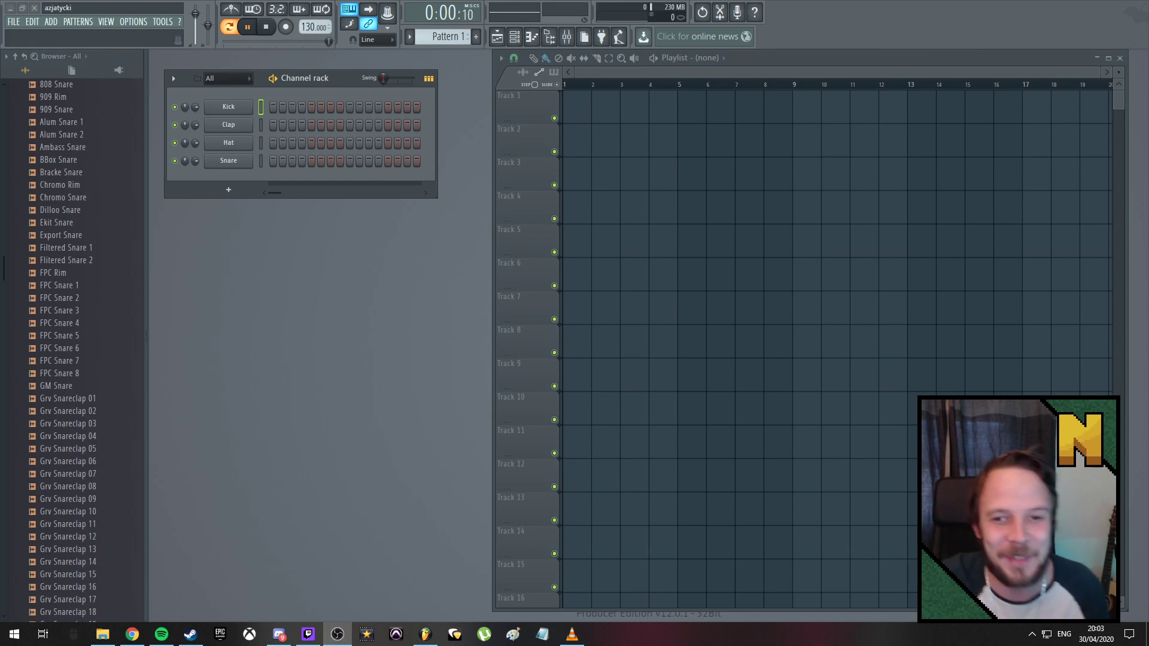
Stop playback and collapse the Snares folder of the Drums pack in the sample browser
left_click(267, 27)
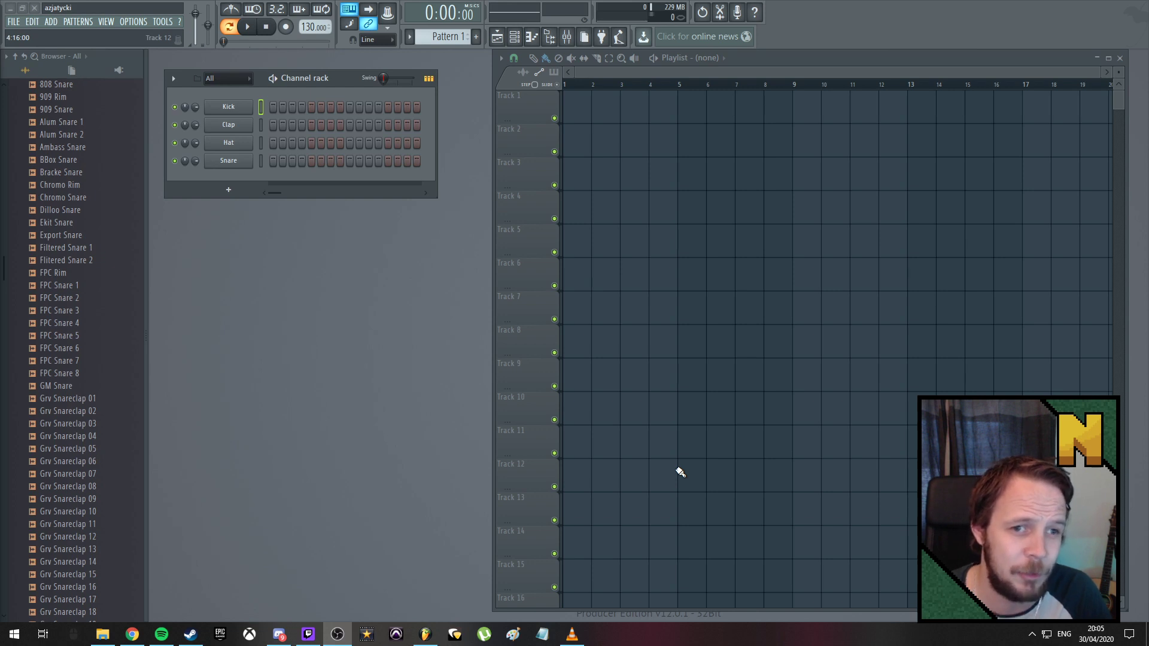
scroll(81, 302, "up", 2)
scroll(81, 302, "up", 5)
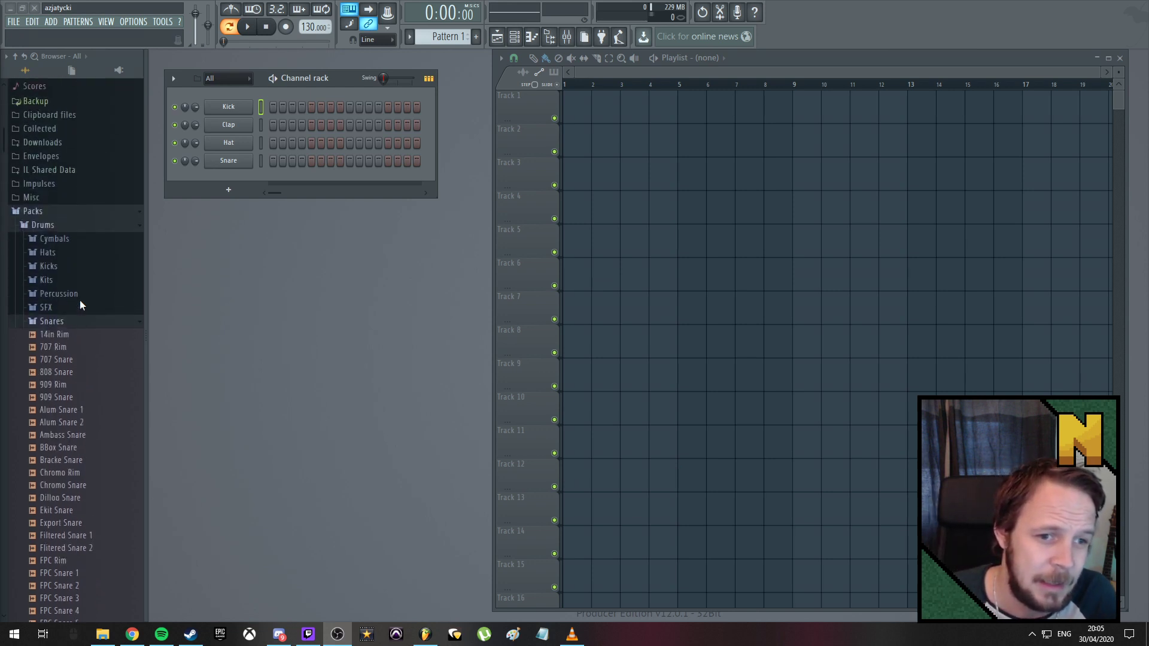
left_click(49, 331)
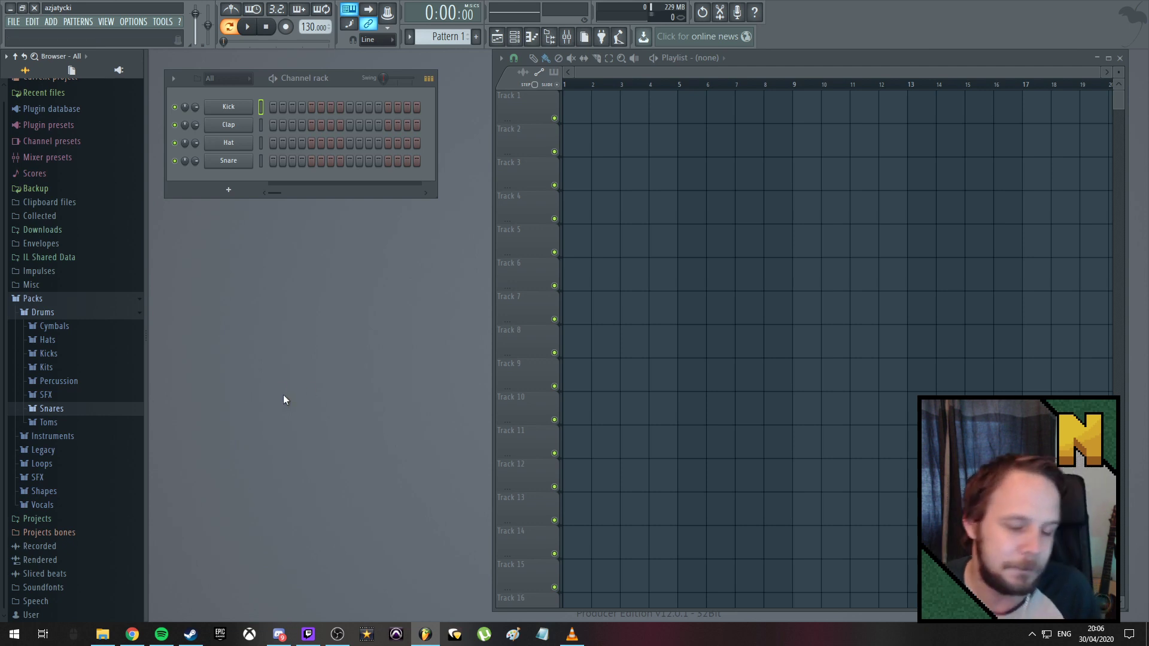
Start a drum pattern with the kick on step 1, hats on steps 1 and 3, and clap and snare on step 5
left_click(273, 161)
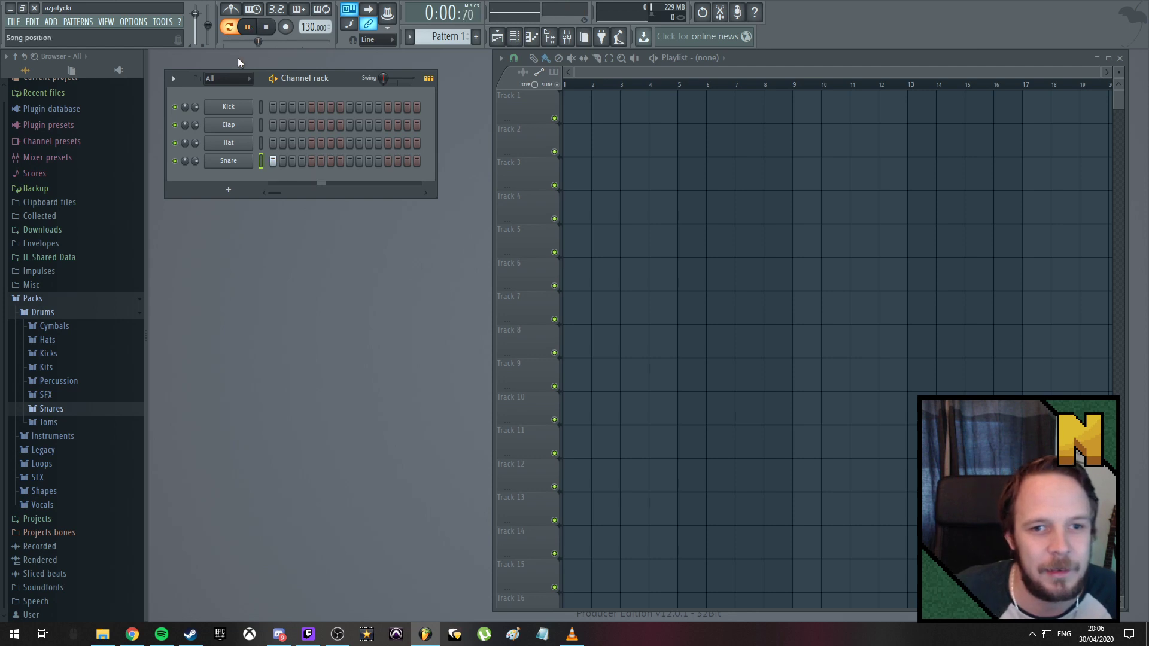
left_click(274, 107)
left_click(274, 143)
left_click(292, 142)
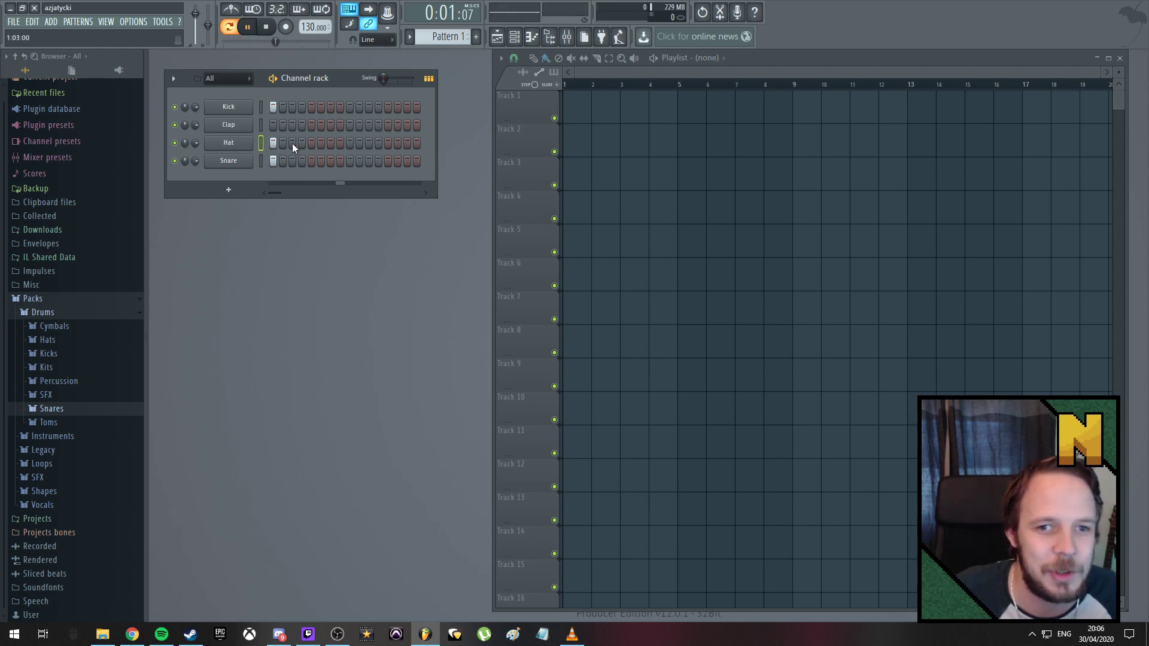
left_click(310, 125)
left_click(311, 161)
left_click(274, 161)
left_click(274, 161)
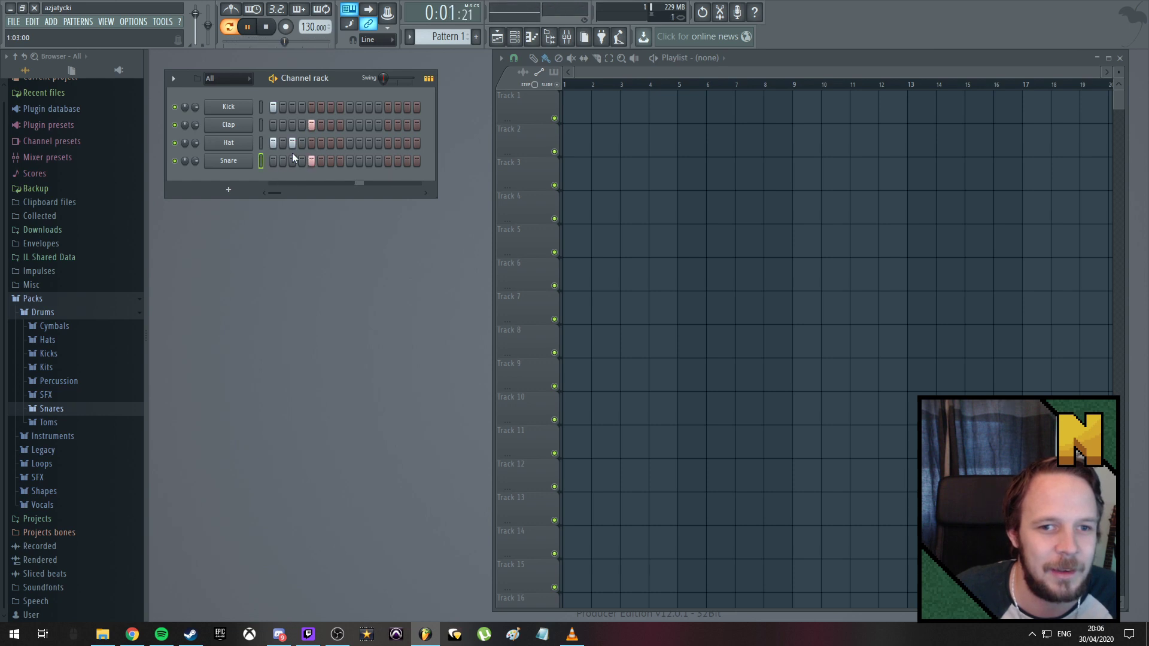
Add clap hits on steps 8, 10 and 13, a snare on step 13, and kicks on steps 10 and 11
left_click(340, 124)
left_click(359, 125)
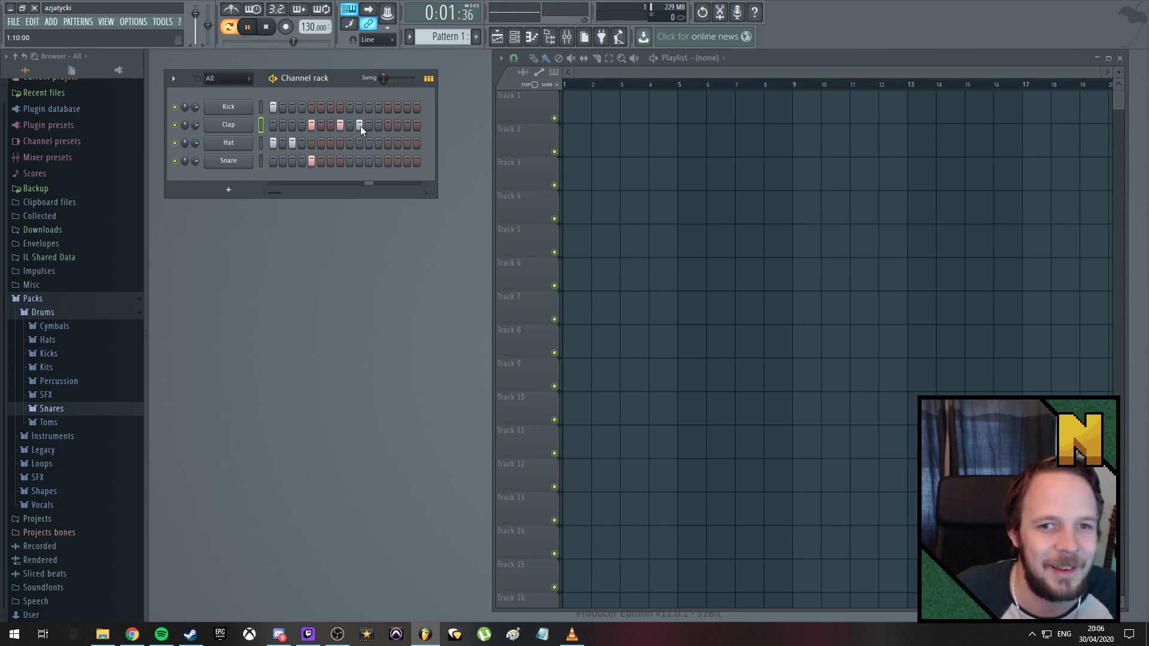
left_click(388, 125)
left_click(389, 161)
left_click(350, 106)
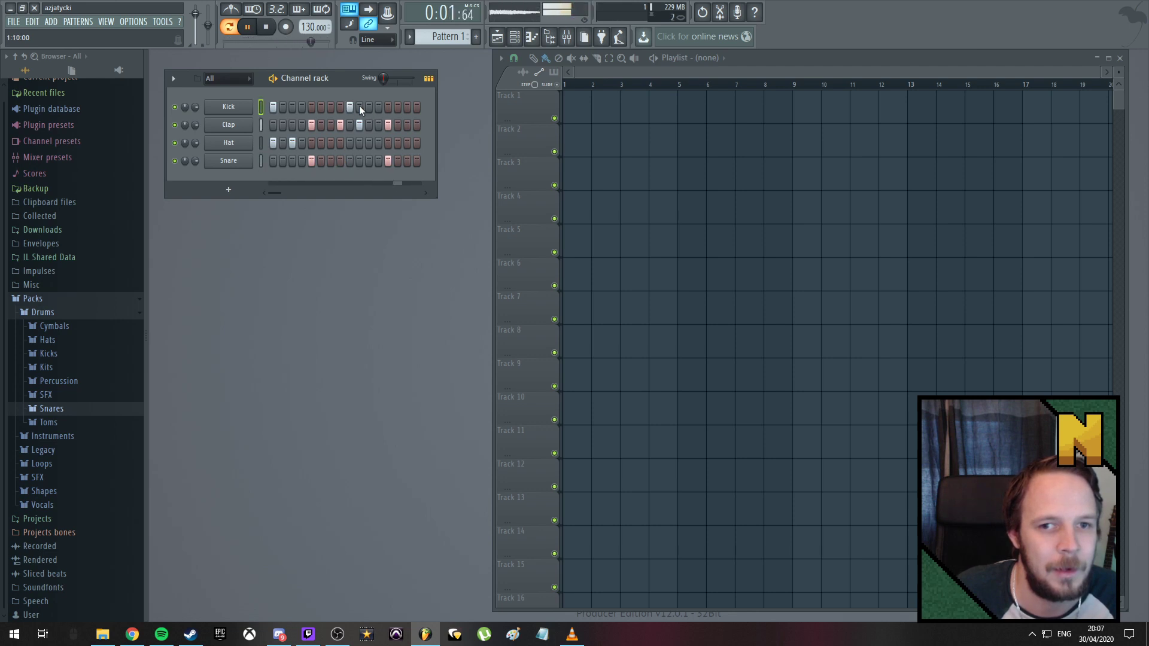
left_click(352, 108)
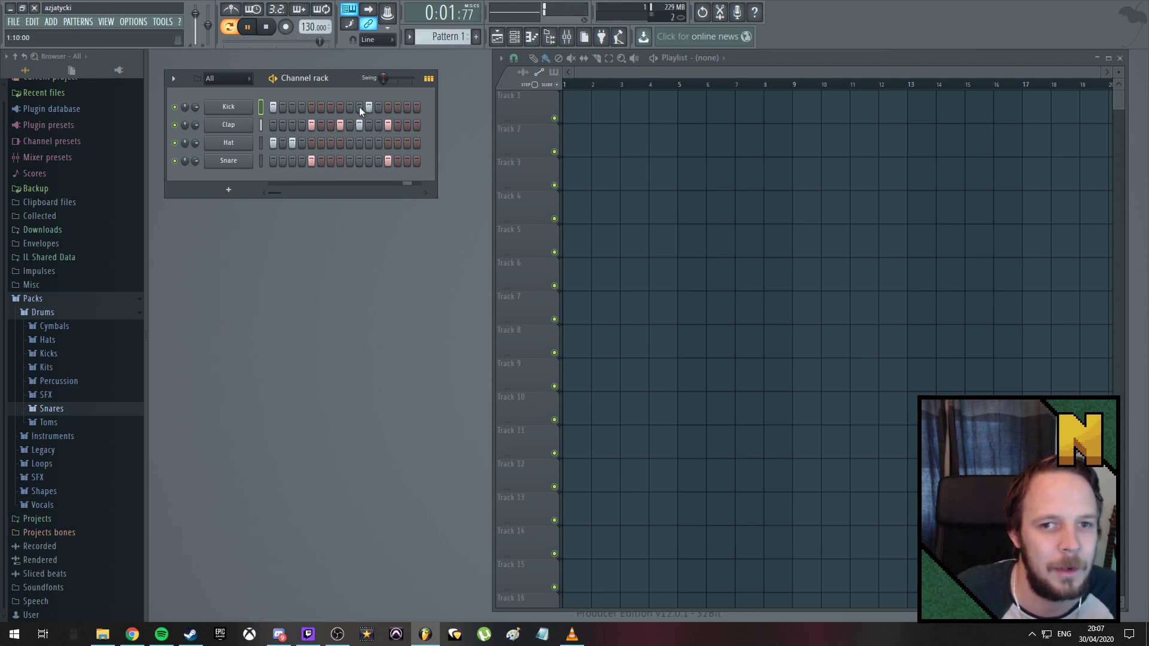
Extend the hat pattern so it hits every odd-numbered step from 1 to 15
left_click(320, 144)
left_click(331, 145)
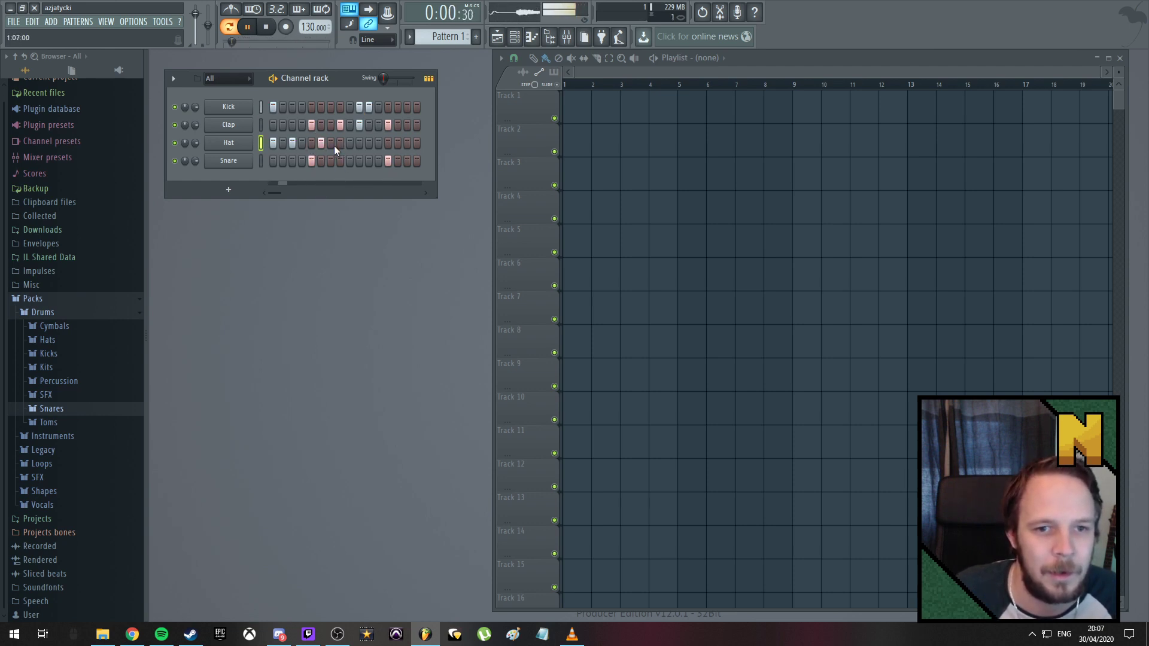
left_click(350, 144)
left_click(369, 144)
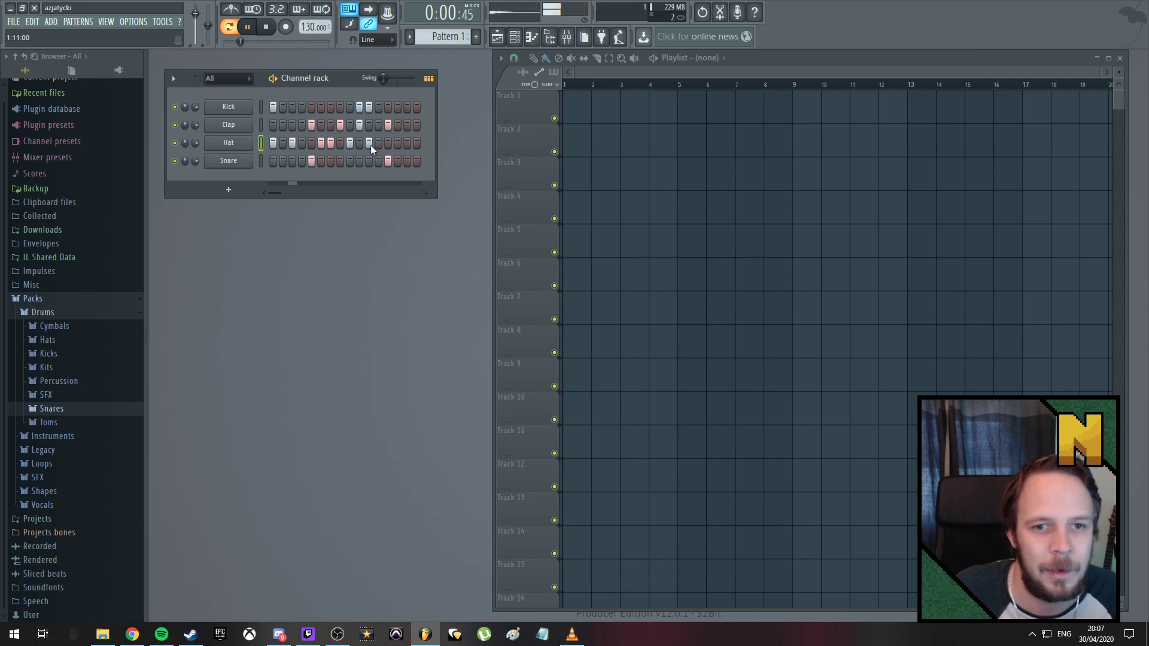
left_click(398, 143)
left_click(407, 144)
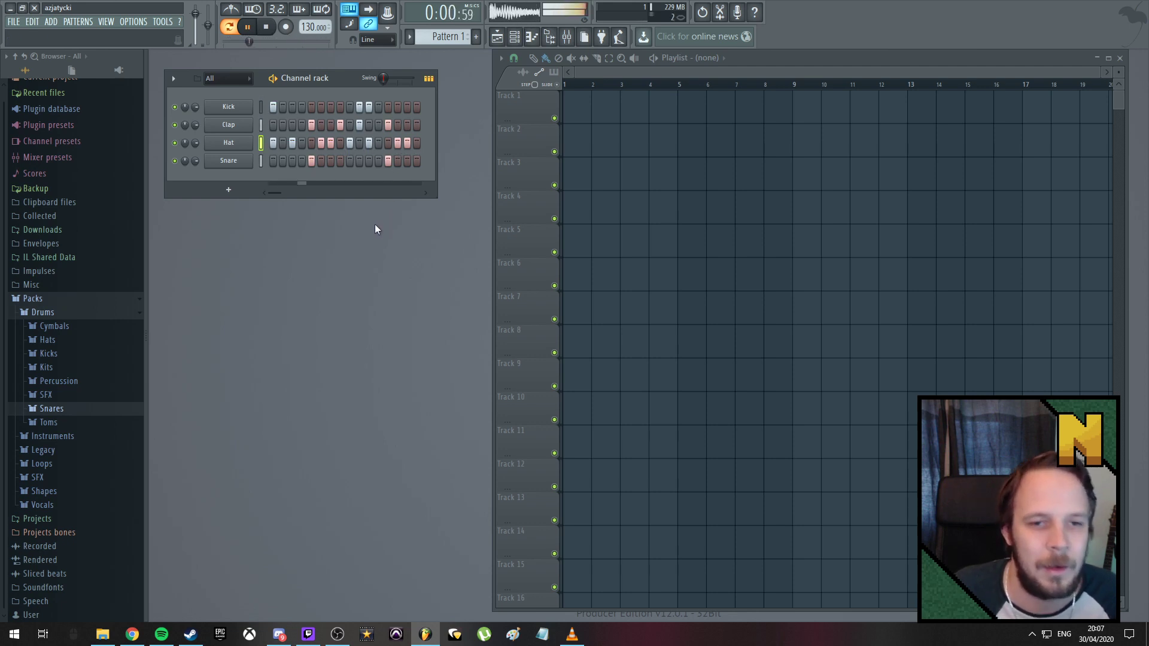
left_click(321, 143)
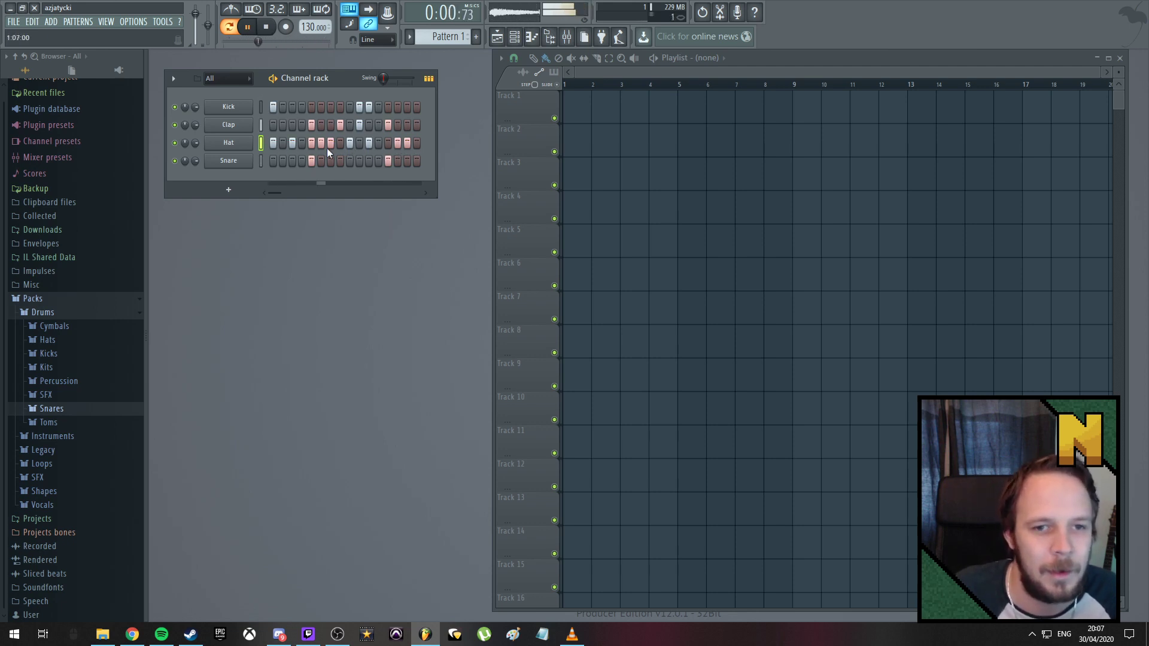
left_click(397, 144)
left_click(389, 144)
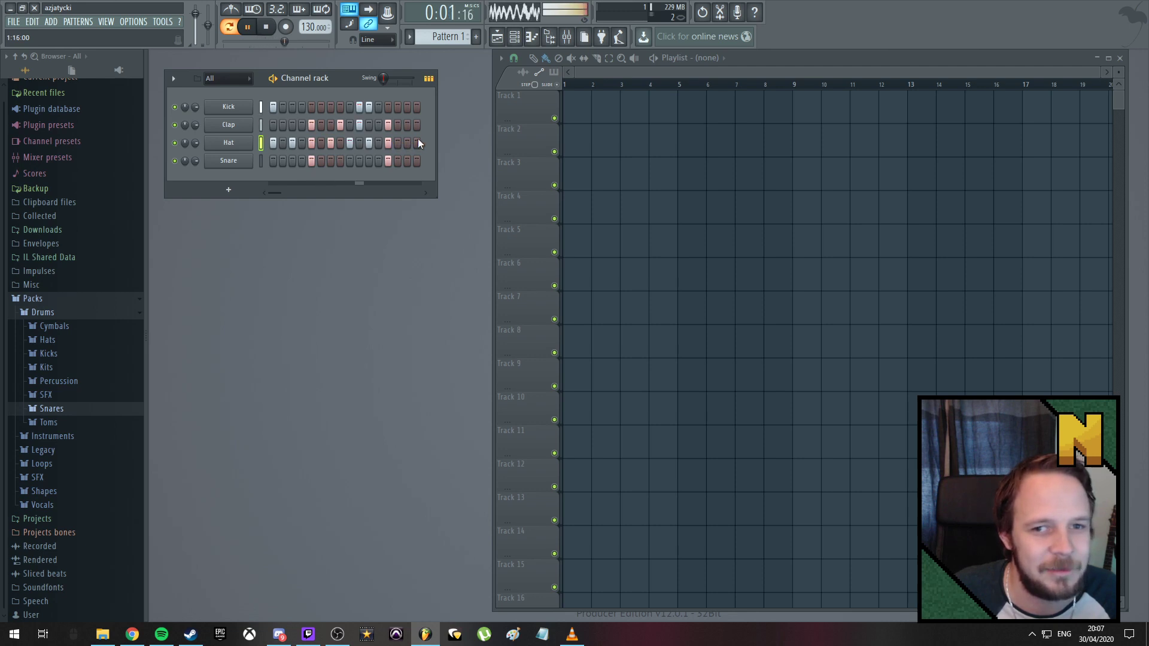
left_click(407, 143)
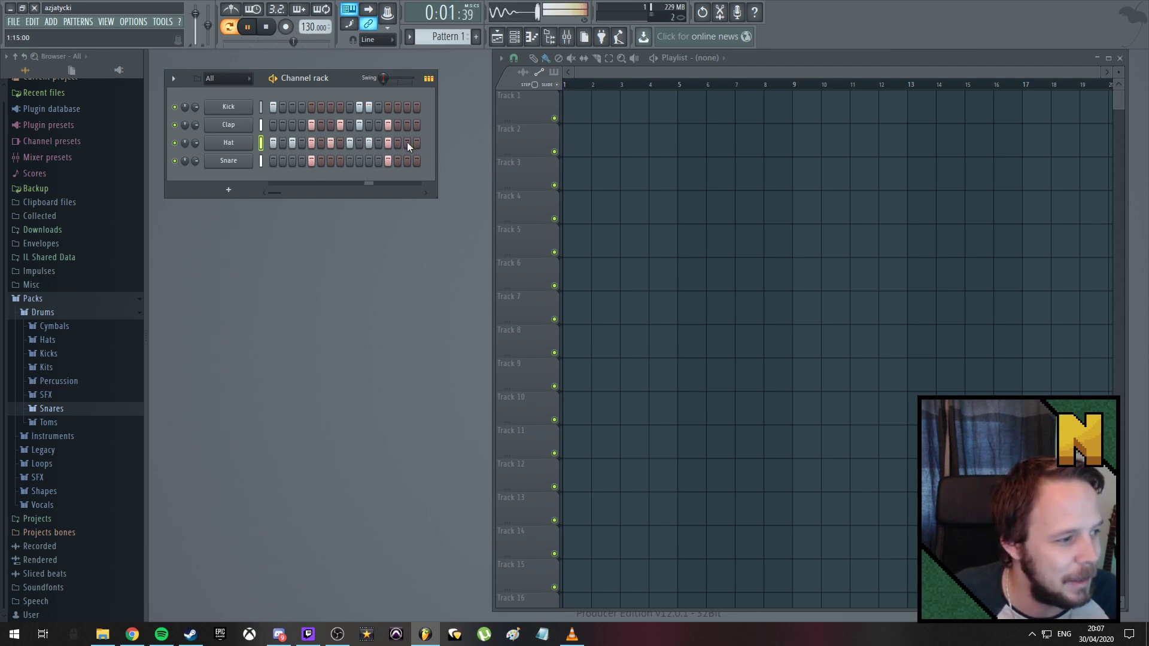
left_click(408, 143)
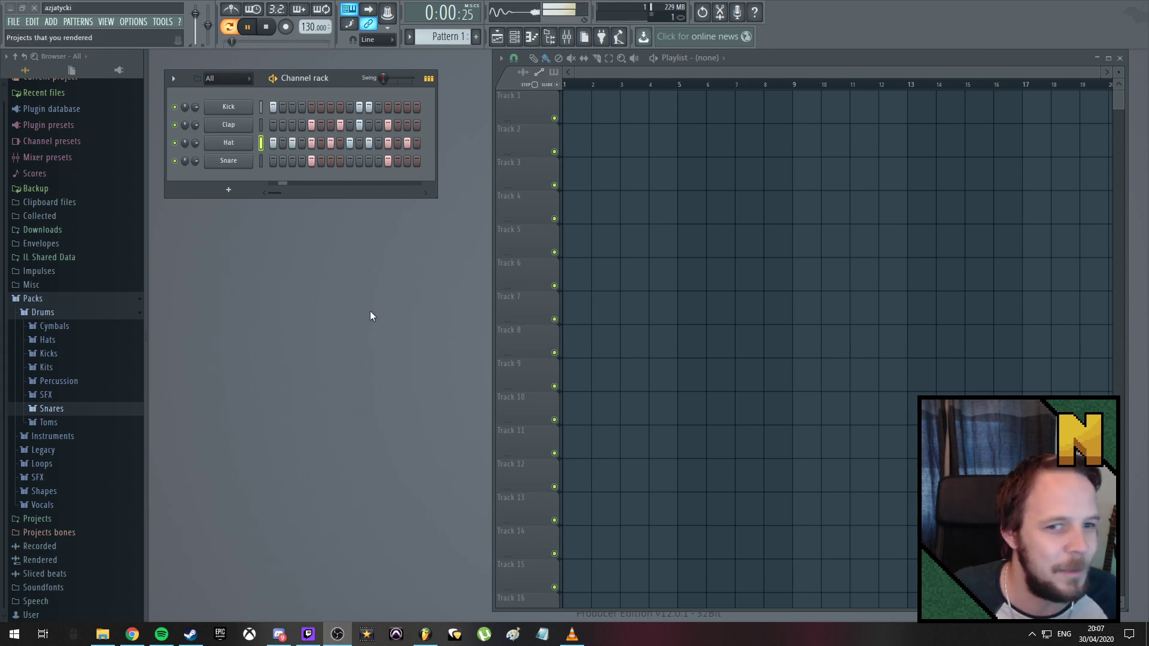
Stop playback and clear all hits from the kick, clap, hat and snare channels
left_click(265, 27)
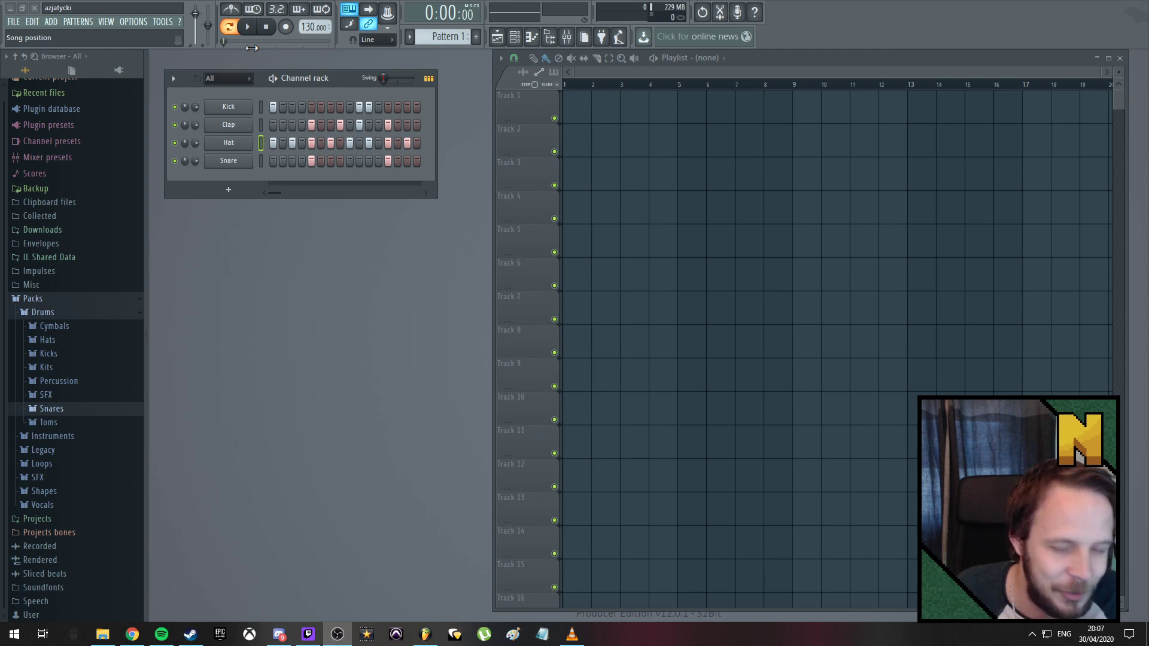
mouse_move(274, 107)
left_mouse_down()
mouse_move(373, 113)
mouse_move(279, 163)
left_mouse_up()
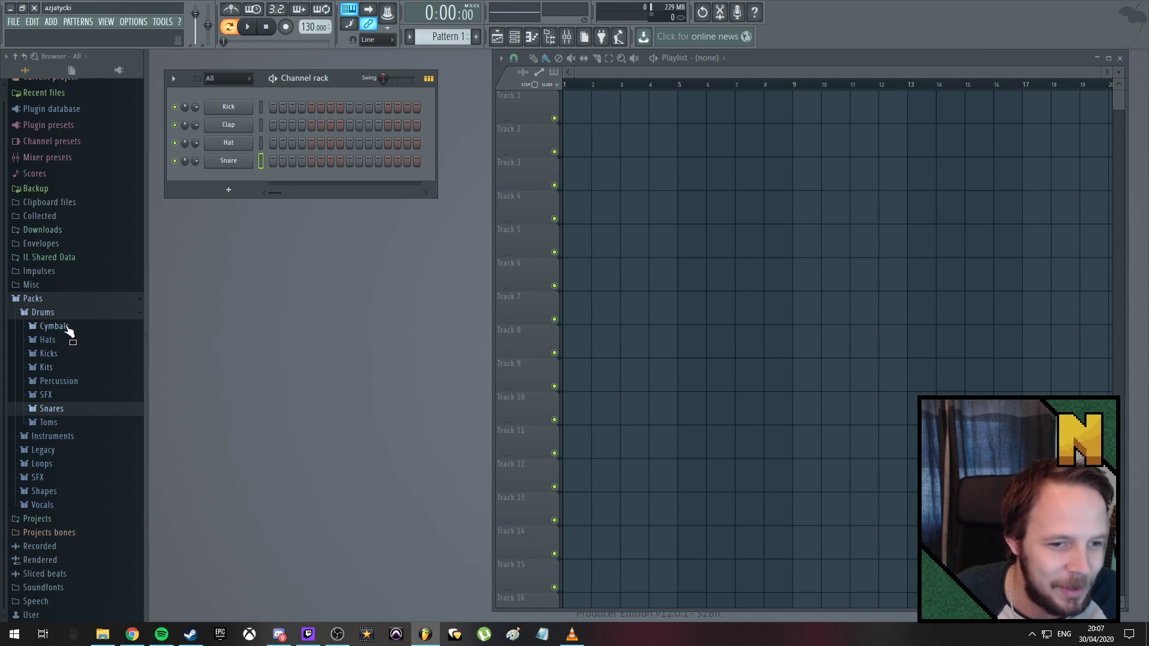
Load the FPC 7 Kick sample from the Kicks folder into the kick channel and place a hit on step 1
left_click(48, 354)
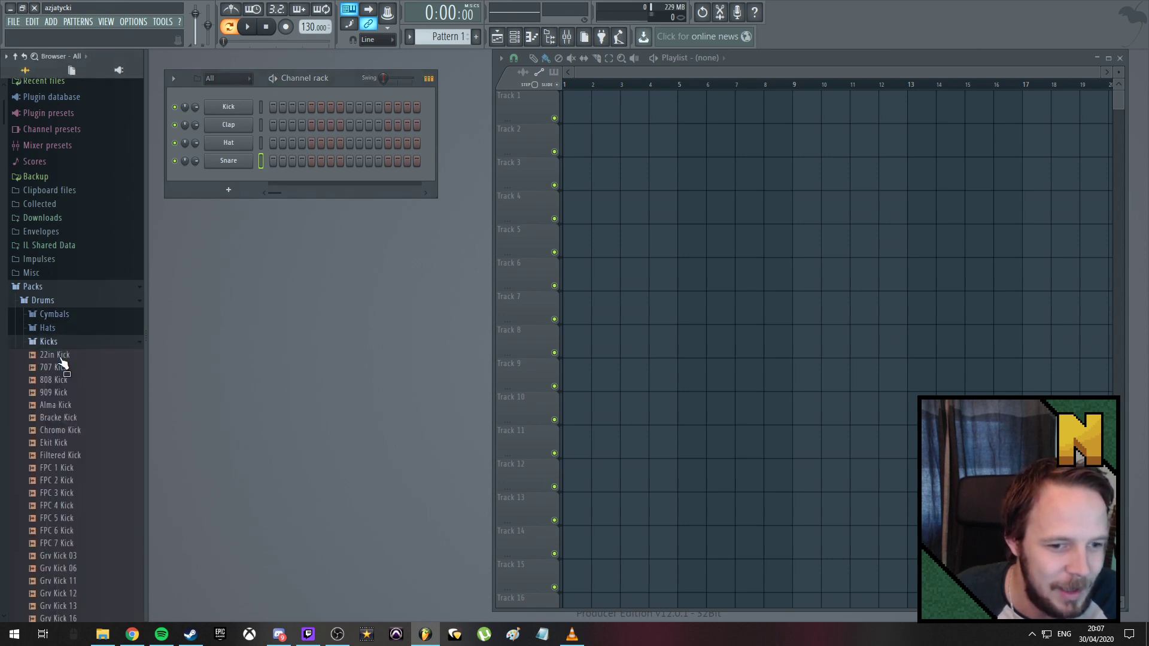
scroll(85, 390, "down", 2)
scroll(85, 389, "down", 2)
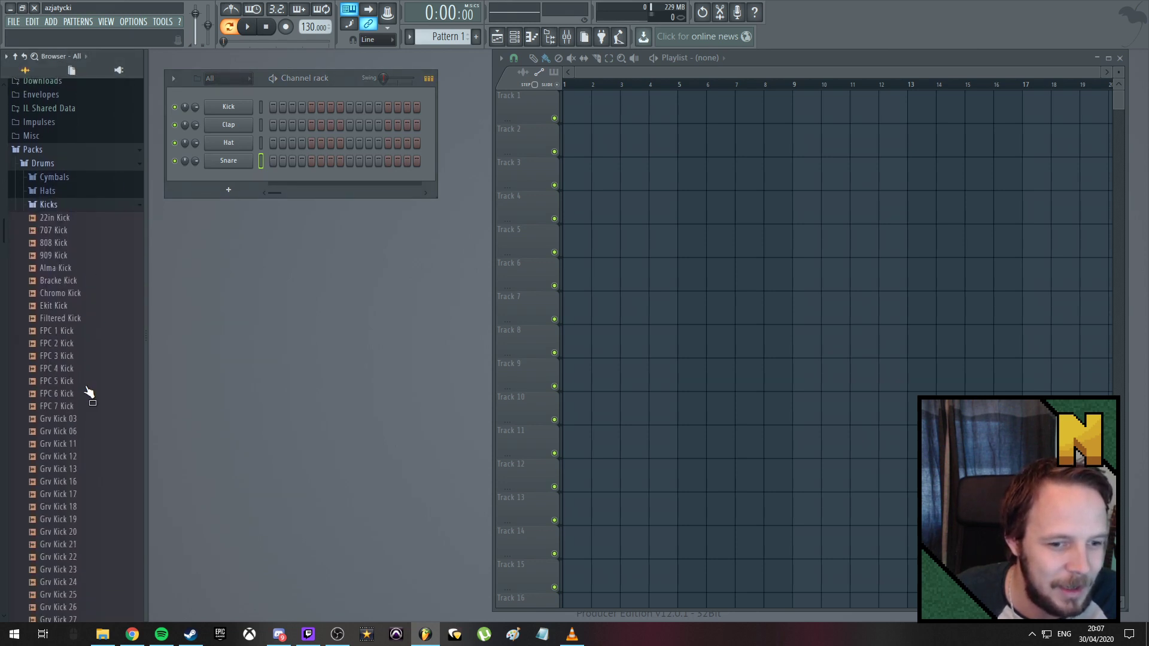
left_click_drag(57, 409, 273, 107)
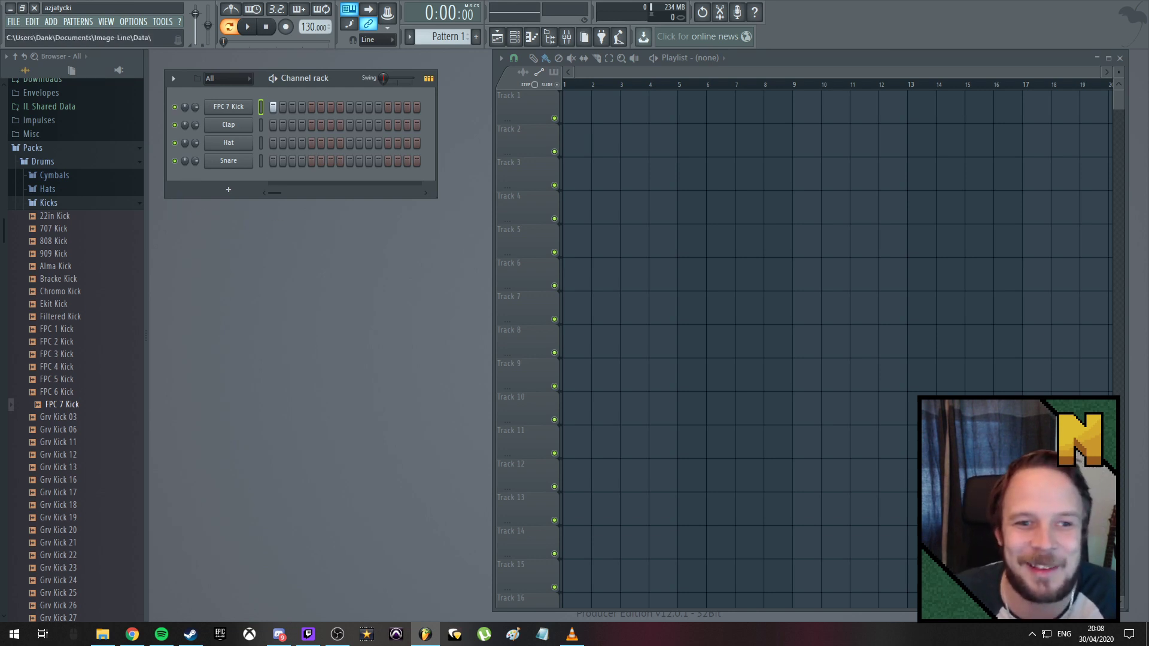
Audition the Ekit Kick and FPC 7 Kick samples, and listen briefly to the one-hit pattern
left_click(62, 317)
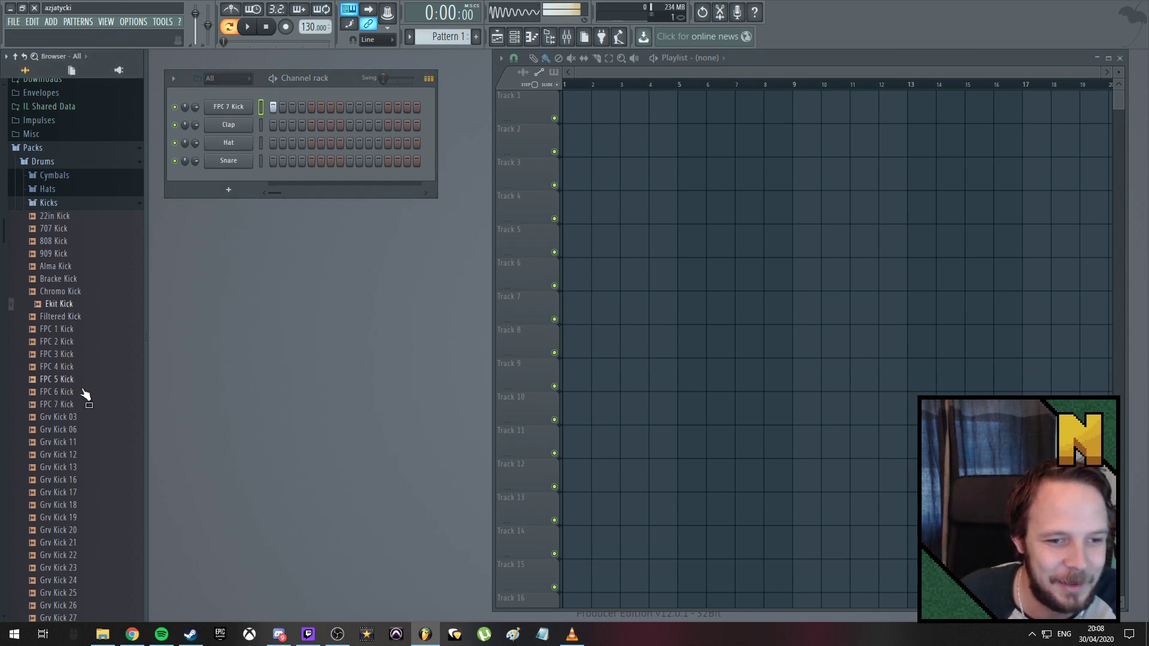
left_click(59, 405)
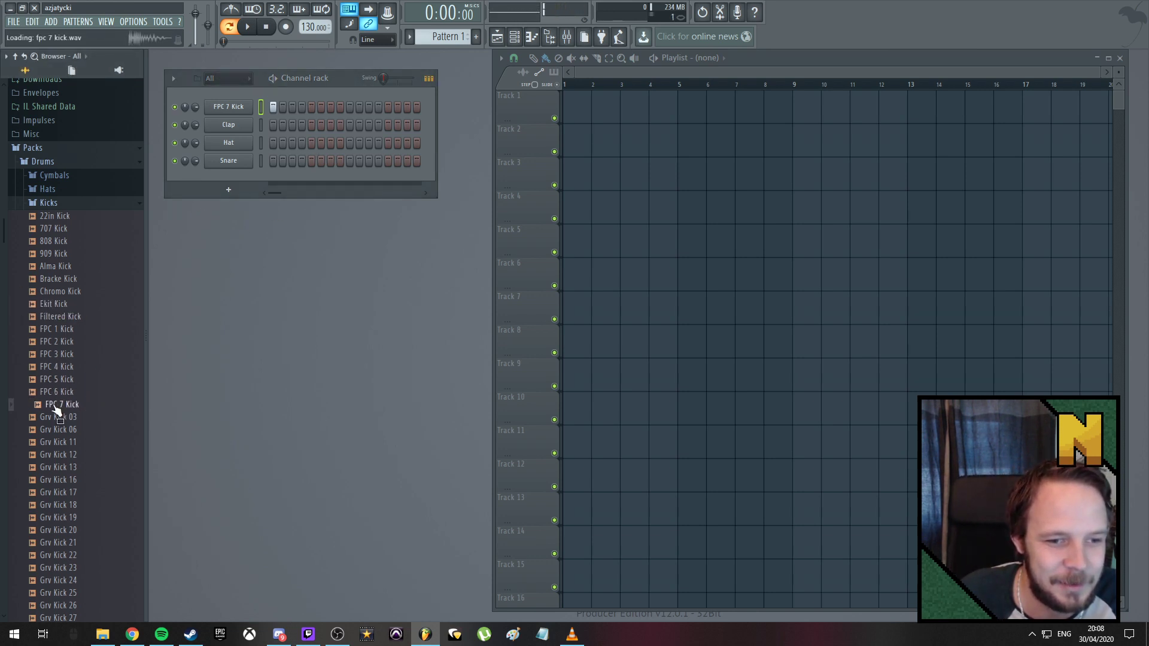
left_click(247, 27)
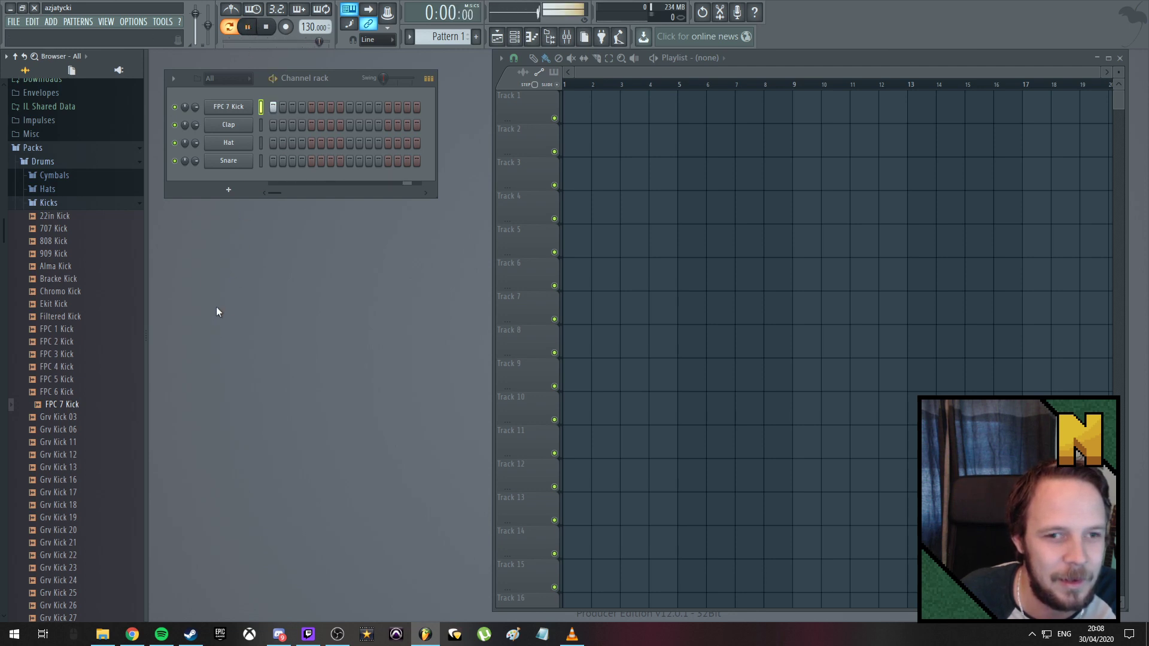
left_click(246, 26)
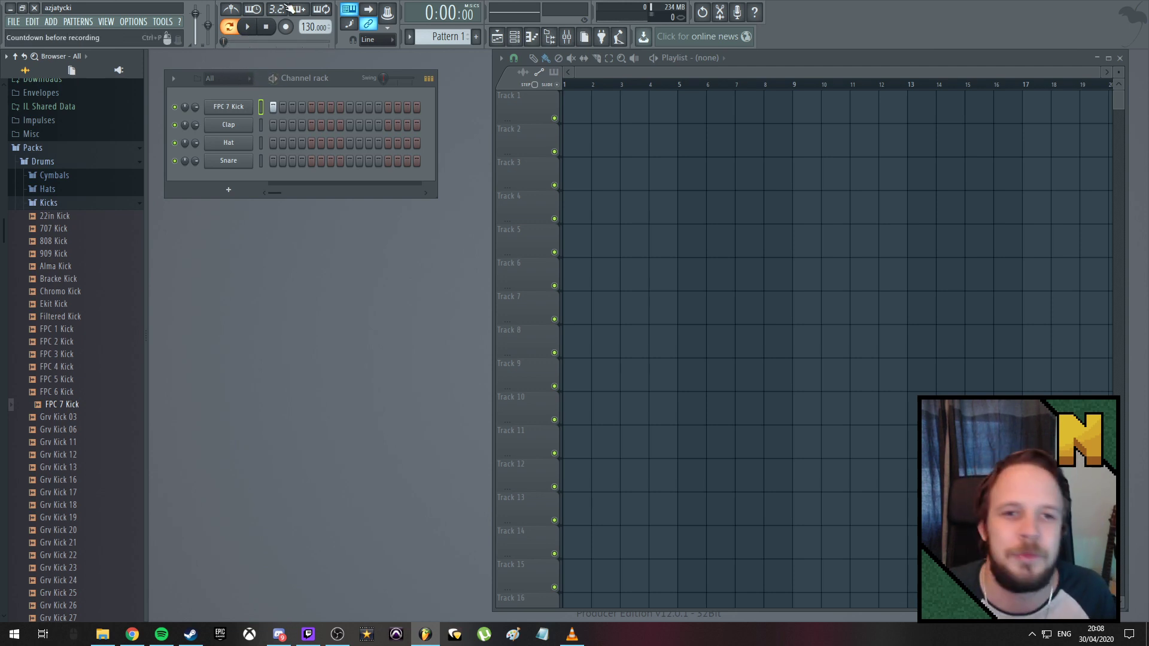
Fill the FPC 7 Kick channel with a hit on every fourth step
right_click(250, 106)
left_click(382, 156)
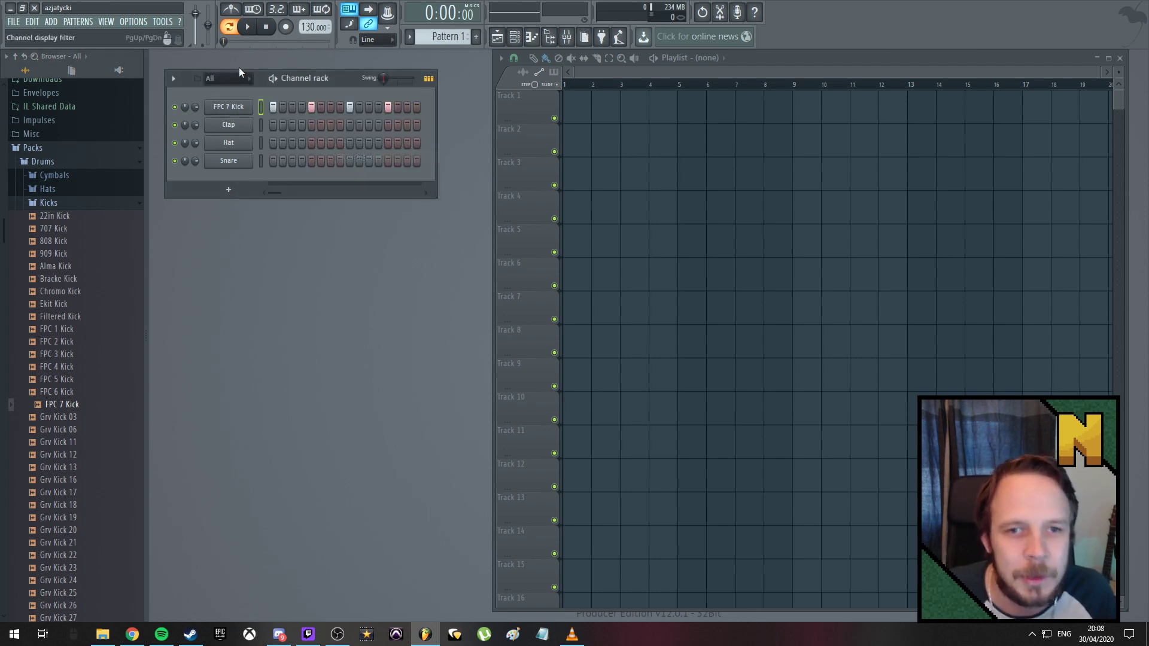
Lower the tempo to 95 BPM while listening to the kick pattern, and stop playback
left_click(250, 27)
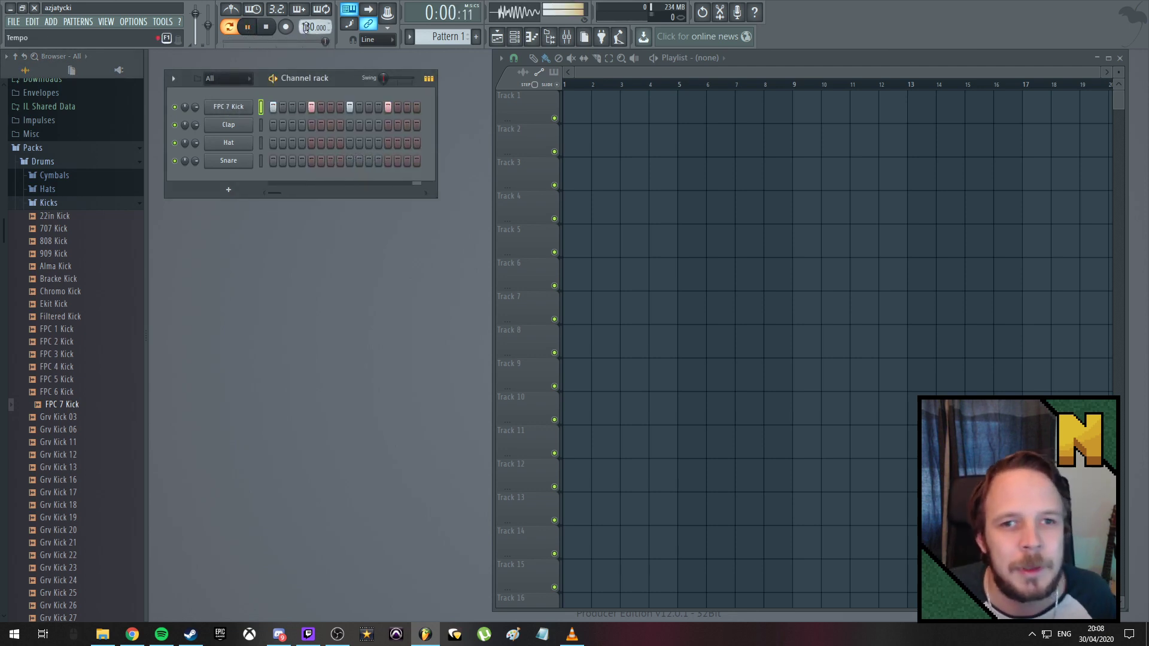
left_click_drag(315, 27, 315, 45)
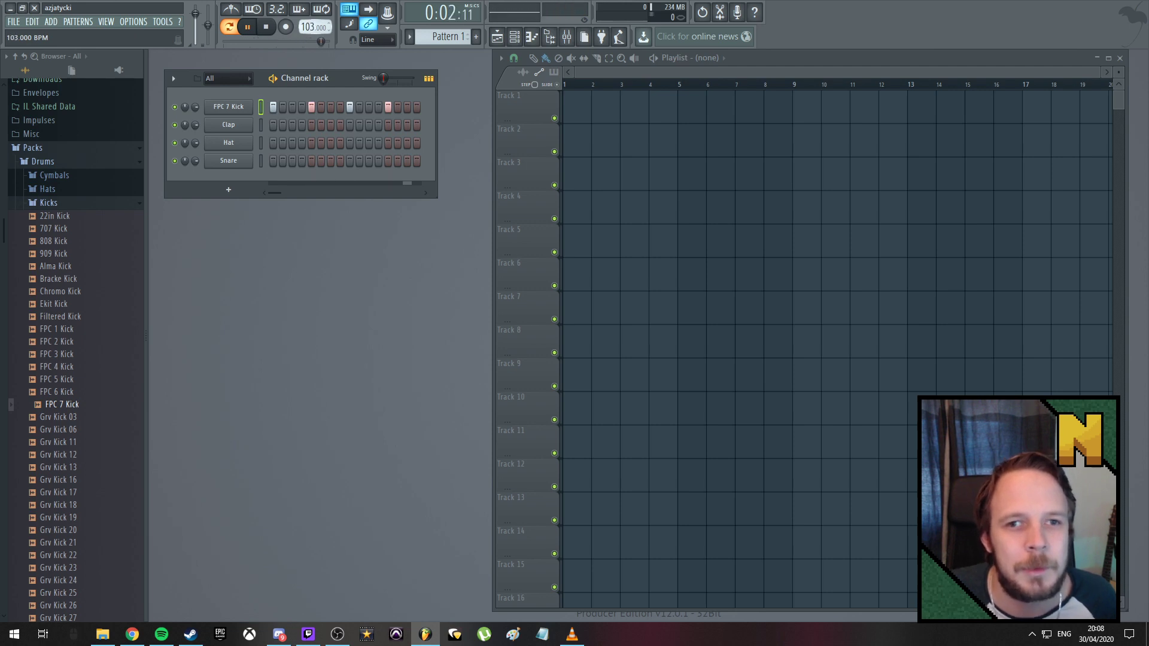
left_click_drag(314, 27, 314, 38)
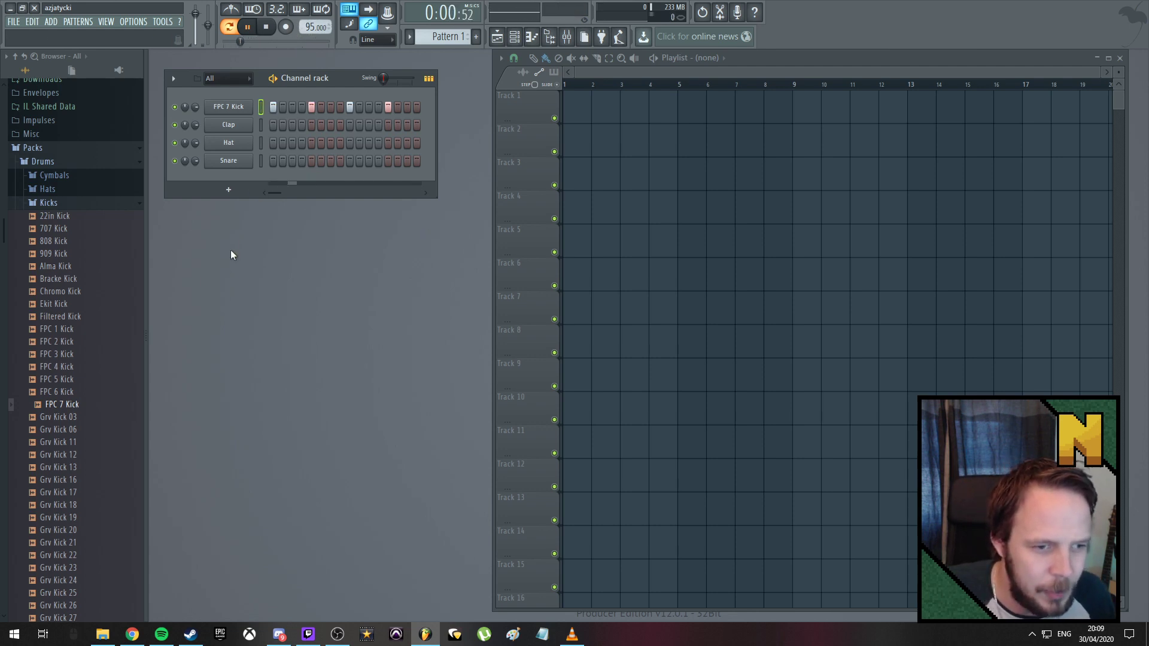
key("space")
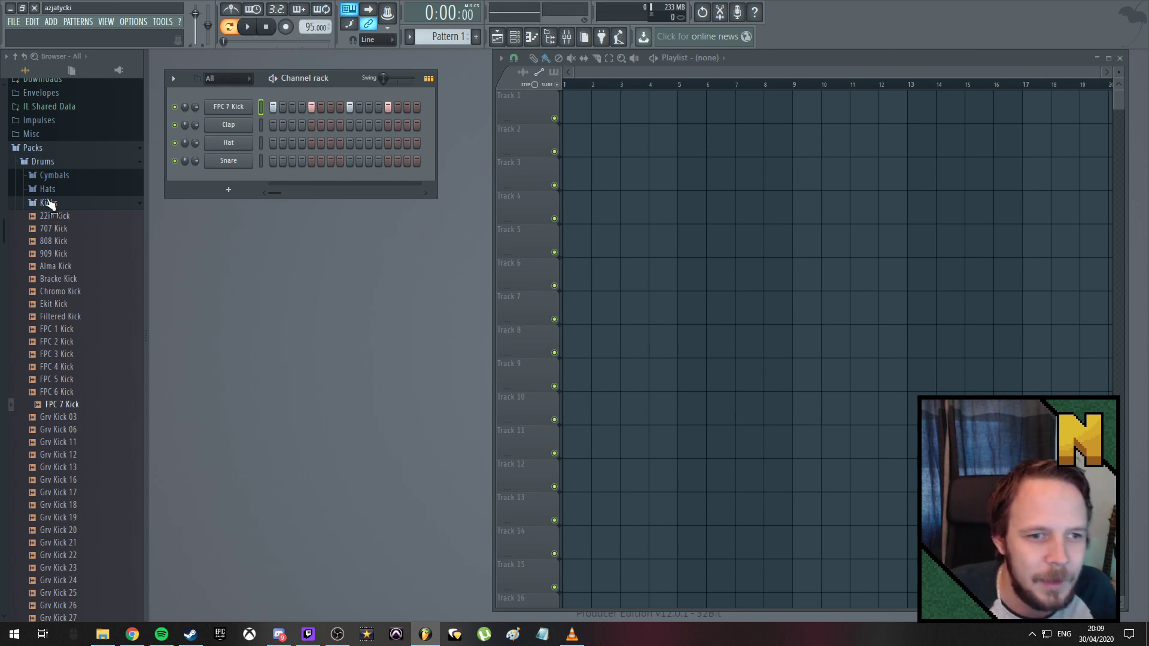
Close the Kicks folder and open the Kits folder inside the Drums pack
left_click(50, 202)
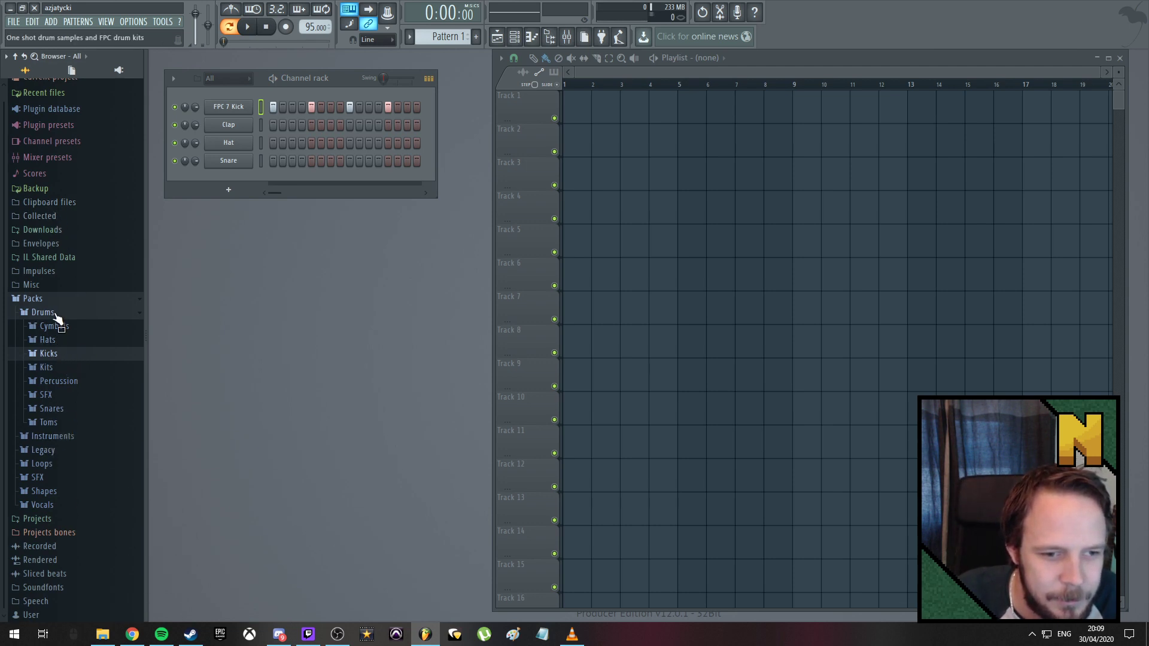
left_click(50, 367)
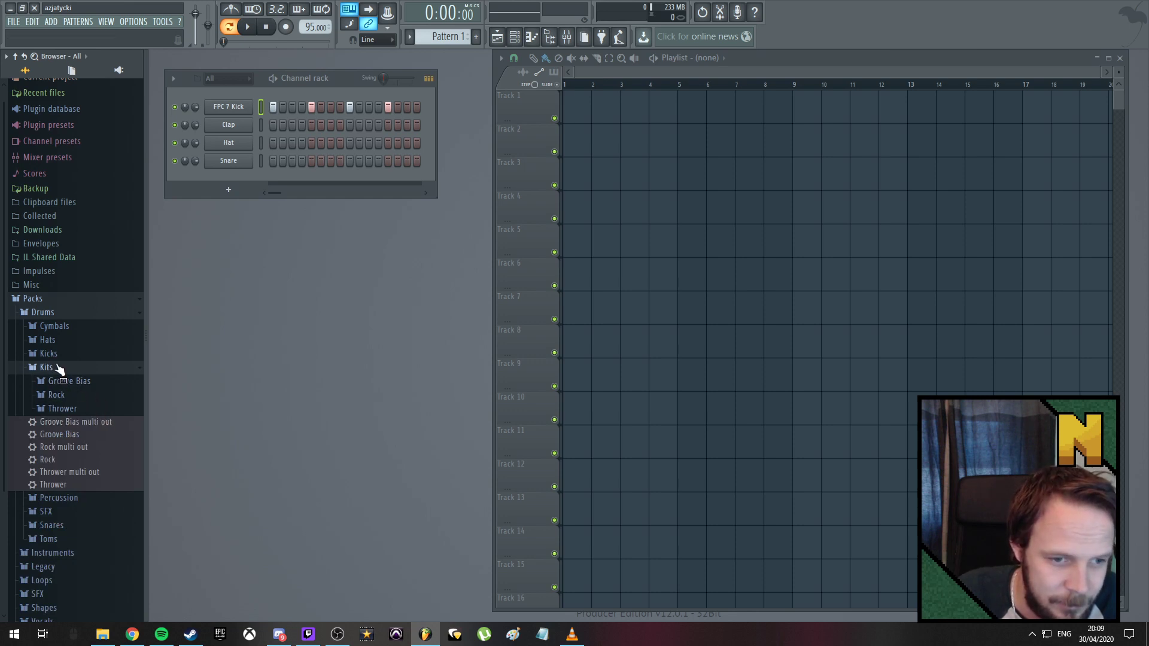
left_click(57, 366)
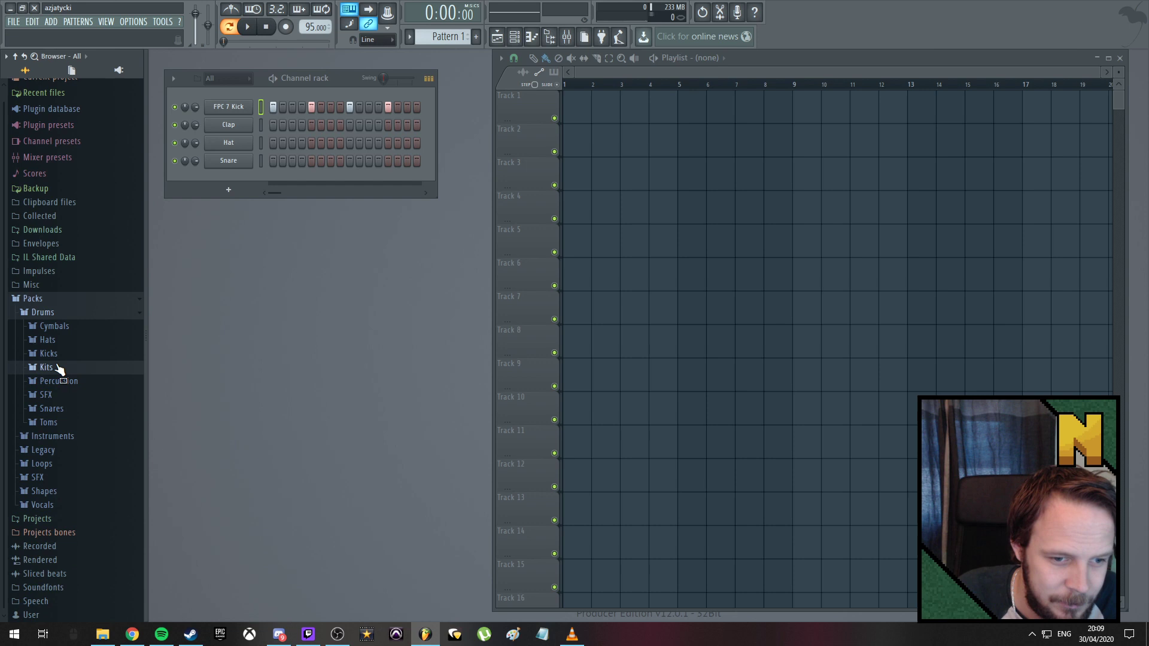
left_click(66, 434)
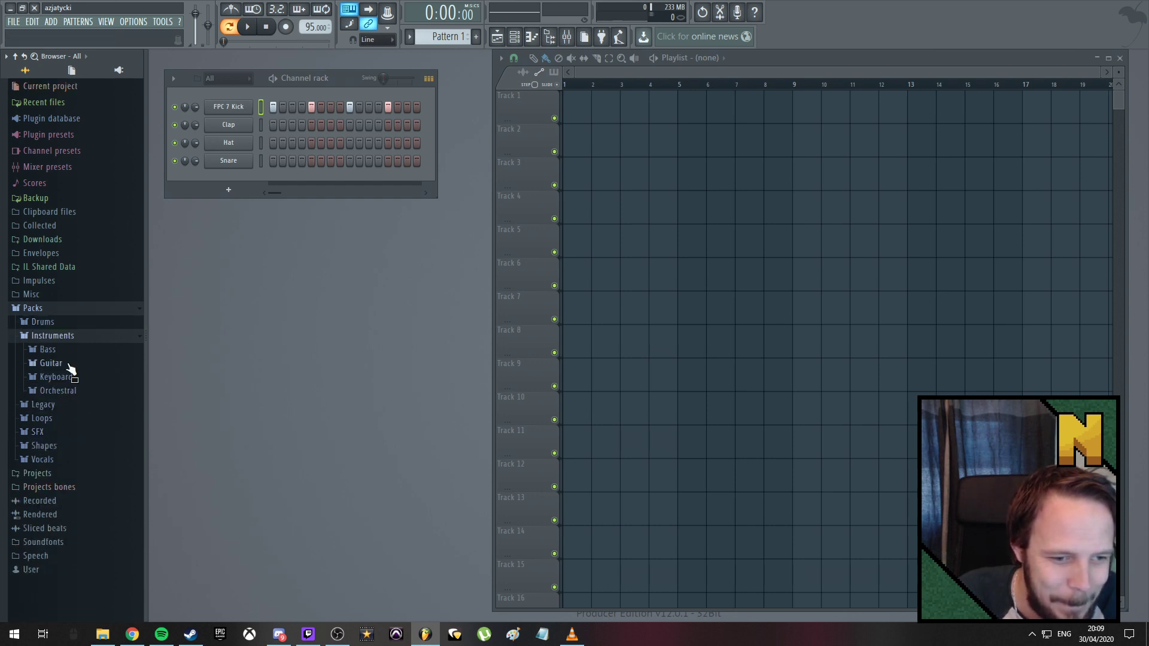
left_click(53, 323)
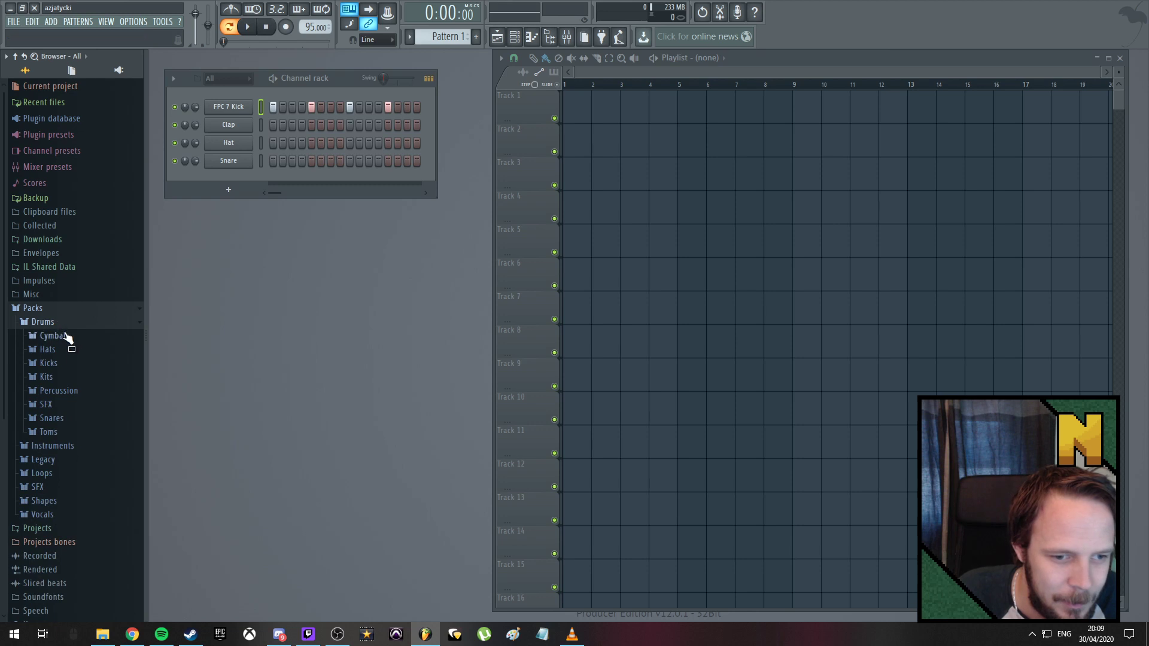
left_click(59, 377)
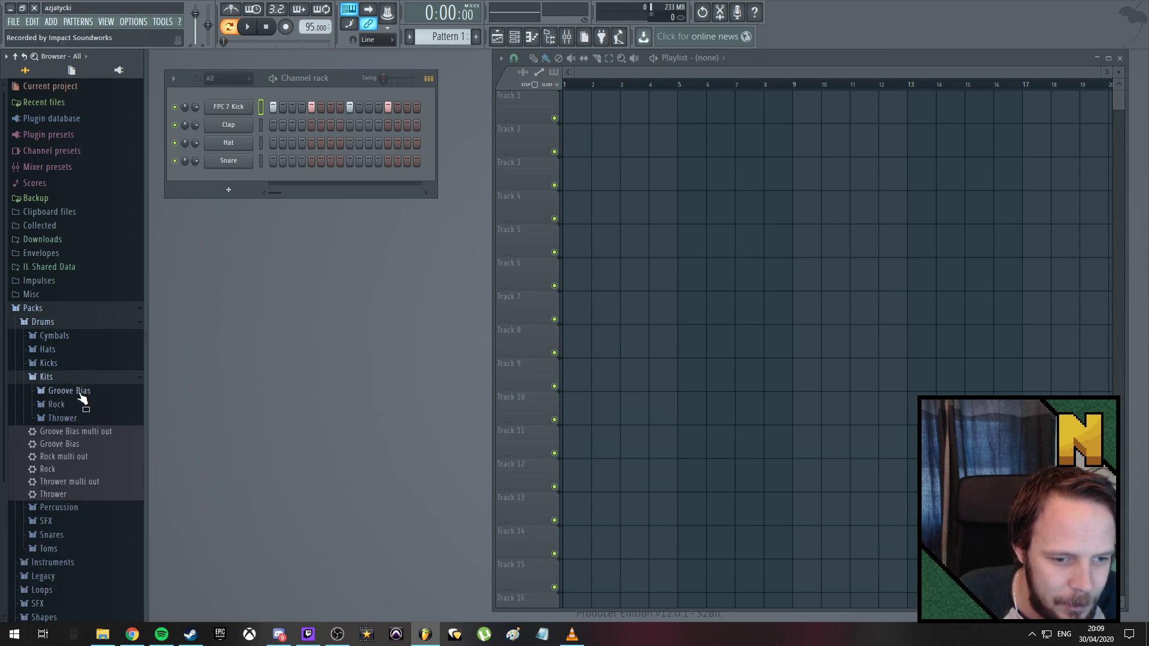
Look through the Groove Bias and Rock kit folders, and open the Thrower kit
left_click(82, 392)
left_click(67, 264)
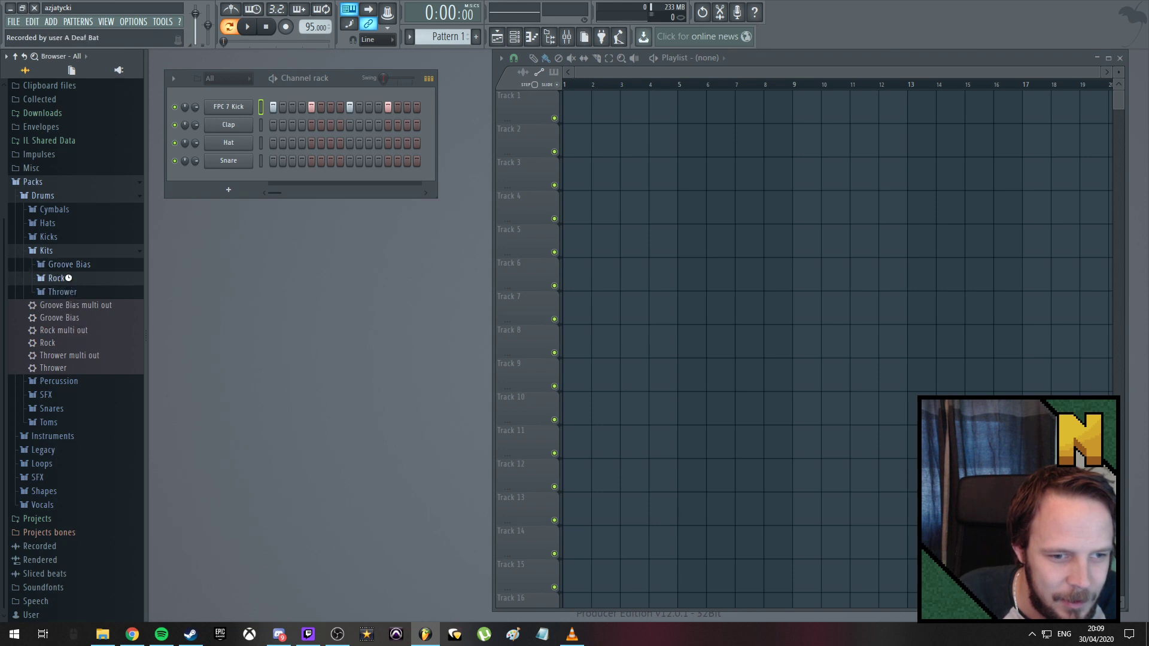
left_click(62, 279)
left_click(62, 279)
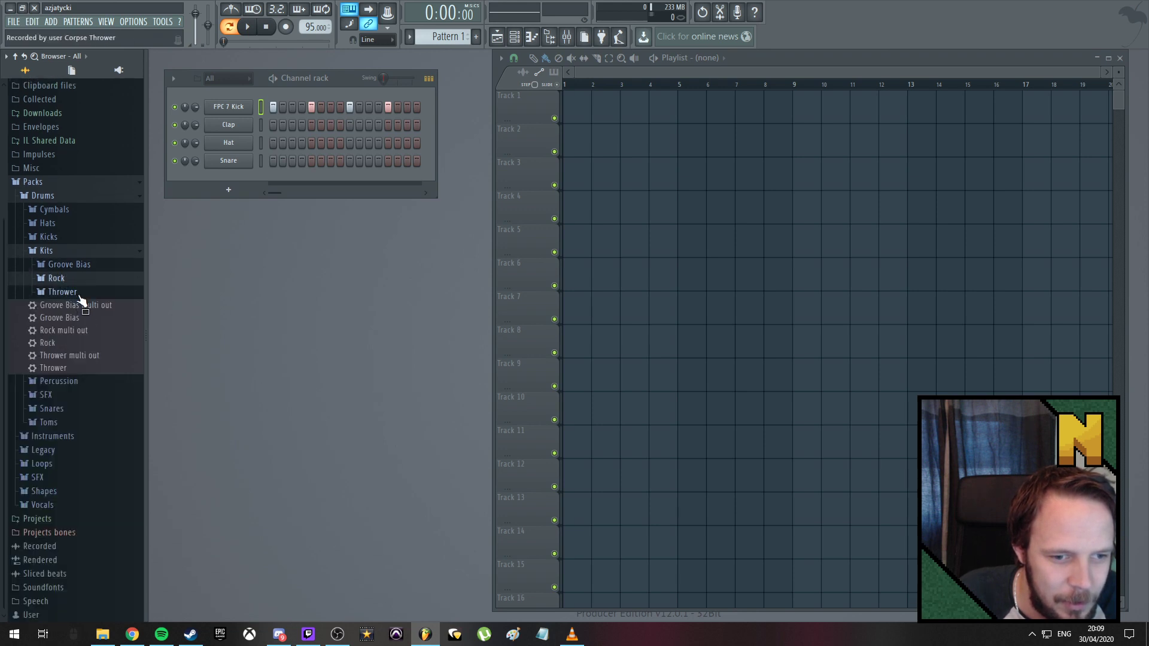
left_click(79, 295)
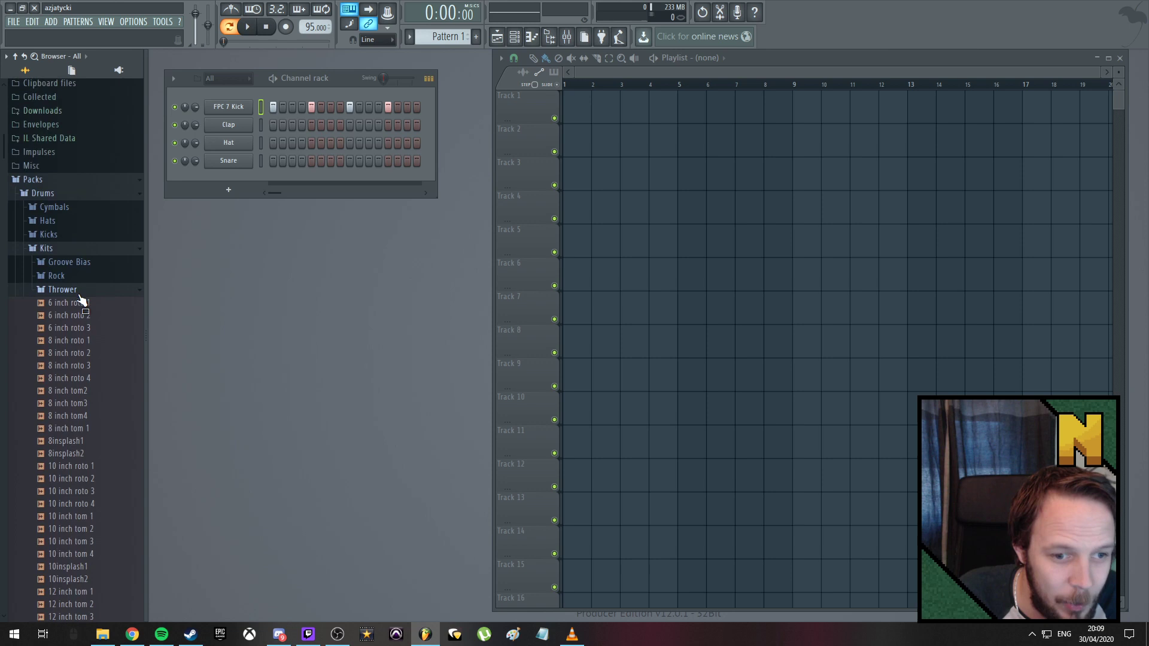
Audition crash, Big China, fully open hat and slightly open hat samples from the Thrower kit
scroll(101, 375, "down", 10)
left_click(103, 381)
left_click(103, 405)
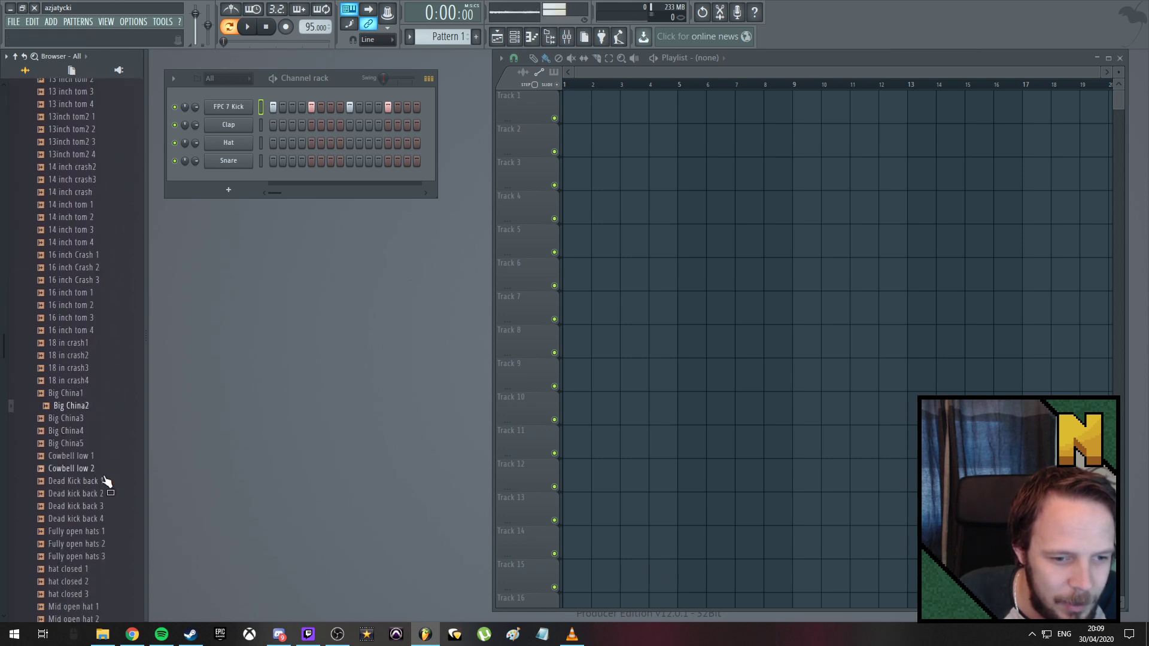
left_click(105, 531)
left_click(105, 556)
scroll(104, 547, "down", 6)
left_click(106, 494)
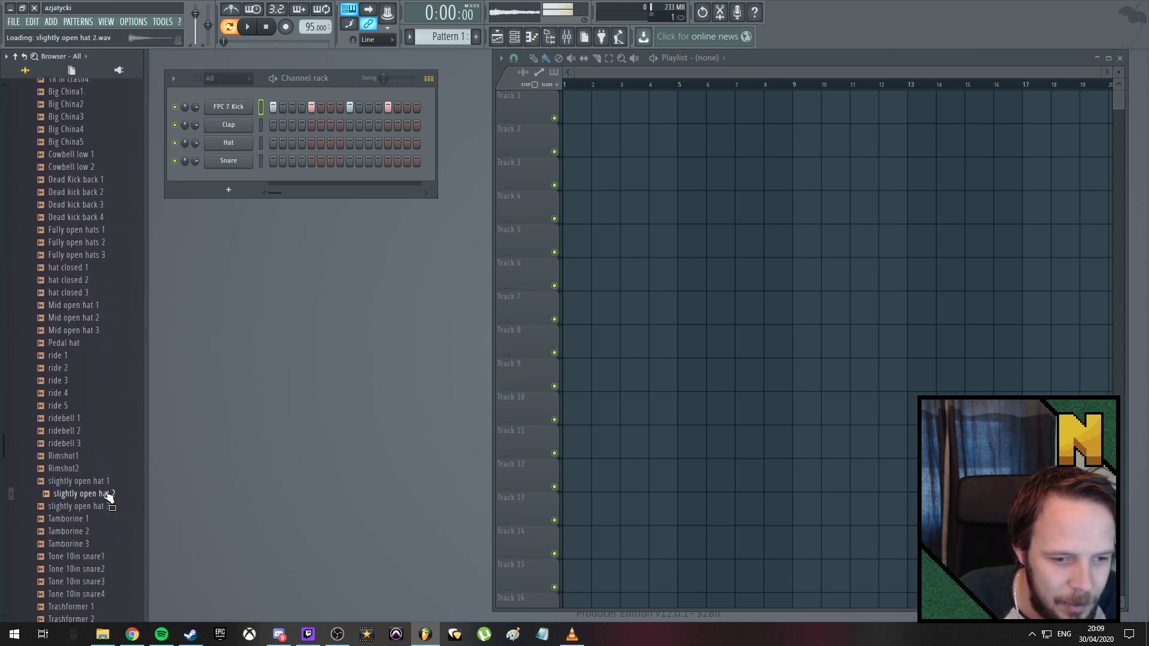
Audition the Thrower kit's tambourine, ridebell, rimshot, ride and pedal hat samples
left_click(83, 532)
left_click(82, 444)
left_click(82, 457)
left_click(83, 470)
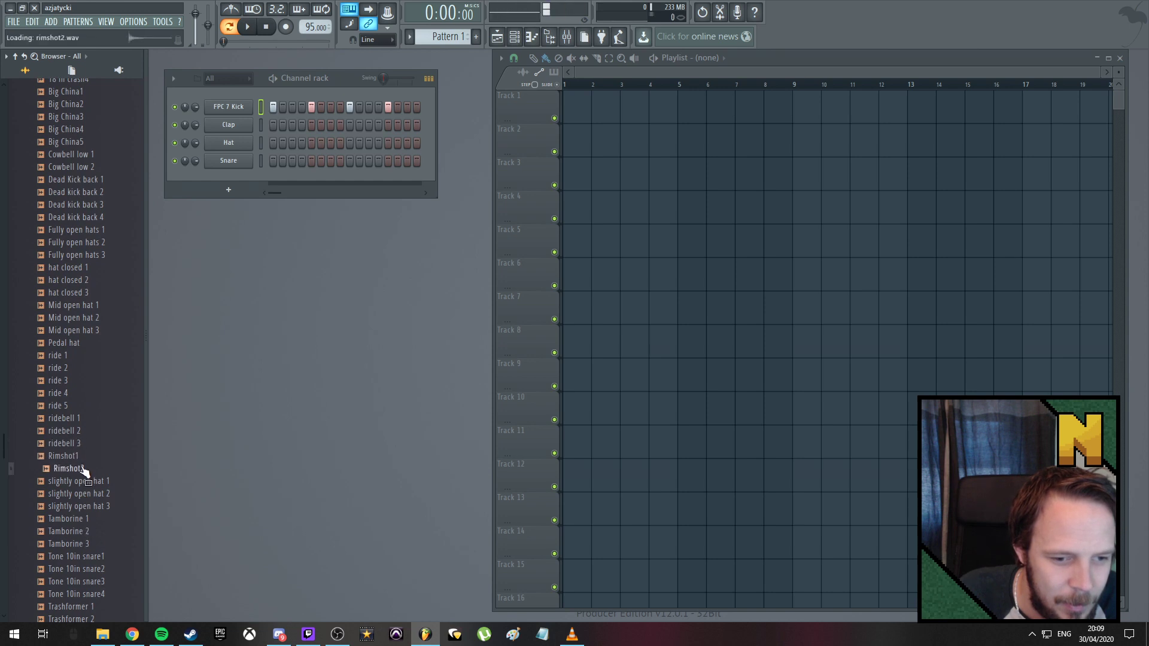
left_click(84, 445)
left_click(84, 431)
left_click(83, 418)
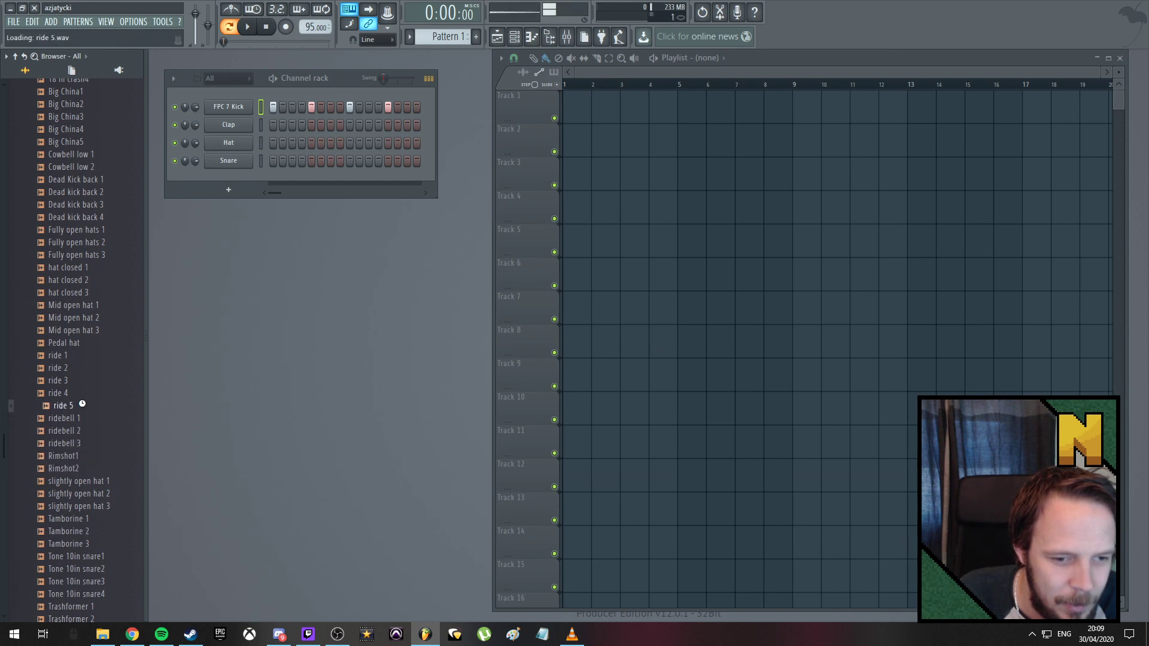
left_click(84, 343)
Audition the splash and 10 inch tom 1 to 4 samples near the start of the Thrower kit
scroll(87, 338, "up", 20)
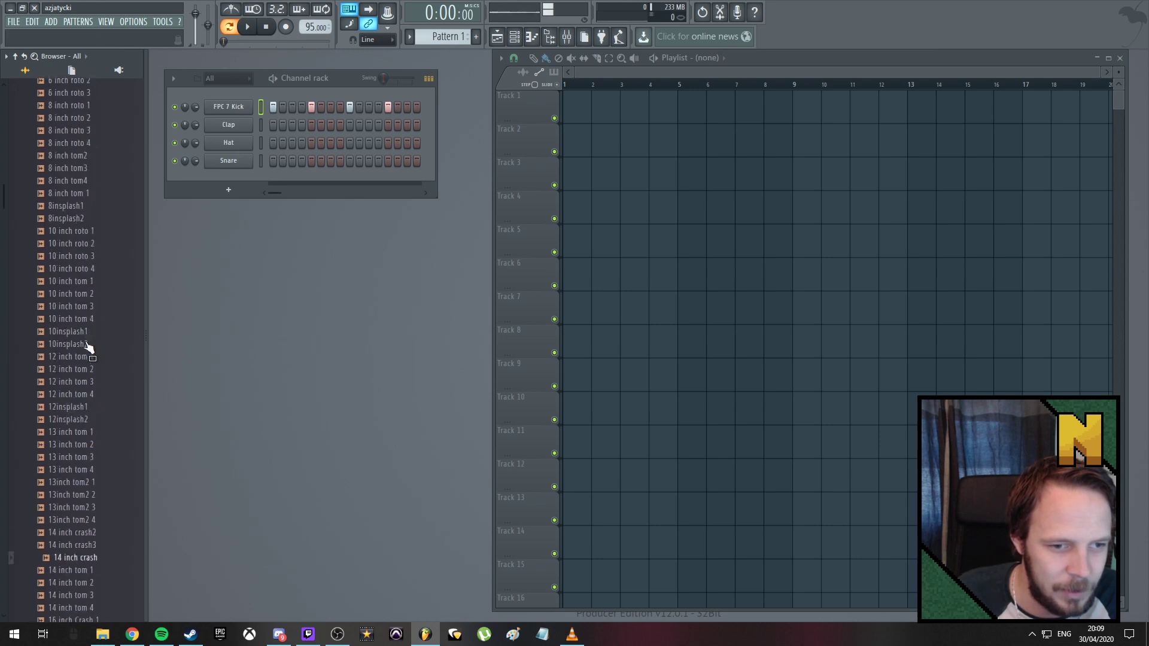
left_click(85, 340)
left_click(89, 367)
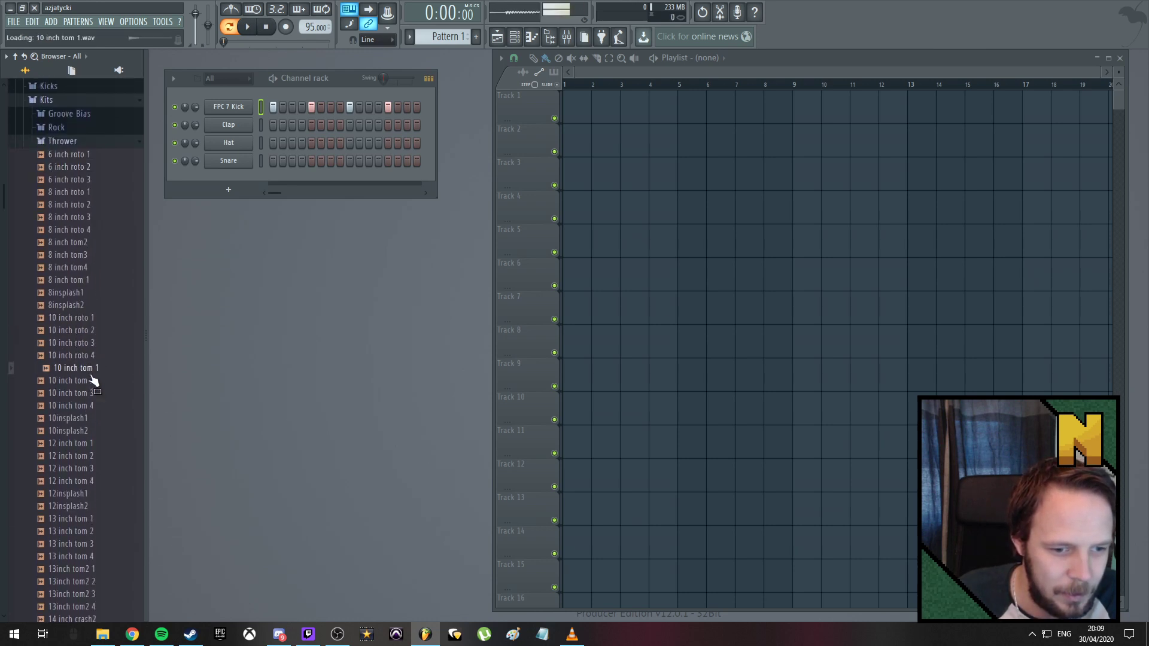
left_click(93, 380)
left_click(94, 393)
left_click(97, 406)
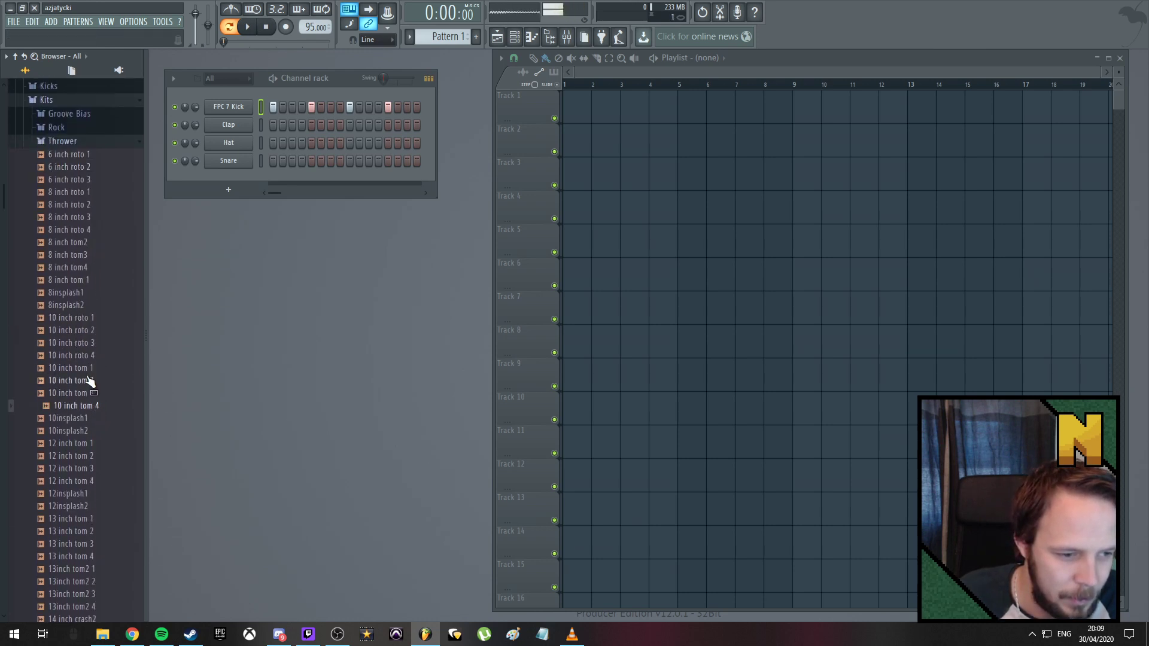
Close the Thrower and Kits folders and open the Snares folder under Drums
left_click(60, 141)
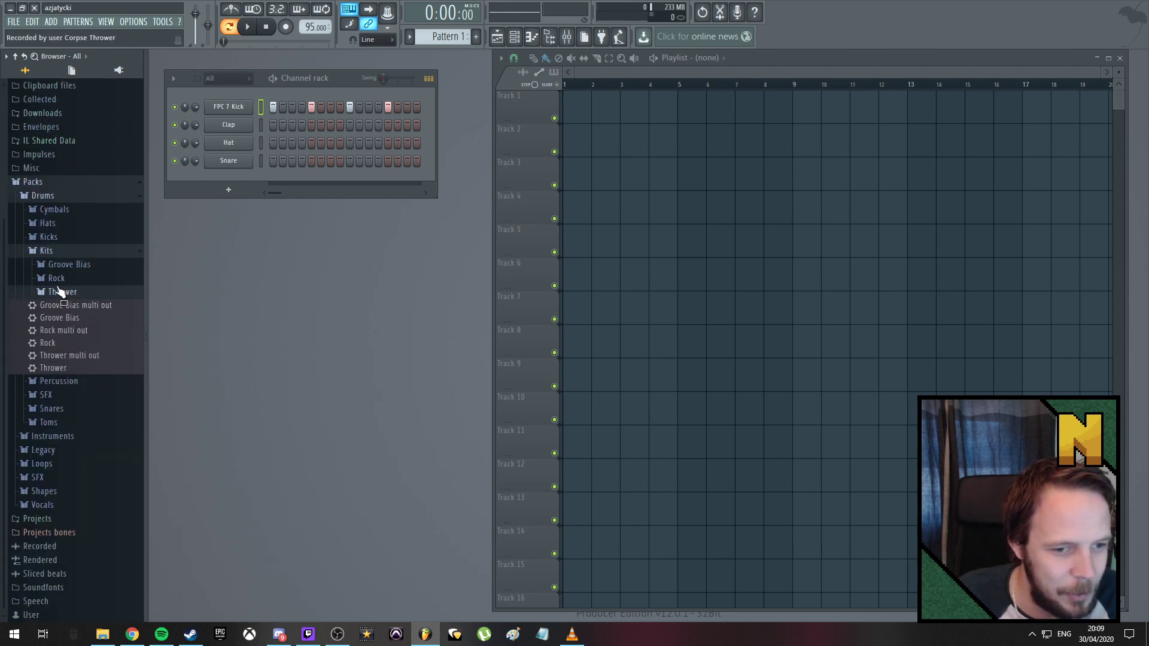
left_click(57, 293)
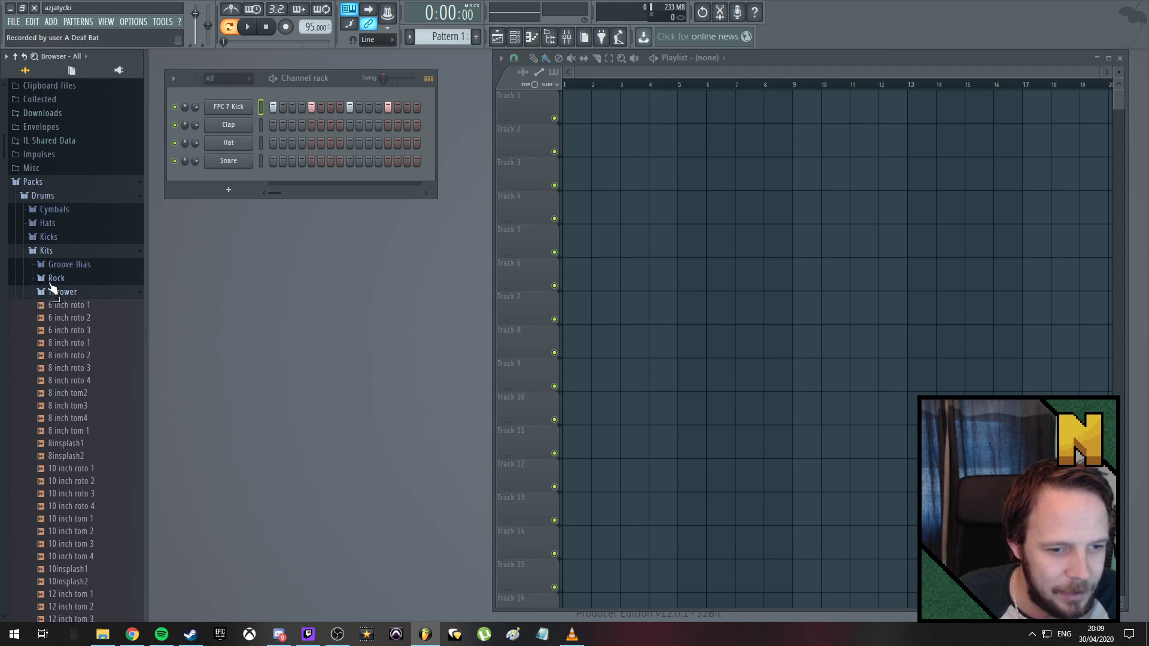
left_click(57, 292)
left_click(43, 253)
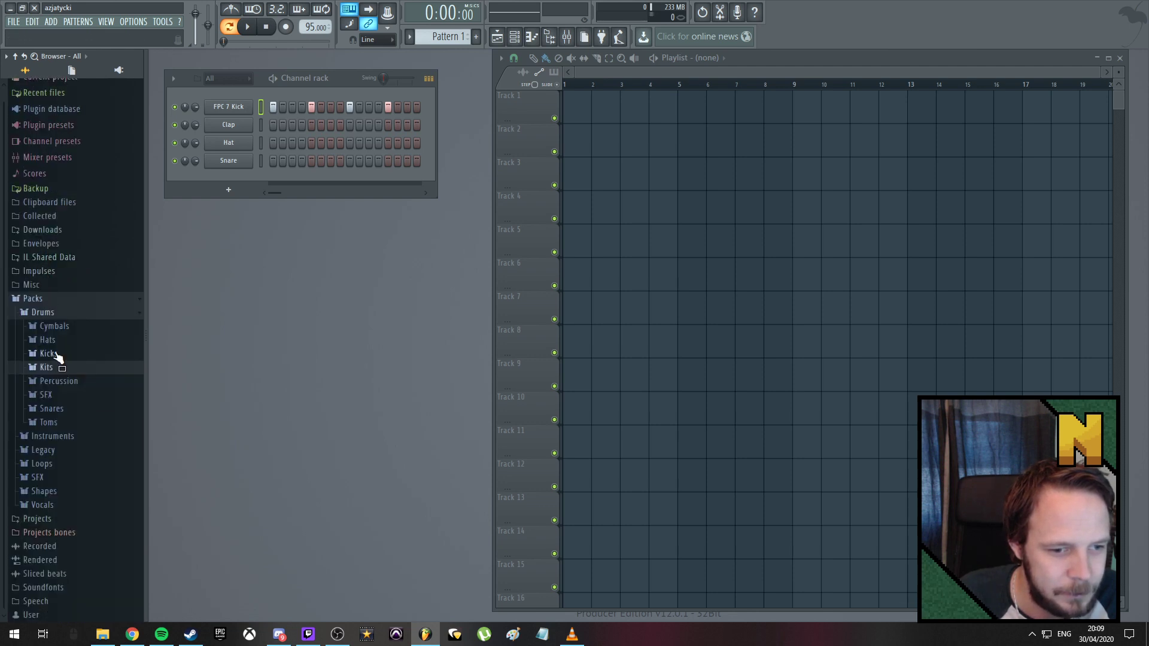
left_click(57, 409)
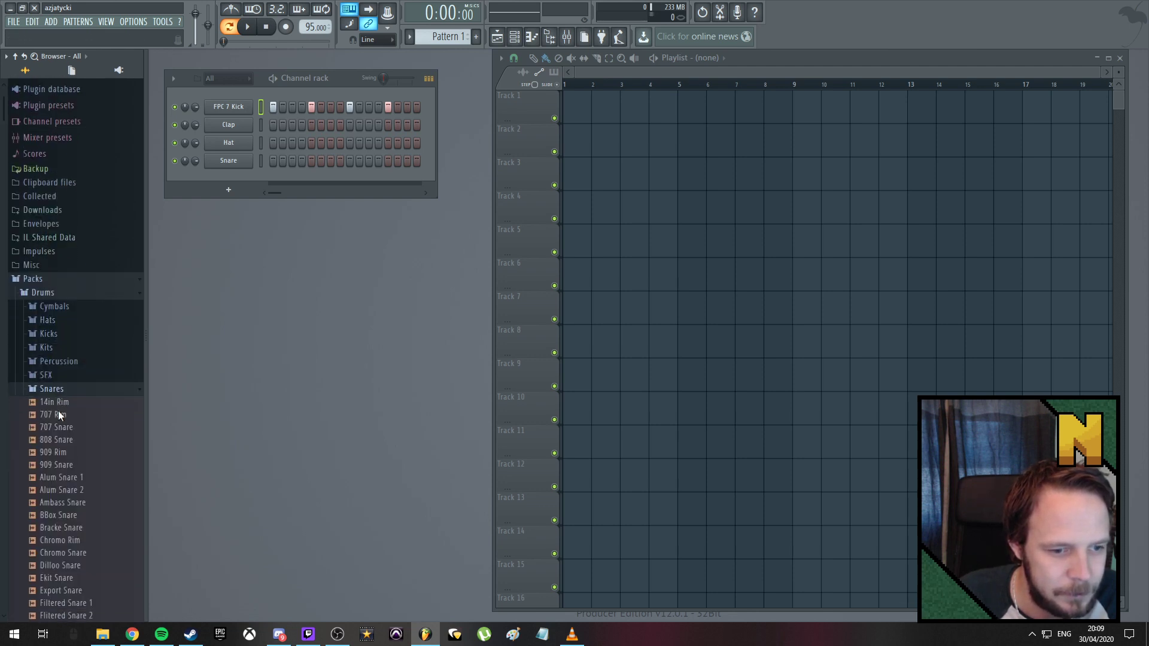
Audition samples down to Chromo Rim in the Snares folder, and listen briefly to the kick pattern
left_click_drag(75, 382, 78, 409)
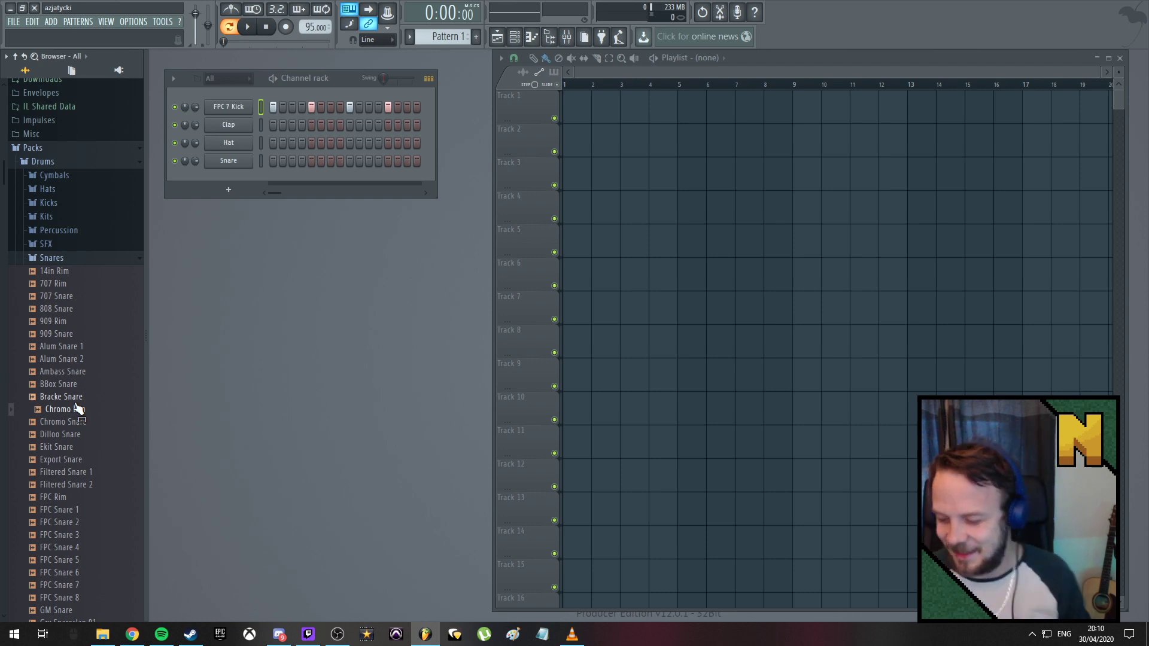
key("space")
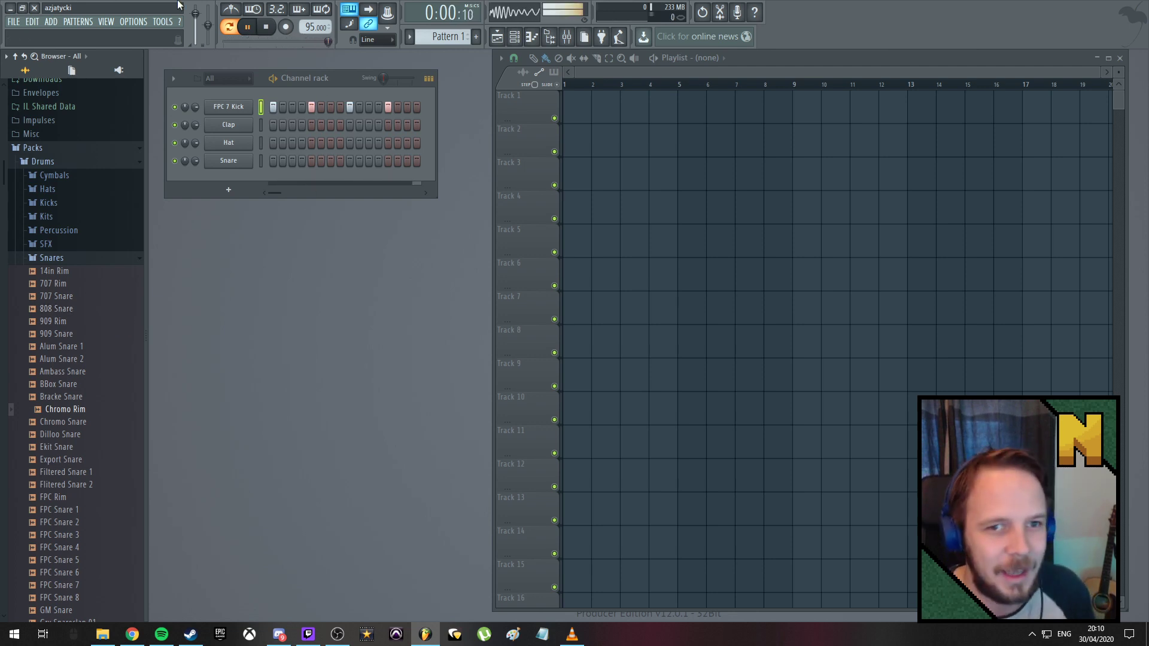
key("space")
Audition rim and snare samples in the Snares folder, and load FPC Snare 2 into the Clap channel
left_click_drag(67, 284, 74, 308)
scroll(90, 326, "down", 4)
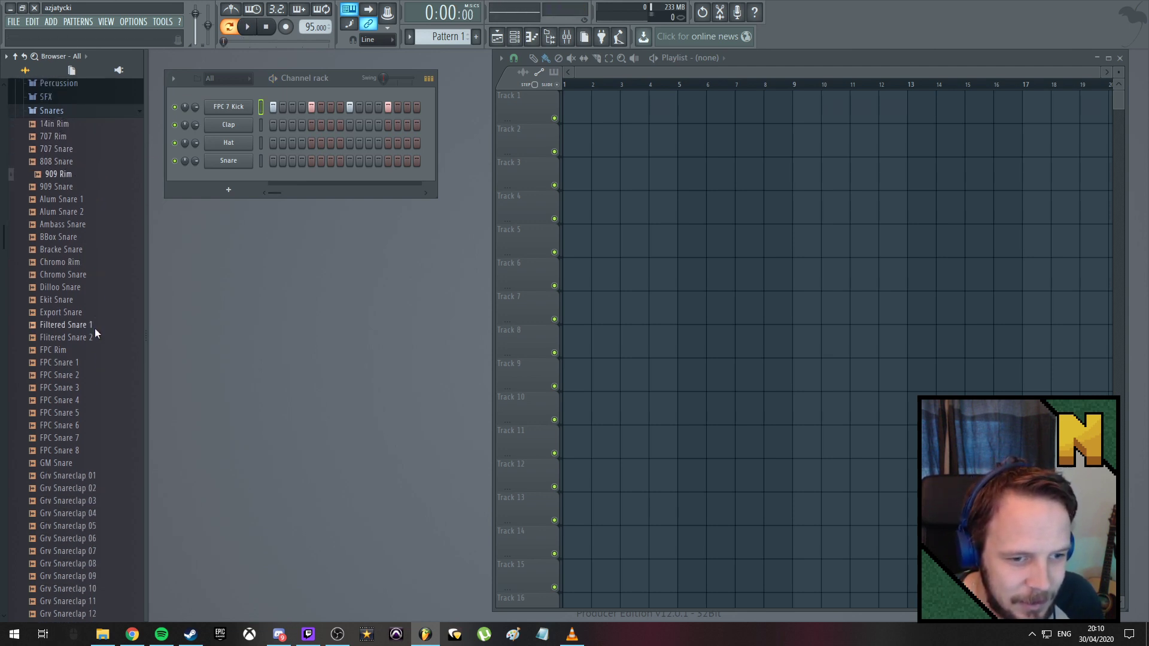
left_click(88, 372)
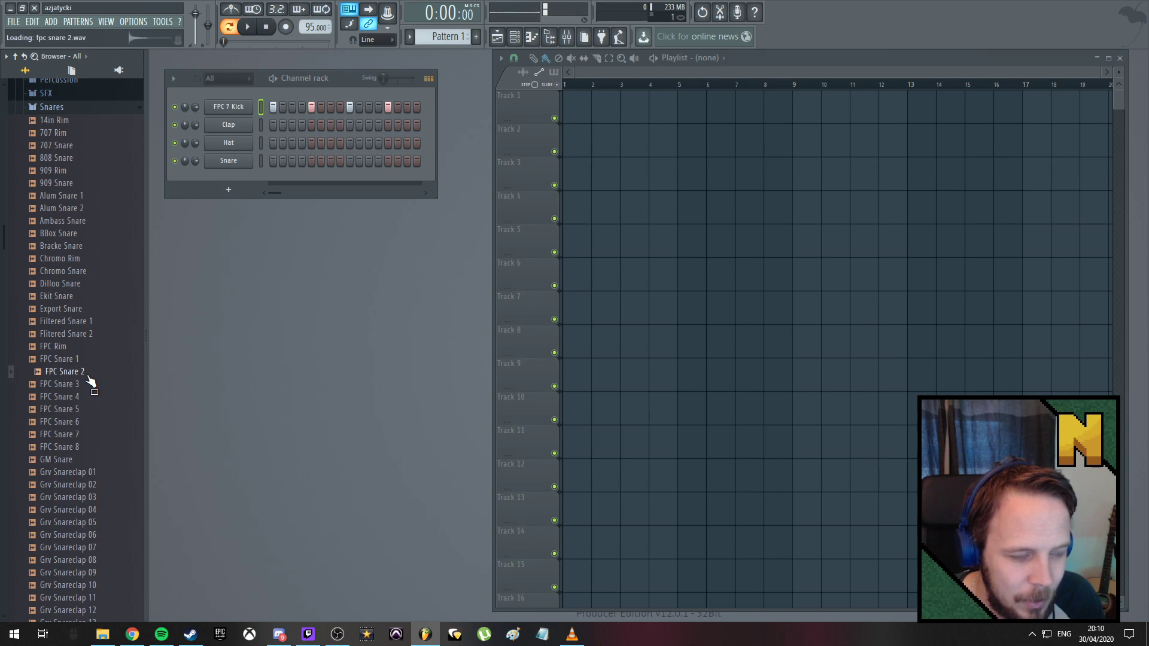
left_click_drag(70, 377, 227, 124)
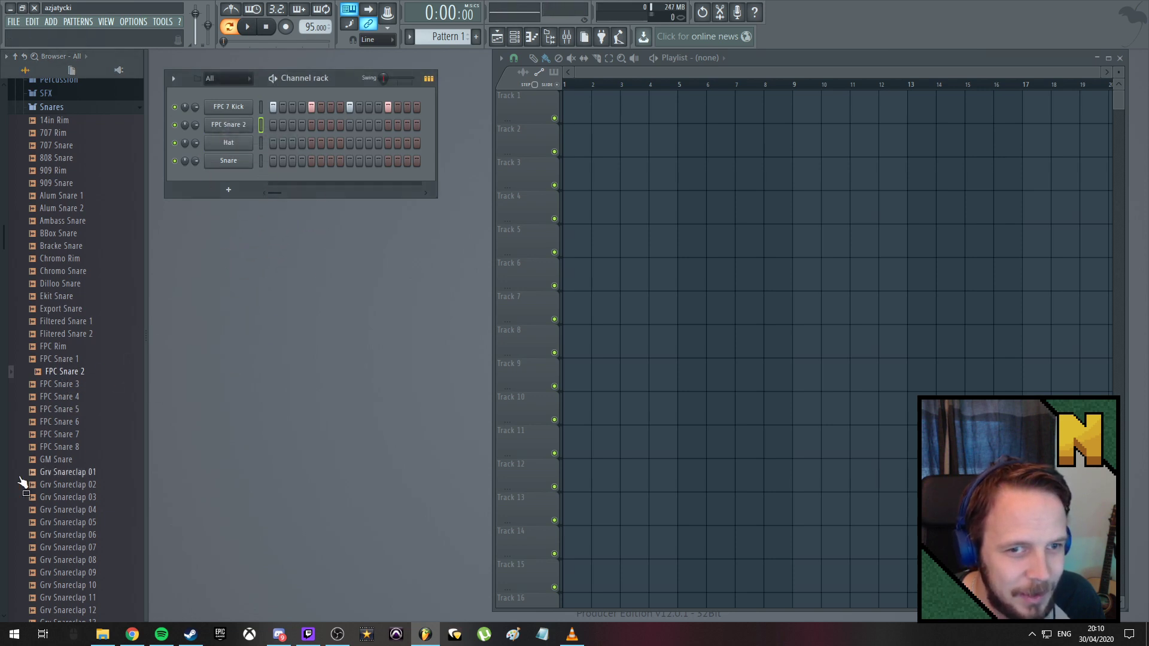
Audition the FPC Snare 3 to FPC Snare 8 and GM Snare samples
left_click(73, 384)
left_click(73, 396)
left_click(73, 409)
left_click(73, 422)
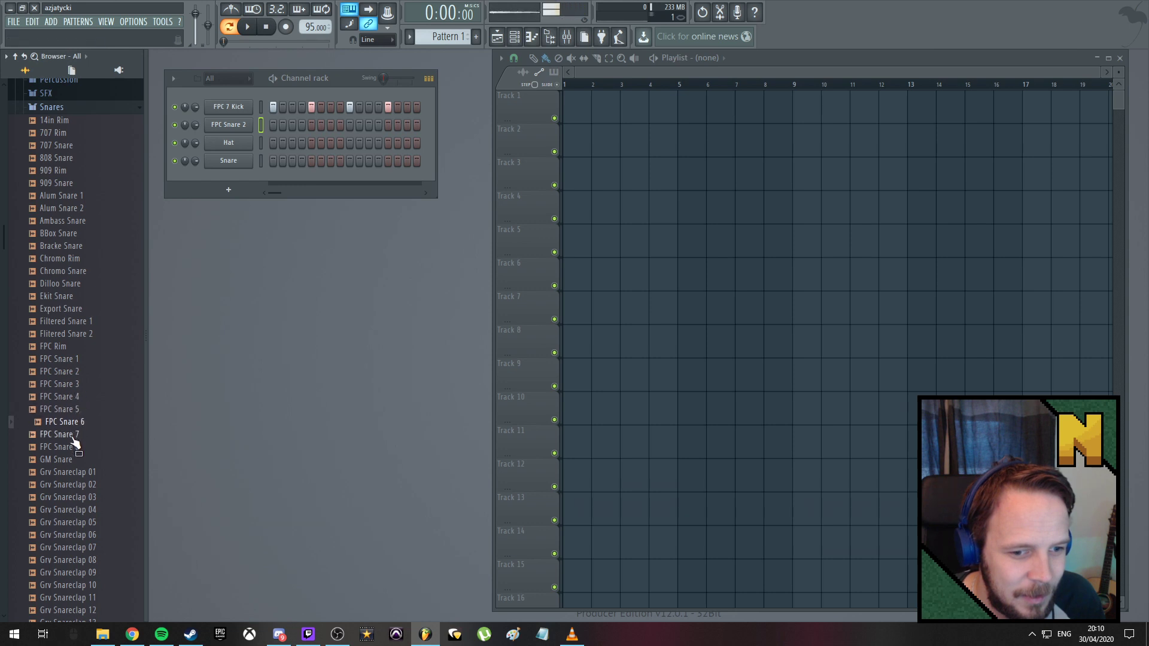
left_click(73, 435)
left_click(74, 447)
left_click(77, 459)
Sample sounds further down the Snares folder, from the Grv Snareclap series to Industrial Snare 3
scroll(81, 461, "down", 2)
left_click(84, 460)
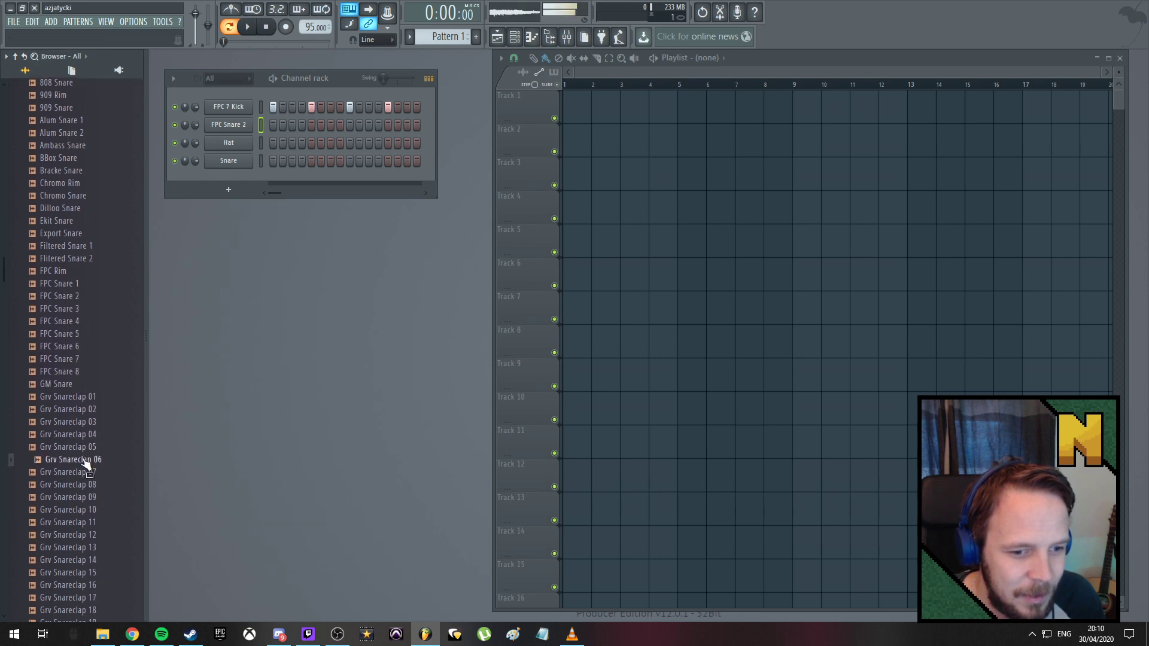
scroll(84, 461, "down", 4)
left_click(85, 464)
scroll(85, 465, "down", 4)
left_click(86, 464)
scroll(88, 464, "down", 2)
left_click(91, 447)
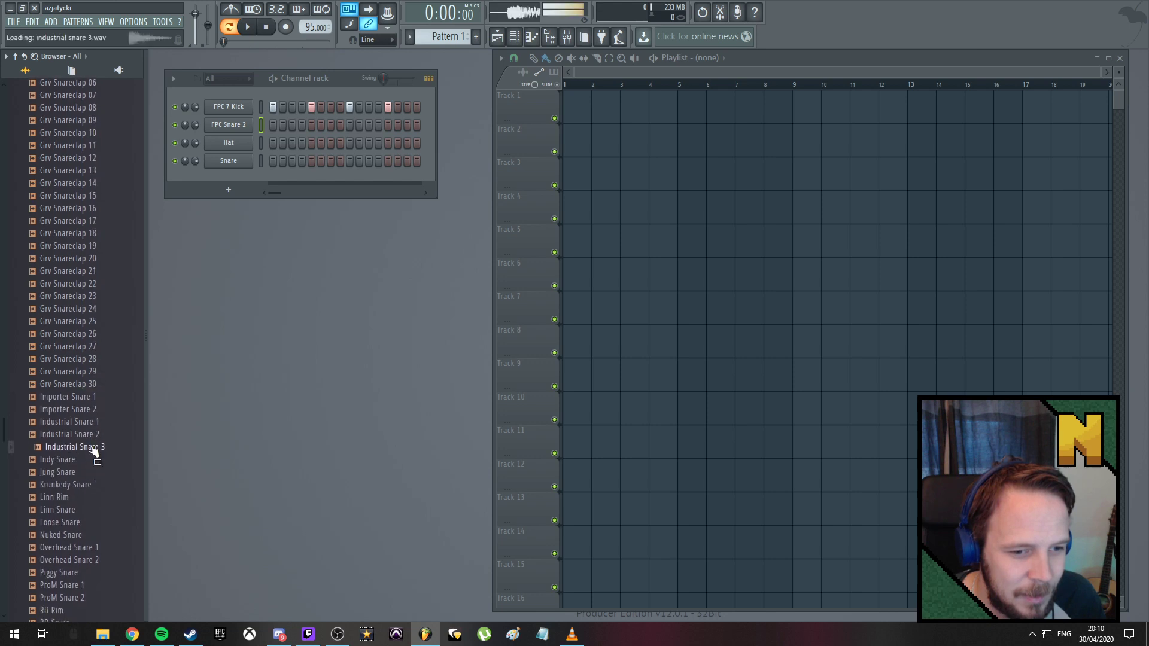
Audition the Industrial Snare 1, Importer Snare 1, Indy Snare and Jung Snare samples
left_click(90, 422)
left_click(89, 398)
left_click(77, 461)
left_click(76, 473)
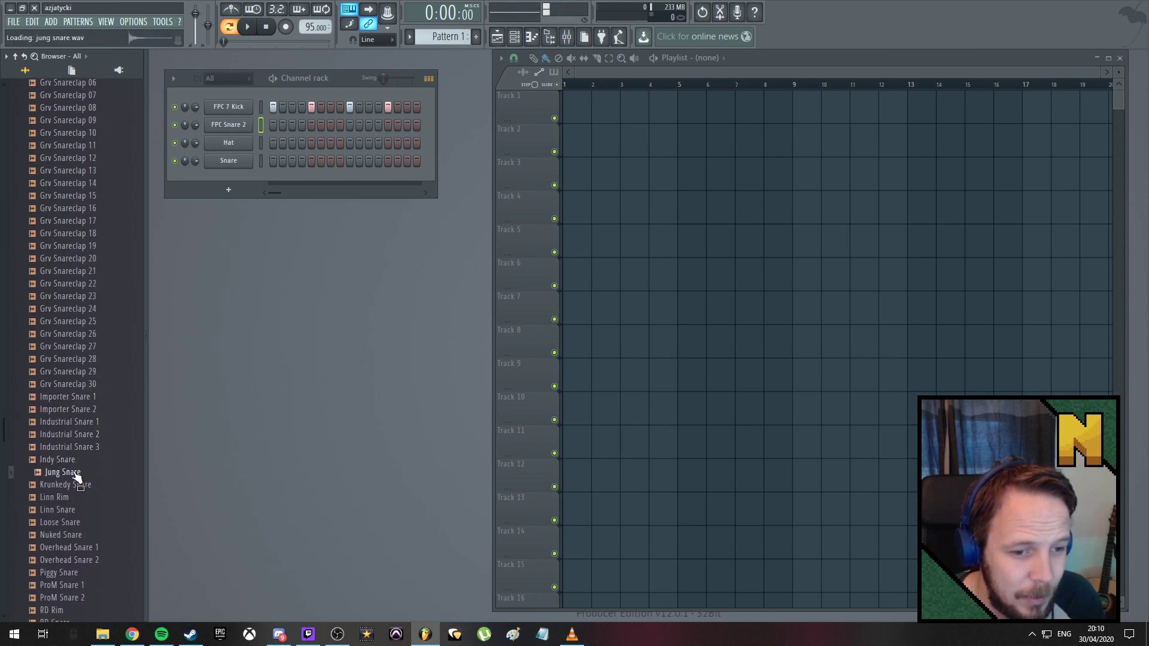
Compare the Krunkedy Snare, Linn Rim, Linn Snare and Nuked Snare samples, and load Linn Rim into the Hat channel
left_click(84, 486)
left_click(83, 498)
left_click(87, 511)
left_click(82, 501)
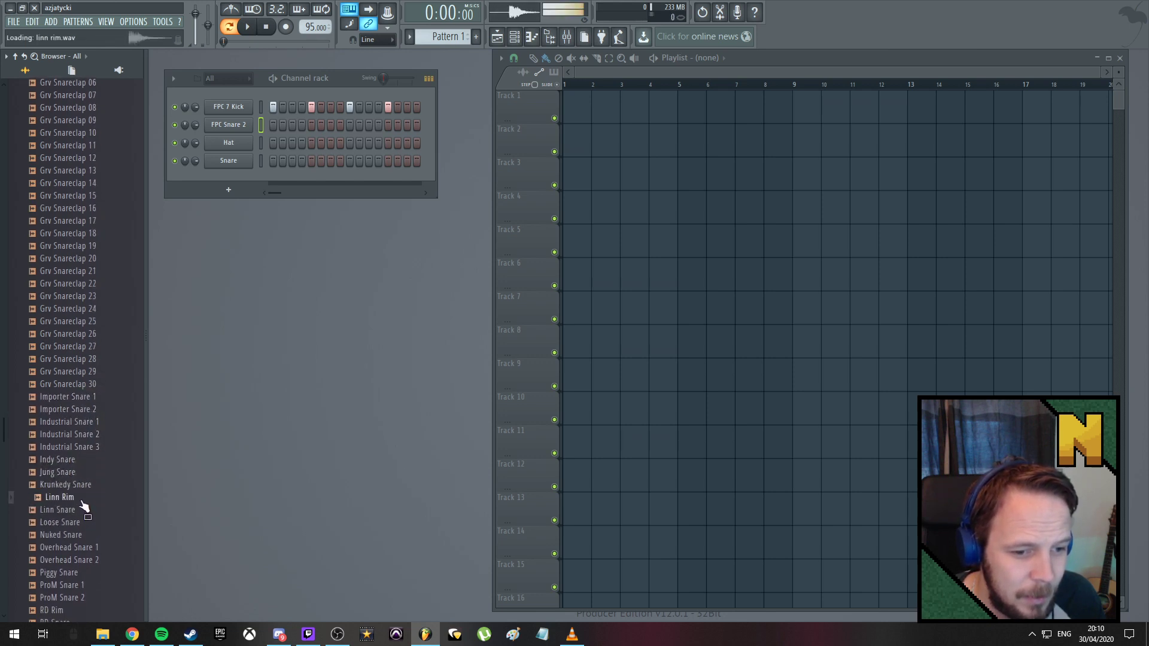
left_click(82, 486)
left_click(81, 499)
left_click(87, 534)
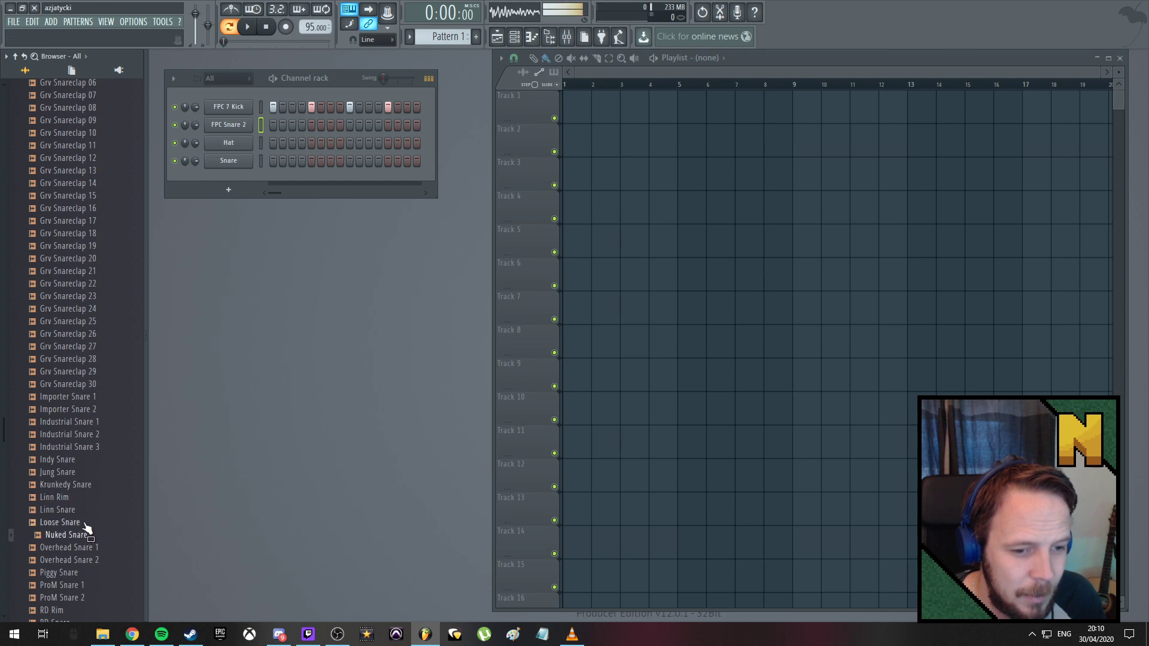
left_click(72, 499)
left_click_drag(72, 498, 223, 140)
Audition Overhead Snare 1, Piggy Snare, ProM Snare 1 and 2, RD Rim, RD Snare and Ring Snare
scroll(81, 526, "down", 2)
left_click(70, 476)
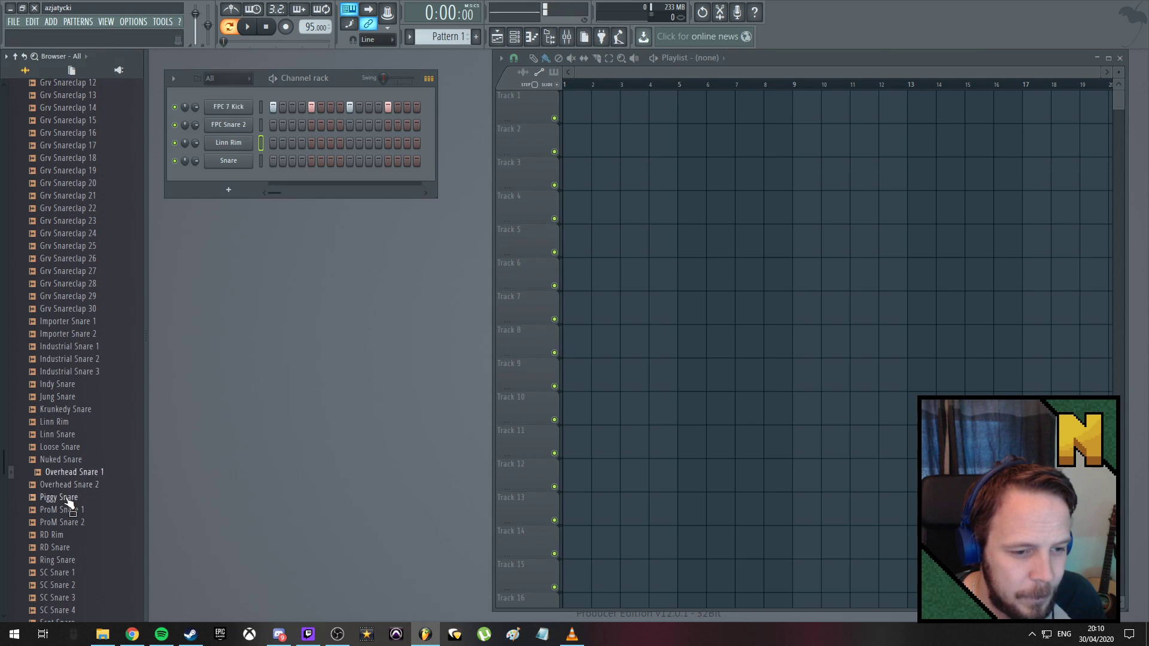
left_click(69, 499)
left_click(71, 510)
left_click(72, 523)
left_click(75, 535)
left_click(77, 548)
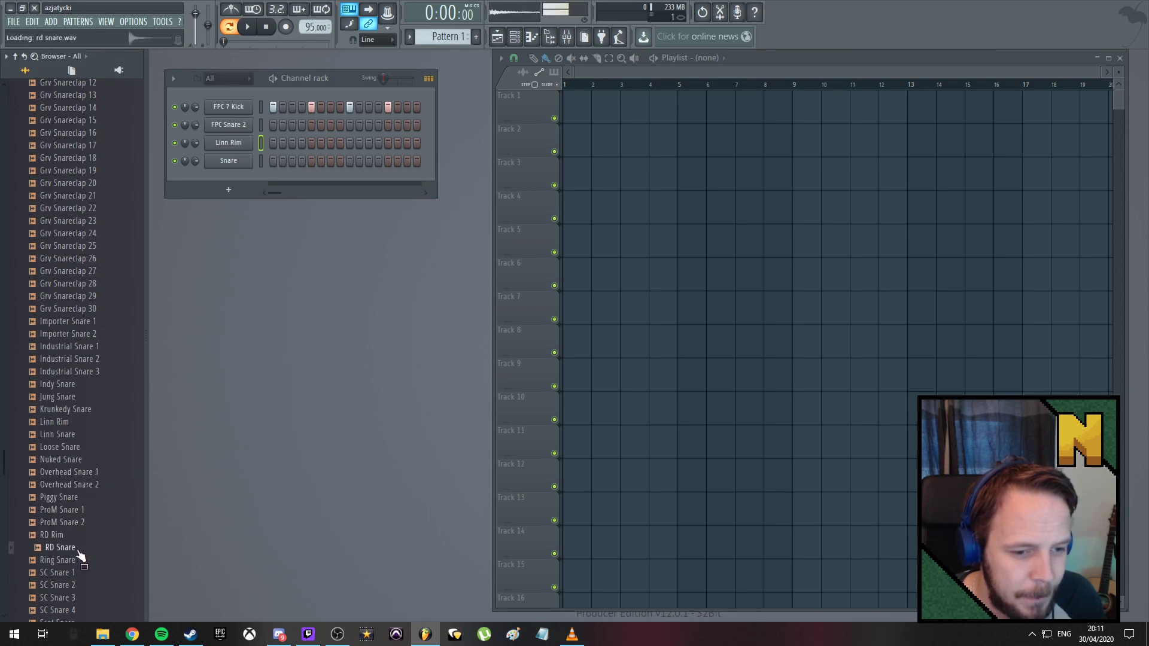
left_click(79, 560)
Audition the SC Snare 1 to 4, Scot Snare, and Smigen Snare 1 and 2 samples in the Snares folder
scroll(79, 561, "down", 4)
left_click(80, 422)
left_click(81, 434)
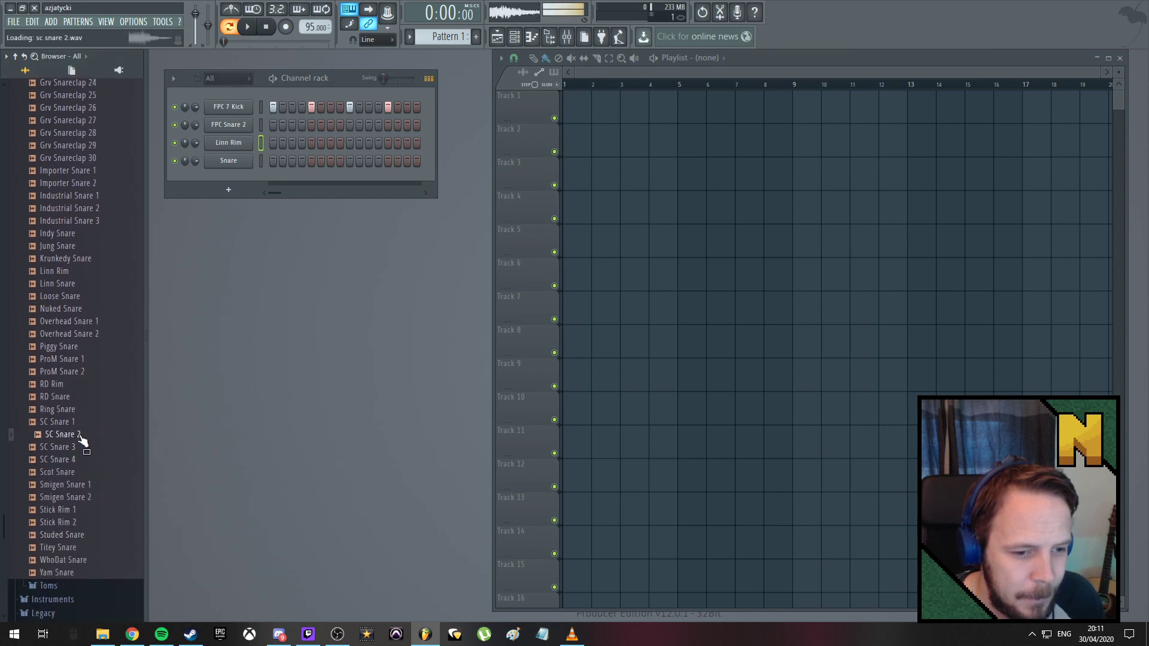
left_click(79, 448)
left_click(79, 460)
left_click(80, 472)
left_click(78, 485)
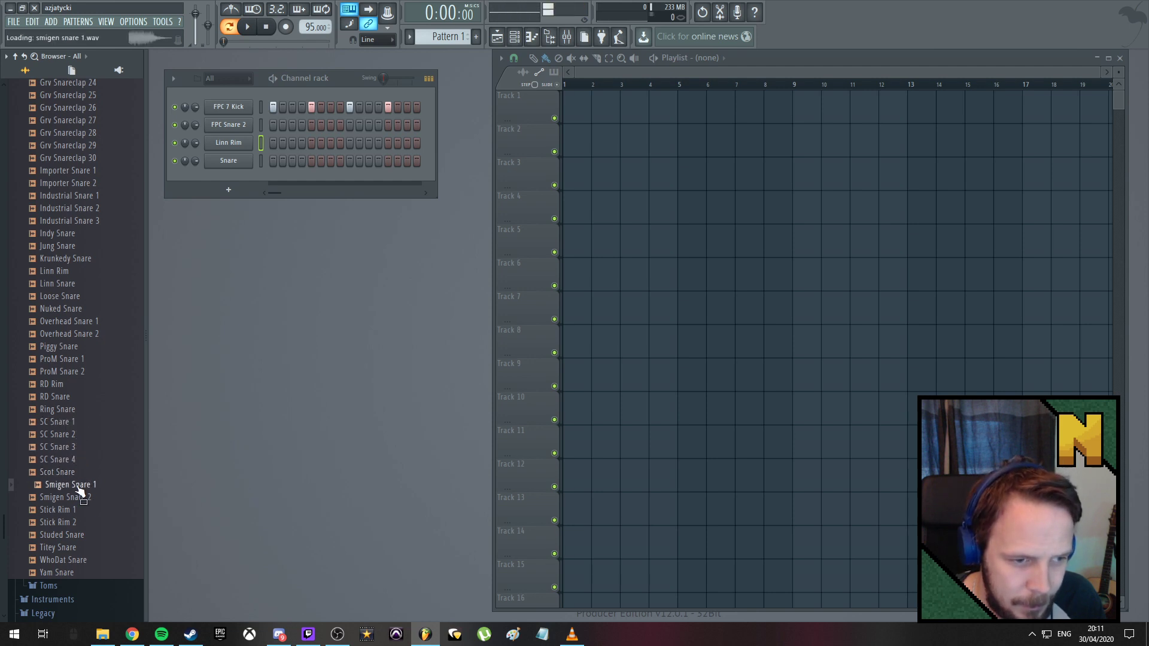
left_click(80, 499)
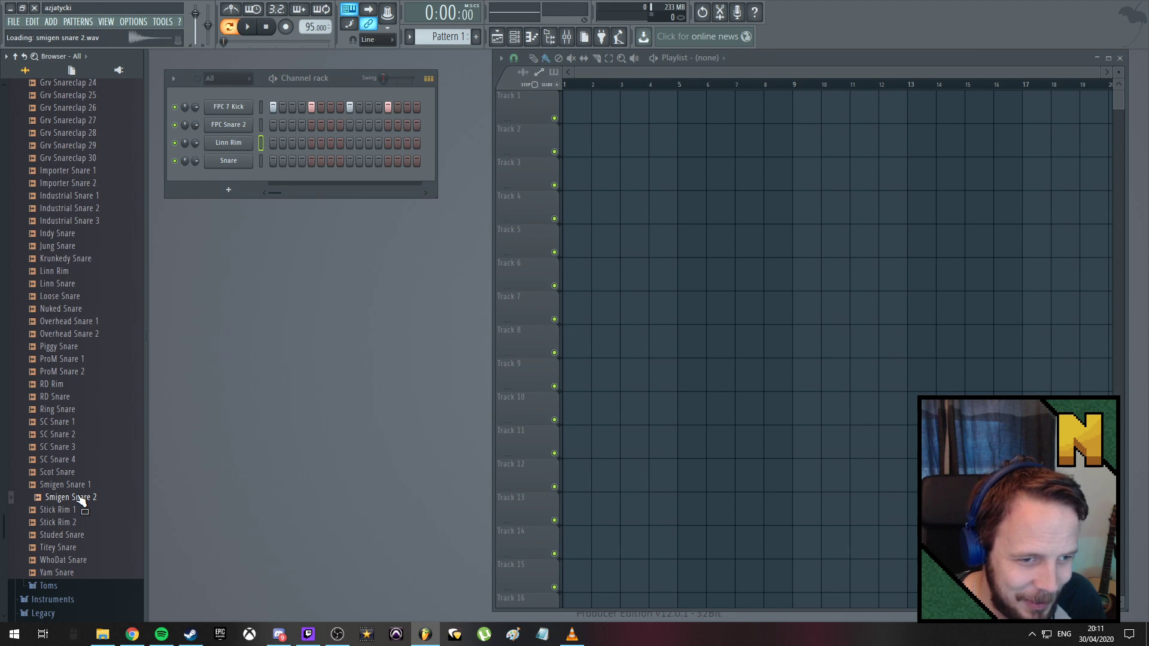
Audition the remaining samples at the end of the Snares folder, from Stick Rim 2 to Yam Snare
scroll(74, 460, "down", 2)
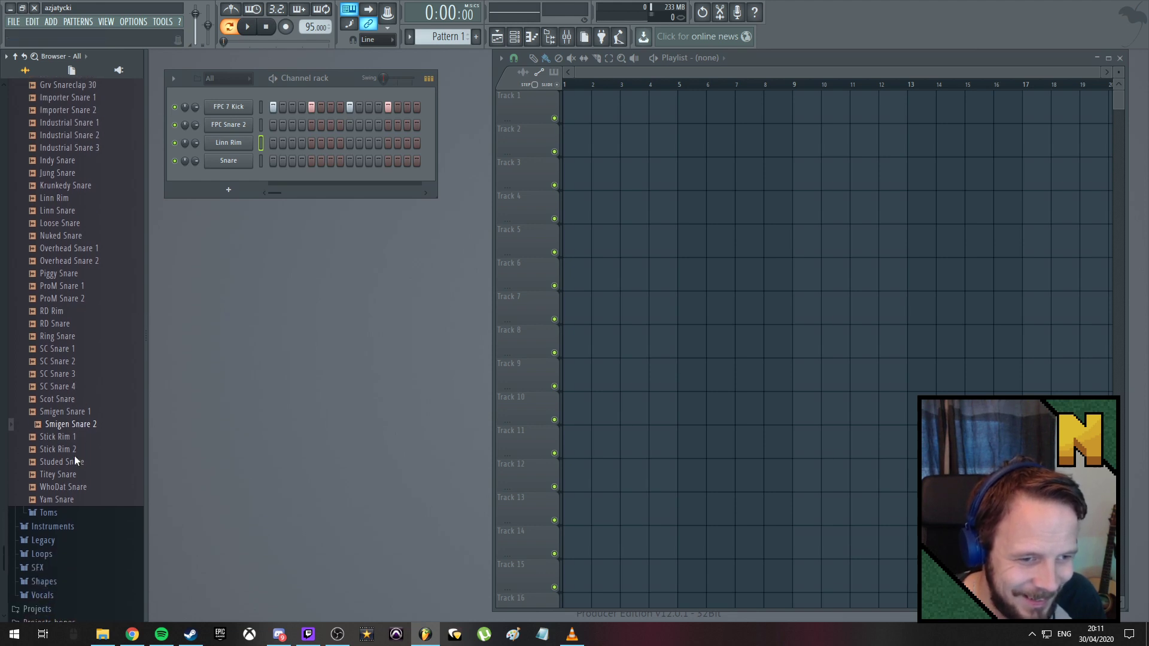
left_click(81, 449)
left_click(84, 460)
left_click(83, 473)
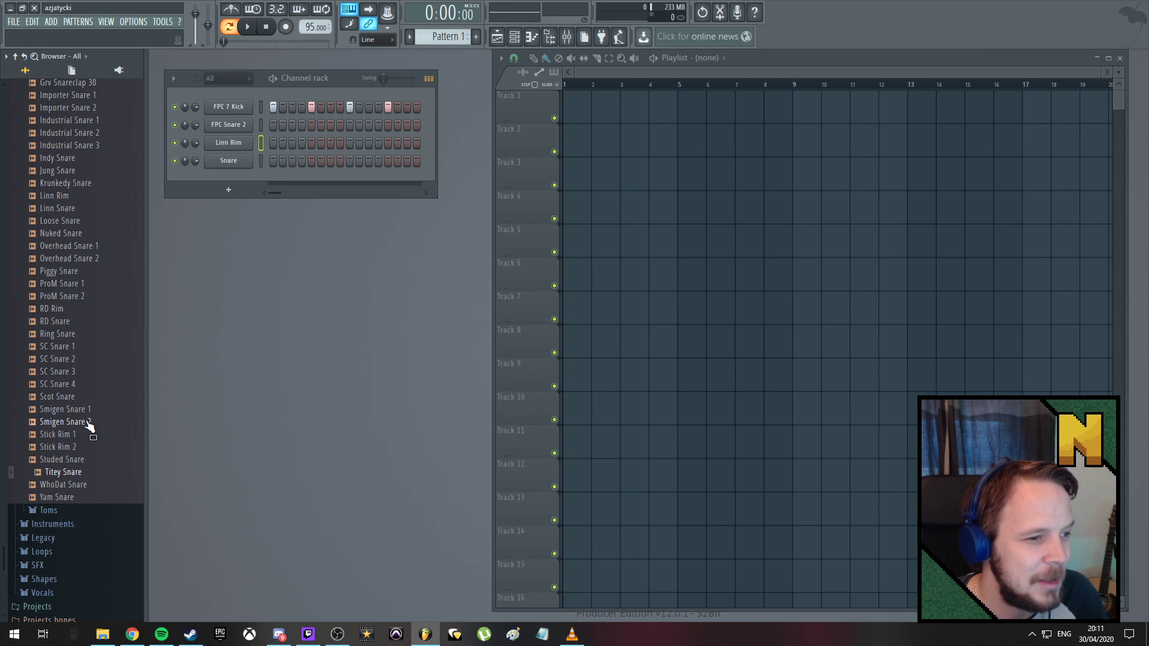
left_click(86, 485)
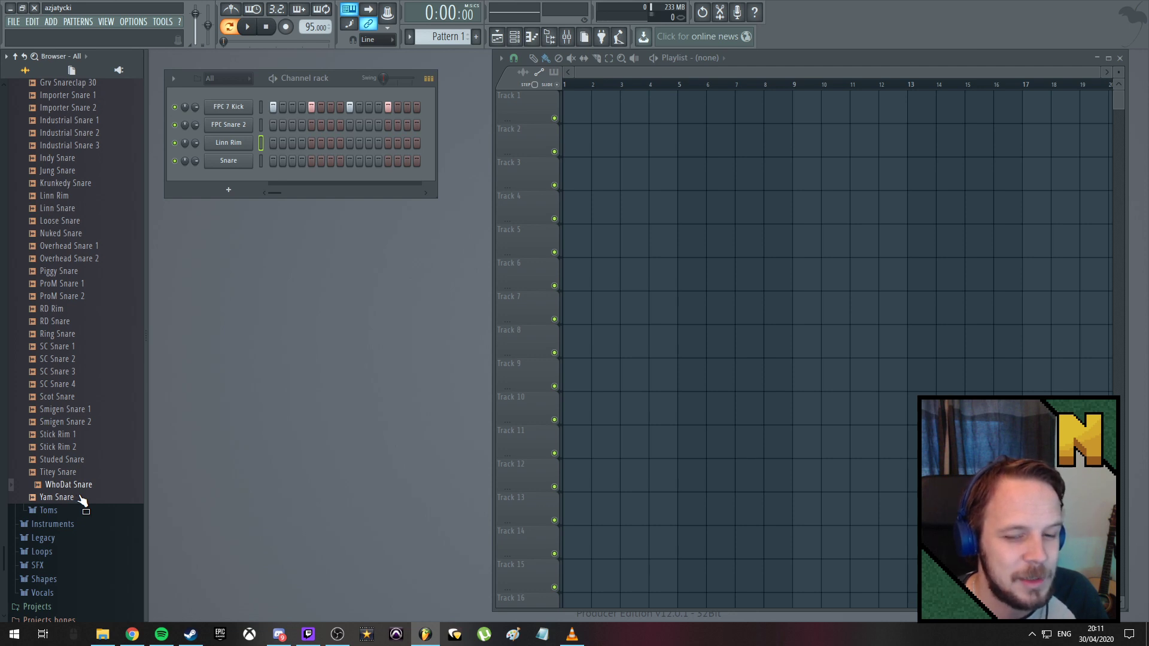
left_click(81, 497)
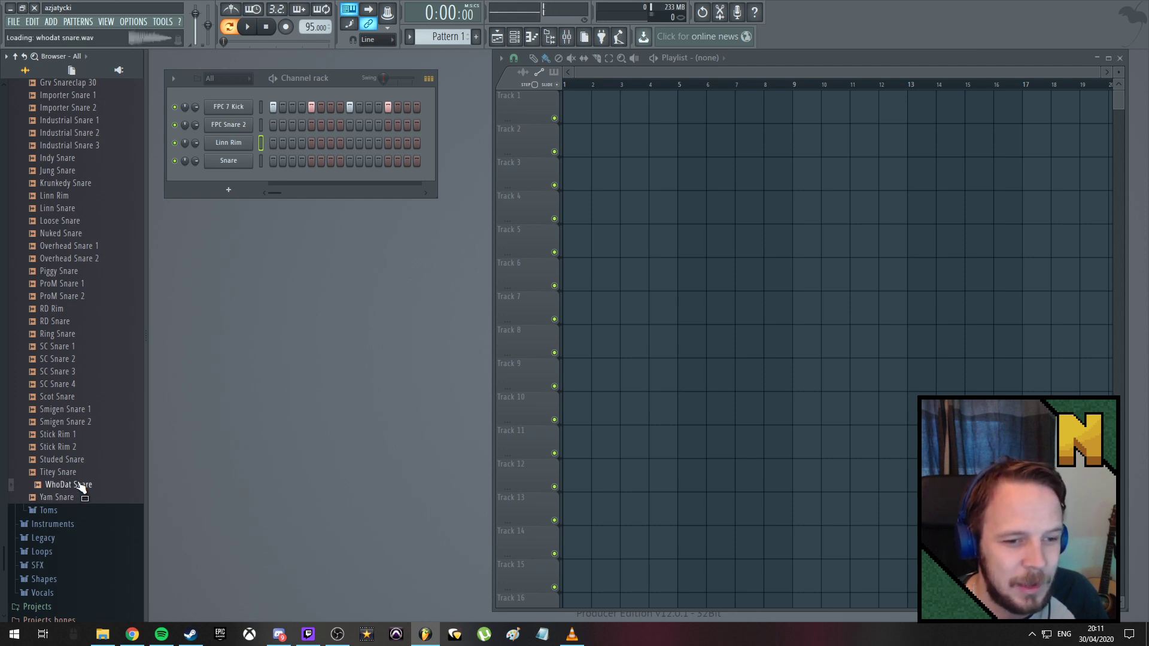
Listen again to the samples from Titey Snare up to Smigen Snare 1, comparing Stick Rim 1 with Stick Rim 2
left_click(77, 470)
left_click(77, 460)
left_click(78, 447)
left_click(79, 435)
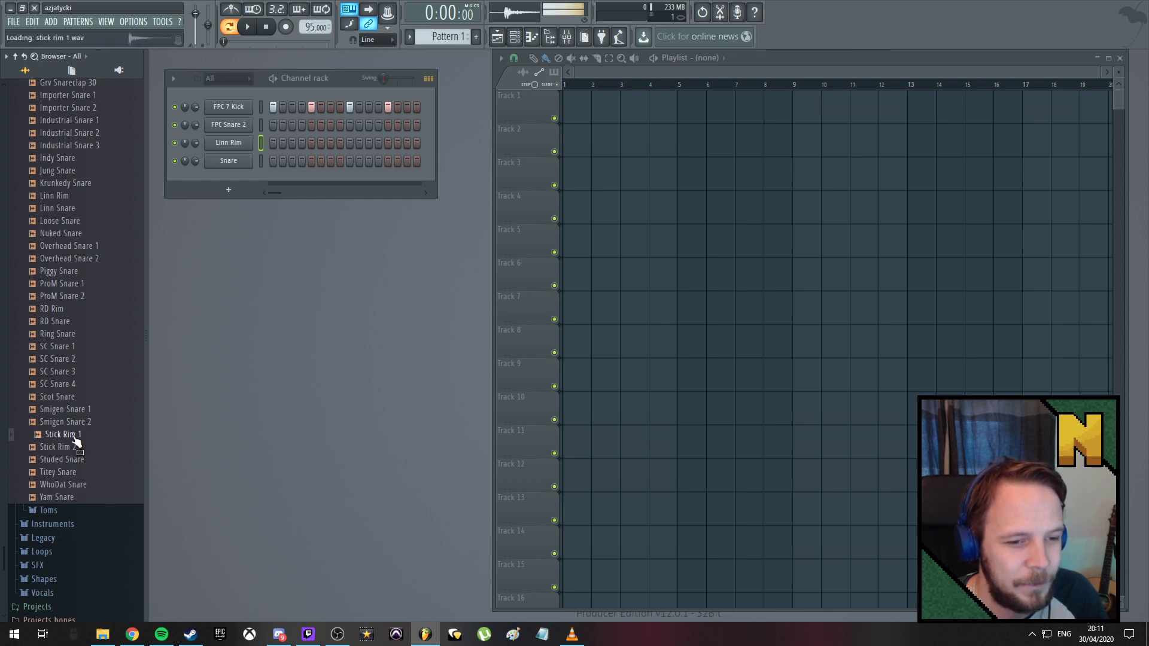
left_click(80, 422)
left_click(82, 410)
left_click(79, 434)
left_click(76, 447)
left_click(78, 433)
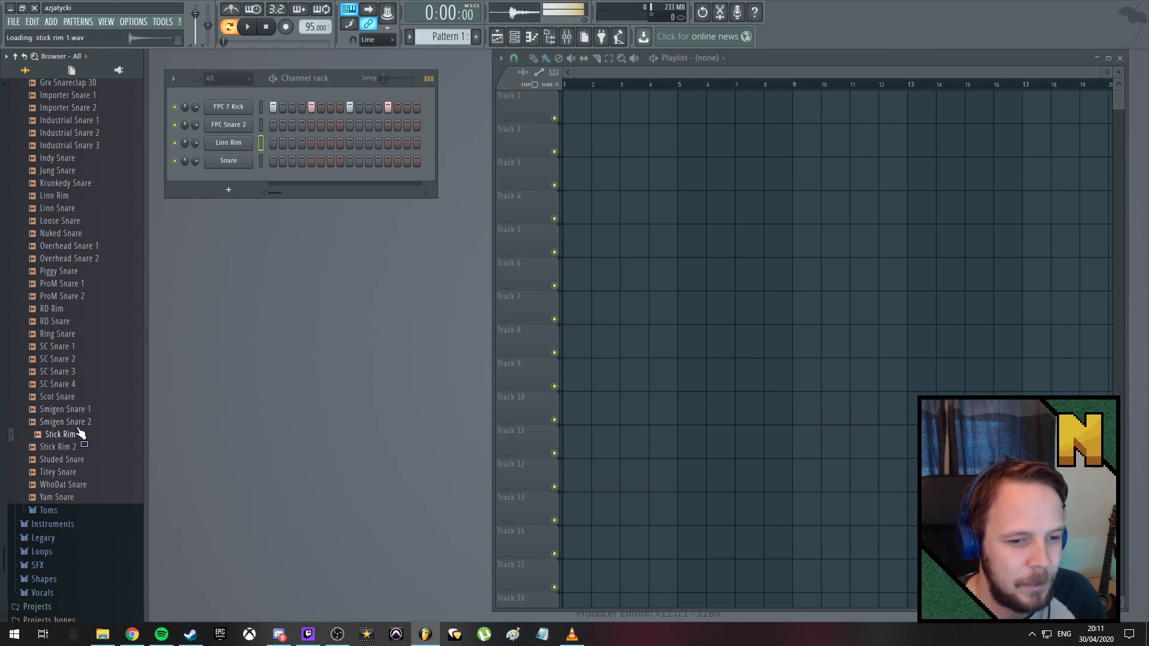
Replay samples further up the folder, including SC Snare 3 and 4, Ring Snare, RD Rim, ProM Snare 2 and Piggy Snare
left_click(75, 385)
left_click(75, 372)
left_click(76, 422)
left_click(70, 334)
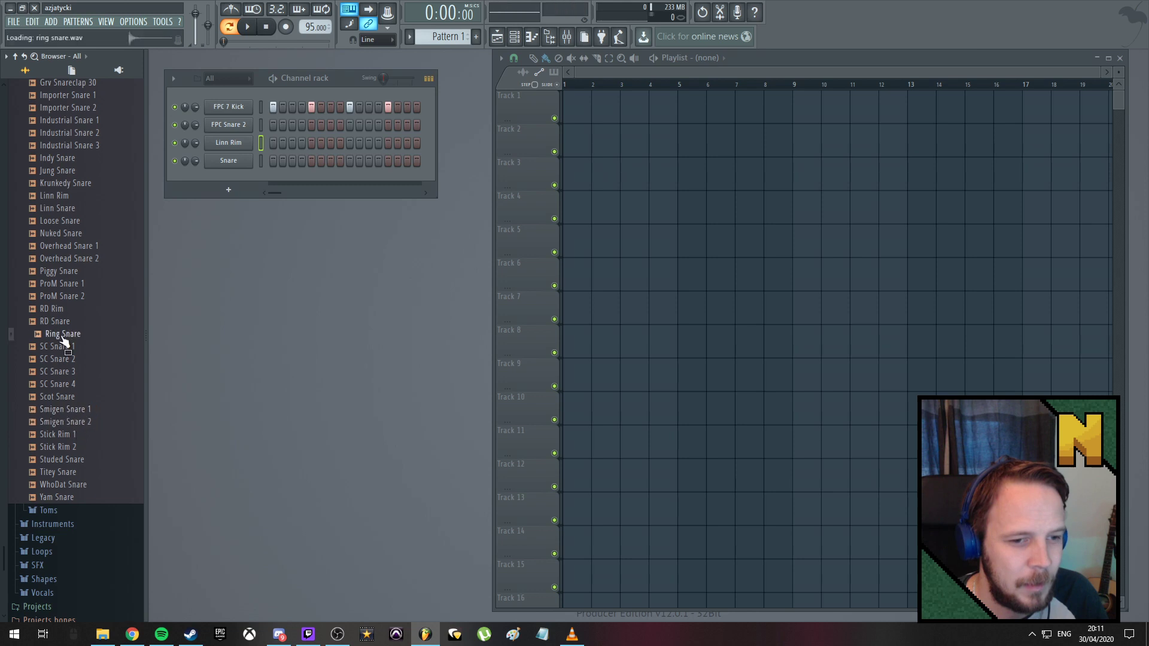
left_click(71, 309)
left_click(77, 296)
left_click(77, 272)
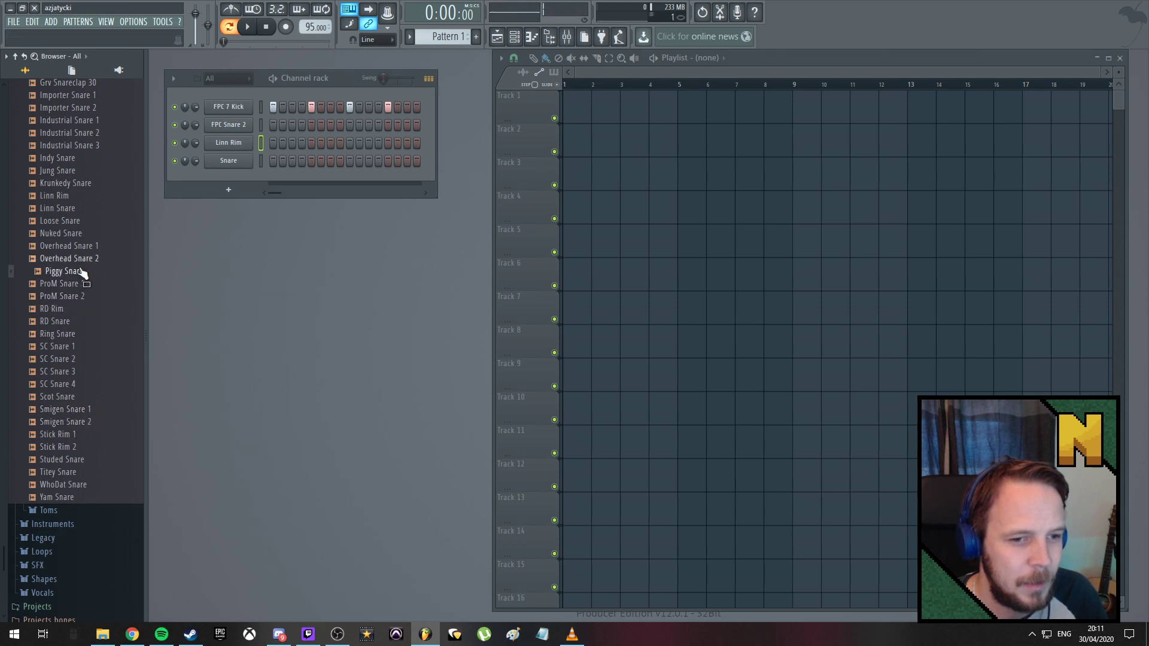
Replay the ProM Snare 1, Overhead Snare and Nuked Snare samples, and compare Loose Snare with Linn Snare
left_click(81, 284)
left_click(76, 246)
left_click(77, 234)
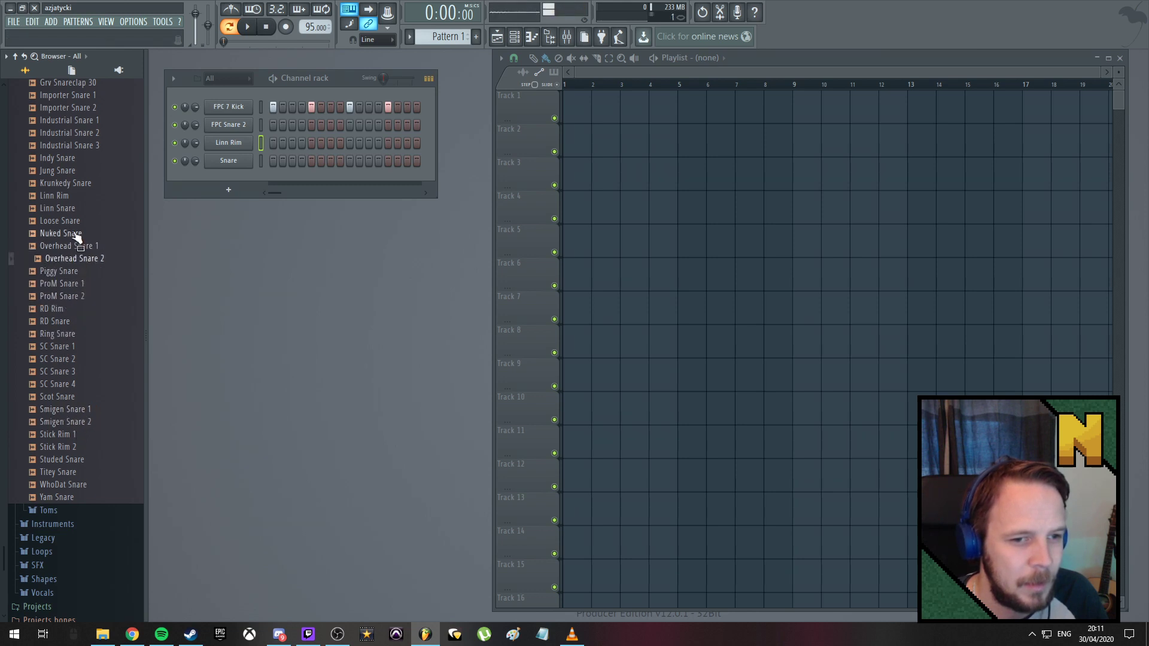
left_click(76, 221)
left_click(77, 209)
left_click(75, 221)
left_click(74, 209)
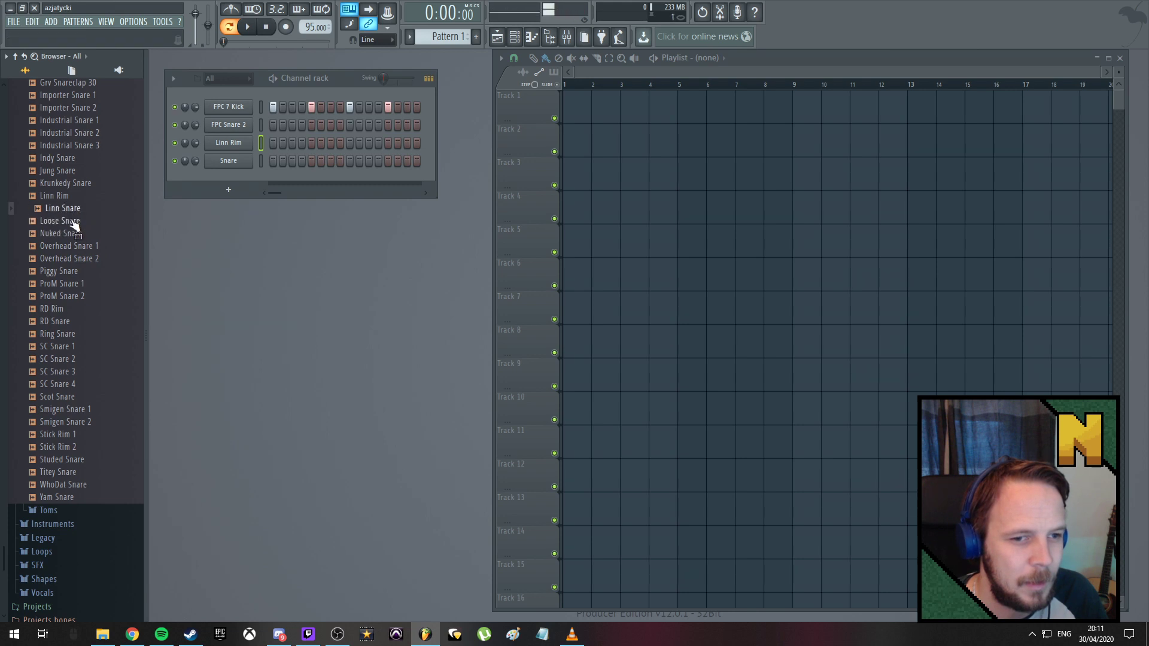
left_click(75, 221)
Replay the Linn Rim, Krunkedy Snare, Jung Snare, Industrial Snare 3 and Indy Snare samples
left_click(66, 196)
left_click(71, 183)
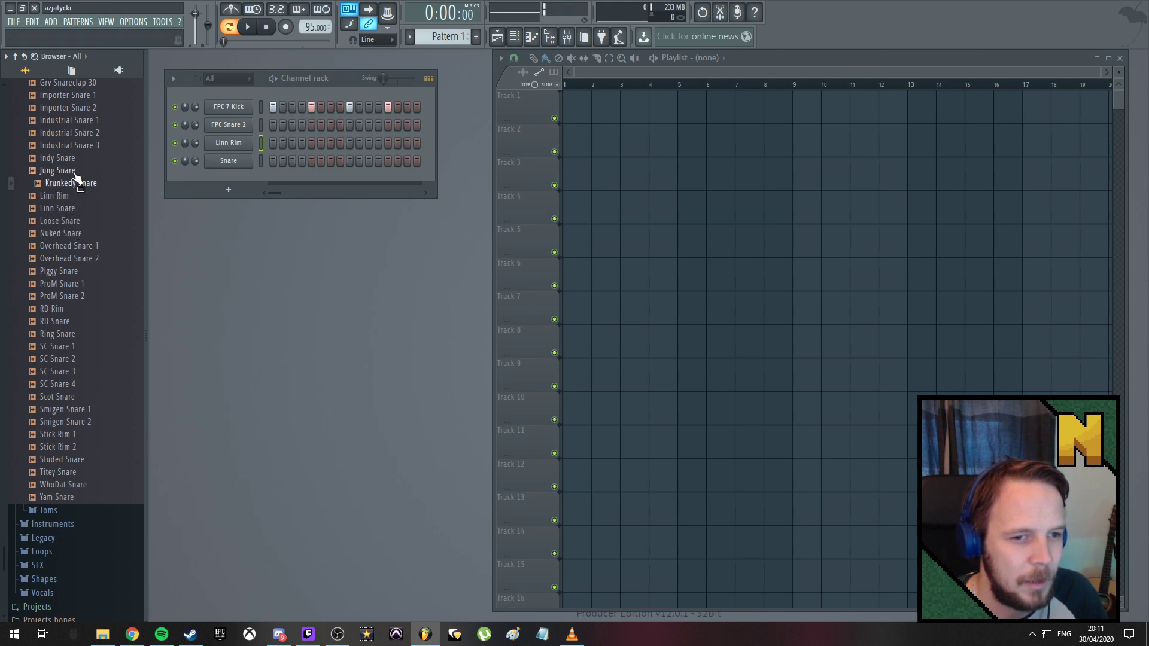
left_click(69, 171)
left_click(70, 183)
left_click(69, 145)
left_click(70, 158)
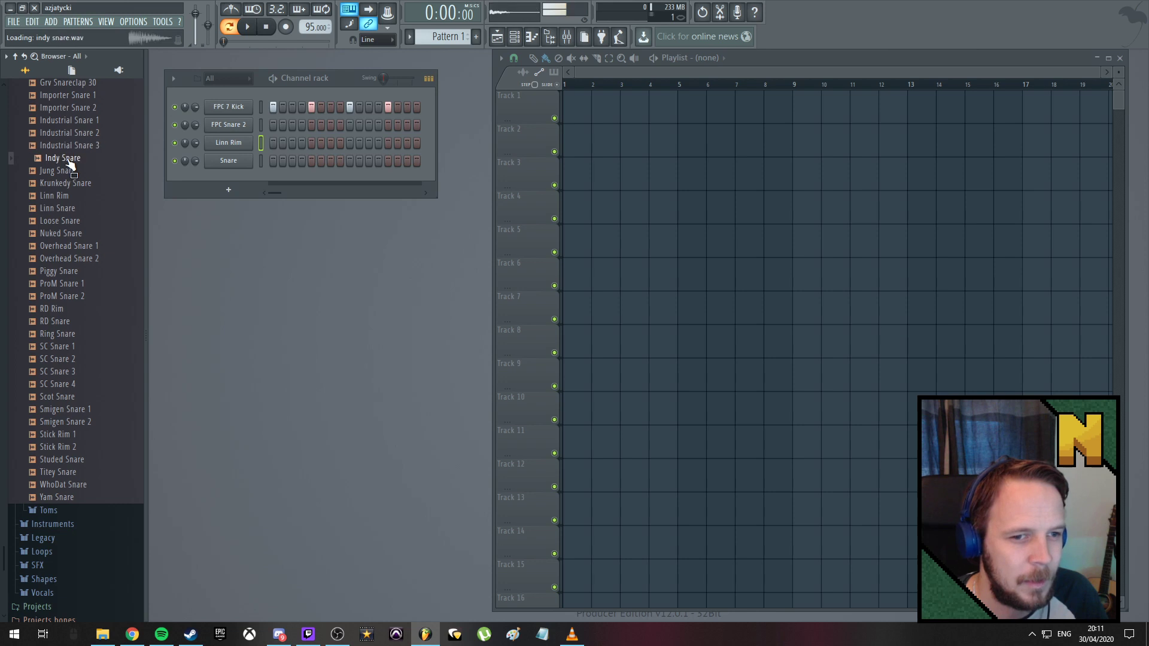
Sample several sounds from the Grv Snareclap series, such as Grv Snareclap 25, and move up to GM Snare
scroll(85, 210, "up", 8)
left_click(101, 425)
left_click(95, 384)
left_click(84, 360)
left_click(85, 324)
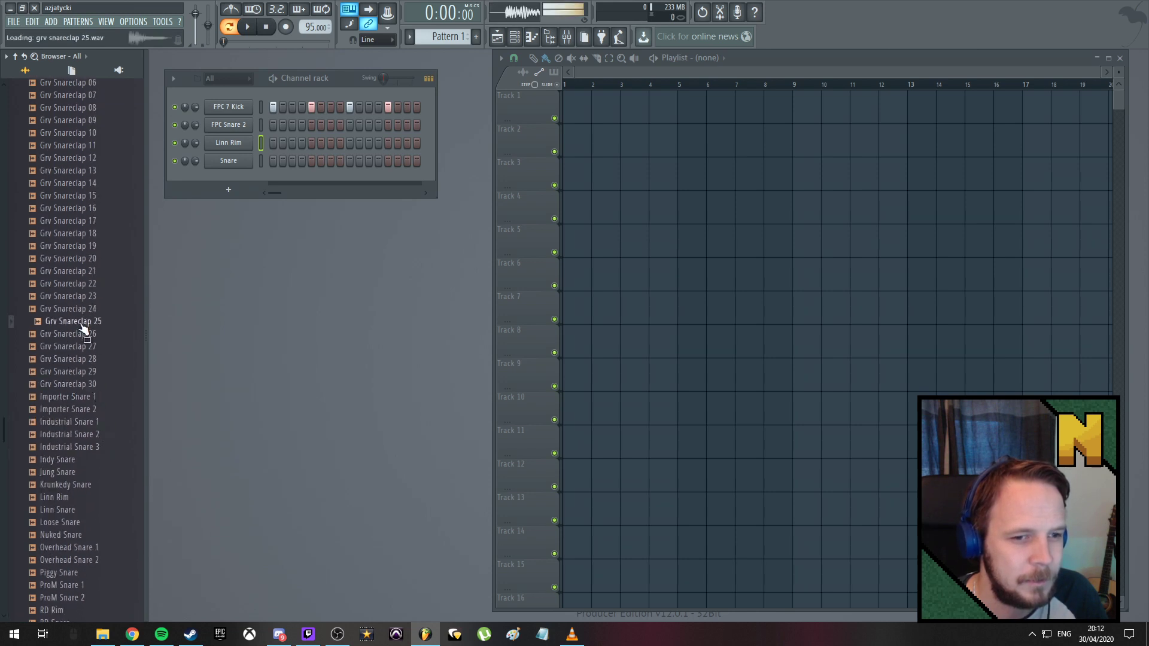
left_click(77, 234)
left_click(79, 158)
scroll(80, 172, "up", 6)
left_click(78, 221)
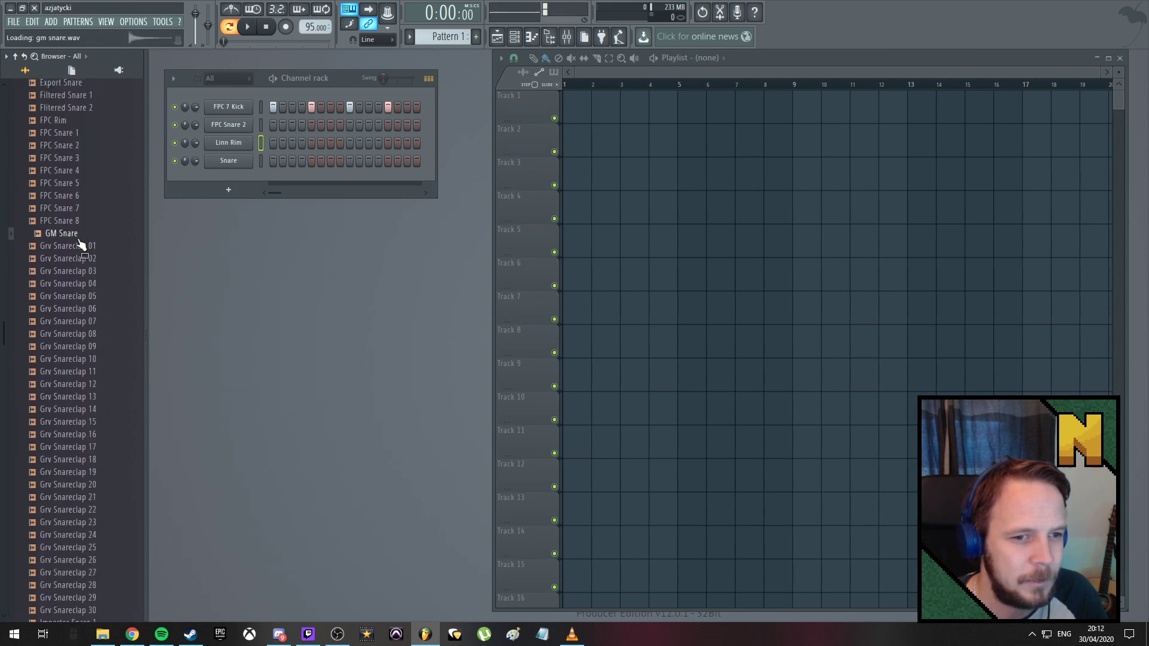
Compare the FPC Snare 4 to 8 samples and load FPC Snare 8 into the Snare channel
left_click(78, 208)
left_click(72, 183)
left_click(72, 195)
left_click(76, 171)
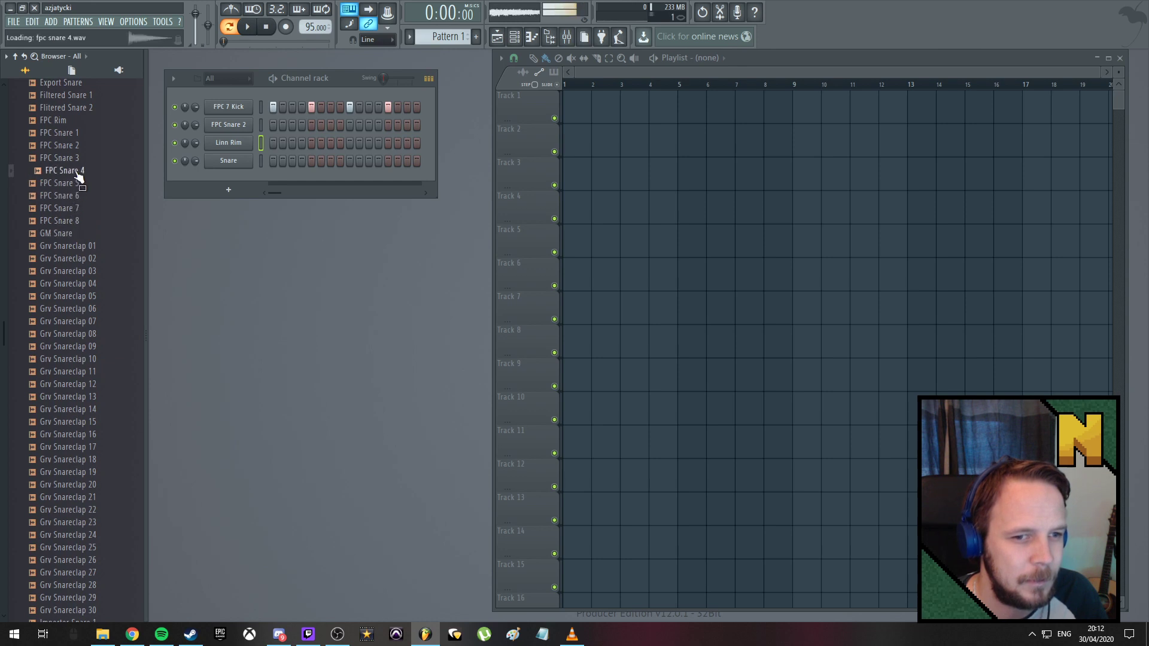
left_click(76, 222)
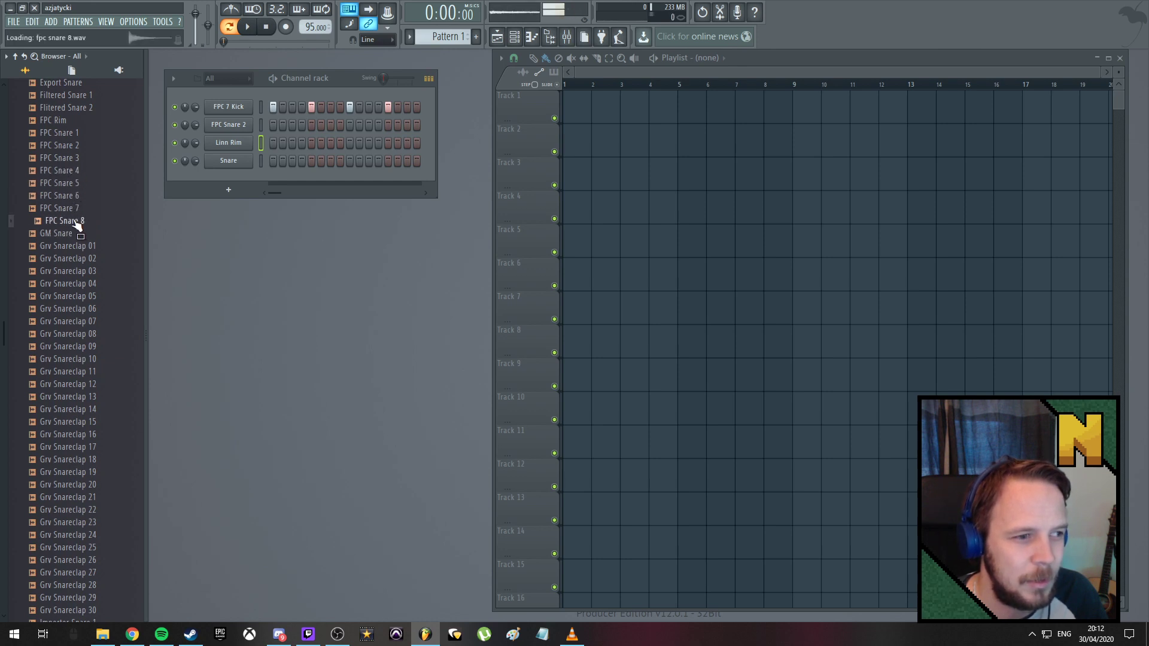
left_click_drag(69, 226, 246, 160)
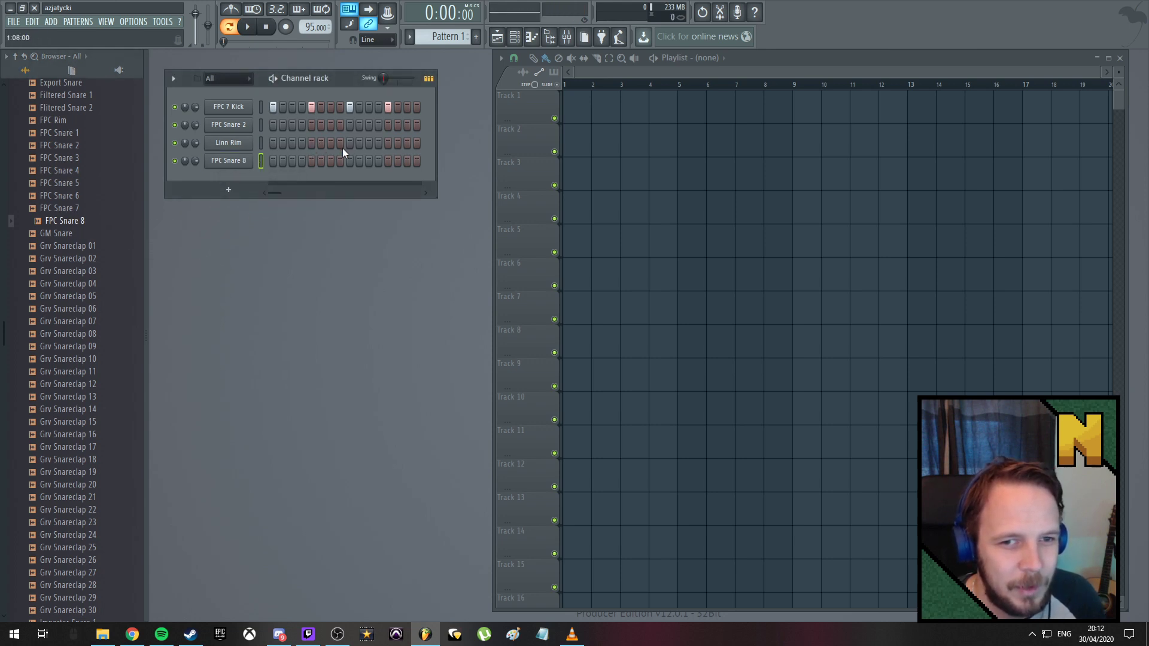
Replace the kick hits on steps 5 and 13 with Linn Rim and FPC Snare 8 hits while checking the loop
left_click(312, 144)
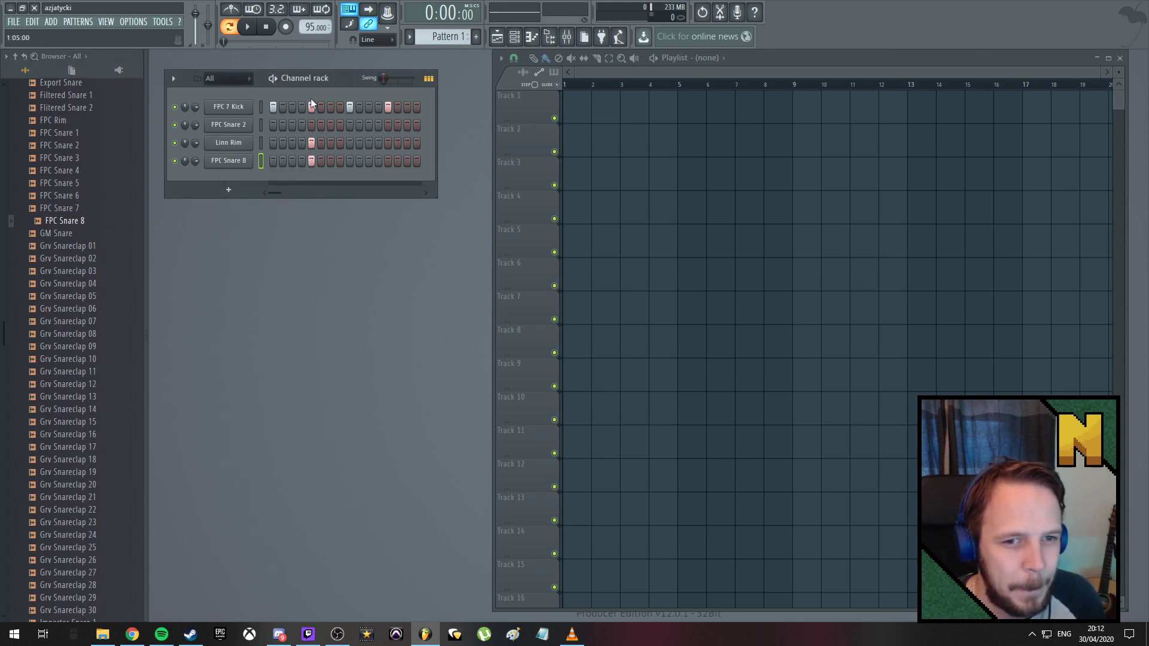
left_click(388, 108)
key("space")
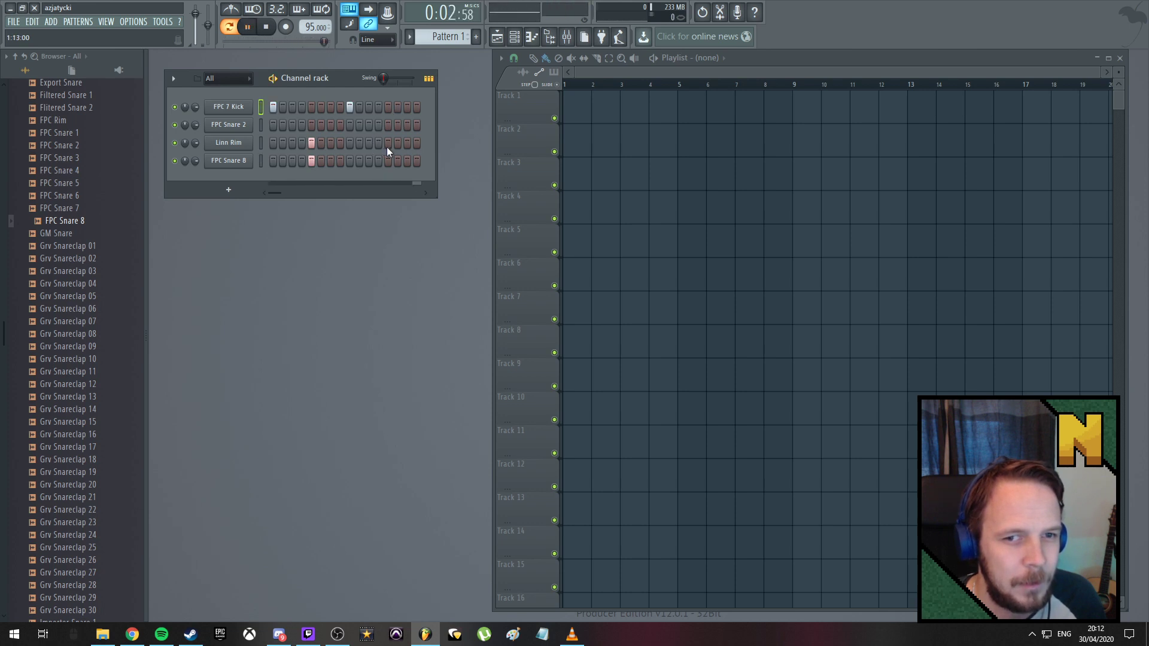
left_click(388, 143)
left_click(388, 161)
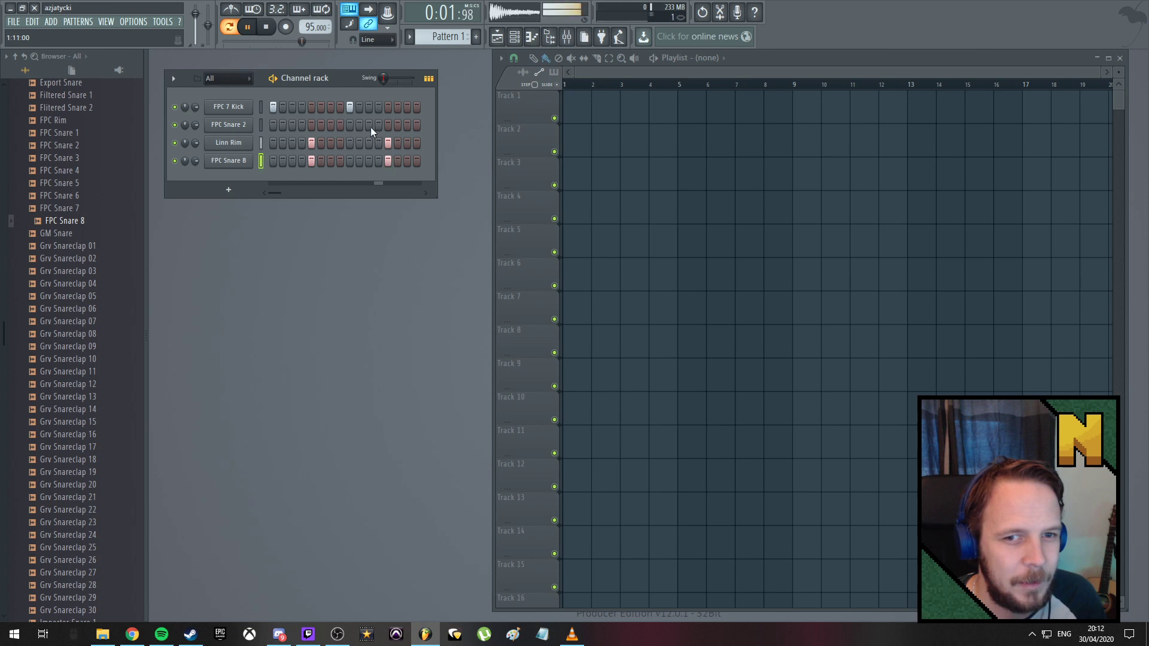
Add an FPC Snare 2 hit on step 8, open that channel's sample settings and listen to the loop
left_click(339, 126)
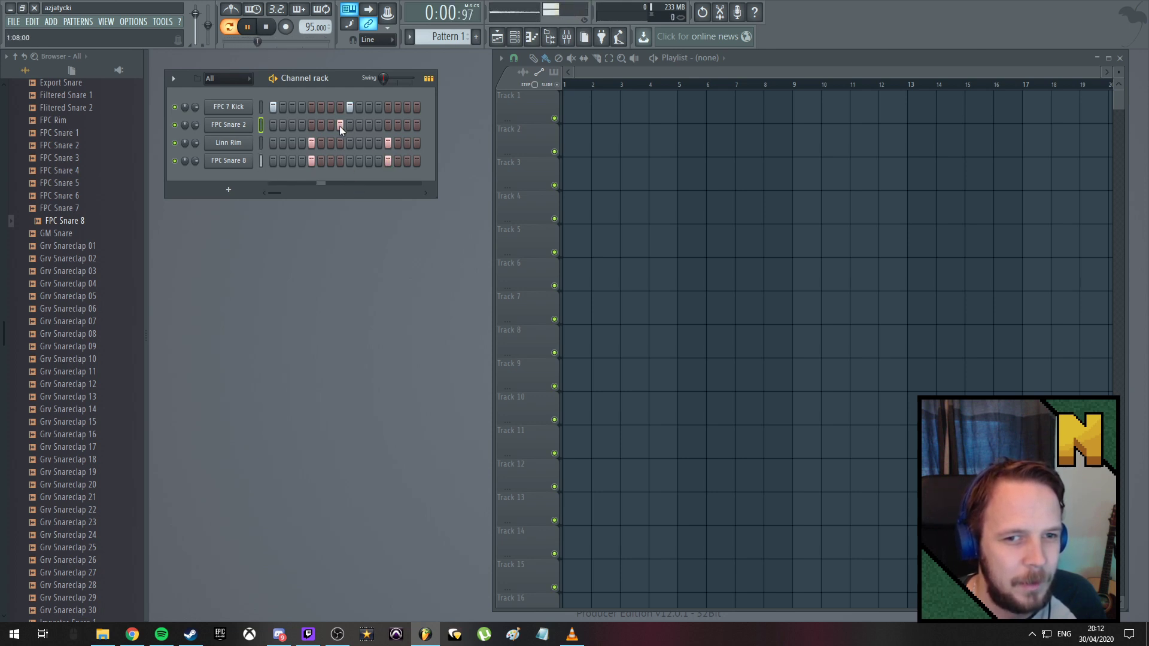
key("space")
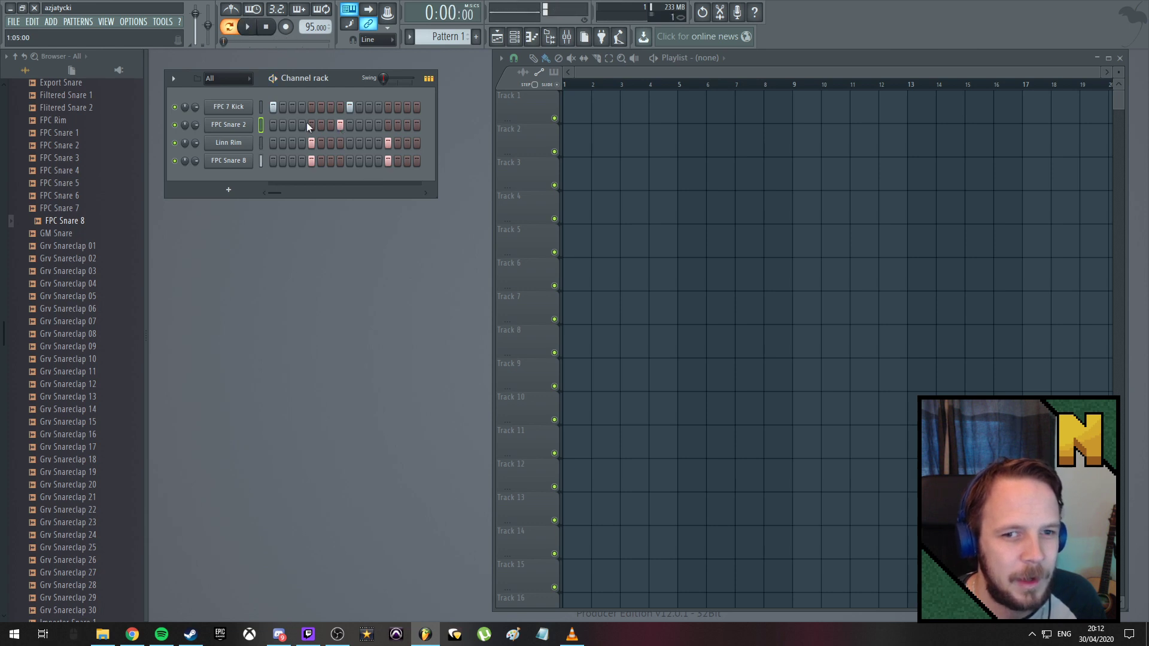
left_click(234, 125)
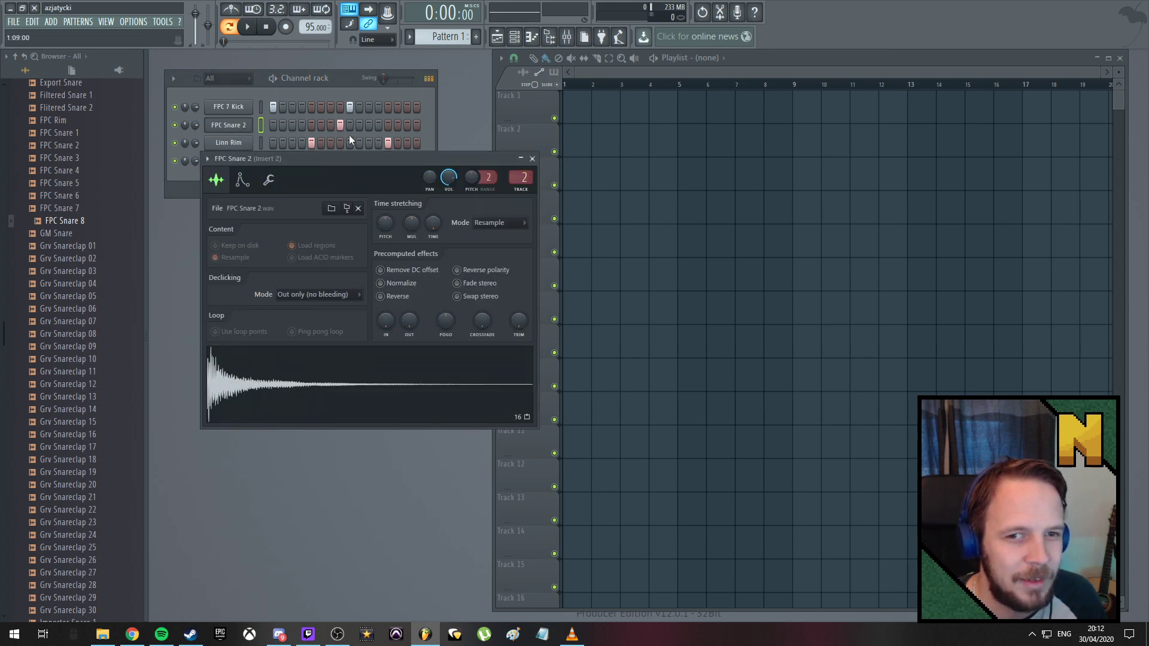
key("space")
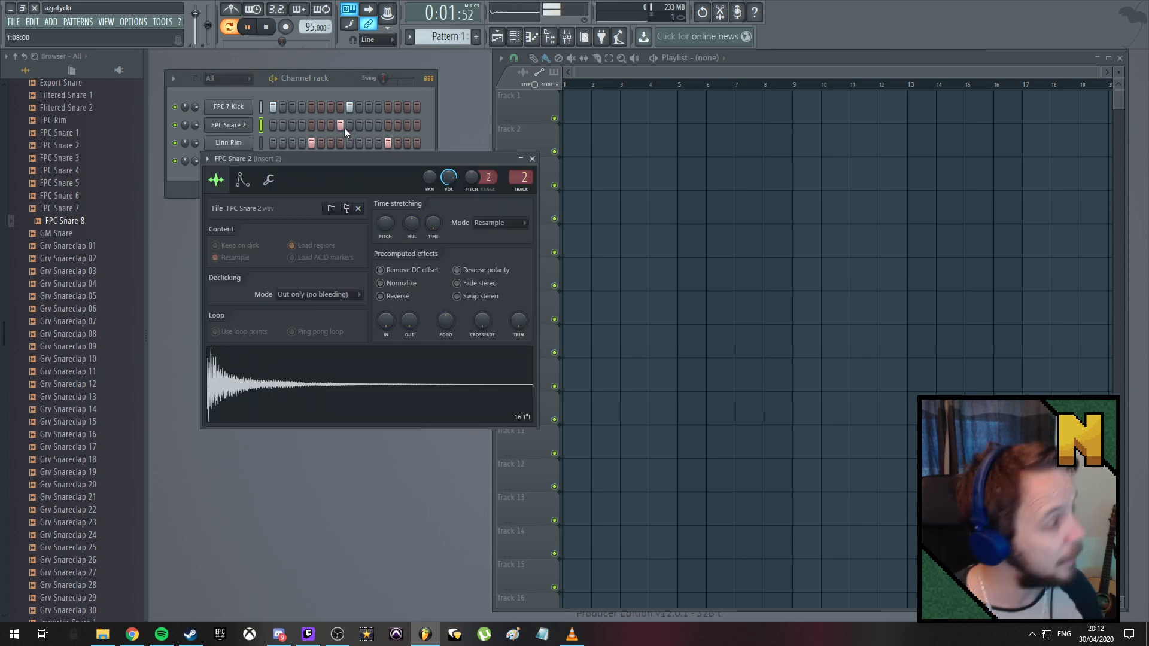
key("space")
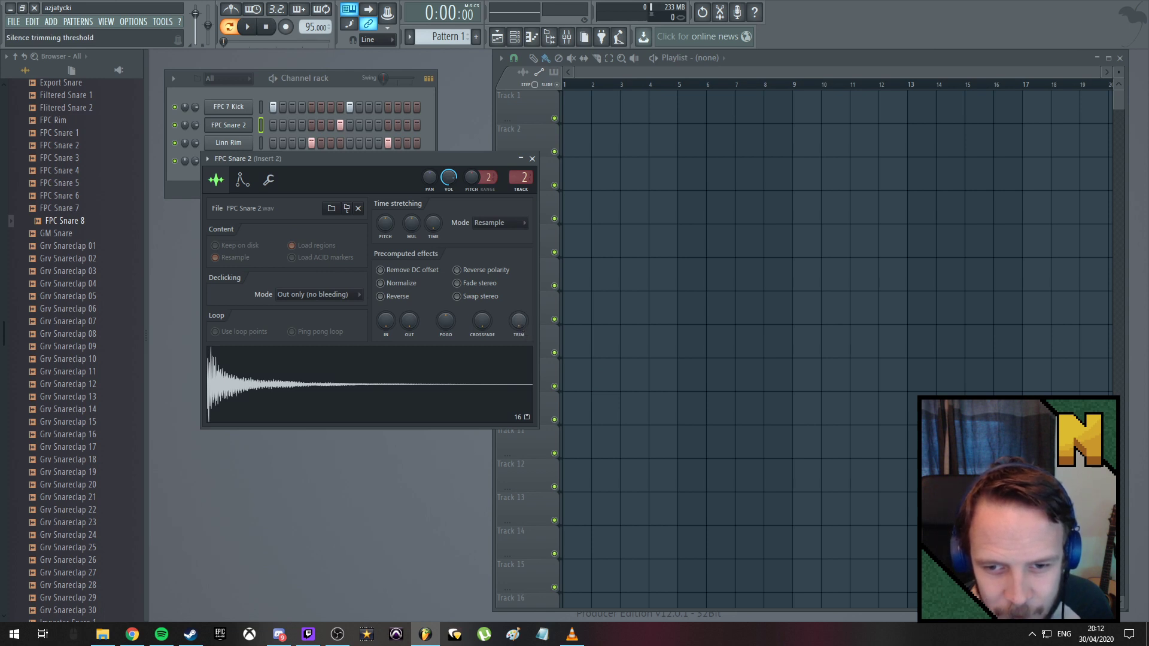
Try the silence trimming effect on the FPC Snare 2 sample and play the pattern
mouse_move(518, 321)
left_mouse_down()
mouse_move(518, 297)
mouse_move(524, 331)
left_mouse_up()
key("space")
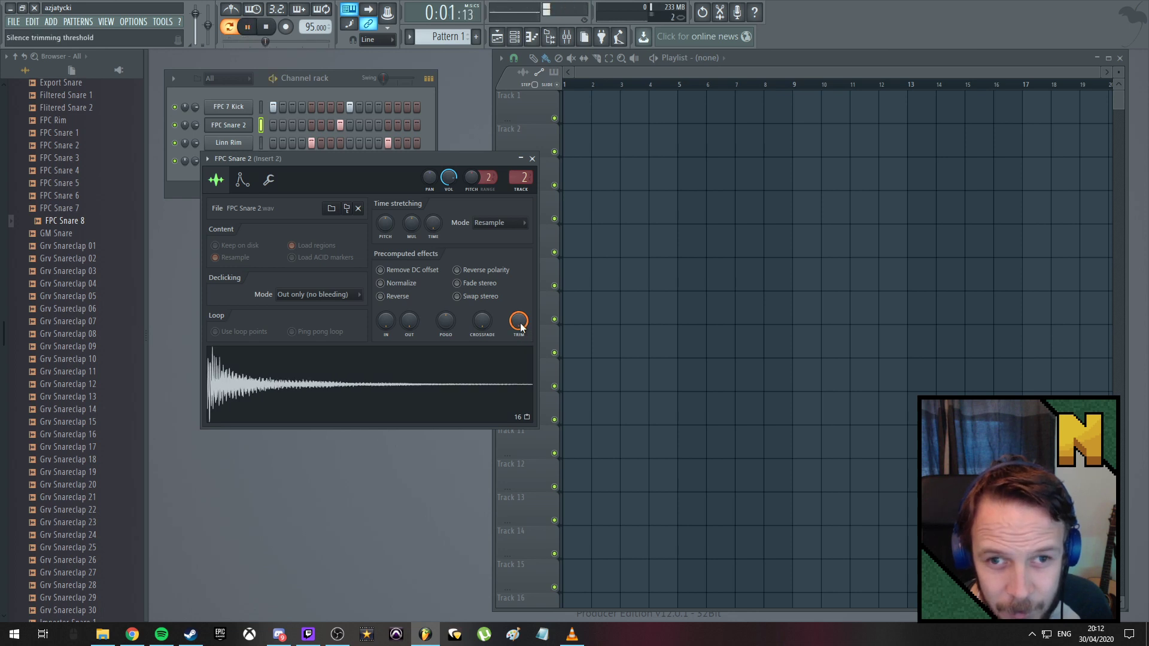
key("space")
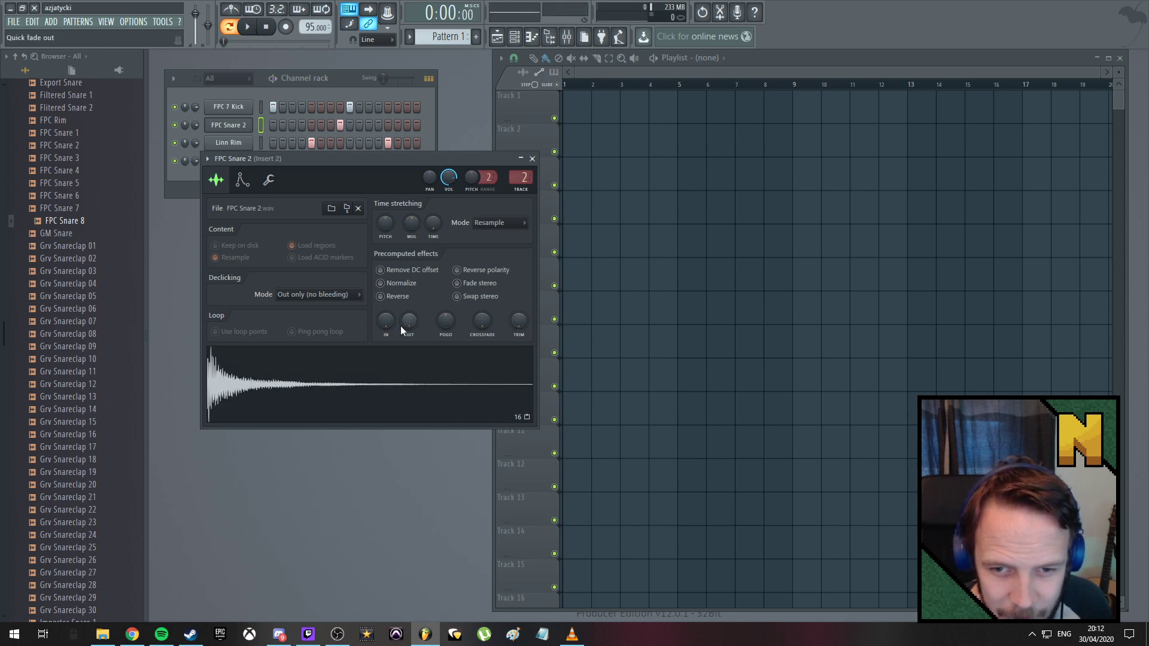
Shorten the FPC Snare 2 tail with the precomputed fade-out effect during playback, and close its sample settings
mouse_move(405, 323)
left_mouse_down()
mouse_move(405, 306)
mouse_move(409, 323)
left_mouse_up()
key("space")
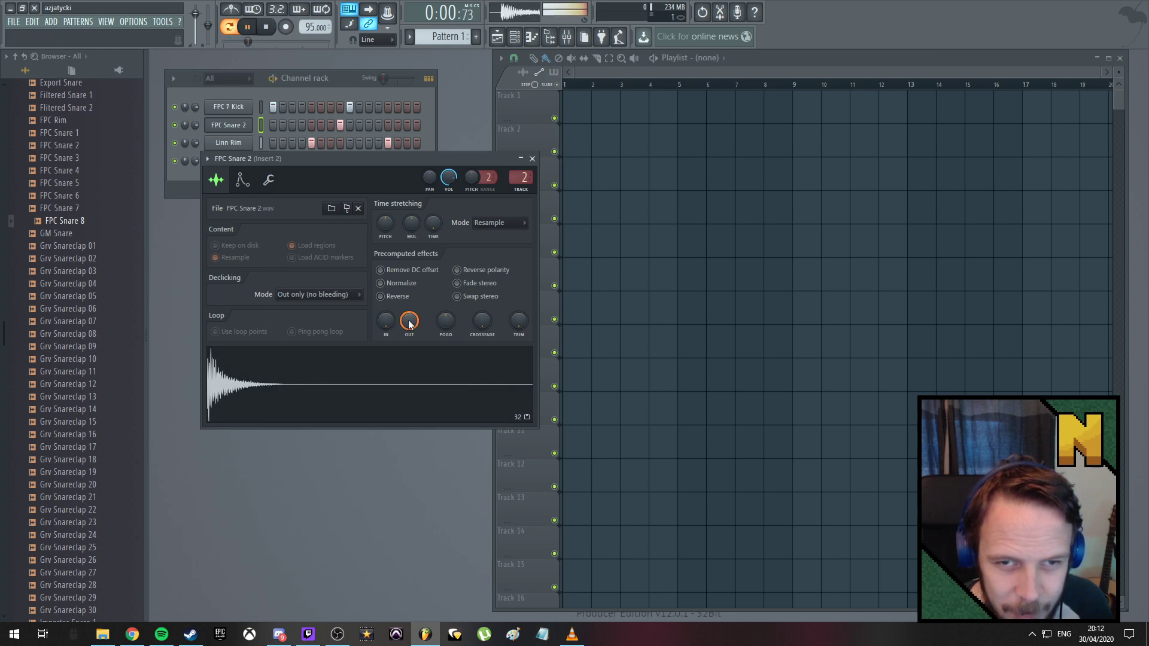
scroll(410, 323, "down", 2)
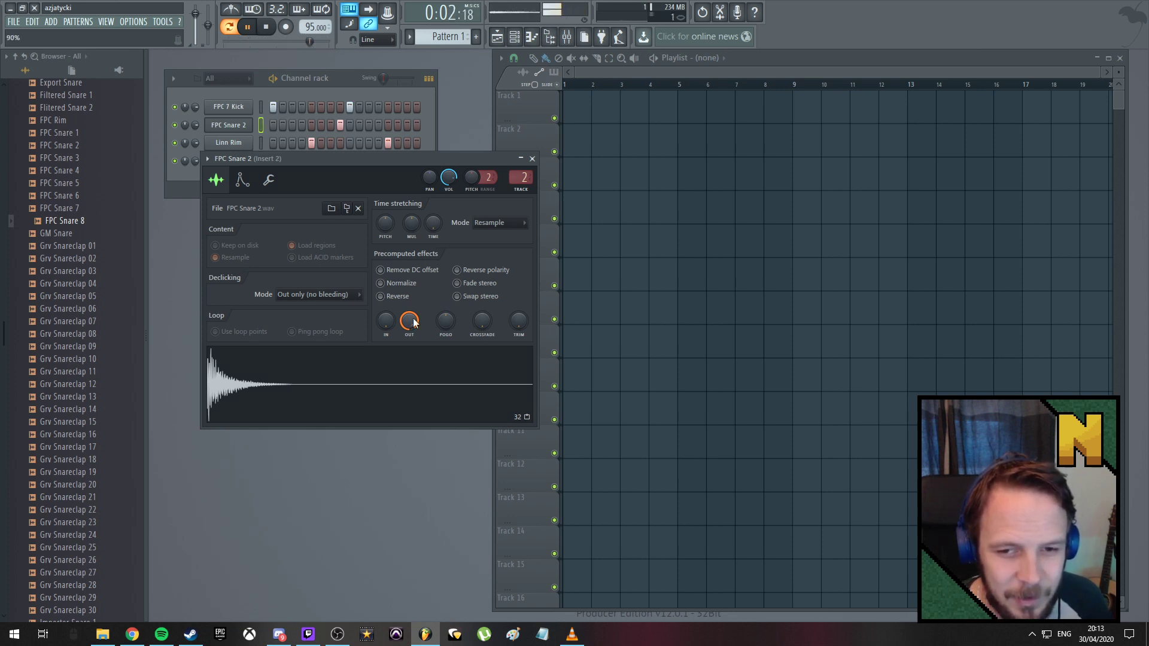
scroll(413, 321, "down", 10)
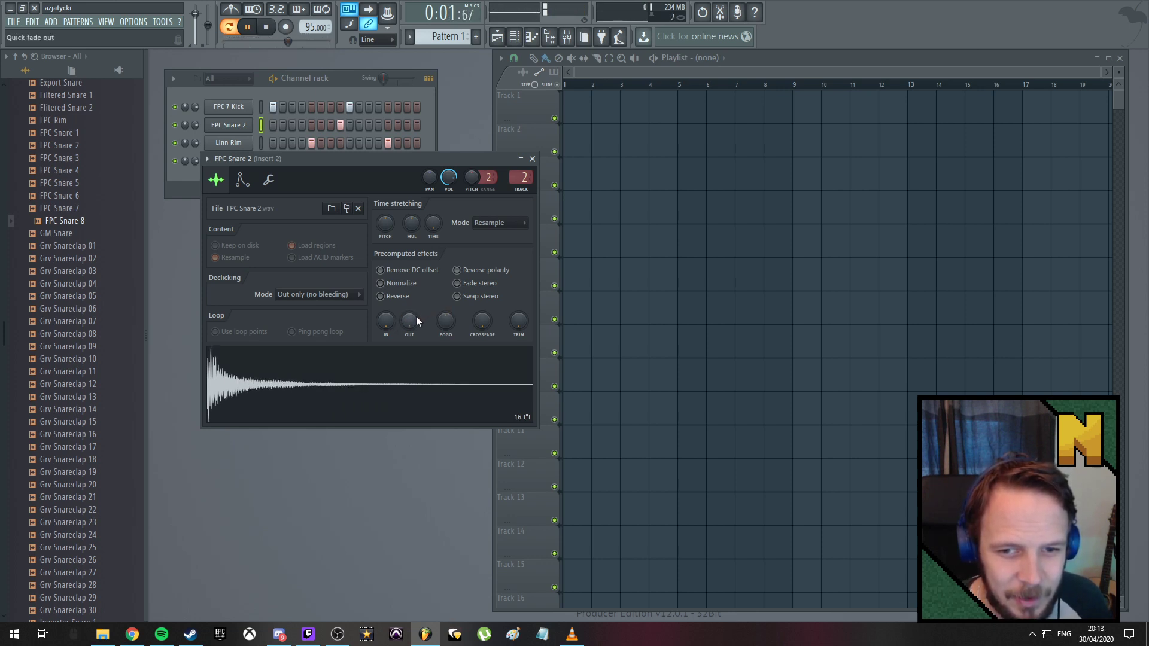
left_click_drag(407, 321, 407, 281)
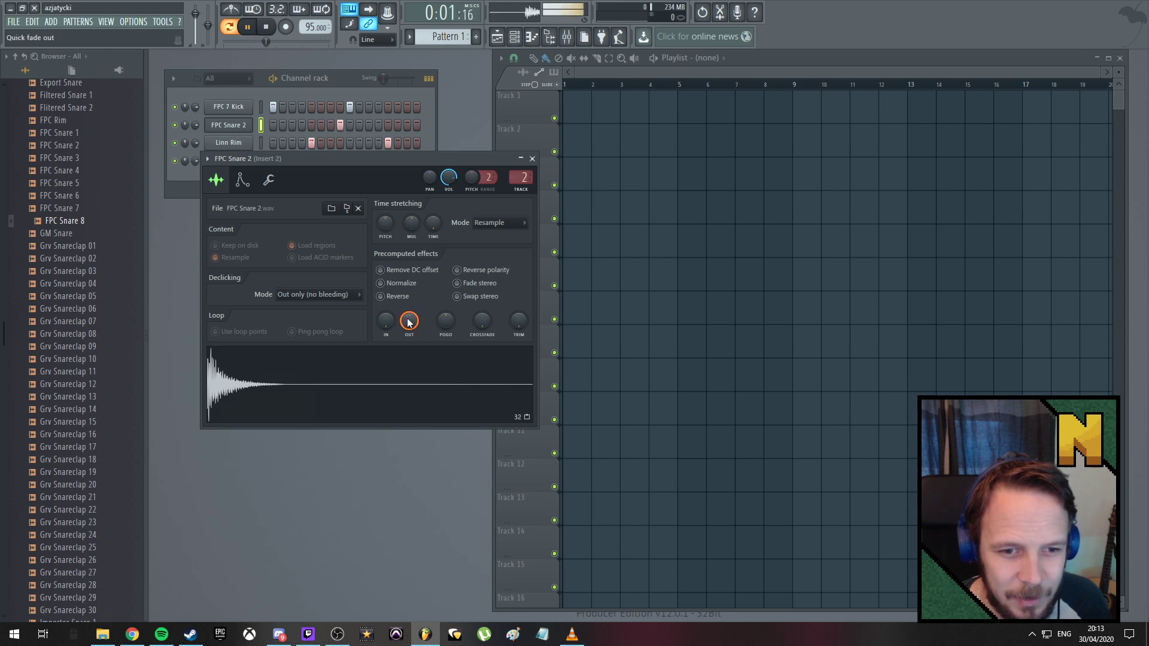
left_click(533, 158)
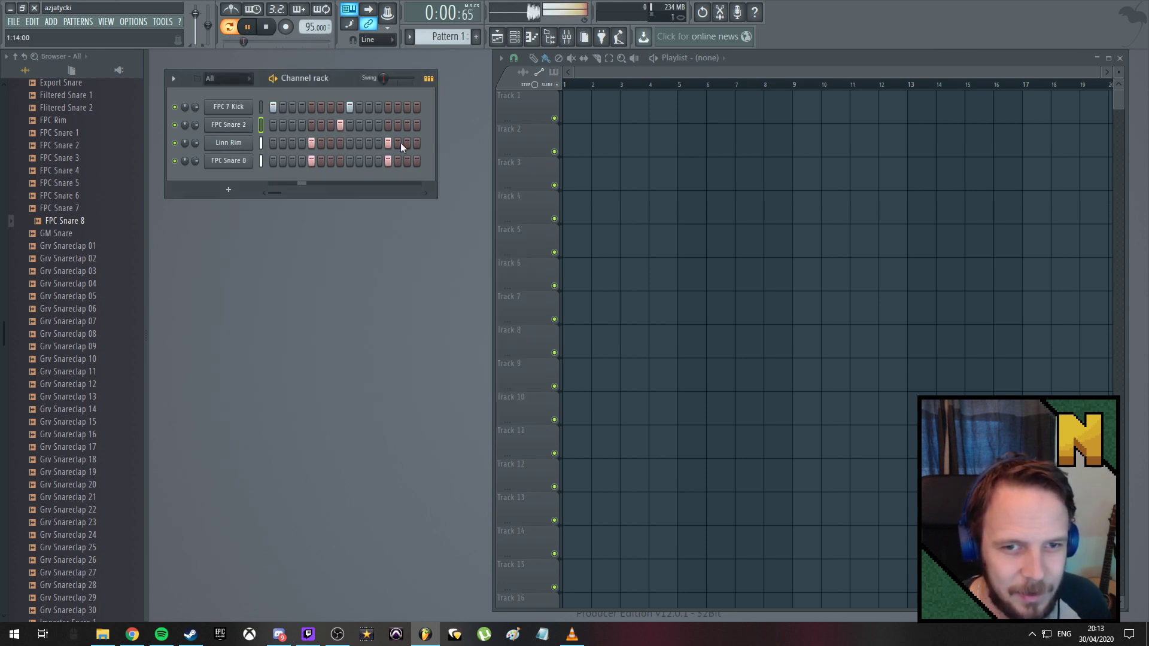
Try the FPC Snare 2 hit on steps 6 and 7 during playback, and clear all hits from that channel
left_click(322, 125)
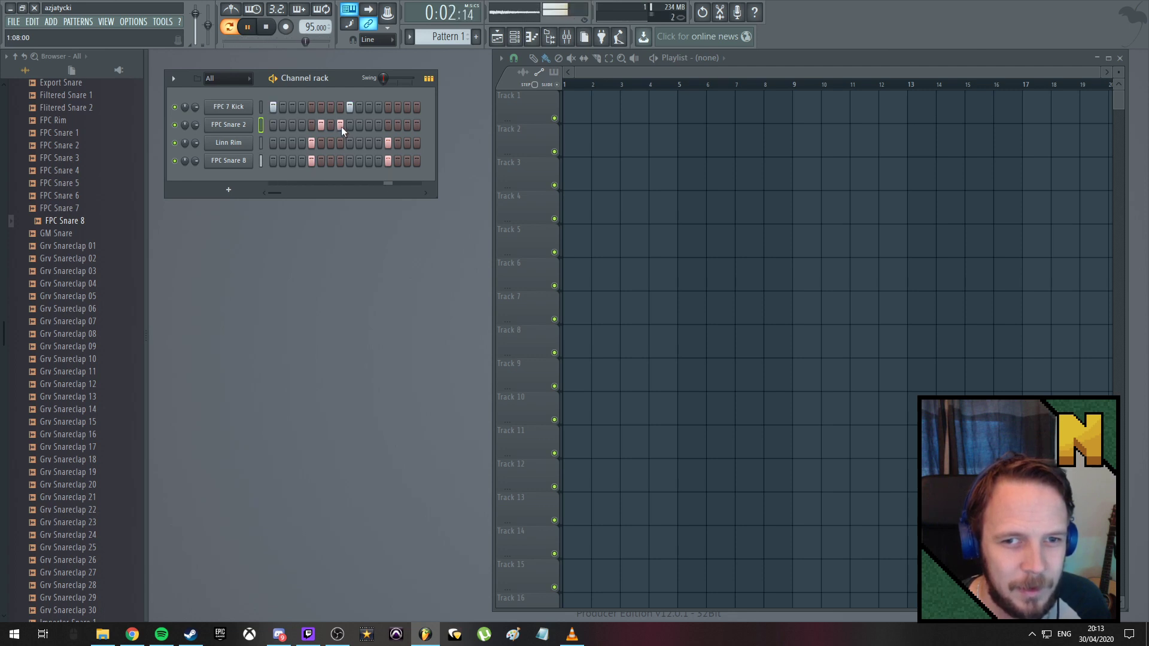
left_click(342, 125)
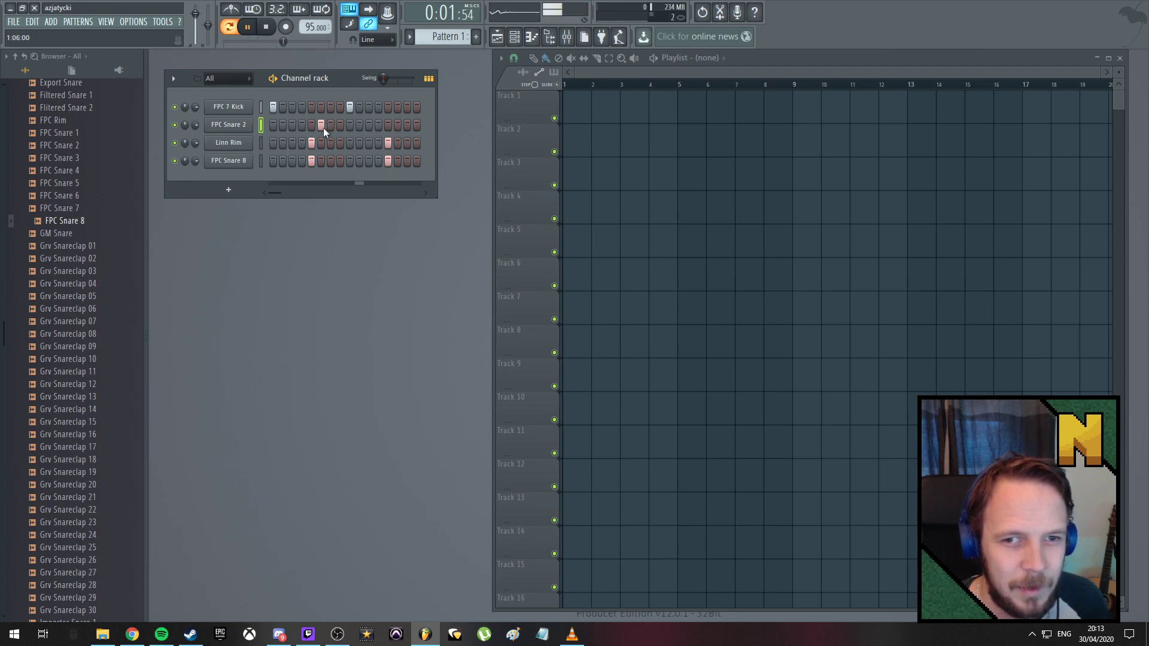
left_click(322, 126)
left_click(331, 125)
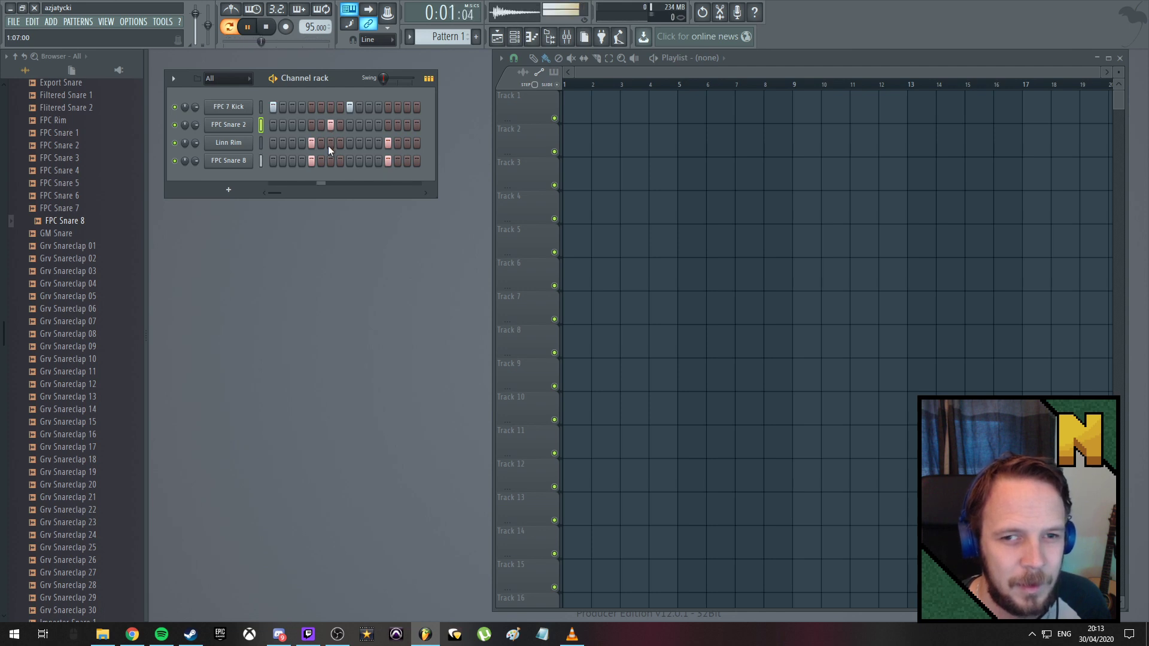
left_click(332, 126)
key("space")
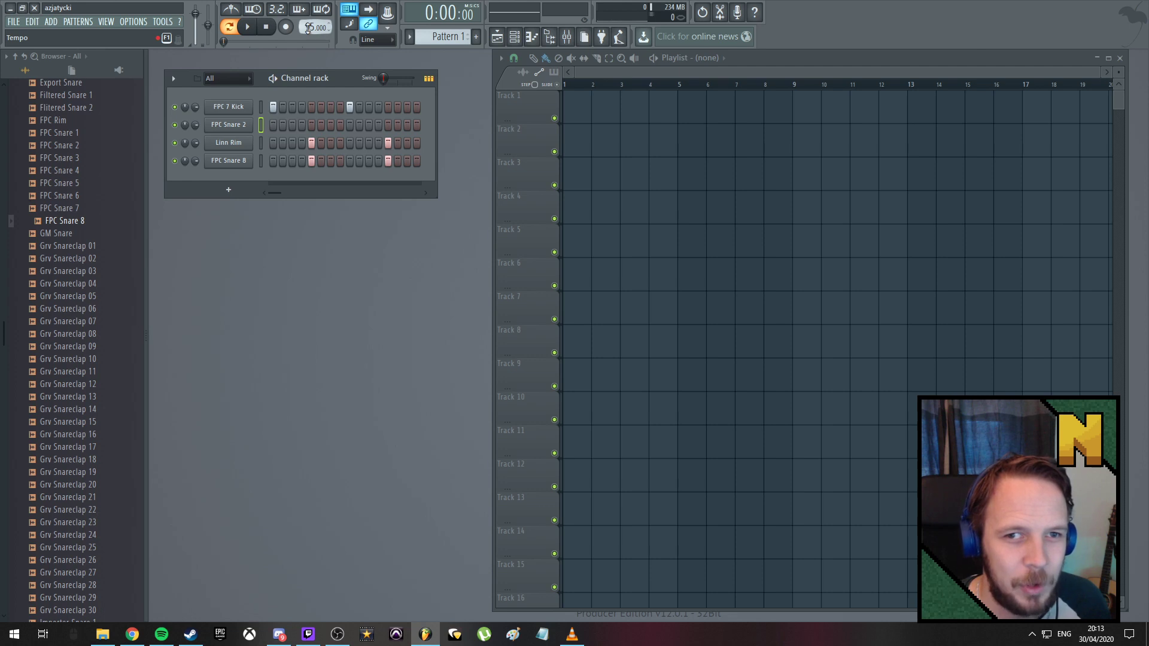
Set the project tempo to 190 BPM and play the pattern briefly
left_click_drag(307, 28, 307, 23)
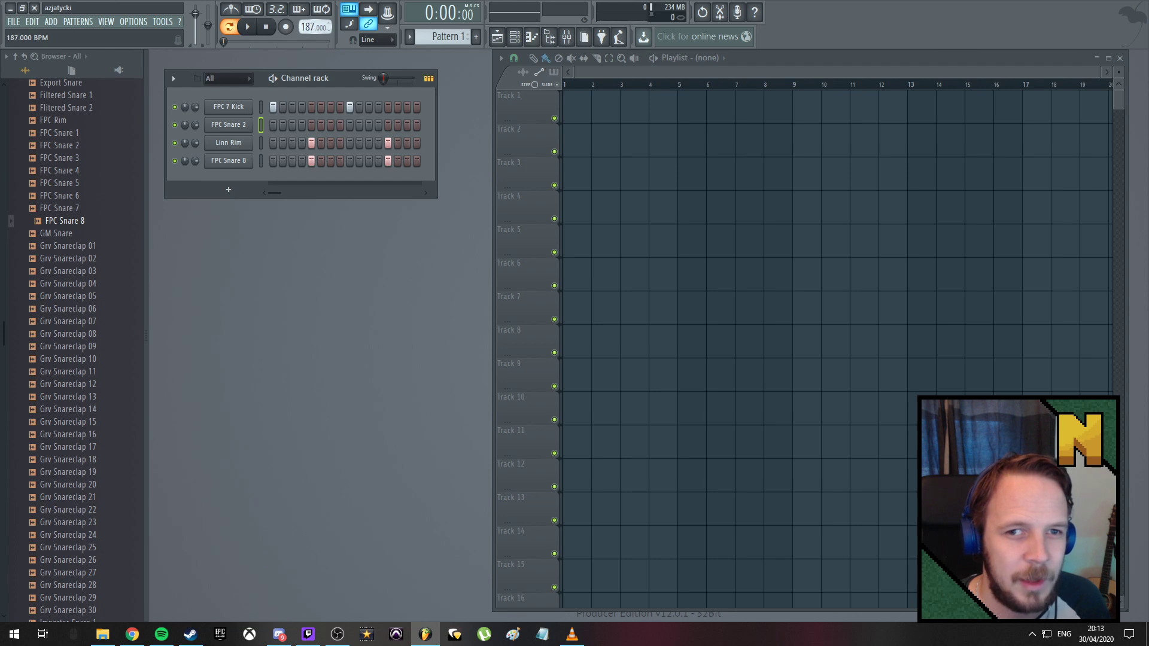
left_click_drag(307, 26, 307, 28)
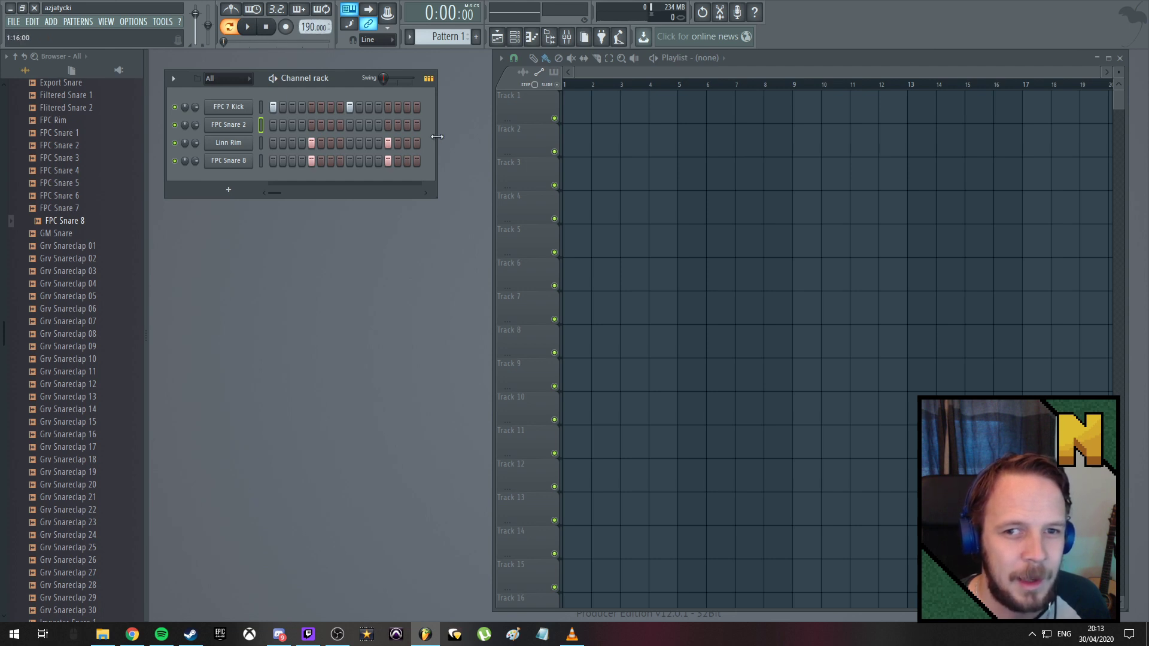
key("space")
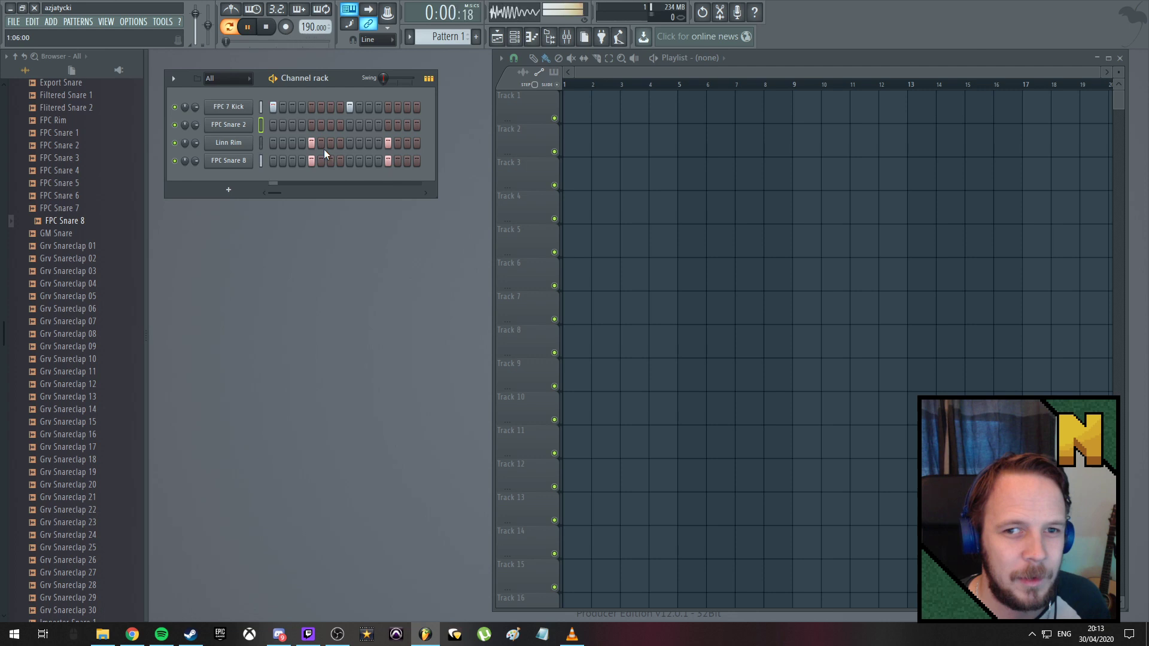
key("space")
Replace the Linn Rim and FPC Snare 8 hits with single hits on step 9, remove the kick there and play the loop
left_click(312, 144)
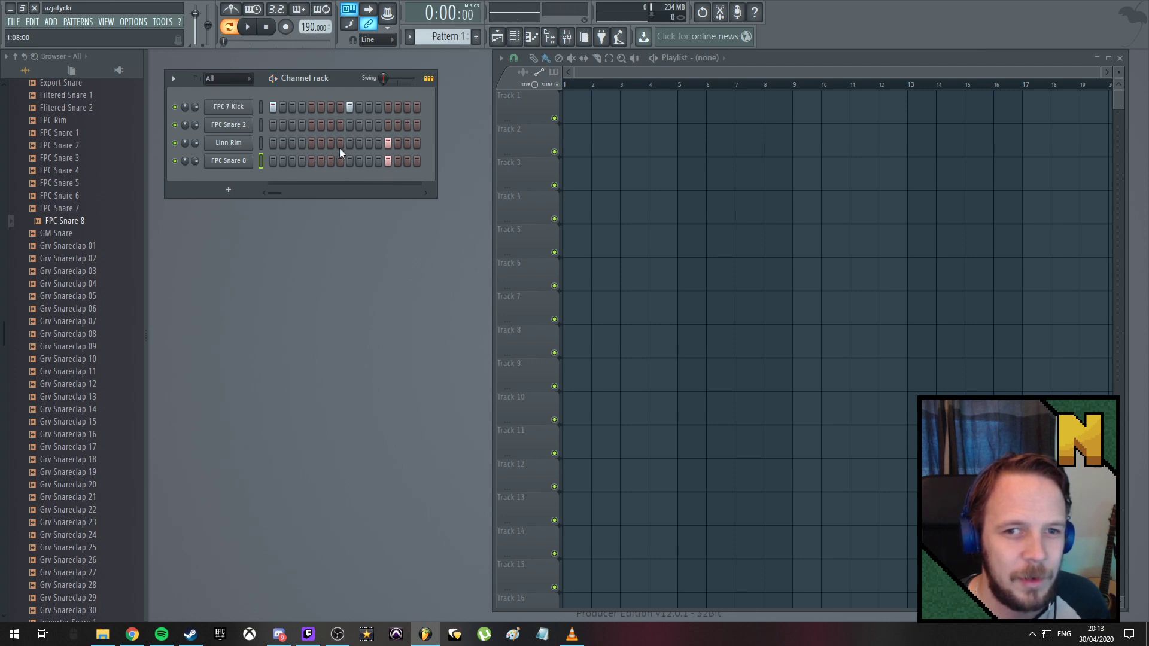
mouse_move(349, 144)
left_mouse_down()
mouse_move(351, 161)
mouse_move(388, 160)
left_mouse_up()
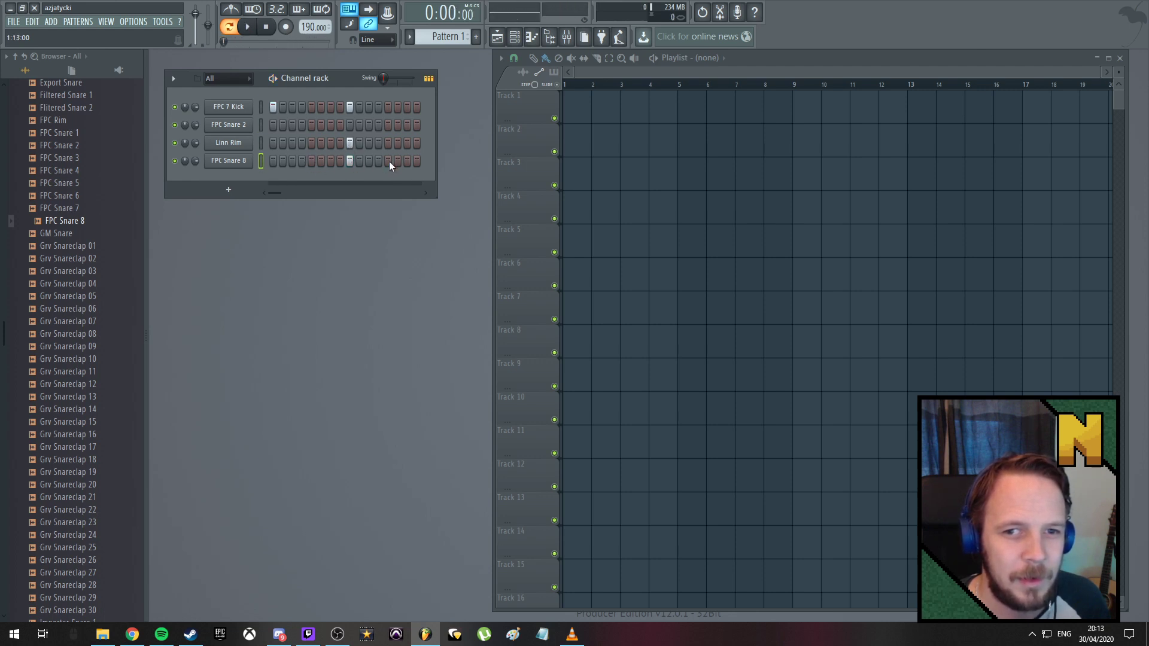
left_click(349, 106)
key("space")
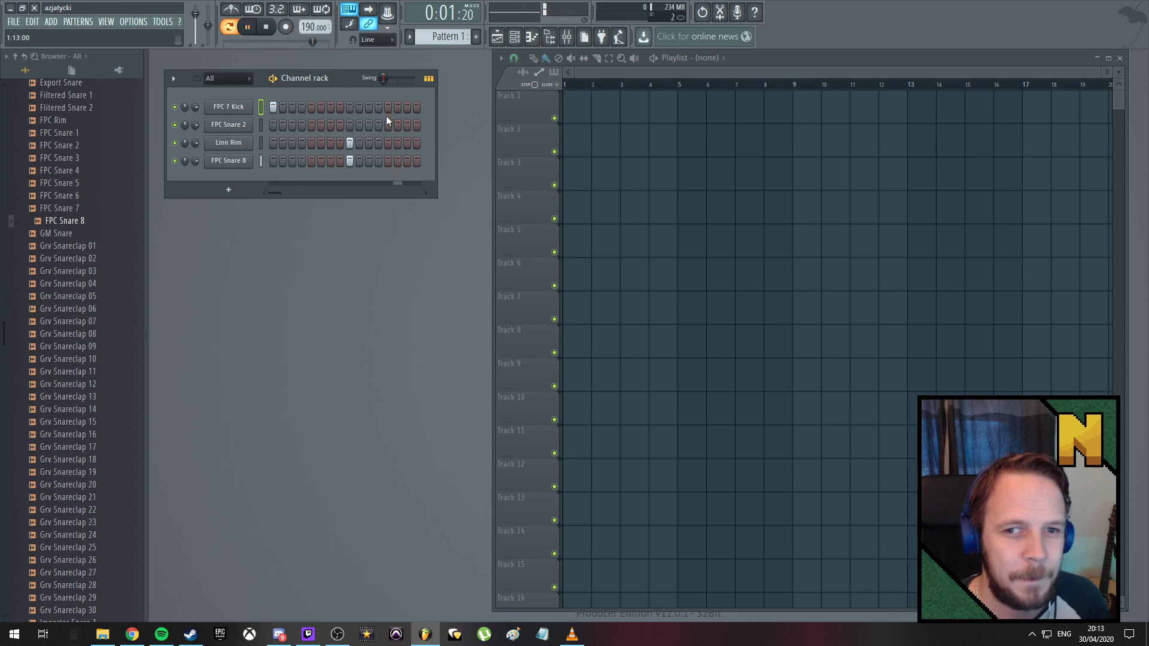
Widen the channel rack to show 32 steps and try a kick hit on step 17 in the loop
left_click_drag(437, 197, 586, 252)
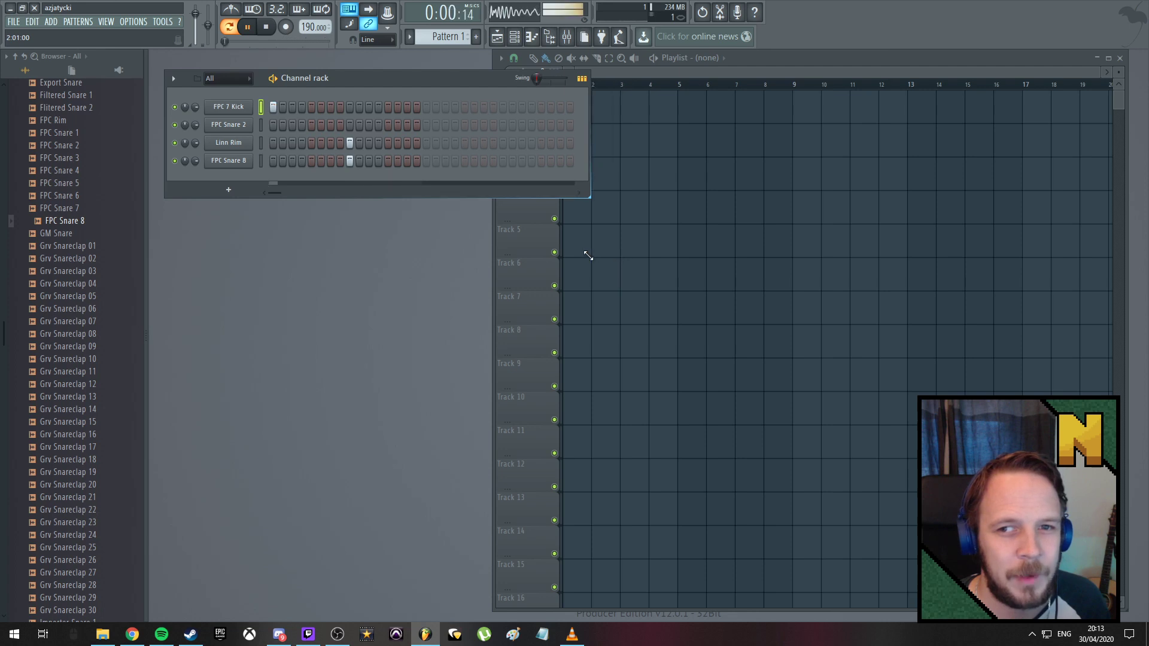
key("space")
left_click(427, 108)
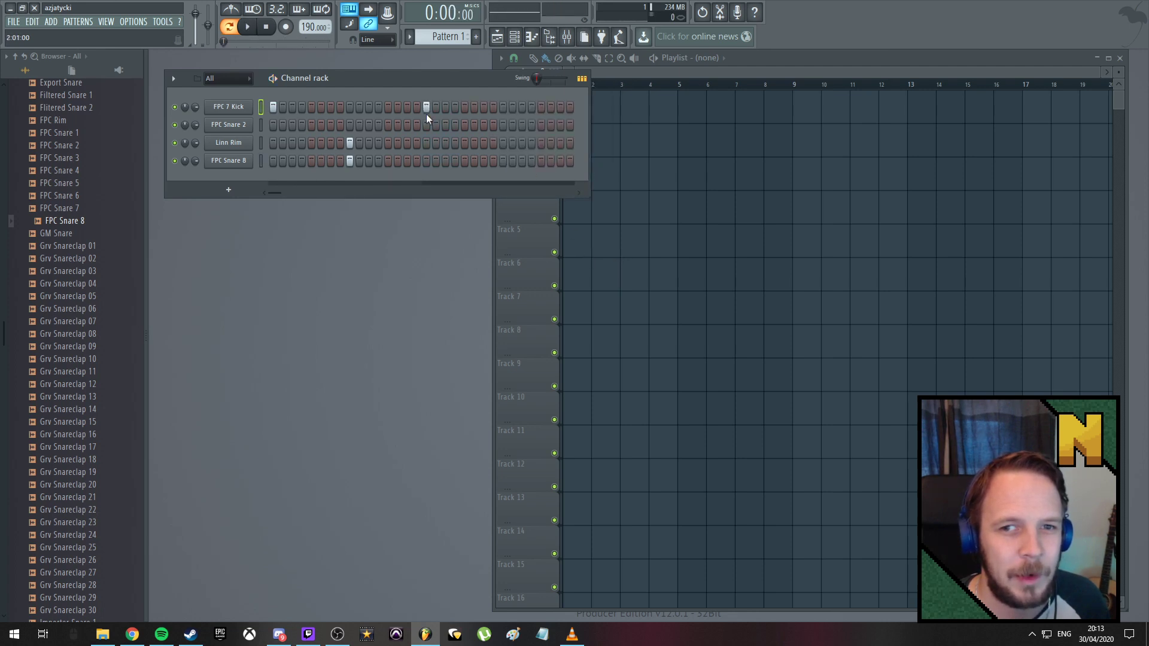
key("space")
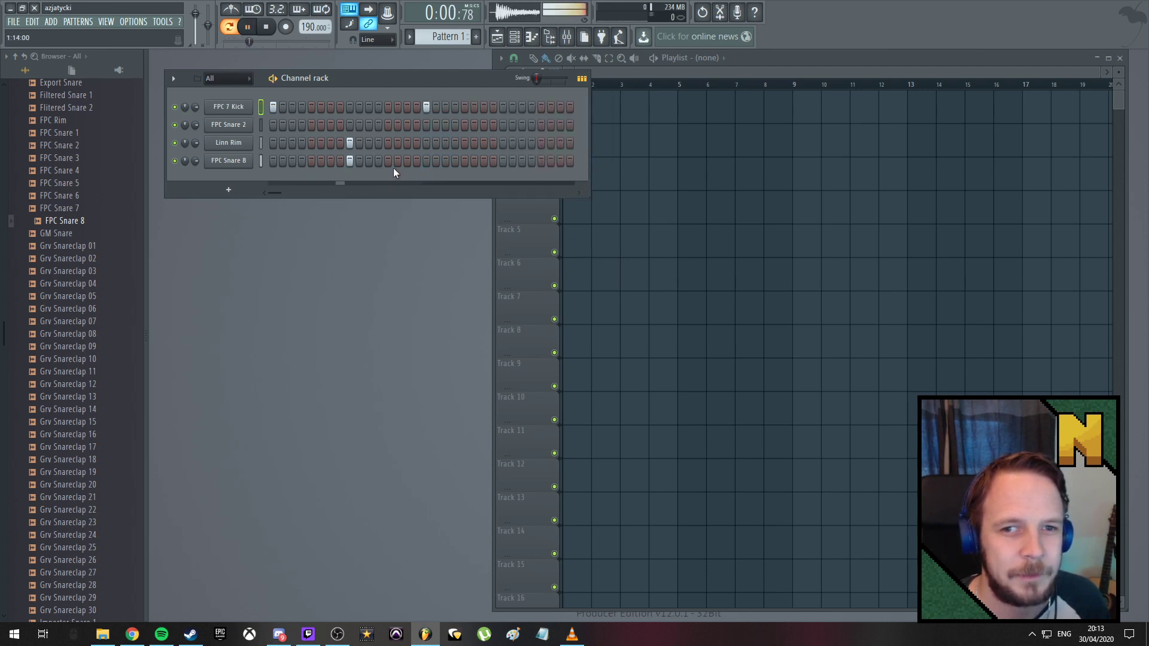
key("space")
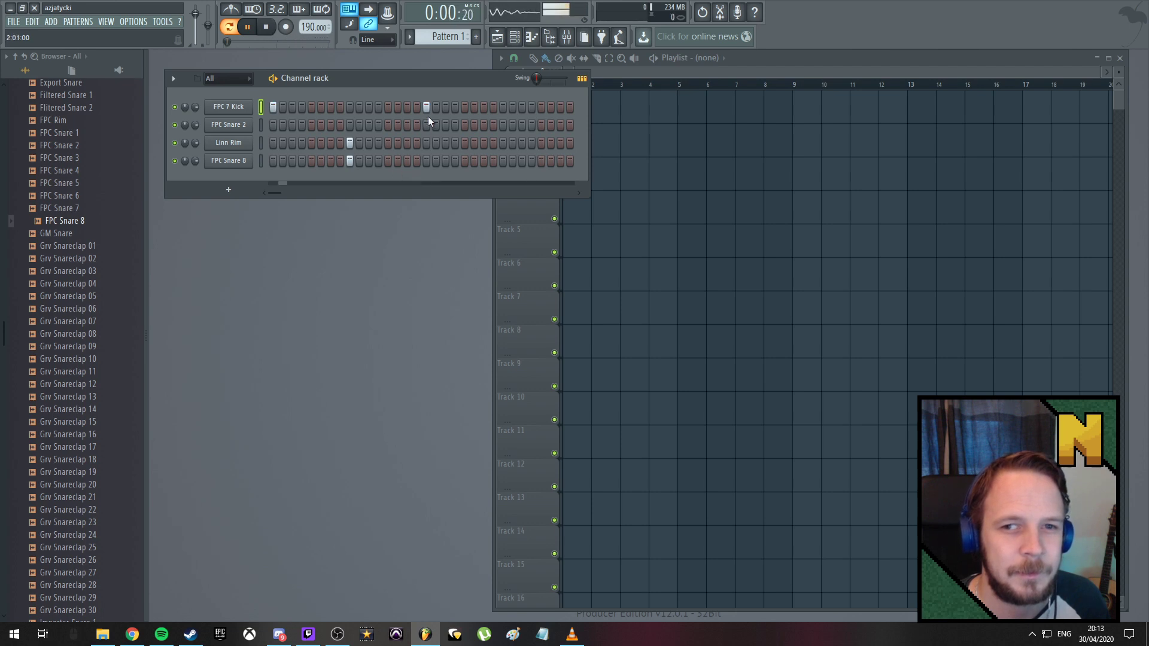
left_click(426, 107)
left_click_drag(589, 192, 588, 197)
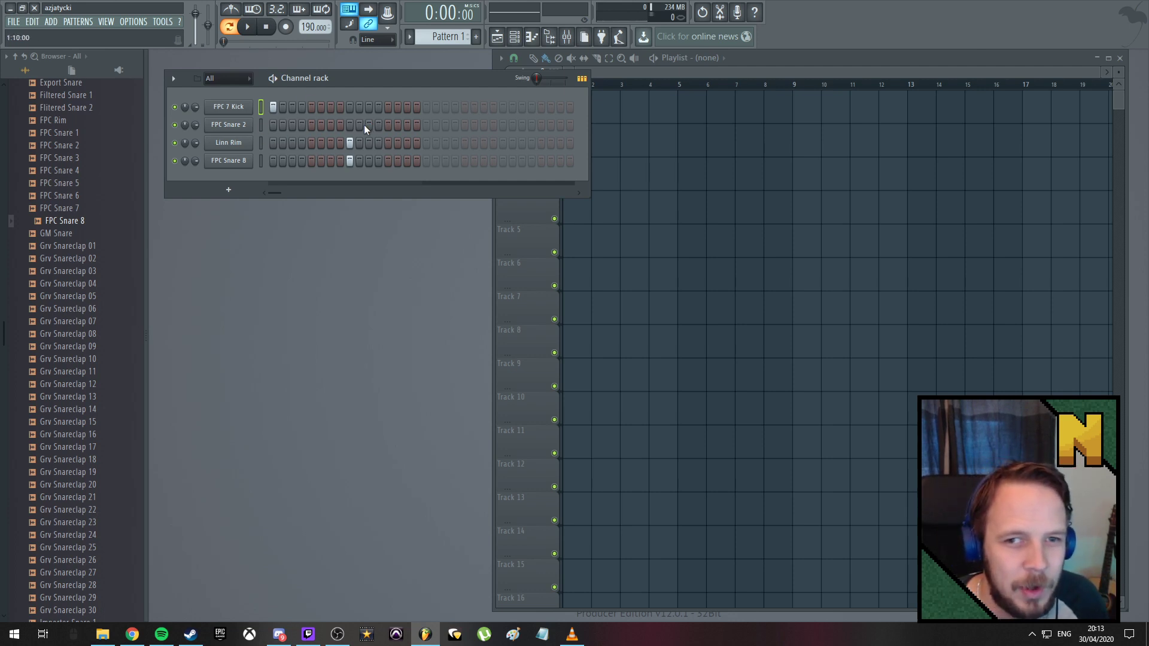
Try FPC Snare 2 hits on steps 11 and 15 in the loop
left_click(406, 125)
key("space")
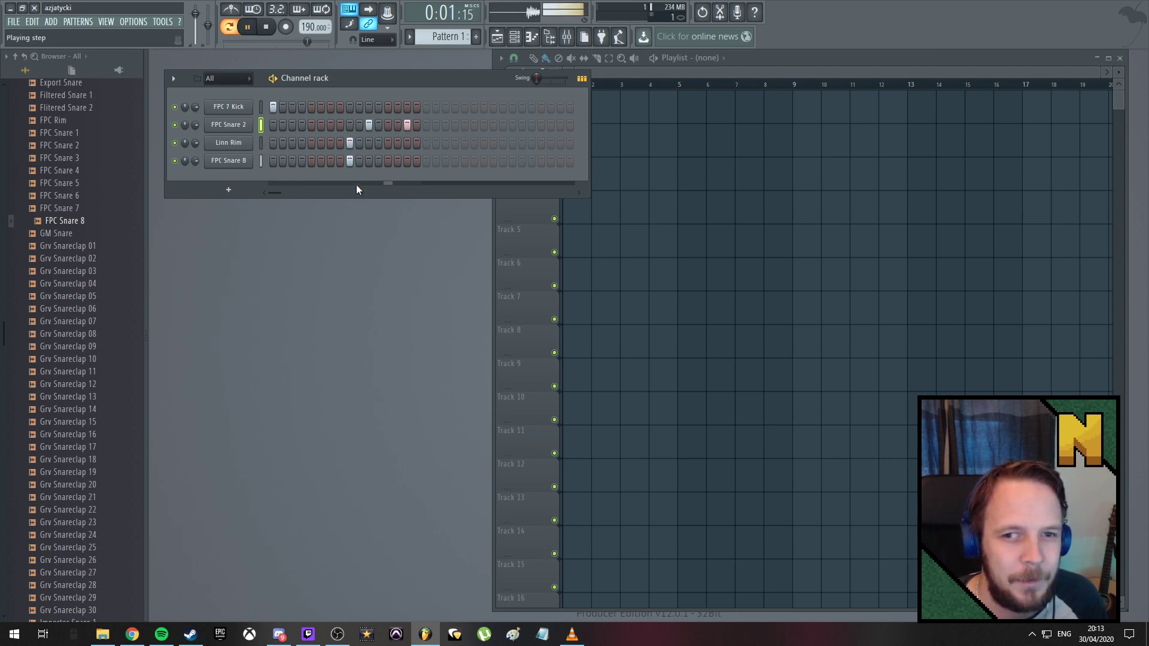
key("space")
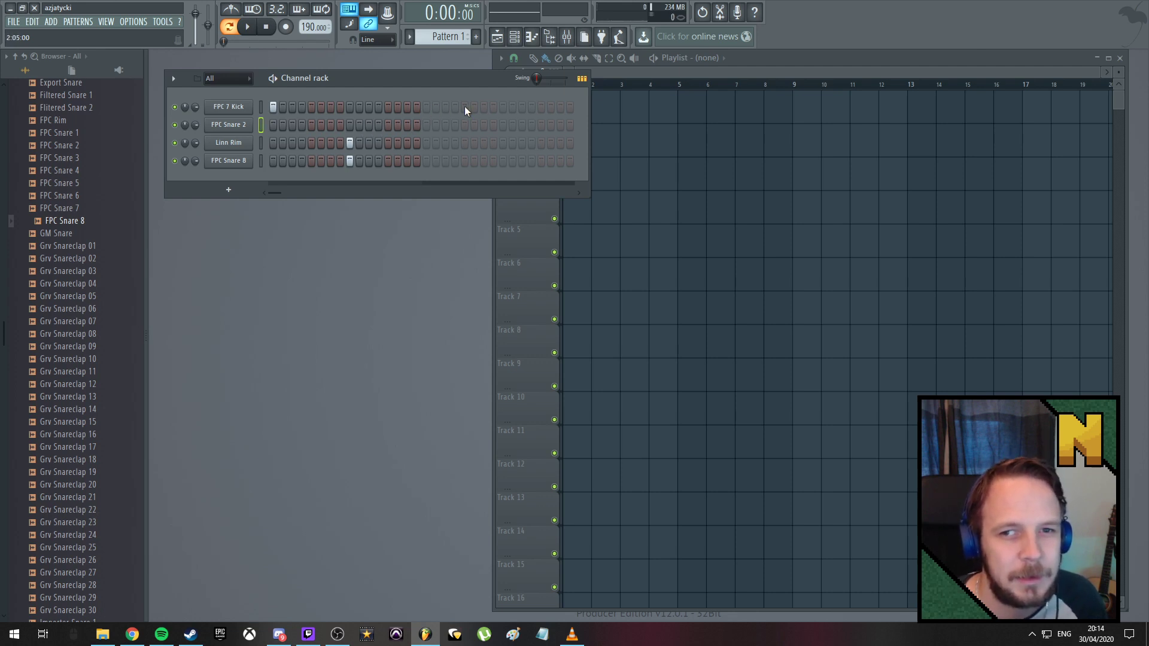
Add a kick on step 23, Linn Rim and FPC Snare 8 on step 25, and FPC Snare 2 on steps 26 and 28, then play
left_click(485, 108)
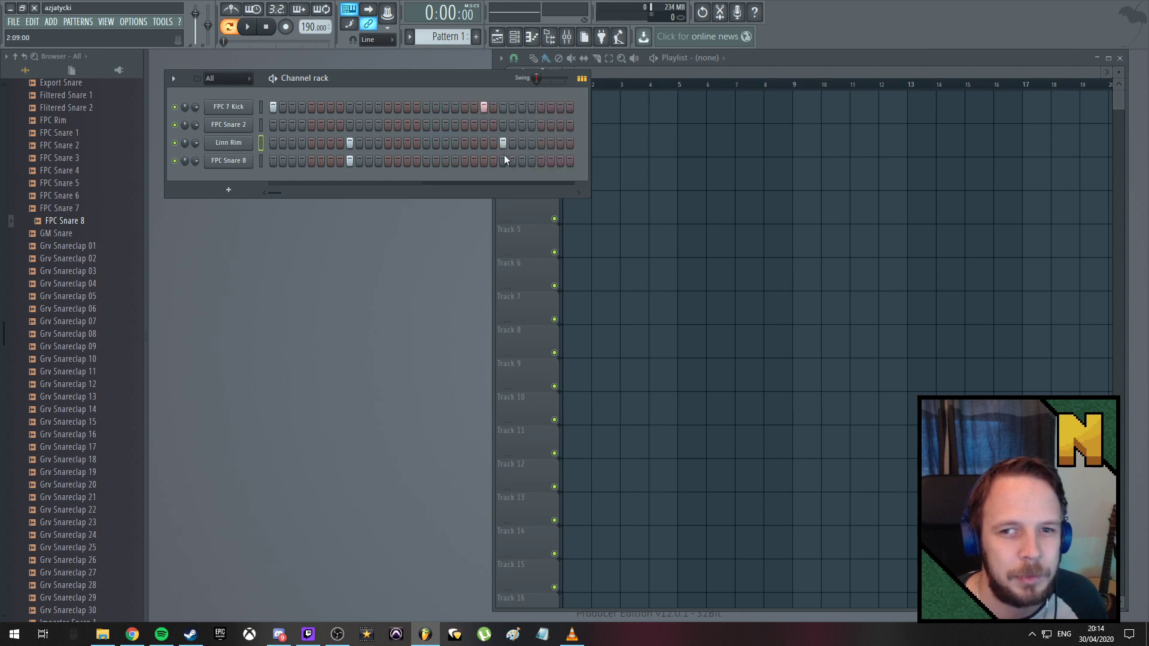
left_click(531, 126)
key("space")
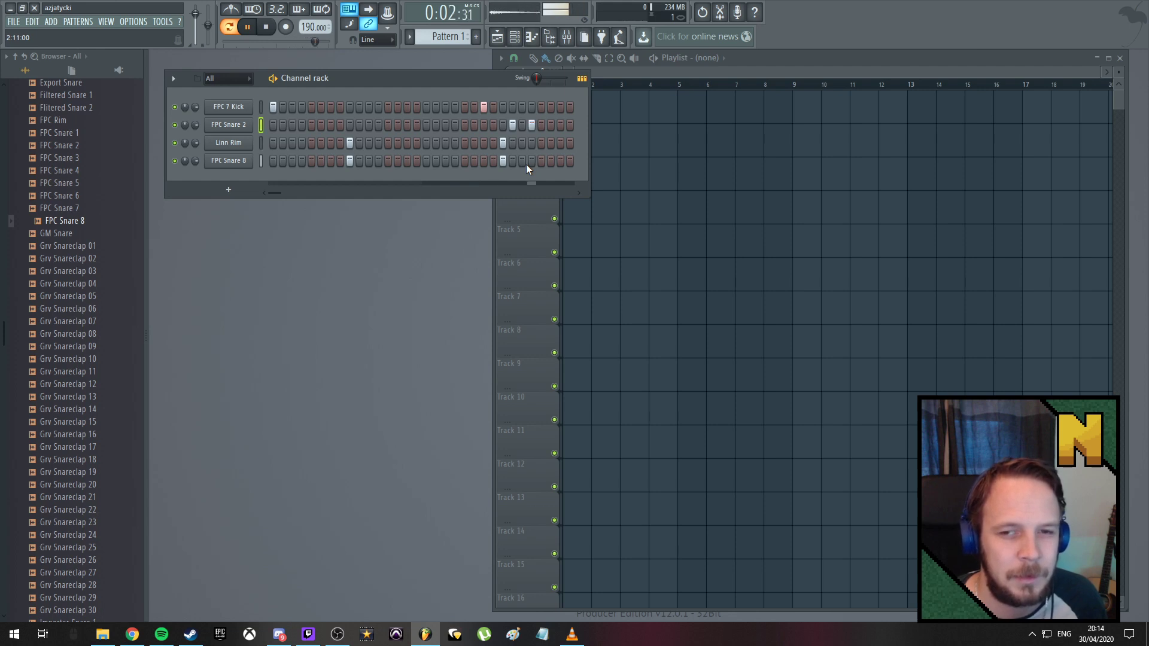
Rearrange the FPC Snare 2 hits to steps 27 and 31, add a kick on step 21 and listen to the loop
left_click(512, 124)
left_click(522, 125)
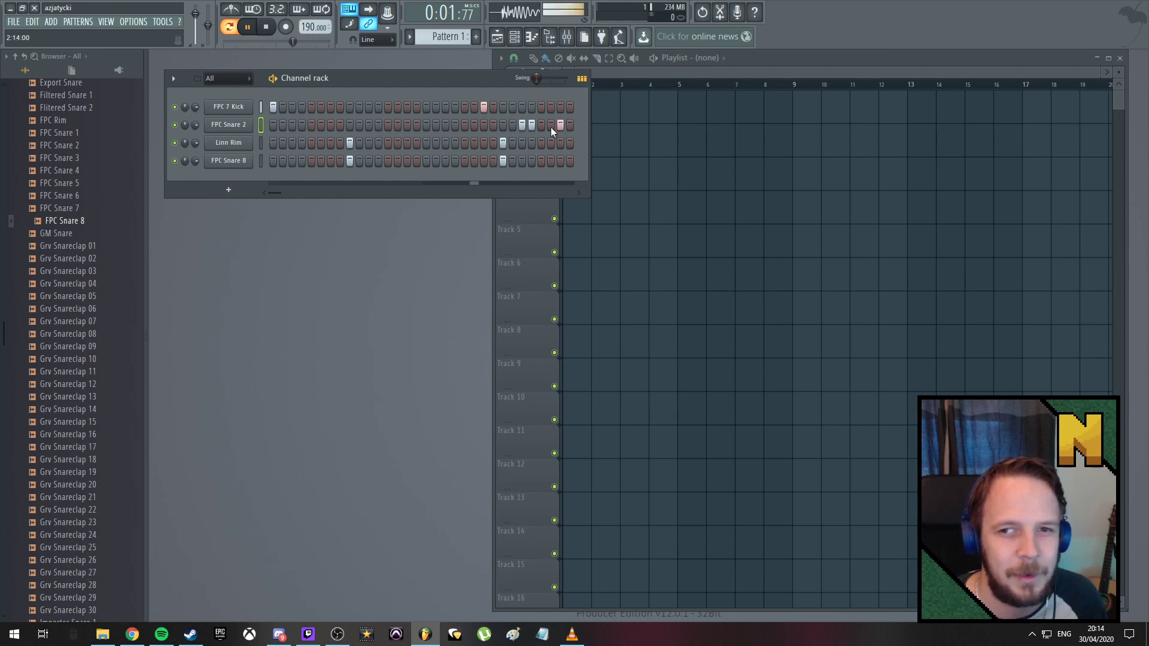
left_click(530, 126)
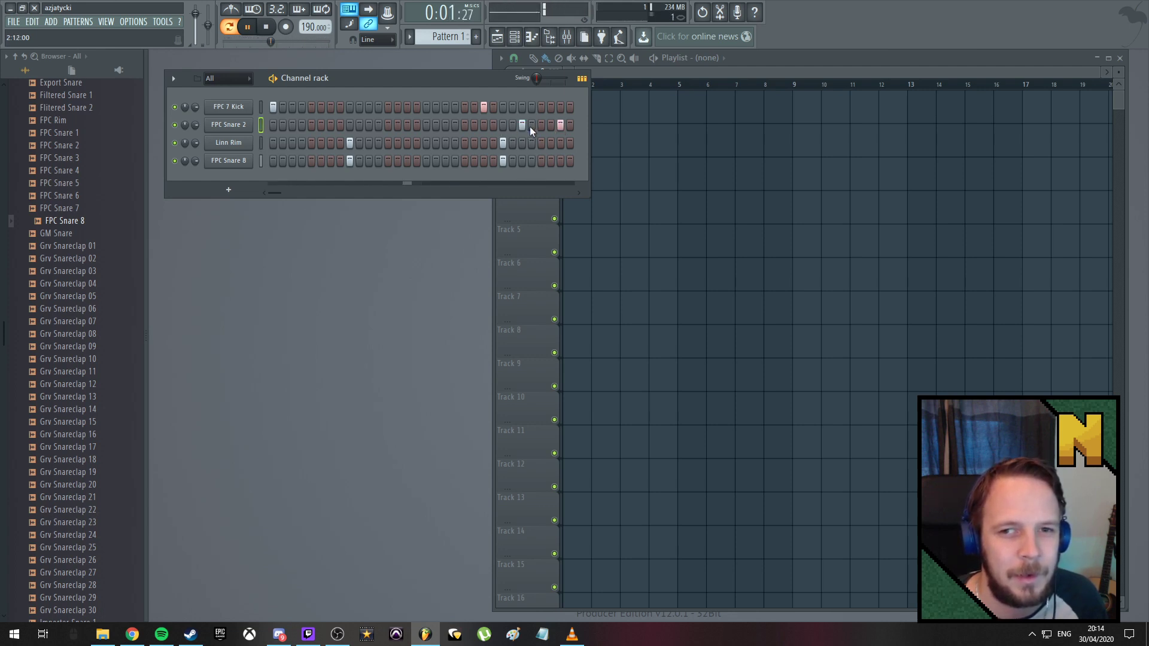
left_click(463, 108)
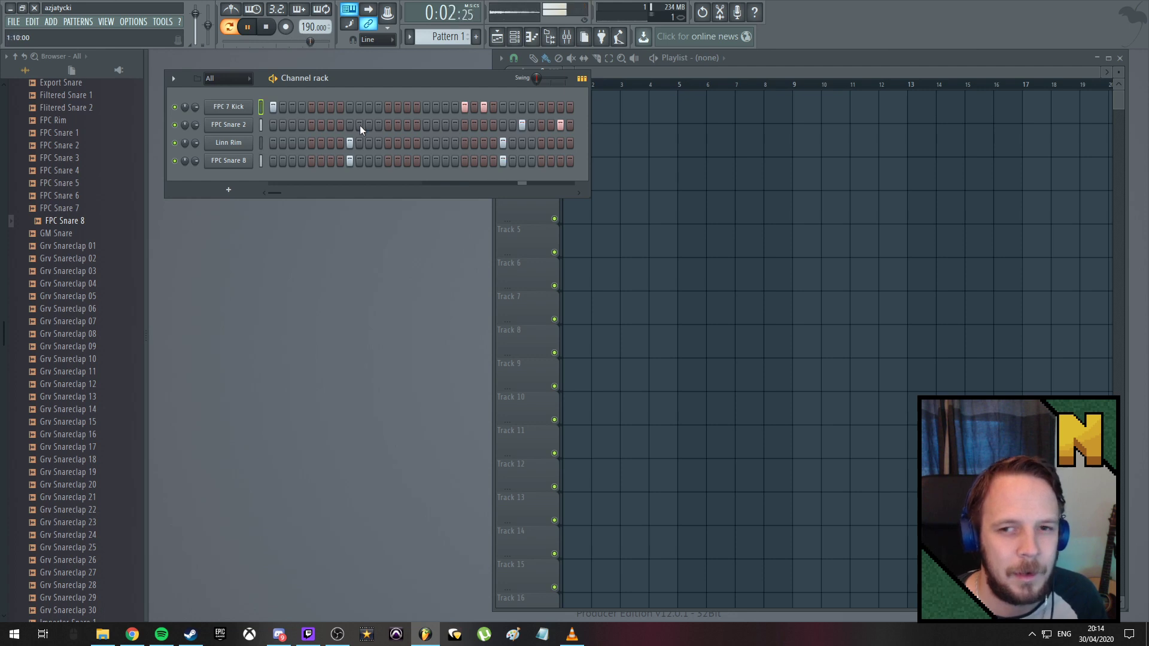
left_click_drag(186, 125, 196, 127)
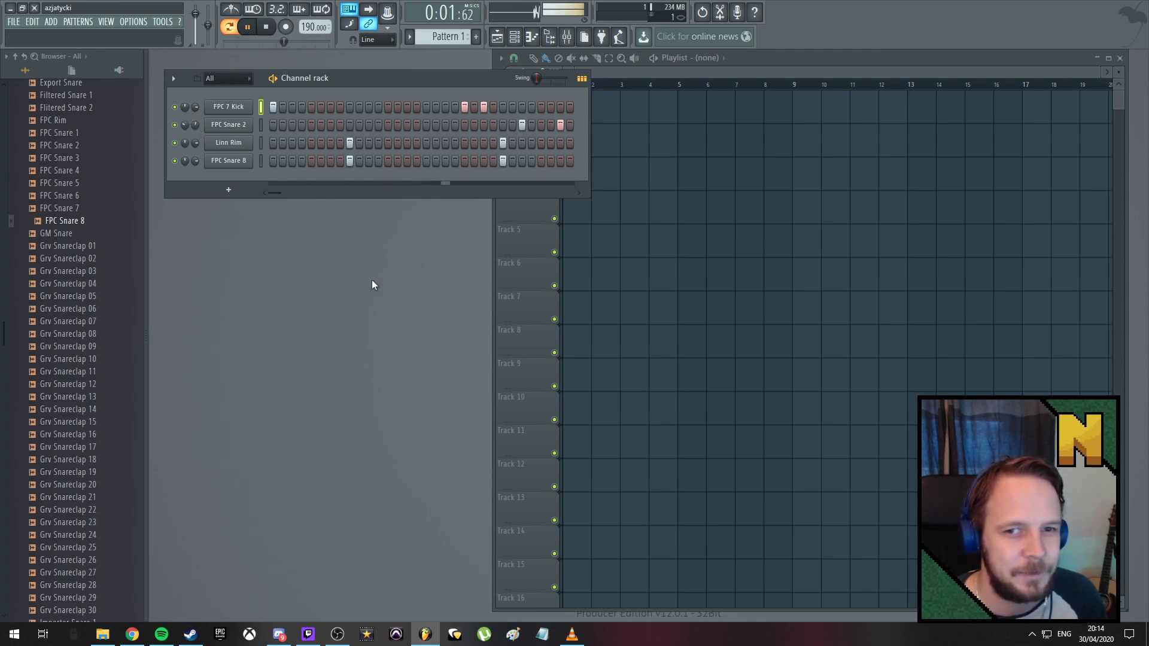
key("space")
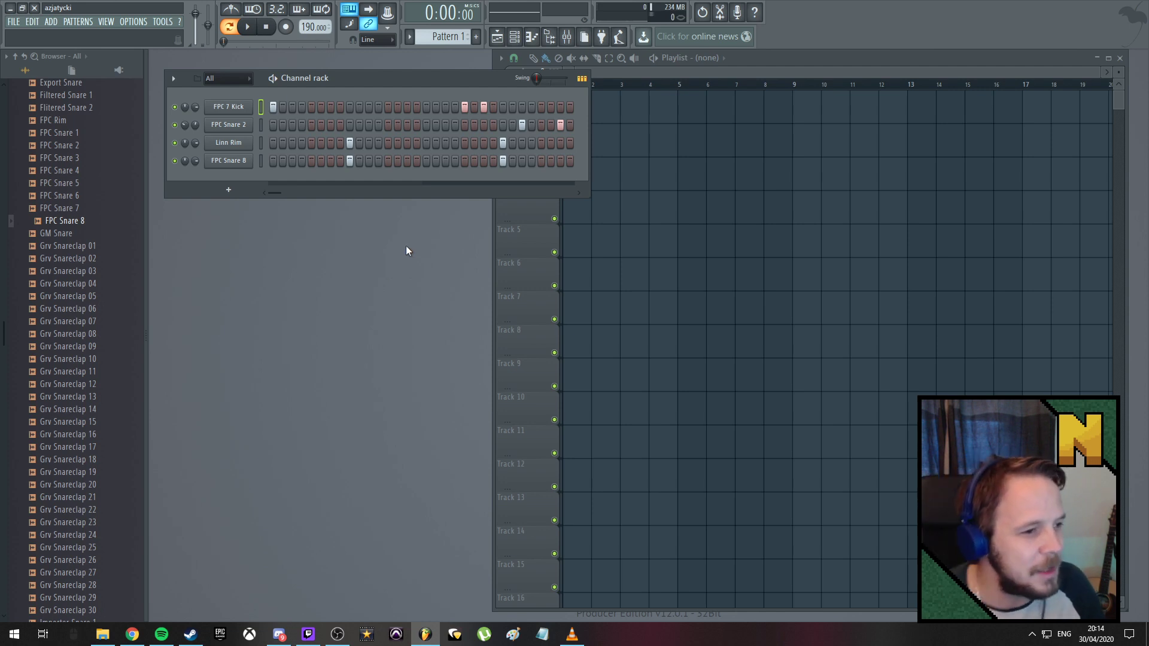
Play the full 32-step pattern again to judge the groove
key("alt+Tab")
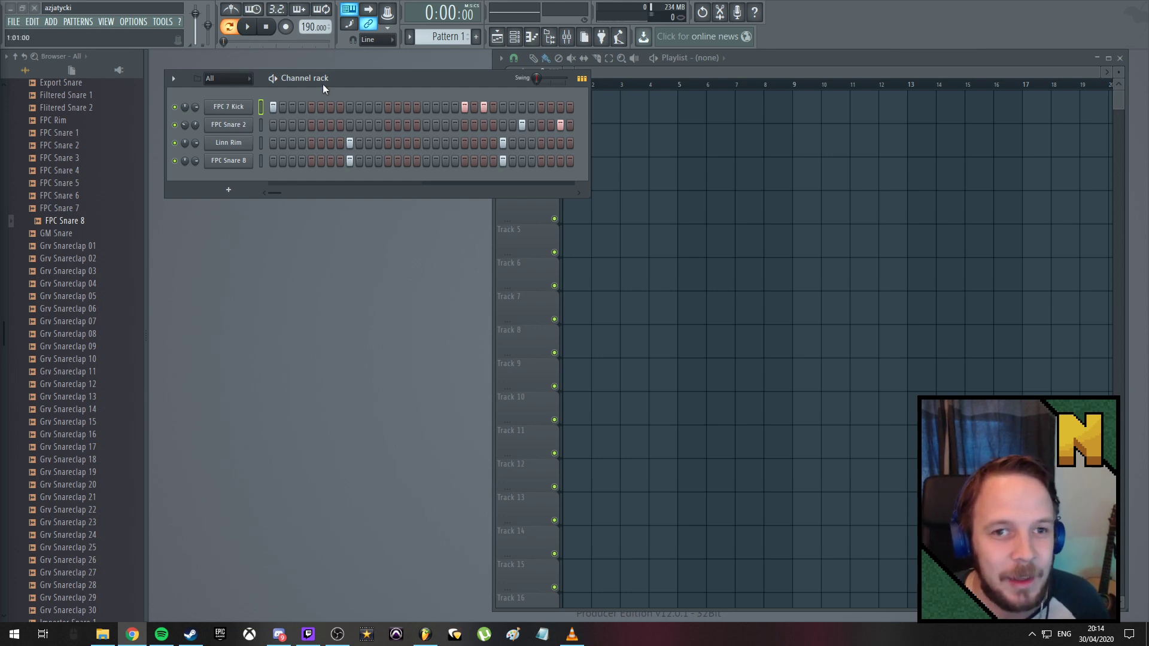
key("space")
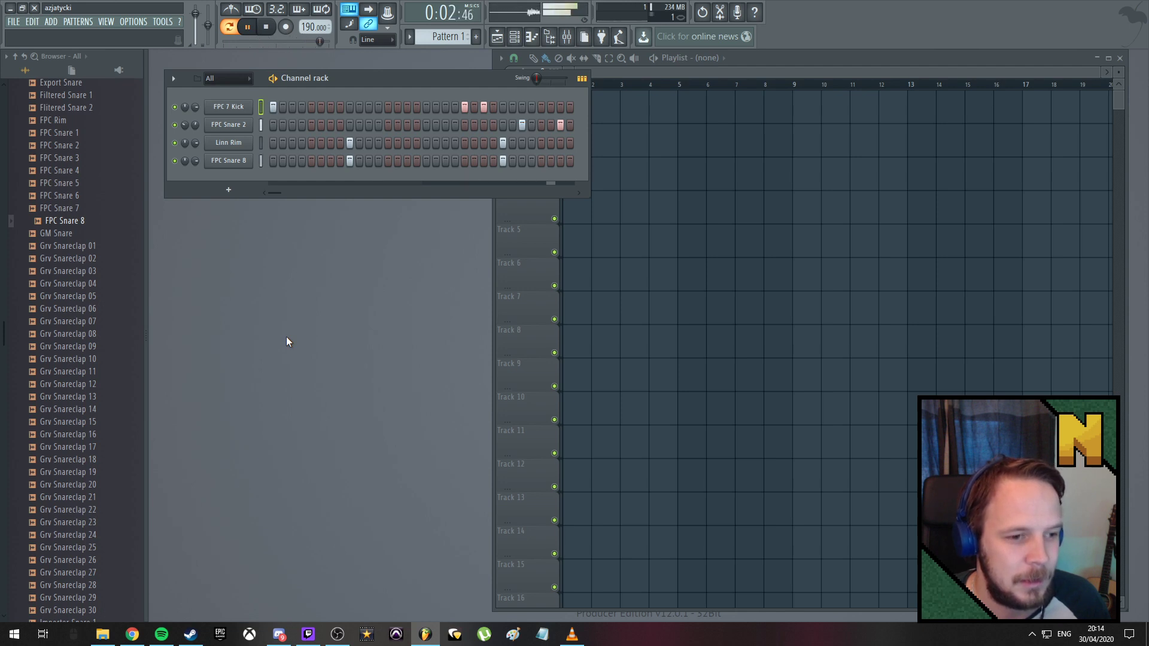
key("space")
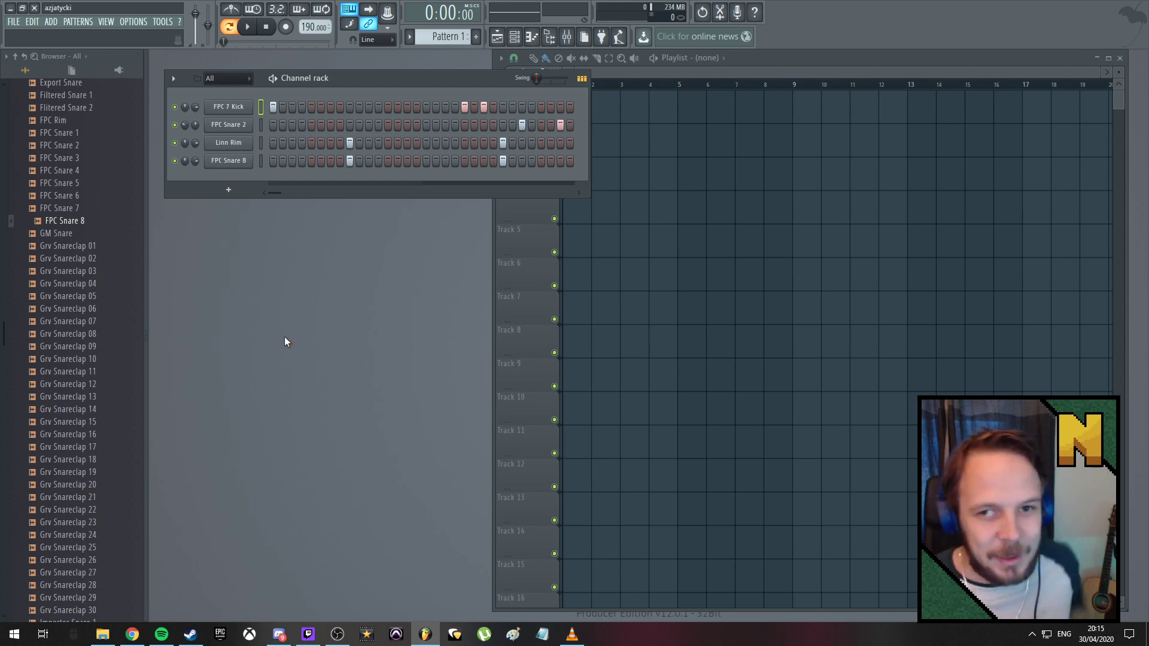
Collapse the Snares folder in the drum packs and open the Hats folder
scroll(70, 267, "up", 6)
scroll(70, 267, "up", 5)
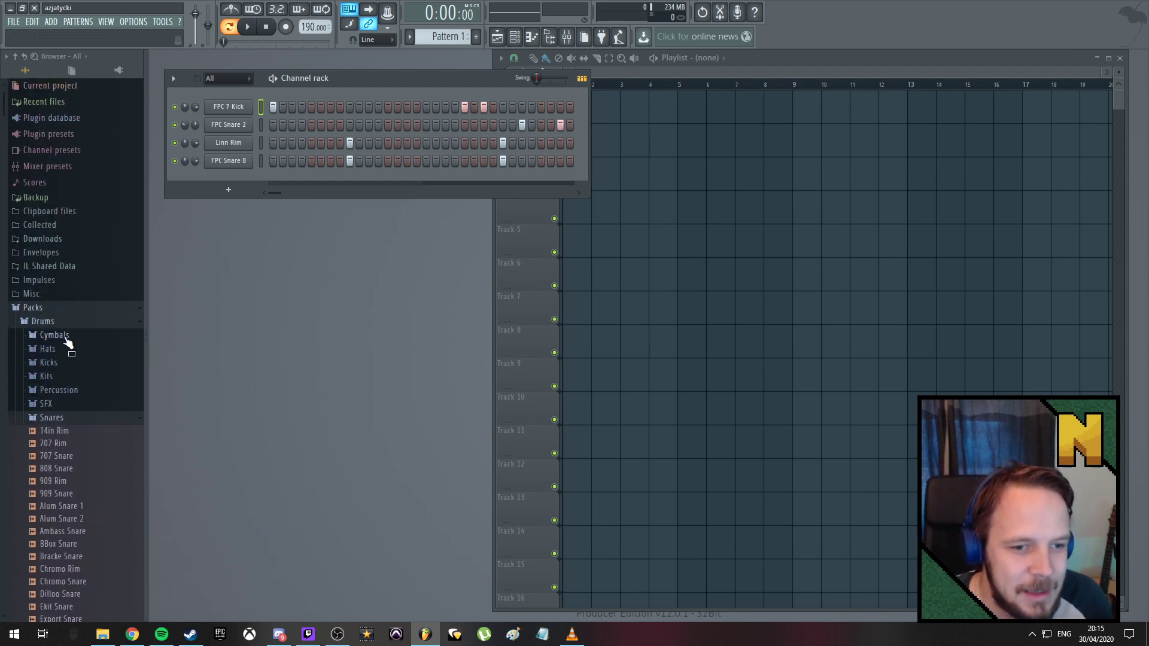
scroll(64, 347, "down", 1)
left_click(39, 190)
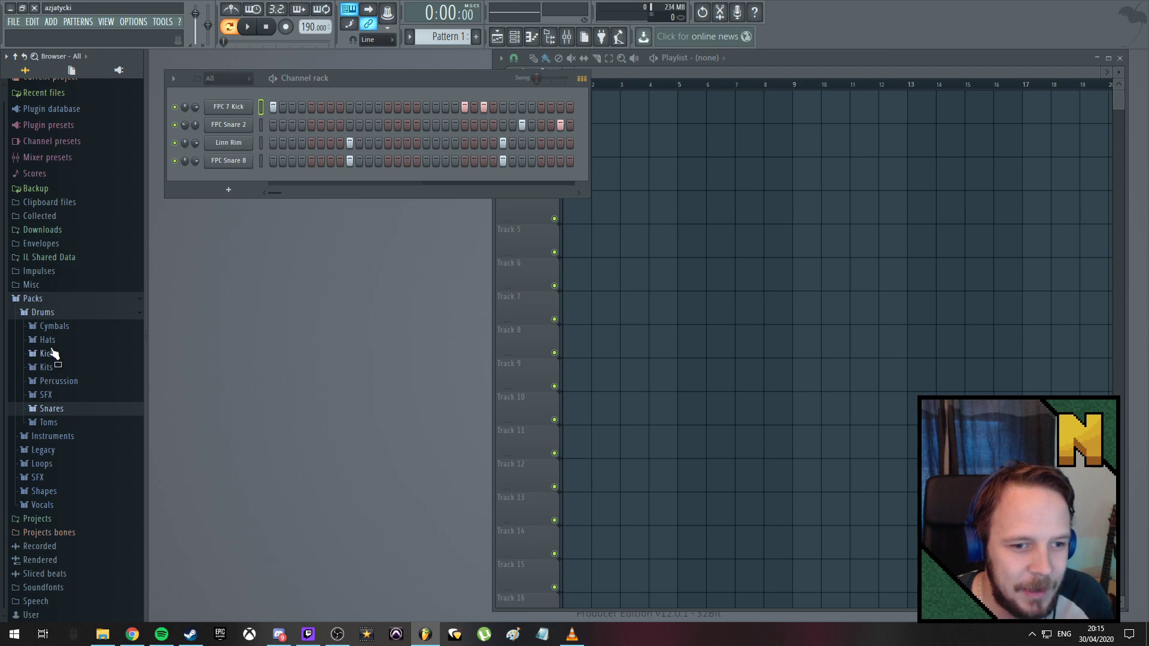
left_click(48, 339)
scroll(63, 344, "down", 3)
Audition the AMX, Bracke, Chromo and Ekit hi-hat samples
left_click(63, 378)
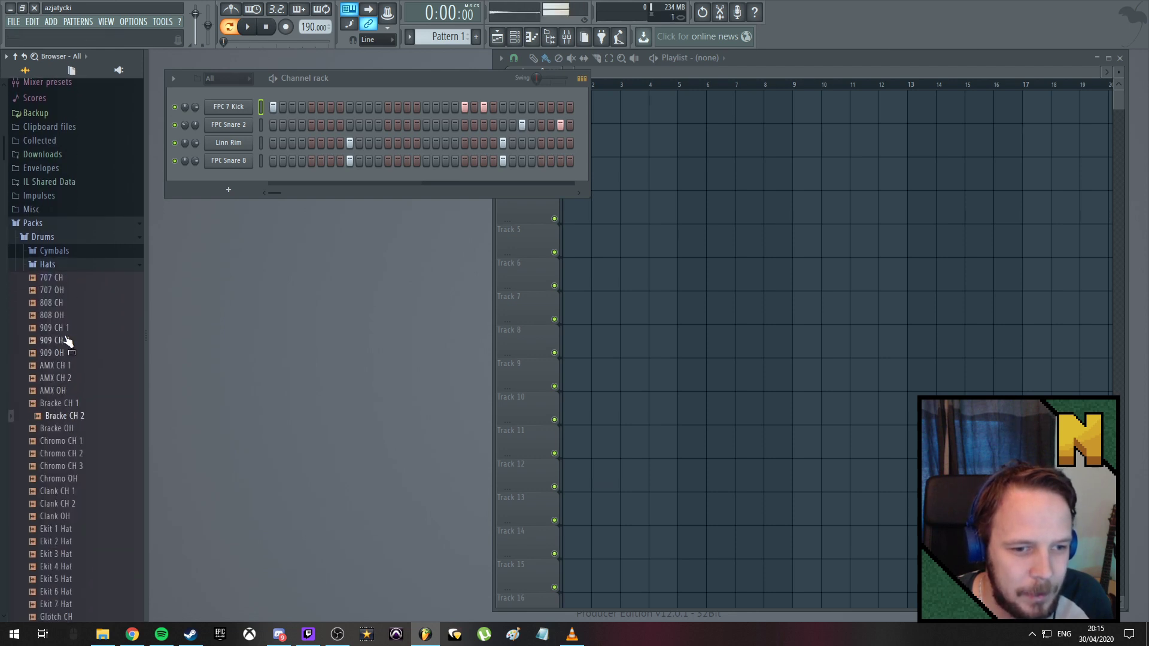
left_click(59, 365)
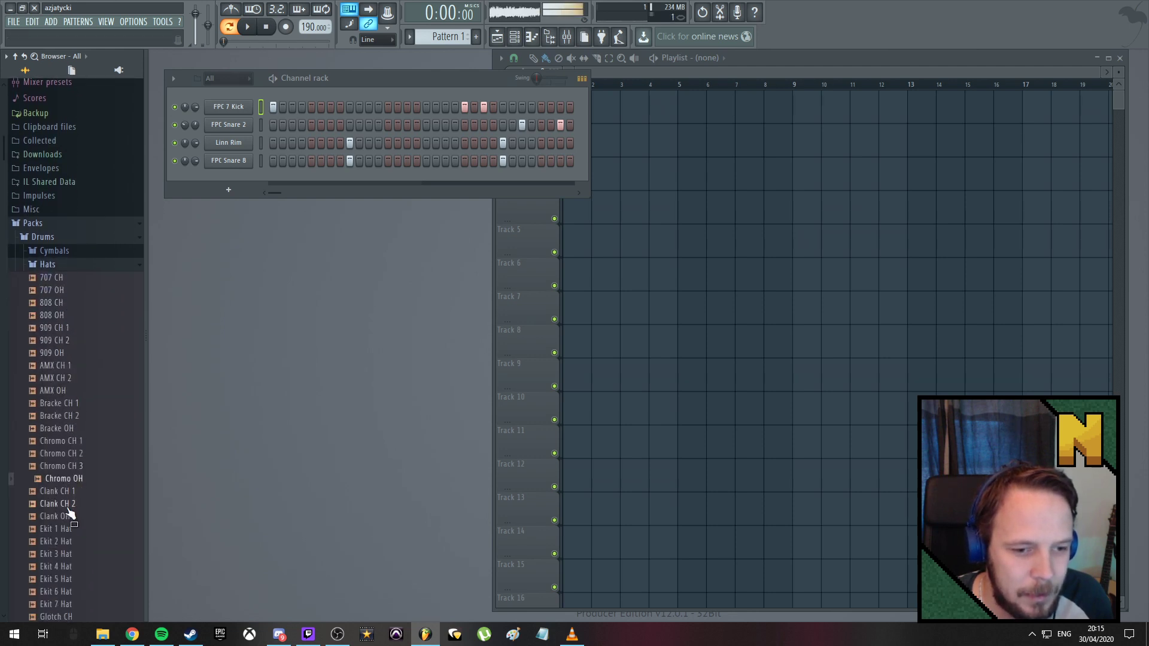
scroll(74, 440, "down", 4)
left_click(73, 379)
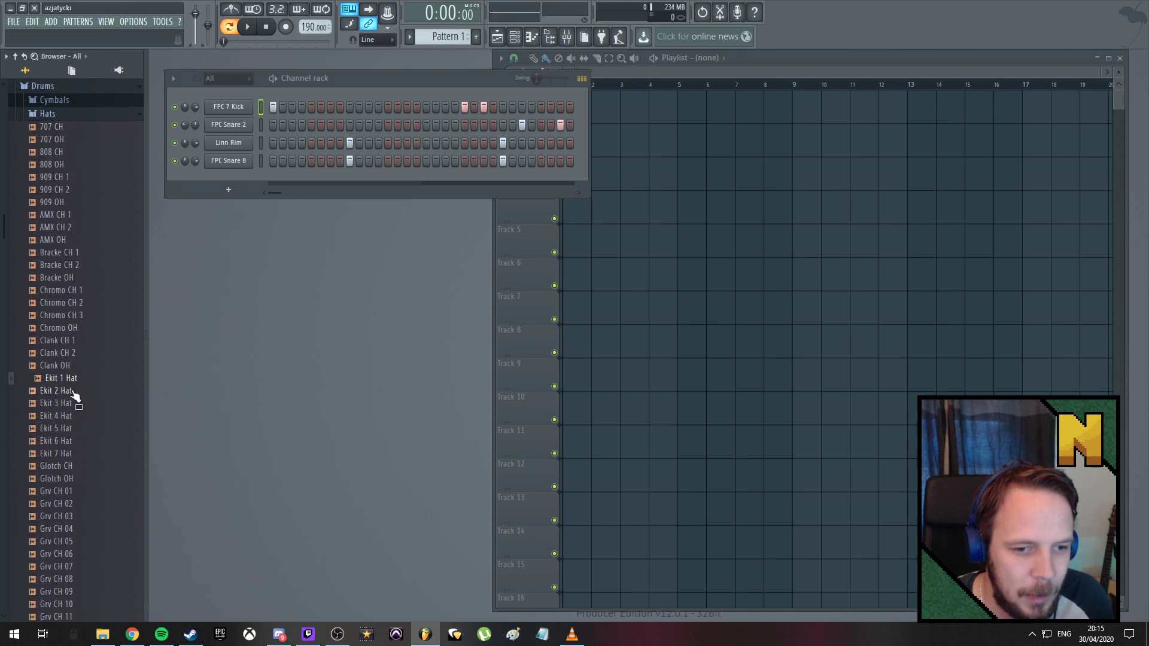
left_click(73, 392)
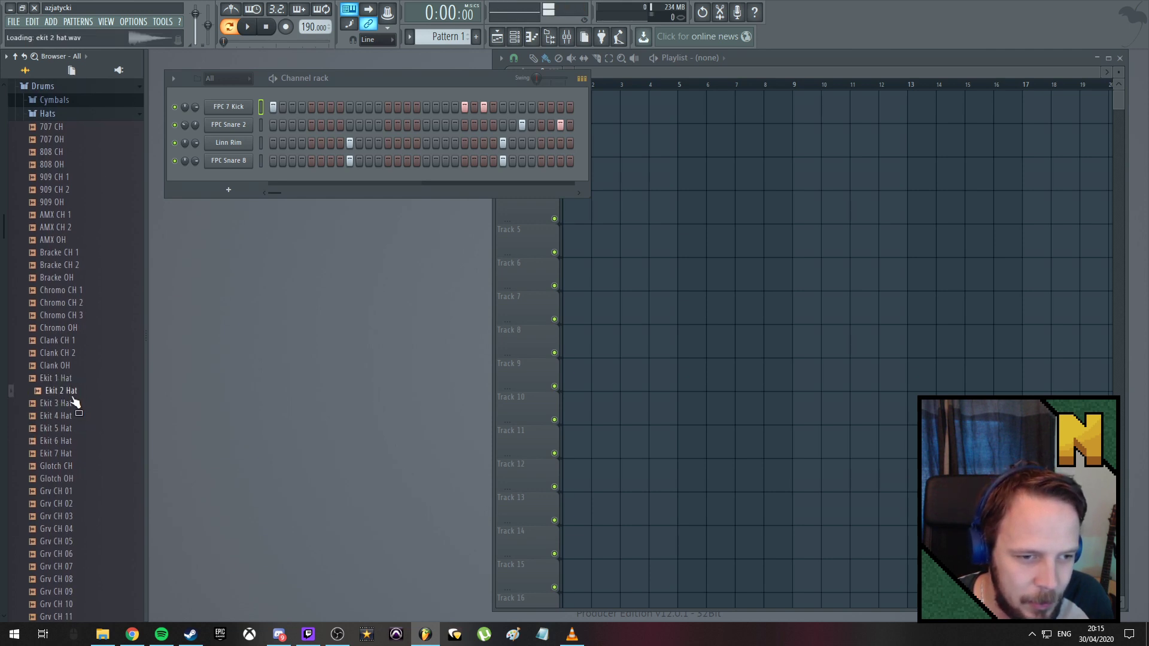
left_click(74, 405)
left_click(74, 417)
Audition the closed hi-hat samples Grv CH 01 through Grv CH 05 in the Hats folder
scroll(74, 434, "down", 2)
left_click(78, 430)
left_click(74, 466)
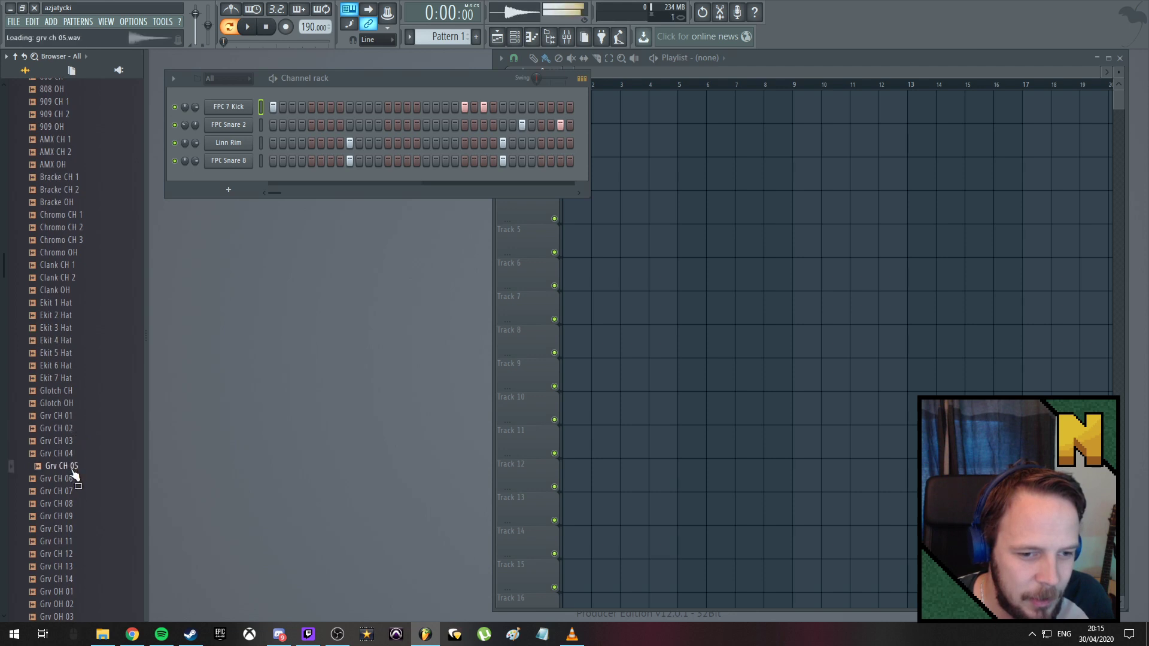
scroll(73, 413, "down", 4)
left_click(75, 291)
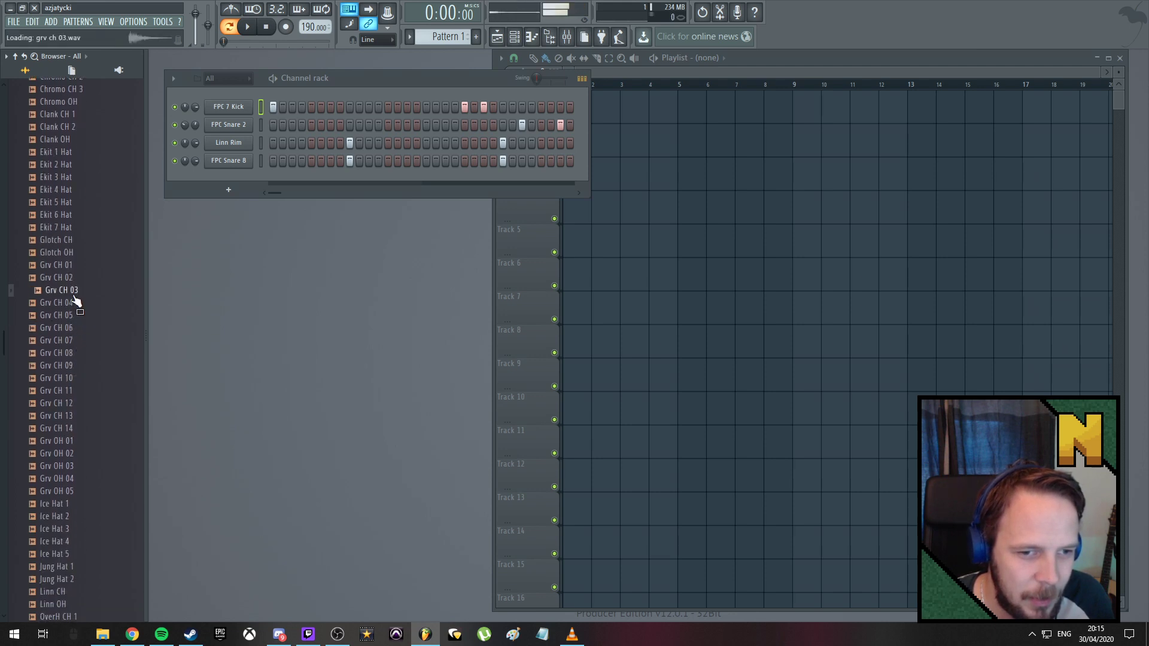
left_click(71, 277)
left_click(70, 265)
left_click(72, 290)
left_click(72, 302)
left_click(72, 315)
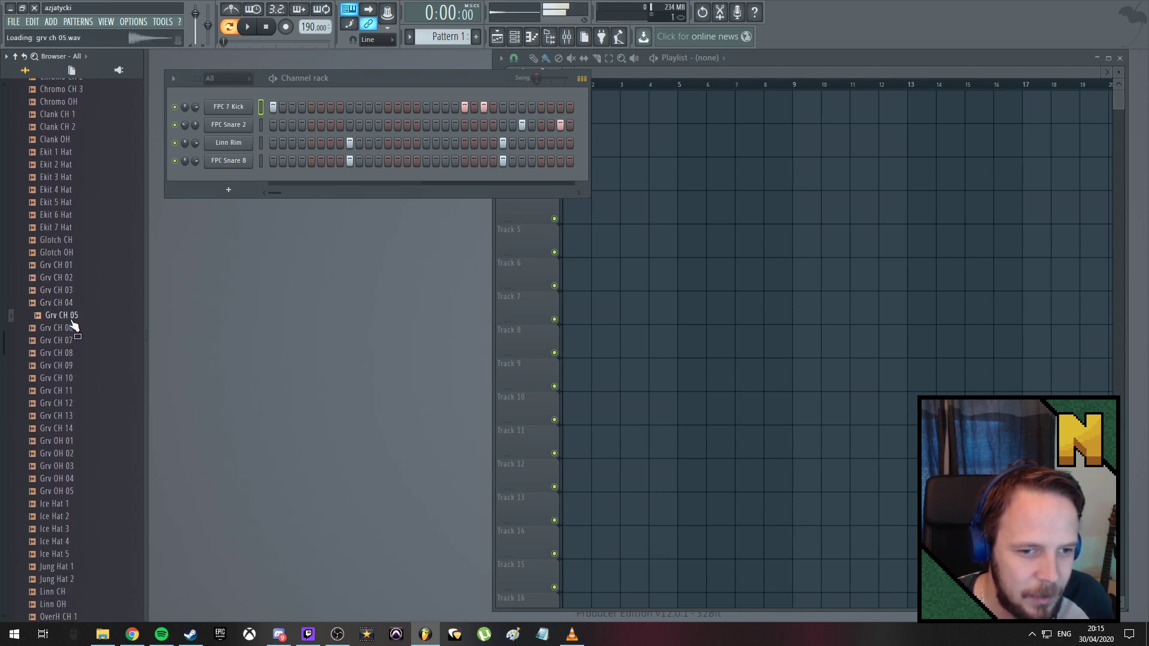
Listen to Grv CH 06, 07 and 08, and compare Grv CH 05 with Grv CH 06 repeatedly
left_click(72, 327)
left_click(72, 340)
left_click(71, 353)
left_click(72, 328)
left_click(74, 317)
left_click(71, 328)
left_click(73, 316)
left_click(72, 329)
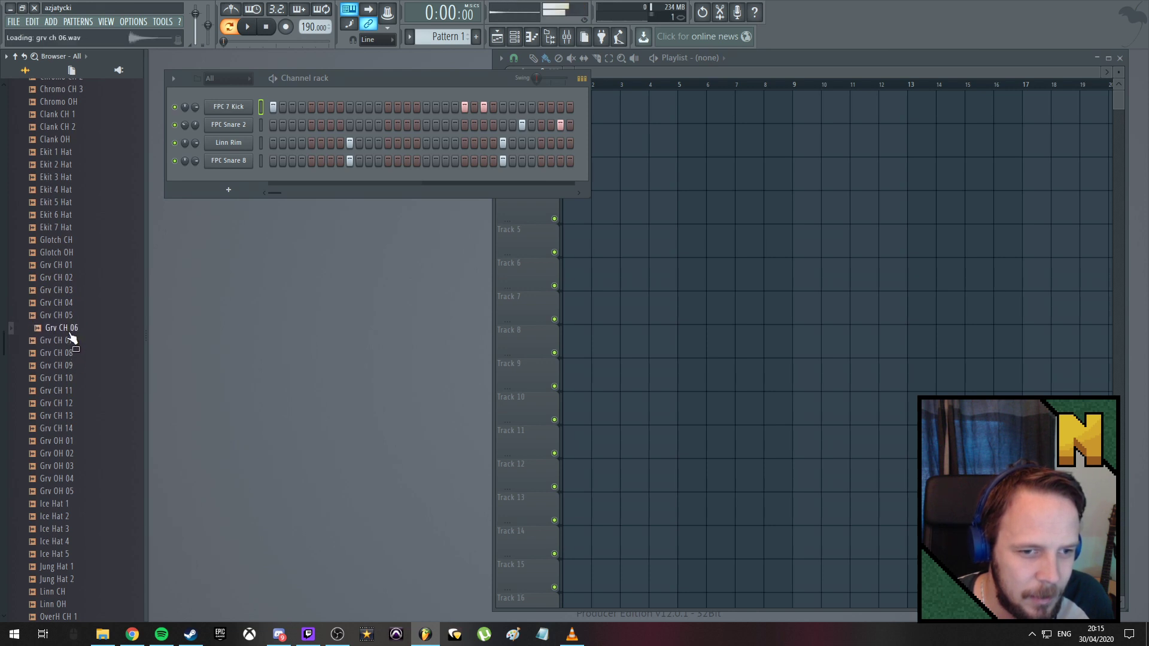
left_click(73, 316)
left_click(71, 328)
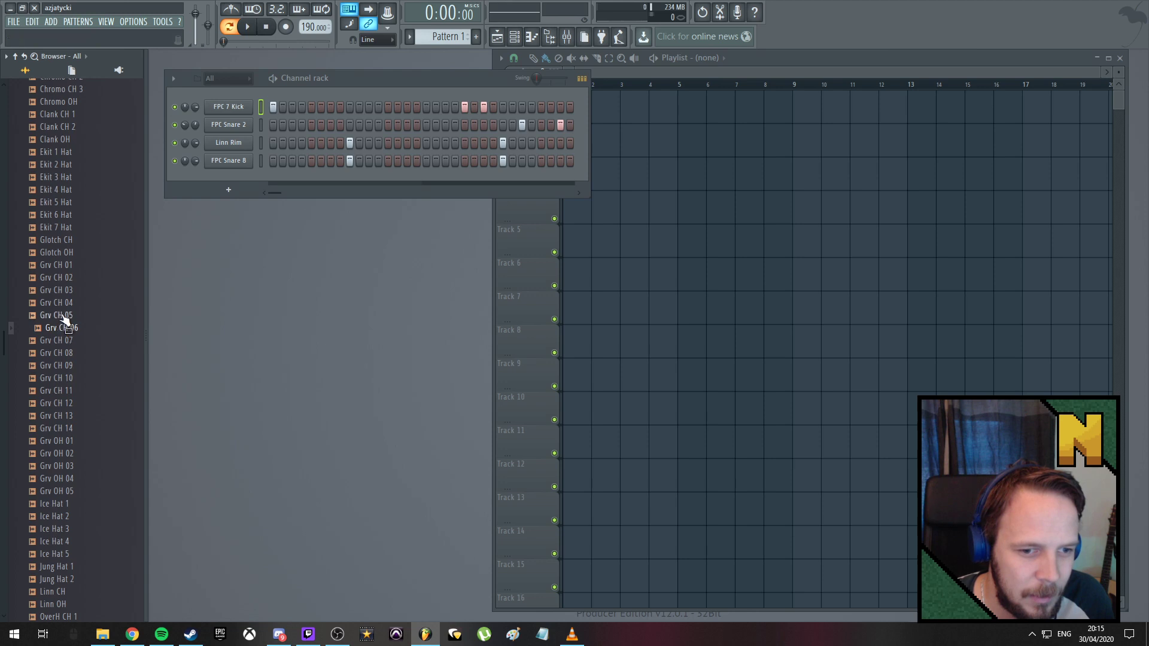
Replay Grv CH 05 and Grv CH 04, and compare Grv CH 02 against Grv CH 03
left_click(63, 316)
left_click(67, 303)
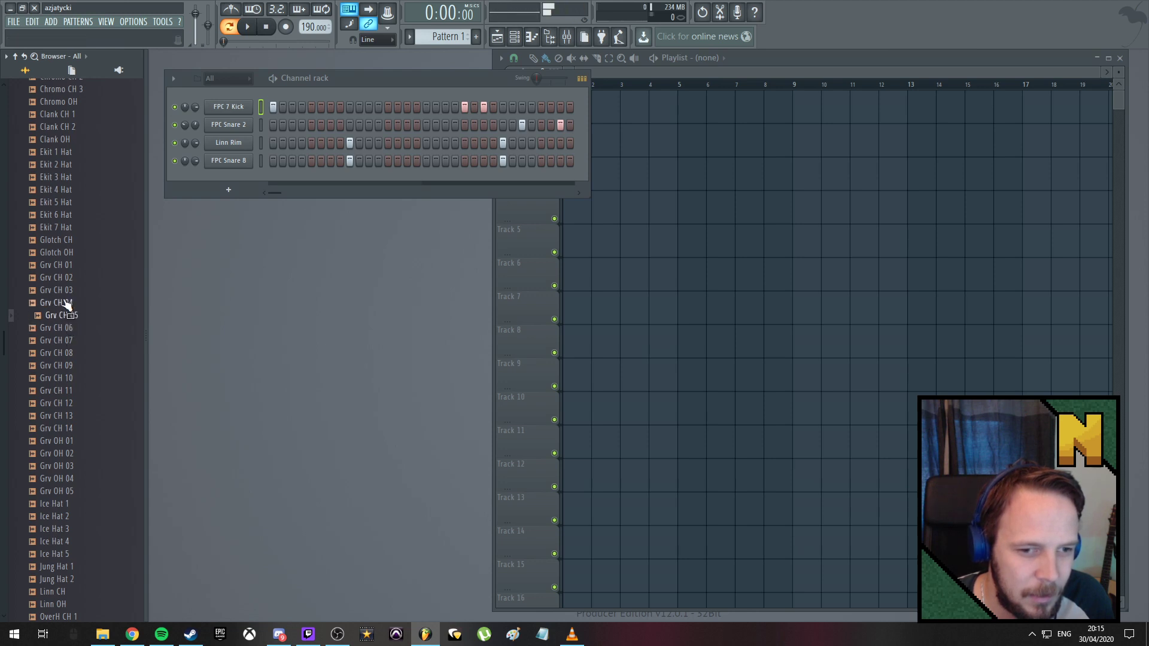
left_click(66, 292)
left_click(67, 303)
left_click(69, 278)
left_click(68, 292)
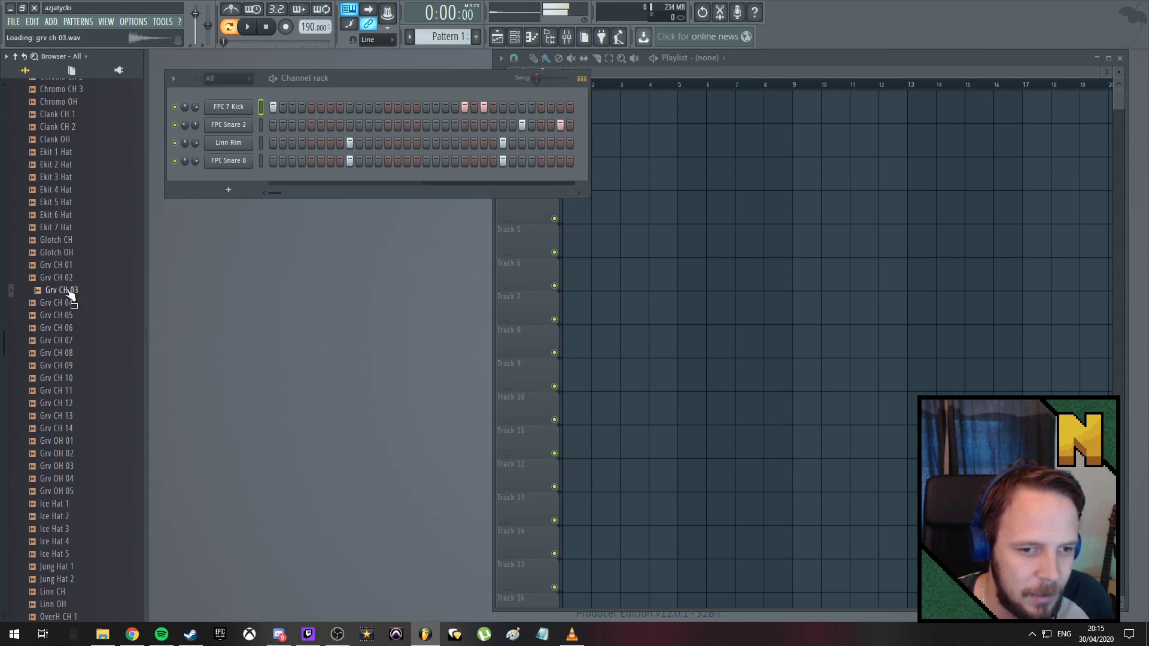
left_click(70, 278)
left_click(69, 291)
left_click(69, 278)
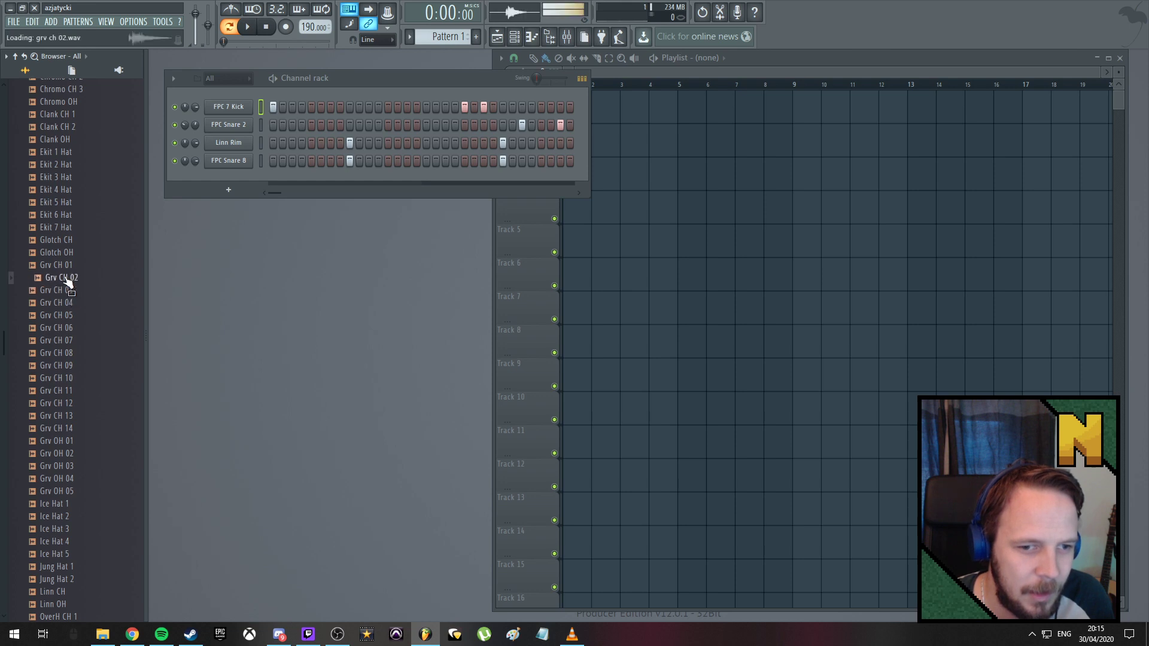
Add Grv CH 02 and Grv CH 03 as new channels and fill Grv CH 02 on every fourth step
left_click_drag(69, 278, 238, 177)
left_click_drag(69, 292, 238, 198)
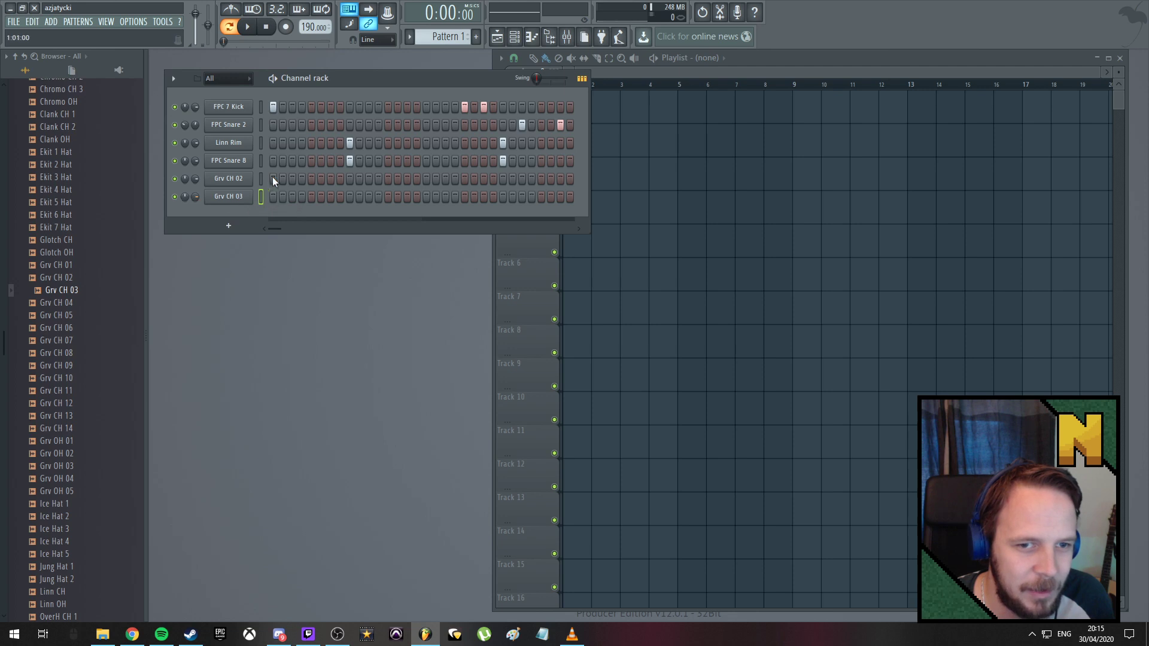
right_click(238, 182)
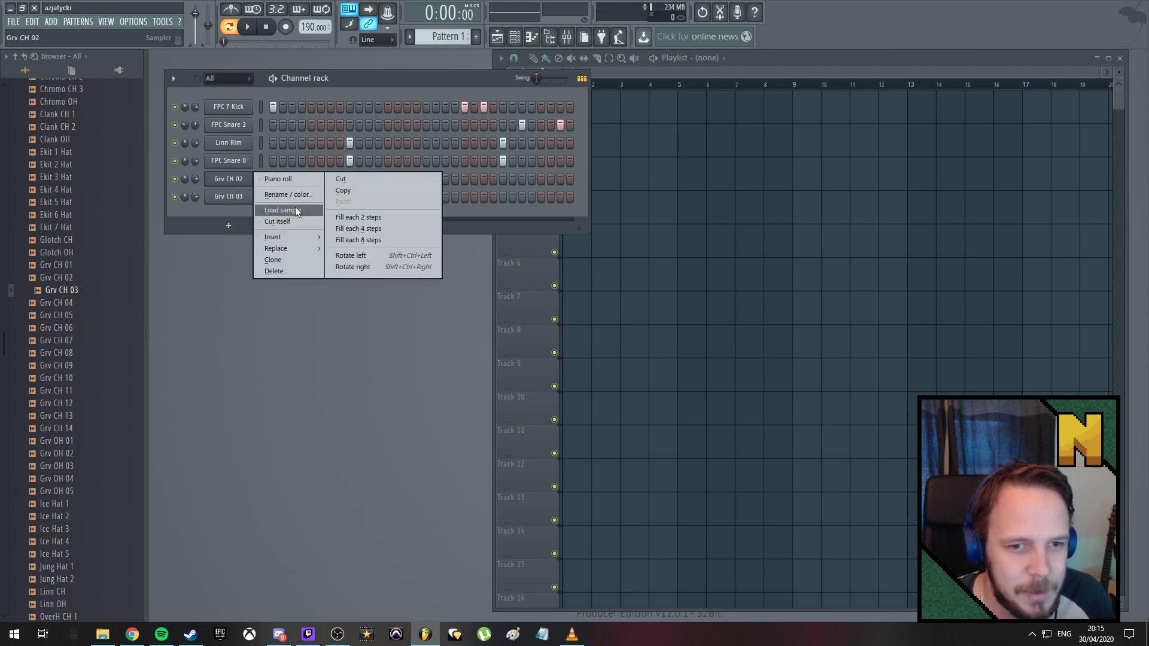
left_click(374, 228)
With the loop playing, place Grv CH 03 hits on steps 14, 15 and 31 and lower the Grv CH 02 volume
key("space")
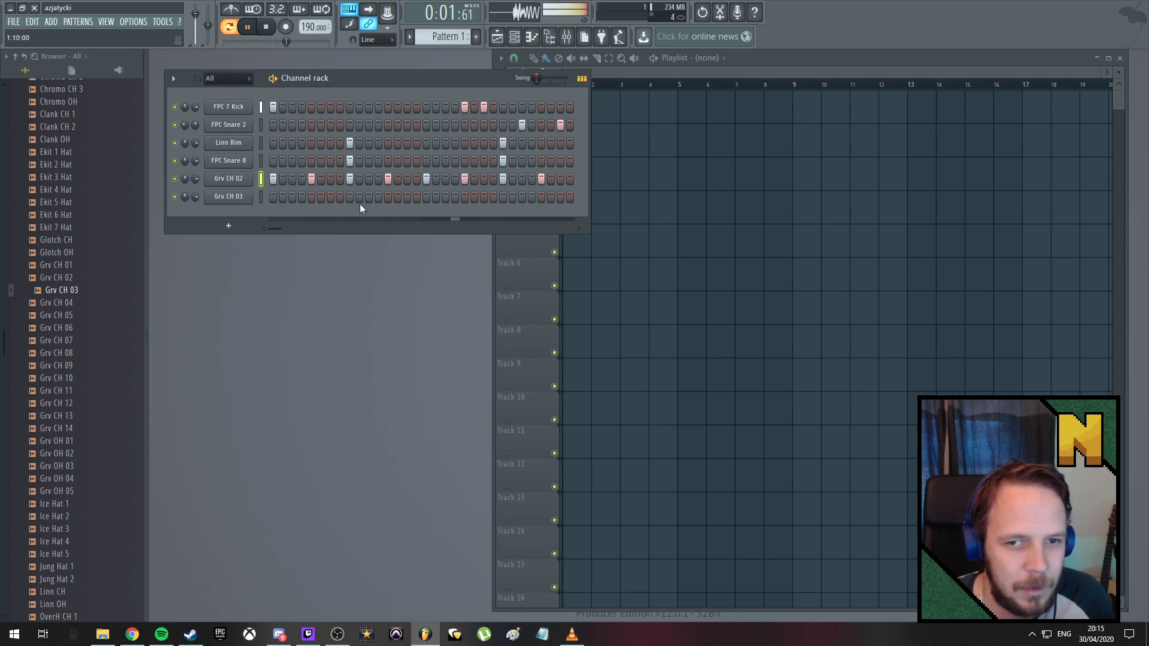
left_click(407, 196)
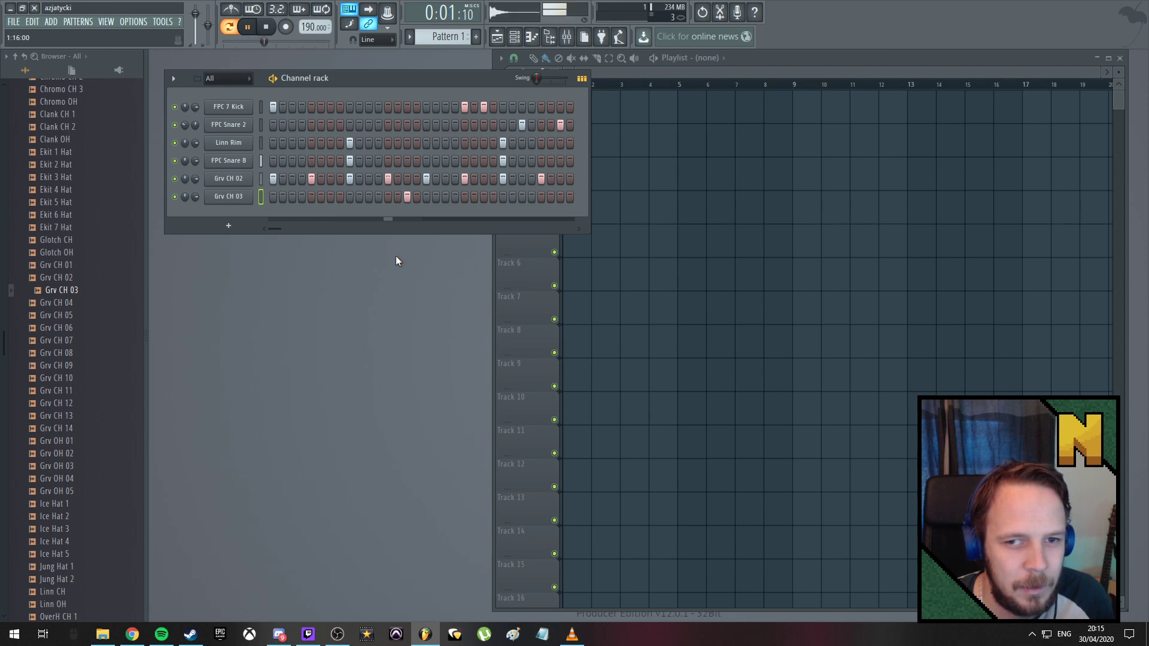
left_click(396, 197)
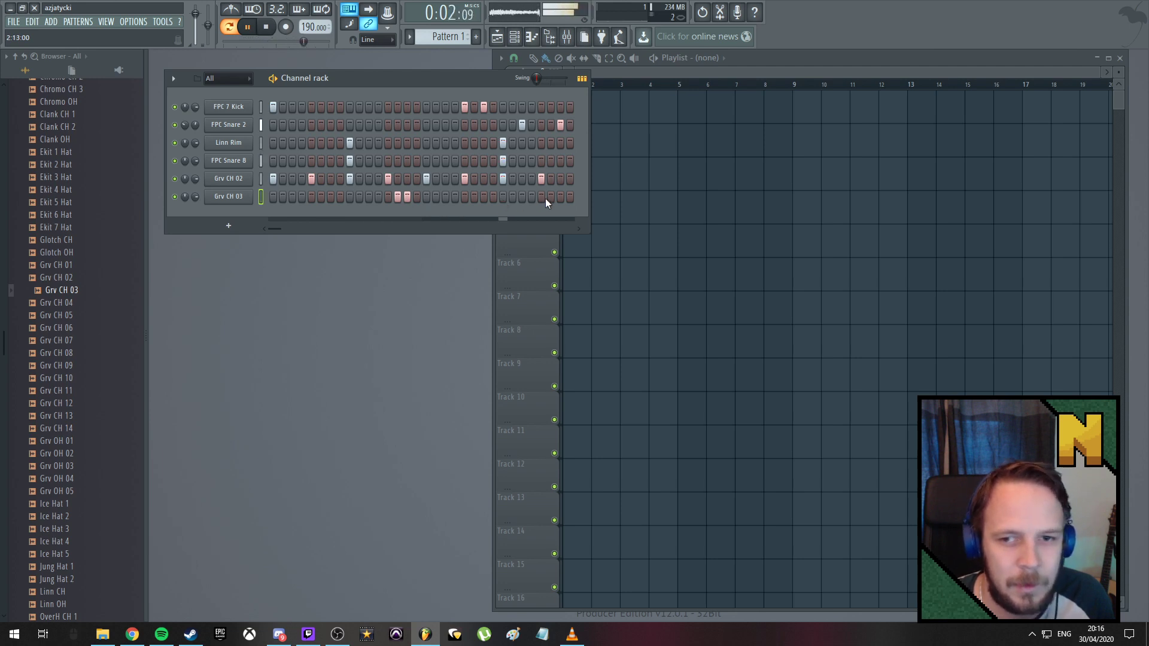
left_click(561, 197)
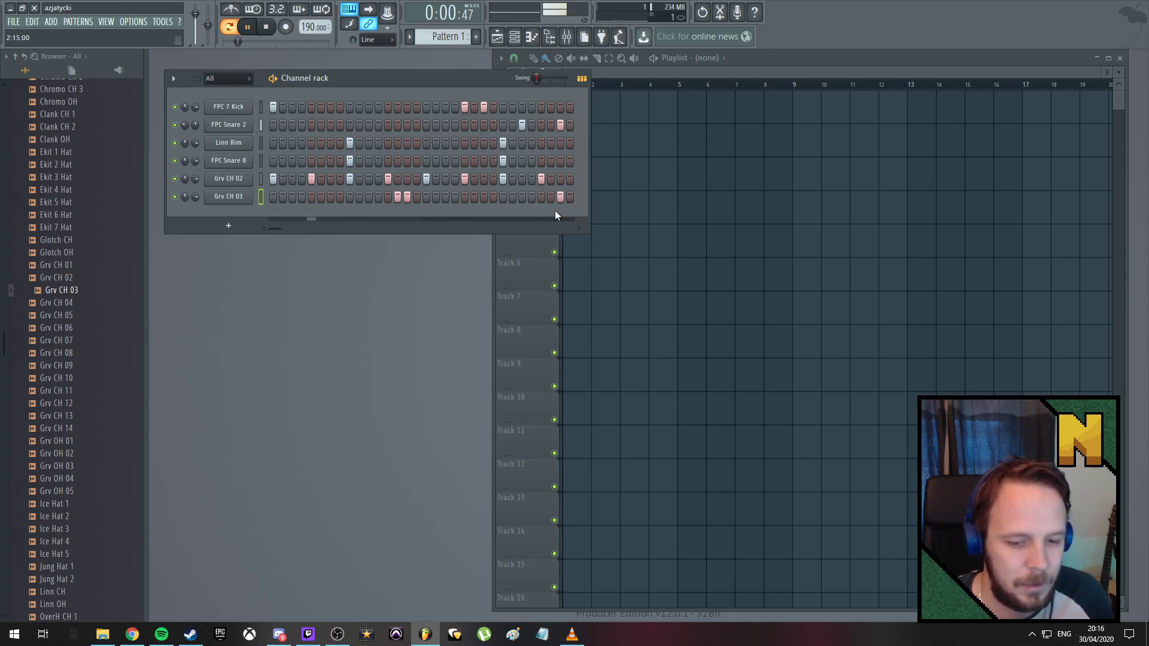
left_click_drag(196, 179, 196, 195)
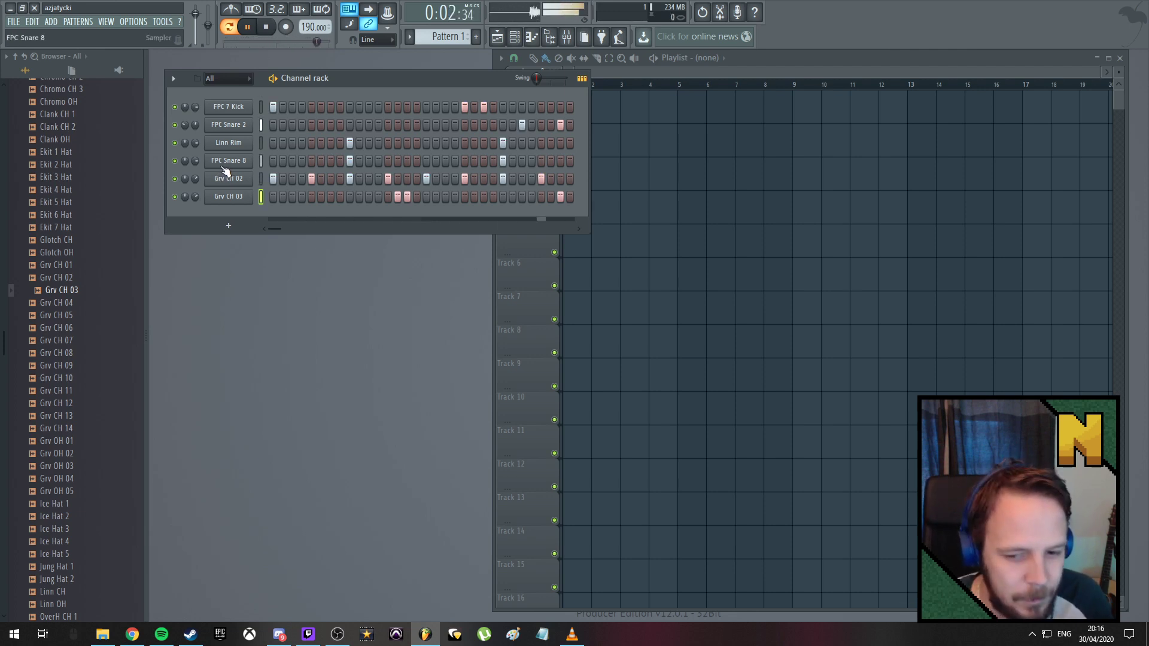
key("space")
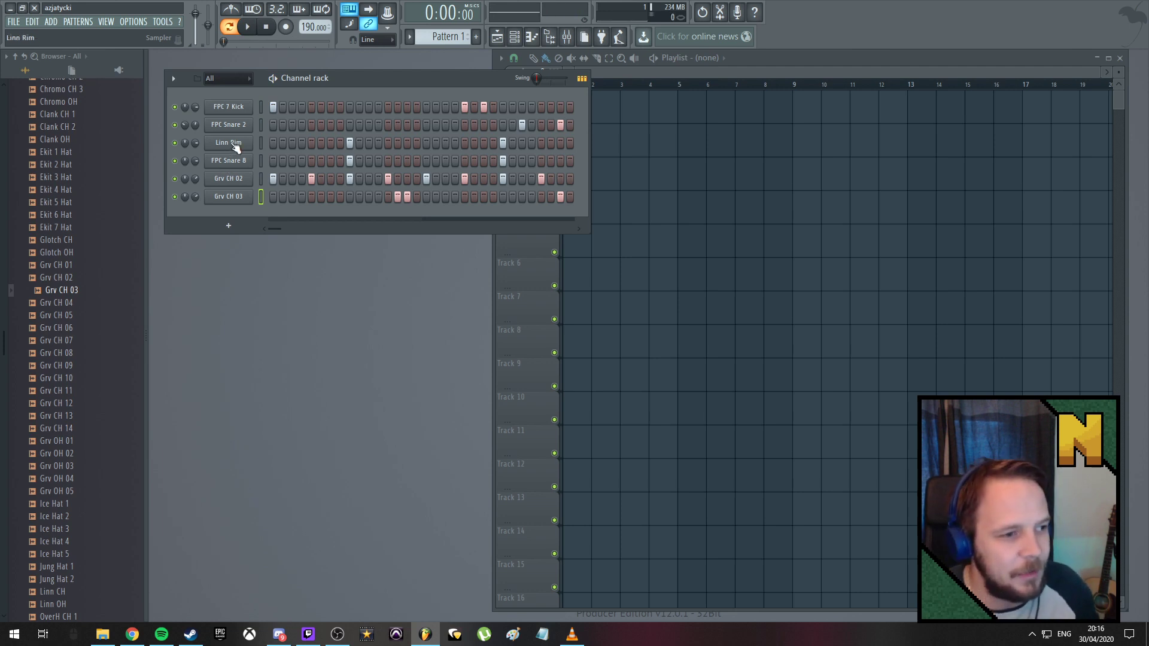
Try the loop without the FPC Snare 8 hits on steps 9 and 25
left_click(350, 163)
key("space")
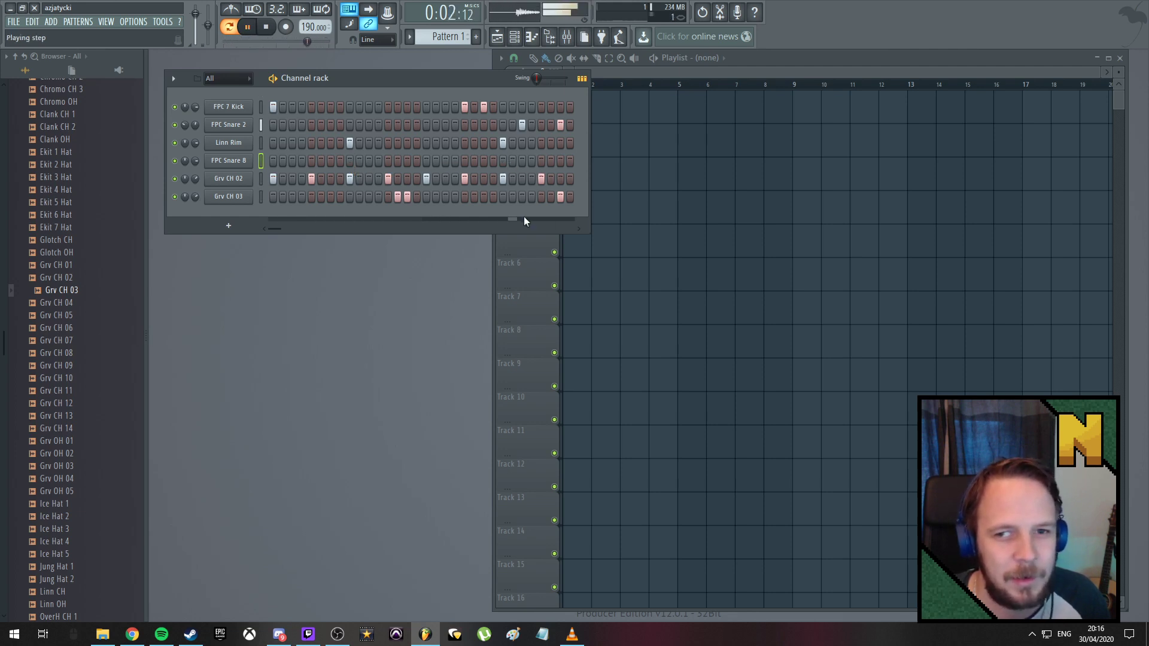
key("space")
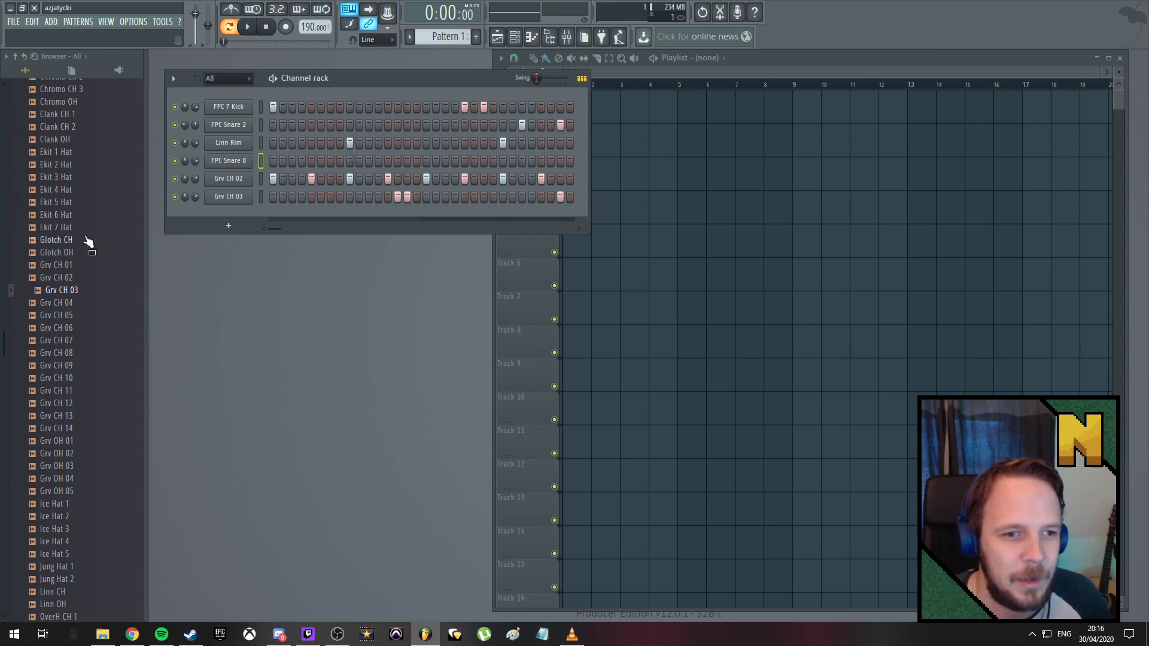
Collapse the Hats folder in the drum packs and open the Snares folder
scroll(70, 211, "up", 10)
left_click(43, 341)
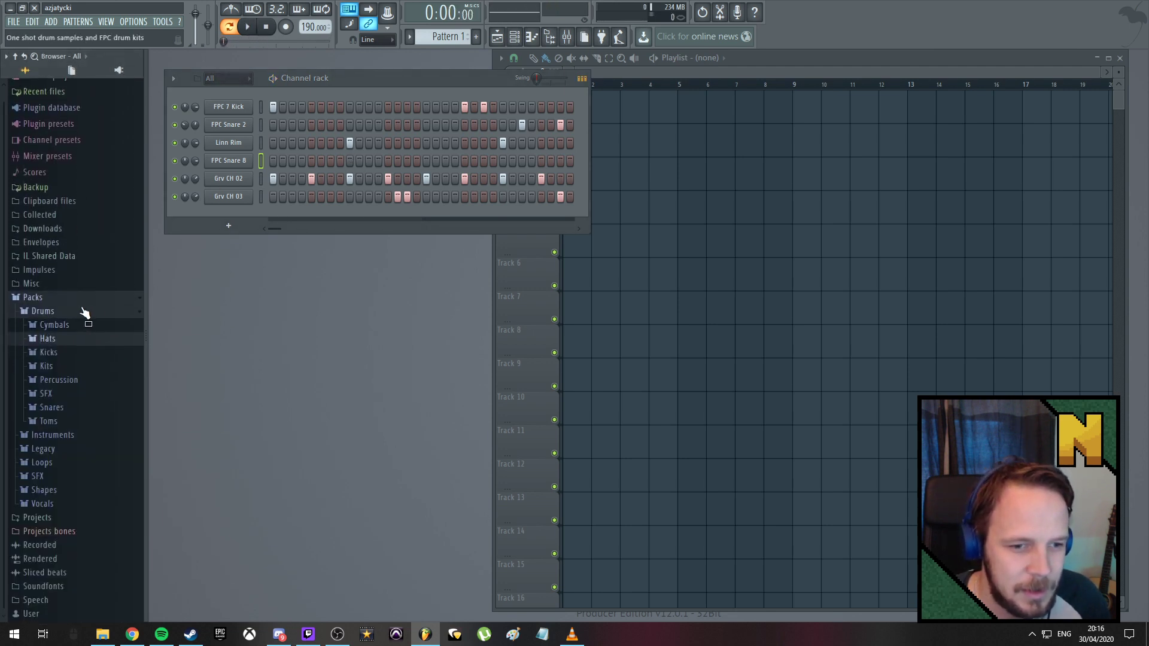
left_click(48, 410)
scroll(71, 372, "up", 1)
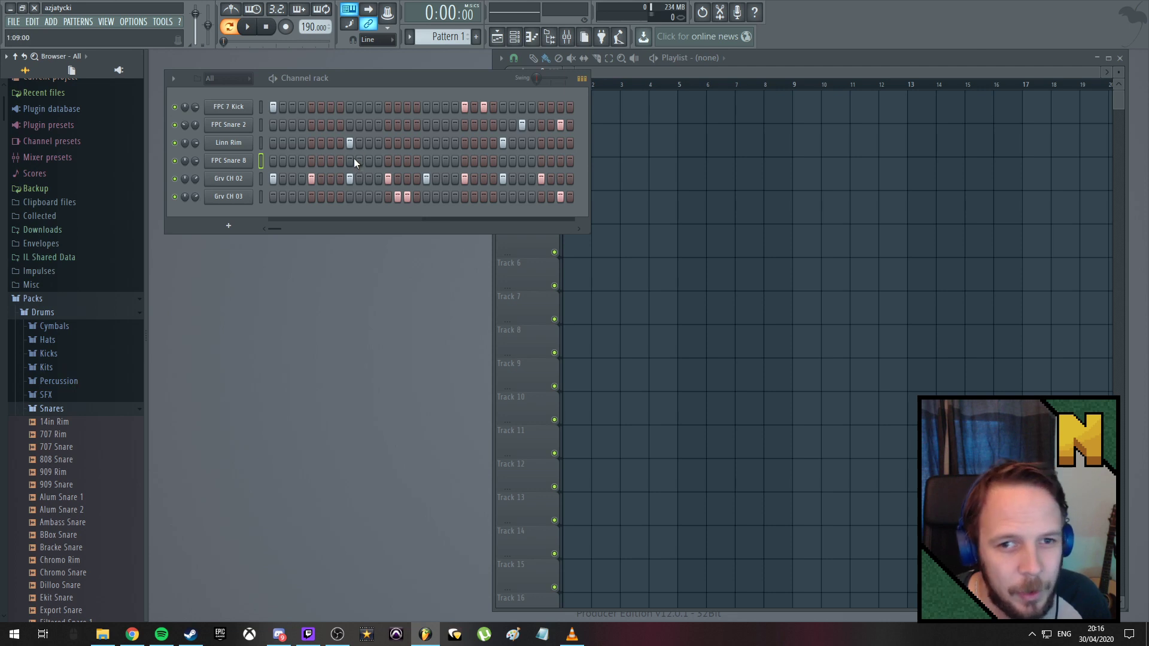
Restore the FPC Snare 8 hits on steps 9 and 25 and shorten the sample's tail with a partial fade out
left_click(353, 160)
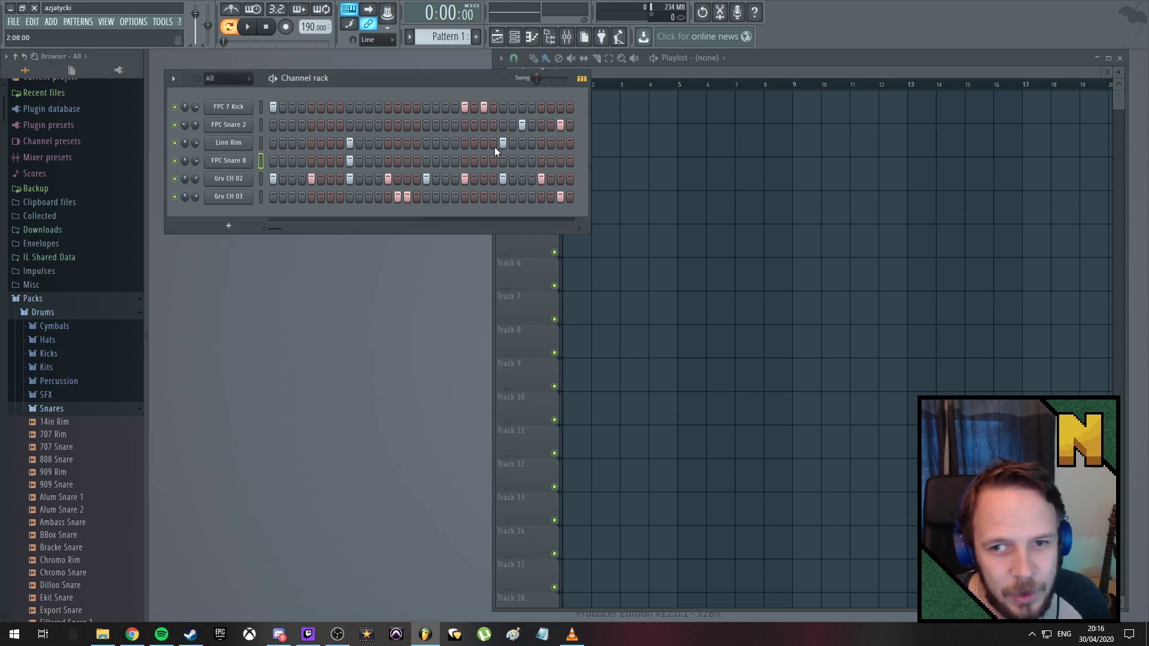
left_click(230, 161)
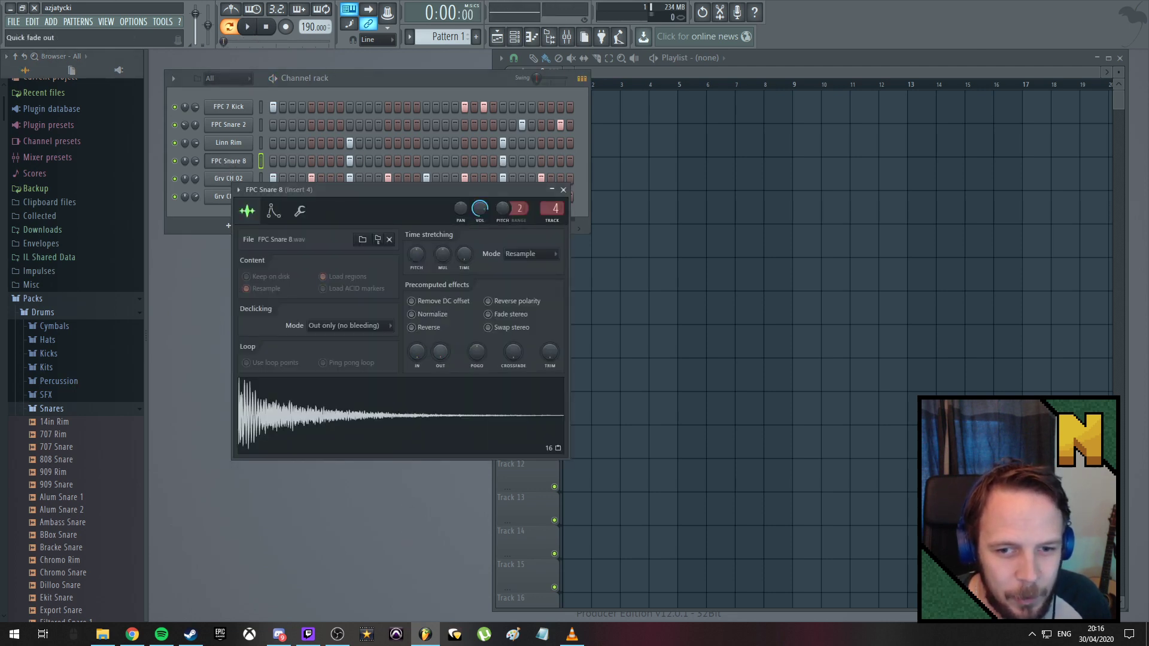
left_click_drag(441, 352, 441, 335)
key("space")
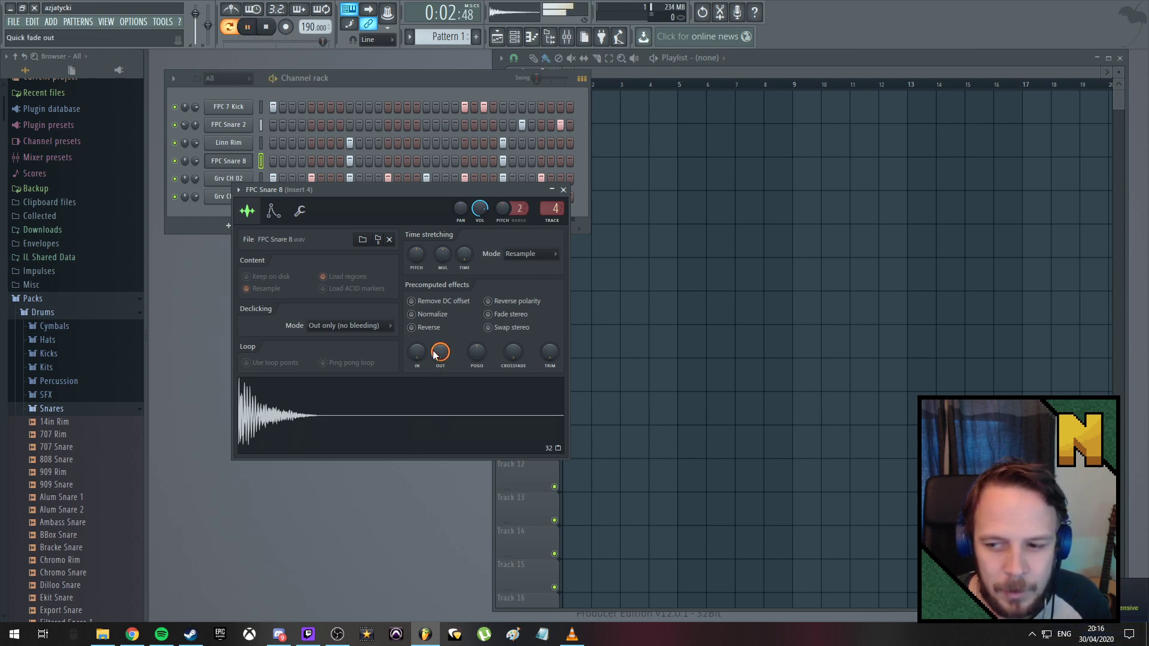
left_click_drag(441, 351, 440, 357)
left_click_drag(440, 352, 443, 353)
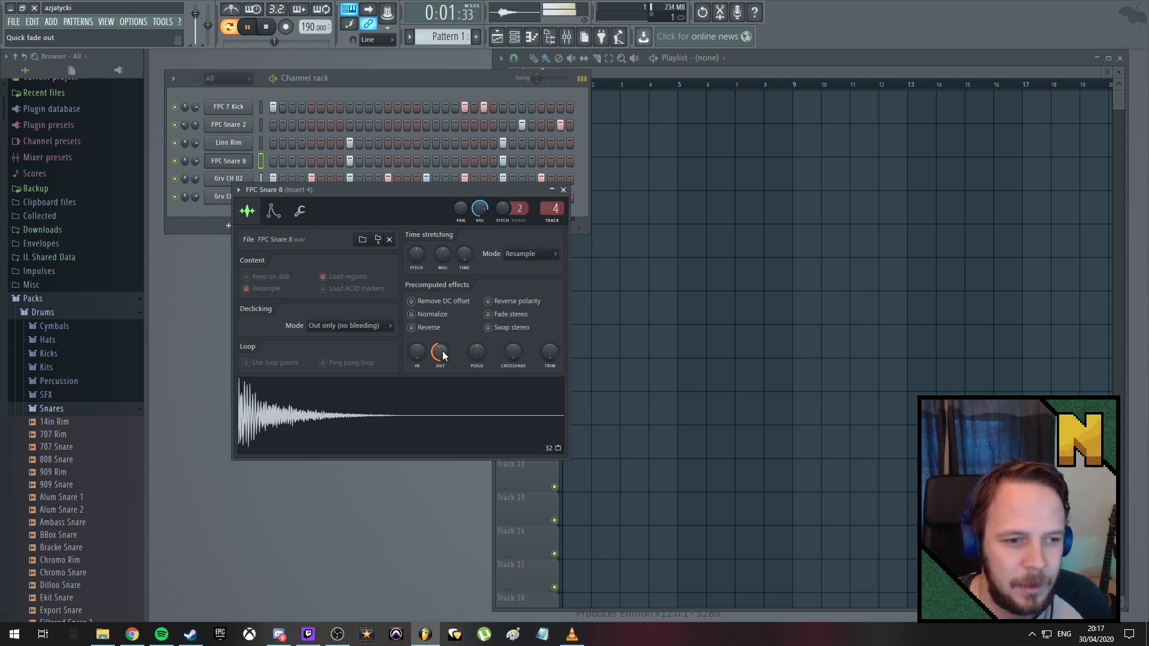
left_click(563, 190)
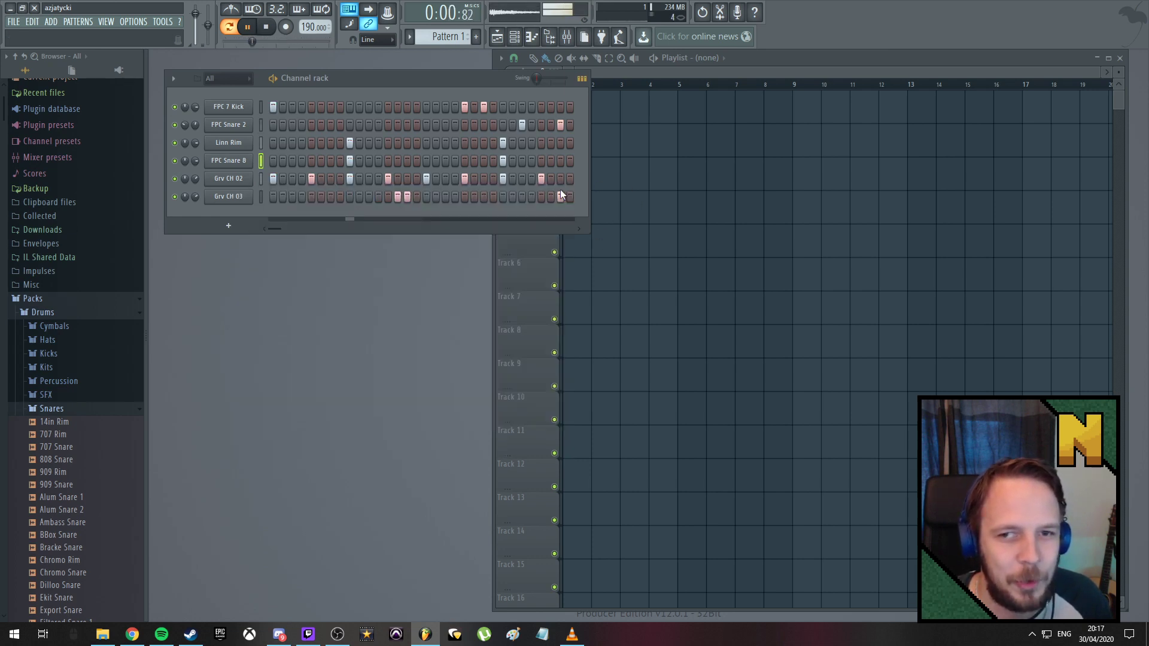
Try extra FPC 7 Kick hits on steps 22 and 24 while the loop plays
left_click(475, 106)
left_click(494, 107)
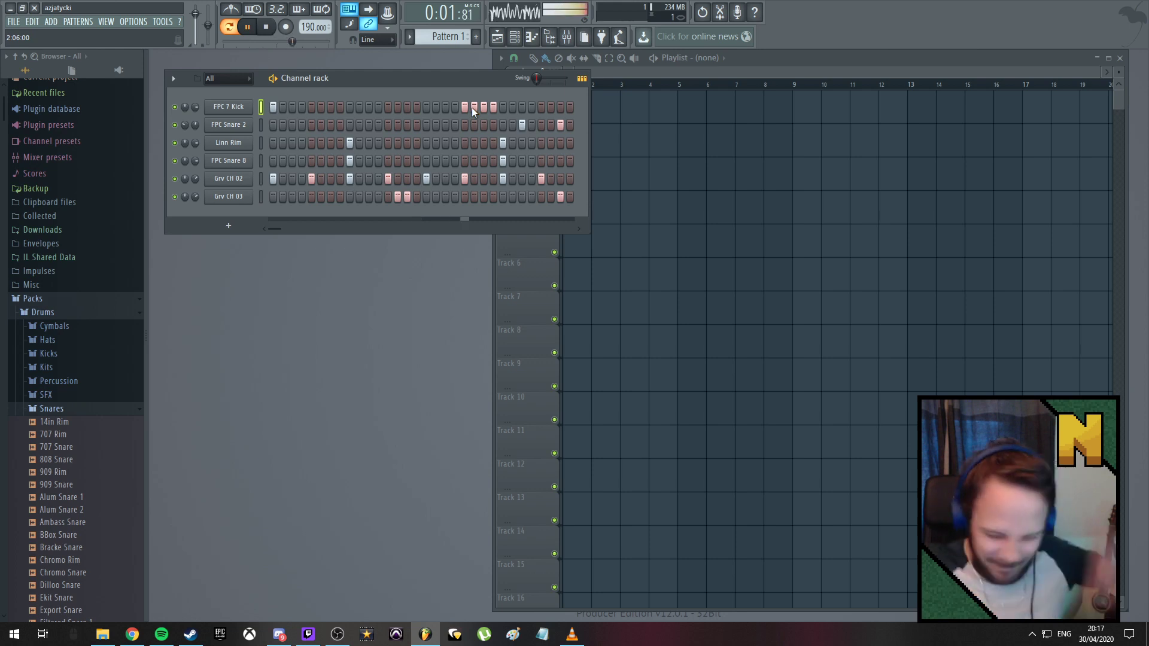
key("space")
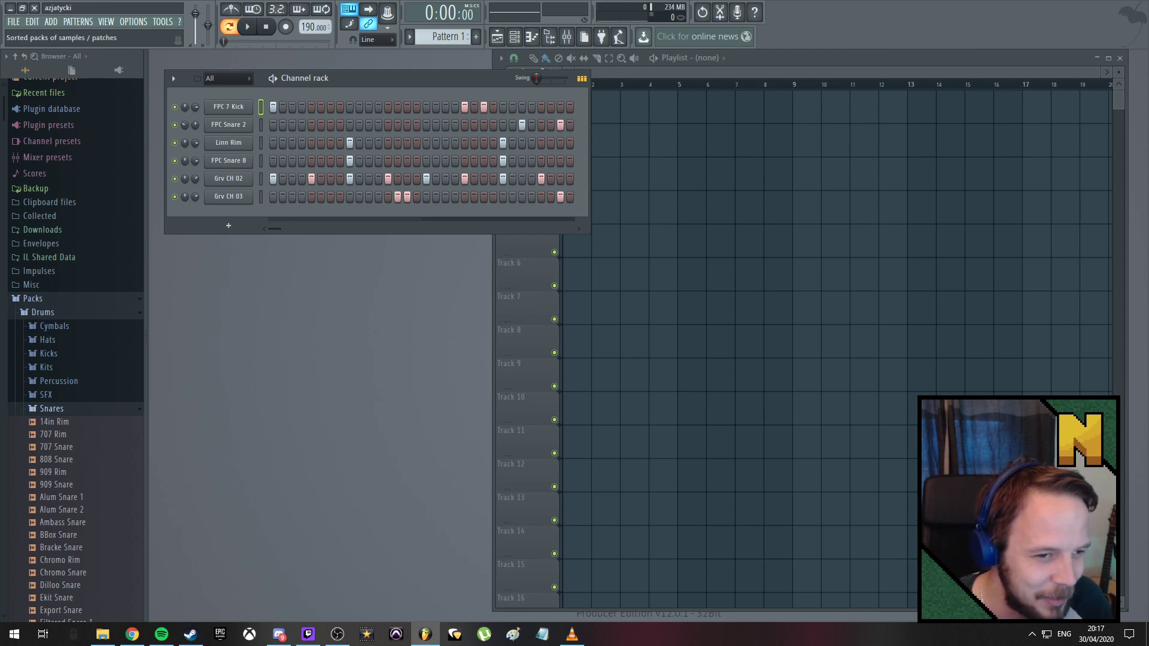
During playback, move the FPC Snare 2 hit from step 27 to step 29 and lower that channel's volume
key("space")
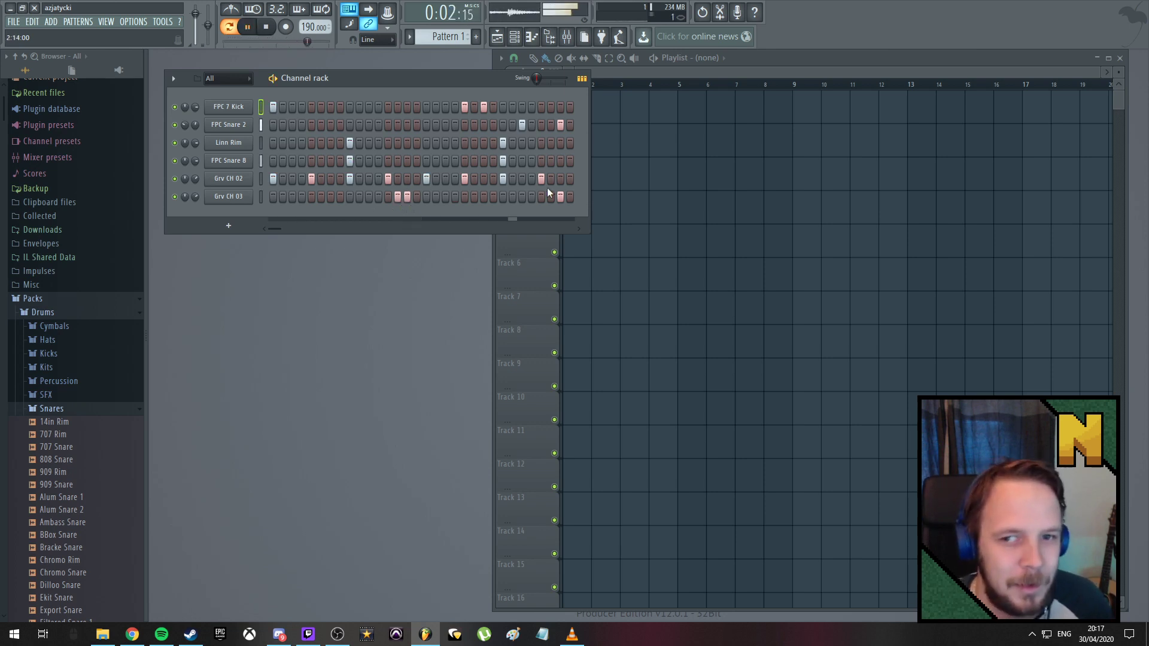
left_click(522, 124)
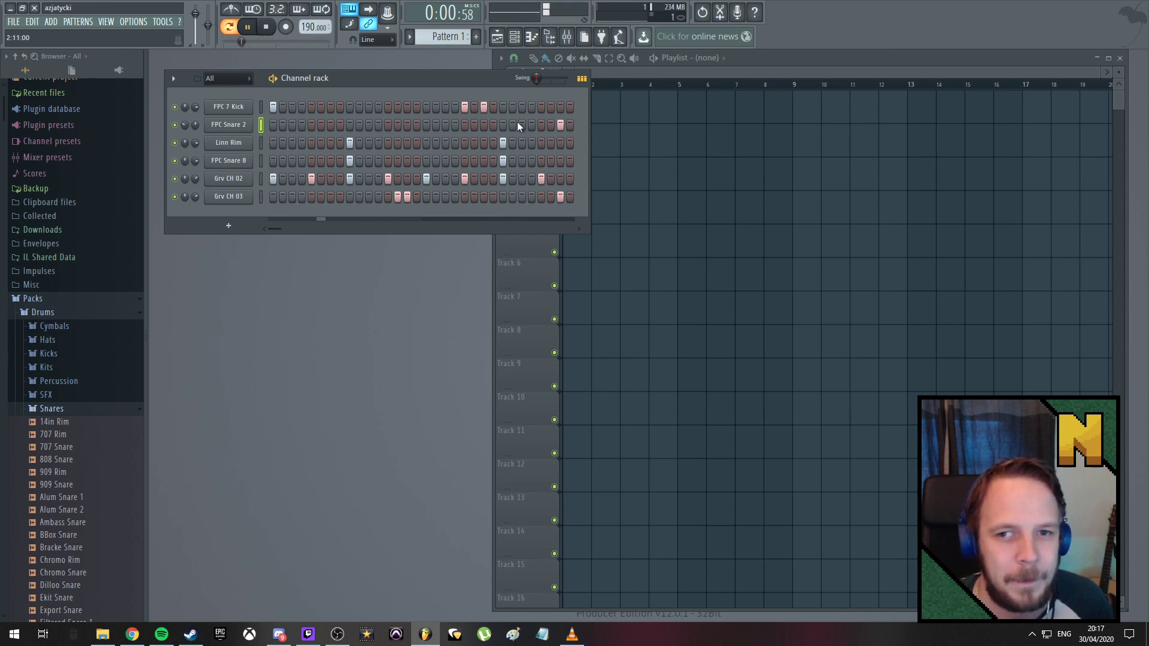
left_click(522, 124)
left_click(522, 125)
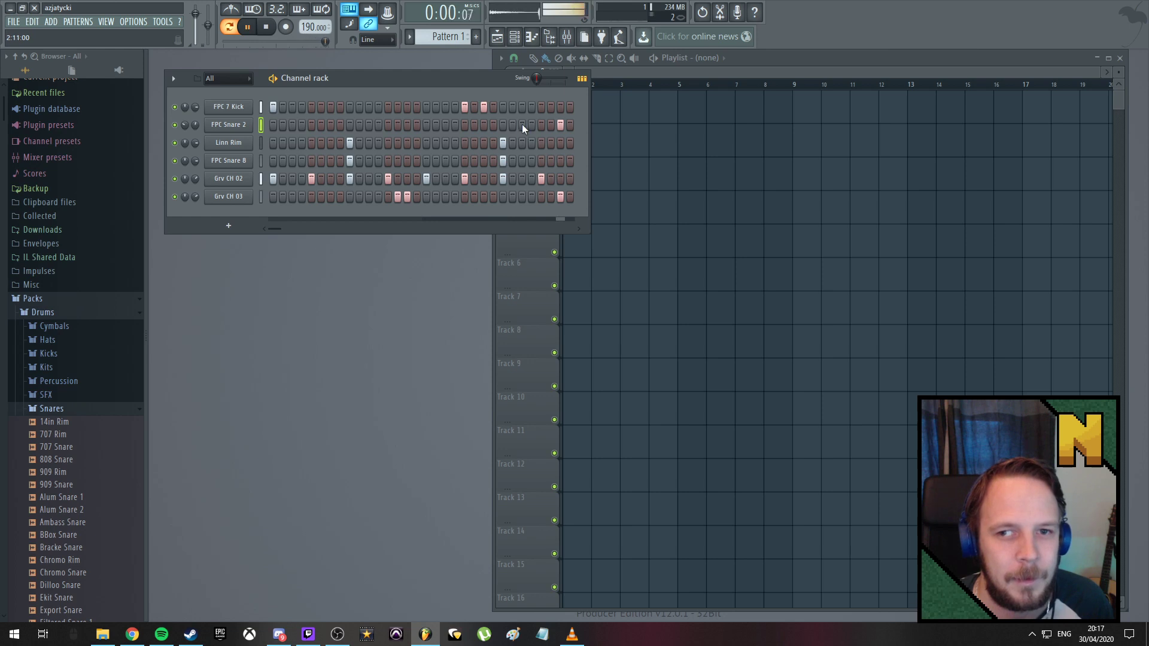
left_click(541, 125)
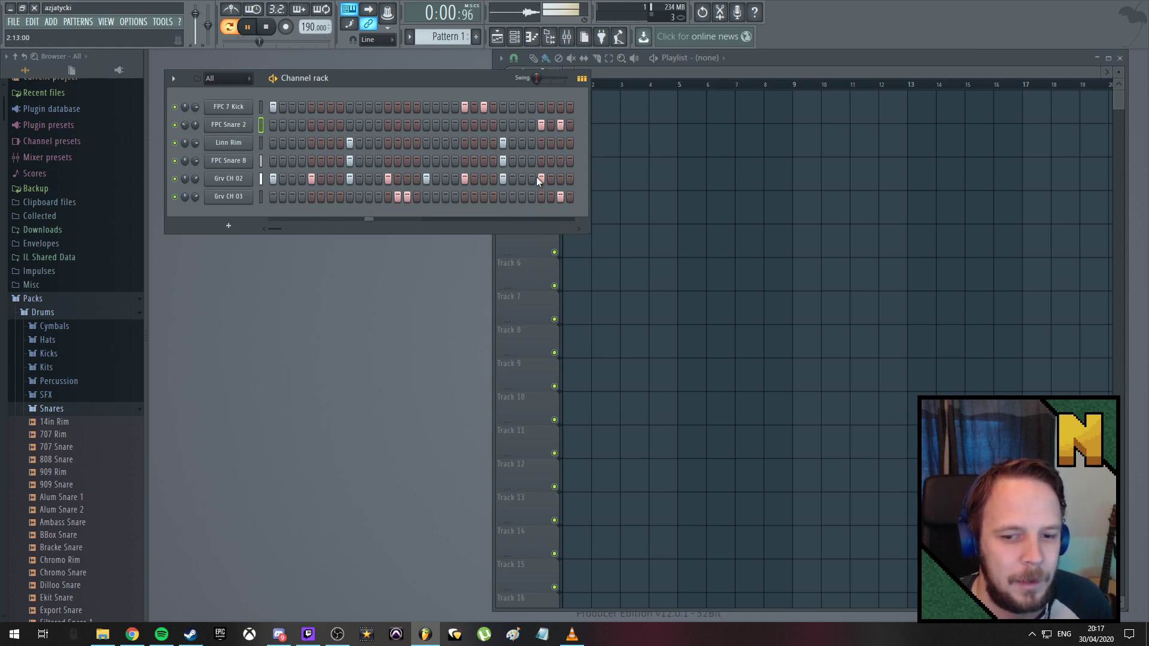
left_click_drag(195, 125, 195, 138)
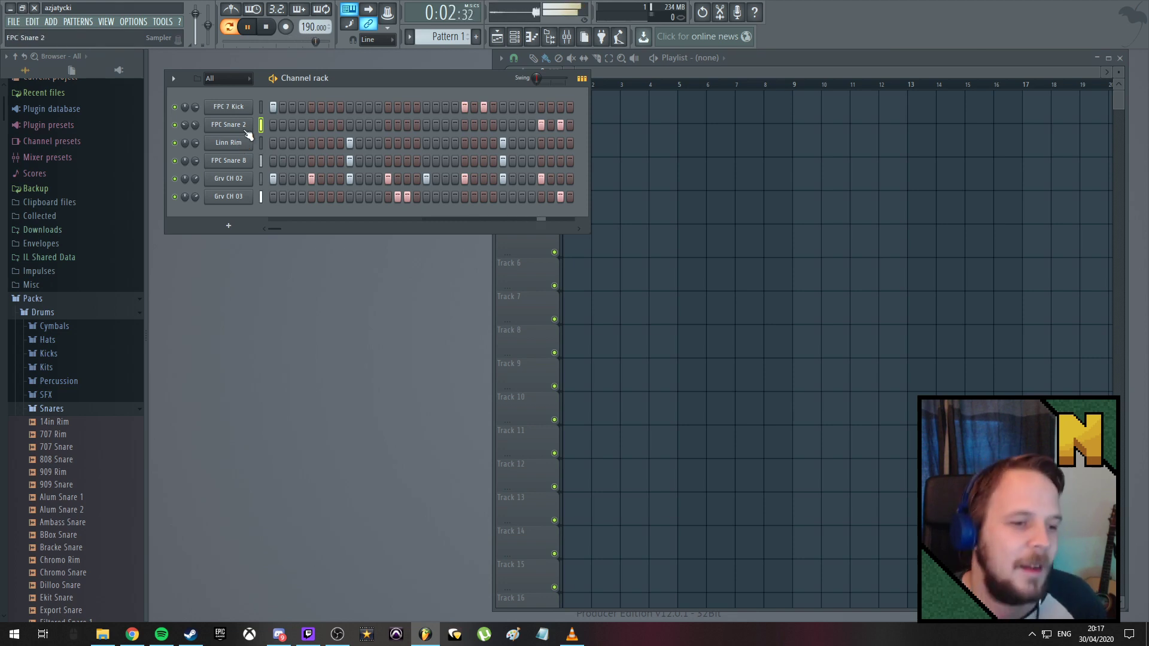
key("space")
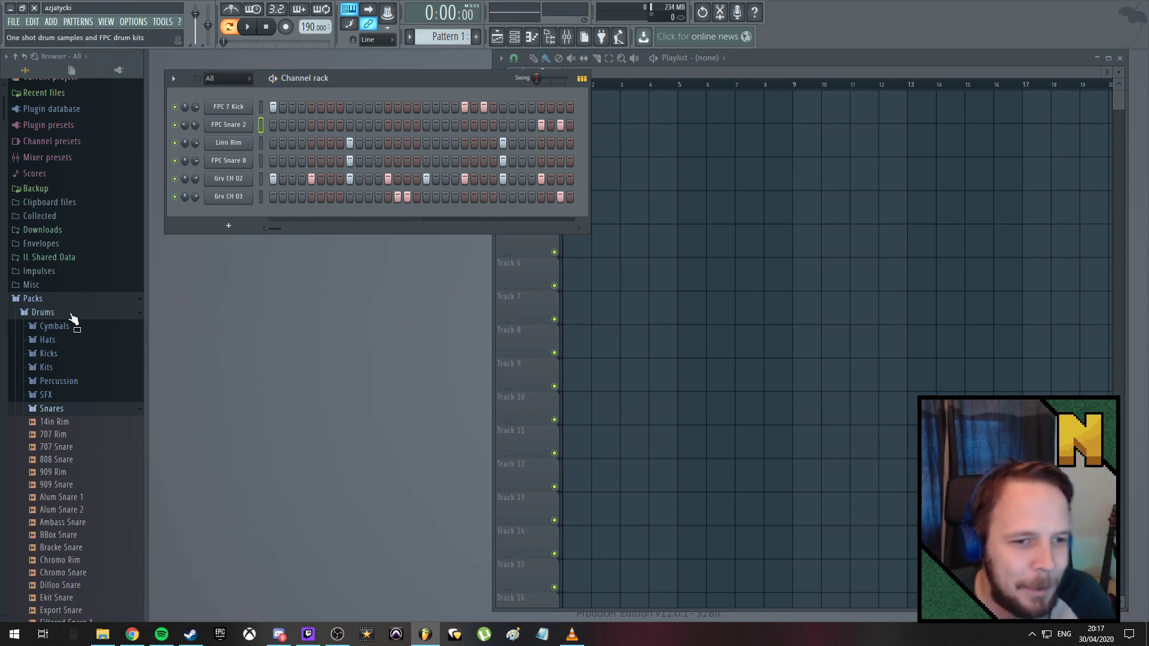
Collapse the Drums folder in the packs and switch to Google Chrome
left_click(33, 312)
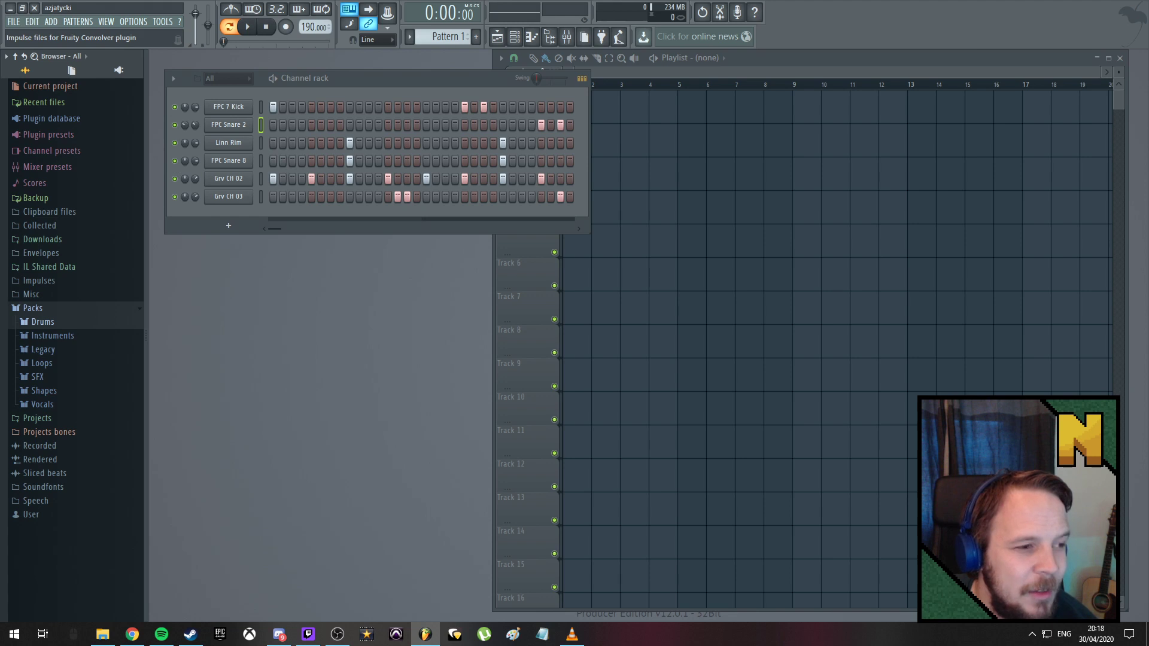
left_click(133, 636)
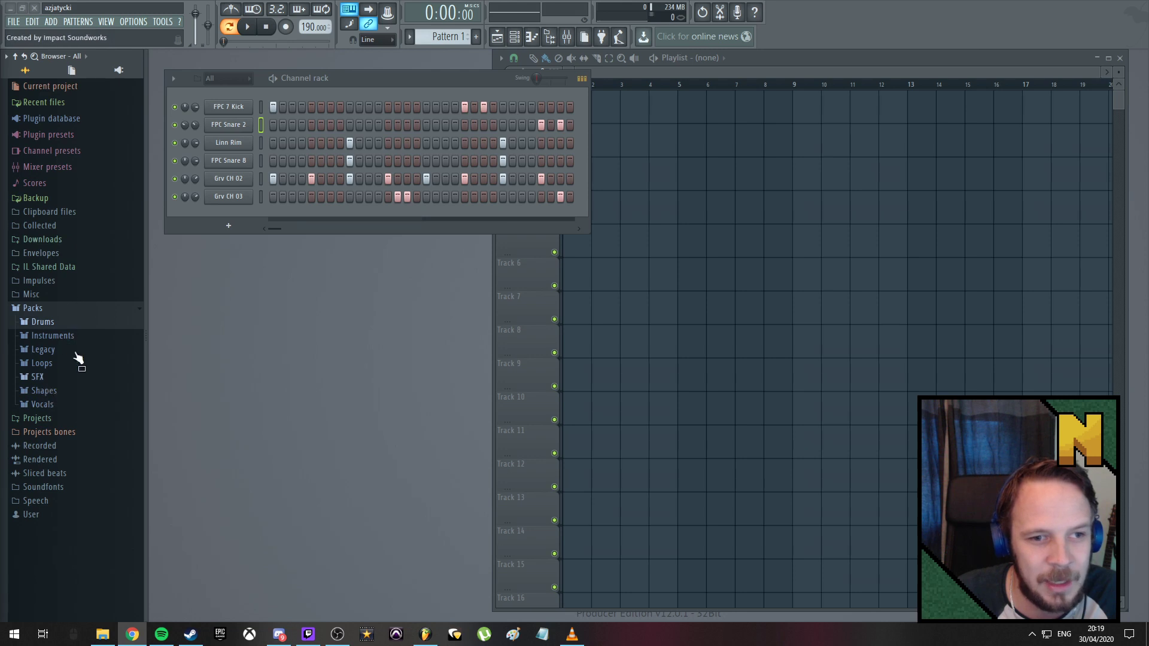
Add a 3x Osc synth channel to the channel rack and move its window just below the rack
left_click(229, 226)
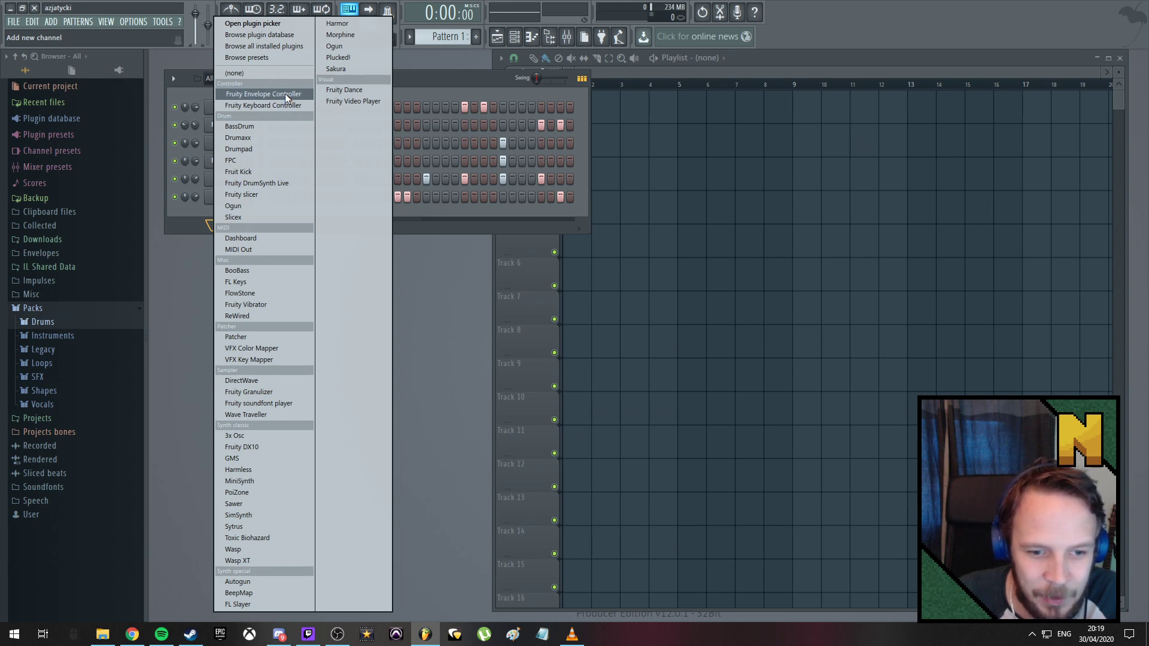
left_click(246, 437)
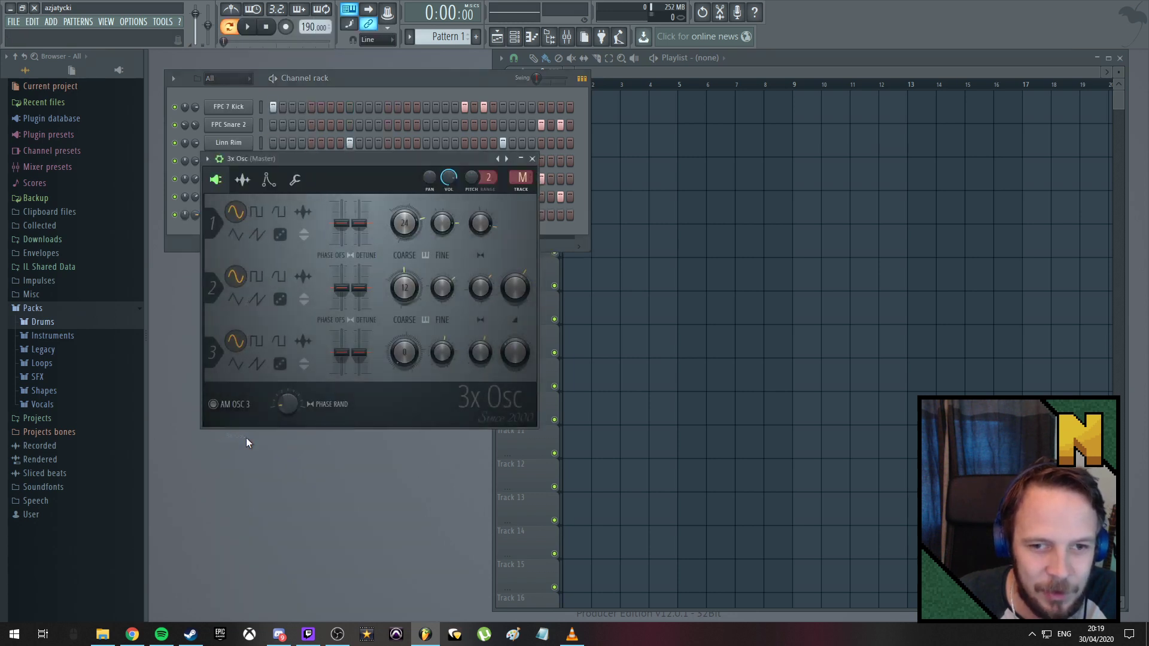
left_click_drag(342, 160, 362, 262)
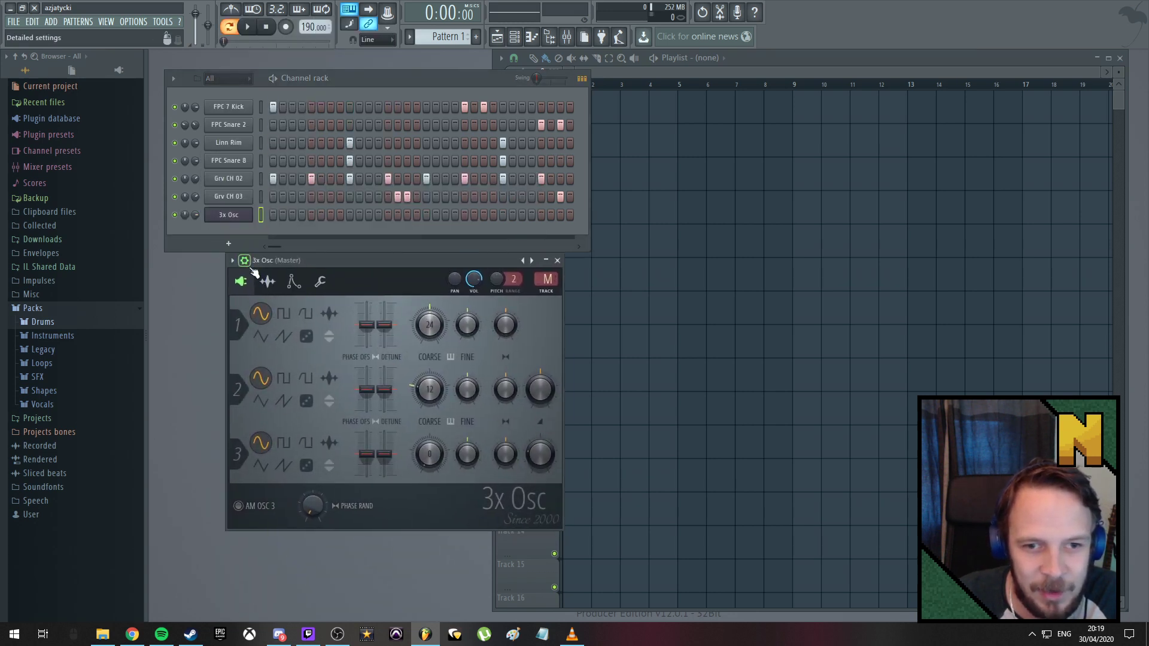
left_click(233, 261)
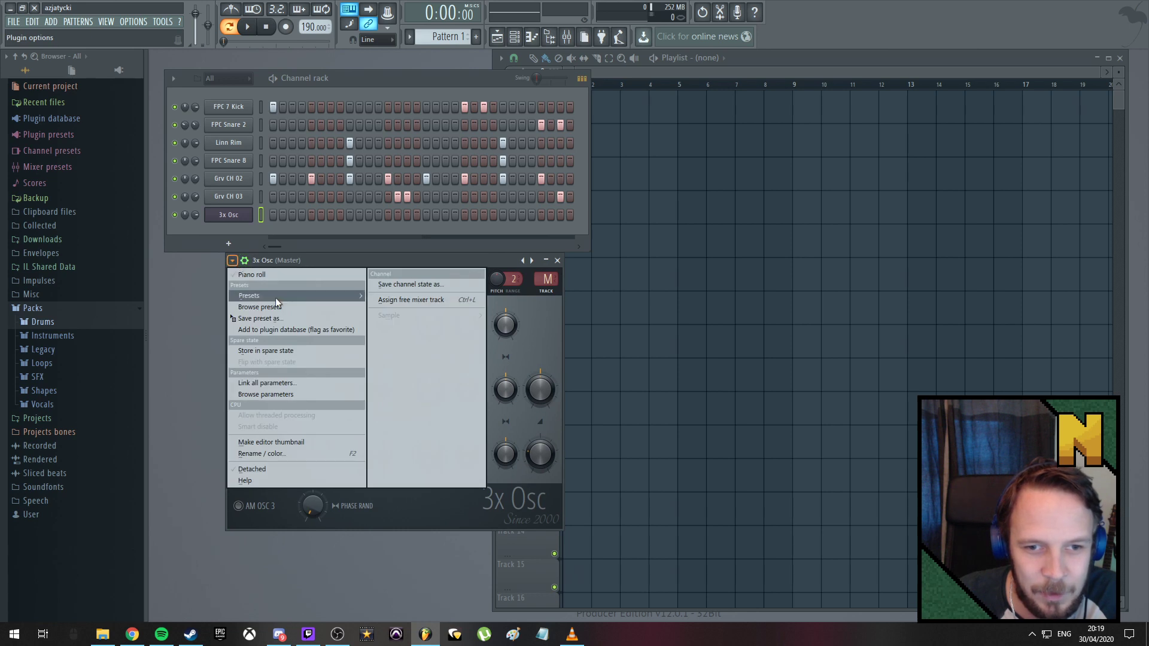
mouse_move(279, 297)
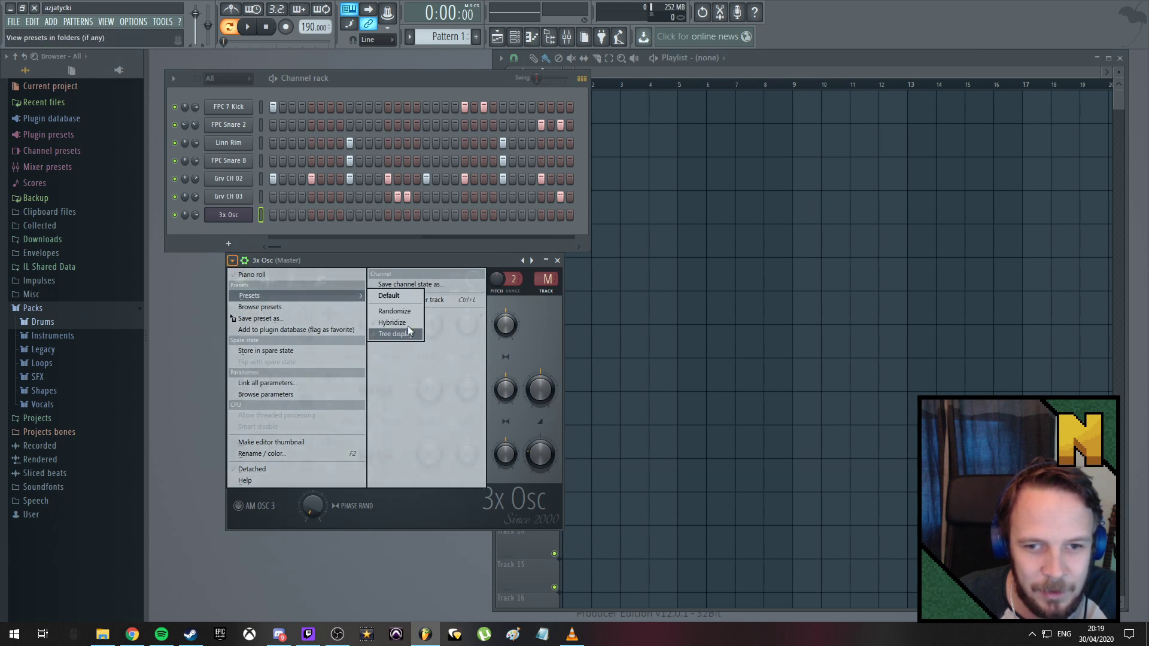
left_click(391, 585)
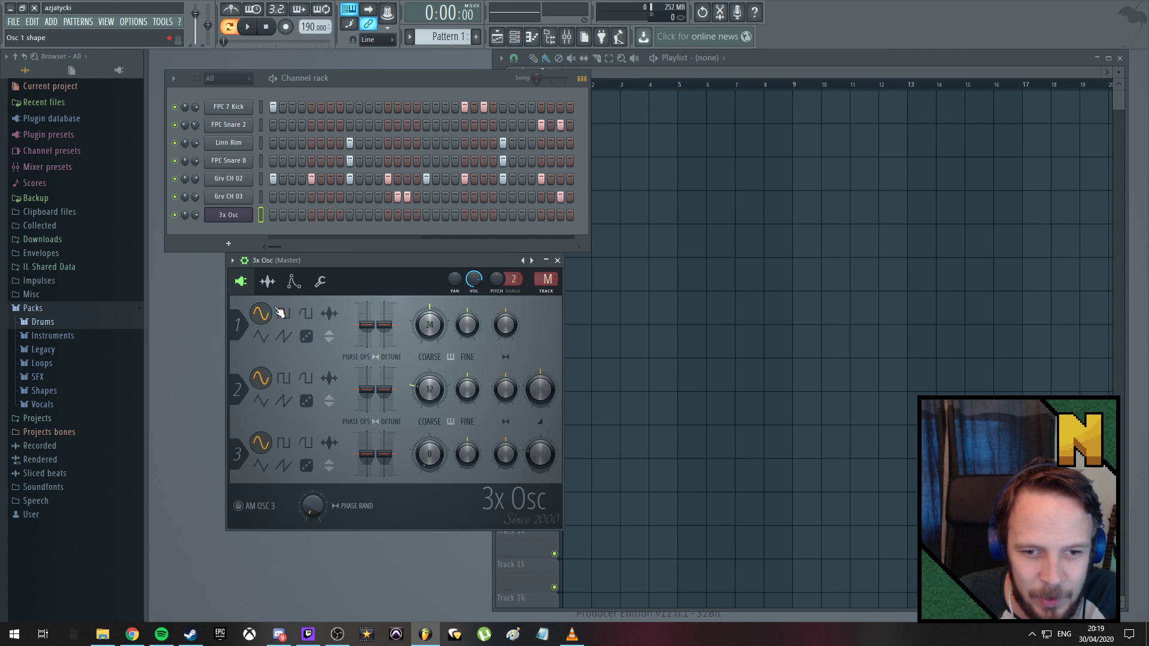
Set oscillator 1 of the 3x Osc to a square wave
left_click(284, 314)
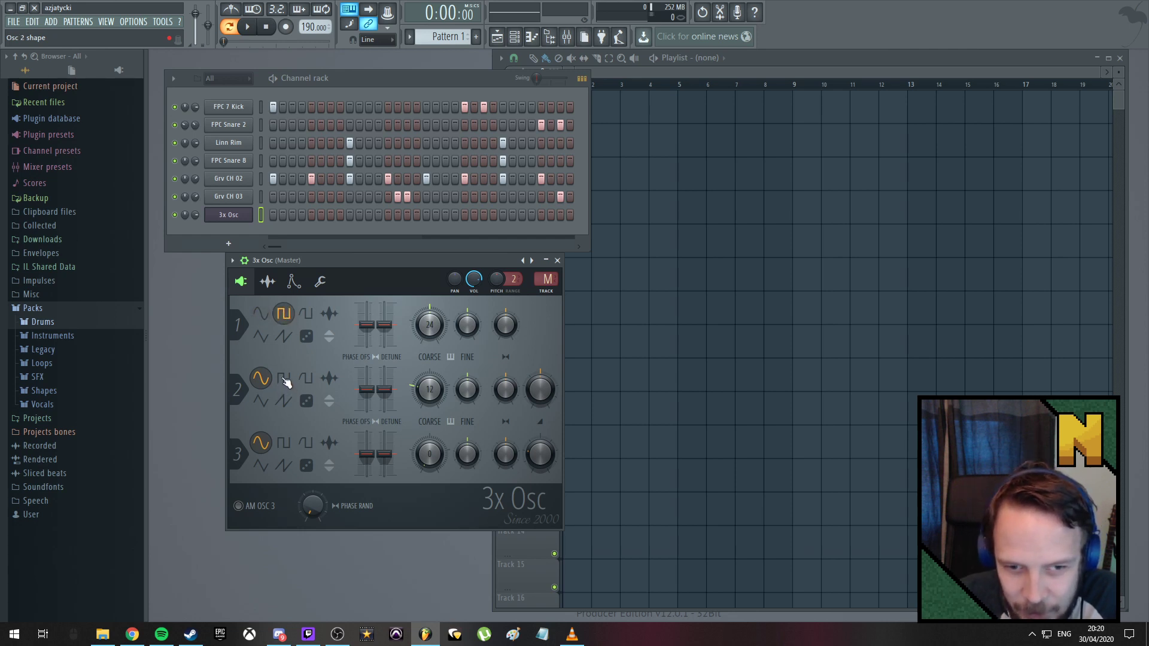
Look through the 3x Osc's sample, envelope and miscellaneous settings and try its AM OSC 3 option
left_click(267, 283)
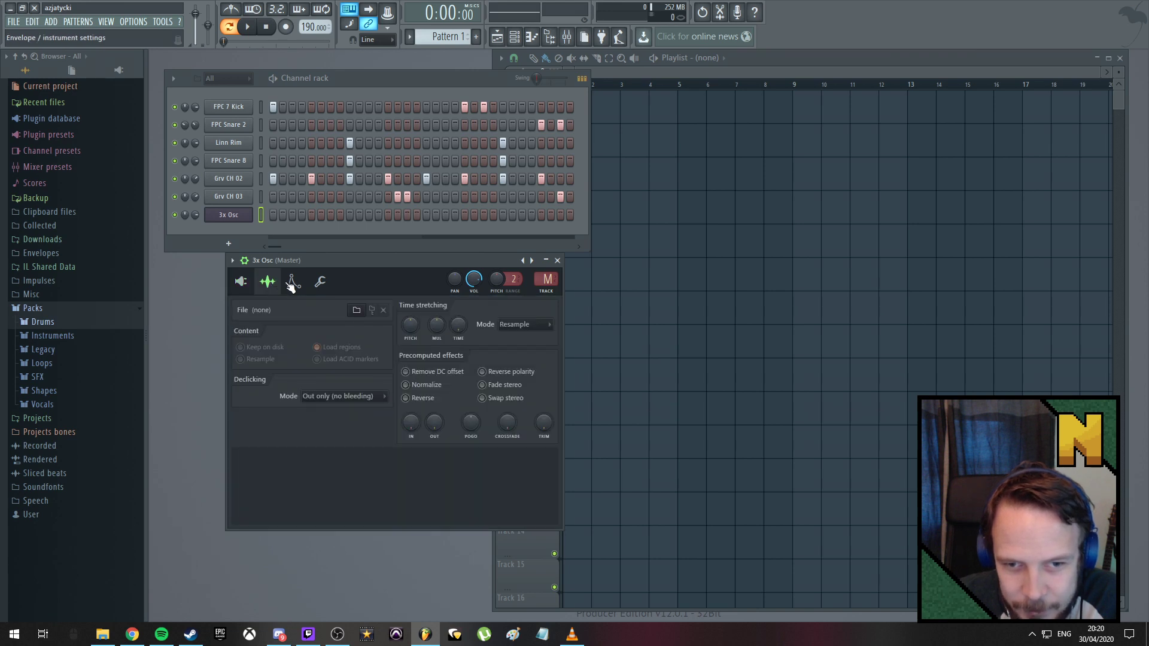
left_click(293, 284)
left_click(319, 283)
left_click(299, 285)
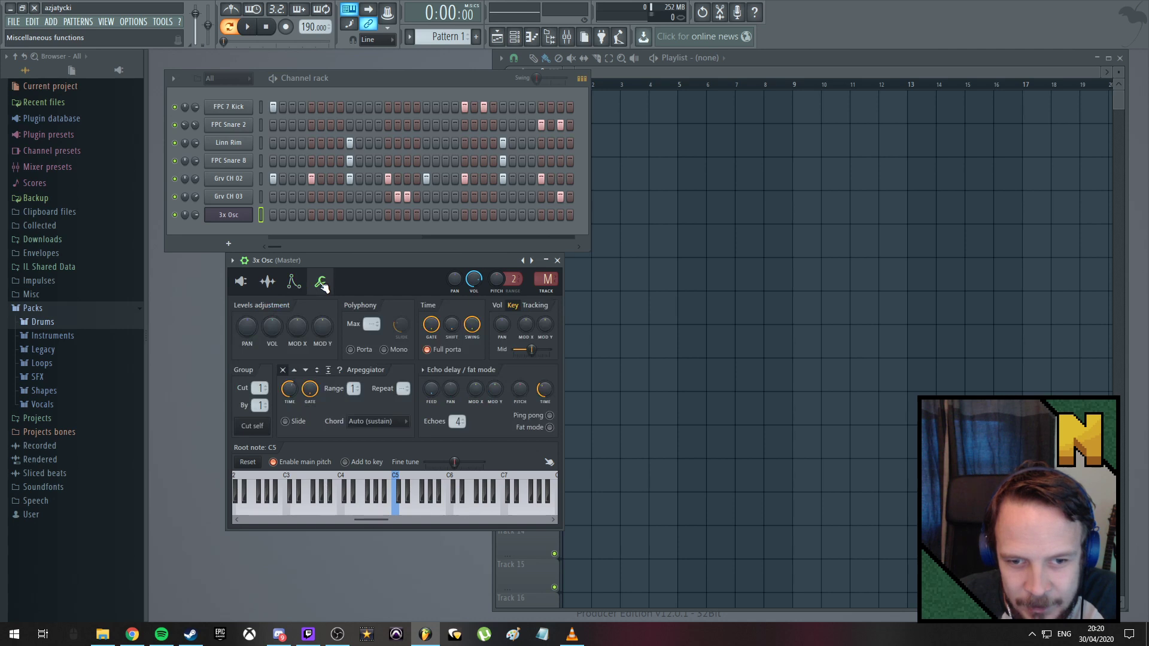
left_click(269, 283)
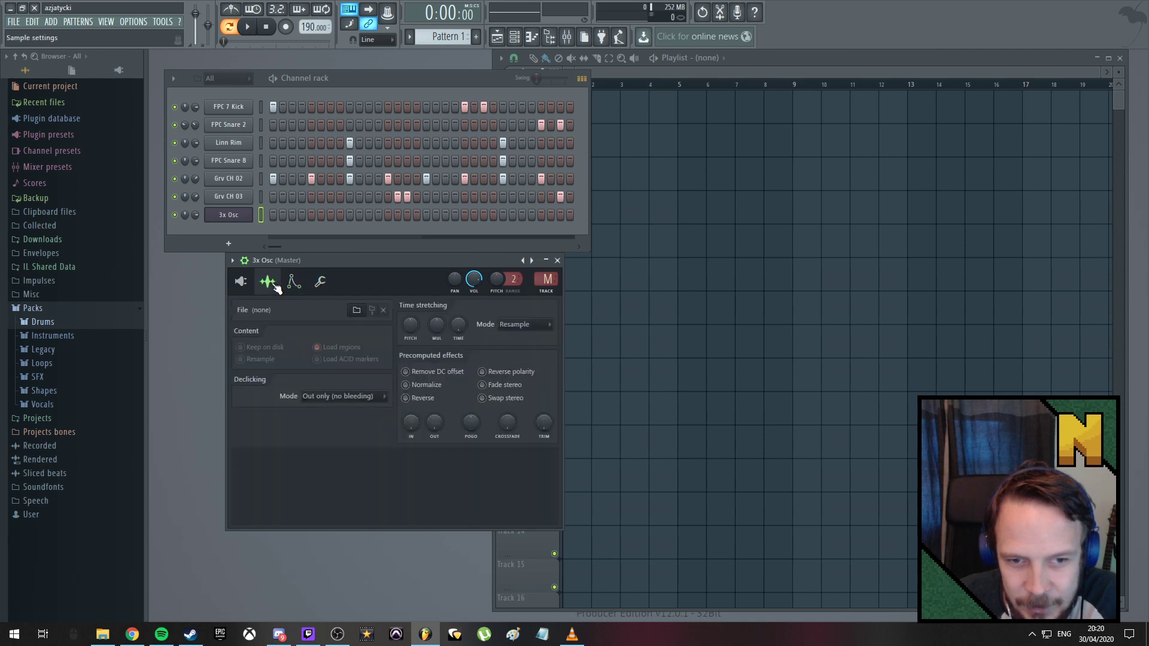
left_click(242, 283)
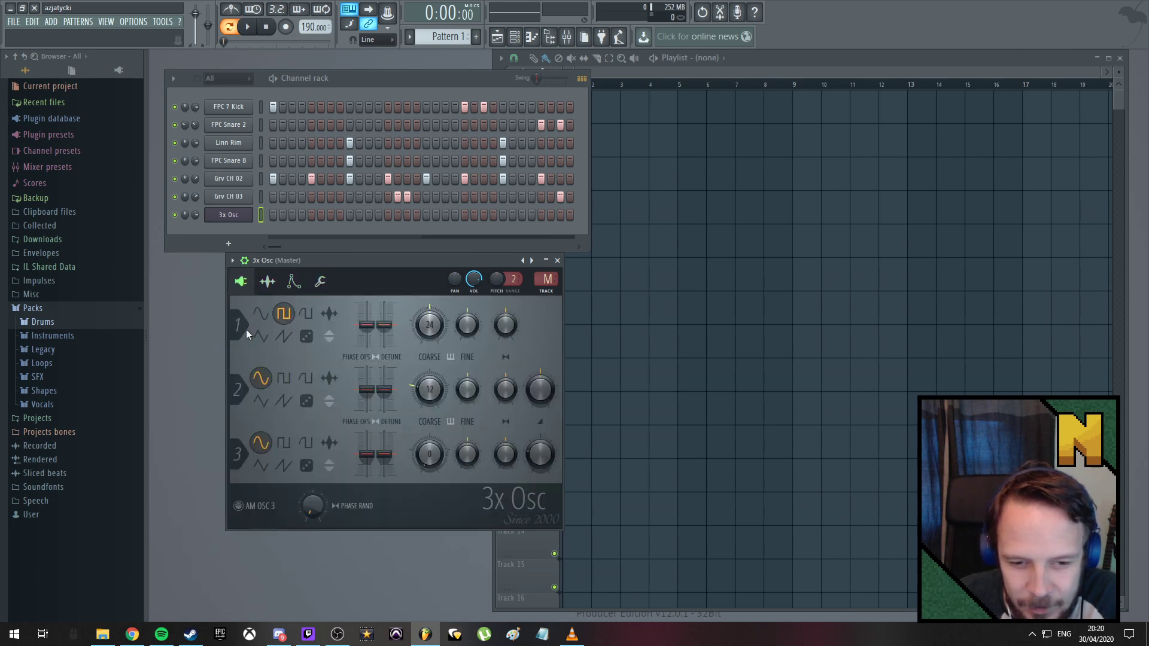
left_click(239, 506)
left_click(238, 506)
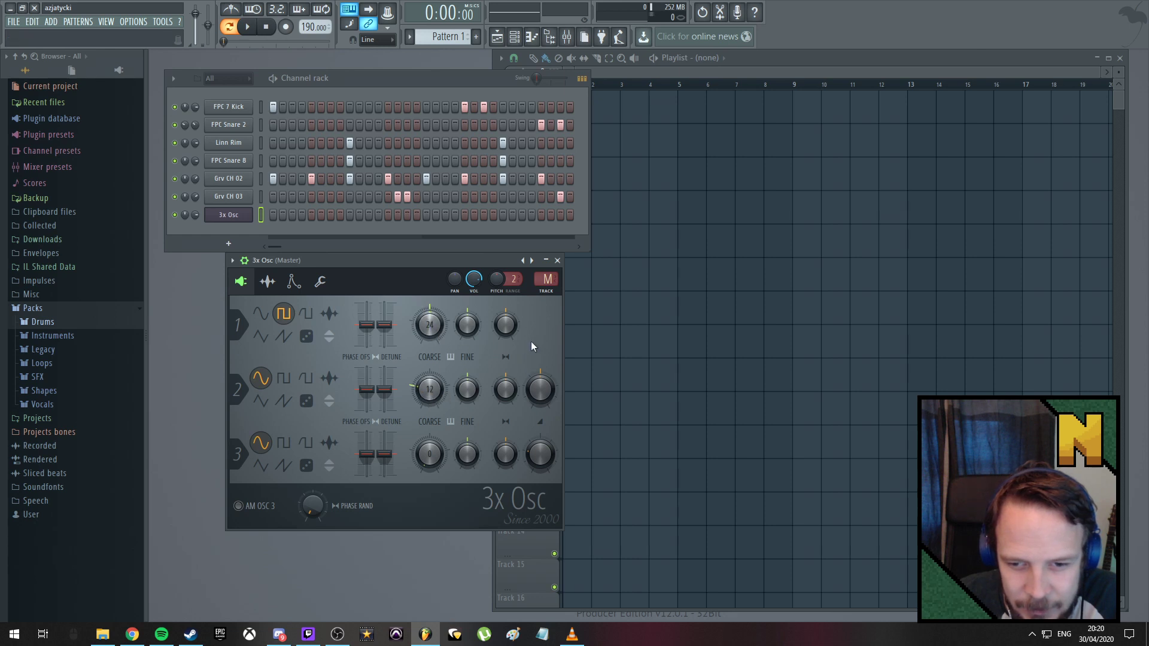
Rename Pattern 1 as "Drum beat"
left_click(442, 36)
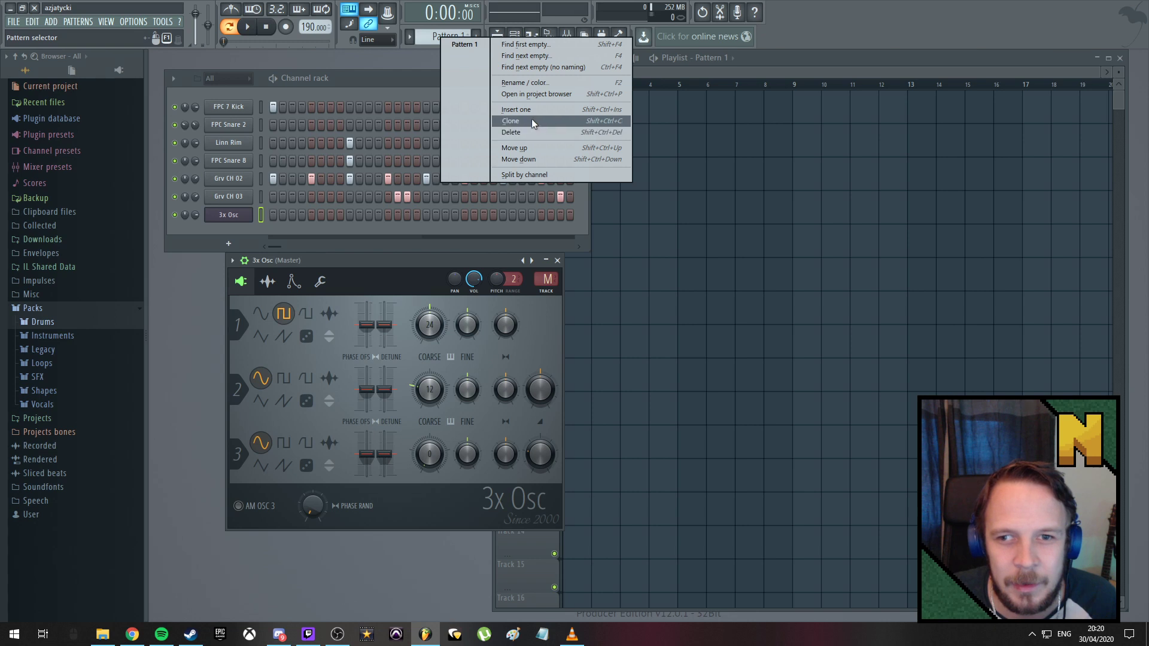
left_click(529, 84)
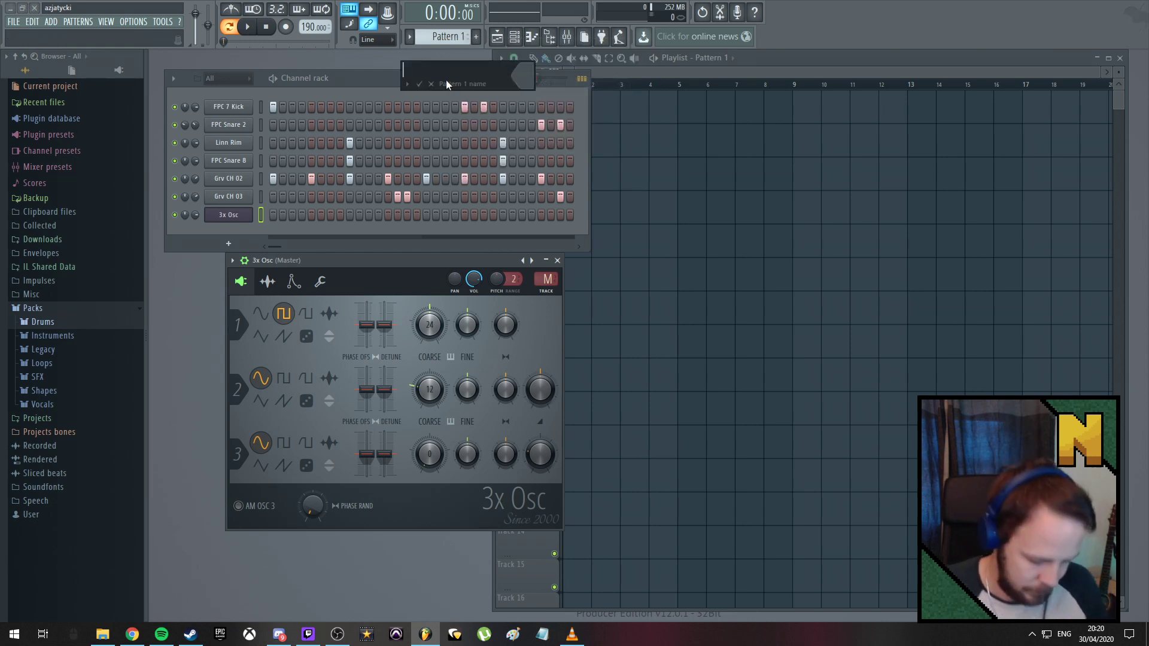
type("Drum")
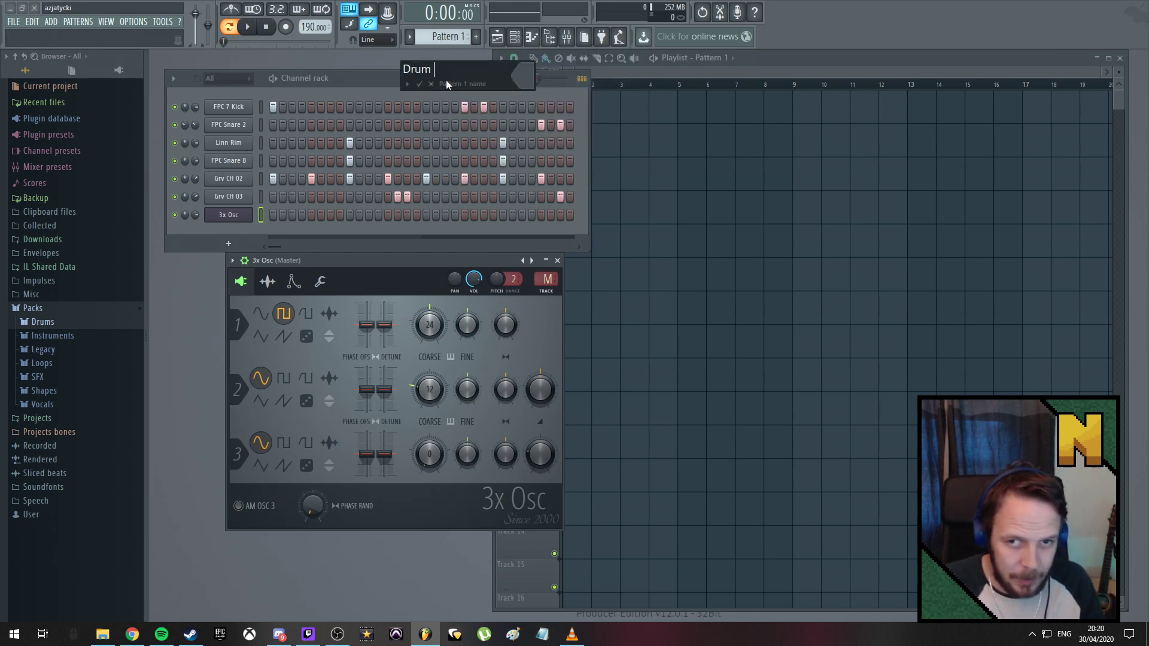
type(" be")
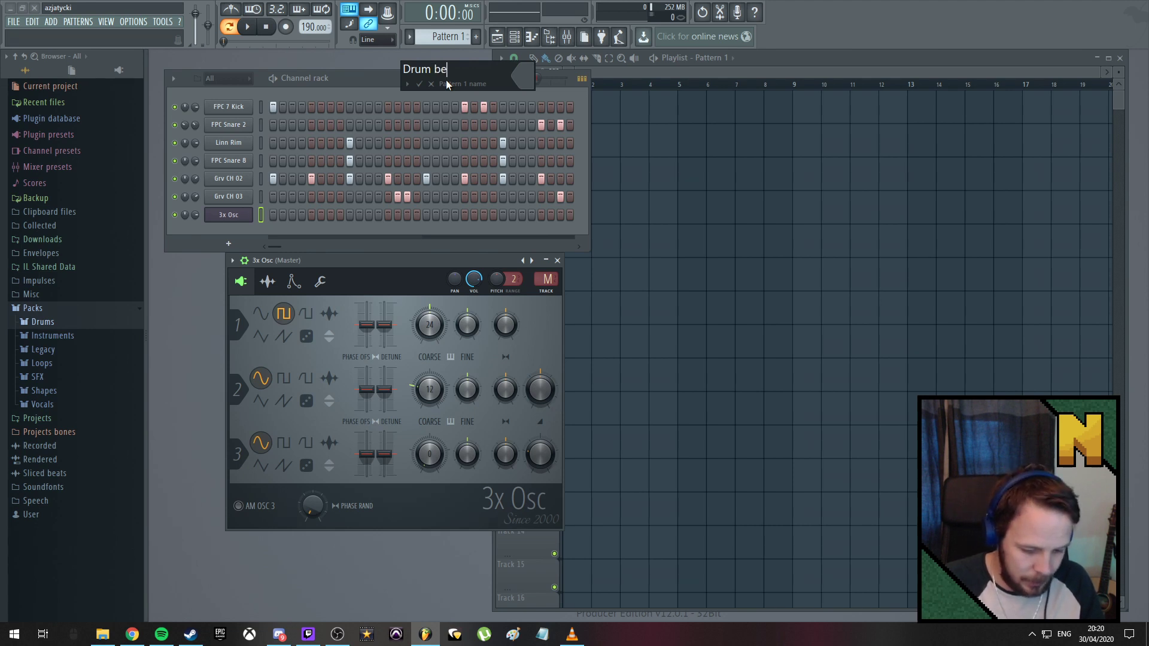
type("at")
key("Return")
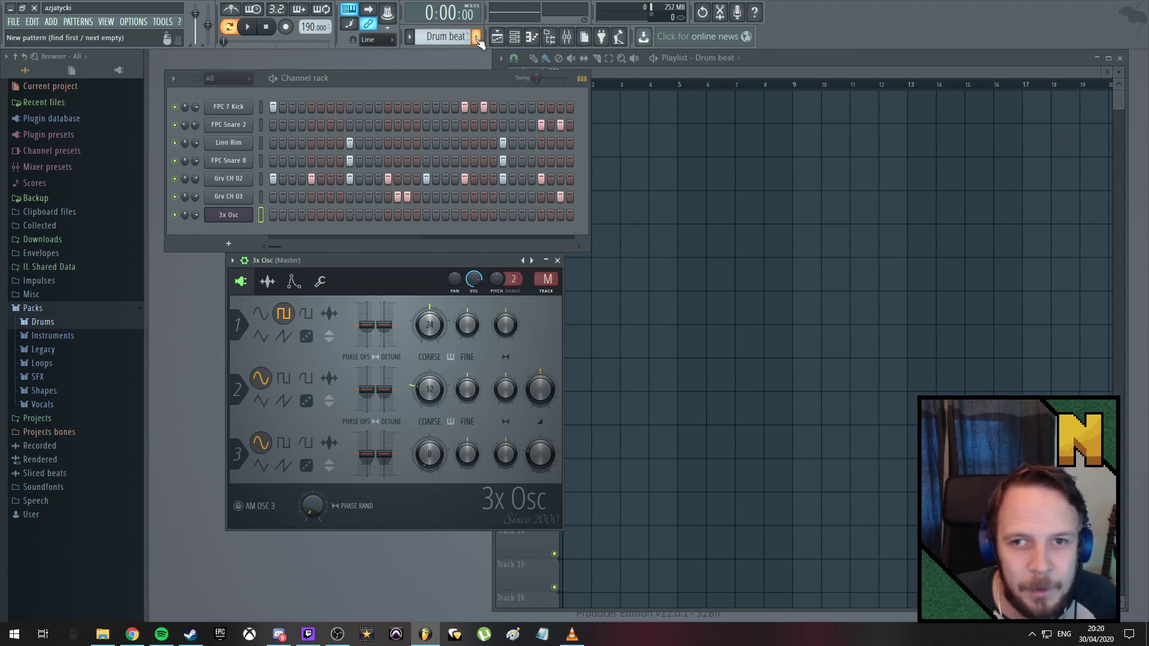
Create a new empty pattern named "Bassline"
left_click(476, 37)
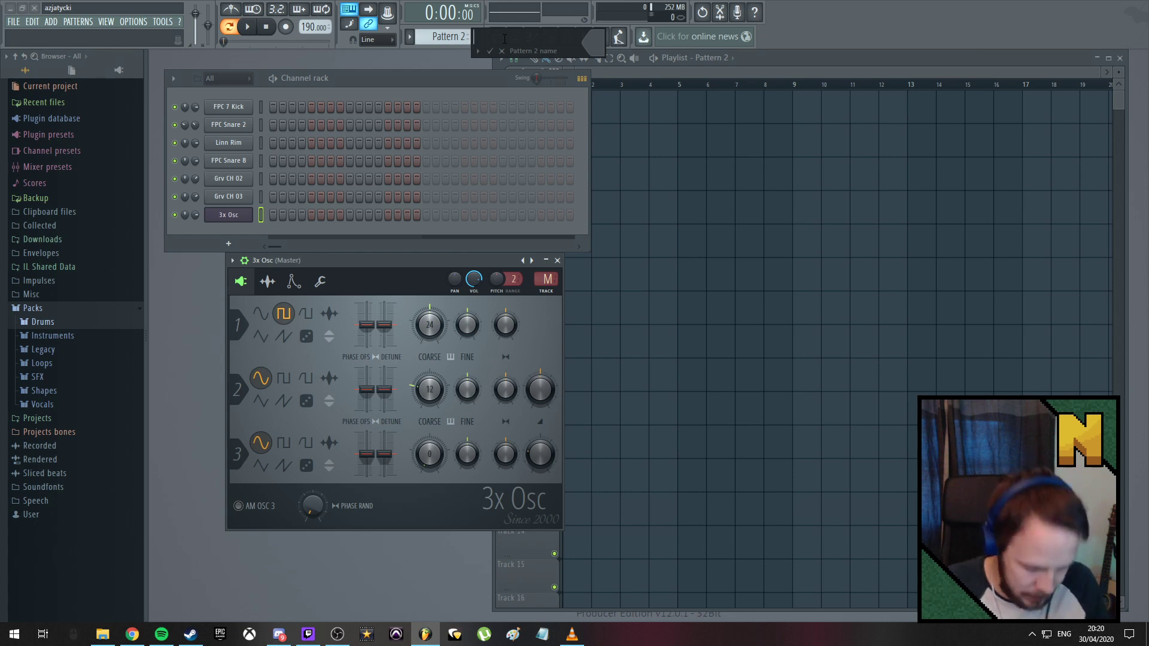
type("Bassline")
key("Return")
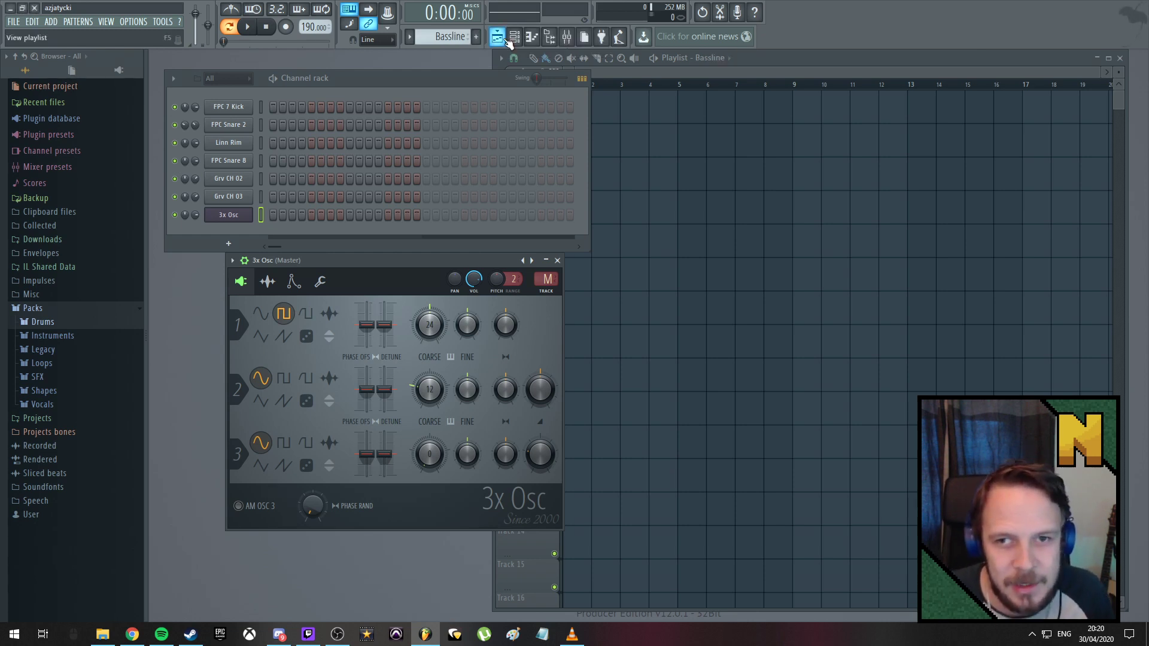
Place four Drum beat clips back to back on Track 1 of the playlist, filling bars 1 to 8
left_click(683, 73)
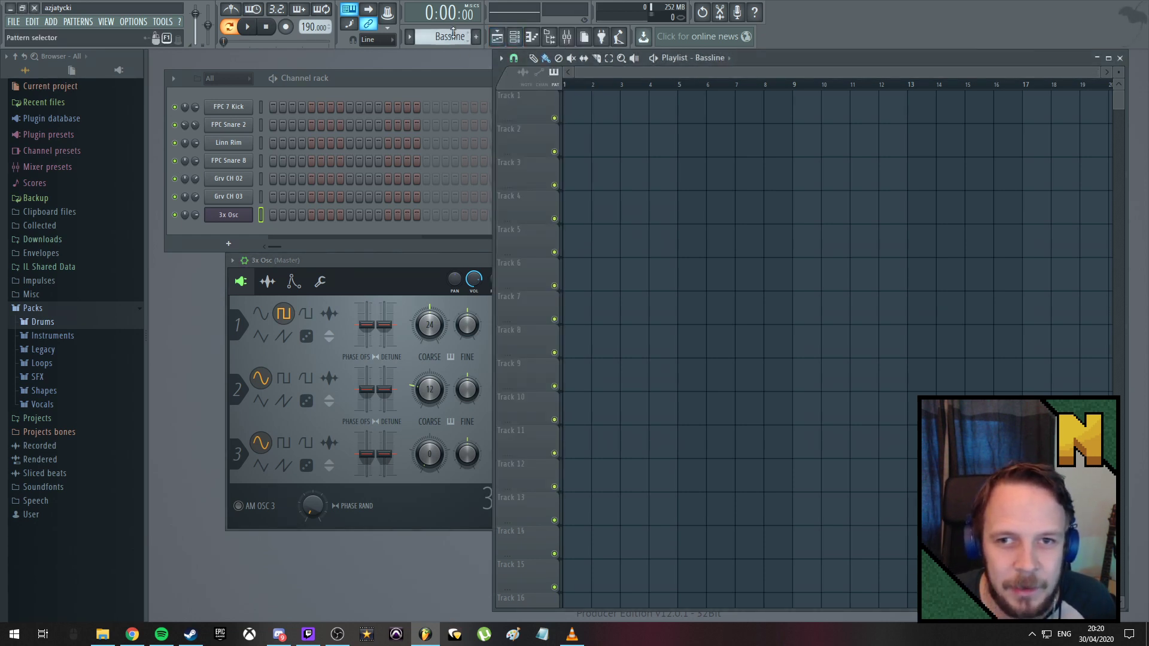
scroll(453, 33, "up", 1)
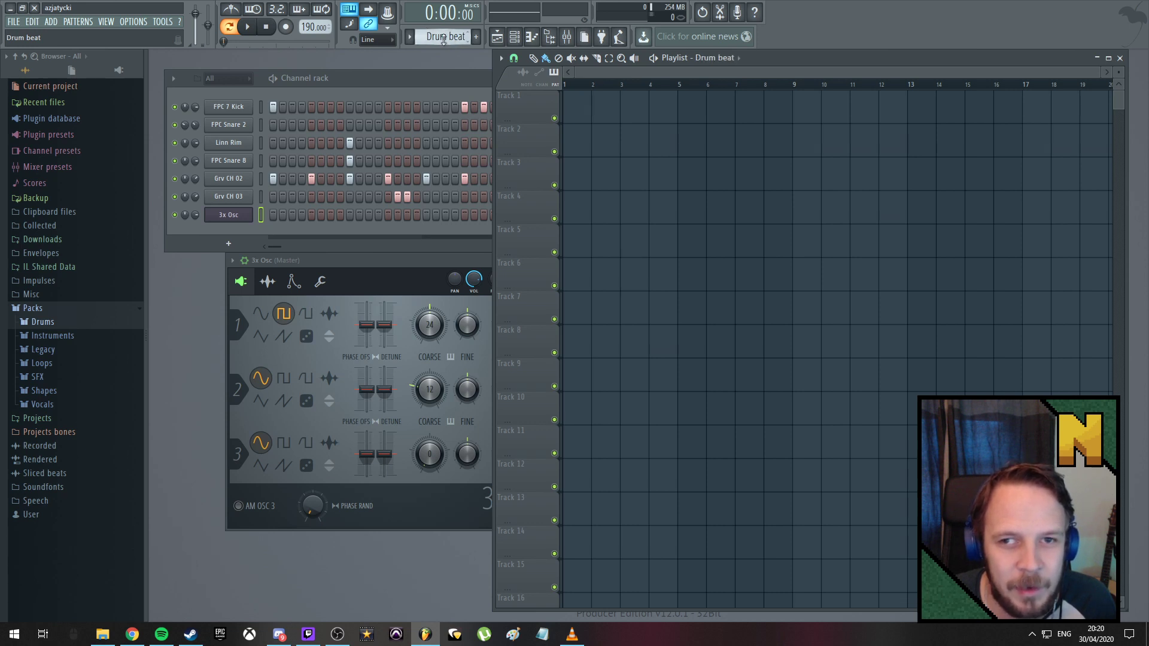
left_click(580, 110)
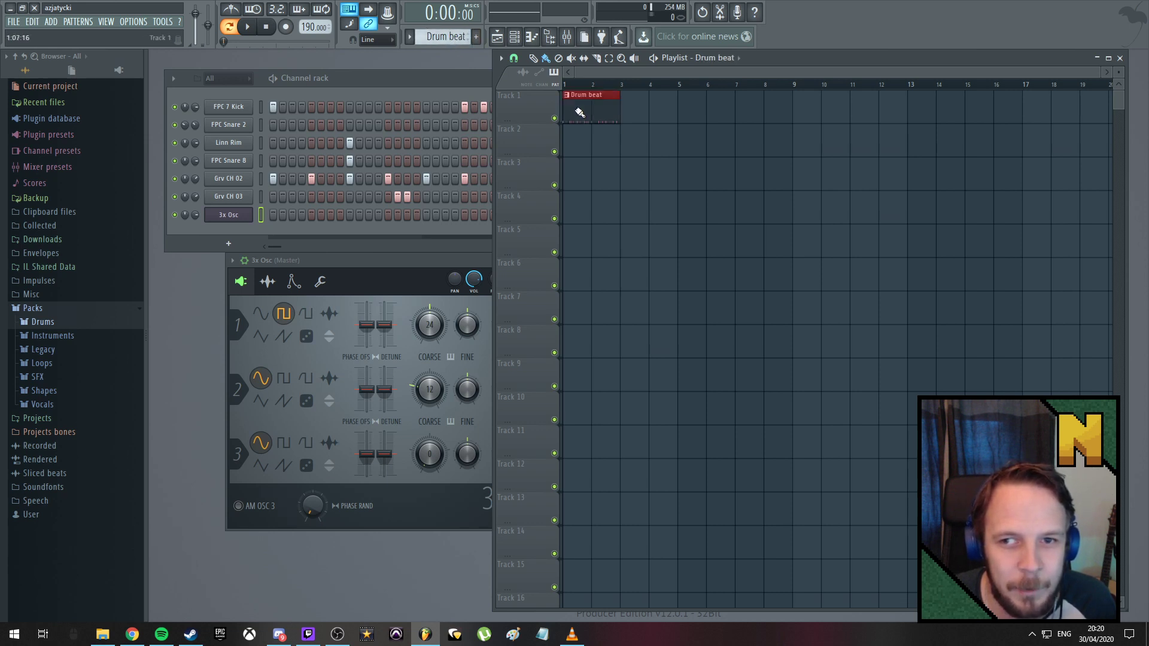
left_click(633, 112)
left_click(698, 112)
left_click(758, 114)
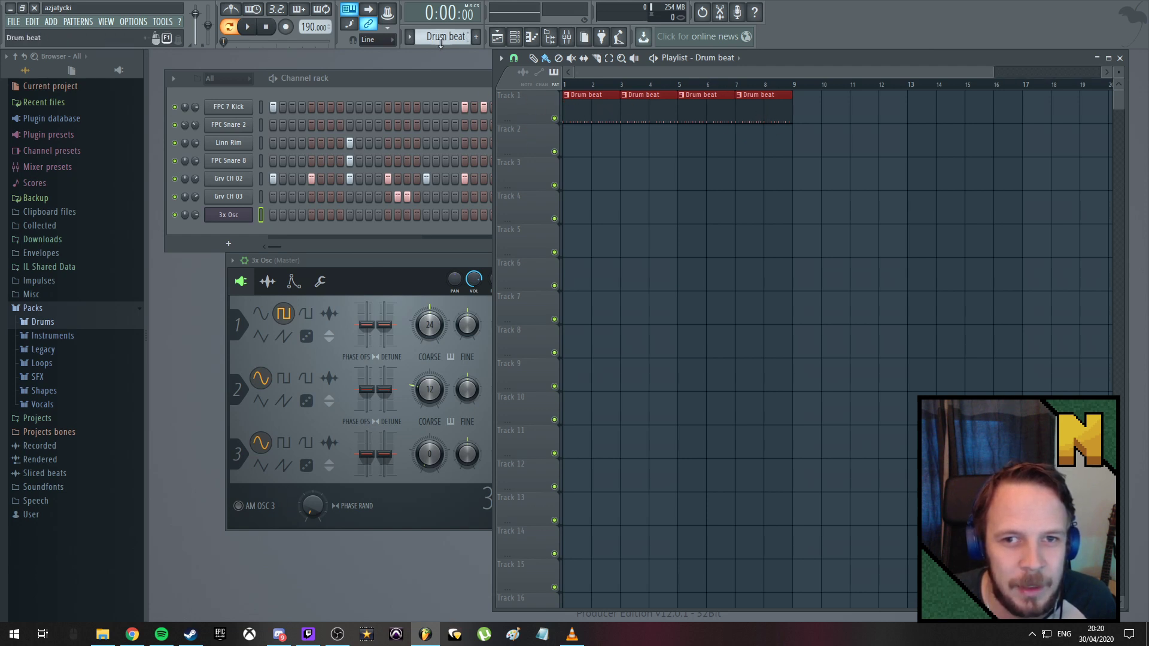
Place a single Bassline clip at bar 1 of playlist Track 2, removing the trial clips at bars 3 and 5
scroll(446, 37, "down", 1)
mouse_move(576, 138)
left_mouse_down()
mouse_move(749, 152)
mouse_move(696, 132)
mouse_move(608, 142)
left_mouse_up()
left_click(637, 144)
right_click(634, 142)
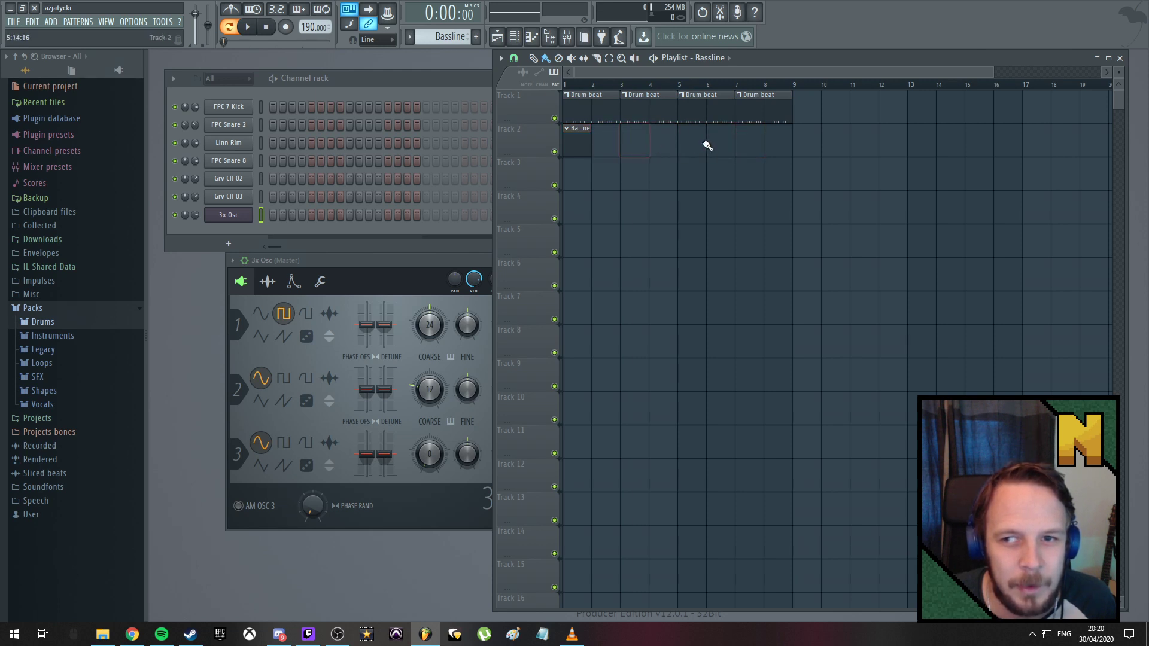
left_click(716, 143)
right_click(713, 145)
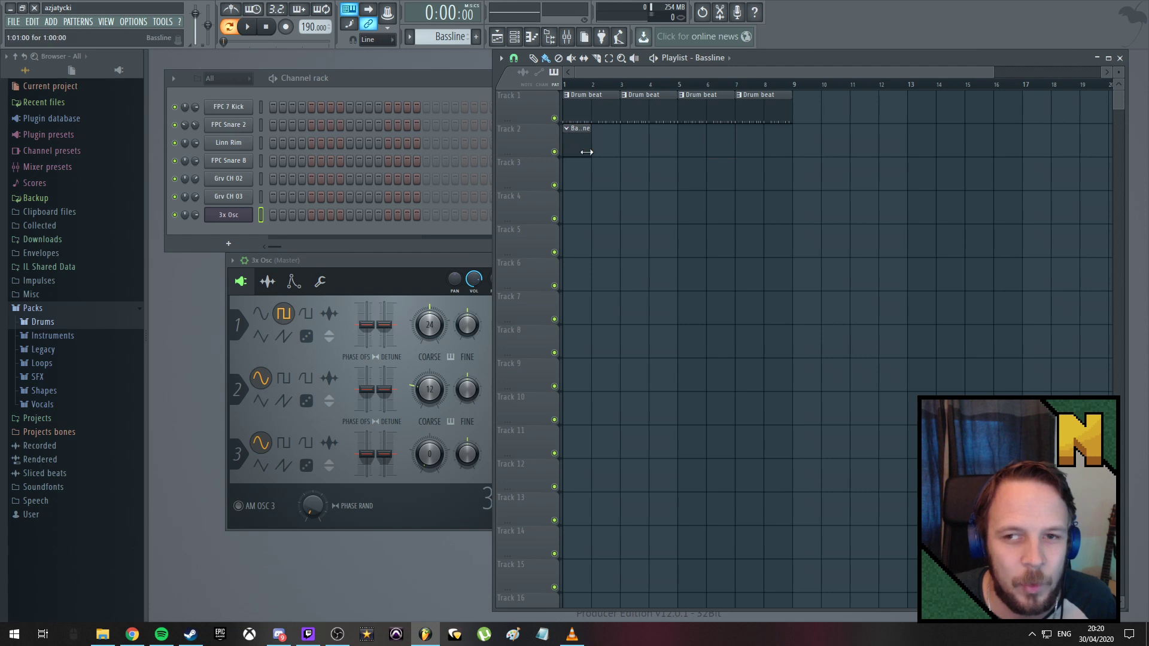
Switch playback to song mode and play the start of the playlist arrangement, then stop it
left_click(233, 27)
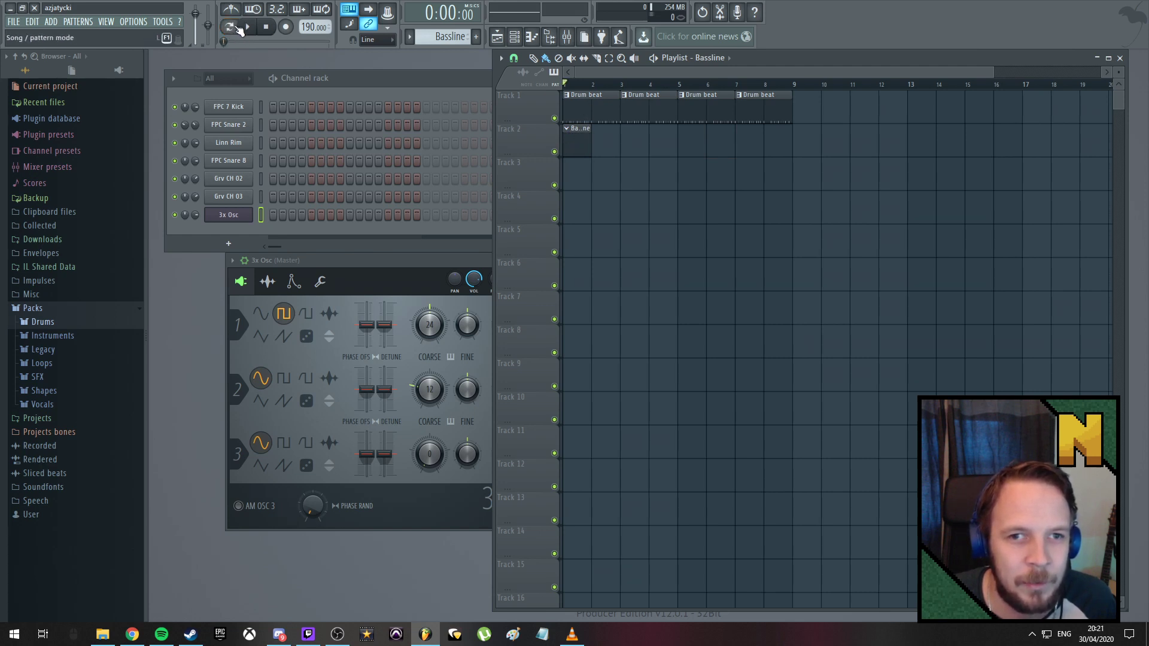
left_click(232, 27)
left_click(233, 29)
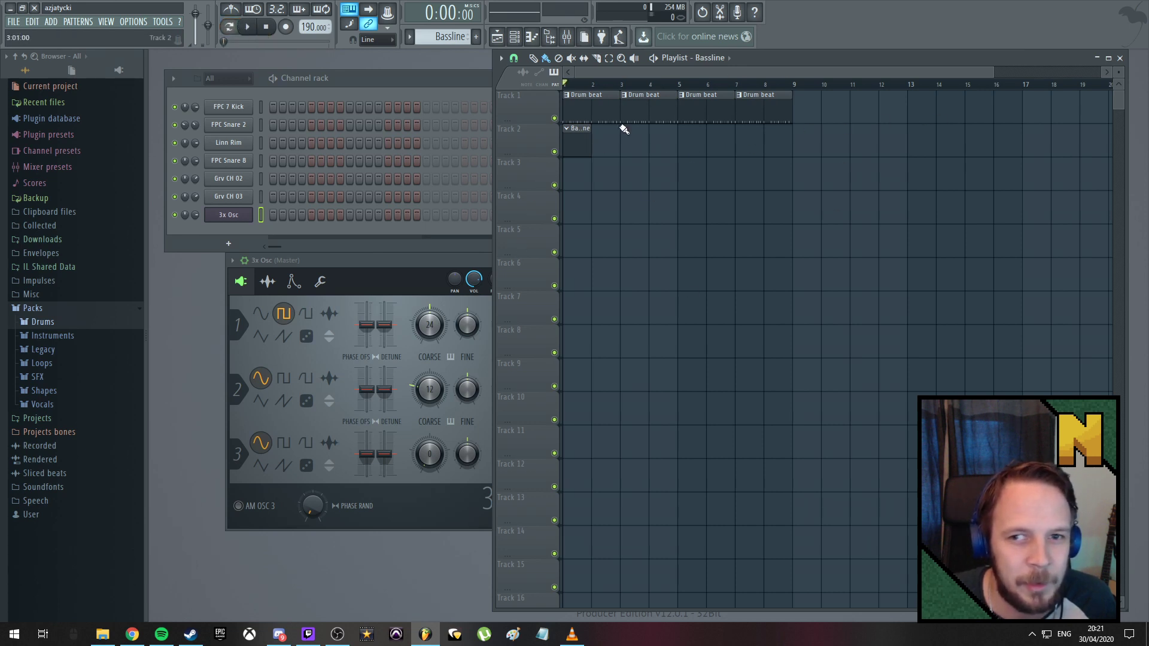
key("space")
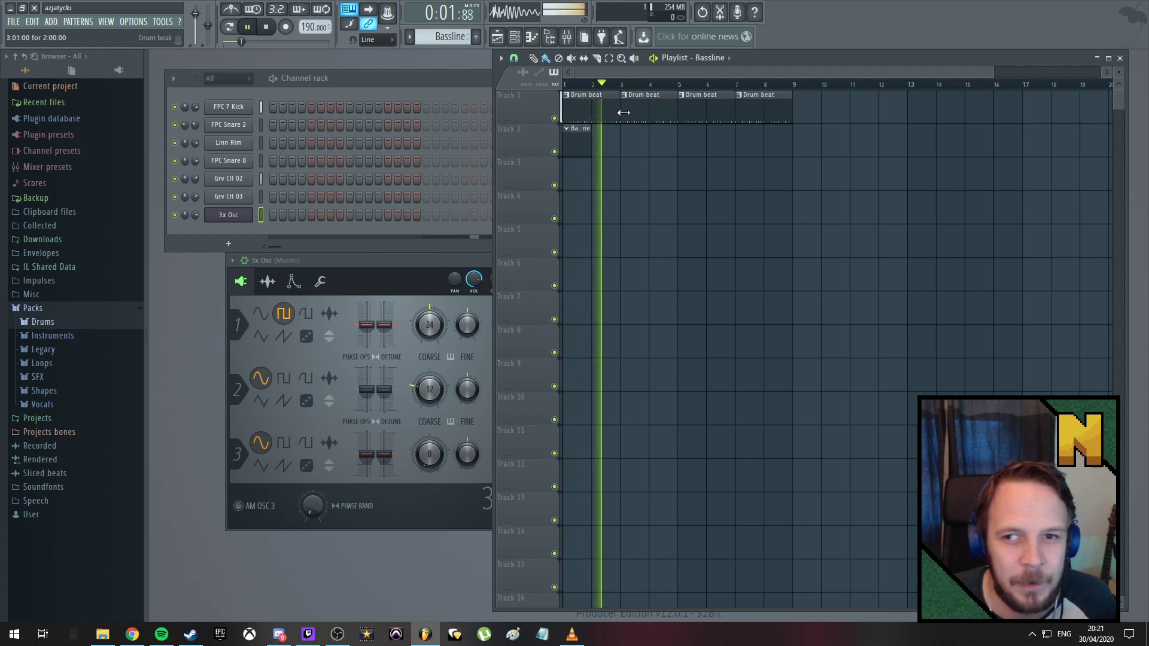
key("space")
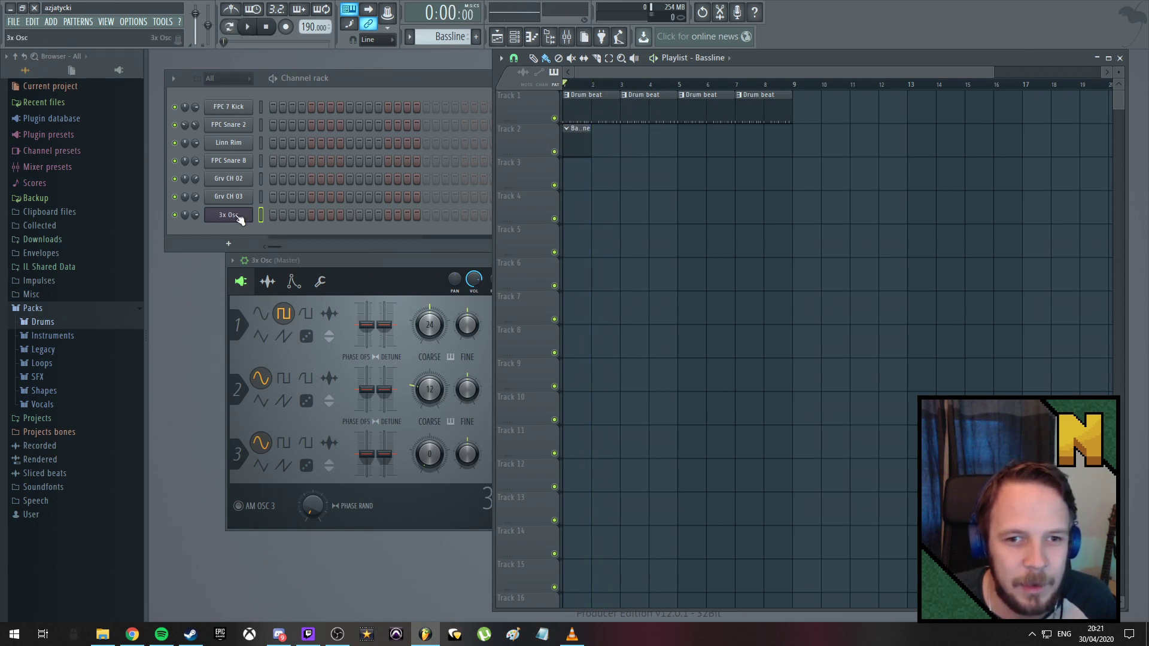
Open the 3x Osc channel's piano roll in the Bassline pattern and add a C5 note at the start of bar 1
right_click(234, 215)
left_click(285, 214)
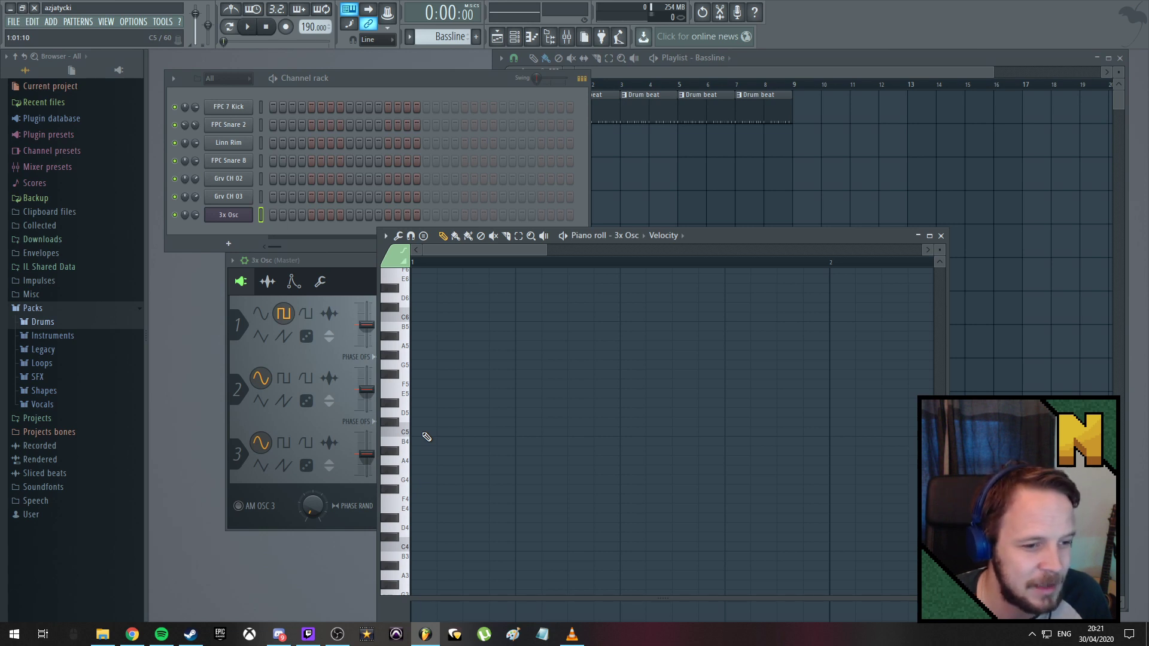
left_click_drag(443, 432, 417, 432)
Set oscillators 2 and 3 of the 3x Osc to square waves and play the bass note with the drums
left_click(284, 378)
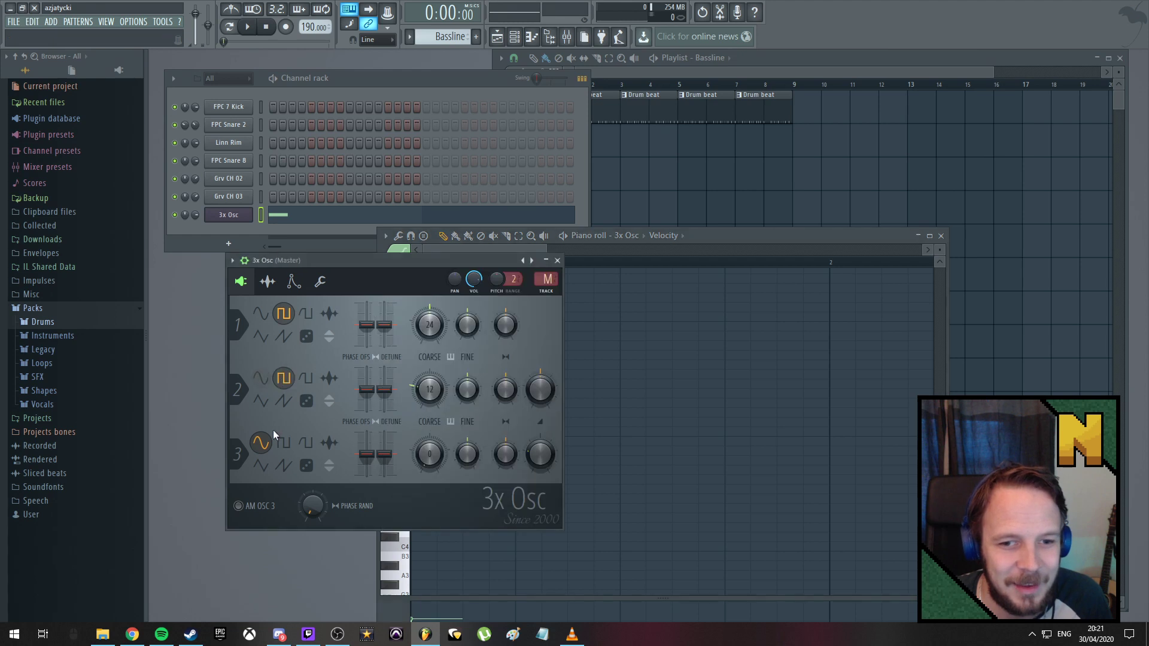
left_click(284, 443)
left_click(699, 238)
key("space")
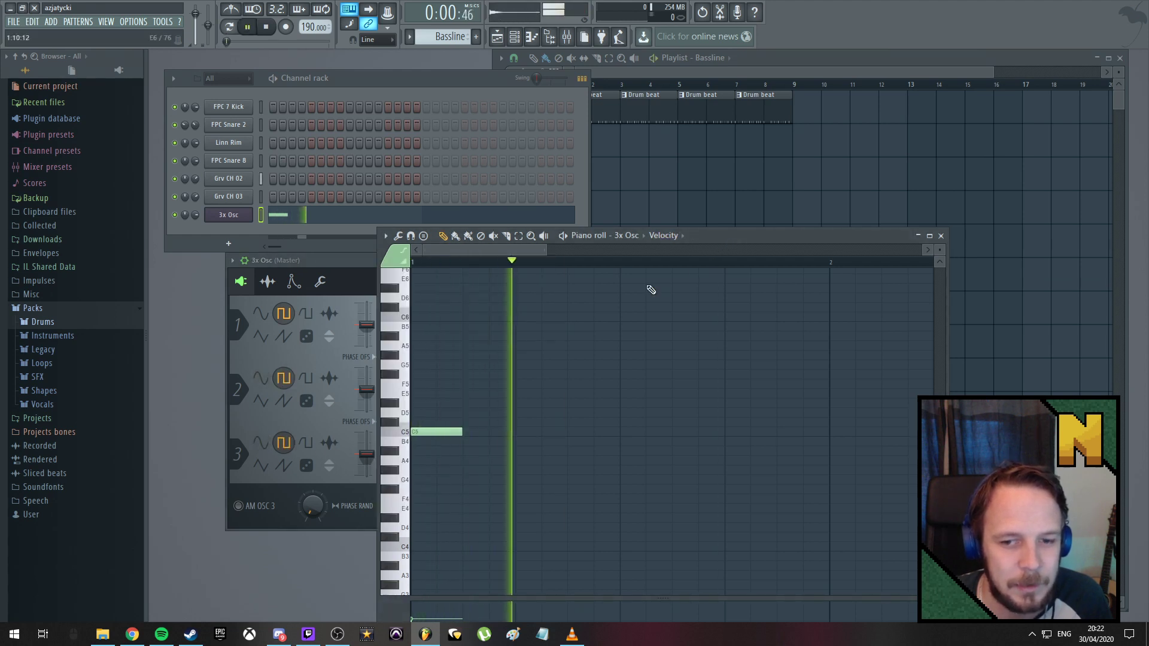
key("space")
Lower the note at the start of bar 1 to C3 in the 3x Osc piano roll
left_click(342, 261)
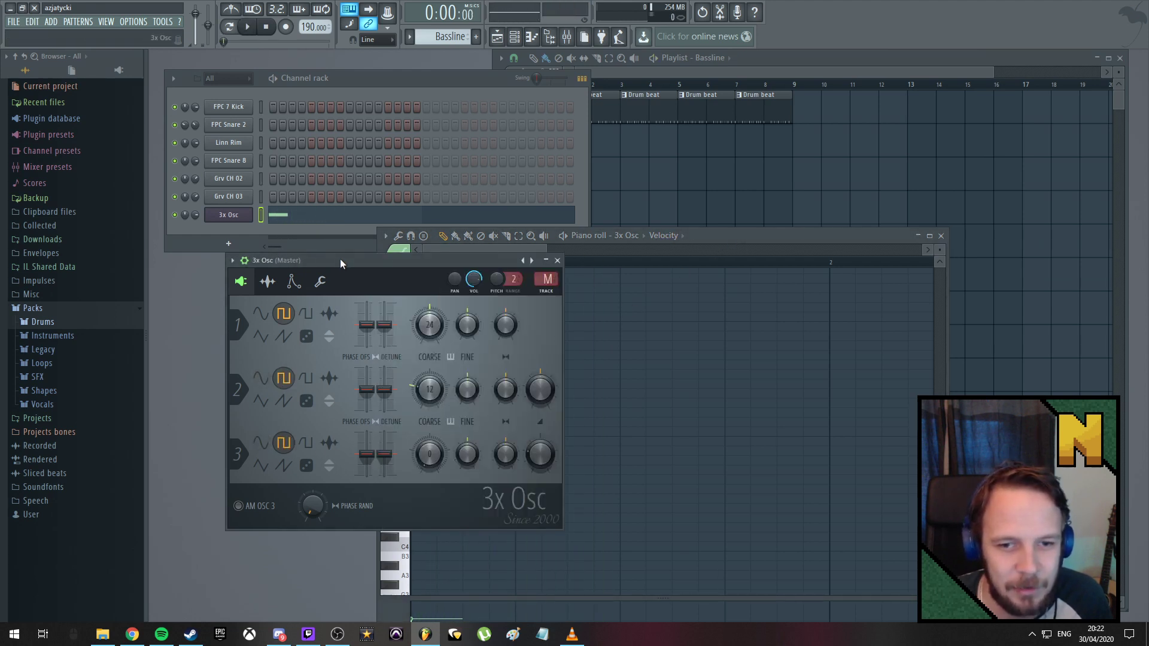
left_click(620, 241)
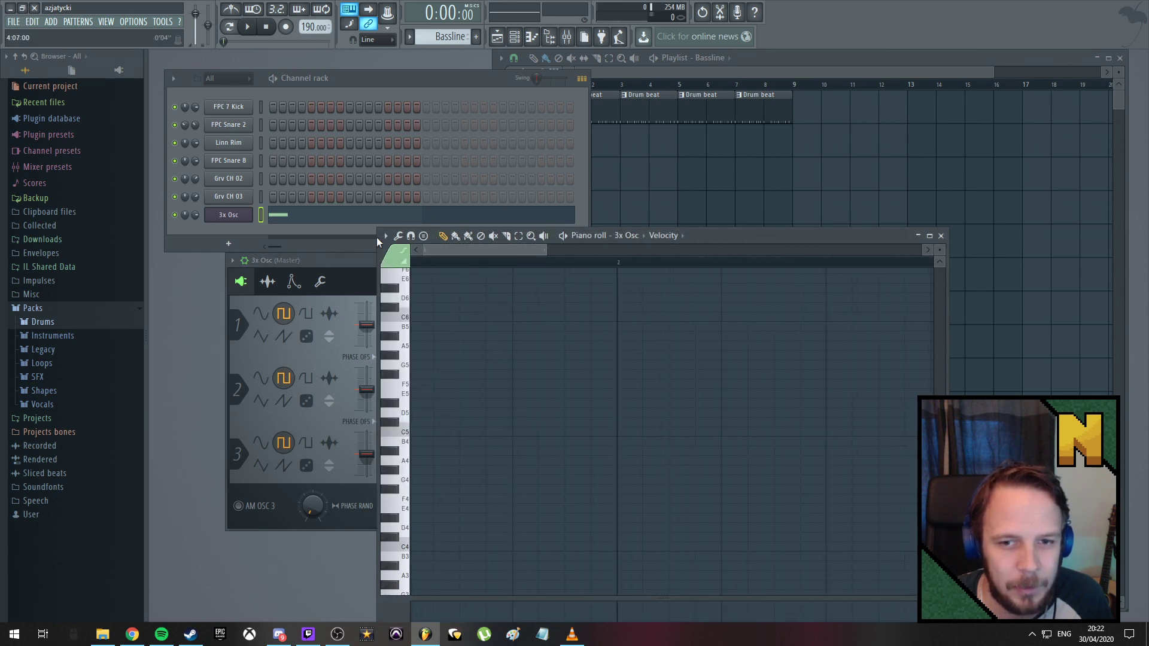
left_click_drag(437, 432, 417, 376)
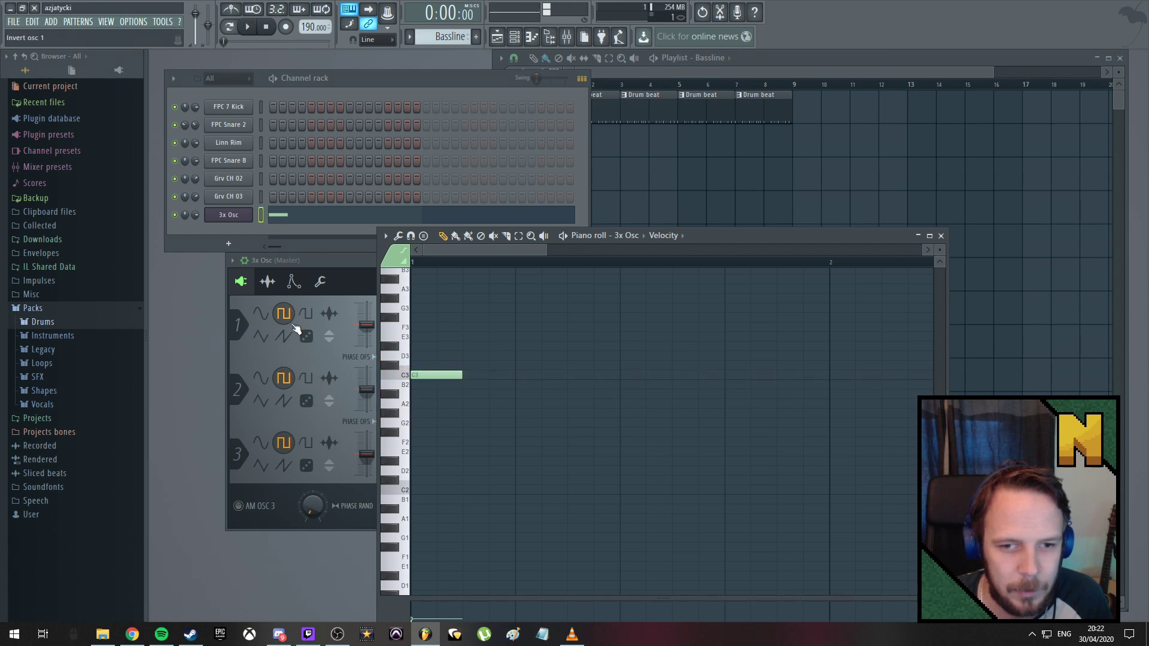
Try saw waves on all three 3x Osc oscillators, then switch oscillators 1 and 2 back to square and play the pattern
left_click(332, 260)
left_click(284, 338)
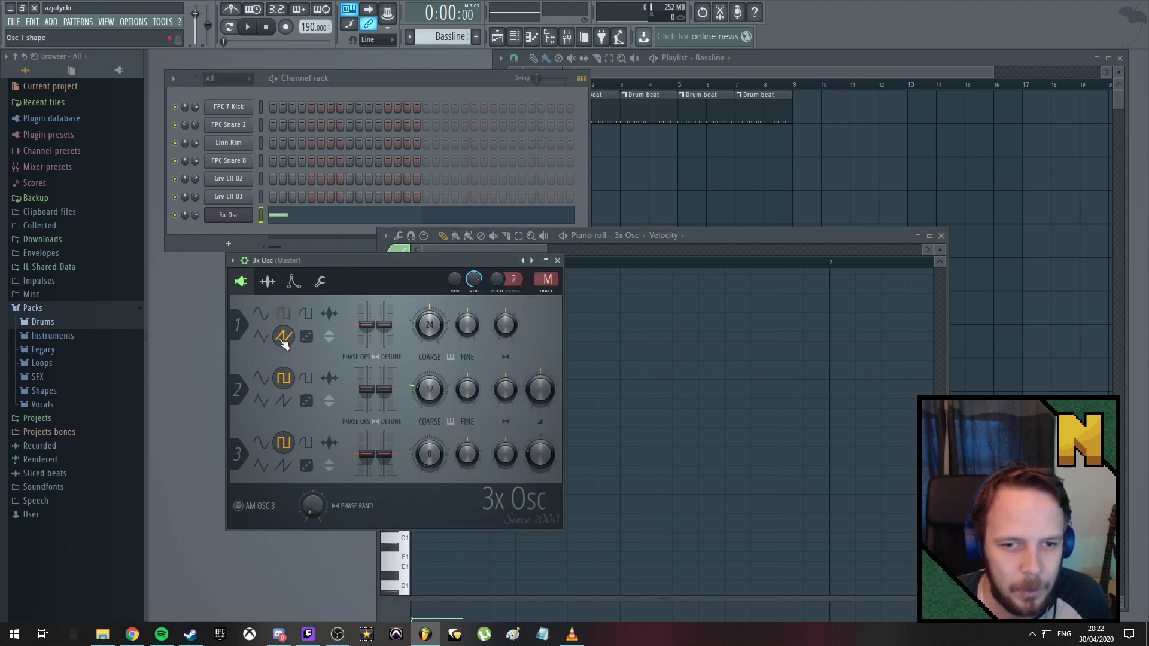
left_click(284, 402)
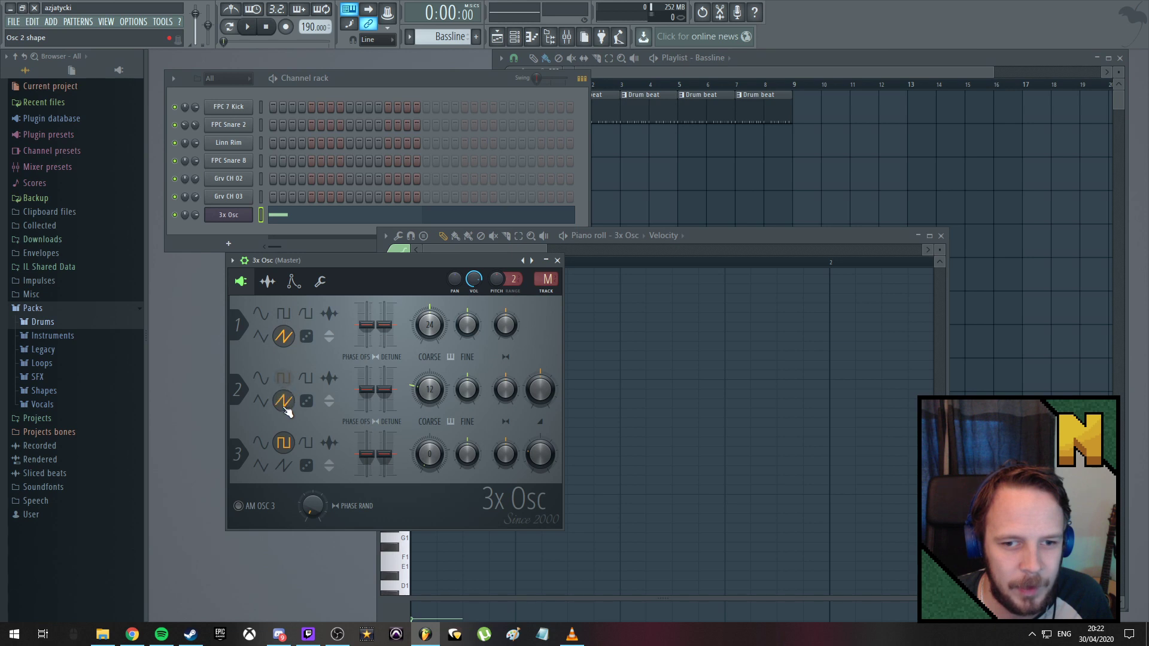
left_click(284, 466)
left_click(283, 314)
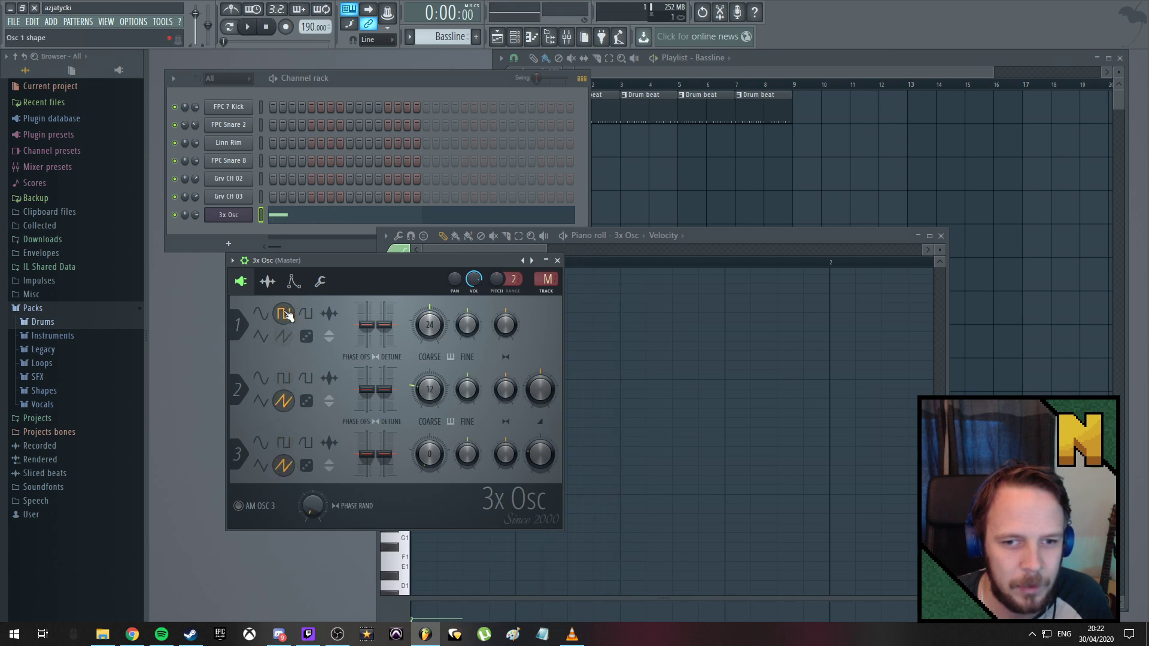
left_click(284, 379)
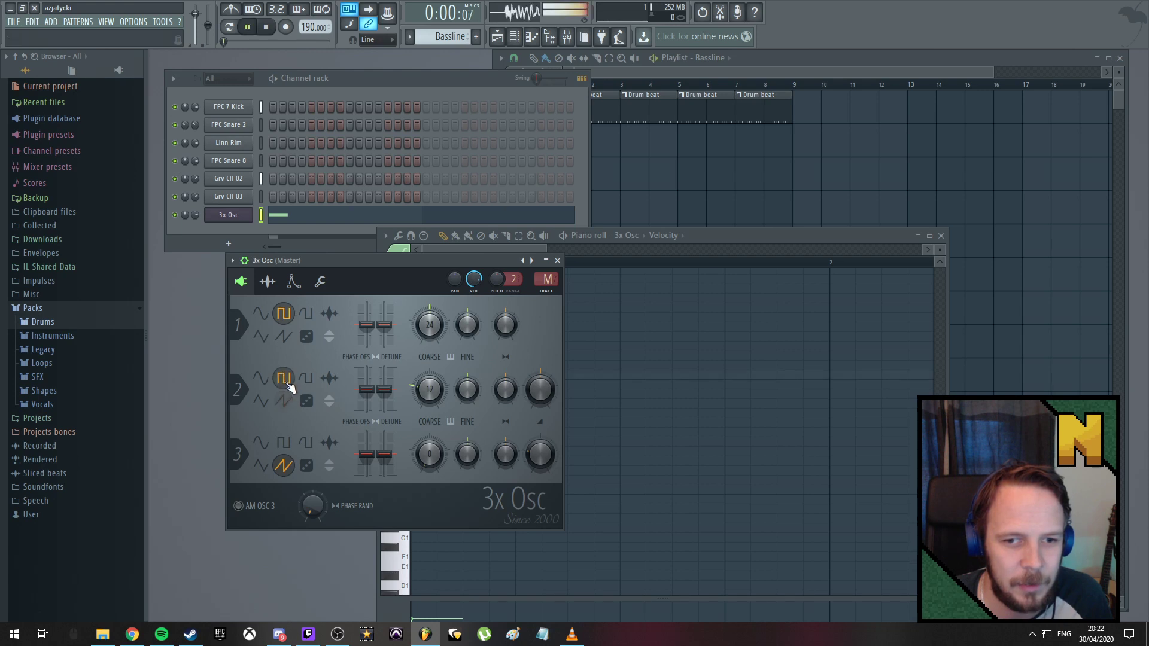
Set all three 3x Osc oscillators to triangle waves and play the bass note with the drums
left_click(261, 401)
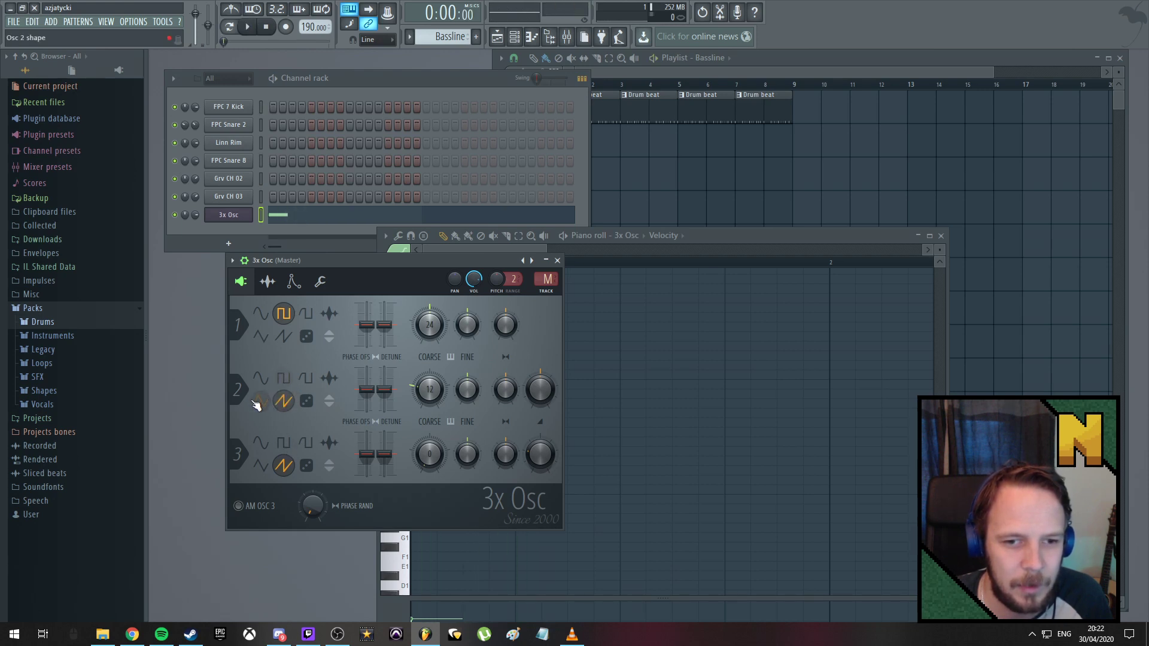
left_click(260, 337)
left_click(261, 467)
key("space")
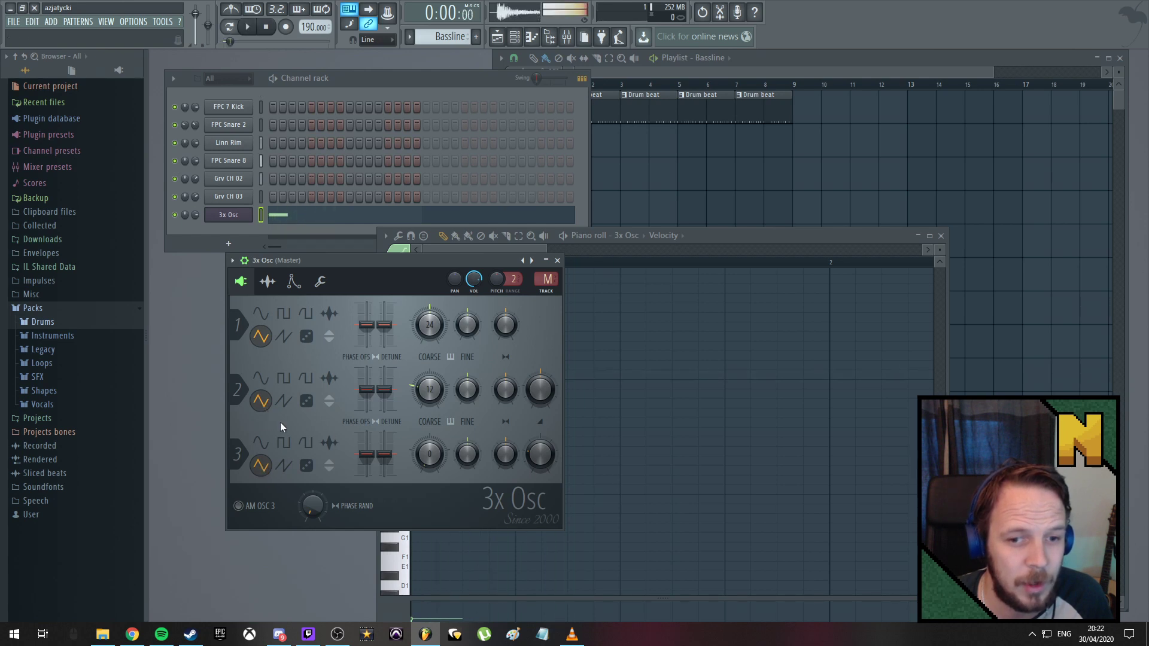
key("space")
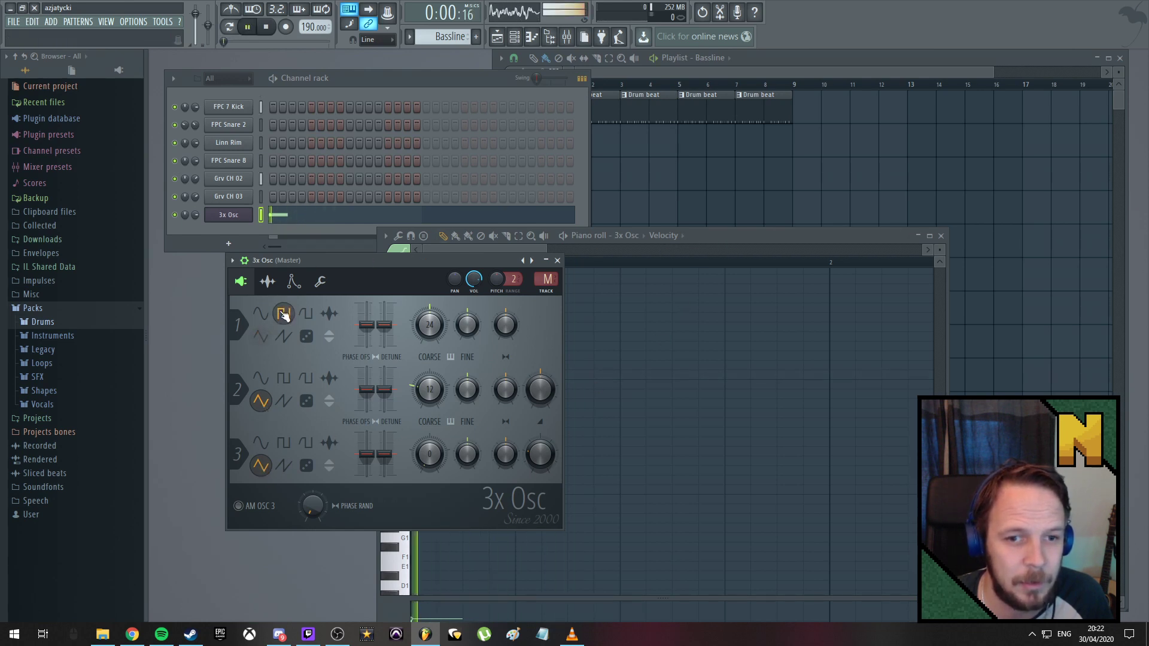
Turn oscillator 1's coarse pitch all the way down and compare its triangle and square waves in playback
left_click_drag(430, 328, 430, 374)
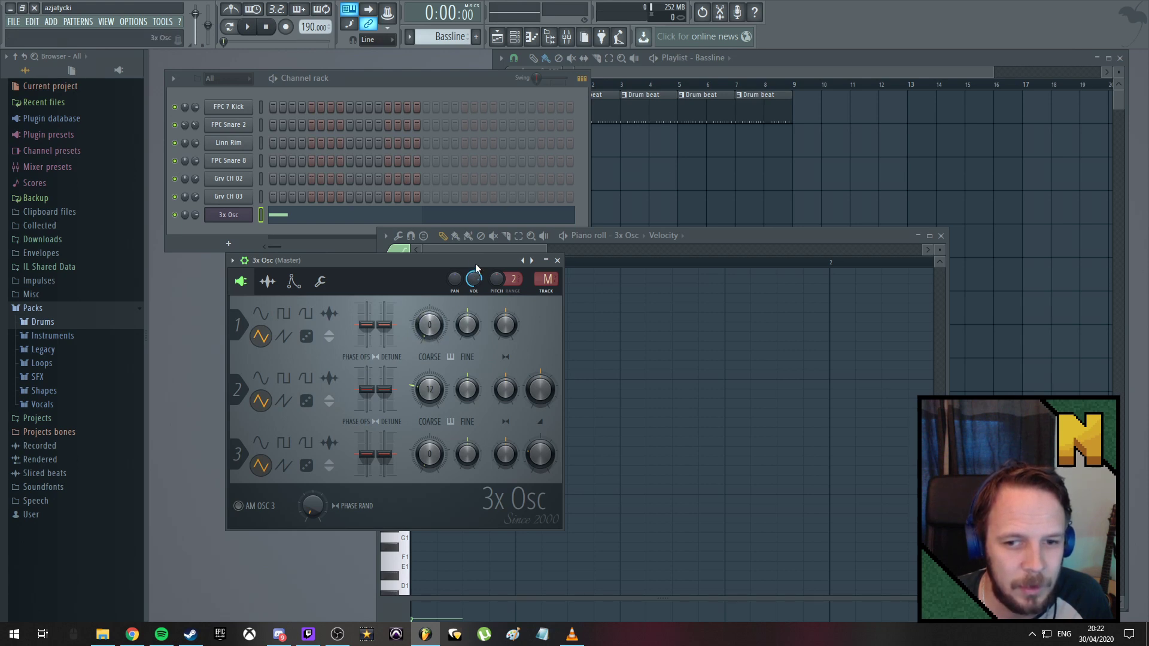
key("space")
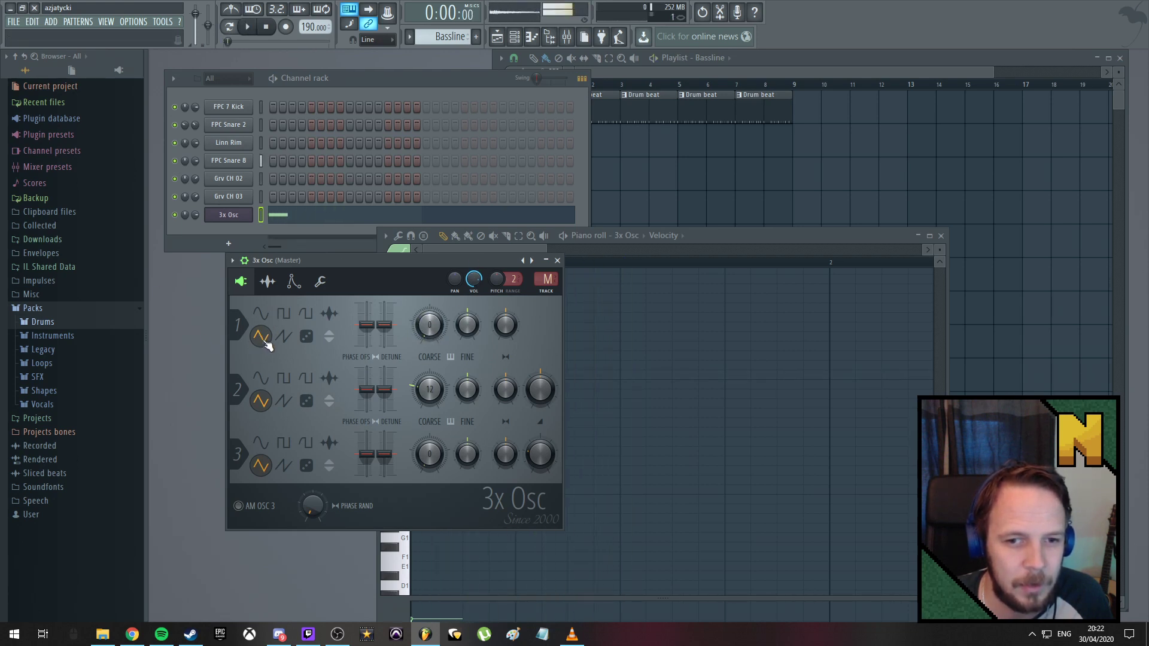
left_click(284, 316)
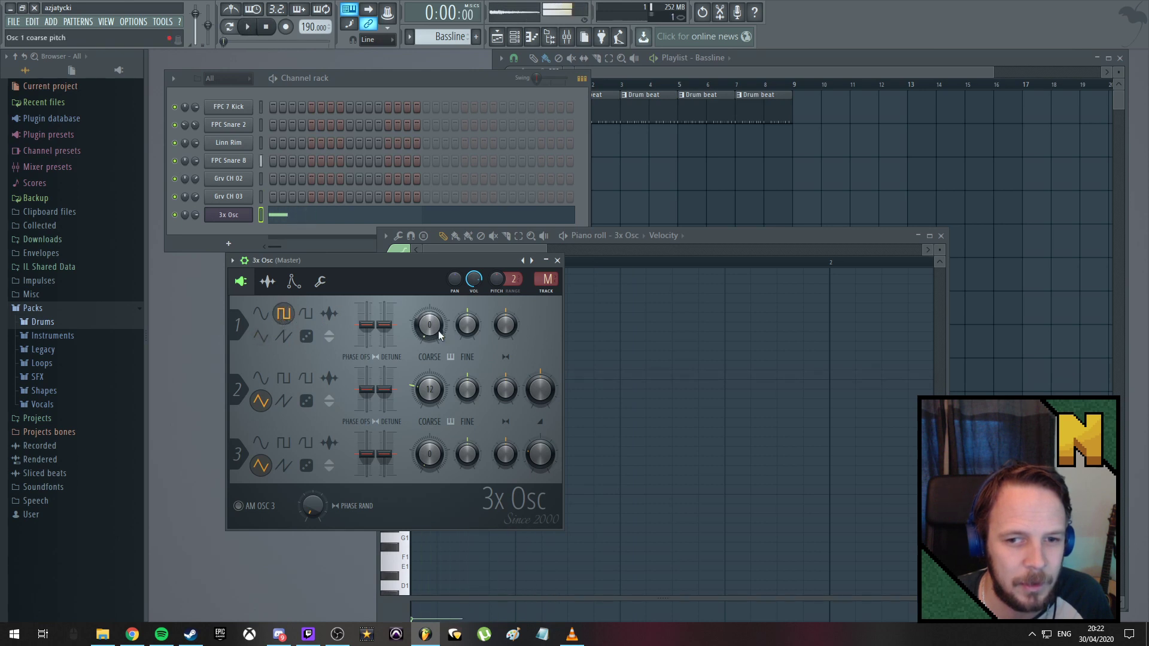
key("space")
Set oscillator 1's coarse pitch to a knob reading of 12 and compare its square and triangle waves in playback
left_click_drag(437, 326, 436, 341)
key("space")
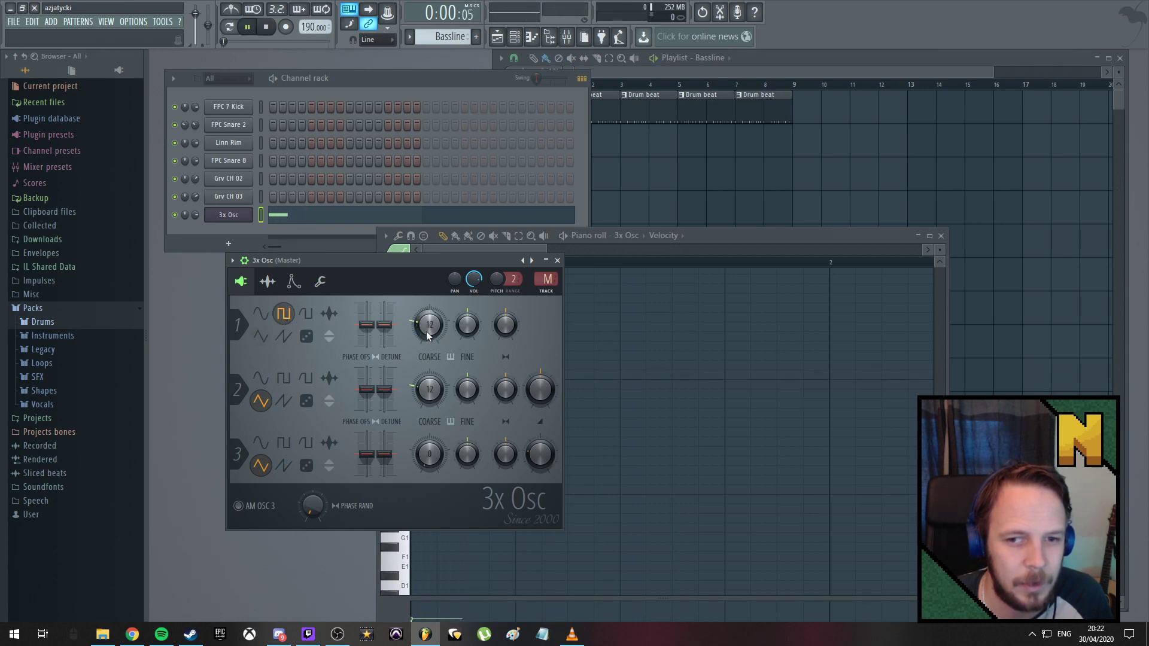
left_click(261, 336)
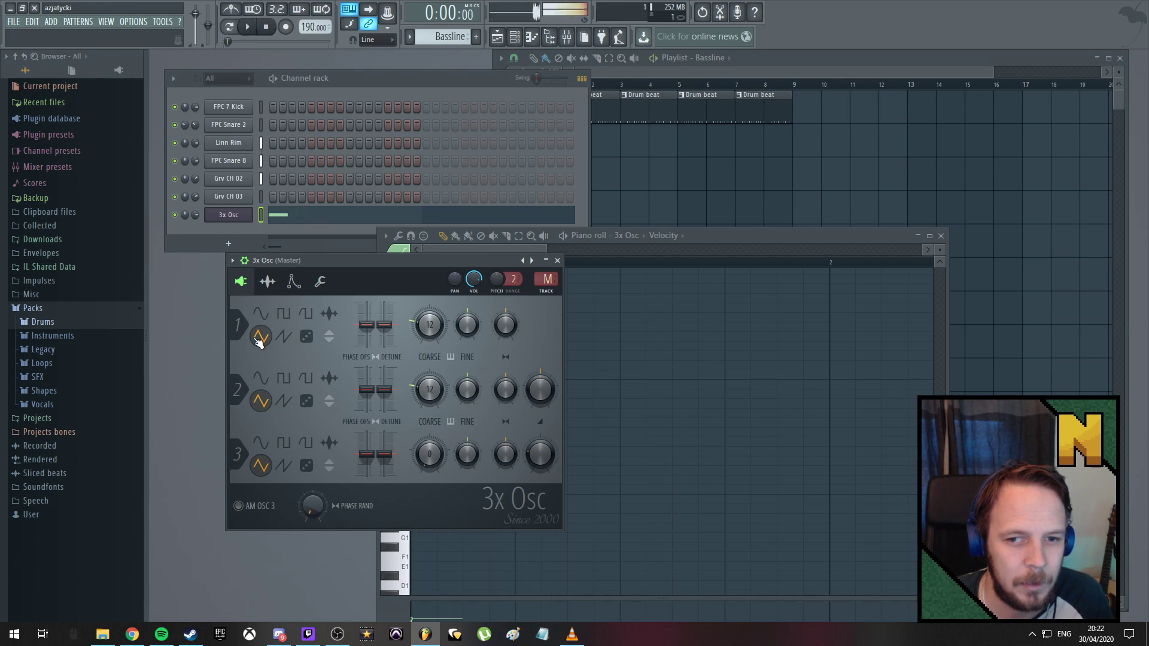
key("space")
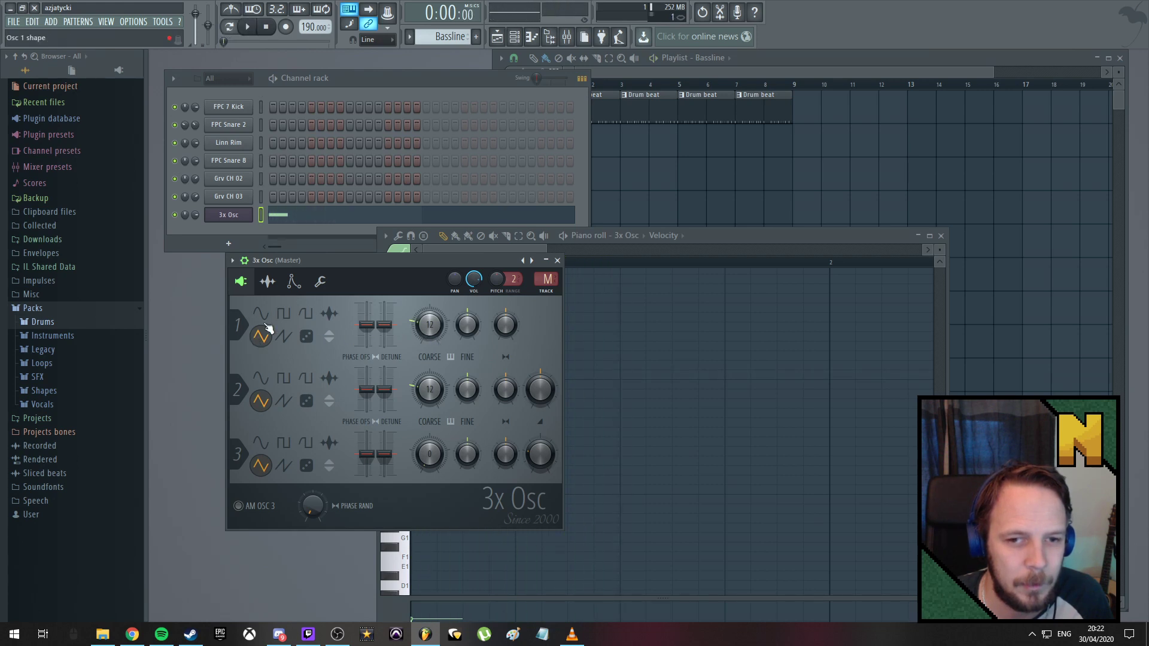
Set oscillator 1 to a square wave at +0 semitones coarse pitch and play the bass note
left_click(283, 313)
left_click_drag(430, 339, 430, 328)
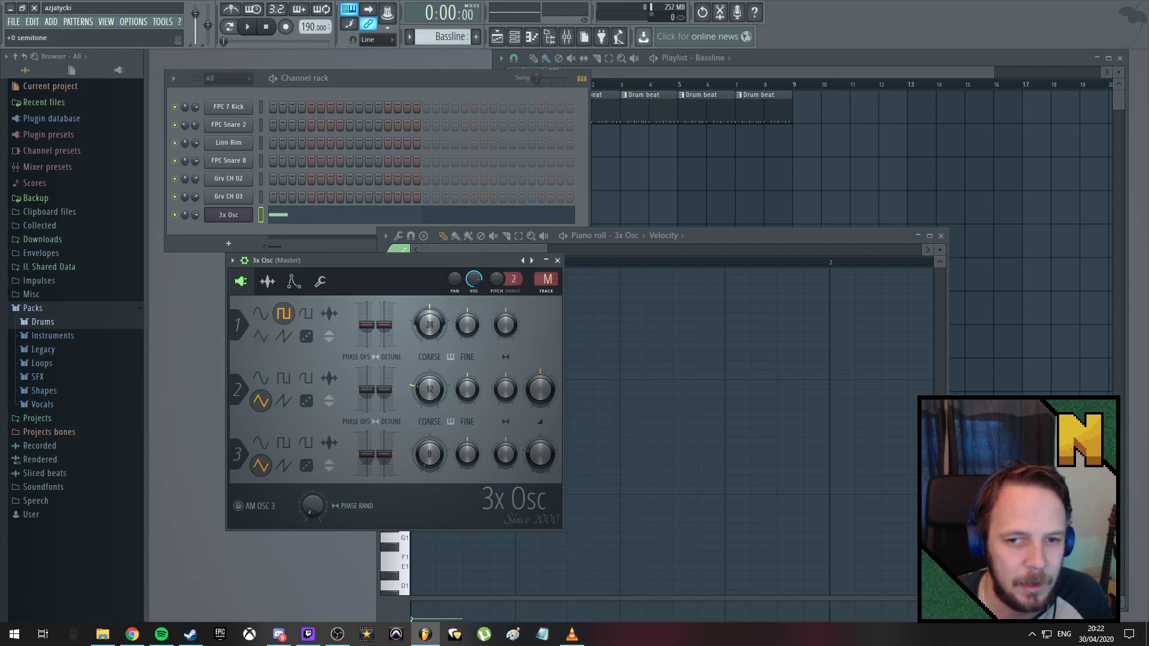
key("space")
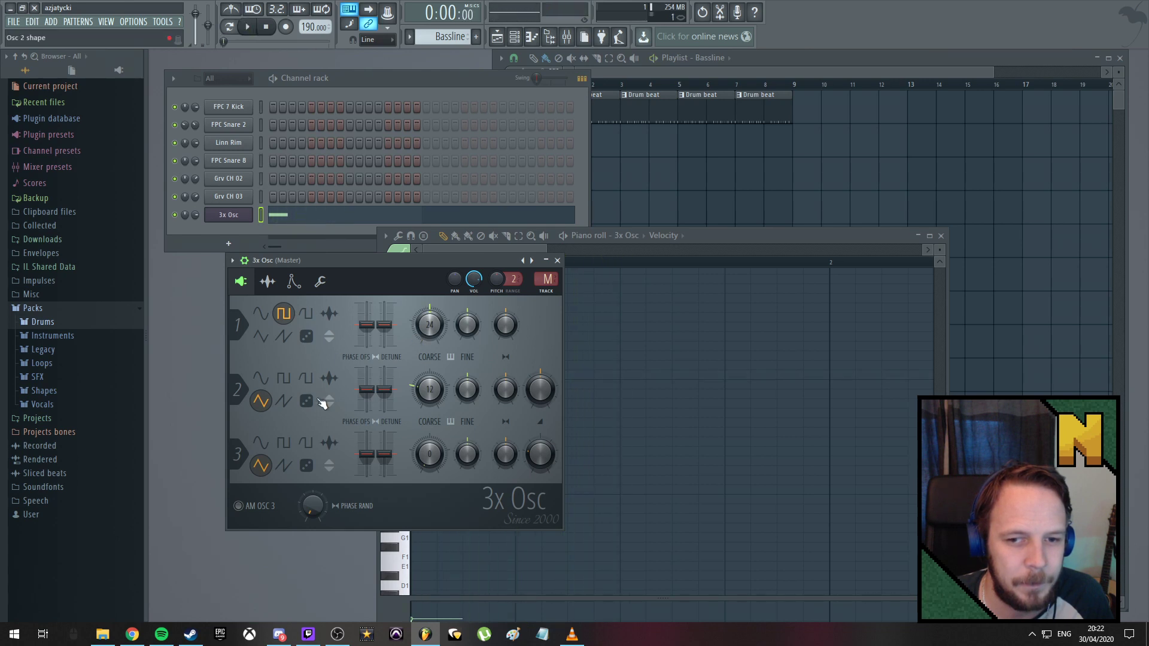
Set oscillator 3's coarse knob to 12 and oscillator 1's fully down, comparing triangle and square waves on oscillator 1
left_click_drag(432, 459, 432, 473)
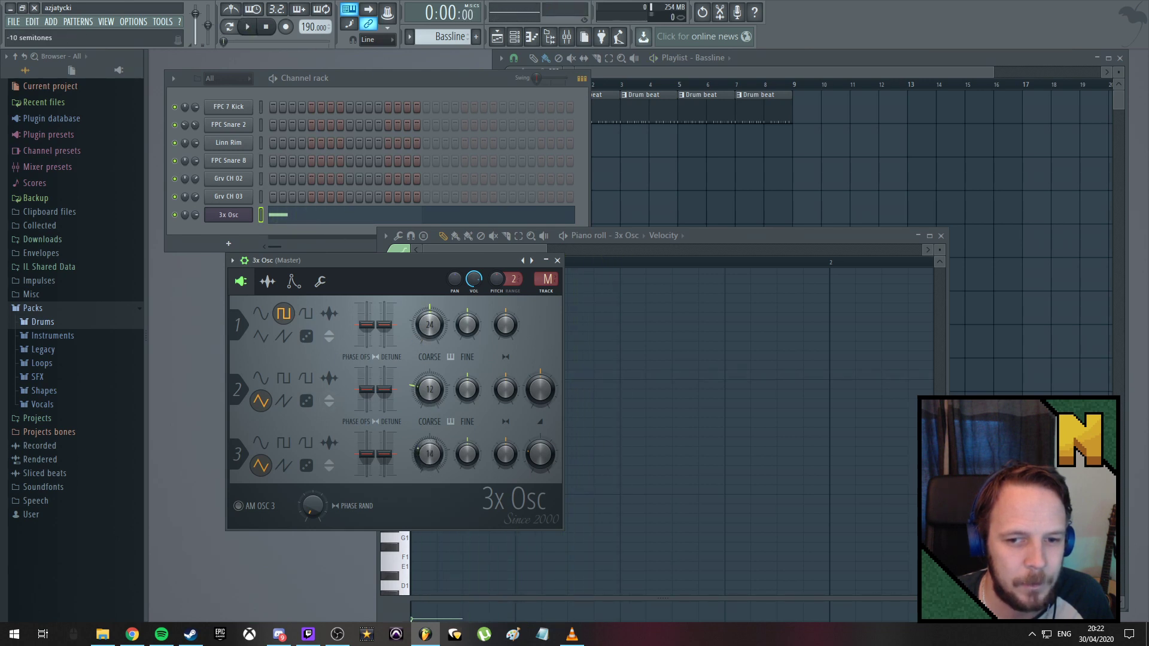
key("space")
left_click_drag(429, 312, 429, 335)
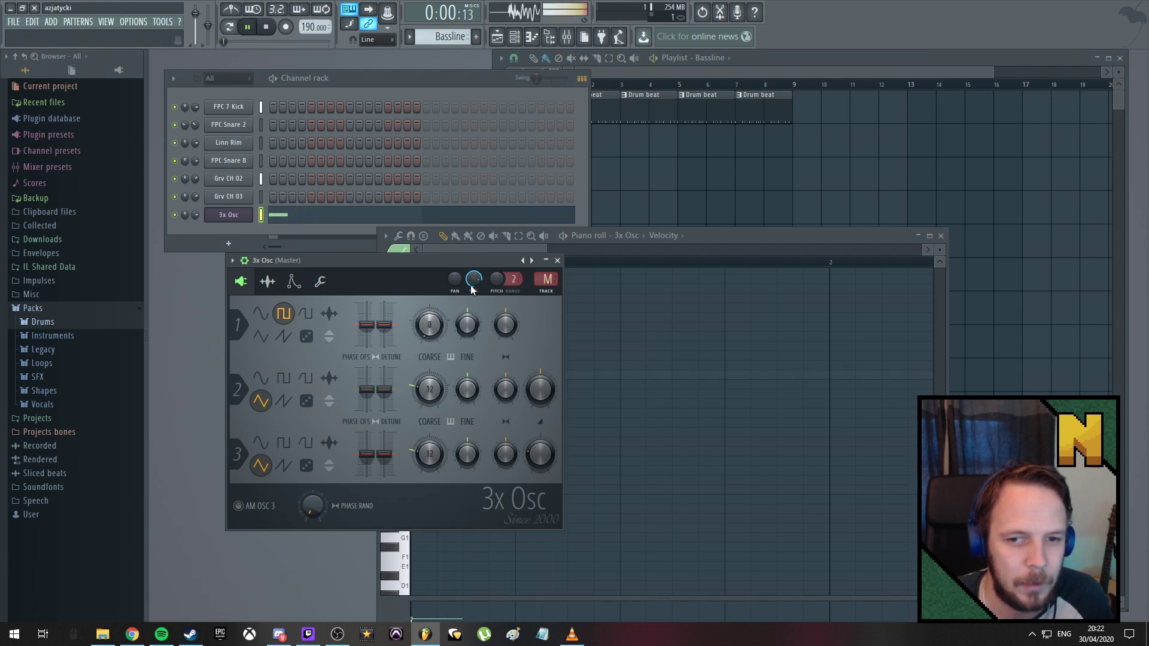
left_click(261, 336)
key("space")
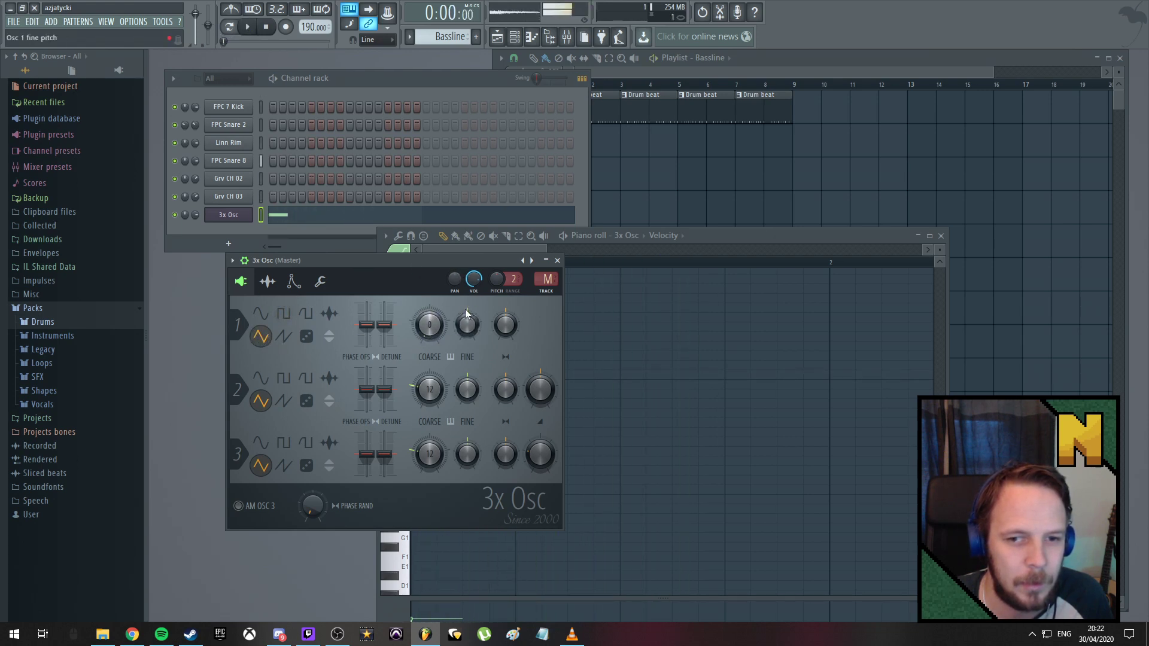
left_click(283, 313)
Raise the note at the start of bar 1 to A3 in the piano roll and play it with the drums
left_click(680, 264)
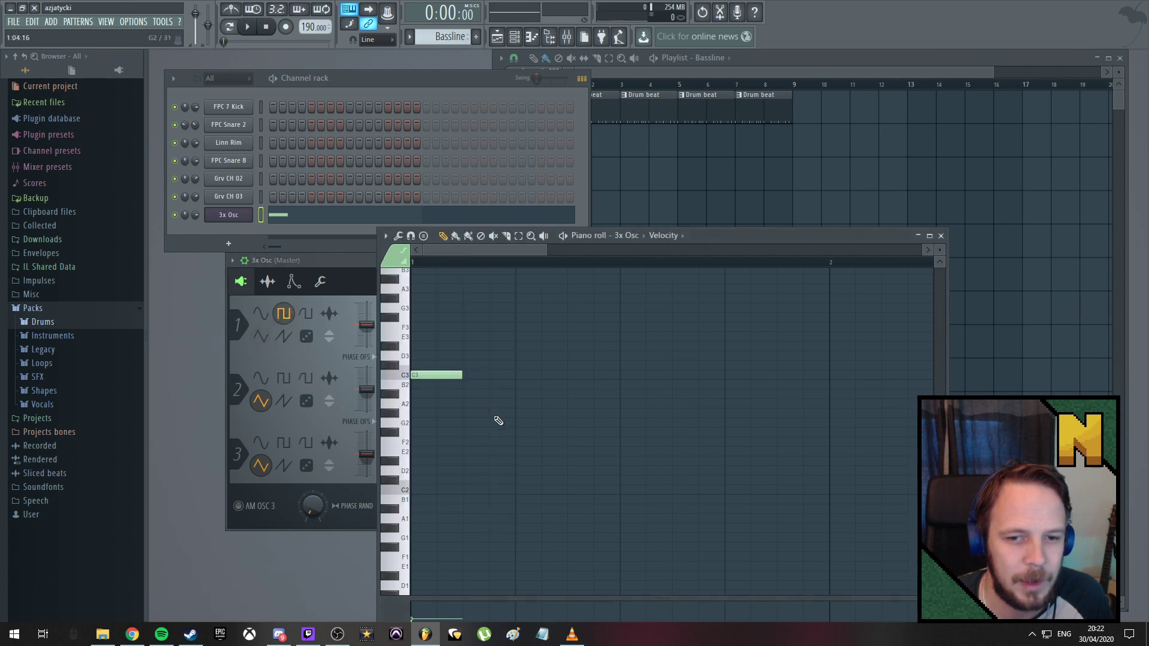
left_click_drag(431, 374, 425, 314)
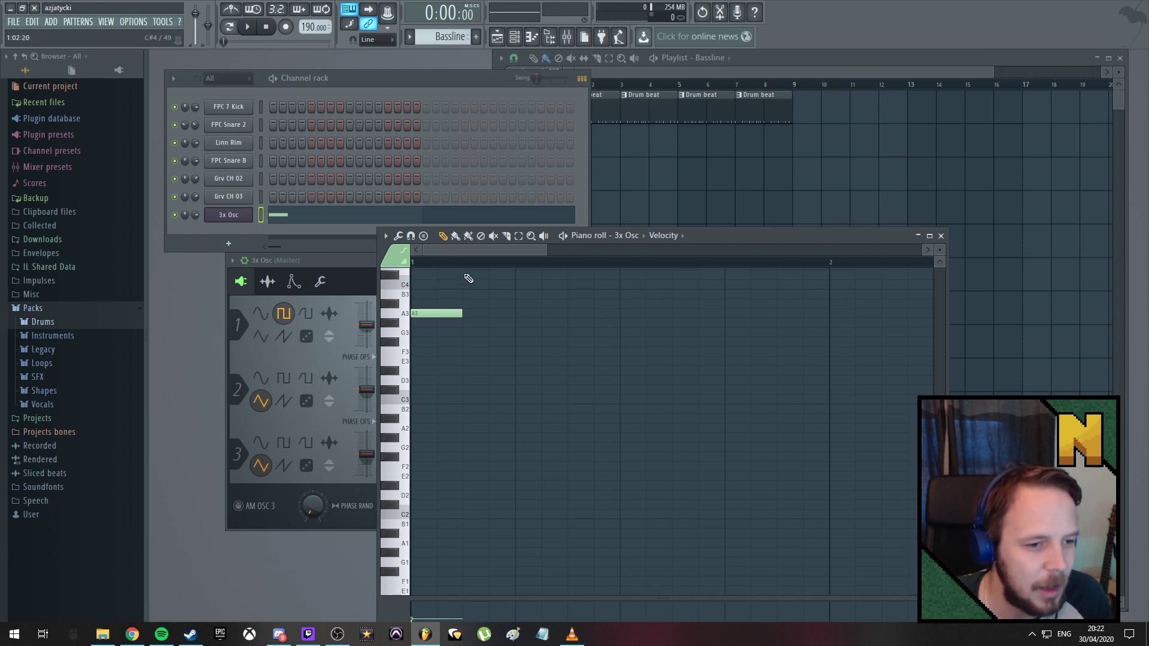
scroll(513, 346, "up", 4)
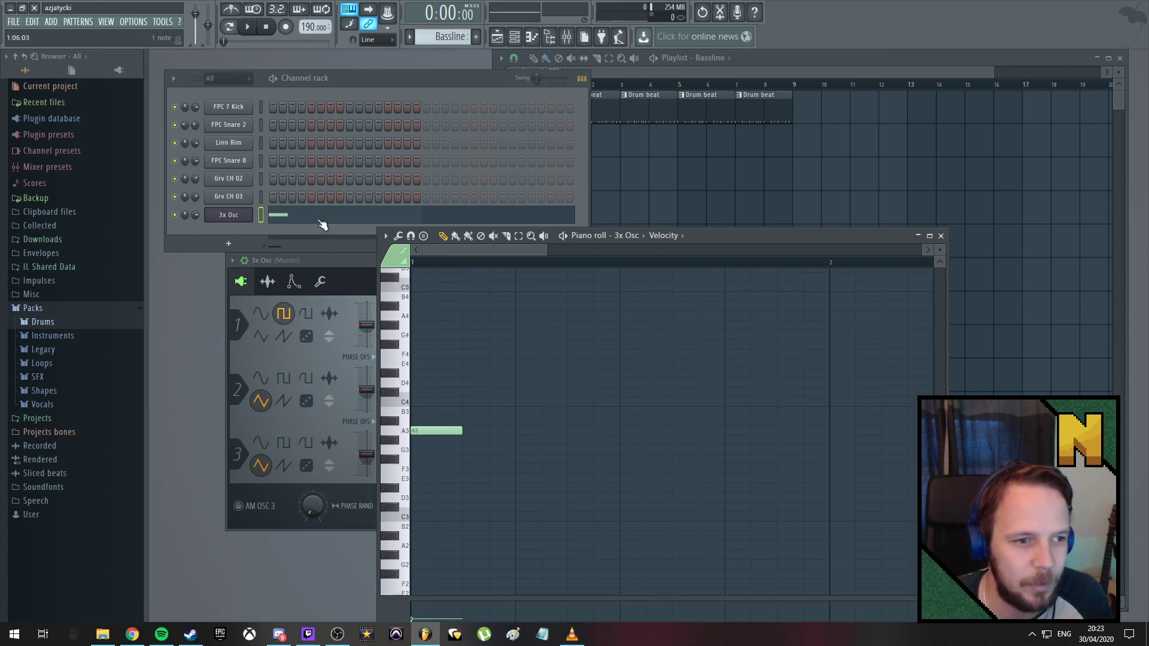
key("space")
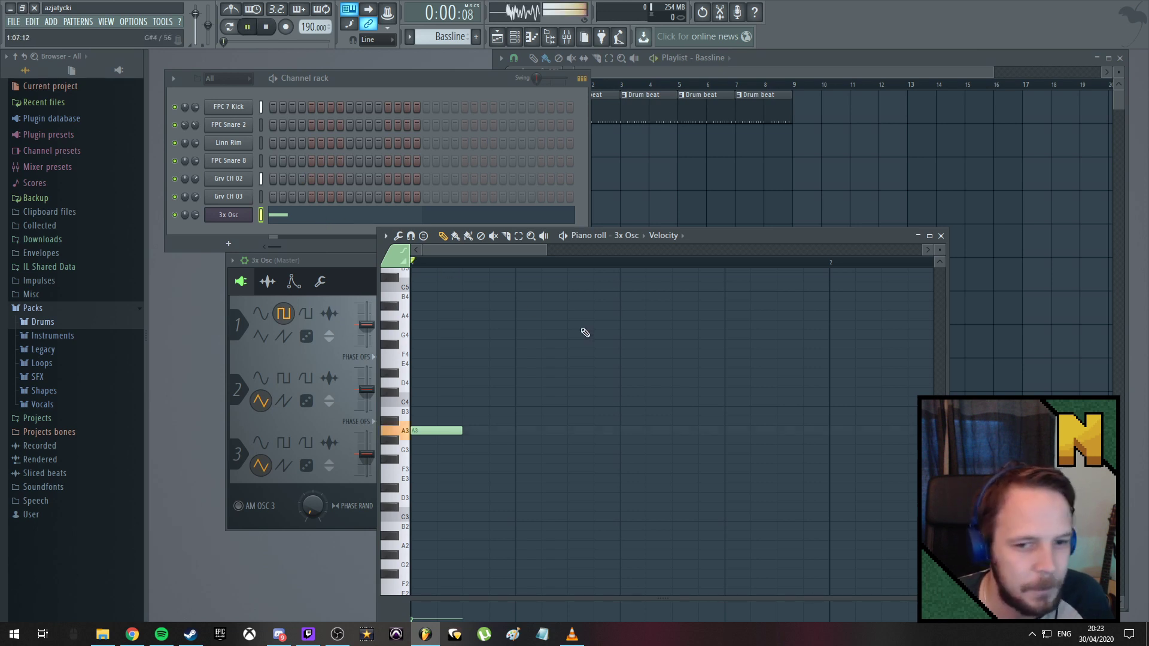
key("space")
left_click(443, 430)
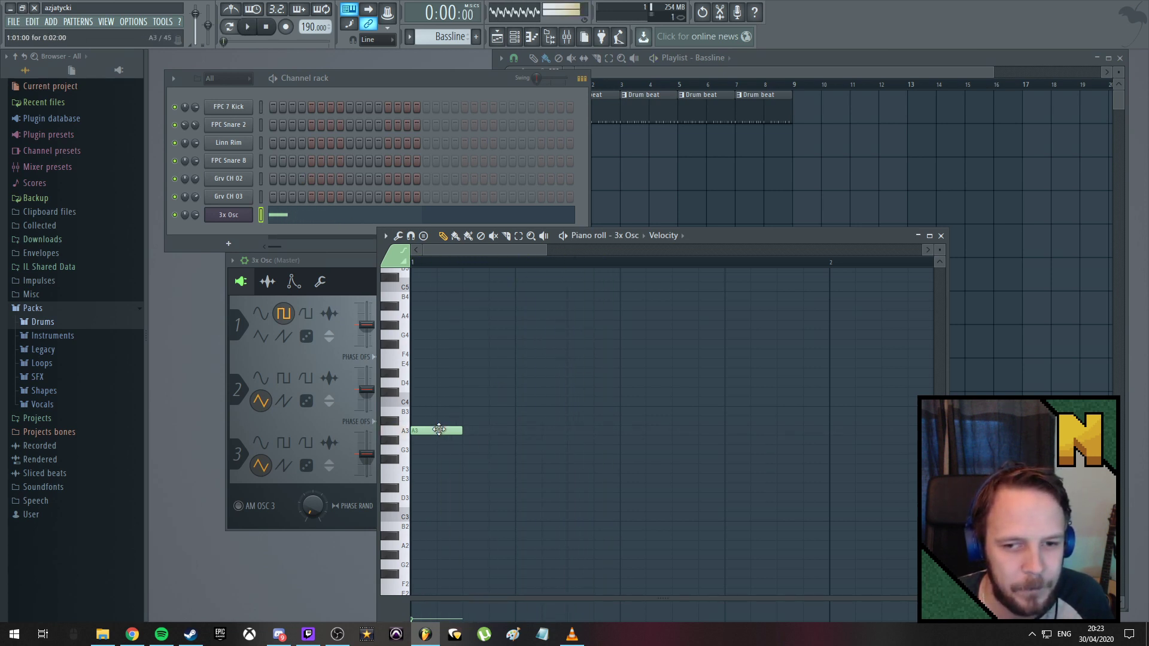
left_click(432, 431)
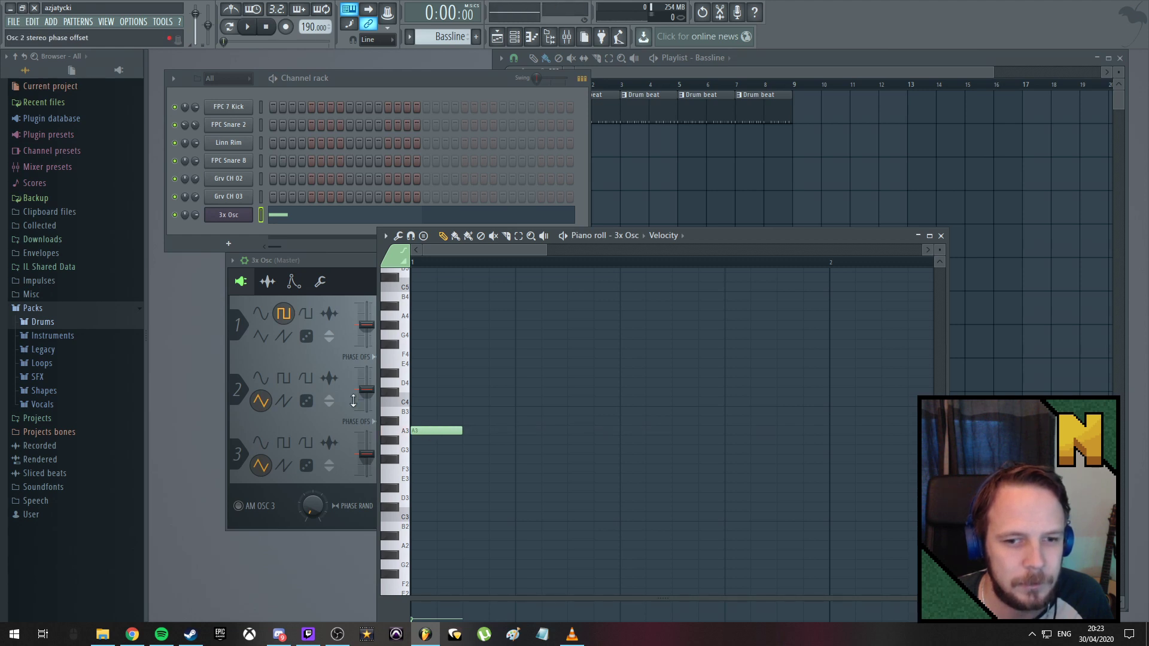
Set all three 3x Osc oscillators to sine waves
left_click(260, 314)
left_click(260, 377)
left_click(262, 443)
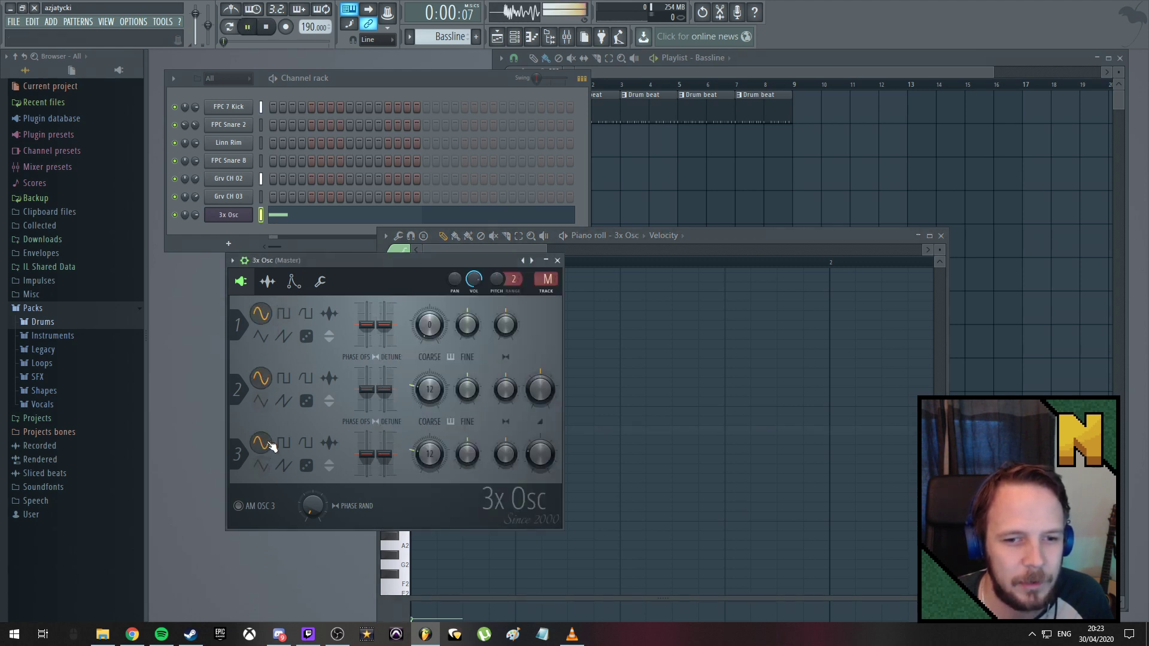
Raise the note at the start of bar 1 to C4 and play it with the drums
left_click(767, 234)
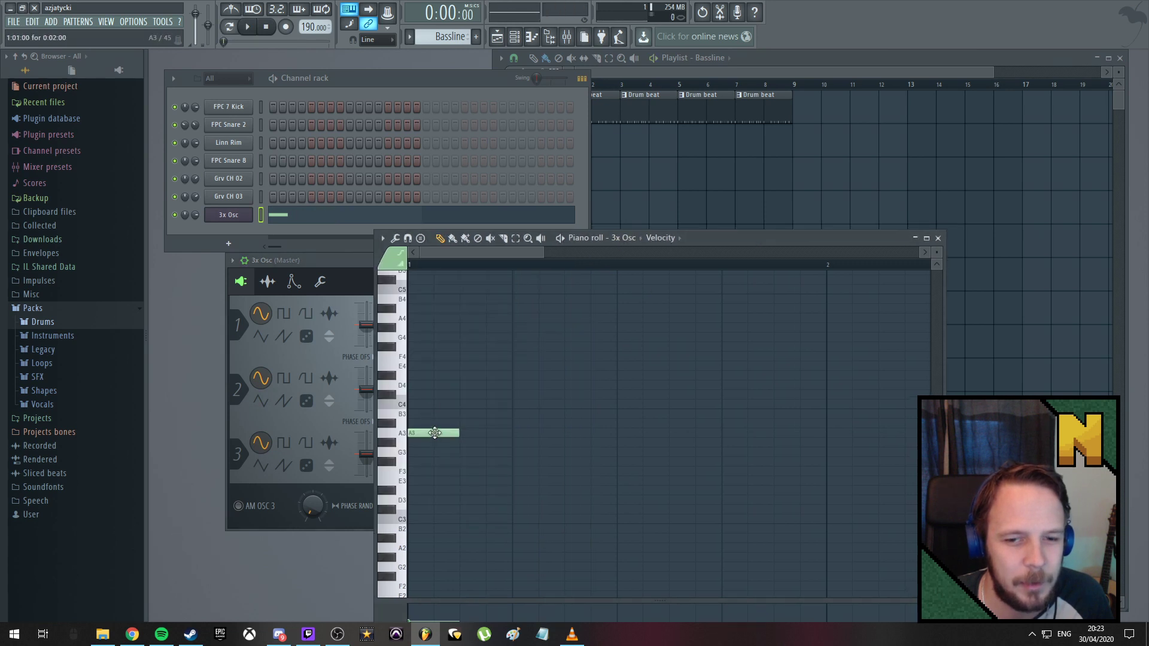
left_click_drag(431, 435, 430, 401)
key("space")
key("space")
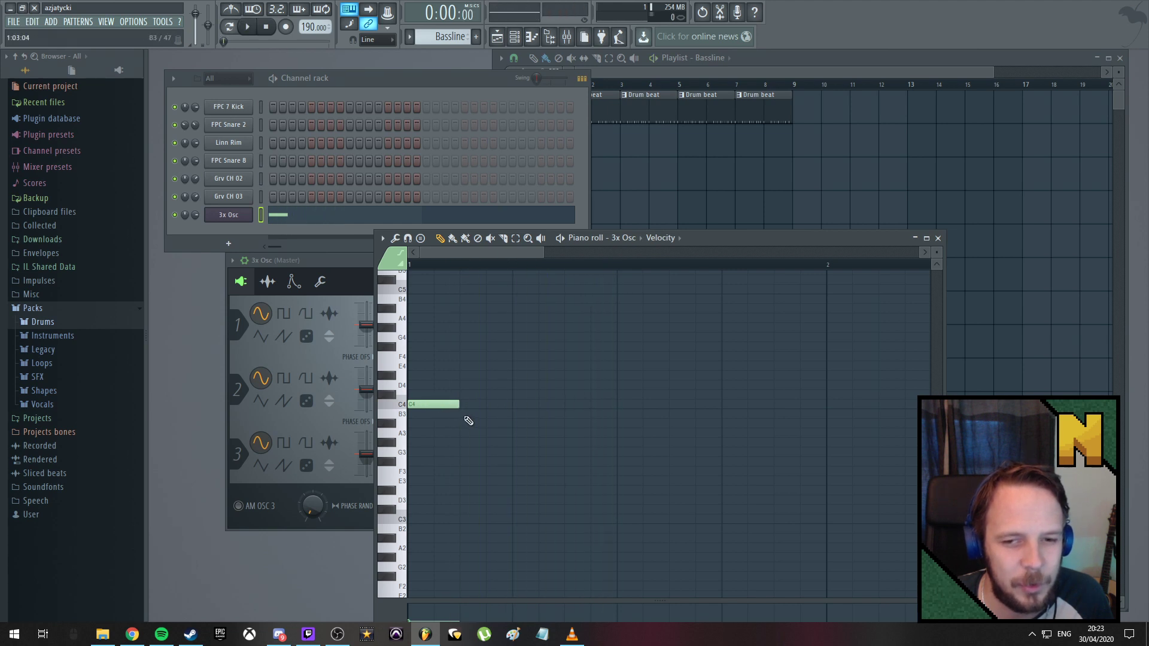
Lengthen the C4 note first to one beat and then to half a bar, playing it at each length
left_click_drag(459, 405, 522, 408)
key("space")
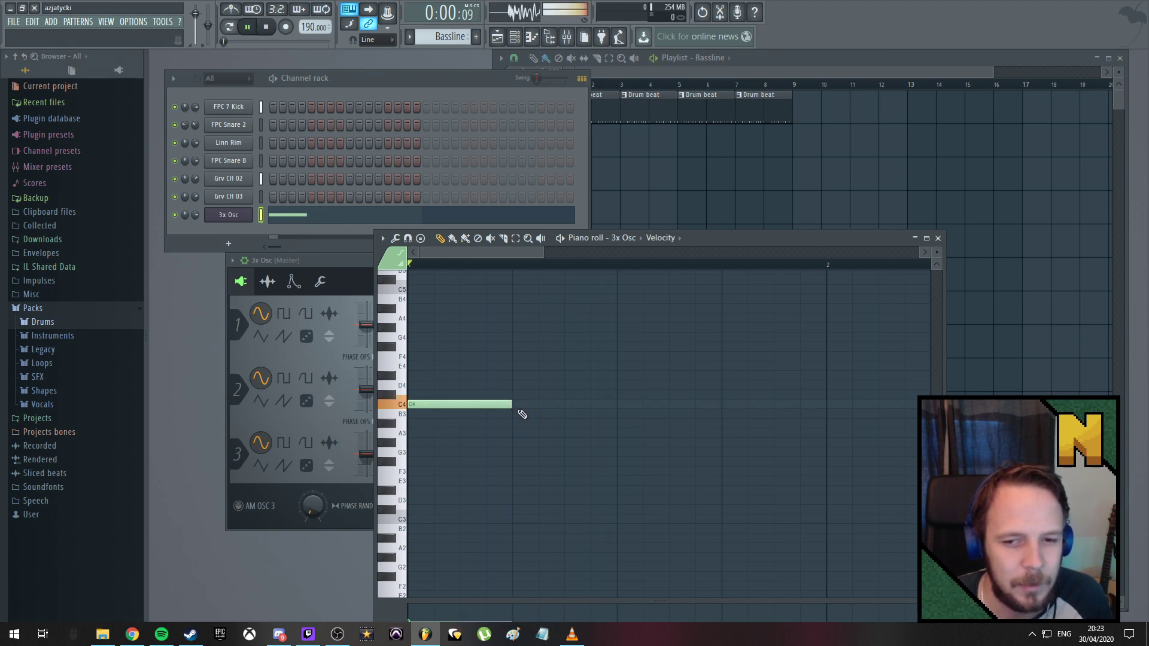
key("space")
key("space")
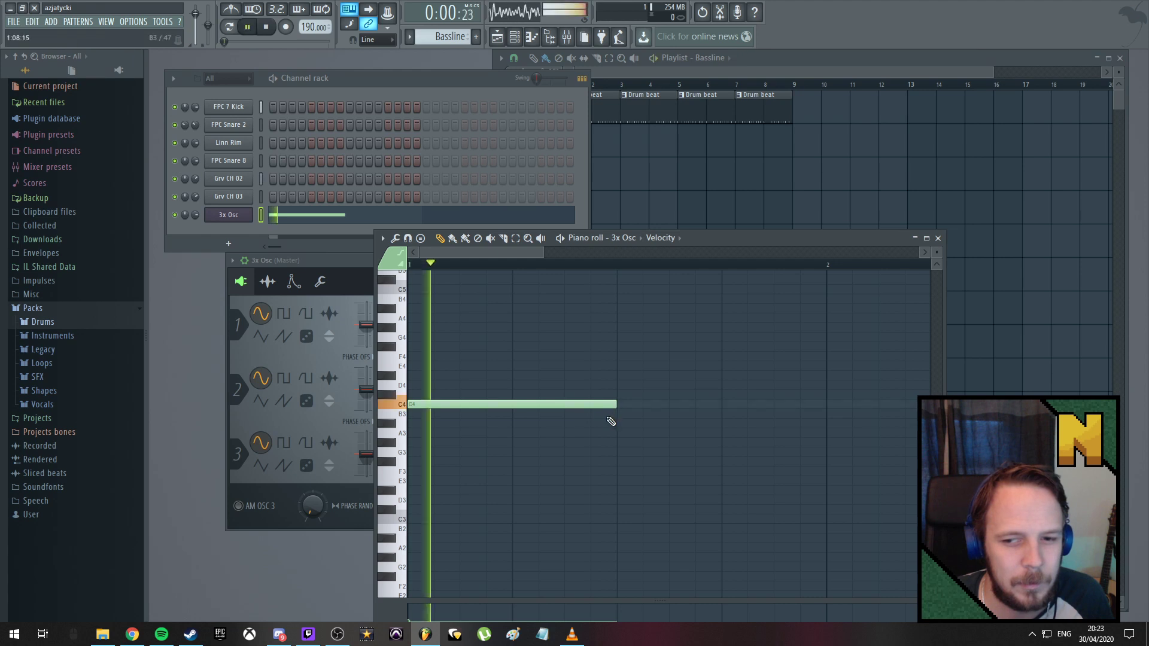
key("space")
Shorten the C4 note to two steps, place it at step 9 of bar 1 (1:09:00), and play the pattern
mouse_move(612, 403)
left_mouse_down()
mouse_move(432, 404)
mouse_move(633, 405)
left_mouse_up()
left_click_drag(521, 252, 543, 254)
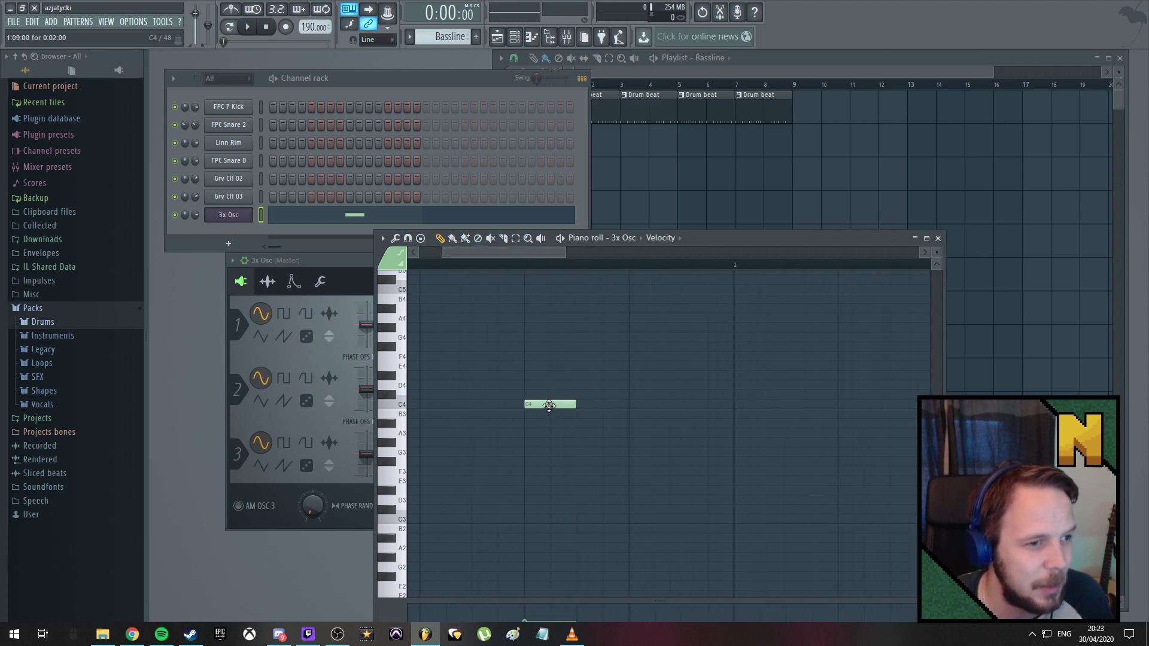
left_click_drag(479, 252, 457, 252)
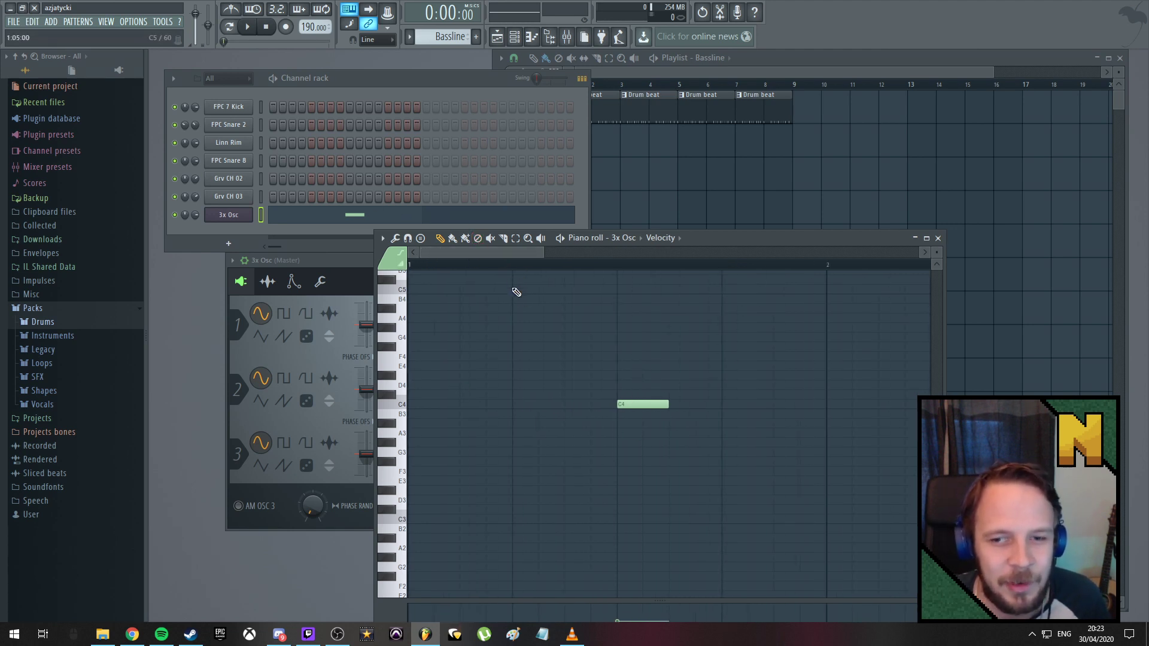
key("space")
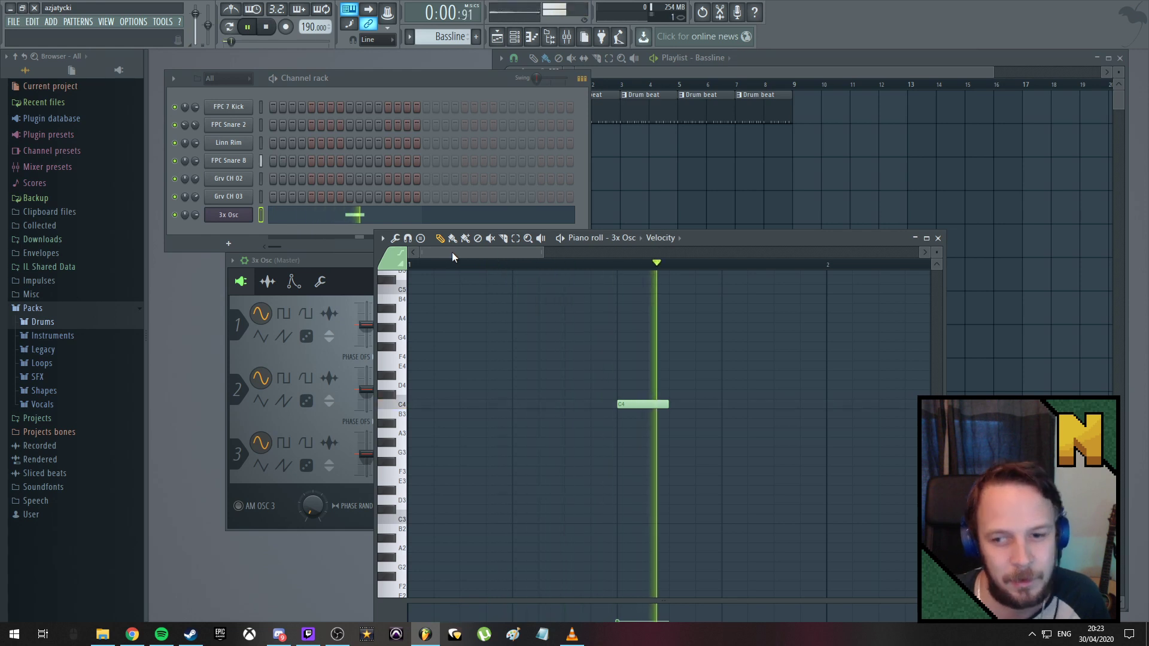
Raise the note at step 9 of bar 1 to C5 and add a two-step G4 note directly after it
left_click_drag(475, 252, 490, 253)
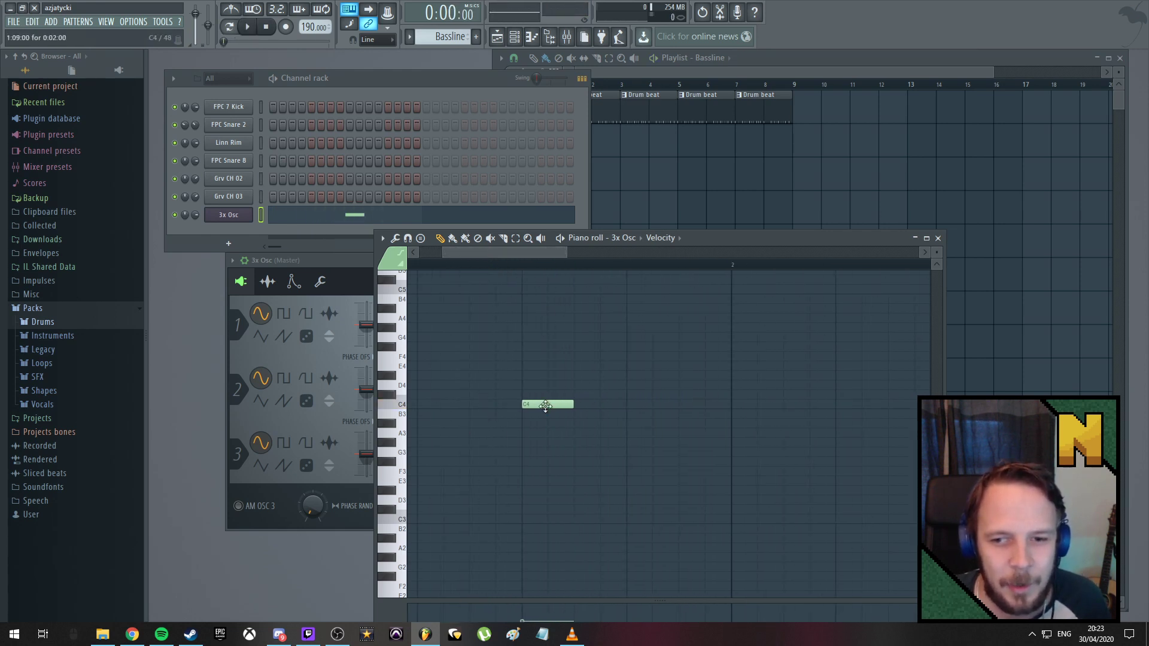
left_click_drag(539, 405, 541, 289)
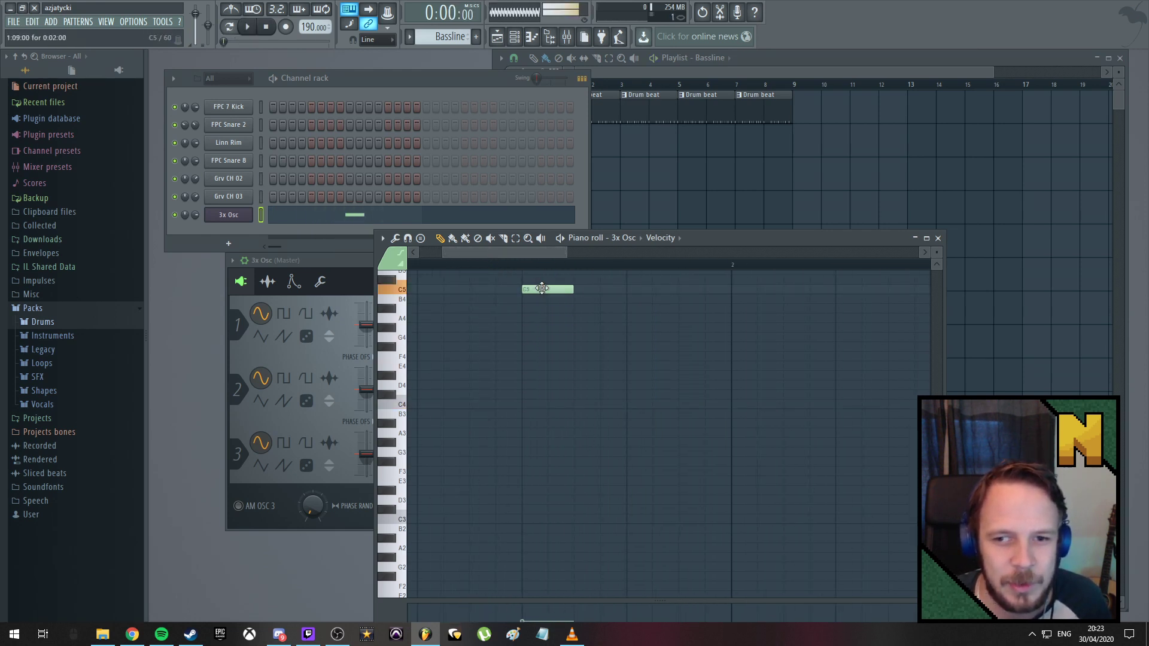
left_click(580, 338)
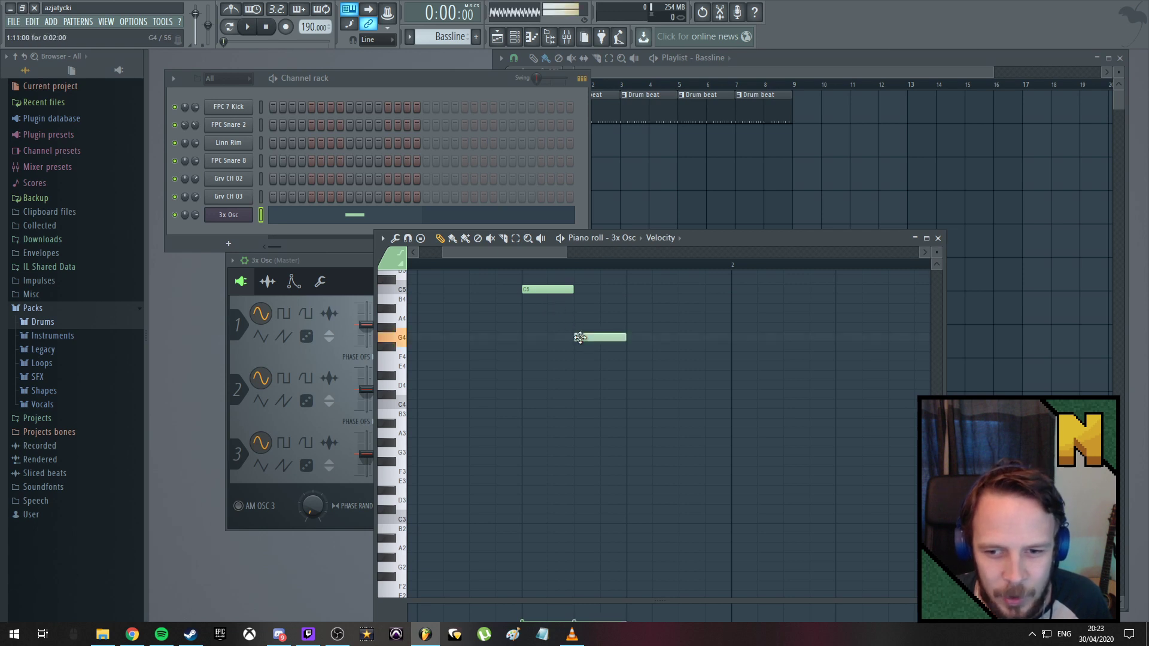
Add a two-step D#4 note and a two-step C4 note directly after the G4 note and play the pattern
left_click(630, 375)
left_click(684, 405)
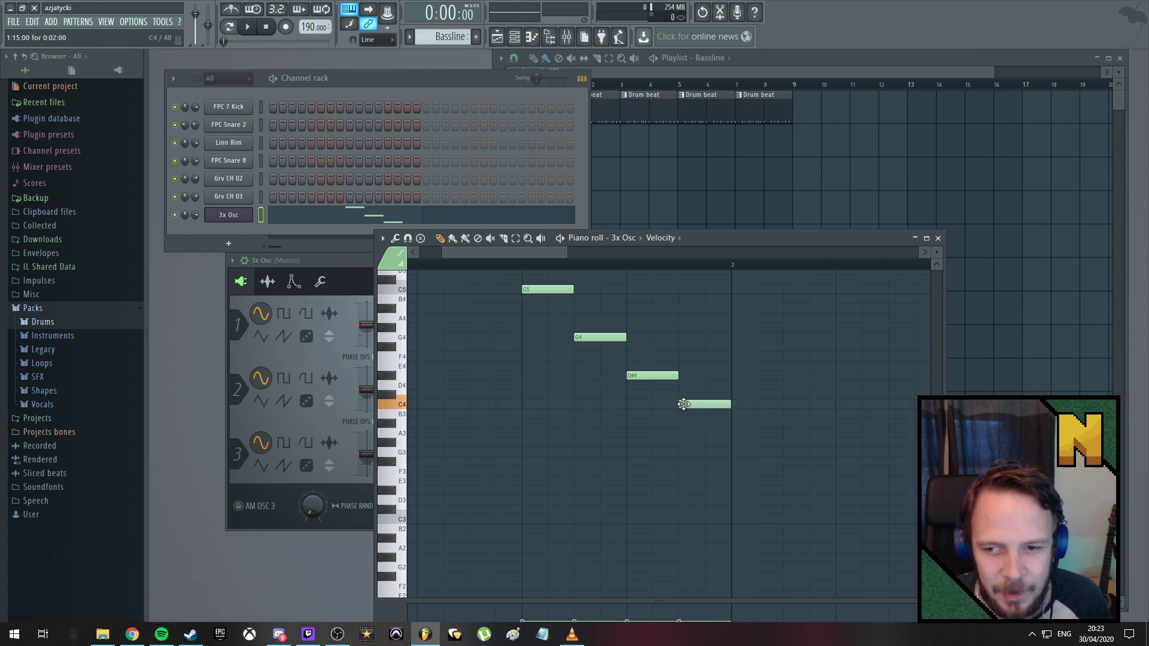
left_click_drag(494, 253, 576, 289)
key("space")
key("space")
Lengthen the C5, G4, D#4 and C4 notes to four steps each, end to end from step 9 of bar 1, and play them
left_click_drag(545, 337, 679, 337)
left_click_drag(596, 376, 784, 376)
left_click_drag(665, 404, 888, 404)
left_click_drag(512, 253, 360, 257)
key("space")
left_click_drag(459, 253, 378, 250)
key("space")
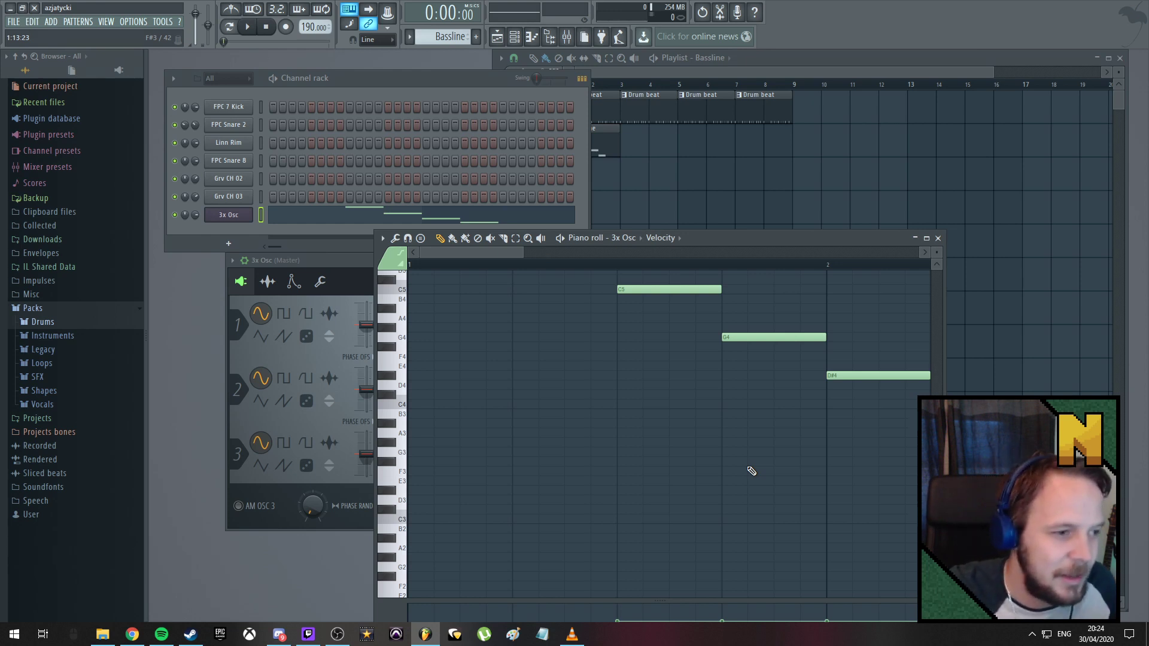
Play the four-note bassline with the drums several times, checking the timing of its notes across bars 1 and 2
key("space")
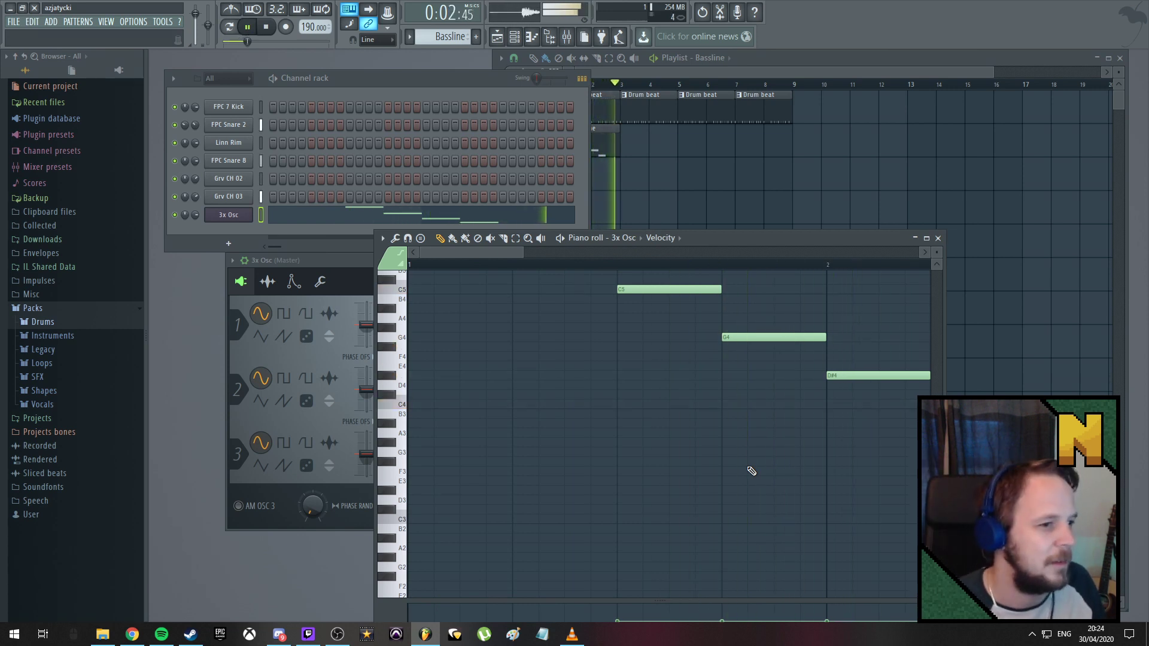
key("space")
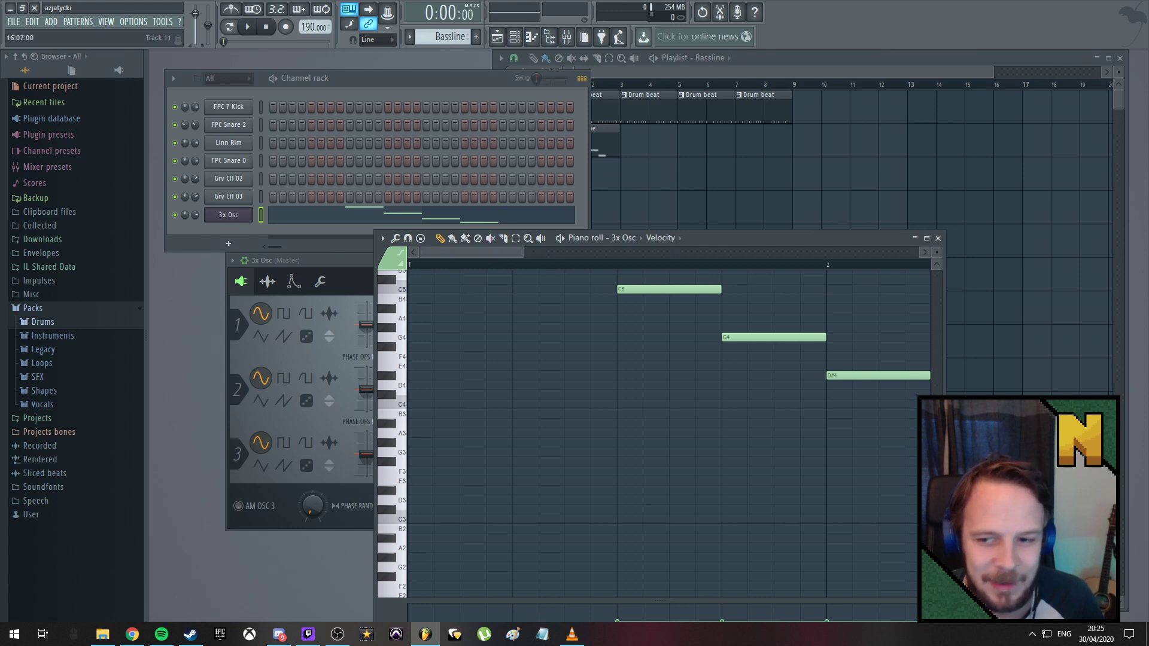
scroll(820, 437, "up", 3)
key("space")
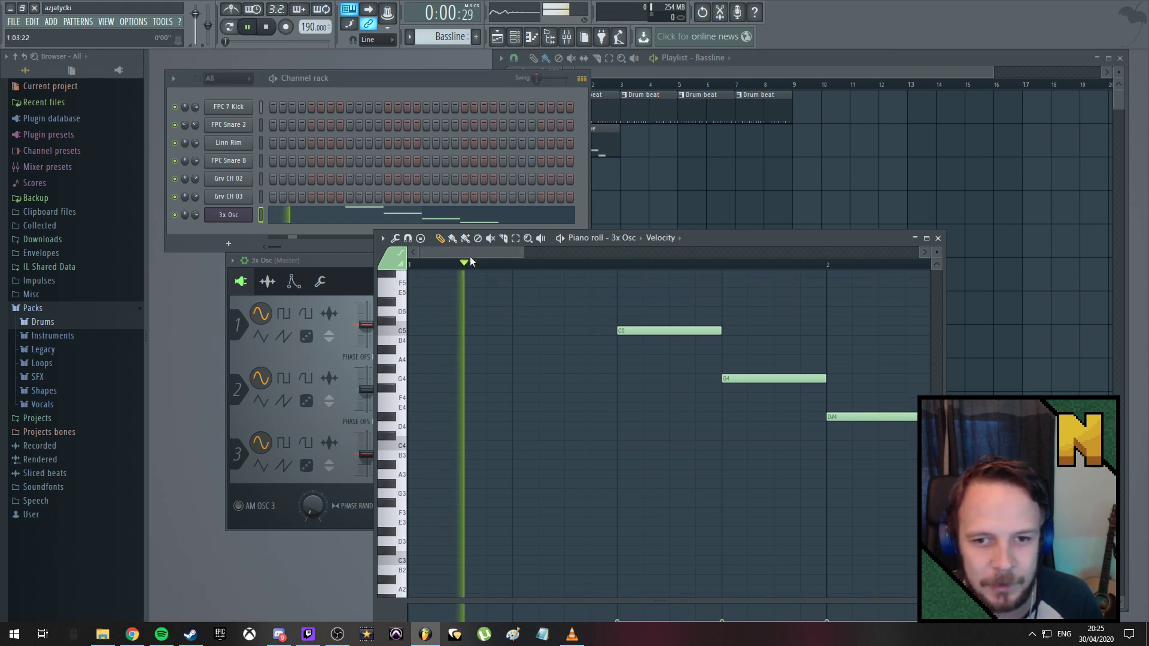
left_click_drag(475, 252, 544, 256)
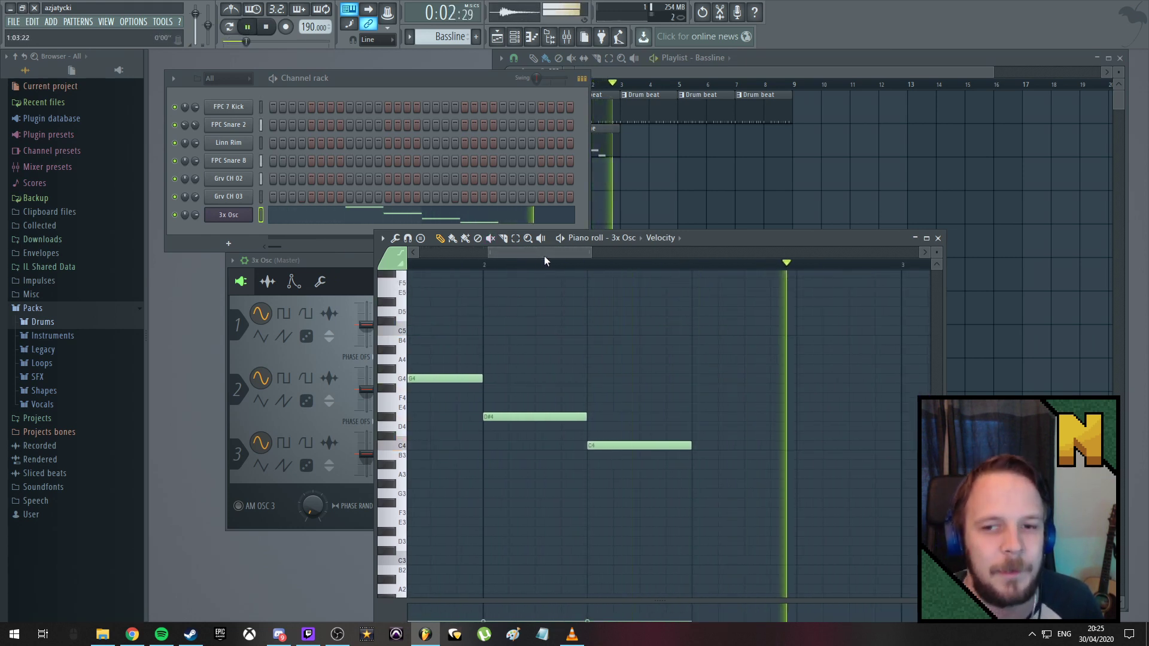
key("space")
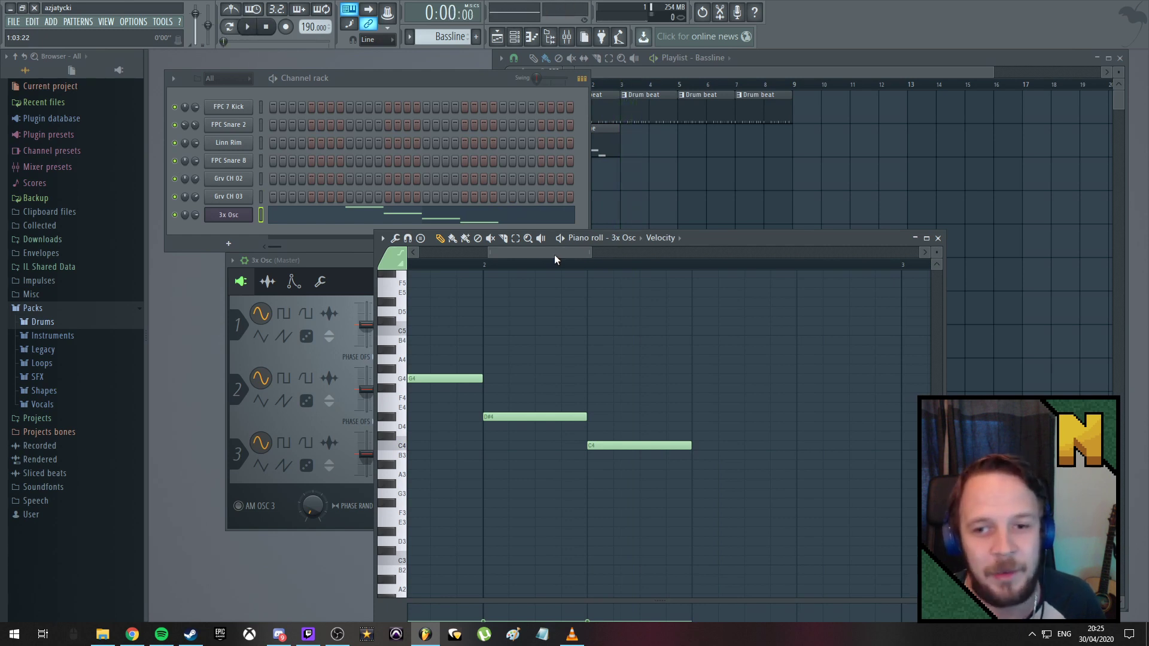
left_click_drag(554, 254, 421, 253)
scroll(471, 250, "right", 3)
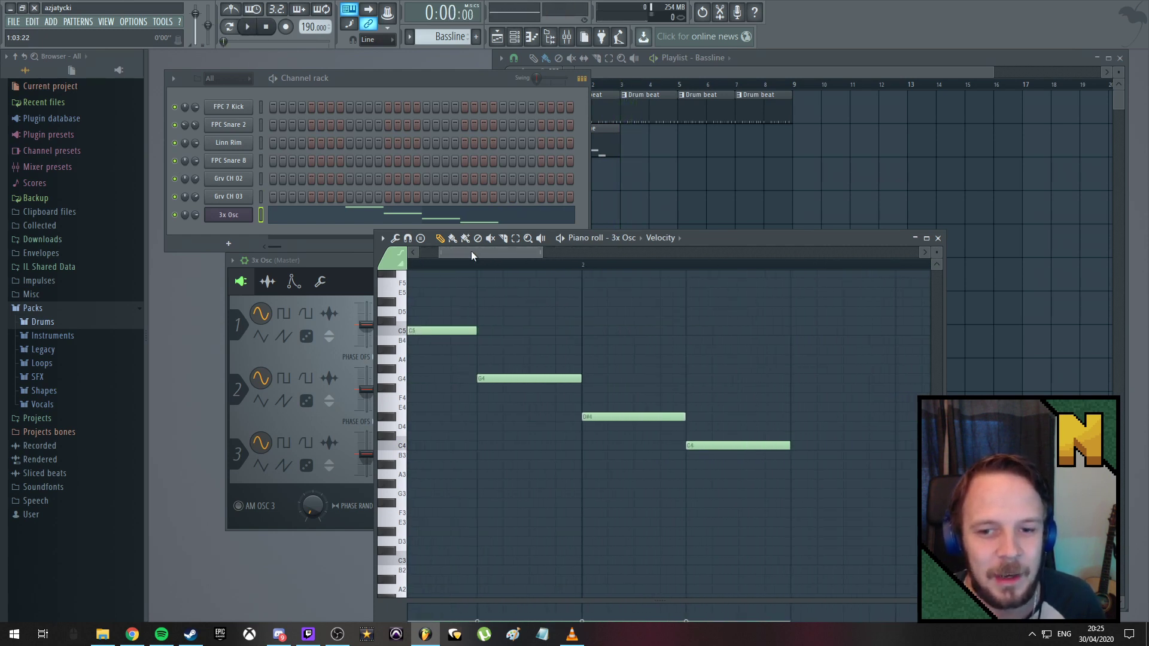
key("space")
left_click_drag(452, 253, 419, 254)
key("space")
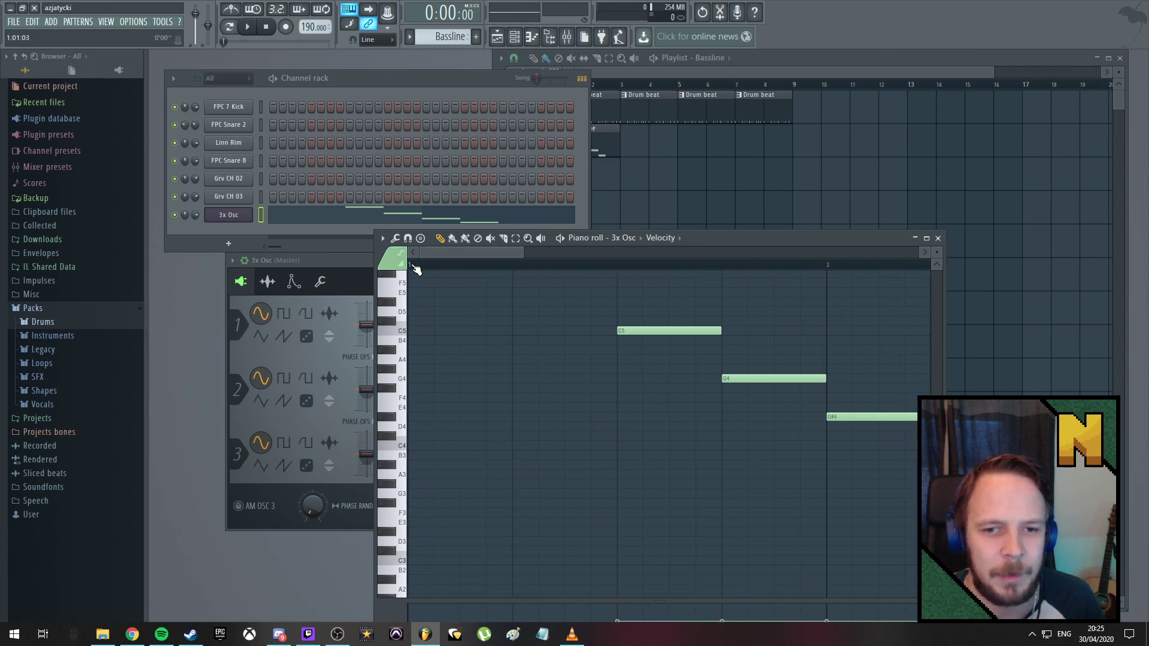
key("space")
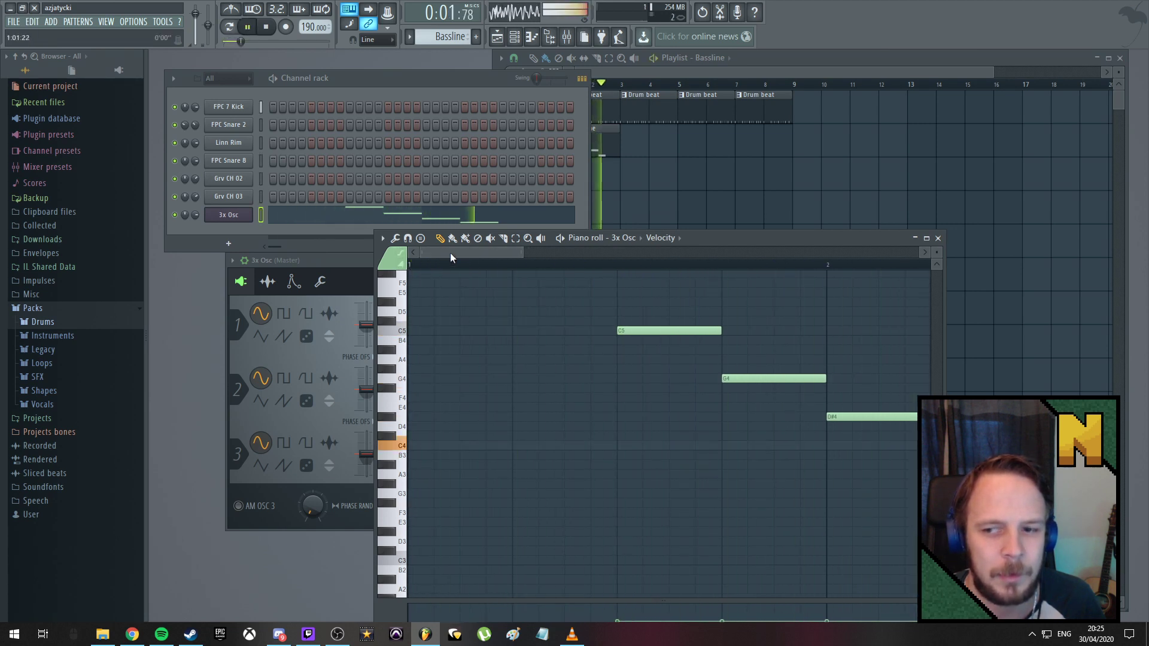
left_click_drag(451, 253, 501, 257)
key("space")
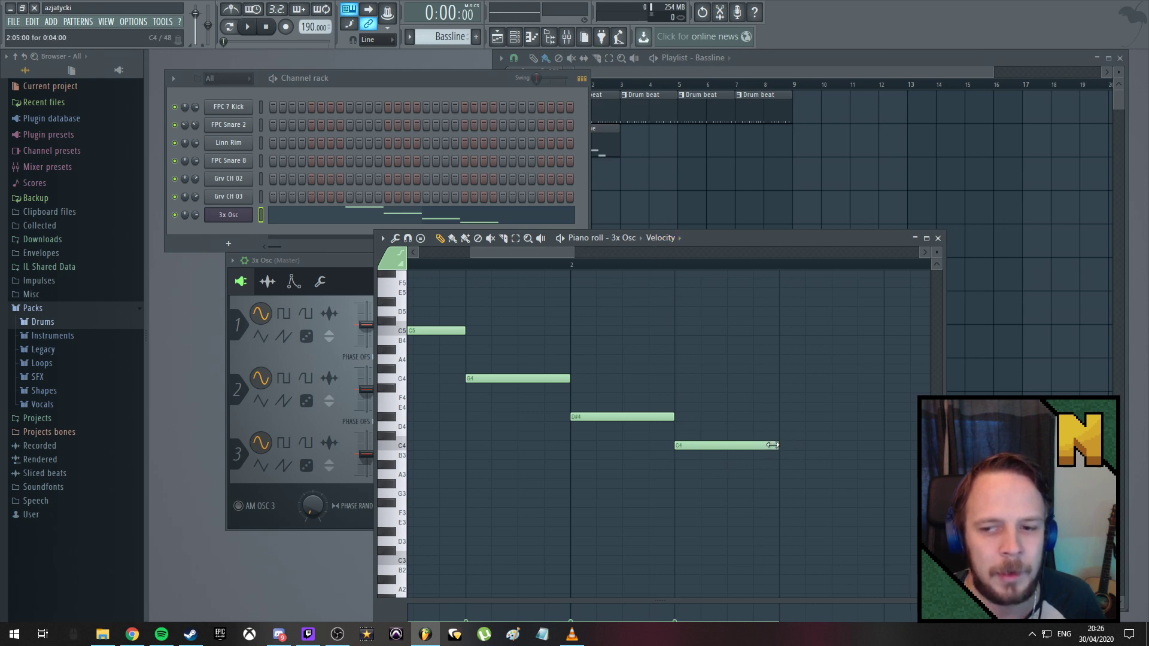
Shorten the last C4 note to two steps, add a second two-step C4 directly after it, and play the result
left_click_drag(772, 445, 732, 449)
left_click(734, 446)
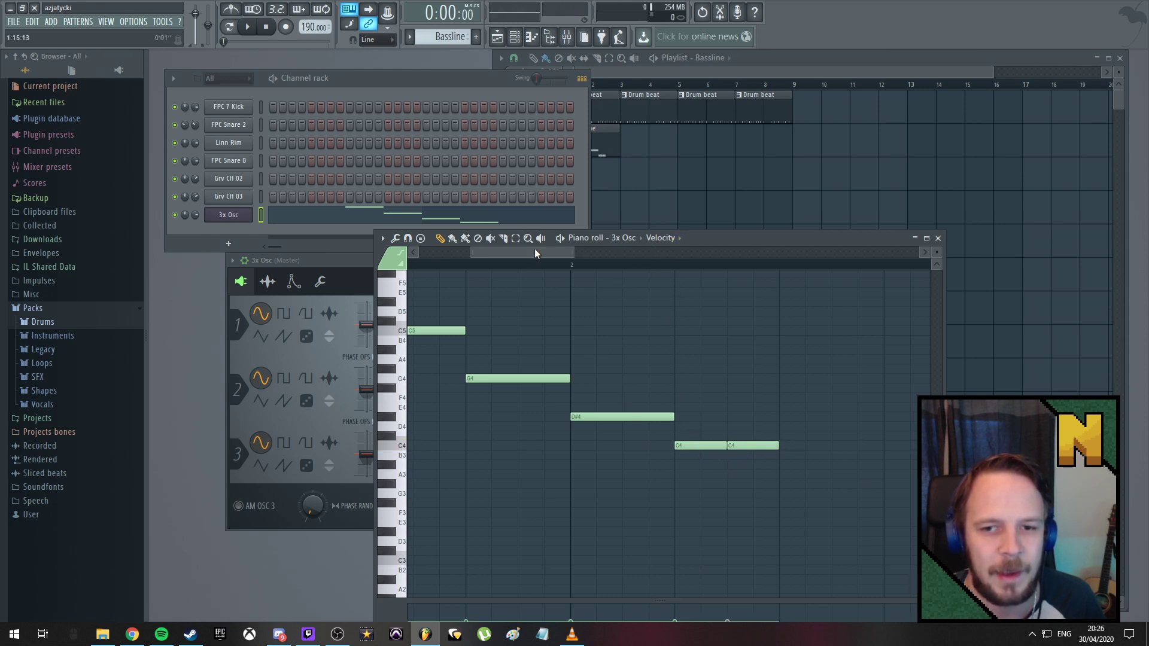
key("space")
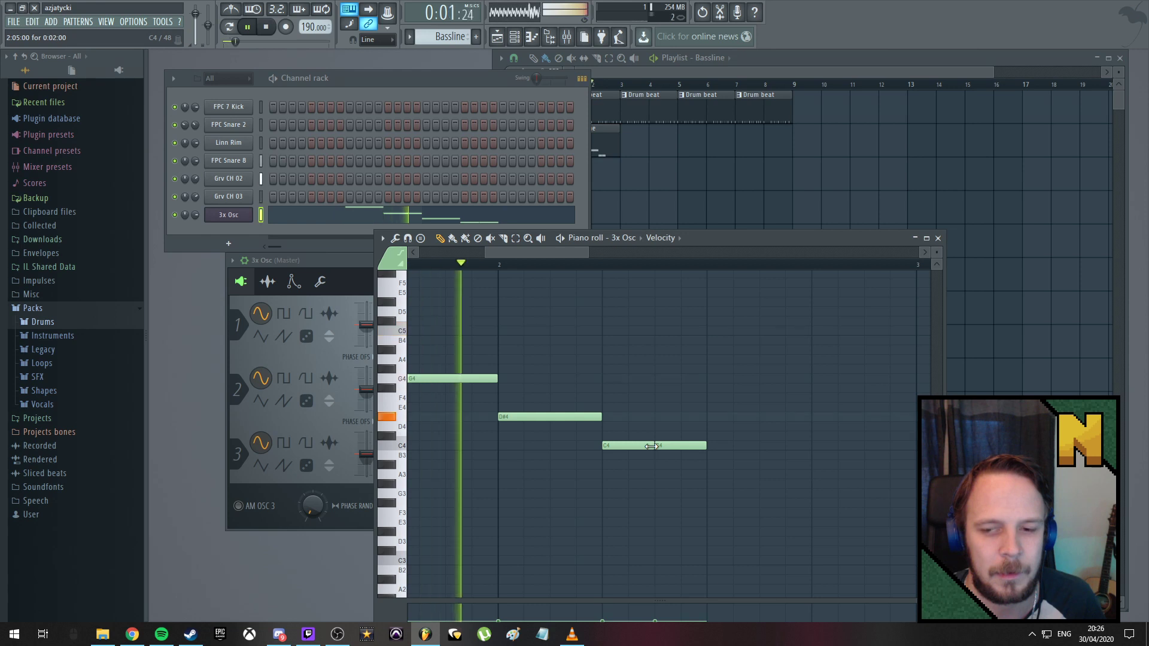
key("space")
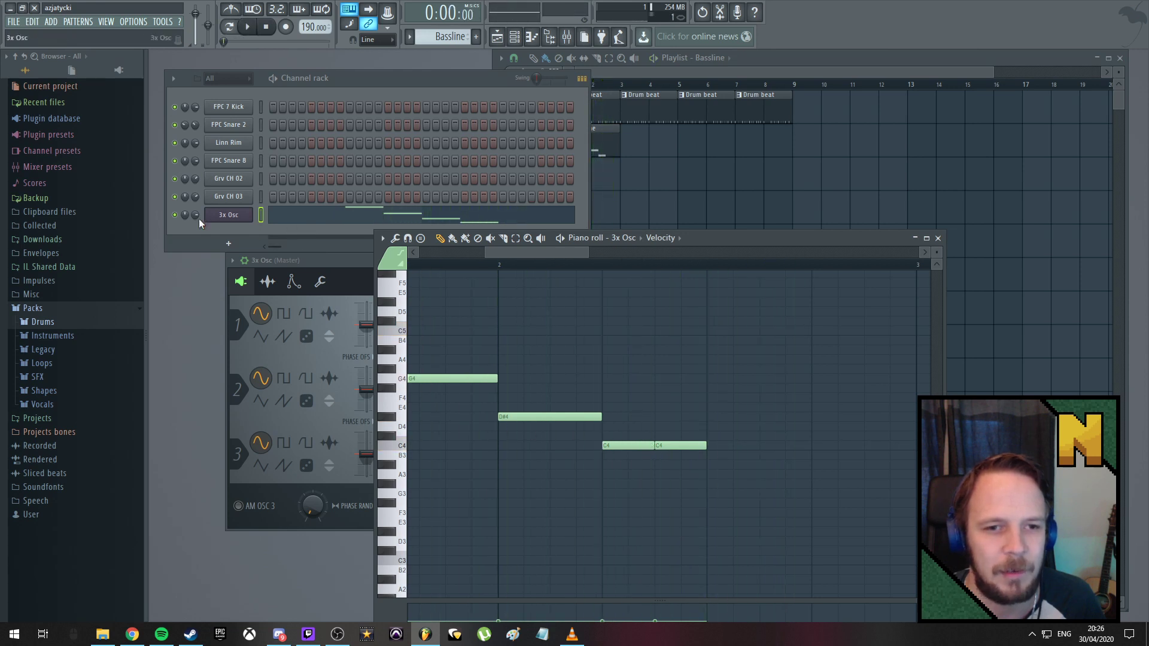
Play the bassline on its own in pattern mode and with the drums in song mode
left_click(233, 29)
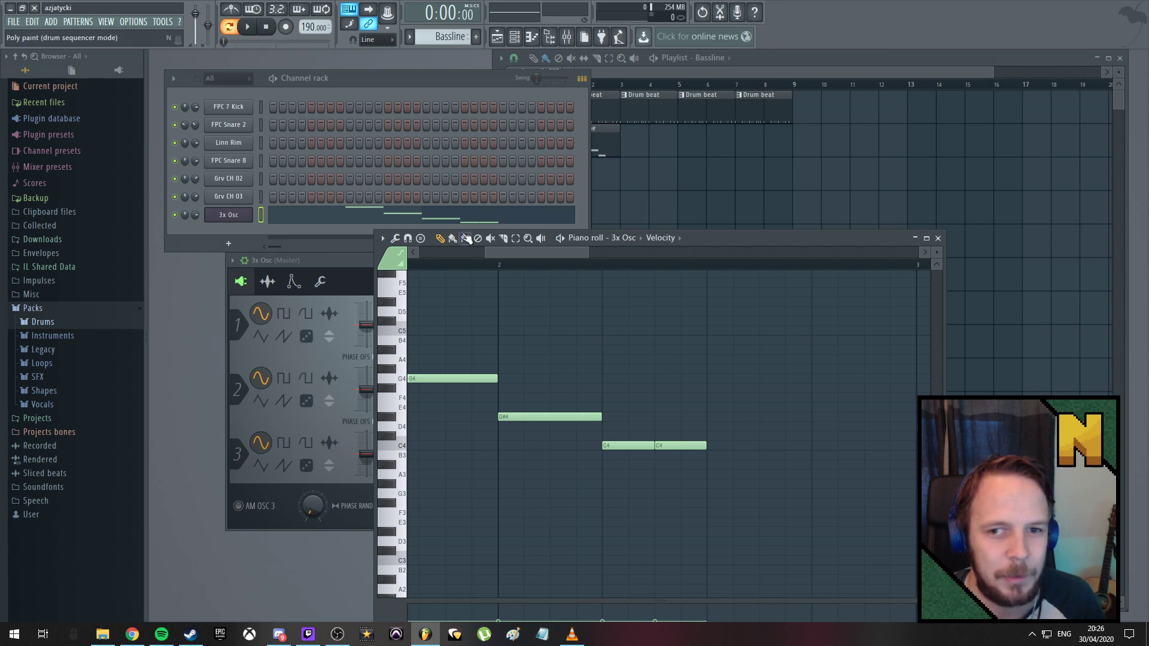
key("space")
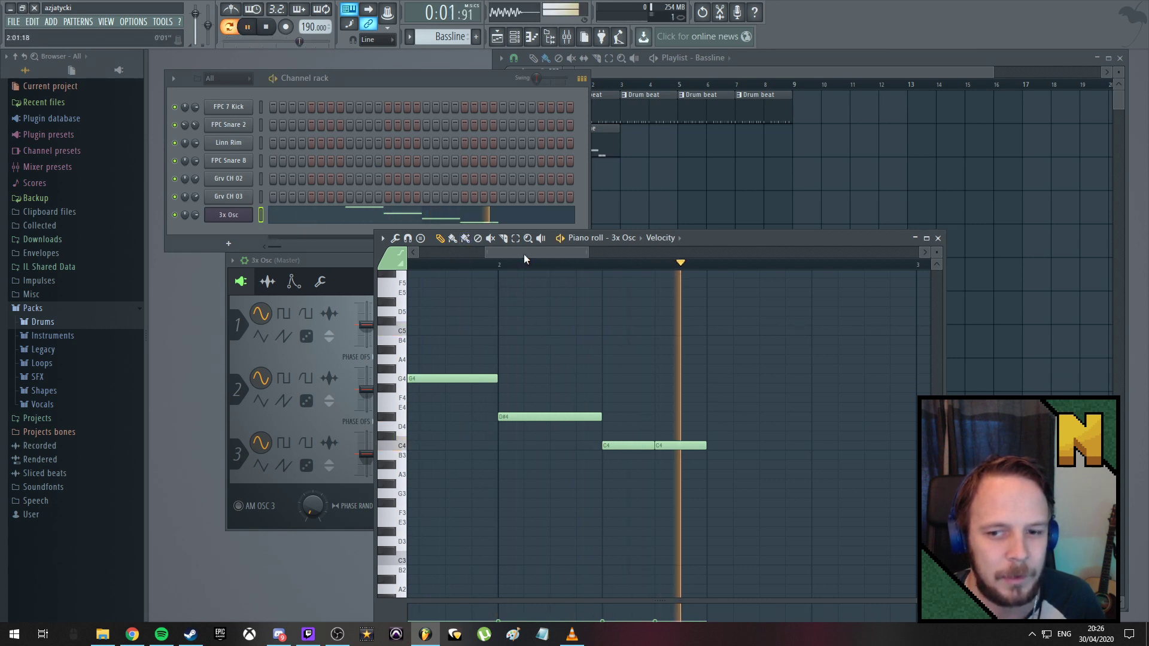
key("space")
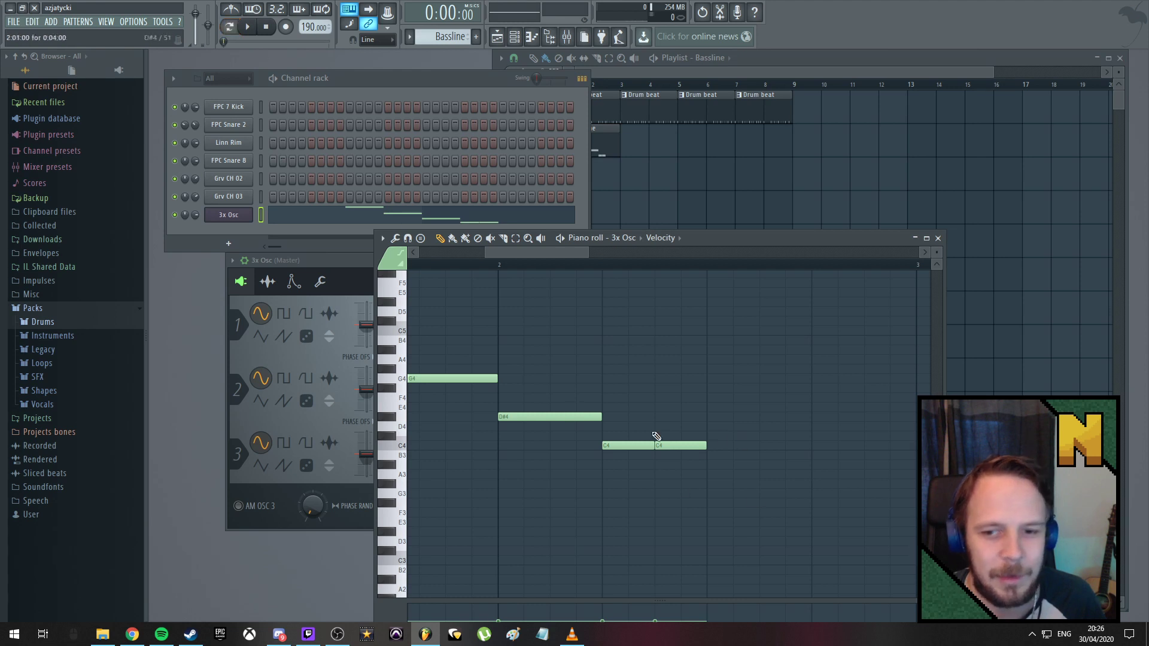
key("space")
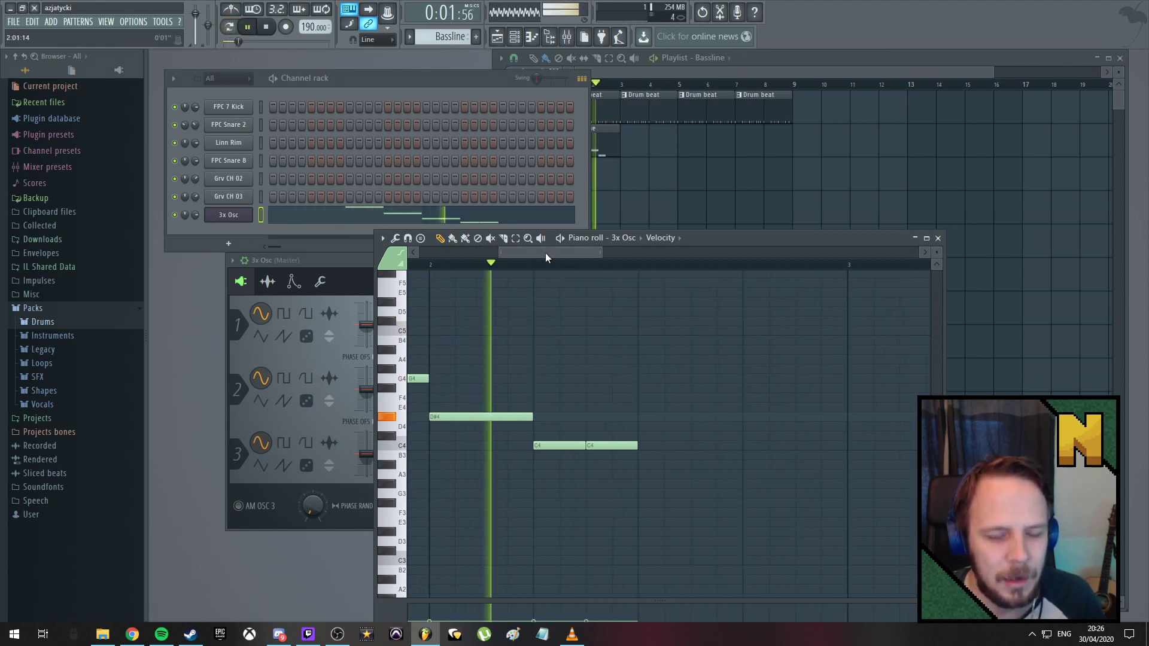
key("space")
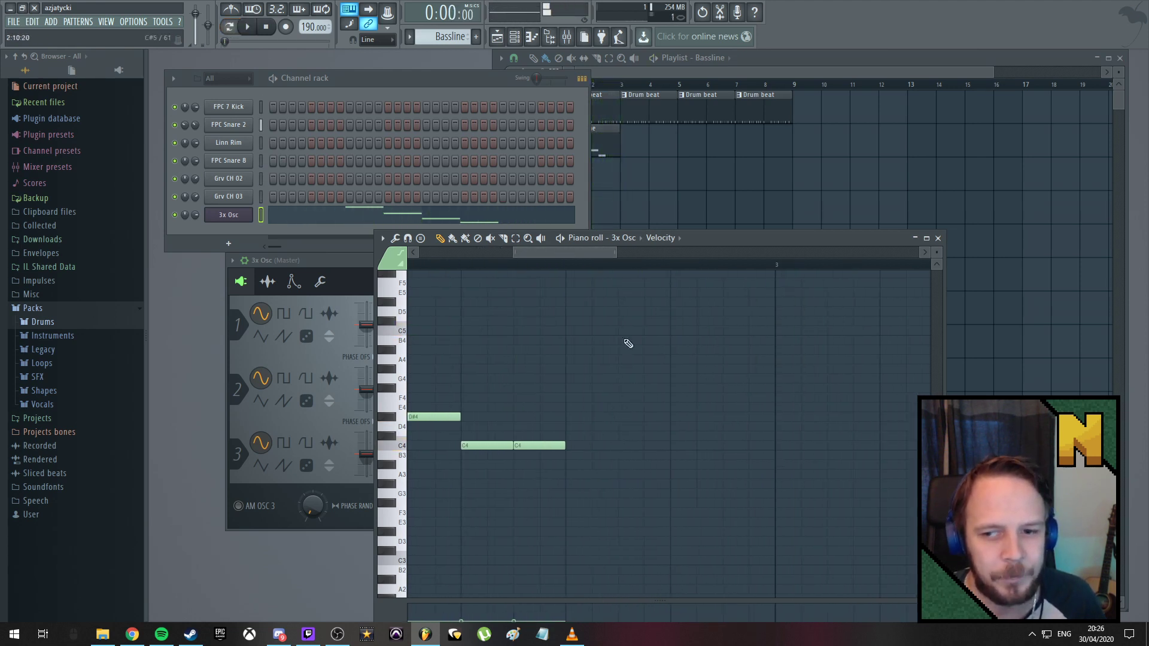
Add two consecutive two-step F4 notes from step 13 of bar 2 (2:13:00) and play the song
left_click(677, 435)
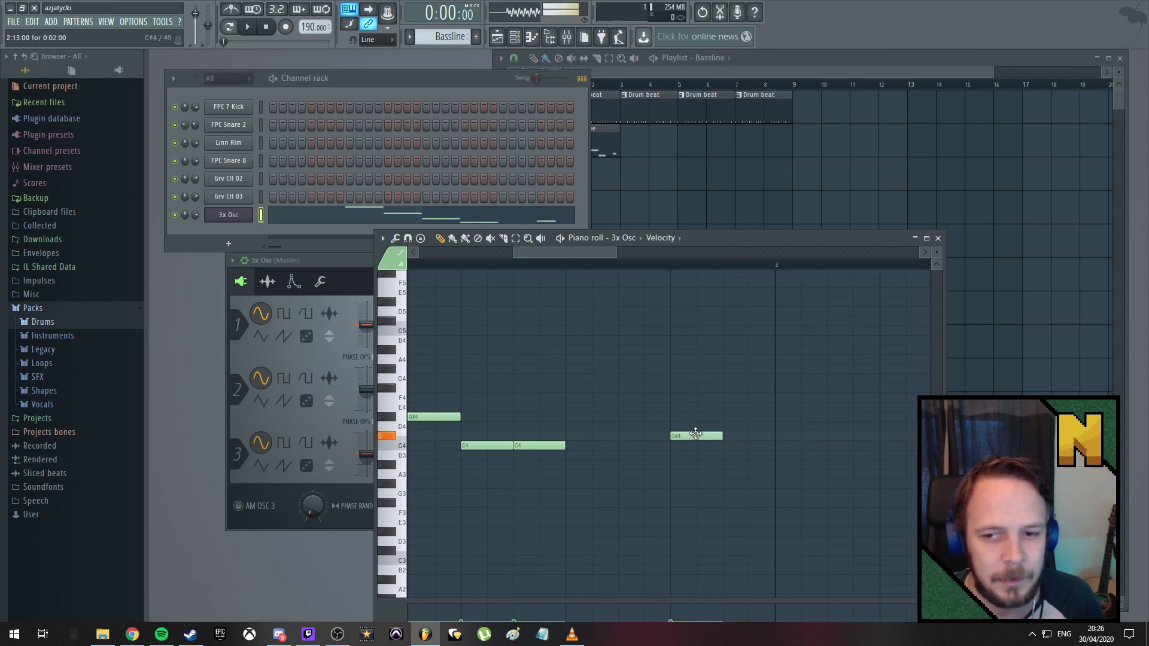
left_click_drag(696, 434, 693, 397)
left_click(731, 398)
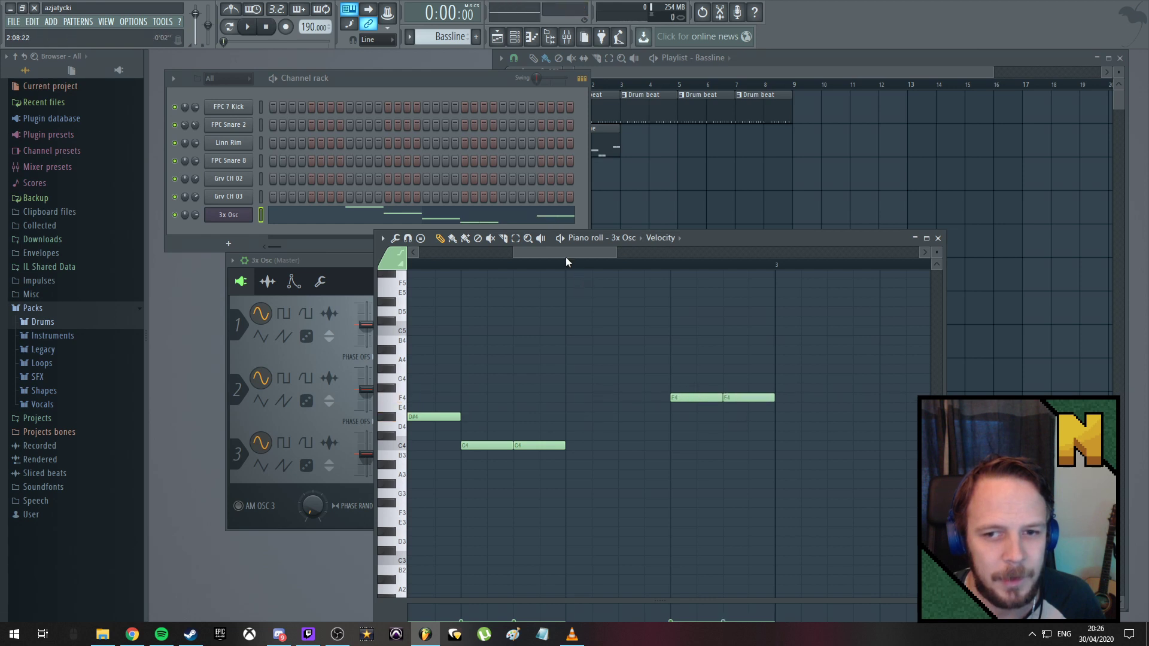
left_click_drag(565, 257, 347, 253)
key("space")
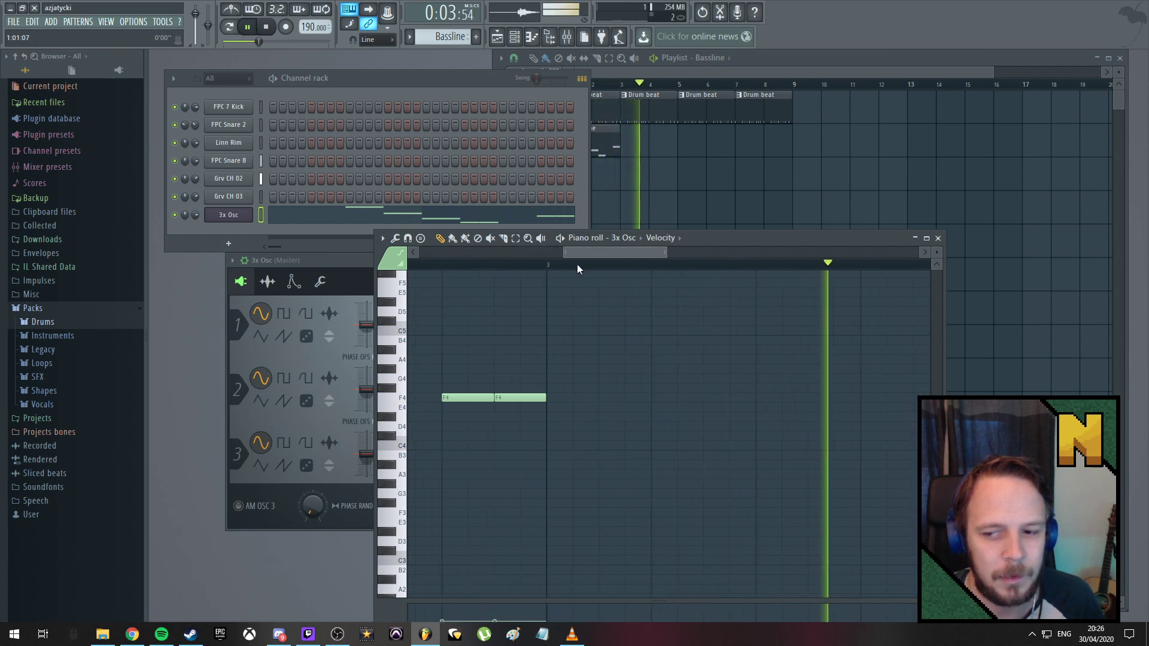
key("space")
Play the song again and examine the empty bar 3 that follows the two F4 notes
mouse_move(609, 251)
left_mouse_down()
mouse_move(446, 253)
mouse_move(625, 263)
left_mouse_up()
key("space")
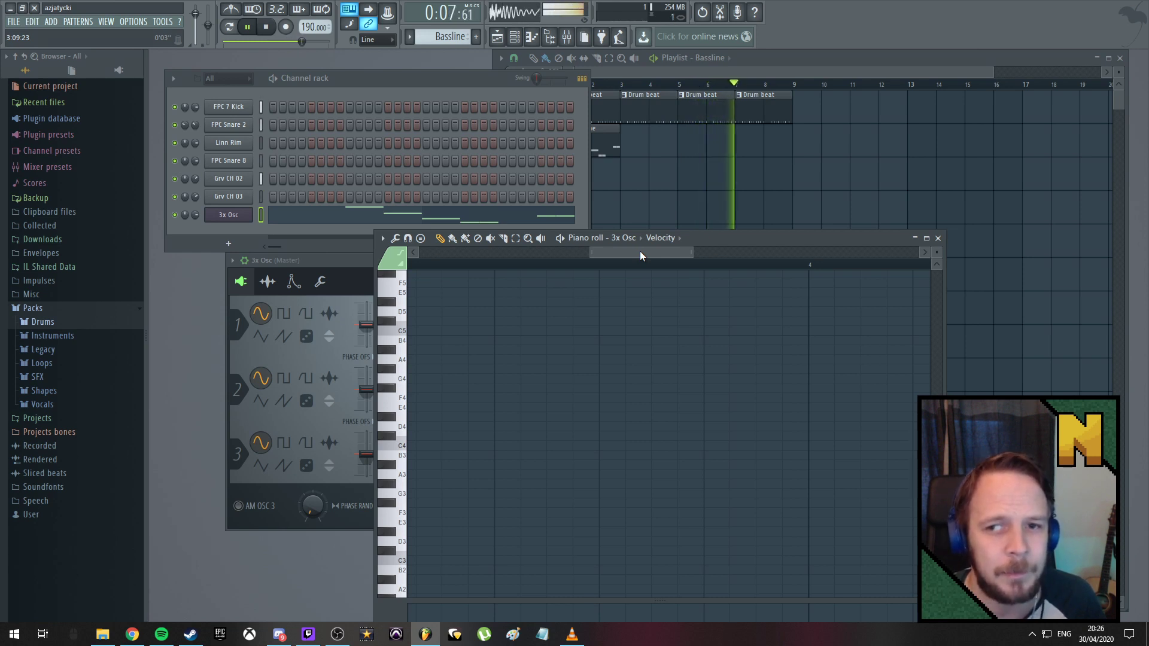
left_click_drag(642, 253, 534, 255)
left_click_drag(551, 255, 607, 252)
key("space")
key("space")
key("space")
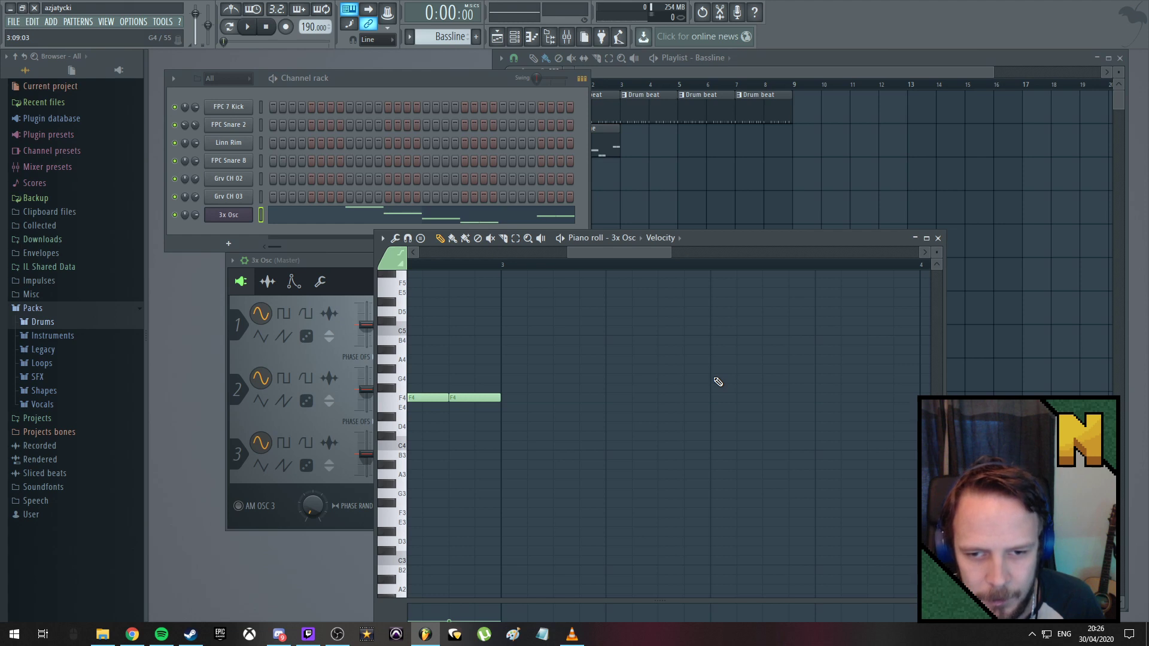
Add a four-step G4 note at step 9 of bar 3 (3:09:00) and a four-step A#4 note directly after it
left_click(721, 379)
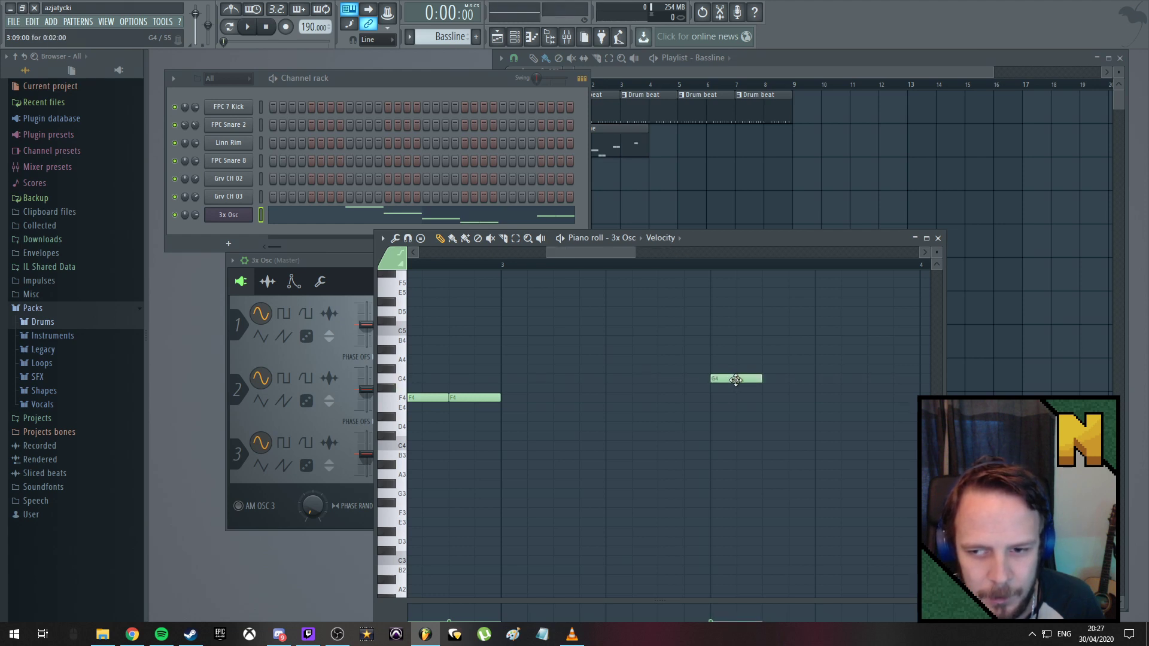
left_click_drag(763, 380, 814, 382)
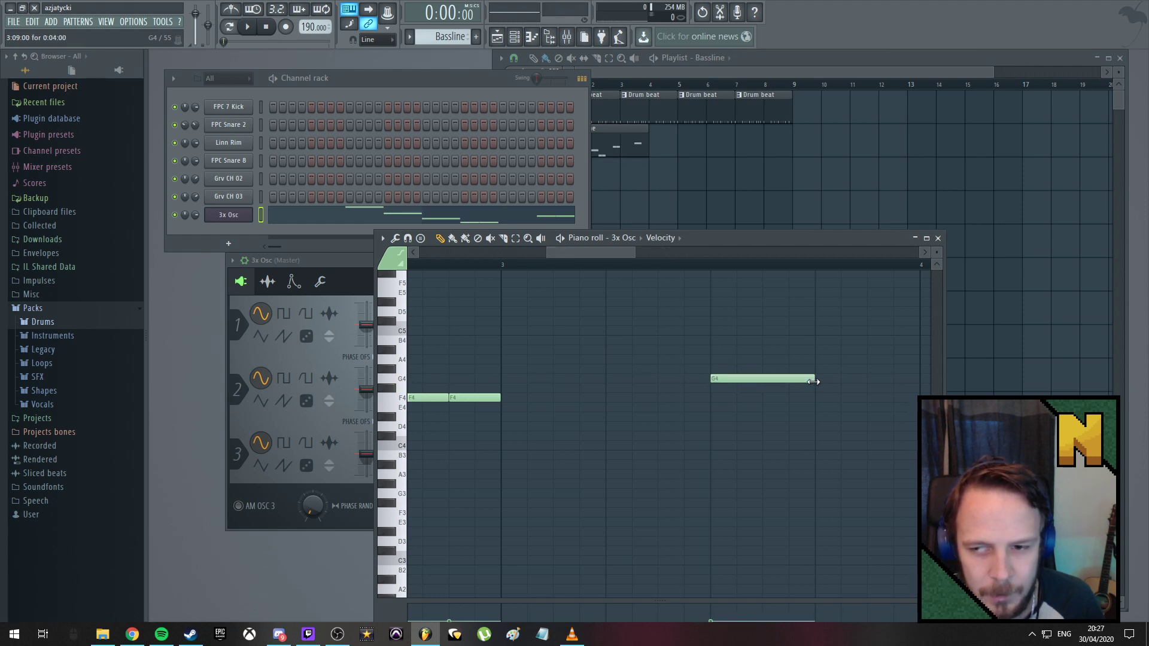
left_click_drag(578, 252, 647, 252)
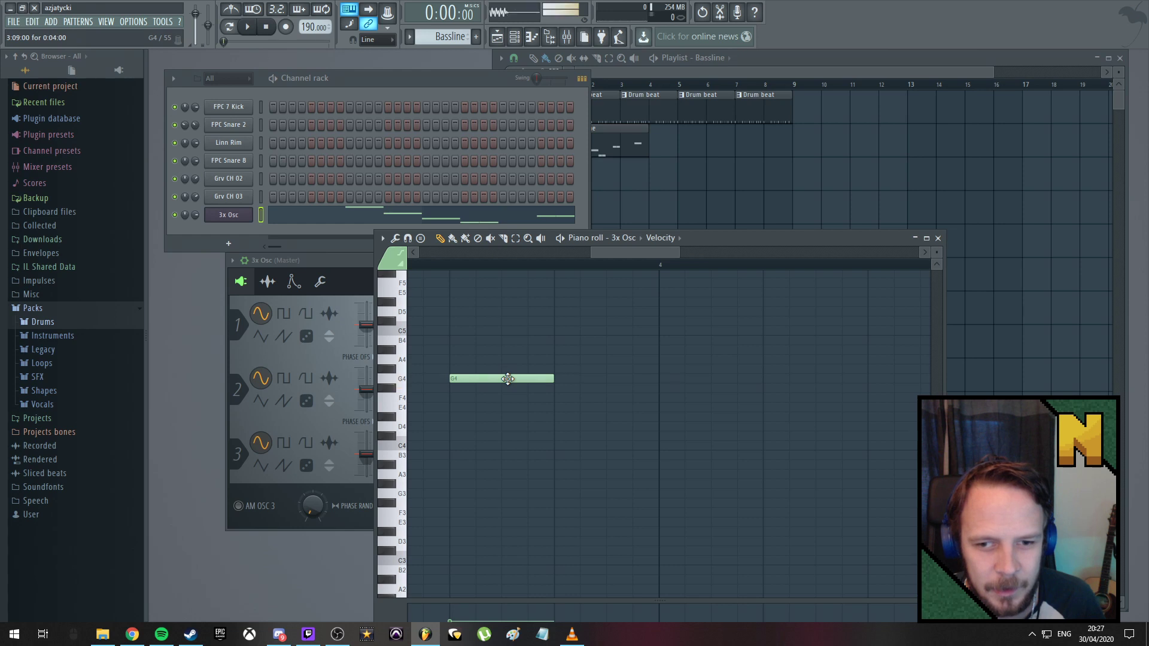
left_click_drag(579, 349, 566, 347)
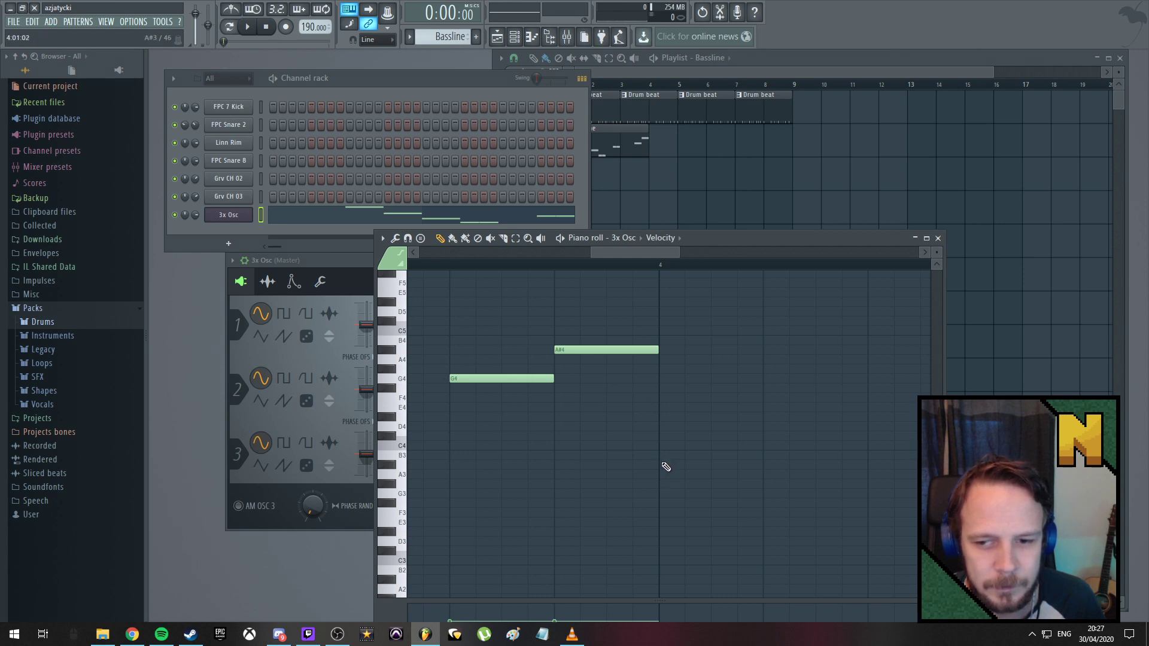
Add a four-step A#3 note at the start of bar 4, followed by two two-step C4 notes, and play the bassline
left_click(662, 465)
left_click(767, 445)
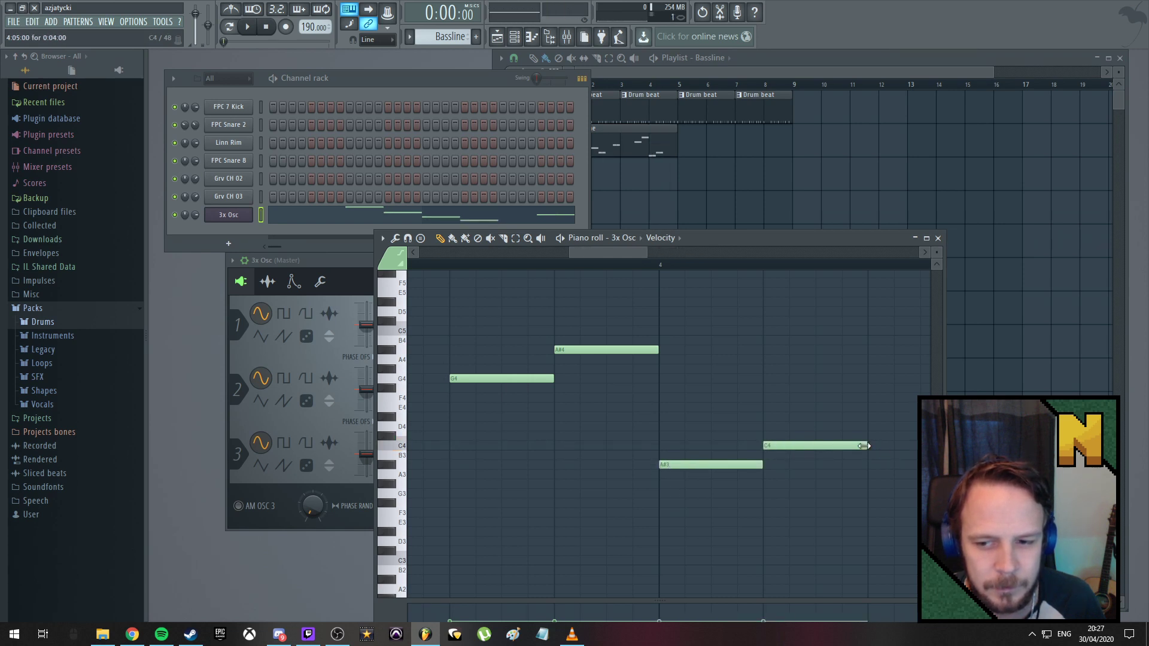
mouse_move(866, 446)
left_mouse_down()
mouse_move(818, 446)
mouse_move(868, 446)
left_mouse_up()
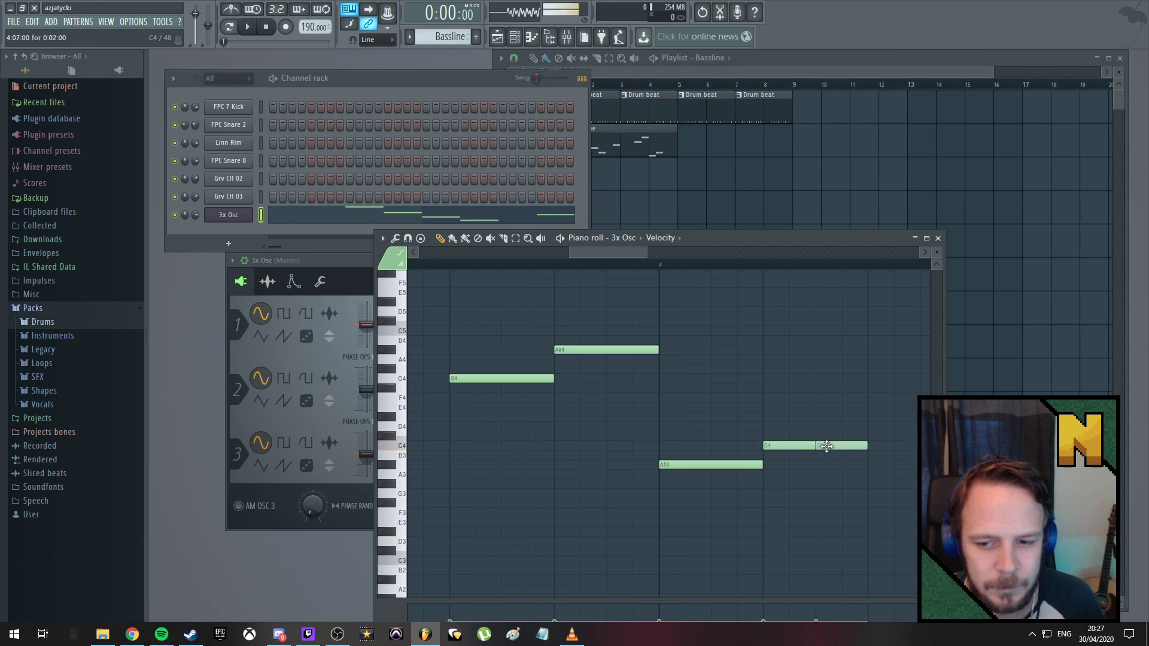
key("space")
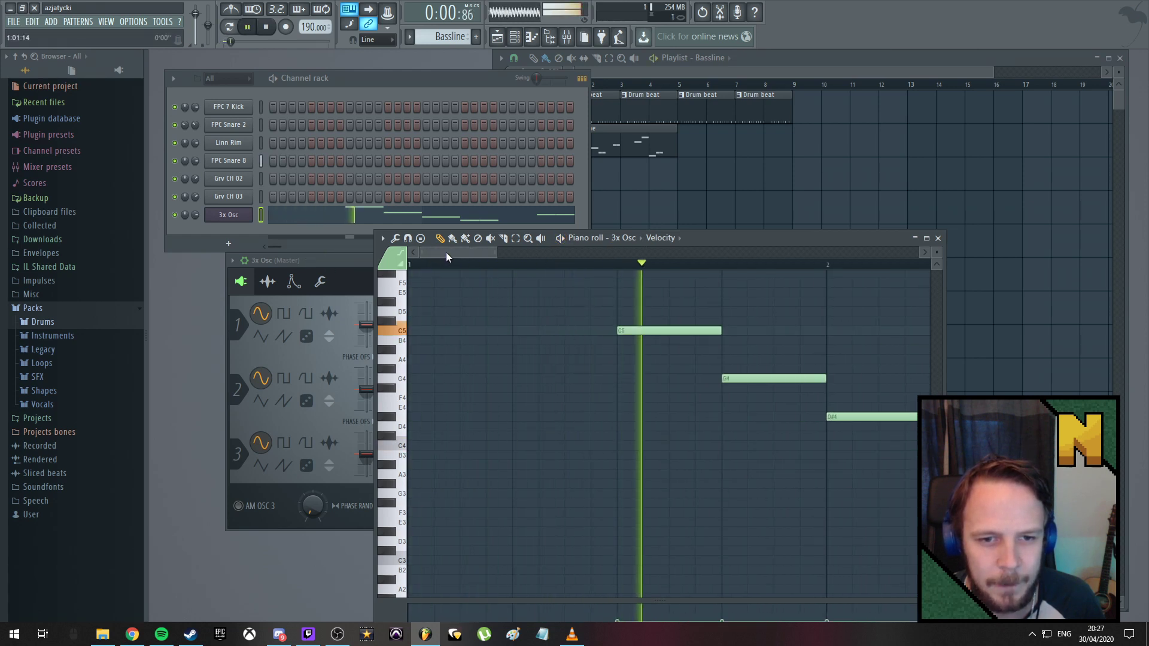
left_click_drag(447, 253, 413, 261)
key("space")
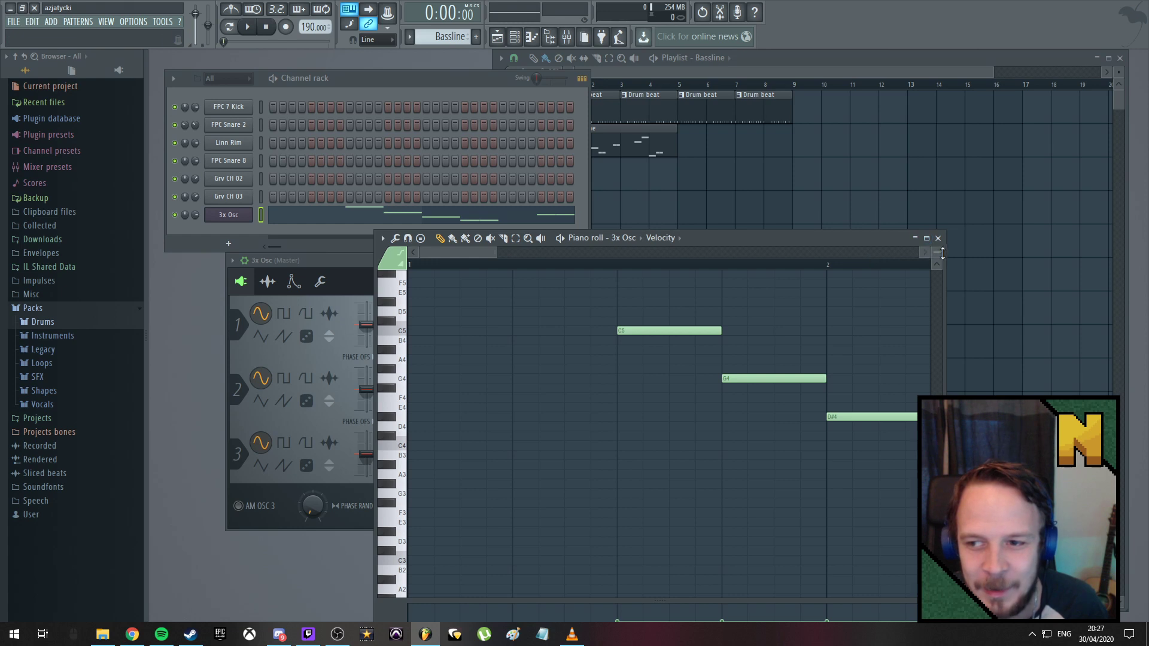
Play the bassline with the drums again, following its notes from bar 1 through bar 4
left_click_drag(943, 253, 943, 255)
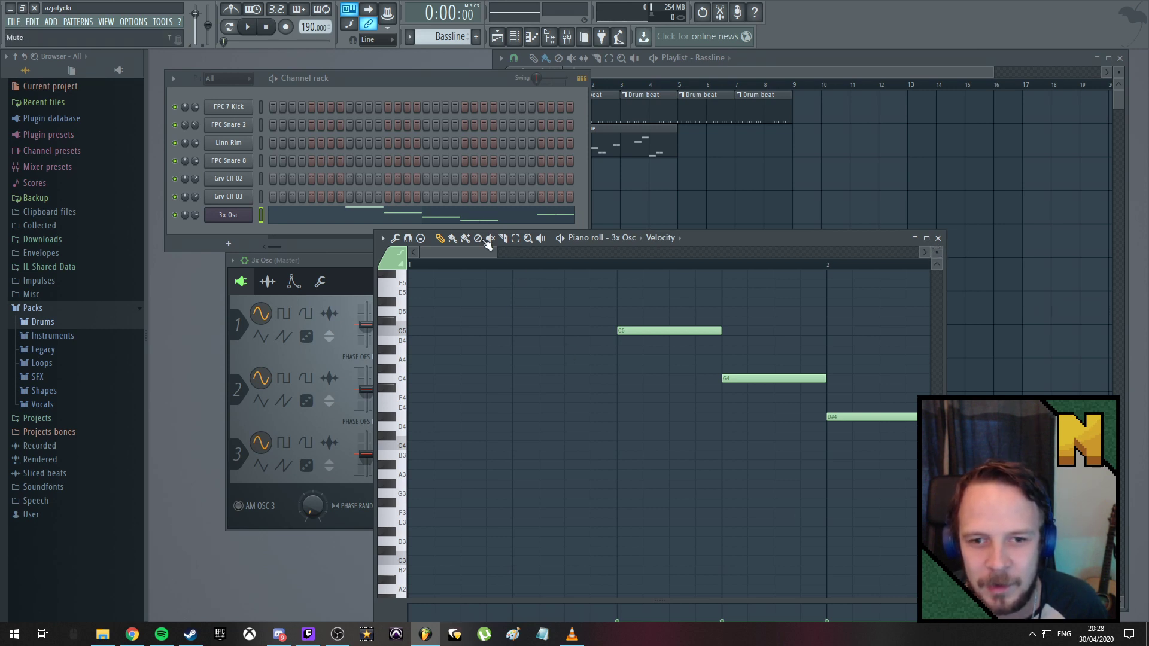
mouse_move(454, 252)
left_mouse_down()
mouse_move(696, 252)
mouse_move(450, 251)
left_mouse_up()
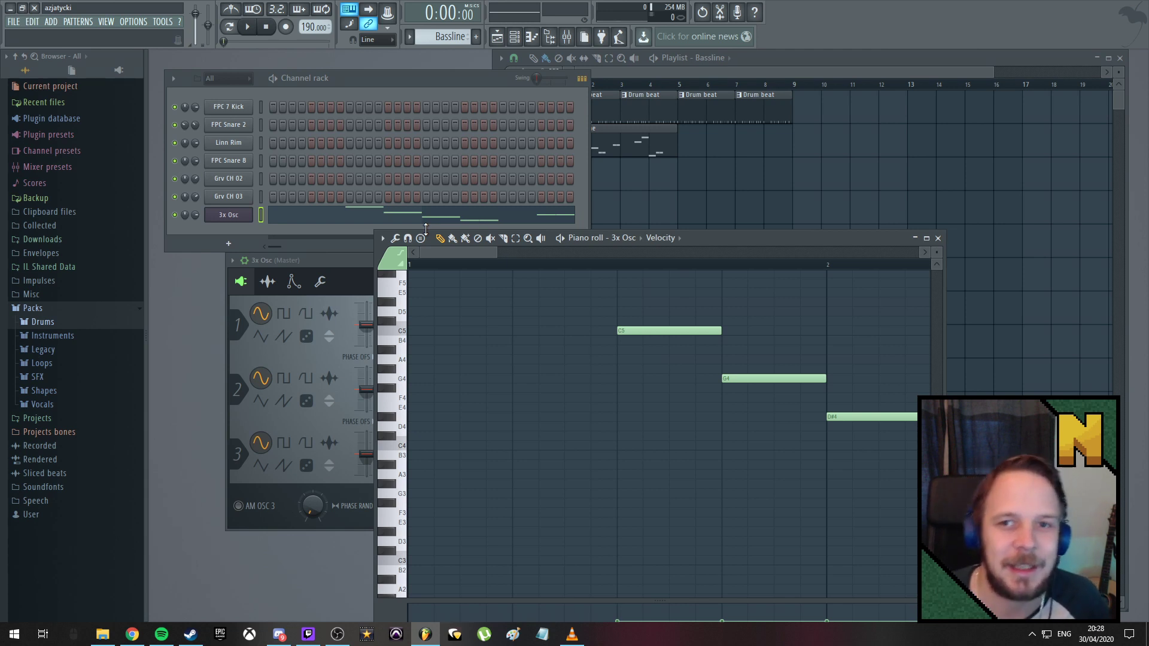
key("space")
left_click_drag(472, 249, 652, 257)
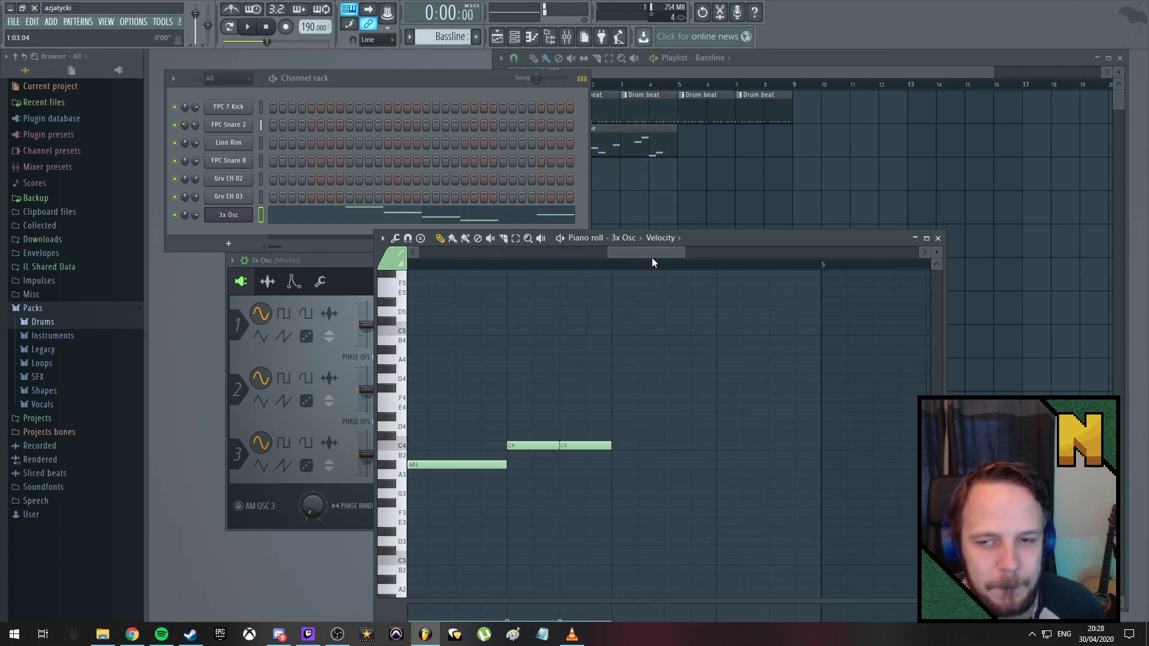
Add two consecutive two-step G4 notes starting at step 13 of bar 4
key("space")
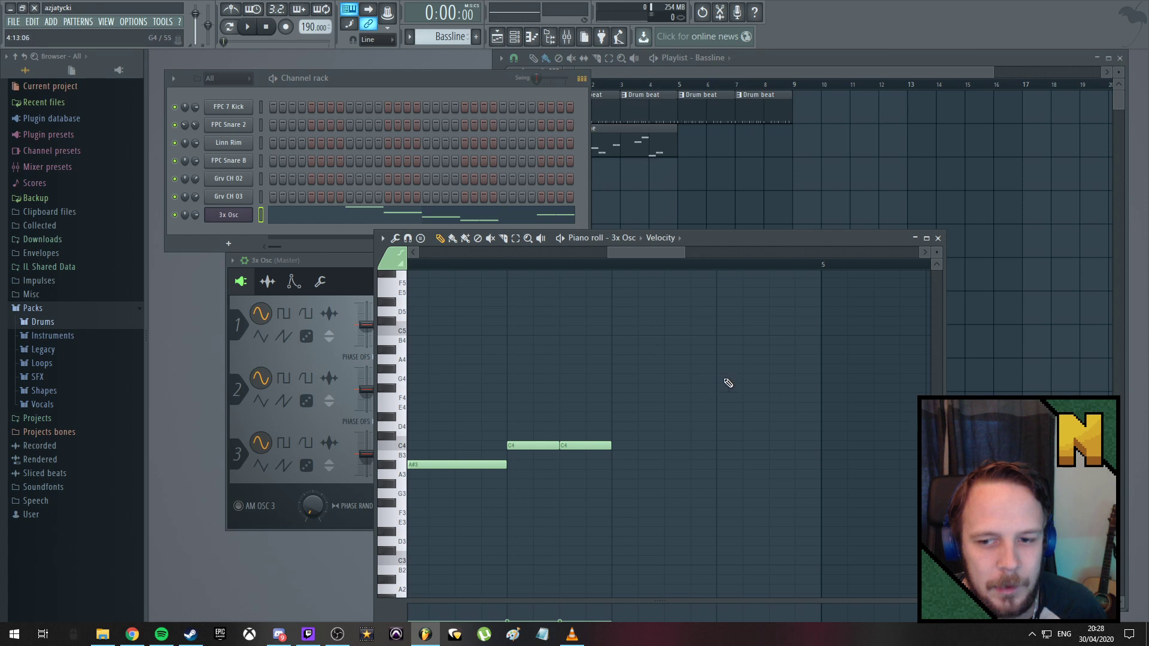
left_click(729, 383)
left_click_drag(769, 383, 823, 383)
Raise the A#3 note at the start of bar 4 to D4 and play the bassline with the drums
key("space")
mouse_move(659, 252)
left_mouse_down()
mouse_move(450, 252)
mouse_move(646, 263)
mouse_move(608, 449)
mouse_move(585, 426)
left_mouse_up()
key("space")
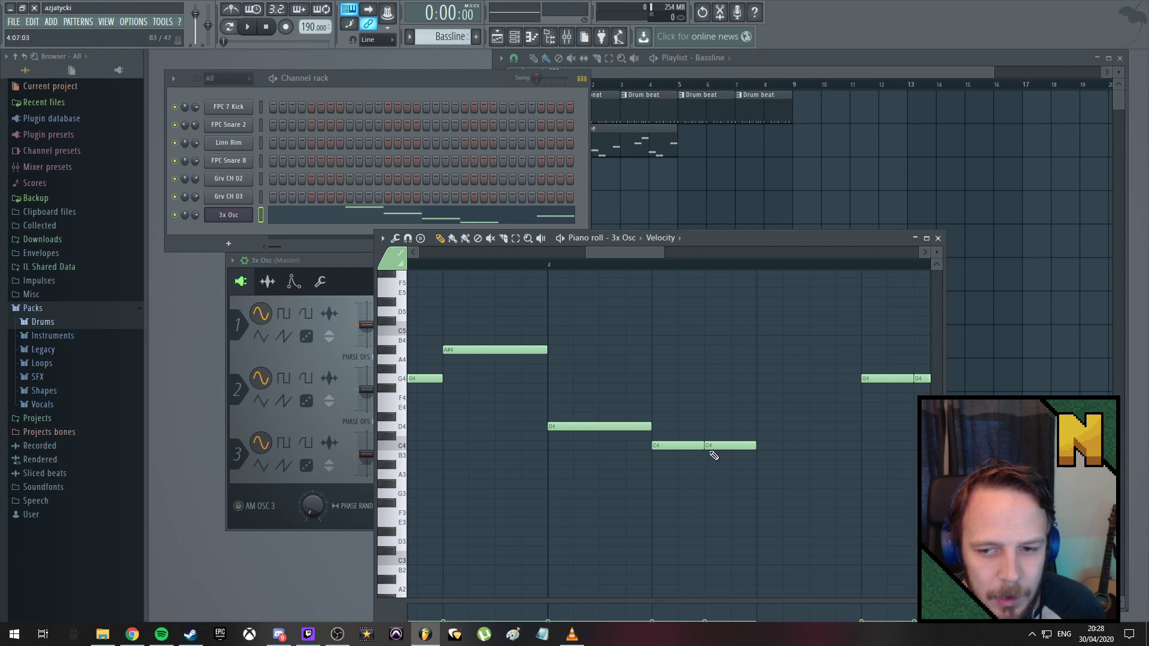
key("space")
left_click_drag(627, 253, 662, 257)
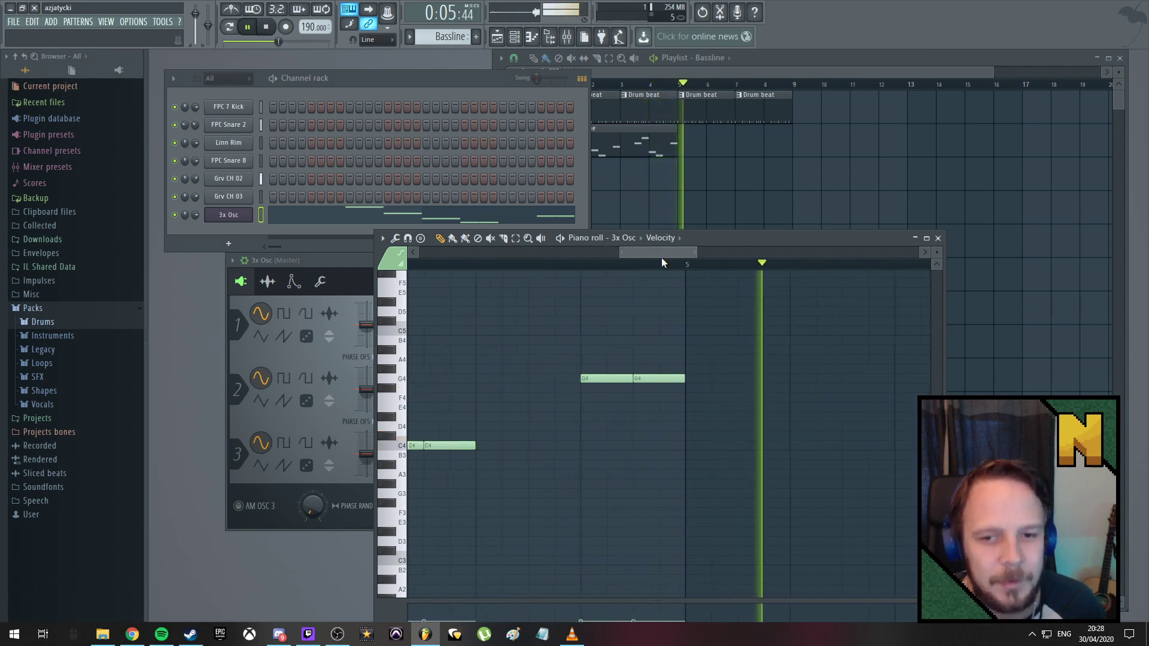
key("space")
Delete the two G4 notes at the end of bar 4 and play the bassline again
double_click(659, 379)
key("Escape")
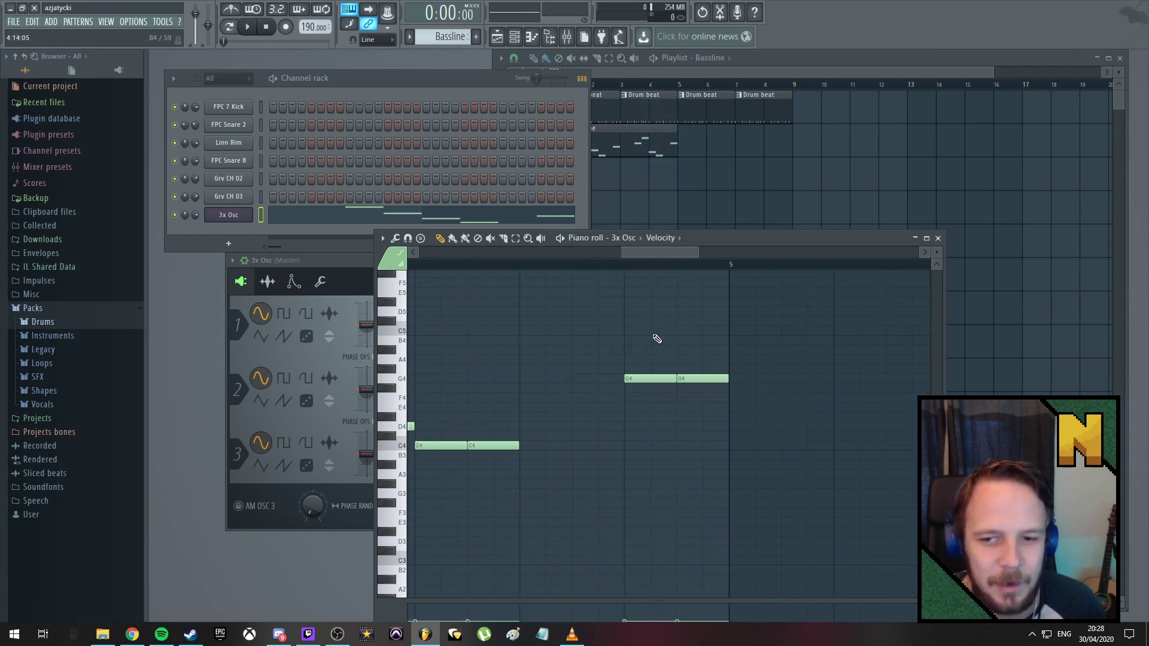
right_click(638, 379)
right_click(694, 379)
left_click_drag(656, 254, 226, 261)
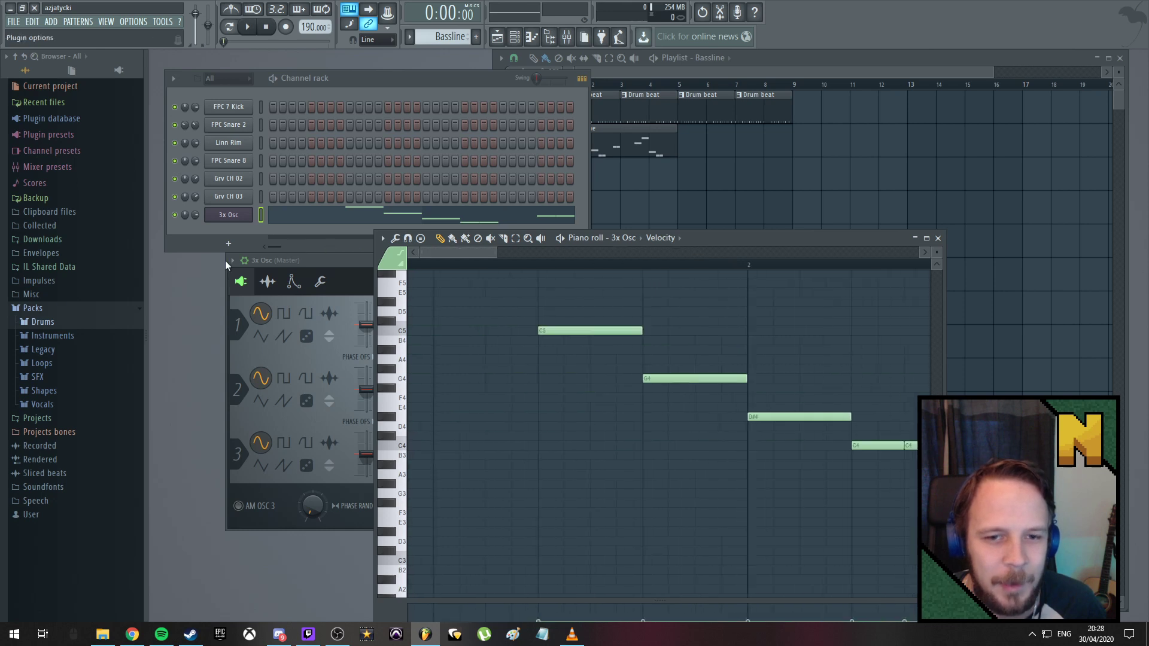
key("space")
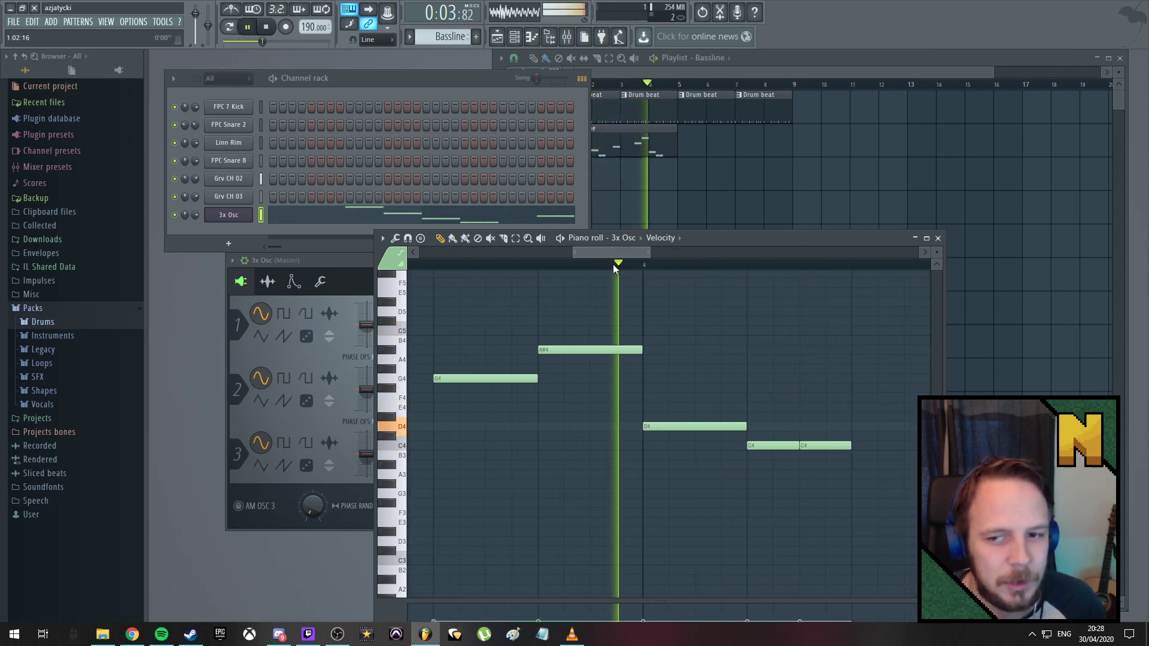
key("space")
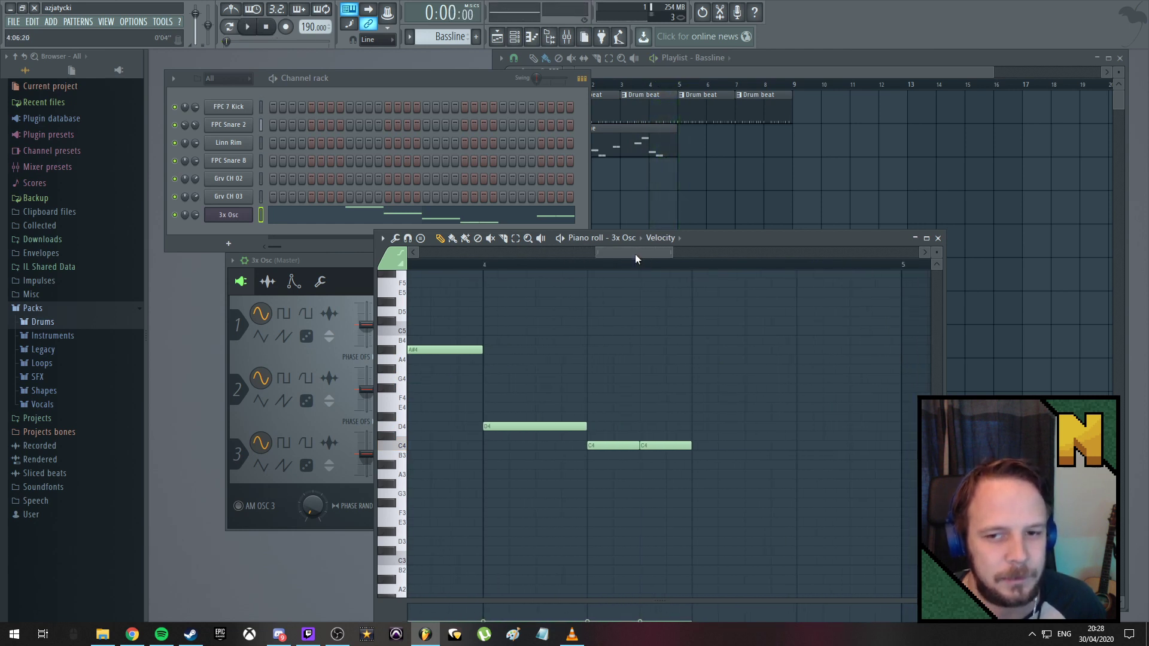
Add two-step C4 notes at steps 13 and 15 of bar 4 and play the bassline with the drums
left_click(810, 447)
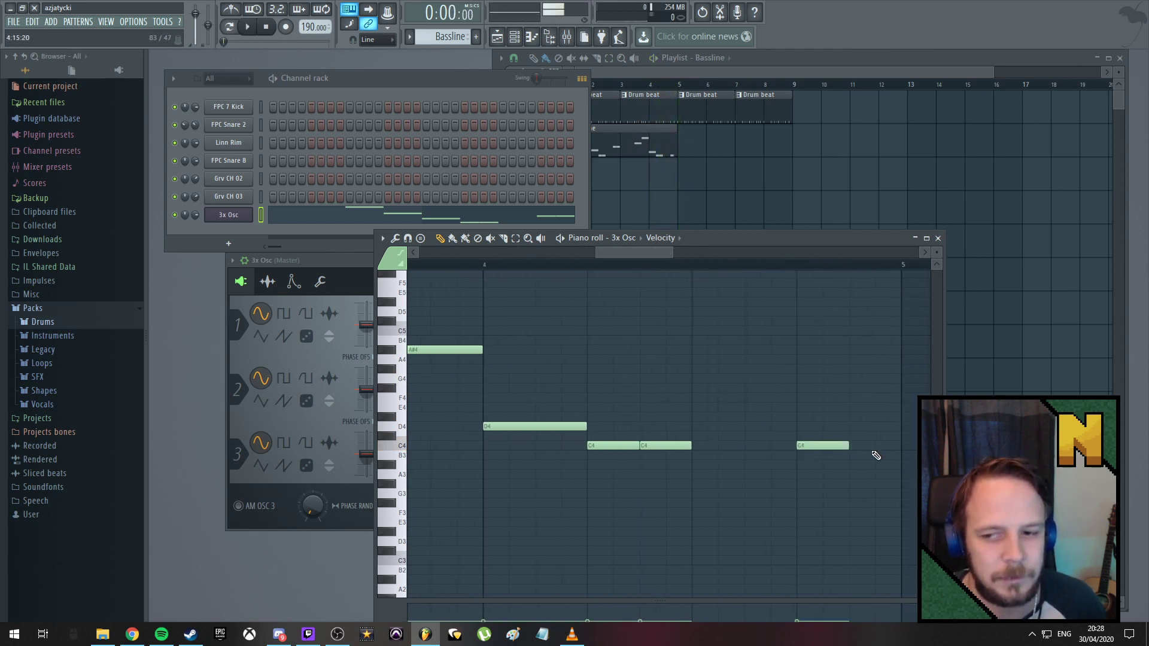
left_click(862, 448)
key("space")
left_click_drag(626, 253, 415, 268)
key("space")
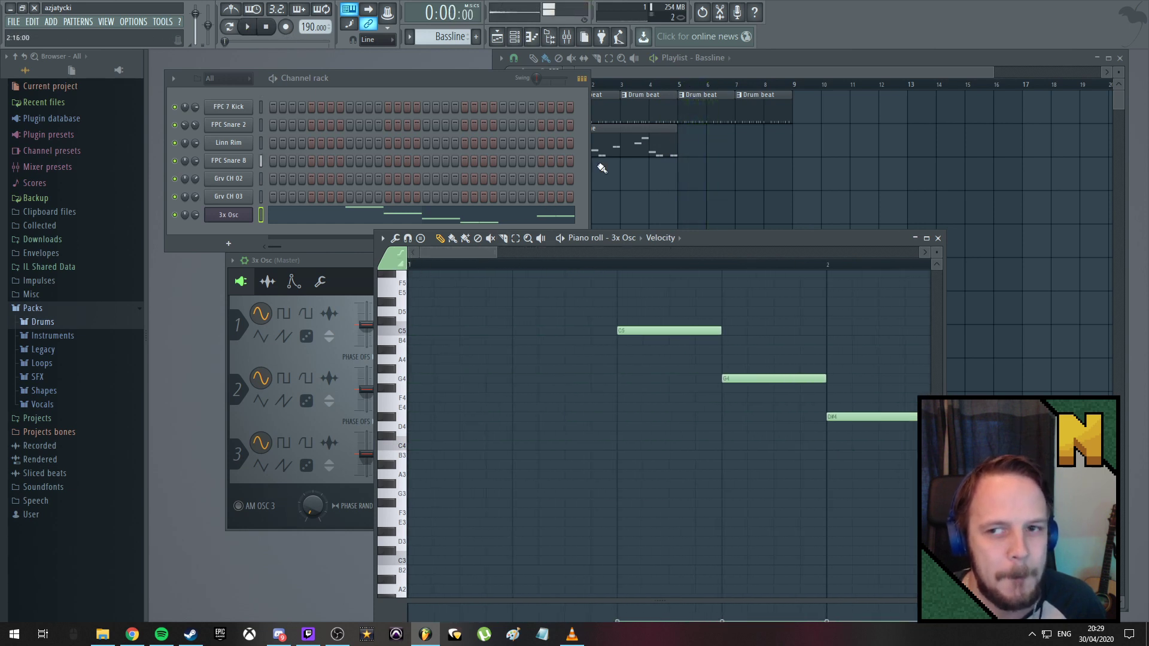
Place a second Bassline clip at bar 5 of Track 2 and close the piano roll and 3x Osc windows
left_click(683, 141)
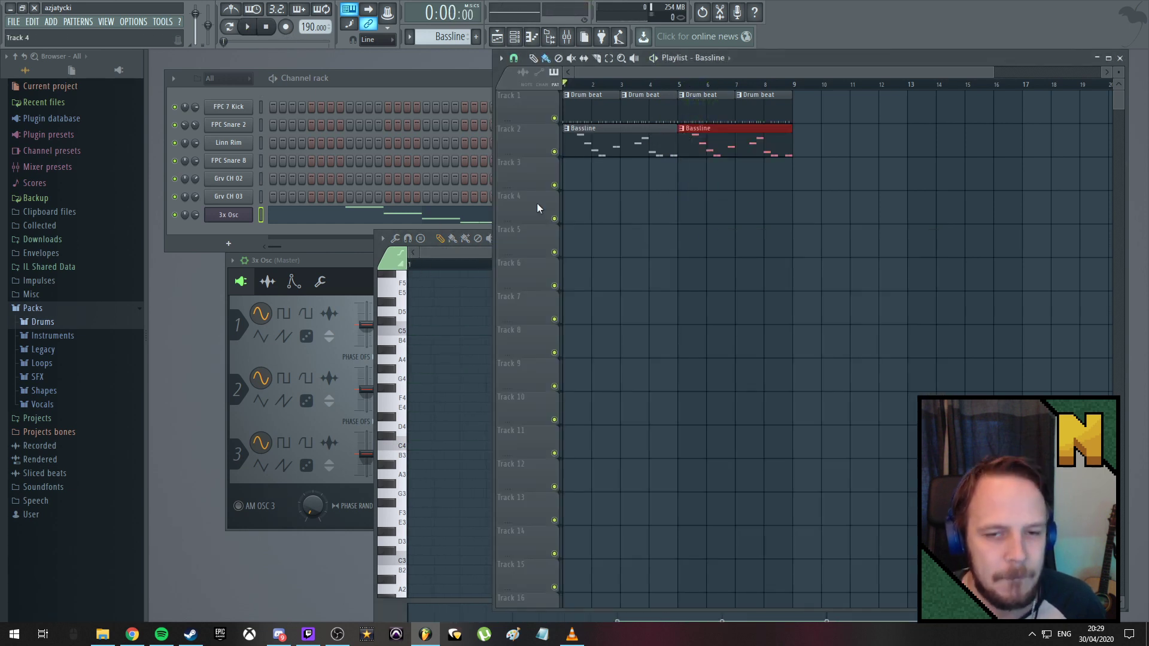
key("F7")
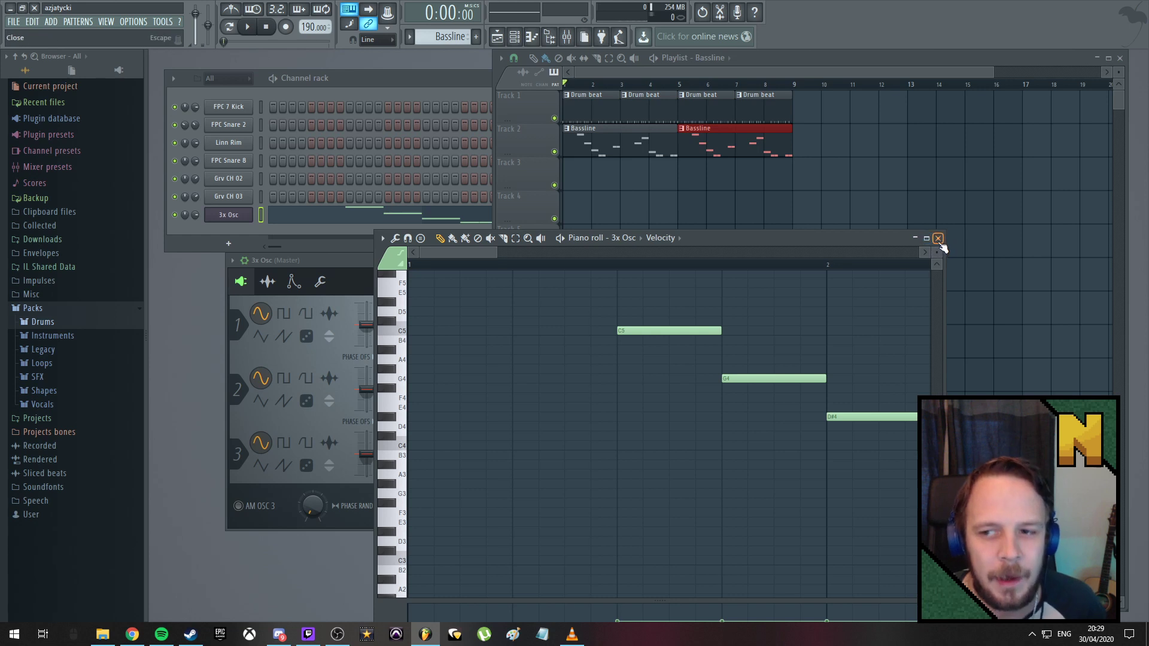
left_click(938, 239)
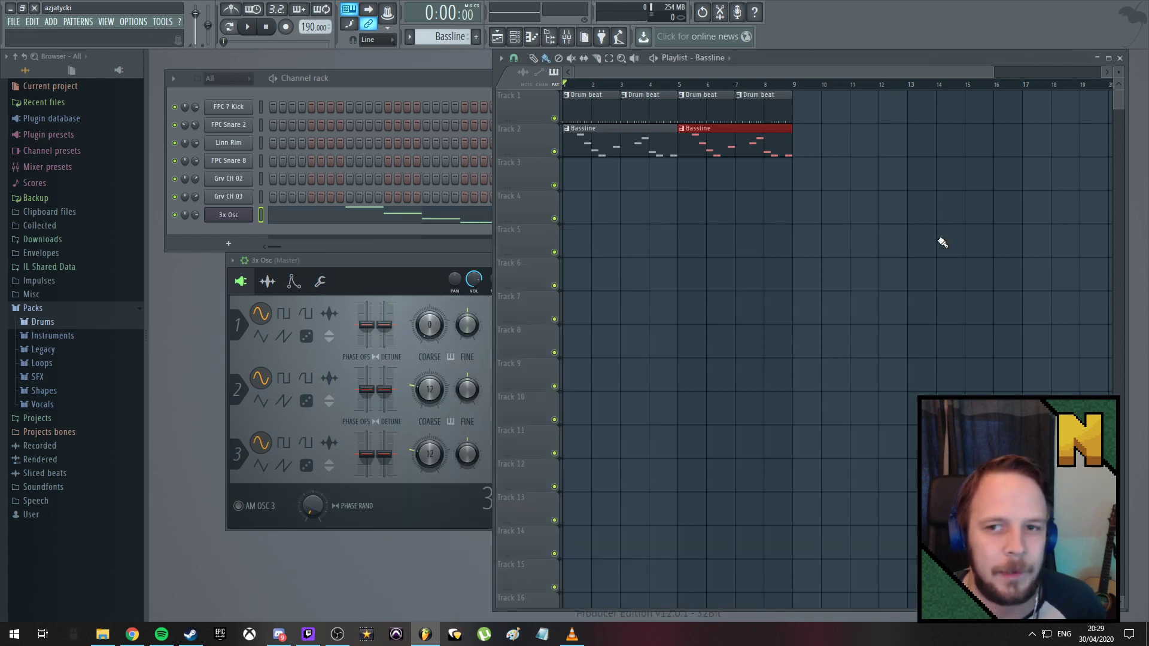
left_click(379, 283)
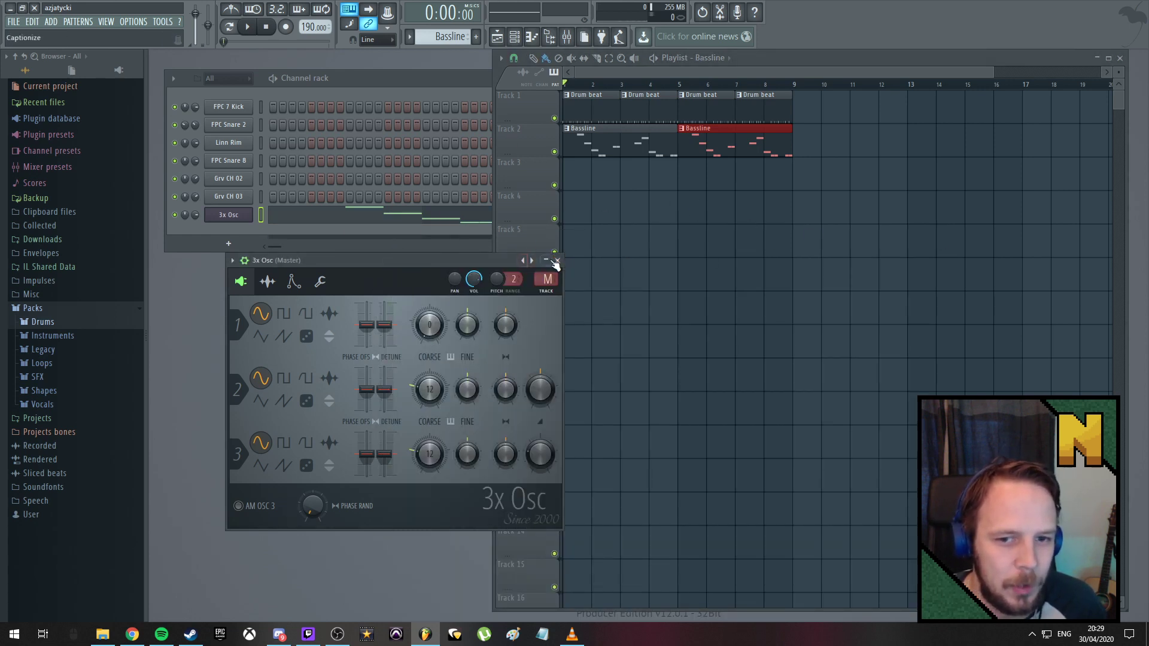
left_click(556, 261)
Add a Sytrus channel and move its window clear of the channel rack
left_click(228, 244)
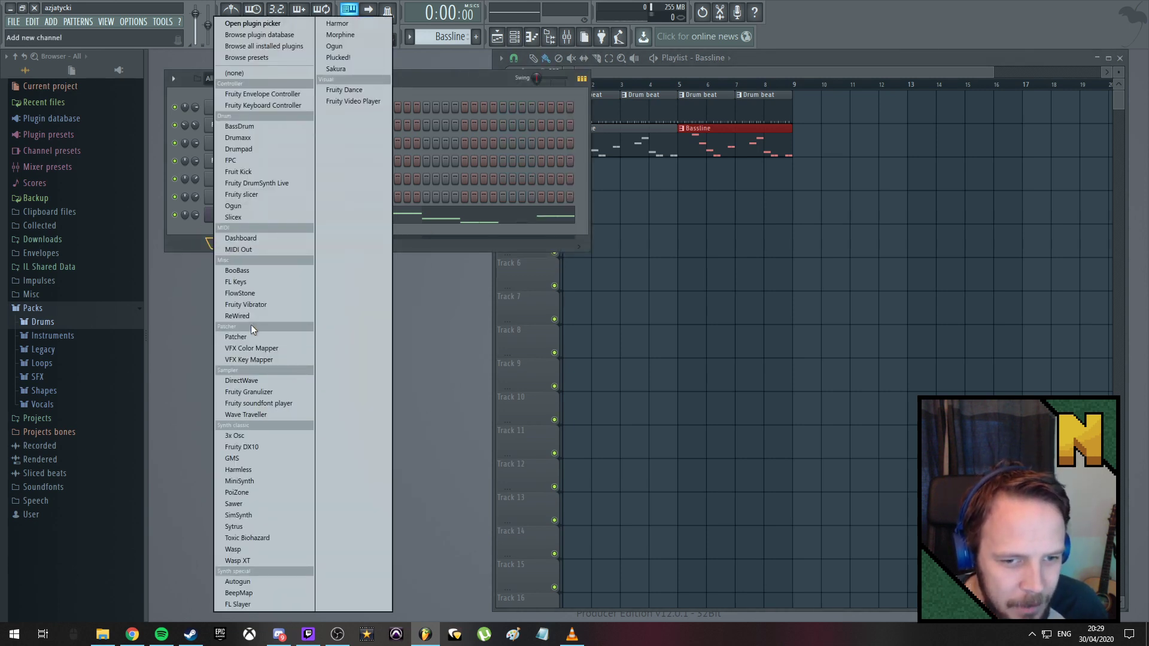
left_click(256, 527)
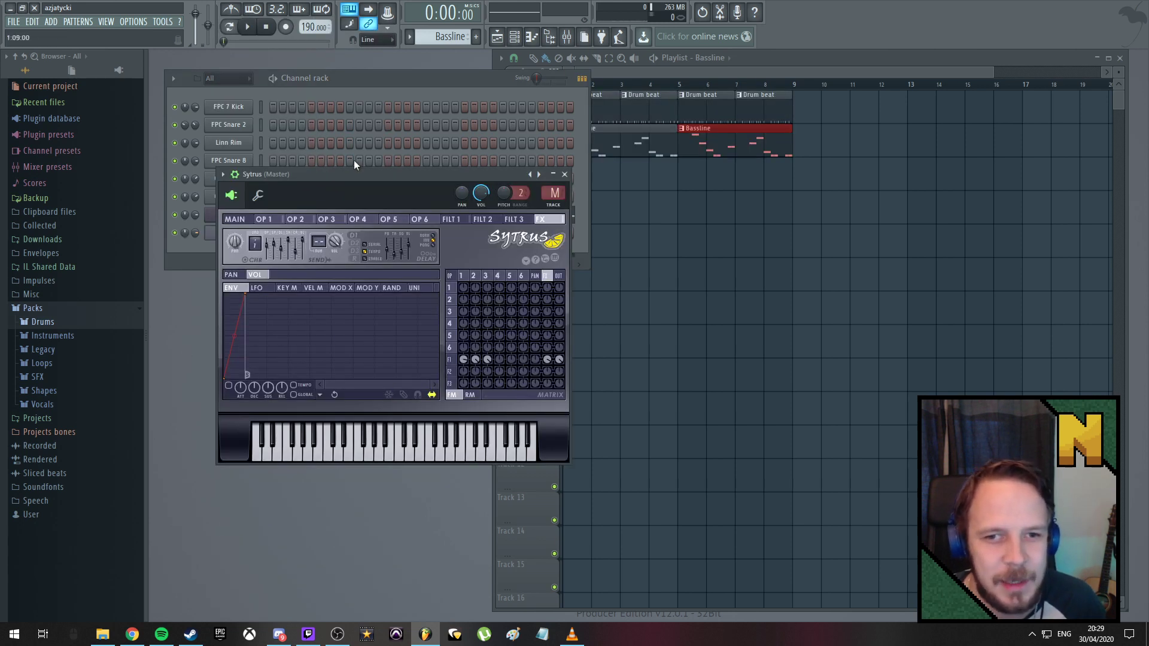
left_click_drag(364, 175, 806, 257)
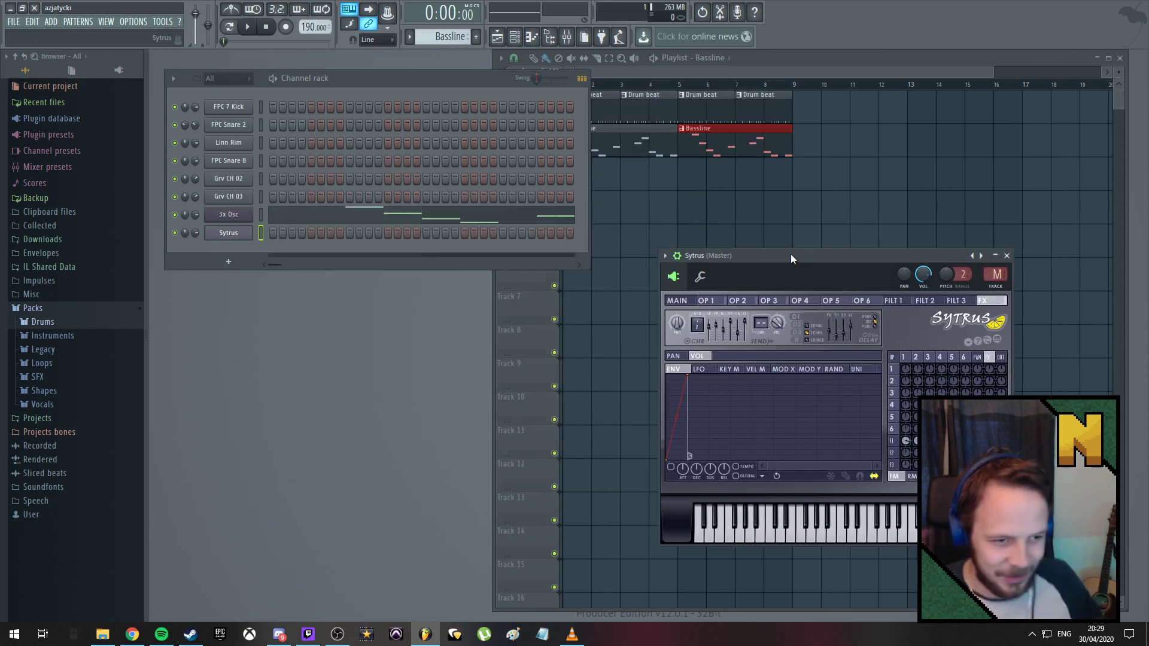
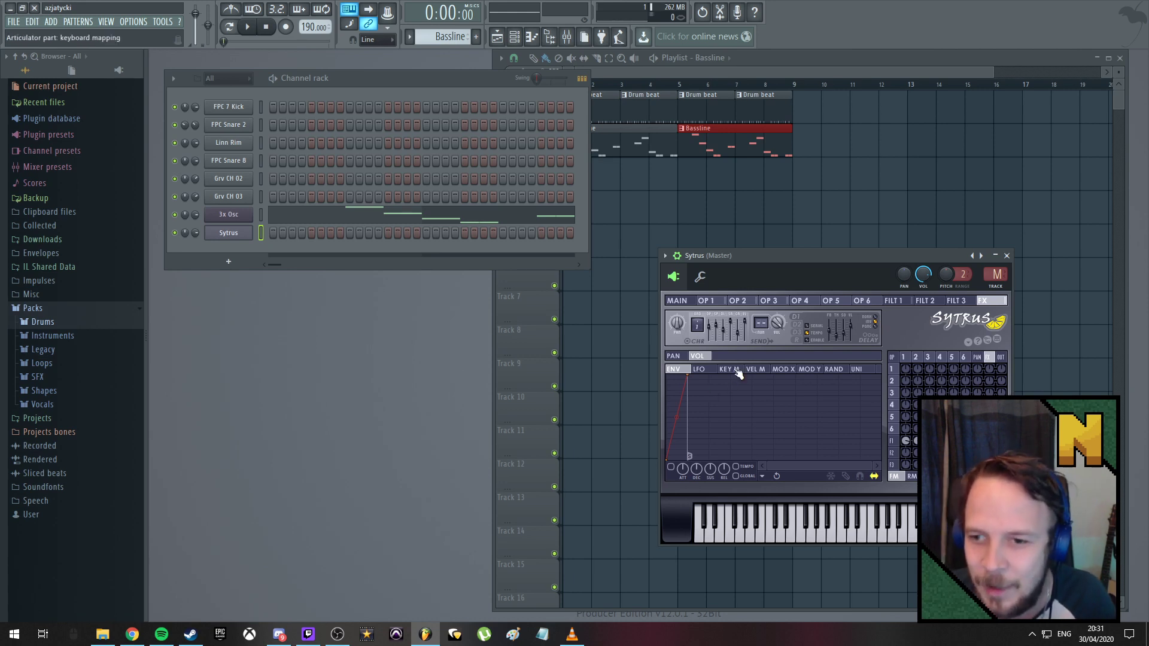
Load the Marimba preset from the Chromatics category in Sytrus and audition a few notes
left_click(667, 258)
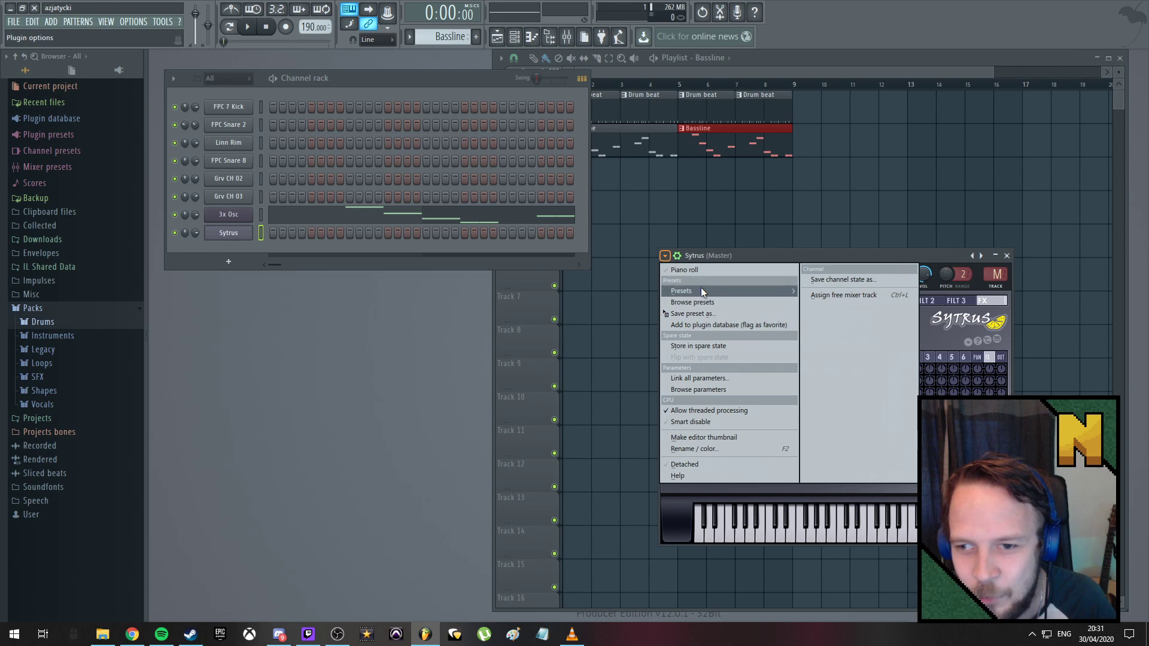
mouse_move(702, 290)
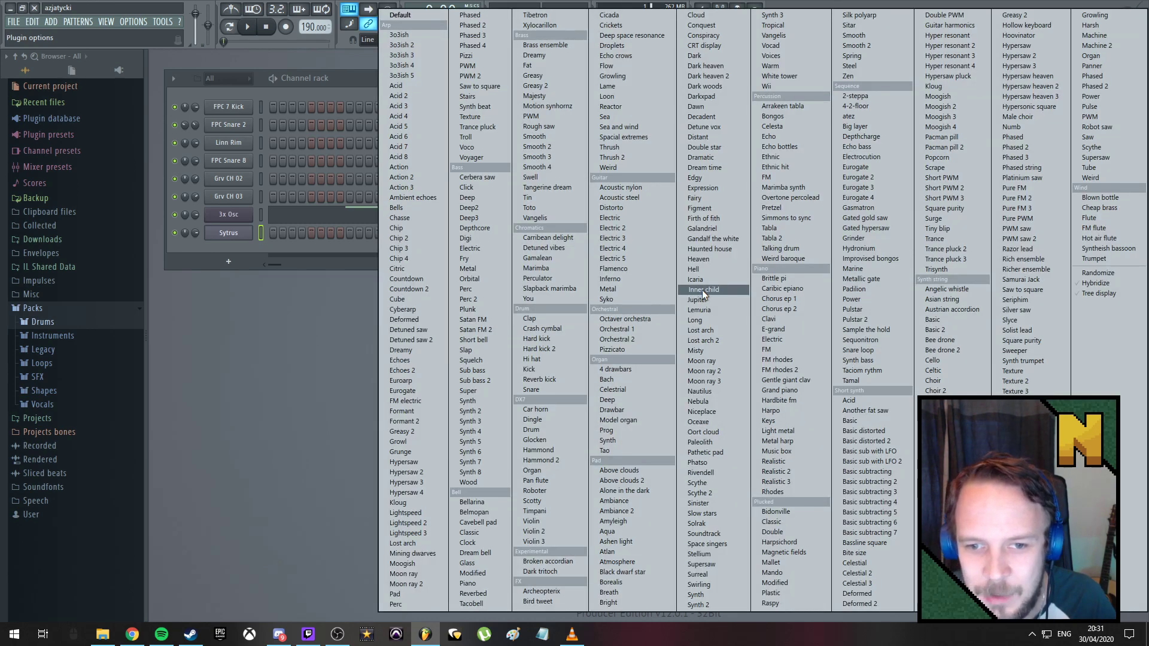
left_click(536, 269)
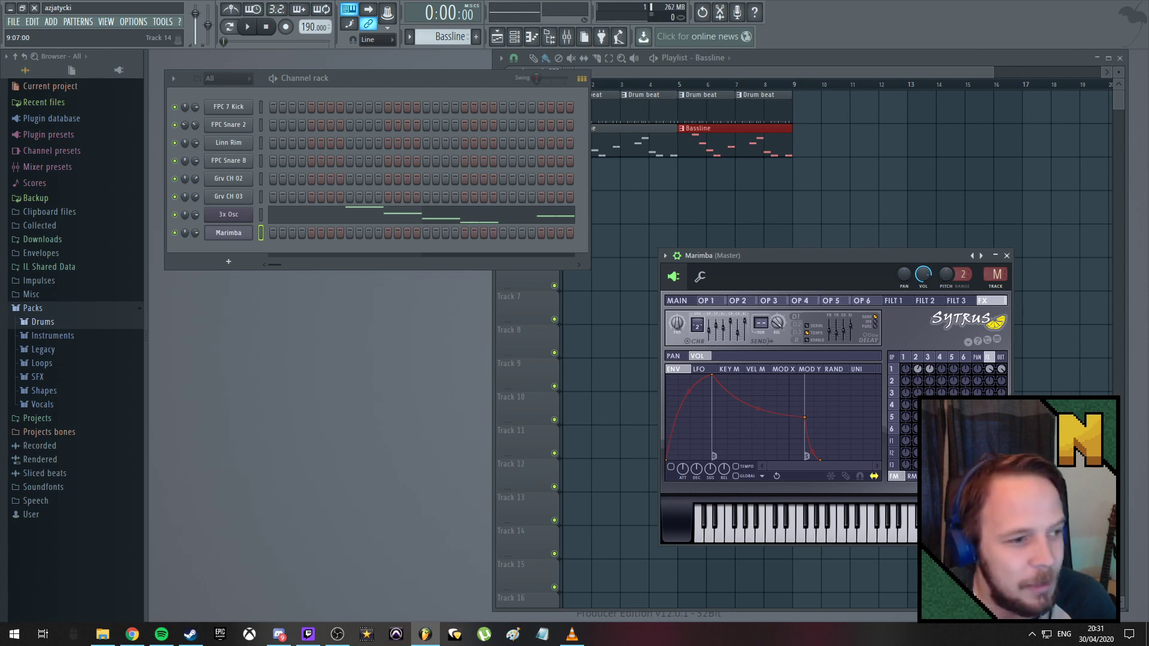
left_click(875, 535)
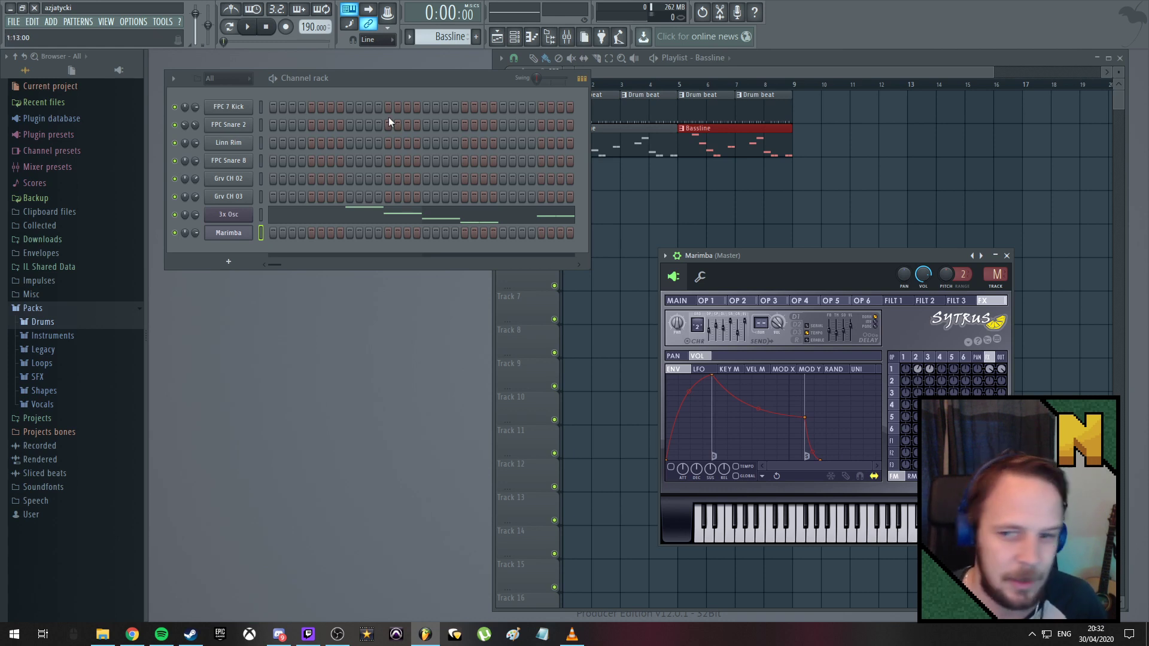
left_click(853, 538)
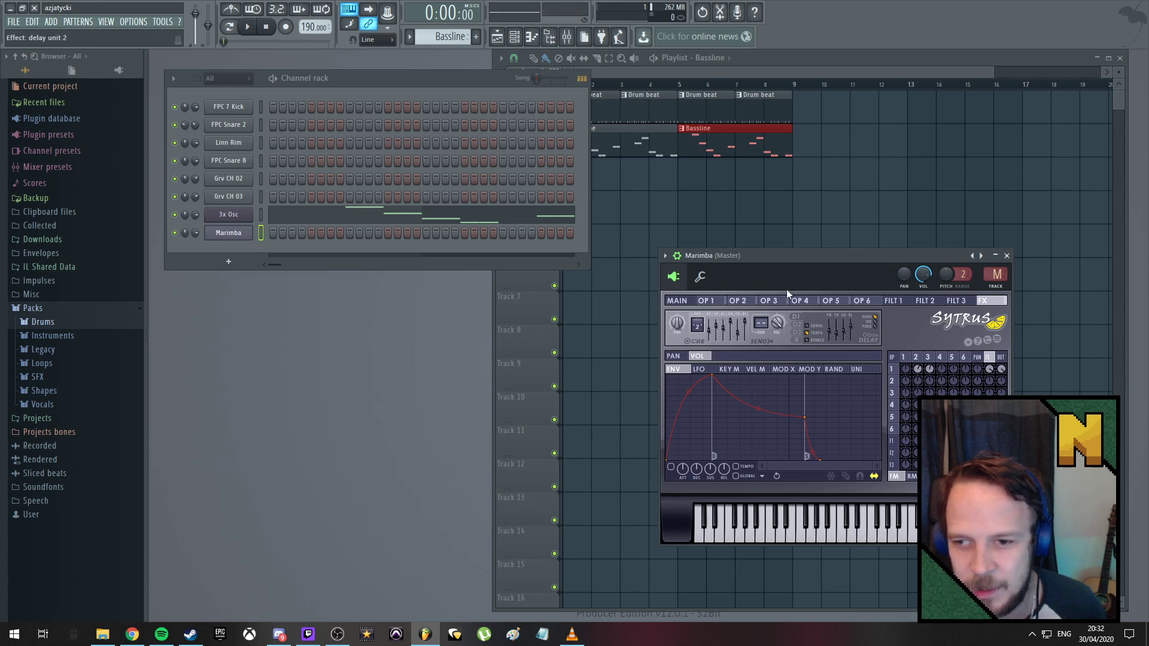
Load the Glass preset from the Bell category in Sytrus and play the song to judge the sound
left_click(666, 255)
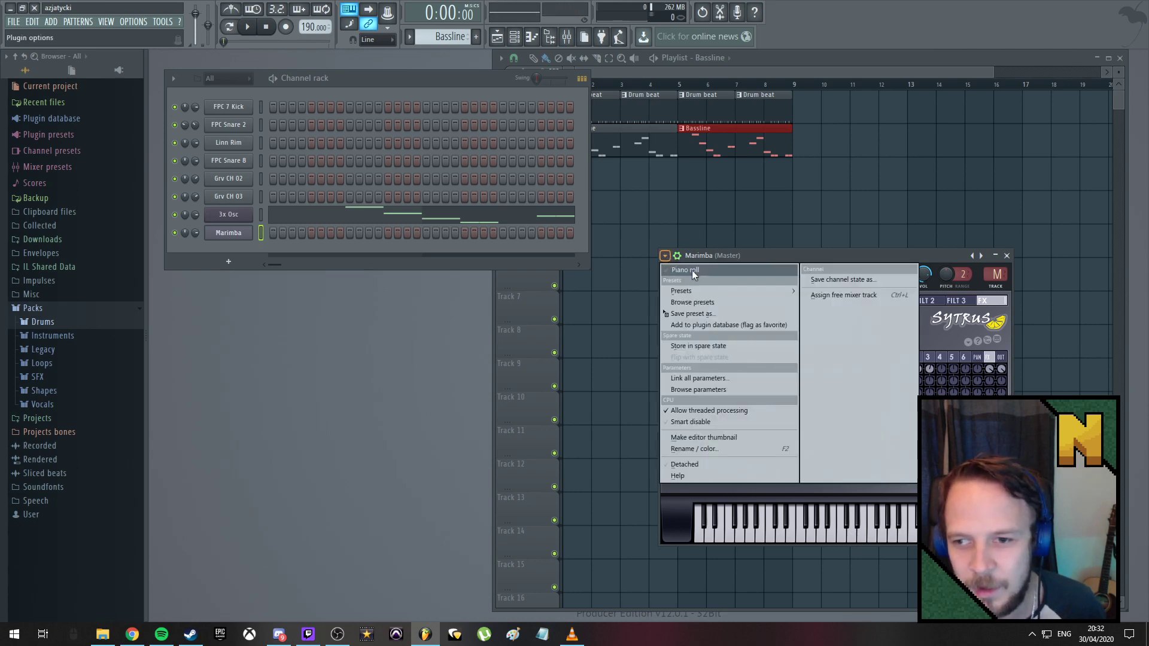
mouse_move(692, 287)
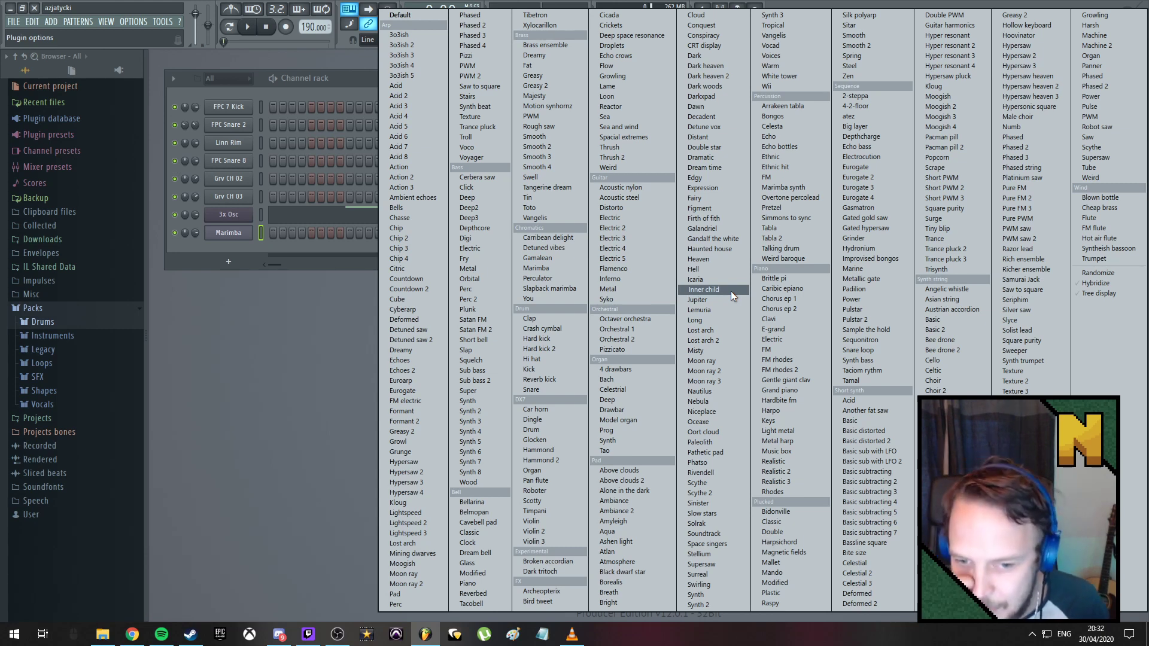
left_click(486, 562)
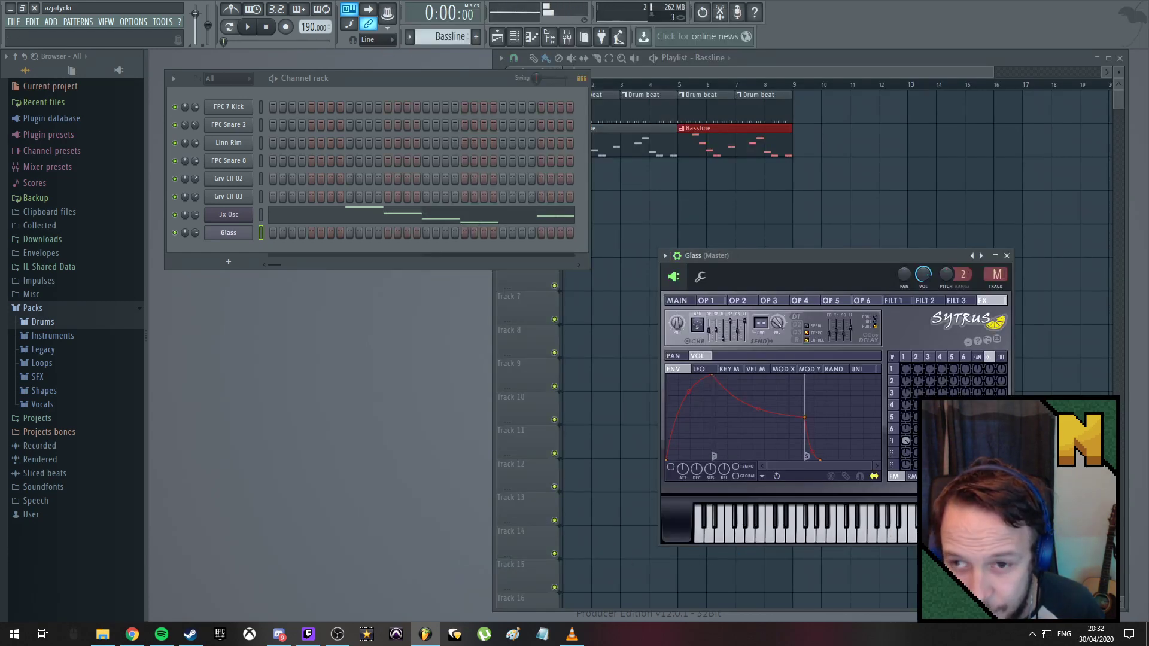
key("space")
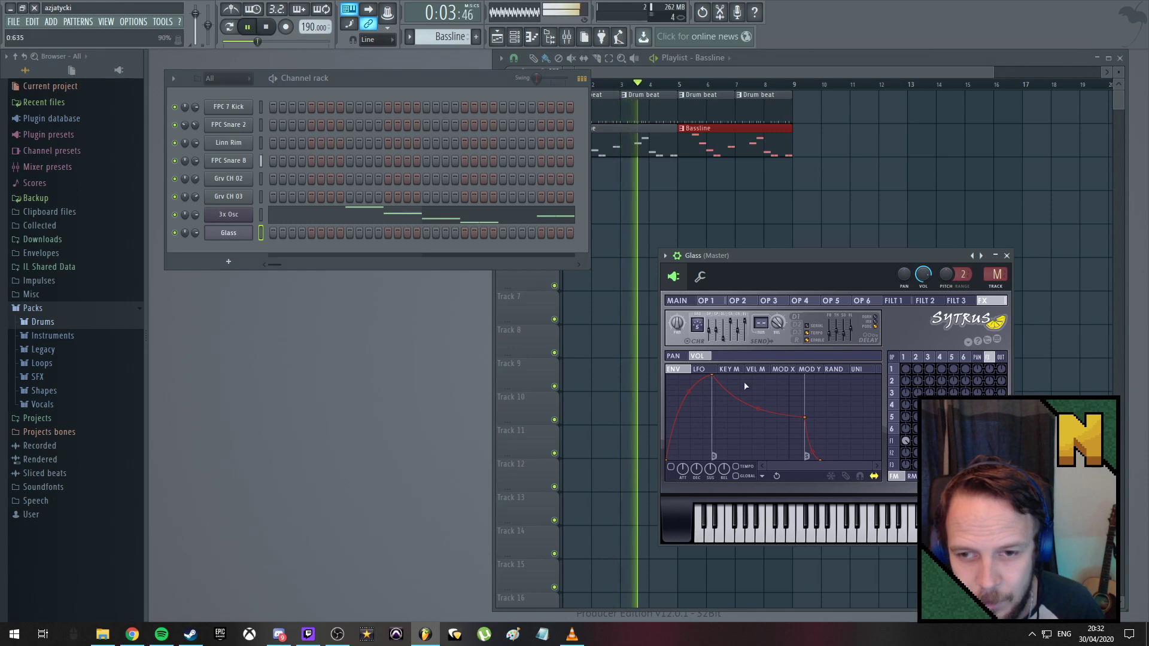
key("space")
Load the Pizzicato preset from the Orchestral category in Sytrus and audition several notes across the keyboard
left_click(665, 256)
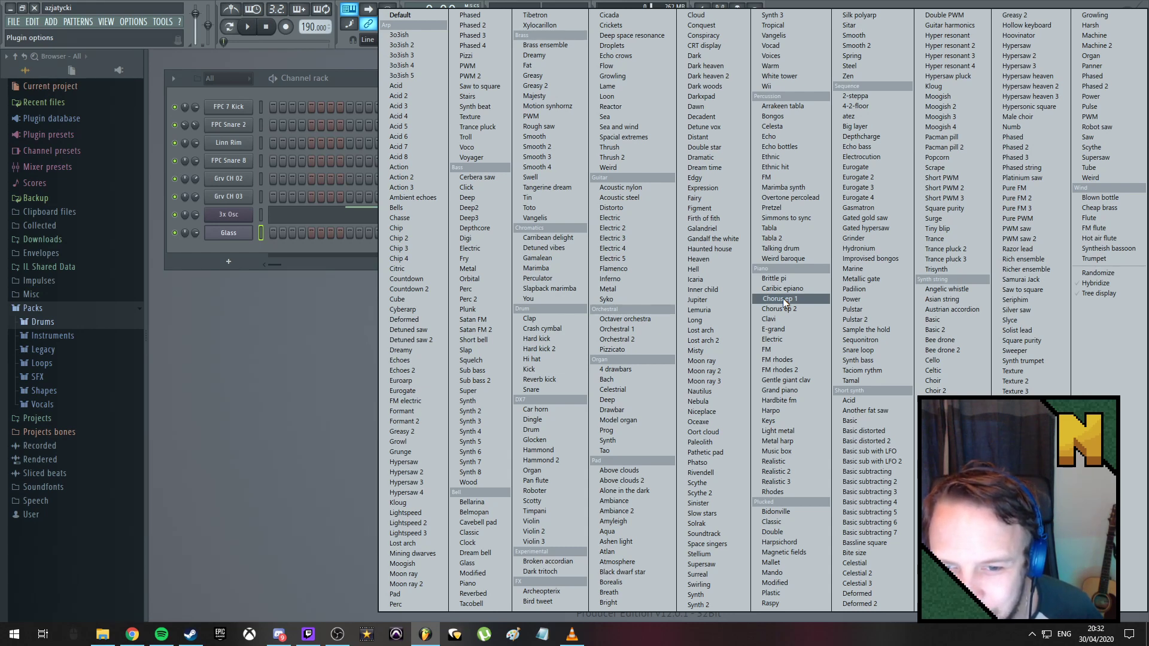
left_click(614, 350)
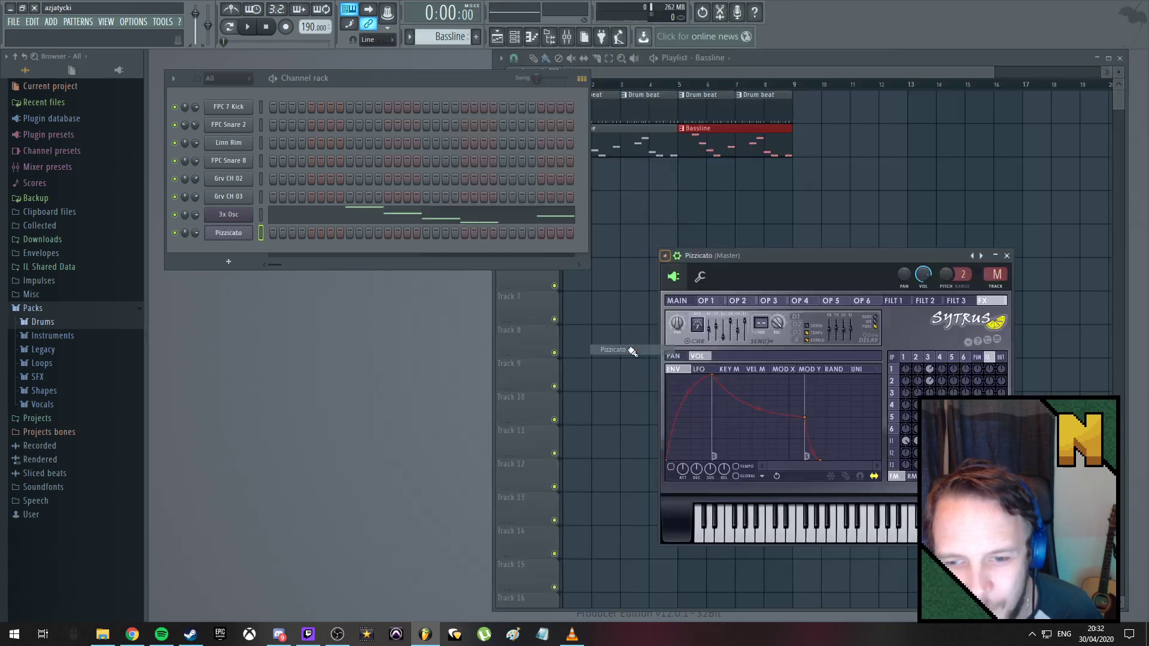
left_click(797, 538)
left_click(874, 536)
left_click(951, 536)
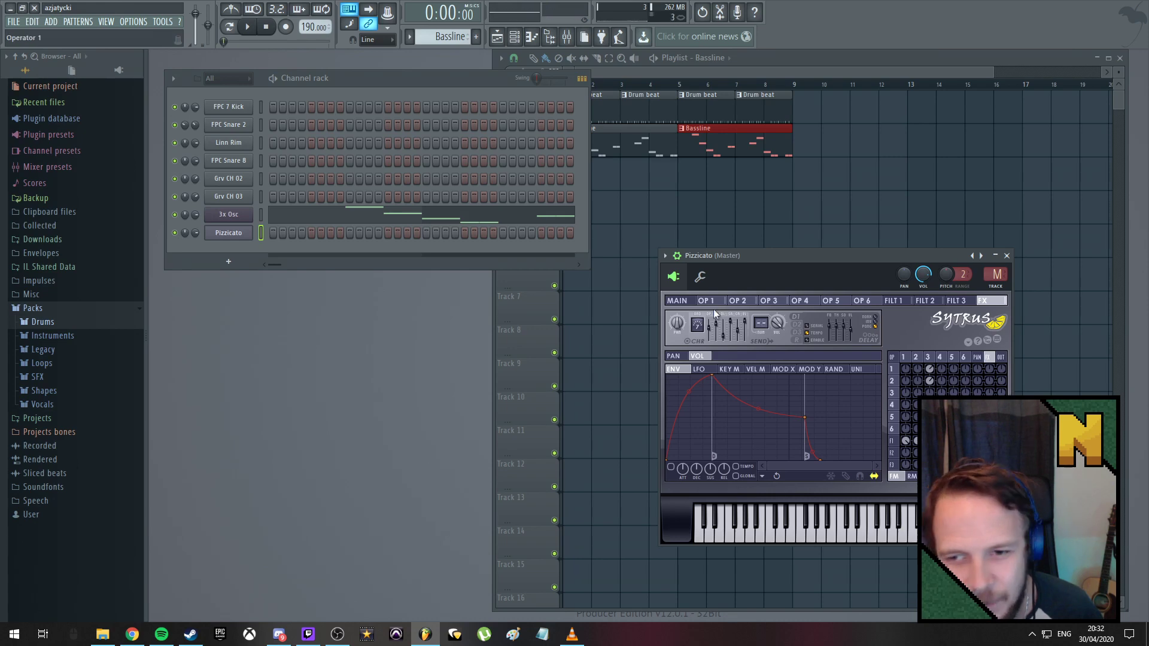
Load the Angelic whistle preset in Sytrus, audition it against the song, and return to the playlist with the plugin window closed
left_click(665, 257)
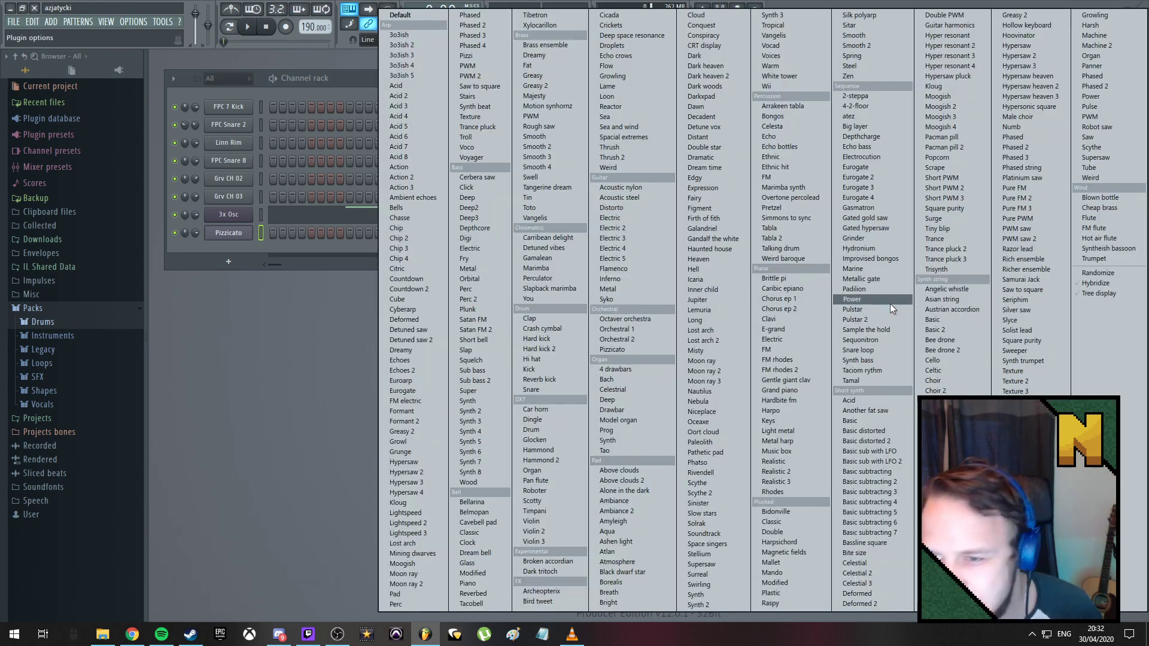
left_click(958, 290)
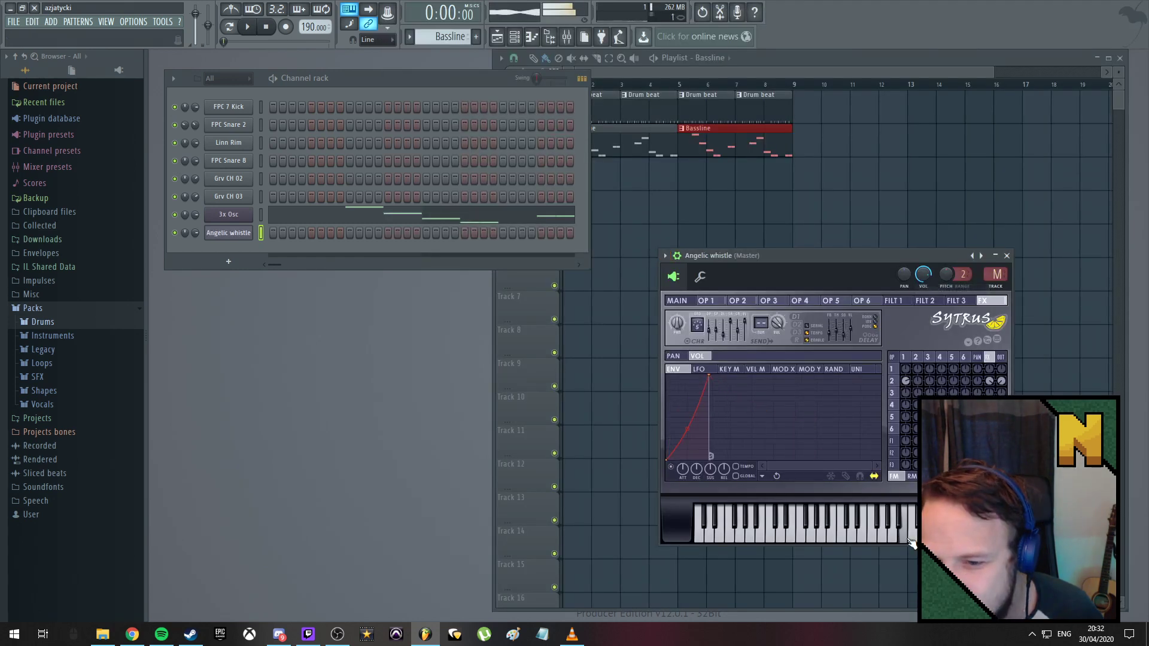
left_click(821, 529)
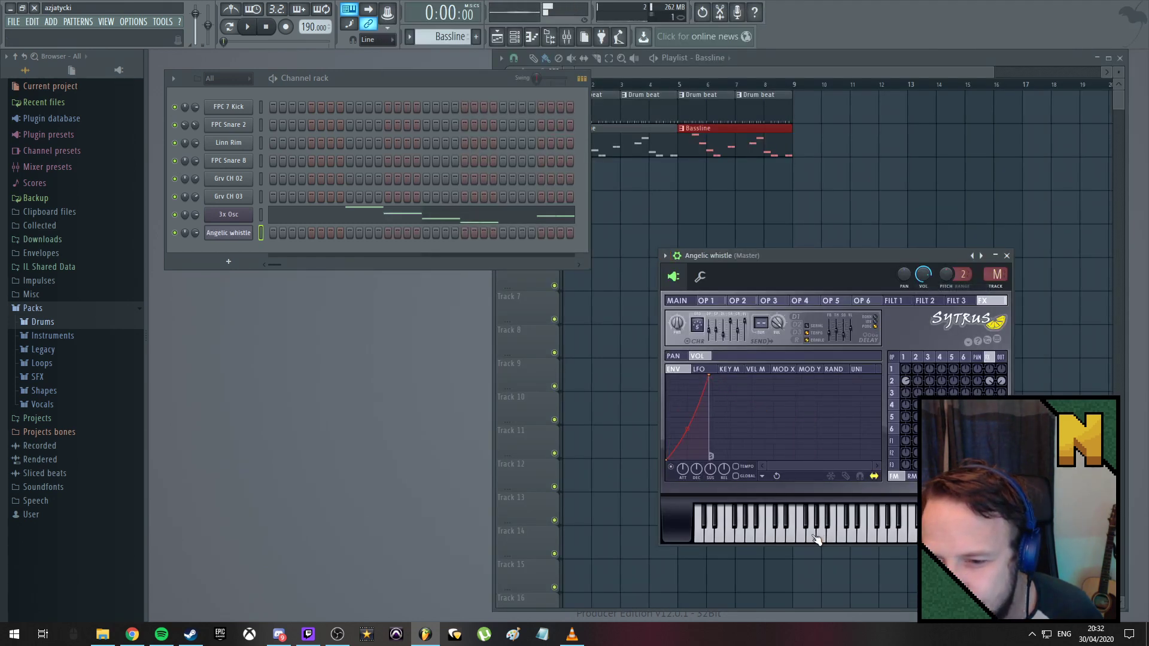
key("space")
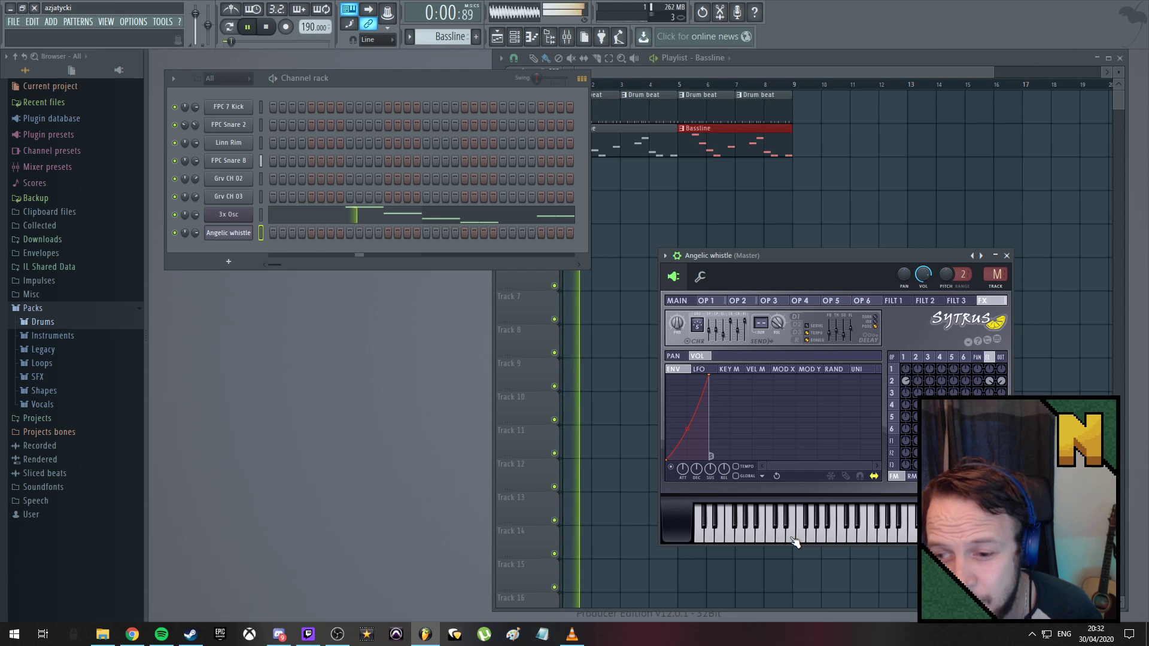
key("space")
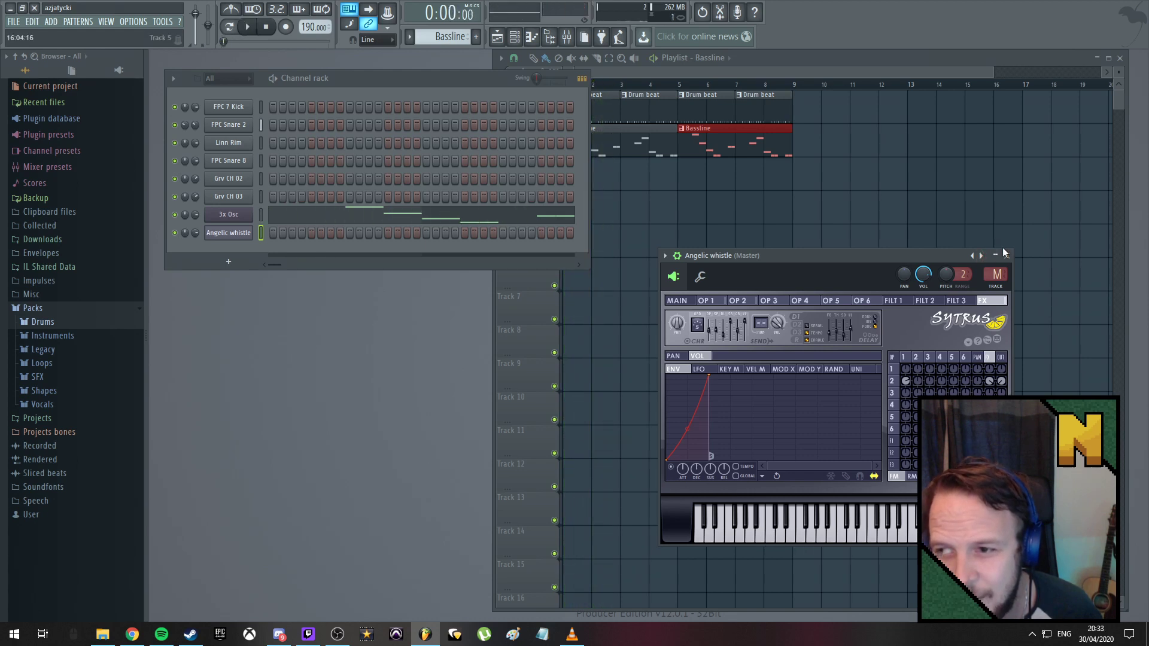
left_click(1004, 253)
left_click(709, 70)
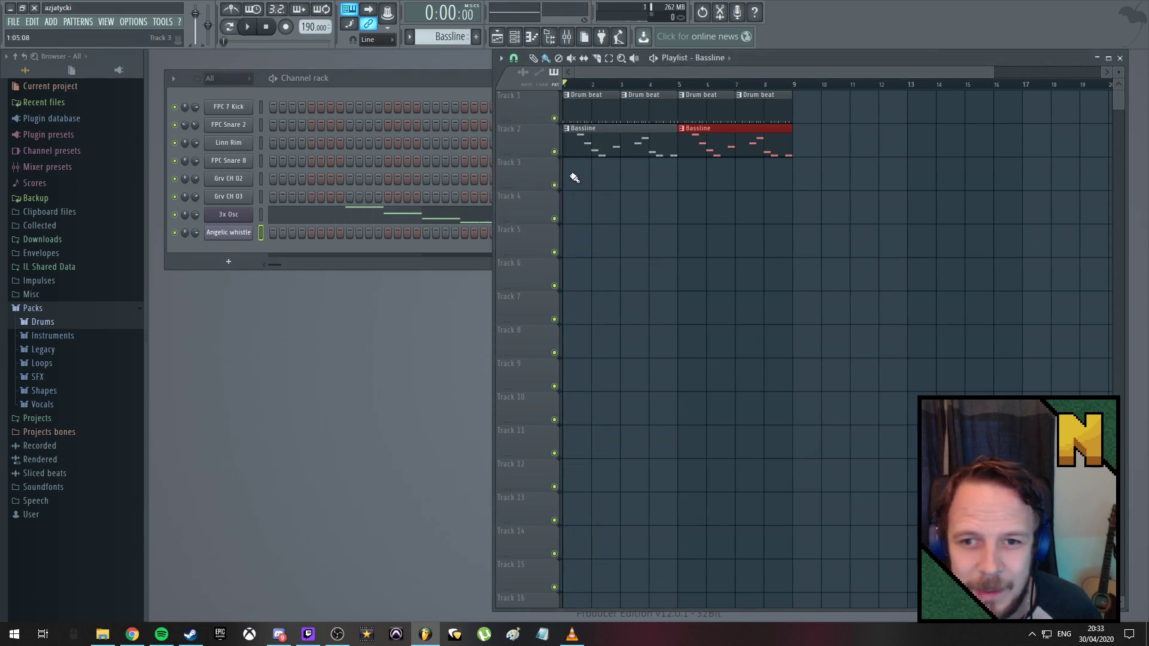
Create a new pattern named Pads
left_click(475, 37)
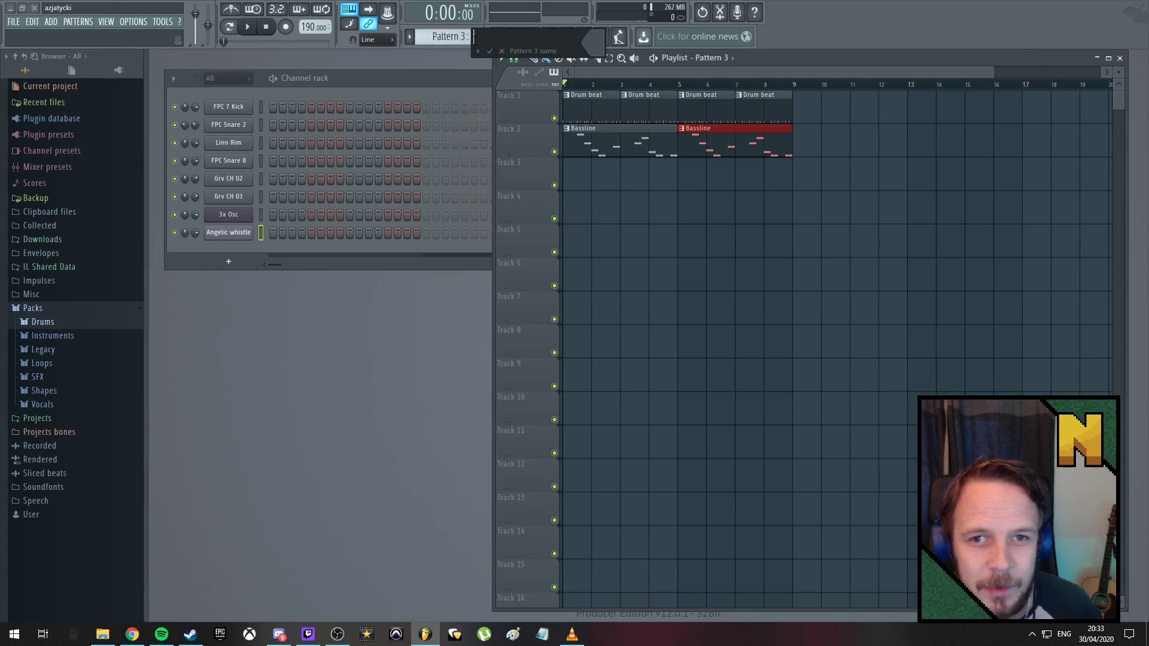
type("Pa")
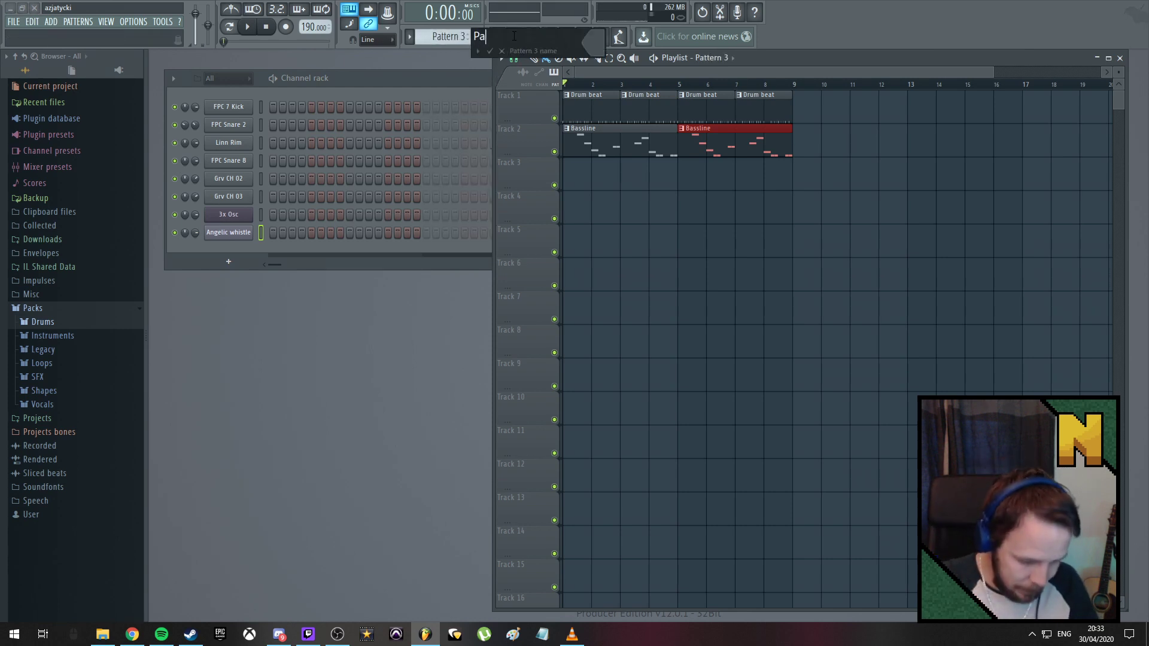
type("ds")
key("Return")
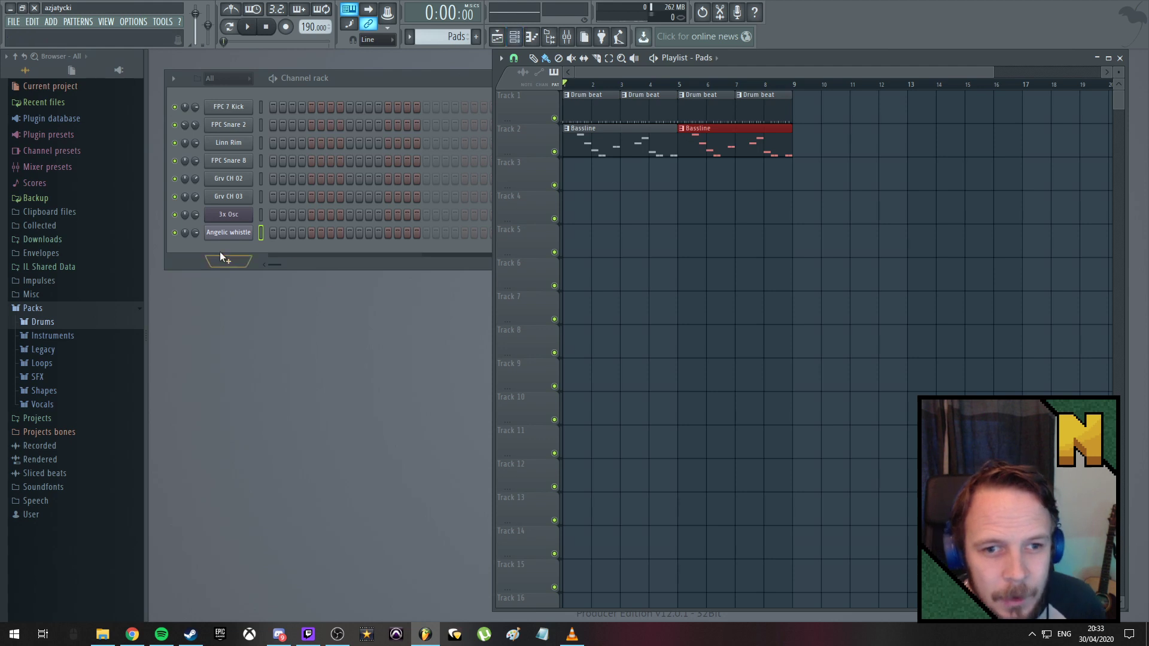
Open the Angelic whistle channel's piano roll and place the Pads pattern at bar 1 on Track 3 of the playlist
right_click(238, 232)
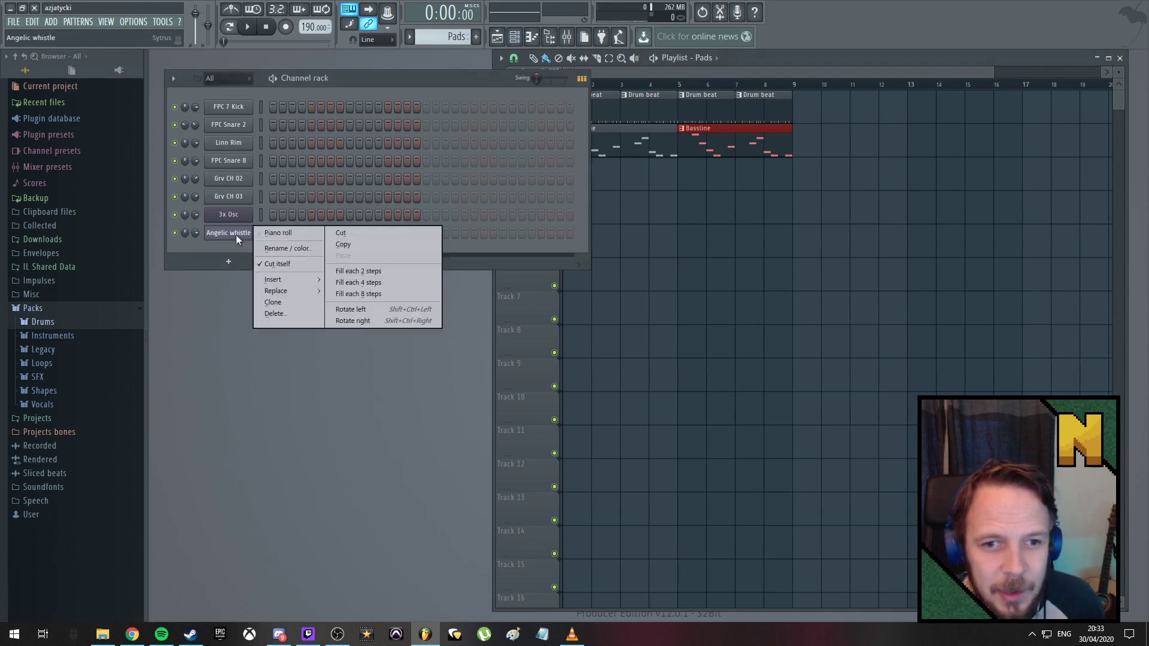
left_click(288, 233)
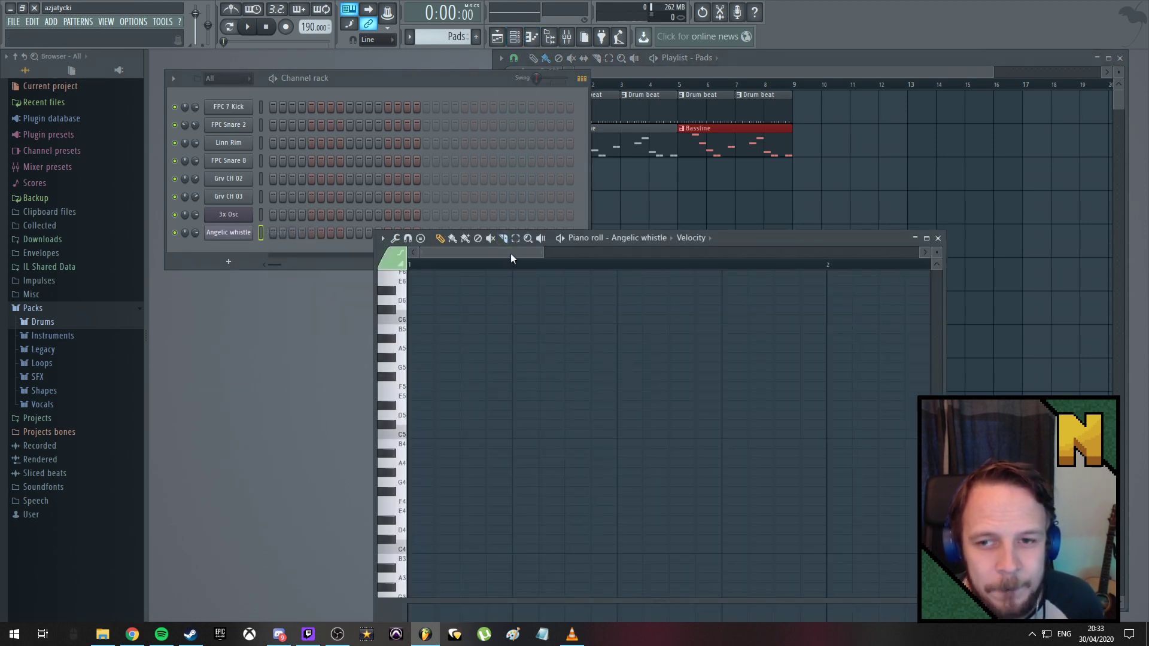
left_click(658, 67)
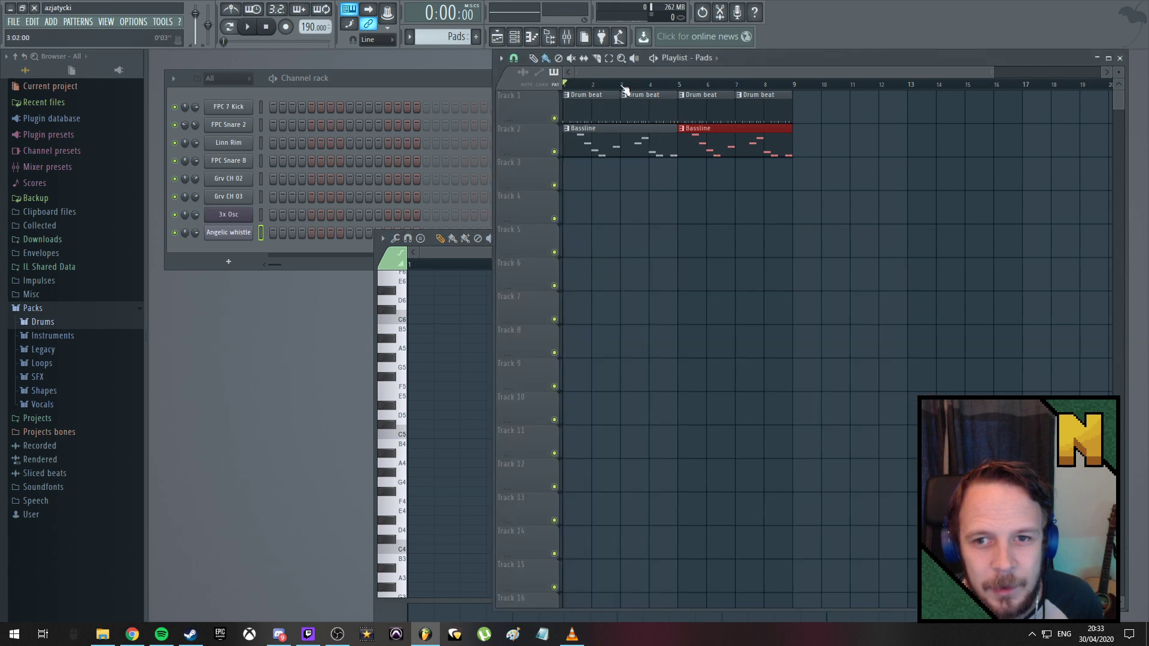
left_click(572, 178)
left_click(453, 251)
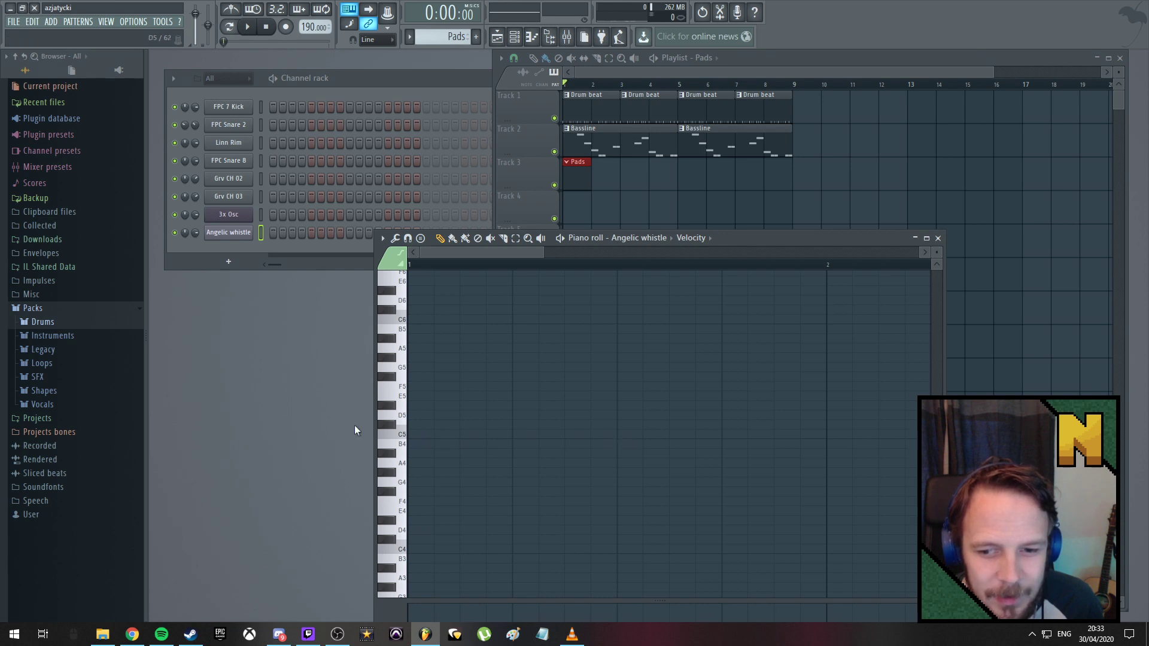
Play the song briefly, then stack two-step C5, D#4 and G3 notes on the third beat of bar 1 in the Angelic whistle piano roll
key("space")
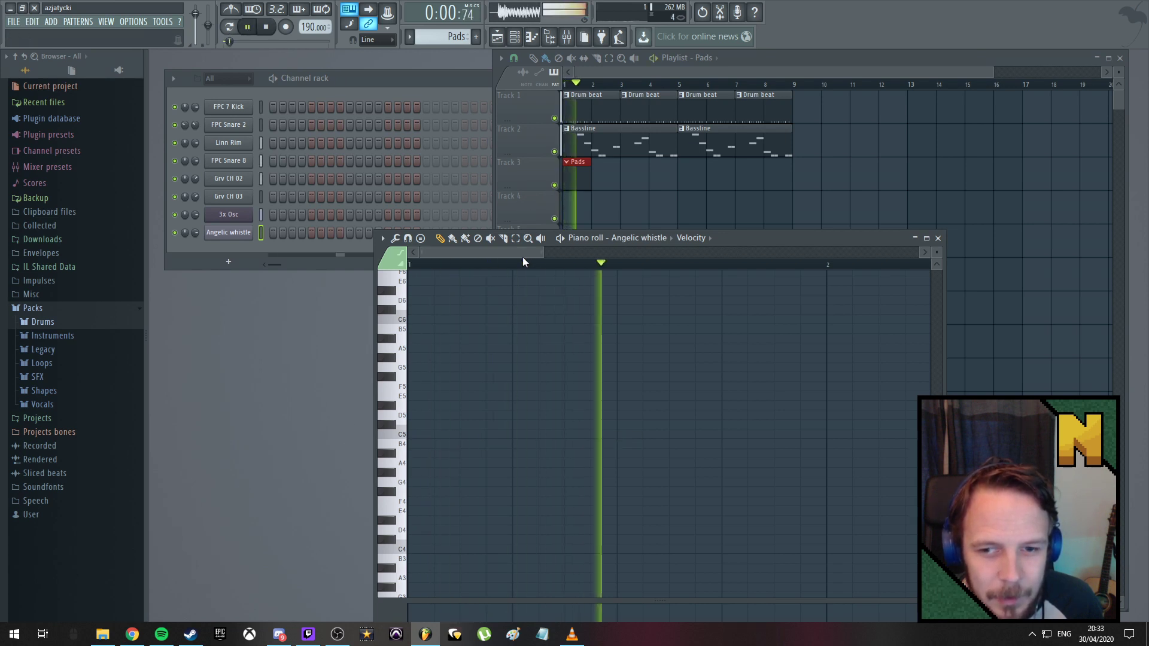
left_click(623, 437)
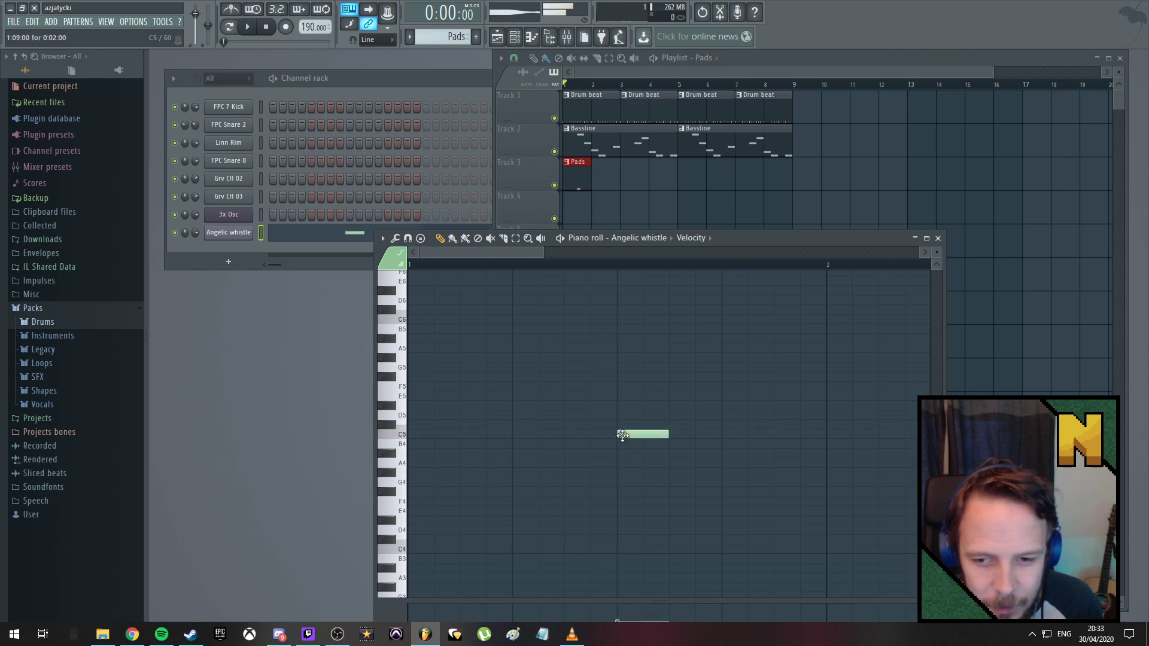
left_click(622, 521)
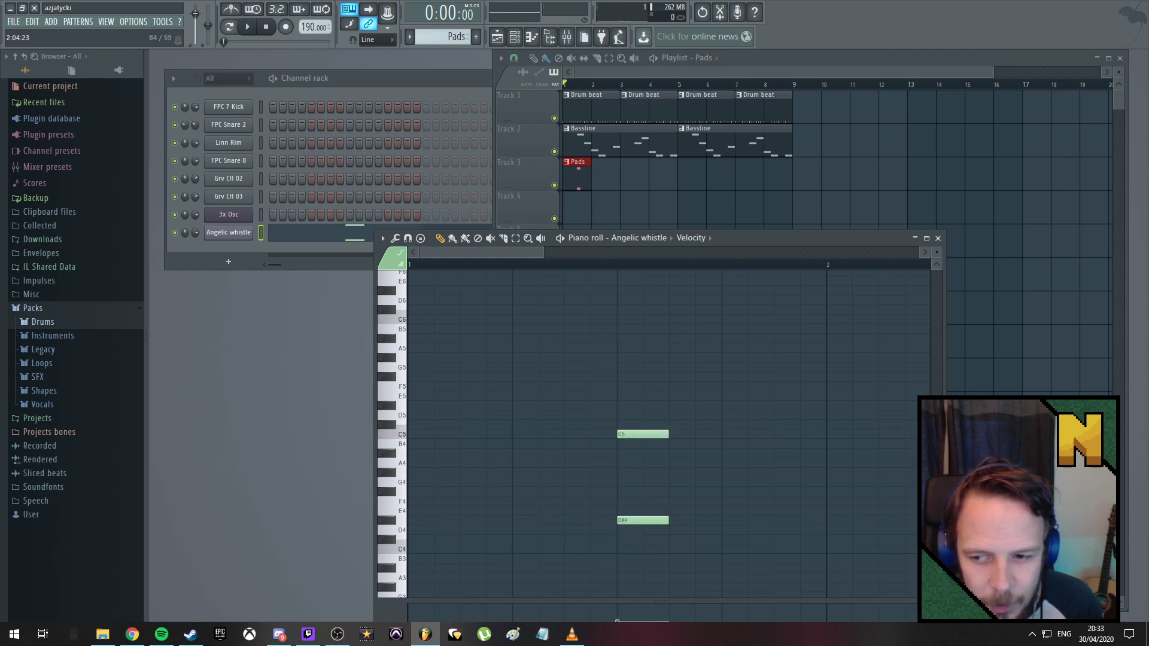
scroll(597, 481, "down", 5)
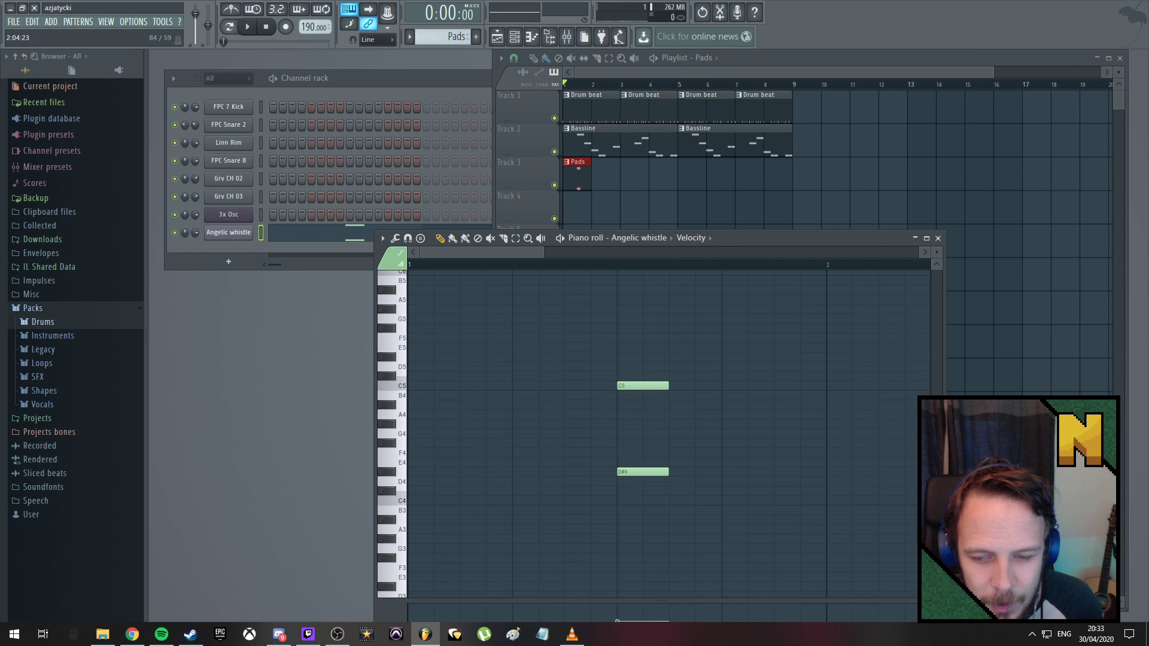
left_click(620, 456)
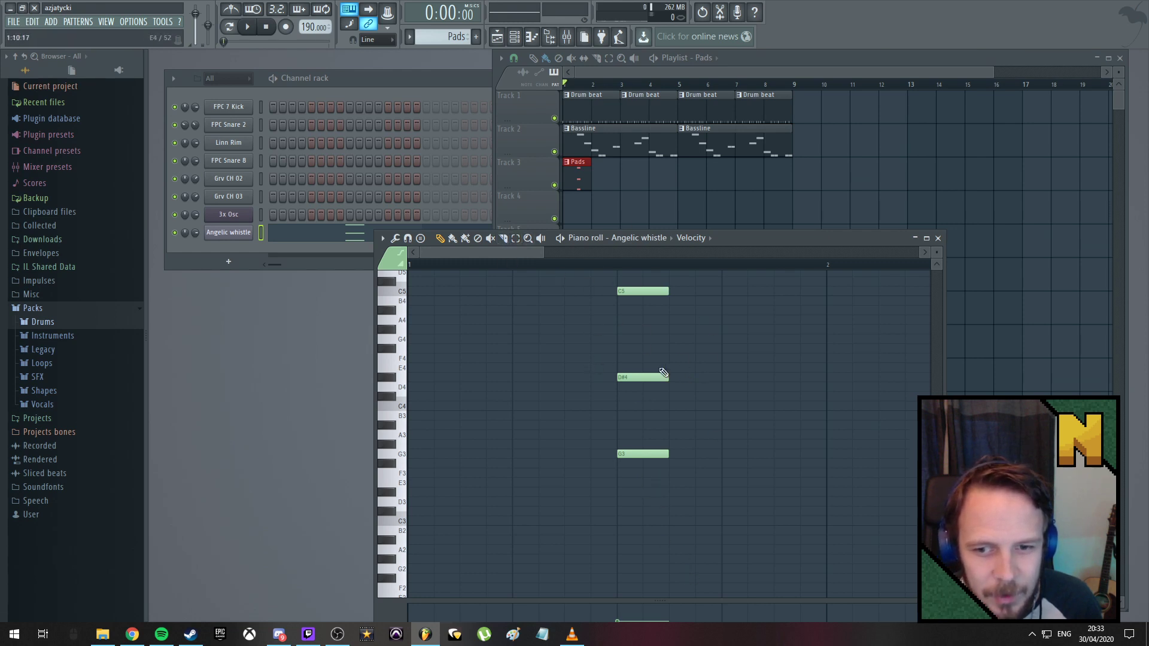
Play the pad chord with the arrangement, and move its C5 note down two octaves to C3
mouse_move(636, 452)
left_mouse_down()
mouse_move(644, 336)
mouse_move(630, 446)
mouse_move(652, 464)
left_mouse_up()
key("space")
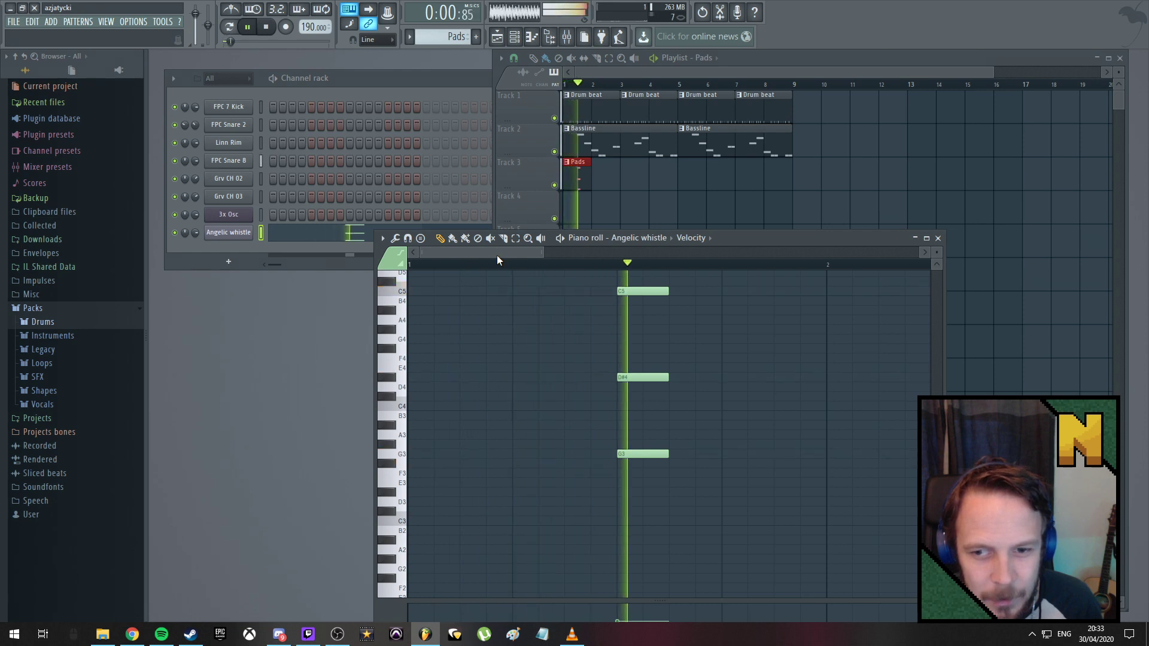
key("space")
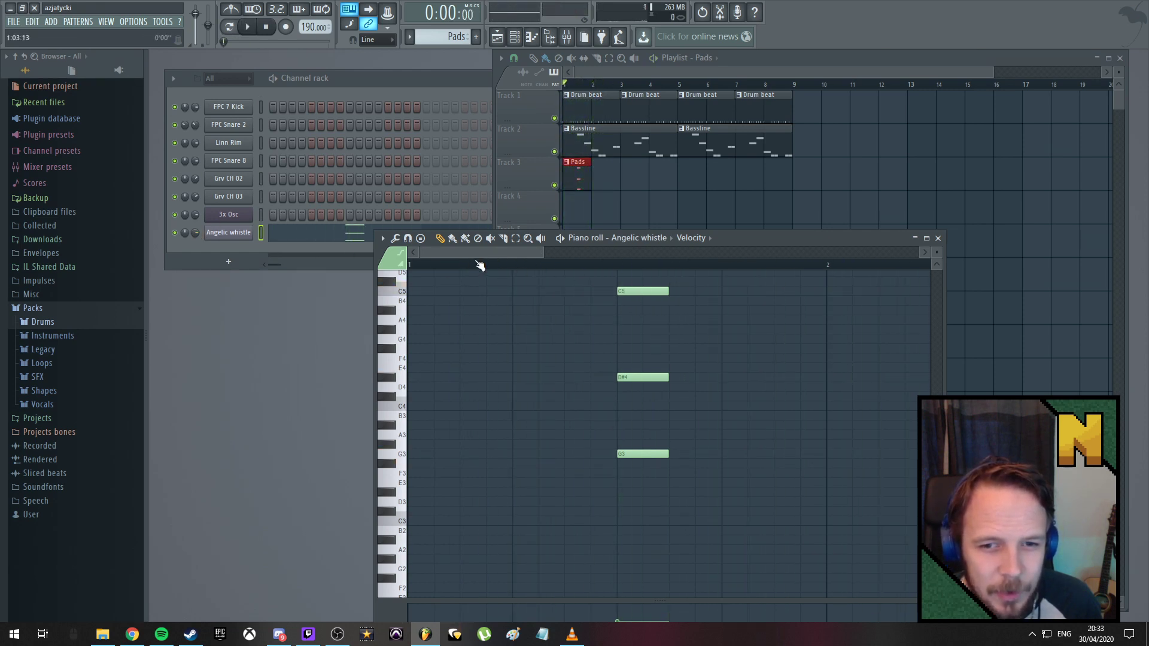
left_click_drag(636, 291, 638, 515)
scroll(638, 508, "down", 3)
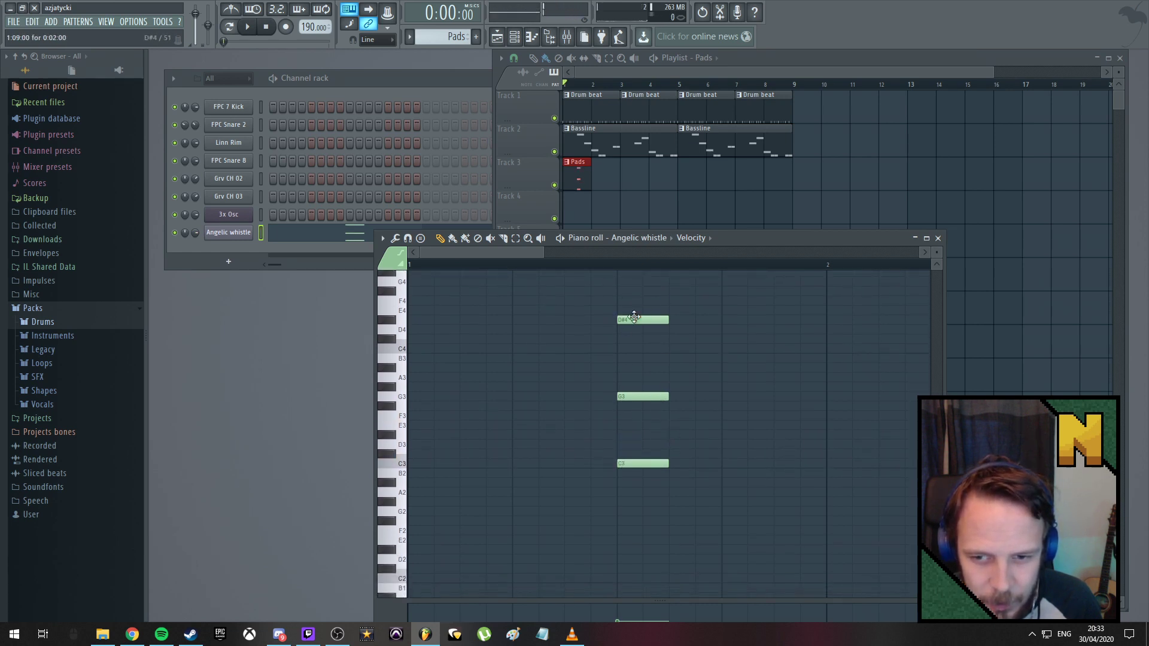
Move the chord's D#4 note down to D#2 and play the new voicing with the drums and bass
left_click_drag(633, 319, 640, 551)
key("space")
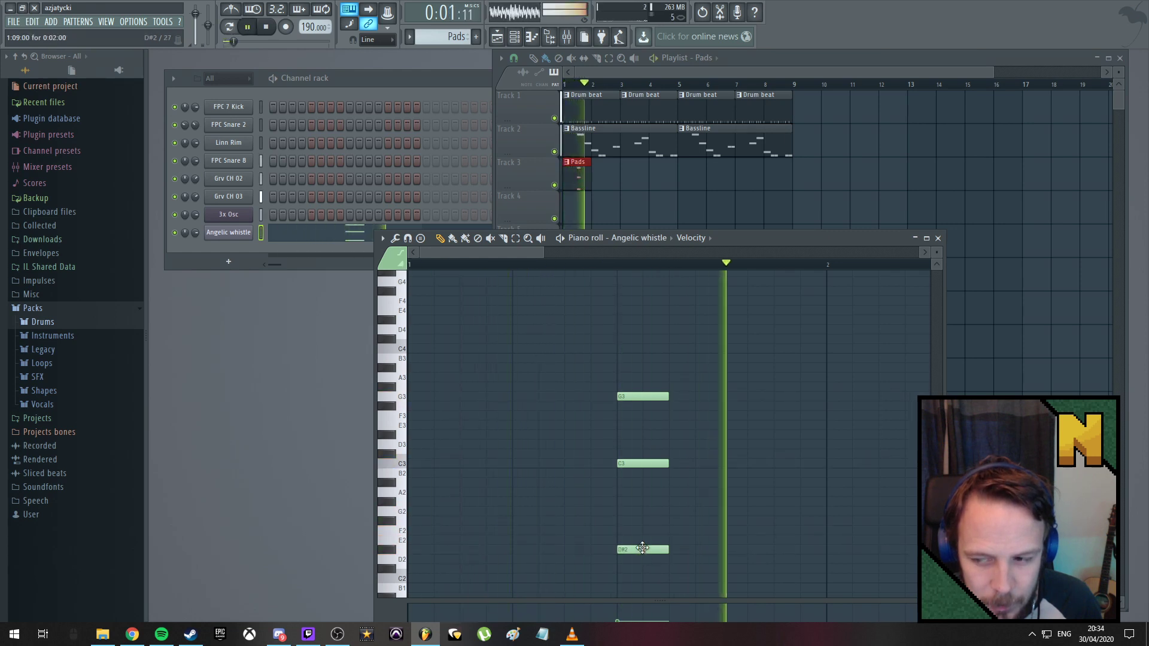
key("space")
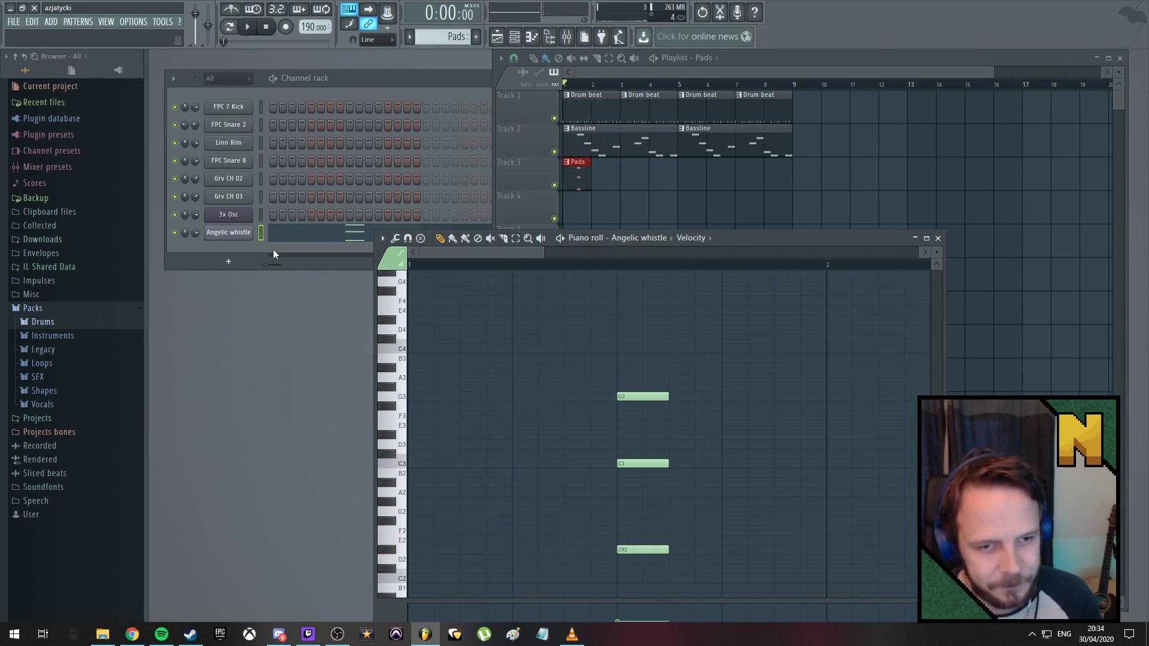
Load the Inner child preset on the Angelic whistle channel and audition the pad chord with it
left_click(231, 232)
left_click(664, 256)
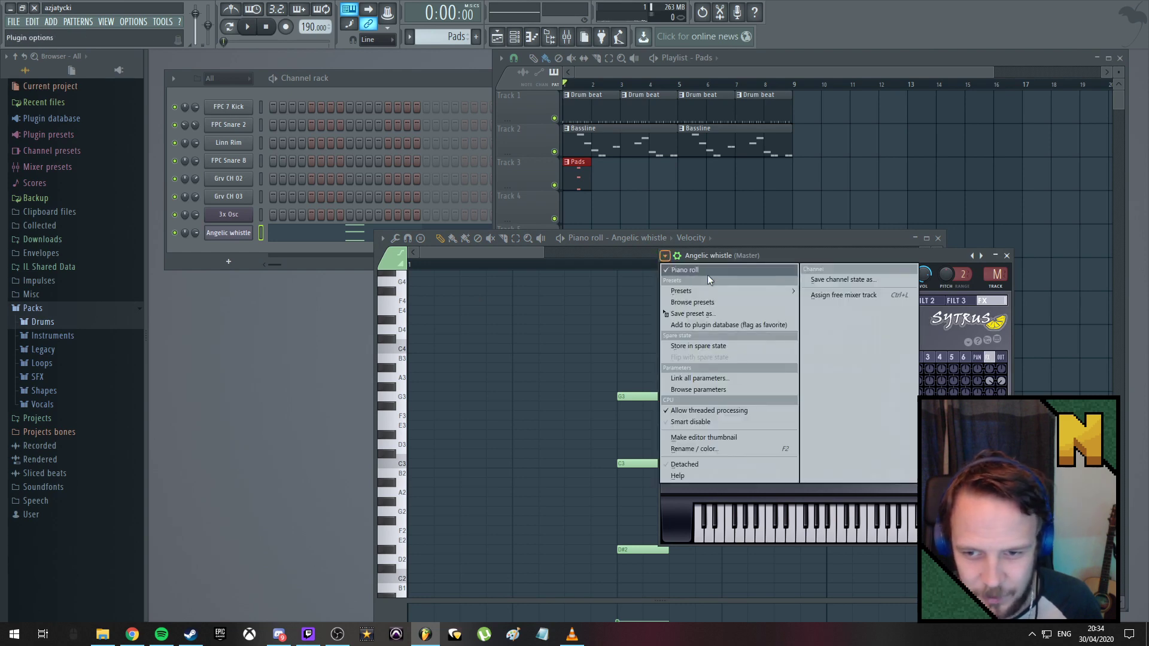
mouse_move(717, 289)
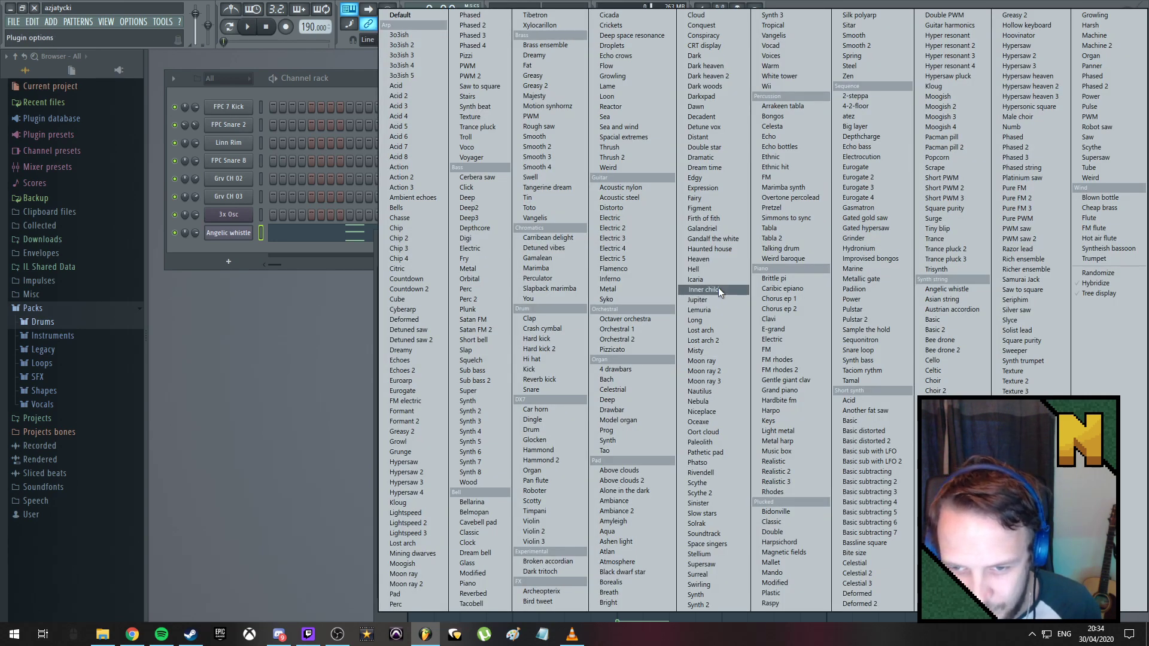
left_click(704, 290)
key("space")
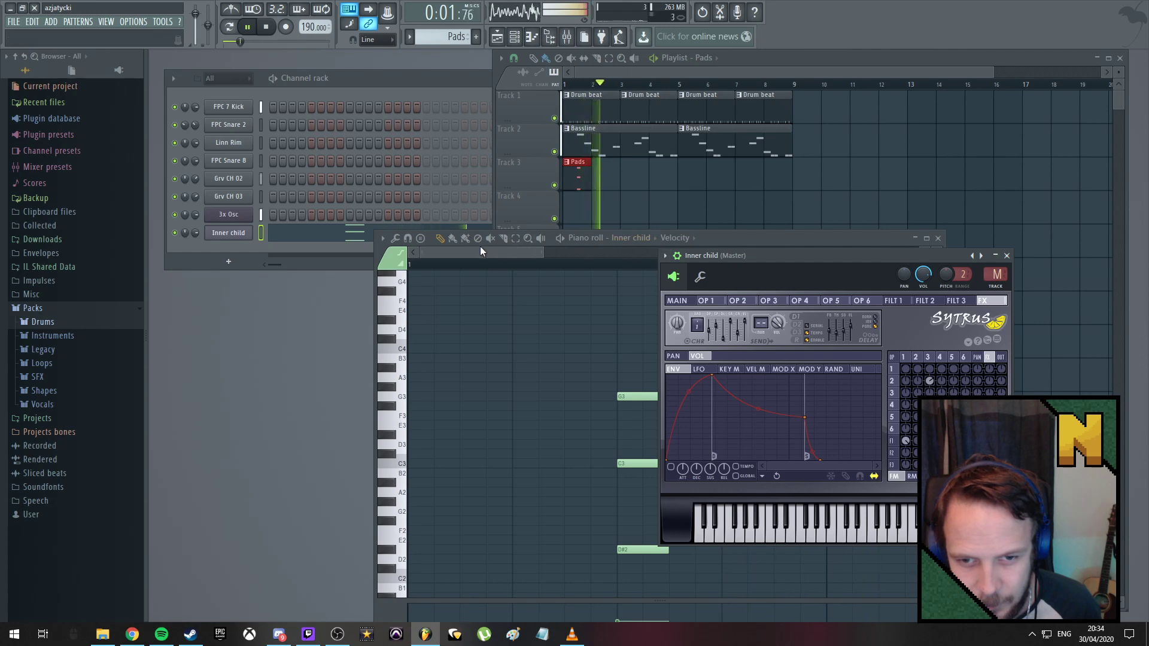
key("space")
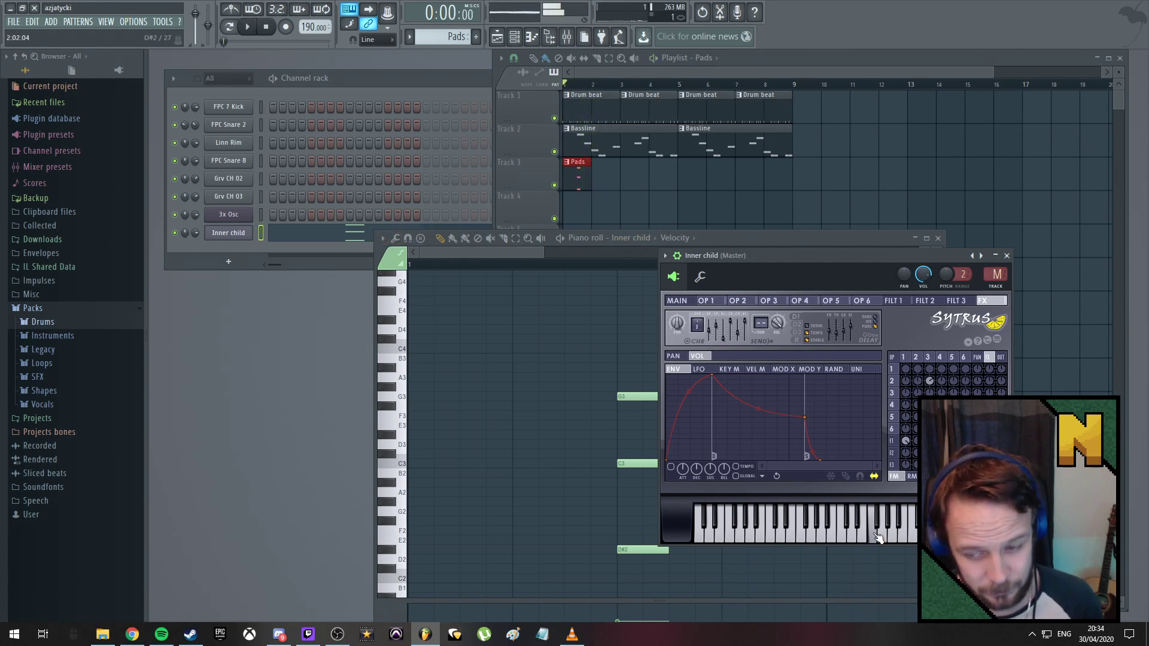
Load the Bellarina bell preset on the pad channel and audition it with the arrangement
left_click(665, 257)
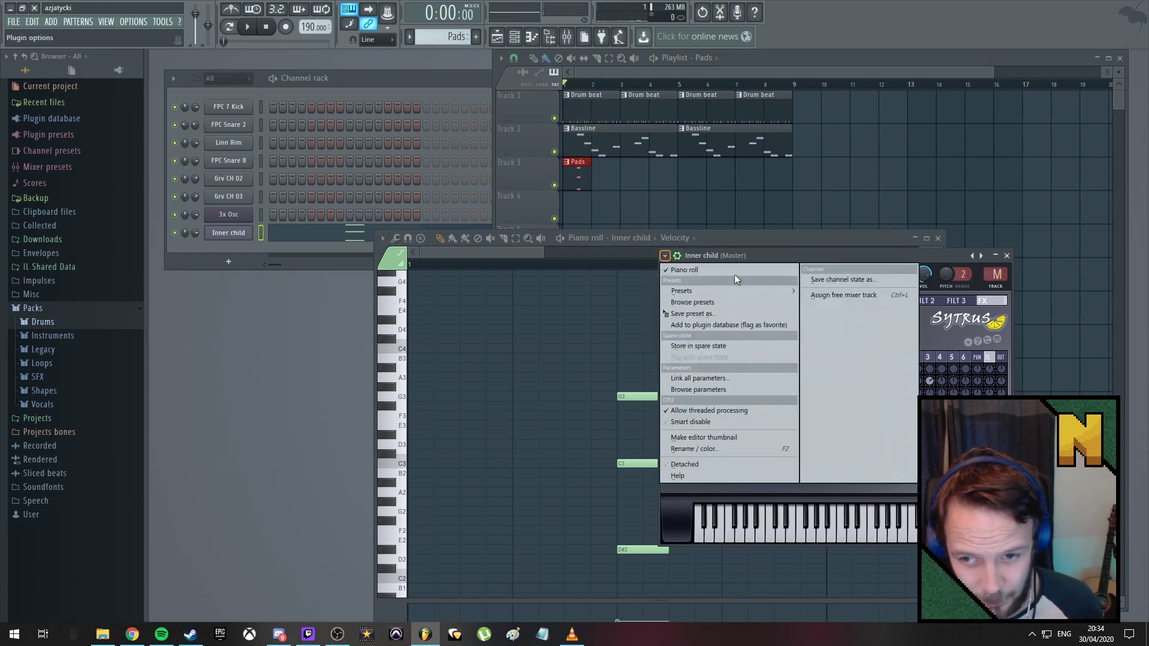
mouse_move(734, 293)
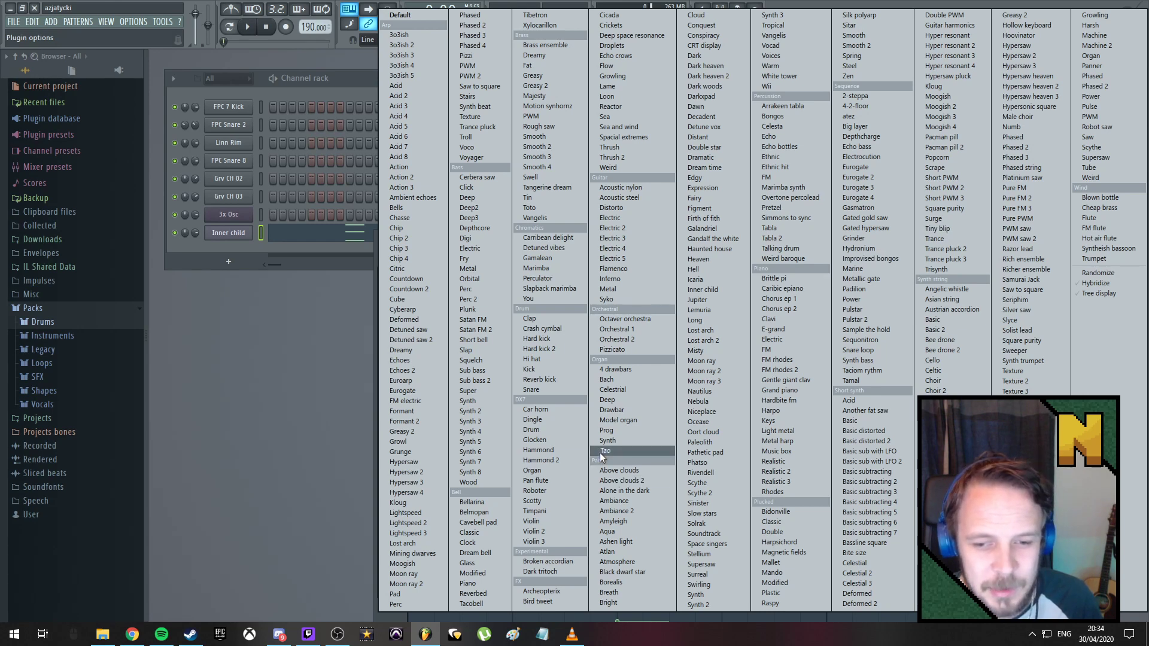
left_click(500, 502)
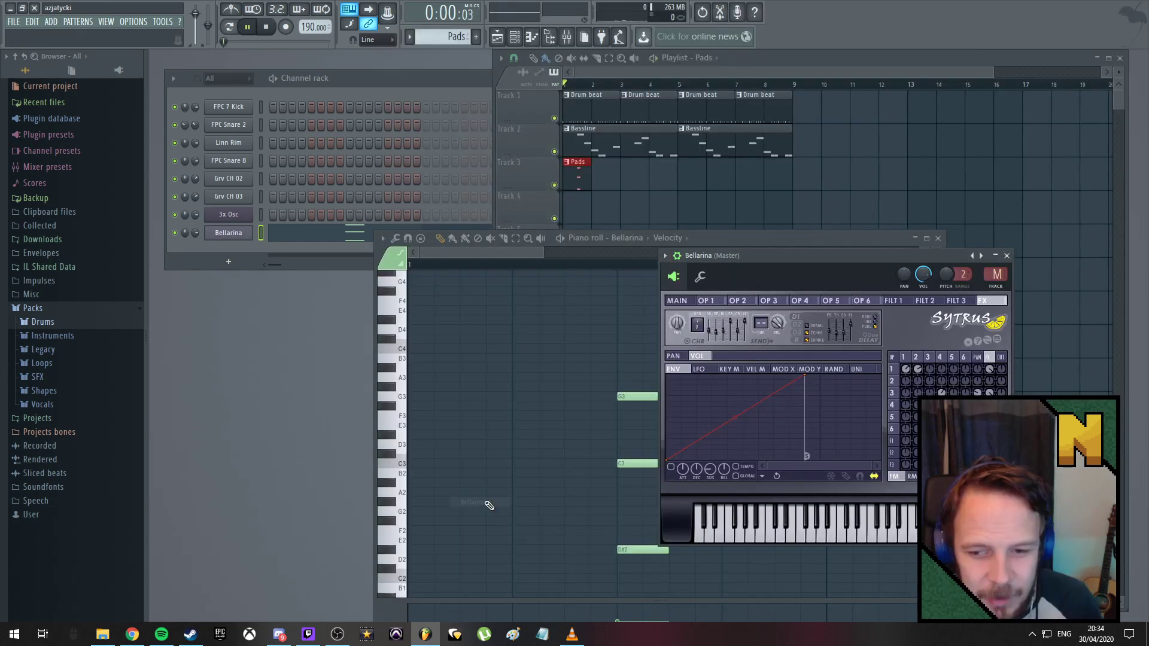
key("space")
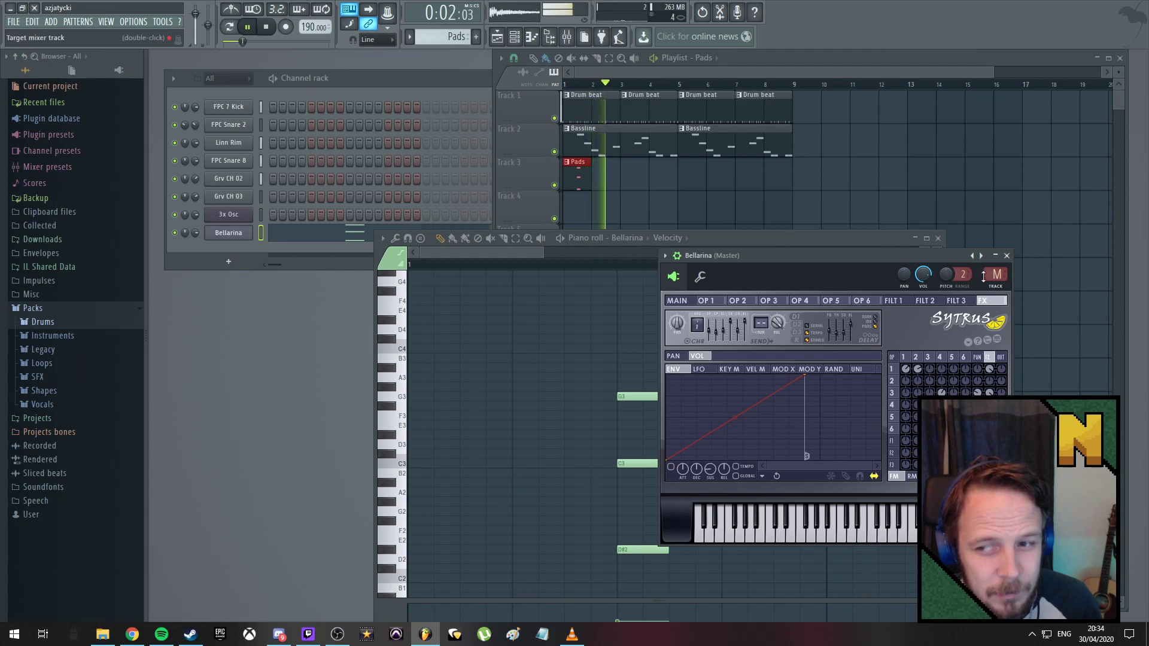
key("space")
key("space")
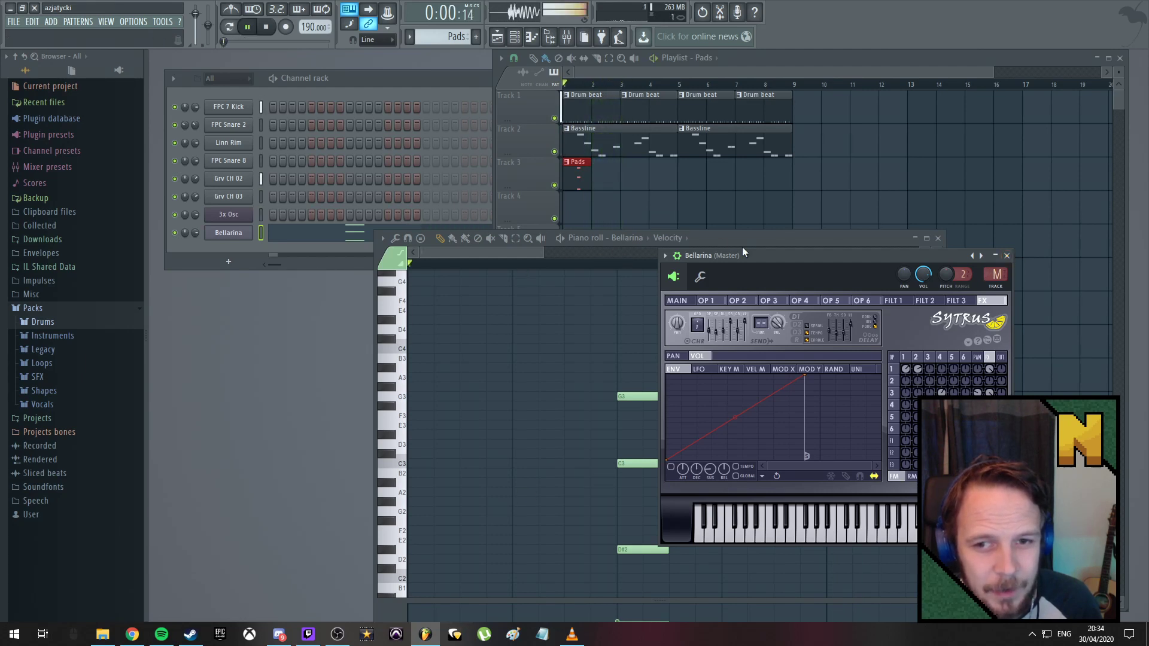
key("space")
Move the chord's D#2 note back up to D#4 and play the C3, G3 and D#4 voicing
left_click(626, 551)
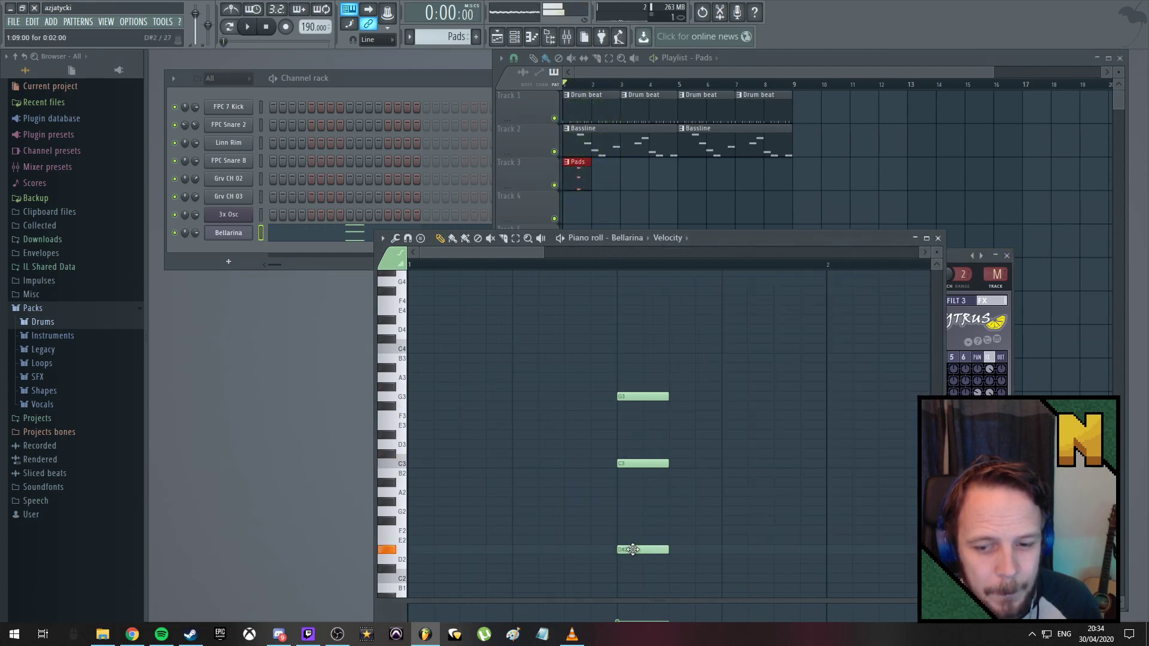
left_click(618, 551)
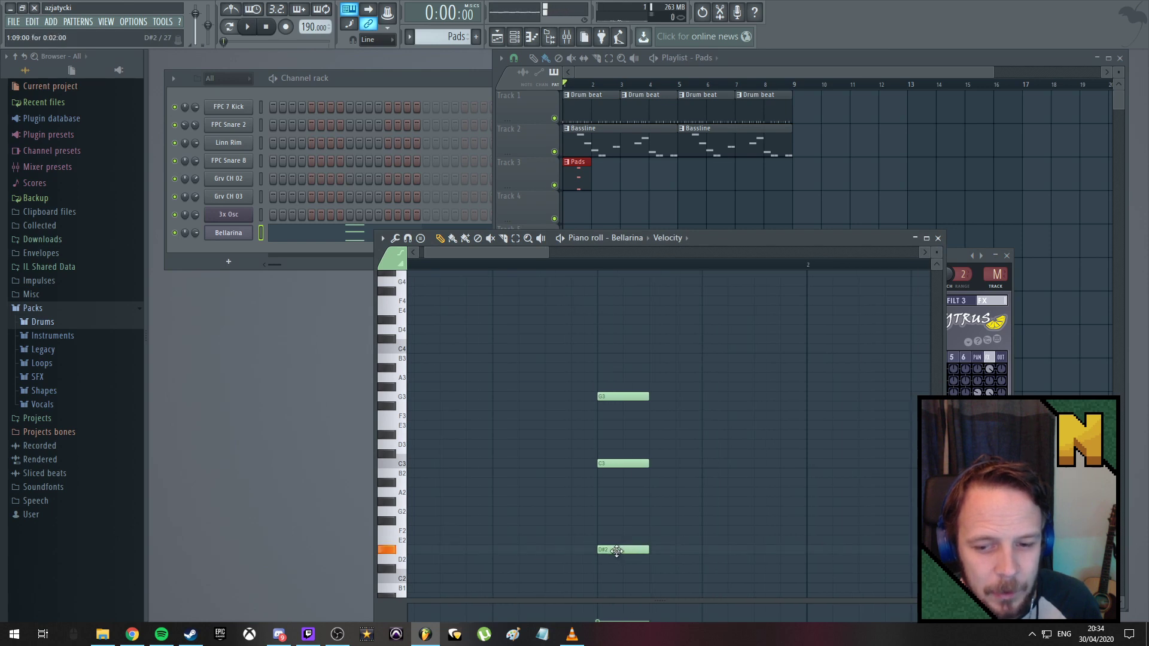
scroll(617, 551, "right", 1)
left_click_drag(624, 551, 581, 318)
scroll(612, 386, "up", 2)
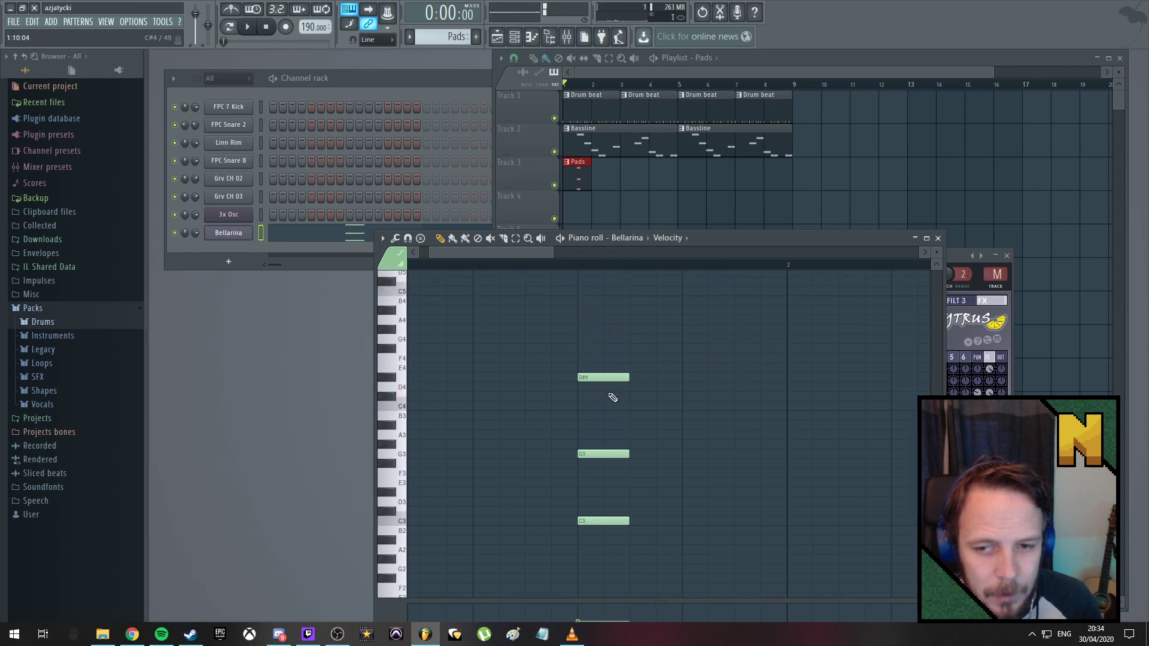
left_click(584, 454)
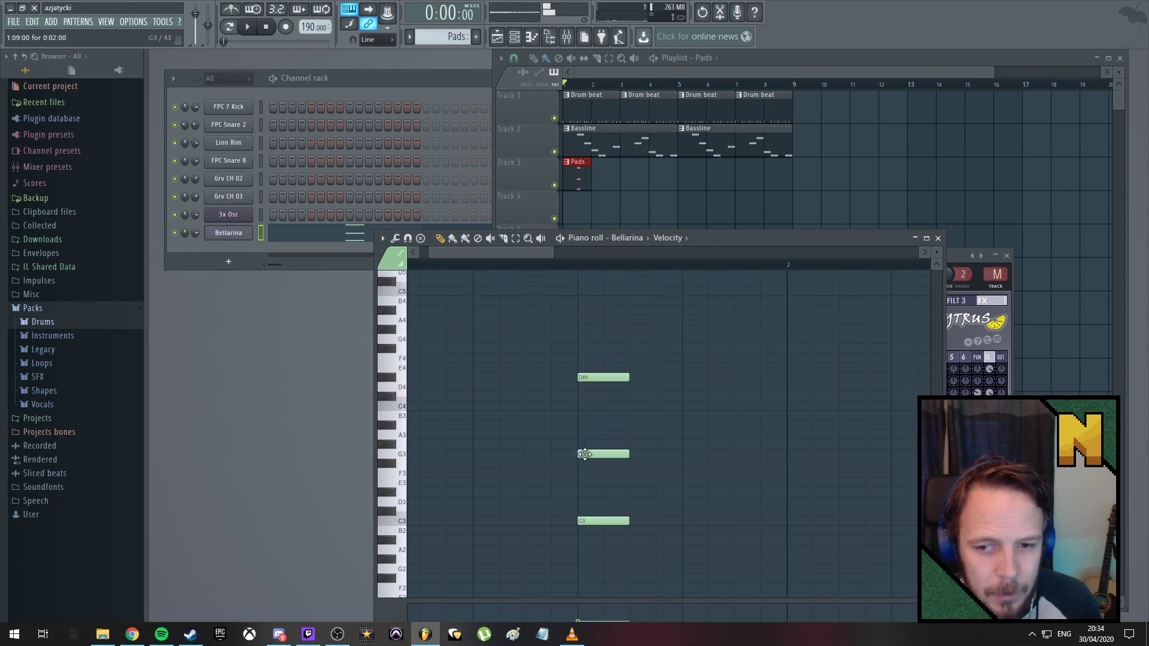
double_click(585, 455)
left_click(638, 235)
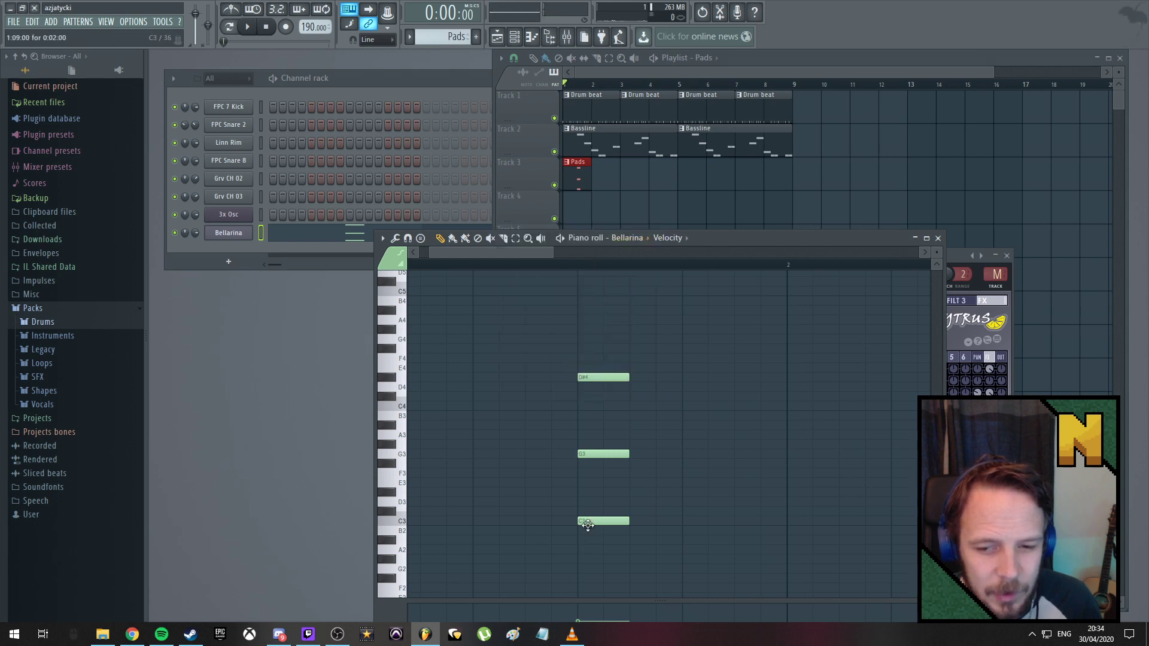
key("space")
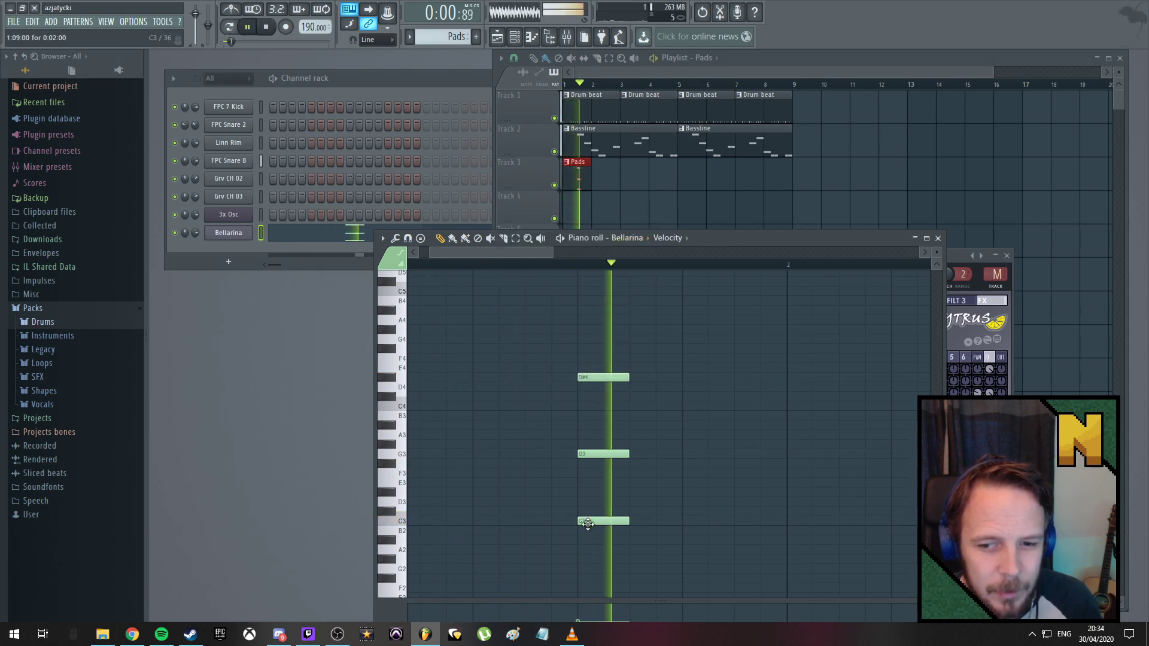
key("space")
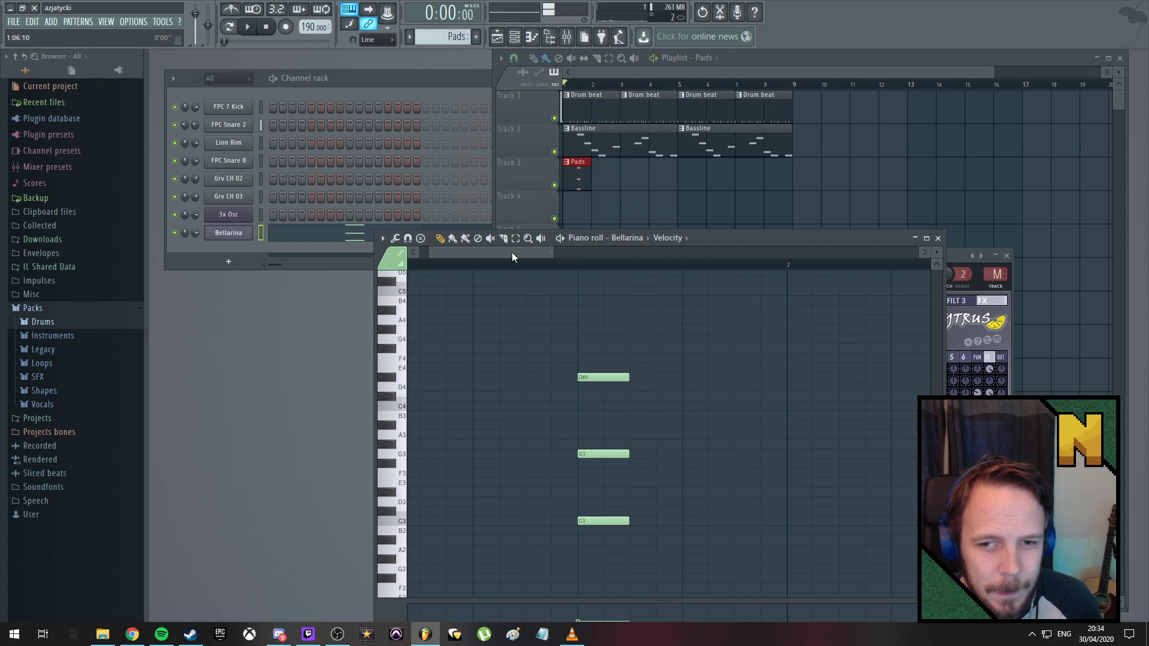
Add a second chord of C3, G#3 and F4 at step 13 of bar 2 in the pad pattern
left_click_drag(512, 252, 630, 258)
key("space")
key("space")
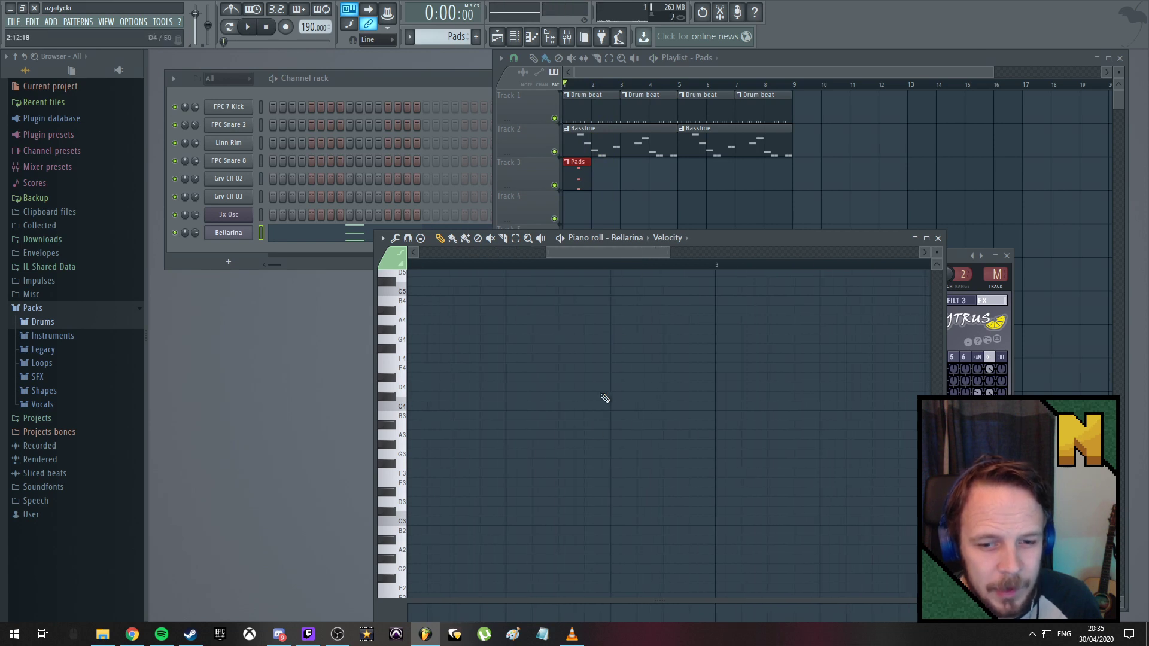
left_click(625, 474)
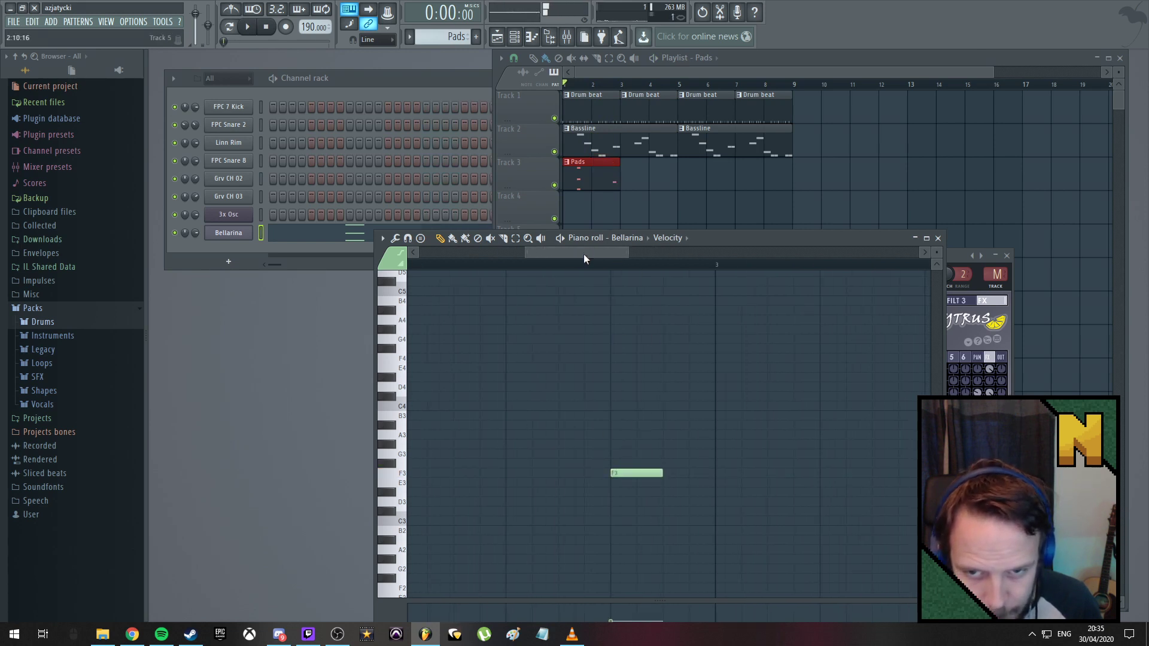
mouse_move(584, 255)
left_mouse_down()
mouse_move(513, 260)
mouse_move(581, 260)
mouse_move(525, 255)
mouse_move(571, 263)
left_mouse_up()
left_click(626, 521)
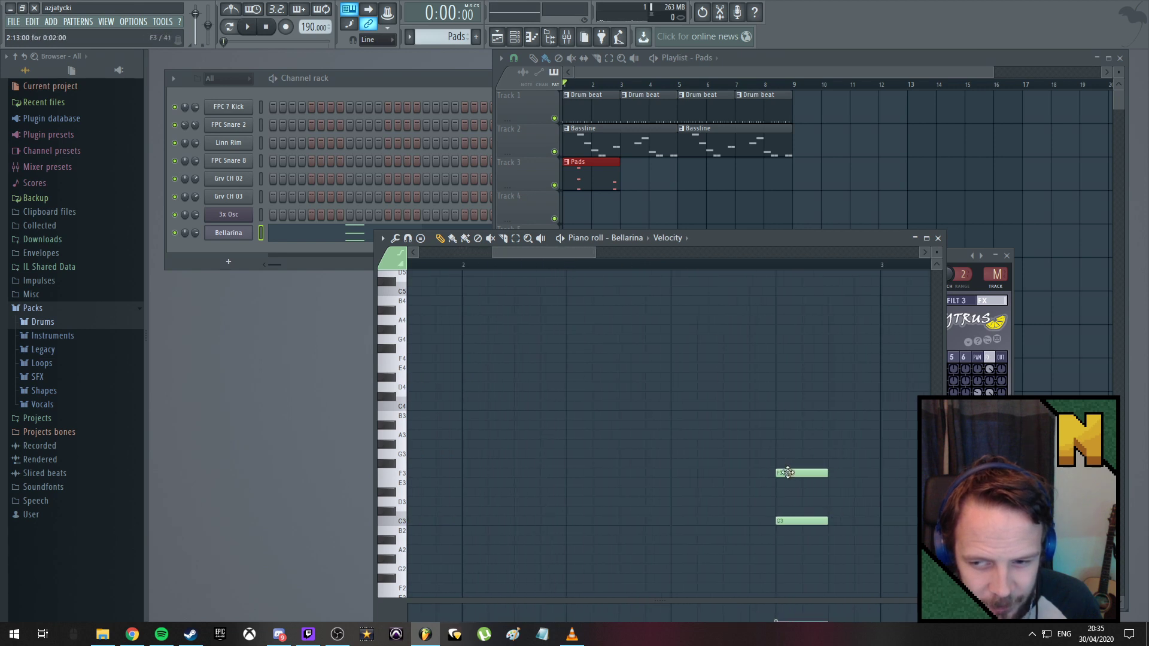
left_click_drag(787, 473, 790, 443)
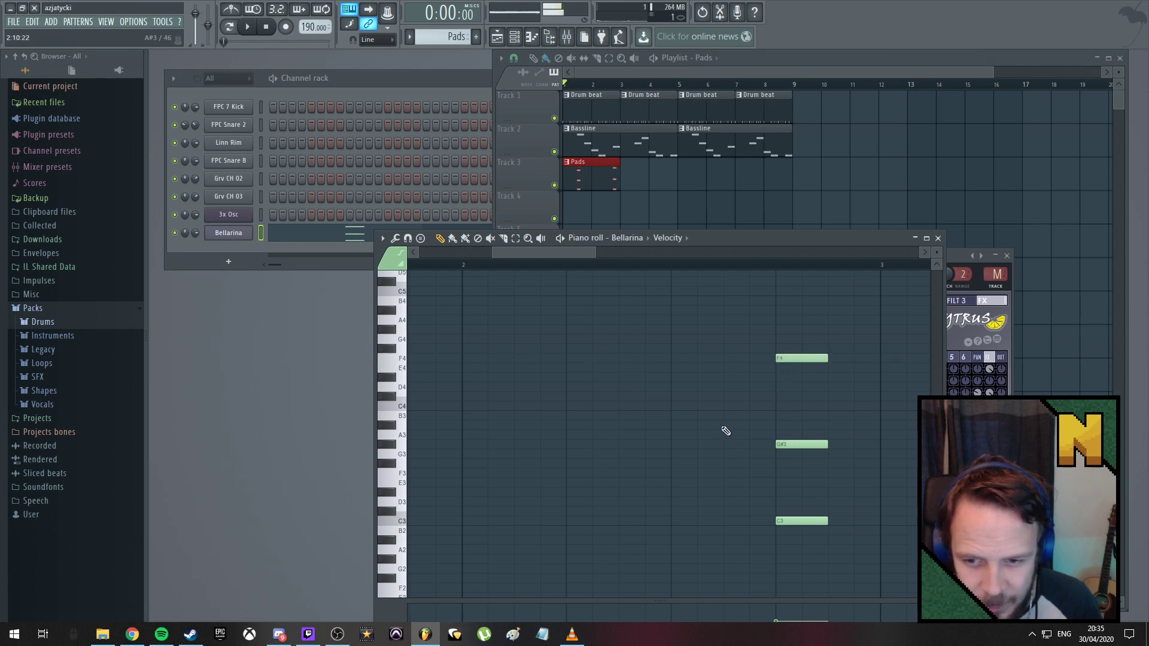
Add a third chord of A#2, G3 and D4 in the middle of bar 3
left_click_drag(563, 250, 634, 250)
key("space")
key("space")
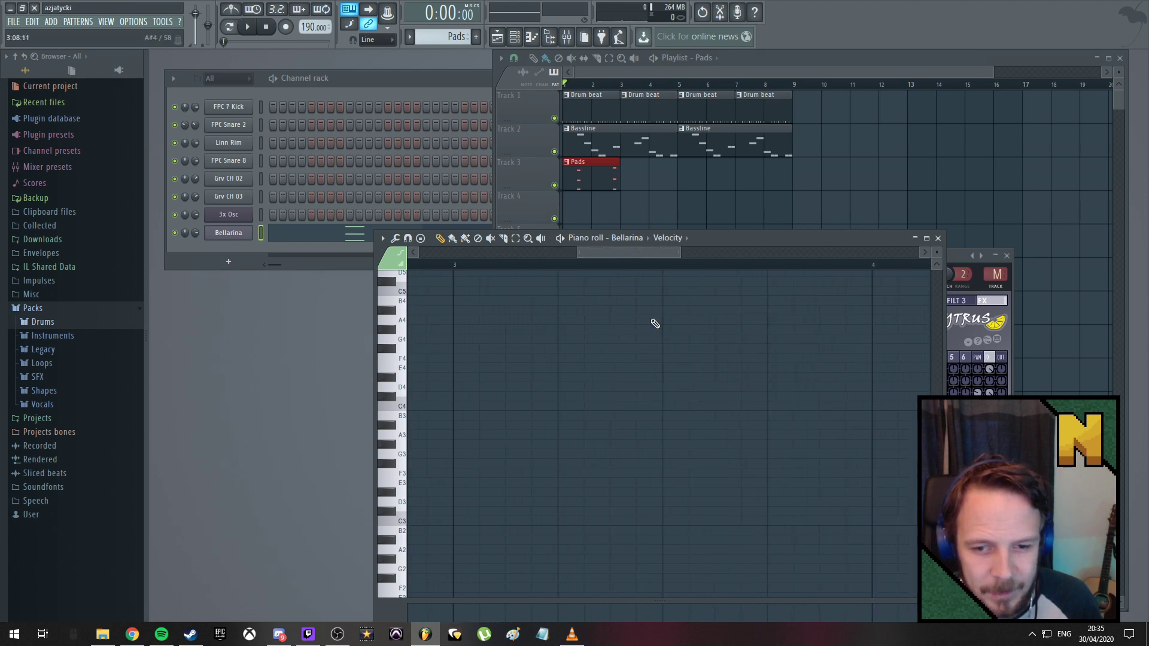
left_click(671, 543)
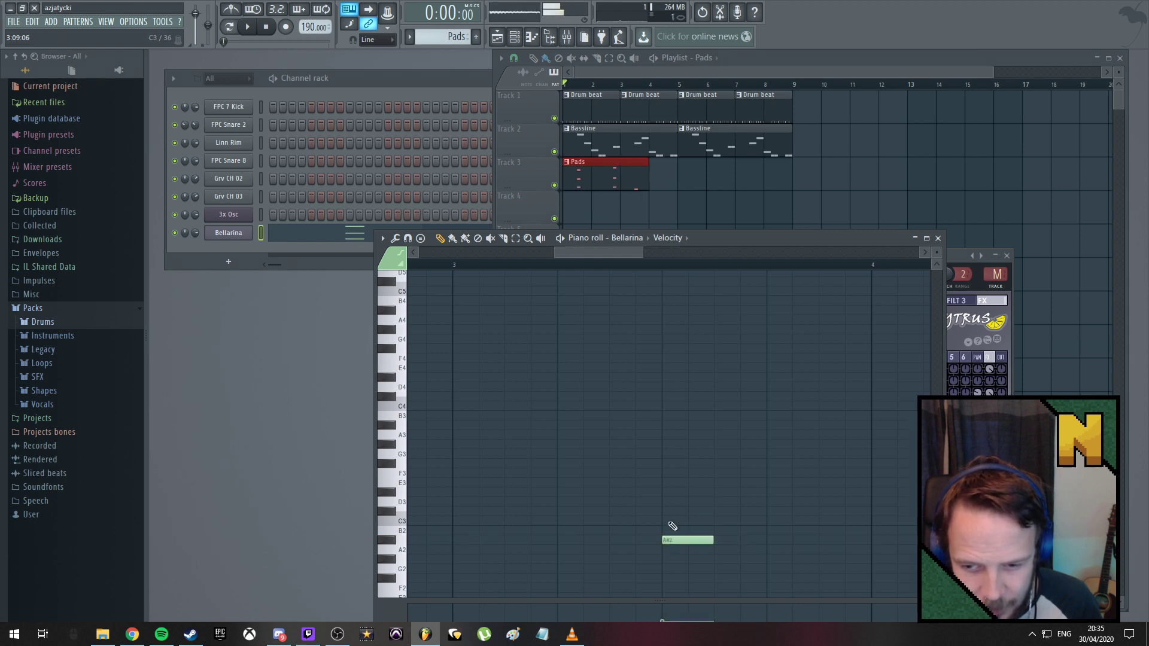
mouse_move(609, 253)
left_mouse_down()
mouse_move(510, 252)
mouse_move(611, 256)
left_mouse_up()
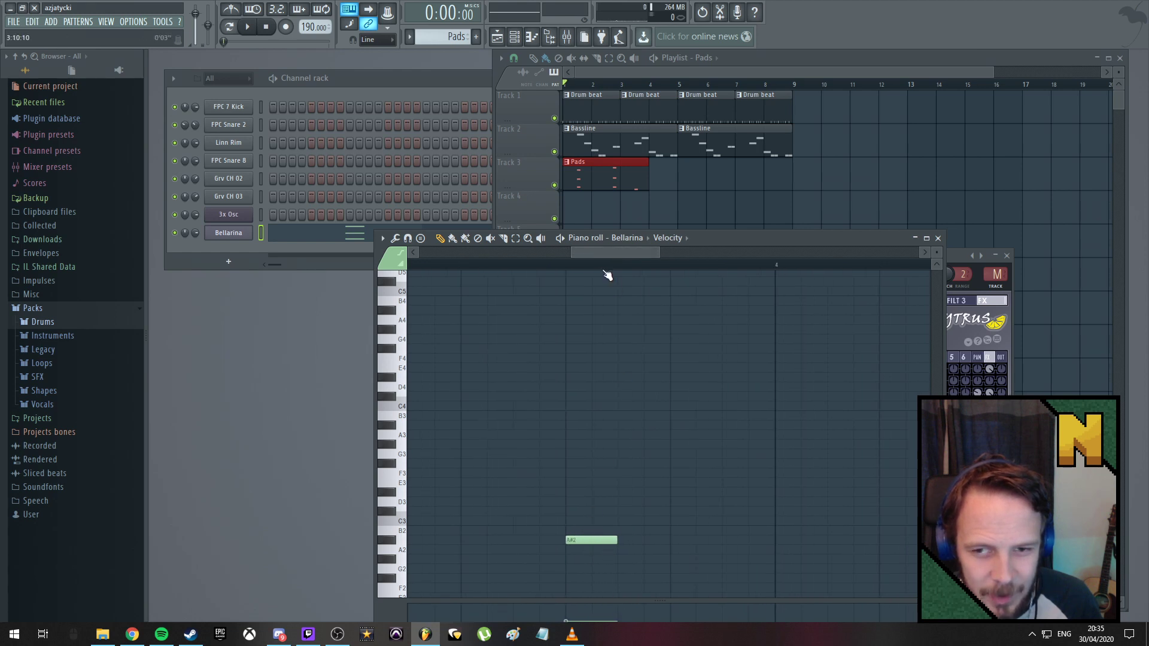
left_click_drag(603, 255, 586, 260)
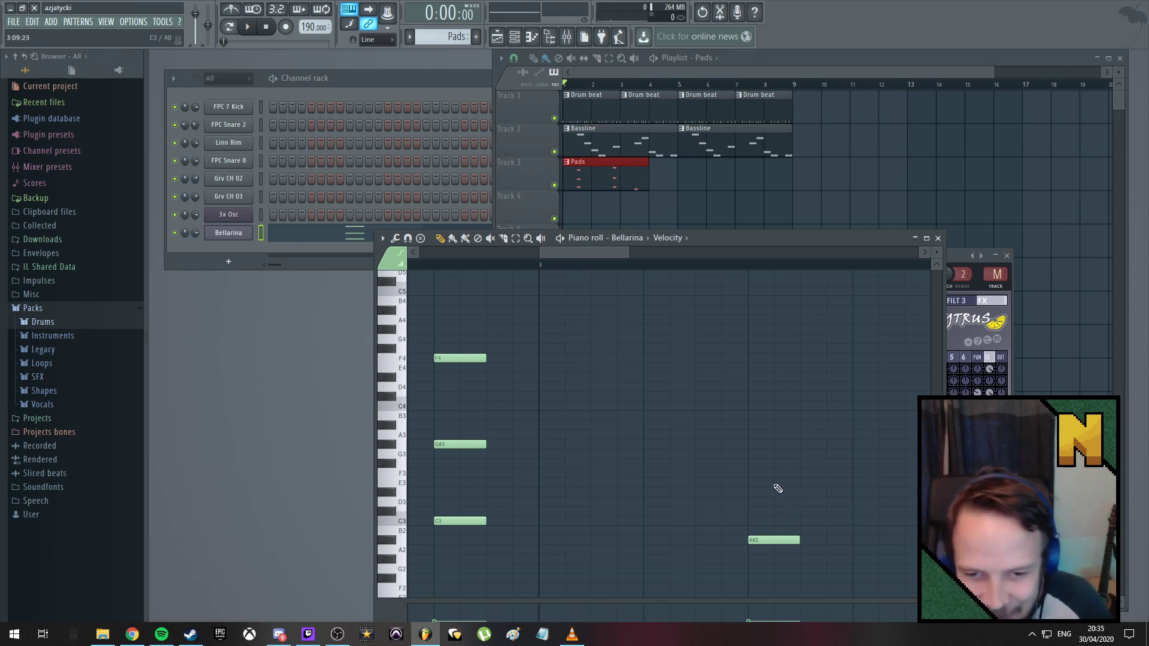
left_click(754, 455)
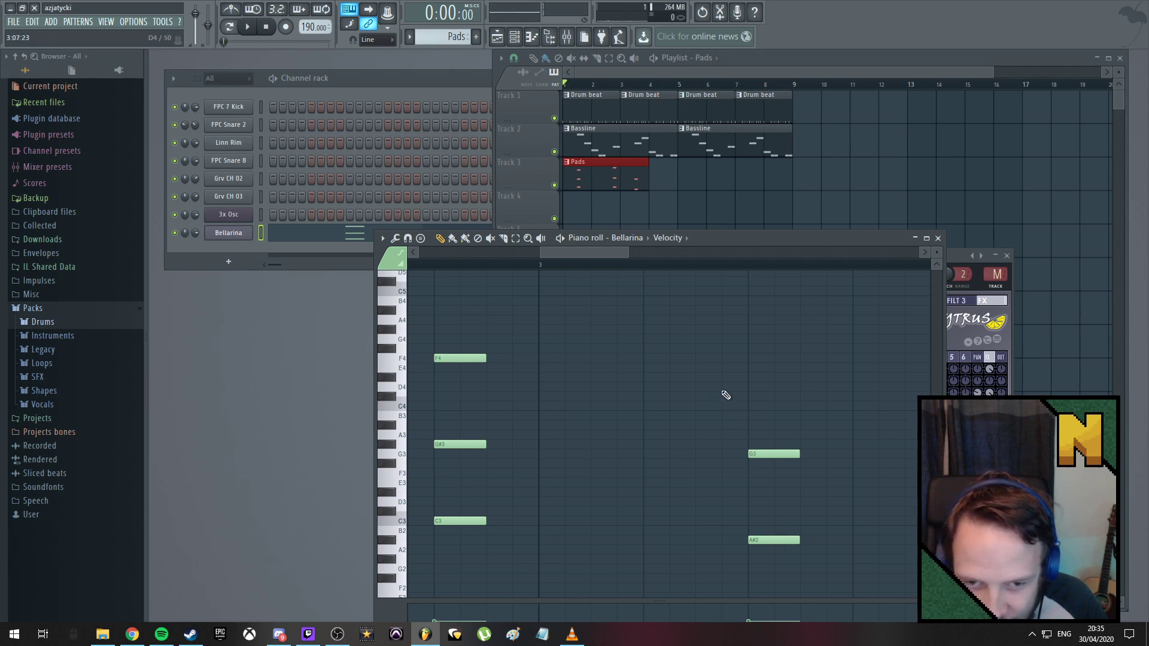
left_click(748, 389)
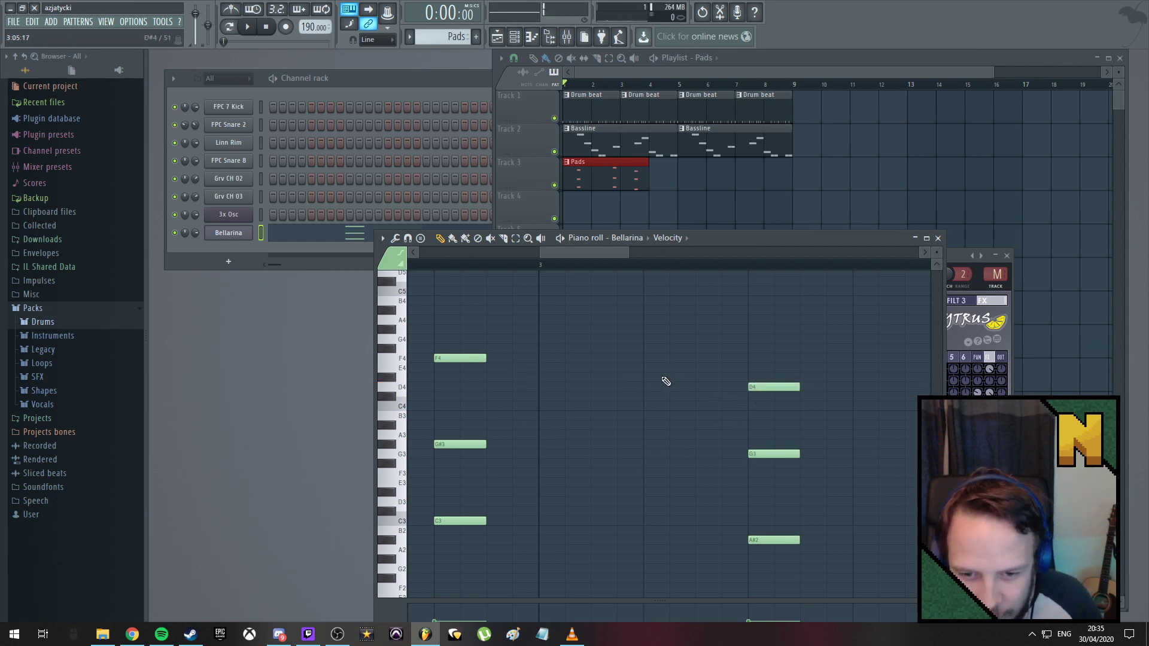
Play the arrangement from the start to hear the three pad chords with the drums and bassline
left_click(499, 256)
key("space")
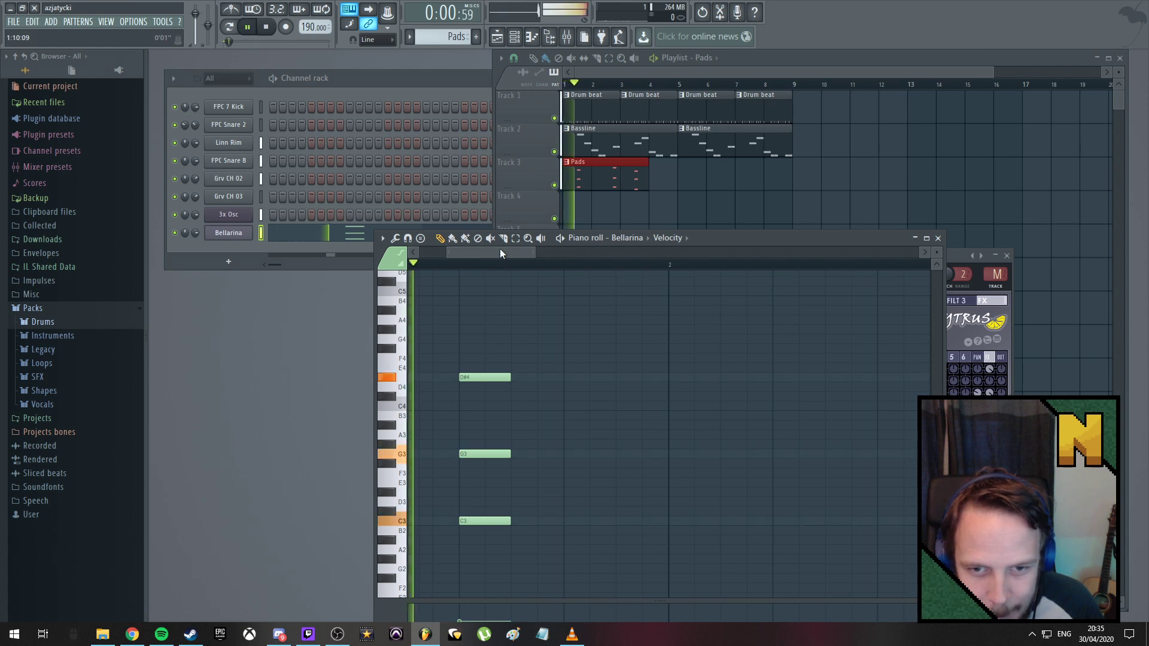
left_click_drag(500, 253, 654, 254)
key("space")
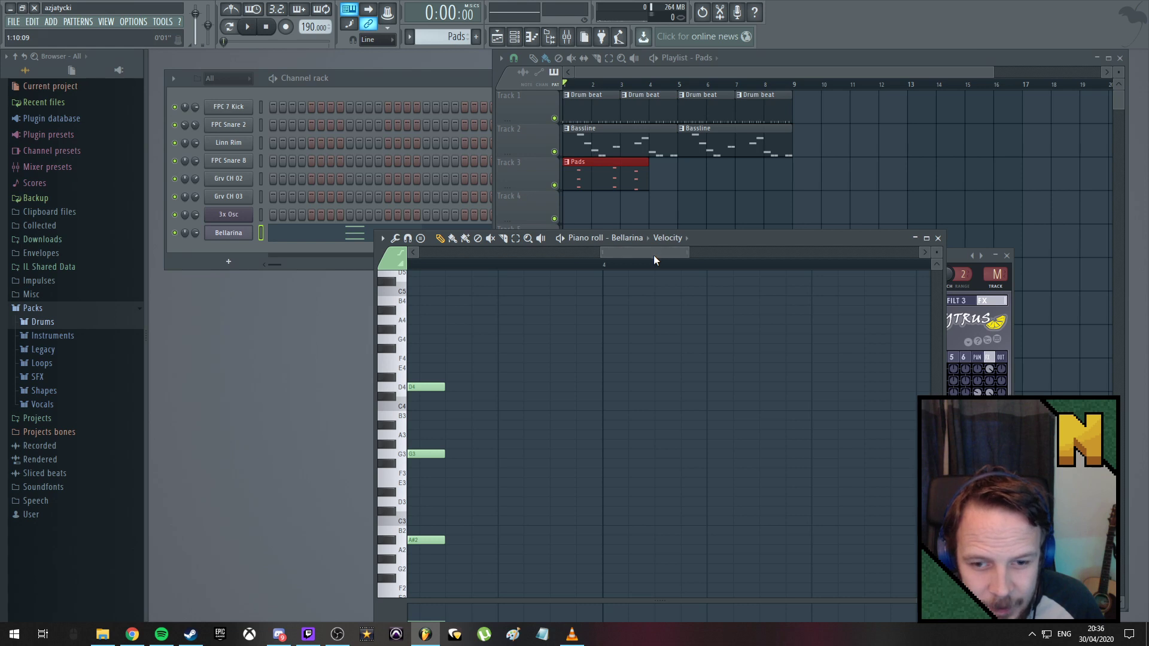
Add two back-to-back chords of C3, G3 and D#4 at steps 5 and 7 of bar 4 in the pad pattern
left_click(710, 521)
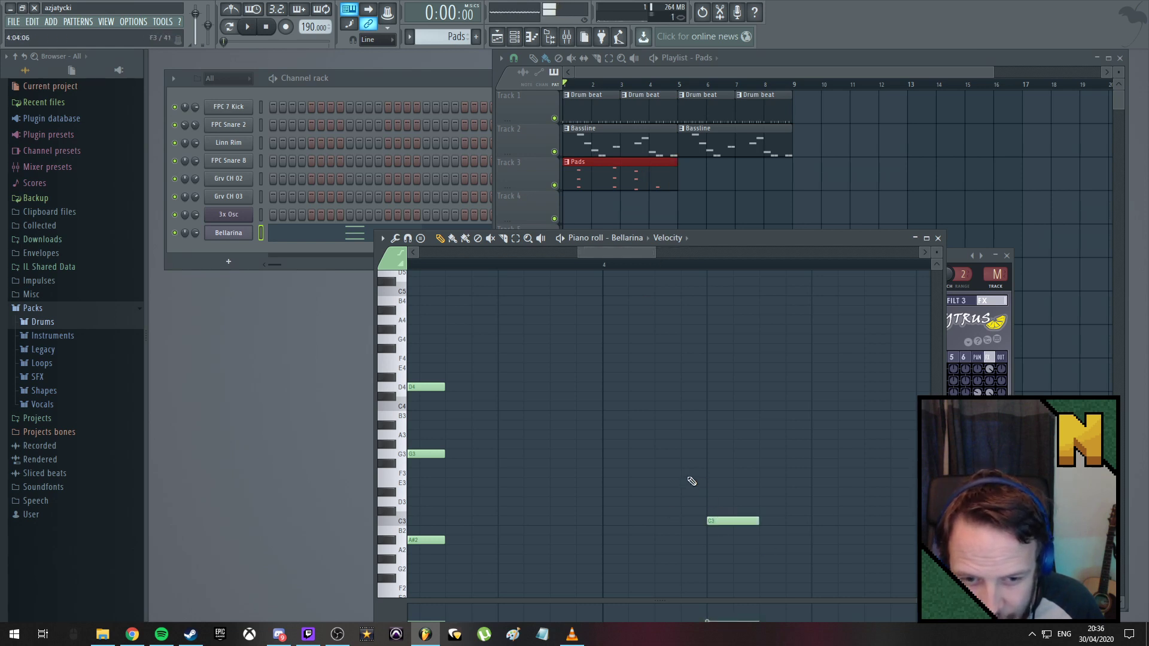
left_click(716, 455)
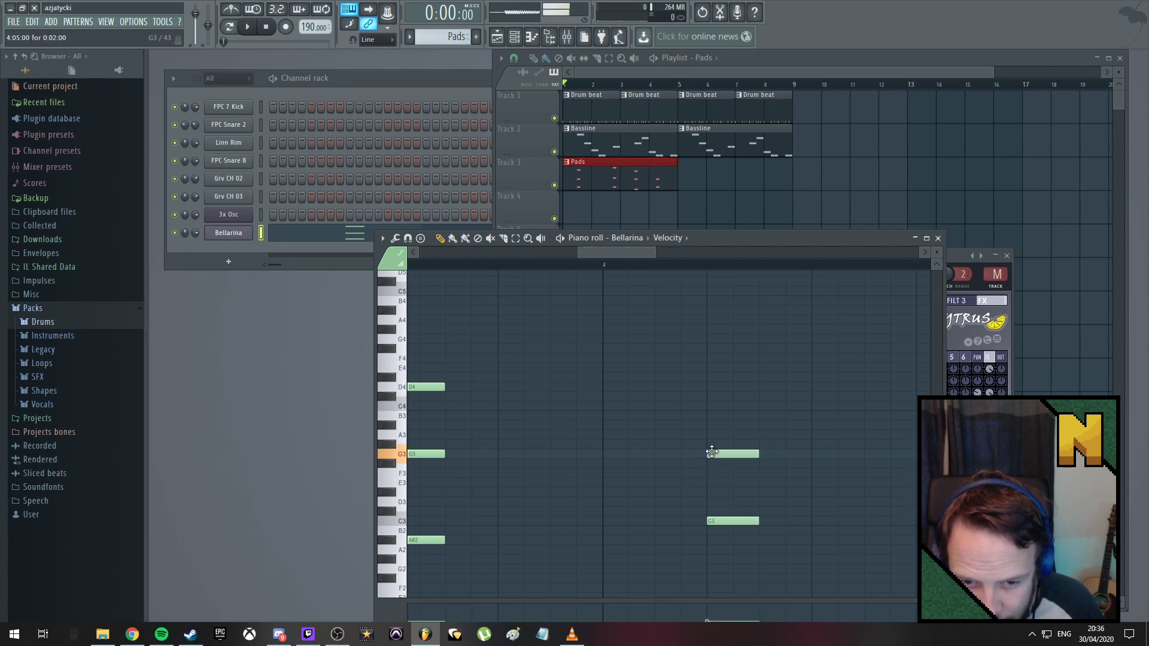
left_click(719, 378)
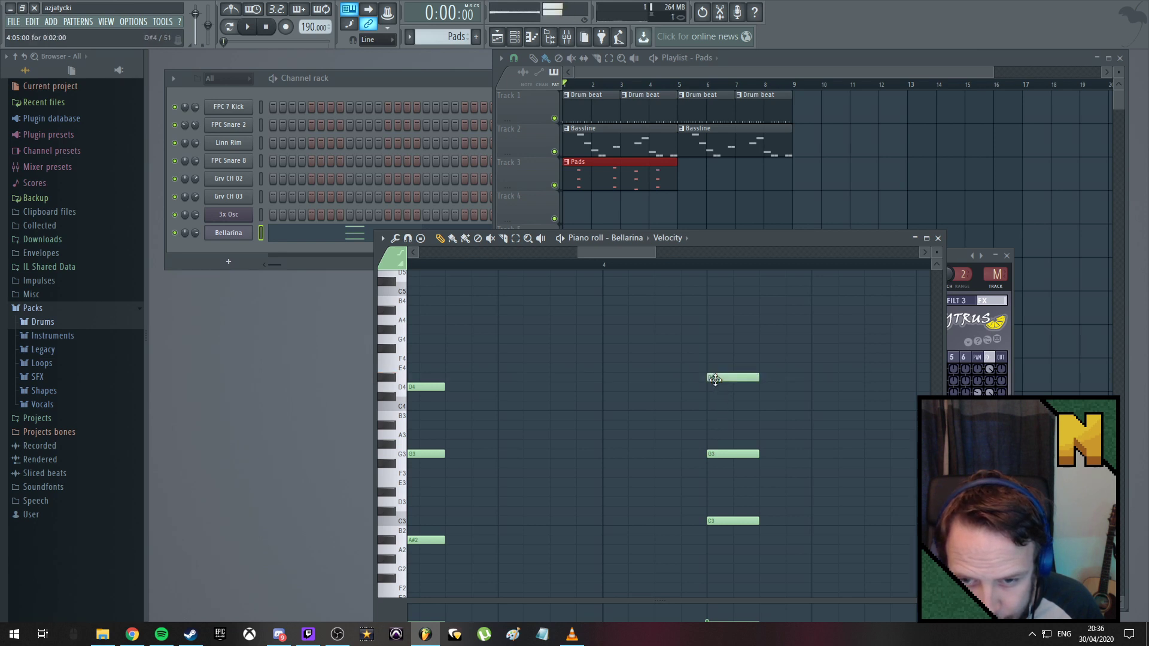
left_click(767, 521)
left_click(766, 455)
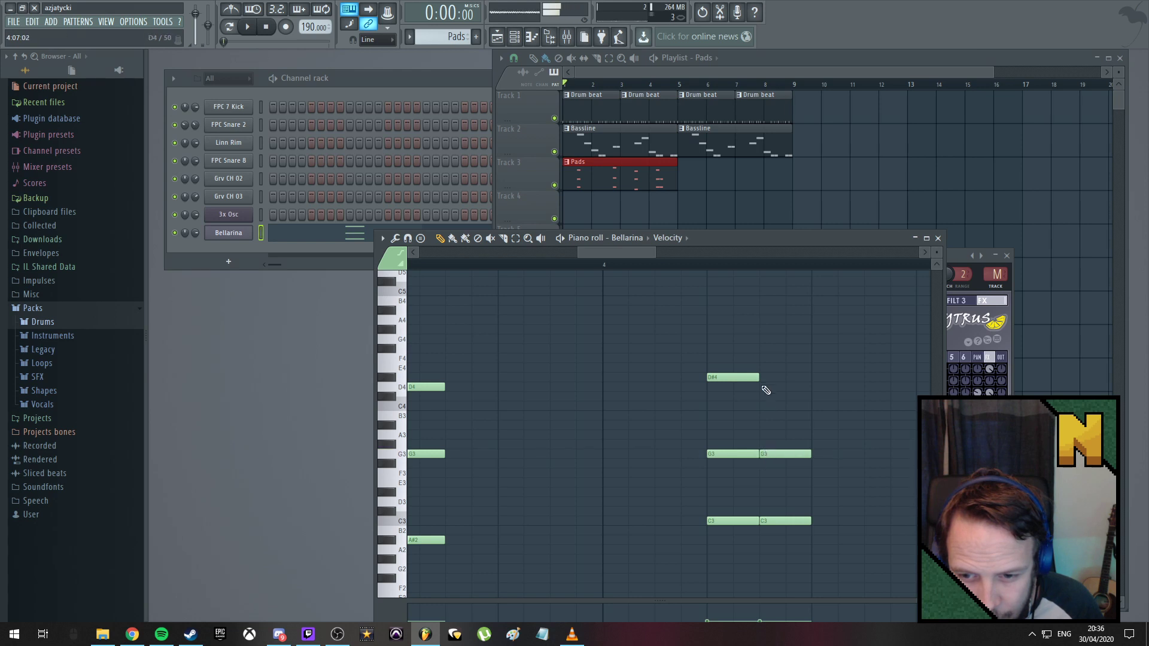
left_click(768, 379)
Play the arrangement through twice to check the full pad progression, including the closing chord pair in bar 4
key("space")
left_click_drag(631, 253, 608, 311)
scroll(608, 312, "down", 3)
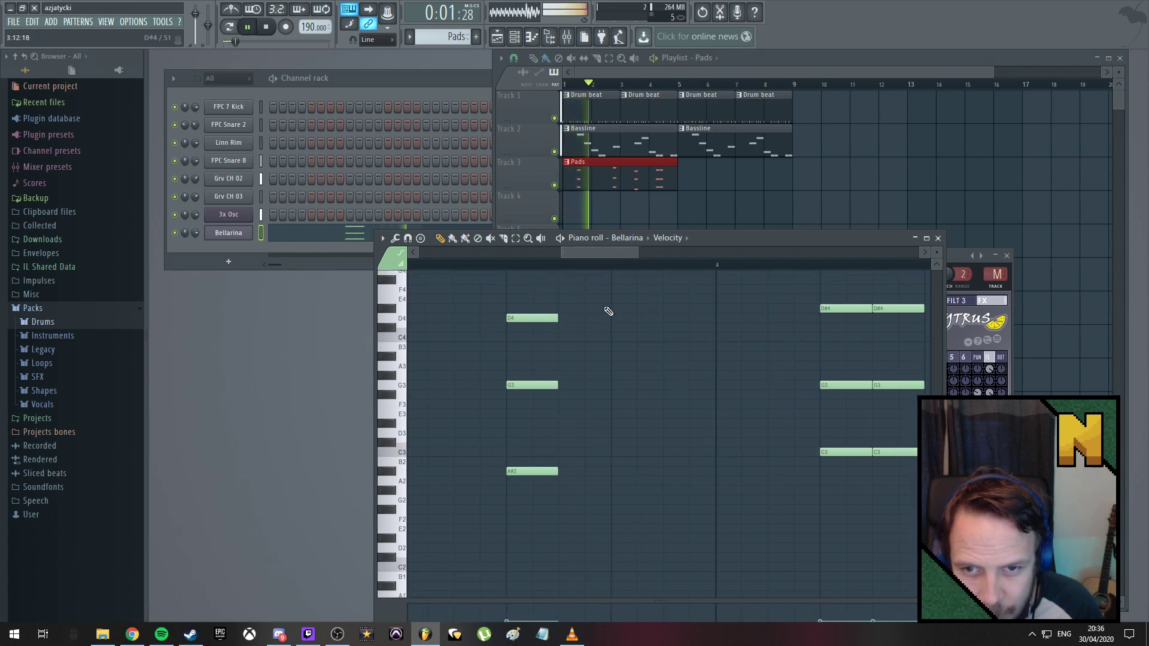
scroll(608, 311, "up", 2)
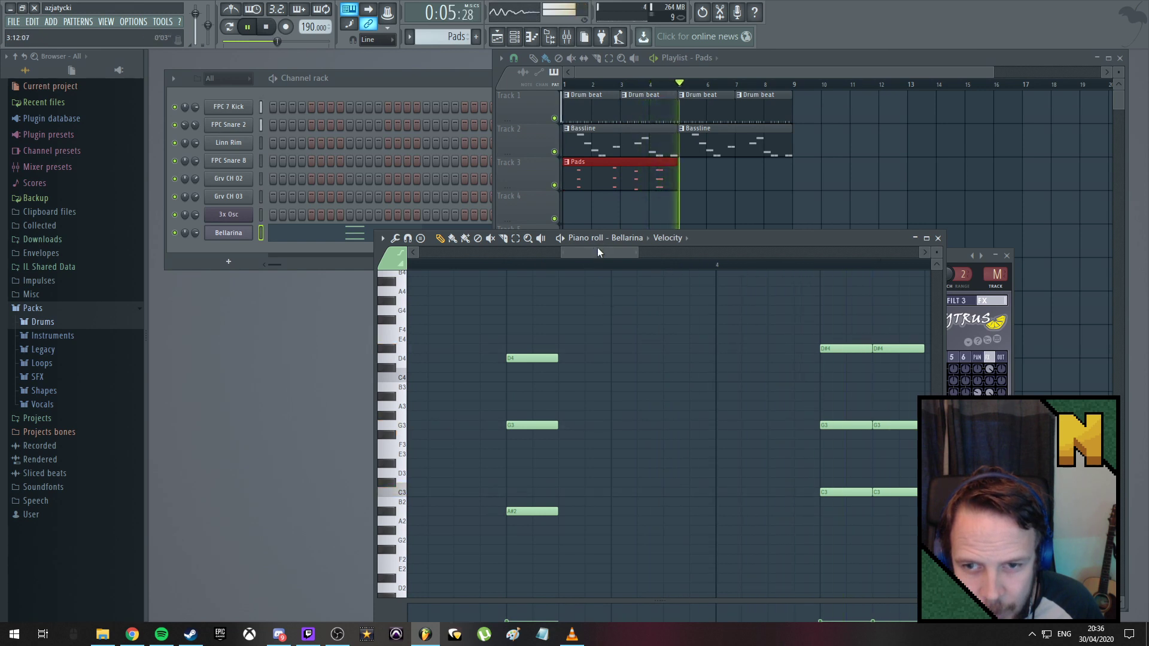
key("space")
mouse_move(598, 250)
left_mouse_down()
mouse_move(650, 250)
mouse_move(617, 250)
left_mouse_up()
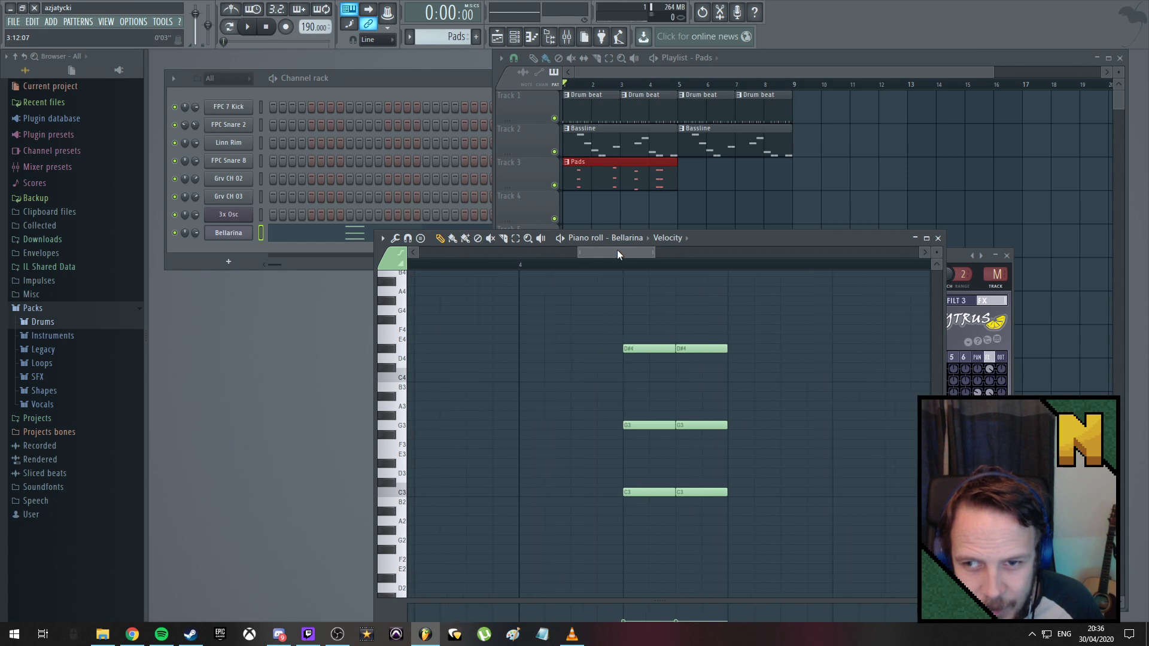
key("space")
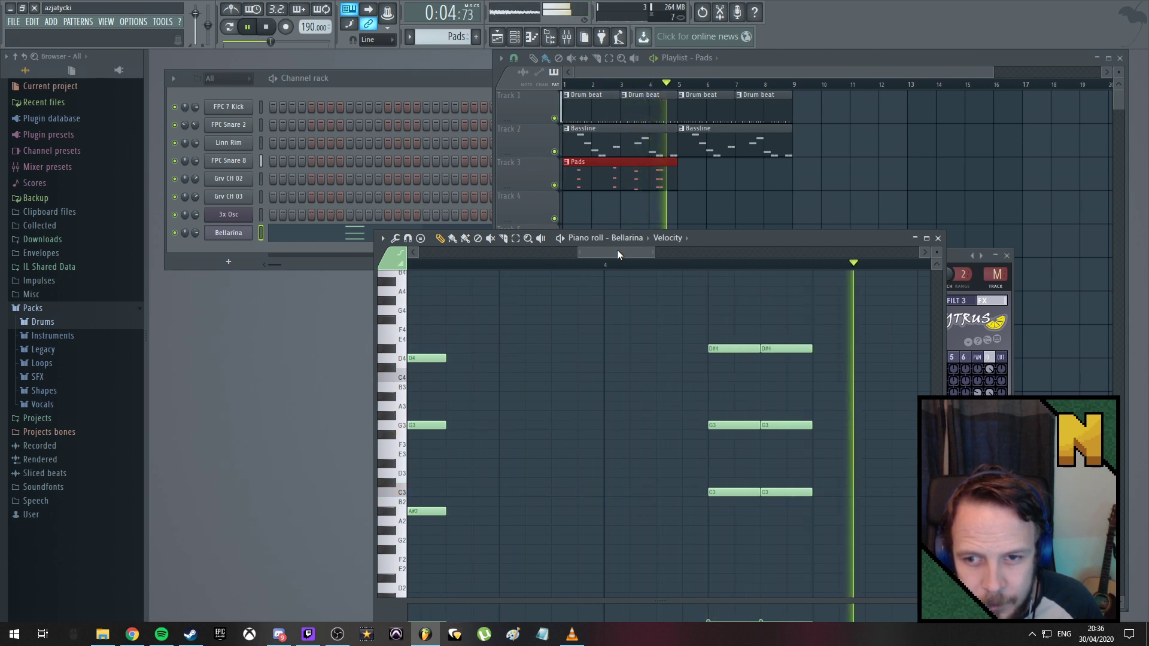
key("space")
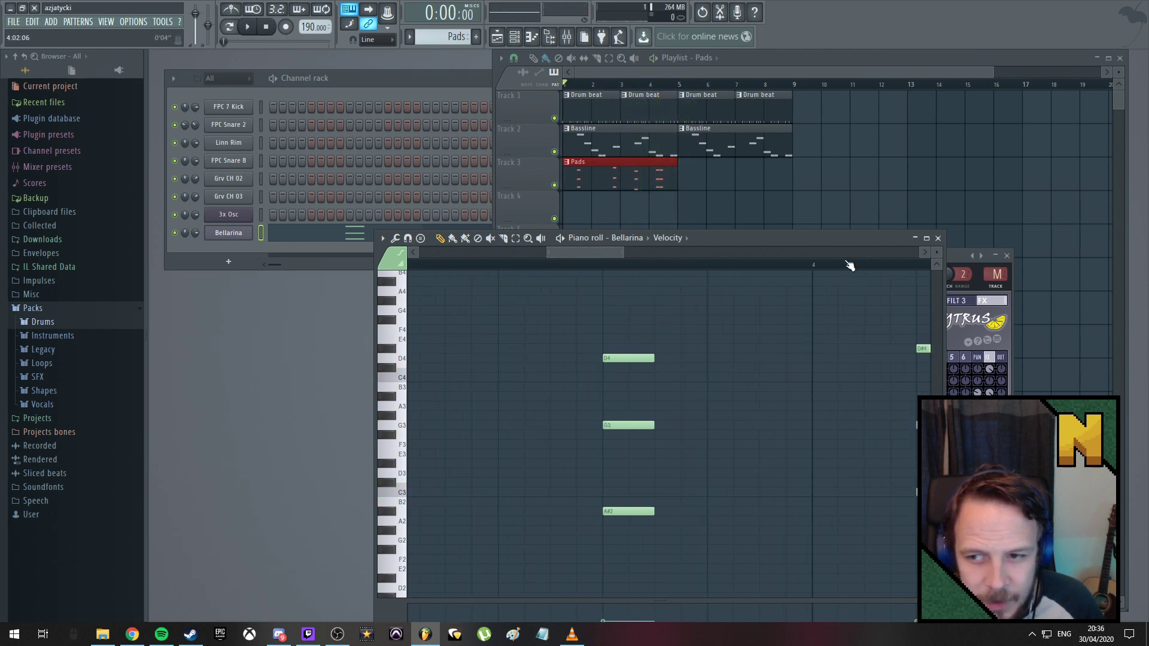
Try the Heaven pad preset on the pad channel and audition it with the arrangement
left_click(960, 257)
left_click(666, 255)
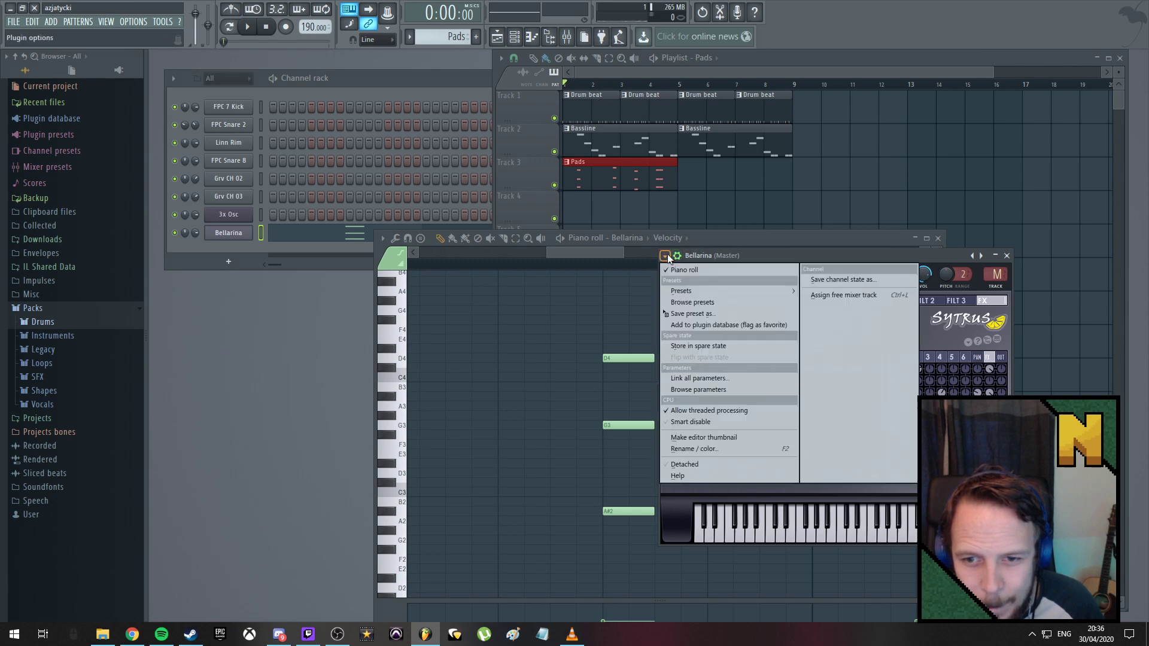
mouse_move(703, 291)
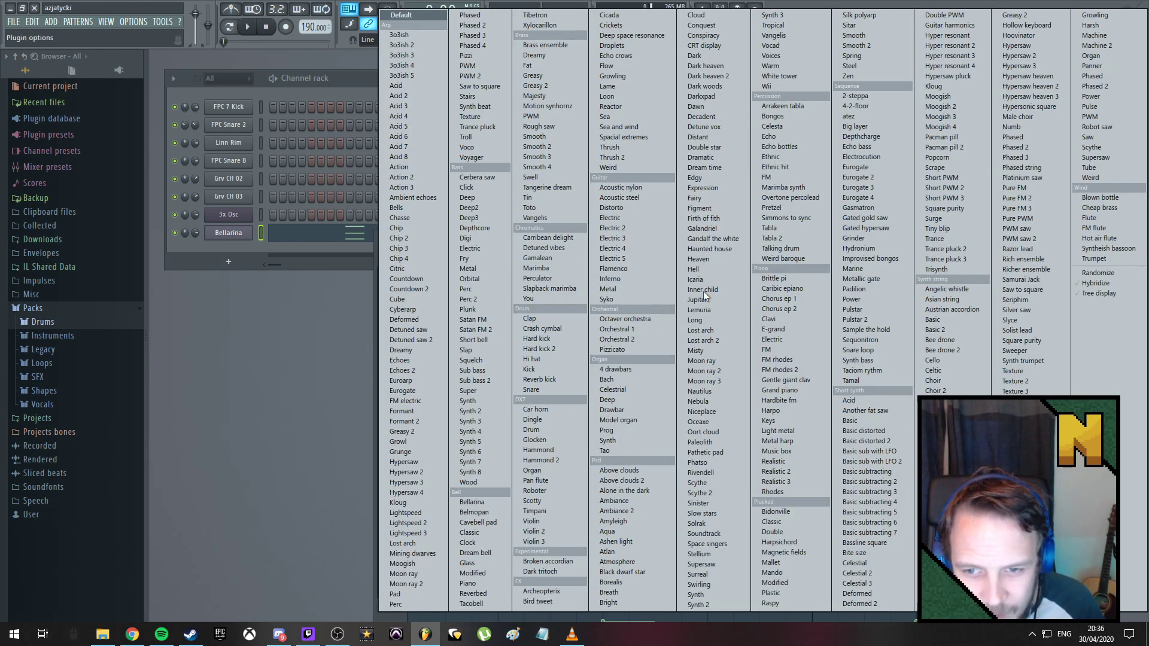
left_click(709, 257)
key("space")
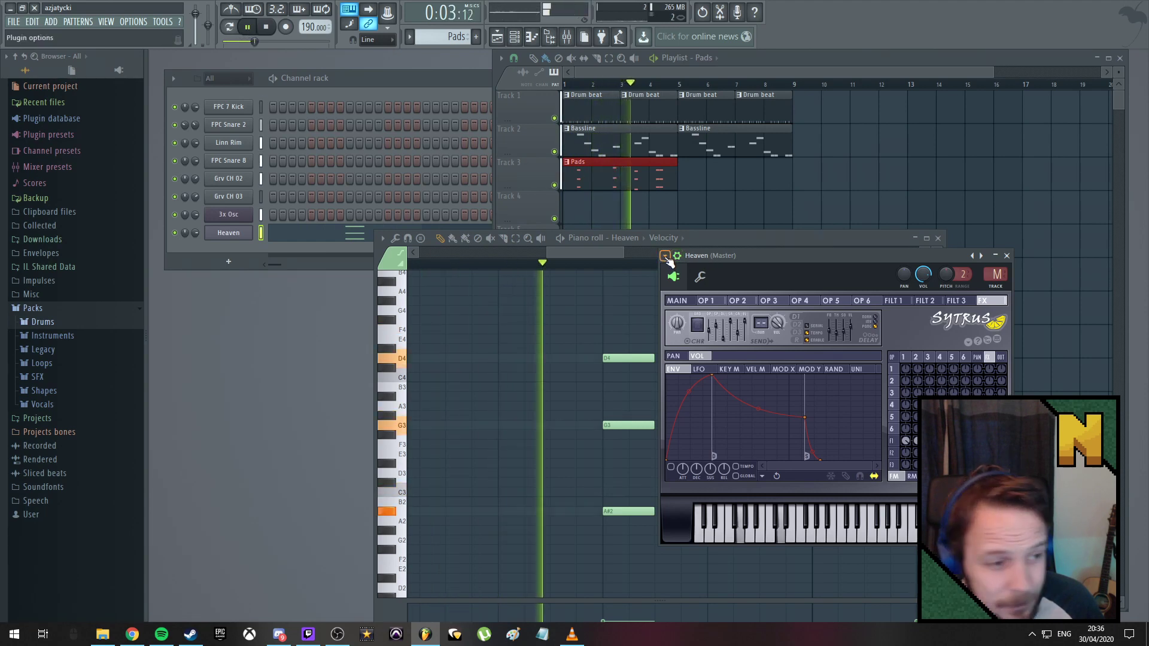
key("space")
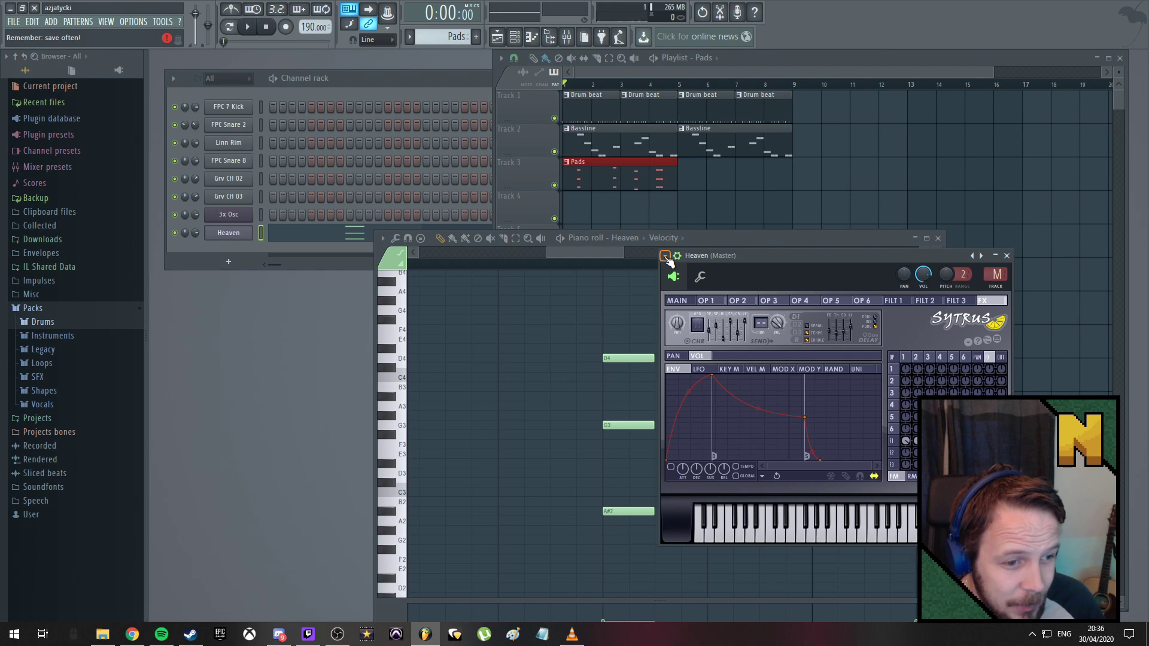
Load the FM rhodes piano preset on the pad channel and audition it with the arrangement
left_click(666, 257)
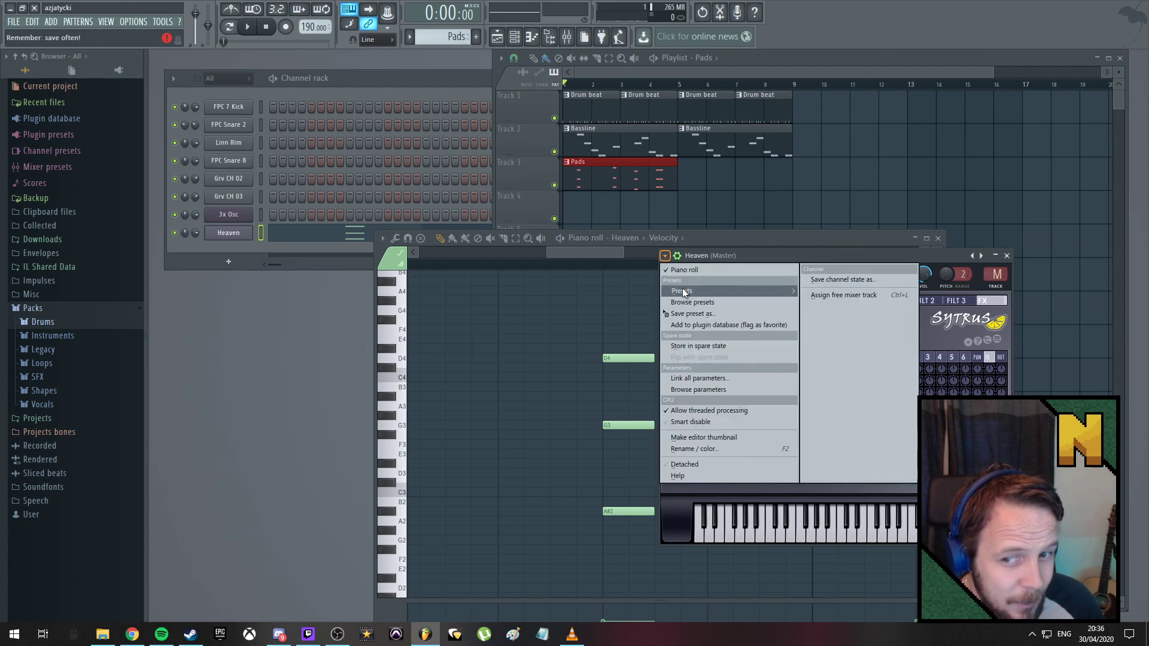
mouse_move(682, 290)
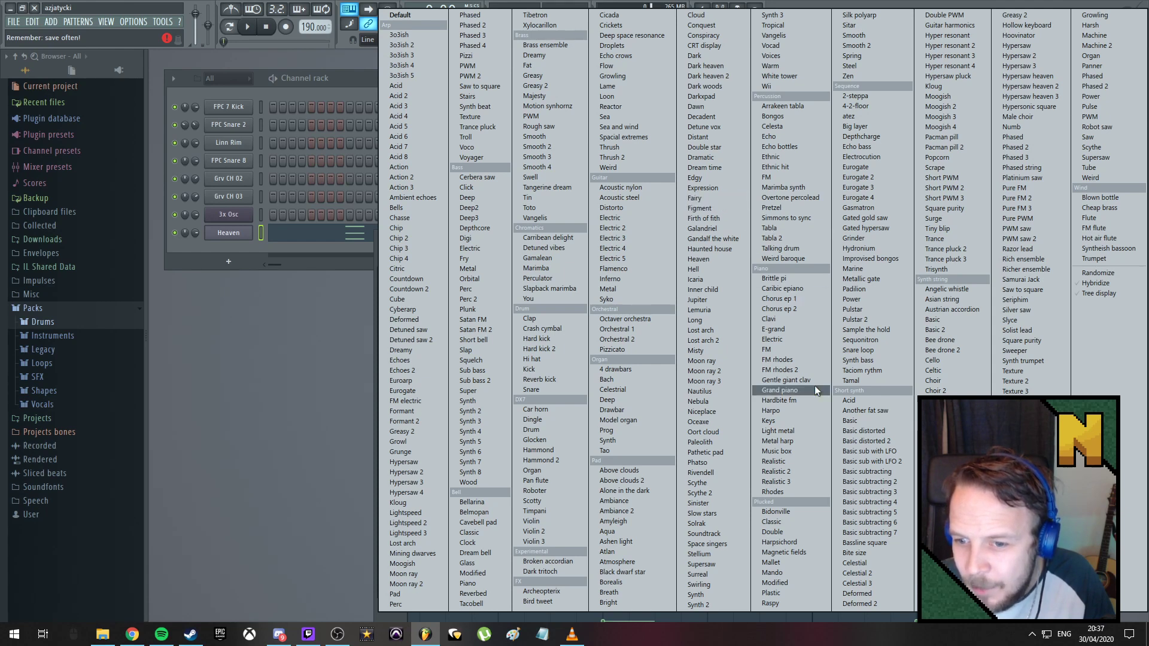
left_click(795, 359)
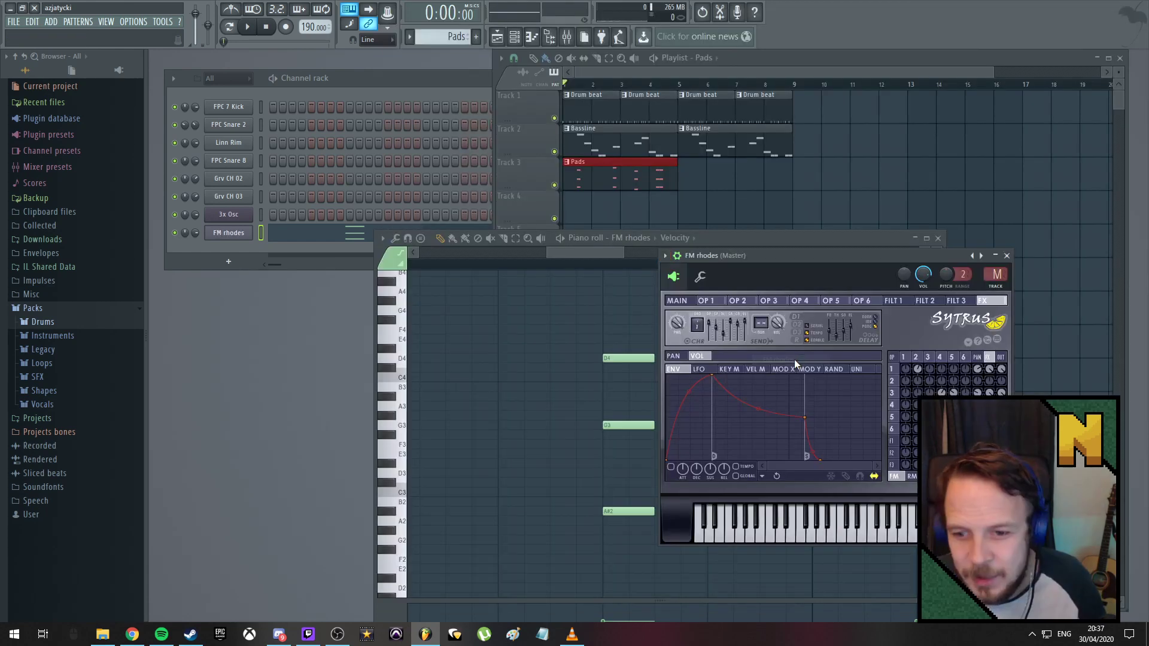
key("space")
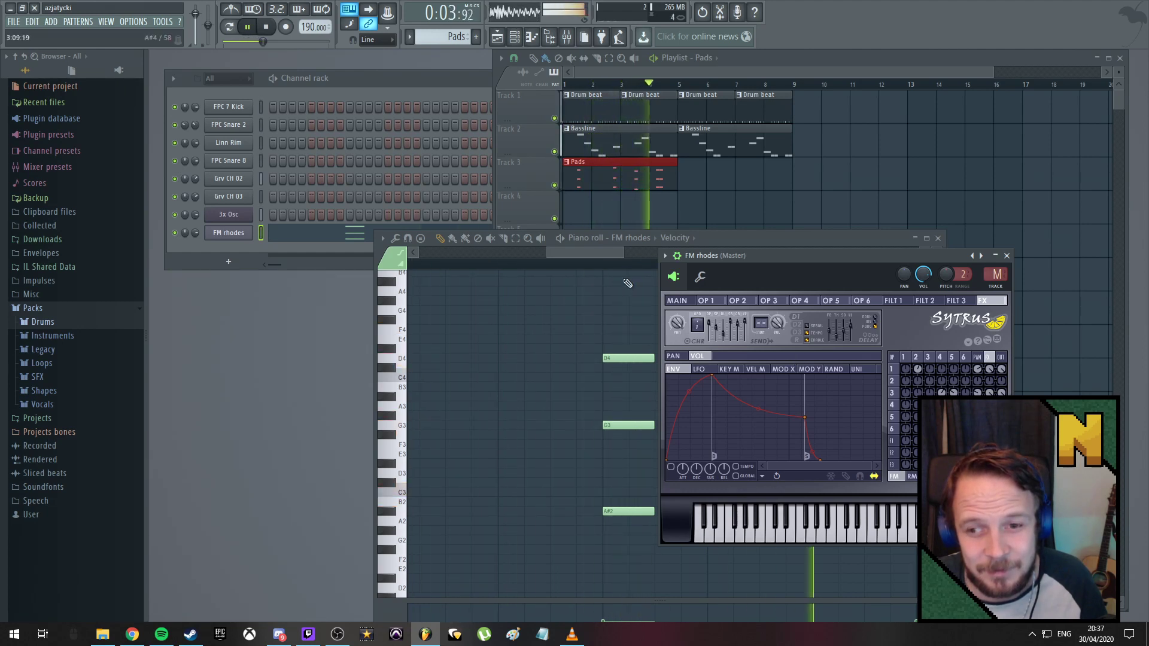
key("space")
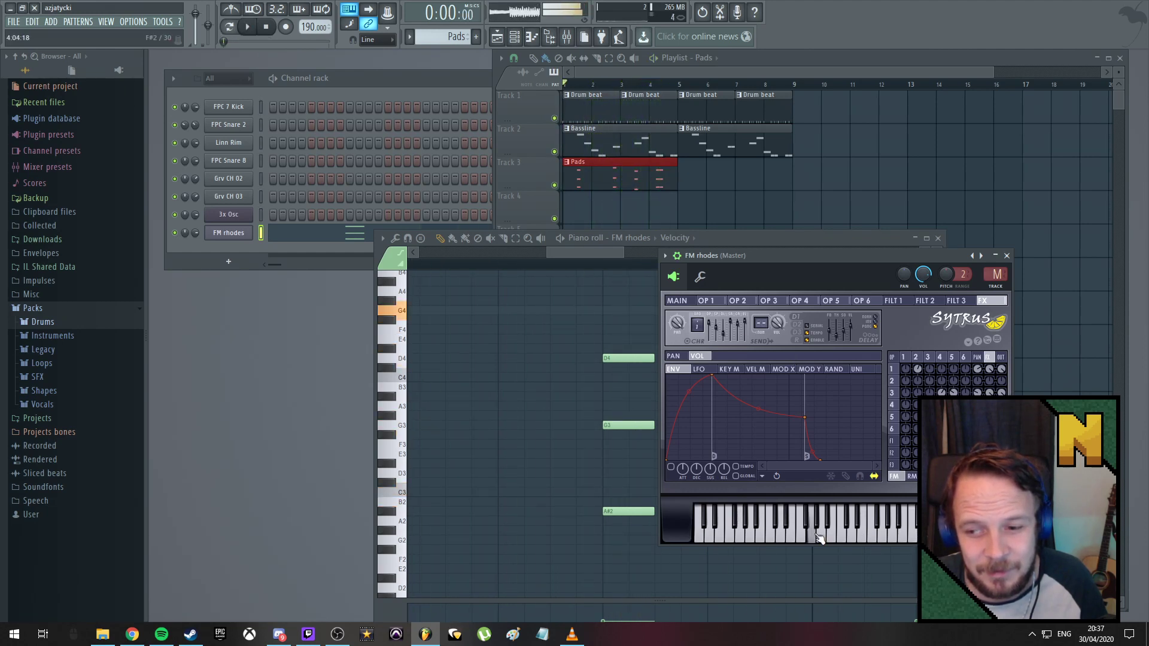
Move the piano roll window higher and align the bar 3 chord's G3 note with the start of its A#2 and D4 notes
left_click(581, 252)
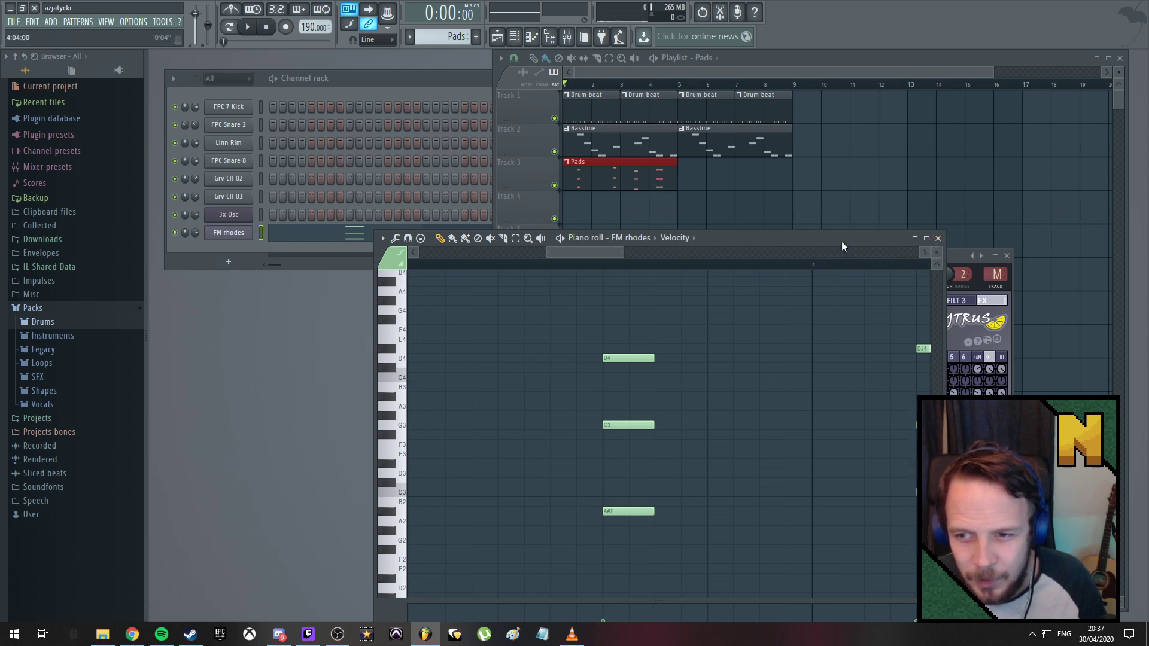
left_click_drag(842, 242, 858, 121)
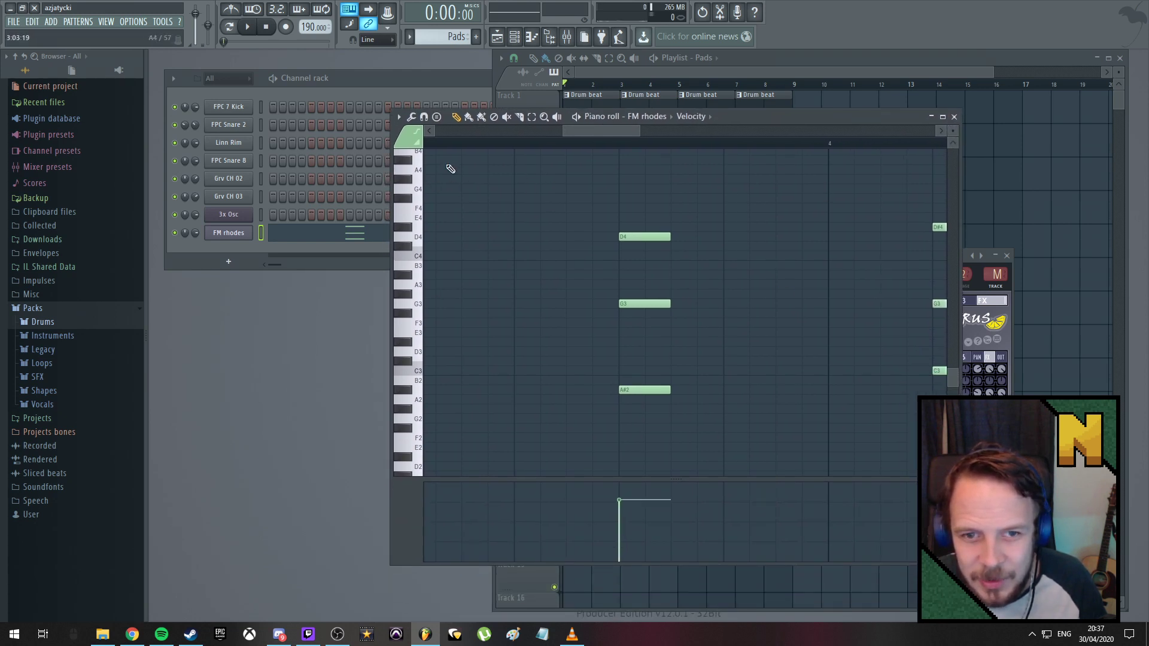
scroll(672, 286, "down", 2)
scroll(671, 287, "up", 1)
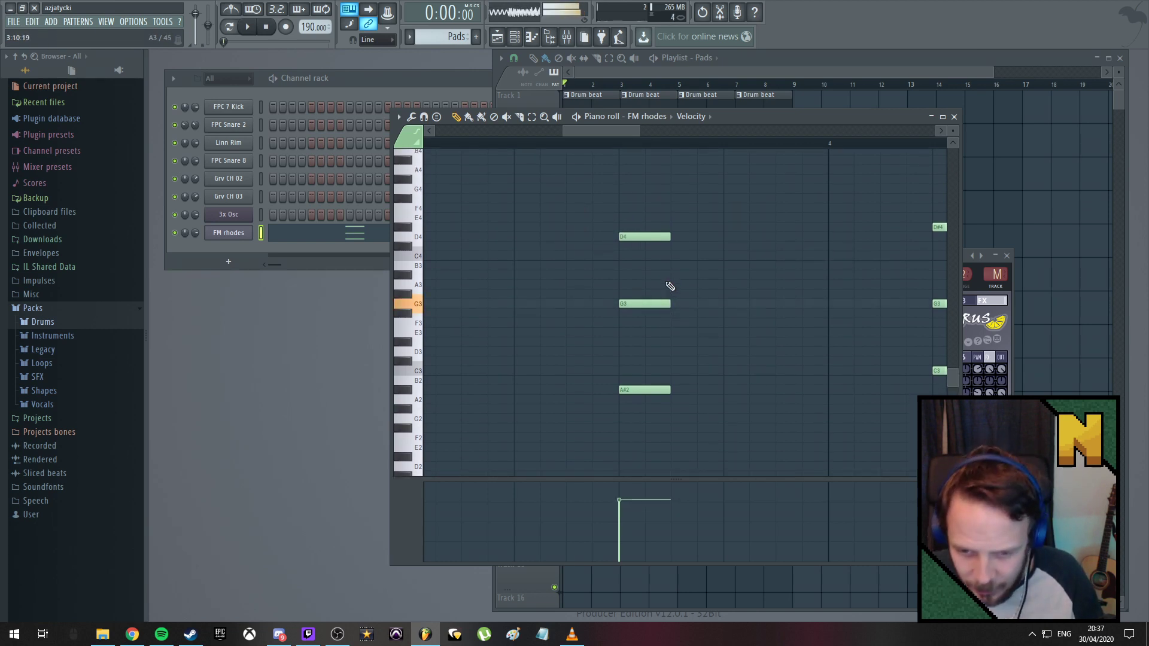
key("ctrl+z")
scroll(674, 287, "down", 3)
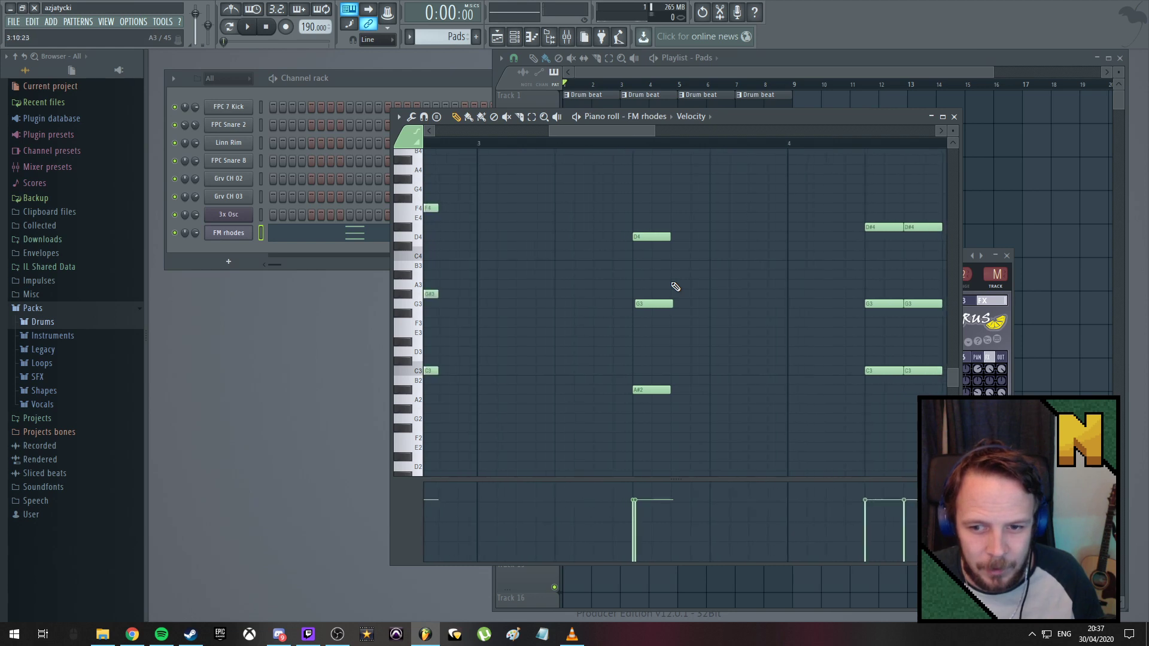
scroll(674, 287, "up", 5)
mouse_move(589, 304)
left_mouse_down()
mouse_move(569, 304)
mouse_move(609, 304)
mouse_move(580, 303)
left_mouse_up()
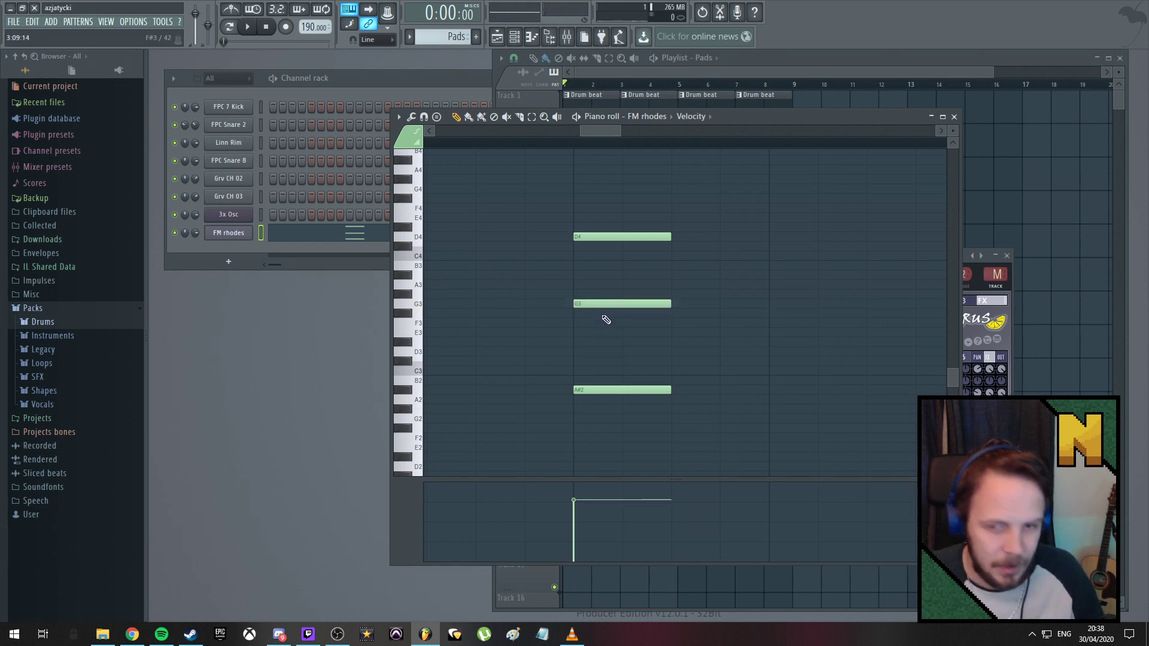
Raise all the pad chord notes together by one octave and play the arrangement
scroll(606, 320, "down", 8)
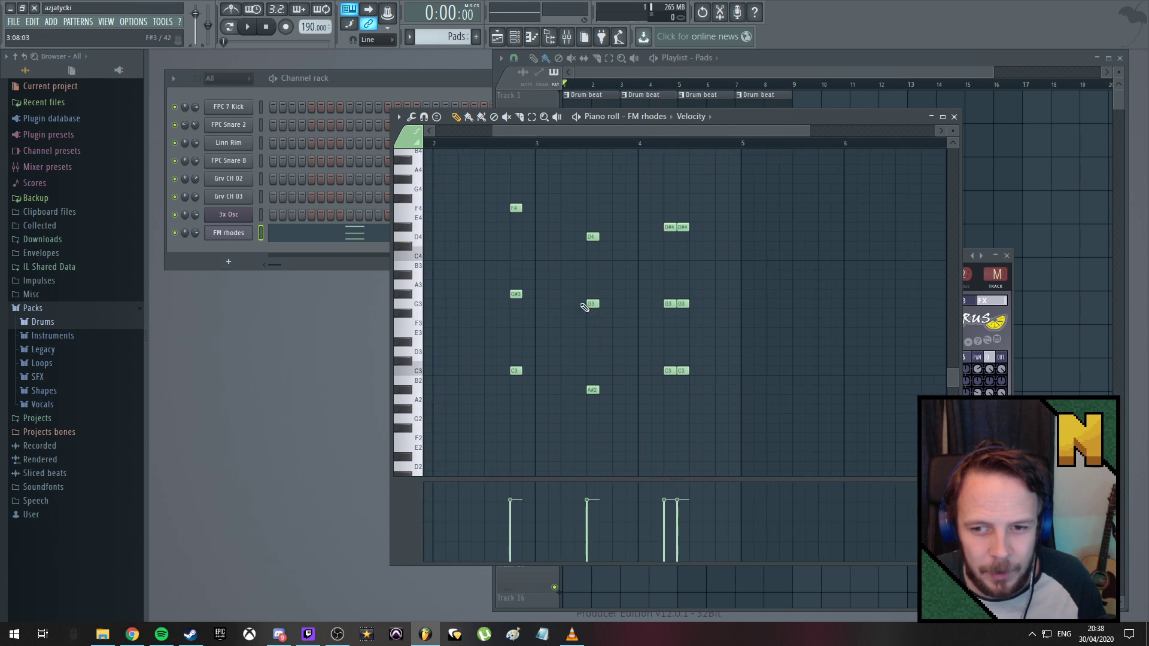
left_click_drag(601, 133, 437, 145)
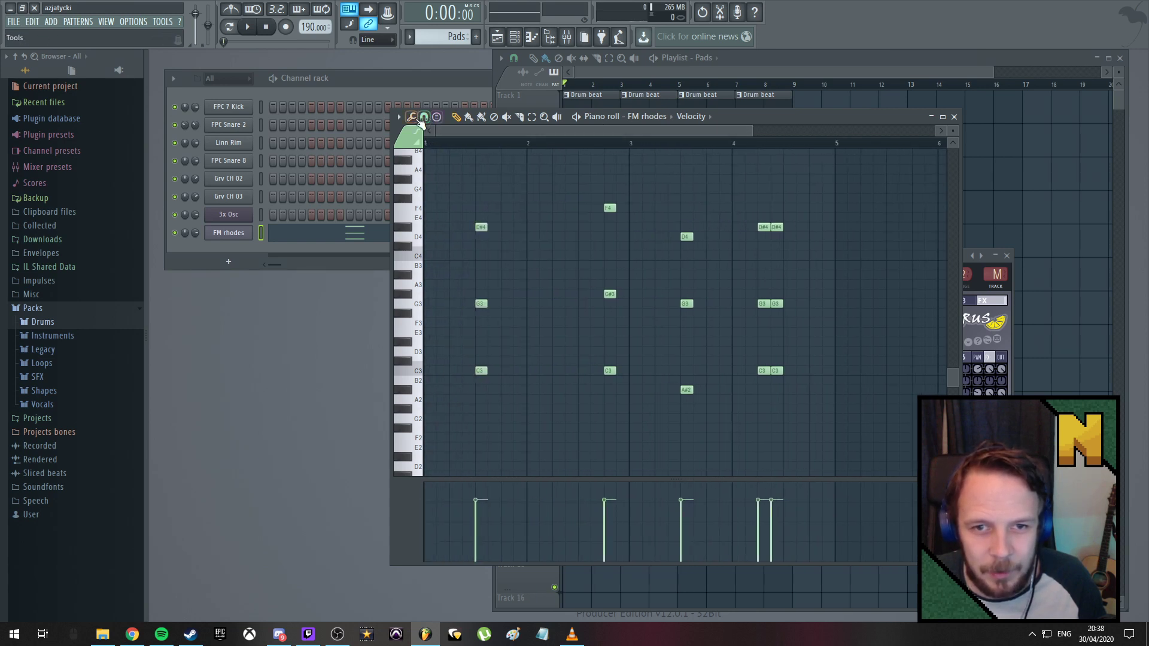
left_click(531, 117)
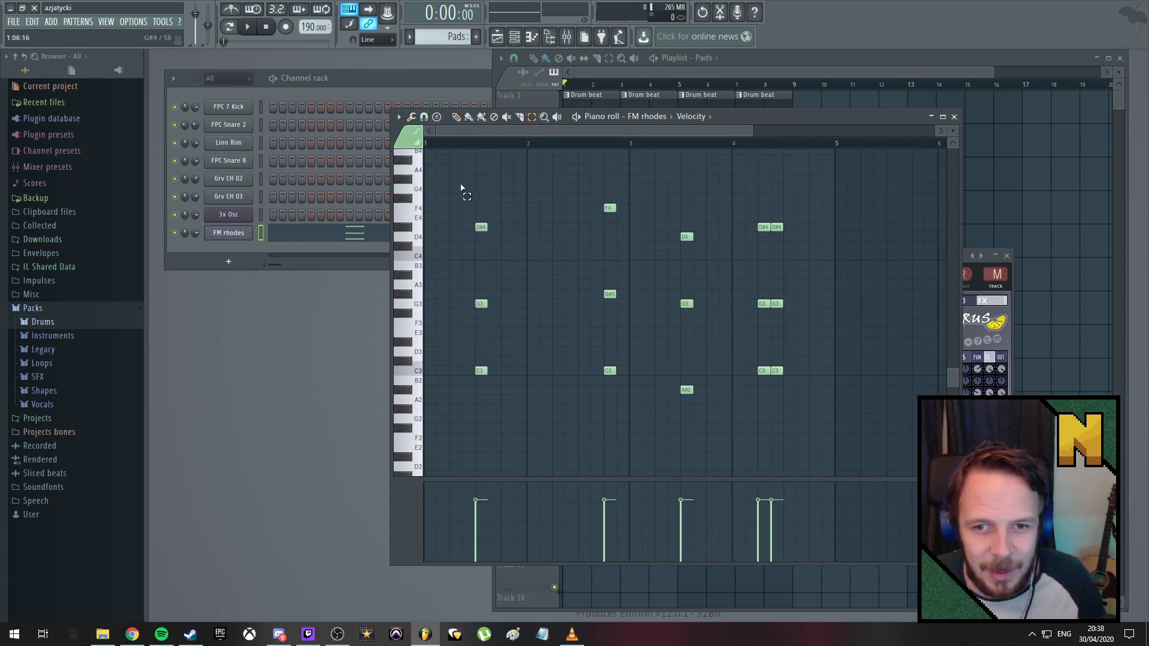
left_click_drag(454, 185, 803, 461)
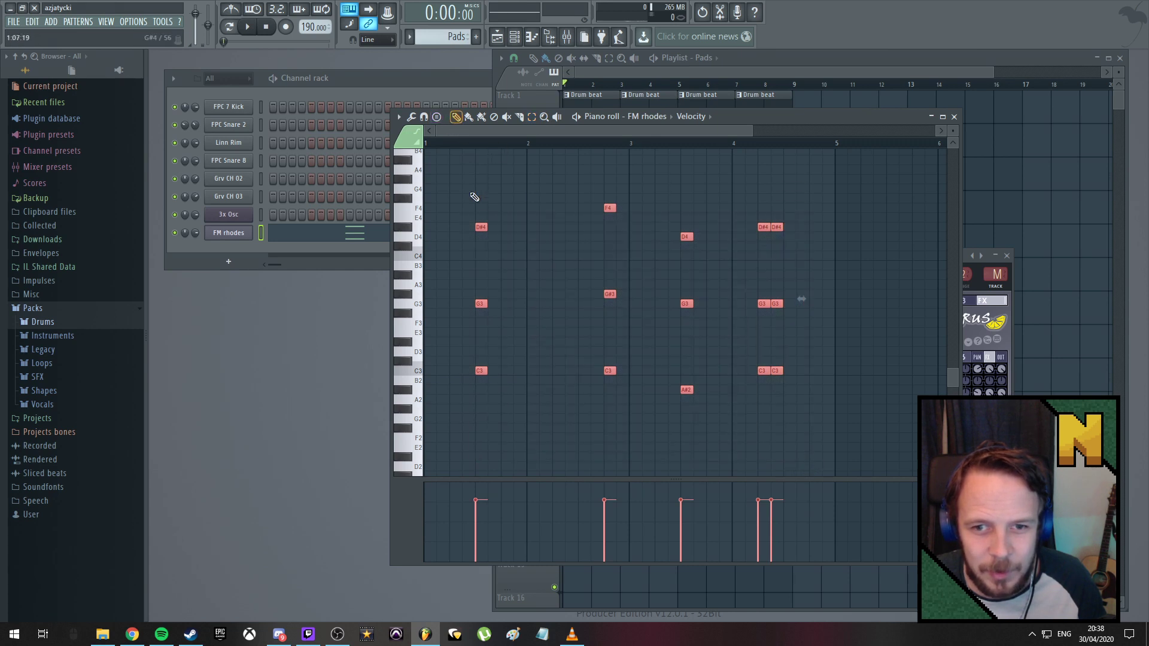
left_click_drag(481, 227, 482, 180)
key("space")
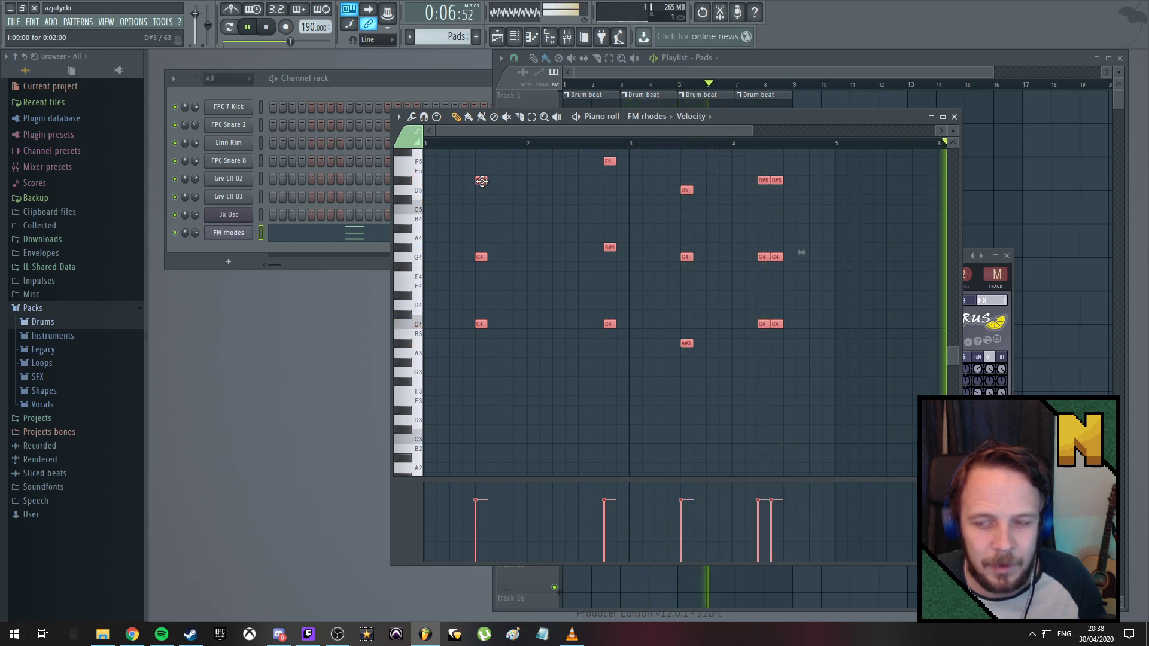
key("space")
Shift the piano roll window slightly and play the raised chords again
left_click_drag(851, 117, 742, 107)
left_click(686, 177)
left_click(448, 221)
key("space")
key("space")
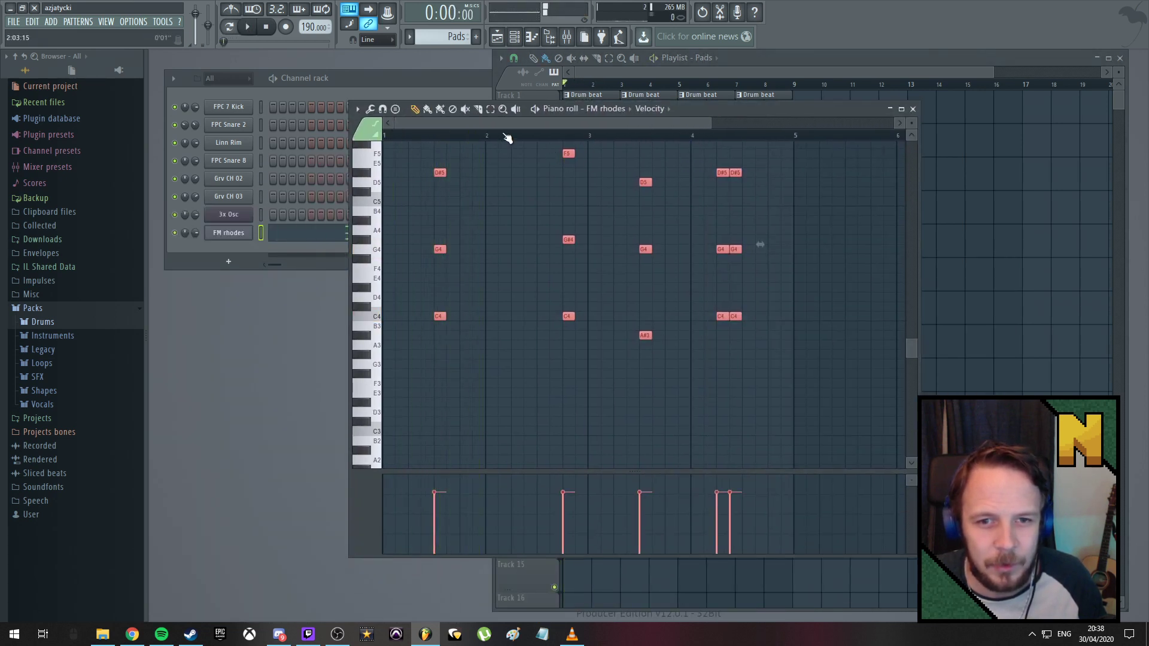
Raise all the selected pad chord notes by another octave so the first chord starts on C5
scroll(445, 221, "up", 3)
scroll(446, 221, "up", 2)
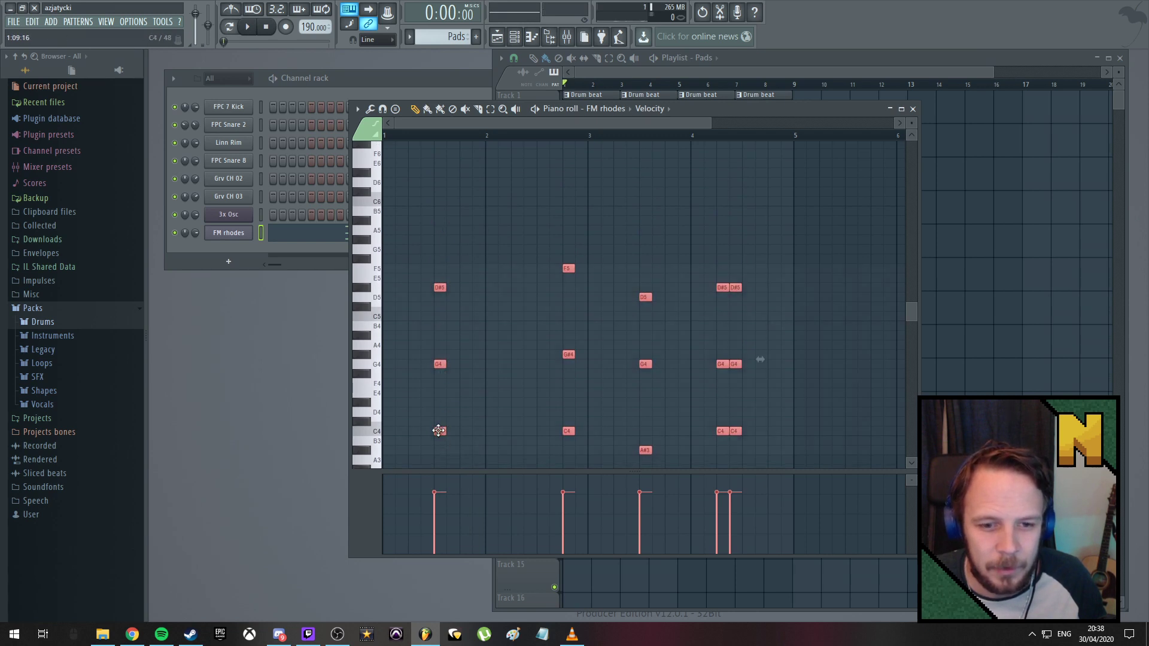
left_click_drag(439, 431, 439, 317)
Play the arrangement and lower the FM rhodes channel's volume while listening
key("space")
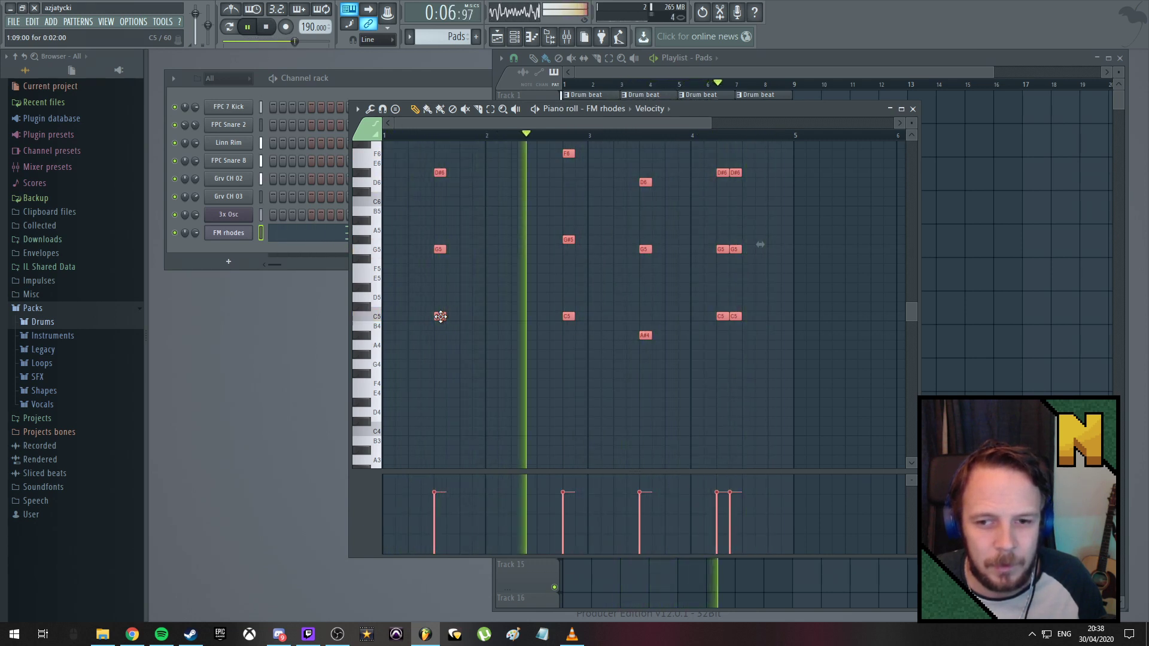
left_click(196, 233)
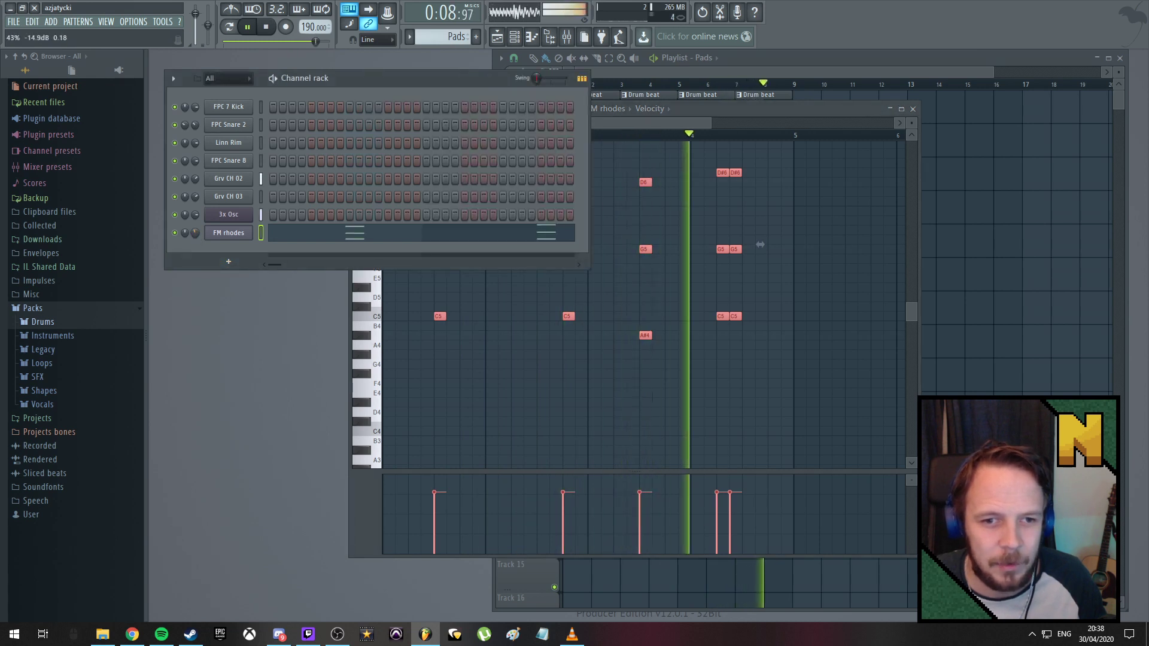
left_click_drag(195, 233, 195, 241)
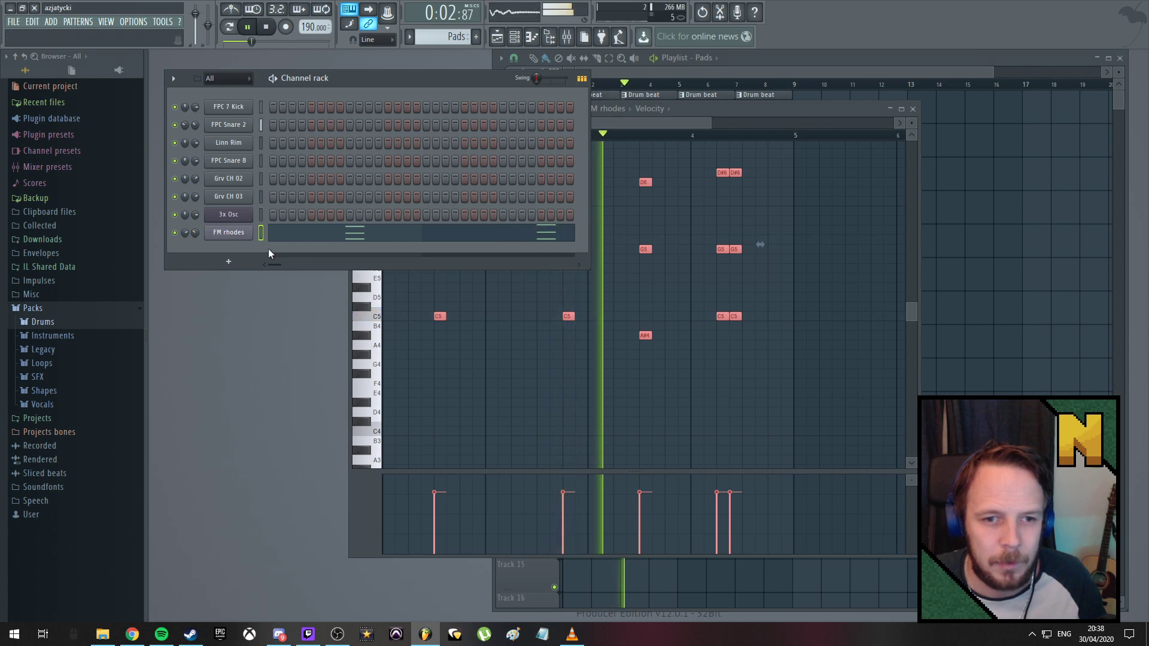
Load the Rhodes preset in the pad channel's Sytrus synth while the arrangement plays
left_click(229, 232)
left_click(665, 255)
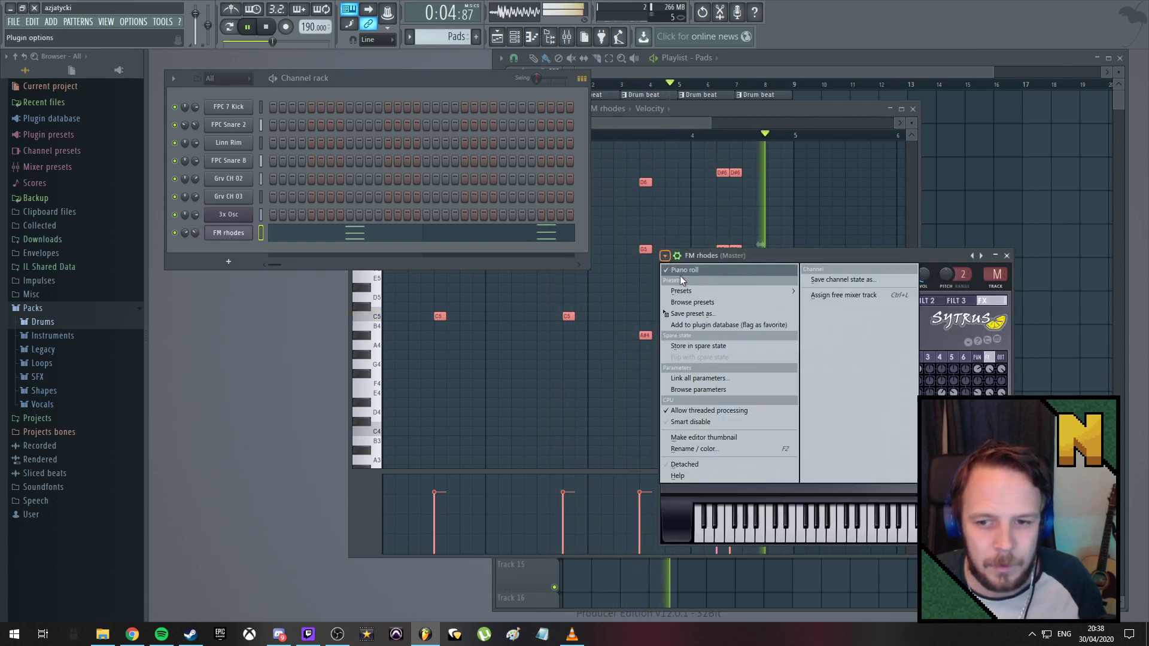
mouse_move(698, 289)
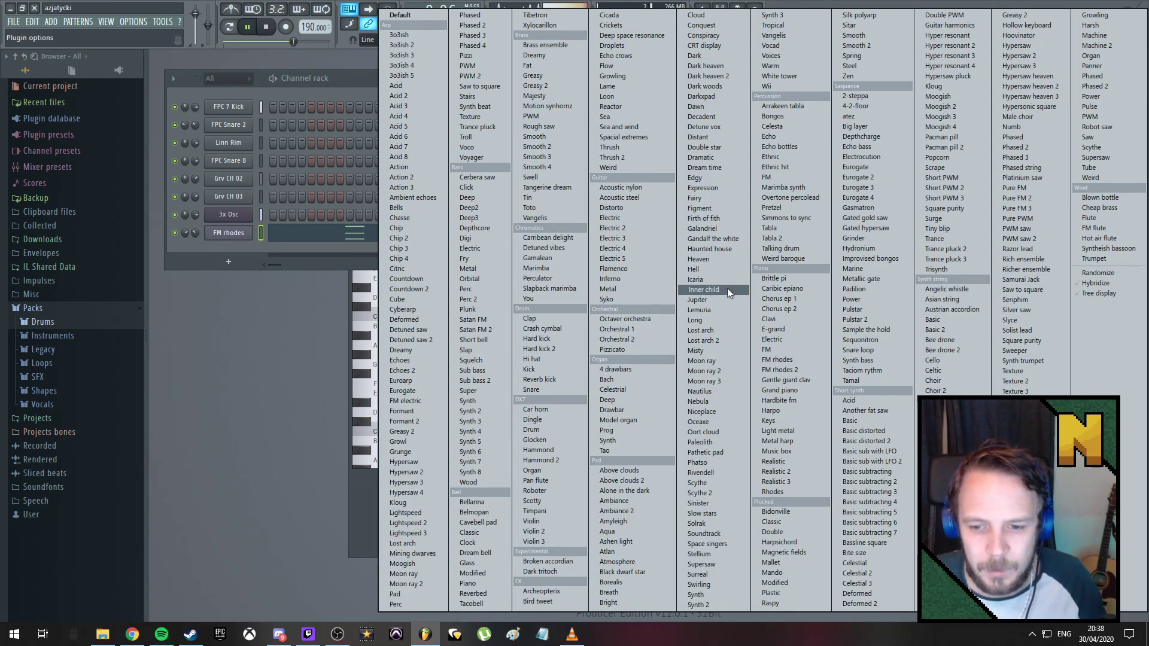
left_click(775, 492)
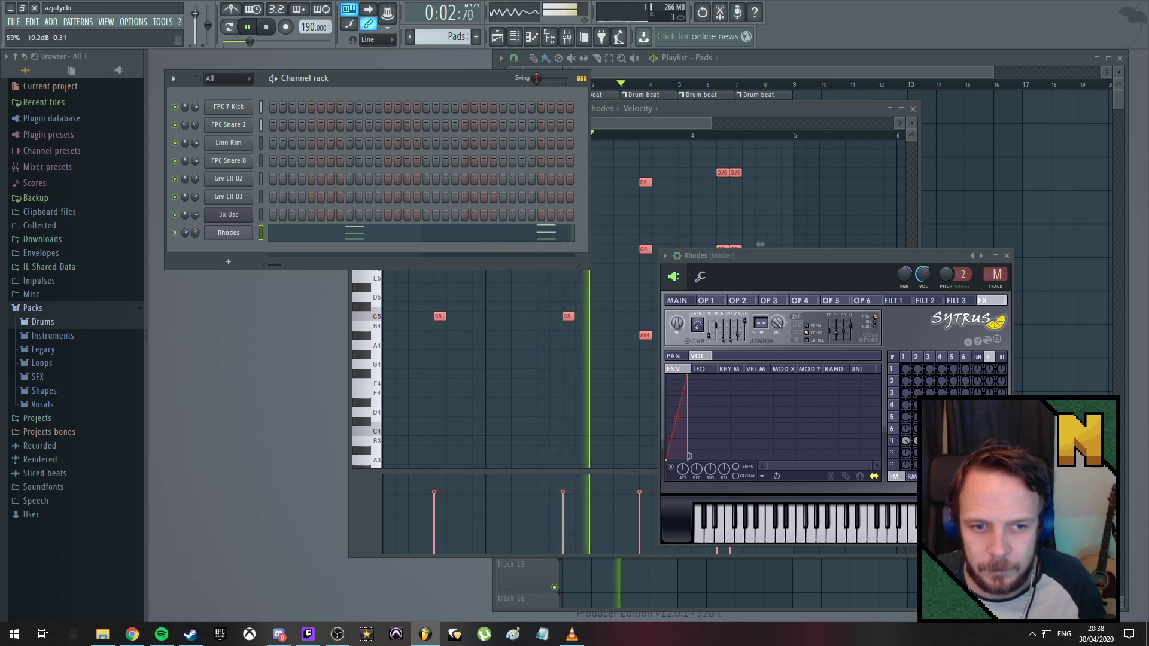
Lower the Rhodes channel's volume to about 57% while listening and stop playback
left_click_drag(195, 233, 196, 235)
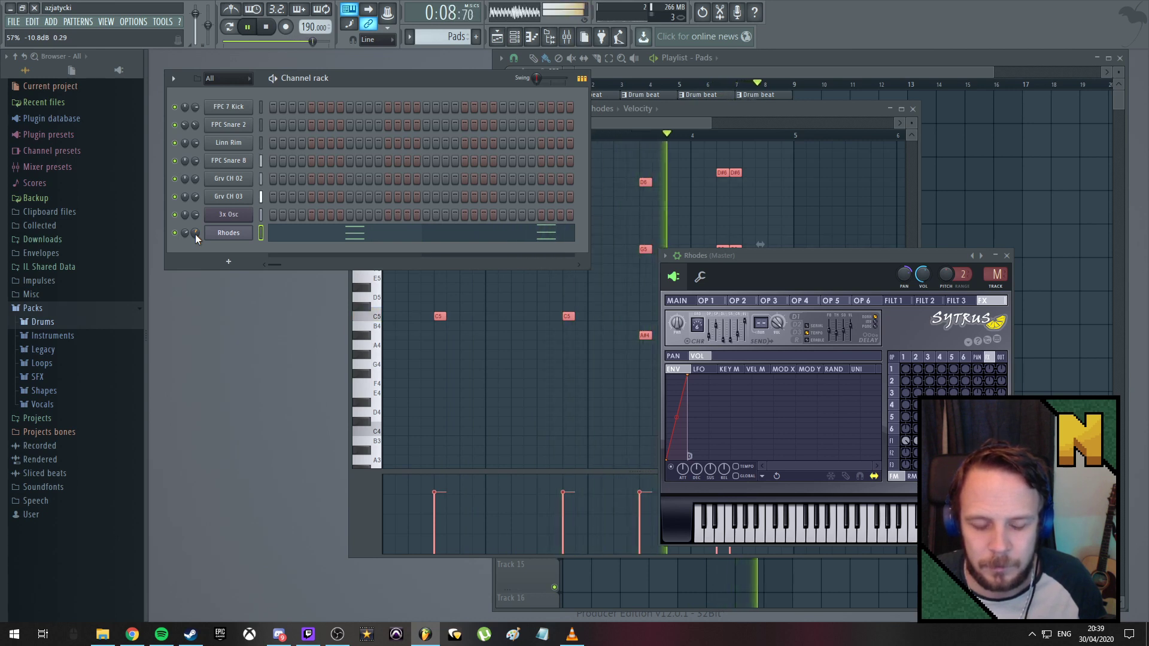
left_click_drag(195, 235, 195, 234)
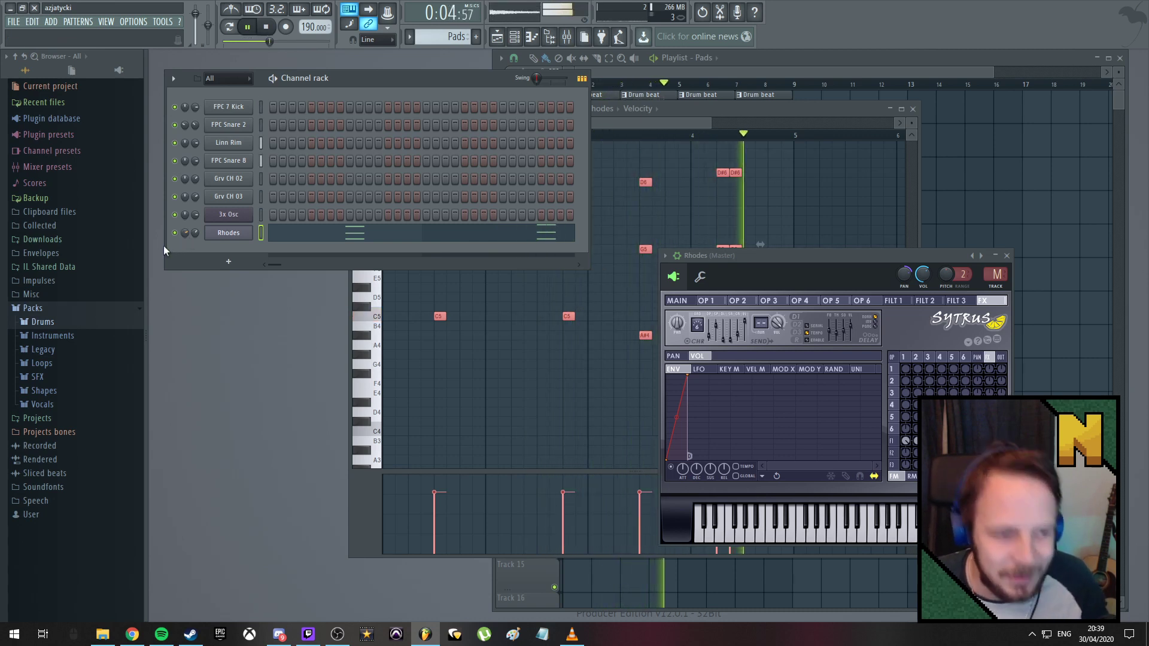
key("space")
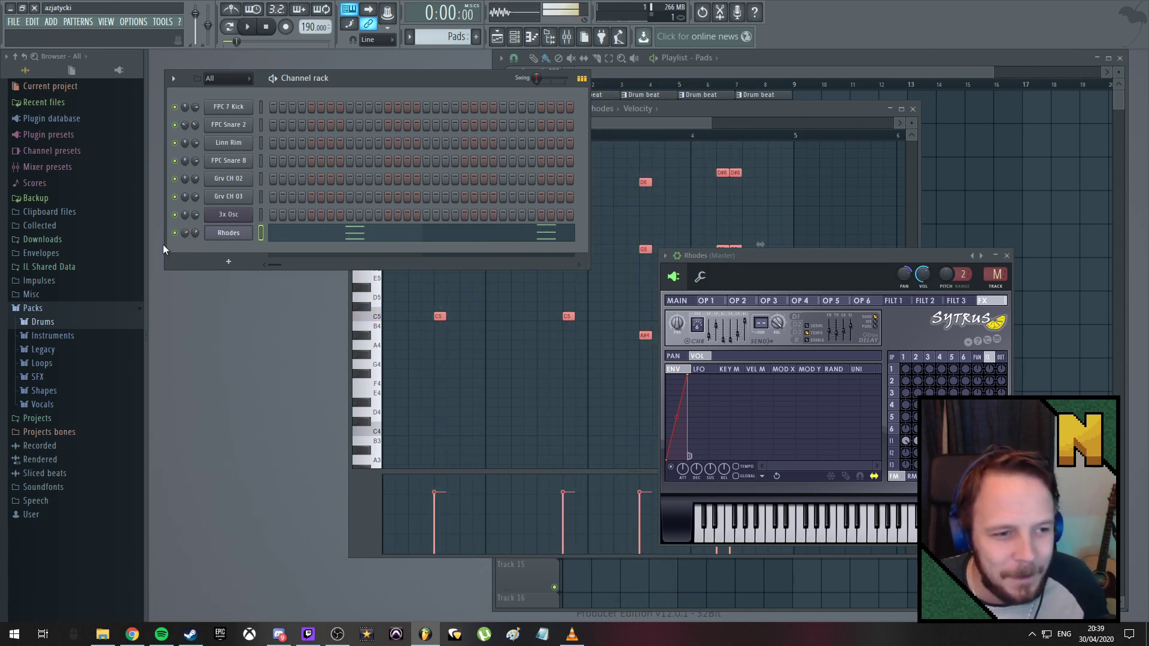
left_click(665, 262)
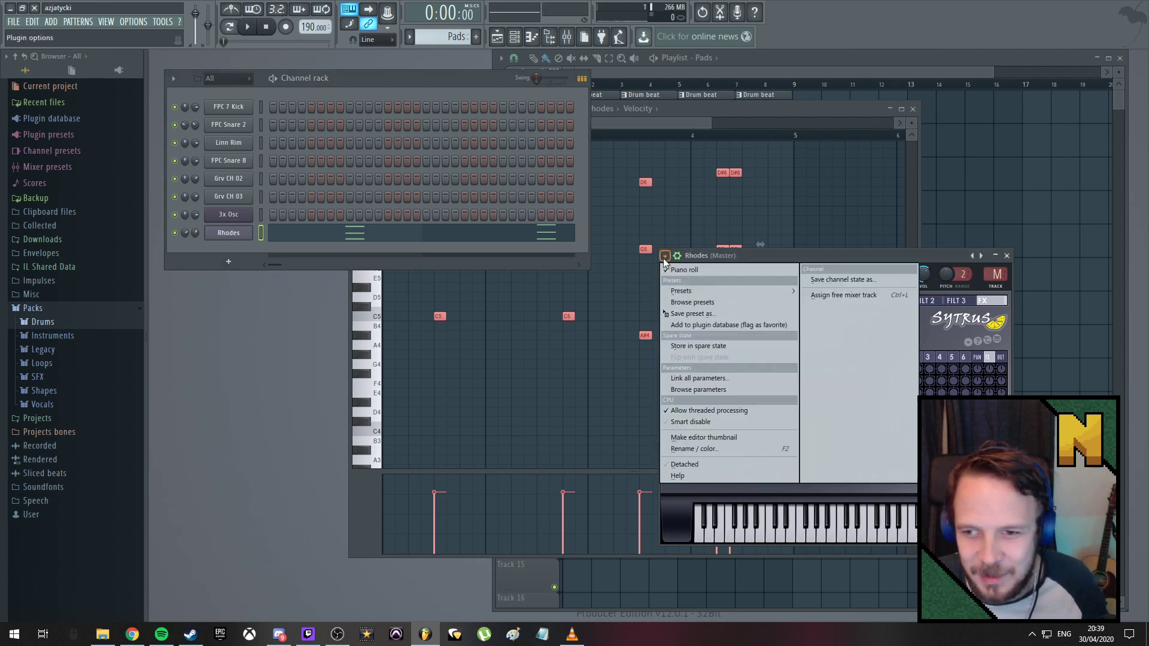
left_click(752, 222)
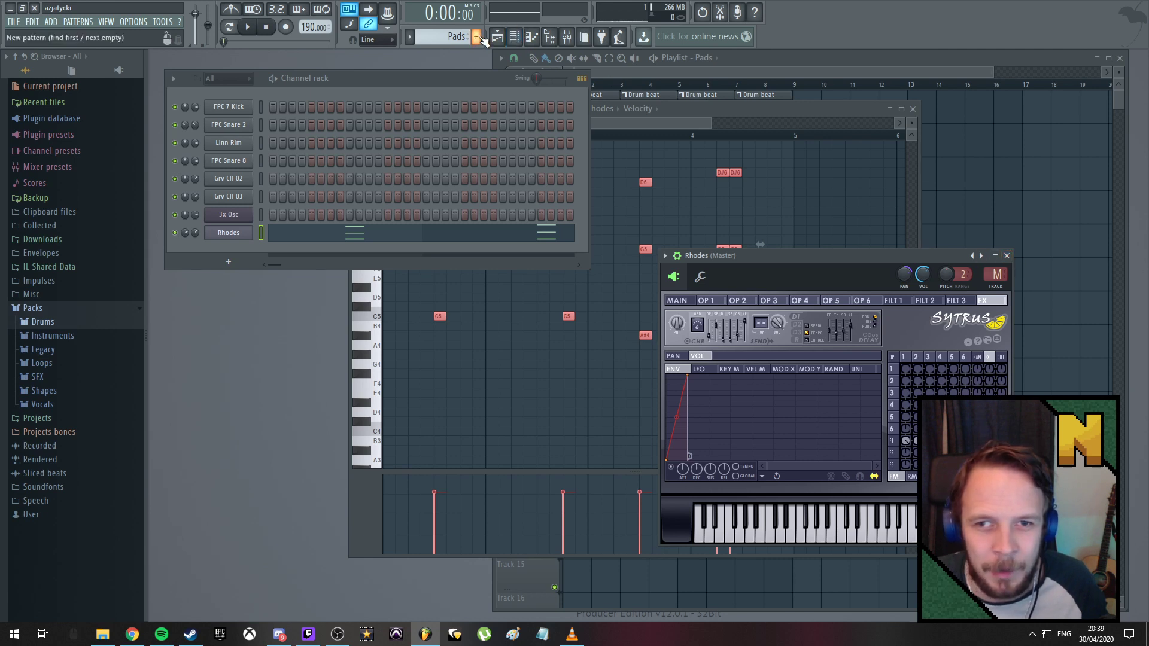
Create a new pattern named Harp and add a second Sytrus instrument channel
left_click(478, 38)
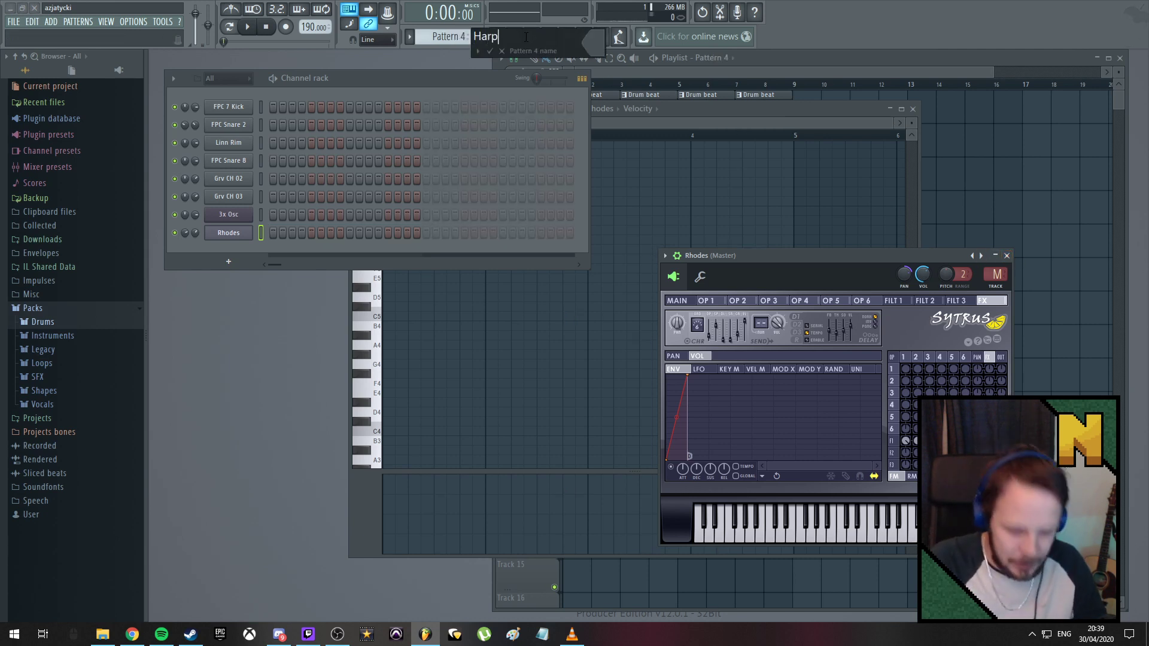
key("Return")
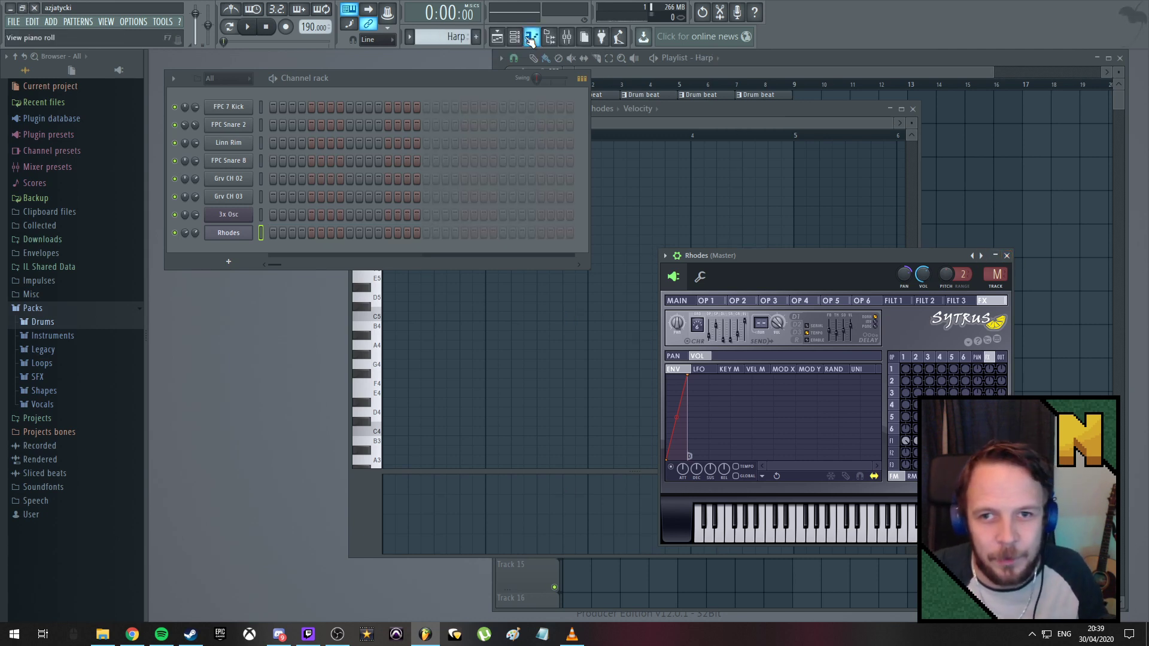
left_click(228, 262)
left_click(208, 293)
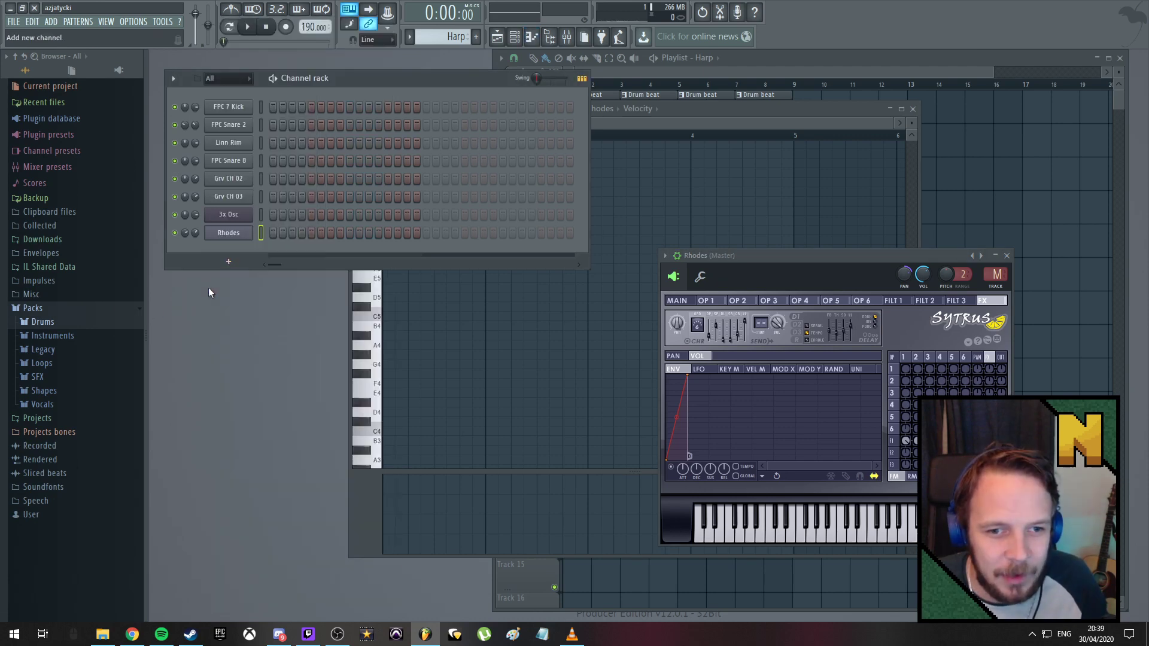
left_click(229, 263)
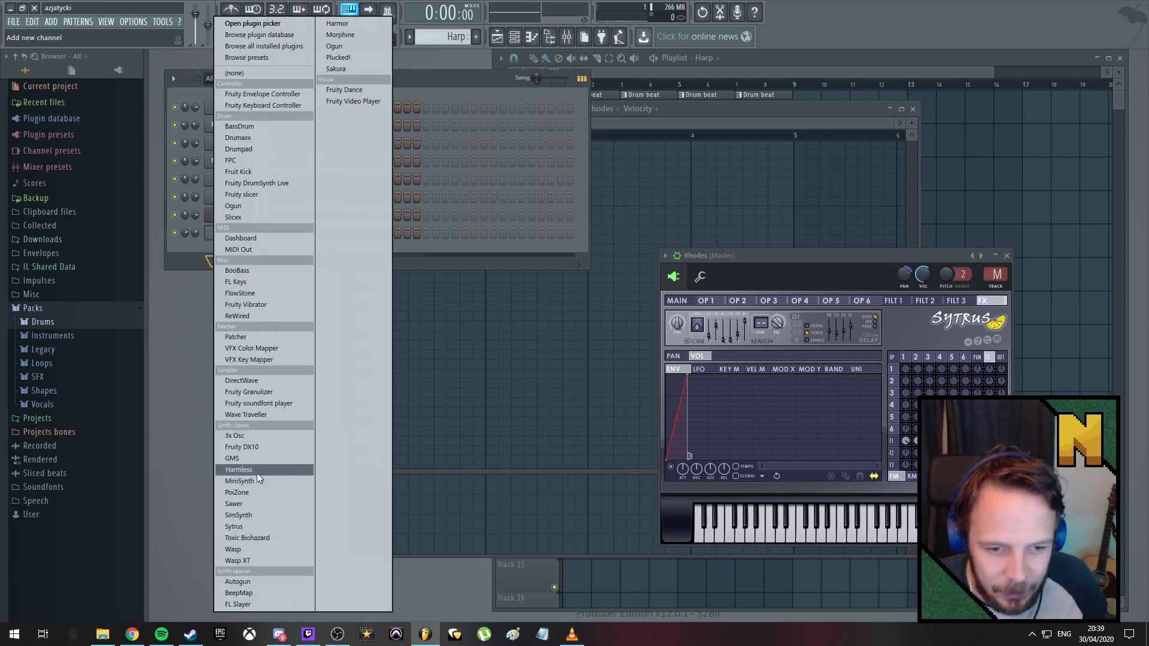
left_click(253, 526)
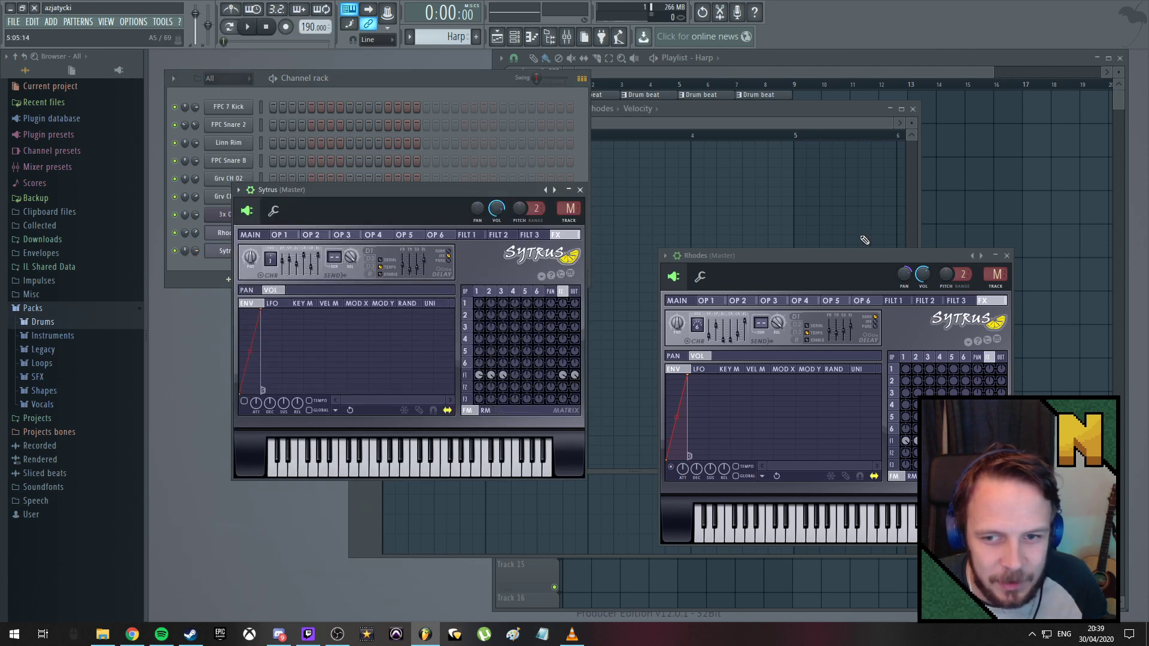
Close the Rhodes synth window and load the Male choir preset into the new Sytrus channel
left_click(1007, 255)
left_click_drag(339, 189, 587, 199)
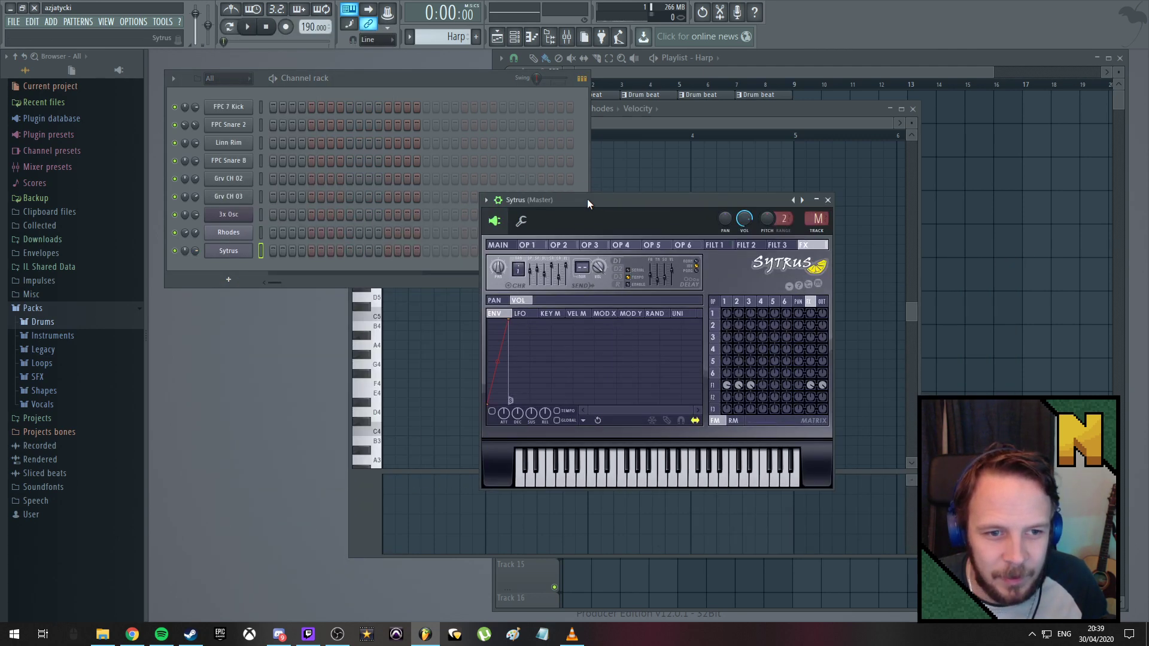
left_click(487, 201)
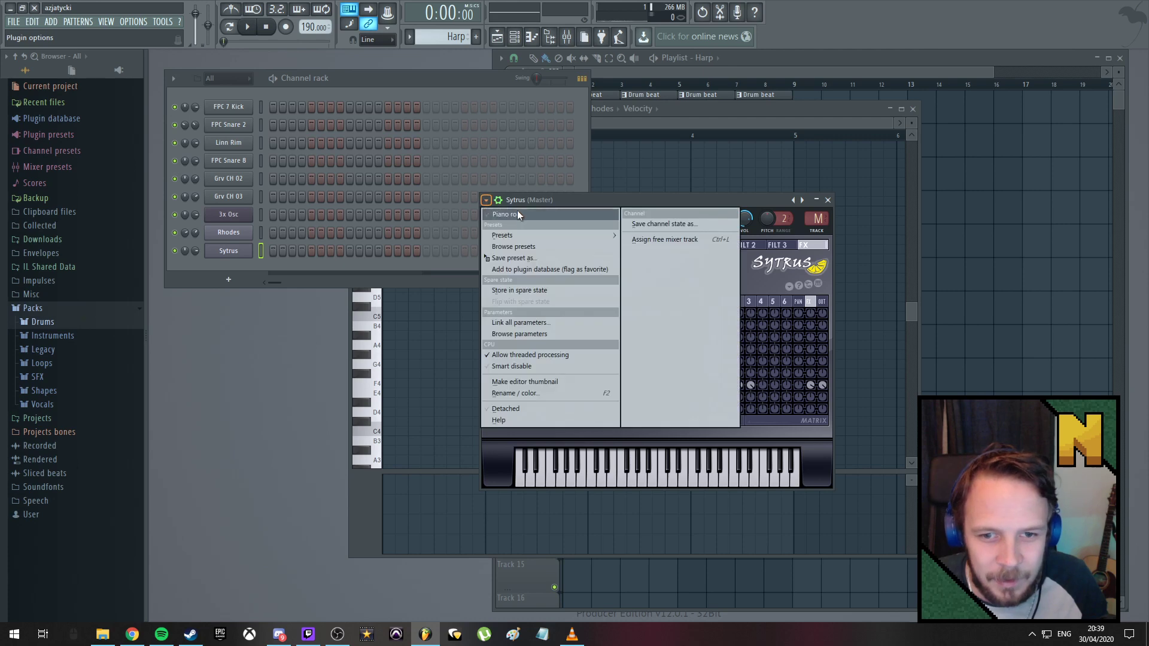
mouse_move(526, 233)
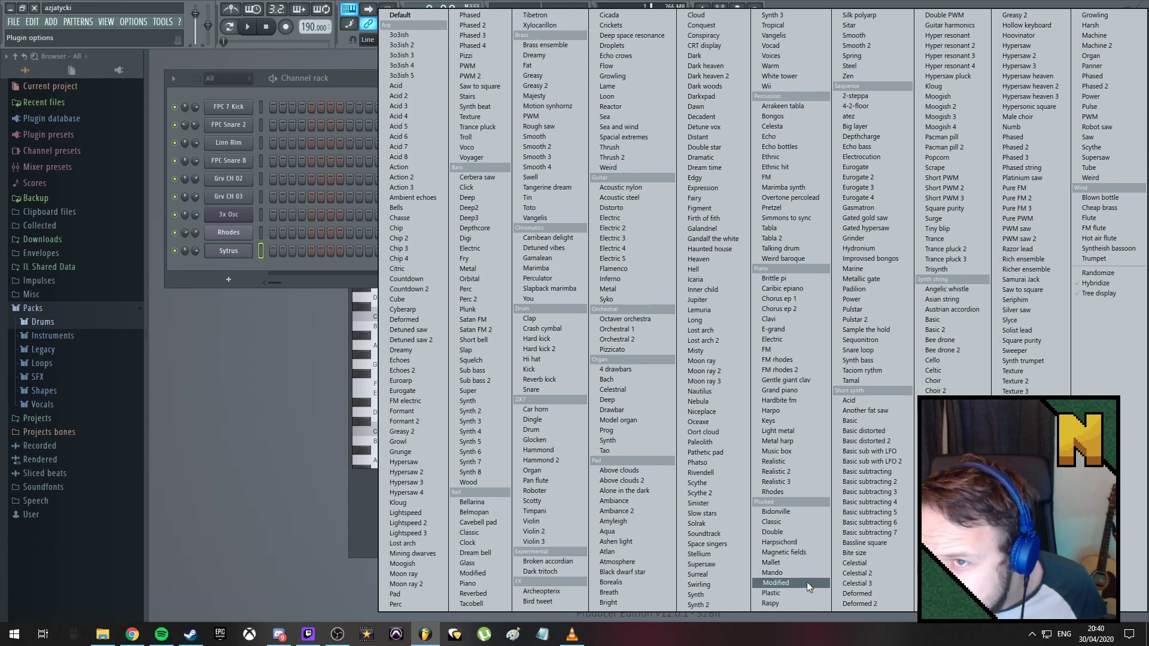
left_click(1026, 117)
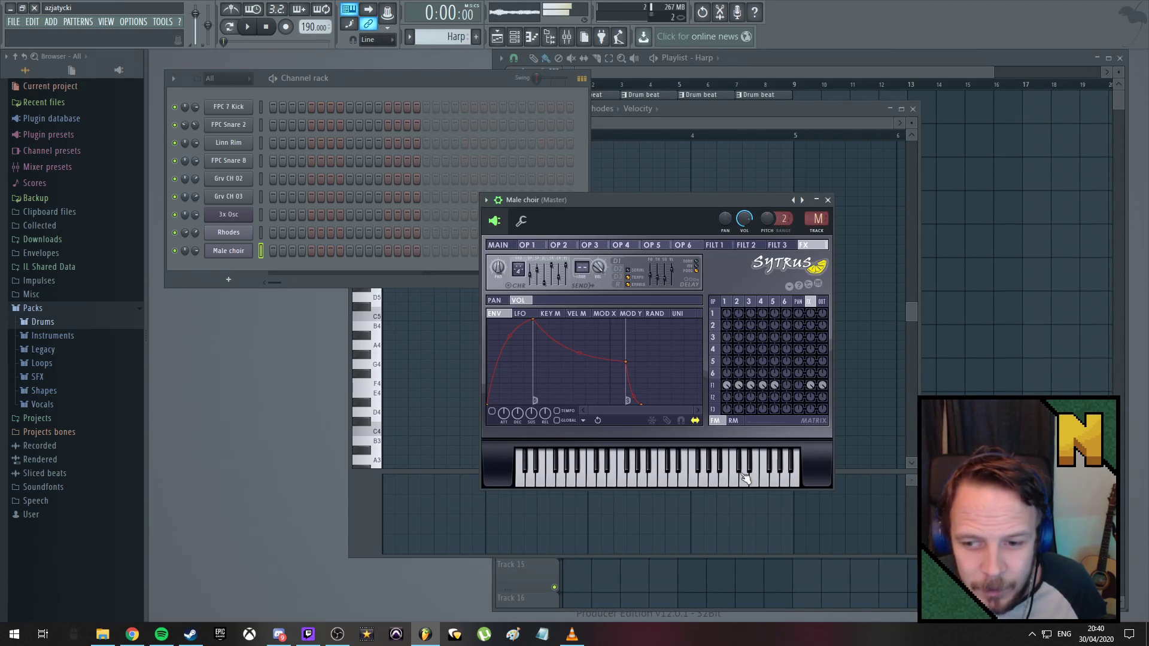
left_click(486, 200)
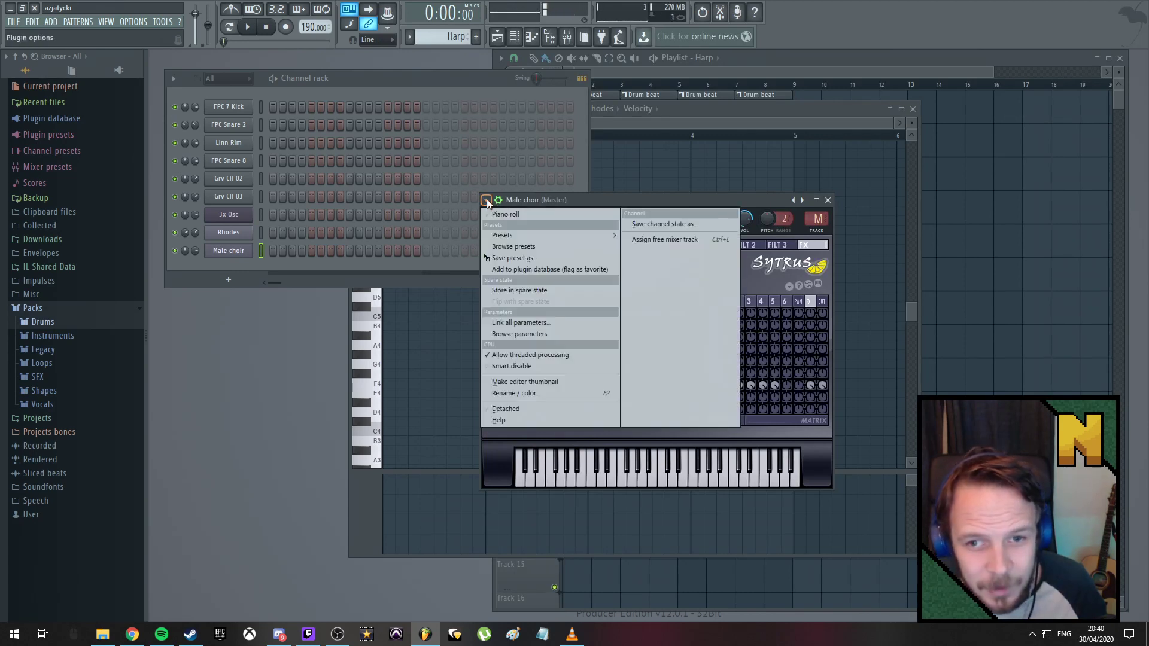
left_click(487, 201)
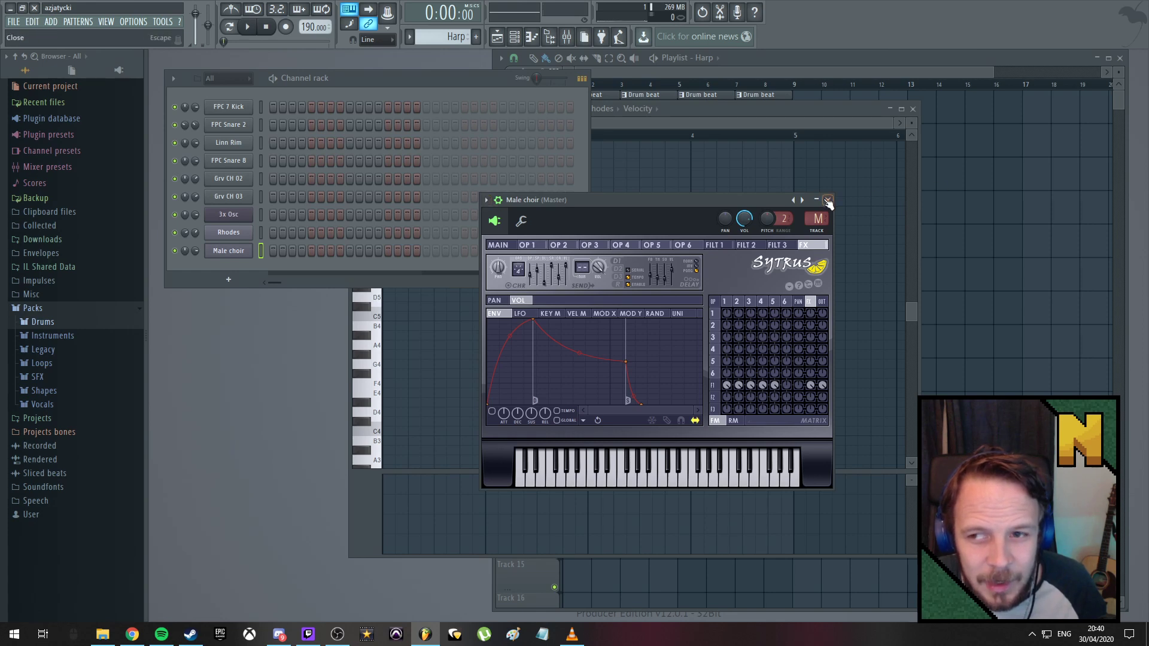
Rename the Harp pattern to Choir and close the Male choir synth window
left_click(457, 38)
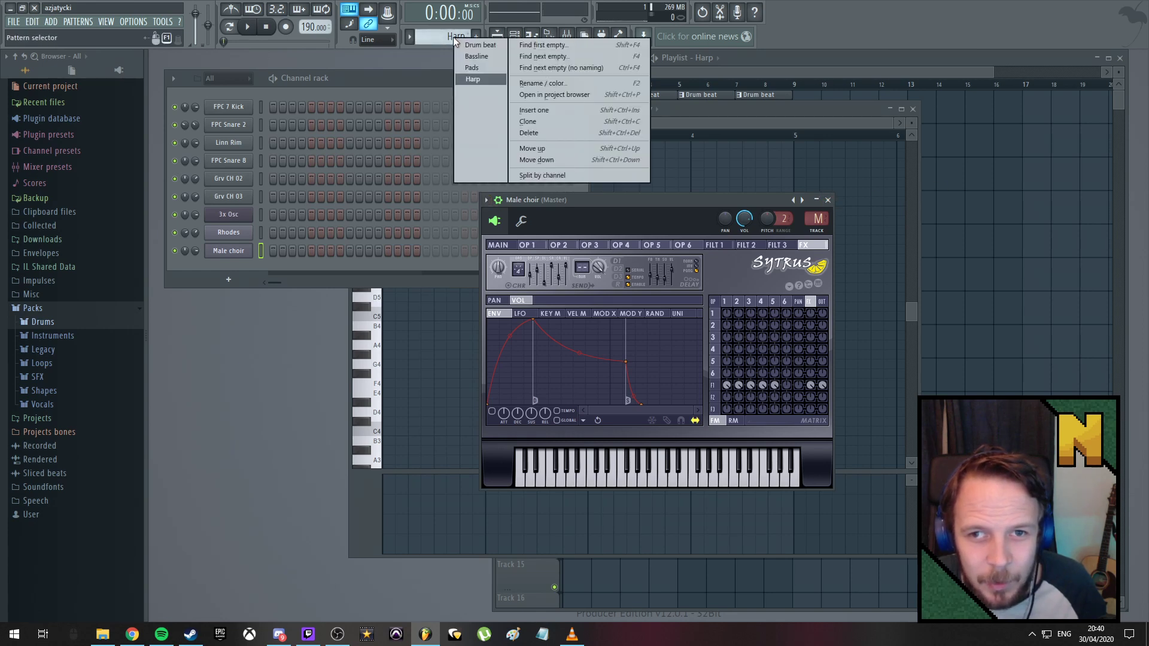
left_click(534, 88)
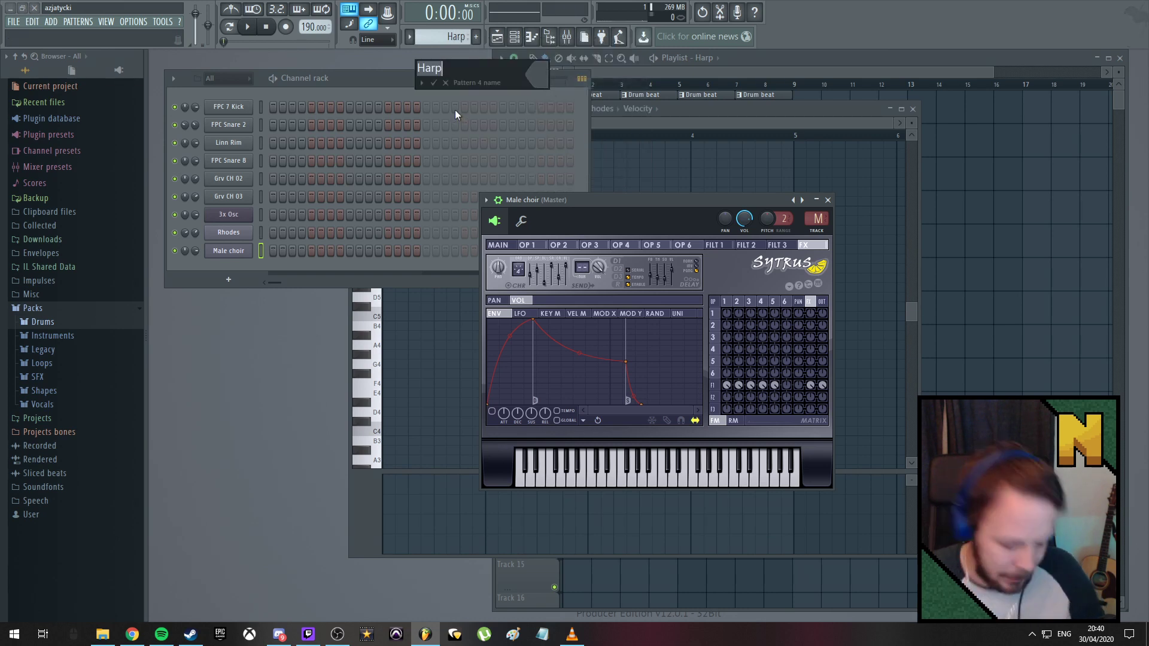
type("Choir")
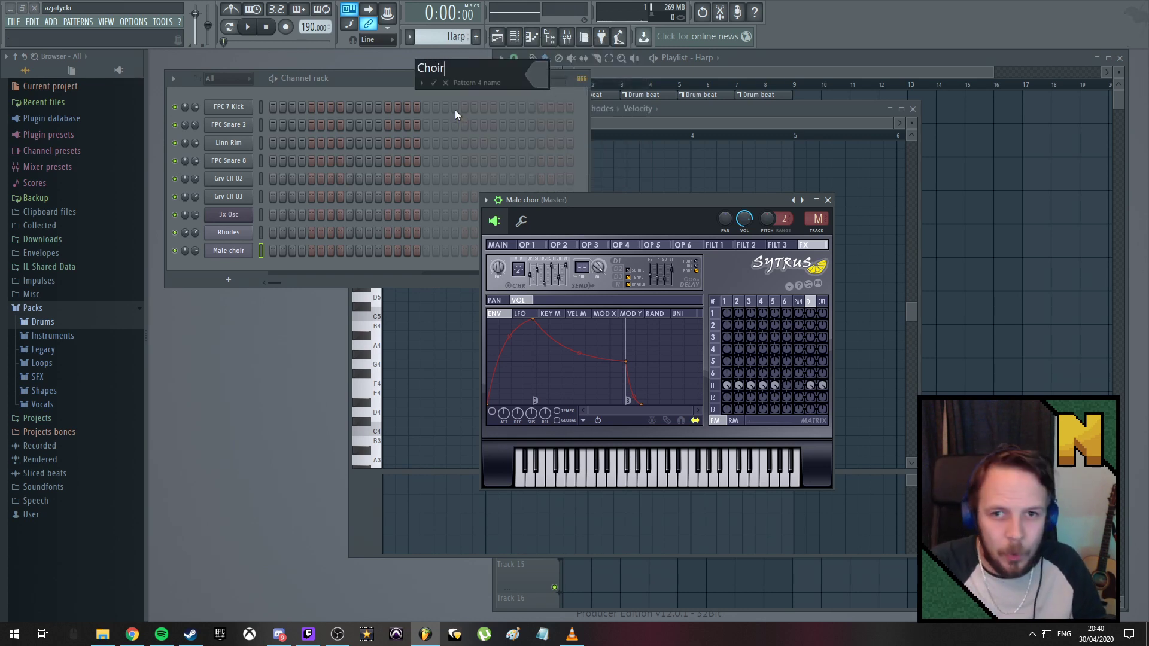
key("Return")
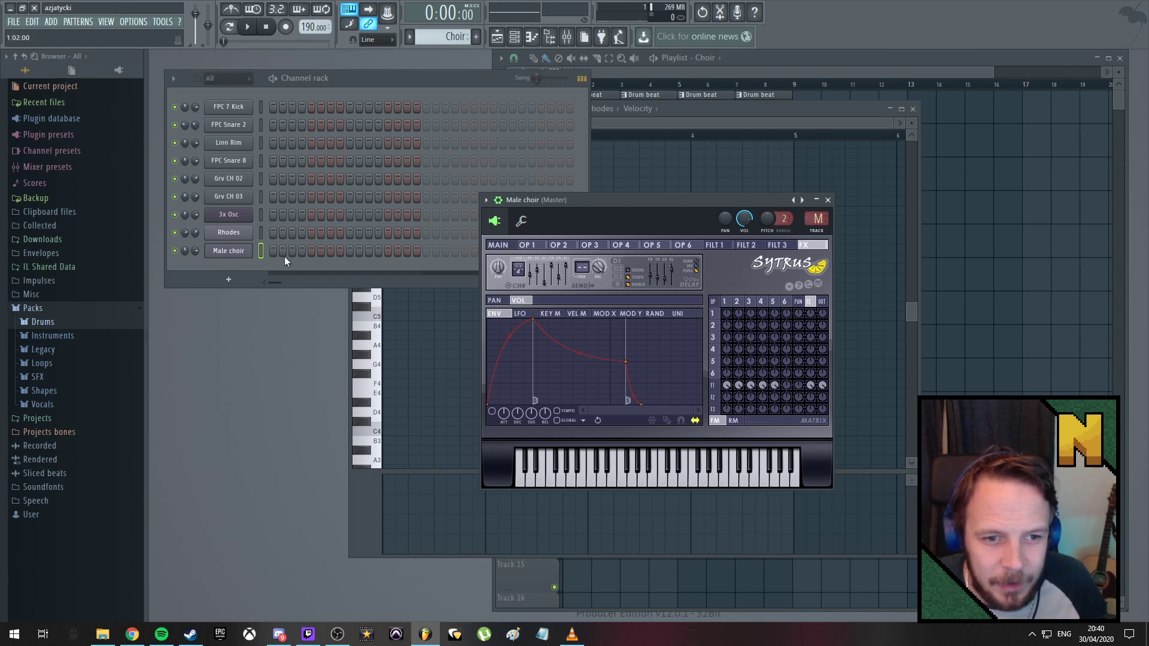
left_click(828, 200)
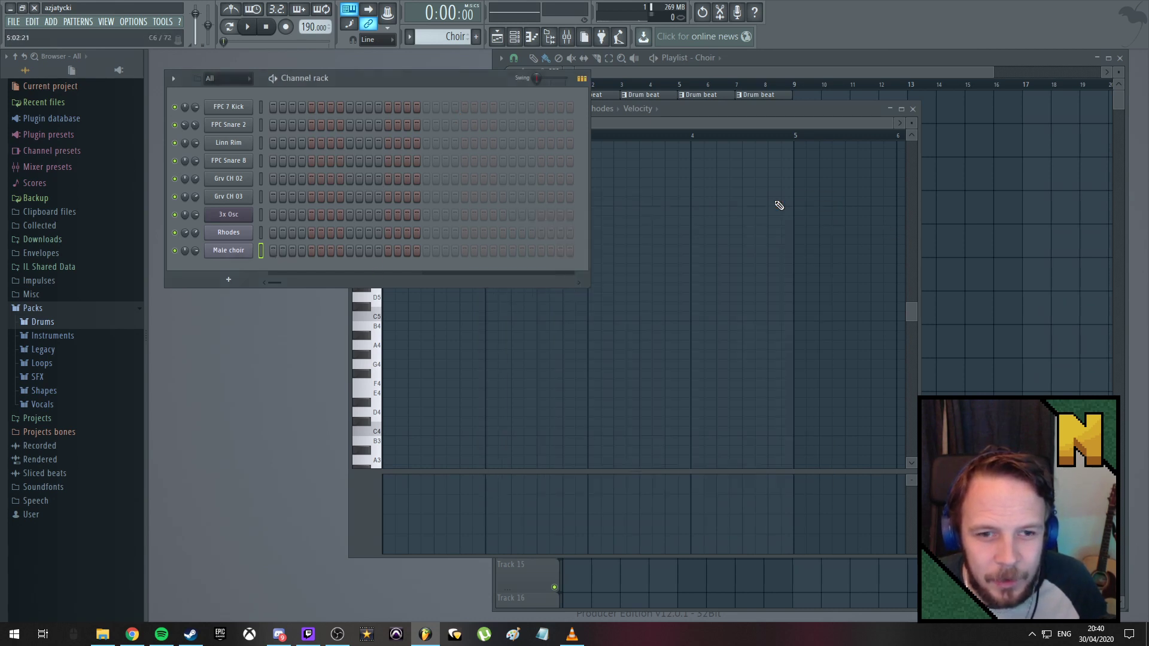
Copy the Rhodes channel's chord notes from the Pads pattern and paste them into the Male choir channel of the Choir pattern
scroll(461, 36, "up", 1)
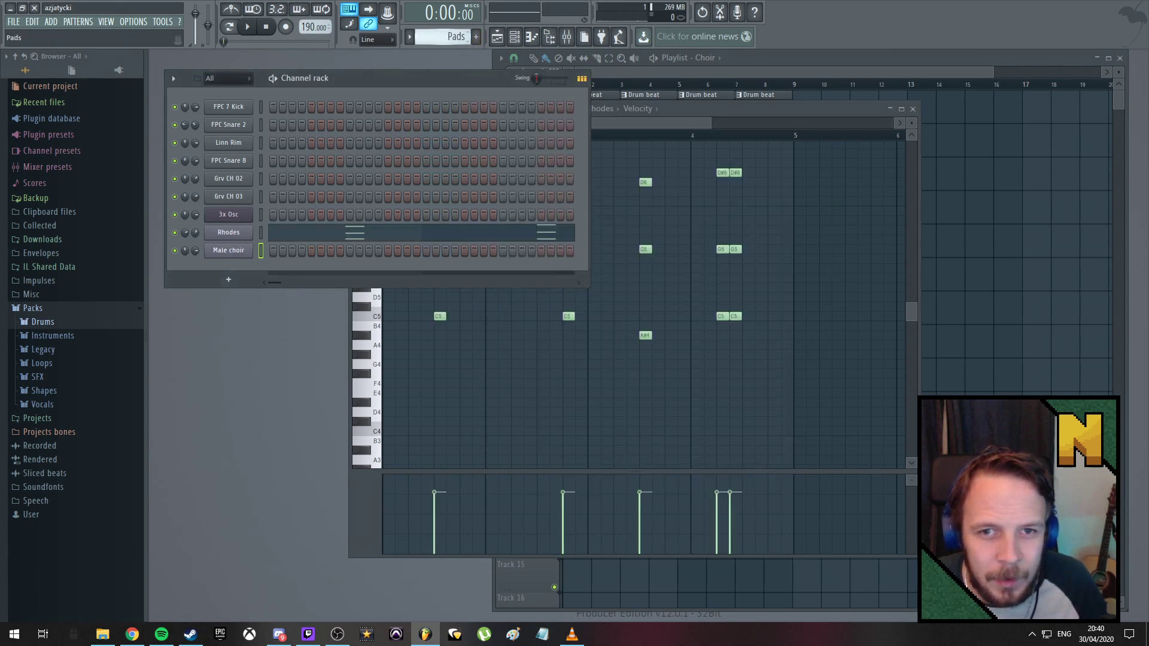
left_click(300, 235)
right_click(218, 232)
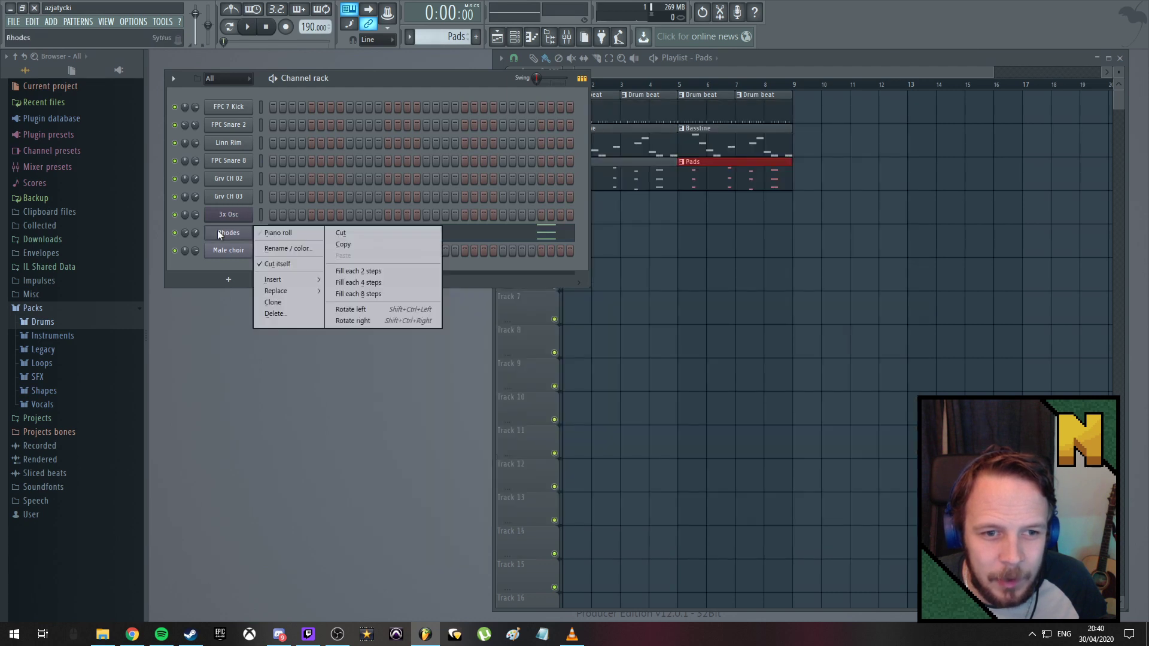
left_click(407, 233)
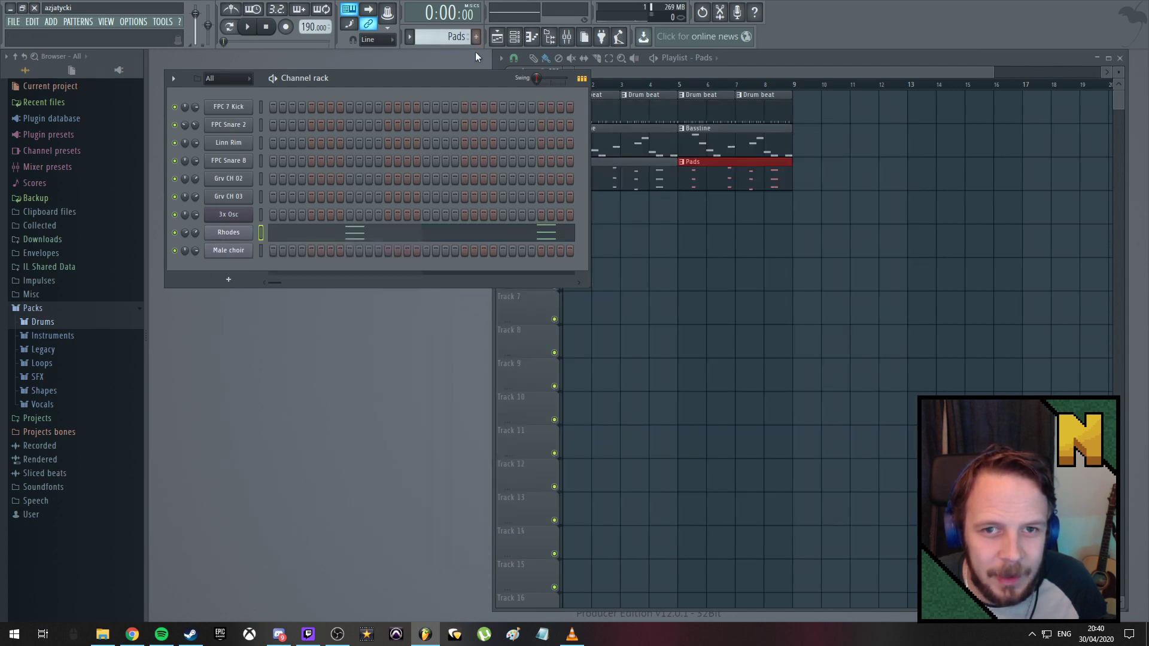
scroll(458, 36, "down", 1)
right_click(239, 253)
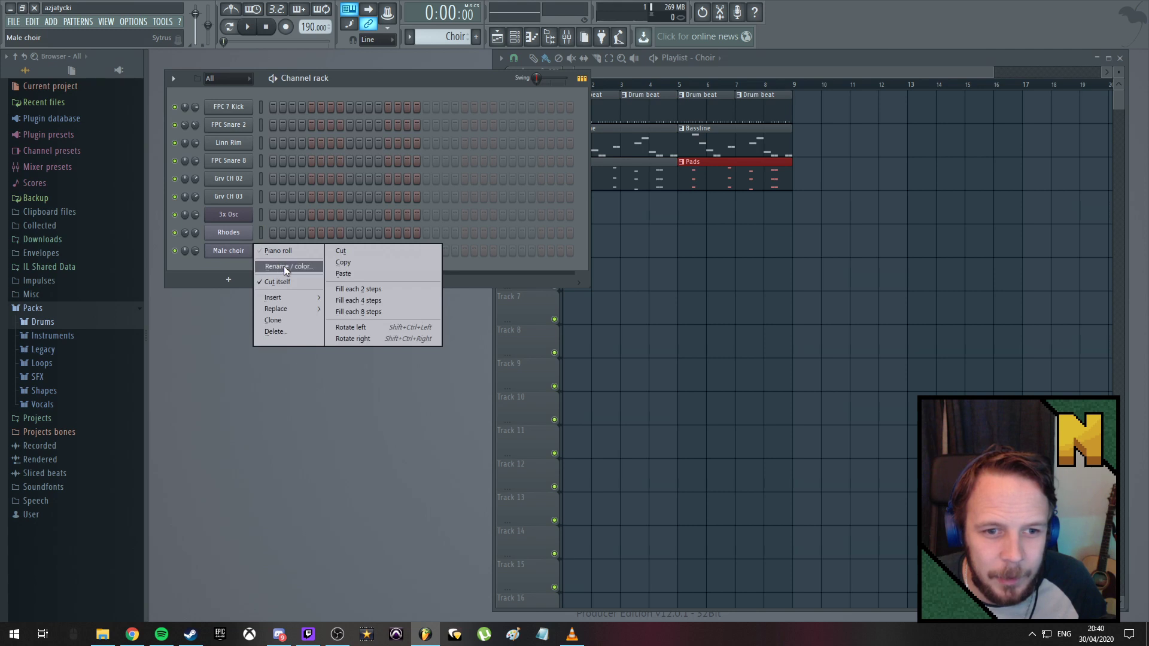
left_click(342, 273)
Preview the Choir pattern on its own and reduce the Male choir channel's volume
key("space")
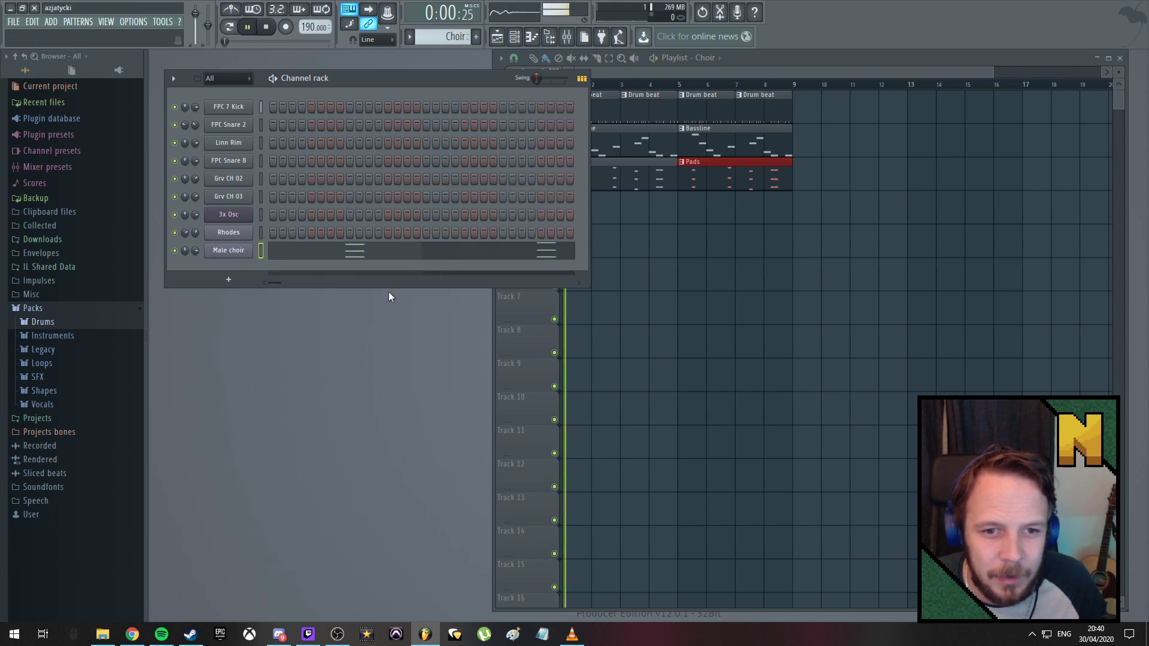
key("space")
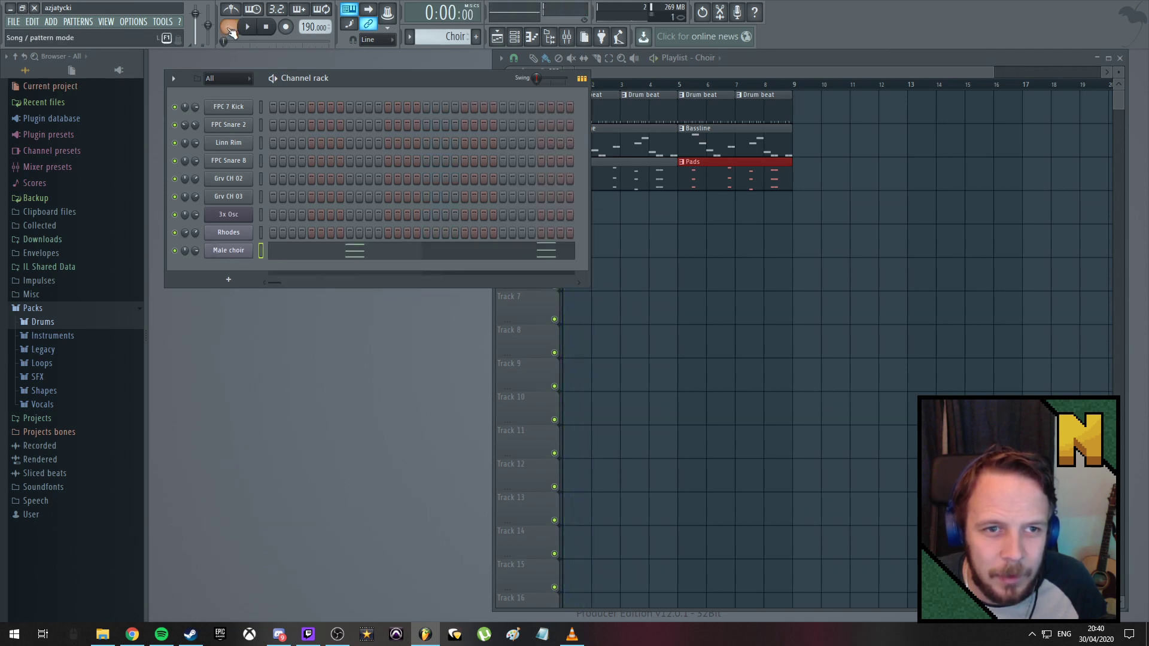
key("space")
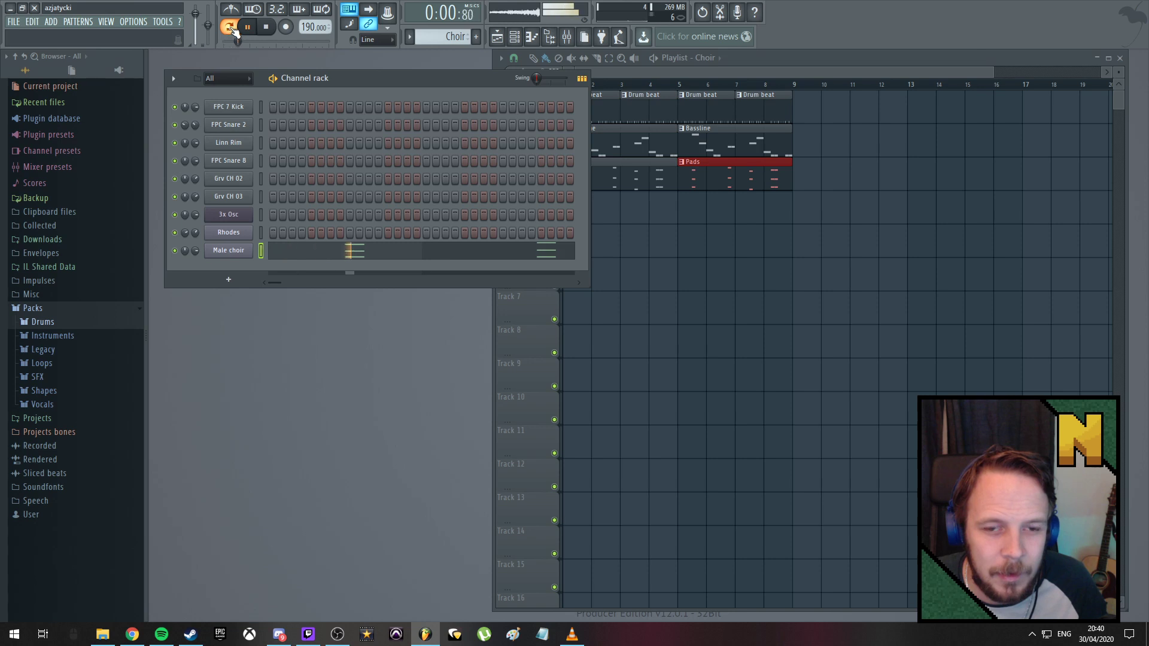
key("space")
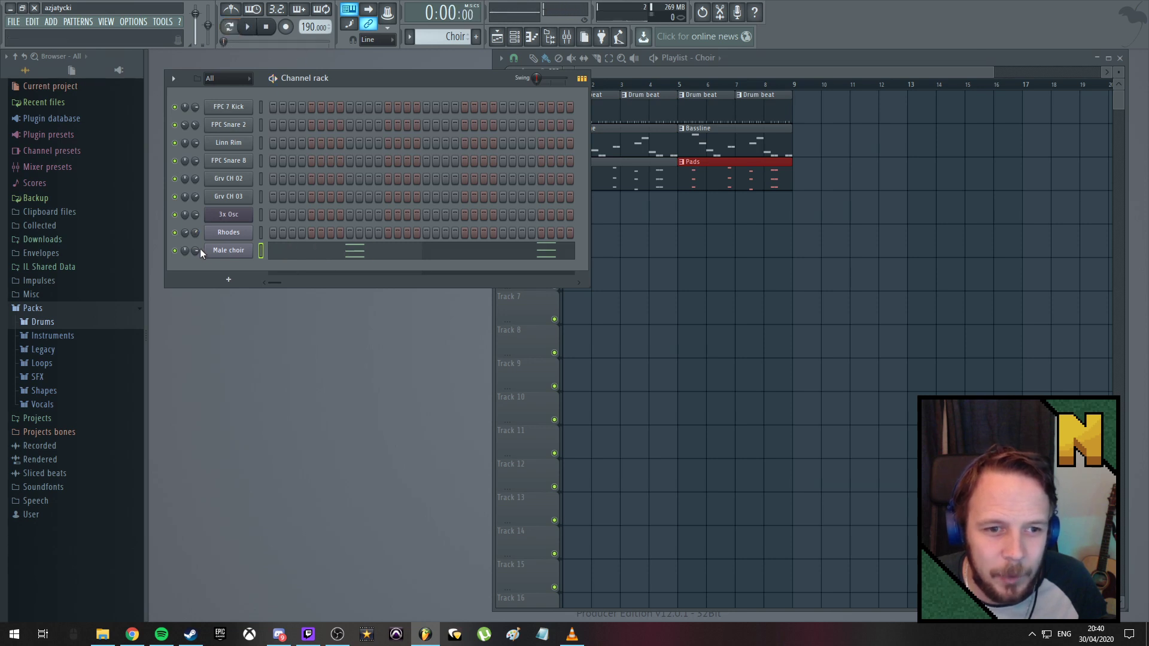
left_click_drag(195, 250, 195, 272)
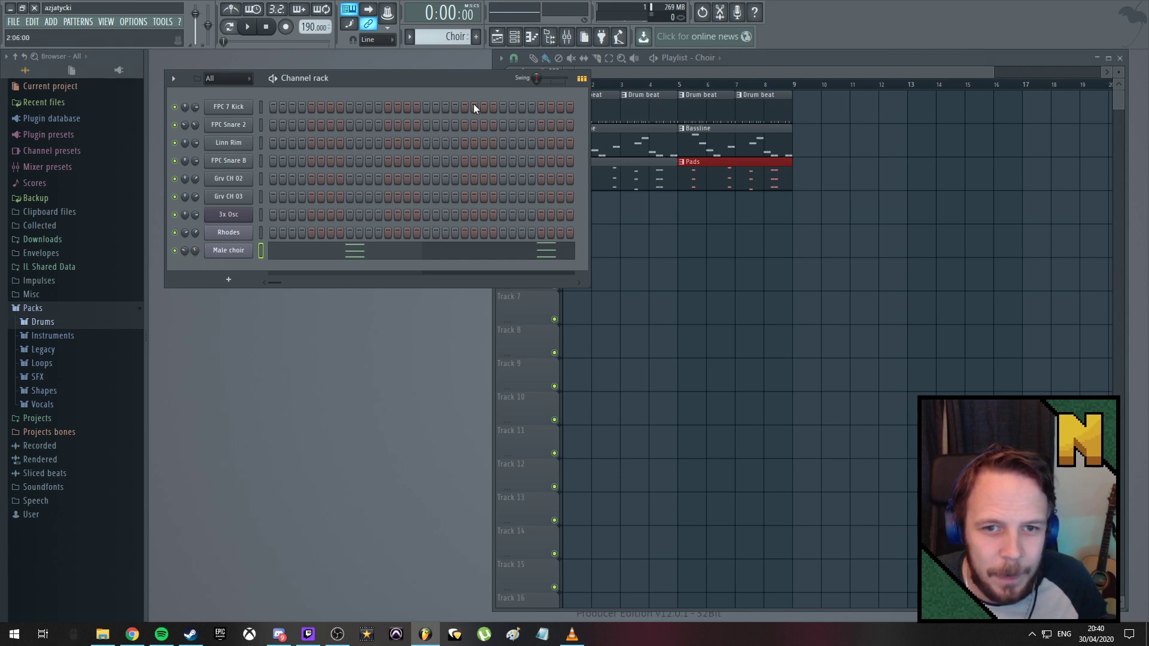
Place Choir pattern clips on Track 4 at bars 1 and 5, clear of the channel rack, and play the arrangement
left_click_drag(407, 79, 315, 87)
left_click(577, 209)
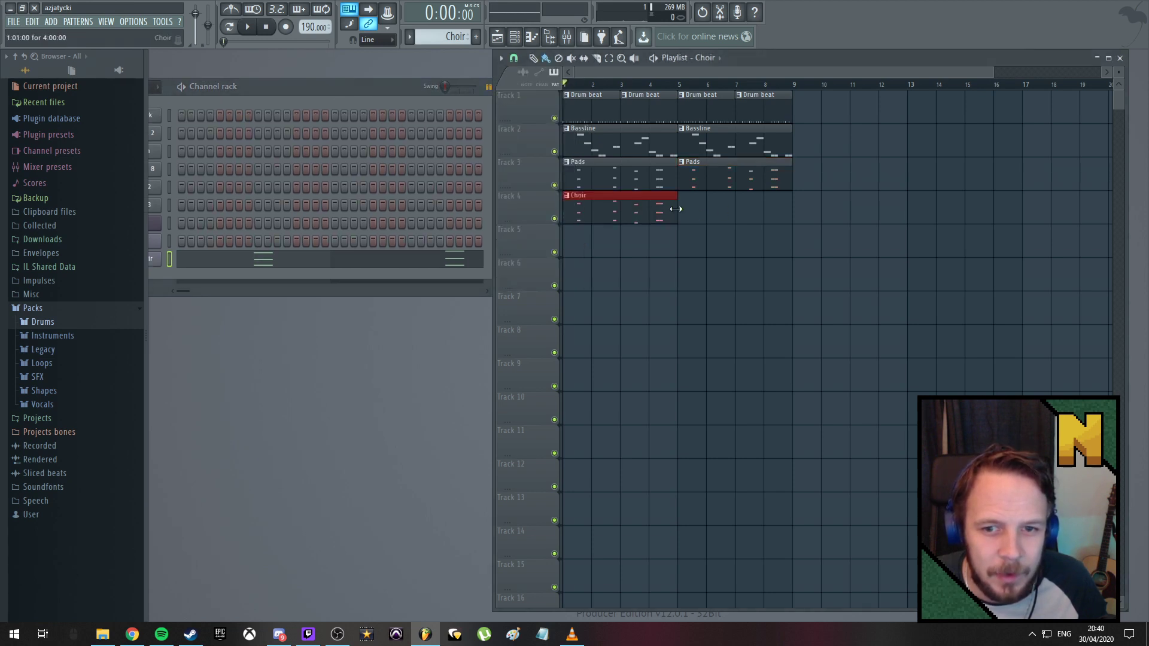
left_click(682, 209)
key("space")
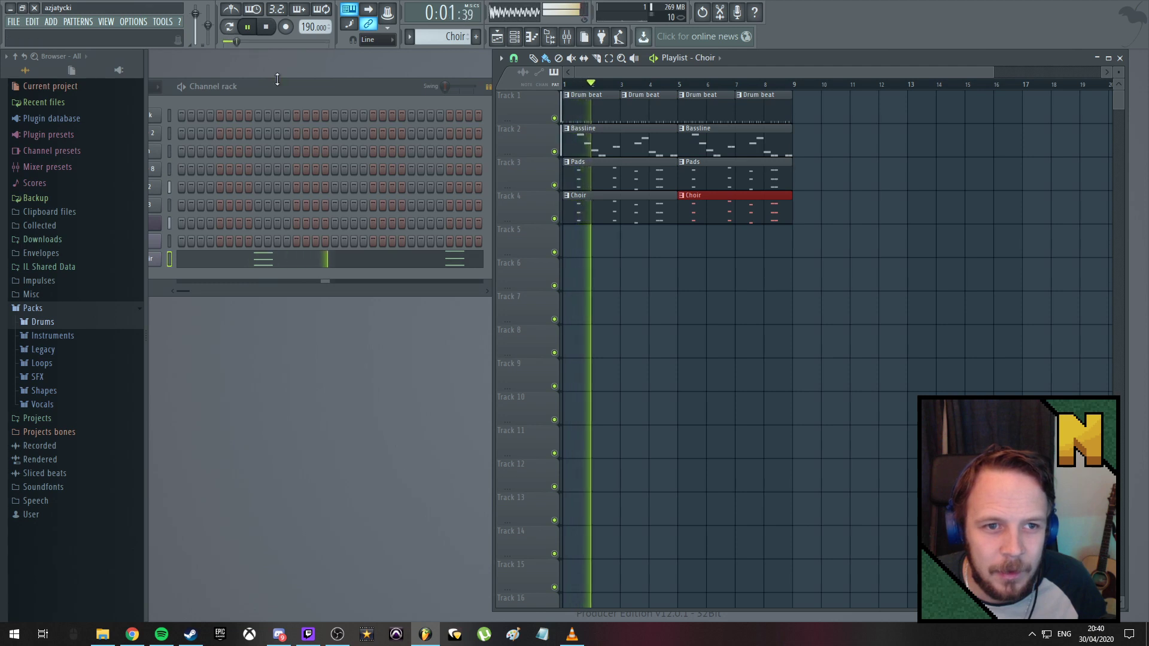
Open the Male choir channel's piano roll and raise the lowest note of every chord by one octave
left_click_drag(293, 89, 601, 268)
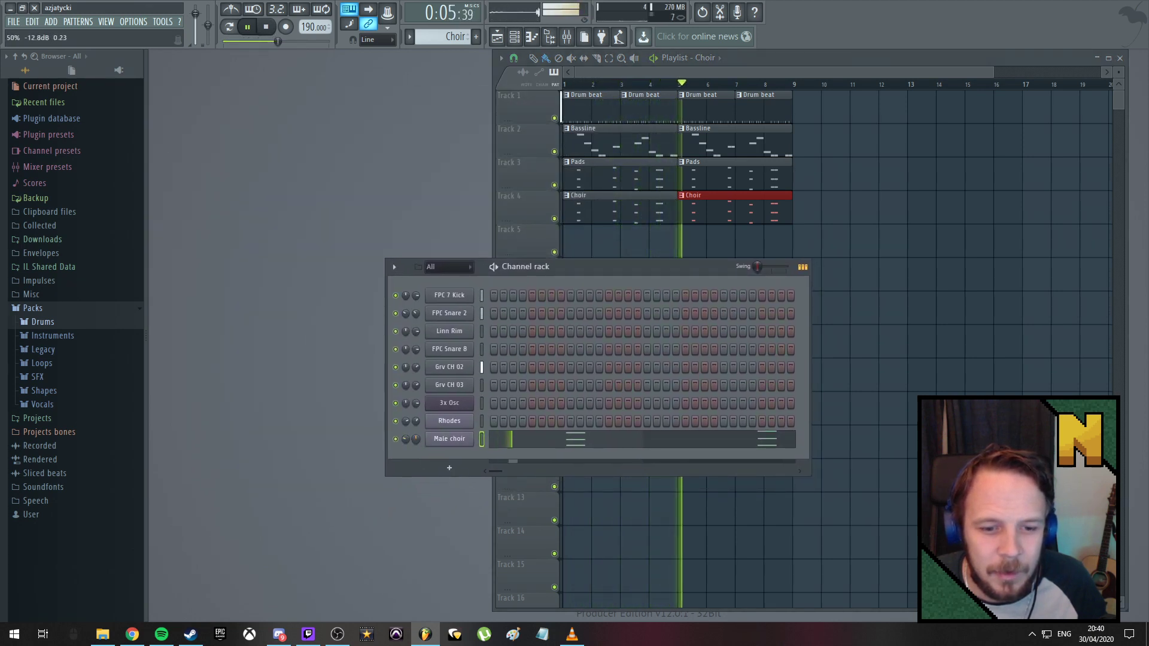
left_click(521, 440)
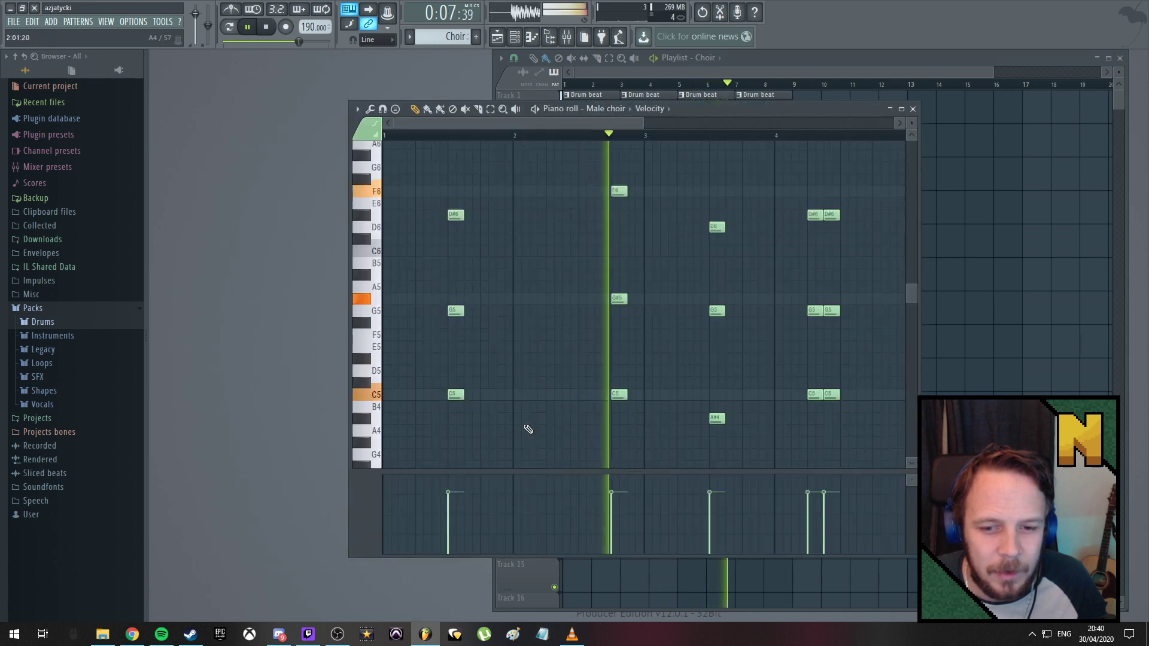
key("space")
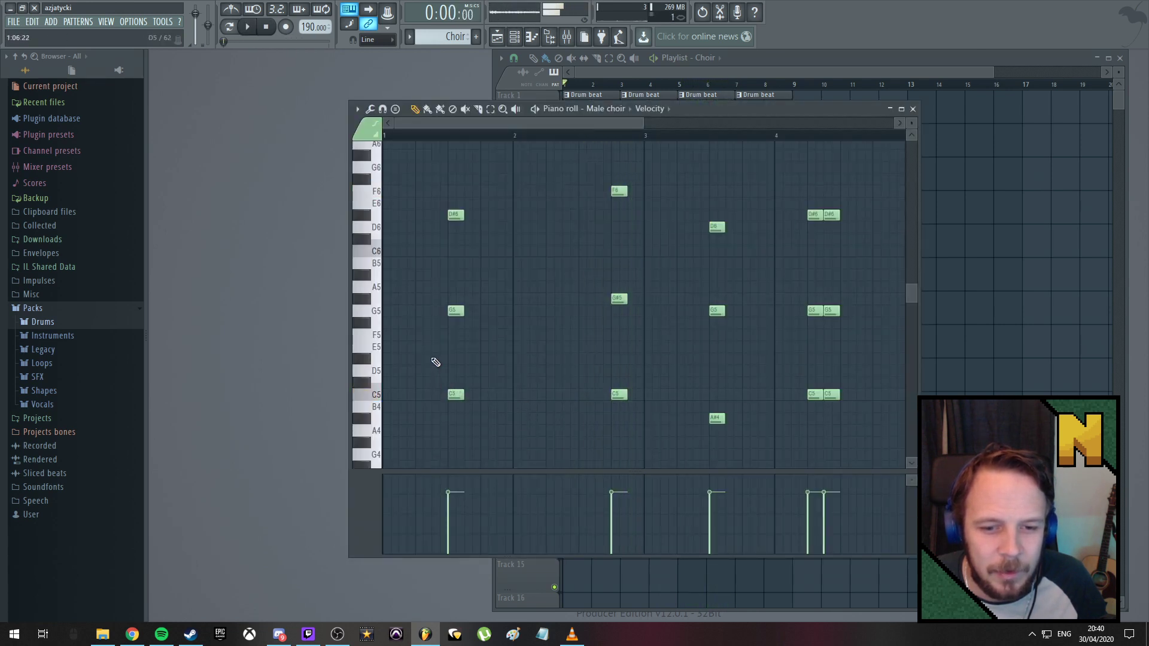
left_click(455, 215)
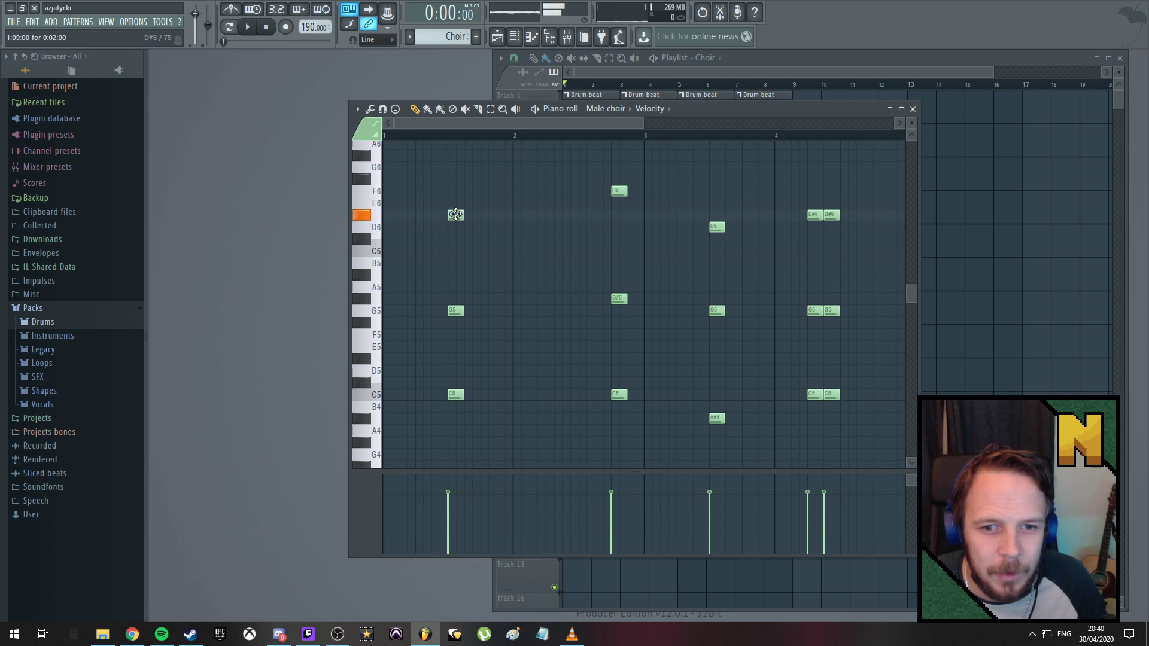
left_click(453, 312)
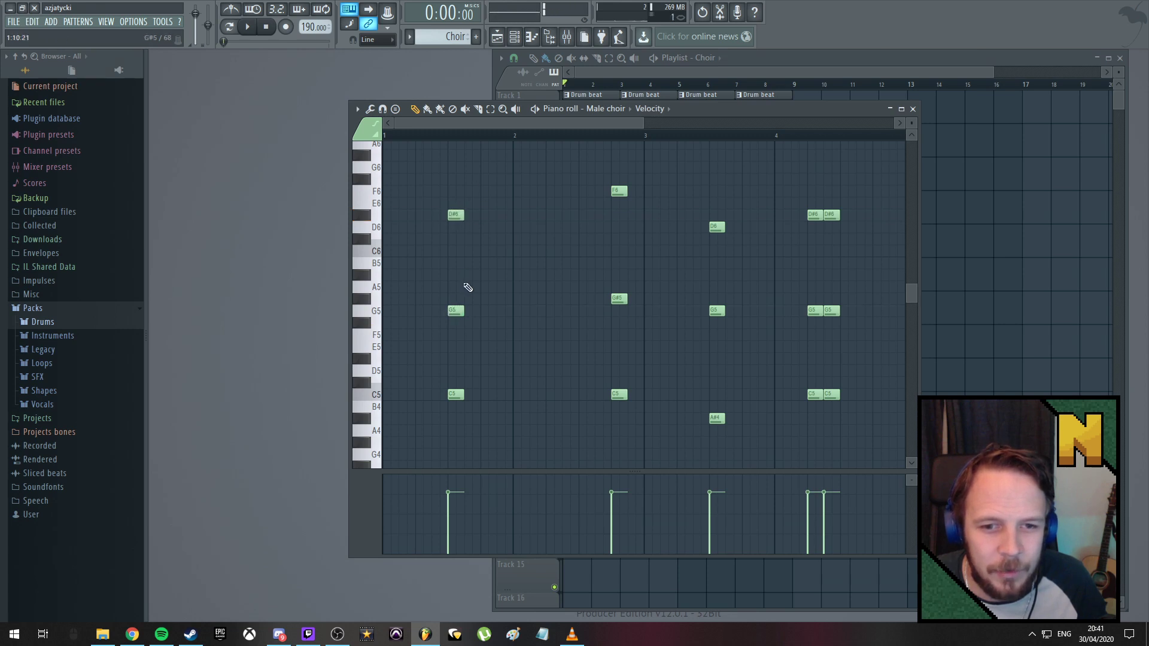
left_click(490, 109)
mouse_move(492, 378)
left_mouse_down()
mouse_move(440, 399)
mouse_move(883, 460)
left_mouse_up()
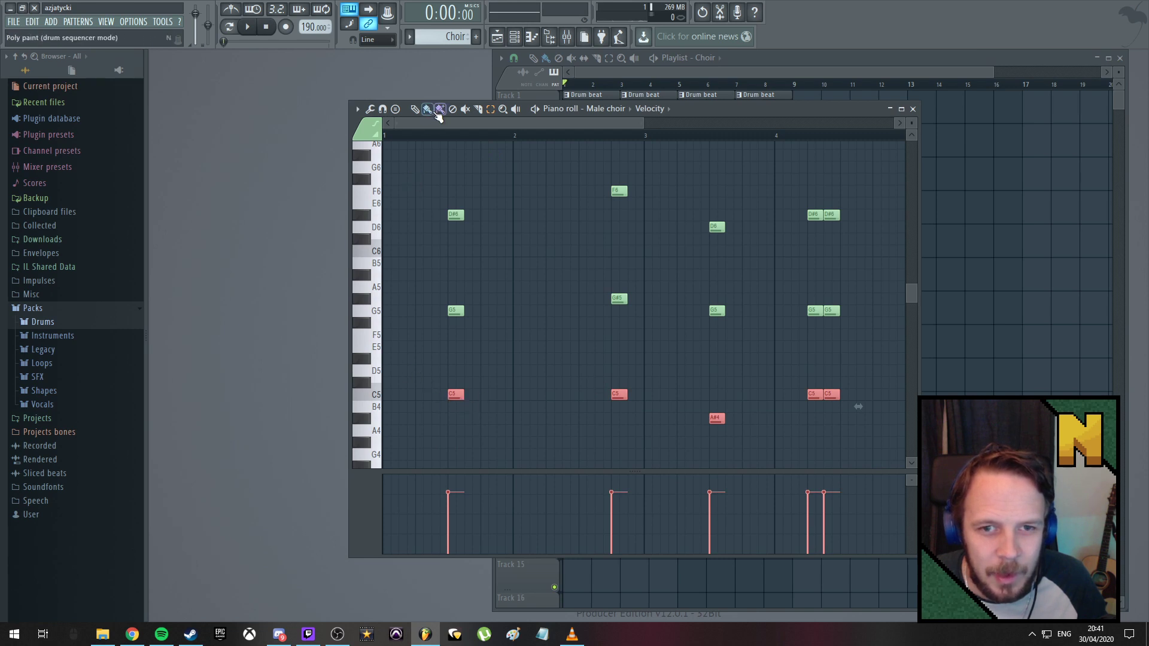
left_click(415, 109)
left_click_drag(455, 394, 455, 241)
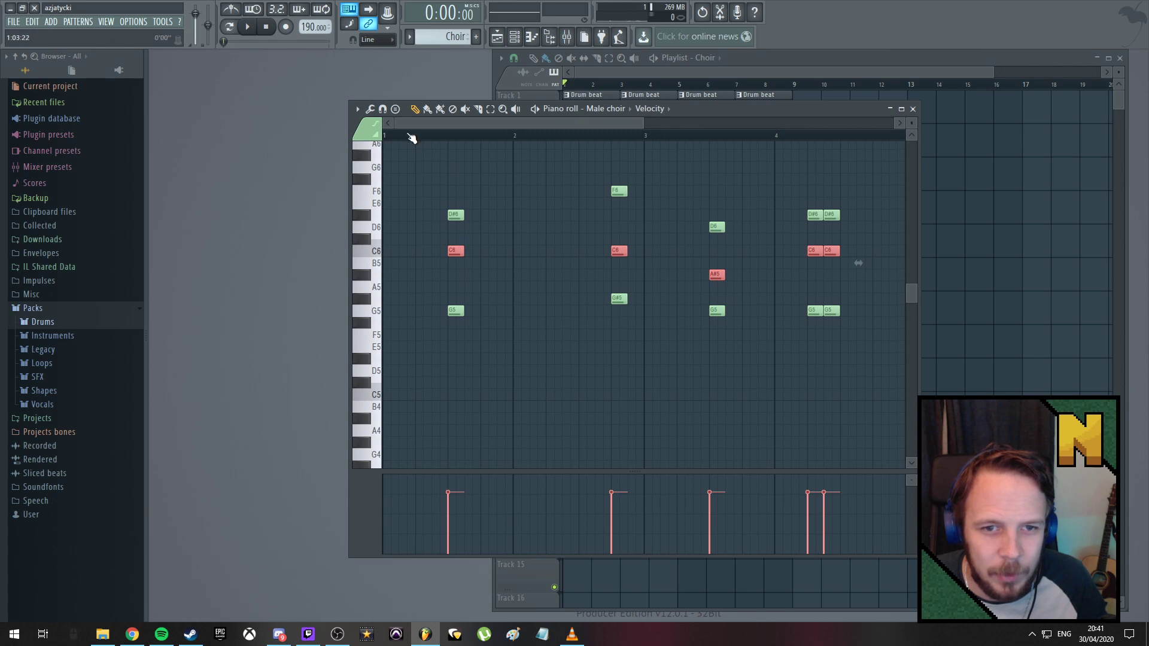
Play the arrangement with the revoiced choir chords, close the piano roll and stop playback
key("space")
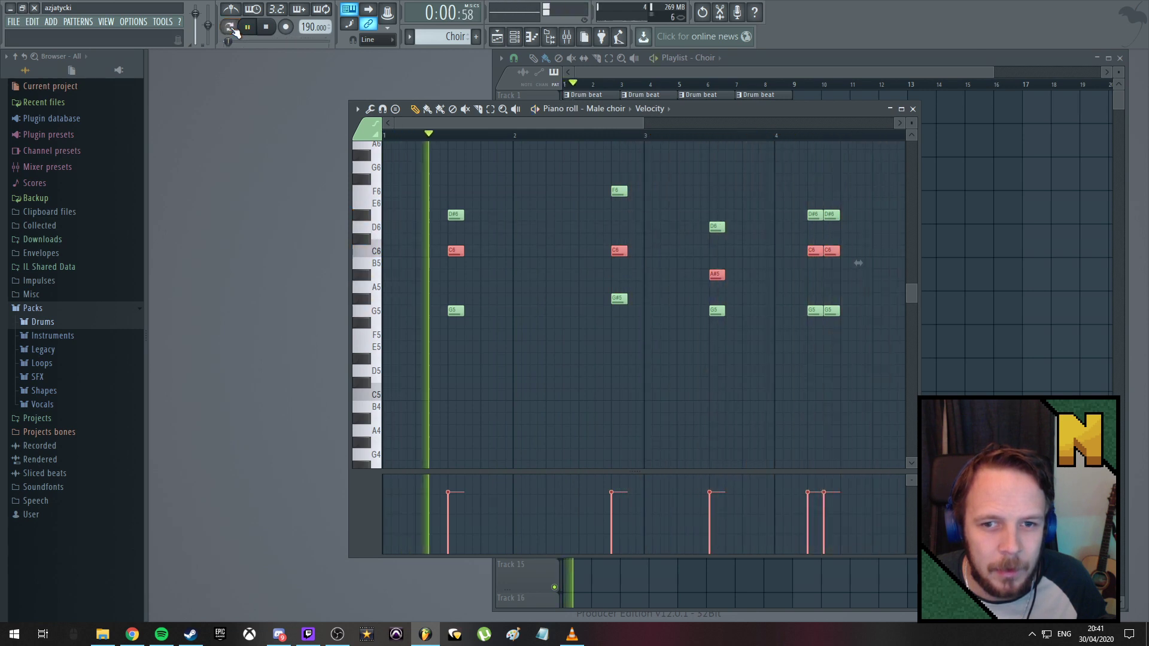
left_click(913, 109)
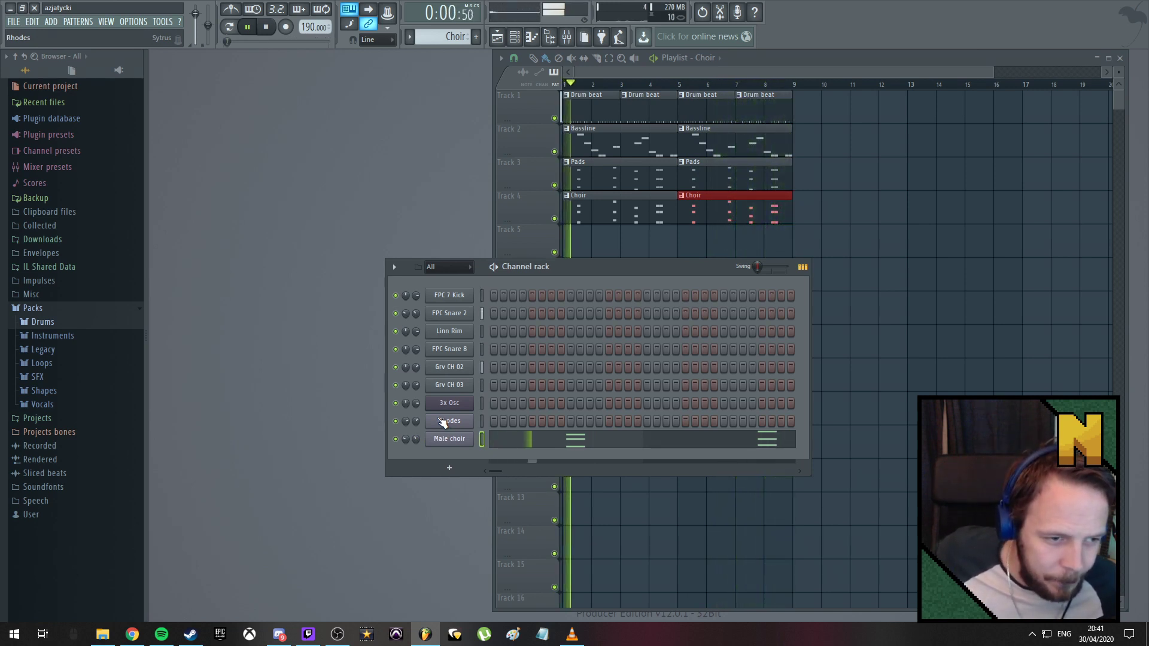
key("space")
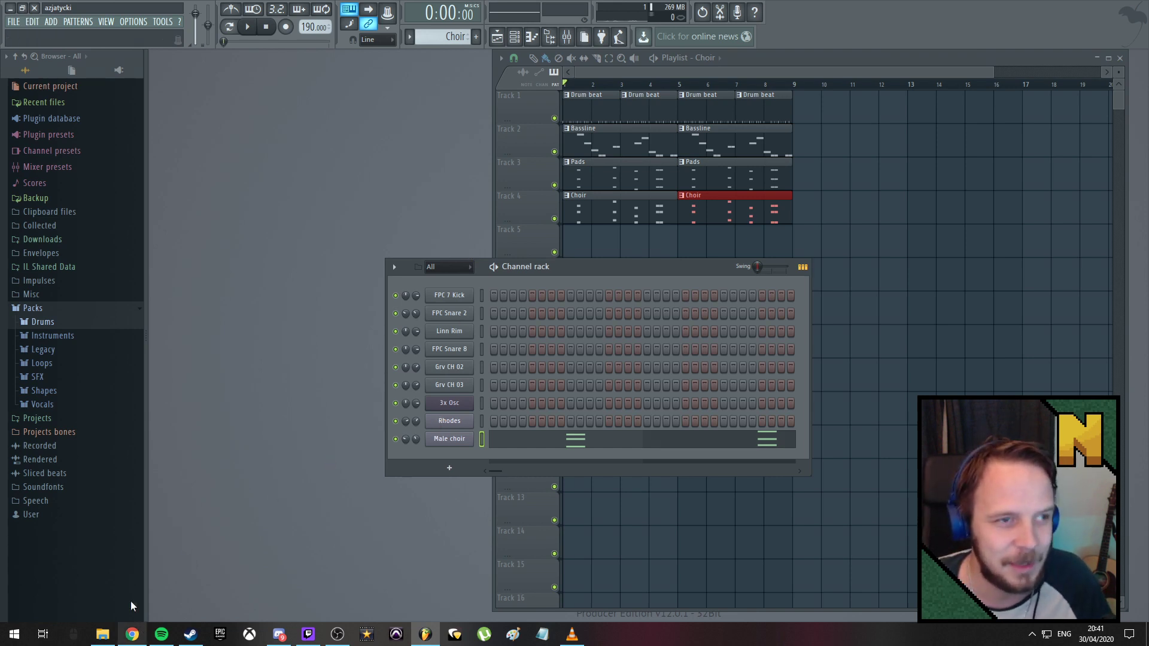
Switch to VLC media player and listen to ruff mix 1.mp3, pausing and resuming it along the way
left_click(132, 635)
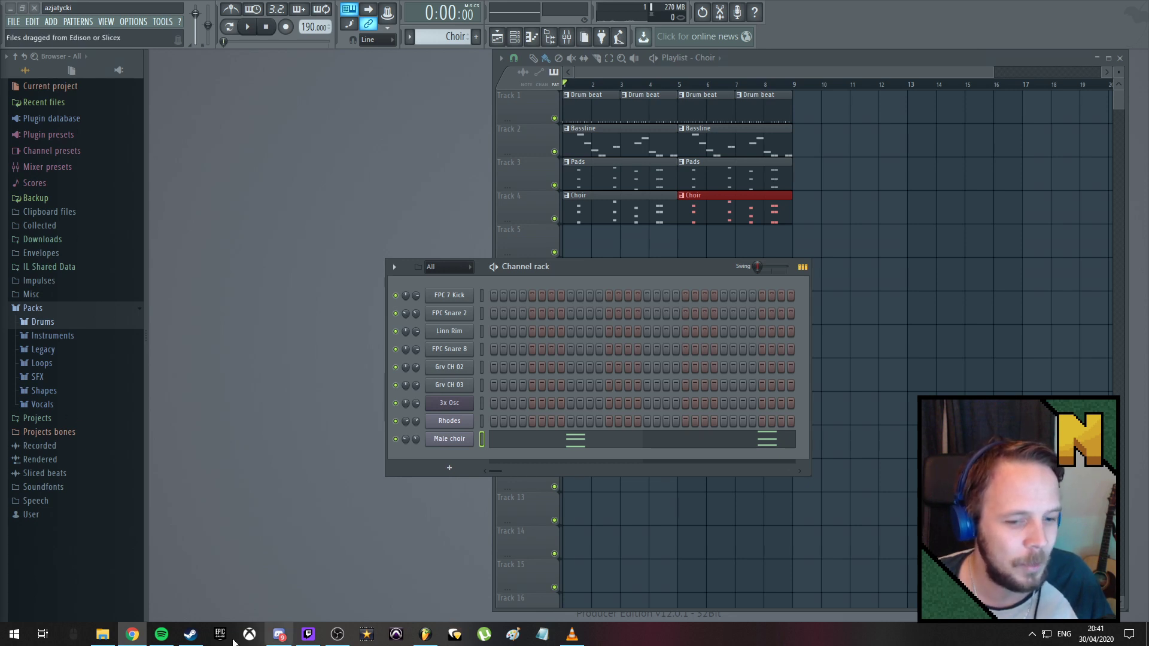
mouse_move(109, 642)
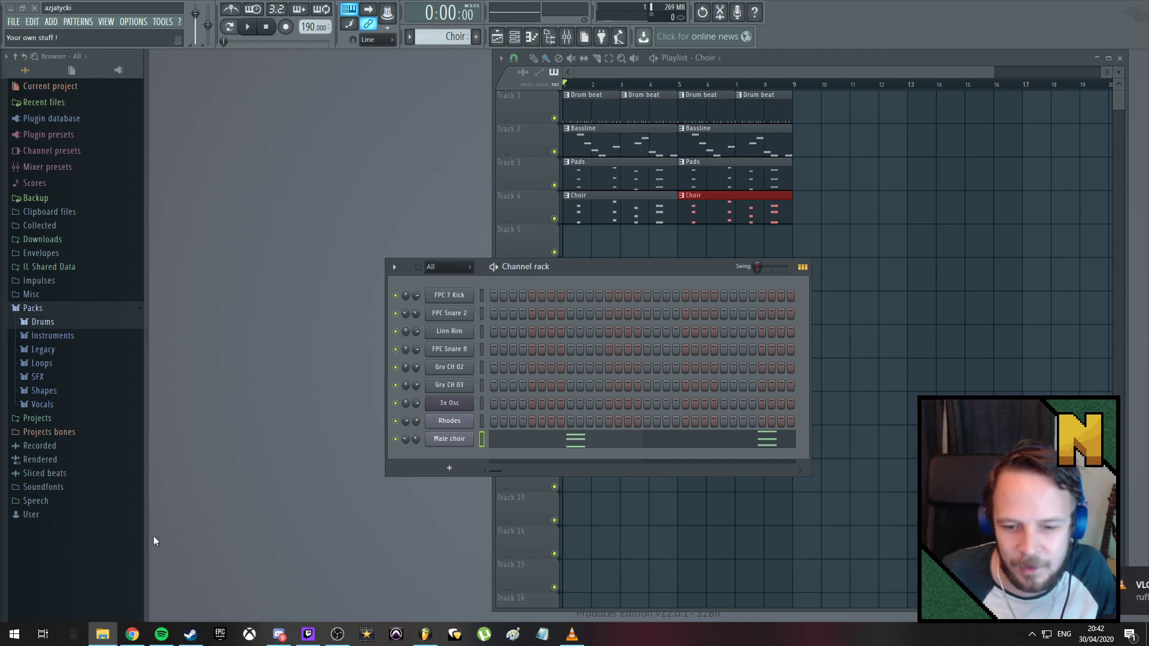
left_click(572, 635)
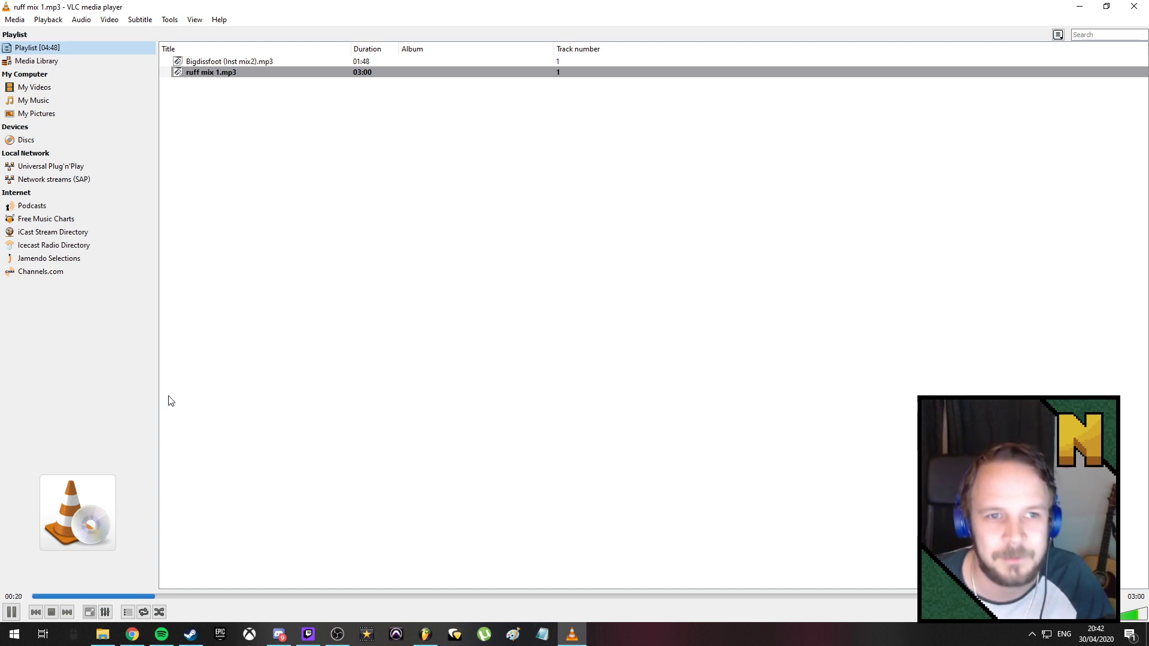
left_click(1086, 7)
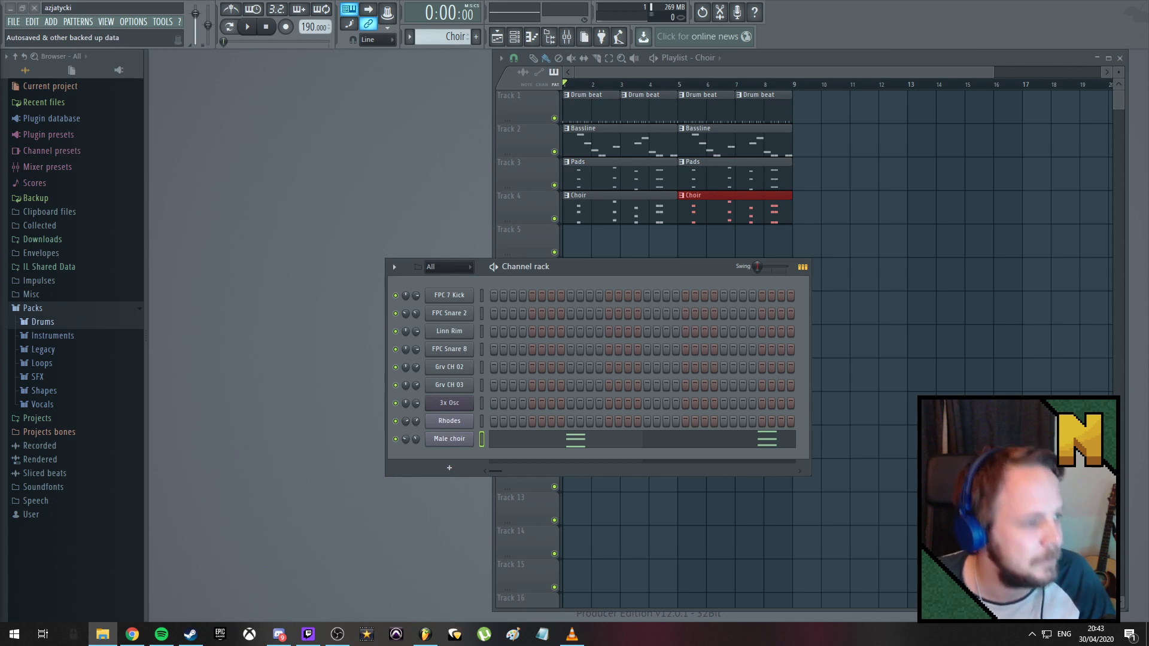
left_click(585, 642)
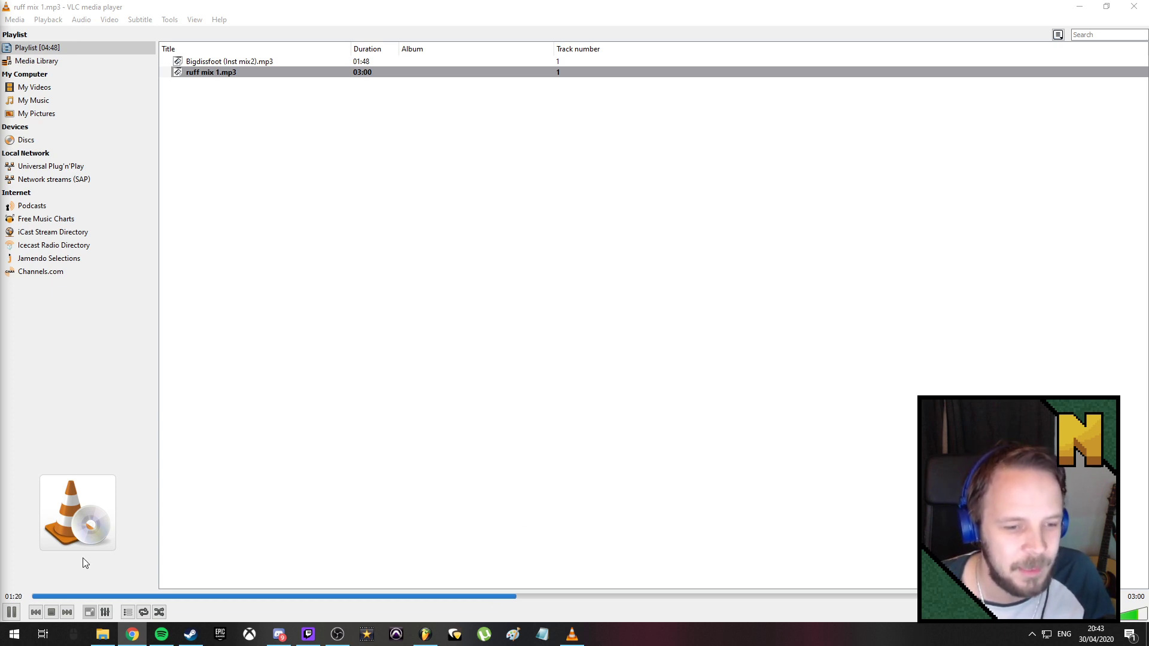
left_click(12, 611)
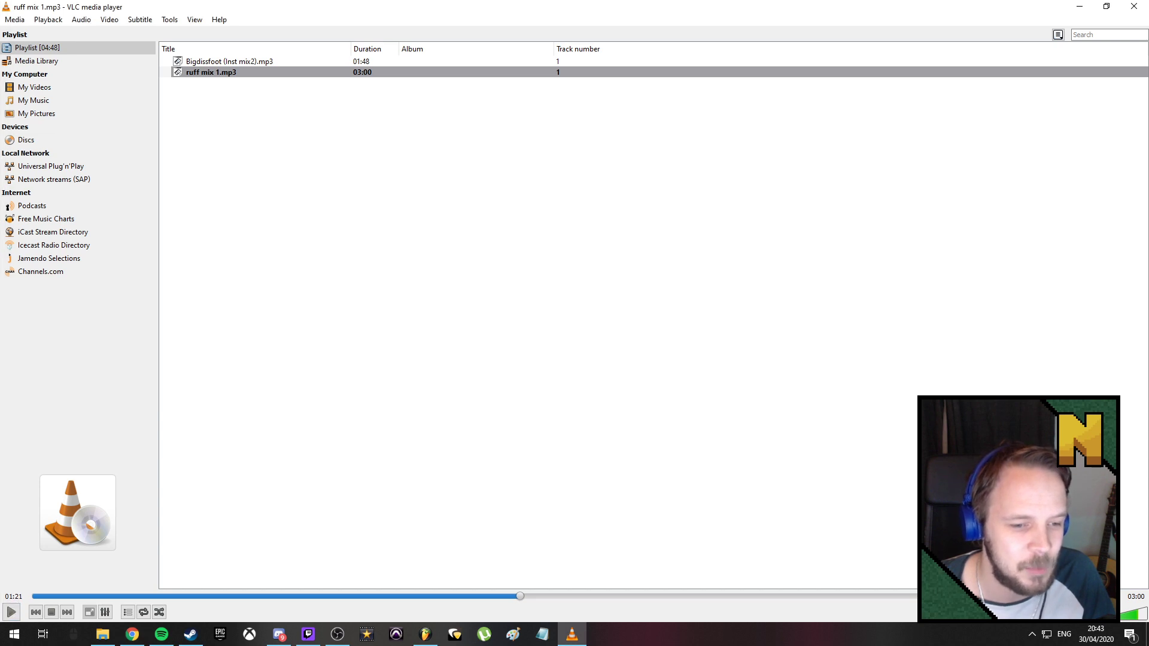
left_click(10, 612)
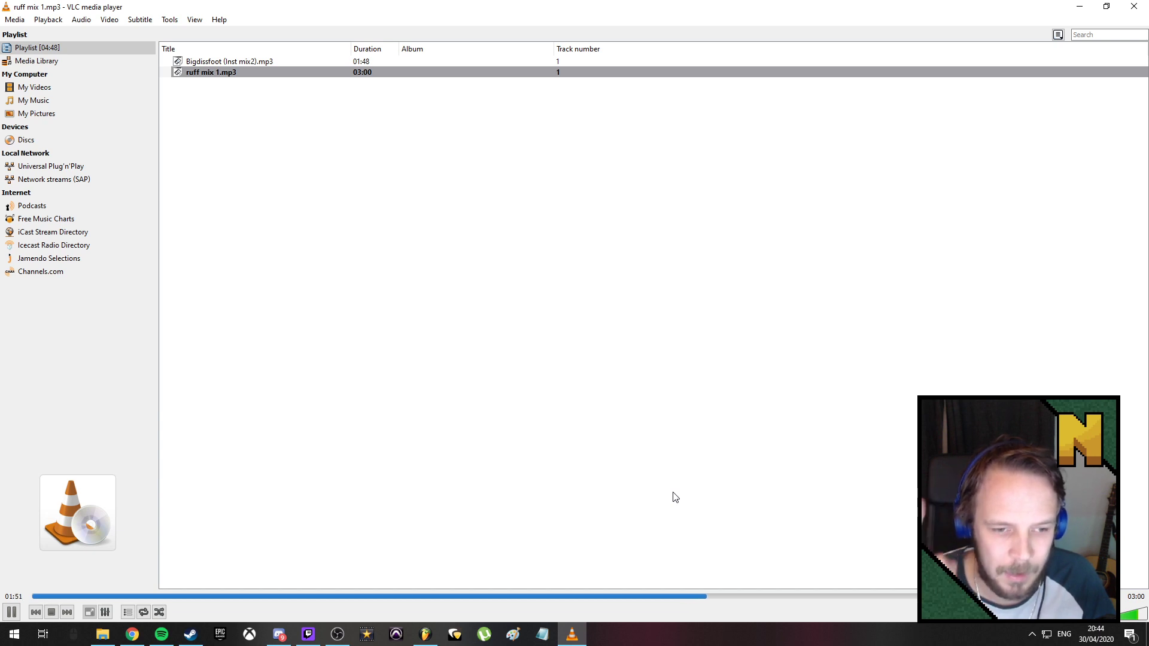
left_click(12, 612)
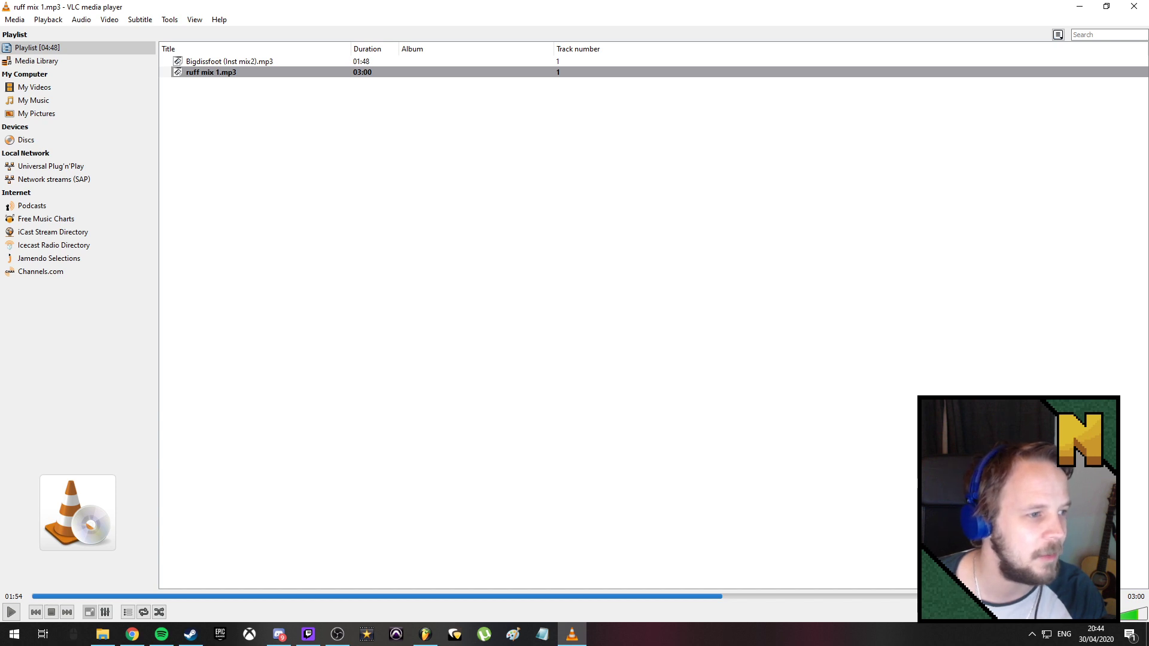
Play Instmix1.mp3 in VLC from past its midpoint, pause it near the end and close the player
key("super+e")
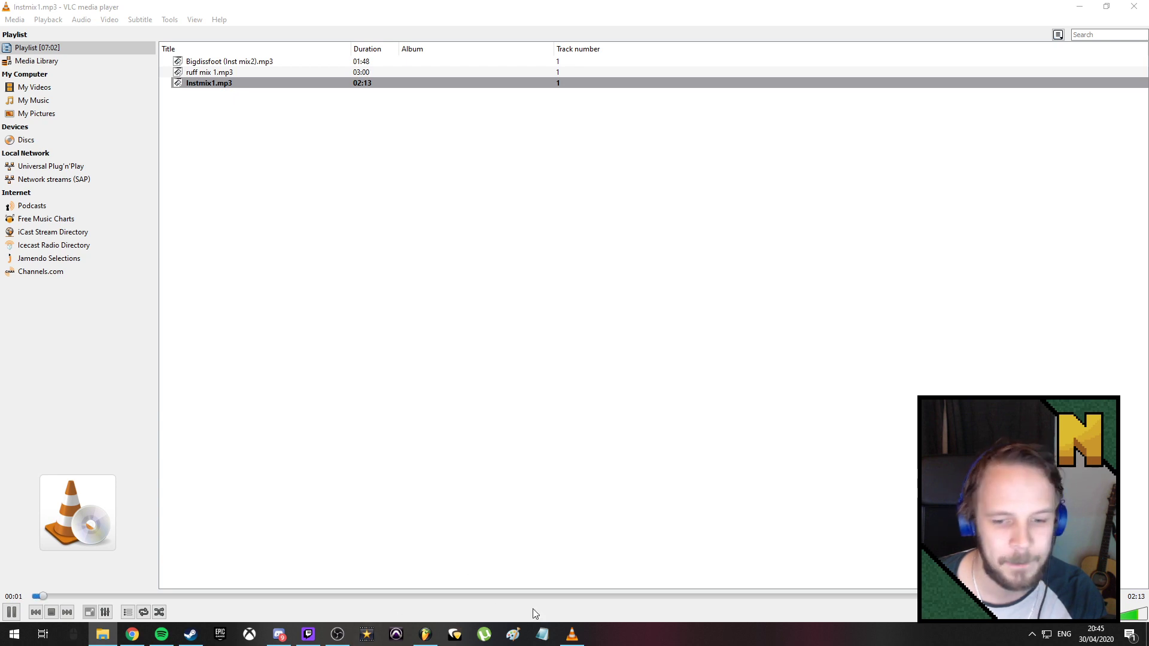
left_click(714, 597)
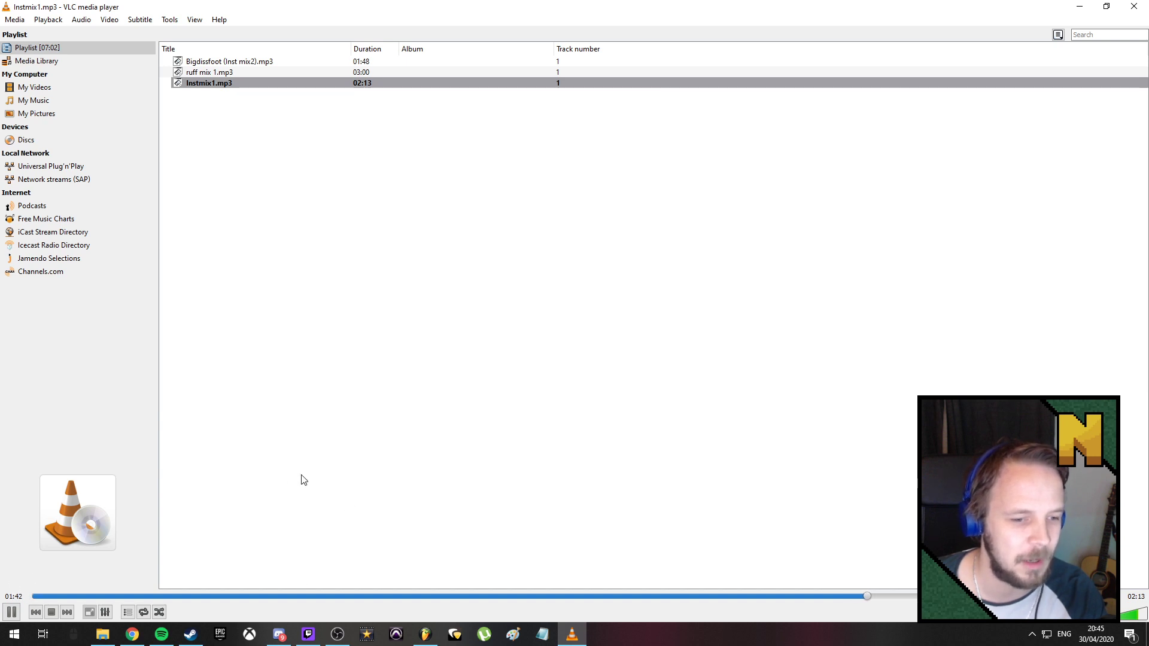
key("alt+Tab")
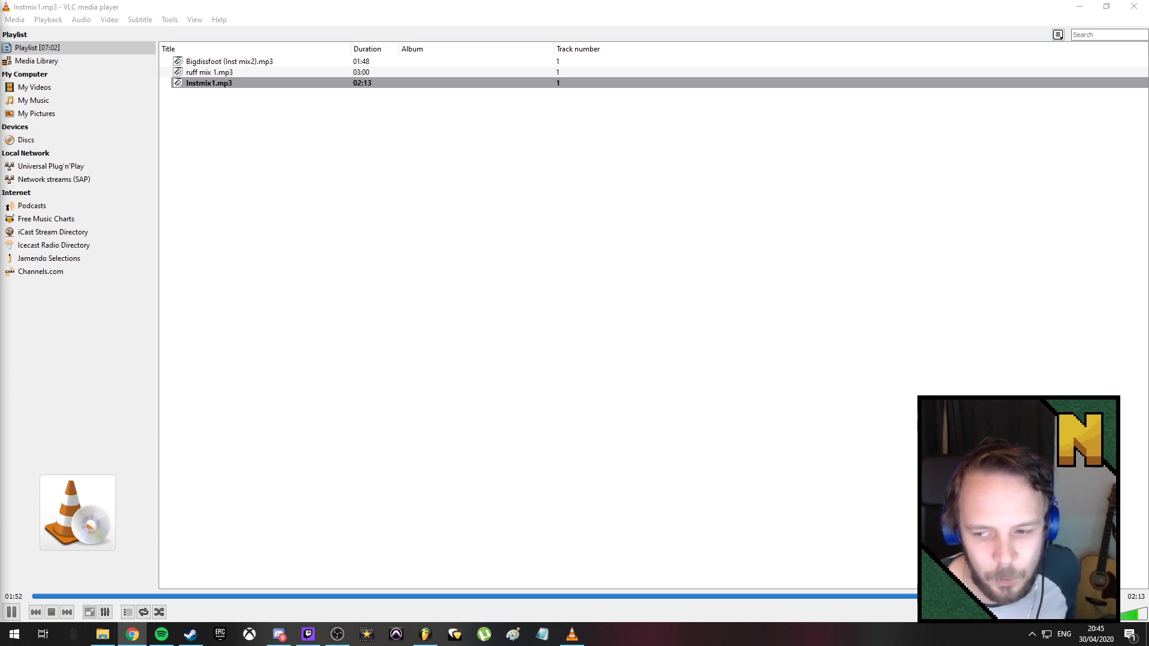
key("alt+Tab")
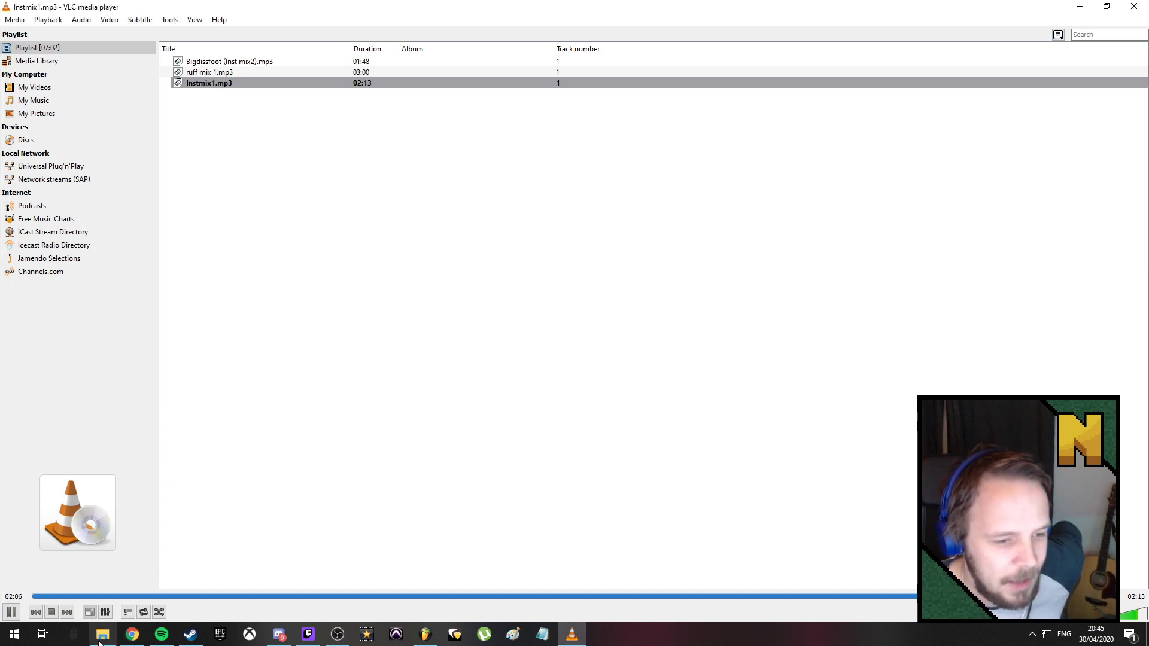
left_click(12, 612)
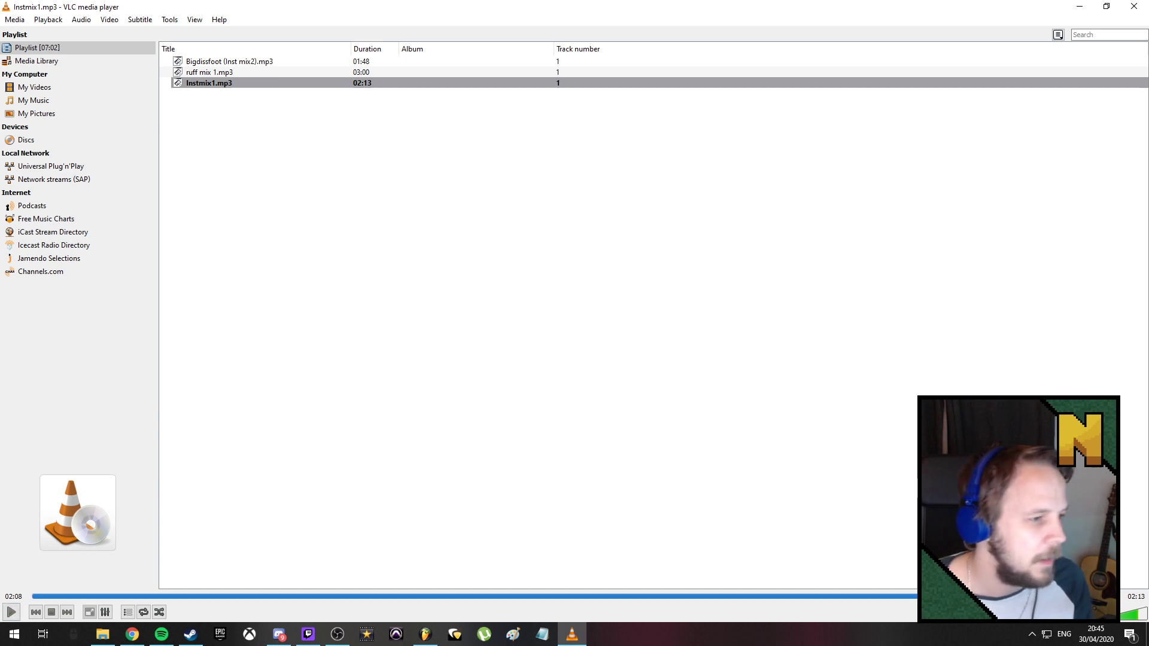
key("alt+Tab")
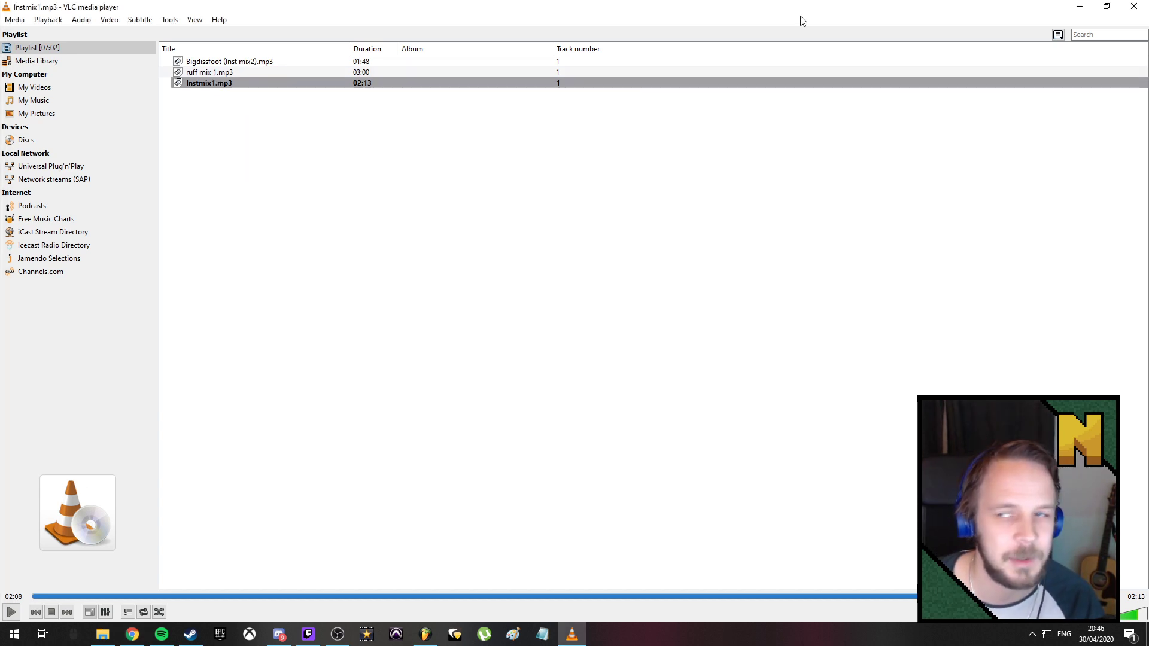
left_click(1135, 6)
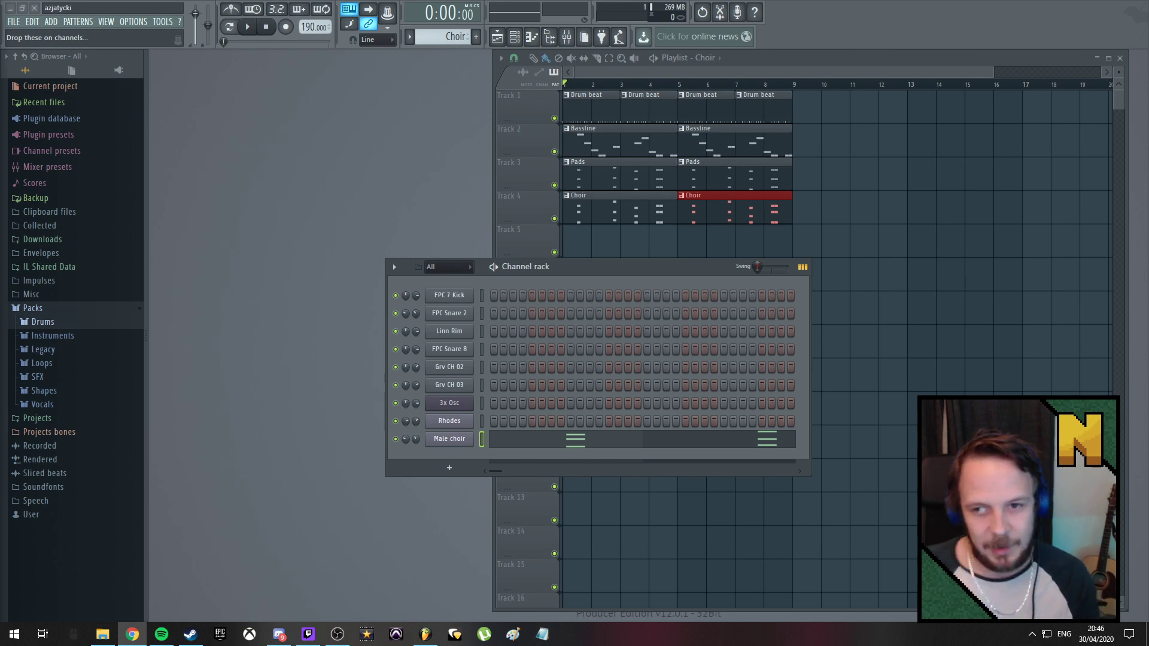
Move the channel rack clear of the playlist and play the arrangement through with the choir
left_click_drag(611, 267, 408, 106)
left_click(756, 68)
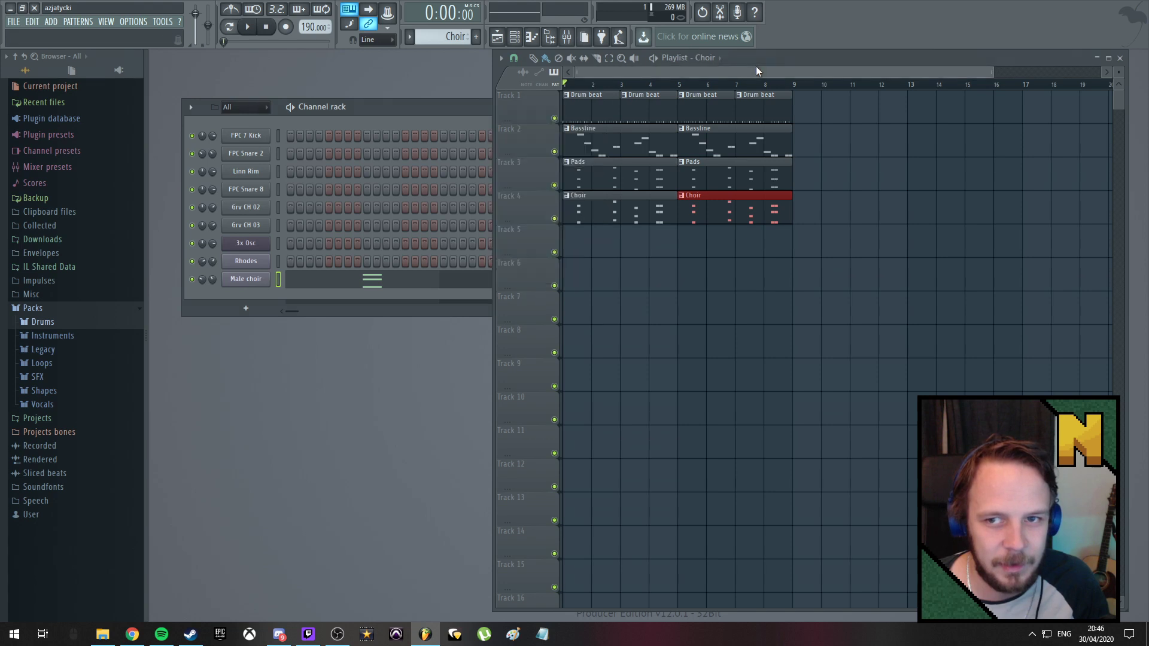
key("space")
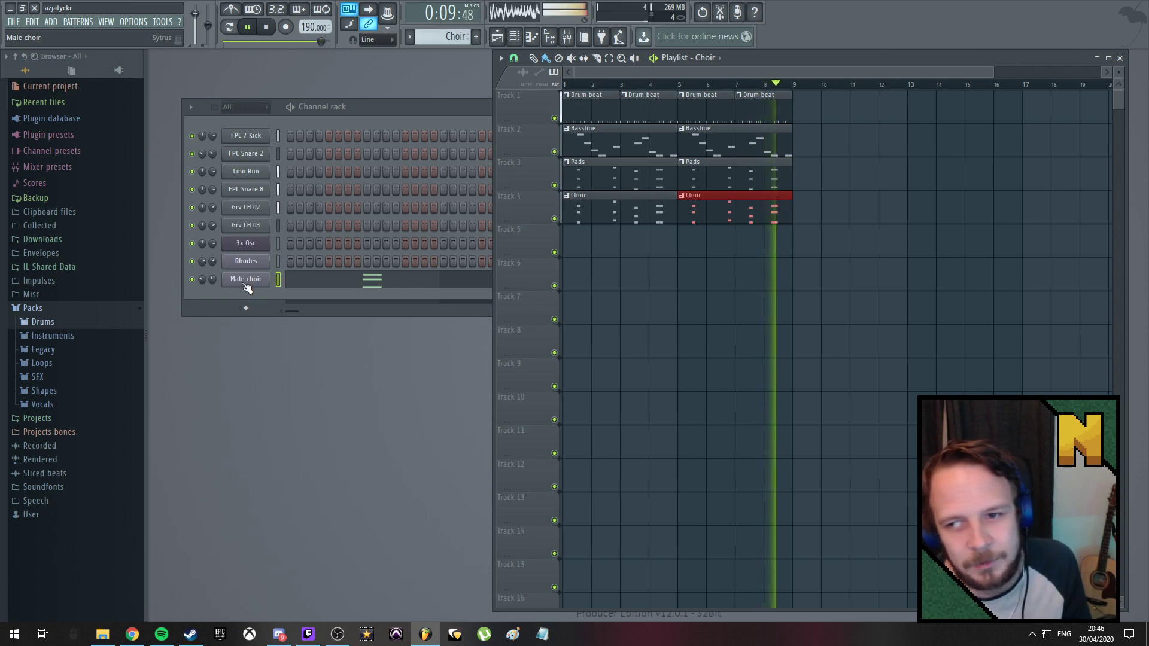
key("space")
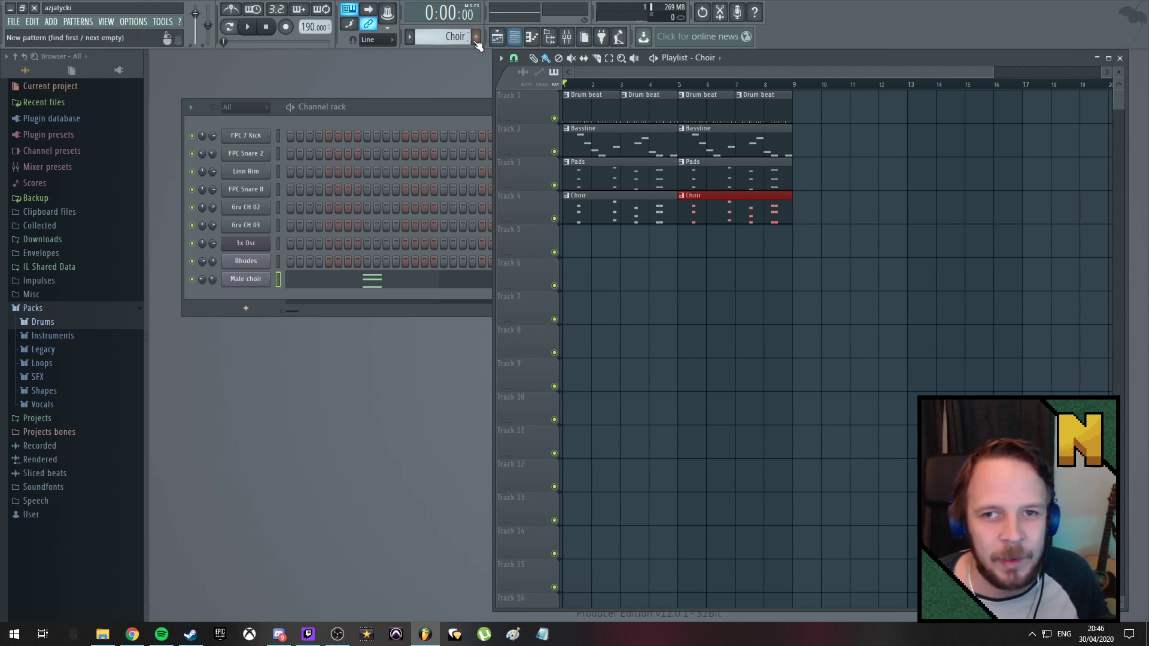
Create a new empty pattern named Harp
left_click(479, 37)
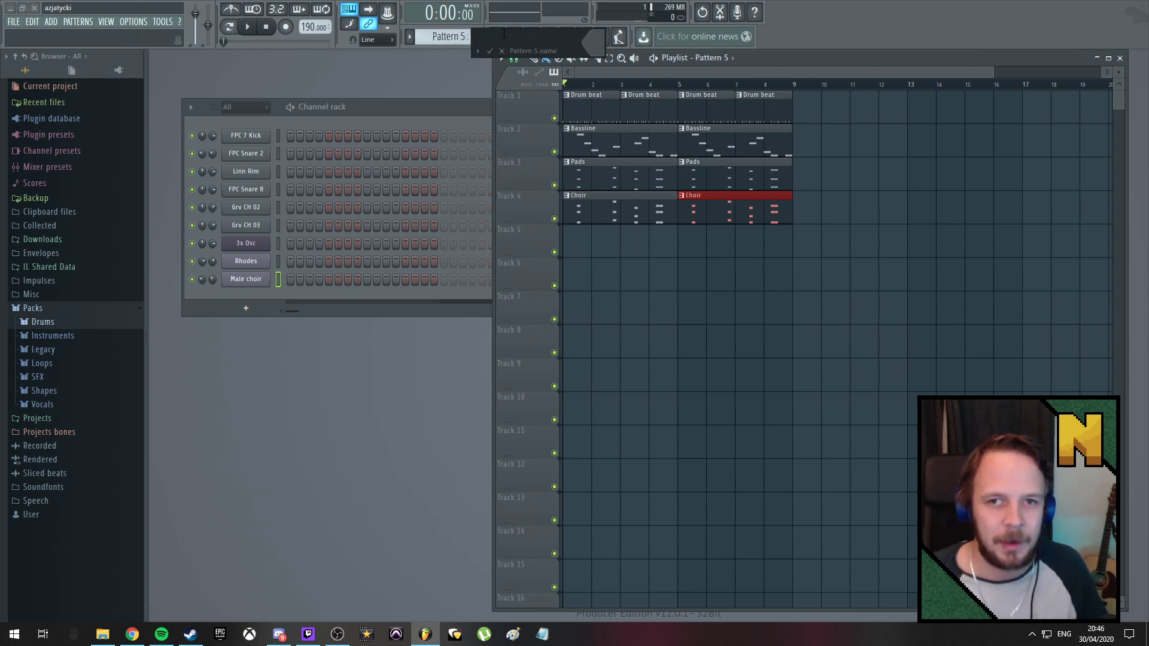
type("Harp")
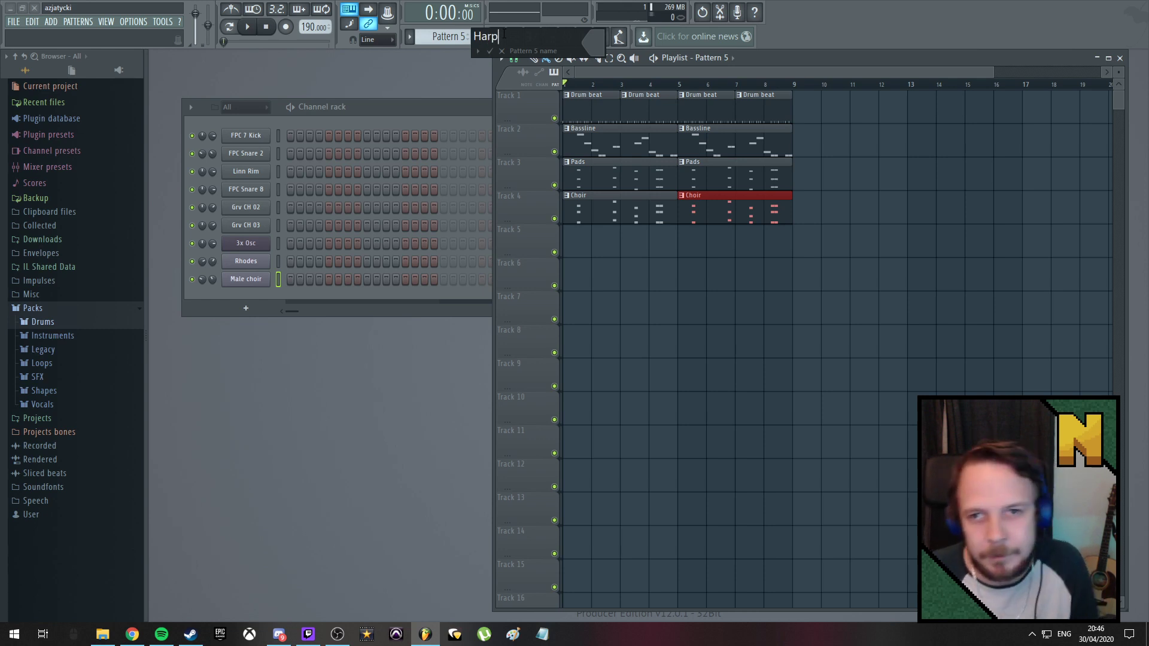
key("Return")
Add a Sytrus channel, load its Plunk bass preset and audition the sound on the keyboard
left_click(246, 308)
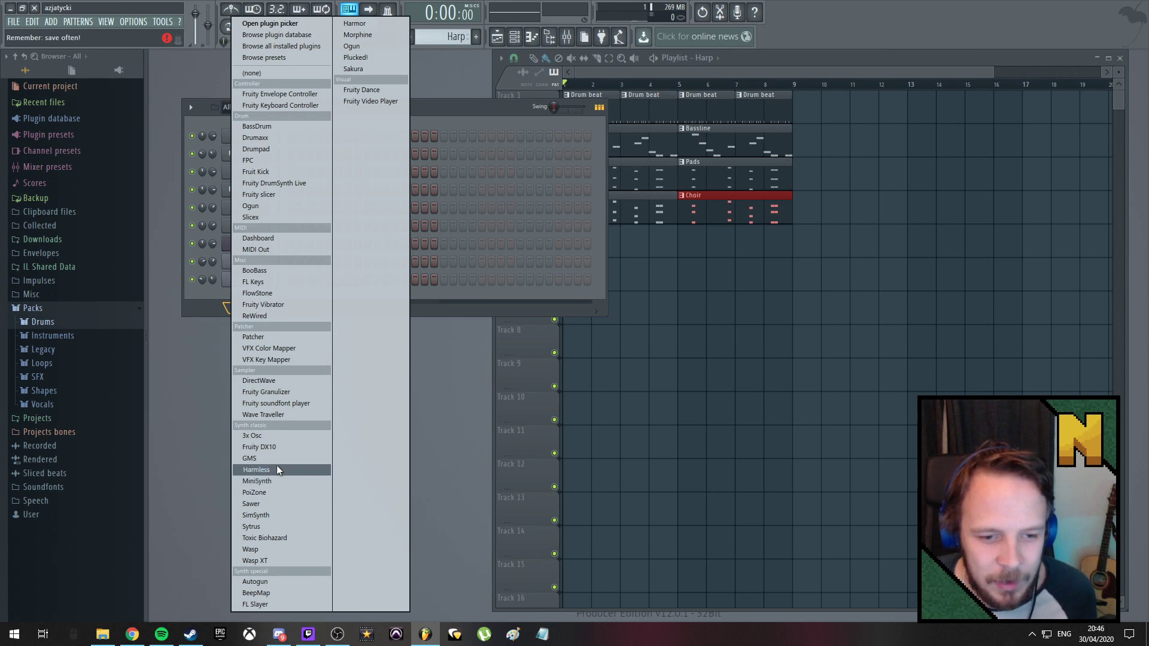
left_click(279, 526)
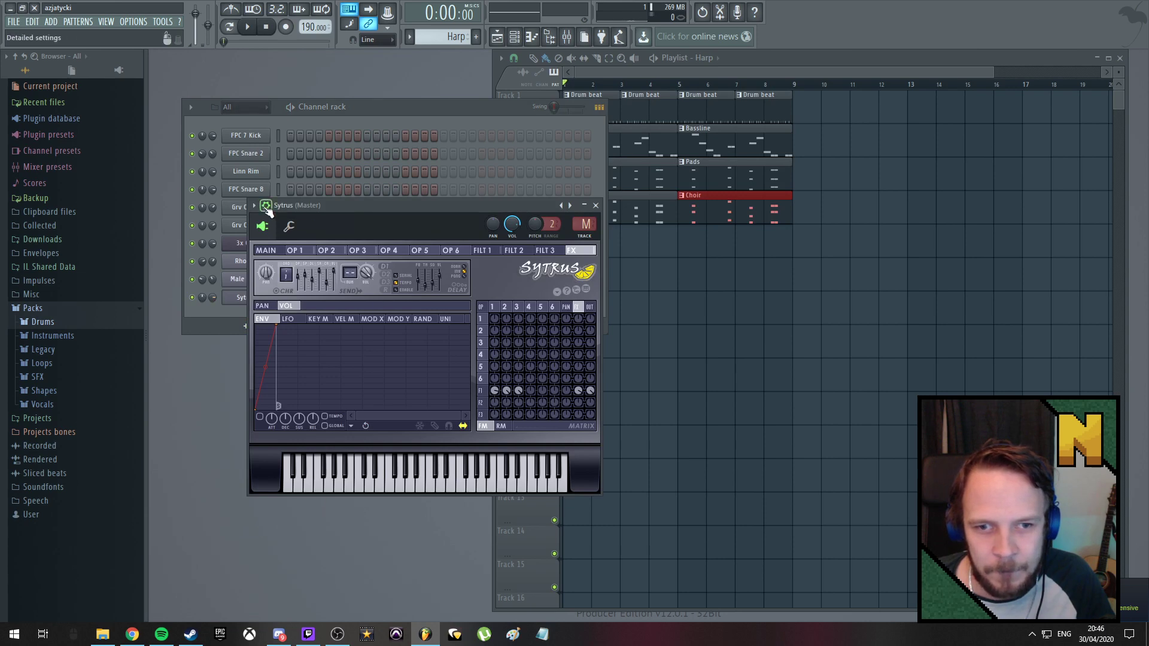
left_click(254, 206)
mouse_move(318, 242)
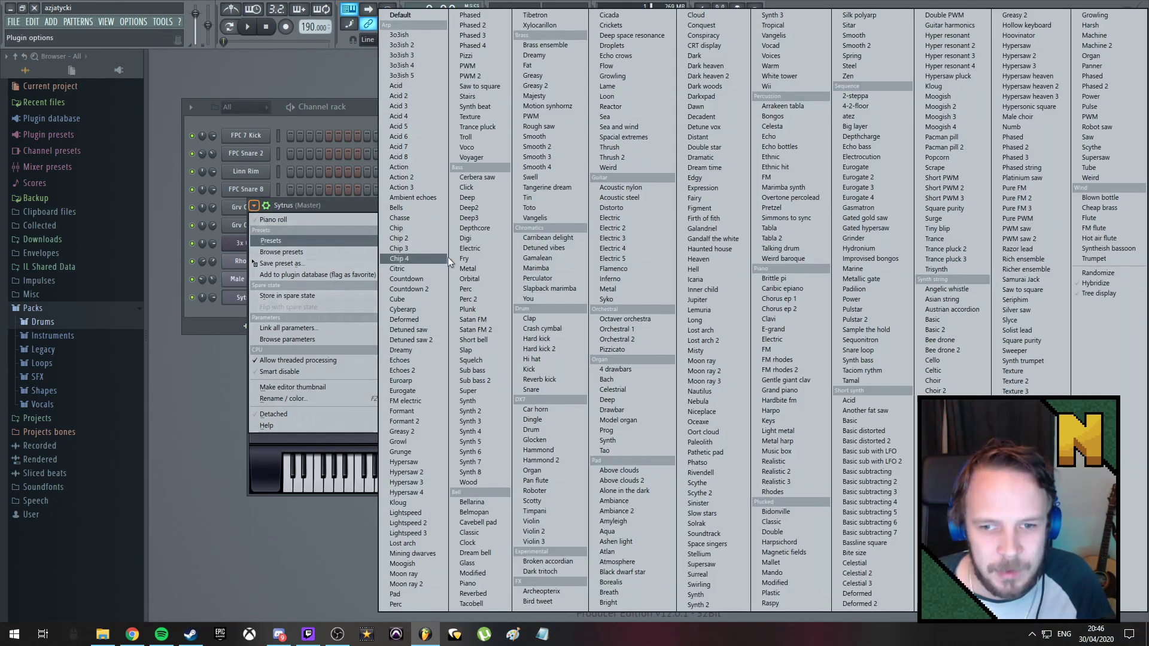
left_click(482, 310)
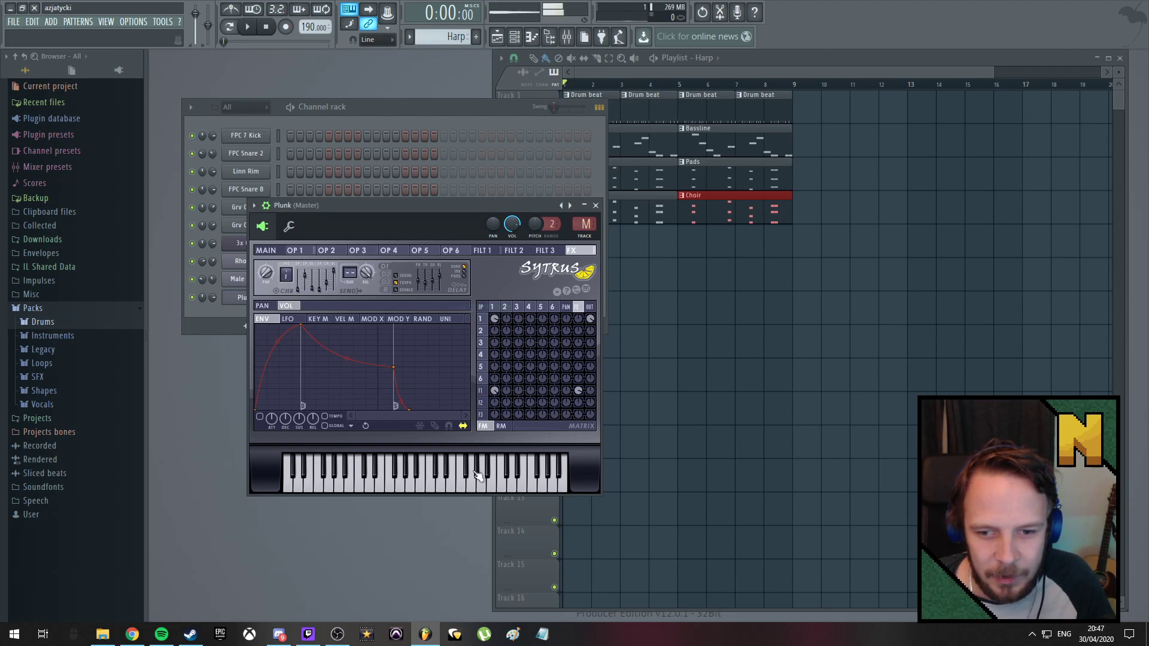
left_click(431, 485)
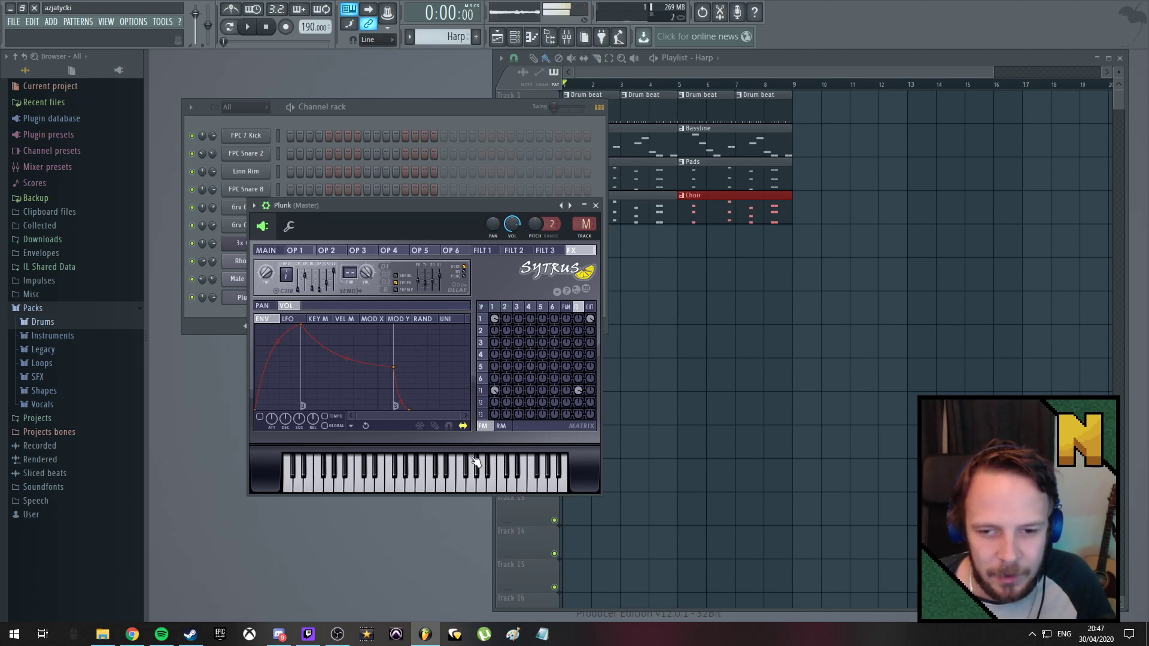
Play the arrangement from the start for about four bars and stop it
left_click(254, 207)
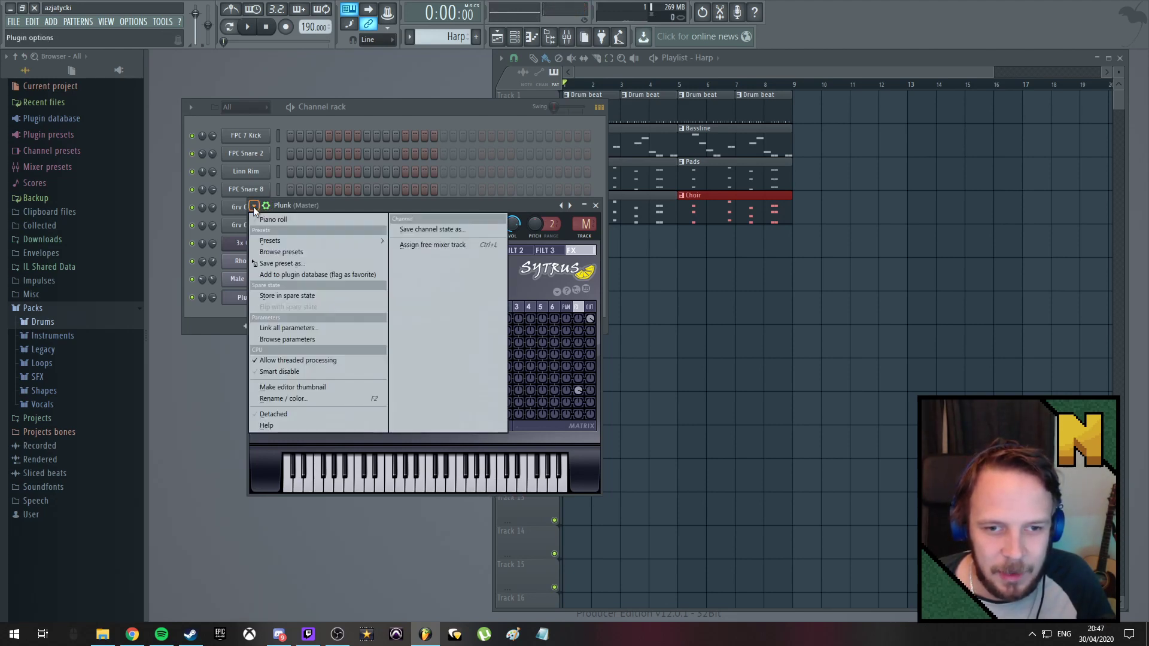
left_click(254, 206)
key("space")
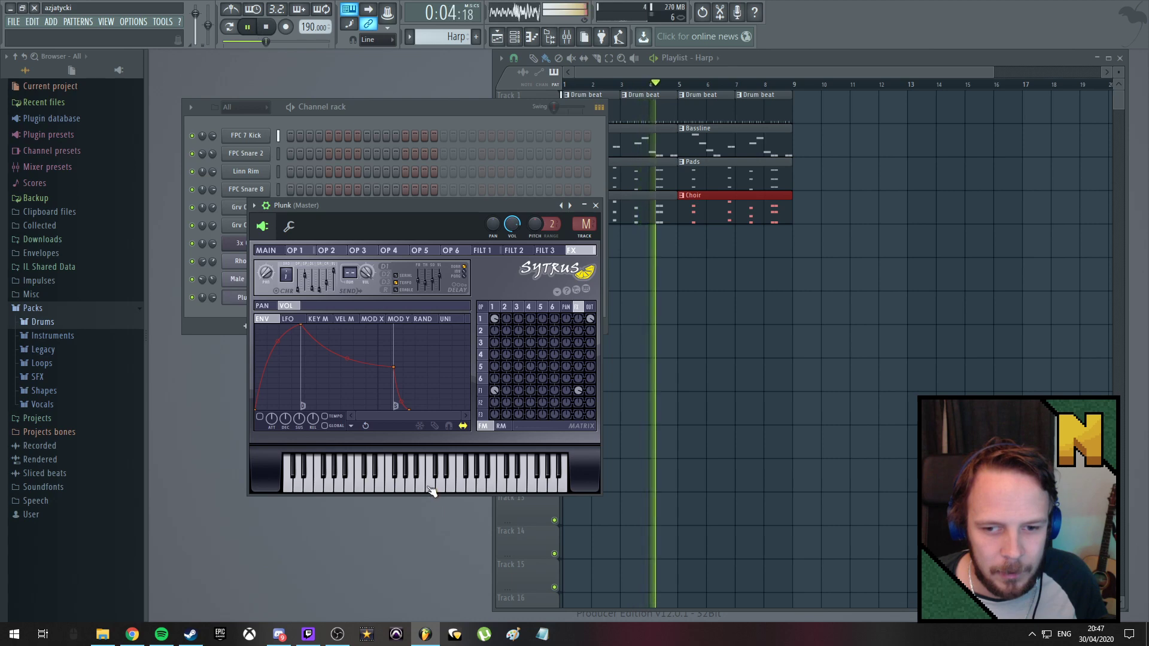
key("space")
Try the Chip 2 and Chip presets on the new Sytrus channel and audition them on the keyboard
left_click(254, 207)
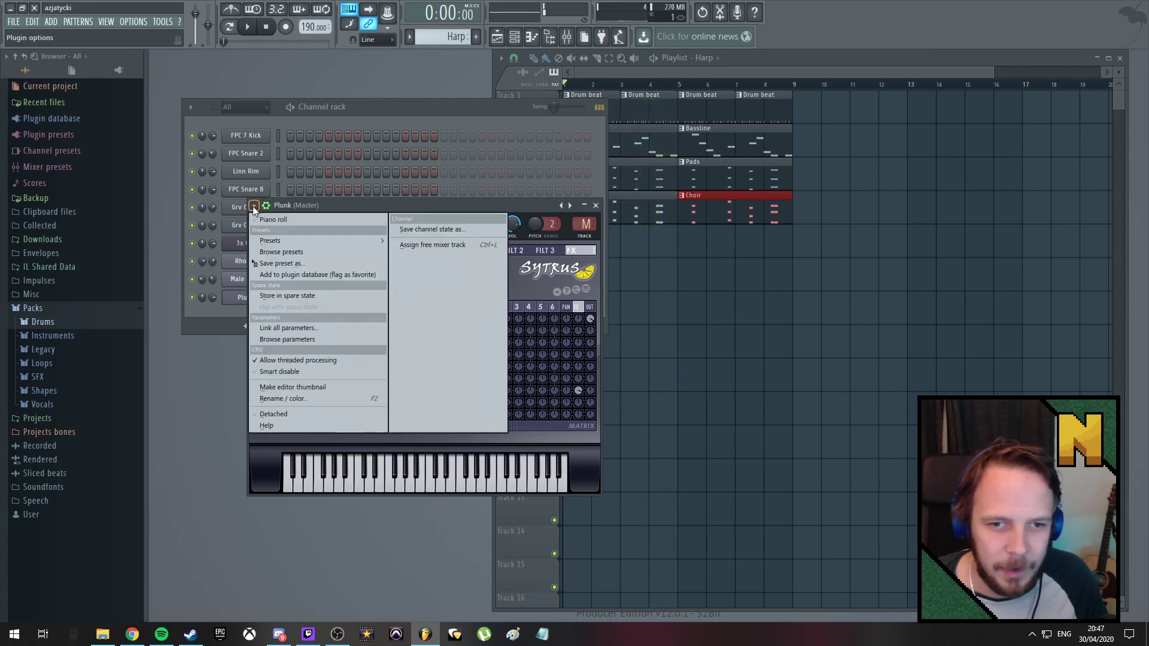
mouse_move(315, 242)
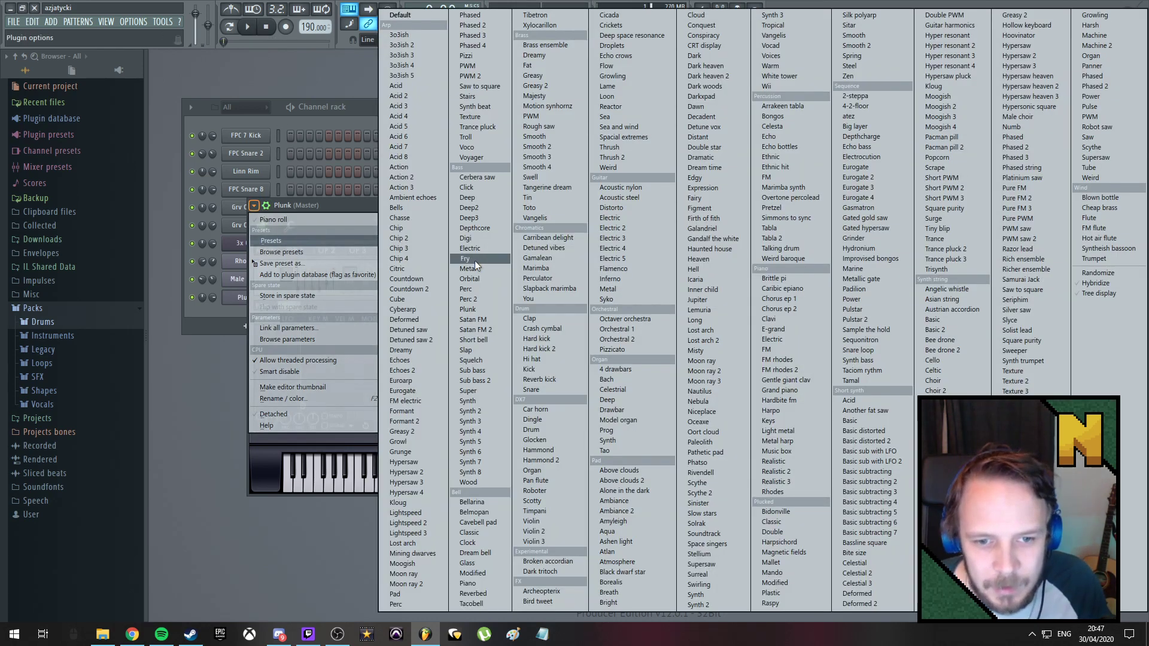
left_click(408, 239)
left_click(474, 483)
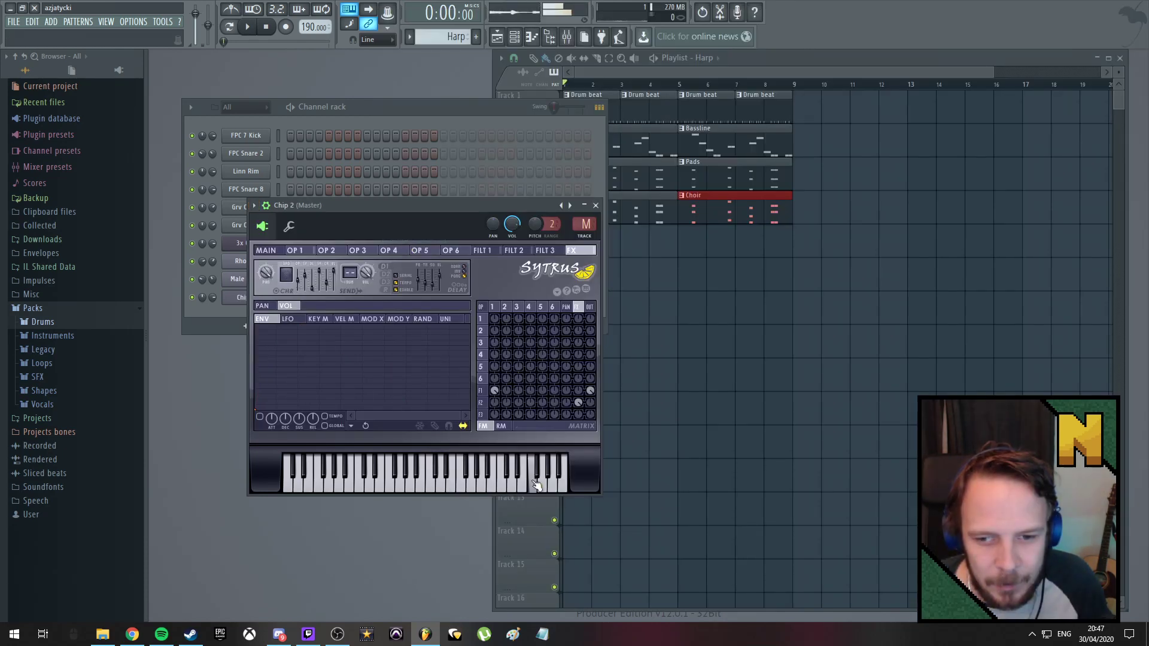
left_click(254, 206)
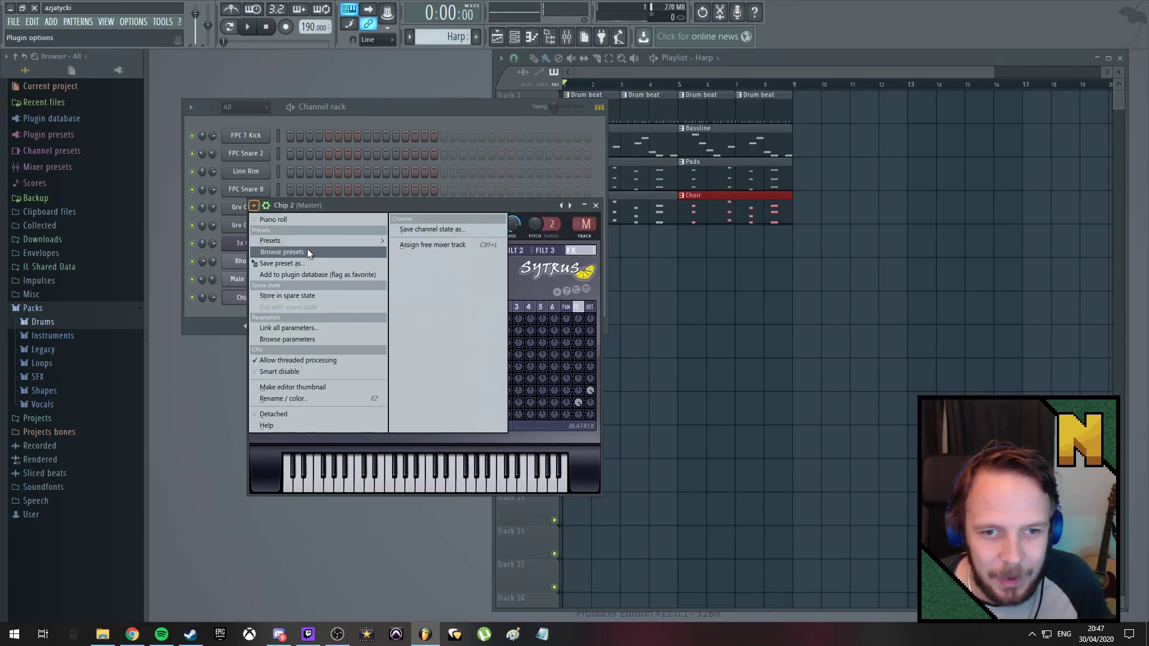
mouse_move(312, 244)
left_click(428, 236)
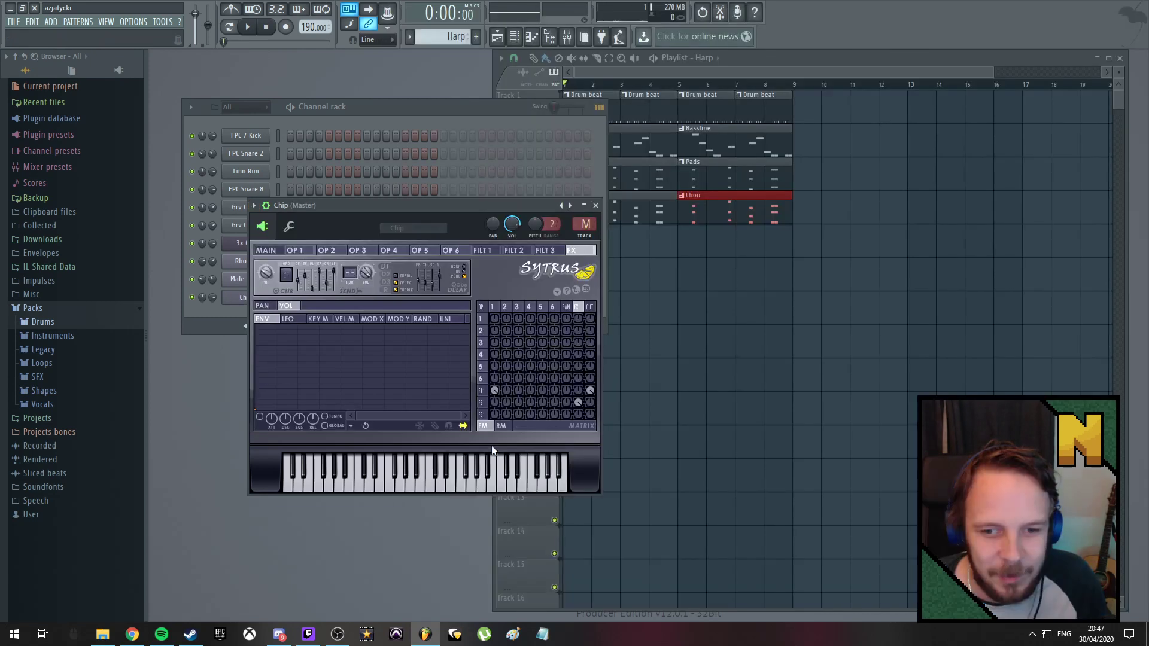
left_click(486, 476)
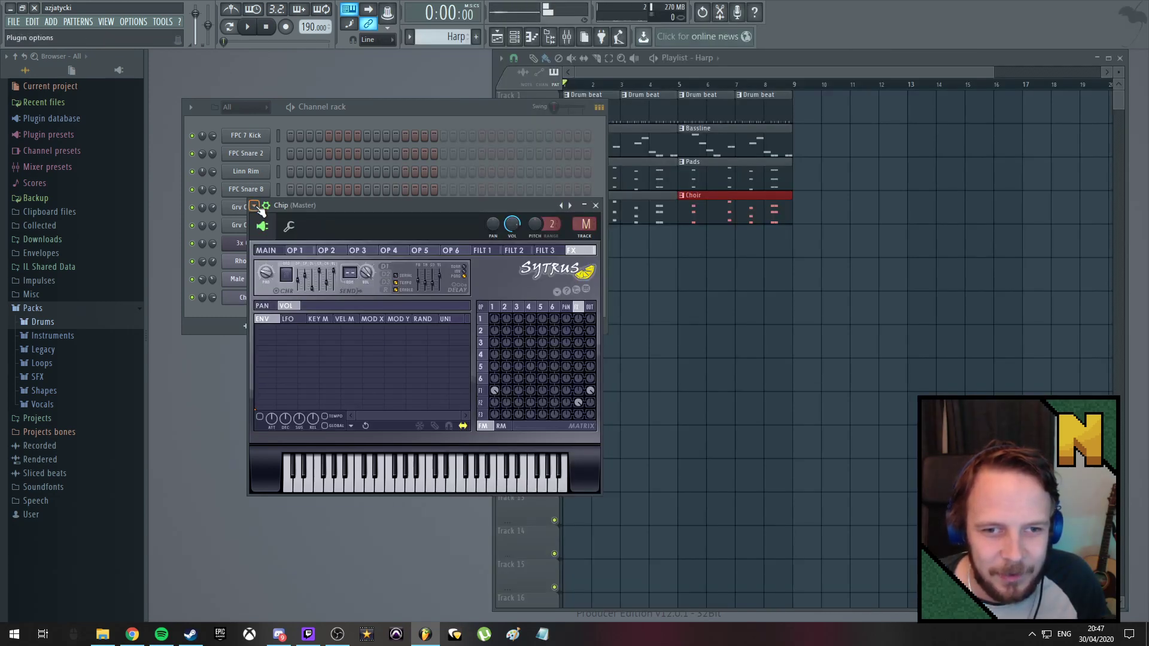
Try the Xylocarillon preset and the guitar preset Metal on the same Sytrus channel
left_click(254, 206)
mouse_move(280, 241)
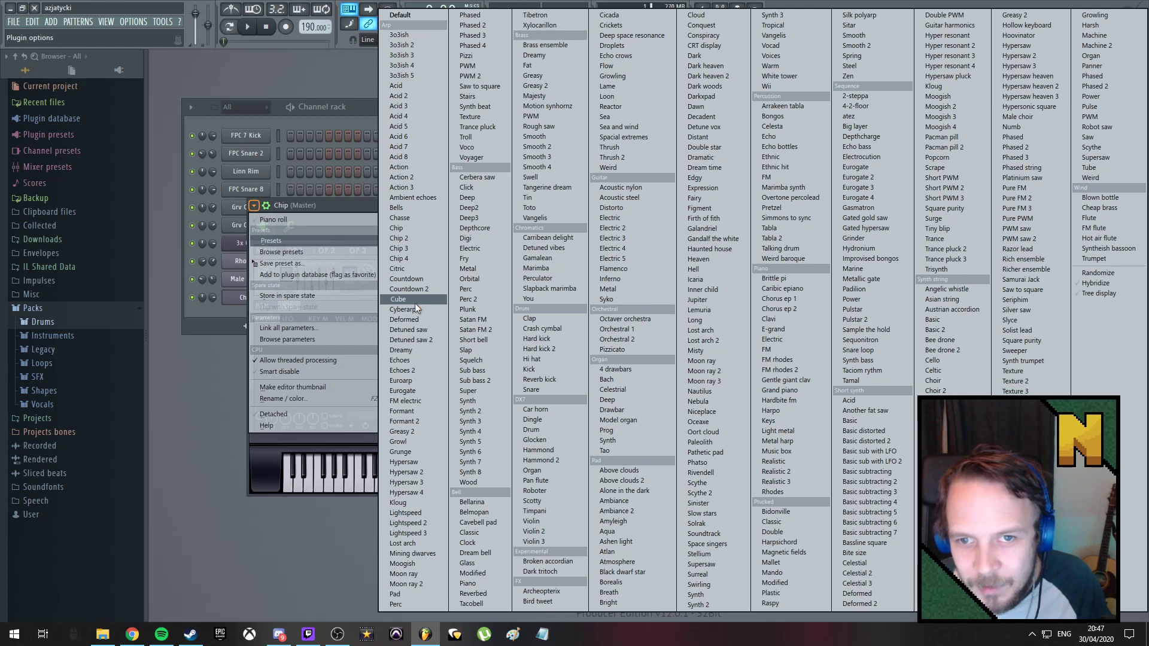
left_click(540, 25)
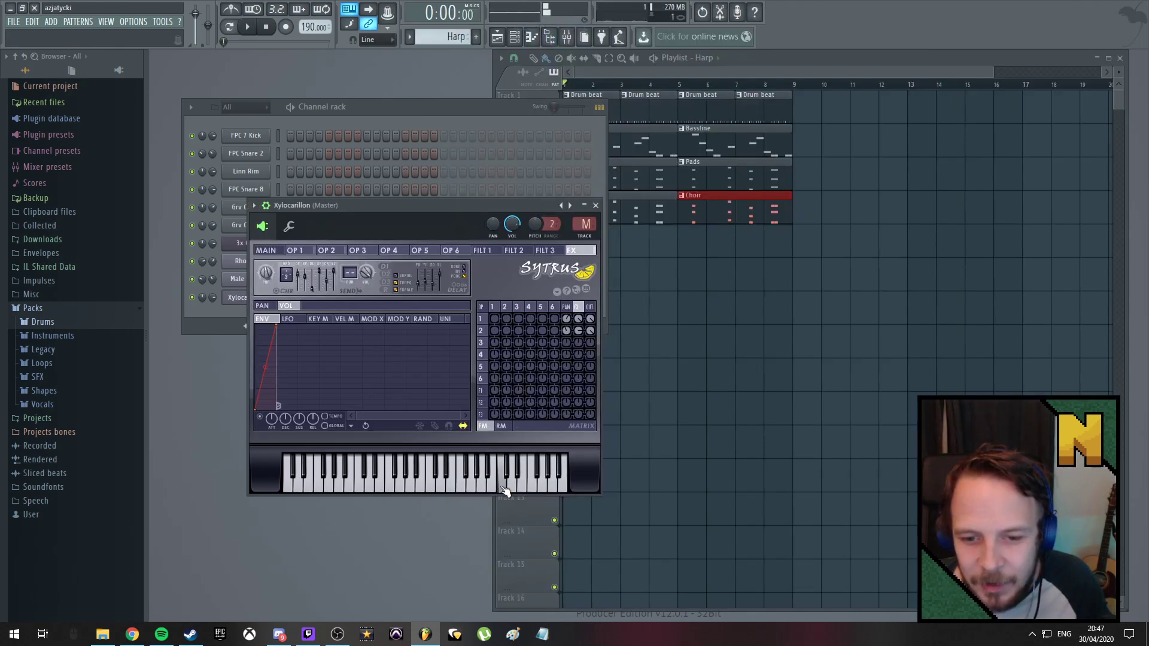
left_click(253, 205)
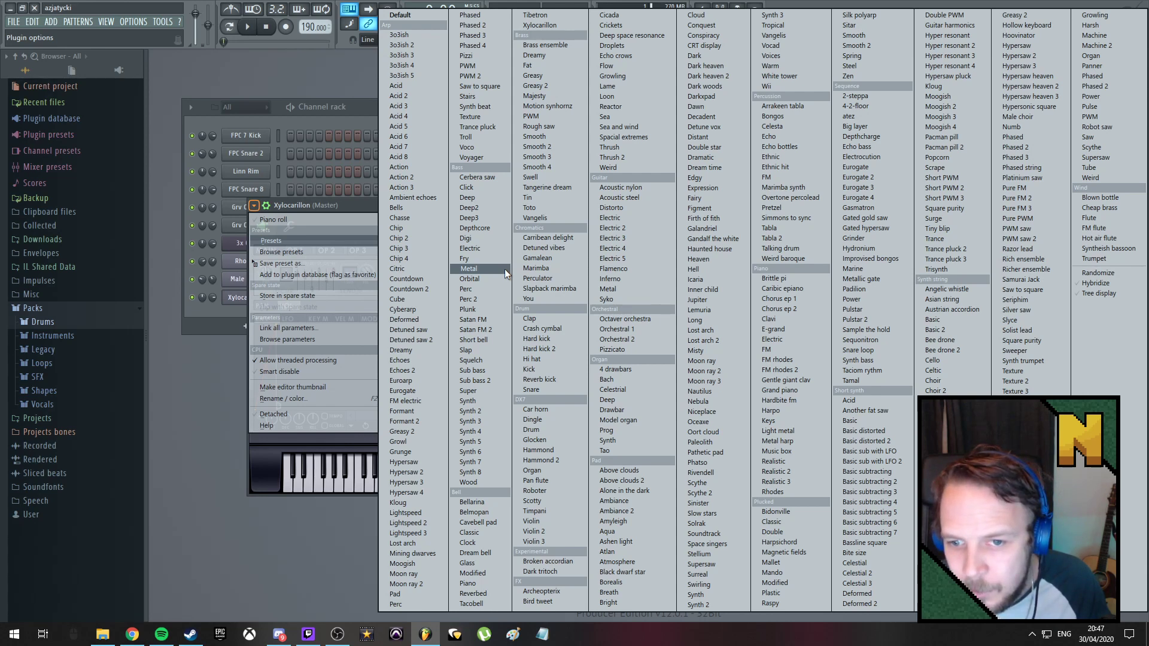
left_click(616, 289)
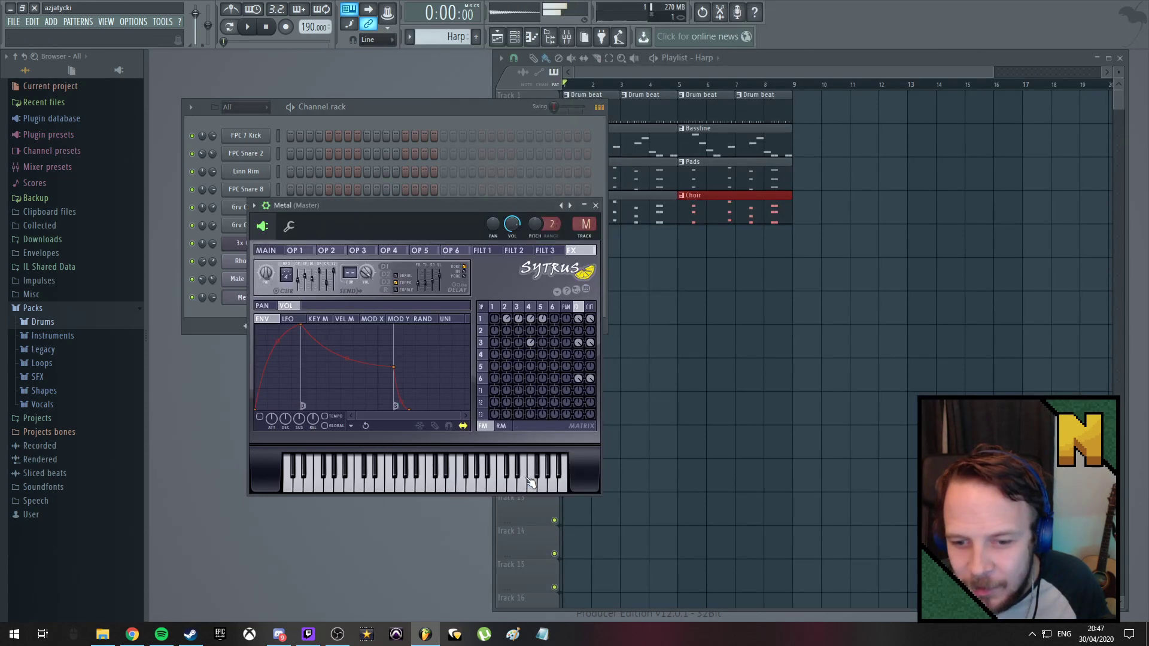
Load the plucked Harpsichord preset into the Sytrus channel and close the plugin window
left_click(254, 206)
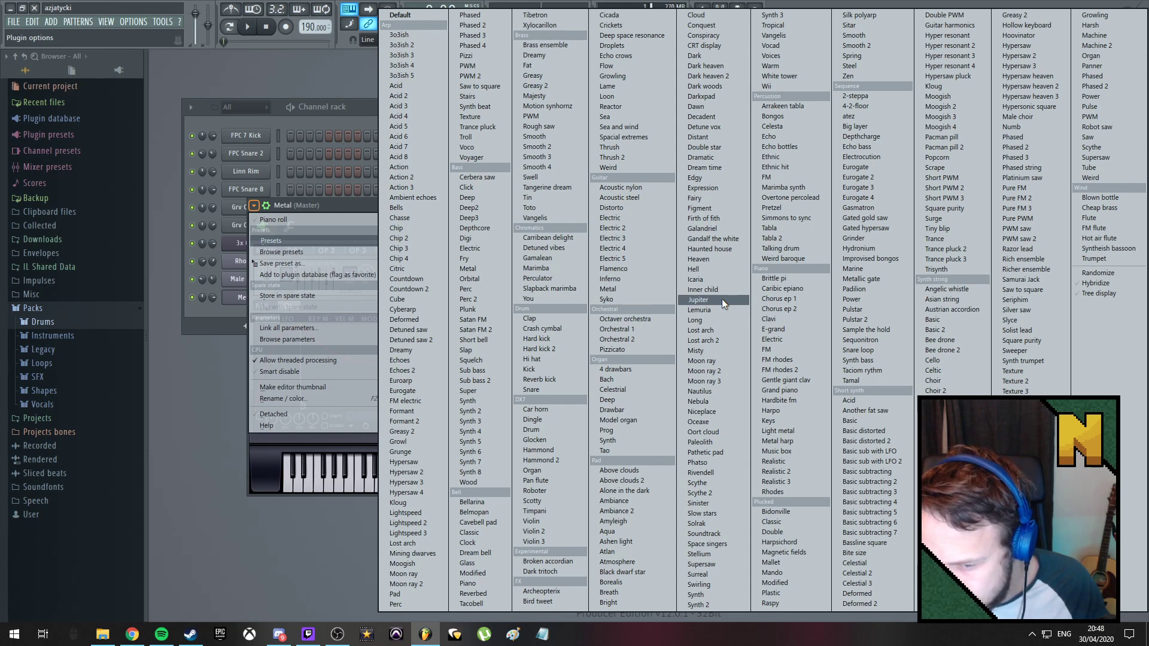
left_click(798, 542)
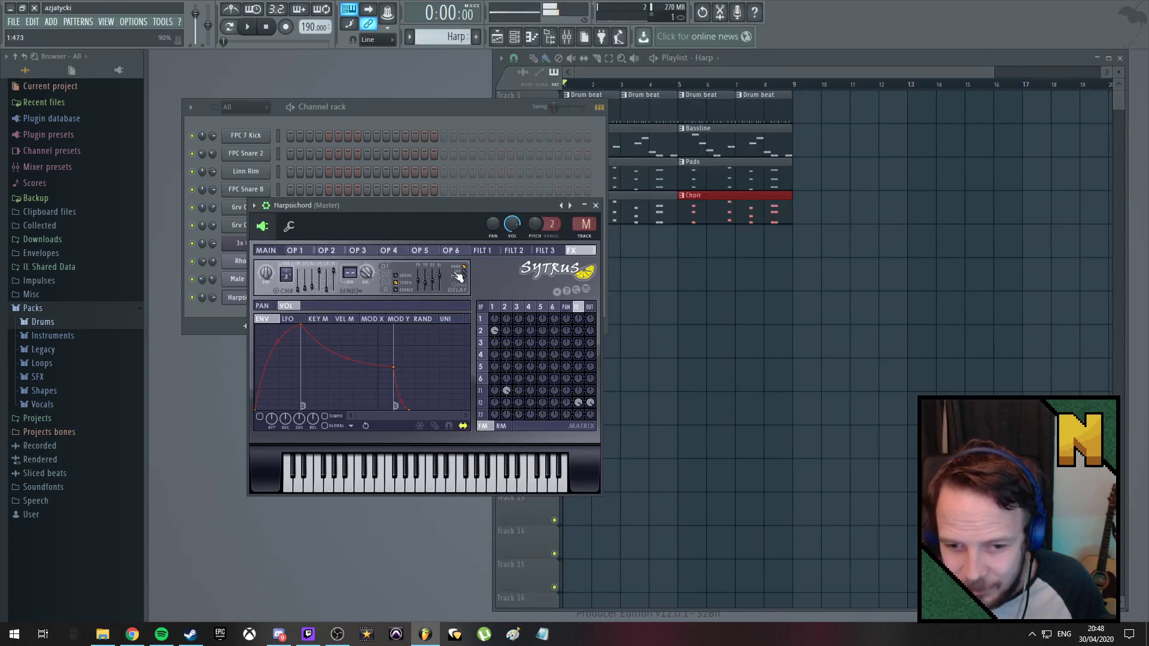
left_click(596, 206)
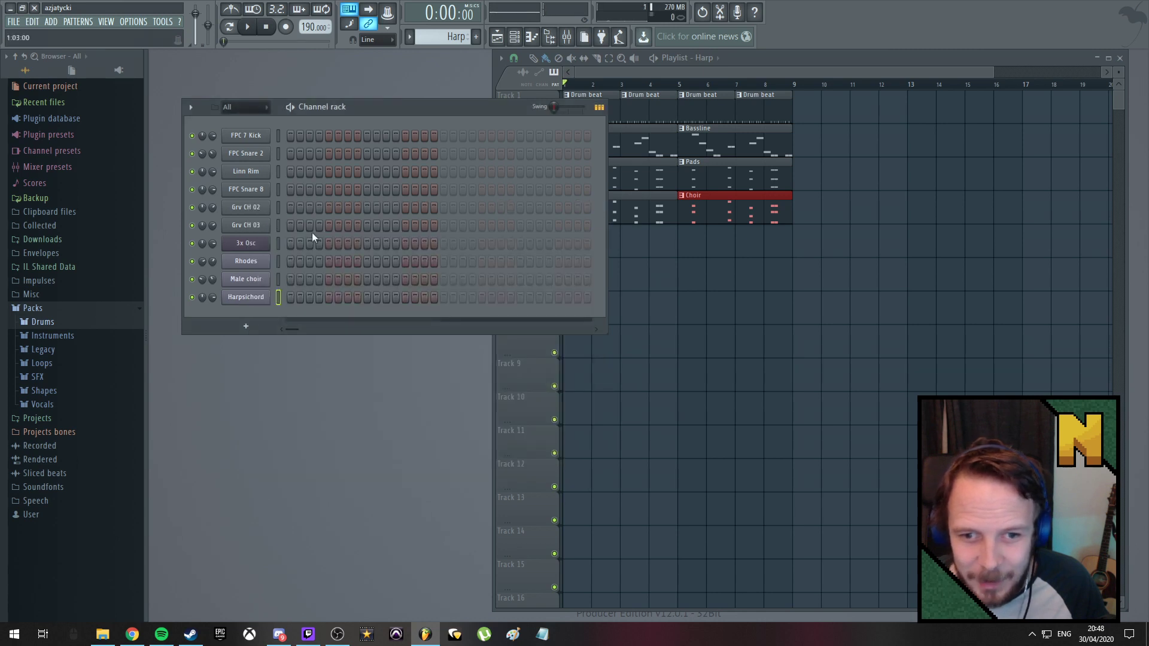
In the Harpsichord piano roll, enter one-step notes D#7 on the first step and C7 on the second
right_click(254, 298)
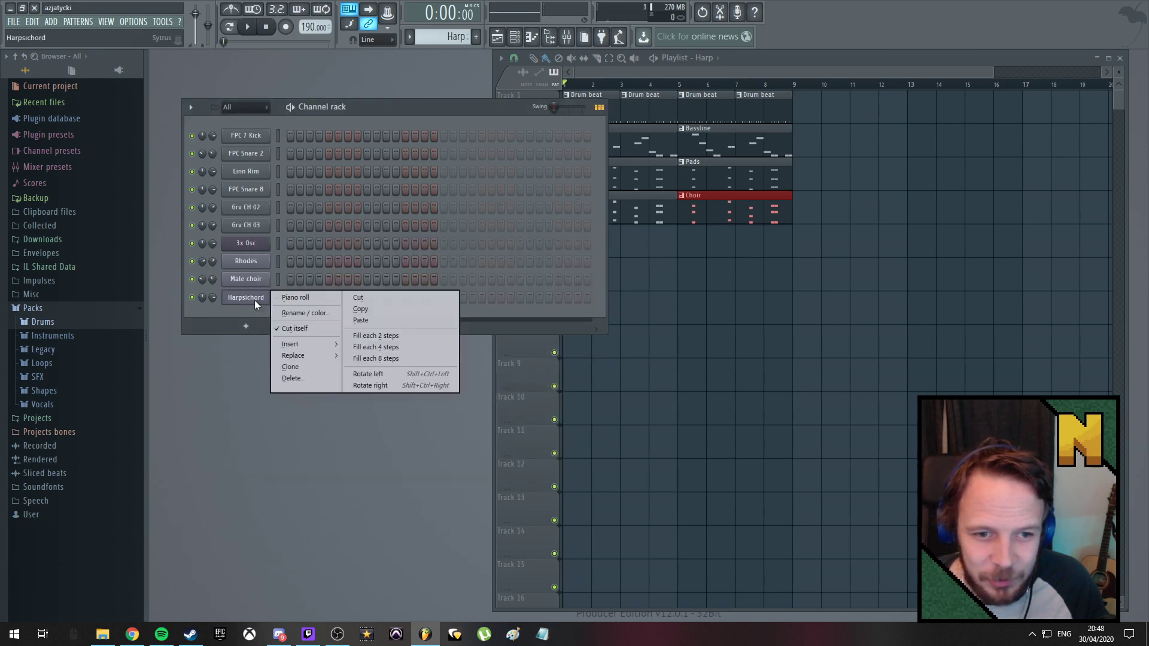
left_click(307, 299)
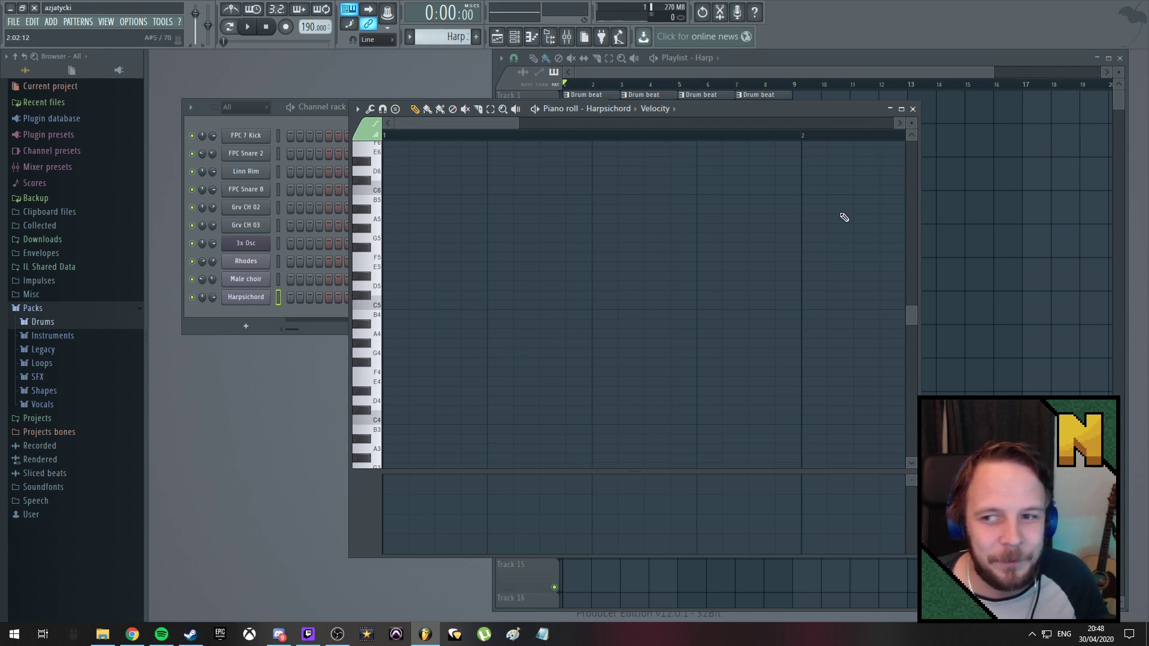
left_click_drag(910, 319, 910, 283)
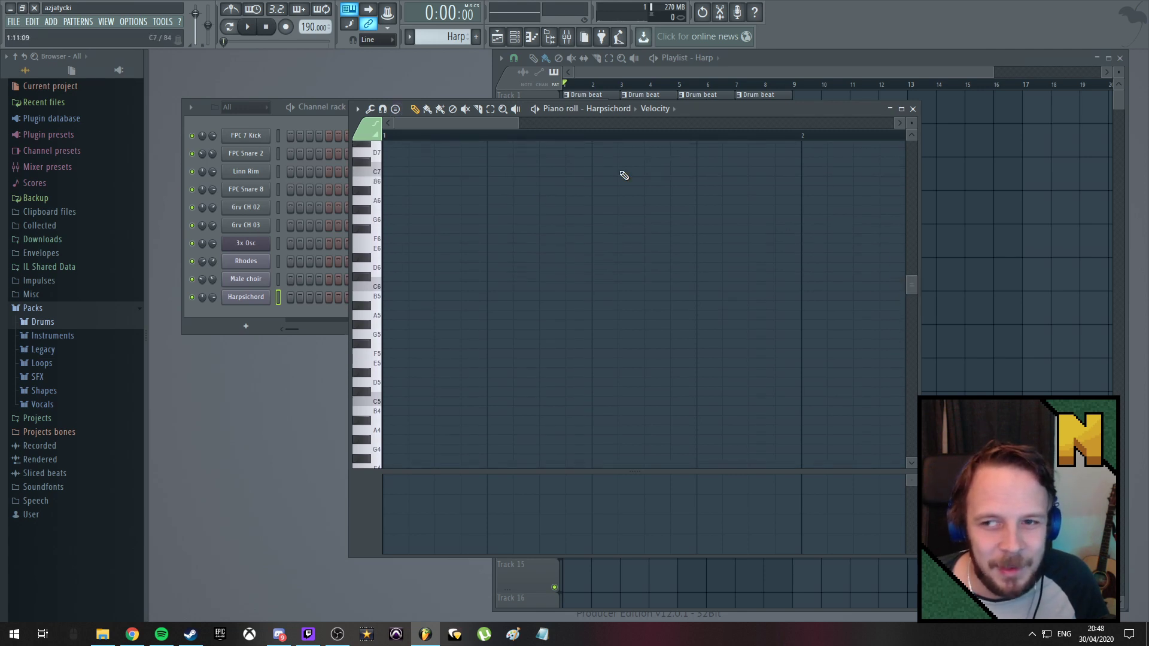
left_click(388, 173)
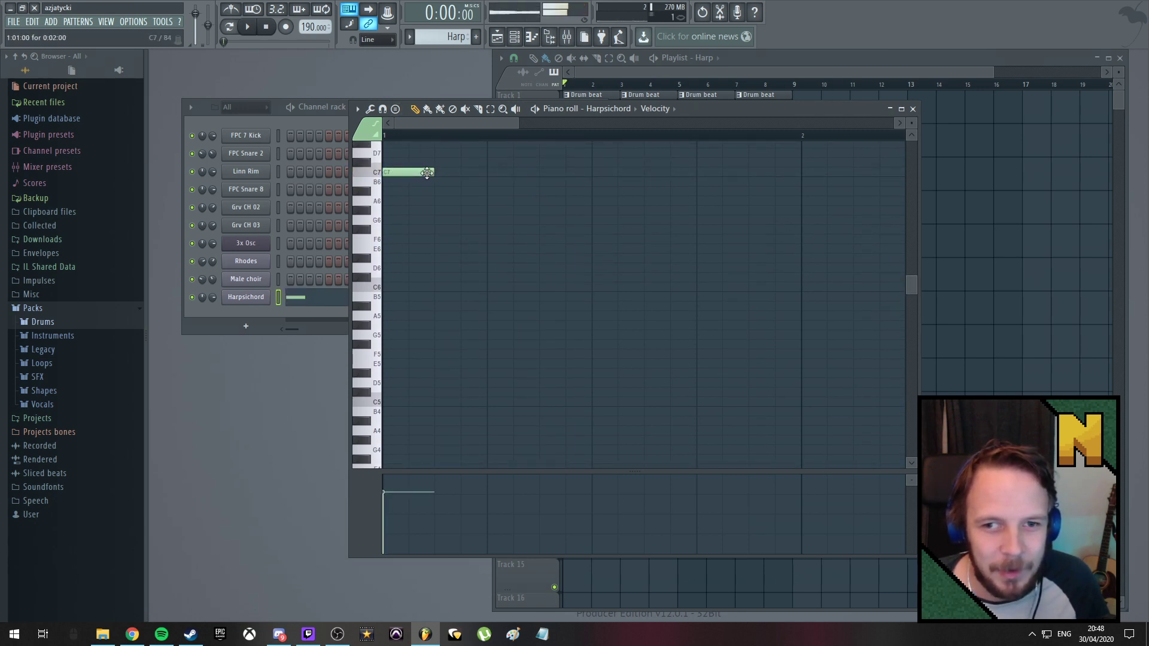
left_click_drag(908, 295, 908, 252)
left_click_drag(398, 309, 395, 280)
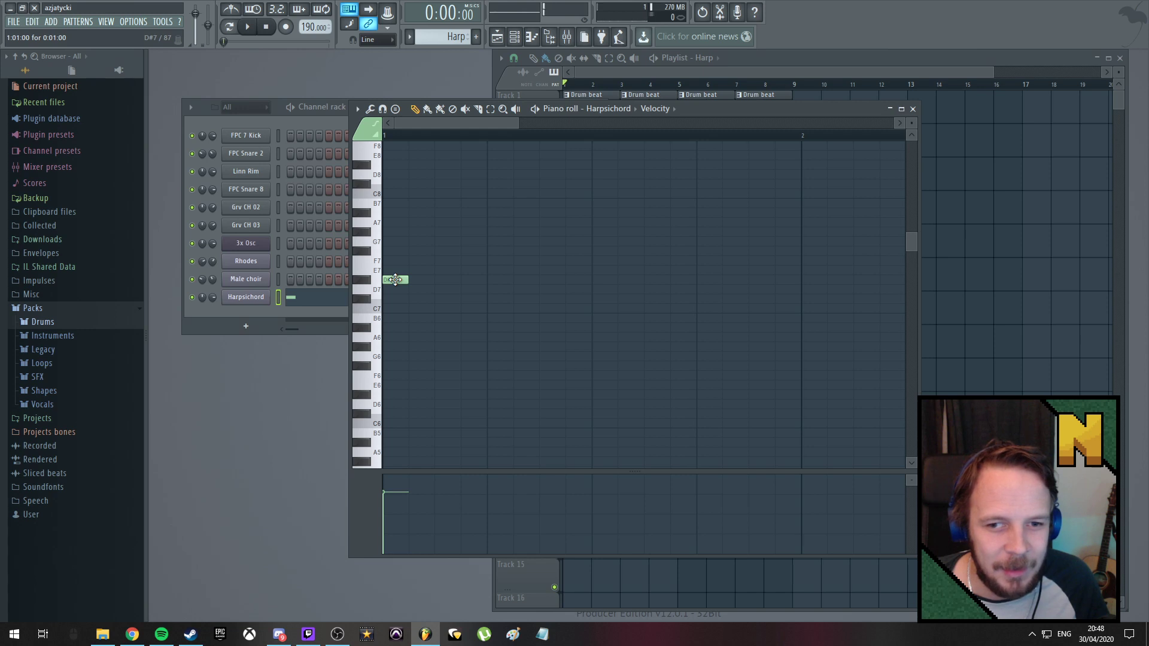
left_click(415, 310)
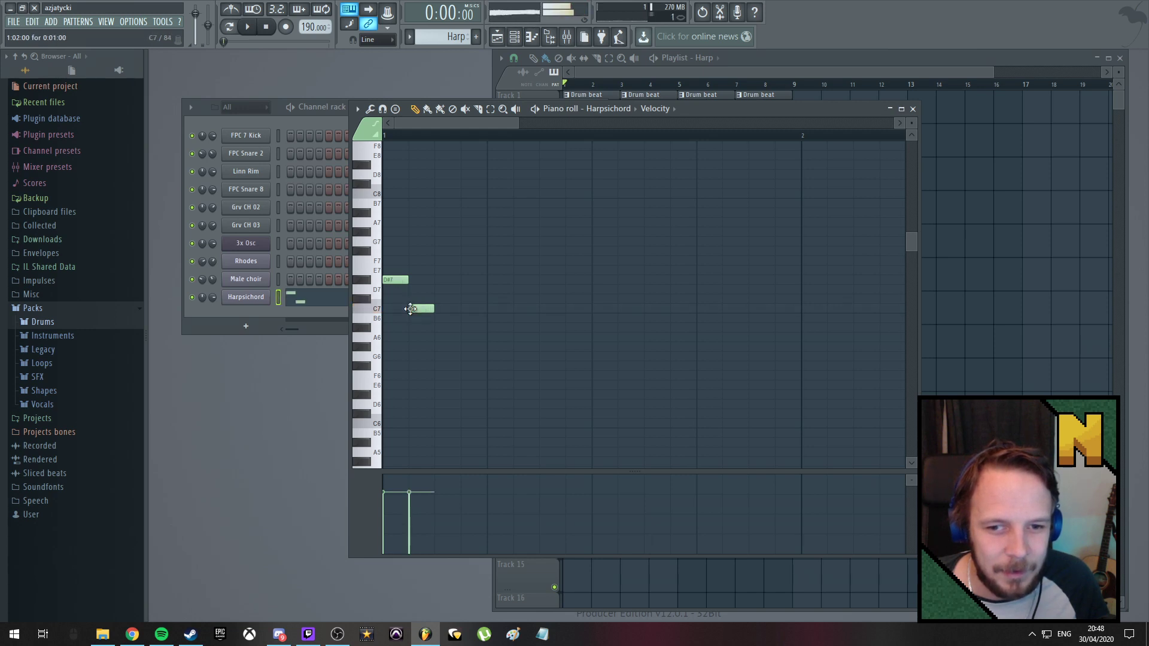
Place the Harp pattern at bar 1 of Track 5 in the playlist and briefly play the song
left_click(229, 27)
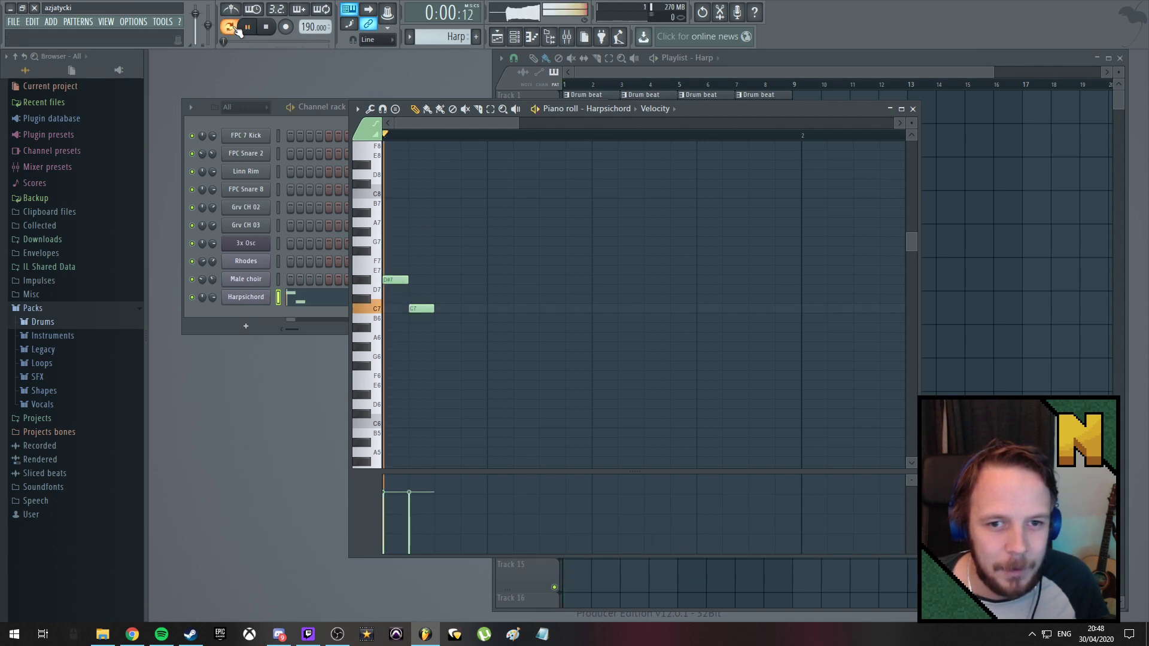
left_click(762, 72)
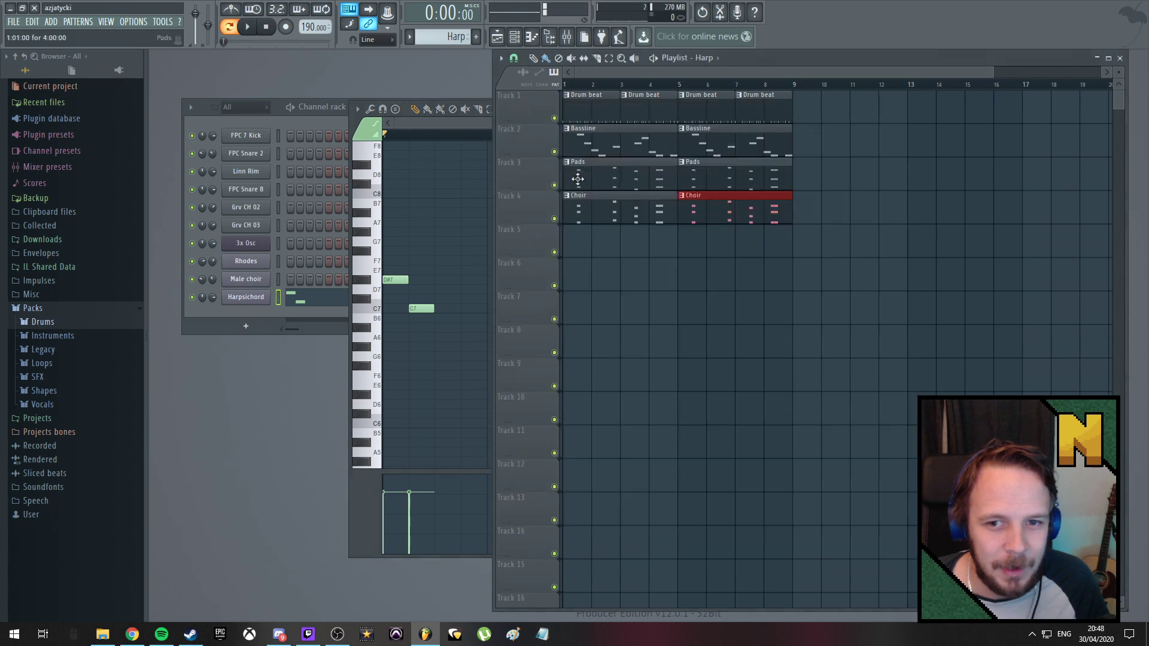
left_click(571, 242)
key("space")
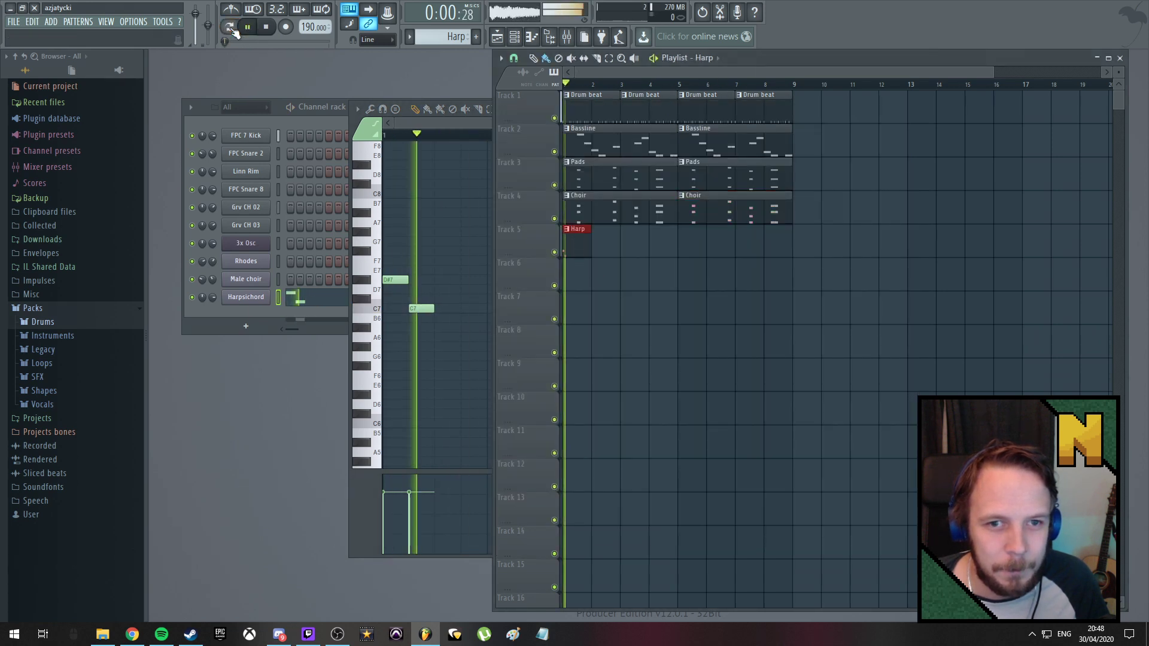
left_click(419, 124)
key("space")
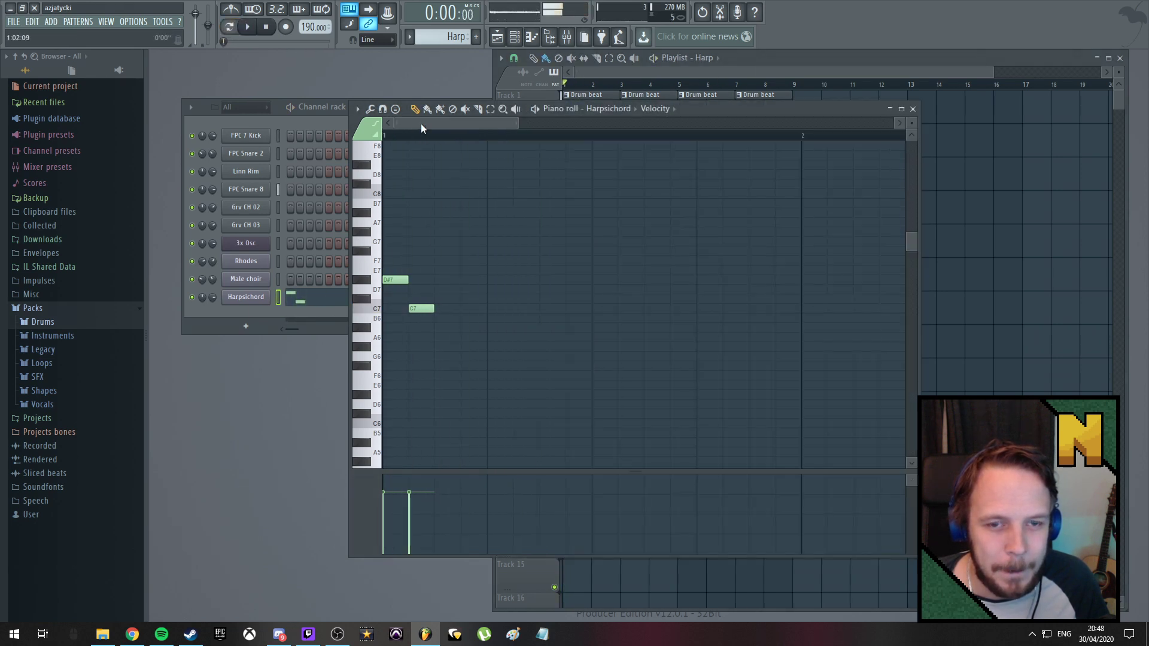
Adjust the Harpsichord channel's volume in the channel rack while checking playback
left_click(213, 299)
left_click_drag(213, 299, 213, 297)
key("space")
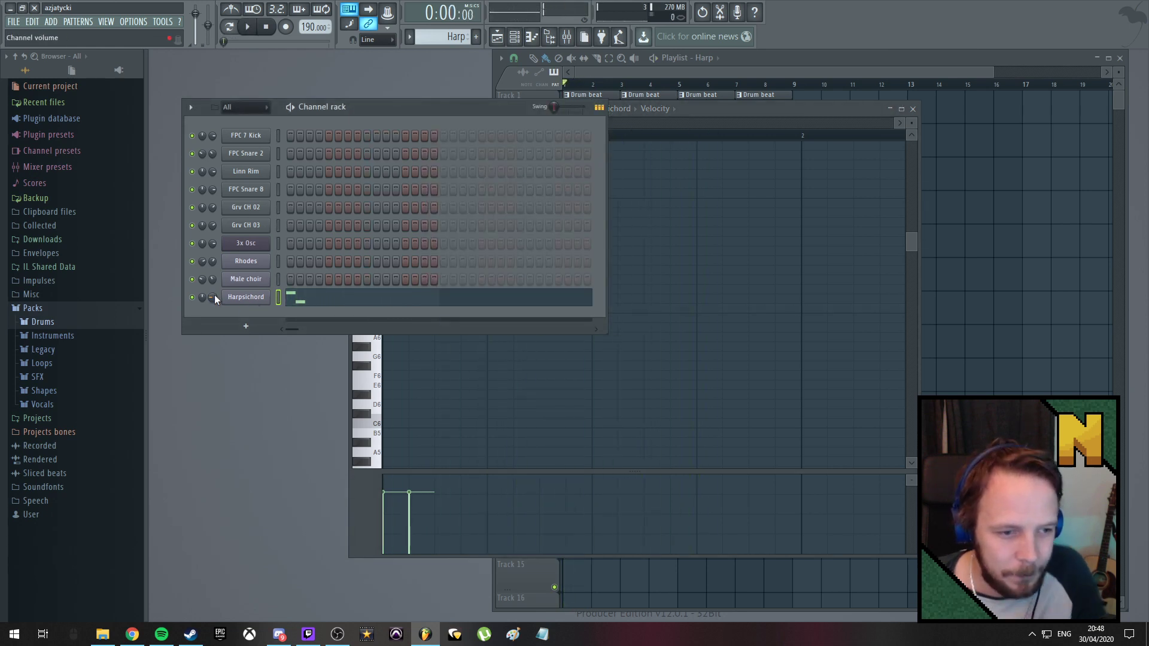
Re-enter the one-step D#7 note at the start of the Harpsichord piano roll and briefly play the song
left_click(802, 112)
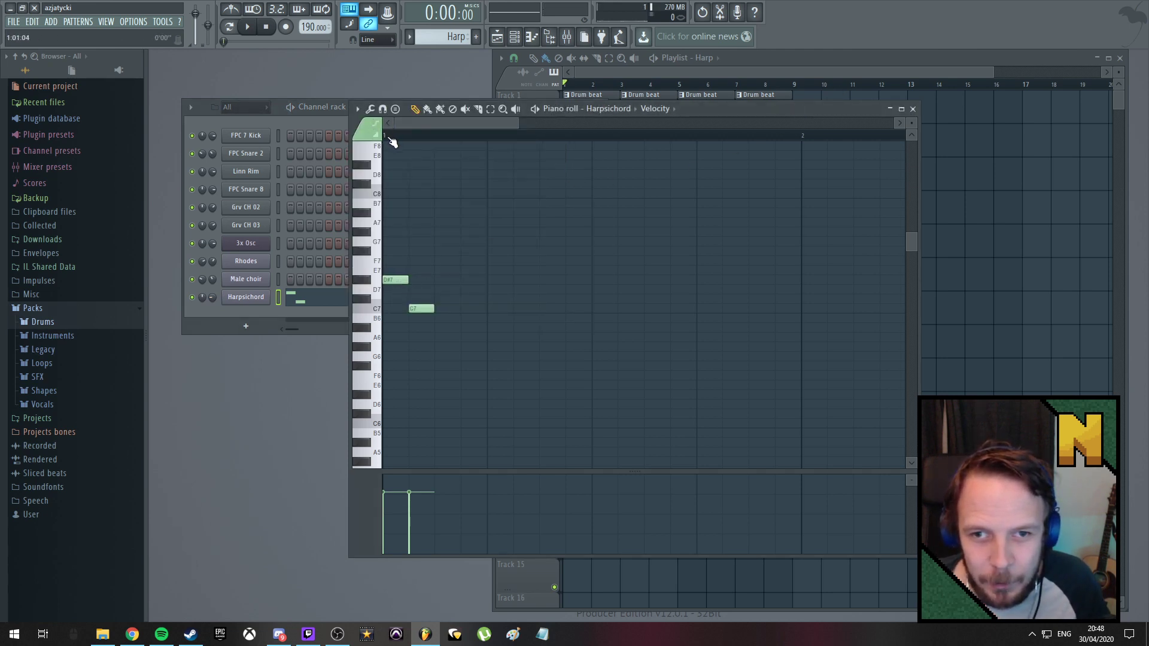
left_click(516, 109)
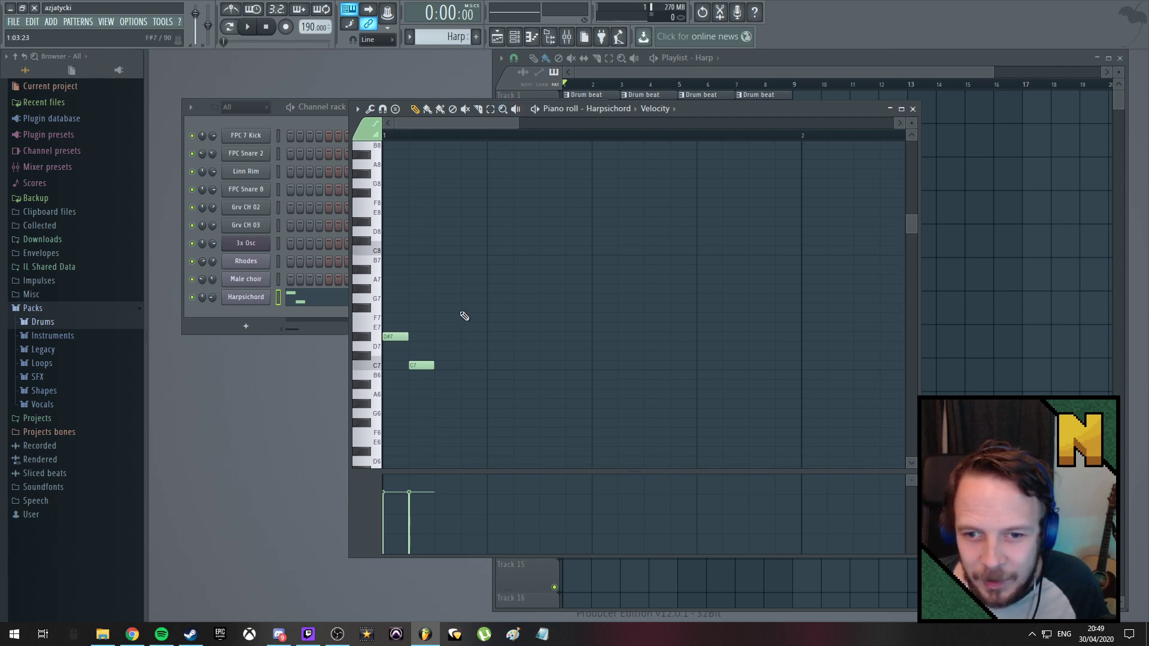
key("p")
scroll(464, 317, "up", 5)
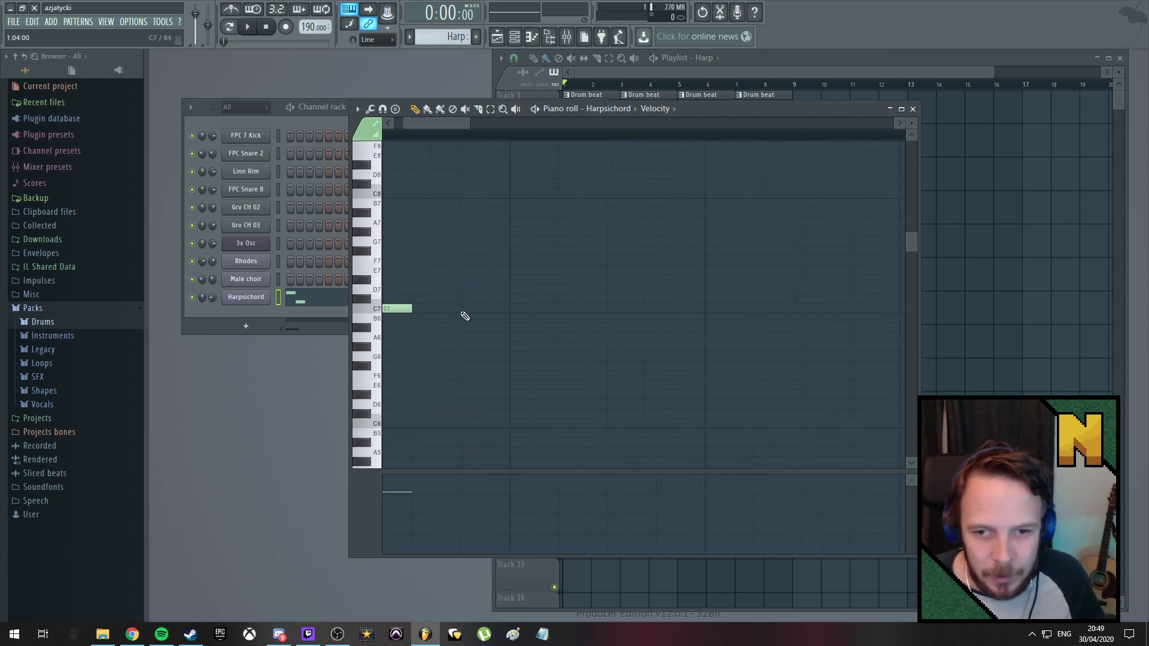
left_click_drag(421, 122, 416, 122)
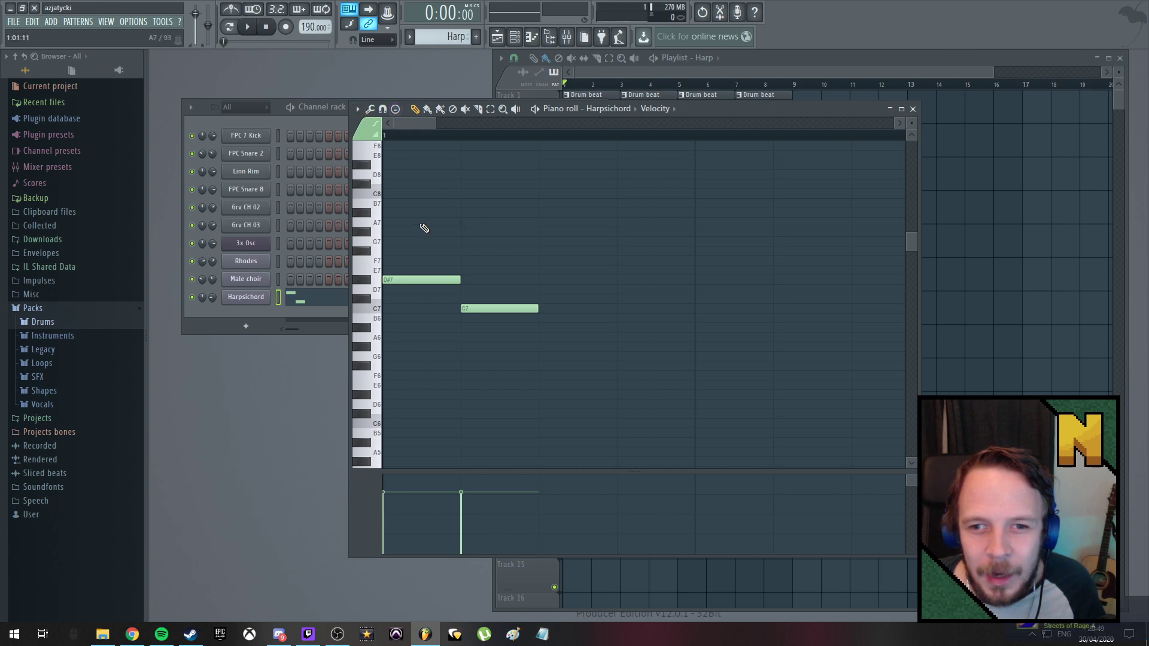
right_click(410, 280)
left_click(397, 281)
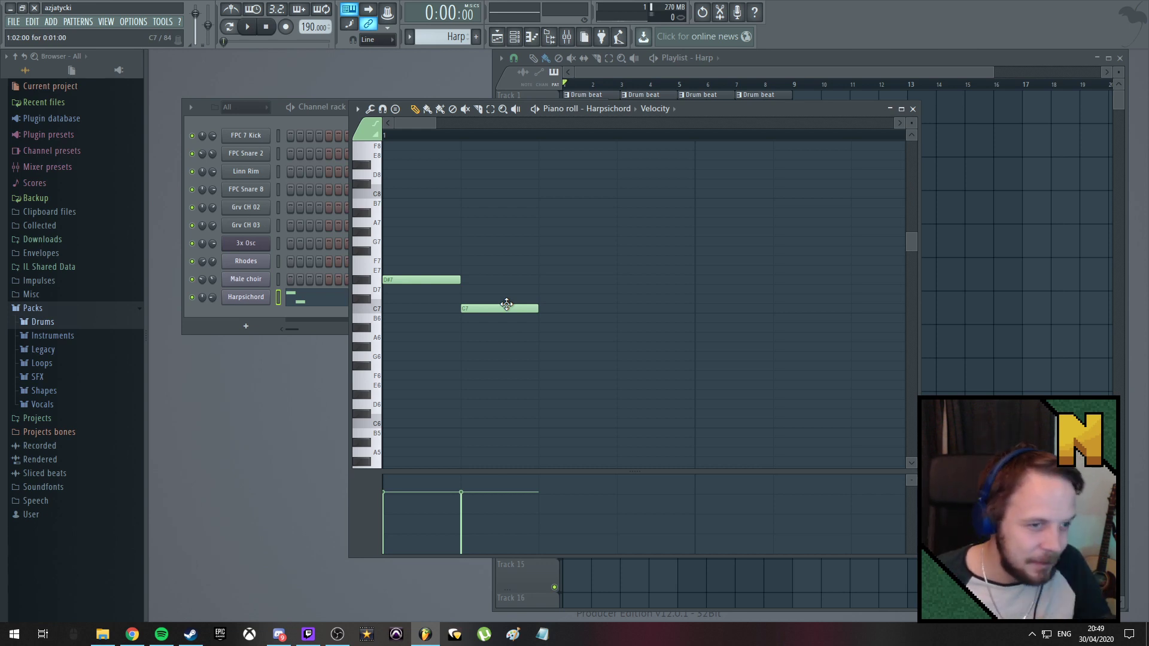
key("space")
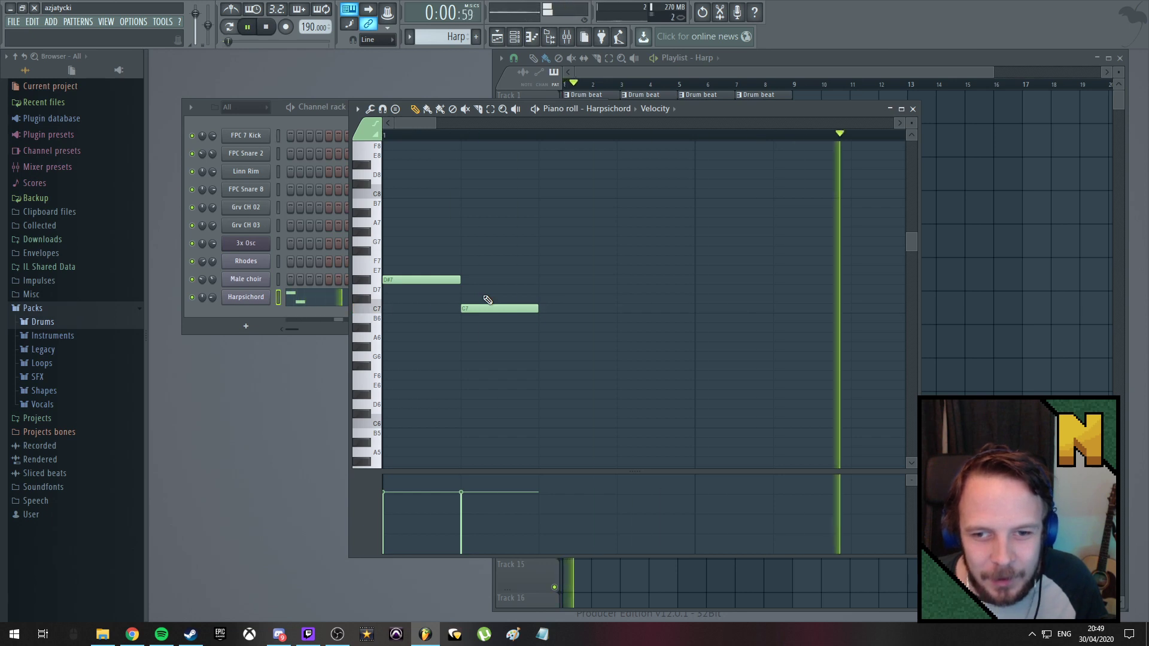
key("space")
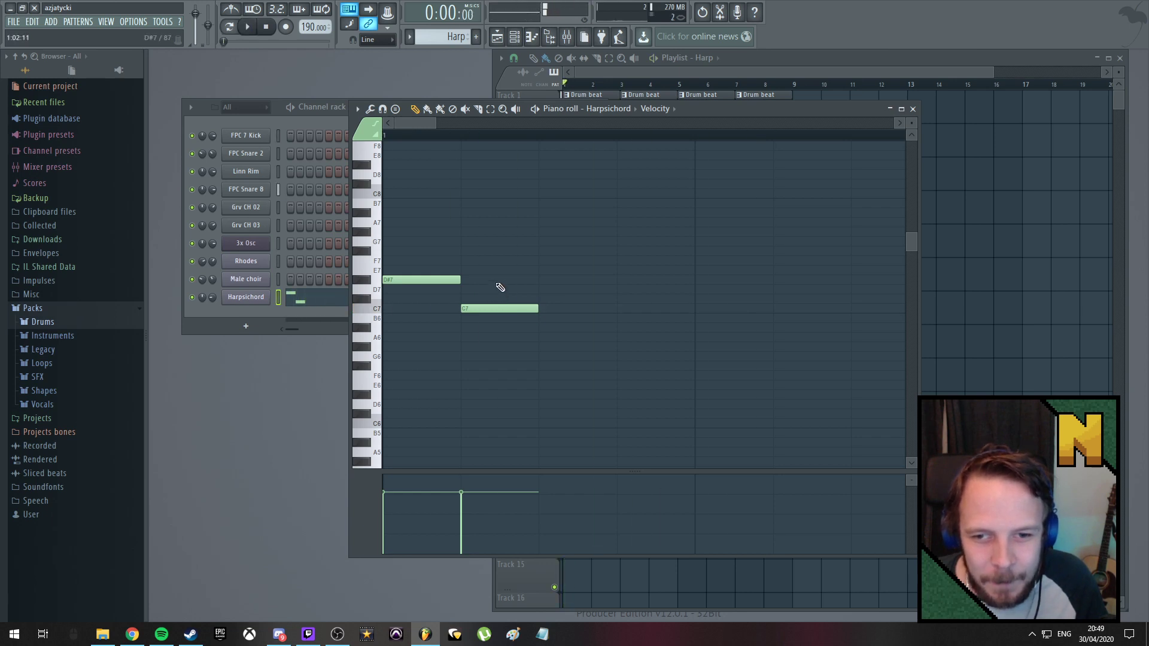
Continue the descending Harpsichord line with one-step notes A#6, G6 and D#6 on the third to fifth steps and play it back
left_click(547, 329)
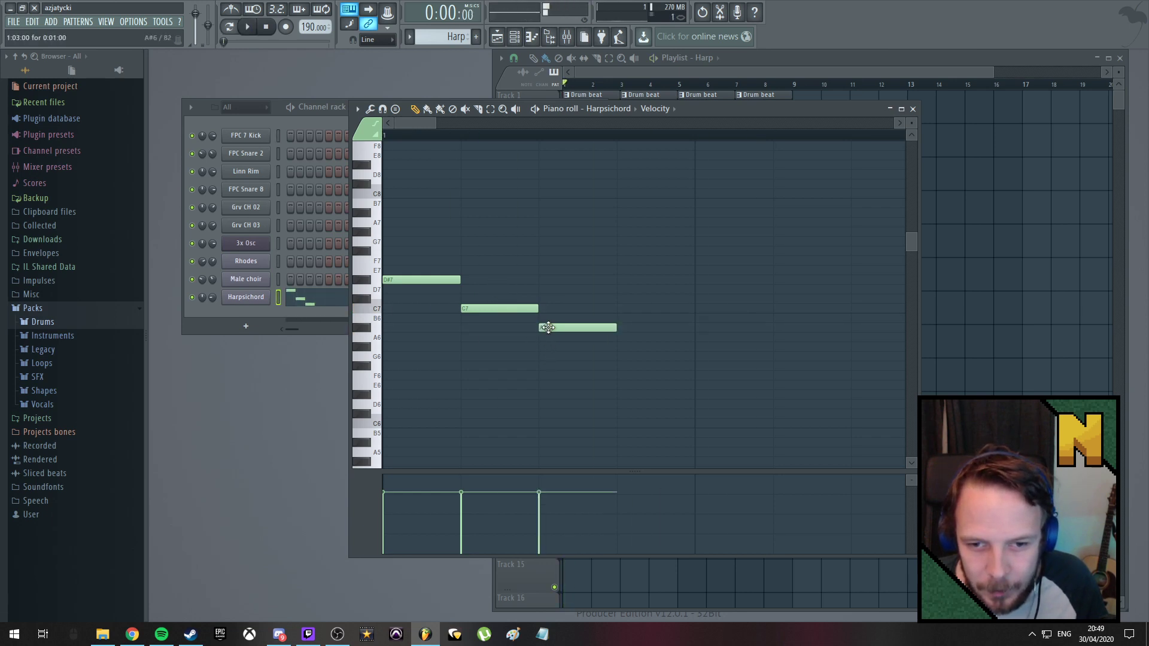
left_click(626, 358)
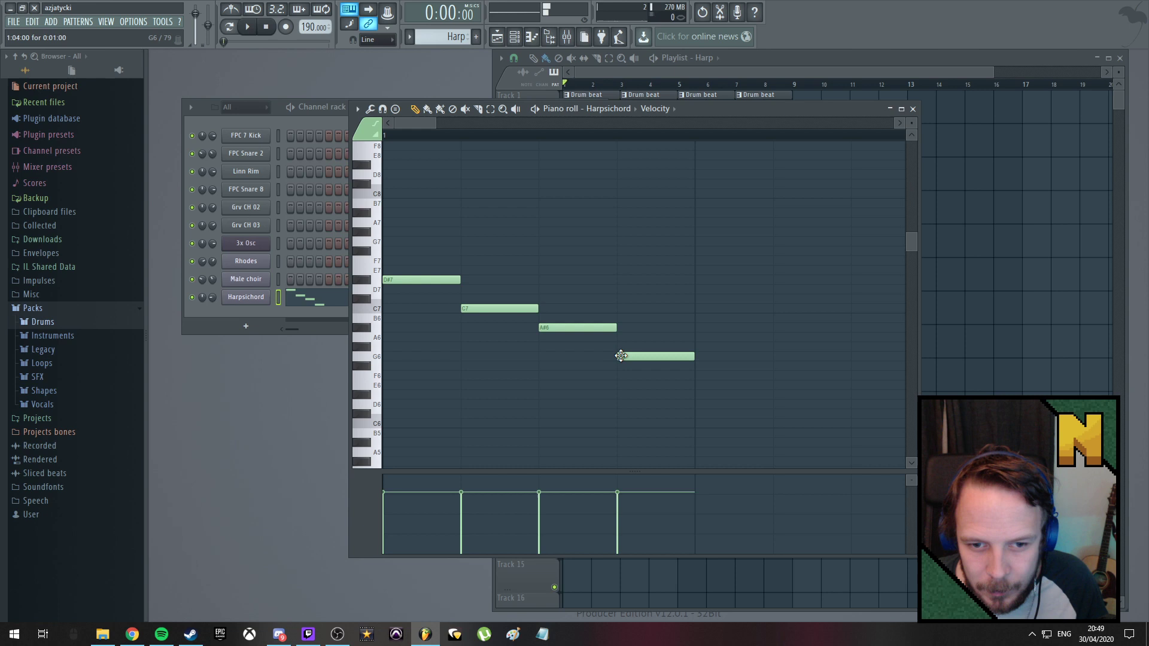
left_click(702, 397)
key("space")
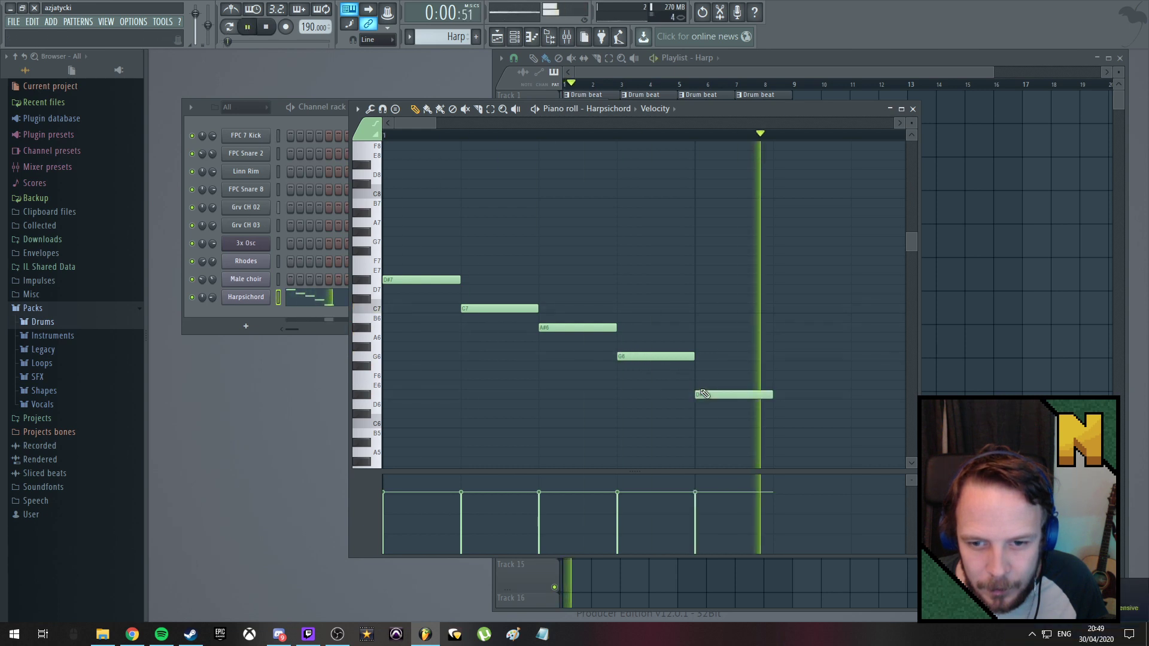
key("space")
key("space")
key("space")
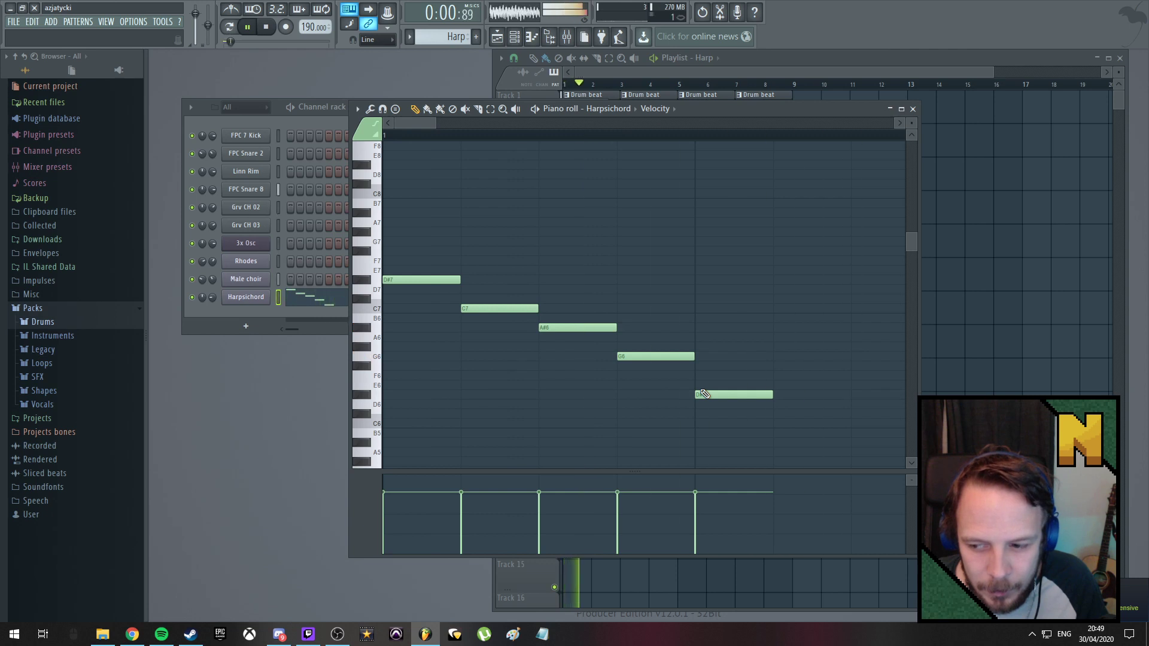
Try a one-step C6 note on the sixth step during playback and remove it again
left_click(777, 423)
key("space")
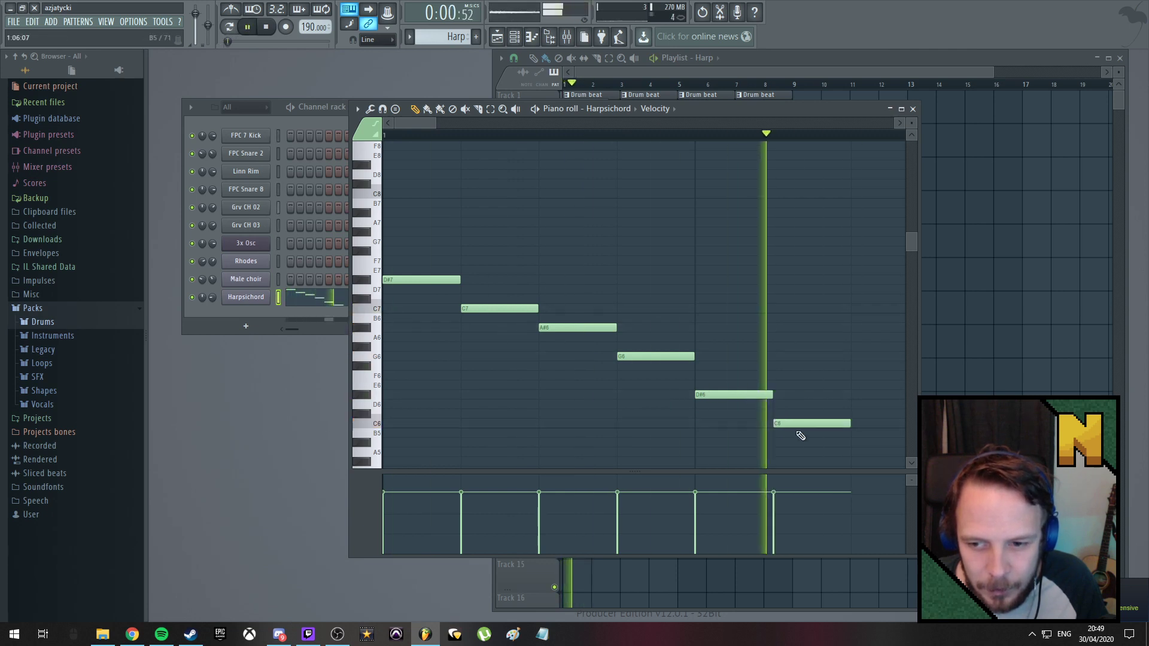
key("space")
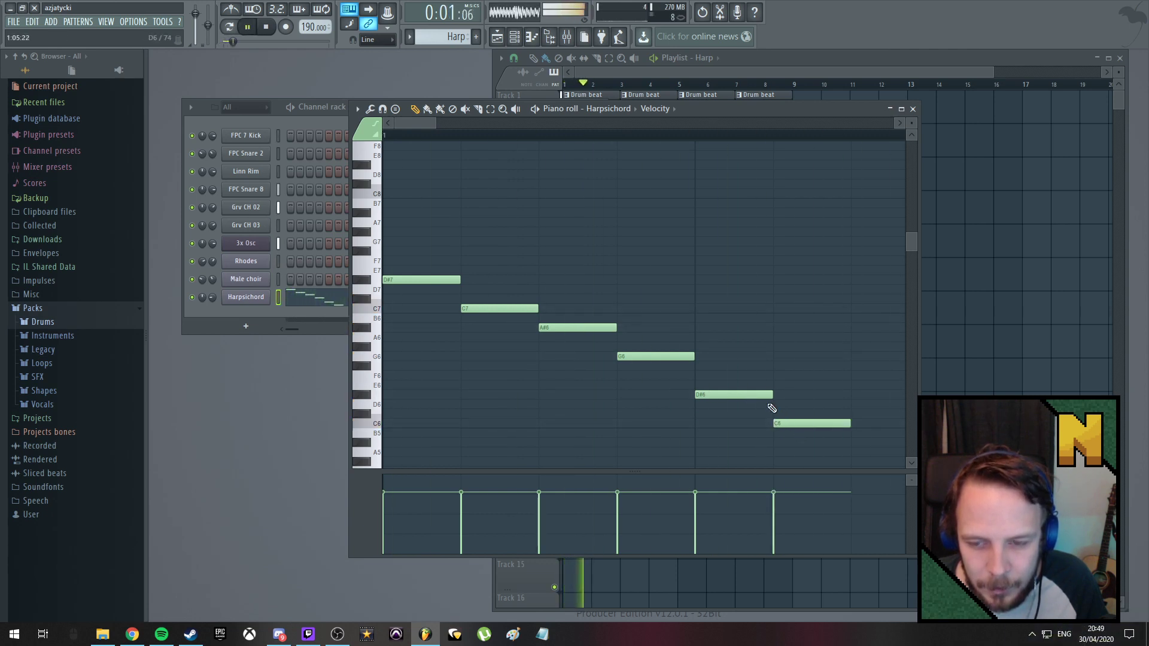
right_click(788, 423)
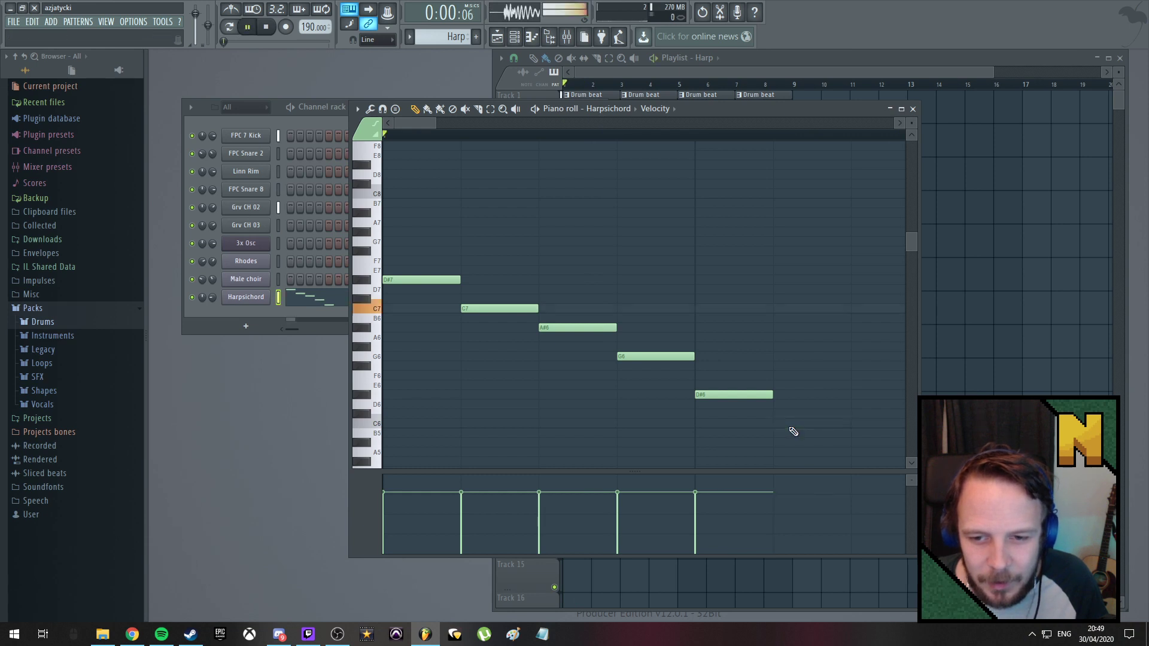
key("space")
key("space")
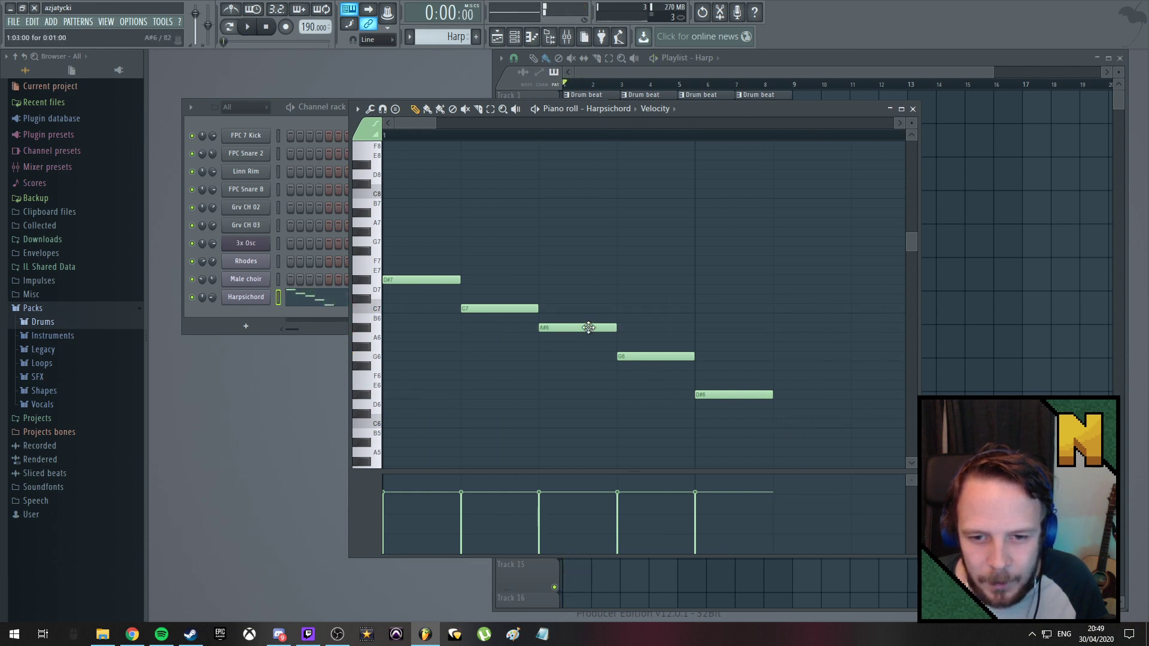
Delete the A#6 note, shift G6 and D#6 one step earlier, and add C6 on the fifth step, checking it in playback
right_click(587, 327)
left_click_drag(639, 355, 557, 352)
left_click_drag(733, 393, 655, 394)
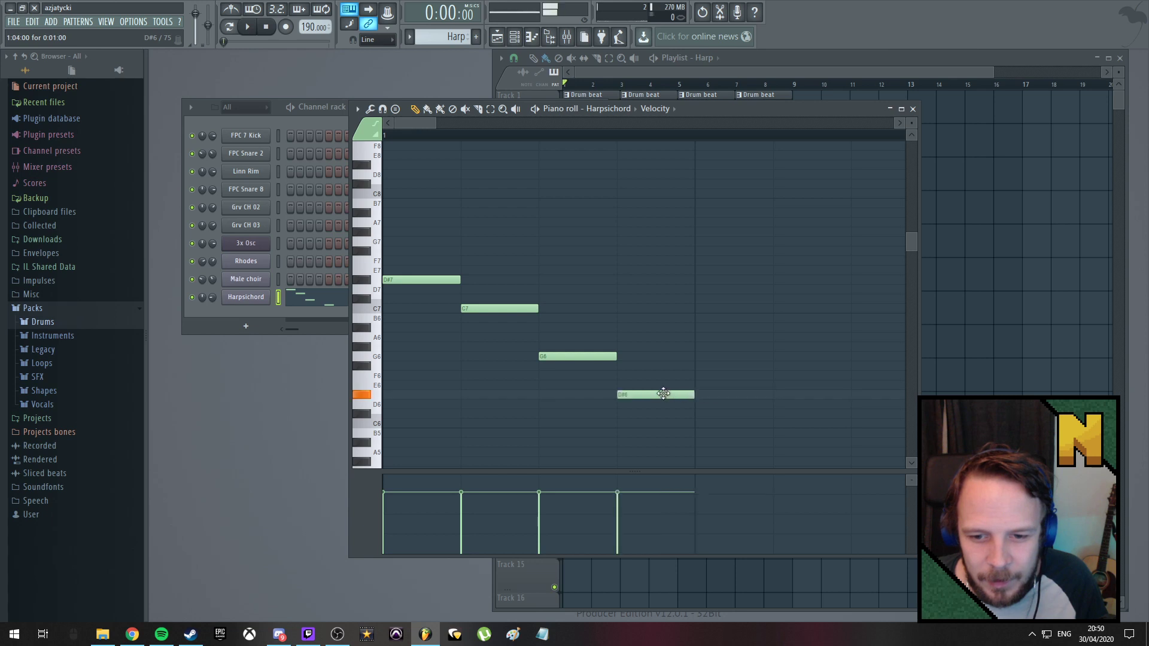
left_click(705, 423)
key("space")
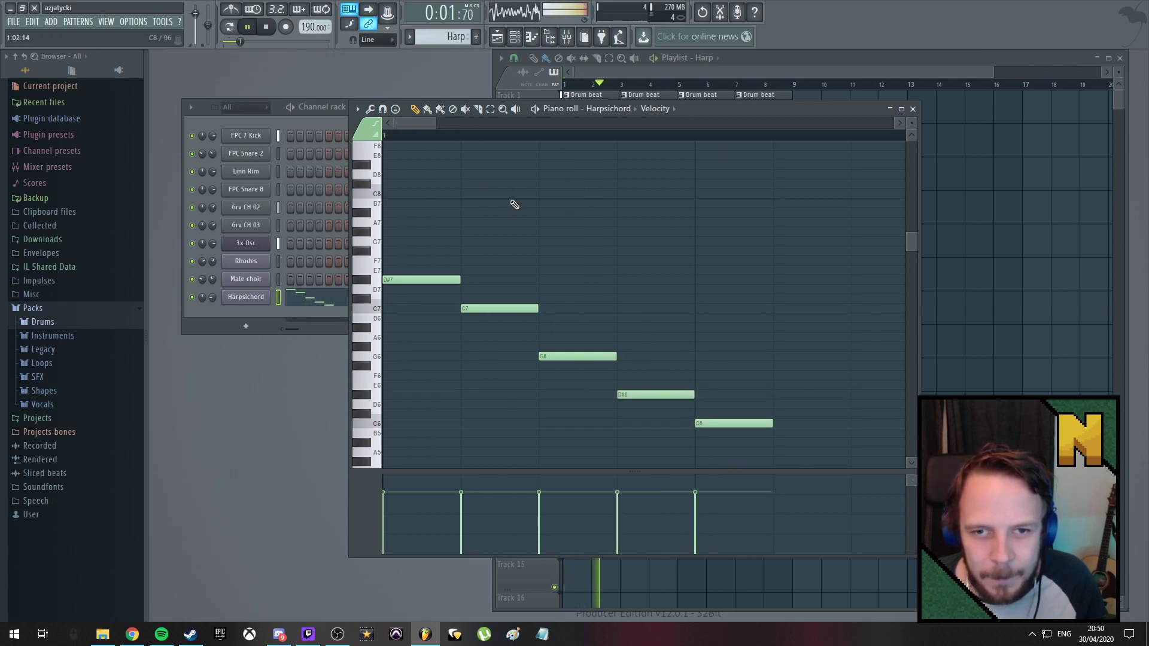
key("space")
Play the song briefly, close the Harpsichord piano roll, and move the channel rack clear of the playlist clips
left_click(216, 298)
key("space")
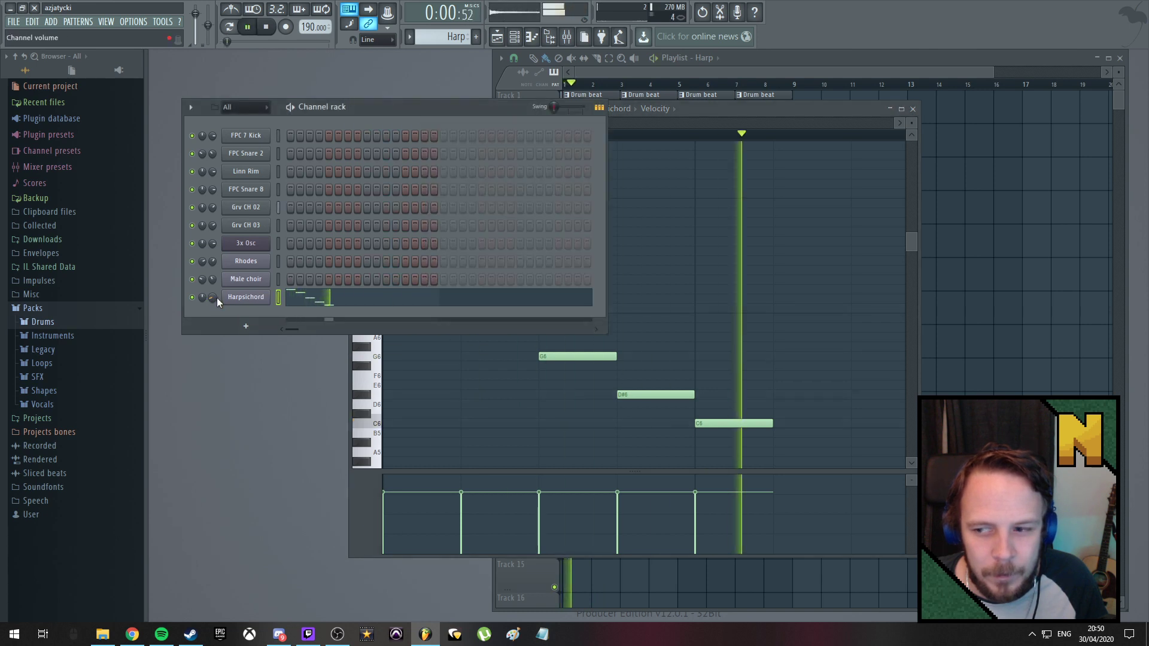
key("space")
left_click(720, 111)
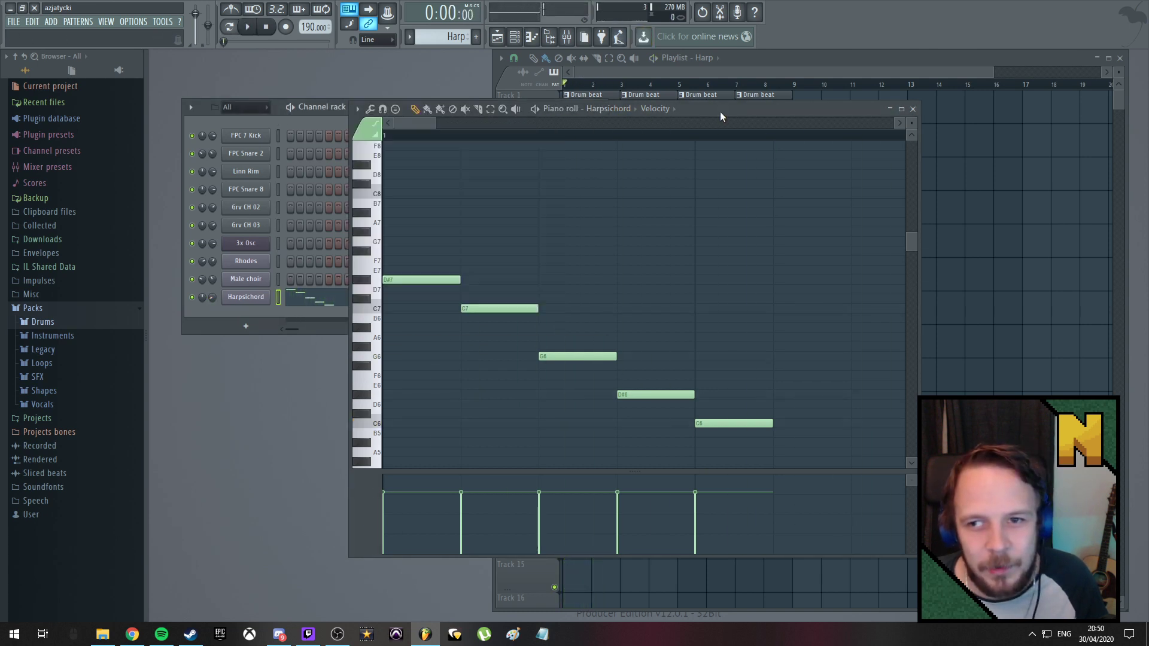
left_click(914, 109)
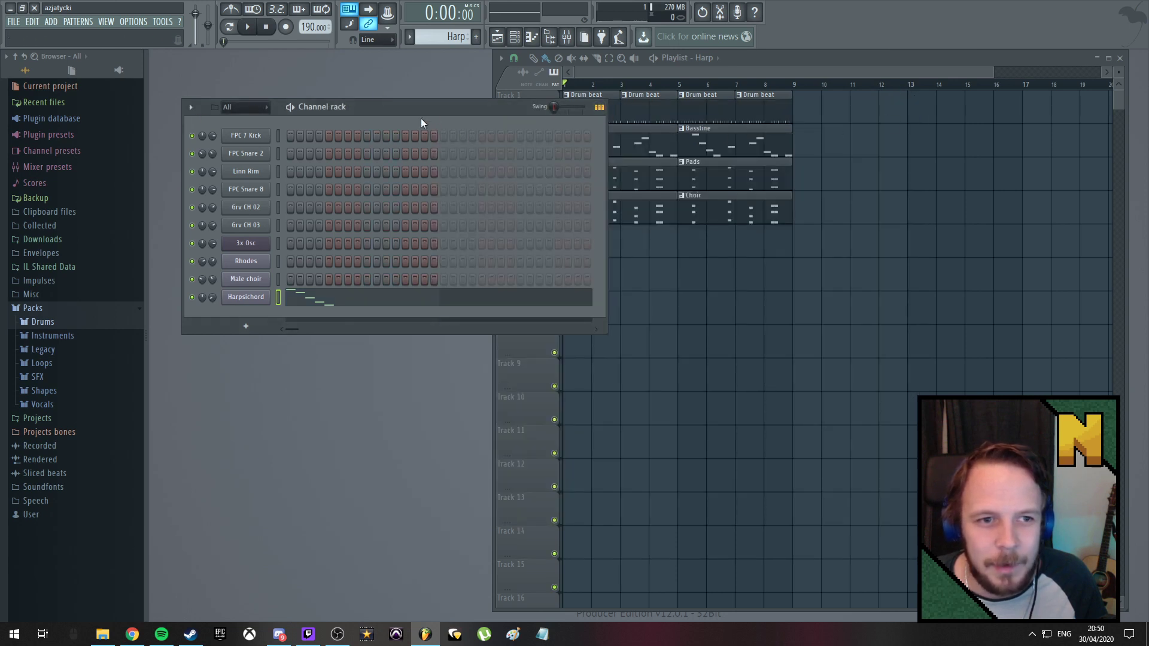
left_click_drag(422, 123, 680, 301)
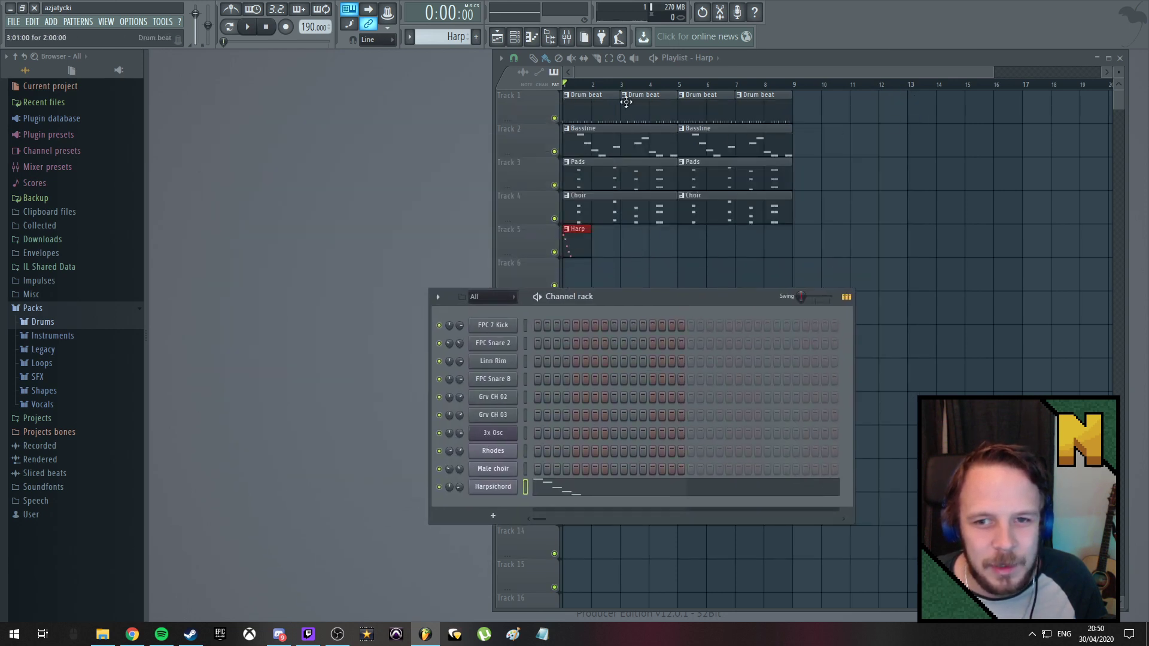
Remove the Harp clip from Track 5, play the song without it, and place the clip back at bar 1
left_click(577, 240)
right_click(576, 239)
key("space")
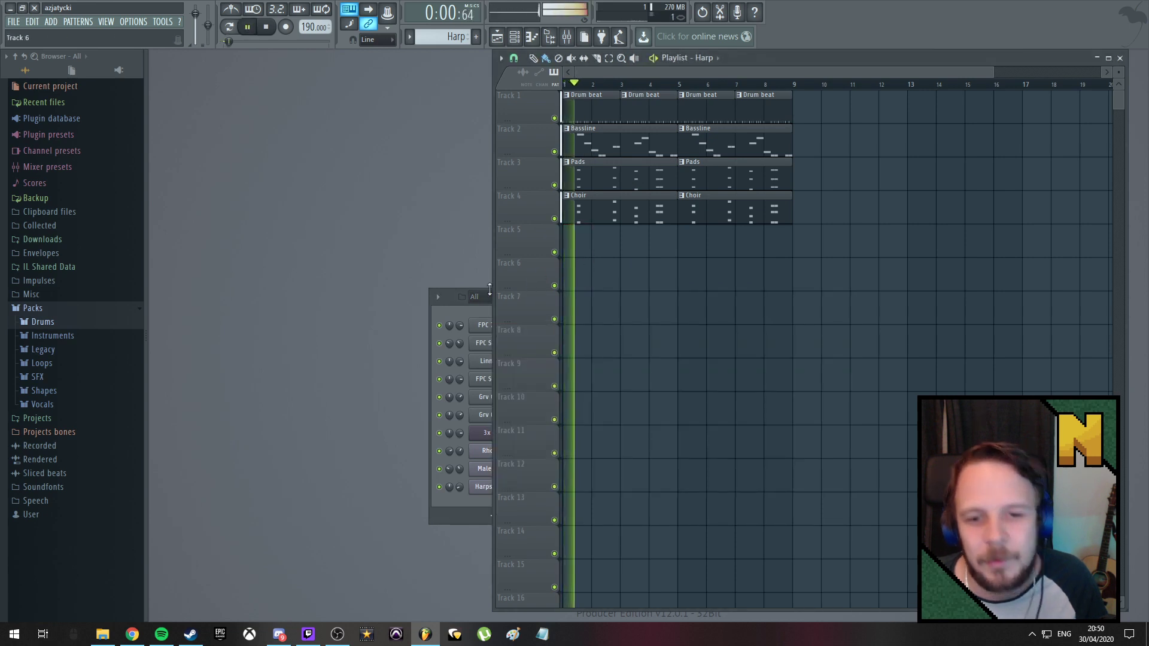
left_click(574, 250)
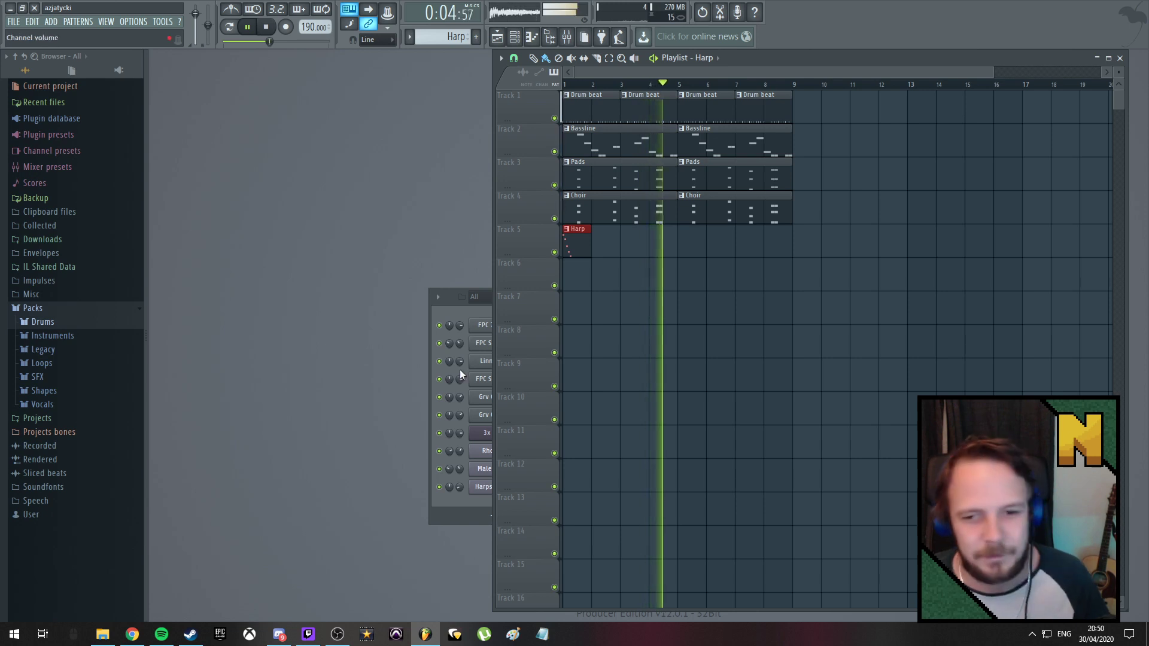
Bring the channel rack in front of the playlist, reposition it, and stop the playback
left_click(462, 311)
left_click_drag(619, 296, 481, 273)
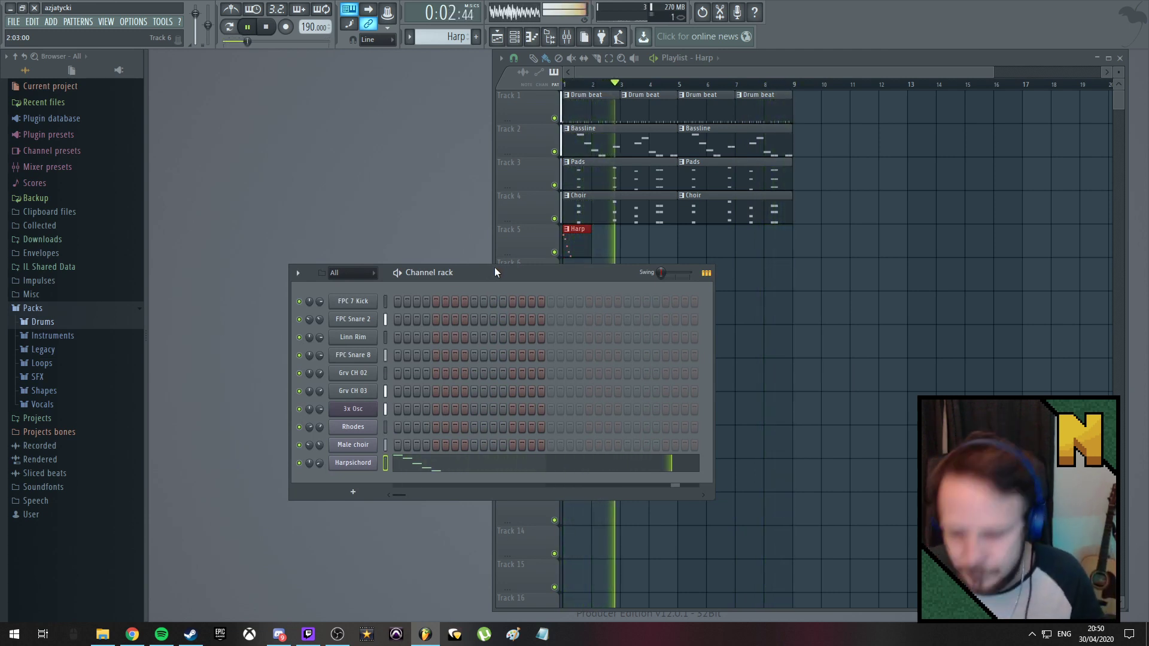
key("space")
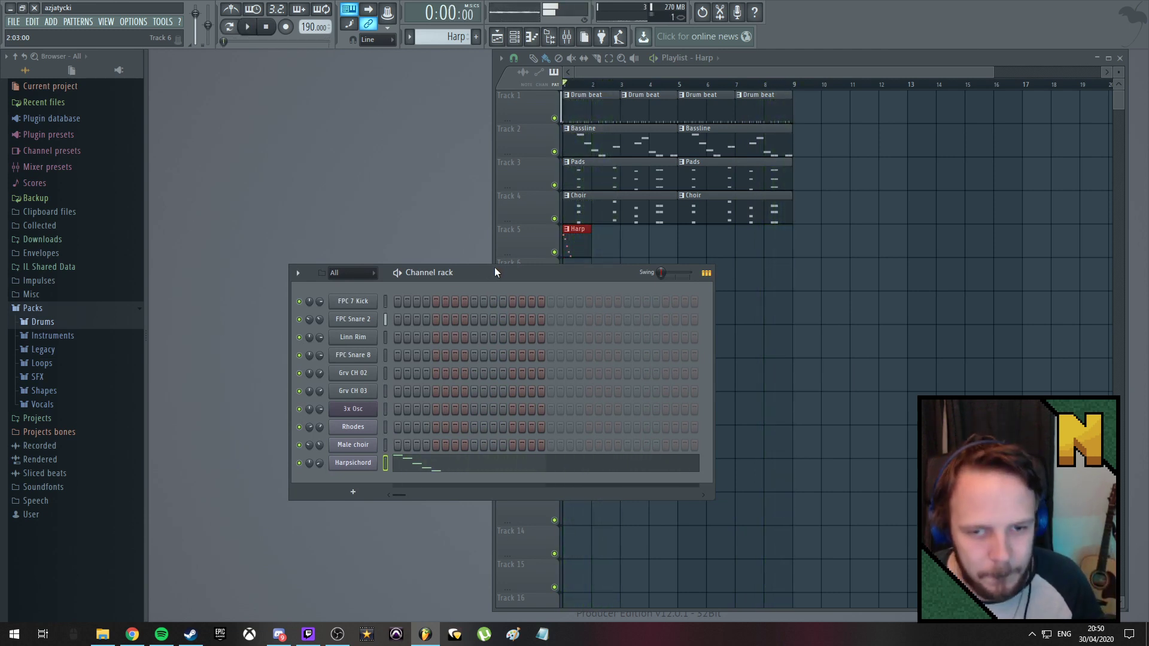
Try the Marimba preset in the Harpsichord channel's Sytrus plugin and play the song briefly
left_click(364, 464)
left_click(255, 205)
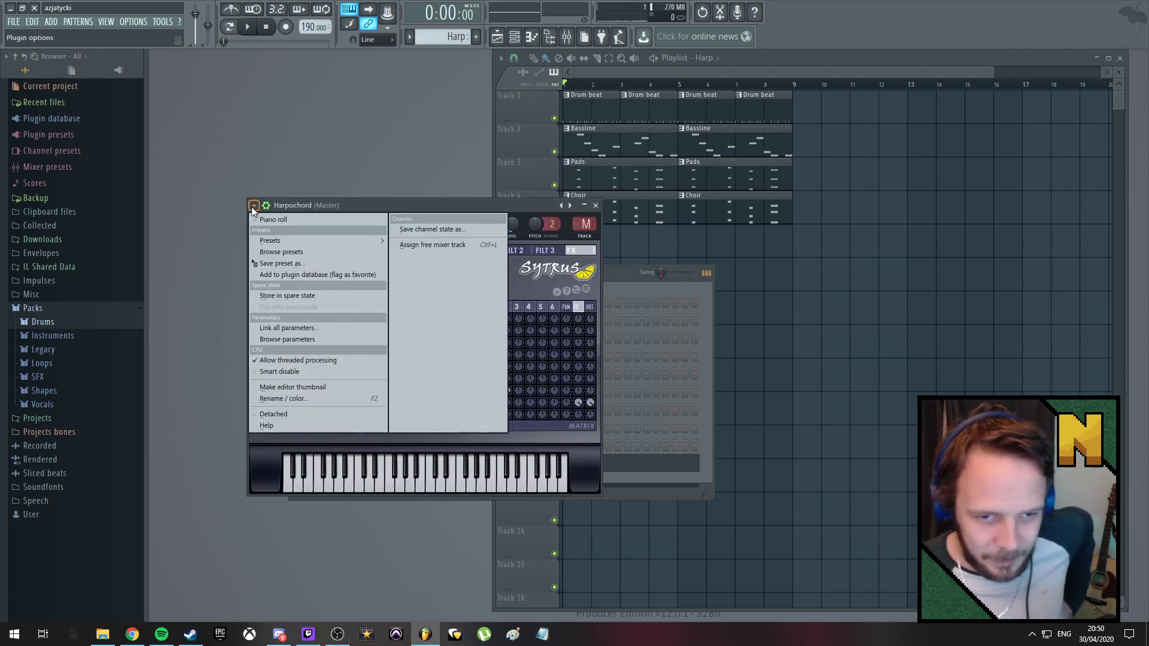
mouse_move(314, 239)
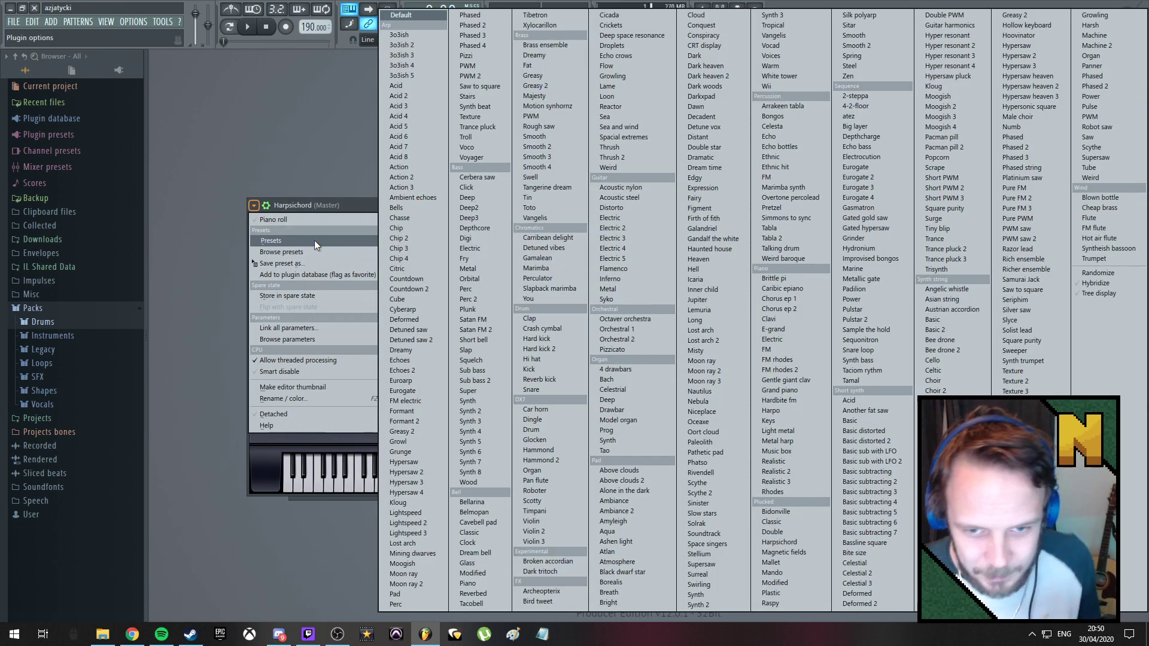
left_click(539, 269)
key("space")
key("space")
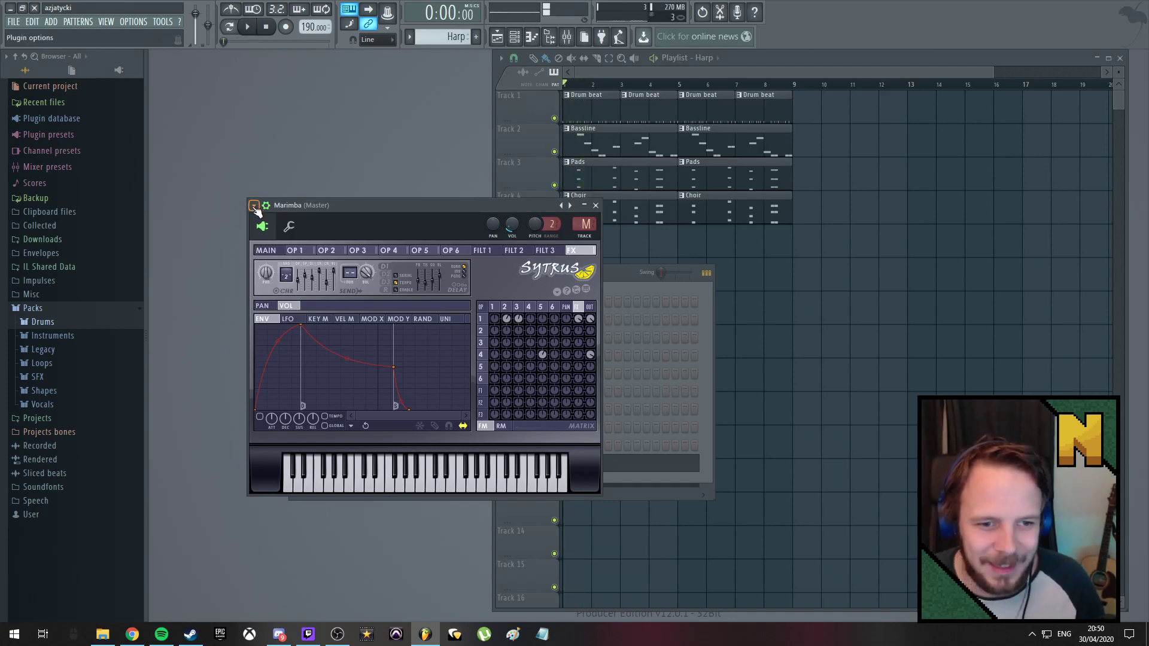
Audition the Digi bass preset on the Harp pattern's Sytrus channel with short playbacks
left_click(254, 205)
mouse_move(312, 241)
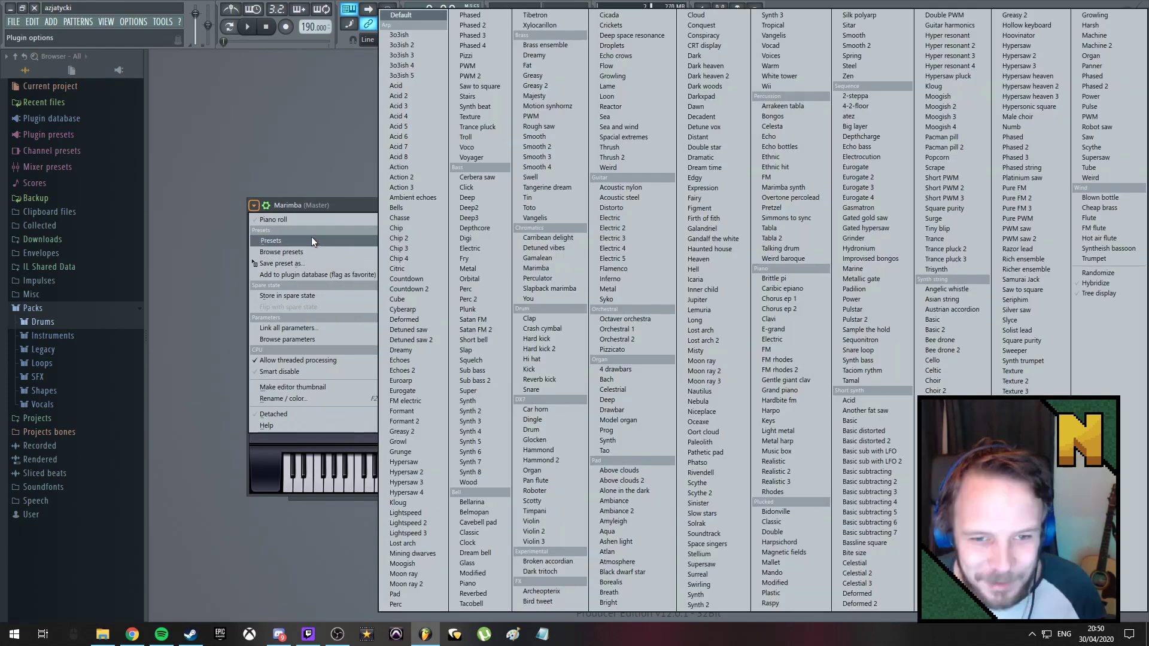
left_click(463, 238)
key("space")
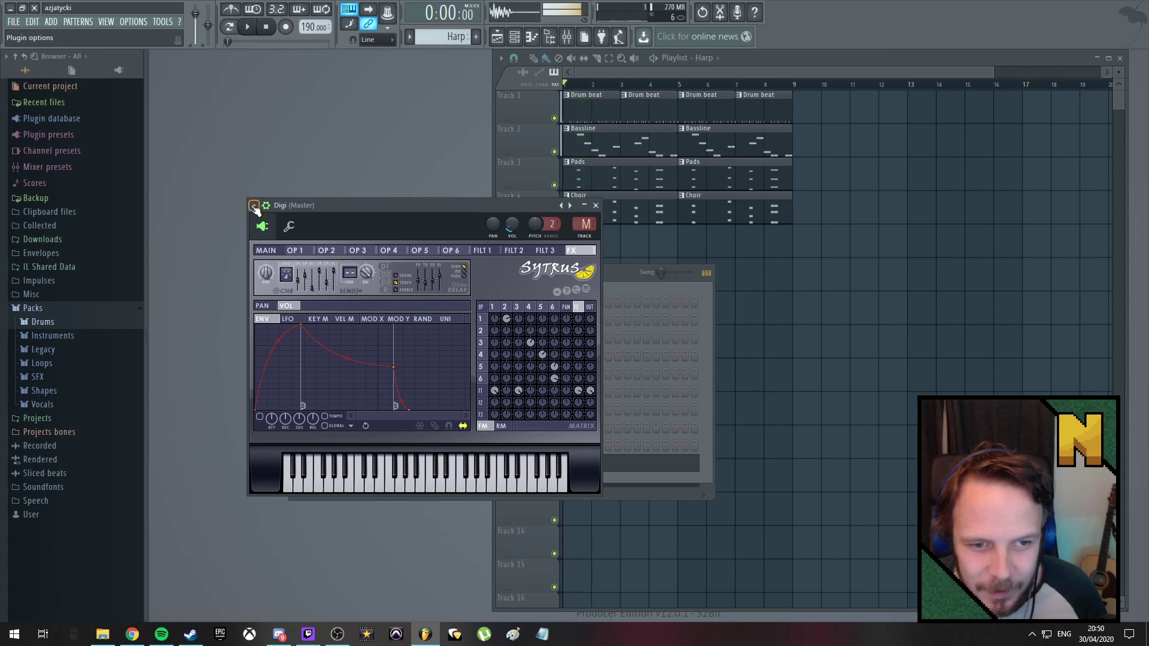
key("space")
key("space")
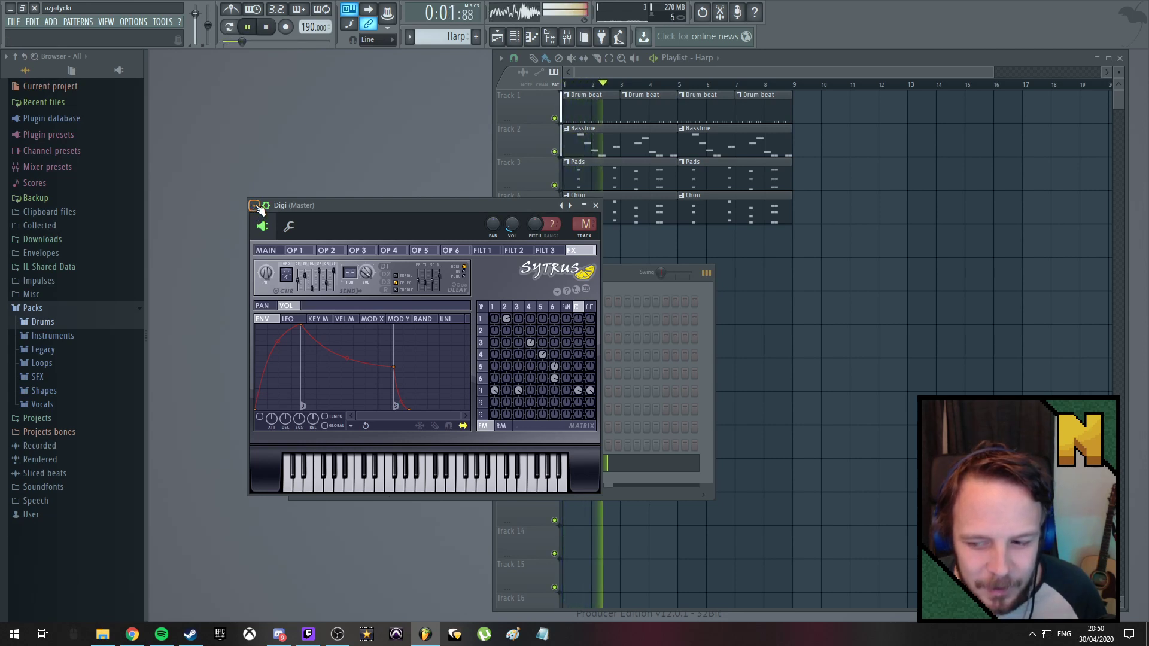
key("space")
Audition the Octaver orchestra preset on the Harp pattern's Sytrus channel
left_click(254, 206)
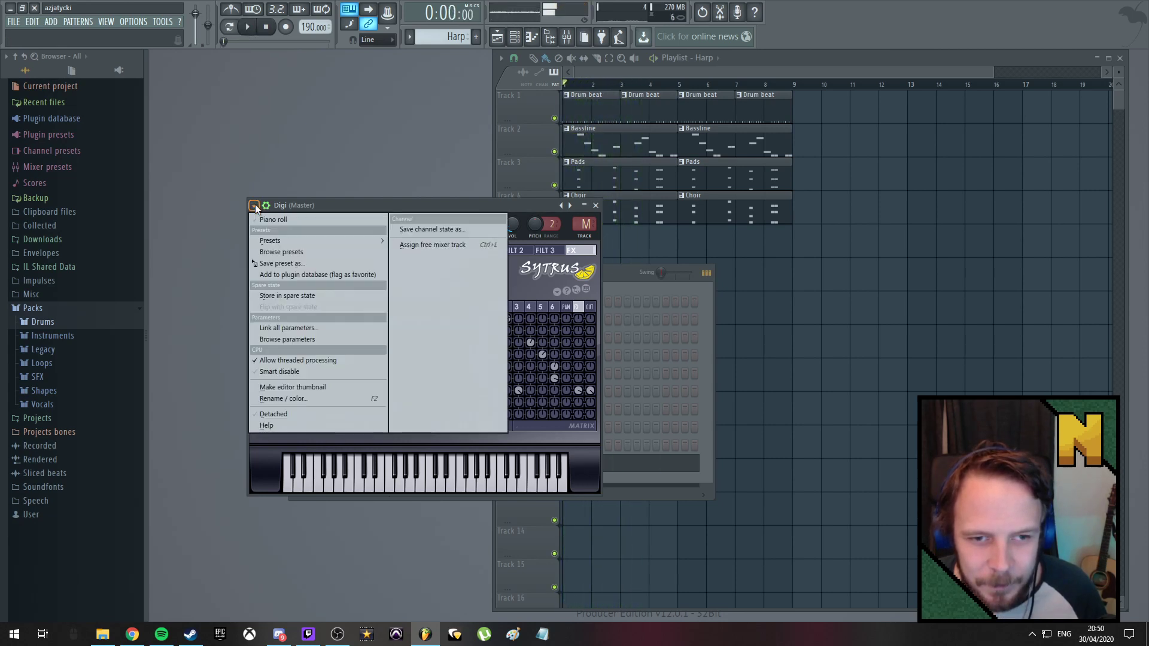
mouse_move(279, 240)
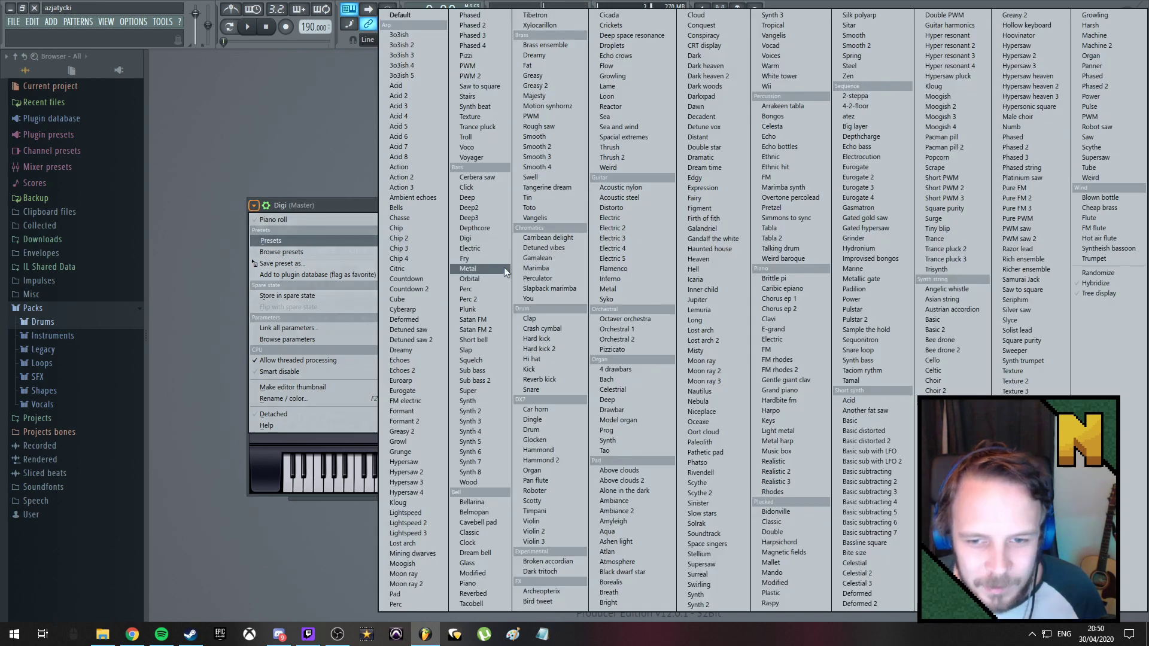
left_click(650, 318)
key("space")
key("space")
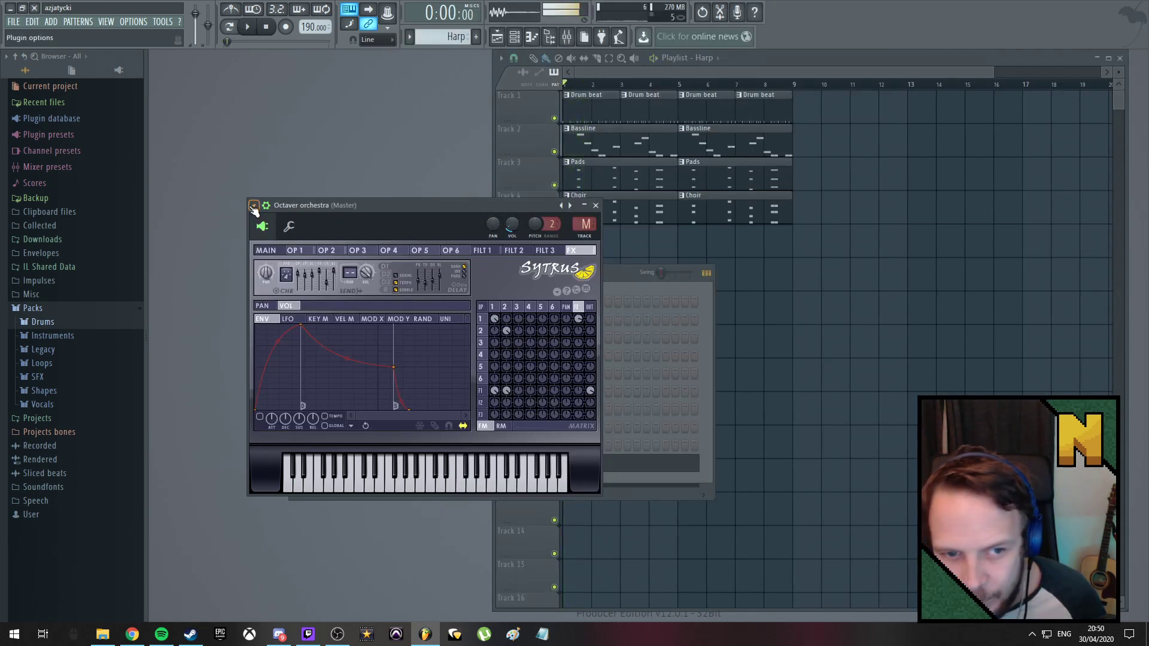
Audition the Metallic gate sequence preset on the Harp pattern's Sytrus channel
left_click(254, 205)
mouse_move(287, 240)
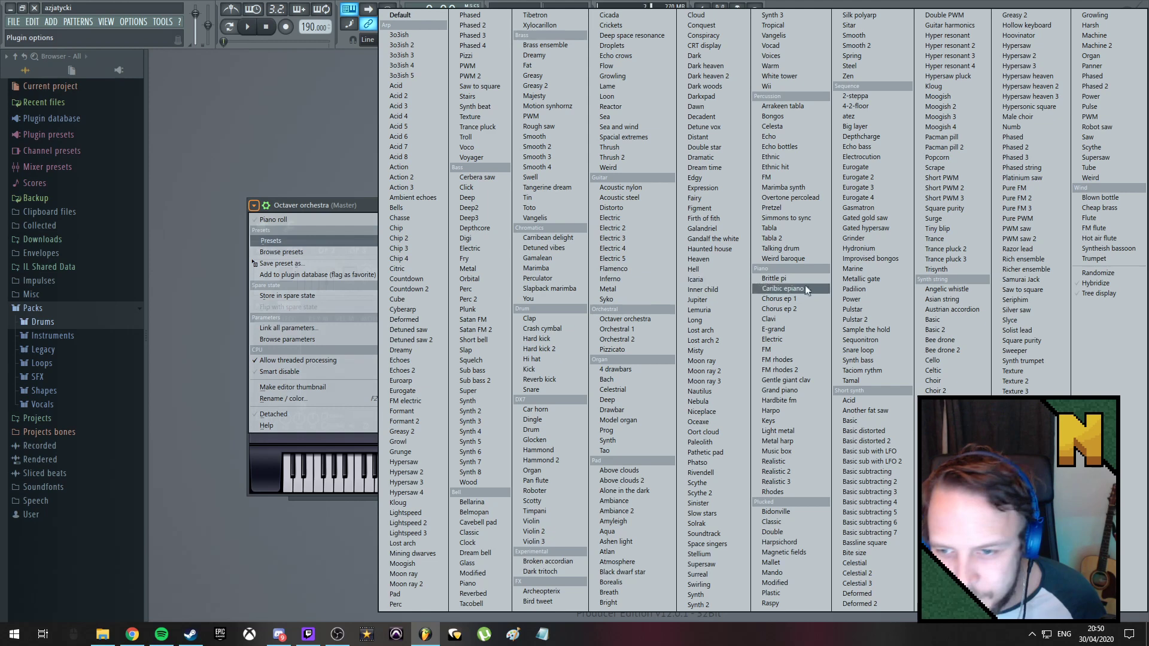
left_click(855, 279)
key("space")
key("space")
Audition the Chip preset, and replace it with the Tin brass preset while playing the song
left_click(254, 206)
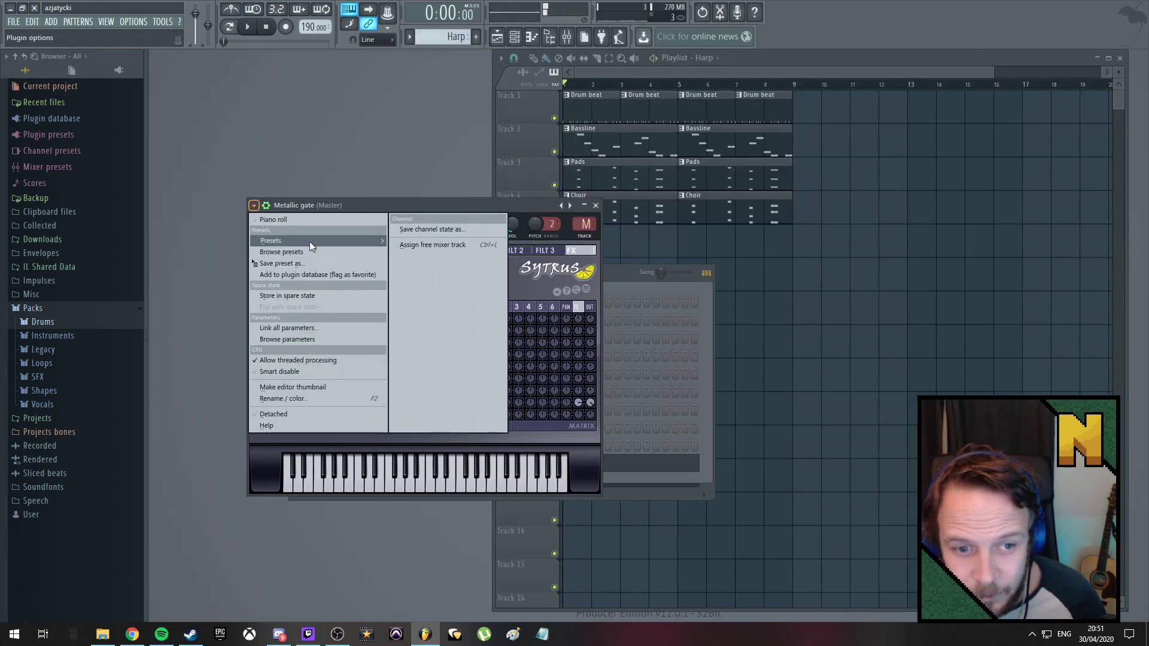
mouse_move(310, 242)
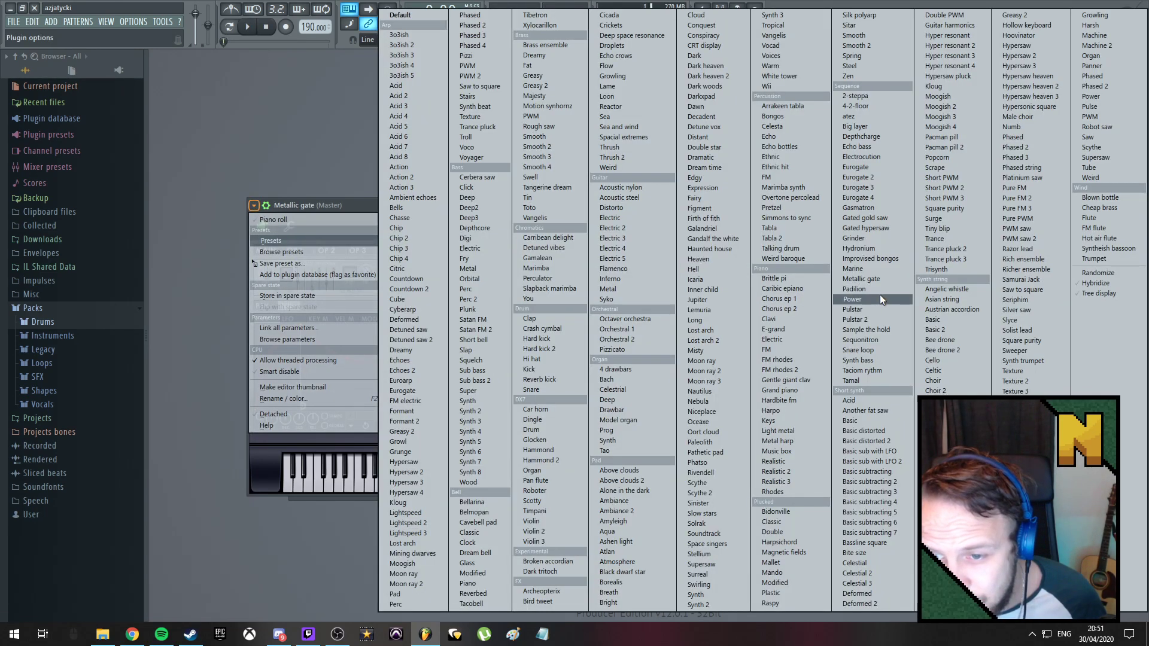
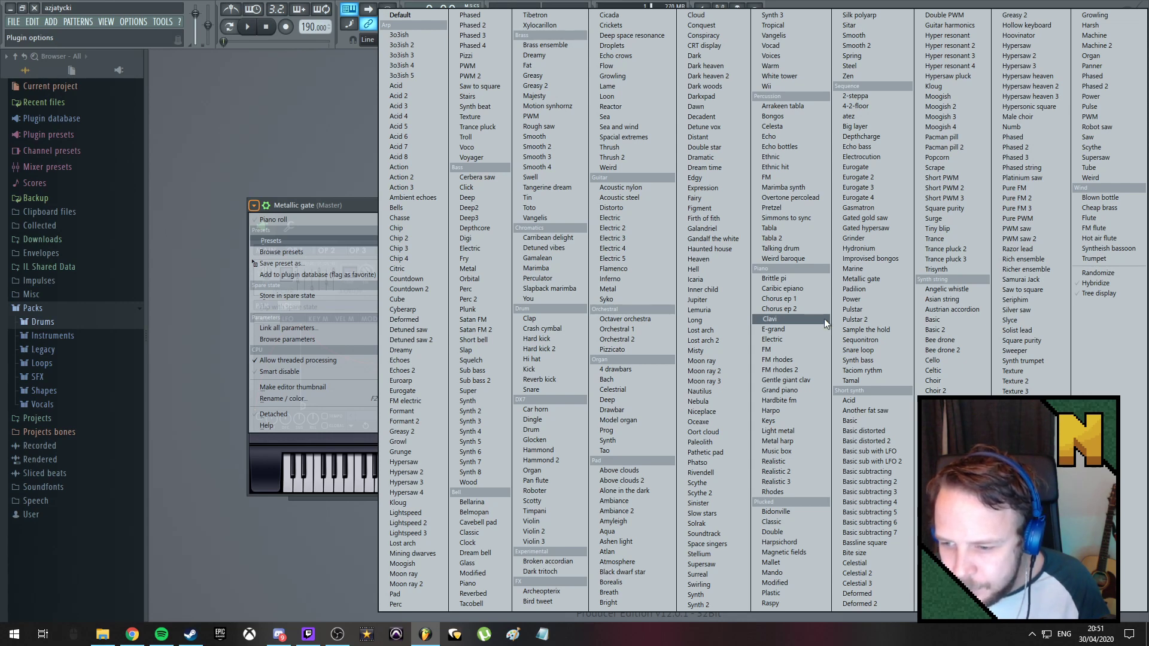
left_click(396, 228)
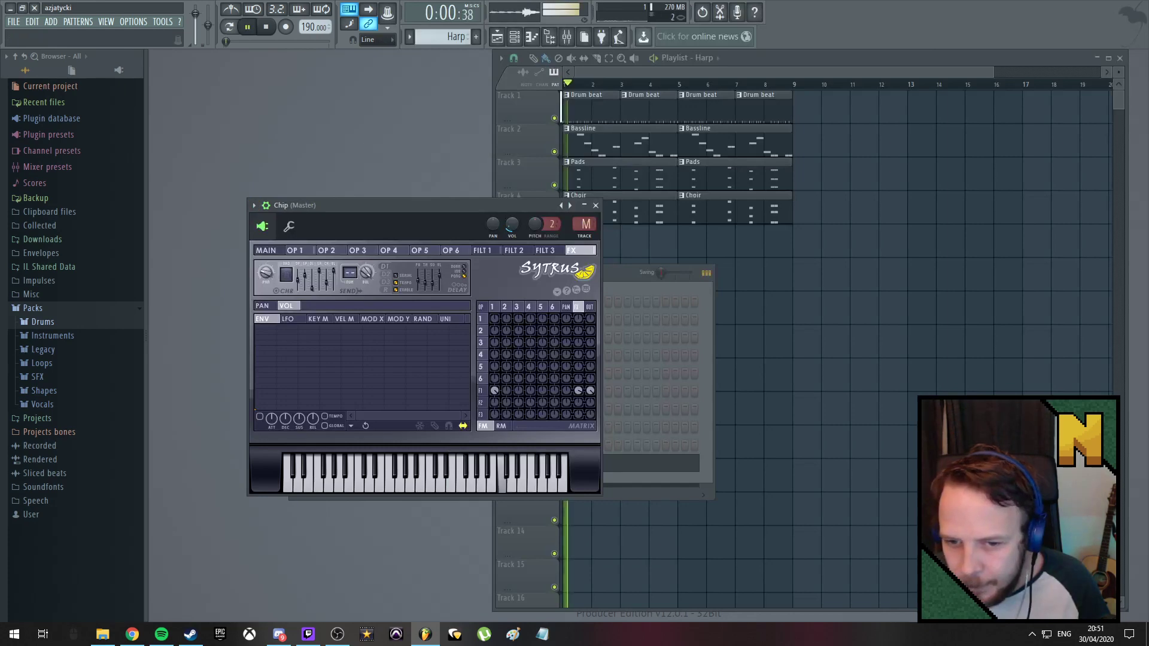
left_click(252, 205)
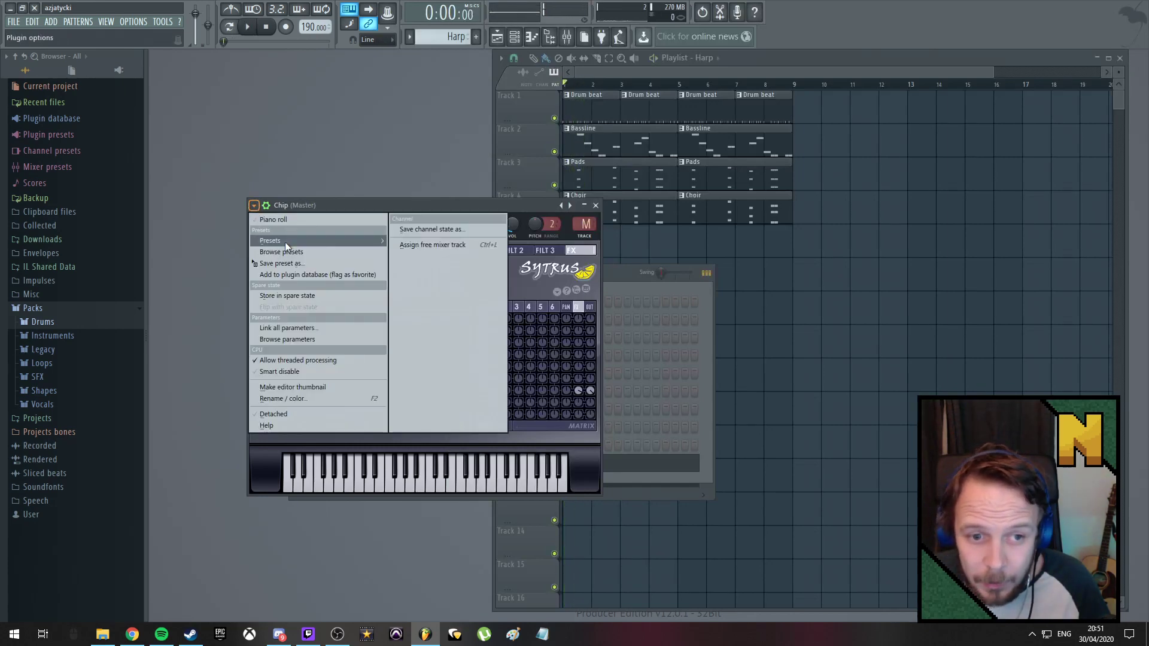
left_click(525, 198)
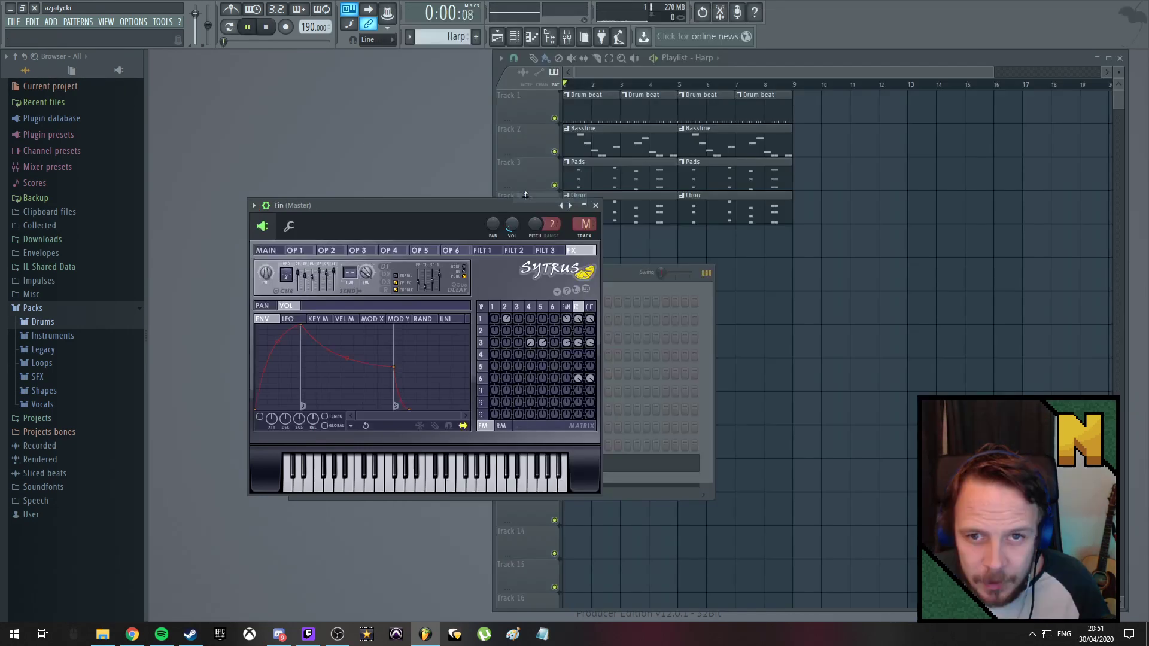
Load the Celesta preset on the Harp pattern's Sytrus channel and play the song with it
left_click(253, 206)
mouse_move(282, 238)
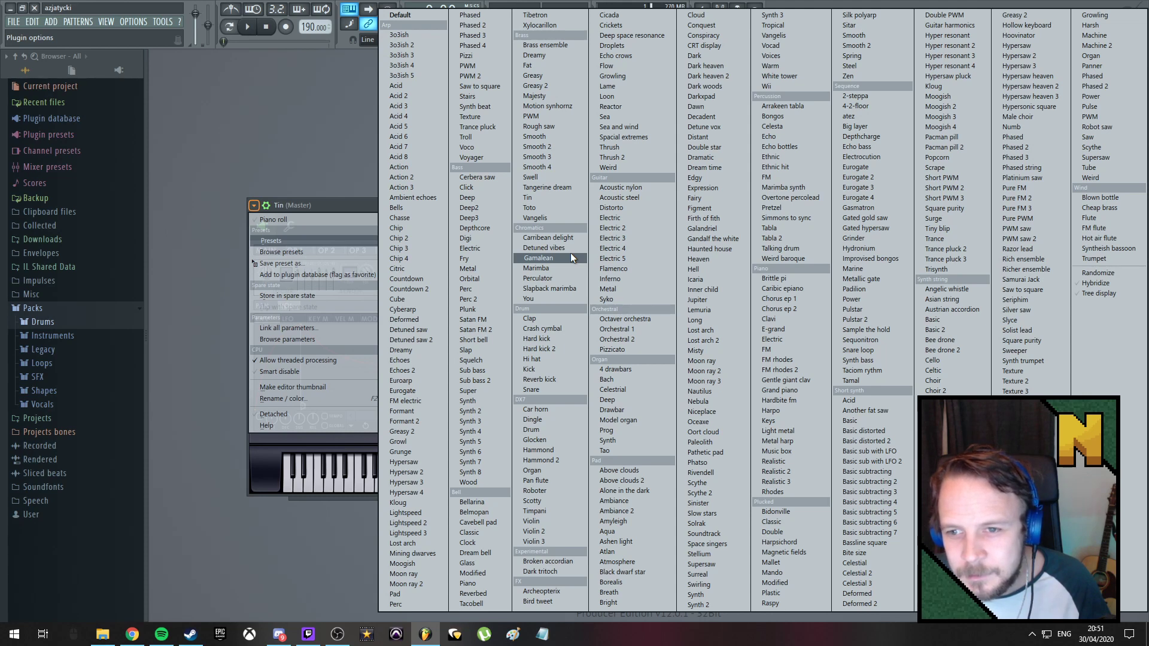
left_click(802, 124)
key("space")
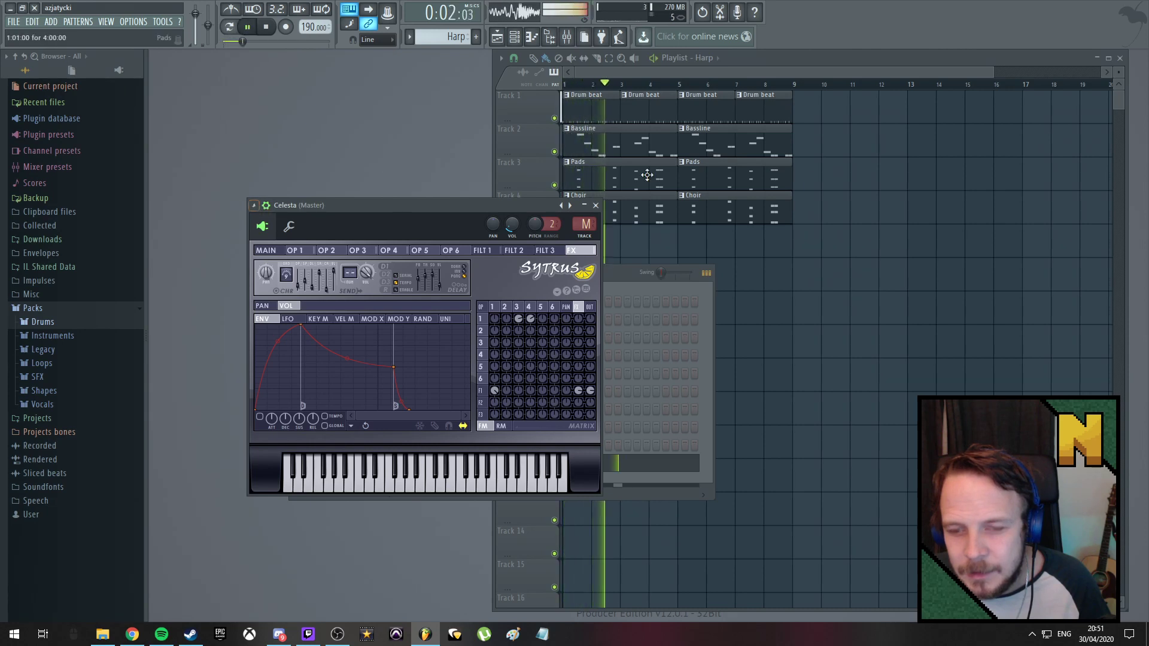
Close the Sytrus window, move the channel rack away from the playlist tracks, and play the arrangement with the Celesta sound
left_click(595, 205)
left_click_drag(512, 270, 475, 276)
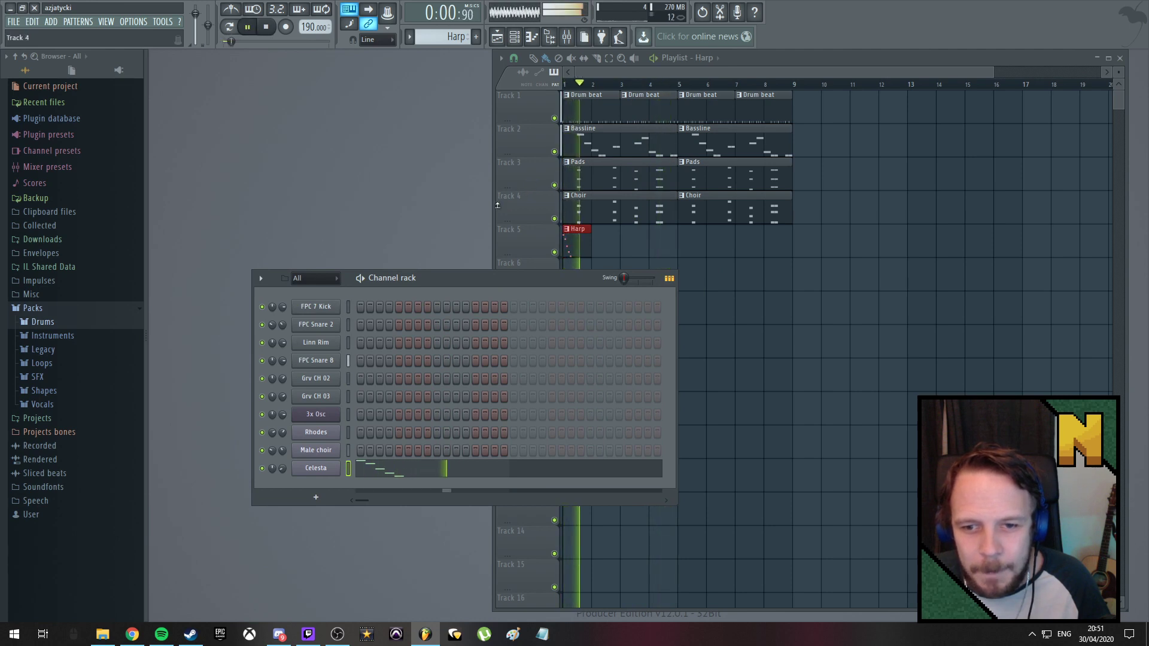
key("space")
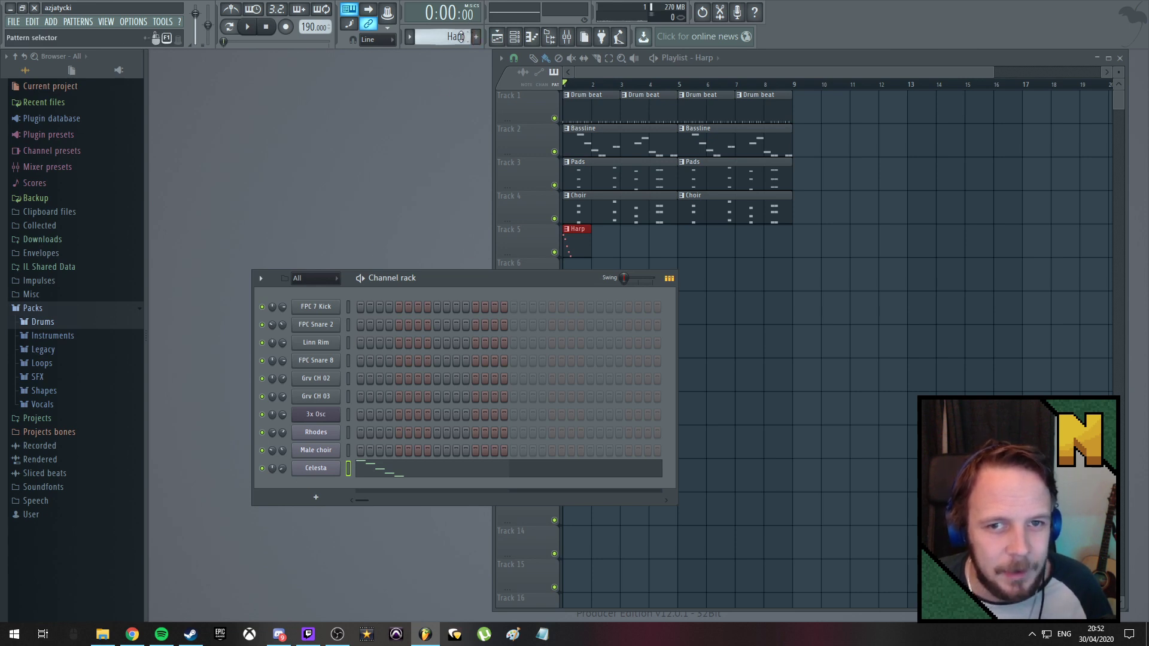
key("space")
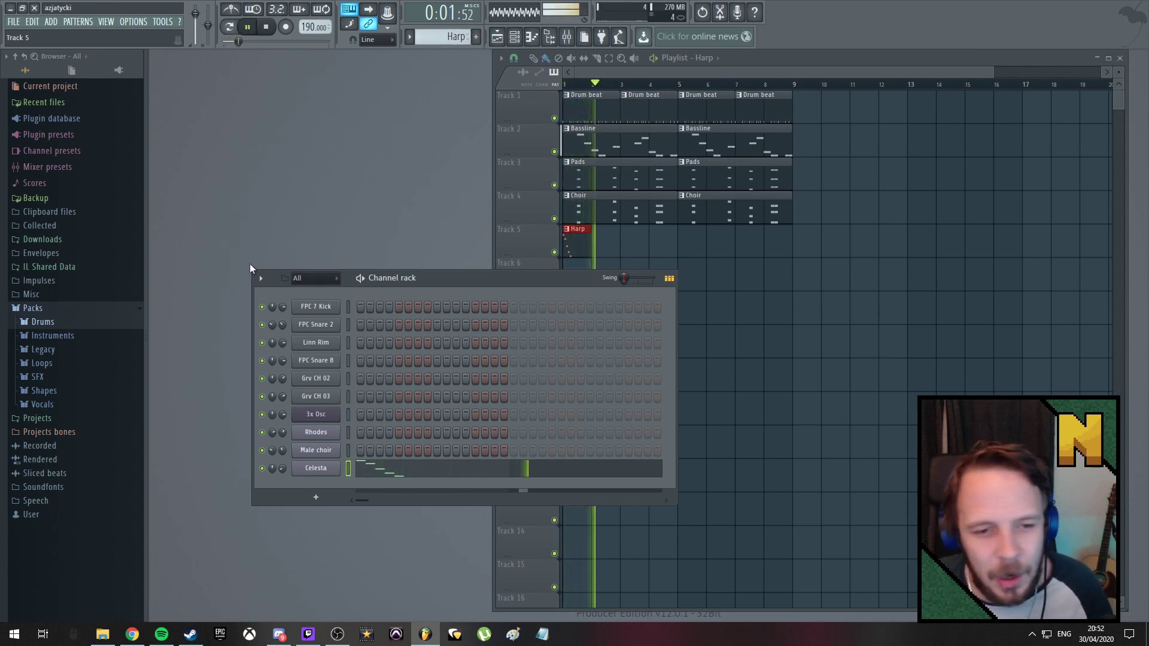
left_click_drag(465, 278, 411, 306)
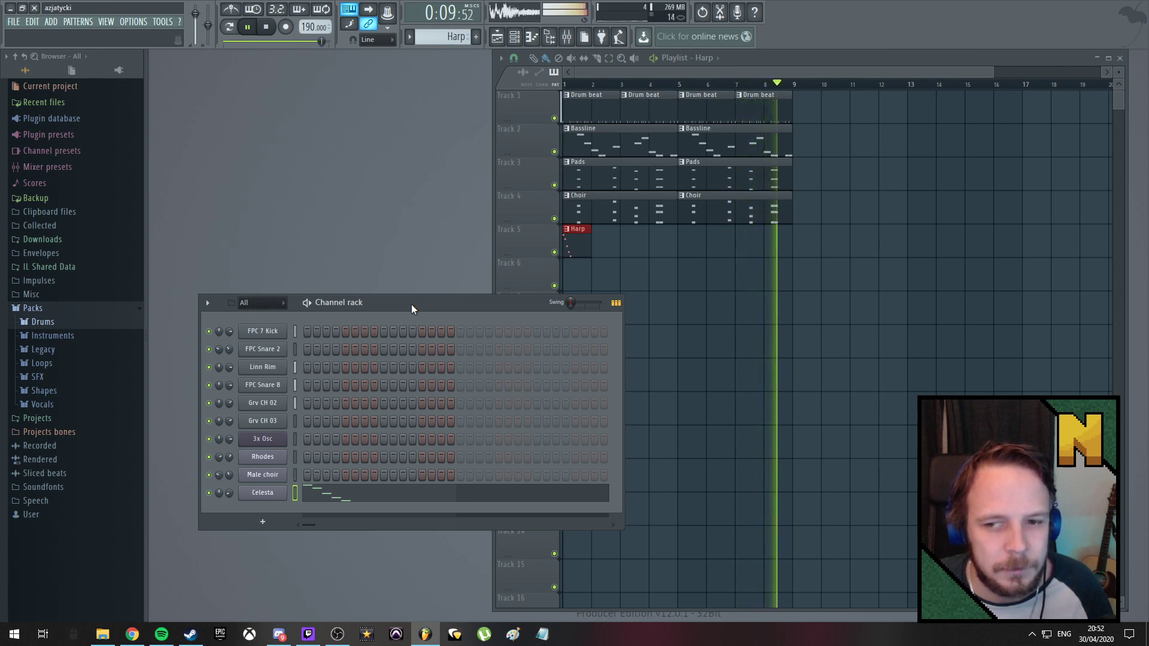
key("space")
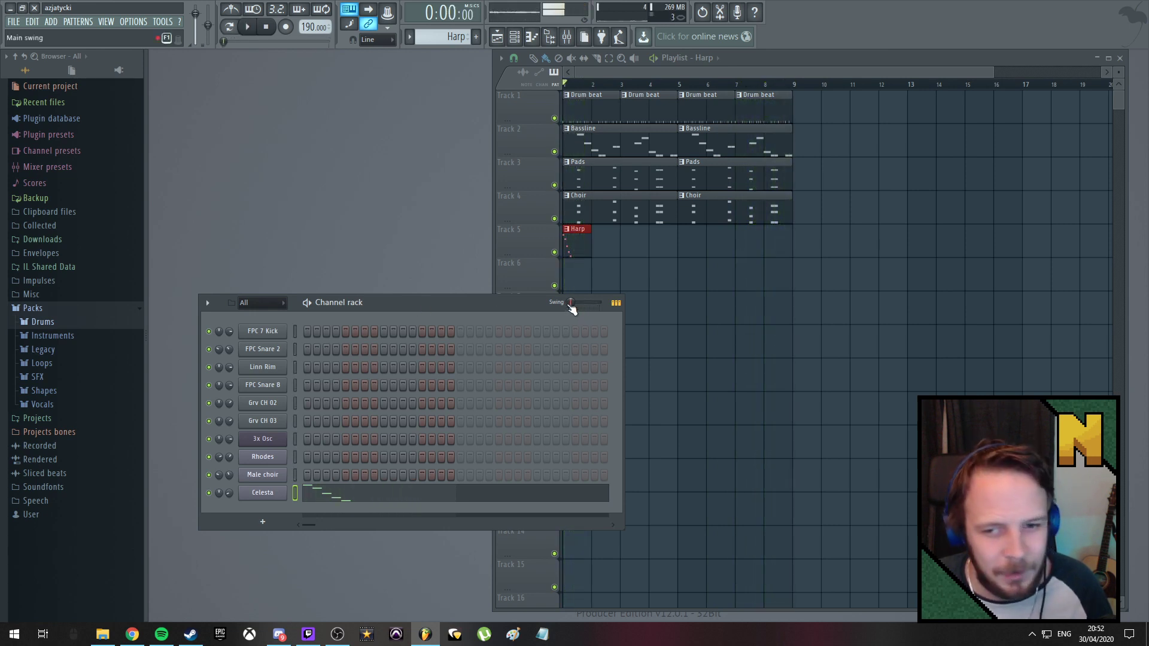
Try the channel rack's swing at maximum while the song plays, and reset it to zero
key("space")
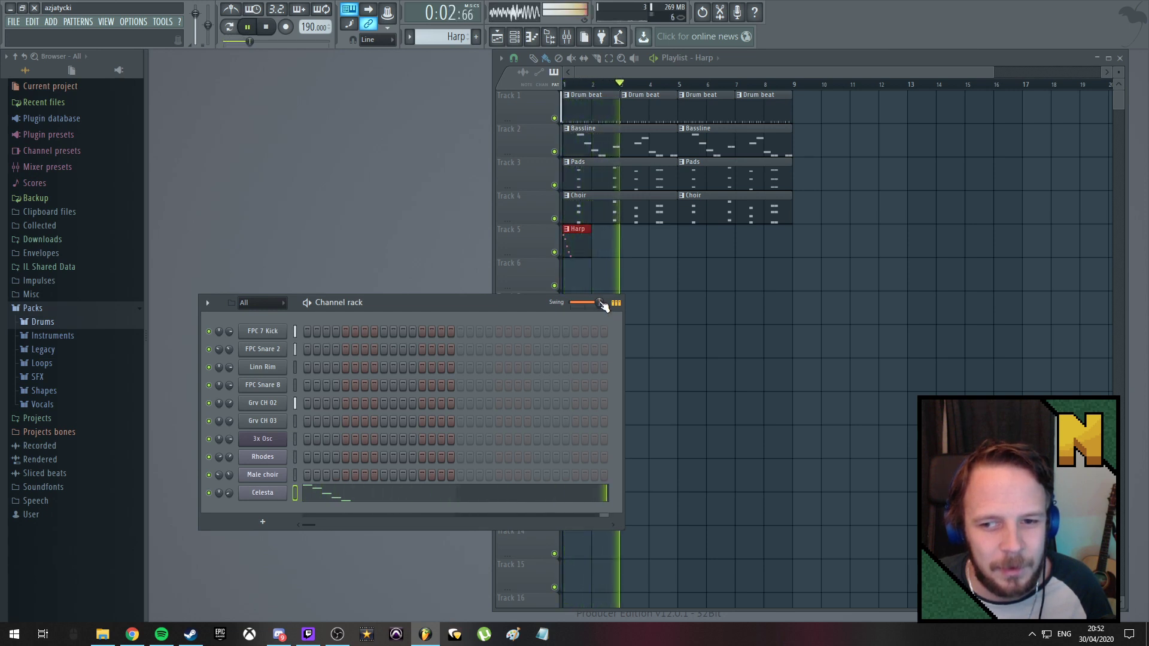
key("space")
left_click_drag(602, 303, 601, 323)
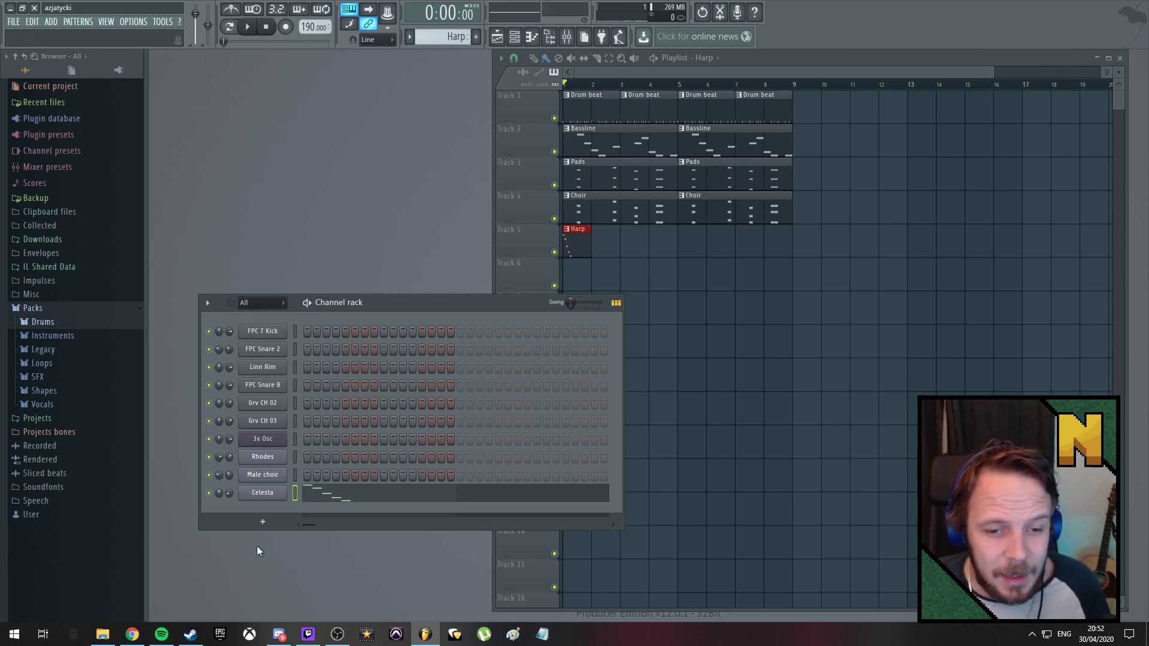
Add a second 3x Osc channel and create a new pattern named Melody
left_click(262, 522)
left_click(293, 438)
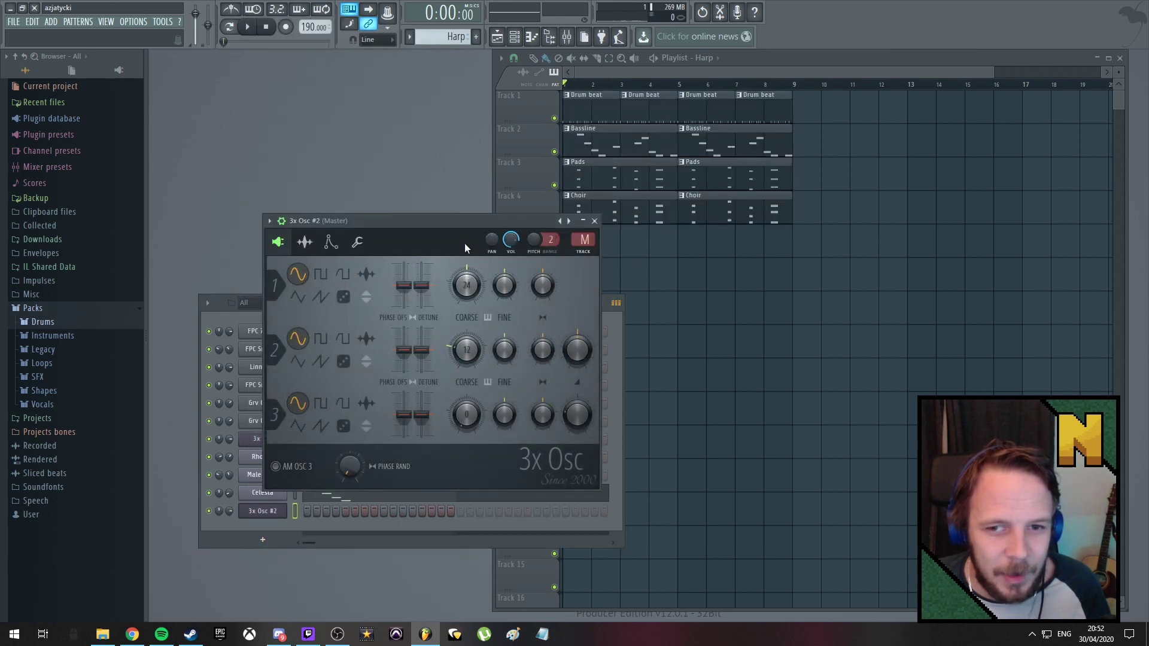
left_click_drag(427, 223, 352, 100)
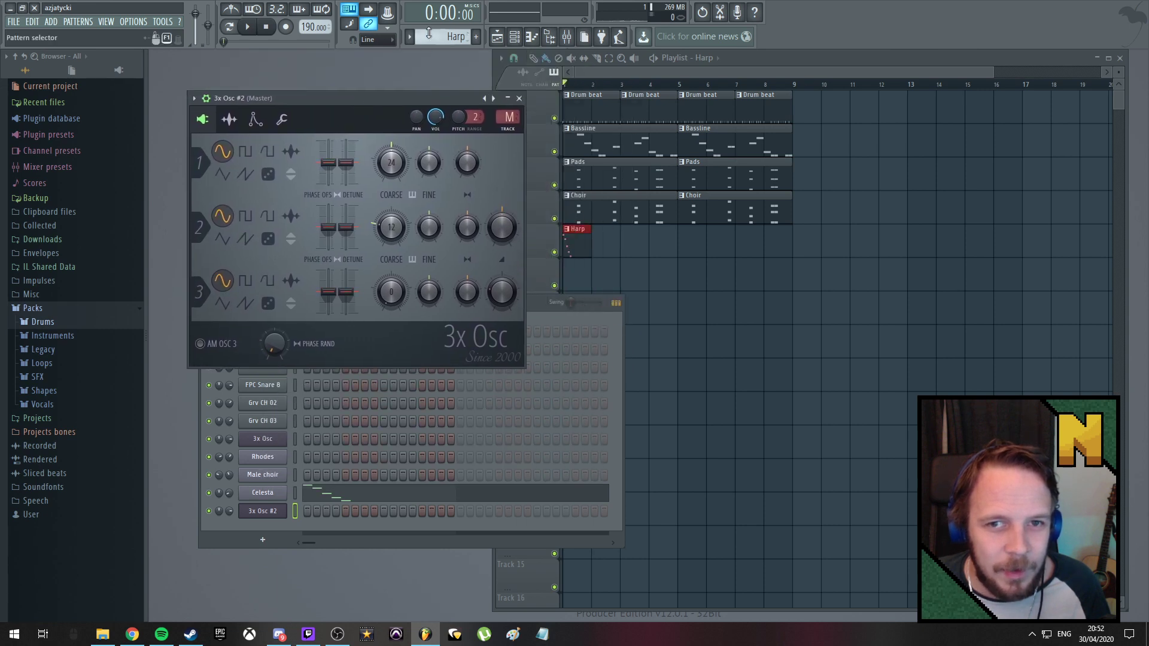
left_click(477, 37)
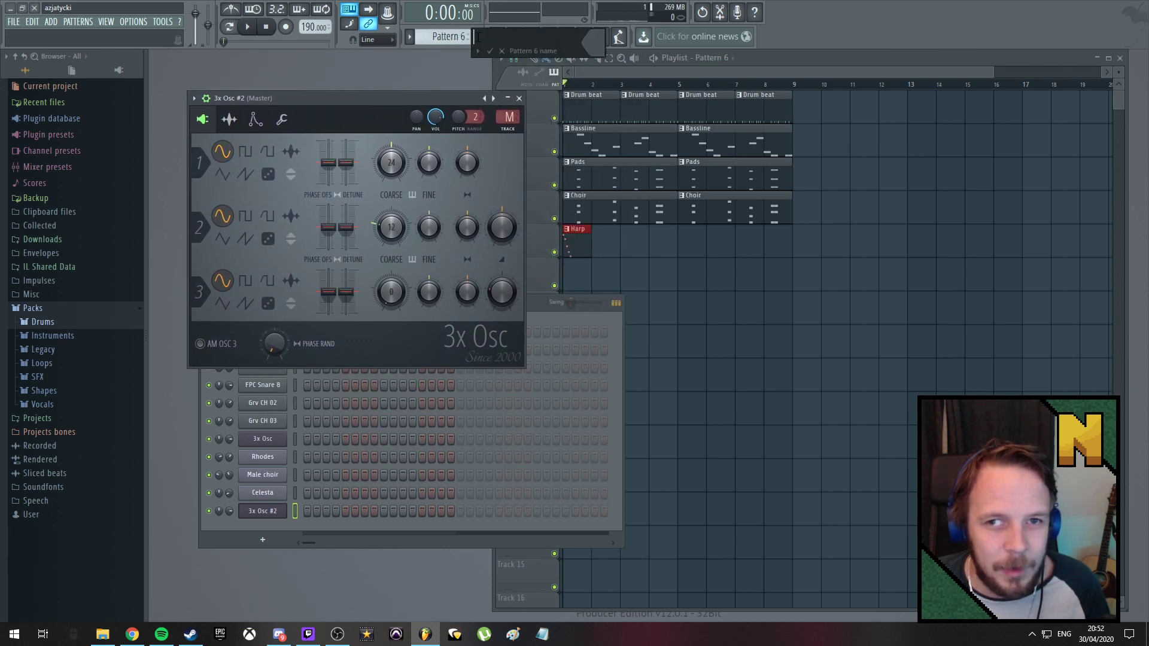
type("Melody")
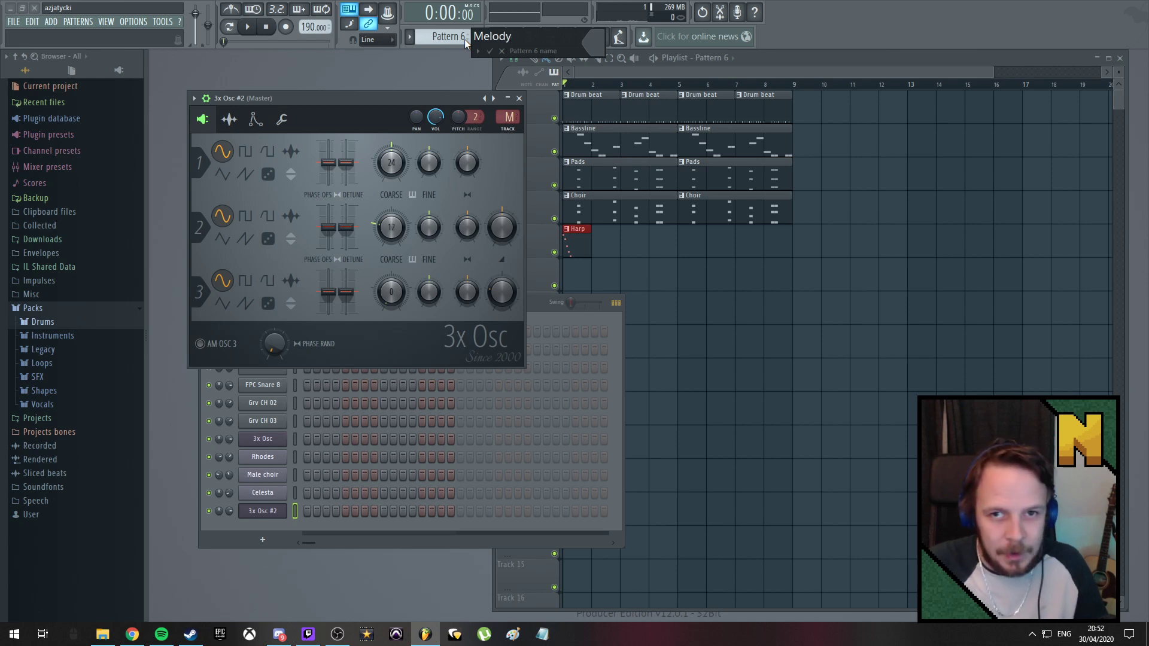
key("Return")
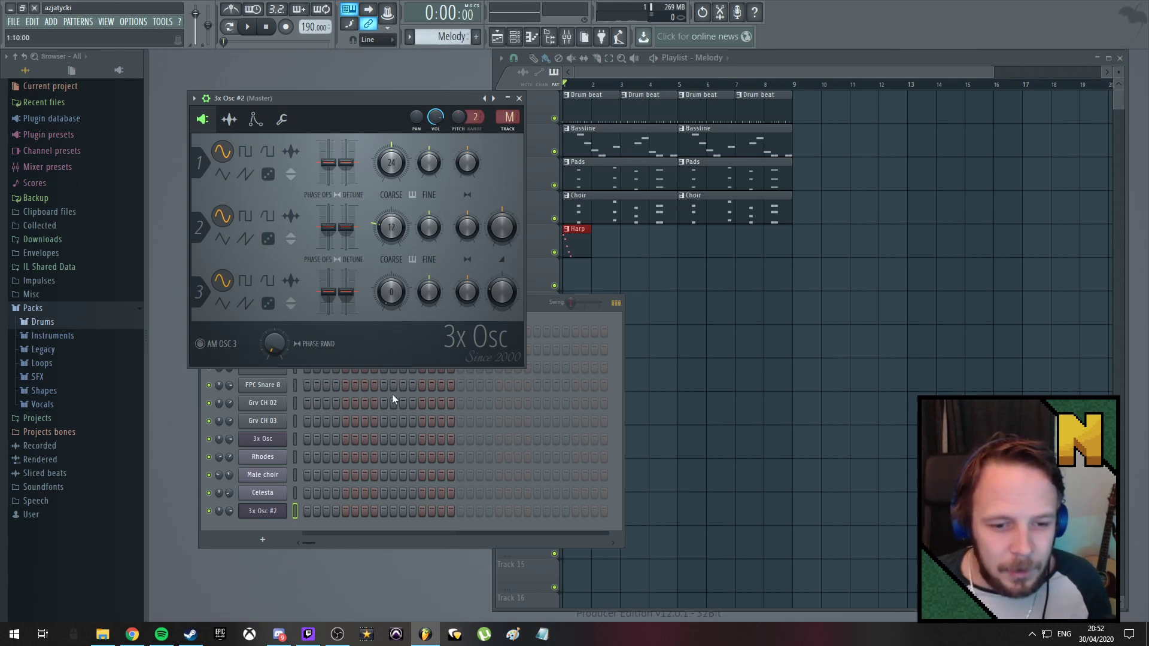
Open the second 3x Osc's piano roll and place four-step notes D#8 at the bar's start and D8 at step 3
right_click(265, 510)
left_click(319, 512)
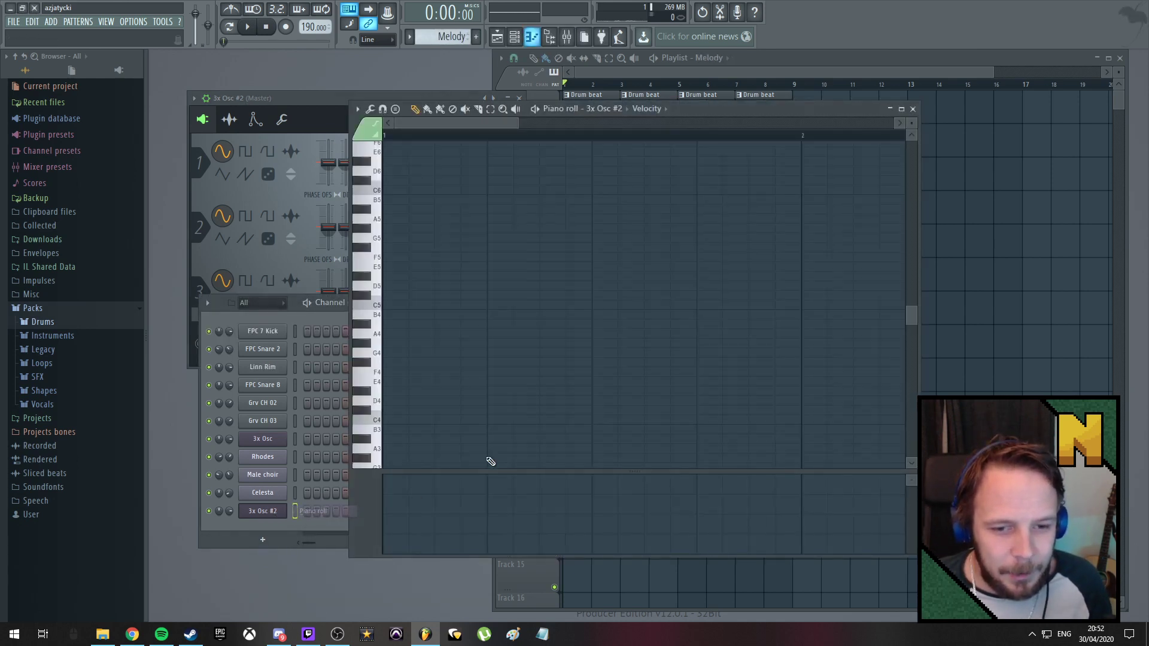
left_click(409, 304)
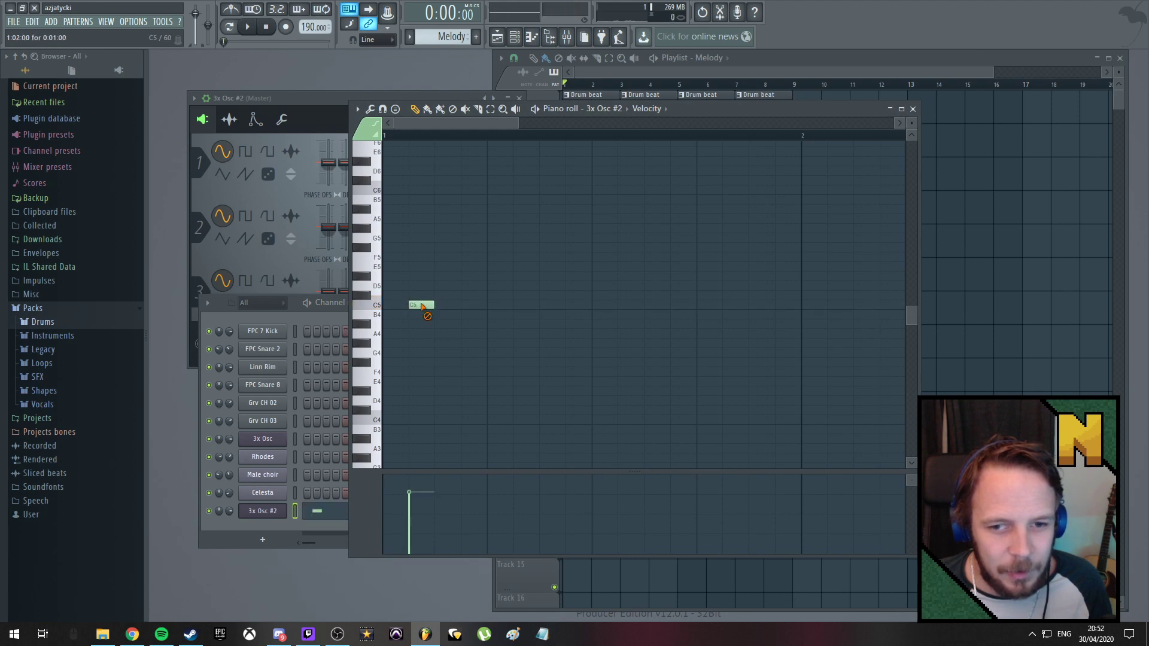
left_click_drag(422, 306, 390, 219)
scroll(410, 269, "up", 5)
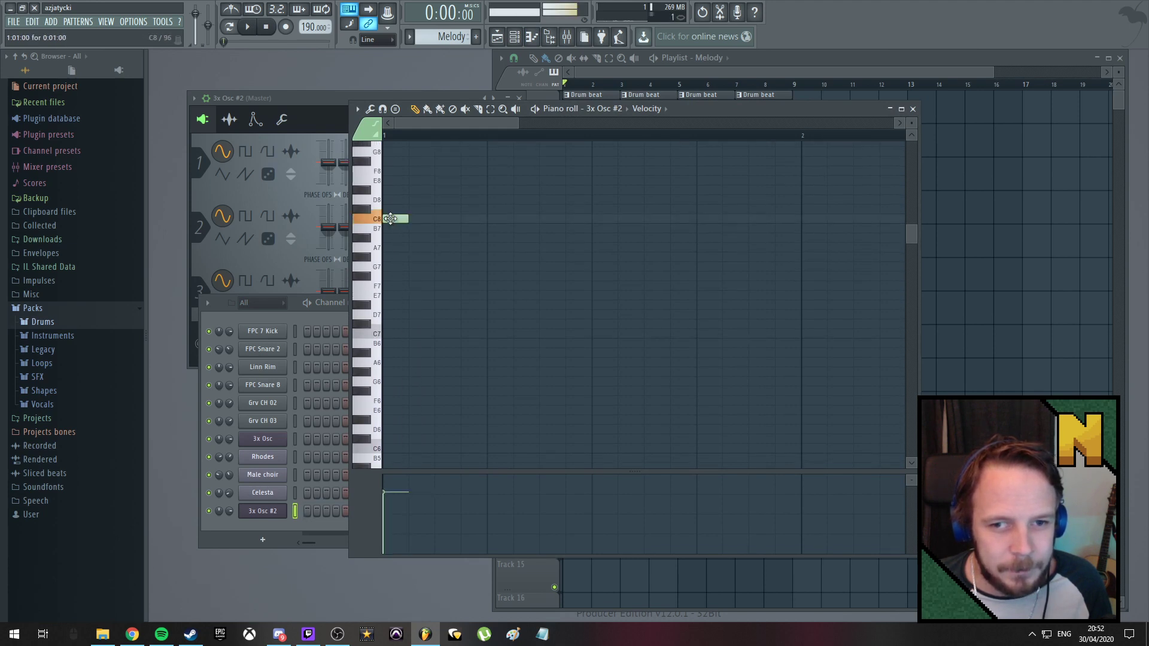
scroll(399, 242, "up", 3)
mouse_move(398, 303)
left_mouse_down()
mouse_move(401, 189)
mouse_move(403, 295)
mouse_move(403, 264)
mouse_move(487, 267)
mouse_move(428, 267)
mouse_move(430, 277)
left_mouse_up()
left_click(437, 286)
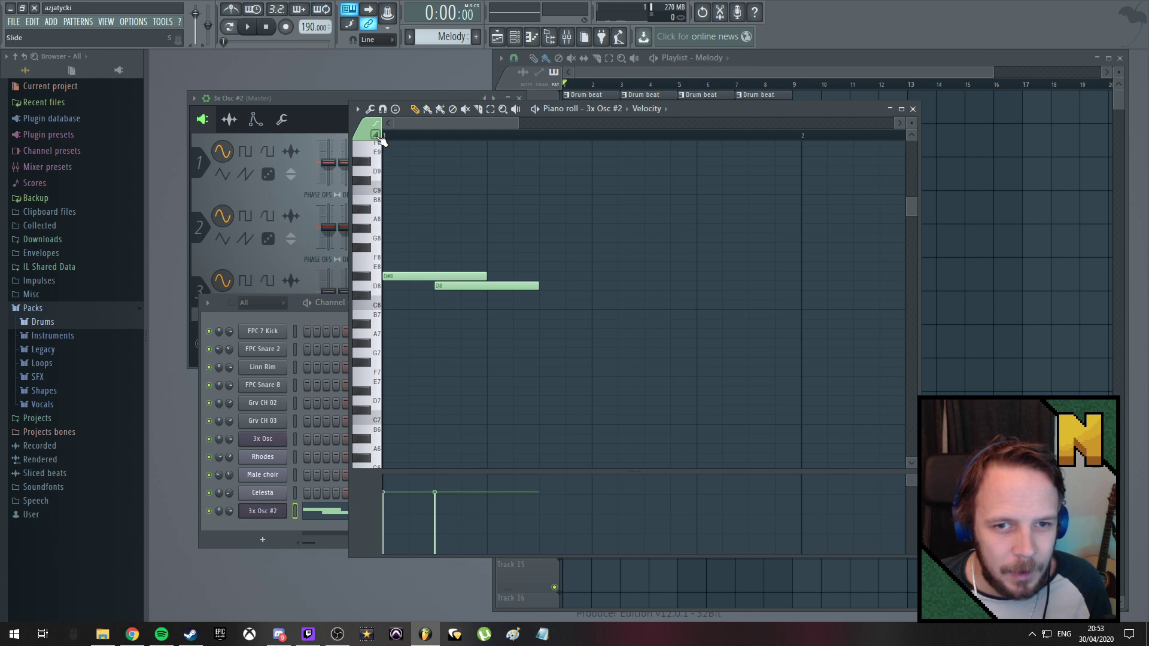
Replace the D8 note at step 3 with a slide note and play it back
right_click(460, 288)
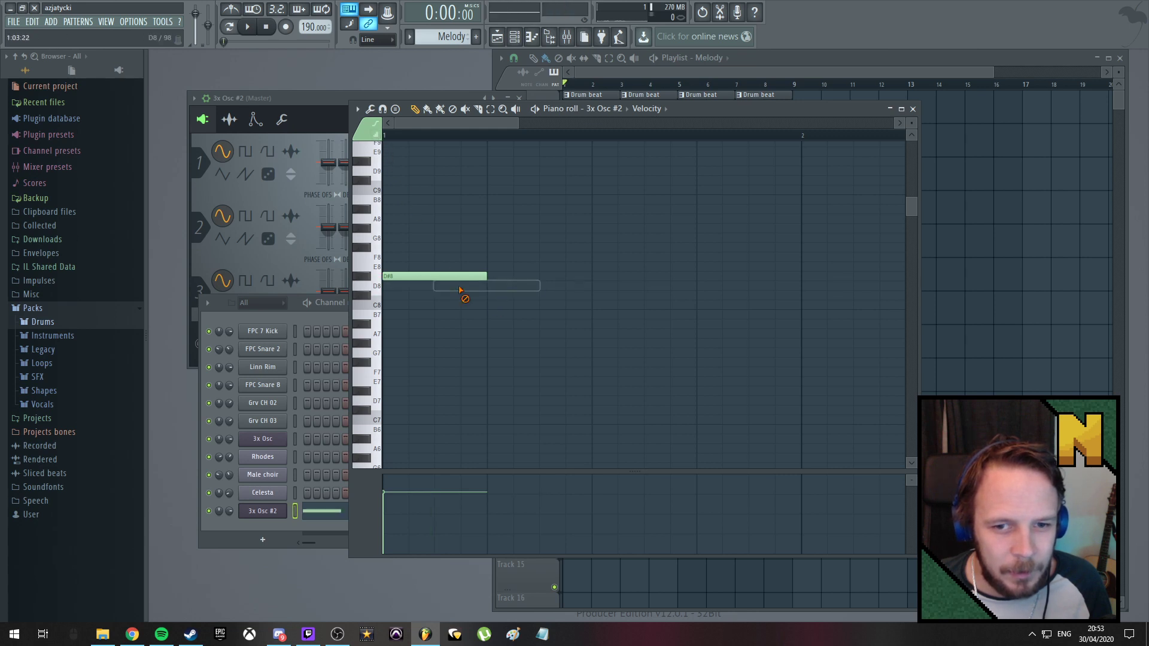
left_click(438, 286)
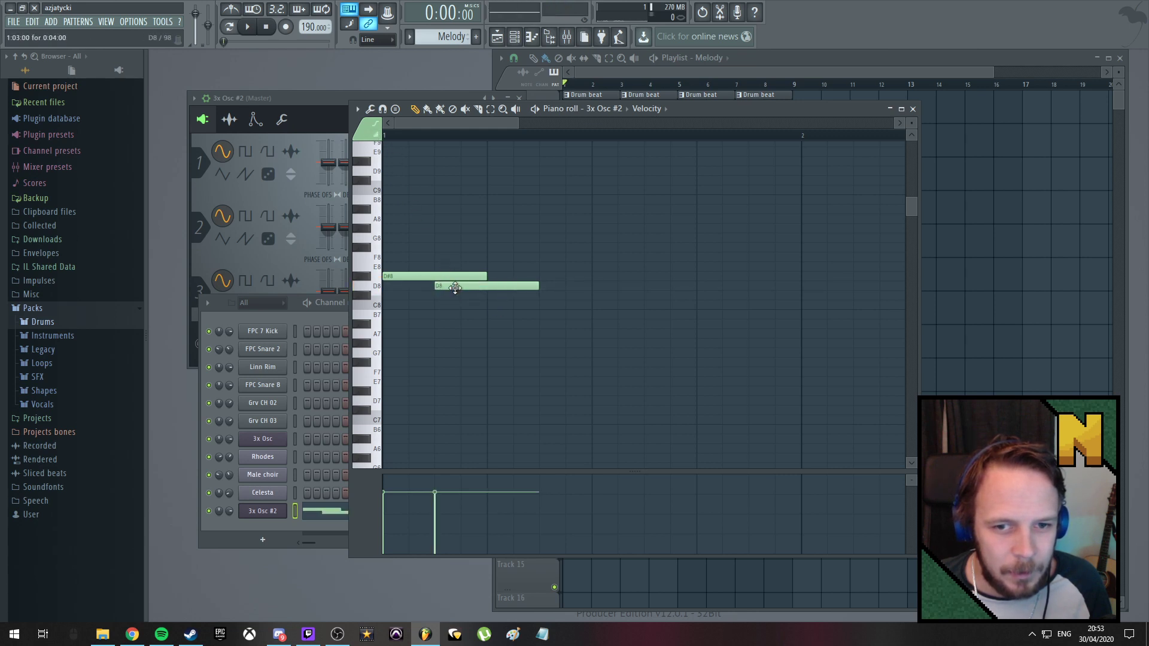
right_click(455, 288)
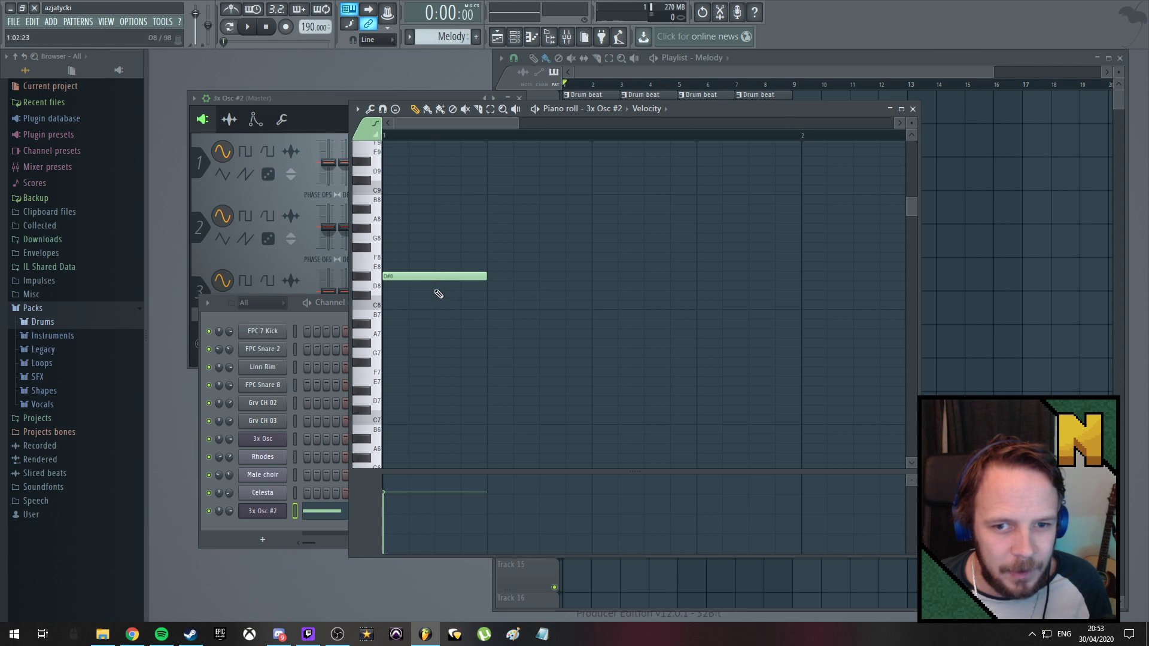
left_click(437, 286)
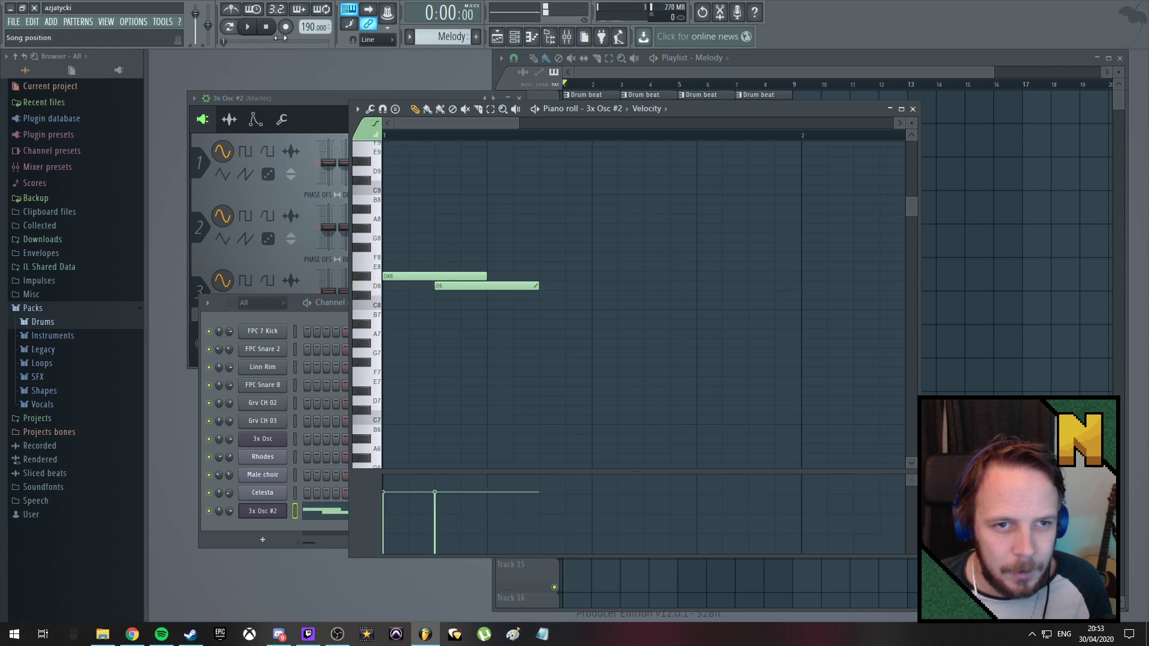
key("space")
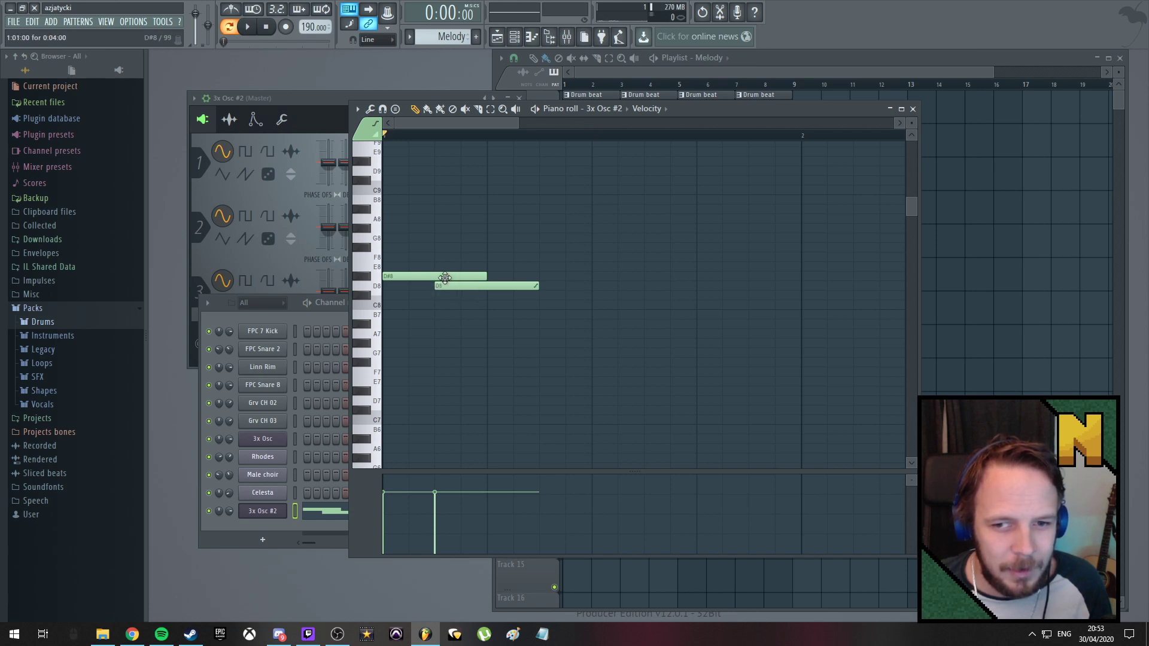
Try the D#8 note at step 5 with playback, and delete both notes from the piano roll
left_click_drag(472, 276, 547, 278)
key("space")
key("space")
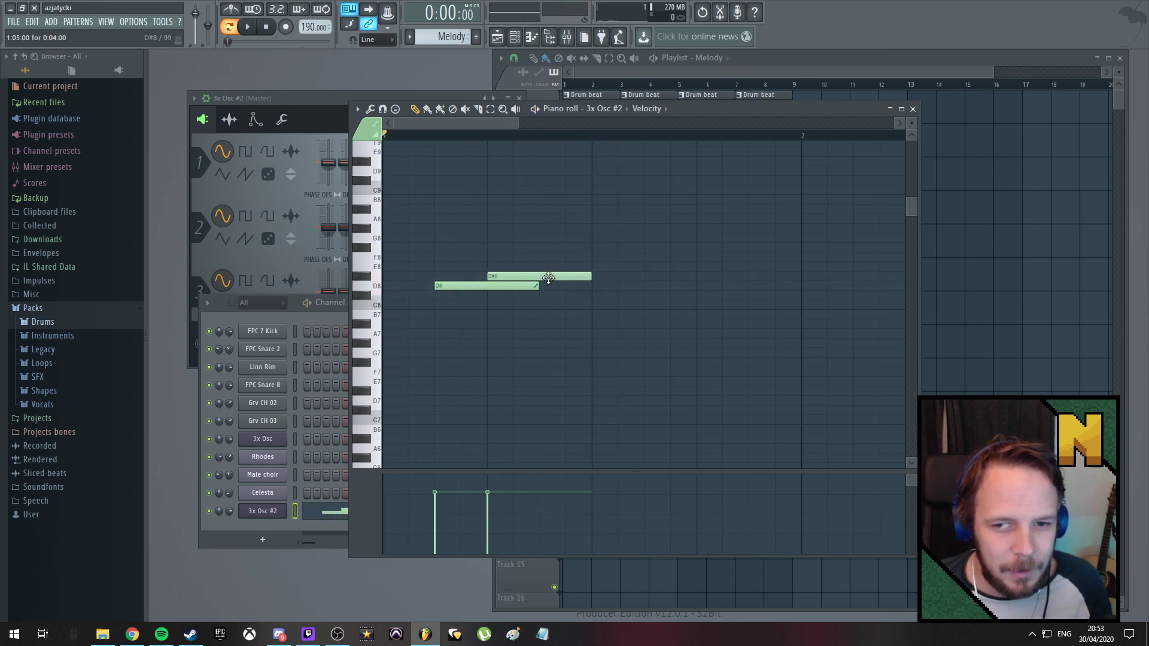
right_click(497, 277)
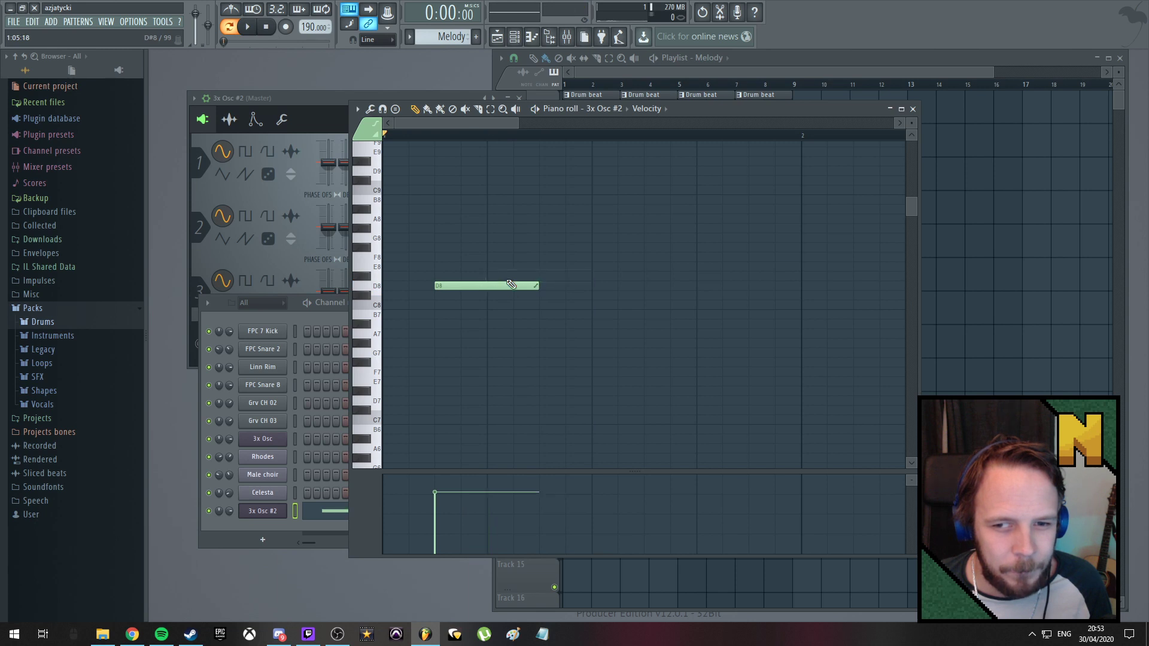
right_click(500, 286)
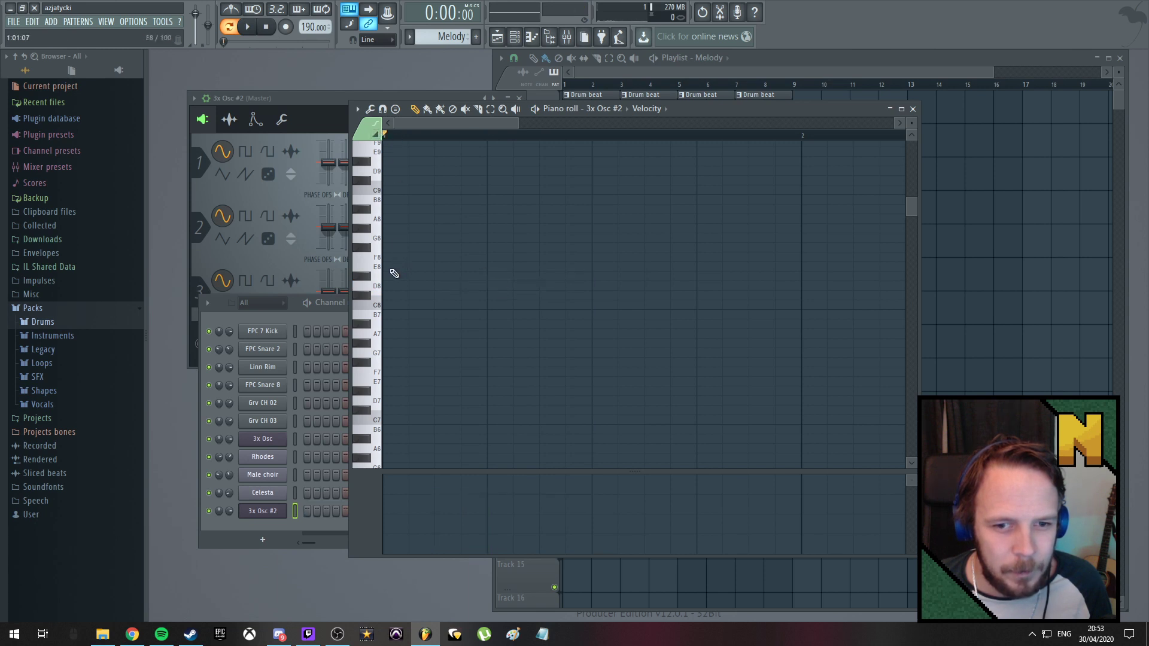
Place slide notes D#8 at the bar's start and E8 at step 3, and play the pattern
left_click(395, 275)
left_click(441, 267)
key("space")
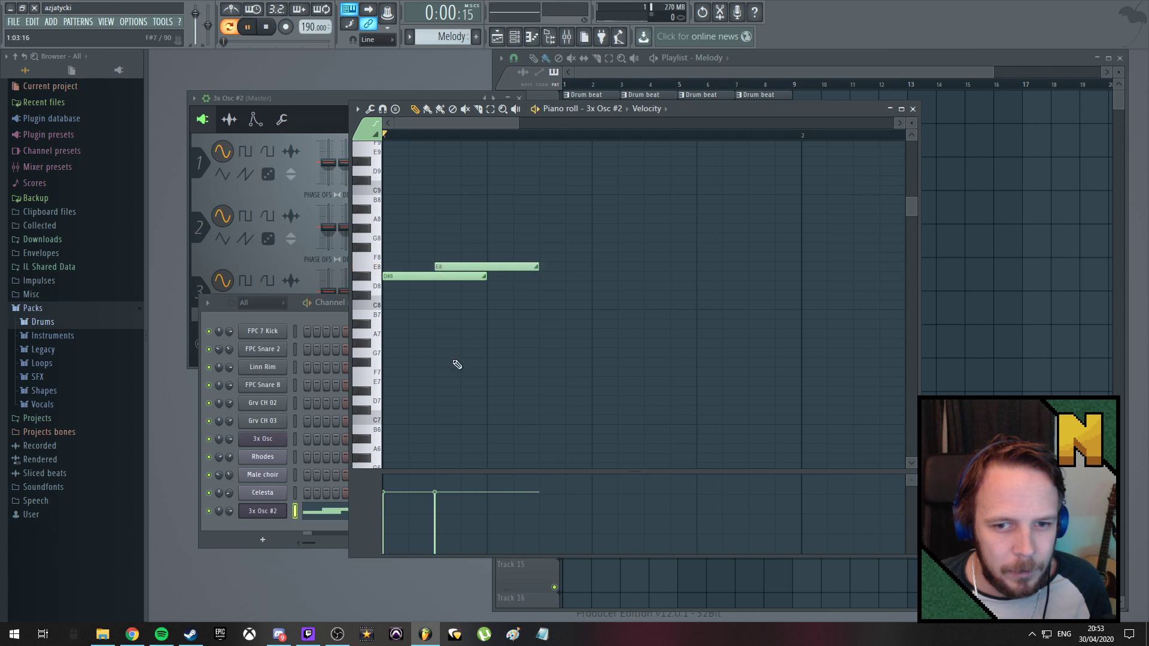
key("space")
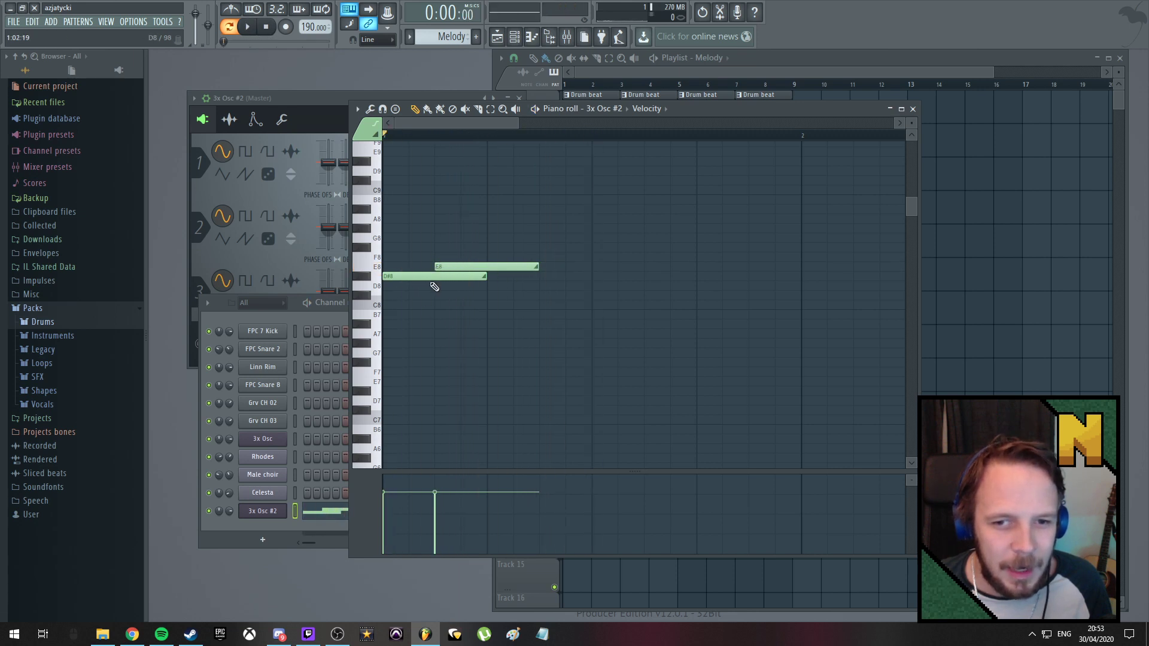
Replace the D#8 slide with an ordinary D#8 note, raise the E8 slide note to F8, and play the pattern
right_click(436, 277)
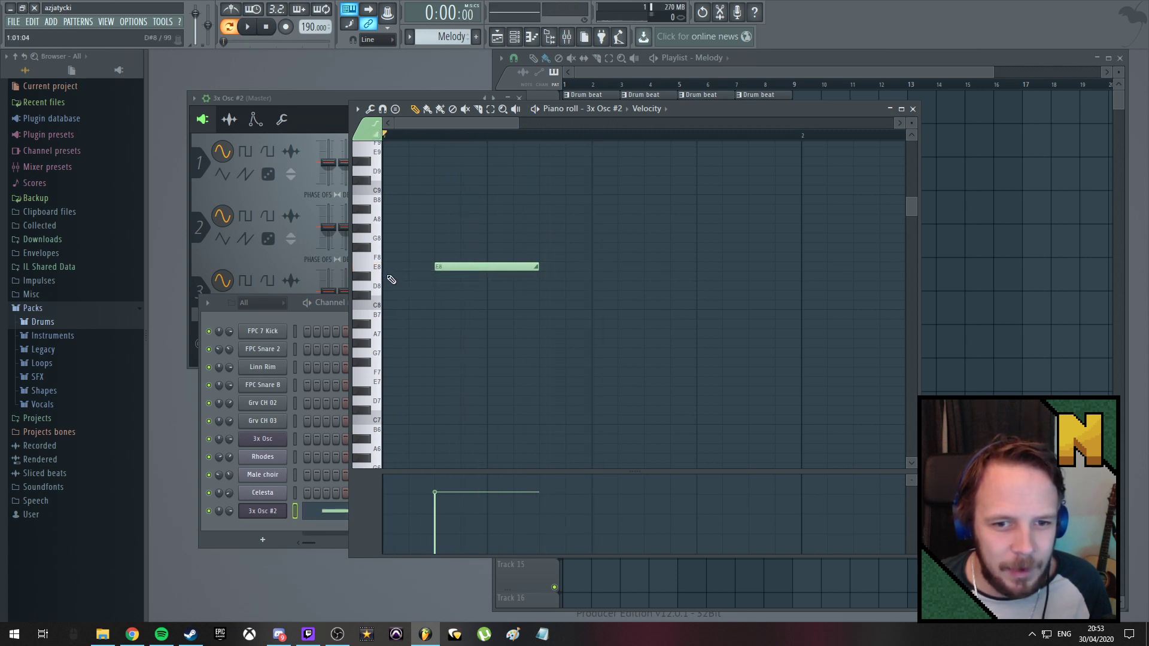
left_click(396, 276)
left_click_drag(454, 267, 455, 258)
key("space")
key("space")
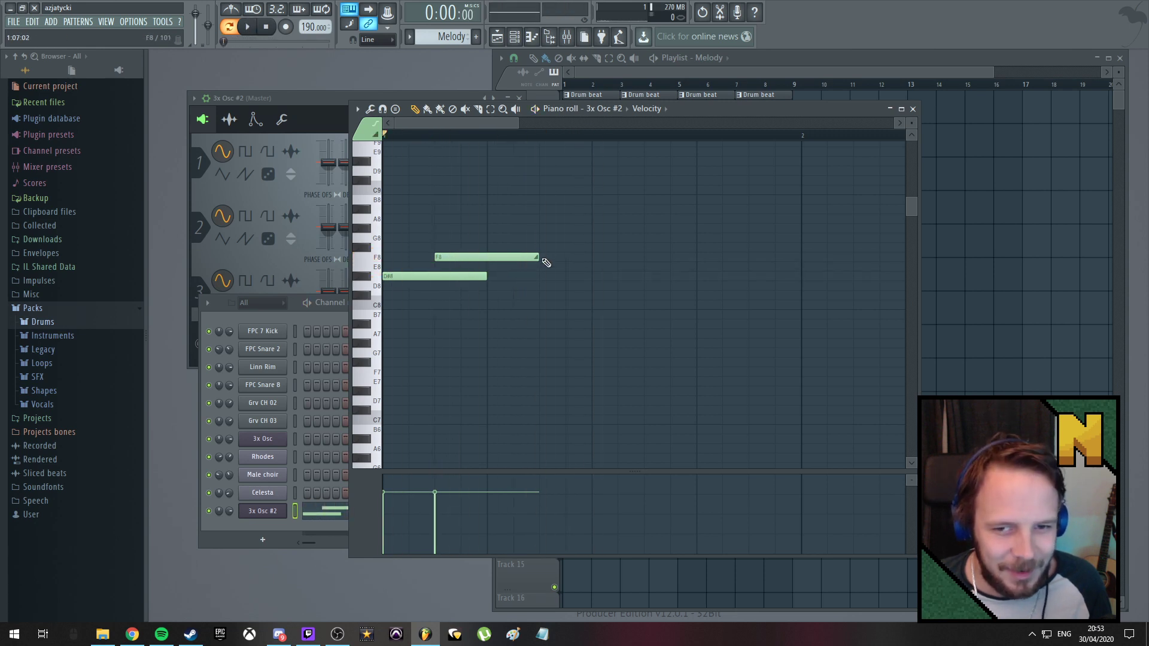
Lengthen the F8 slide note to 10 steps and the D#8 note to 12 steps, and play the pattern
left_click_drag(538, 257, 687, 292)
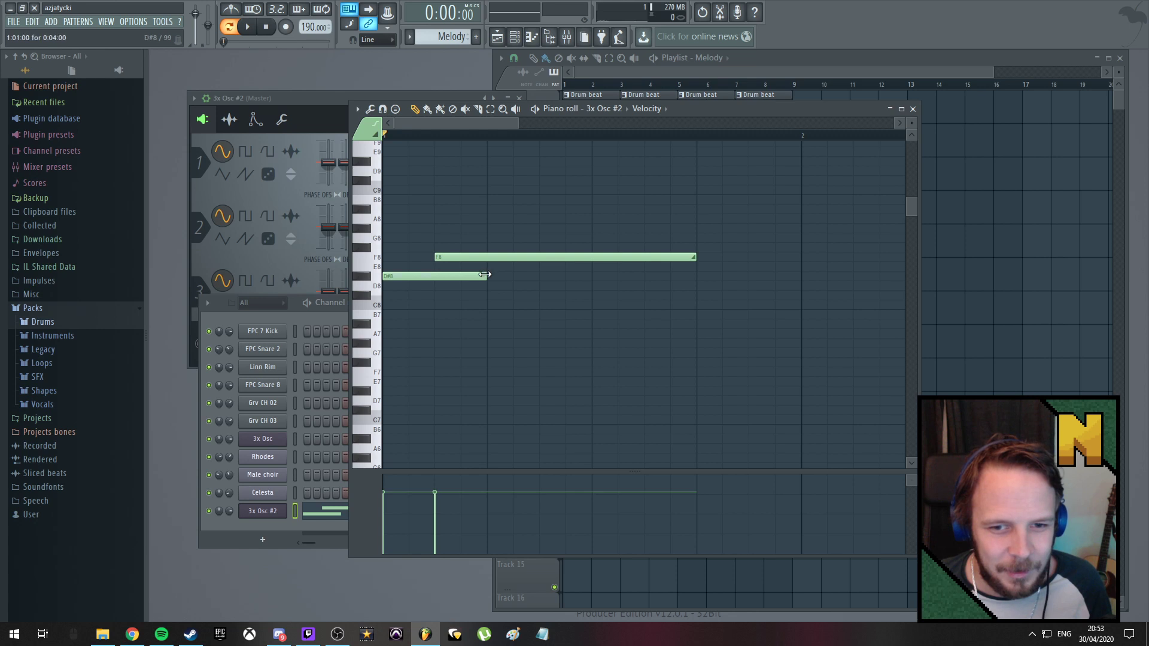
left_click_drag(484, 274, 696, 275)
key("space")
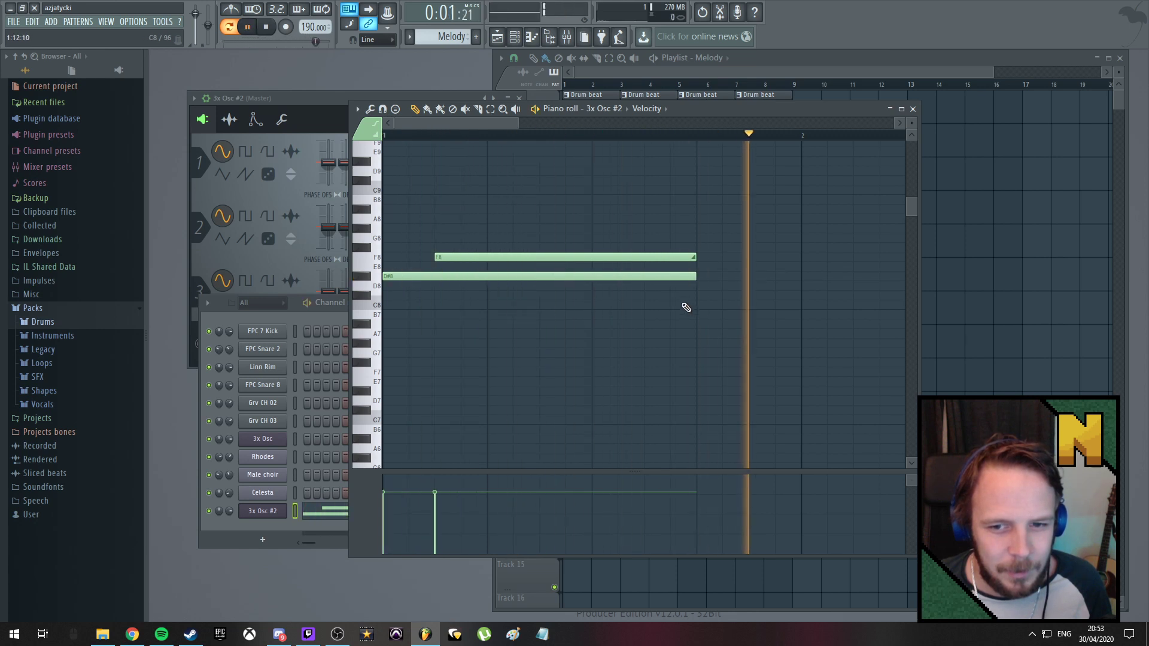
key("space")
Shorten the F8 slide note to four steps and play back the pitch slide
left_click_drag(696, 273, 539, 258)
key("space")
key("space")
key("space")
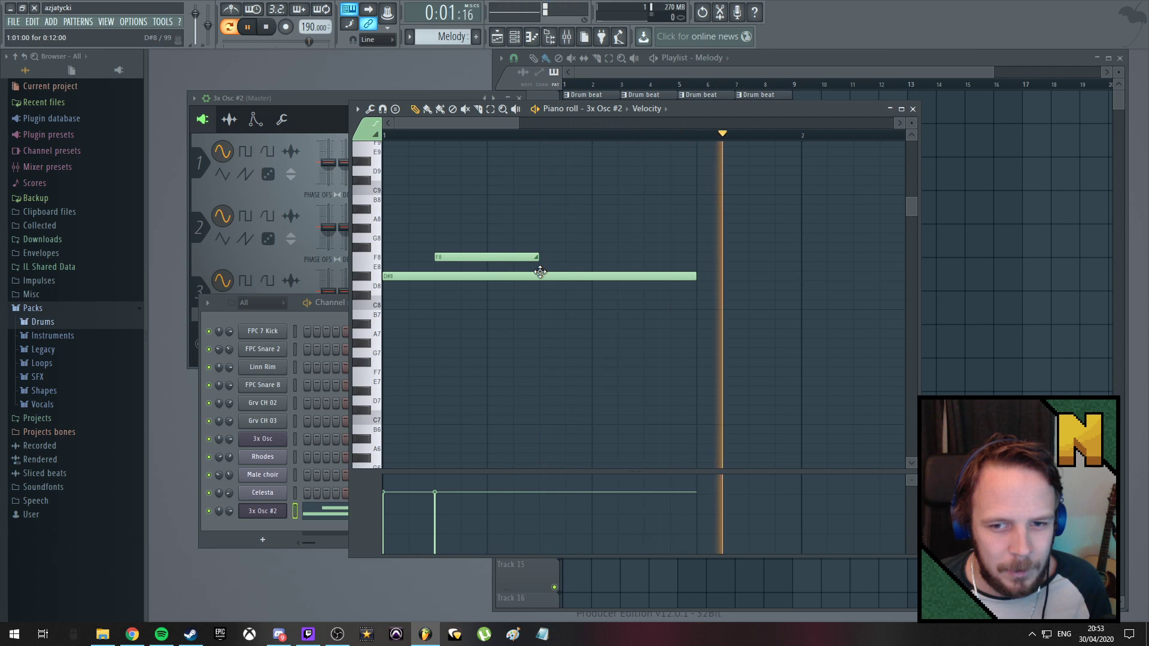
Try the F8 slide note at two steps with playback, restore it to four steps, and replay the pattern
key("space")
key("space")
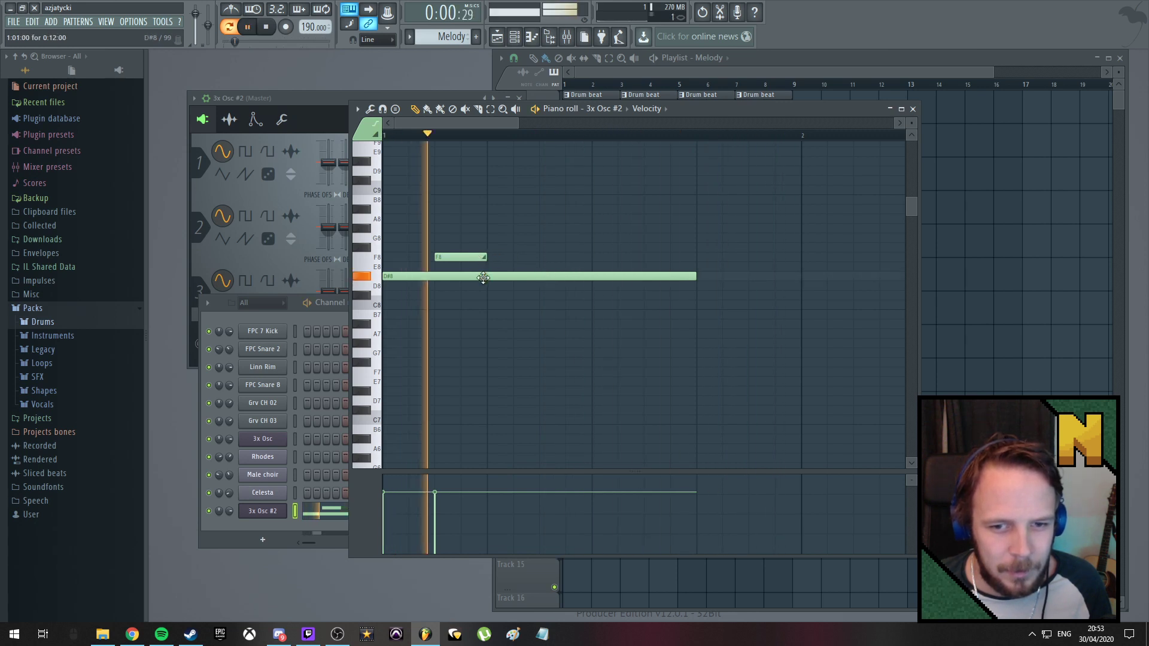
key("space")
left_click_drag(480, 260, 540, 272)
key("space")
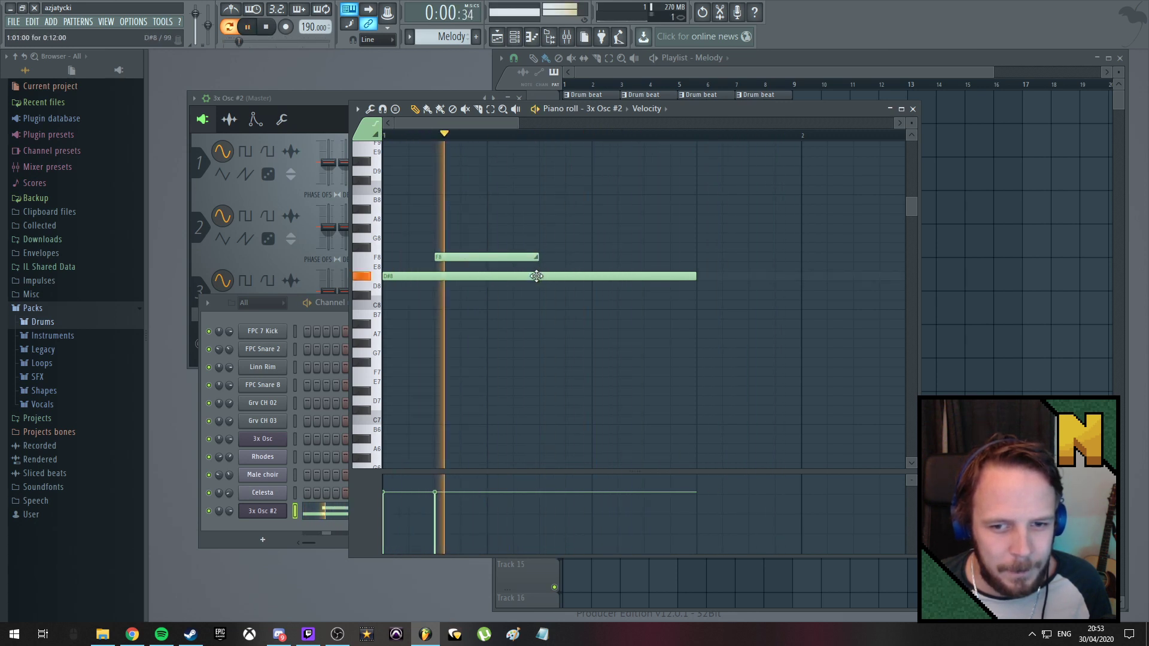
Replay the Melody pattern to audition the pitch slide from D#8 to F8
key("space")
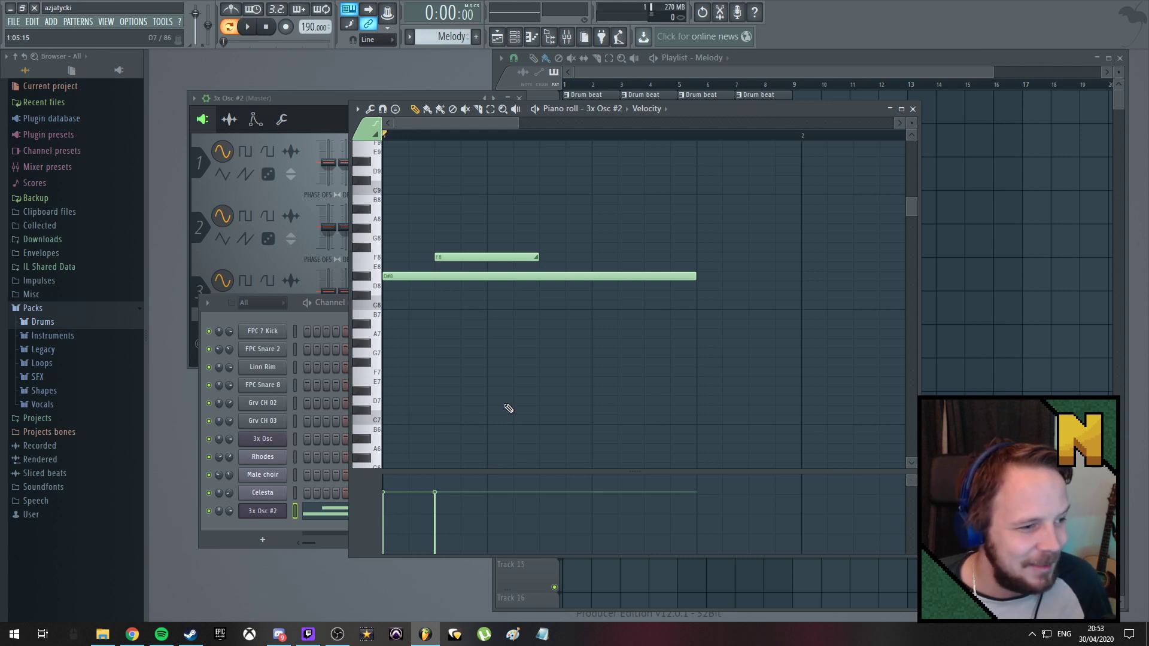
key("space")
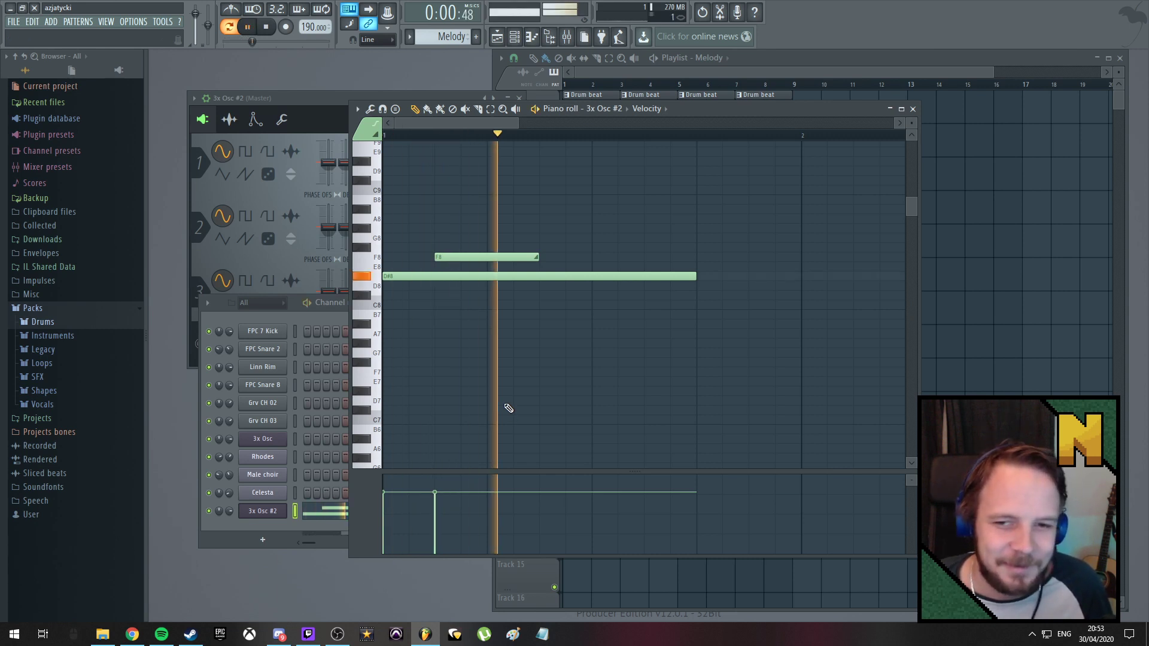
key("space")
key("space")
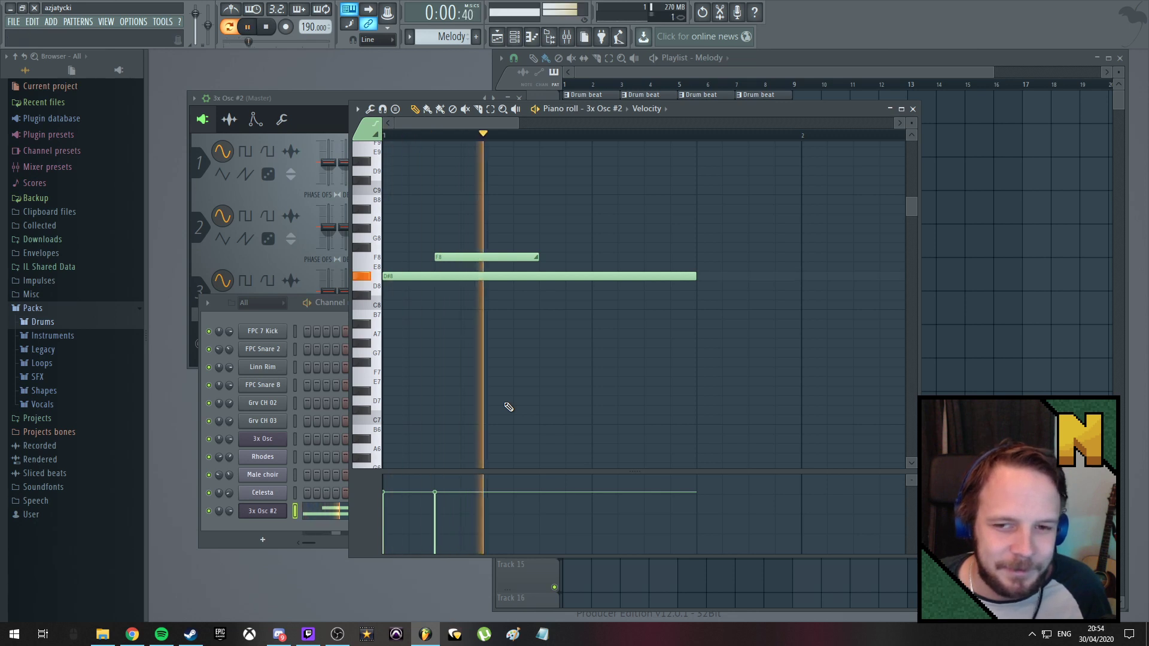
key("space")
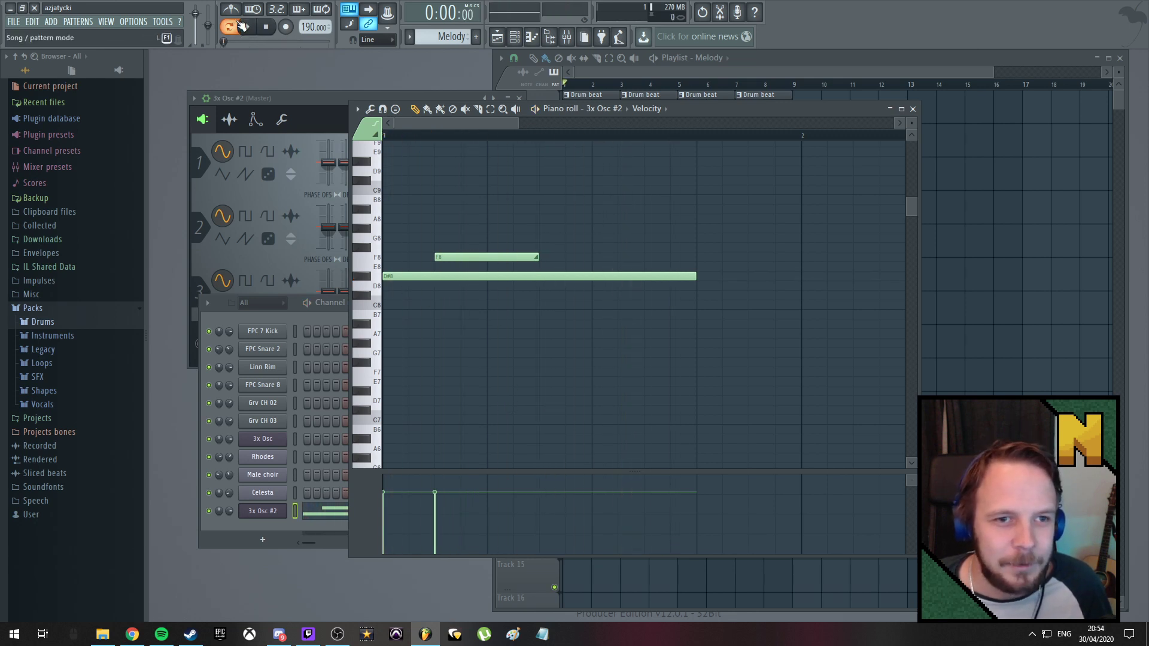
Switch playback to song mode, place the Melody pattern at the start of Track 6, and play the arrangement
key("space")
key("space")
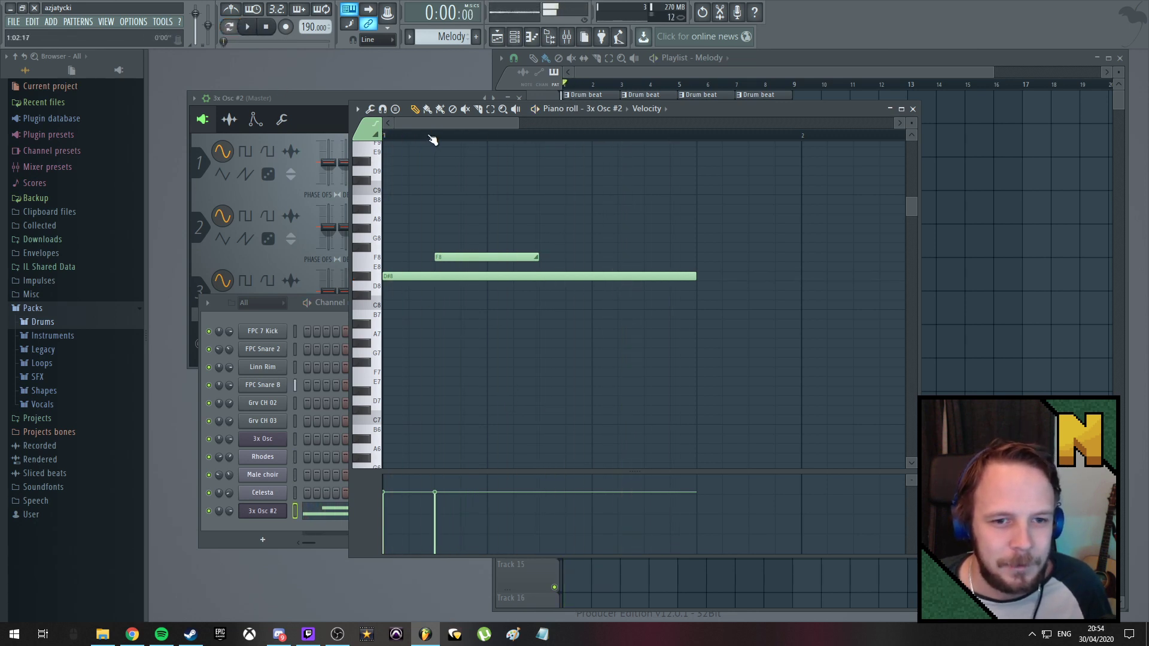
left_click(777, 60)
left_click(574, 277)
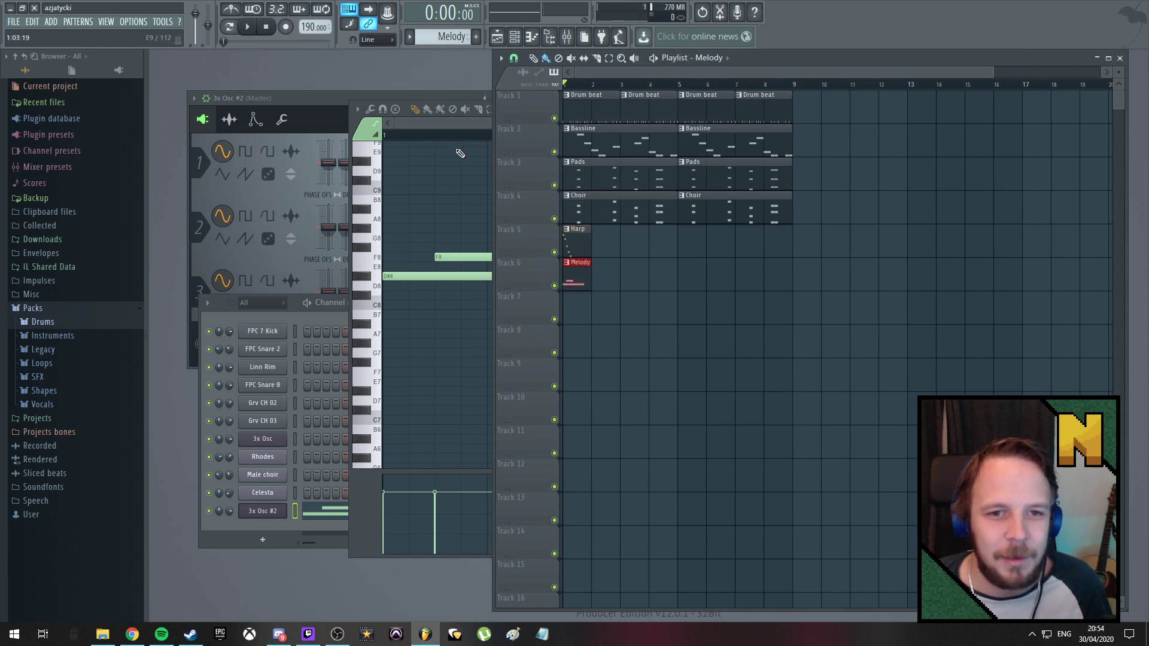
key("space")
left_click(454, 123)
key("space")
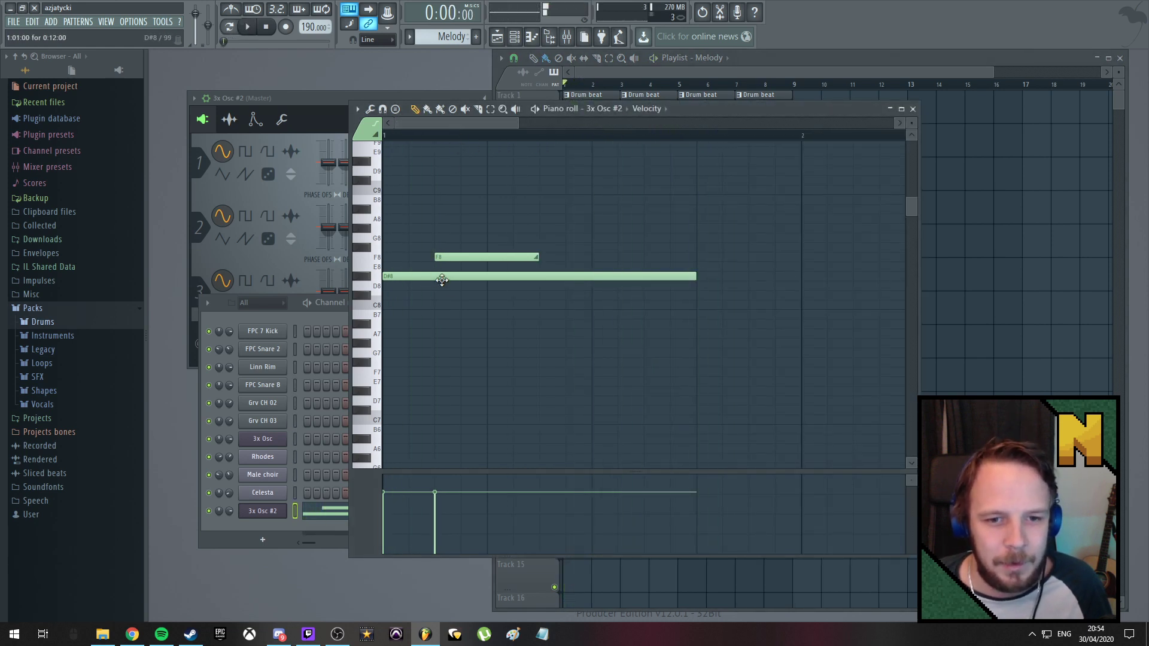
Try a 12-step C8 note at the start of the Melody pattern and delete it
left_click(443, 276)
scroll(443, 275, "right", 1)
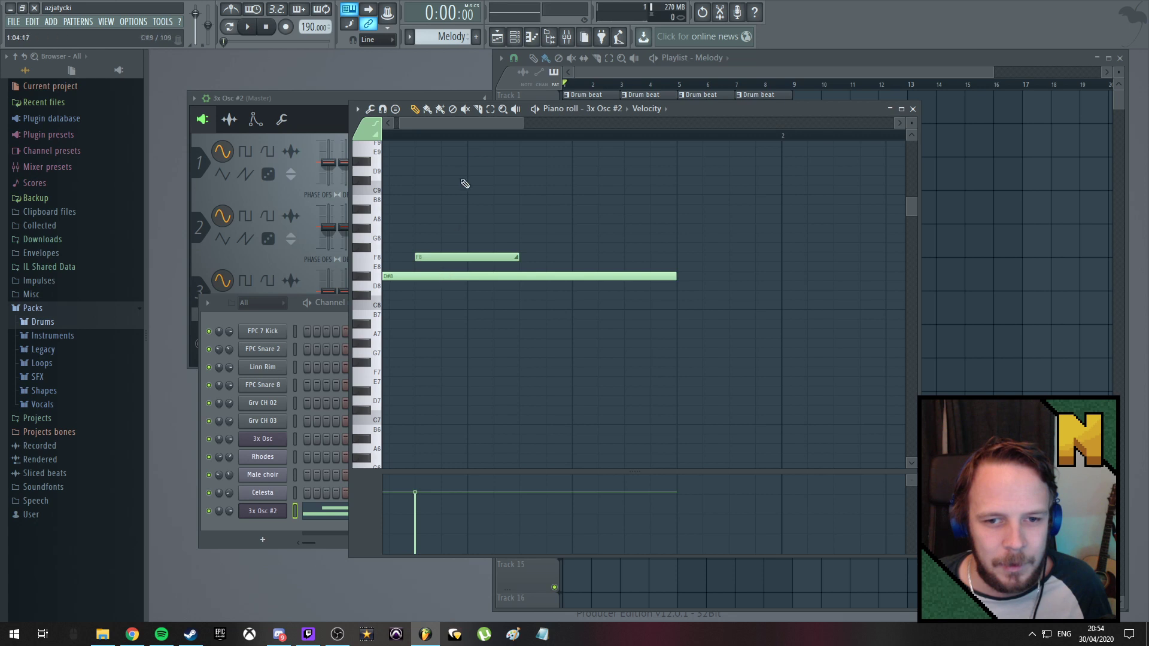
scroll(487, 123, "left", 1)
left_click(409, 306)
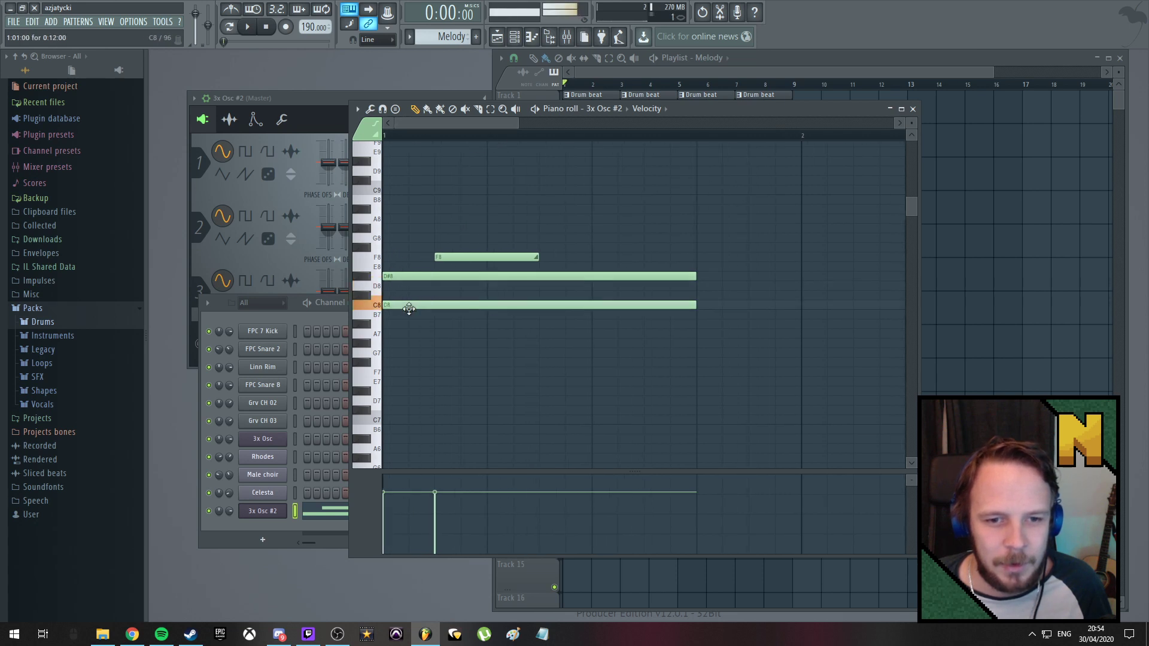
right_click(409, 307)
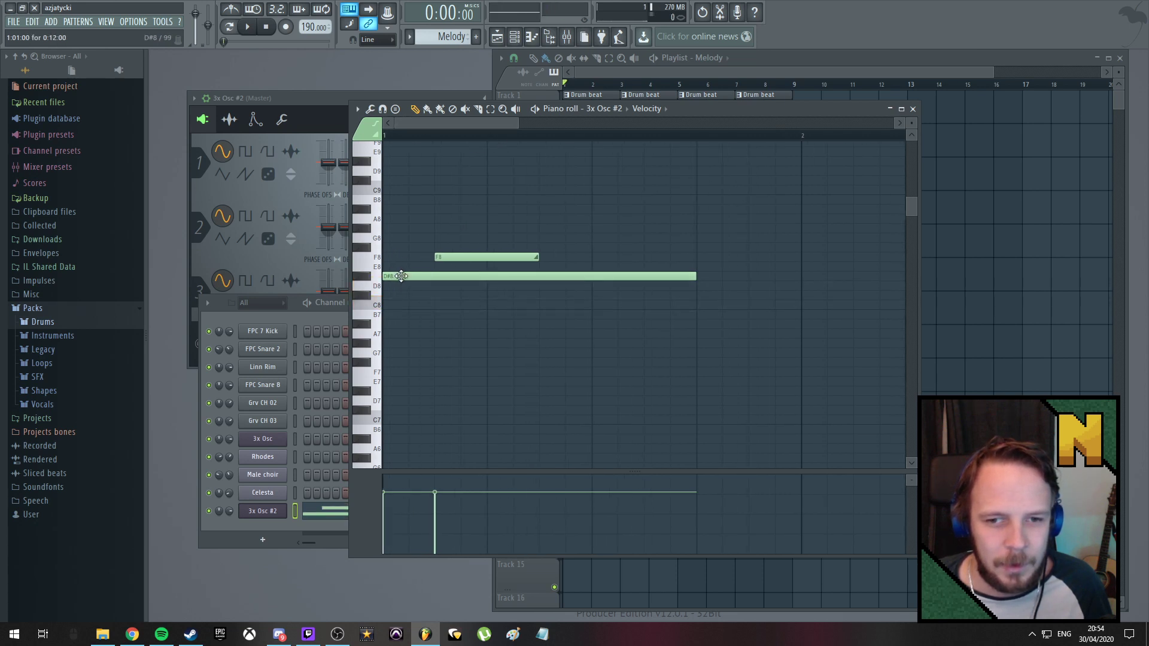
Move the D#8 note to step 7 and the slide note to C8 at step 9, and play the song
left_click_drag(479, 257, 617, 279)
left_click(461, 279)
left_click_drag(492, 305, 645, 304)
key("space")
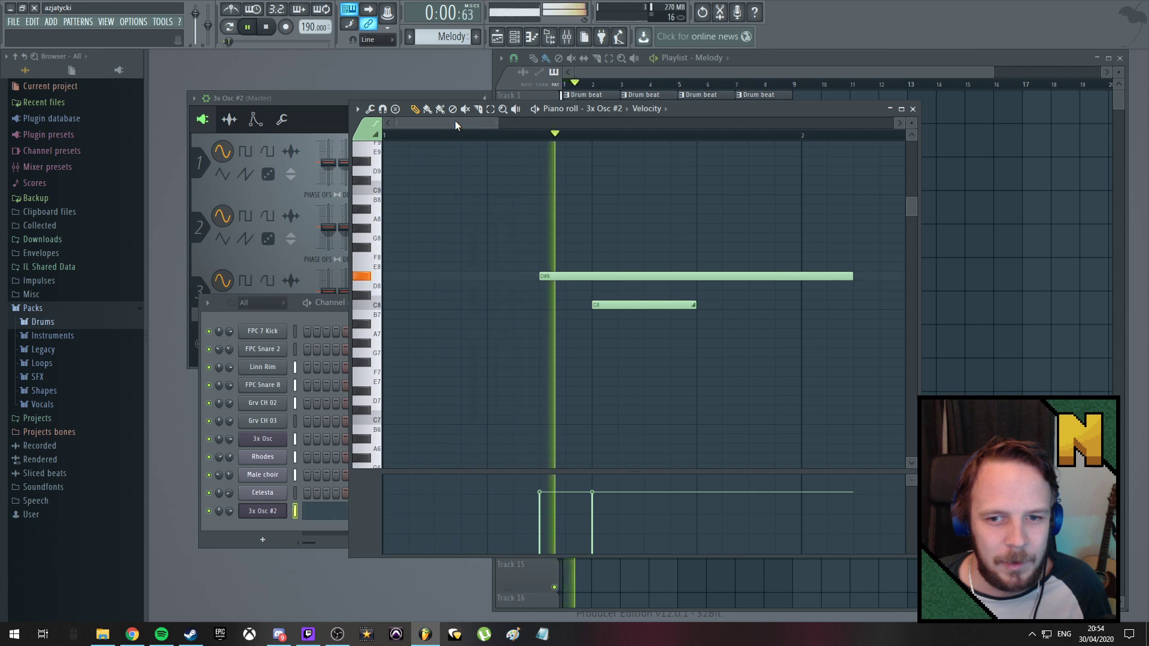
key("space")
Move the C8 slide note to step 13 and the D#8 note to step 9, playing back the song
left_click_drag(617, 299, 706, 302)
key("space")
key("space")
left_click_drag(557, 275, 620, 275)
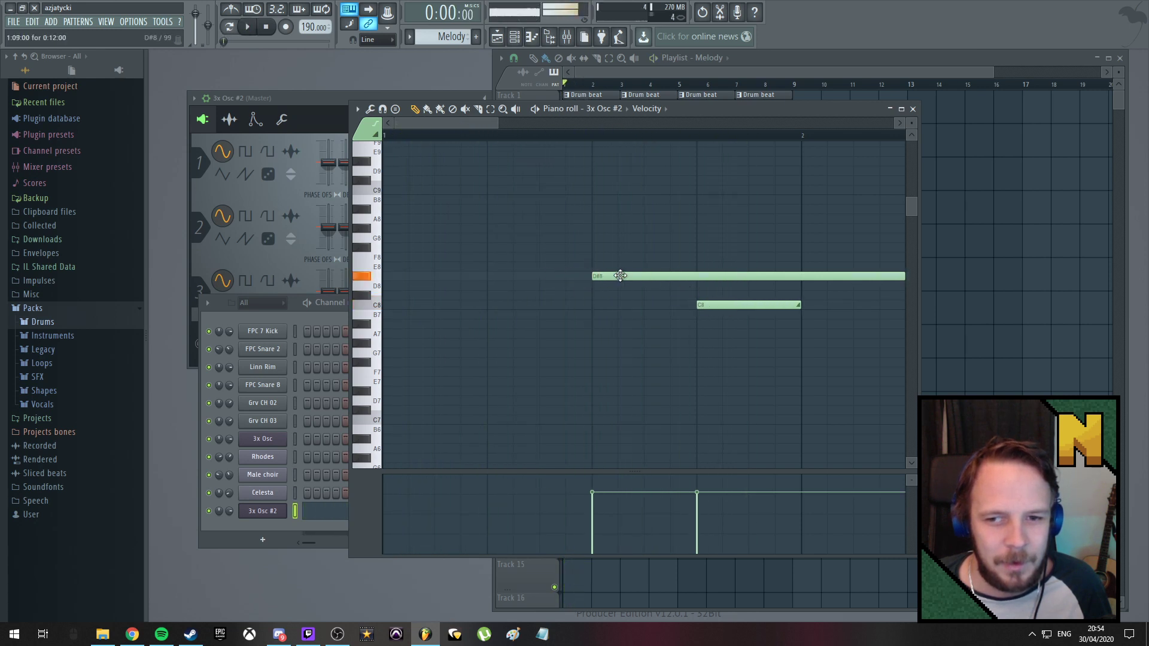
key("space")
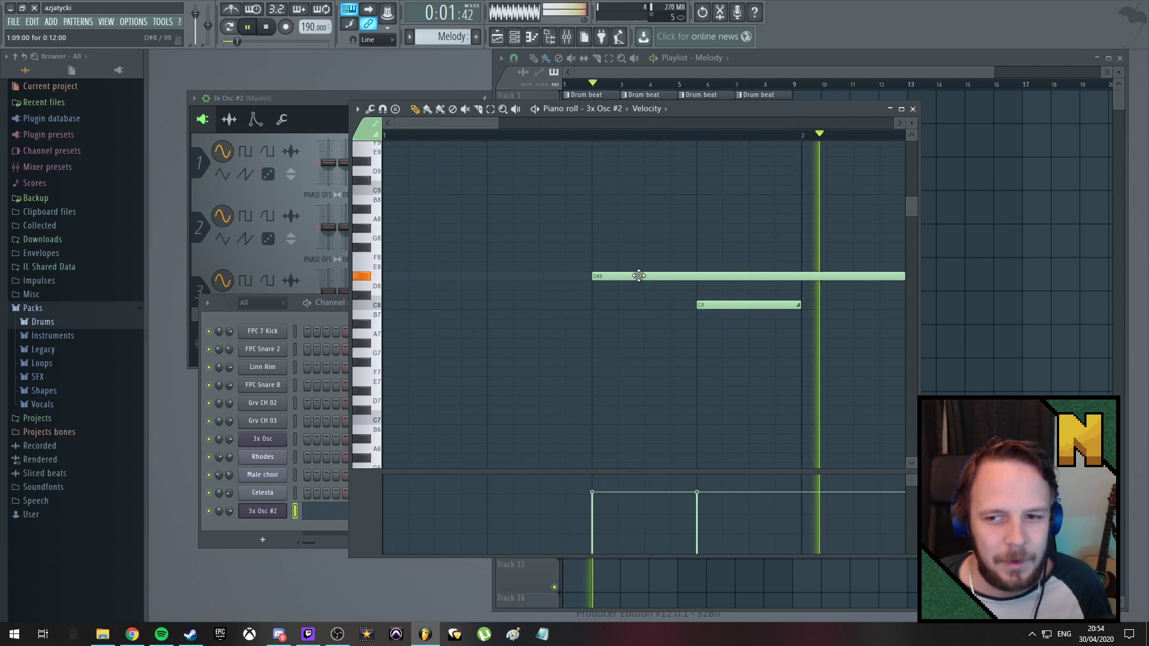
key("space")
Lengthen the D#8 note to one bar and four steps and play the song
left_click_drag(471, 120, 516, 124)
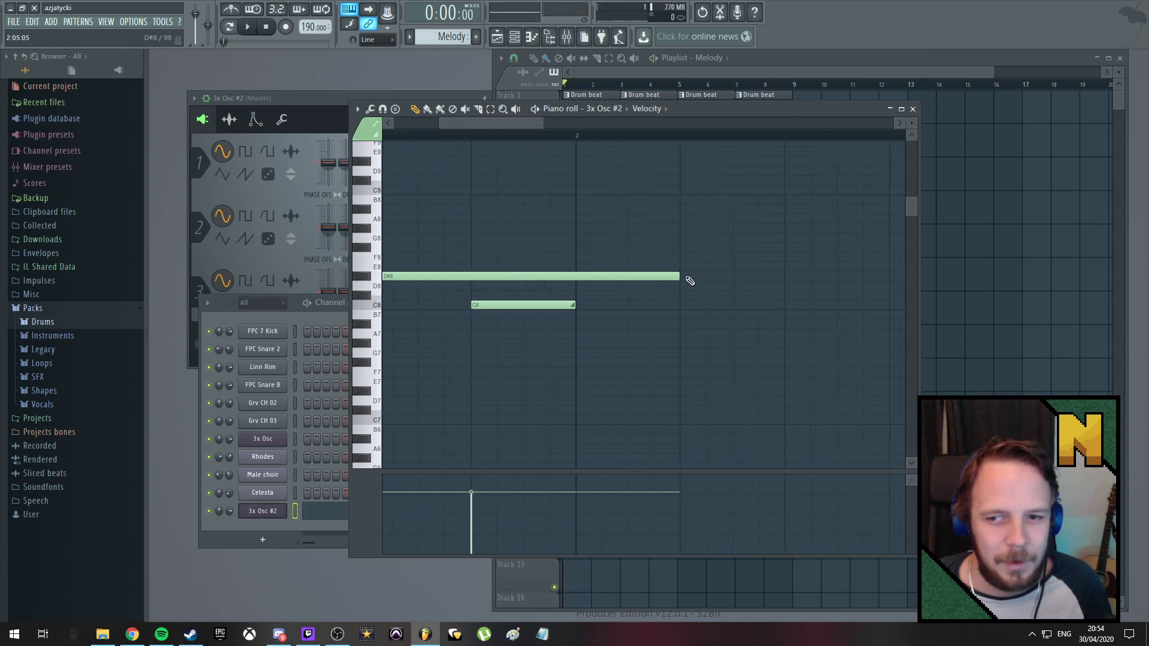
left_click_drag(675, 275, 881, 321)
key("space")
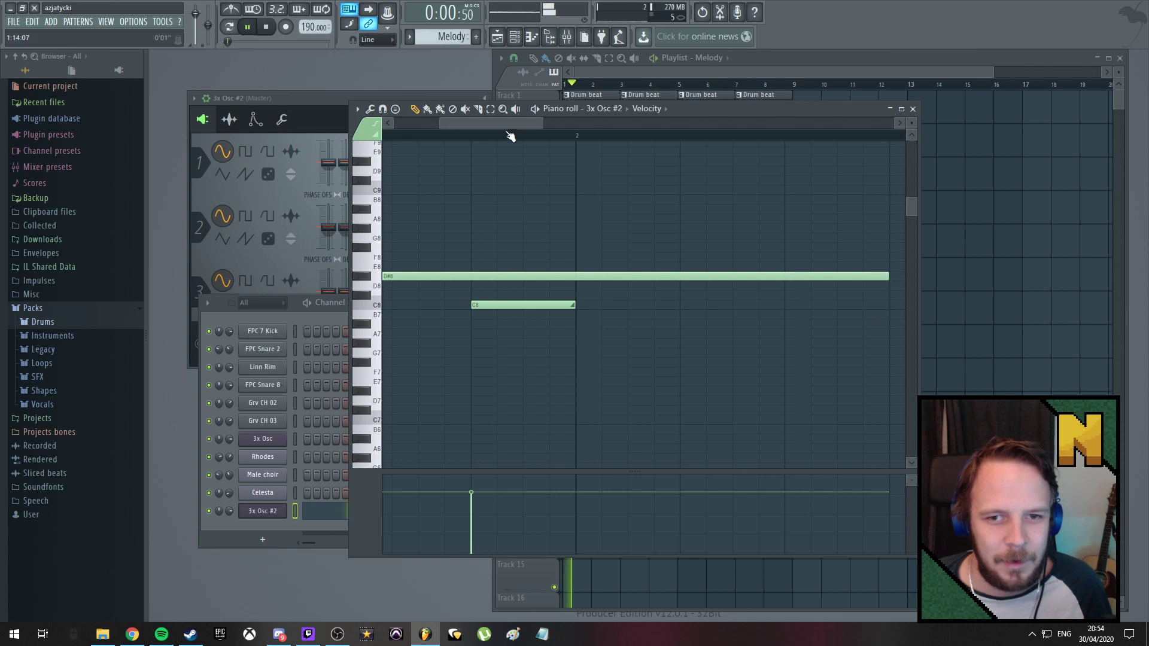
left_click_drag(509, 121, 493, 124)
key("space")
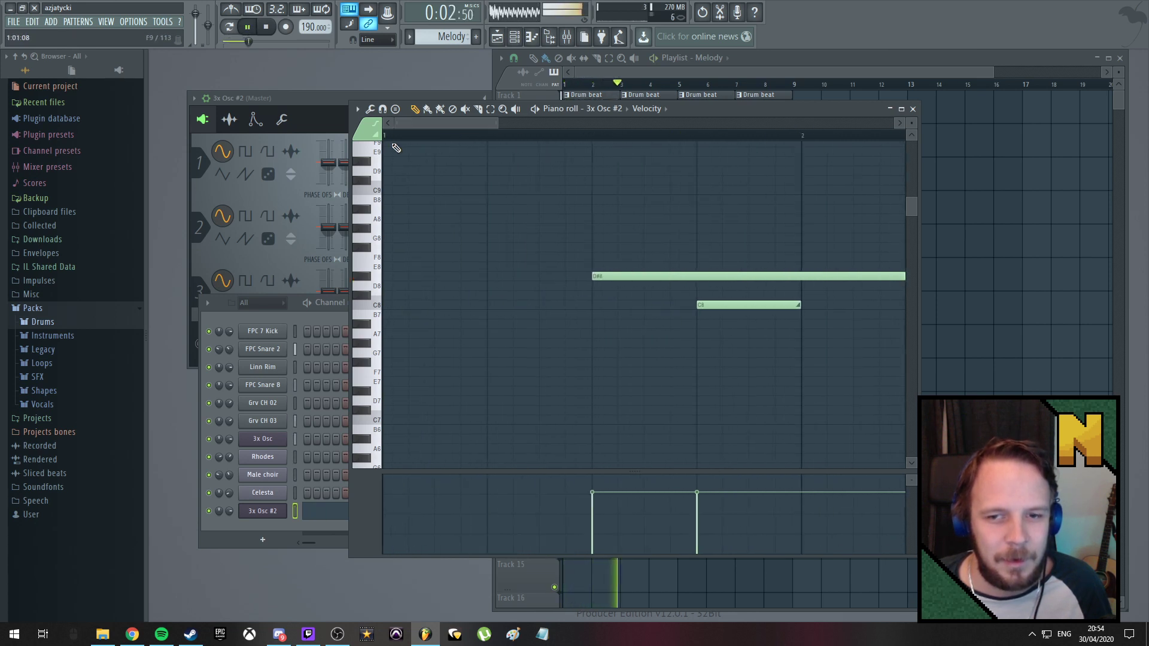
Set the second 3x Osc channel's volume to 51% and audition it in the song
left_click(231, 511)
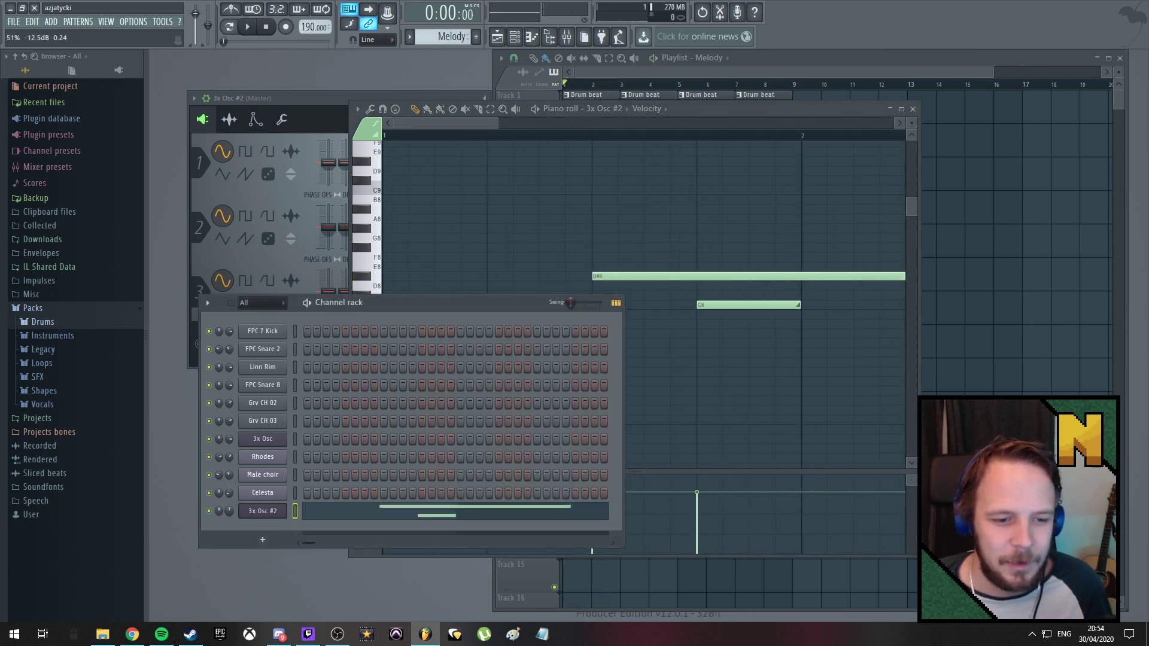
key("space")
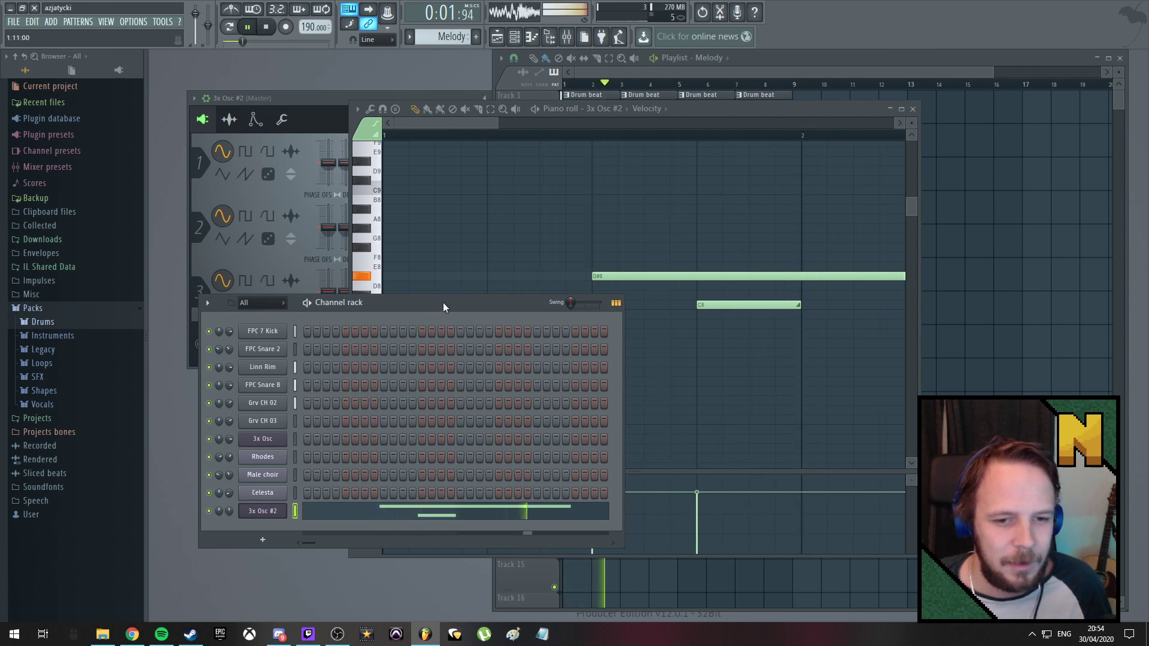
key("space")
left_click_drag(459, 124, 519, 127)
key("space")
key("space")
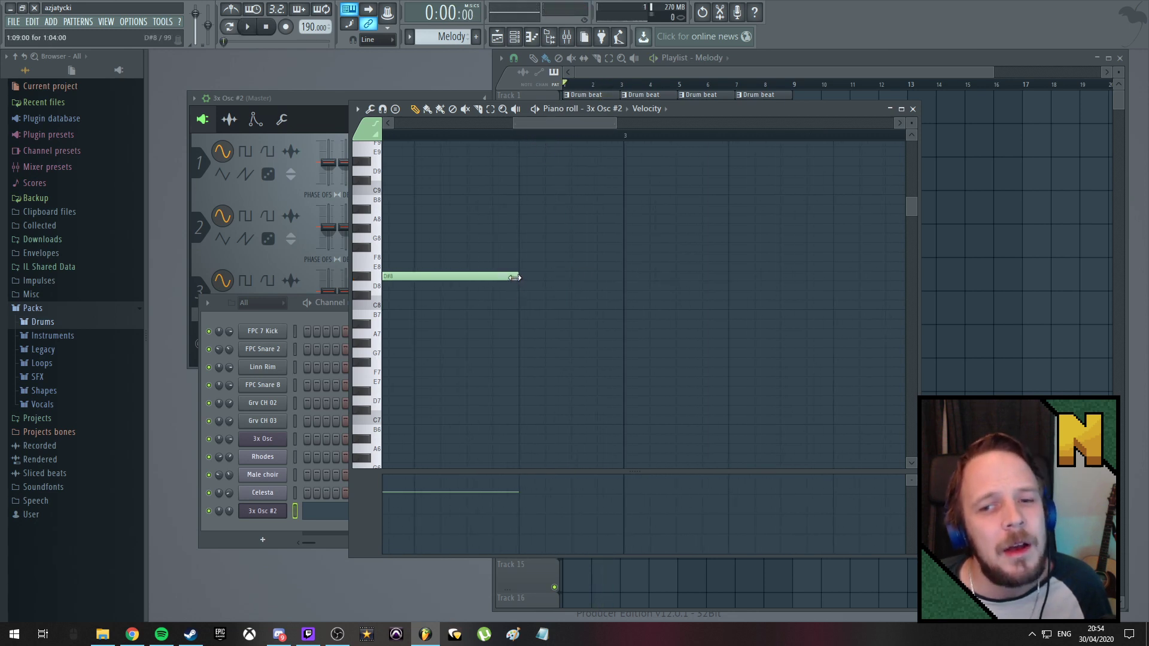
Lengthen the D#8 note to one bar and 12 steps and add a G8 slide note at 2:13:00
left_click_drag(563, 286, 709, 288)
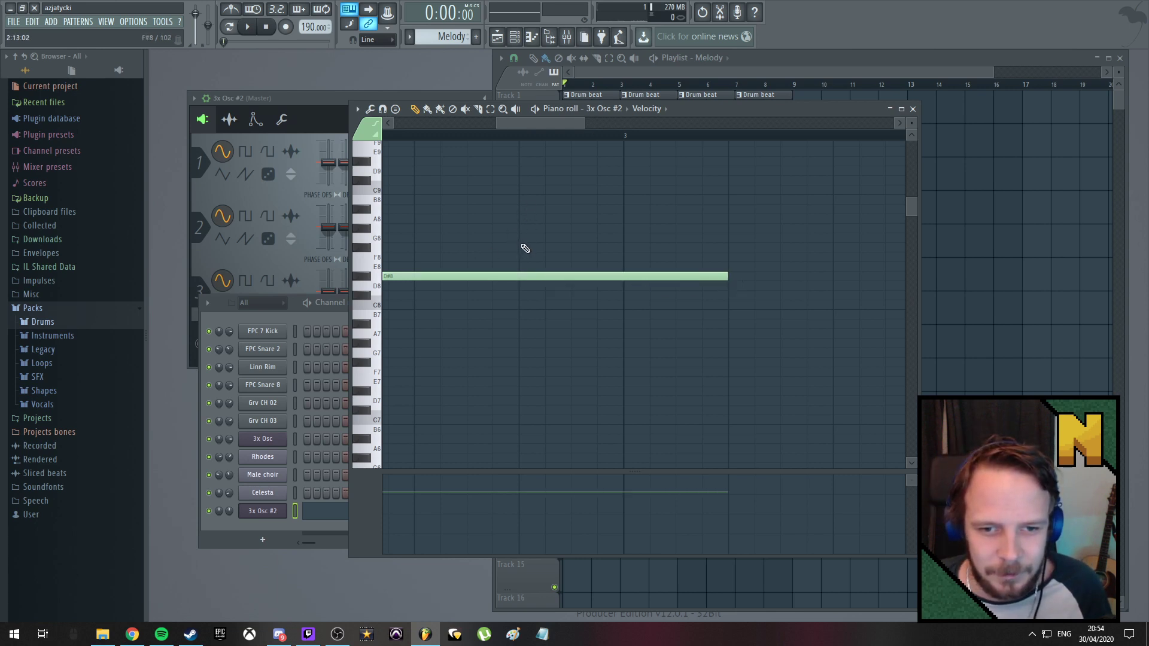
left_click(526, 239)
right_click(541, 239)
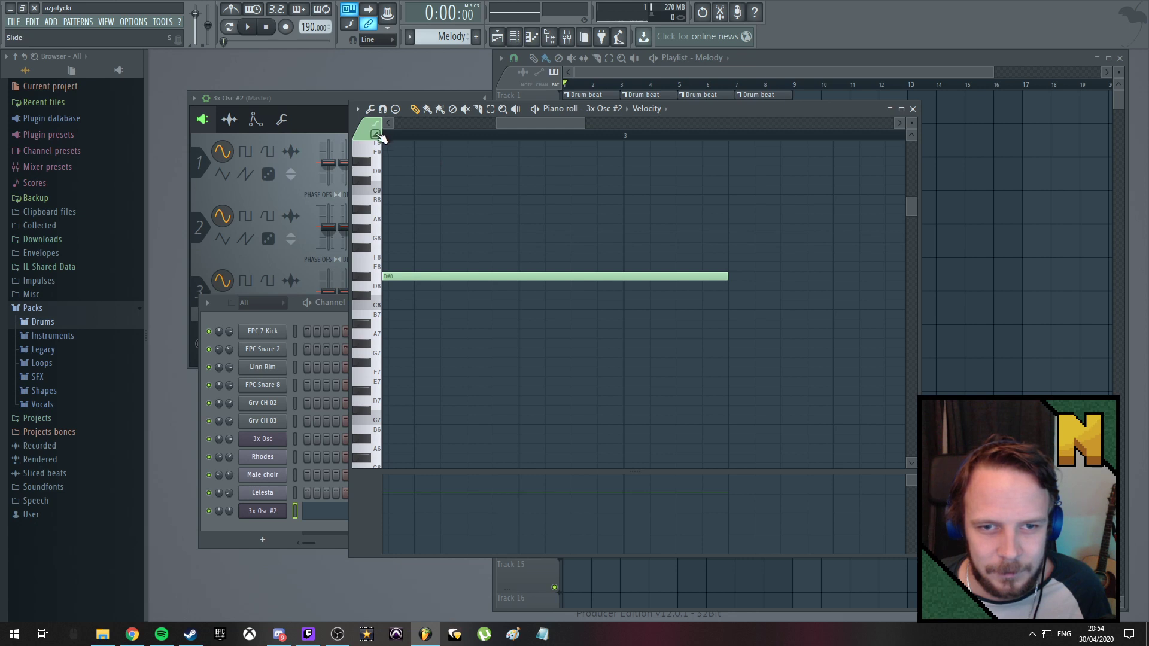
left_click(521, 238)
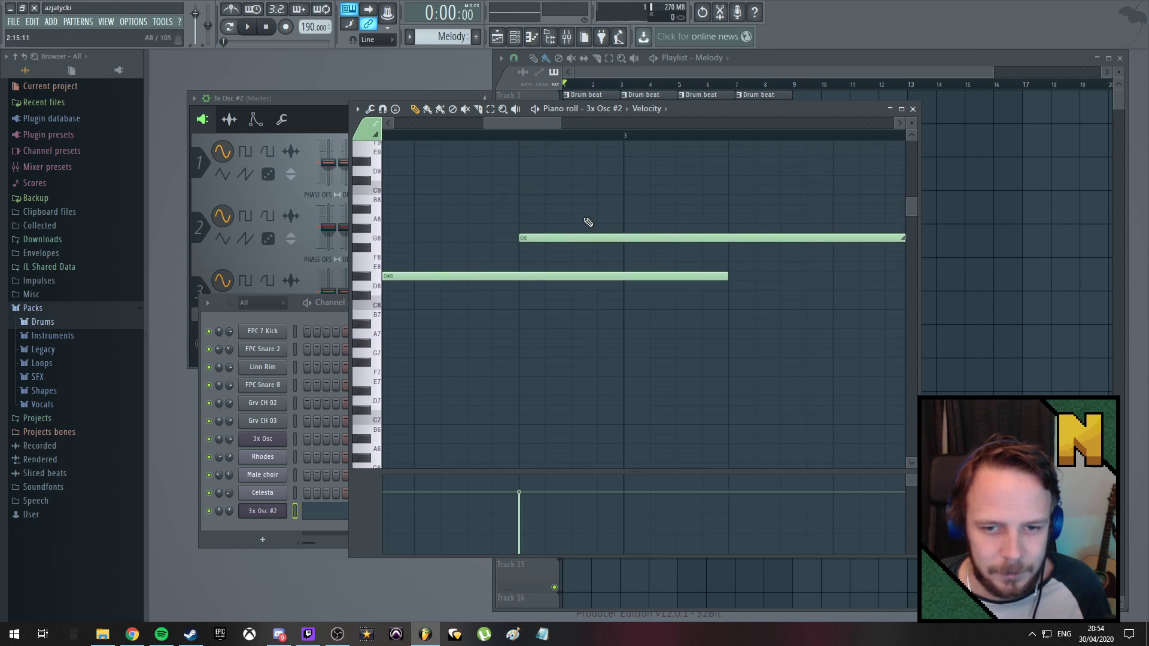
Shorten the G8 slide note to four steps and play the song to hear both slides
scroll(588, 220, "down", 3)
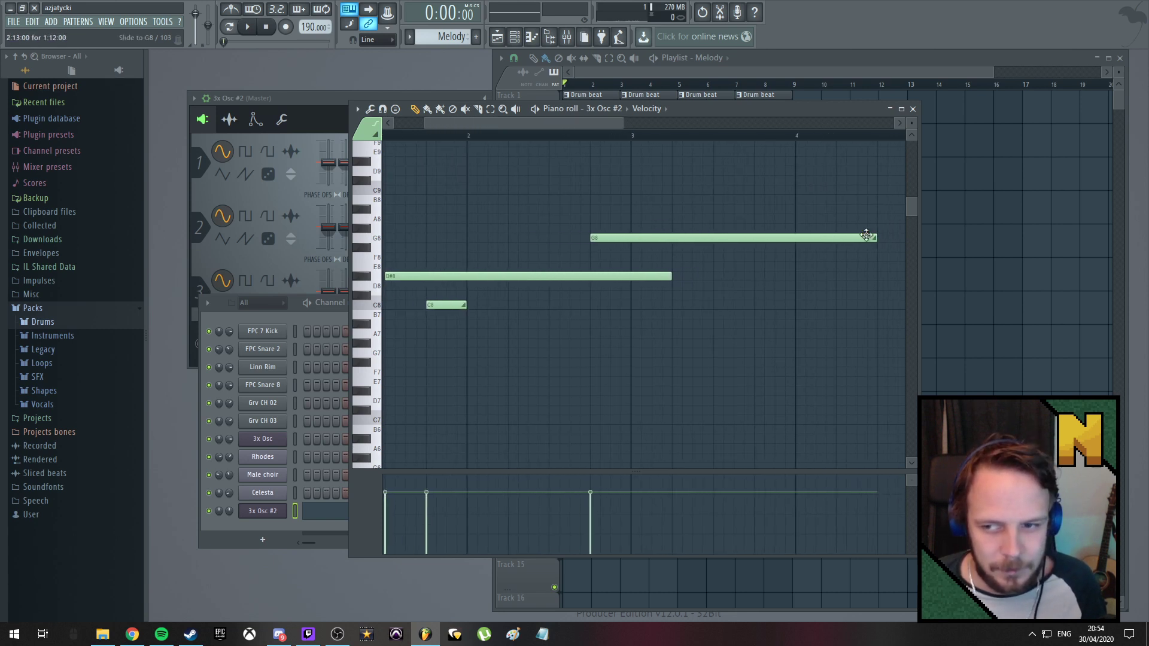
left_click_drag(877, 238, 657, 250)
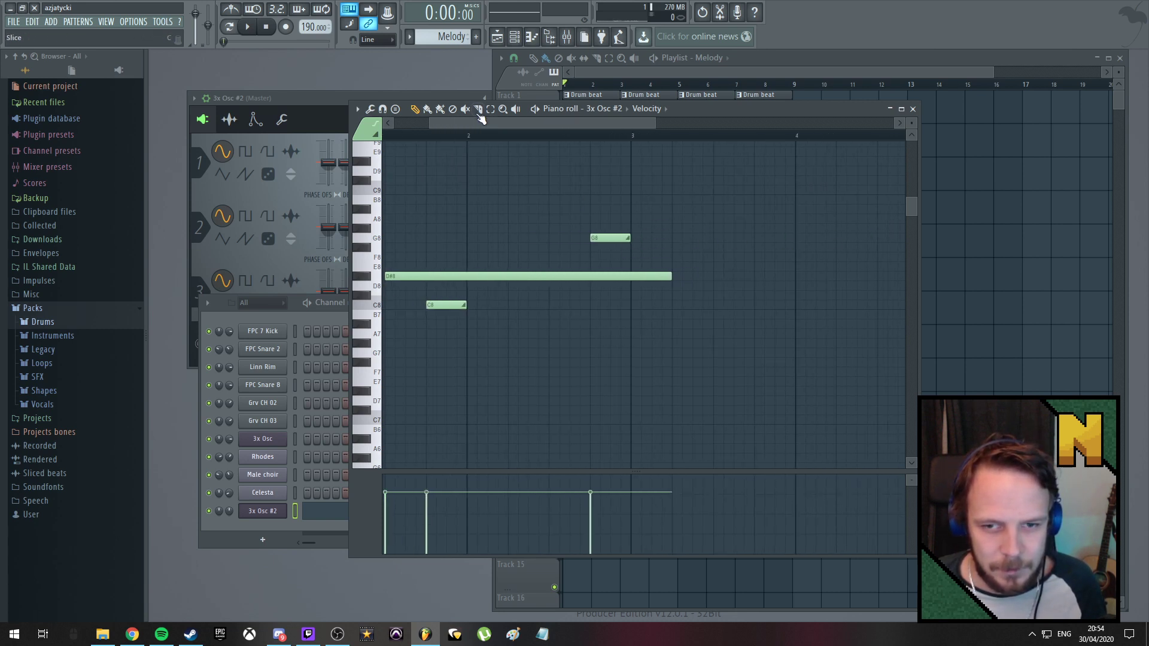
left_click_drag(490, 121, 455, 123)
key("space")
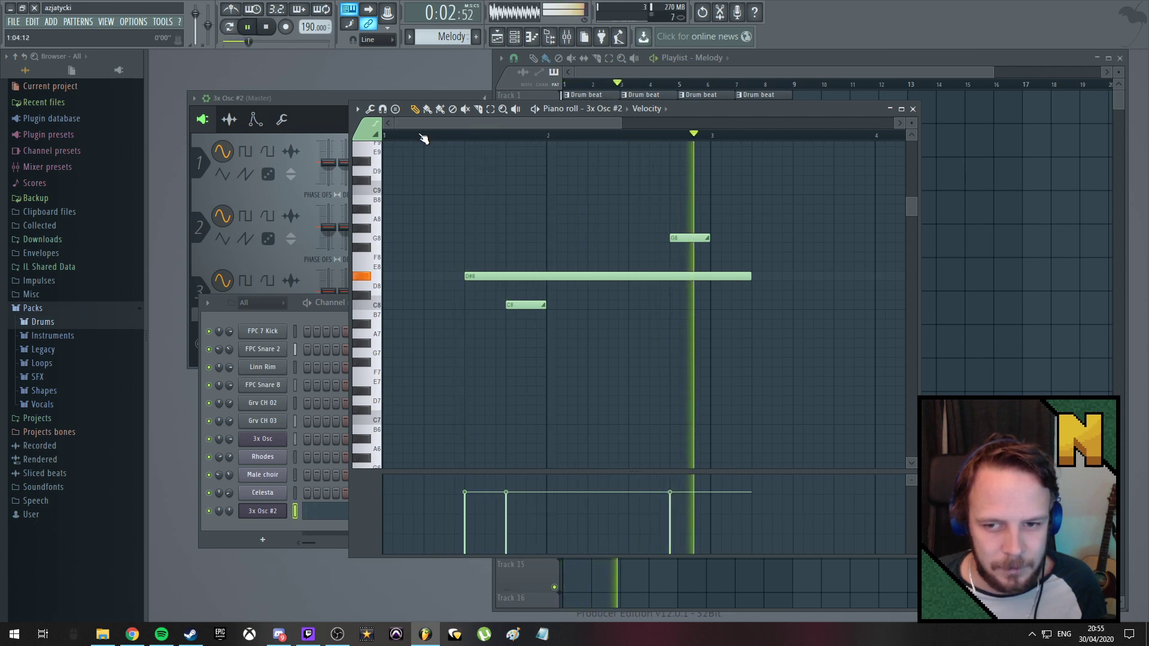
key("space")
key("space")
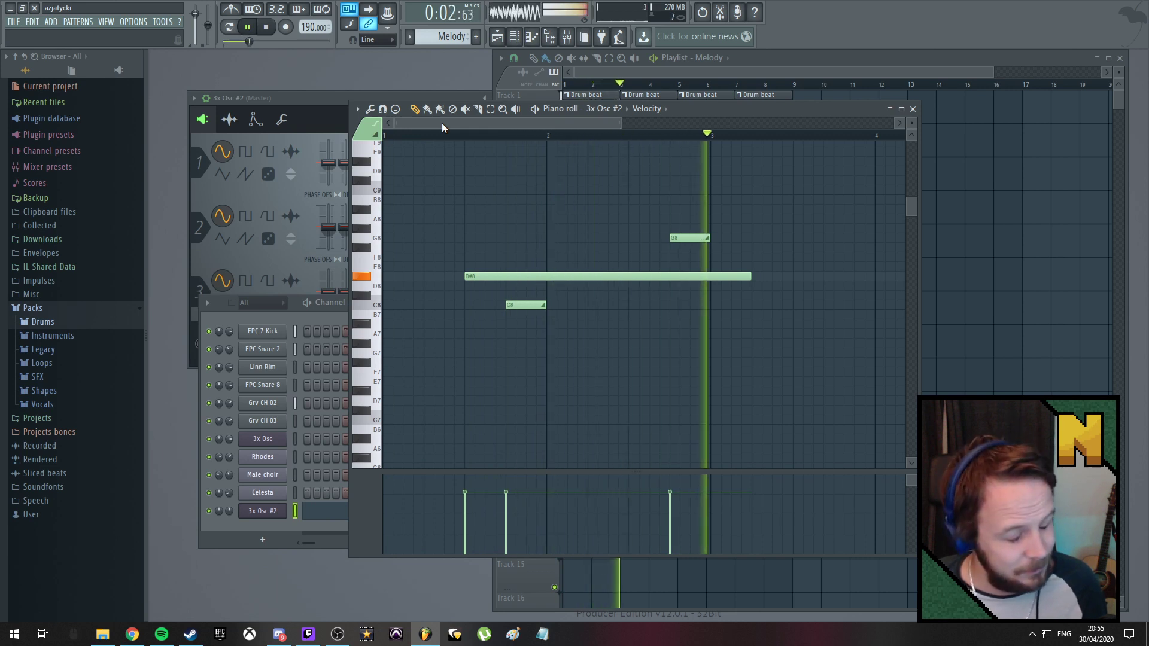
left_click_drag(444, 123, 491, 124)
key("space")
Lengthen the D#8 note to two bars and eight steps and play the song
left_click_drag(641, 276, 755, 295)
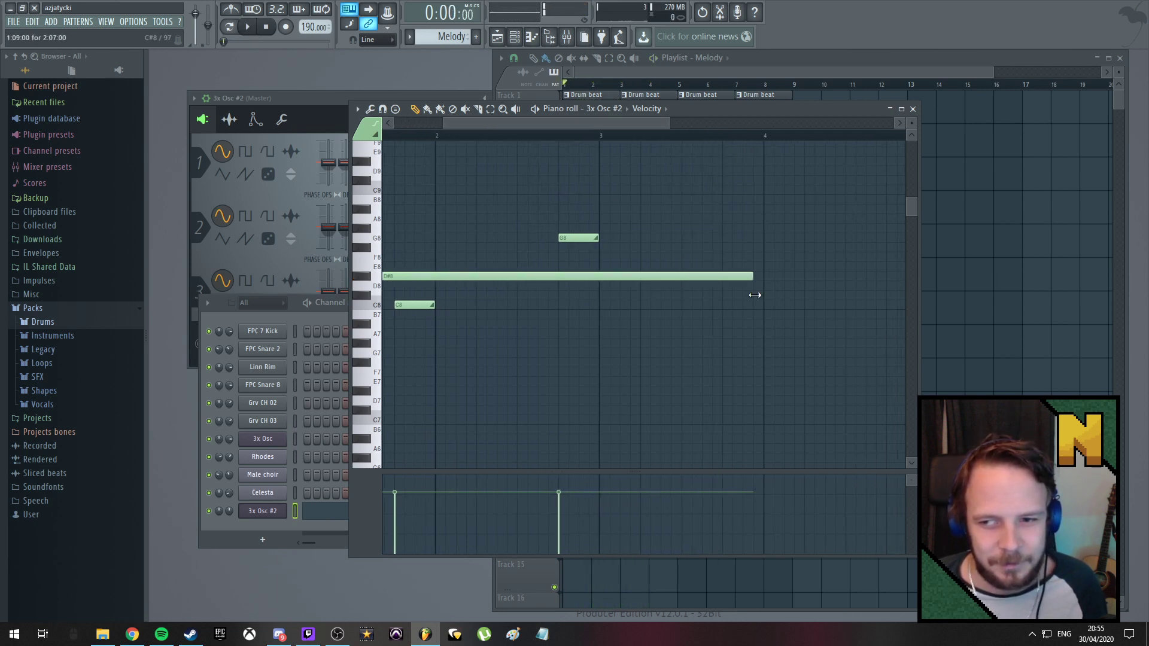
key("space")
mouse_move(476, 124)
left_mouse_down()
mouse_move(428, 124)
mouse_move(573, 127)
mouse_move(450, 118)
mouse_move(459, 122)
left_mouse_up()
key("space")
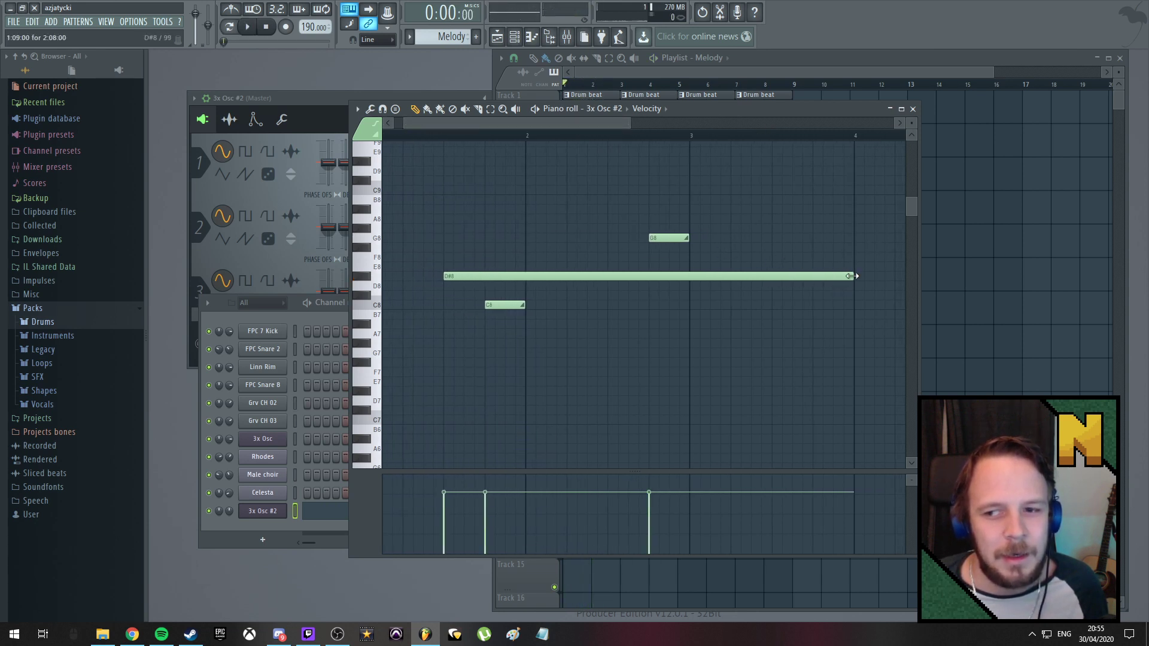
Shorten the D#8 note to exactly one bar and play back the song
left_click_drag(818, 277, 614, 286)
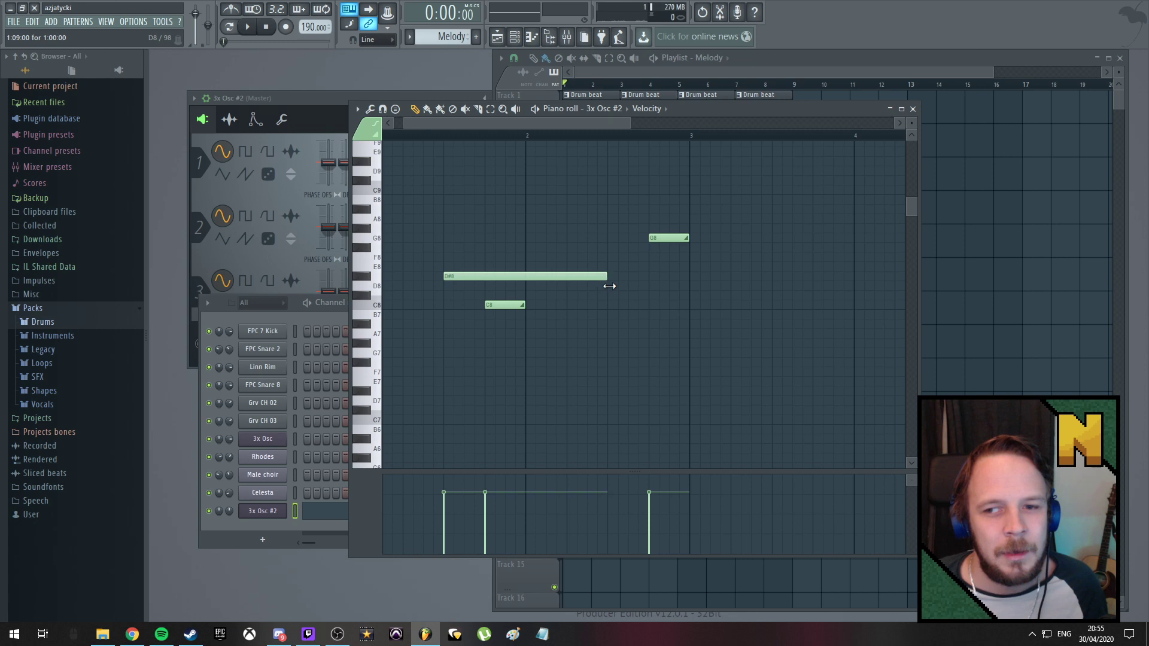
key("space")
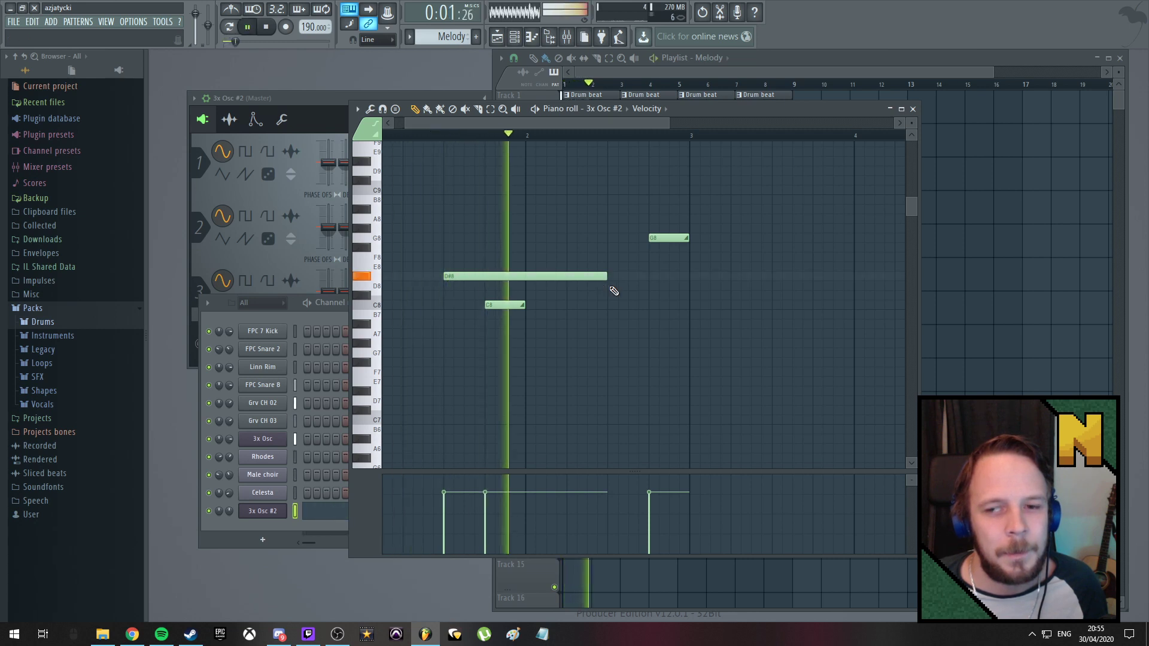
key("space")
left_click_drag(606, 279, 570, 286)
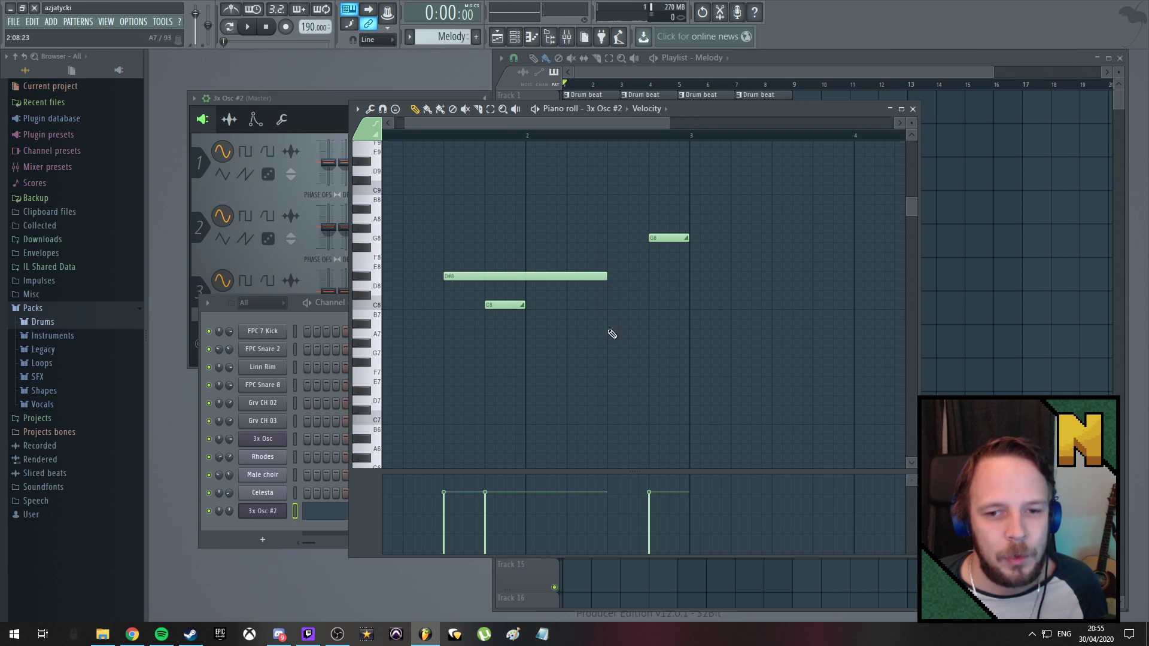
Add a one-bar A#7 note directly after the D#8 note, beneath the G8 slide, and play the song
left_click(609, 325)
key("space")
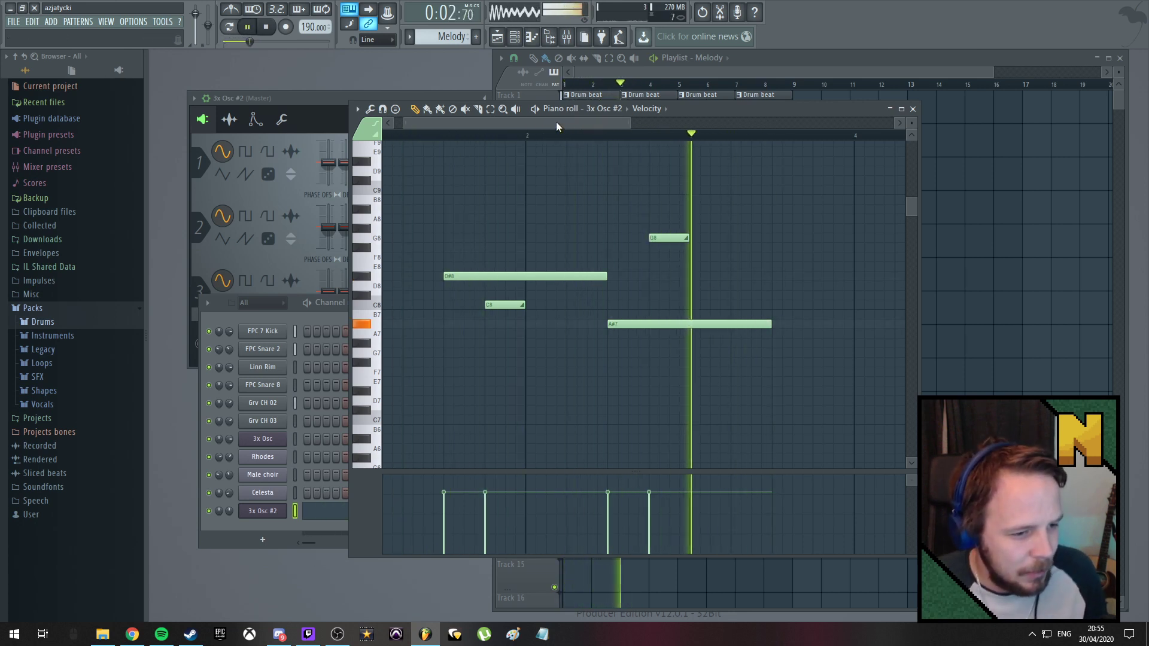
key("space")
left_click_drag(583, 122, 669, 128)
key("space")
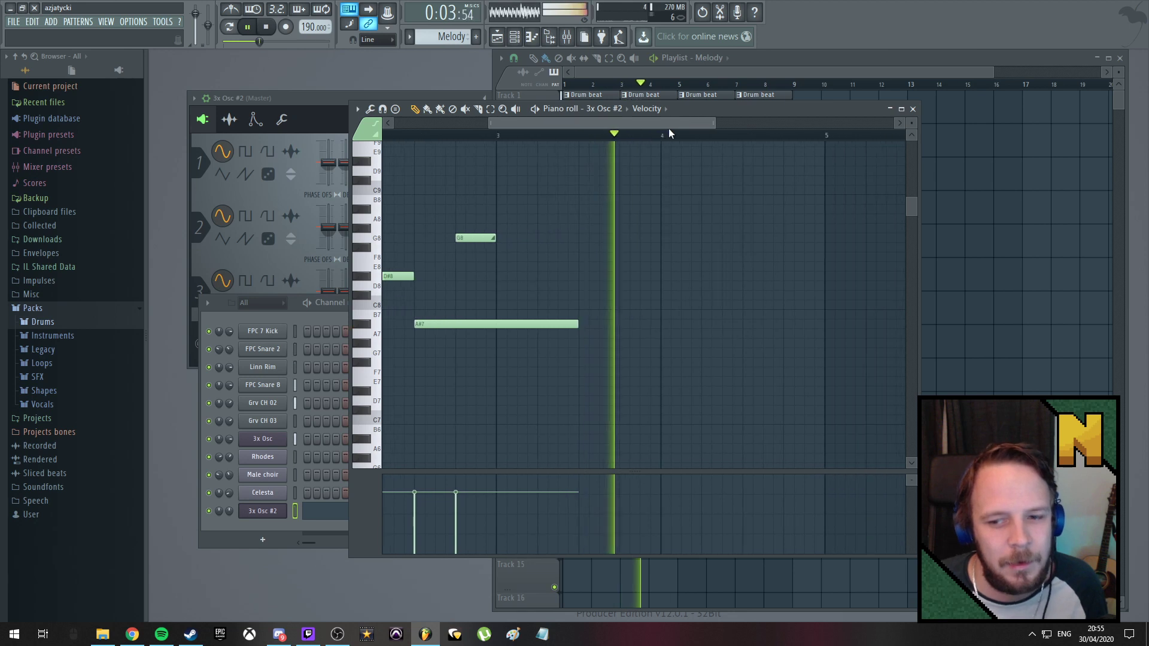
key("space")
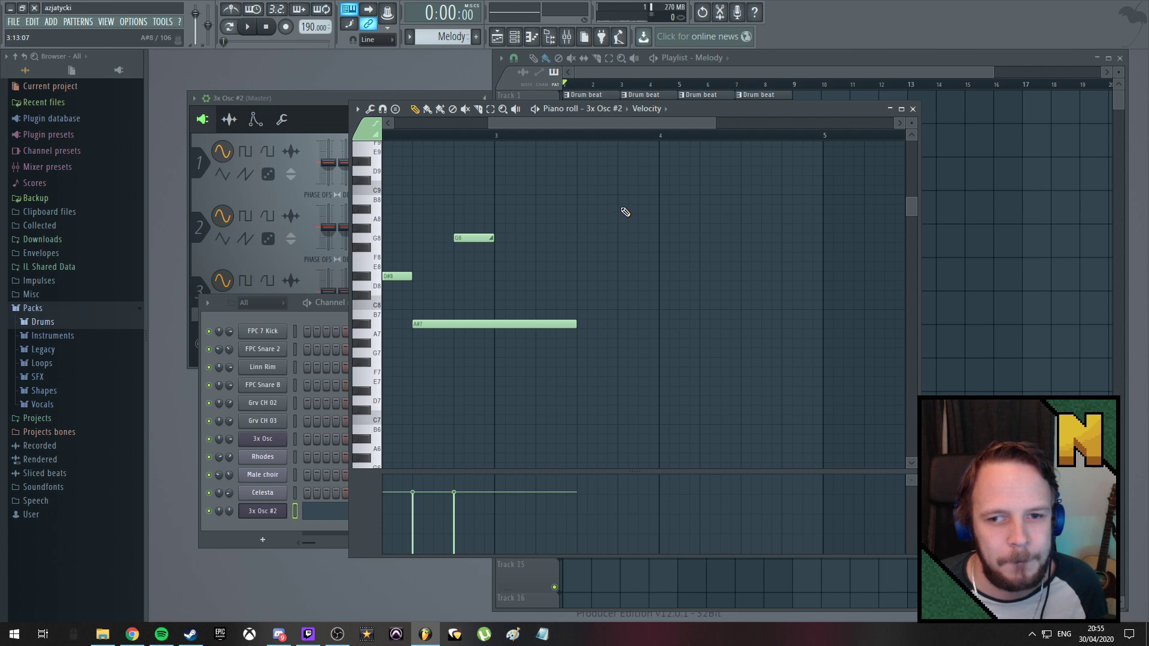
left_click_drag(606, 134, 429, 121)
key("space")
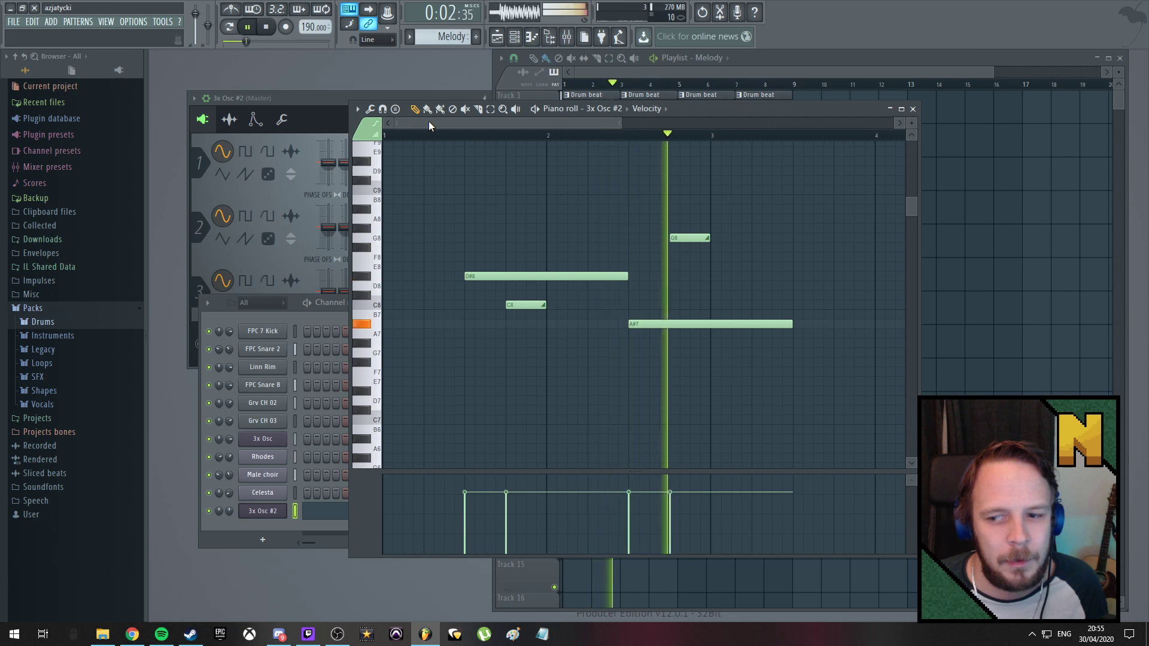
Replay the song to hear the current lead notes and move the piano roll down to uncover the playlist's upper tracks
key("space")
mouse_move(440, 123)
left_mouse_down()
mouse_move(464, 124)
mouse_move(452, 125)
left_mouse_up()
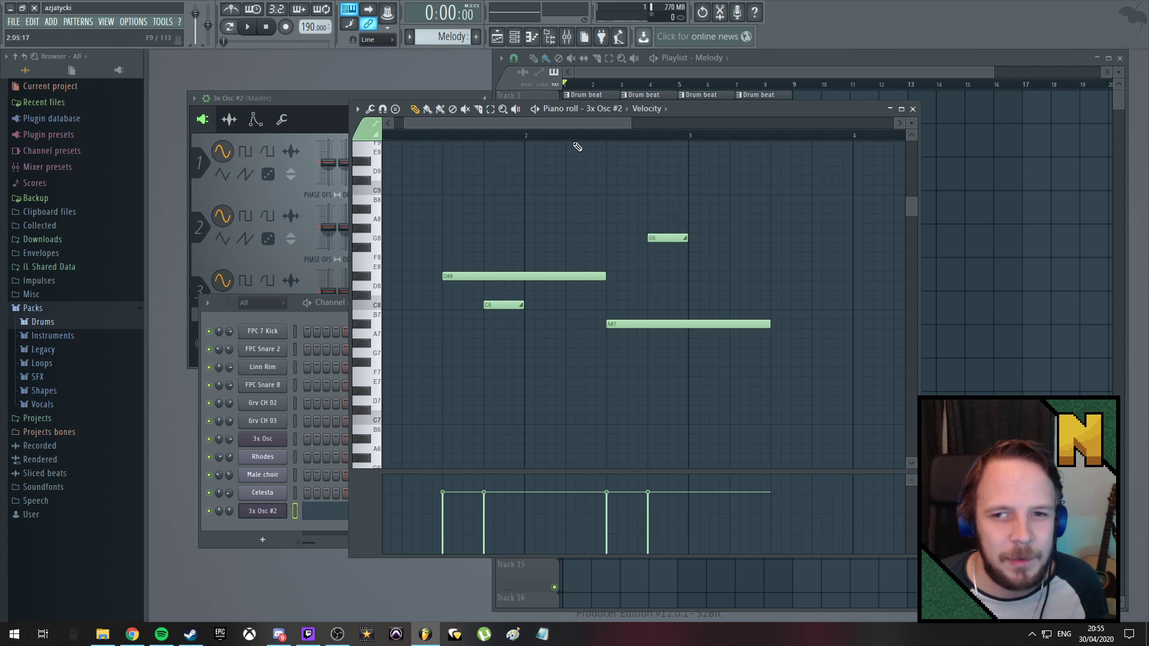
left_click_drag(522, 123, 513, 124)
key("space")
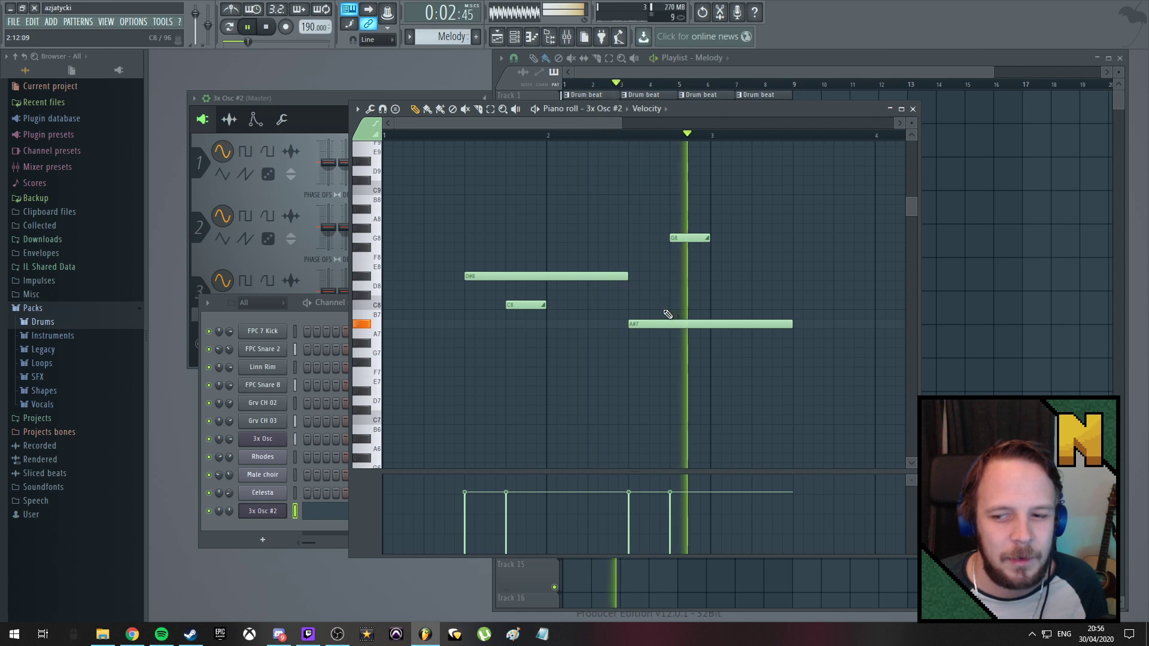
key("space")
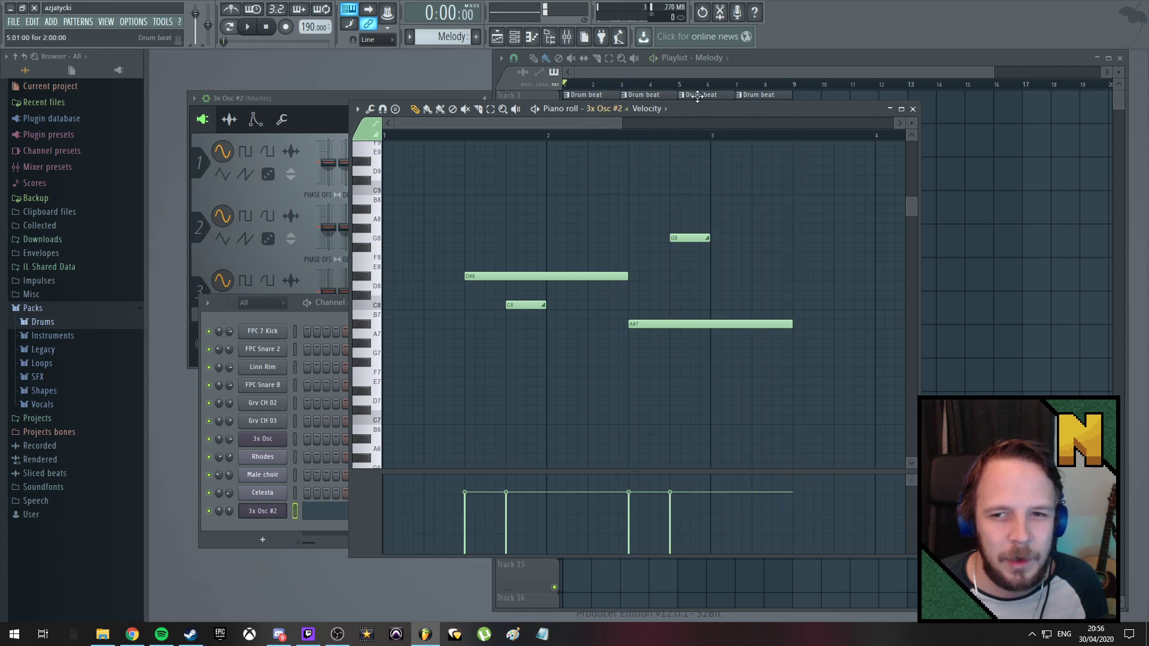
left_click_drag(745, 112, 726, 190)
key("space")
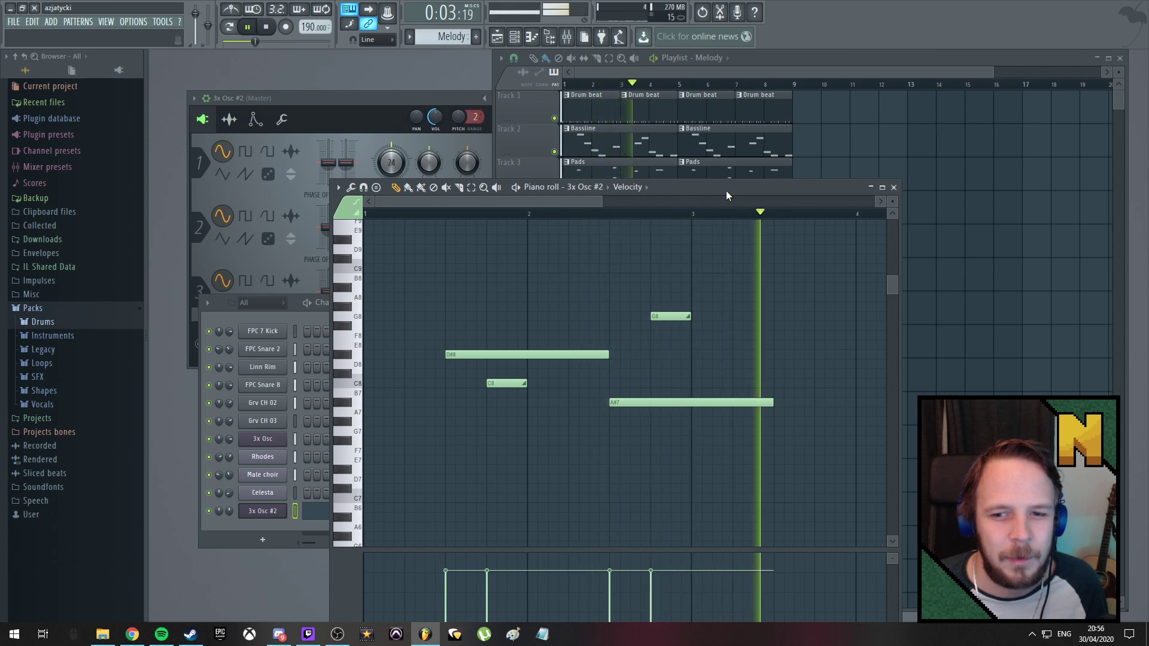
key("space")
Try the G8 slide note above the A#7 note on F8 and play the song
left_click_drag(467, 203, 493, 205)
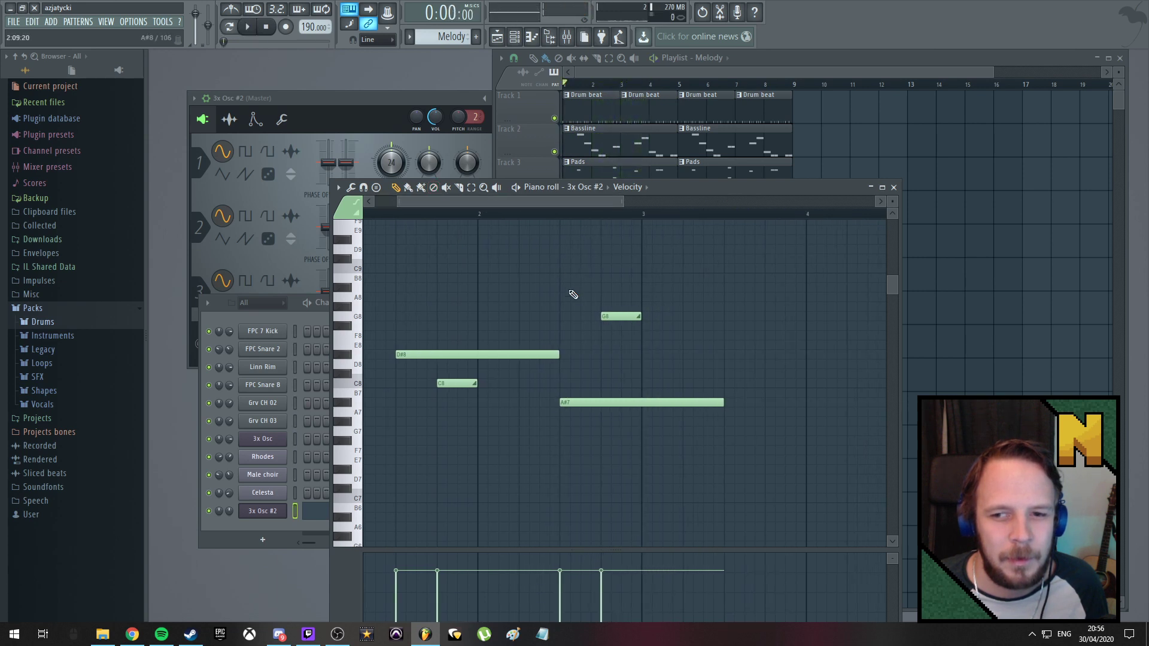
left_click_drag(620, 316, 620, 333)
key("space")
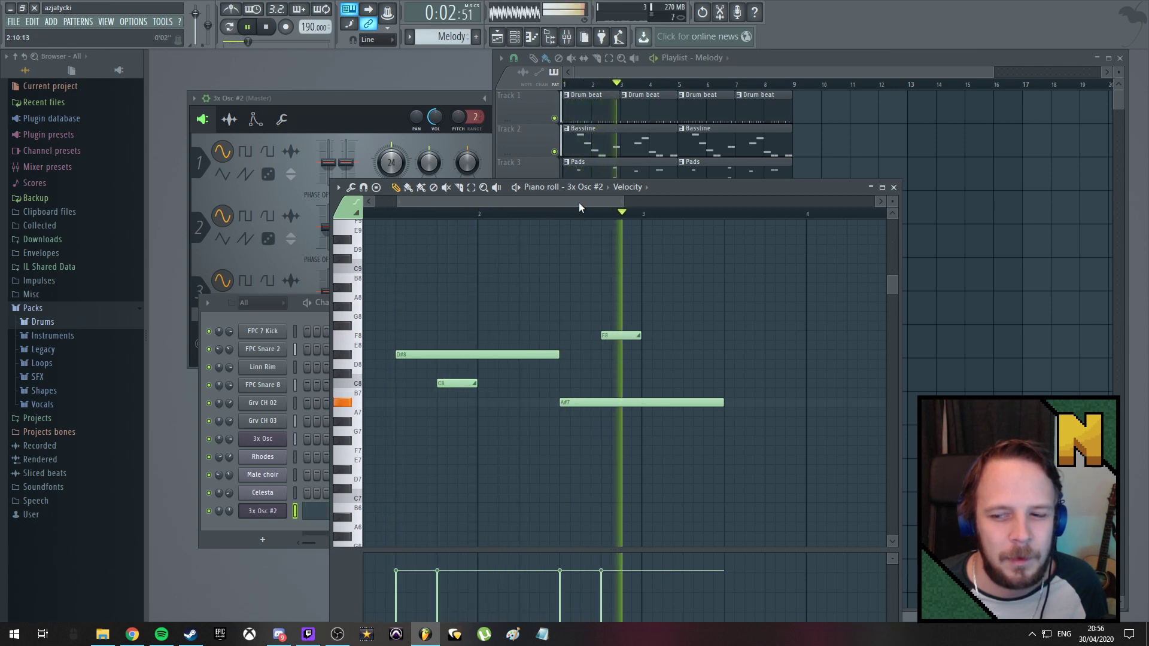
left_click_drag(580, 203, 598, 200)
key("space")
Raise the F8 slide note back to G8 and play the song
left_click_drag(557, 334, 556, 309)
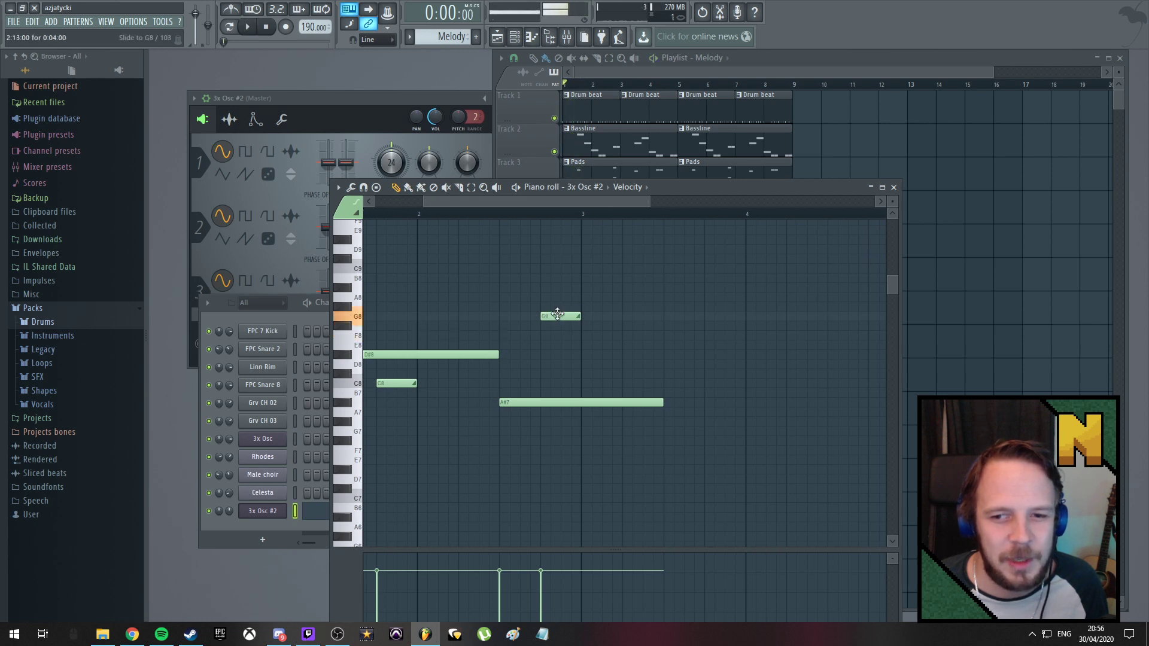
key("space")
left_click_drag(574, 202, 612, 202)
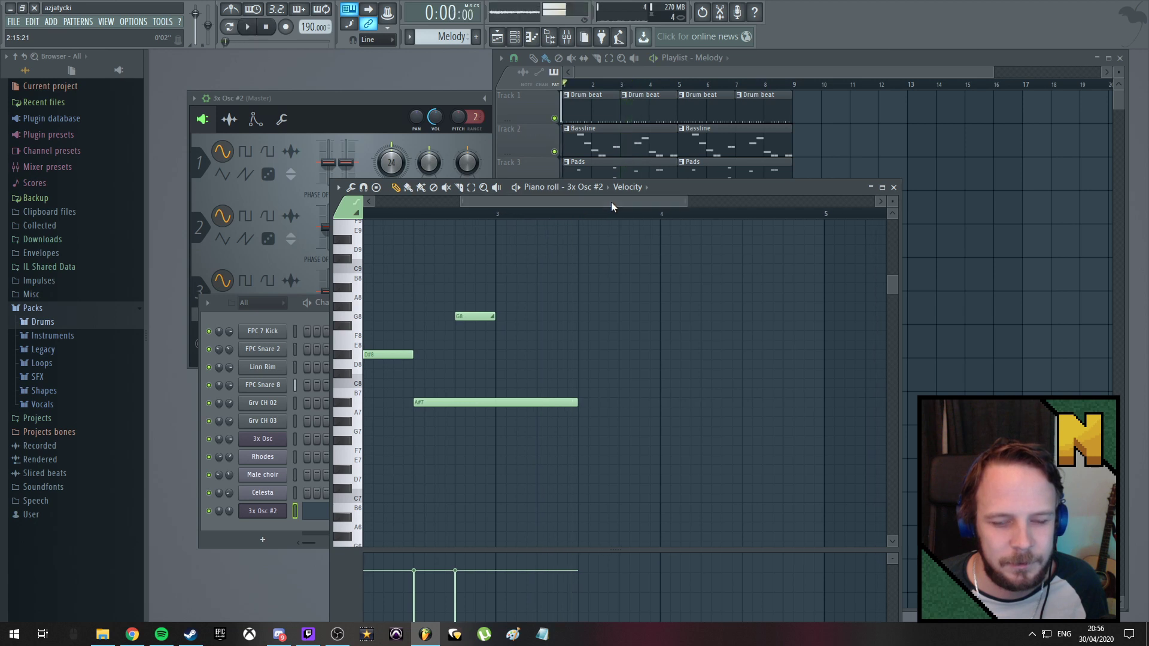
key("space")
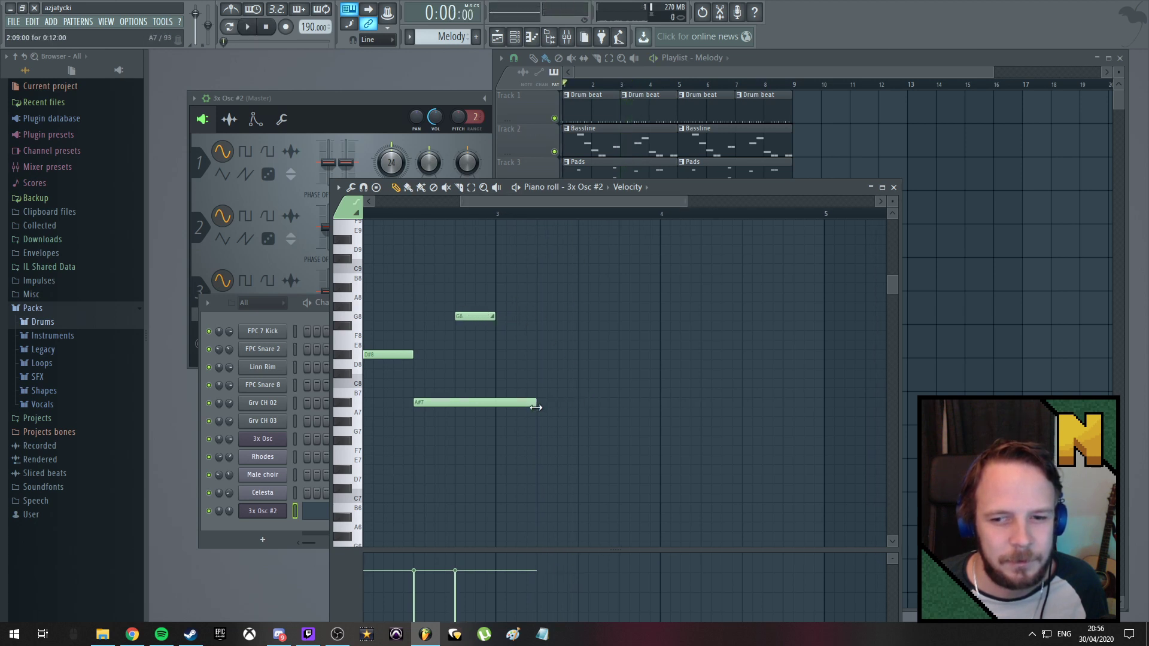
Add a four-step plain F8 note directly after the end of the A#7 note and play the song
left_click(541, 336)
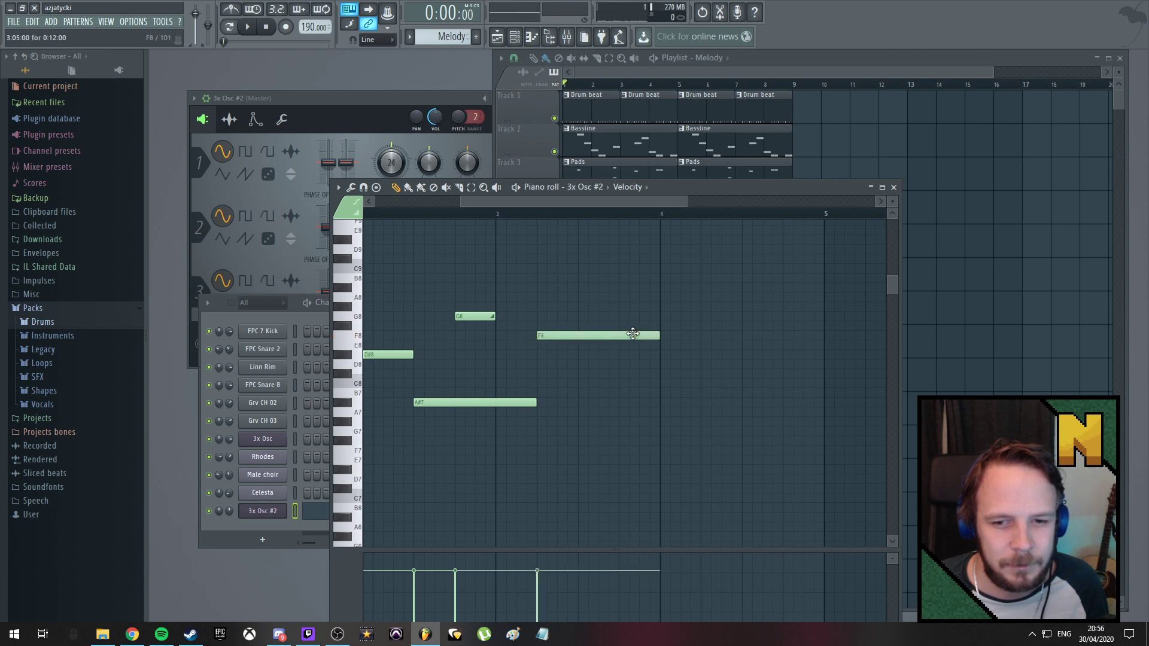
left_click_drag(595, 343, 578, 340)
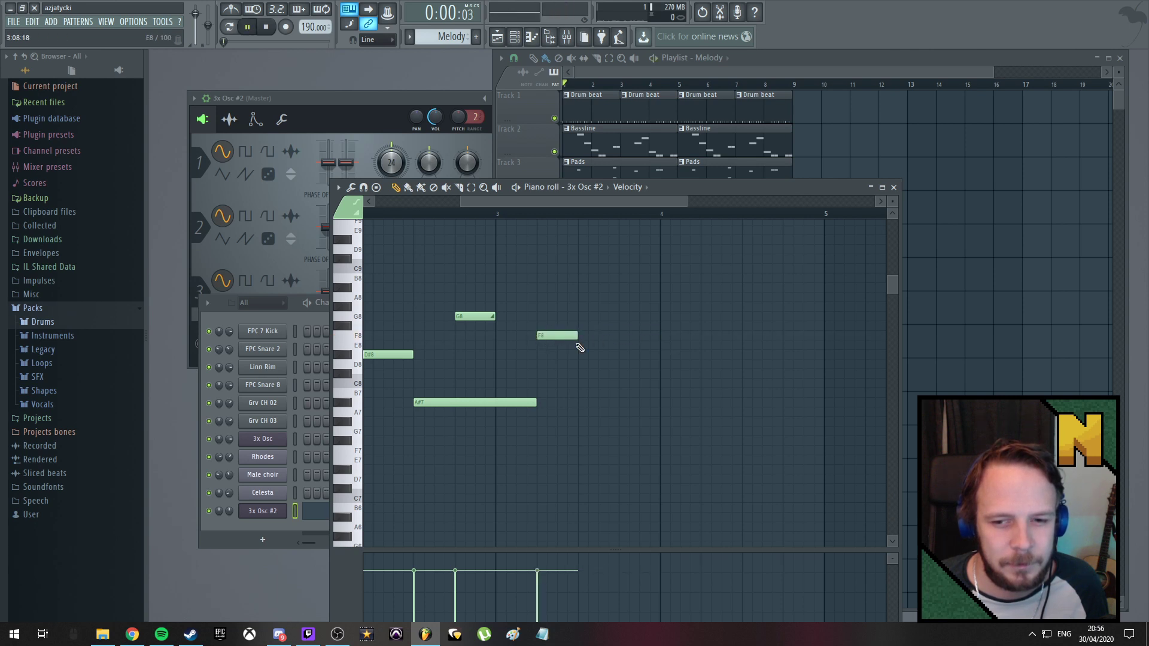
key("space")
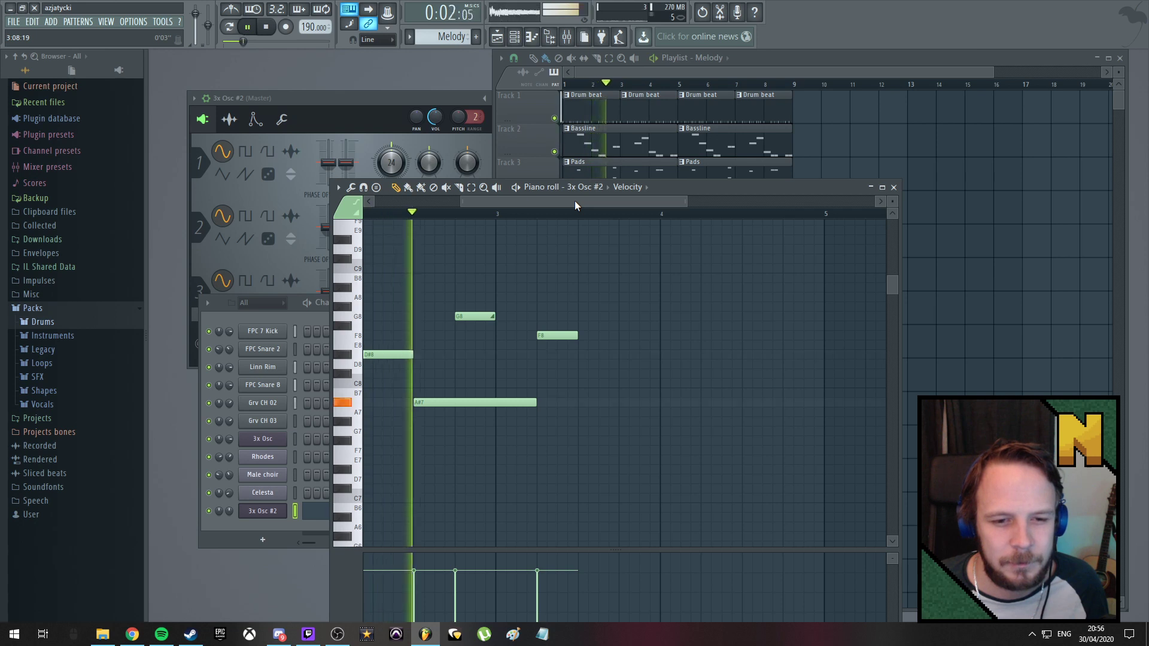
key("space")
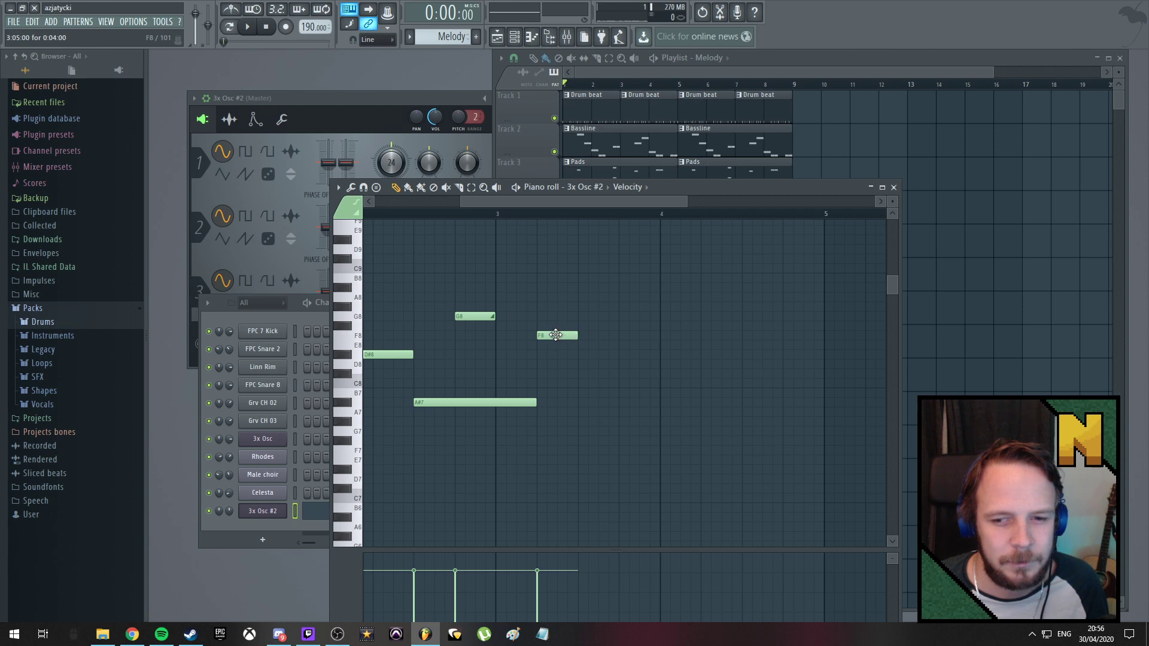
Extend the A#7 note to one bar and four steps, replace the plain F8 note with a four-step slide note, and play the song
left_click_drag(535, 402, 619, 402)
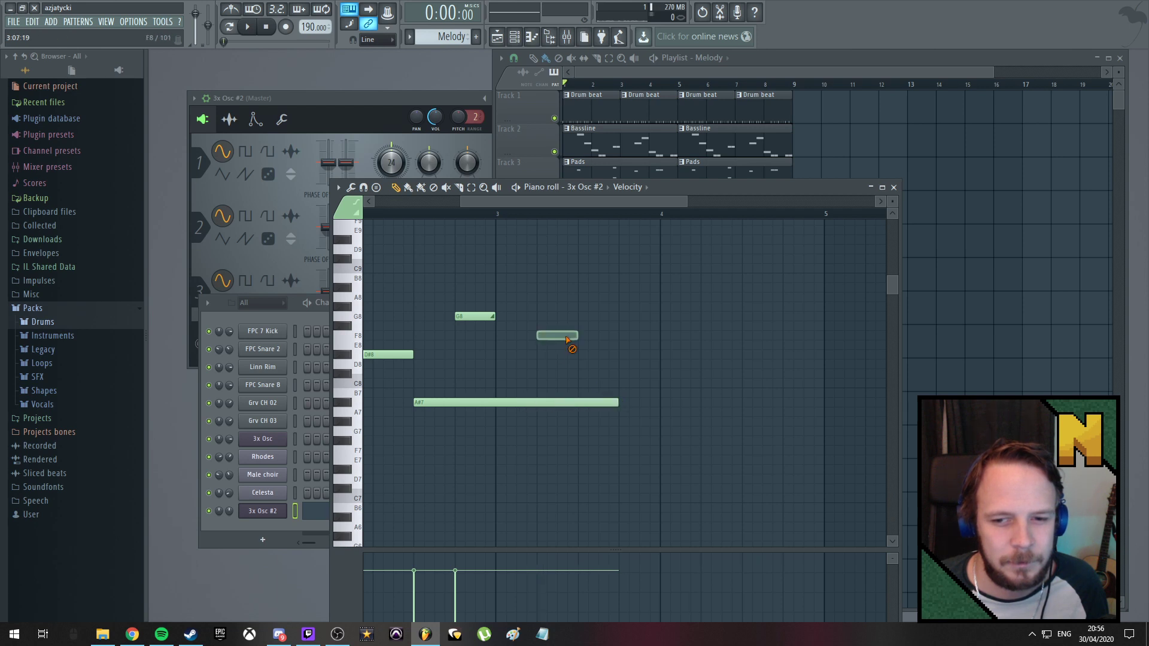
left_click(543, 335)
key("space")
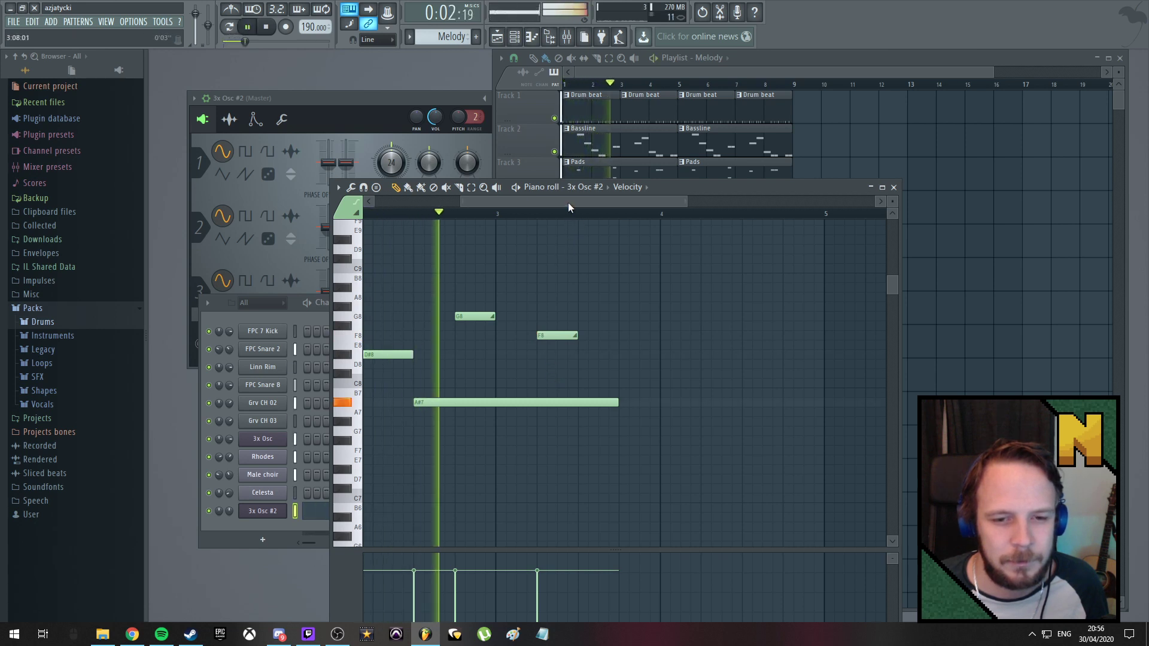
key("space")
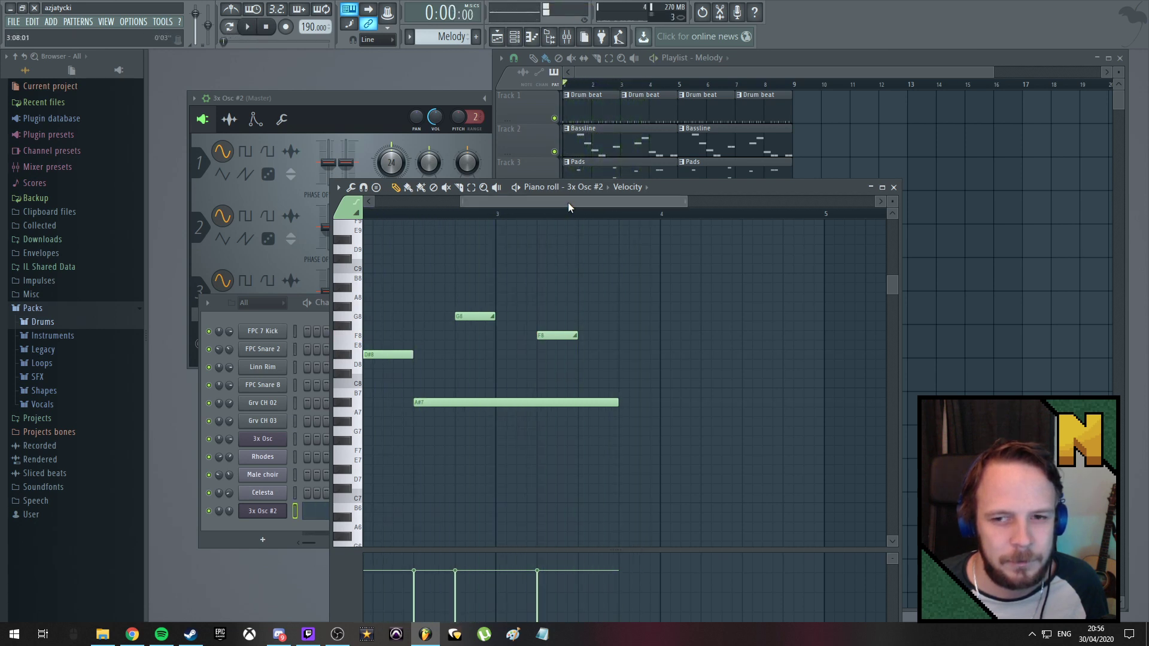
Shorten the F8 slide note to two steps, move it one step earlier, and play the song
left_click_drag(568, 203, 576, 203)
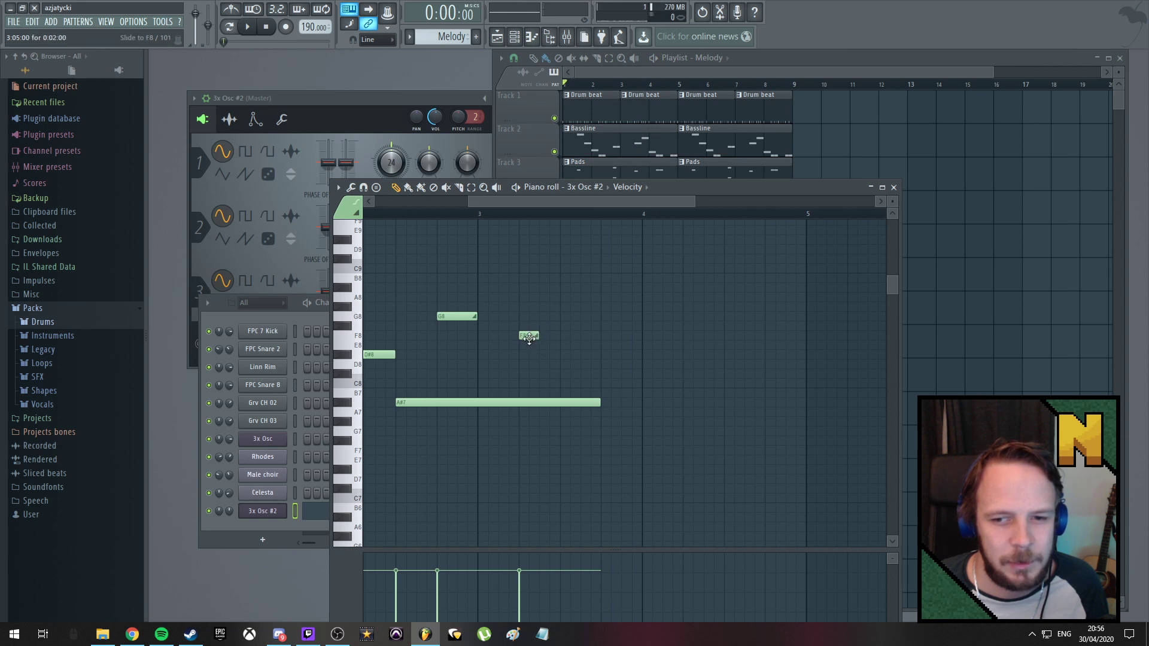
left_click_drag(529, 339, 518, 339)
key("space")
left_click_drag(551, 205, 537, 206)
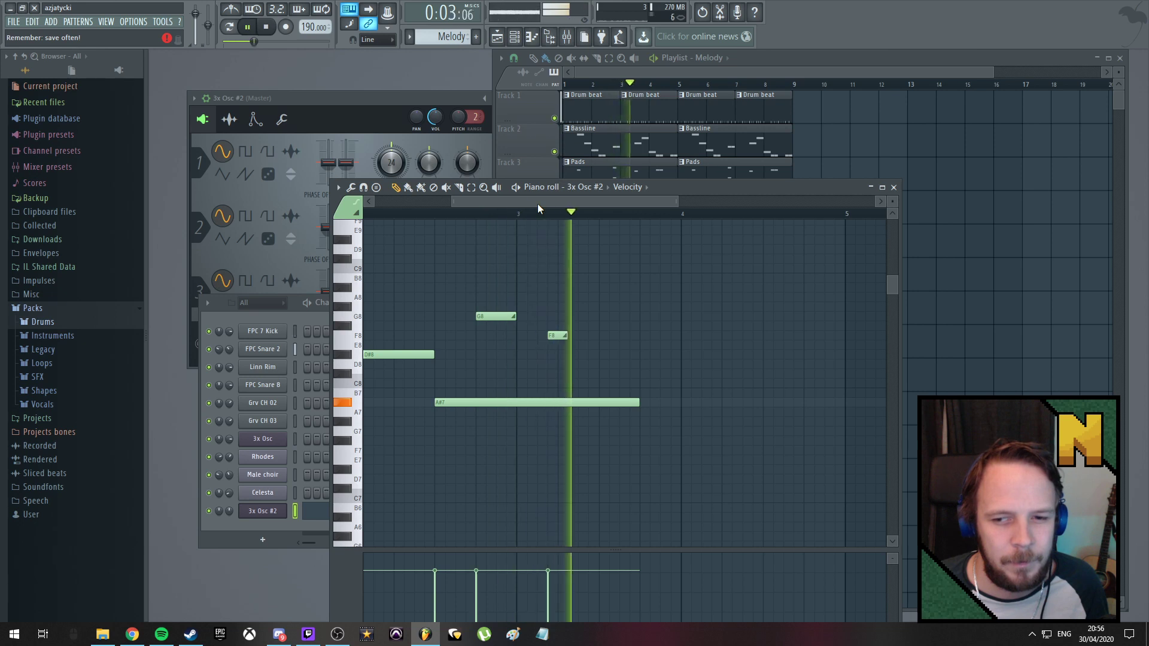
key("space")
Add a one-bar plain A#8 note at the start of bar 4
left_click_drag(539, 201, 565, 203)
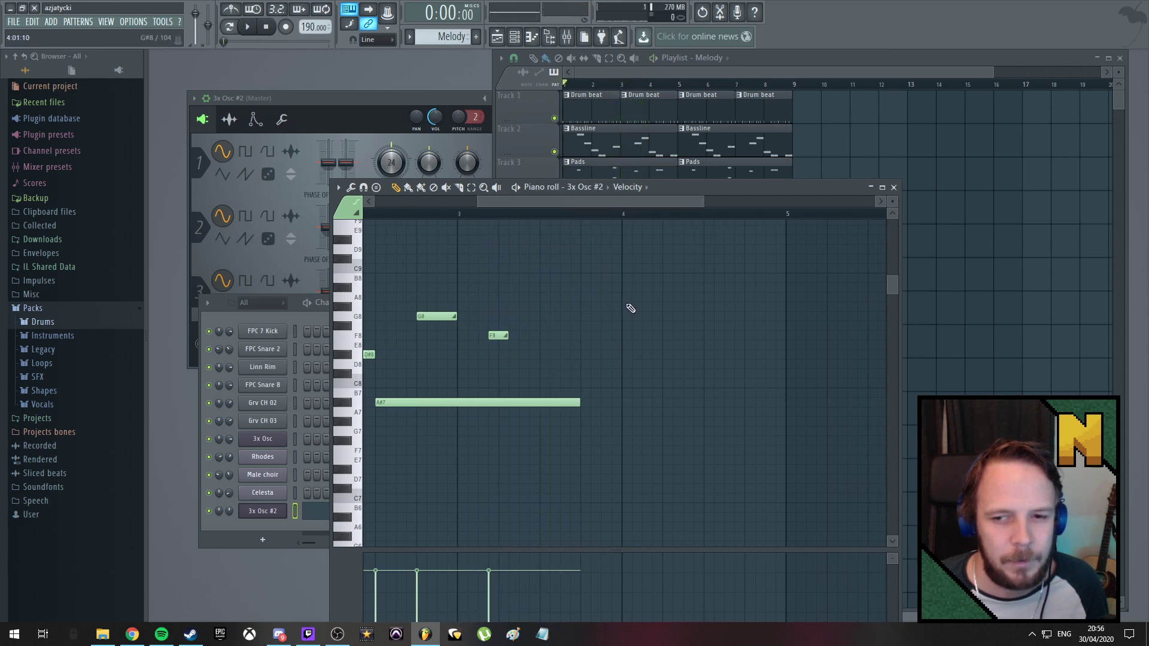
left_click(630, 288)
right_click(631, 289)
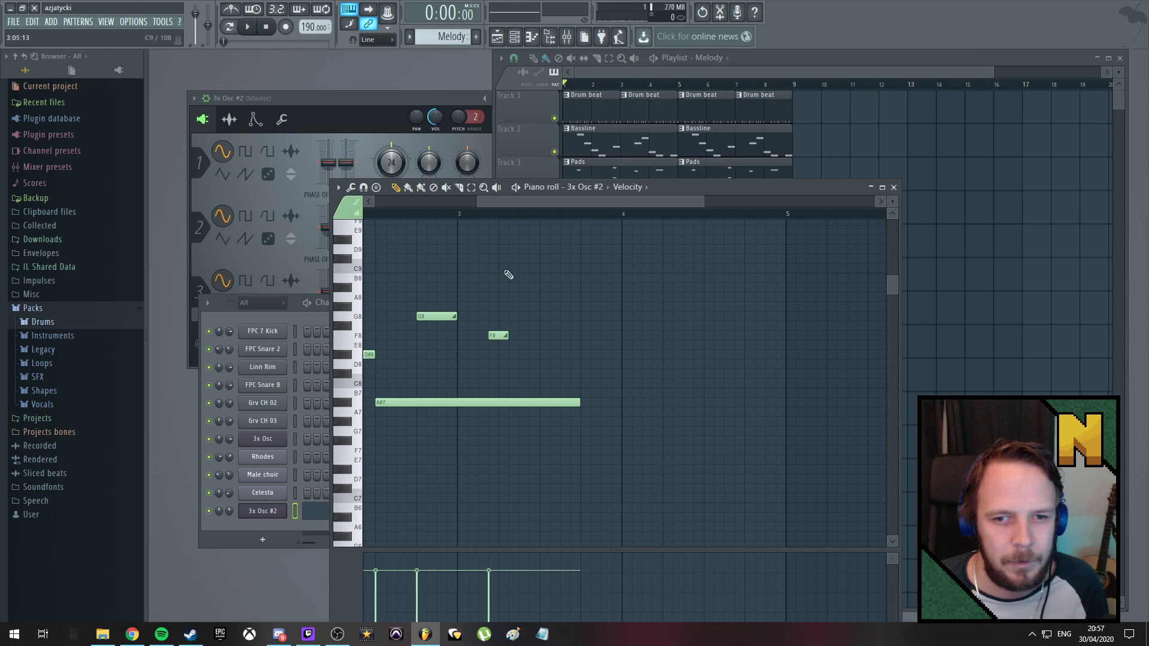
left_click(630, 288)
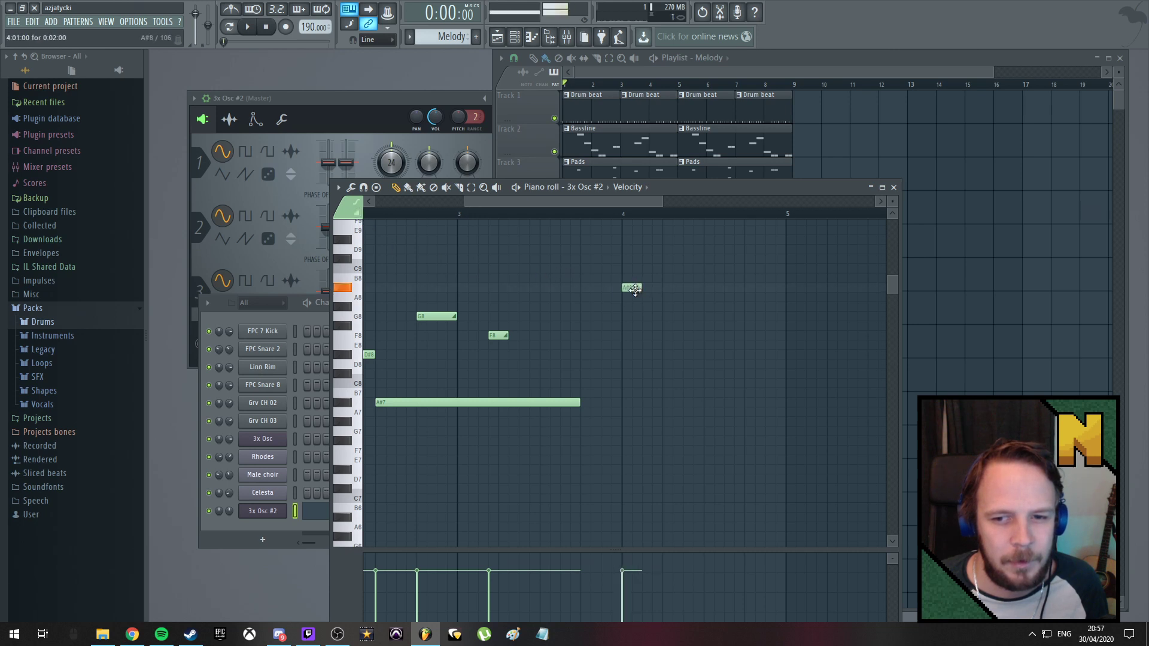
left_click_drag(651, 288, 781, 338)
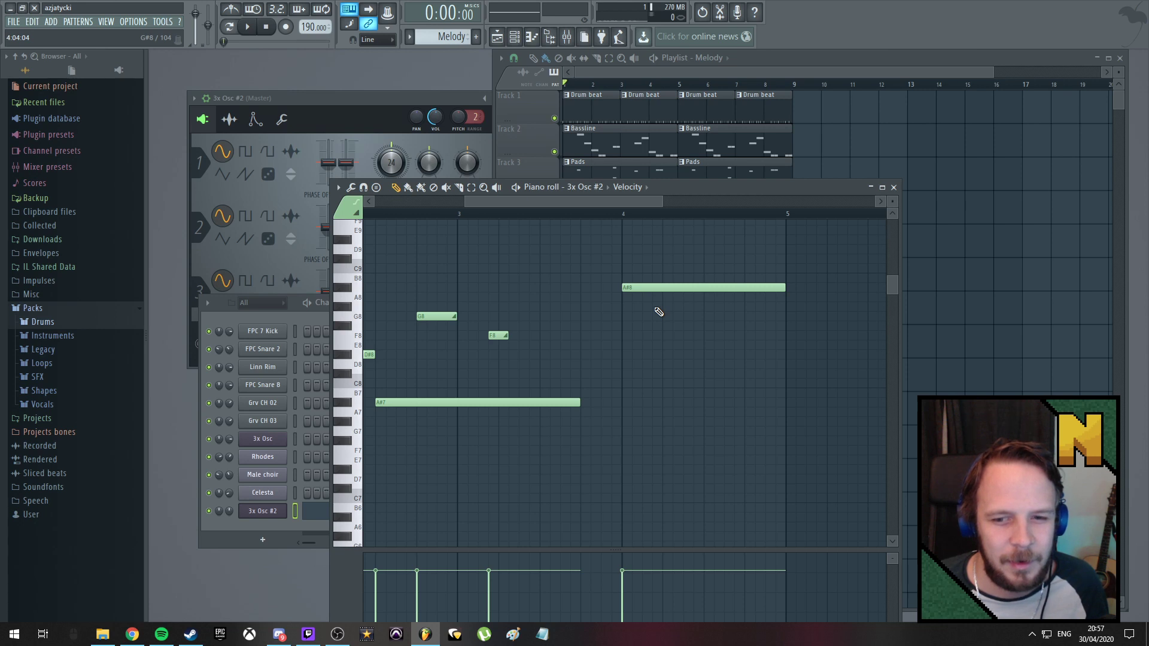
Add a two-step G#8 slide note at step 4 of bar 4, beneath the A#8 note, and play the song
left_click_drag(659, 312, 652, 306)
left_click_drag(814, 309, 672, 309)
key("space")
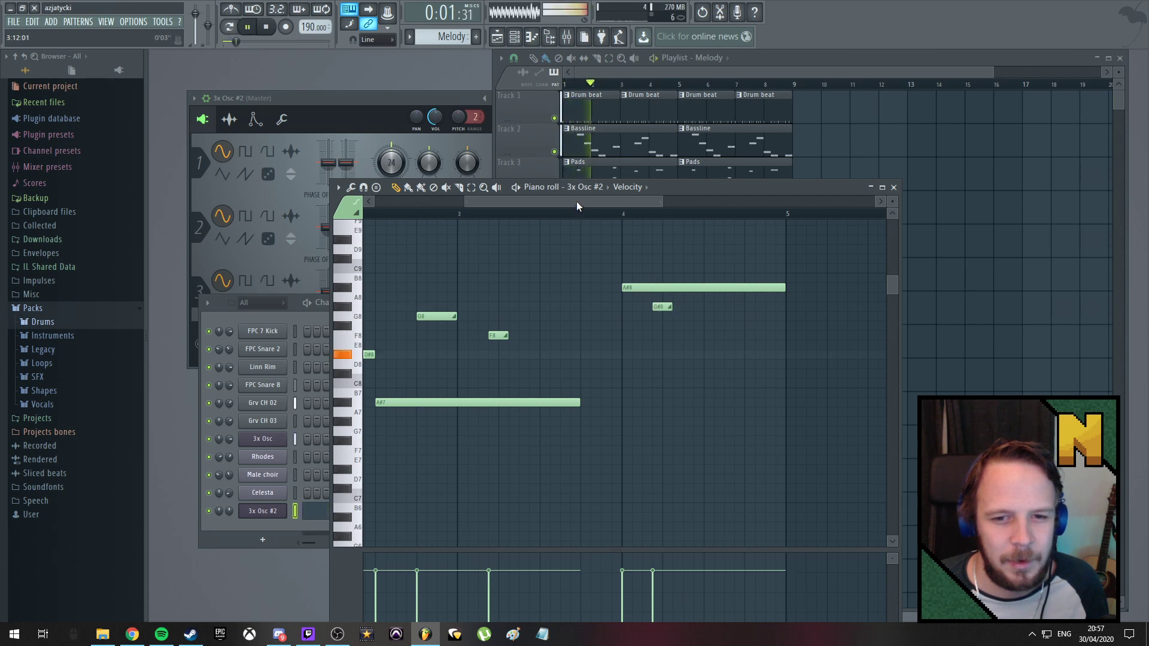
left_click_drag(577, 201, 563, 203)
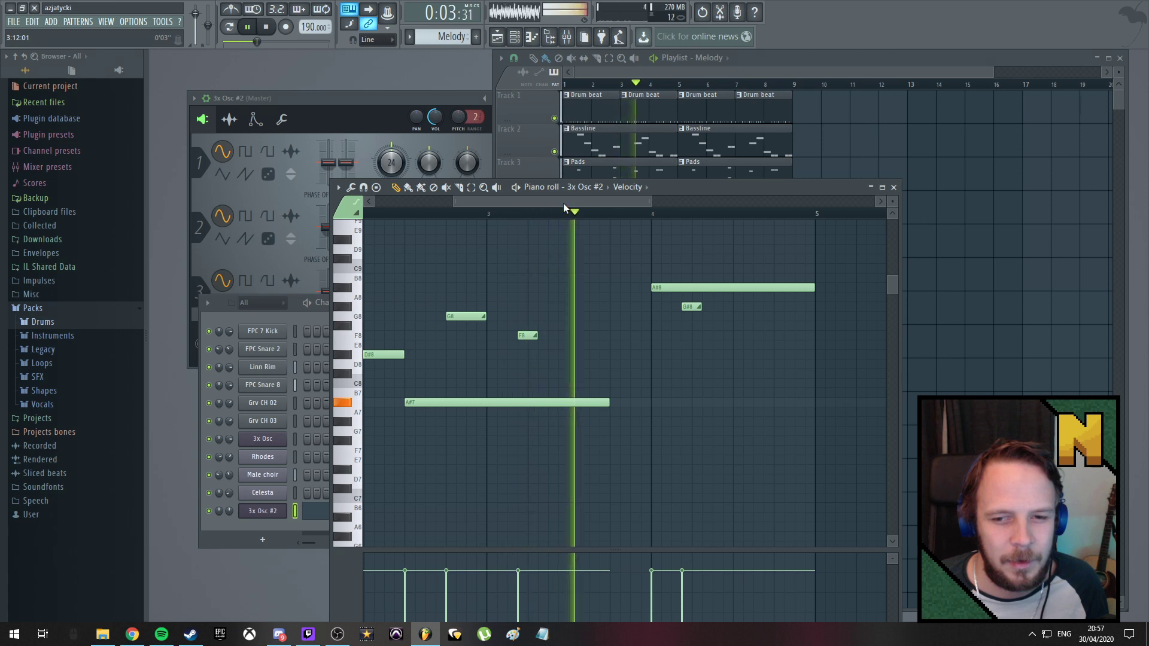
key("space")
left_click_drag(565, 203, 584, 203)
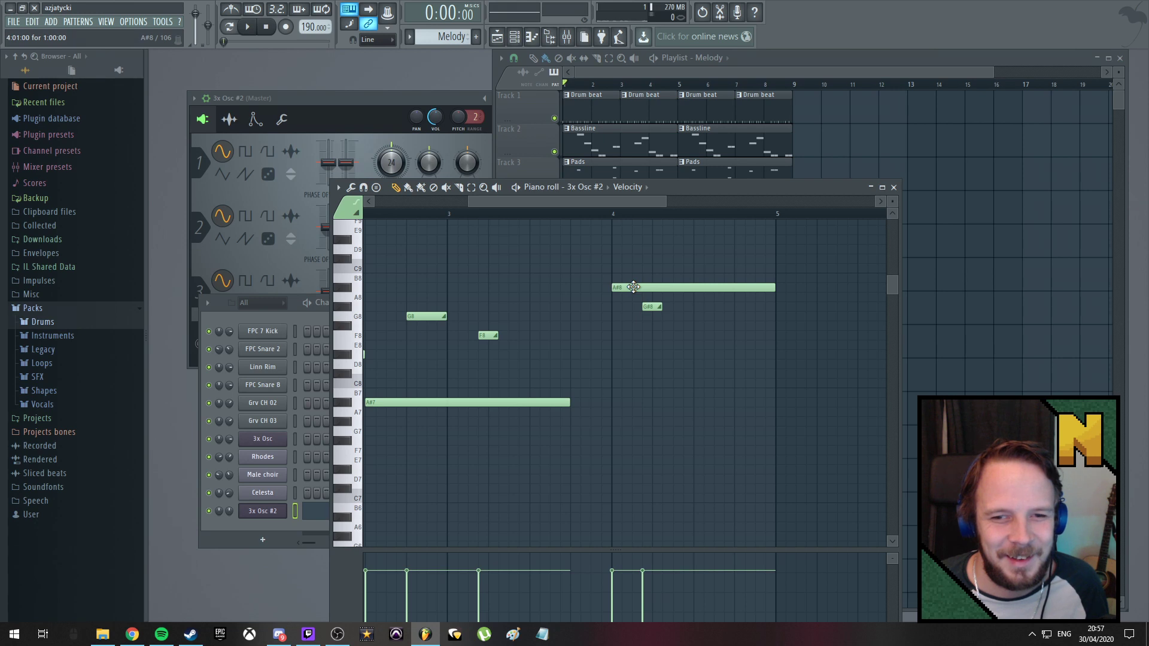
key("space")
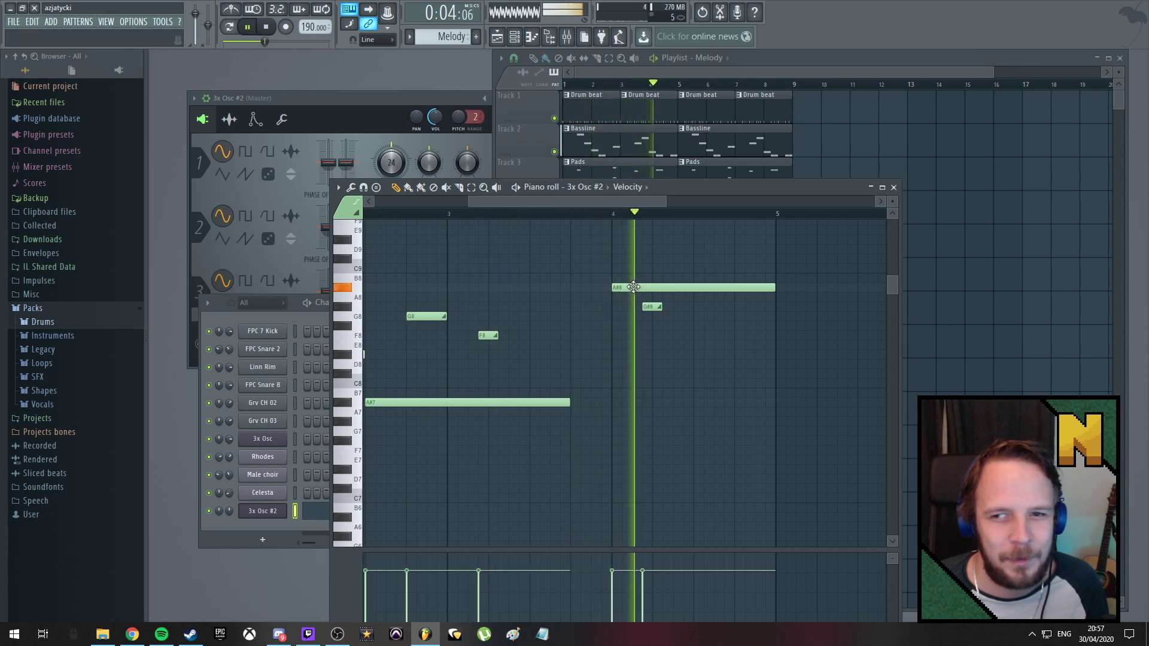
key("space")
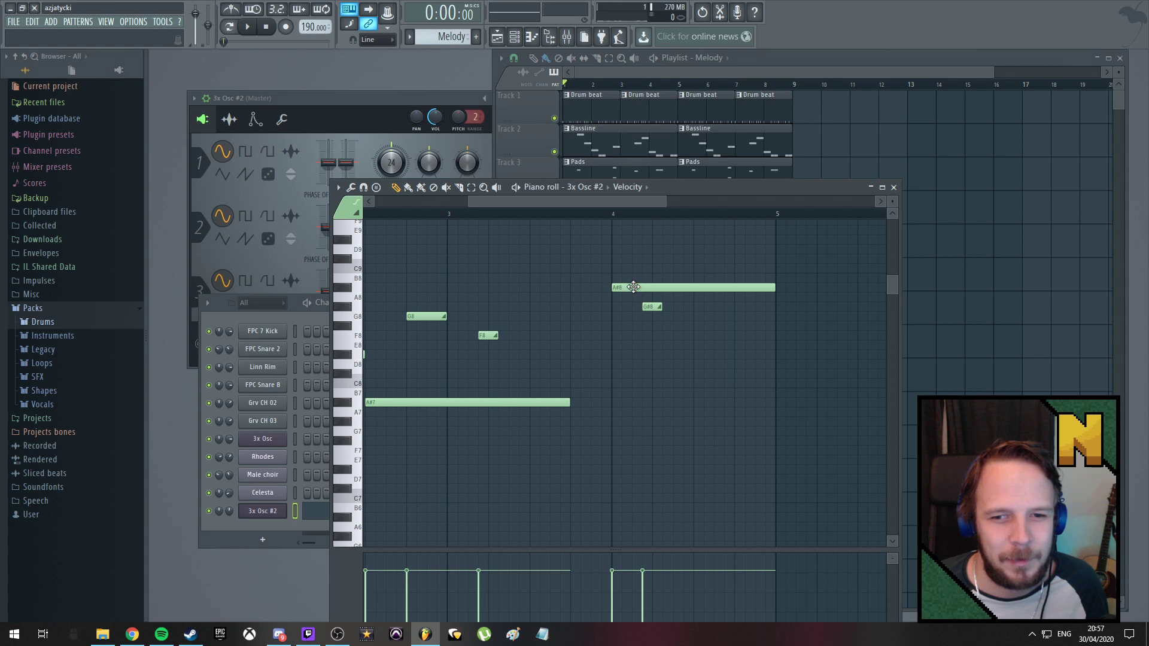
Lower the long A#8 note in bar 4 to G#8 and its slide note to G8
left_click(633, 287)
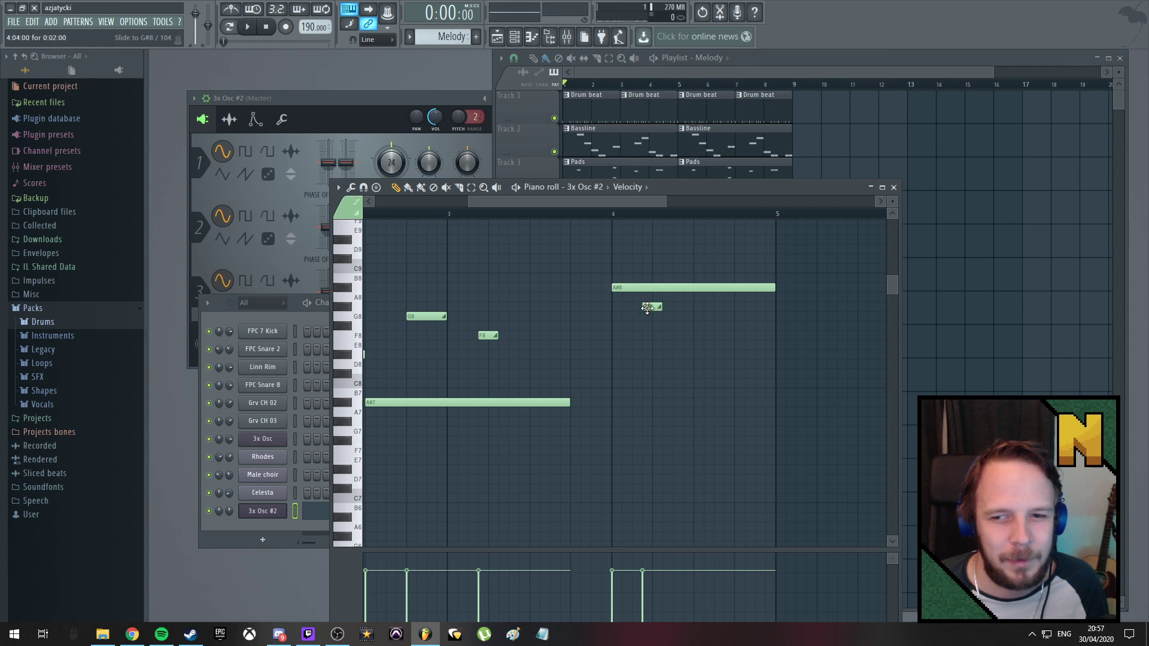
left_click(649, 307)
mouse_move(648, 316)
left_mouse_down()
mouse_move(649, 327)
mouse_move(646, 312)
left_mouse_up()
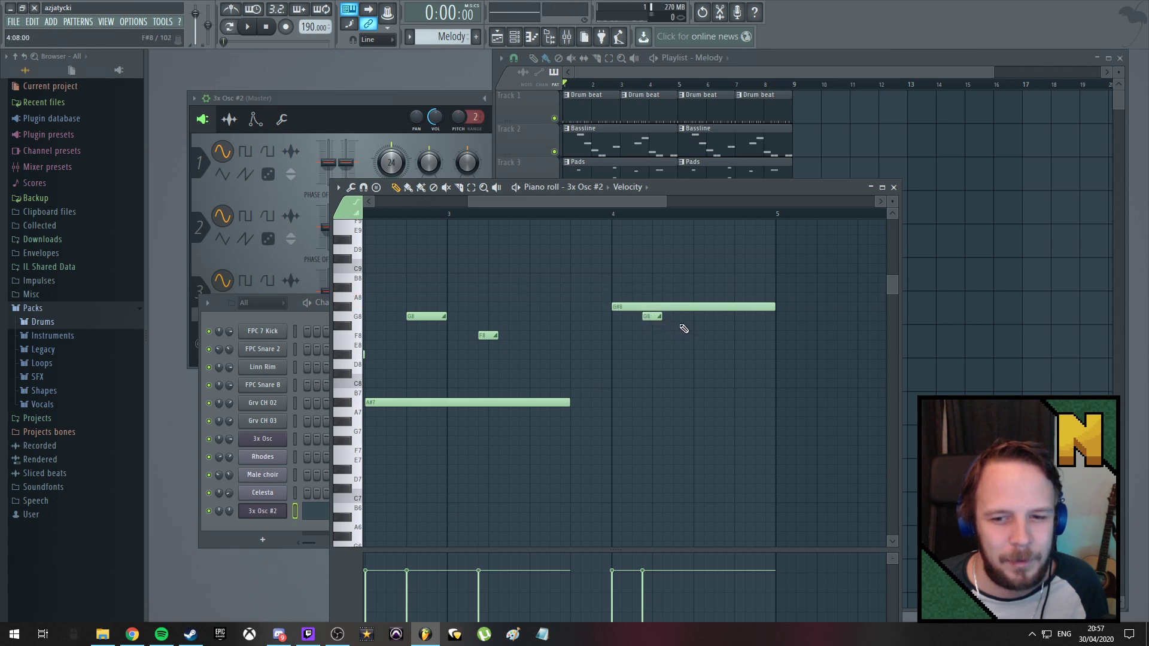
Add two-step slide notes on F8 at step 8 and D#8 at step 12 of bar 4, and play the song
left_click(688, 328)
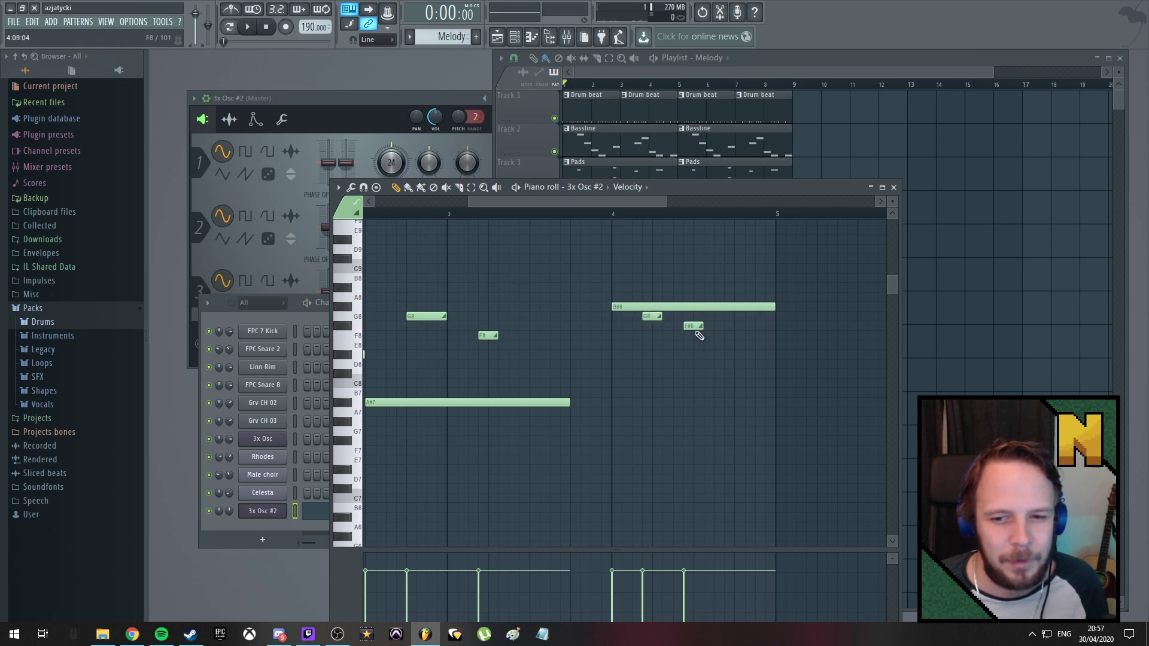
left_click_drag(693, 326, 720, 353)
left_click(734, 354)
key("space")
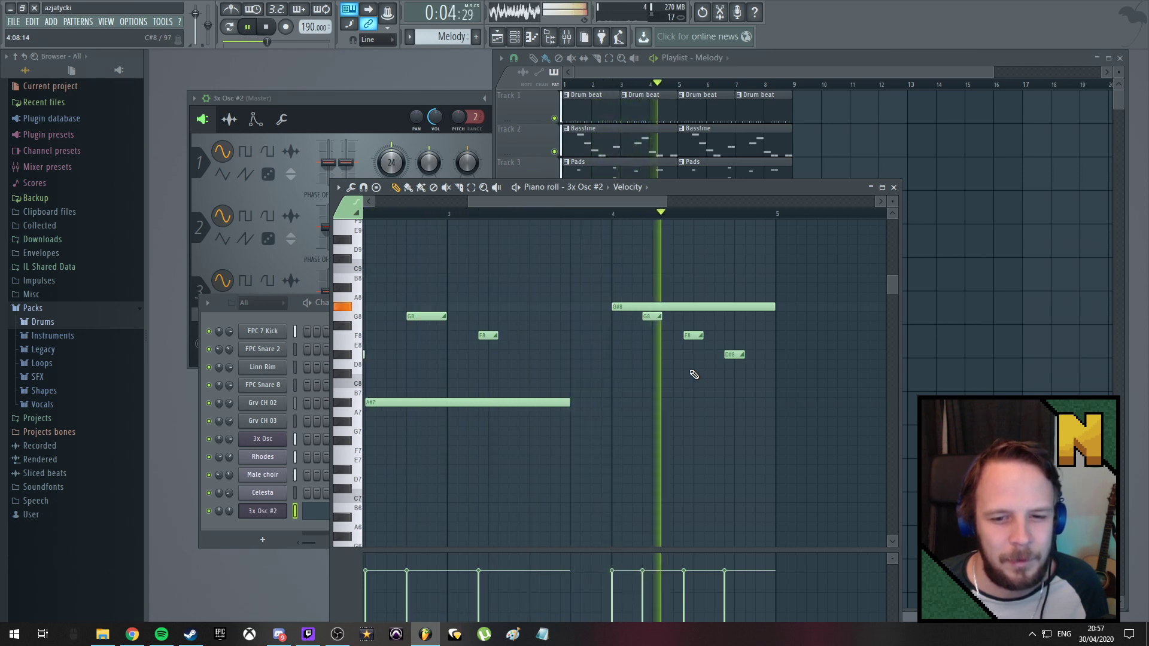
key("space")
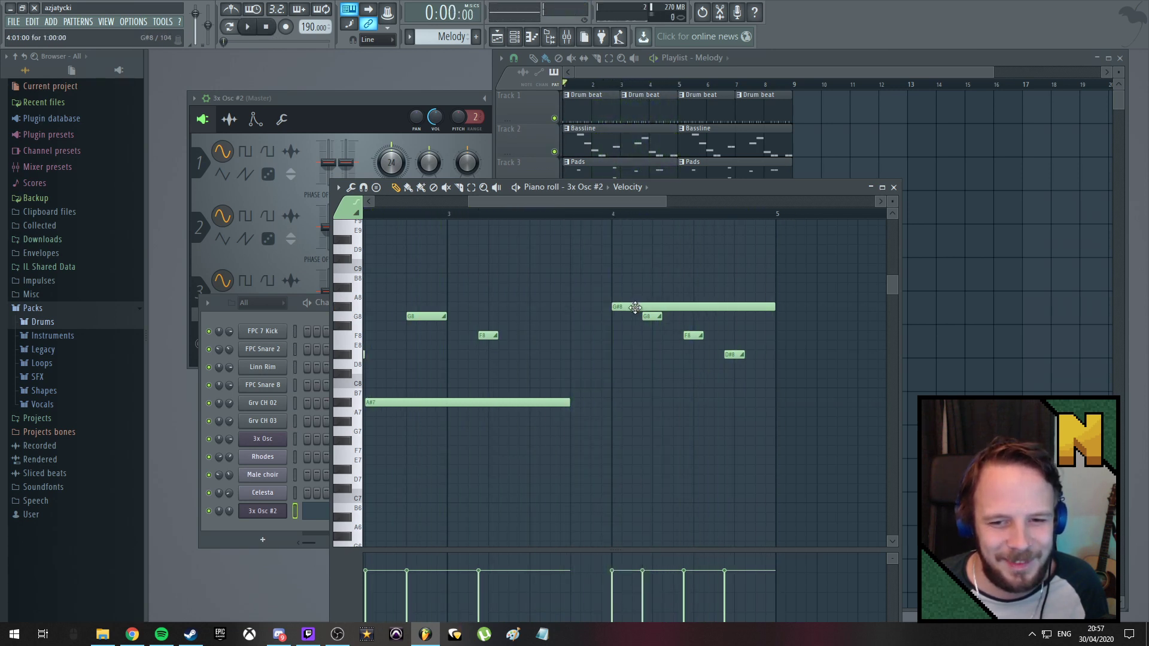
Raise the one-bar G#8 note in bar 4 to C9 and play the song
left_click_drag(635, 307, 638, 268)
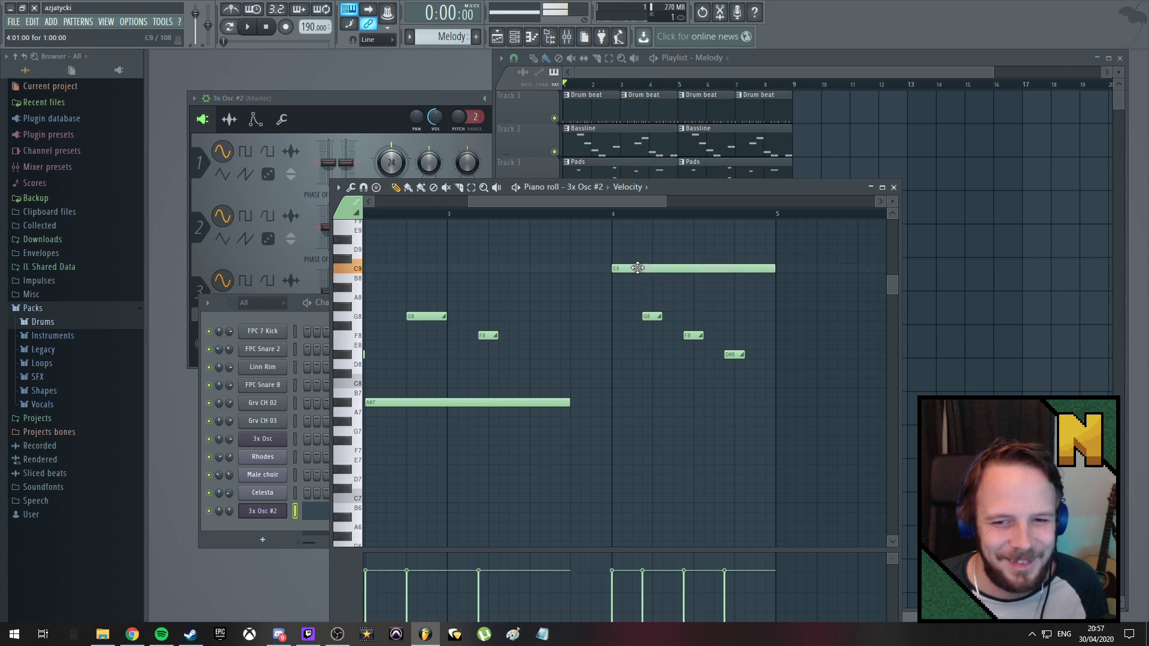
key("space")
mouse_move(570, 202)
left_mouse_down()
mouse_move(470, 211)
mouse_move(563, 217)
left_mouse_up()
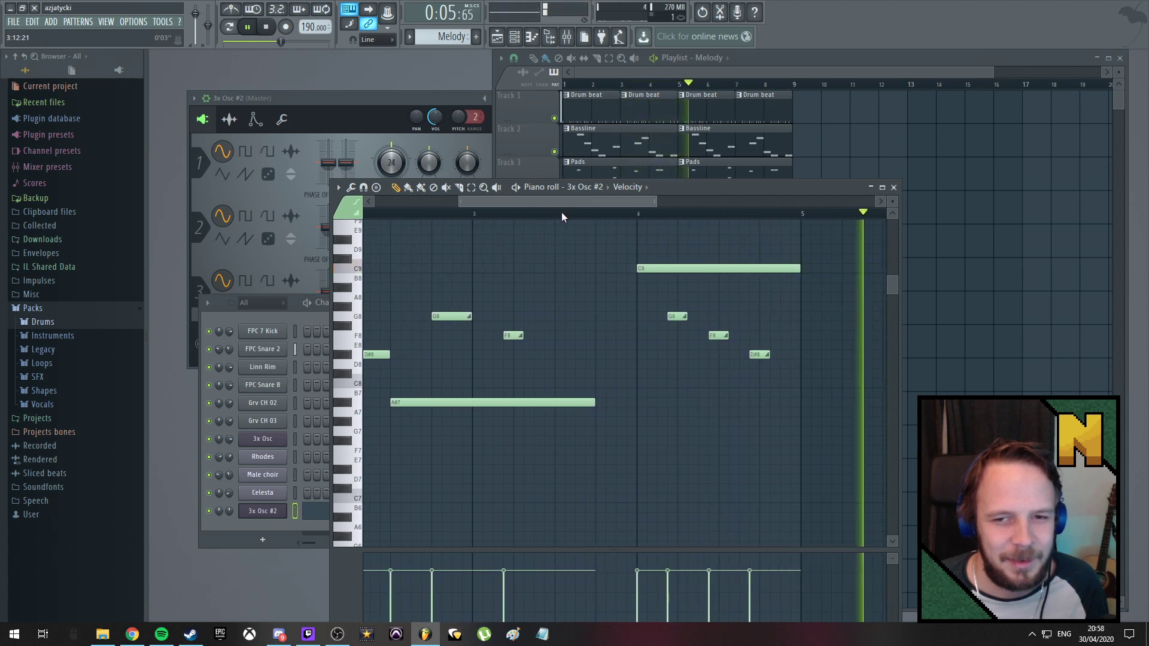
key("space")
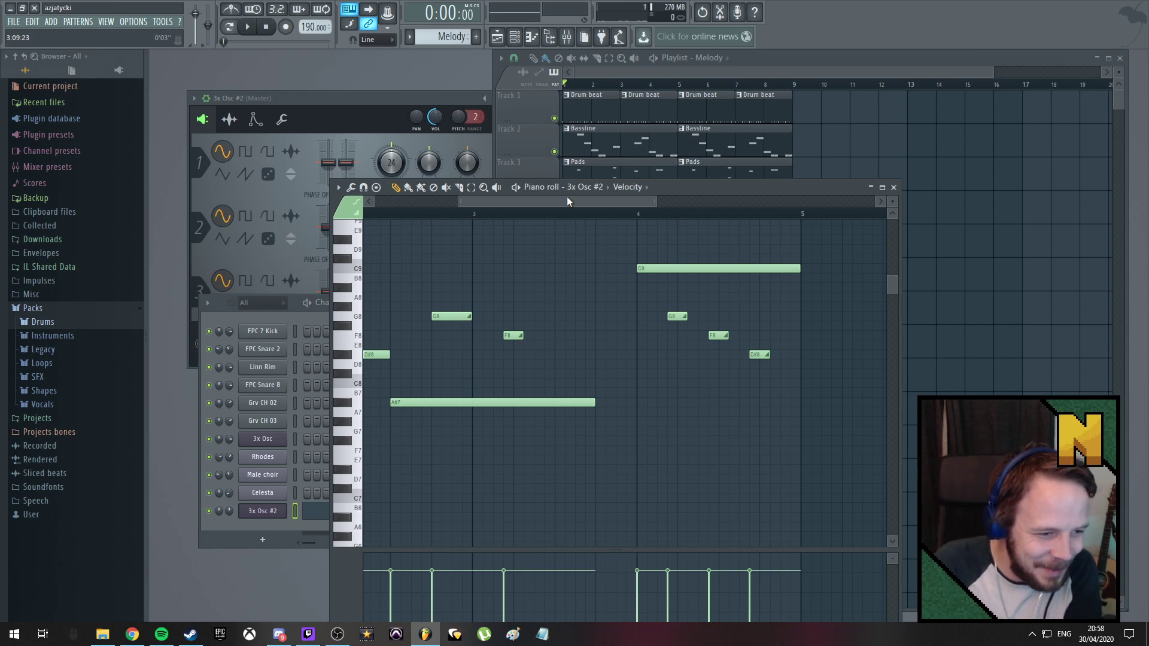
Play the song and shorten the long A#7 note that starts in bar 2 to one bar
key("space")
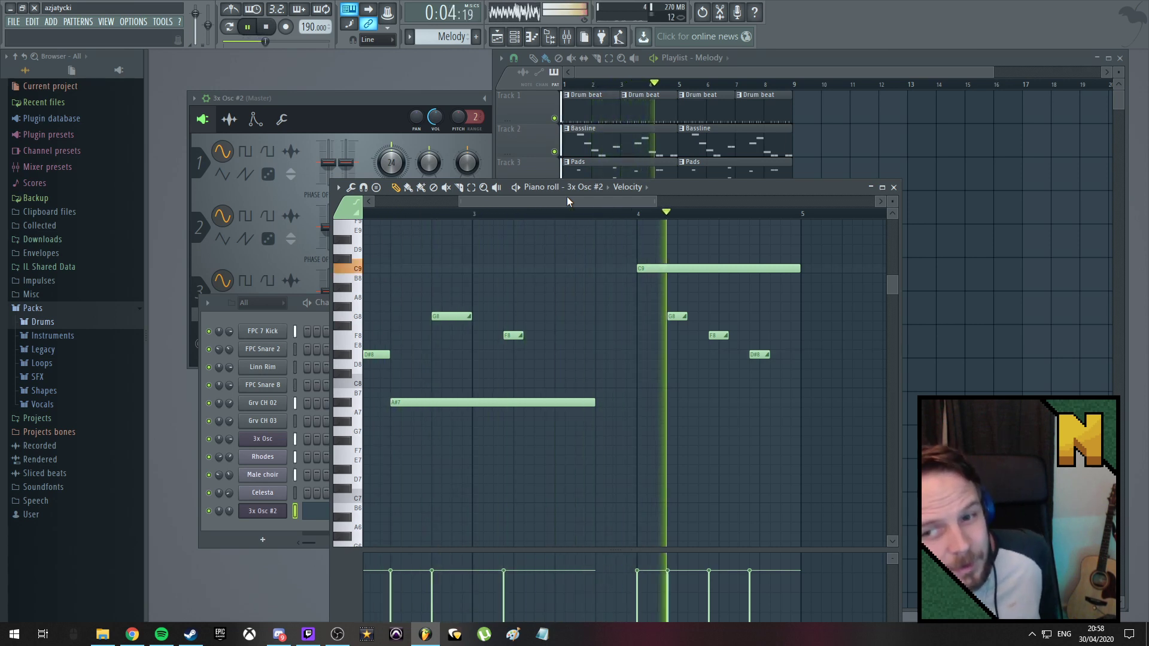
key("space")
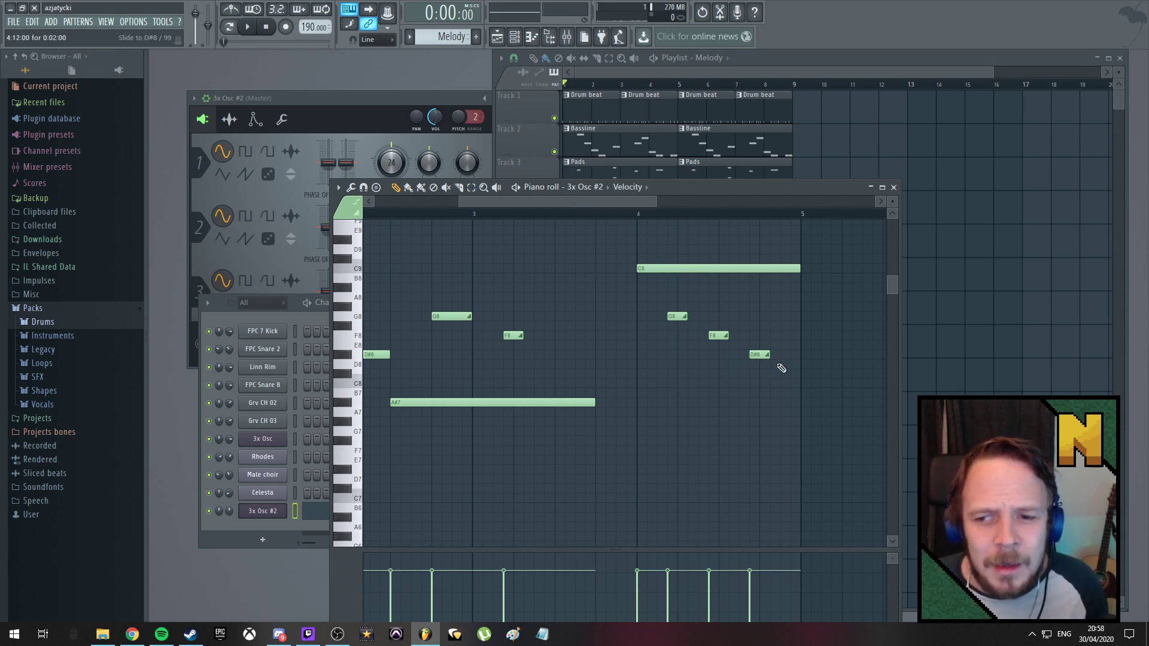
key("space")
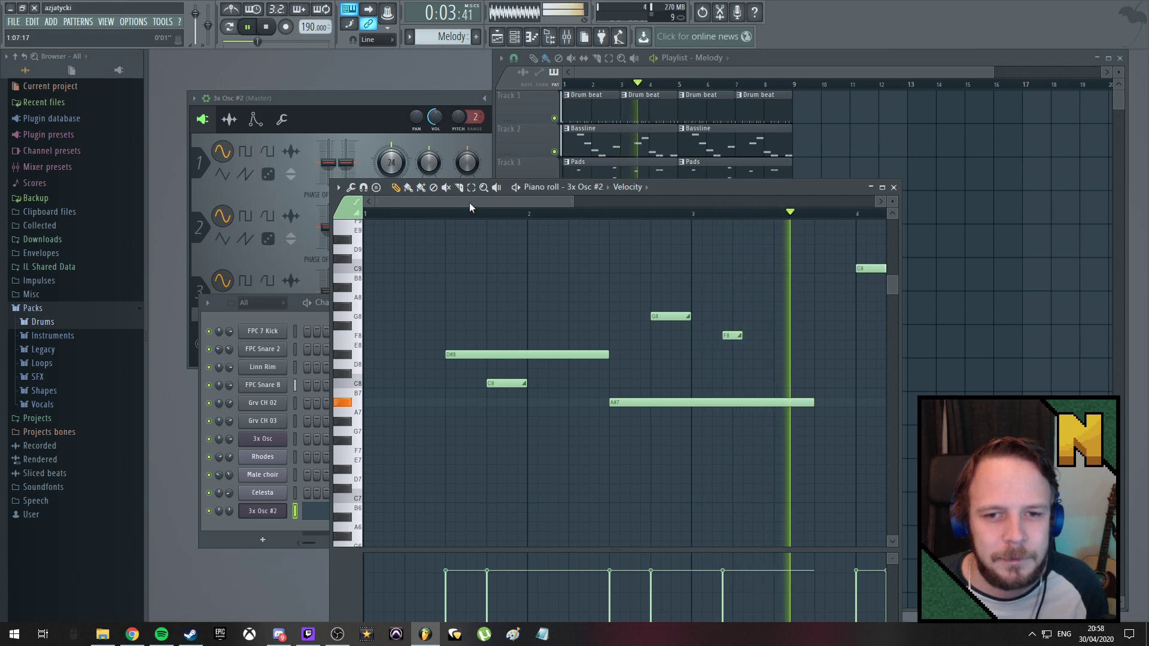
key("space")
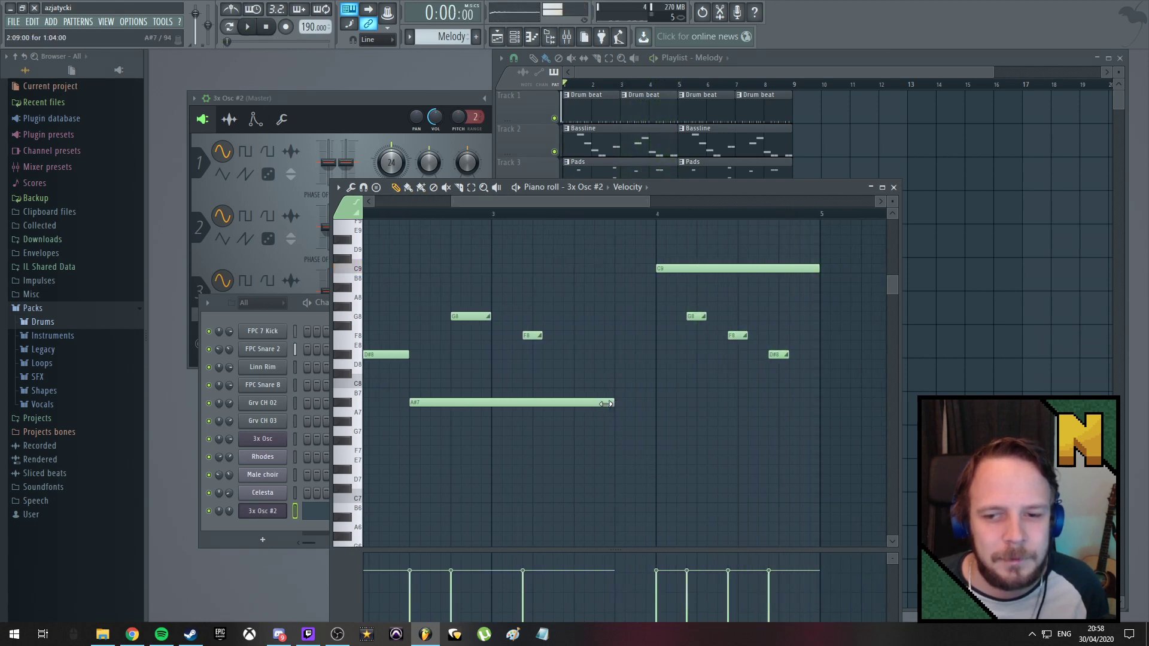
left_click_drag(605, 403, 570, 404)
key("space")
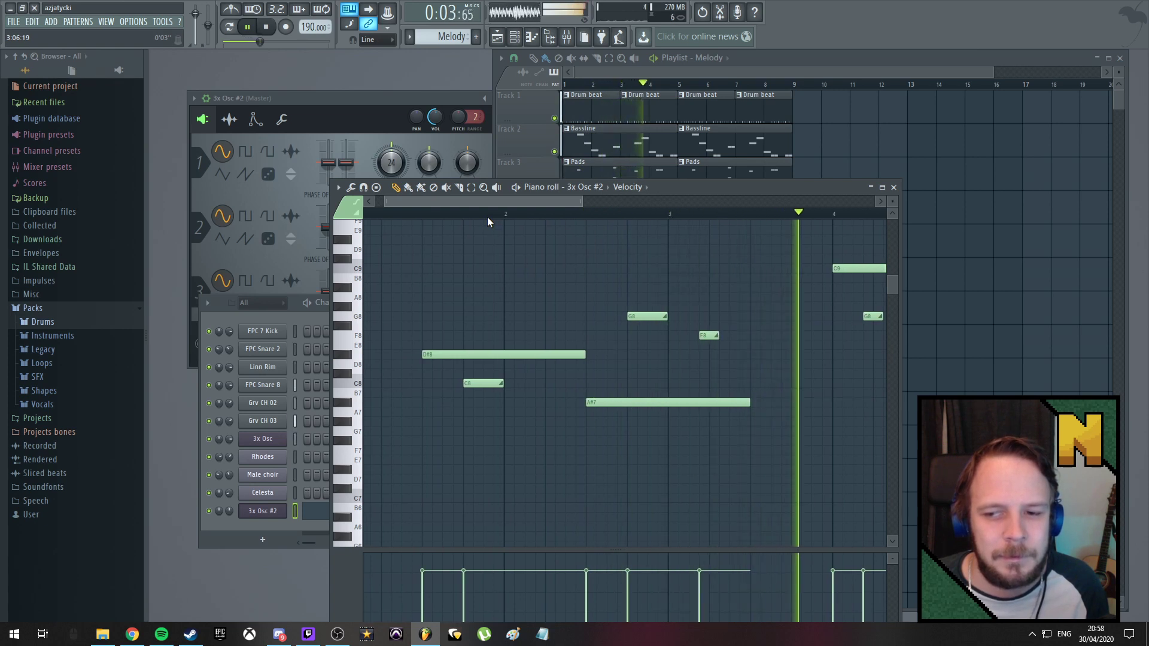
Shorten the D#8 note that starts in bar 1 to 12 steps and play the song
left_click_drag(585, 357, 544, 363)
key("space")
key("space")
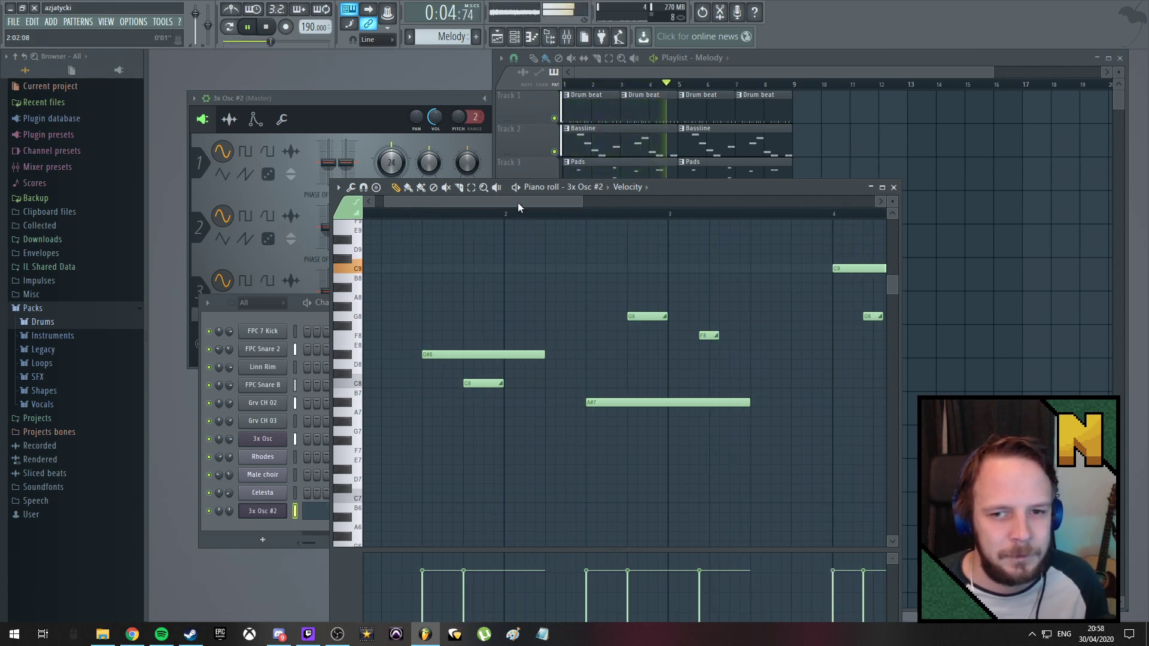
scroll(466, 207, "left", 1)
key("space")
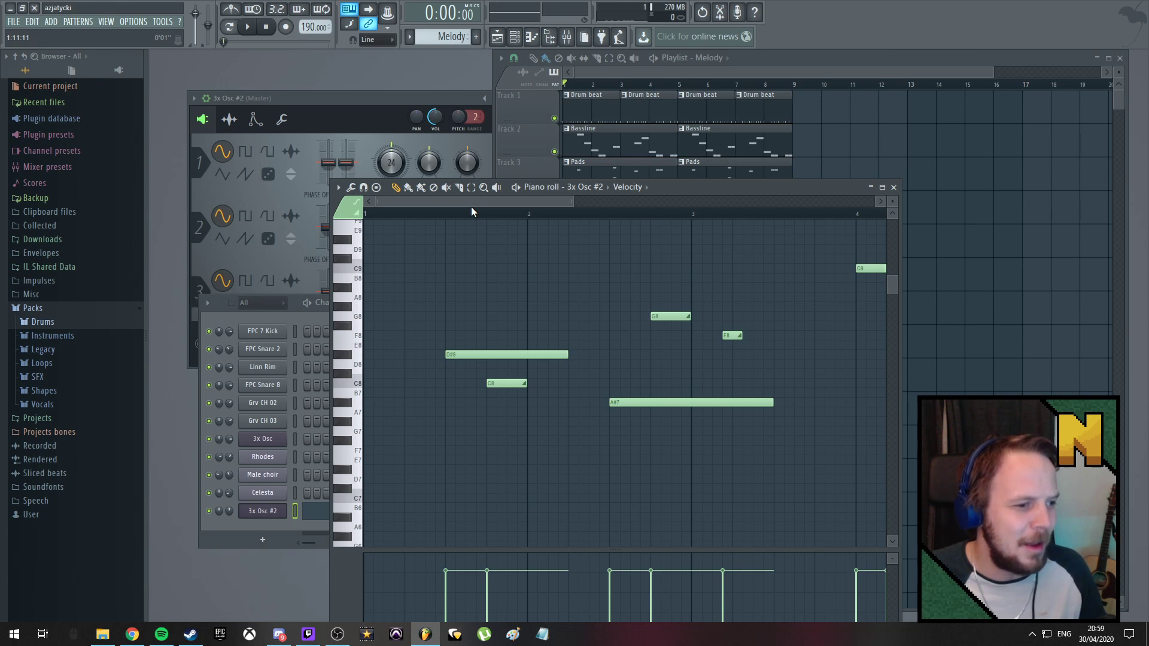
key("space")
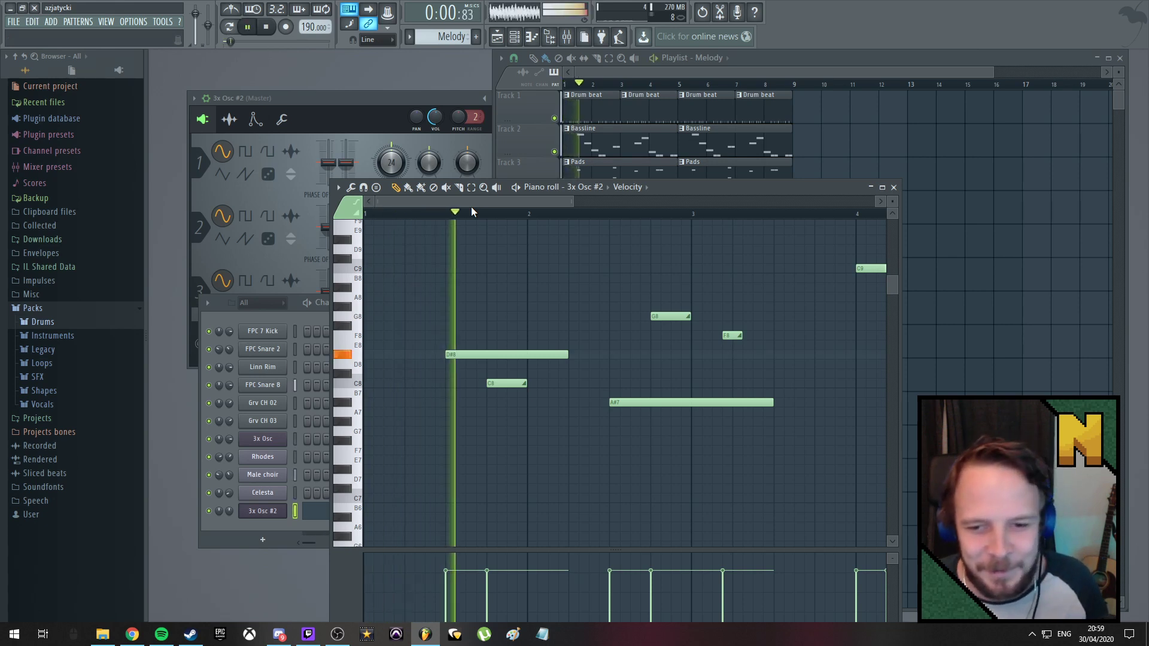
key("space")
left_click_drag(509, 202, 429, 205)
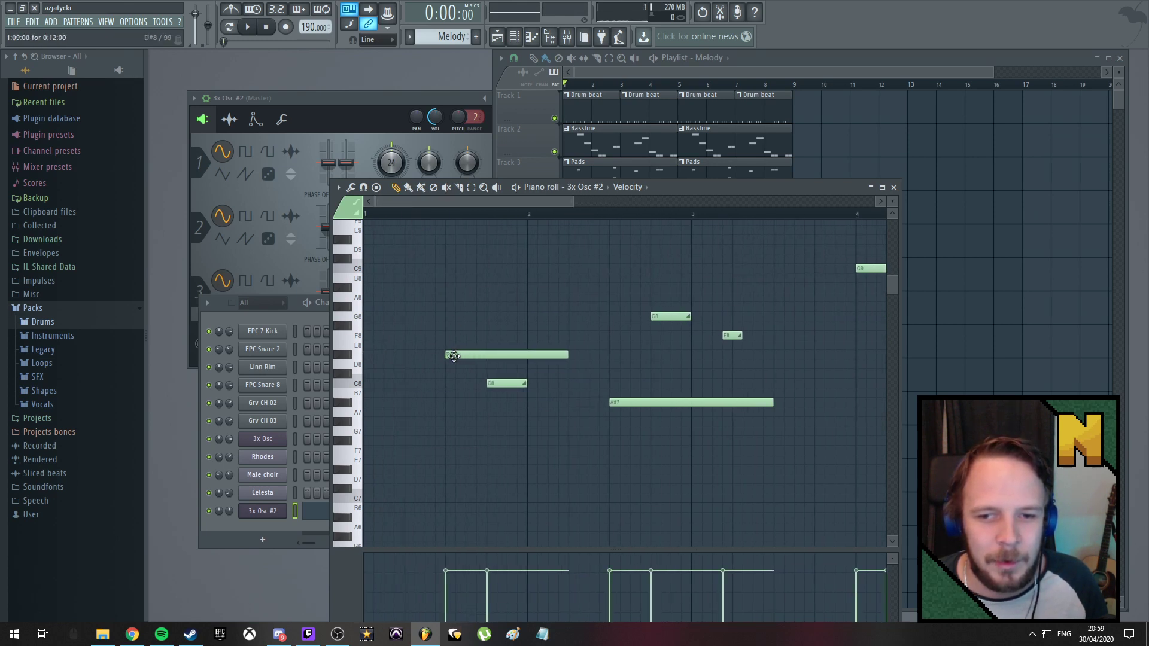
Play the song twice from the start to hear the 3x Osc #2 melody with its slide notes
key("space")
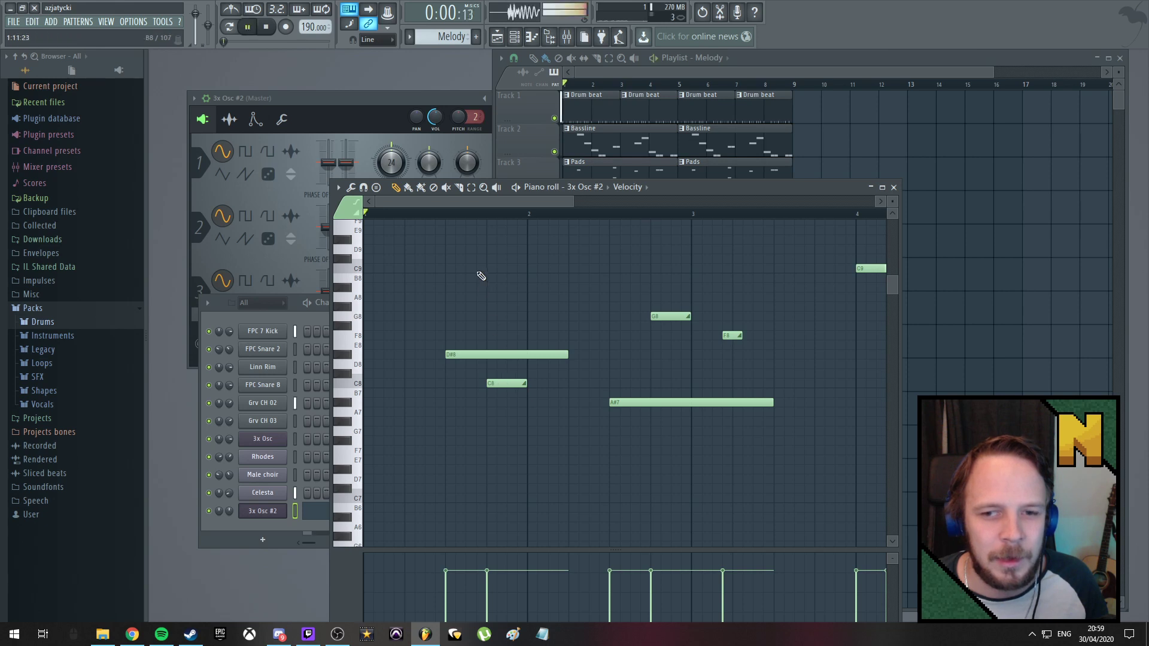
key("space")
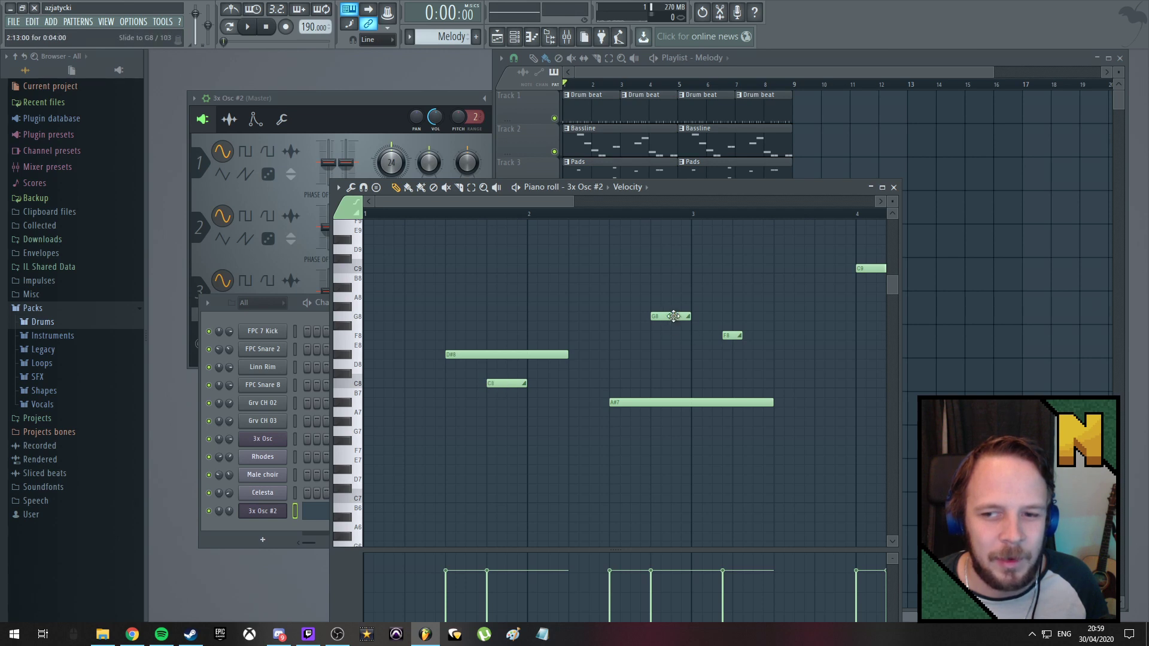
key("space")
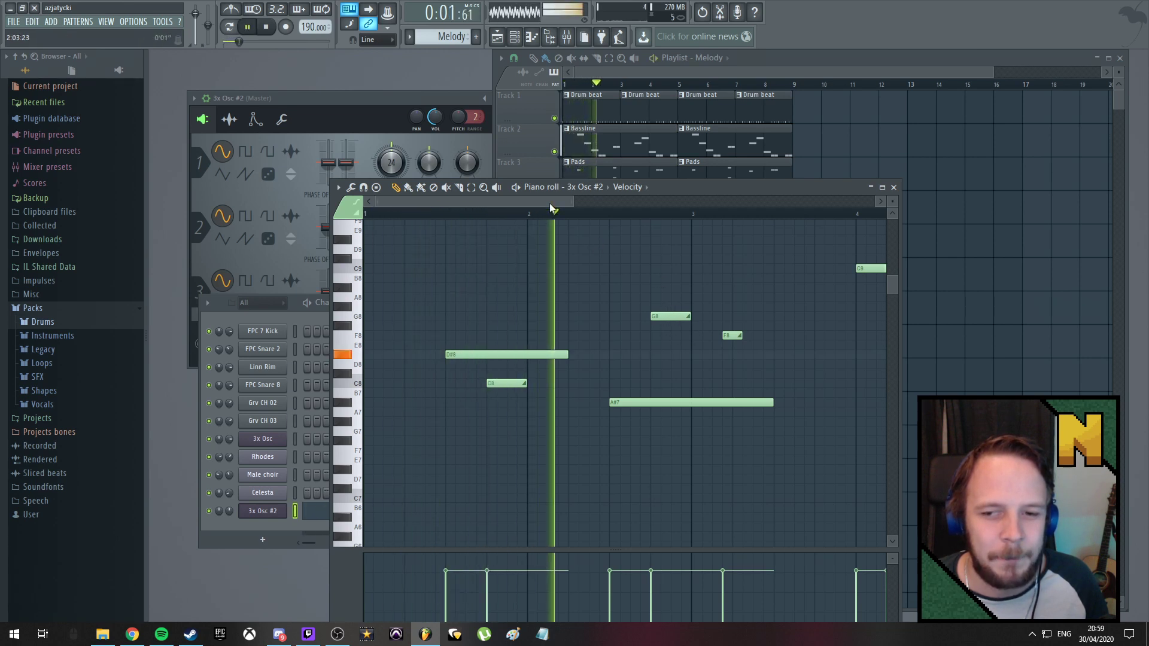
key("space")
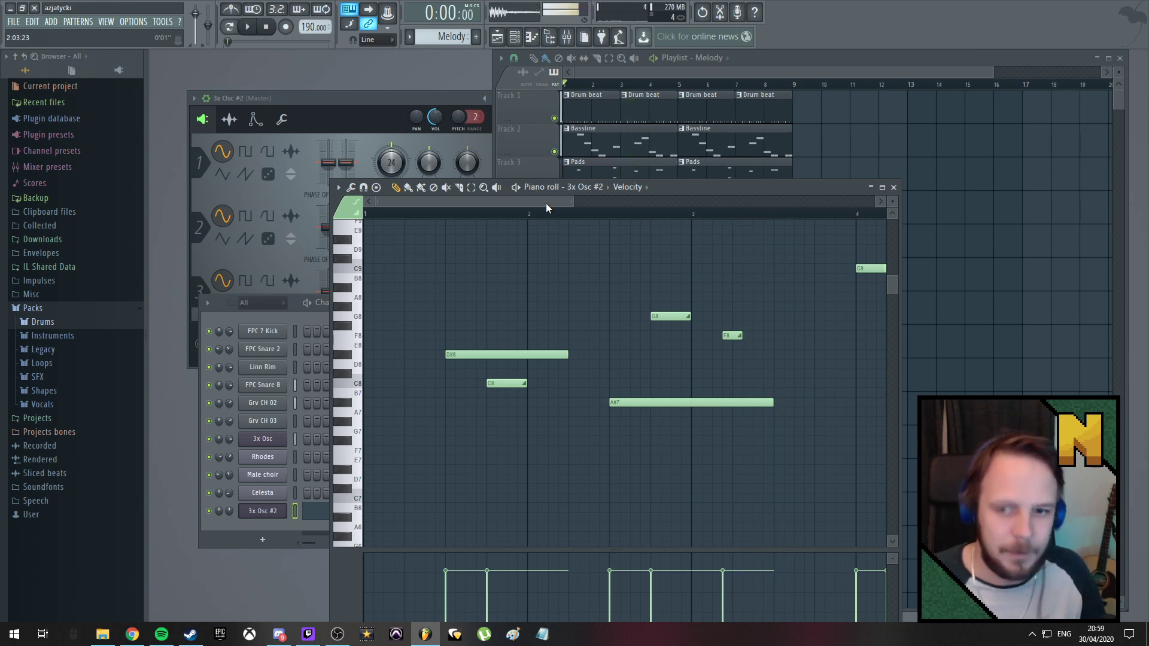
Add a one-step F8 slide note at 1:10 and a one-step D#8 slide at 1:11 over the long D#8 note, and audition them
left_click(503, 386)
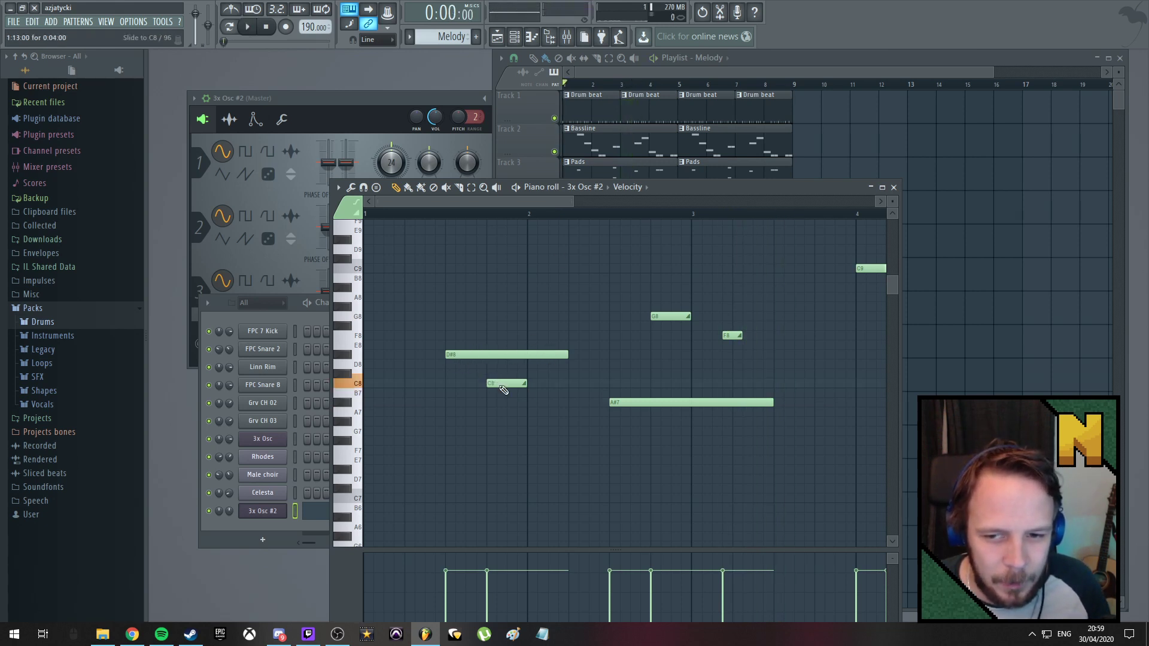
left_click(466, 338)
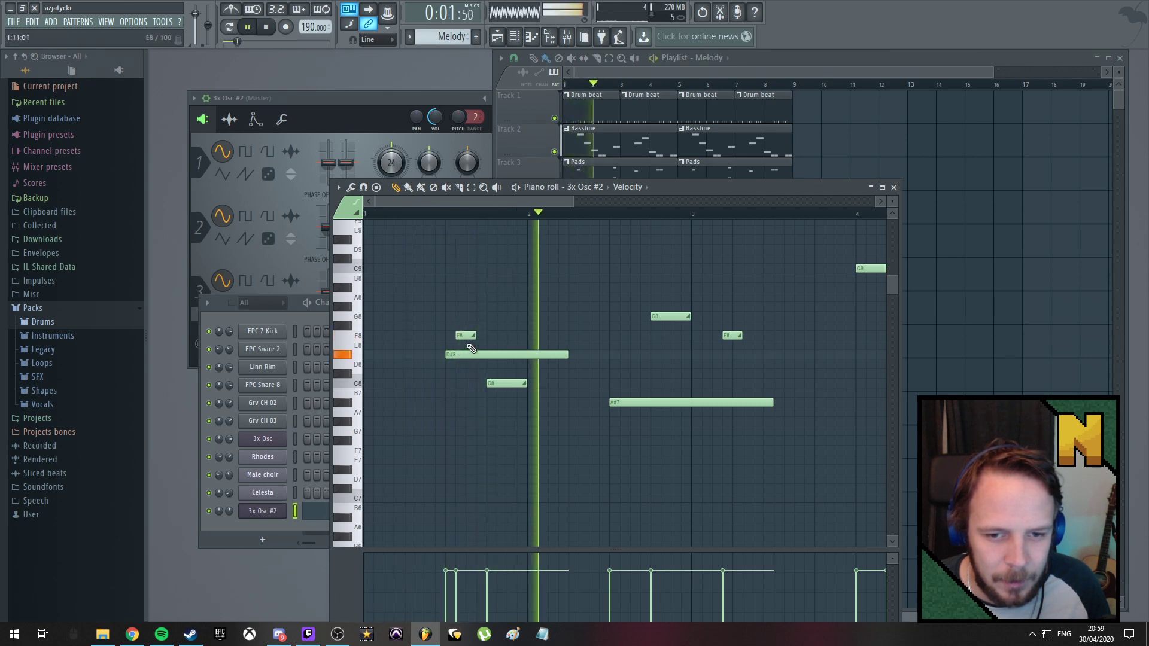
key("space")
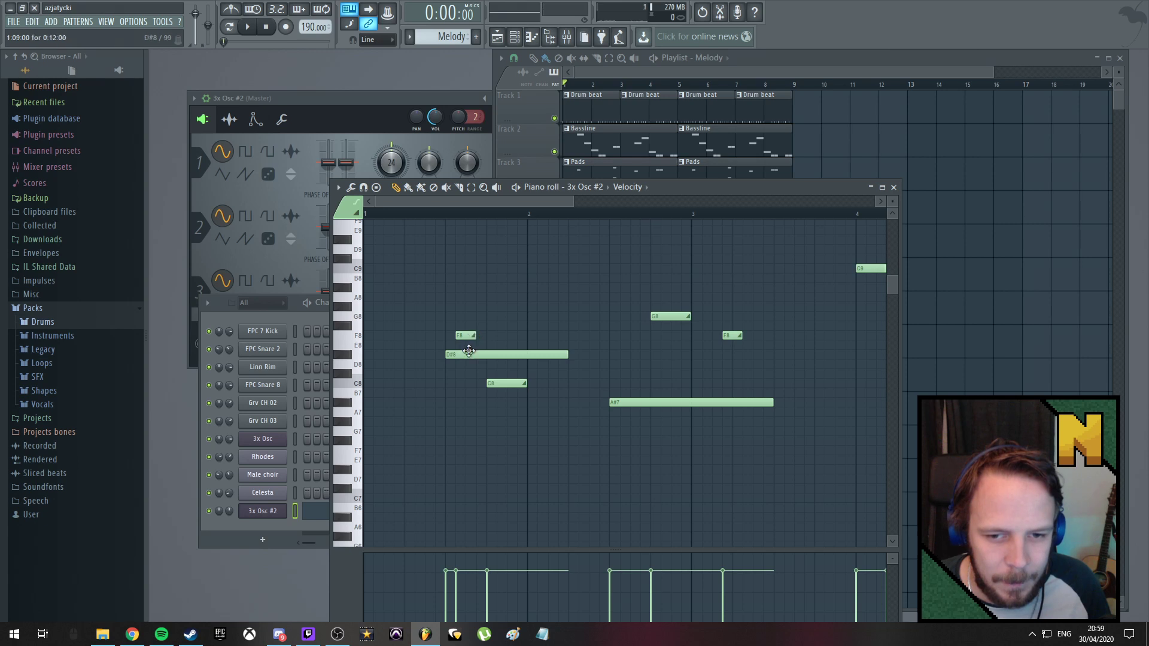
left_click_drag(471, 345, 475, 355)
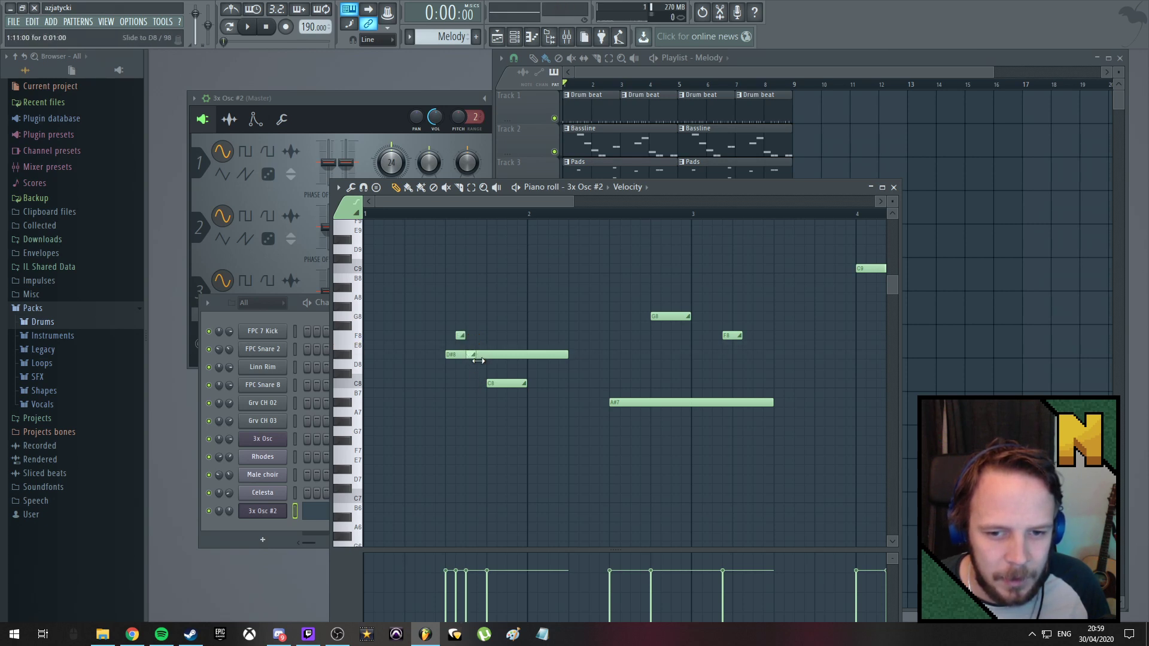
key("space")
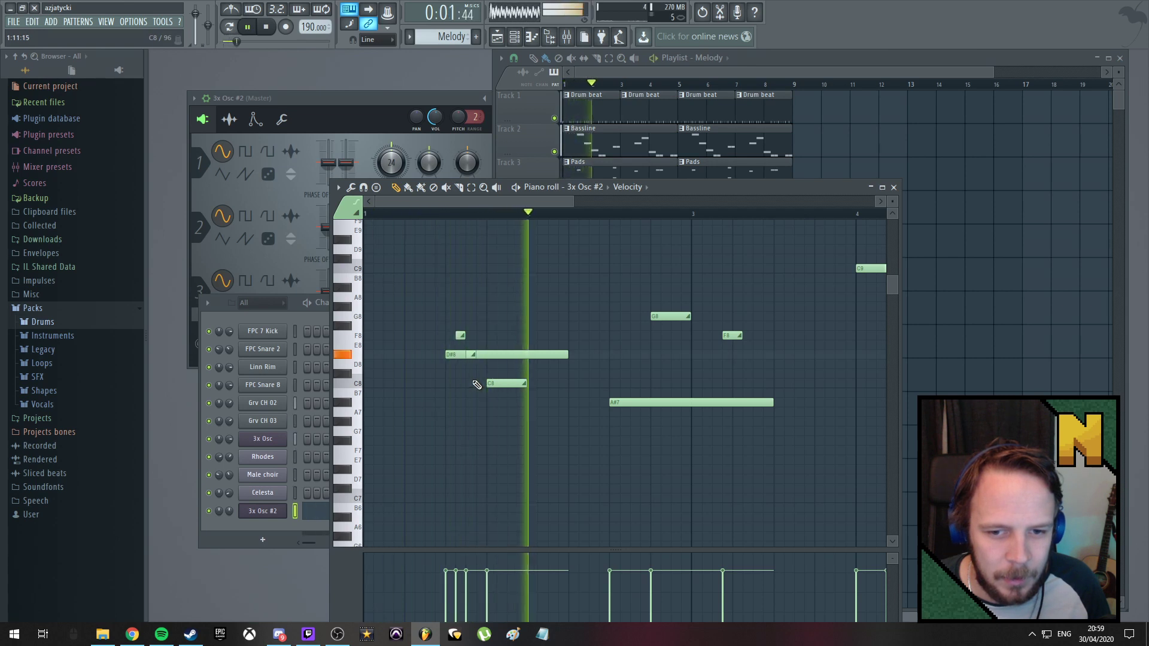
key("space")
Rearrange the first phrase into two-step slides, F8 at 1:11, D#8 at 1:13 and C8 at 1:15, and audition it
left_click_drag(463, 336, 472, 336)
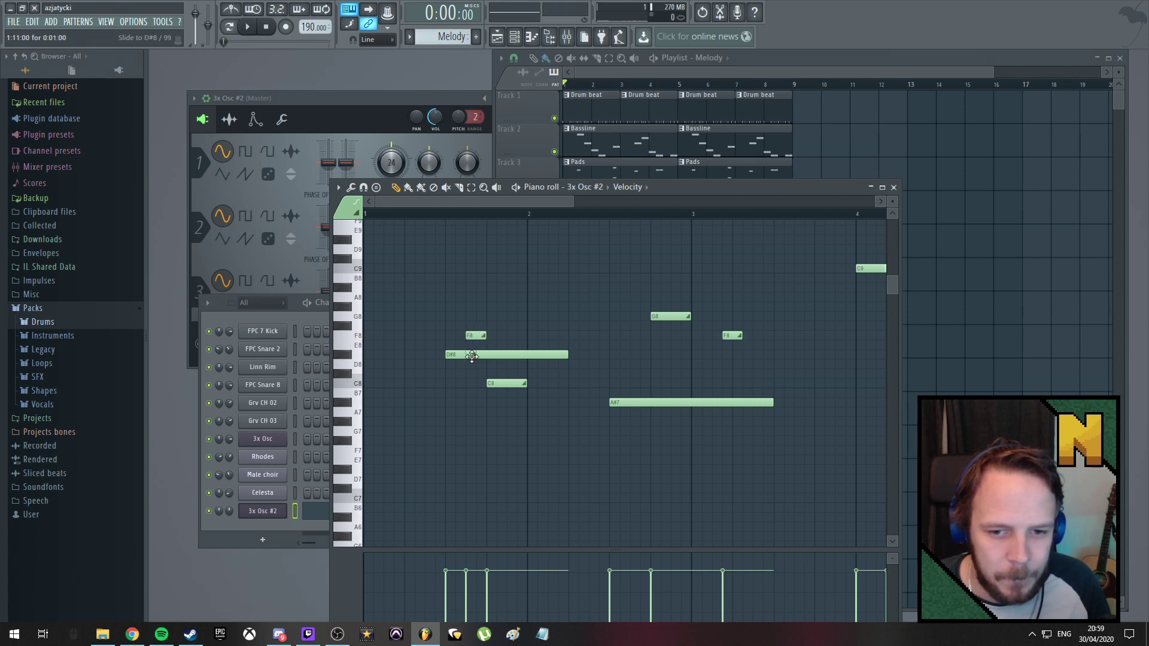
left_click_drag(472, 357, 510, 384)
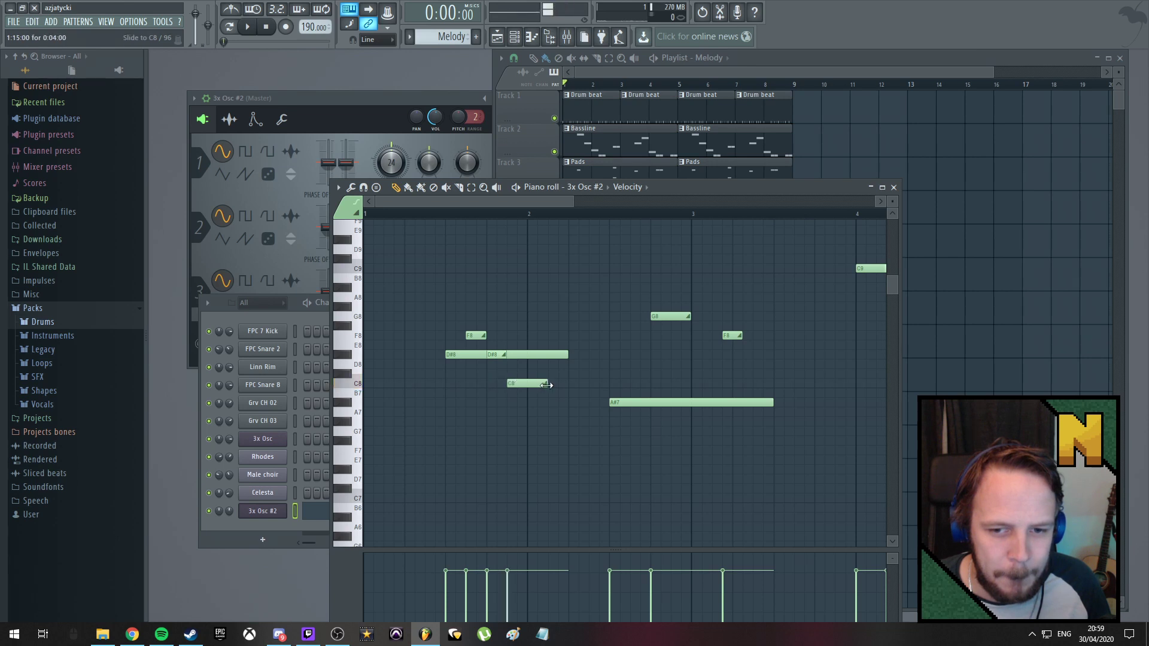
key("space")
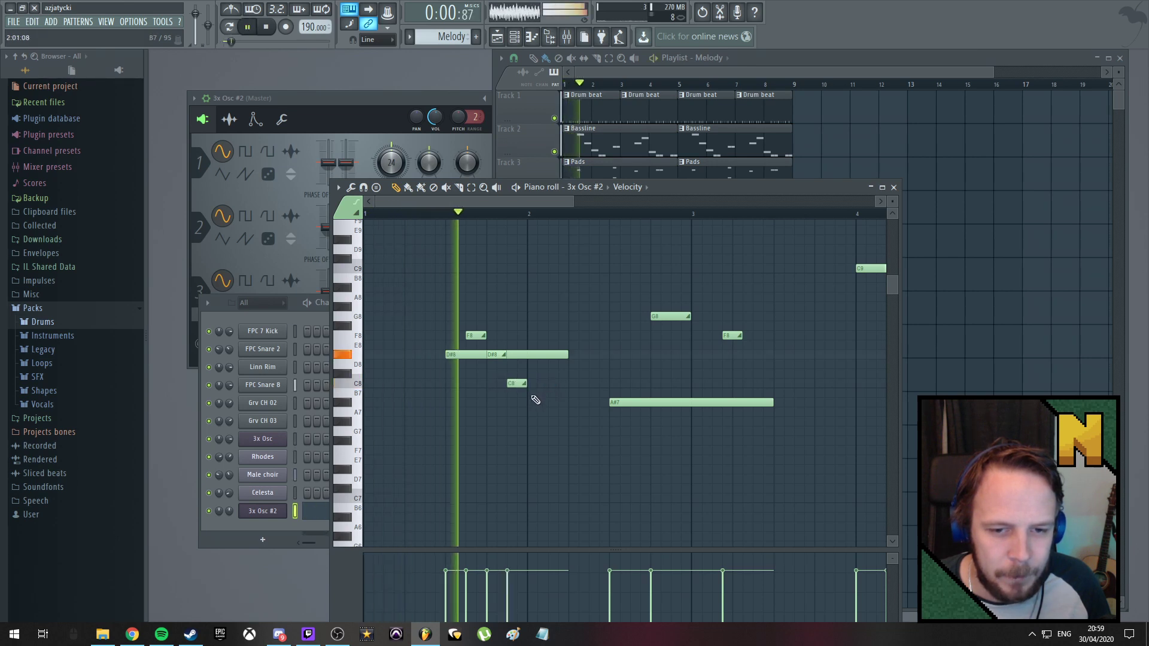
key("space")
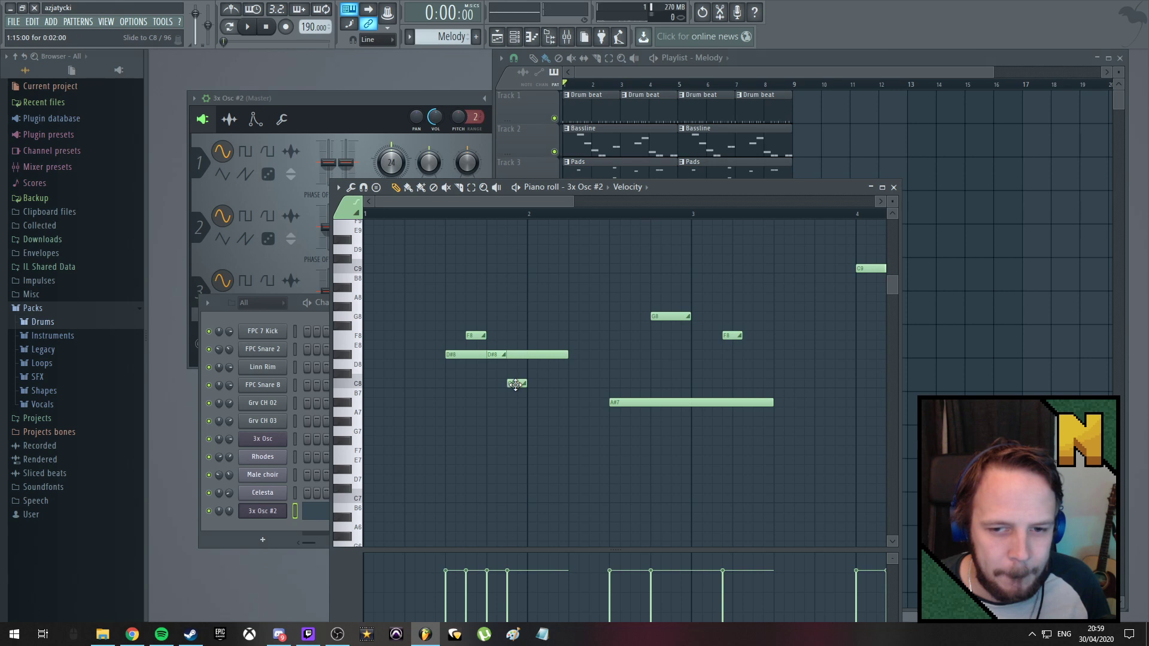
key("space")
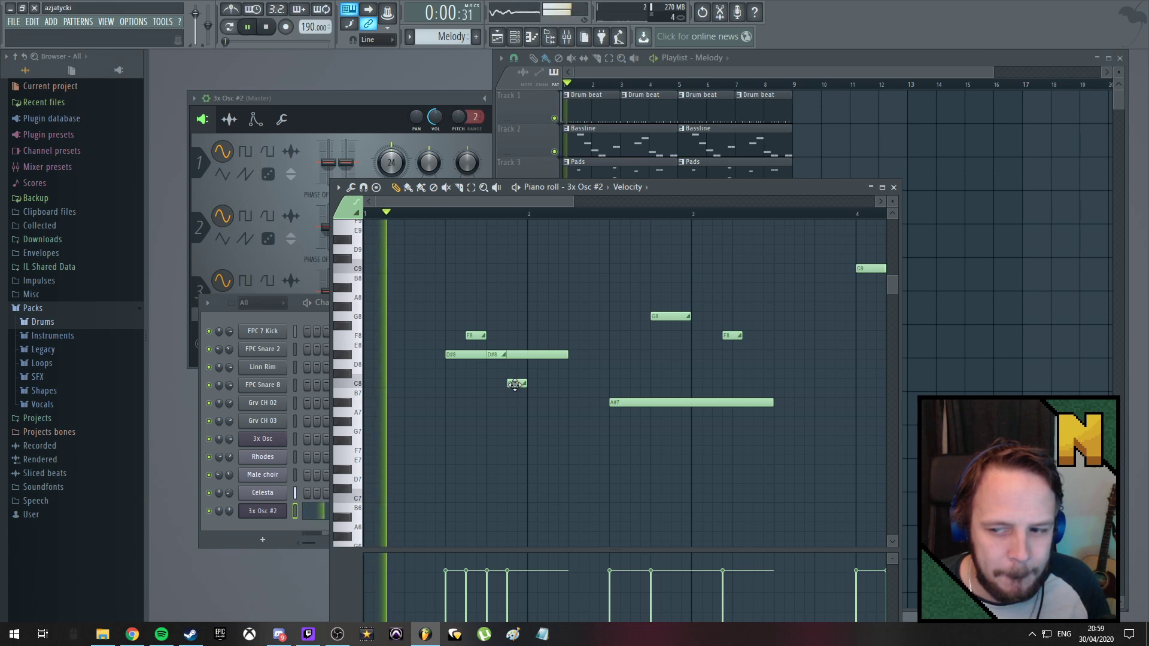
key("space")
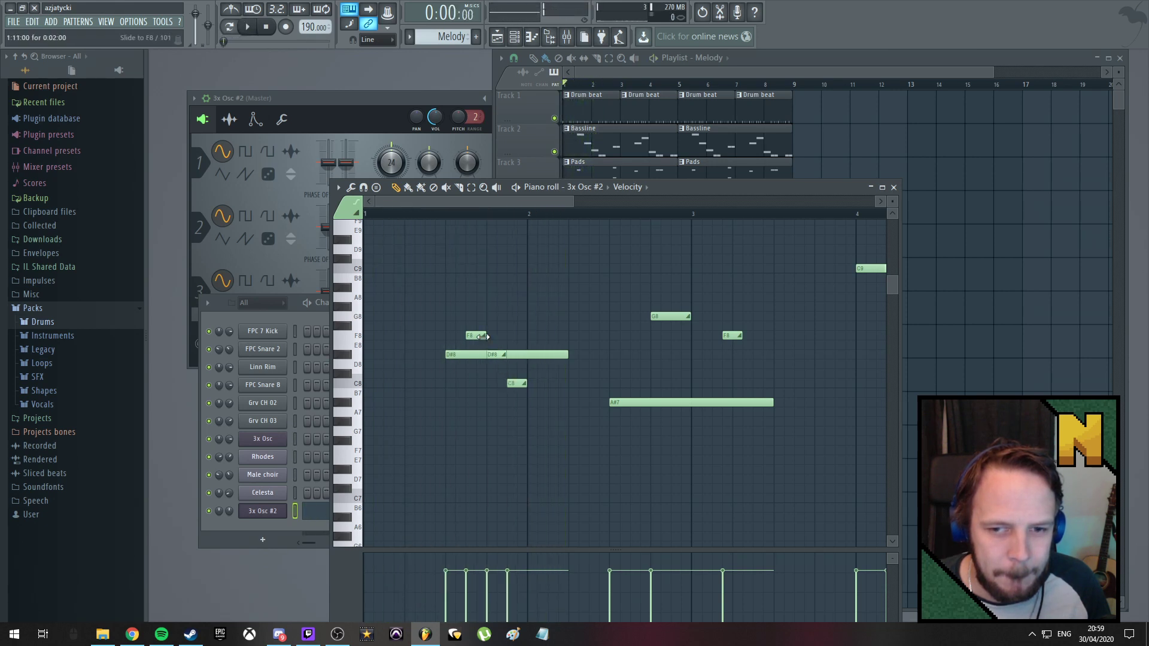
Shorten the F8, D#8 and C8 slide notes to one step each and move the C8 slide to 2:01
key("space")
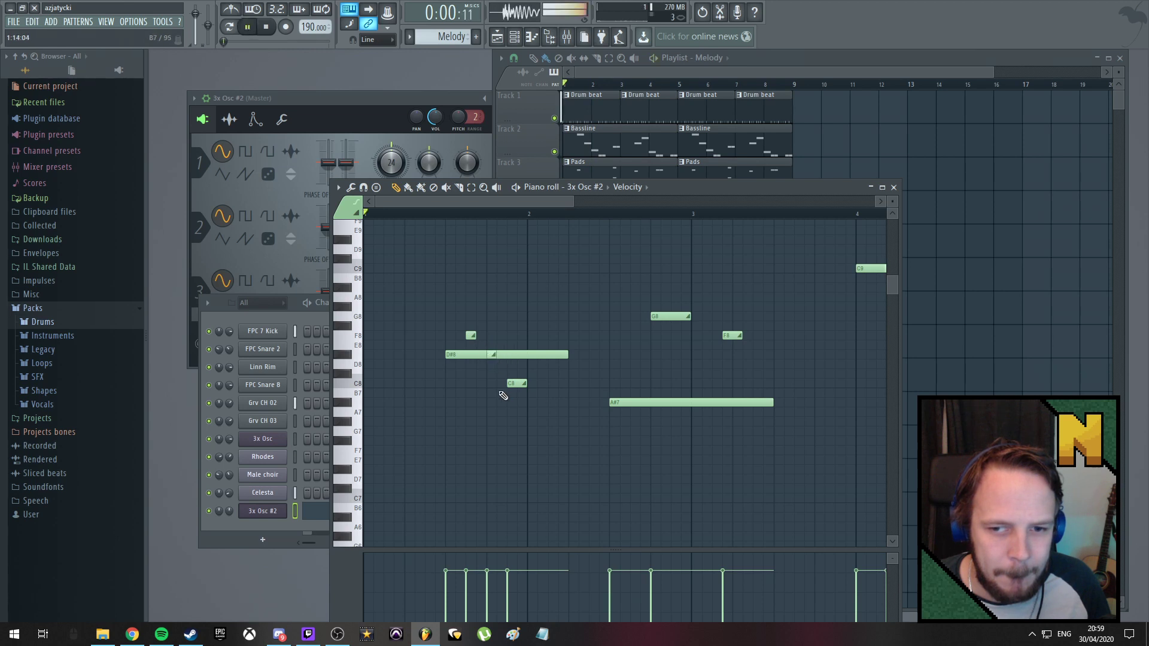
key("space")
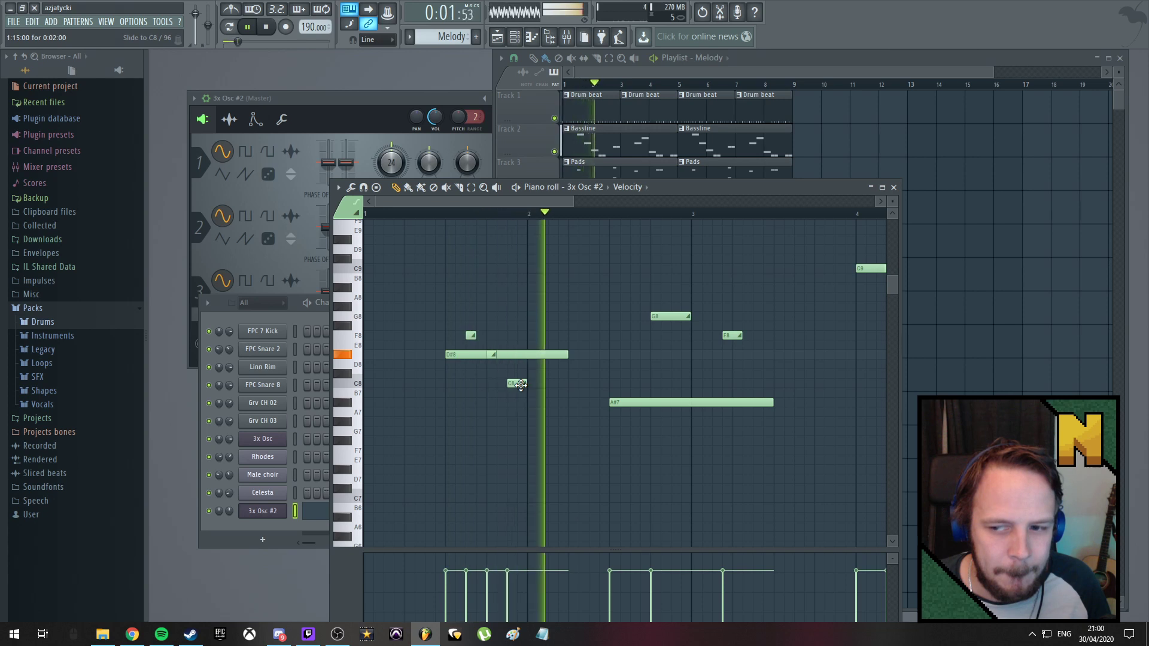
key("space")
left_click(520, 383)
left_click_drag(520, 384, 537, 384)
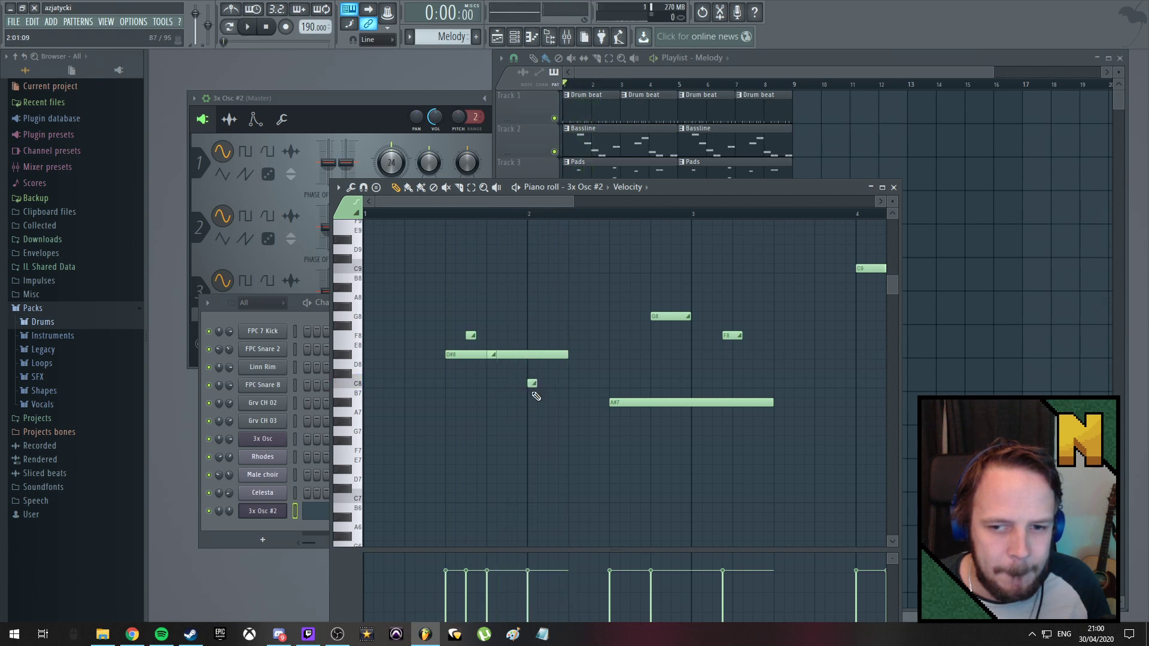
Play the song from the start several times to check the melody's revised slide notes
key("space")
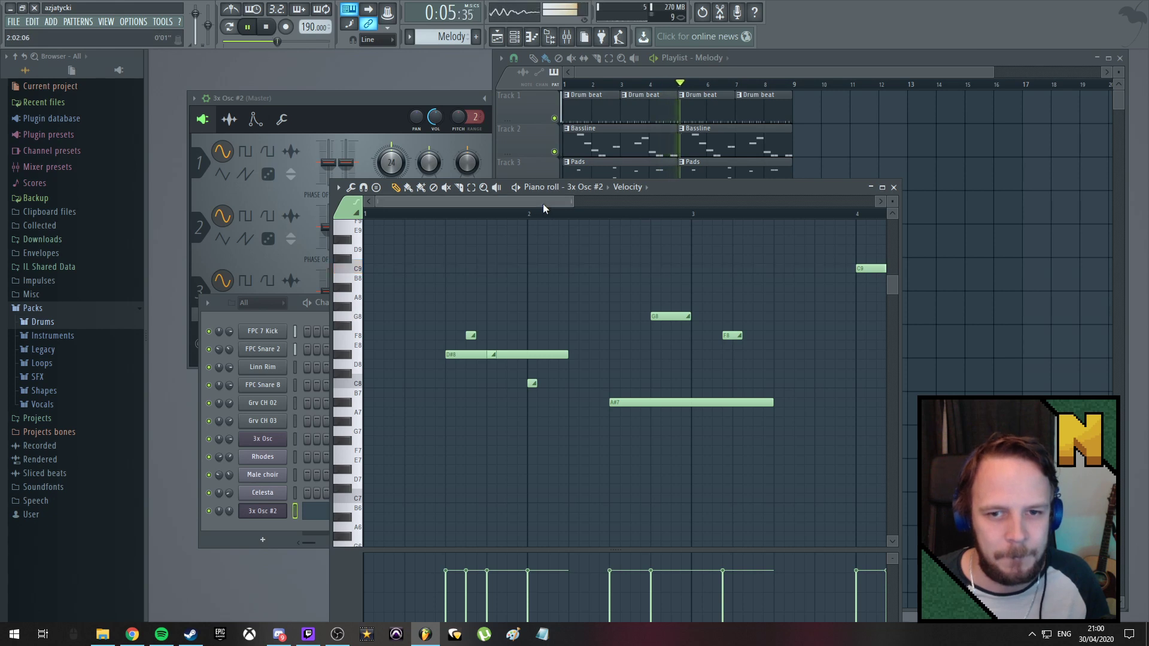
key("space")
key("space")
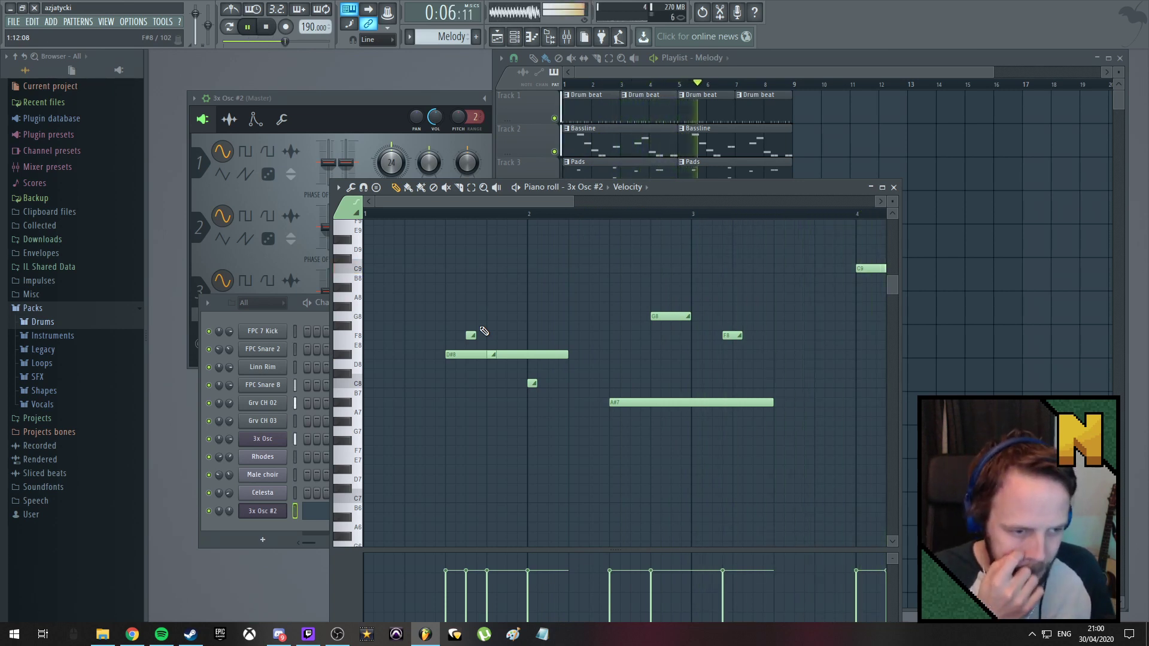
key("space")
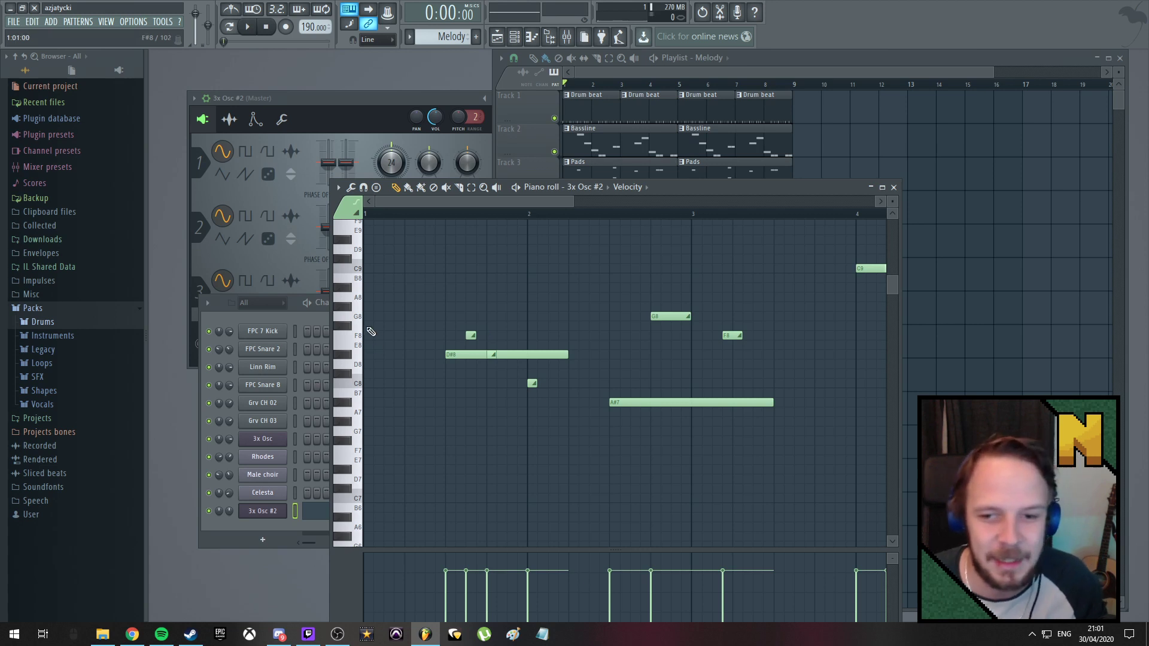
key("space")
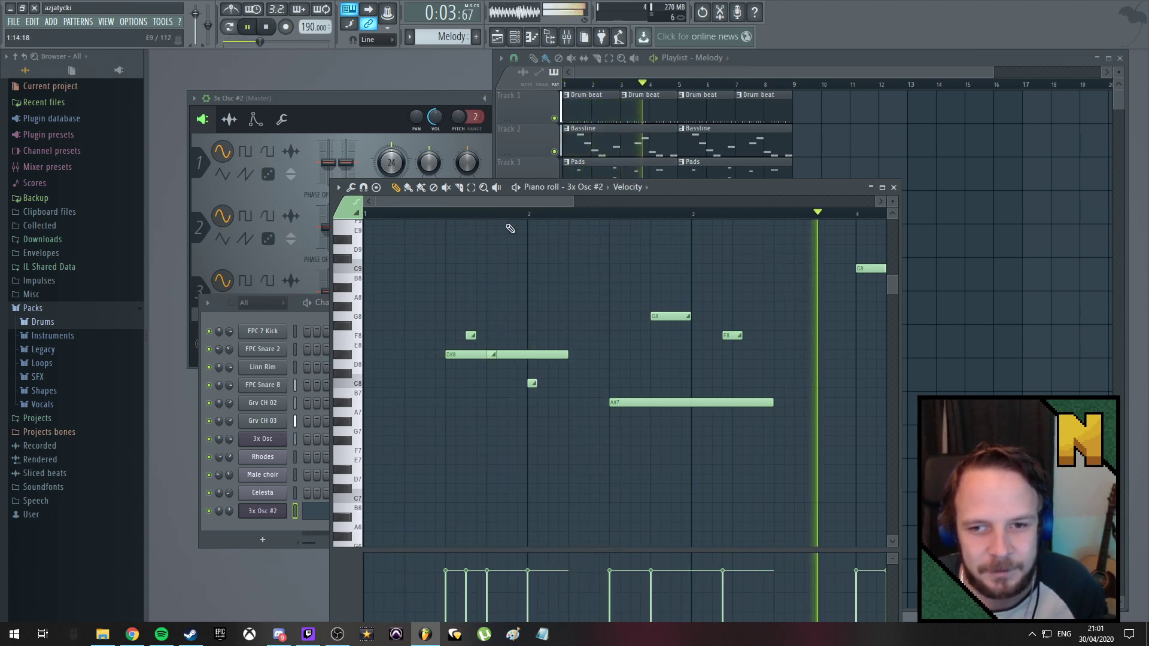
key("space")
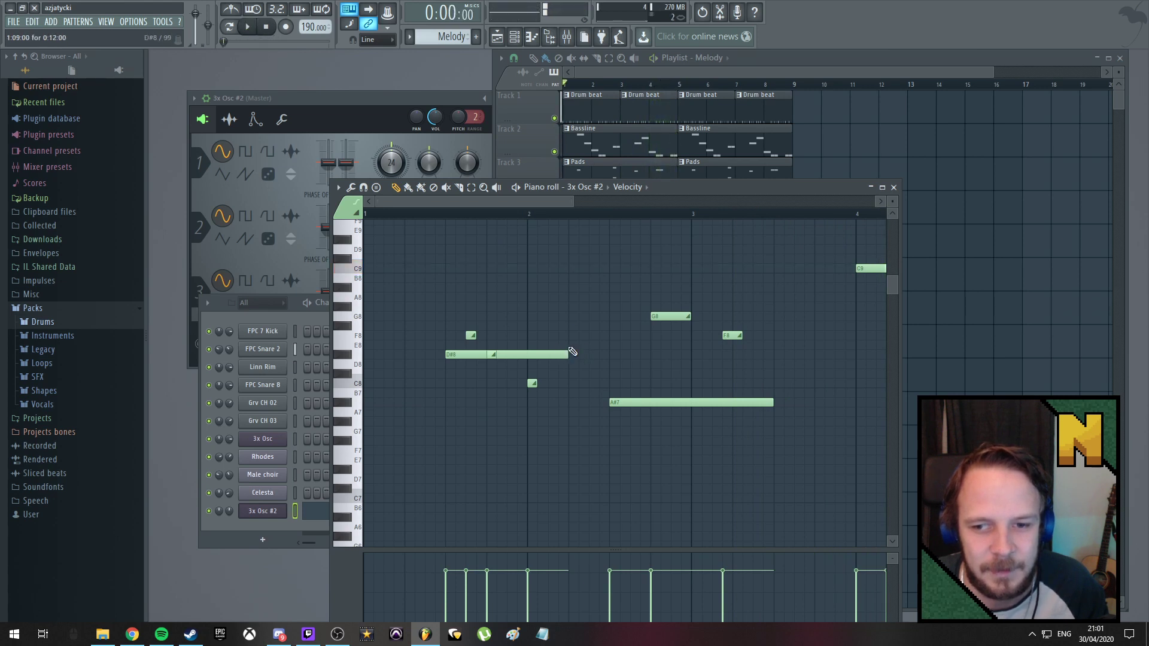
Close the piano roll and go through 3x Osc #2's envelope settings to its miscellaneous channel settings
left_click(893, 188)
left_click(362, 99)
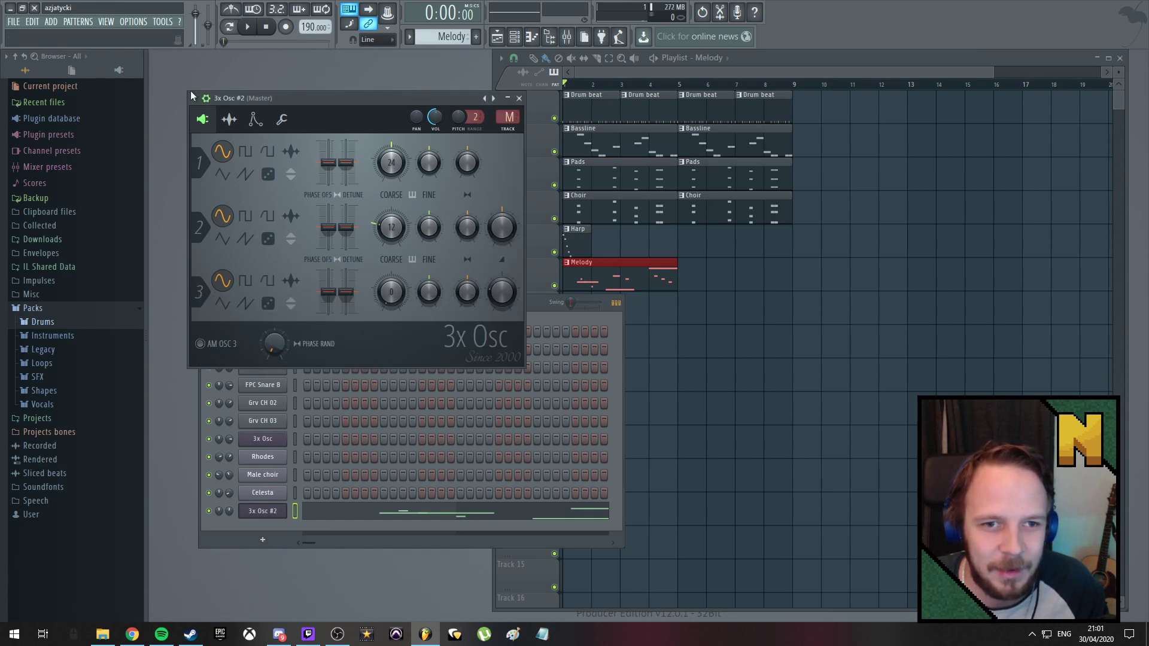
left_click(230, 119)
left_click(253, 120)
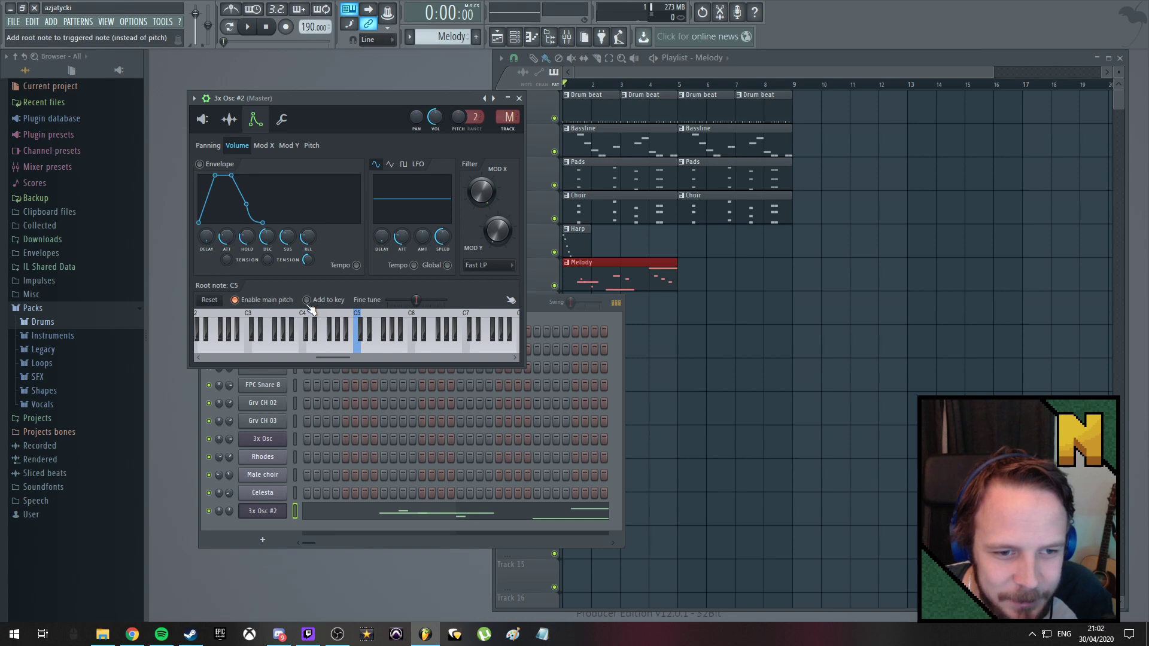
left_click(282, 120)
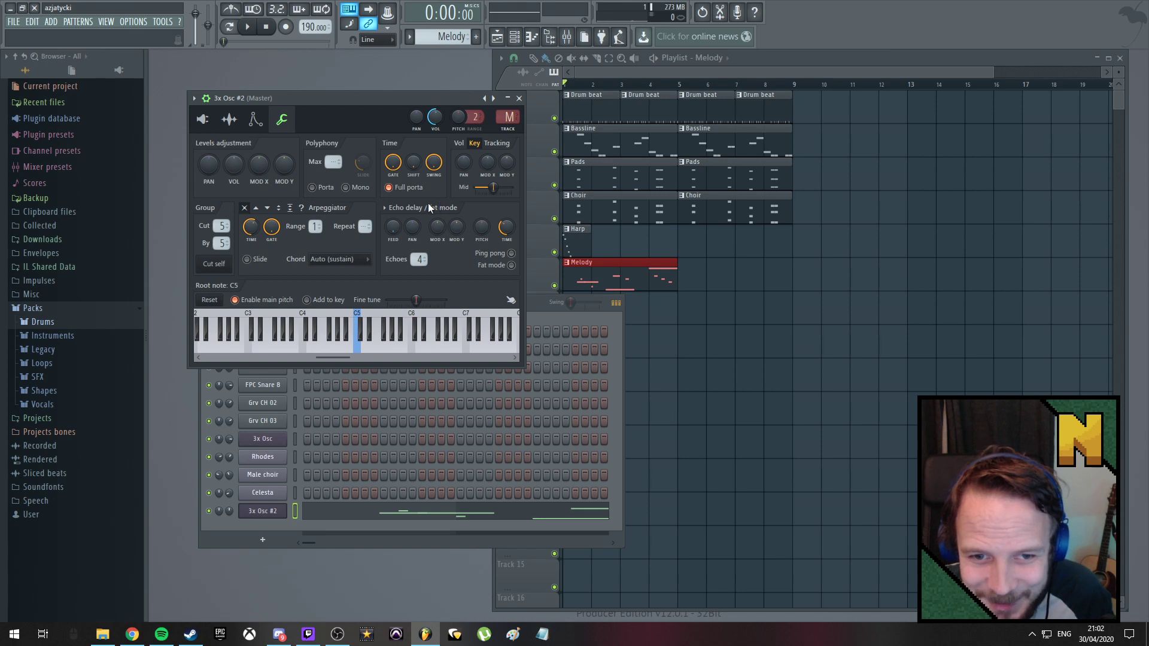
Try fat mode with raised echo delay feedback on 3x Osc #2 while the song plays
left_click(511, 266)
key("space")
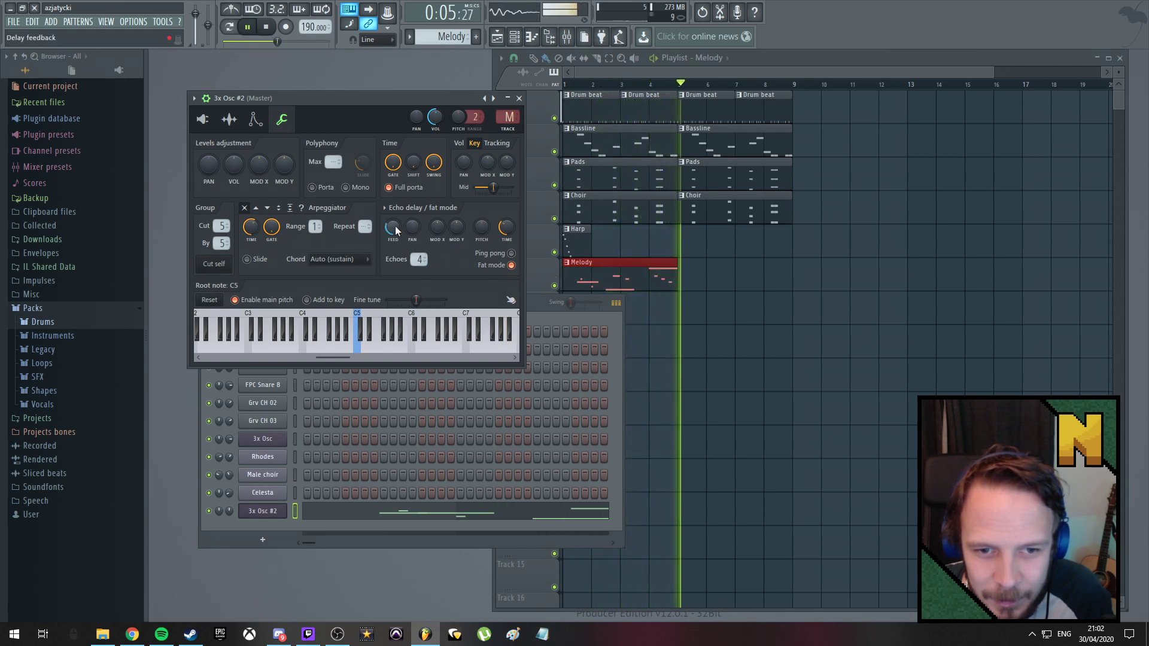
scroll(393, 230, "up", 2)
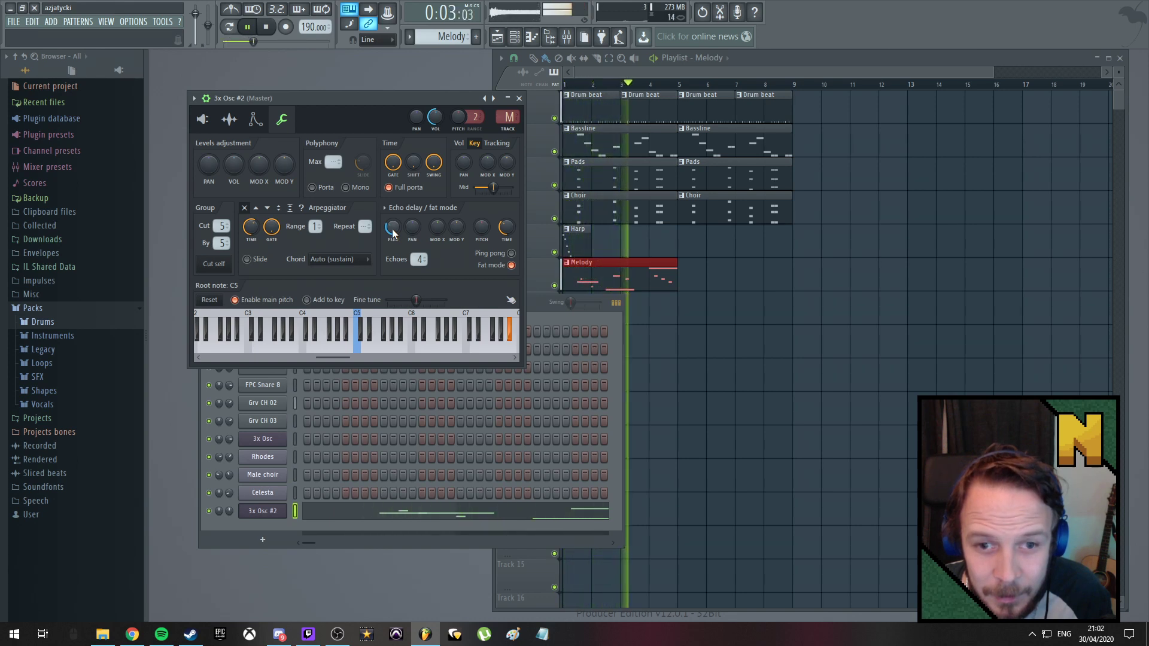
key("space")
left_click(511, 265)
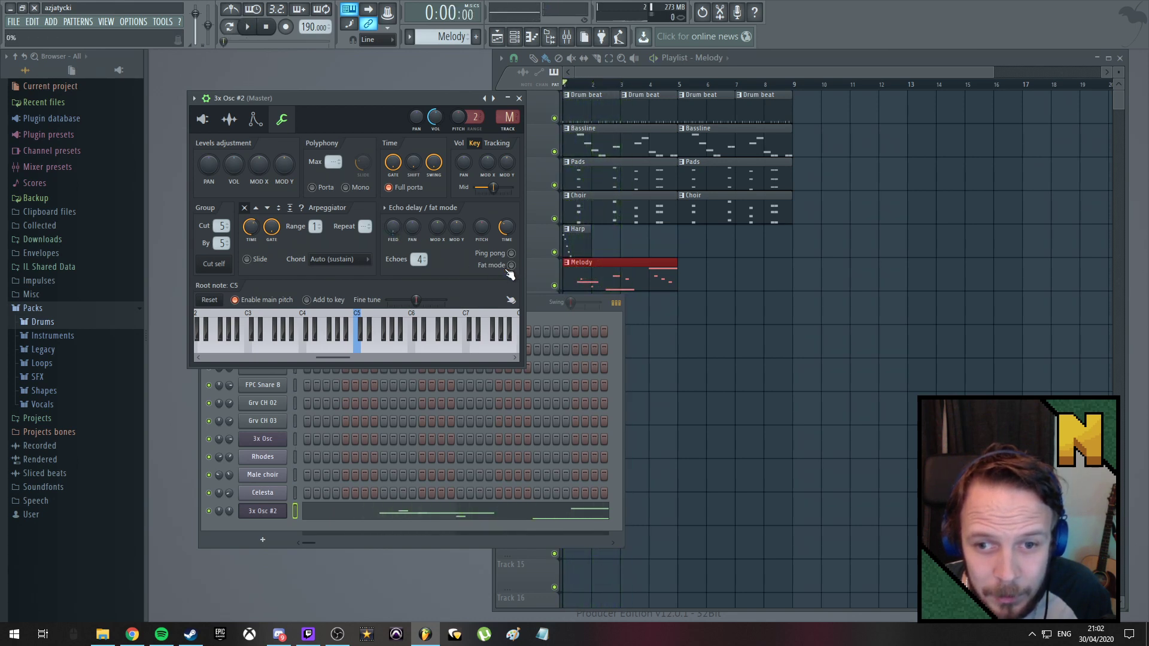
Try a small amount of echo delay feedback on 3x Osc #2 with fat mode off during playback
key("space")
scroll(394, 231, "up", 2)
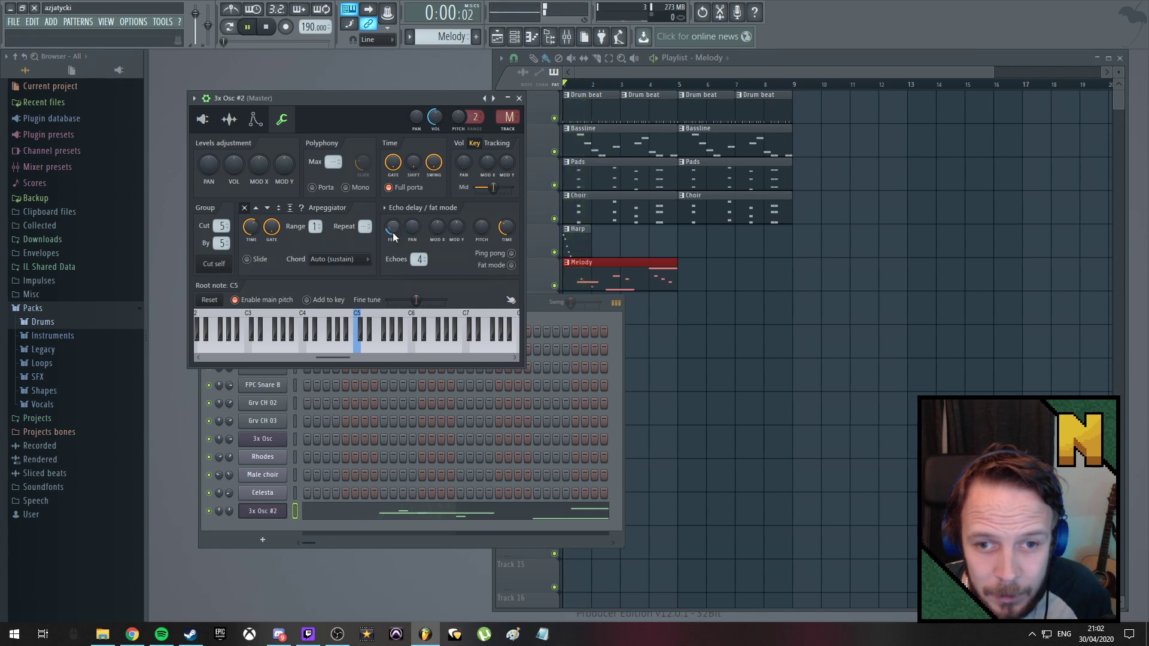
scroll(393, 233, "down", 2)
key("space")
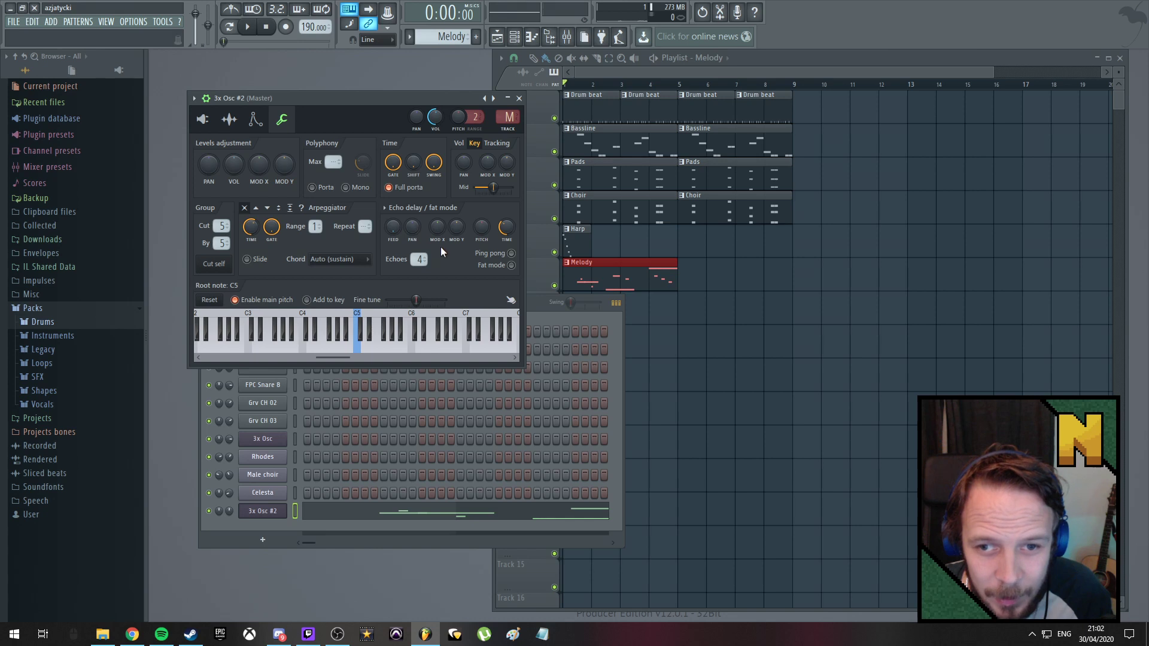
left_click_drag(389, 226, 390, 223)
Play the song to judge the melody without echo feedback, and bring up the oscillator settings of 3x Osc #2
key("space")
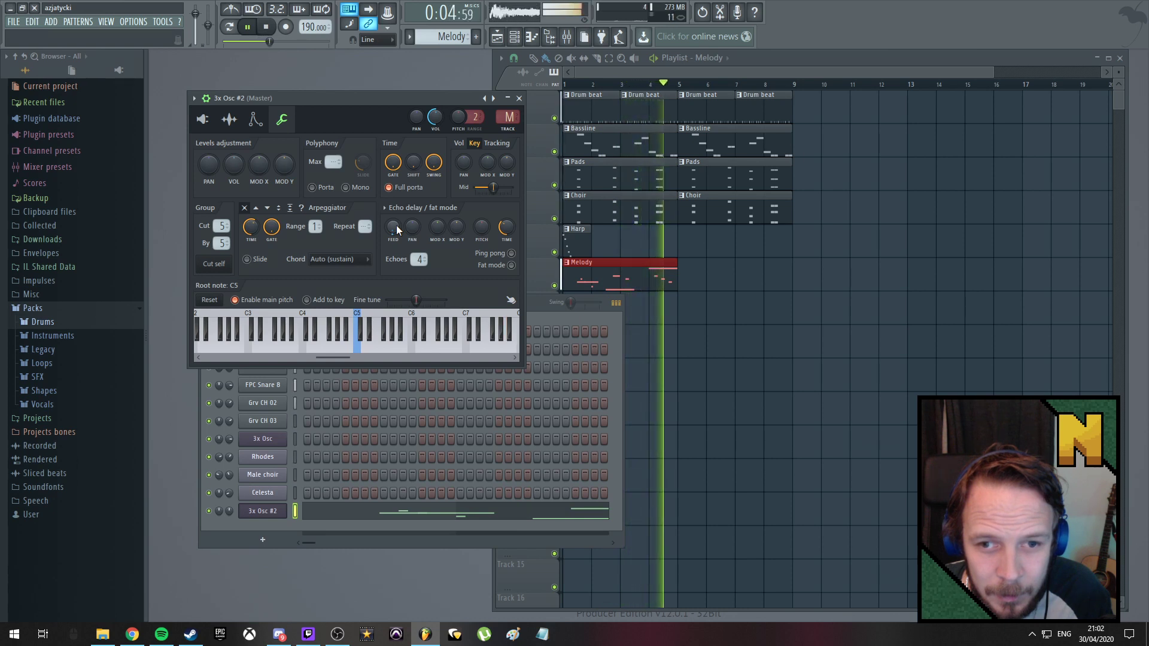
key("space")
key("space")
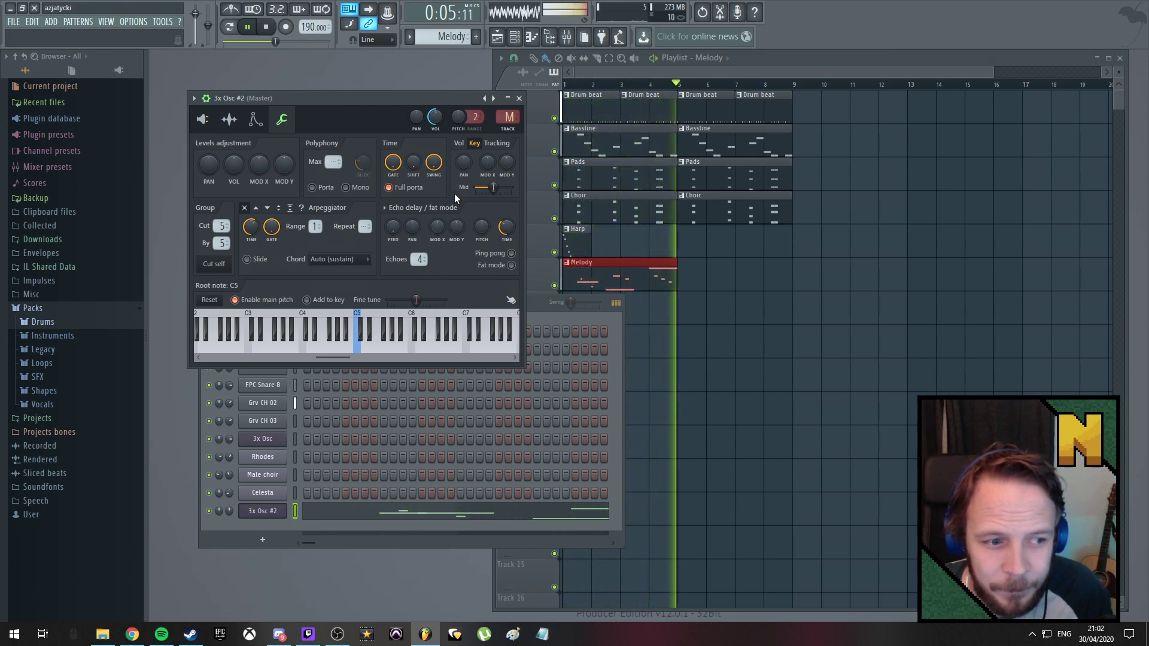
key("space")
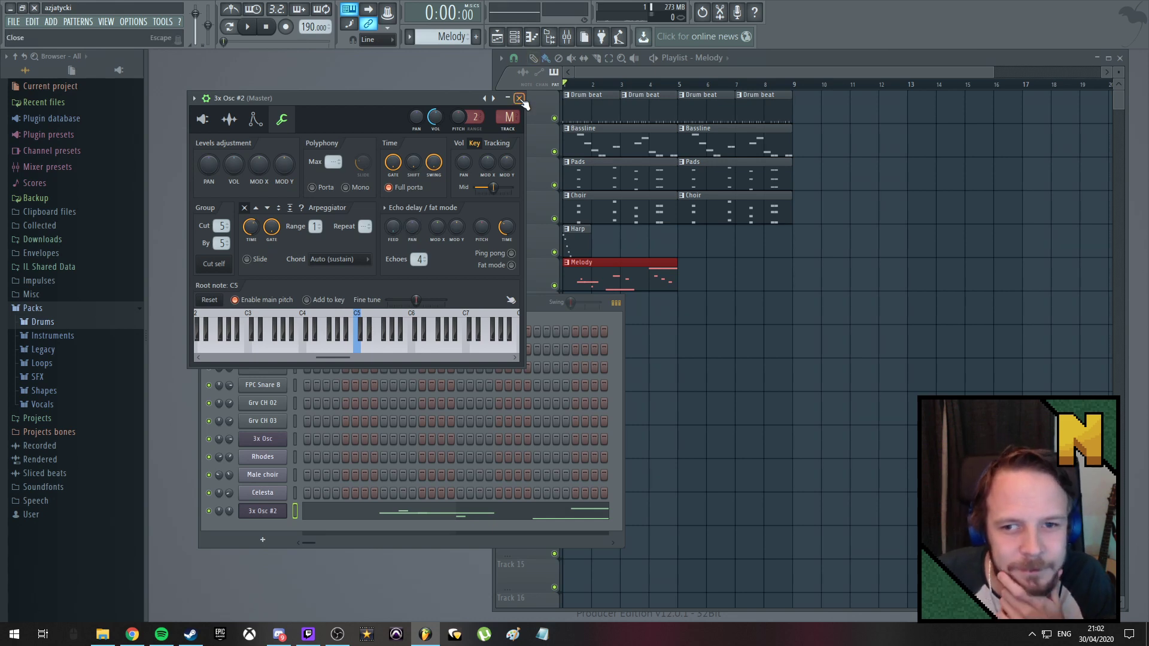
left_click(202, 119)
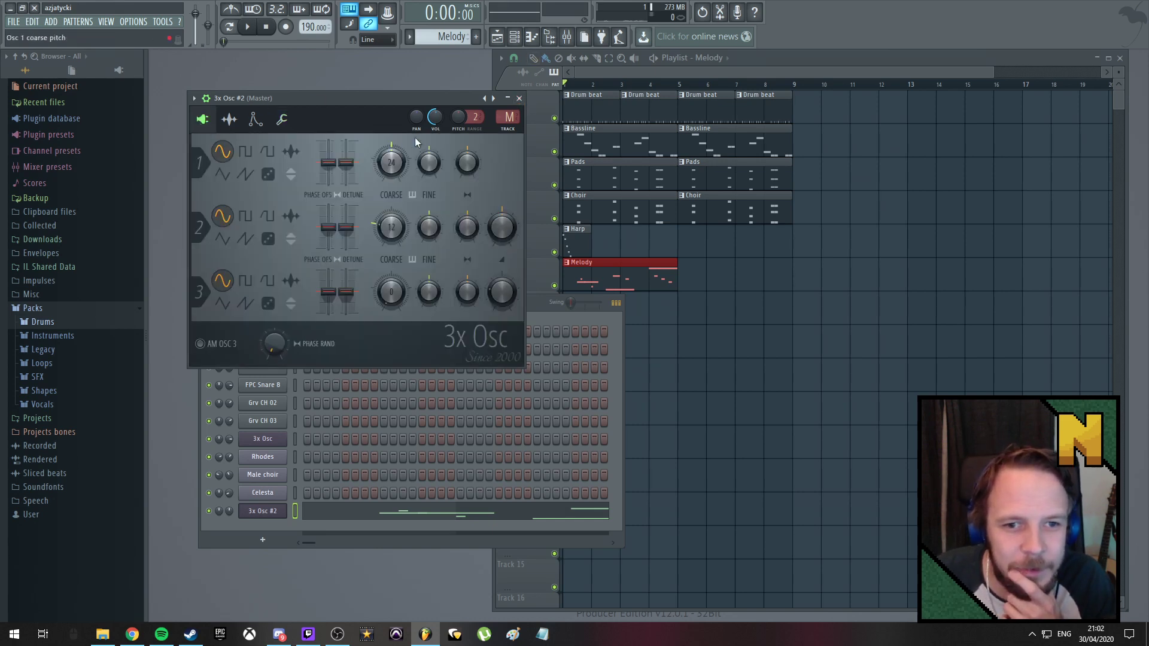
Close the 3x Osc #2 window, then show the mixer and move it clear of the screen edge
left_click(520, 99)
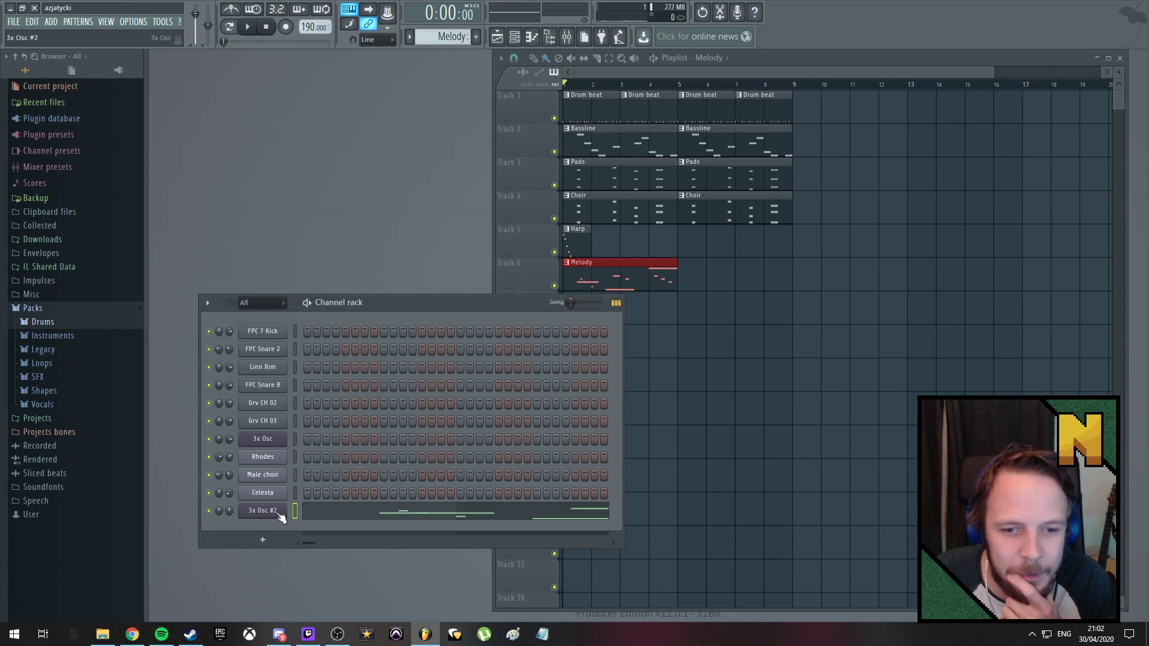
left_click(107, 23)
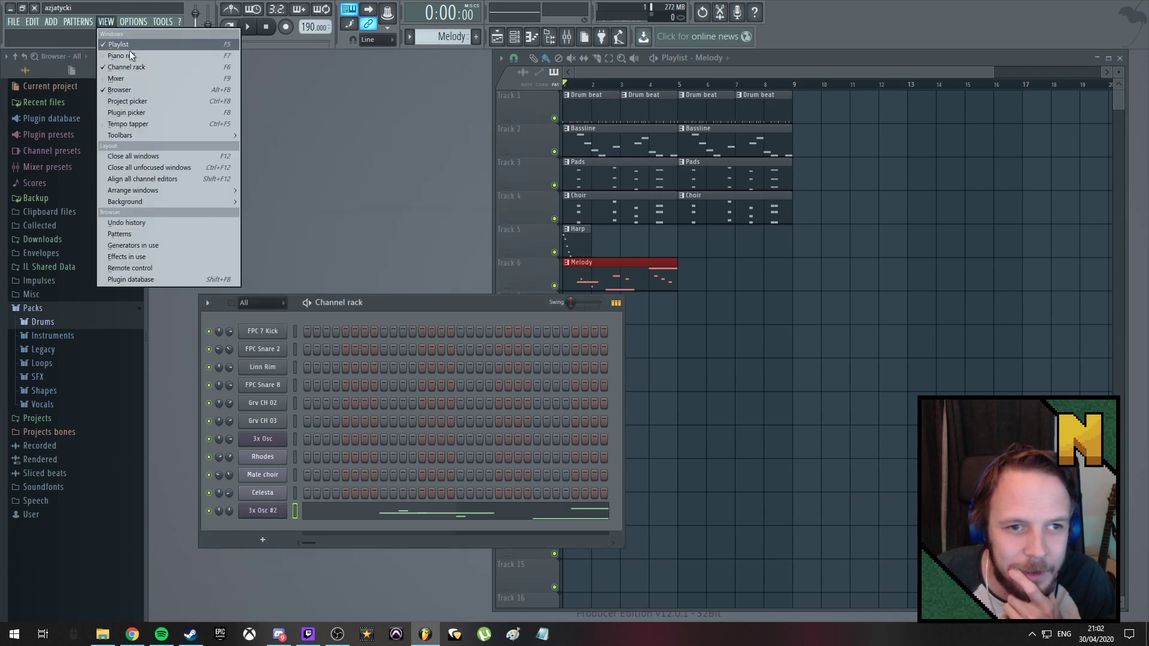
left_click(128, 79)
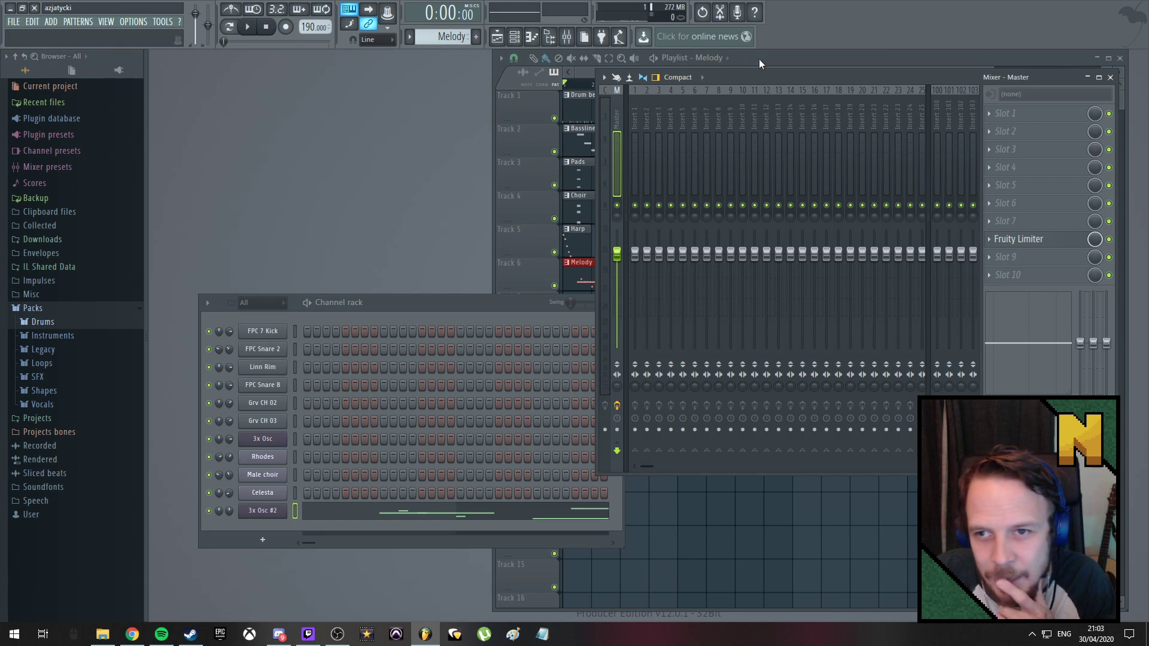
left_click_drag(759, 59, 684, 99)
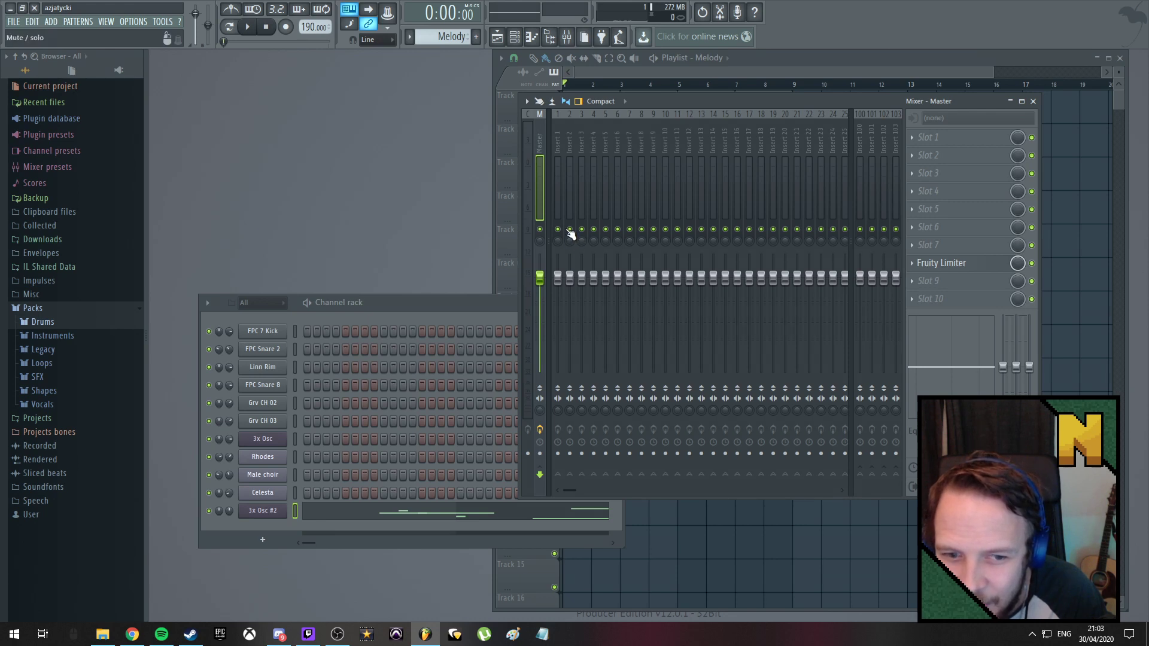
Check 3x Osc #2's mixer assignment and play the song briefly to watch which mixer tracks receive signal
left_click(269, 514)
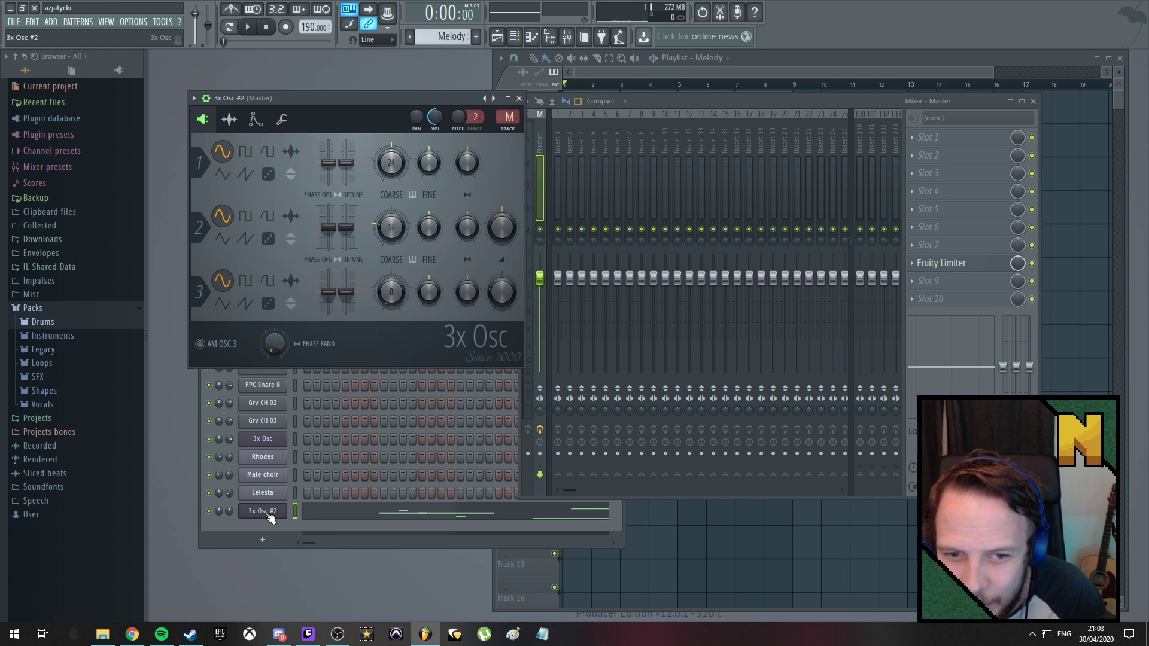
left_click(524, 102)
key("space")
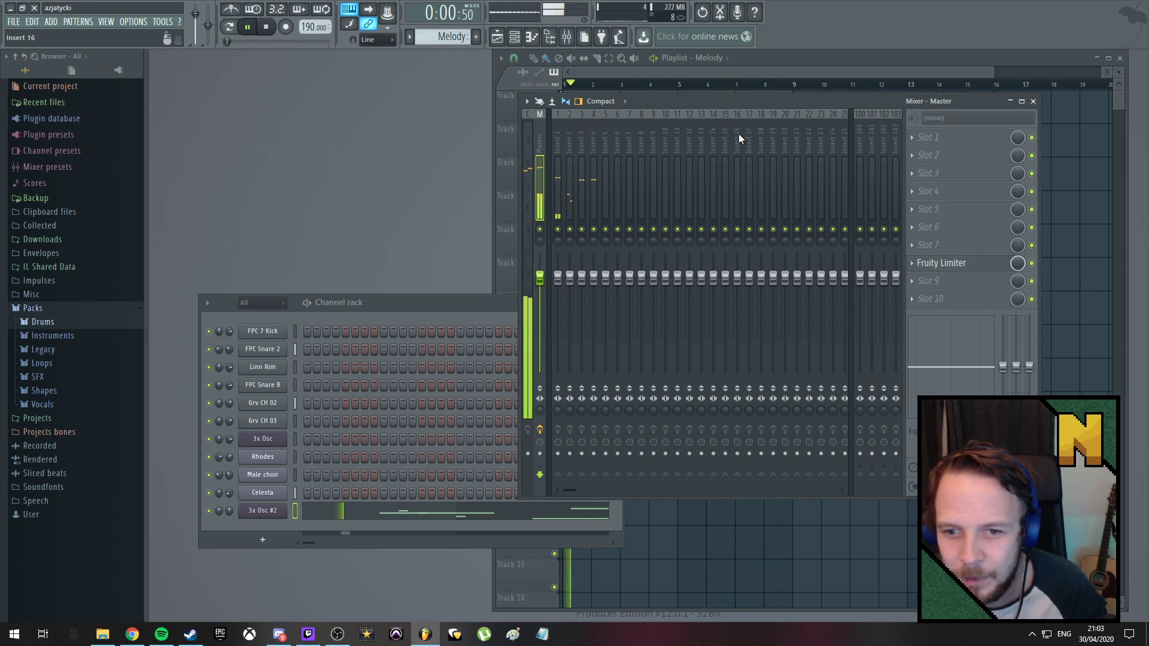
key("space")
right_click(261, 333)
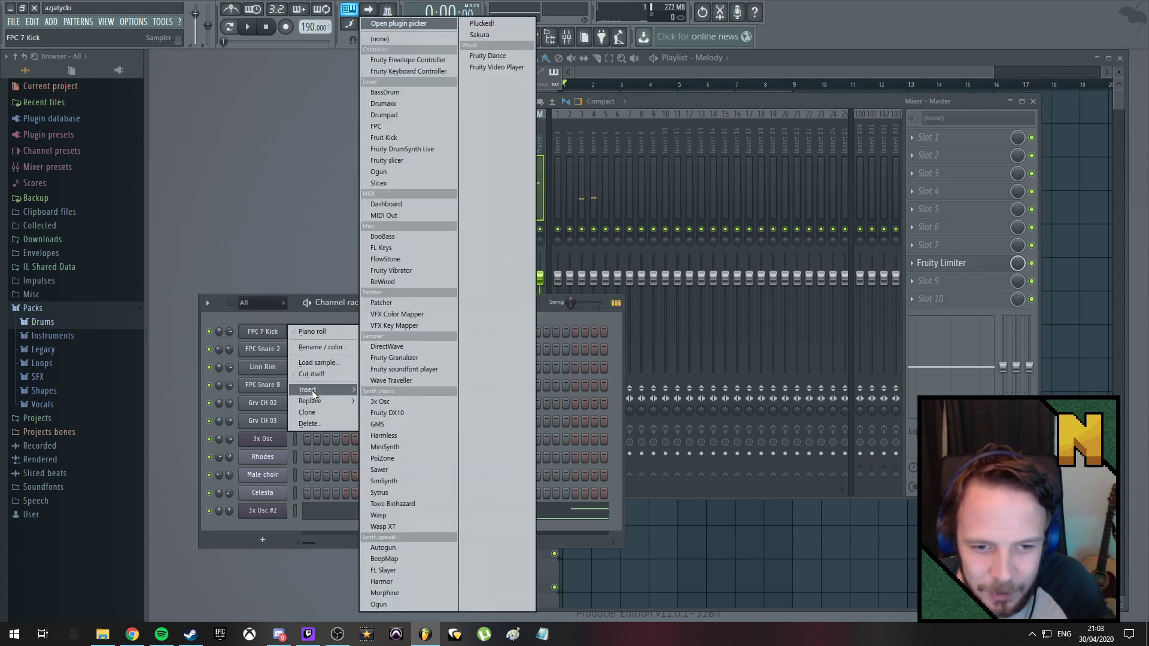
mouse_move(311, 403)
left_click(267, 221)
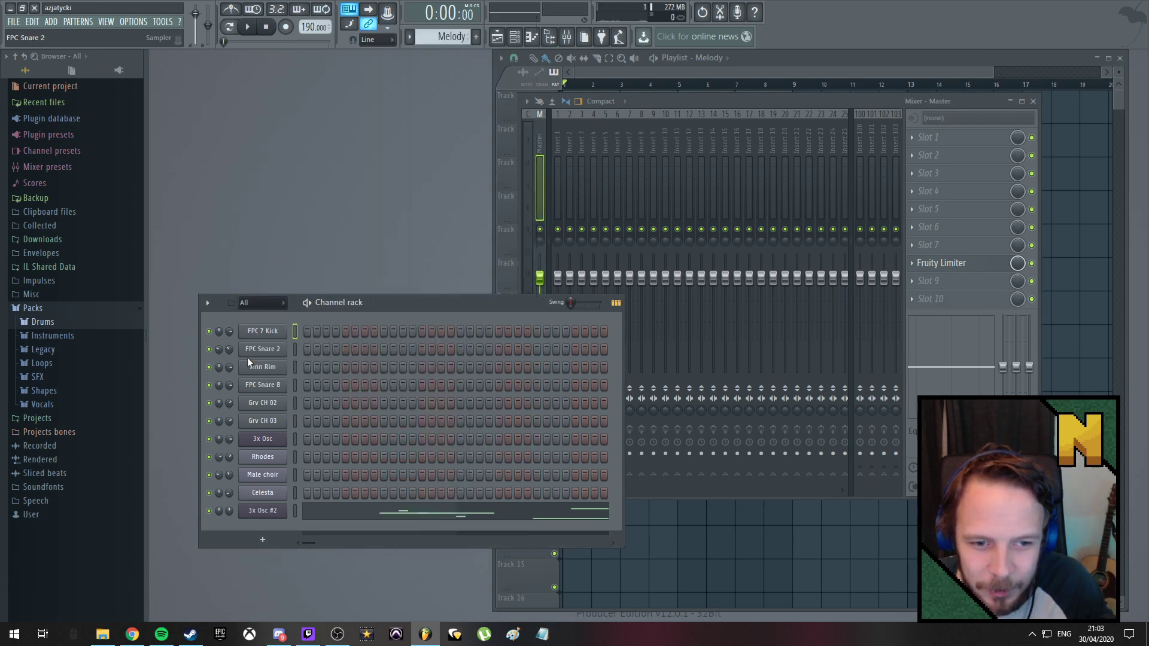
left_click(660, 98)
left_click(403, 299)
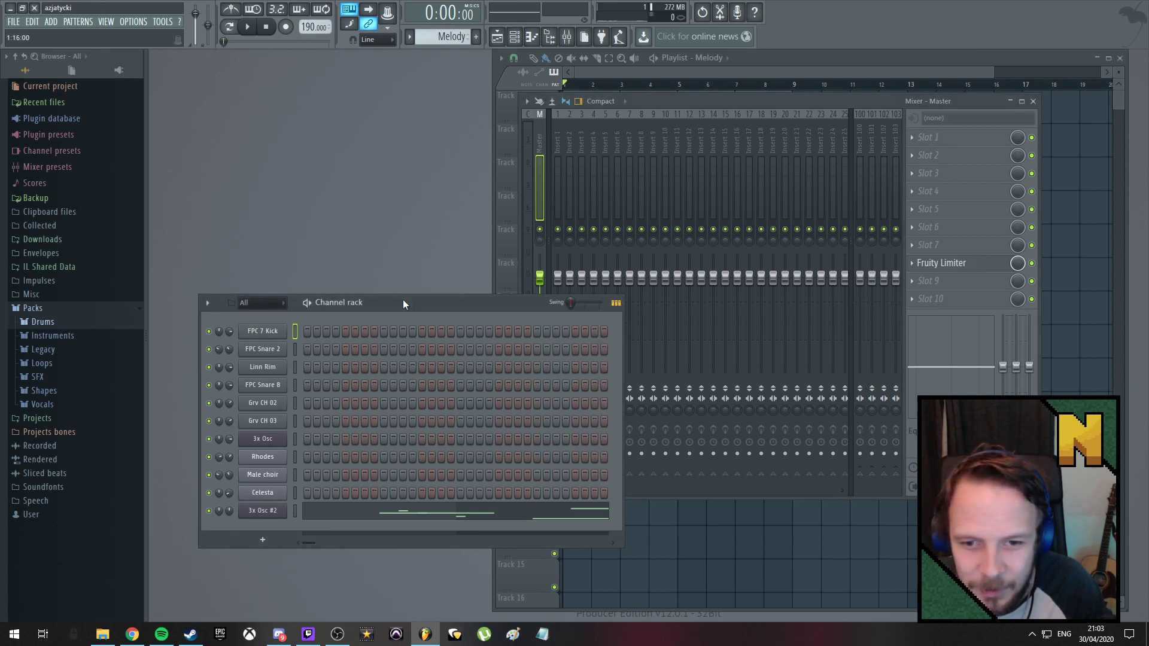
Check which mixer tracks the FPC 7 Kick and FPC Snare 8 channels are routed to
left_click(266, 333)
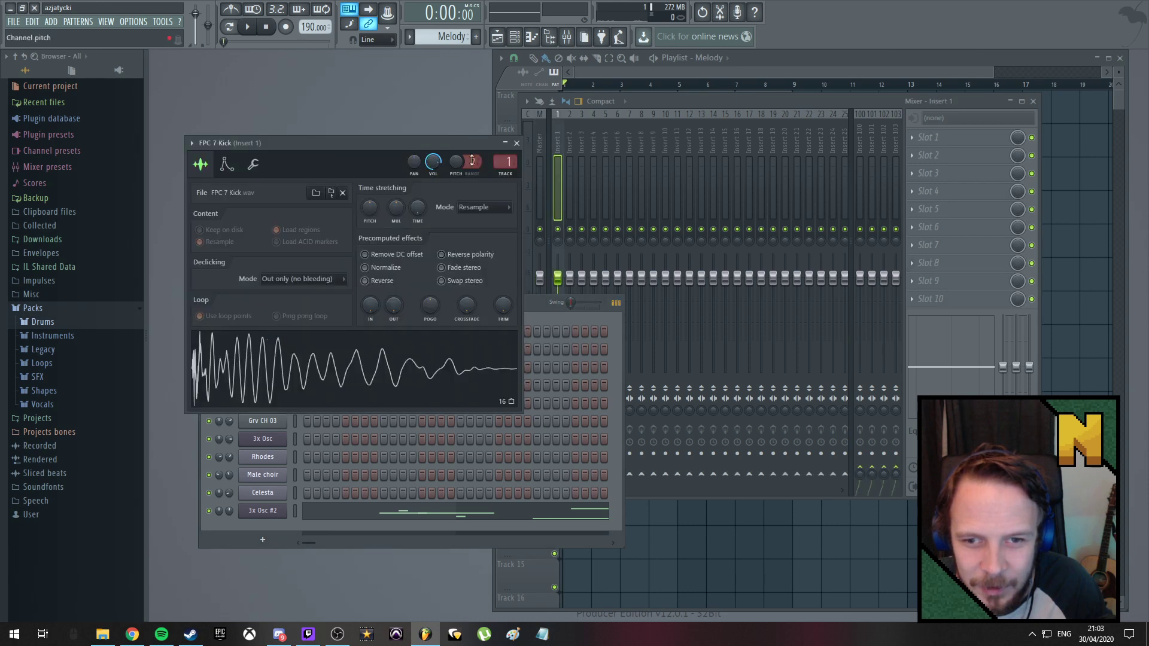
left_click(517, 143)
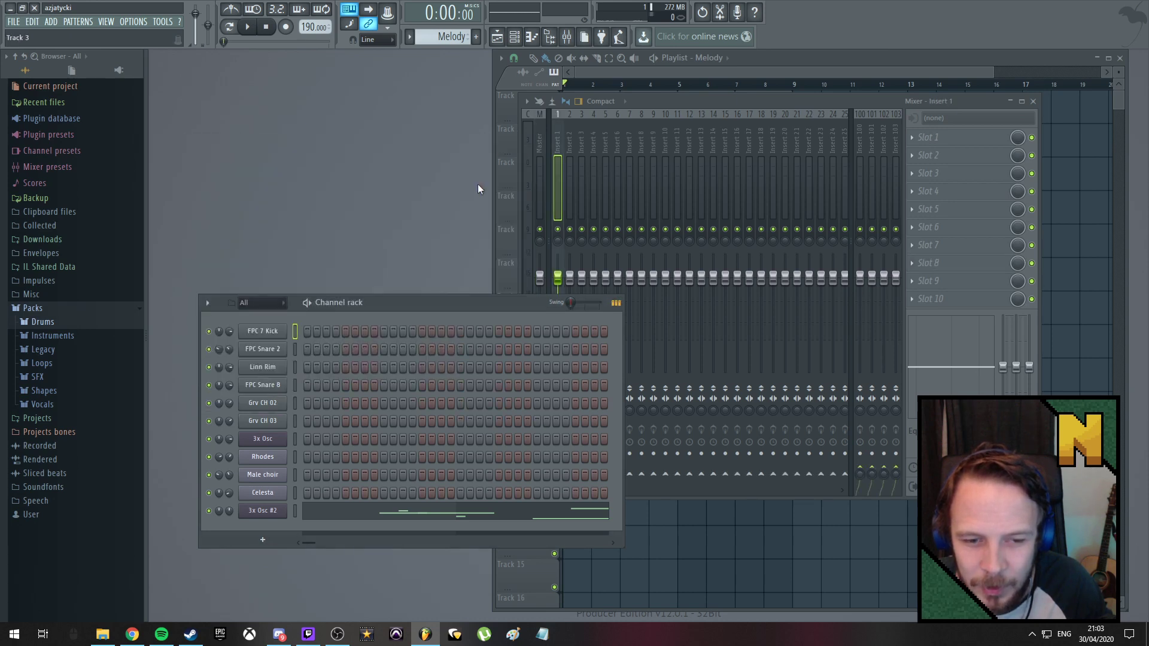
left_click(264, 390)
left_click(552, 202)
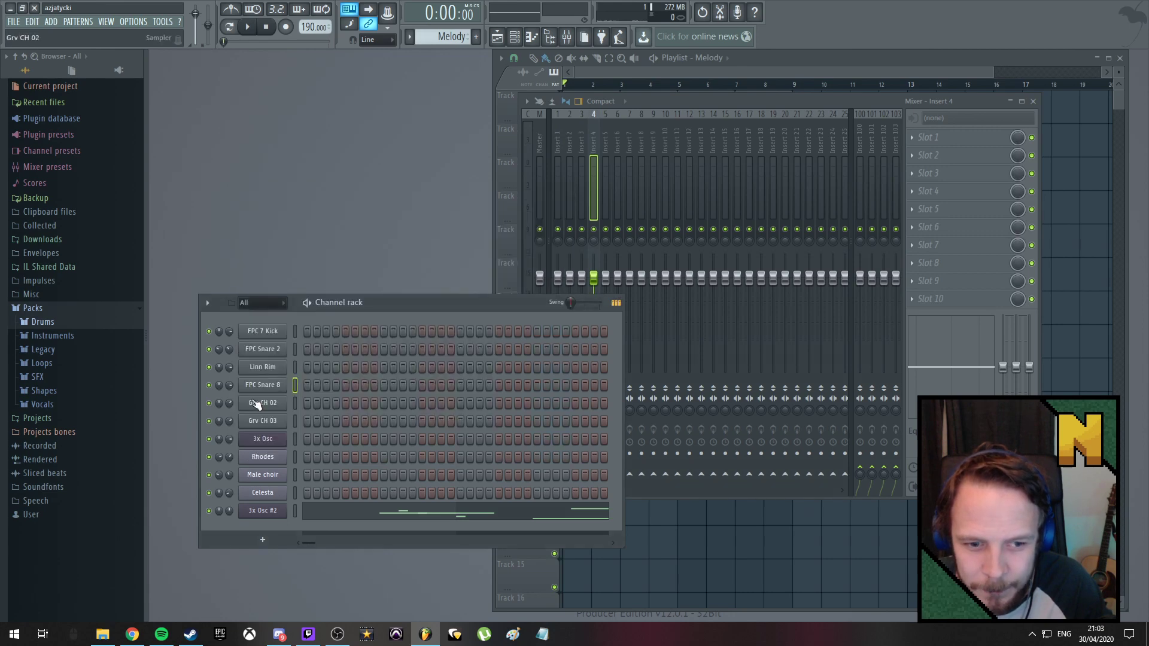
Route the Grv CH 02 channel to mixer track 5 and Grv CH 03 to mixer track 6
left_click(256, 405)
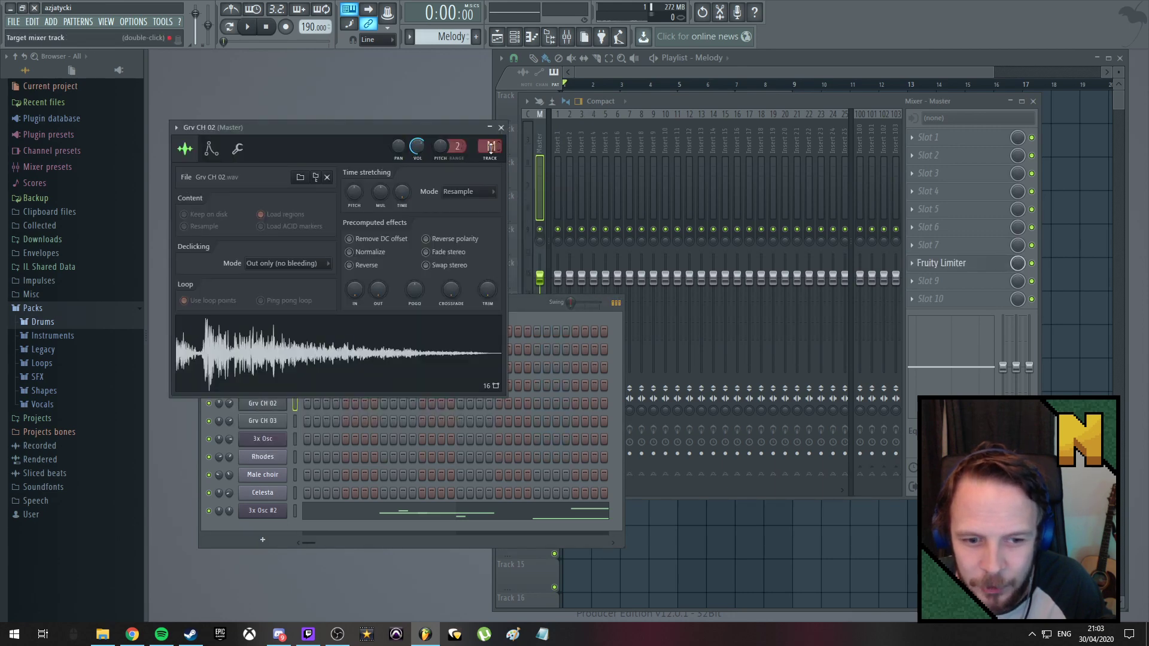
left_click(502, 128)
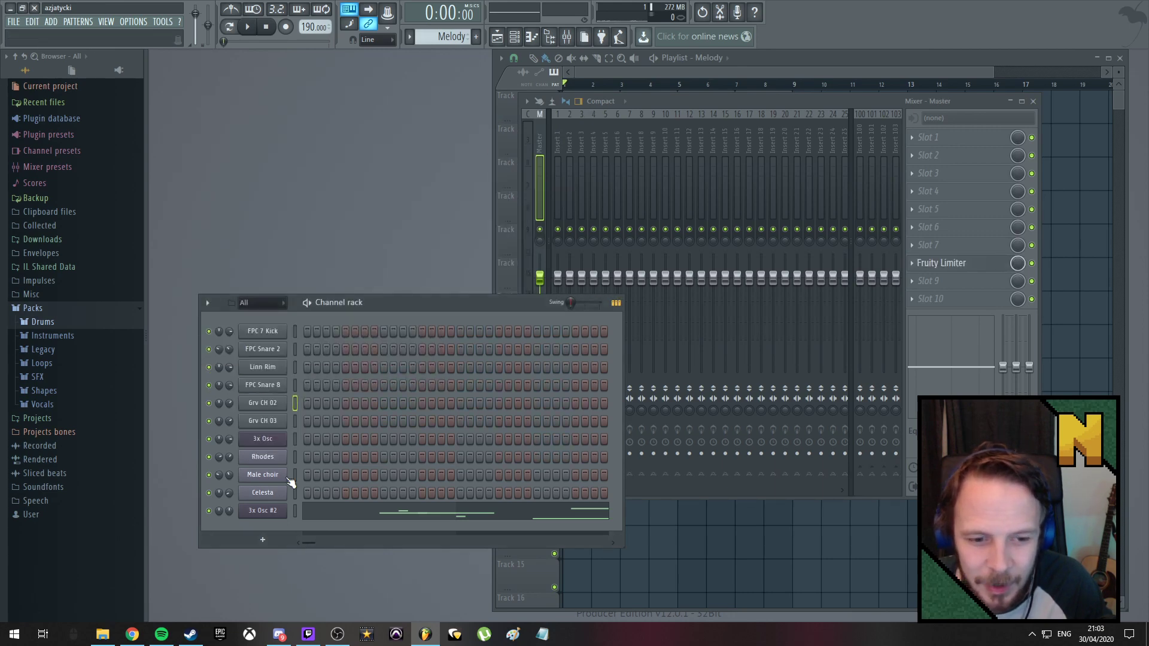
left_click(265, 405)
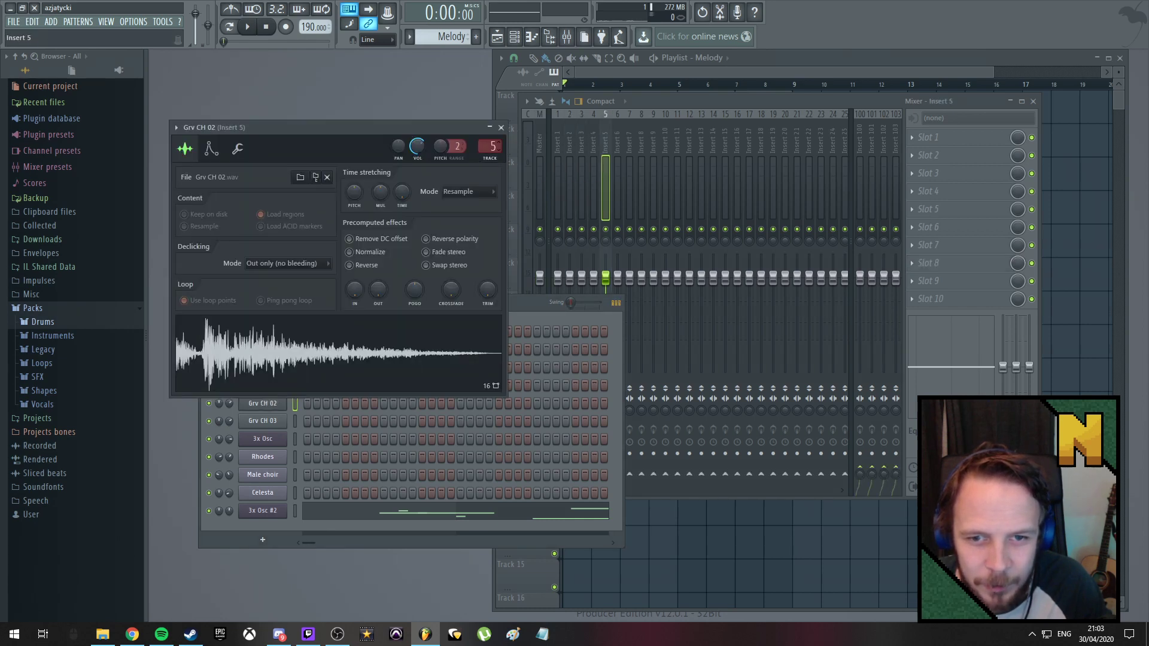
left_click(501, 128)
left_click(263, 421)
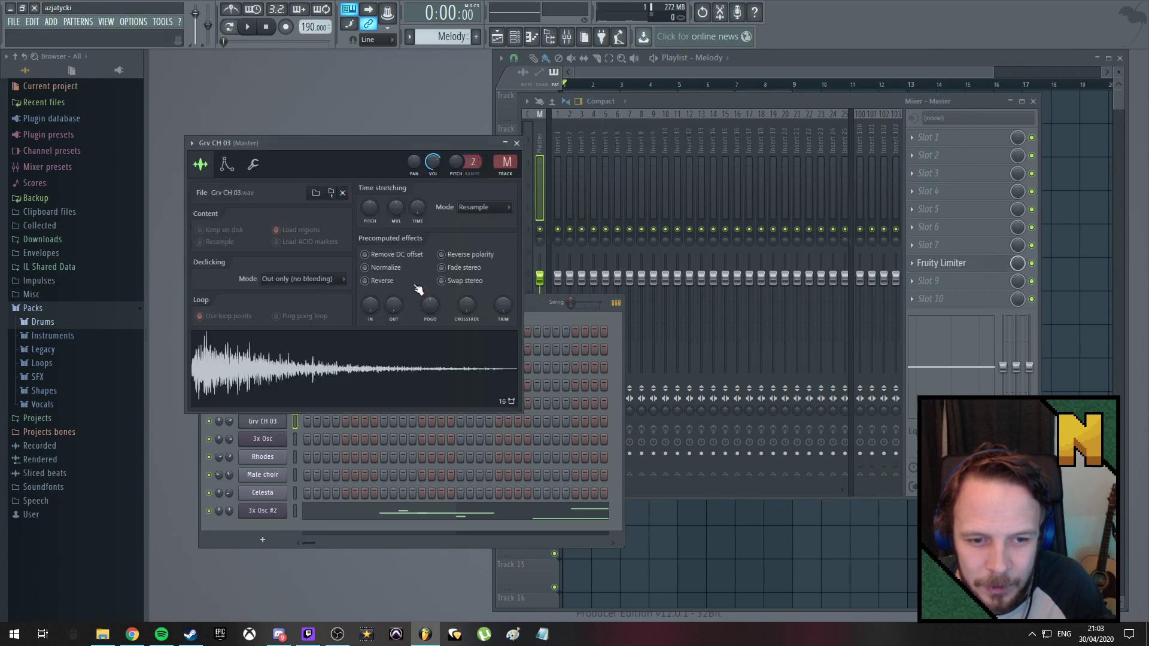
scroll(507, 162, "up", 6)
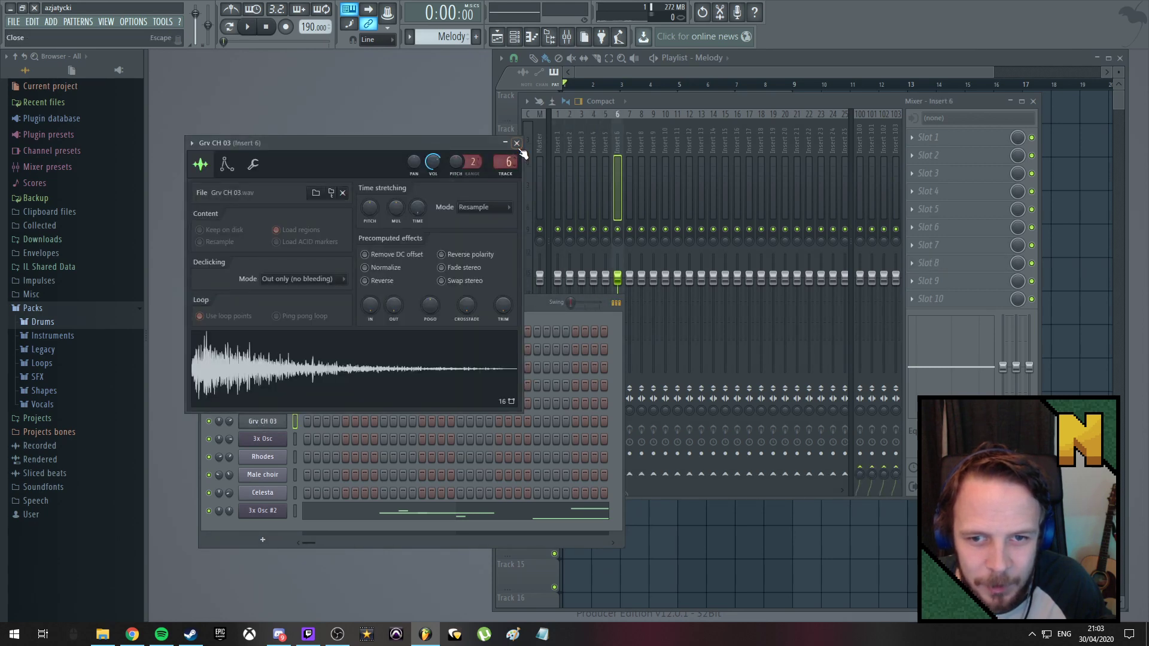
left_click(517, 143)
Route the first 3x Osc channel to mixer track 7 and close its settings
left_click(252, 440)
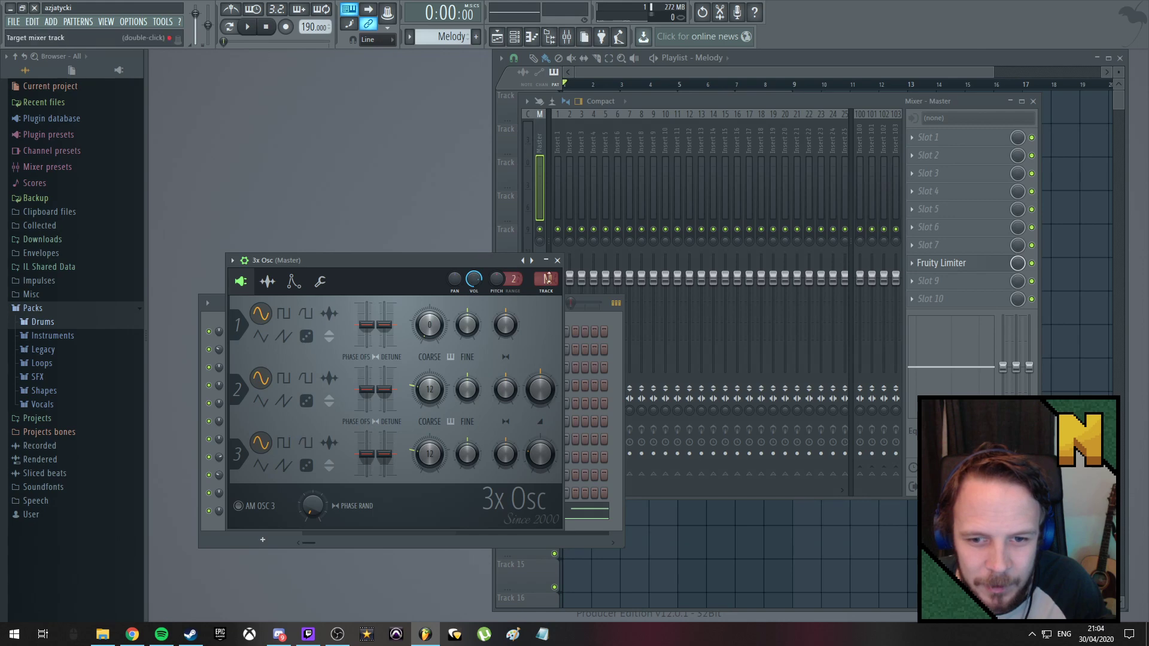
scroll(548, 279, "up", 8)
scroll(548, 279, "down", 1)
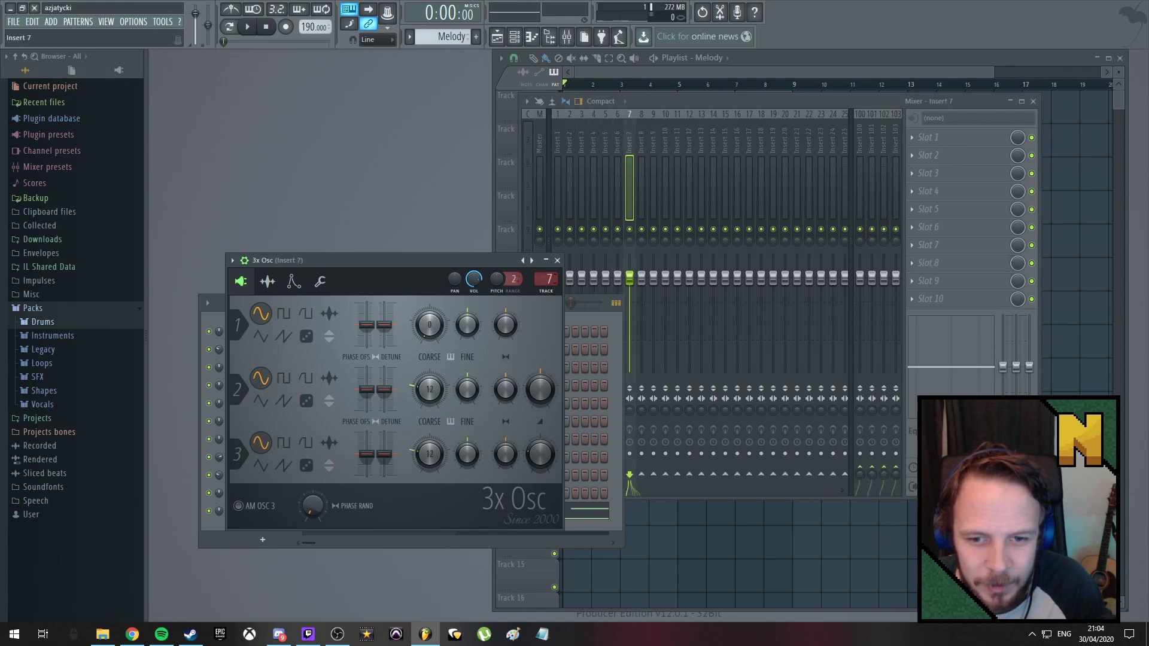
left_click(558, 260)
Route the Rhodes channel to mixer track 8 and Male choir to mixer track 9
left_click(263, 457)
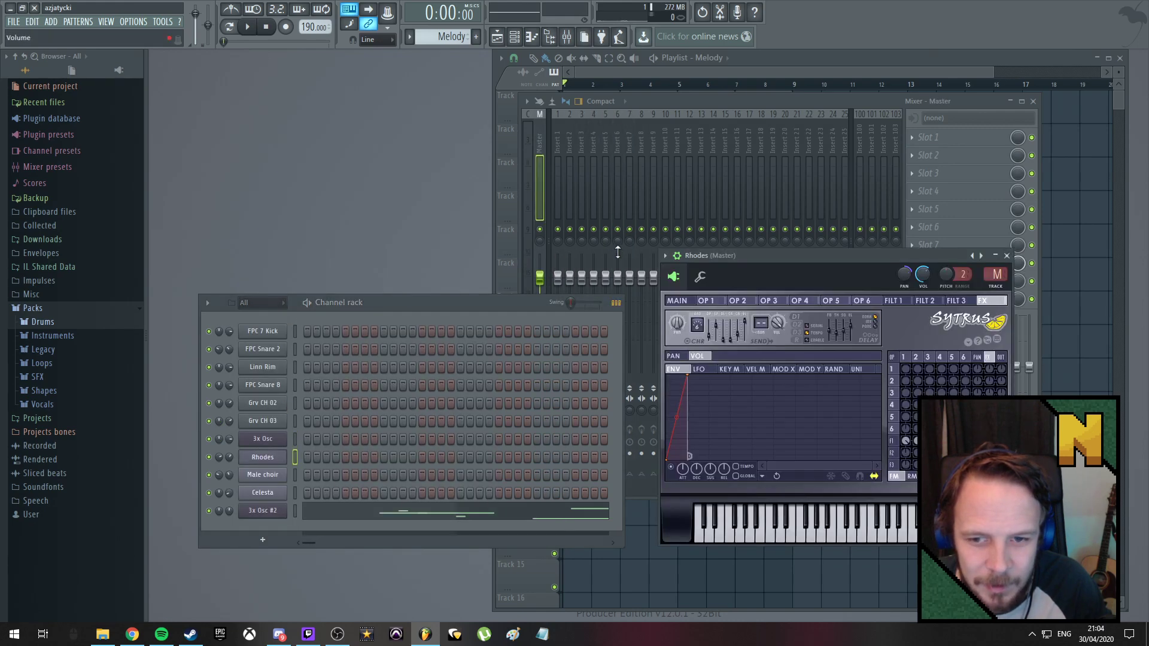
scroll(996, 274, "up", 8)
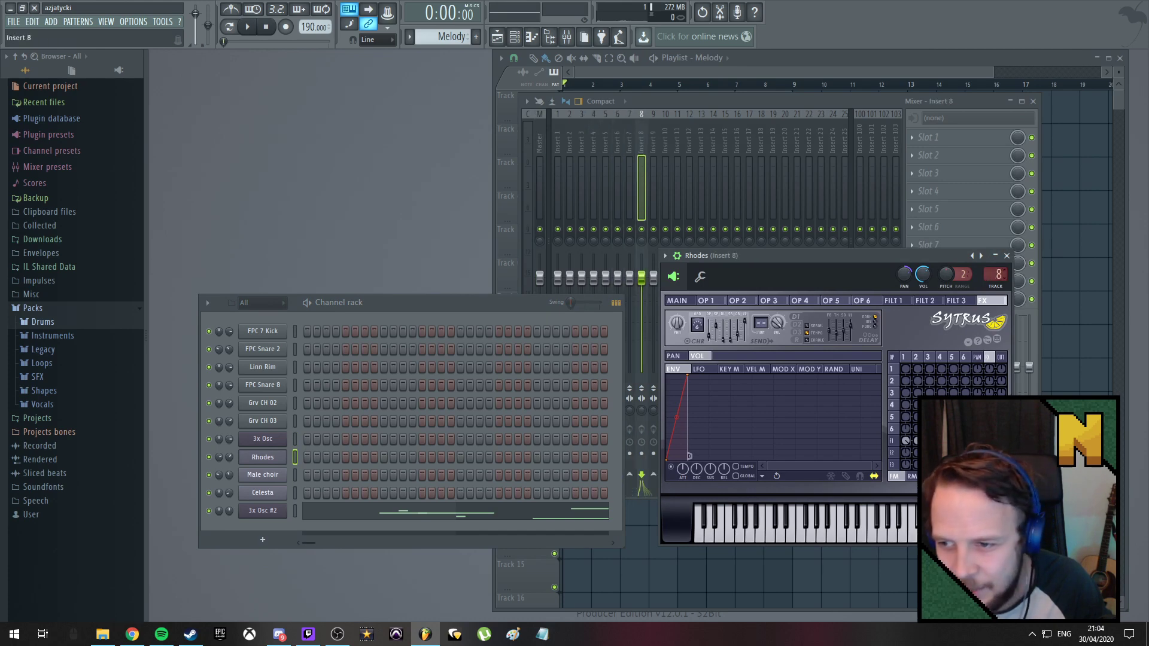
left_click(262, 474)
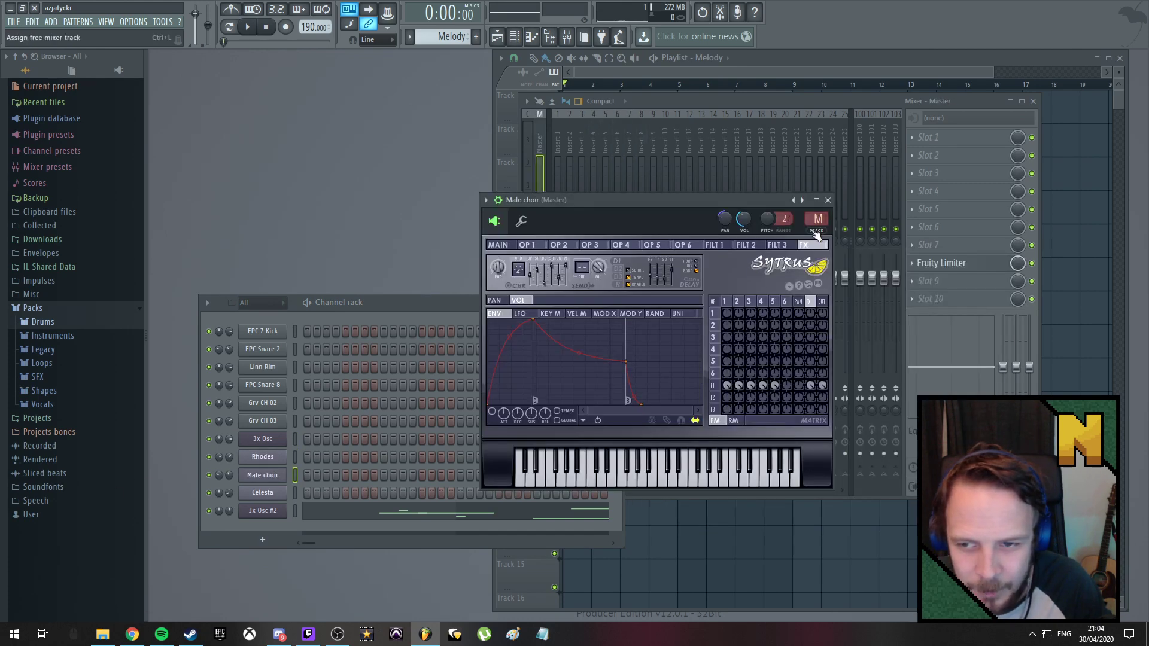
scroll(818, 233, "up", 9)
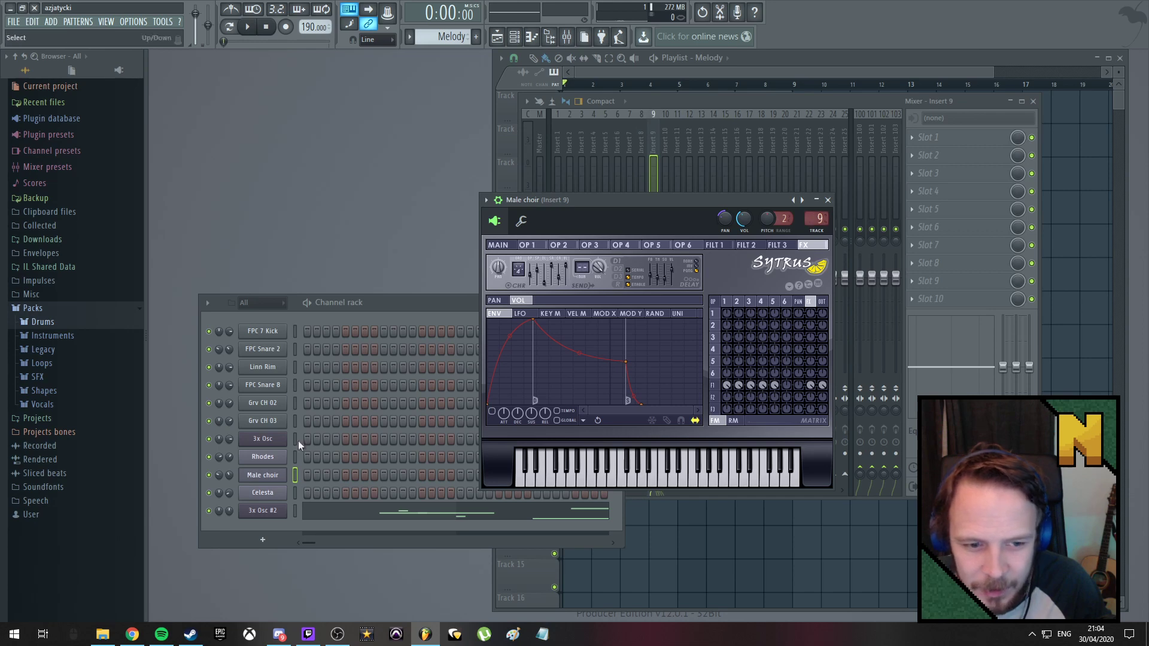
Assign the Celesta channel to its own mixer track and route 3x Osc #2 to mixer track 11
left_click(263, 493)
left_click(644, 188)
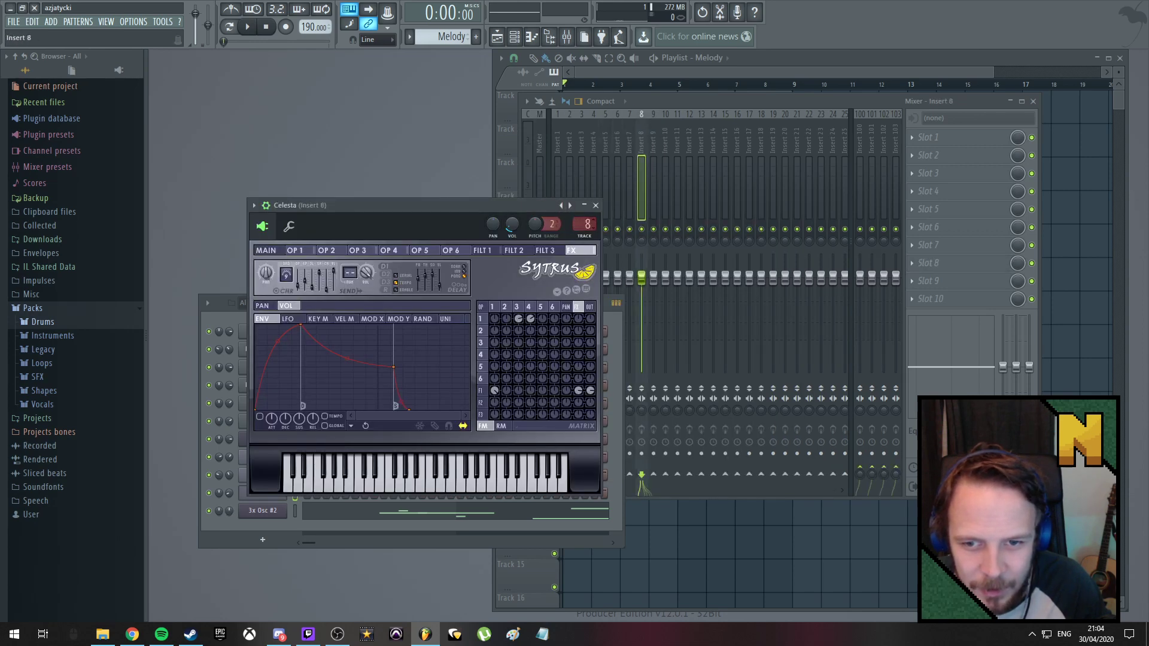
left_click(256, 512)
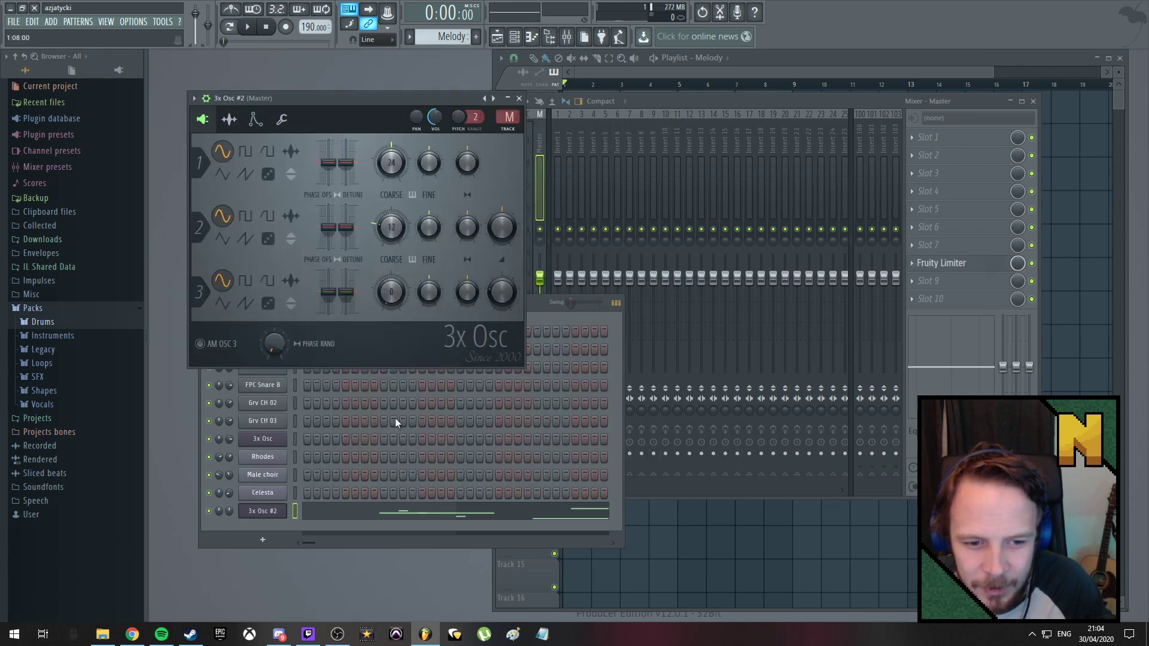
scroll(508, 117, "up", 12)
scroll(508, 118, "down", 1)
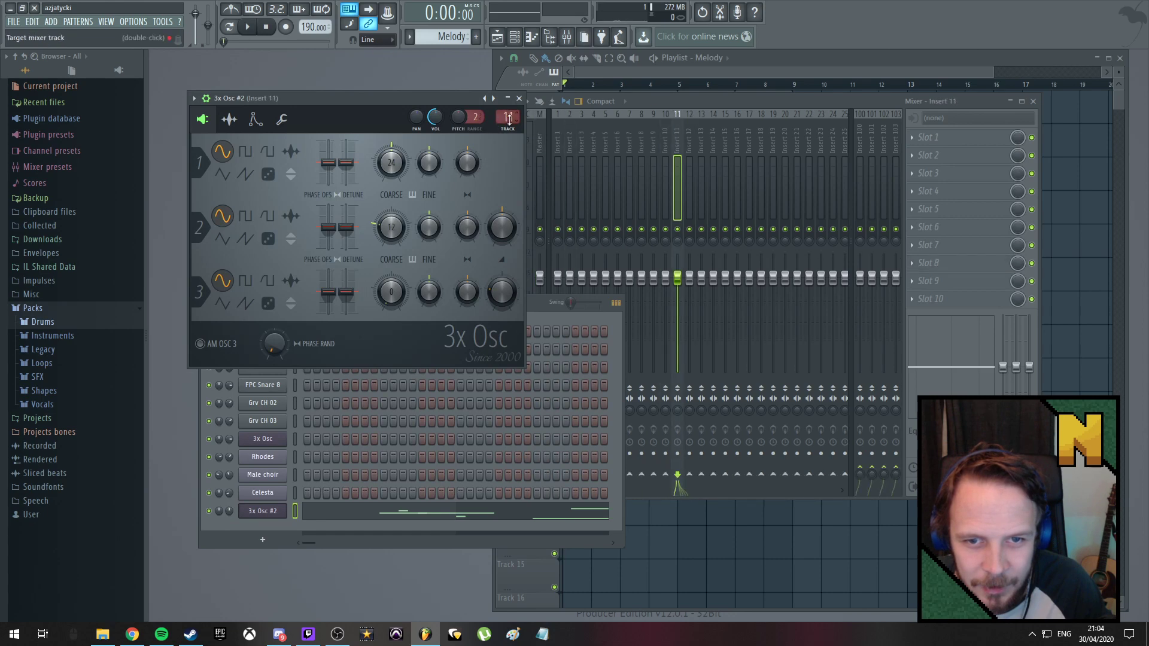
left_click(519, 98)
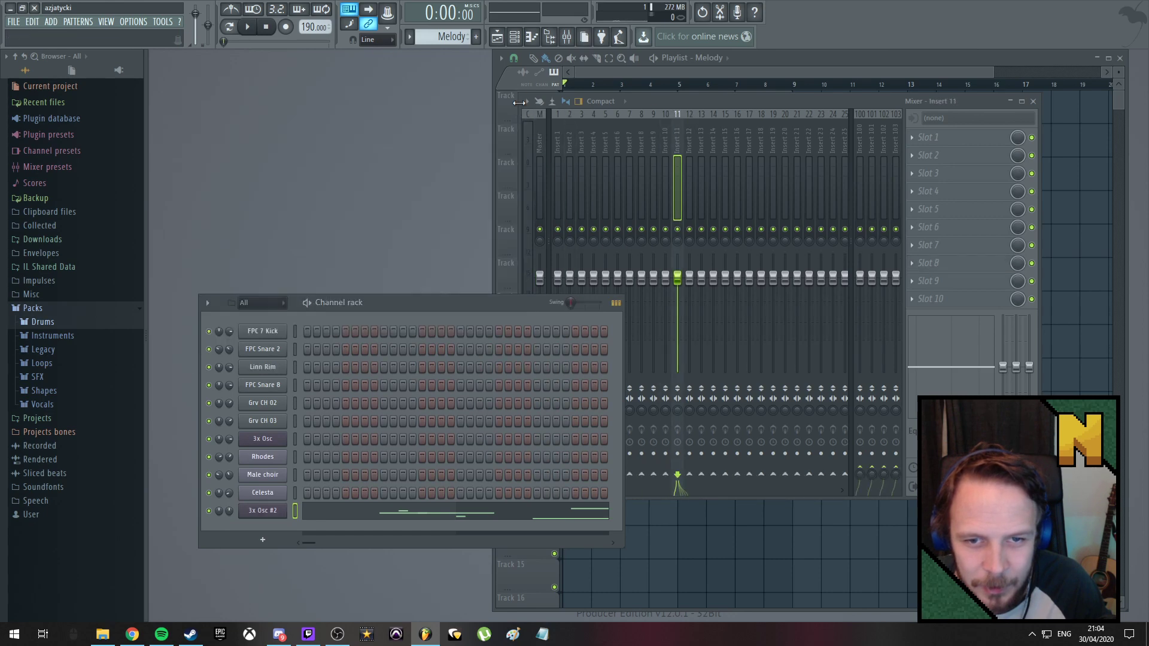
Reposition the mixer and playlist windows and bring the mixer in front of the playlist
left_click(663, 60)
left_click_drag(790, 60, 676, 92)
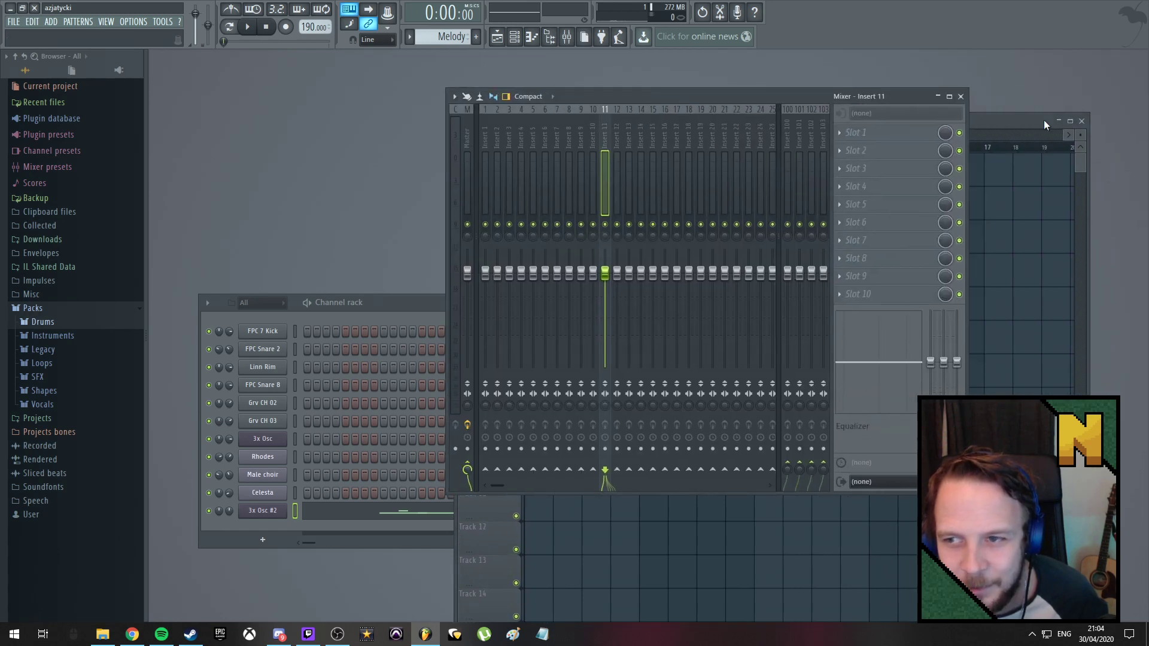
left_click_drag(1001, 120, 1056, 60)
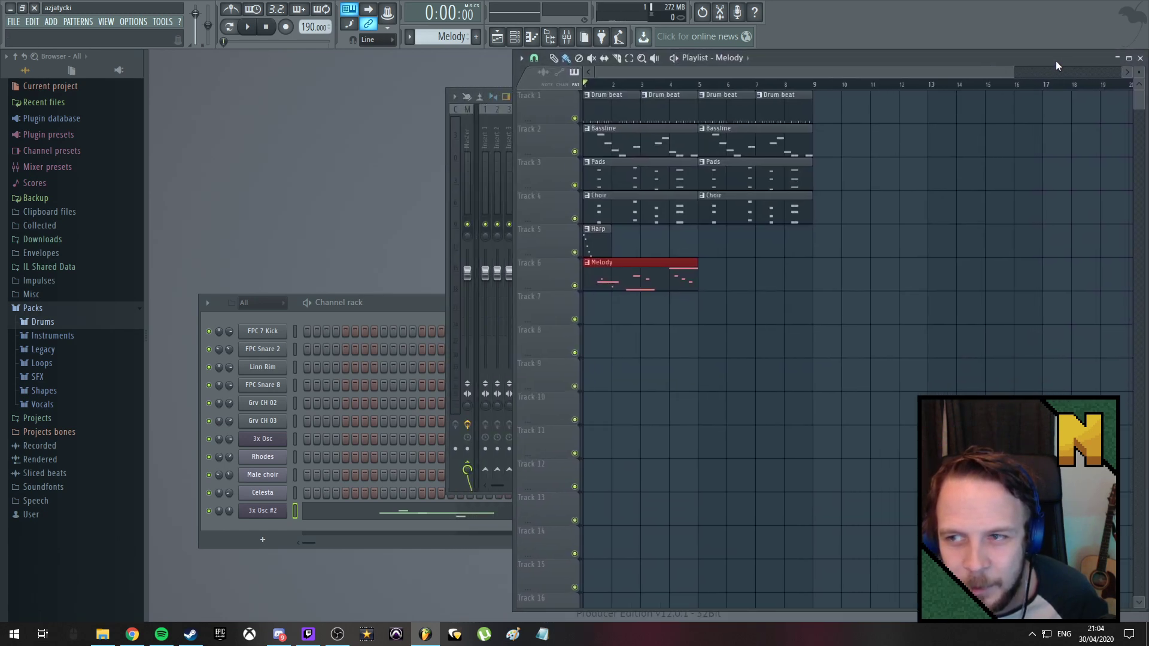
left_click(447, 144)
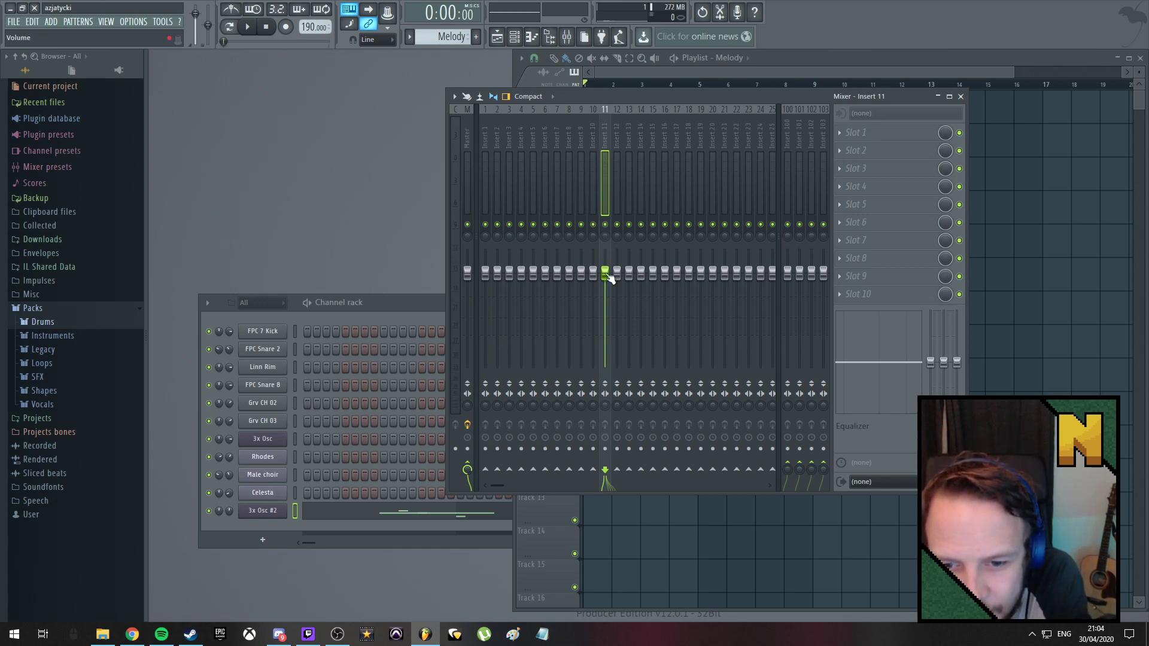
Return the mixer view to the first inserts and resize its window to be wider and shorter
left_click(608, 486)
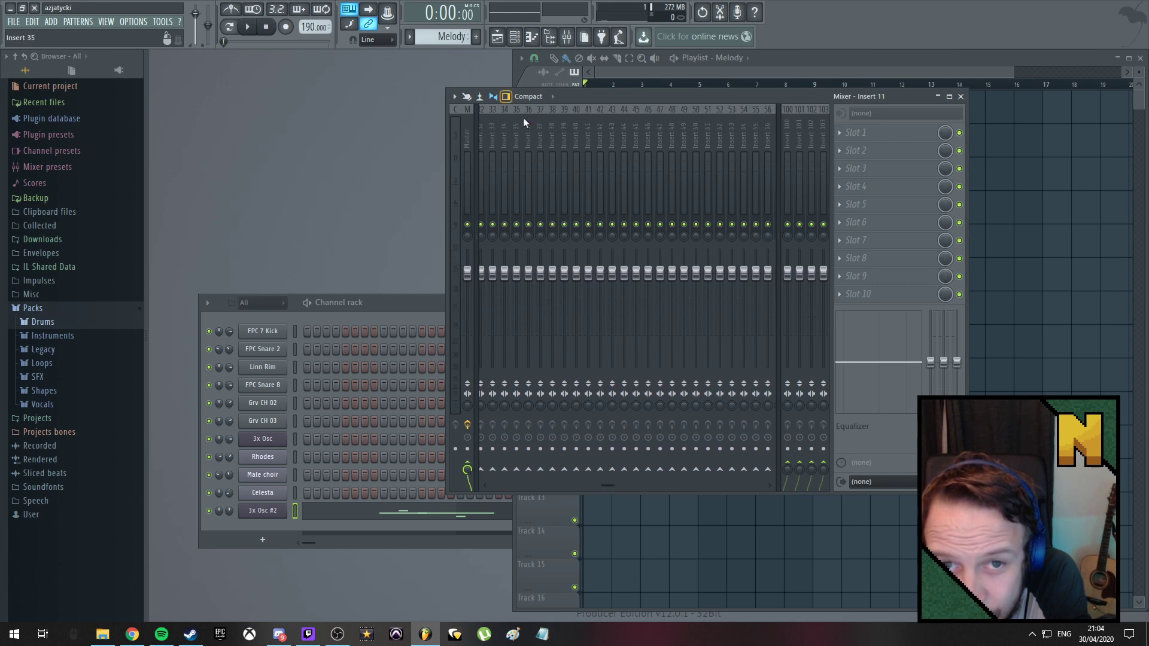
left_click_drag(609, 487, 478, 485)
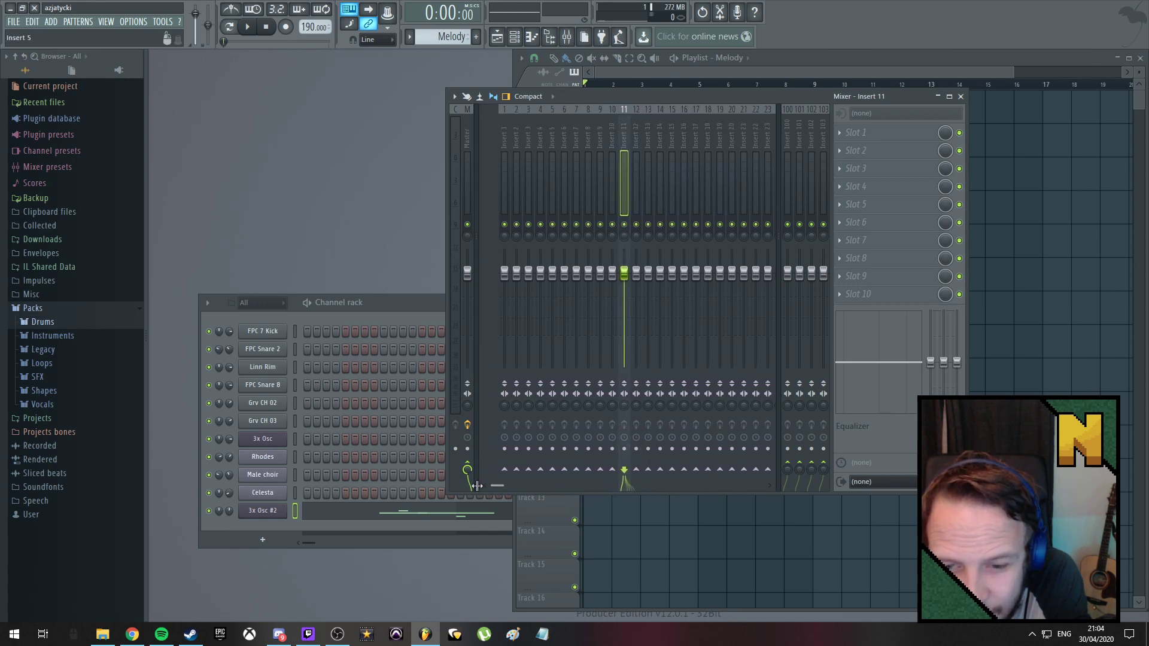
left_click_drag(967, 494, 1018, 353)
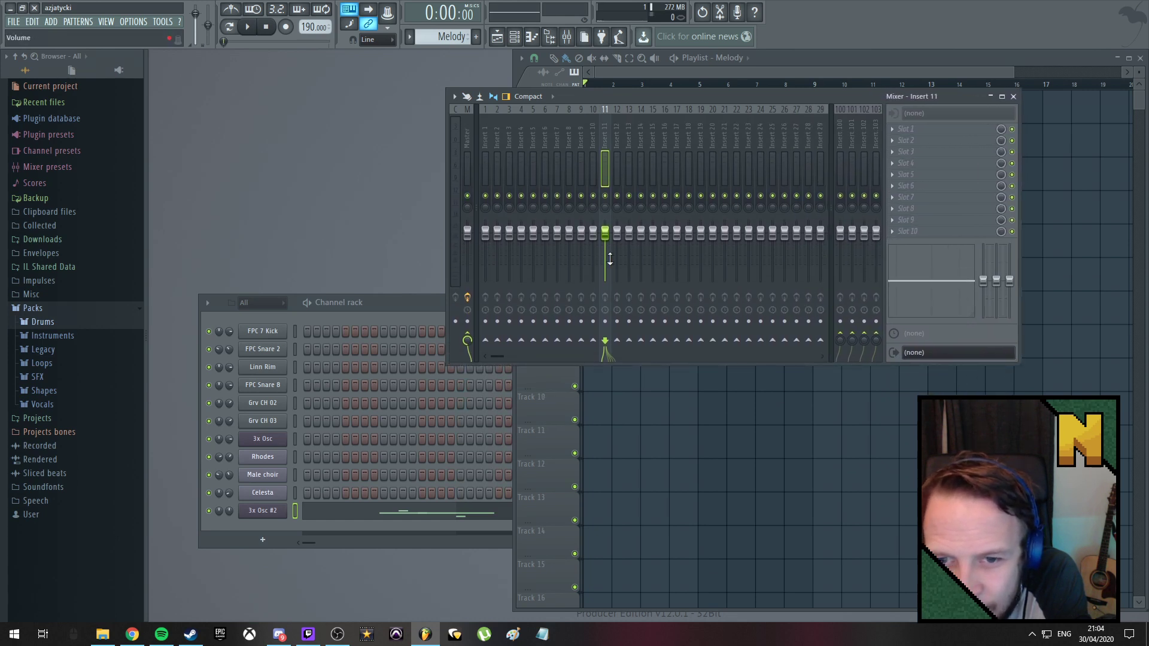
Load Fruity Reeverb 2 into the first effect slot of Insert 11
left_click(913, 130)
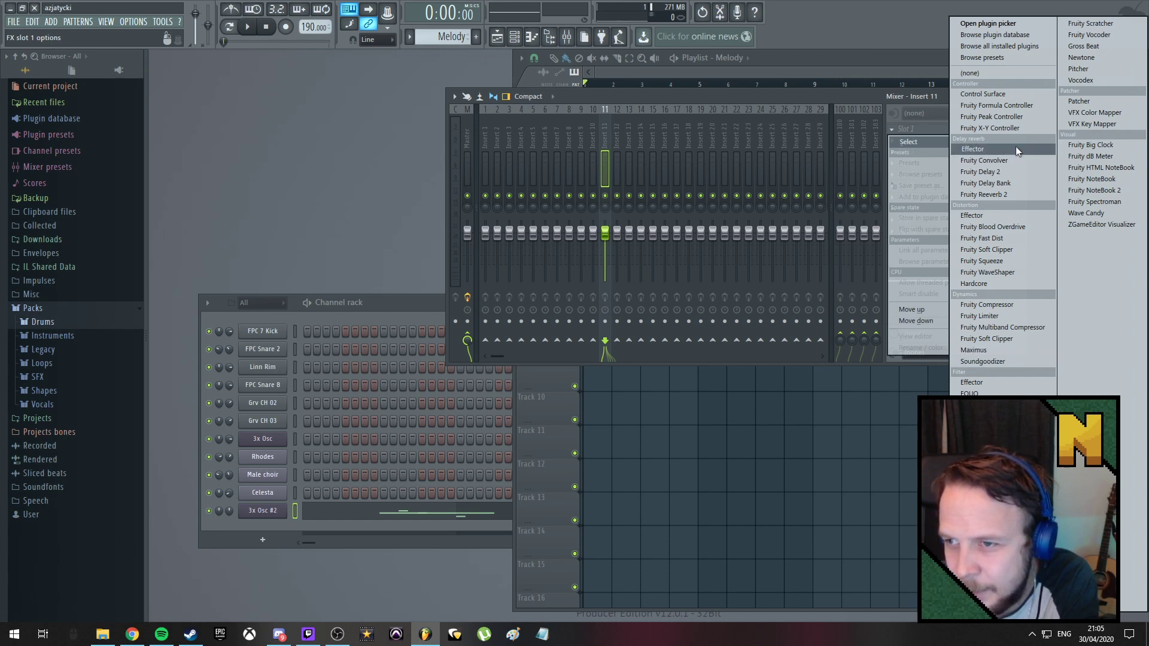
left_click(1009, 195)
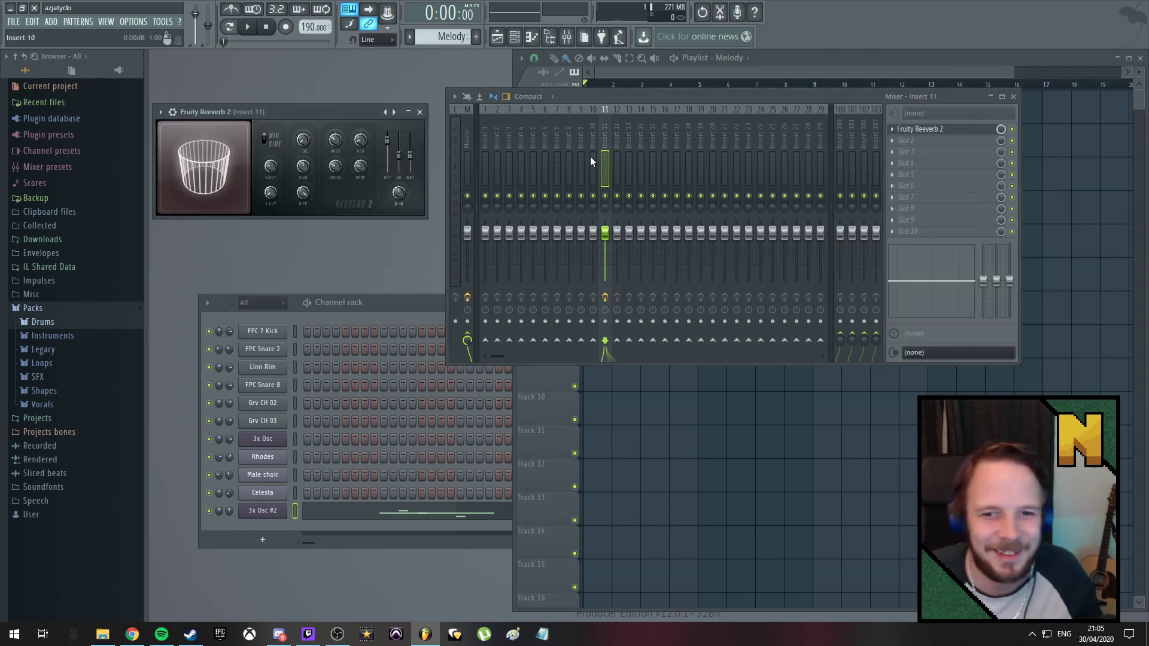
Play the song to listen to the melody with Fruity Reeverb 2 on Insert 11
key("space")
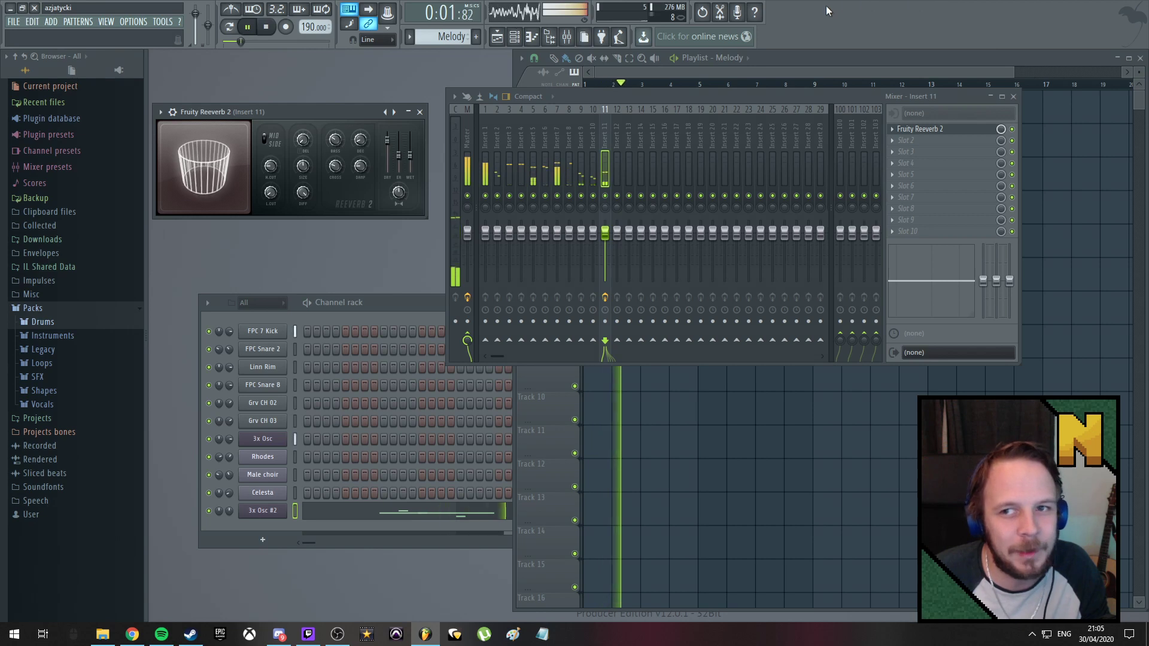
key("space")
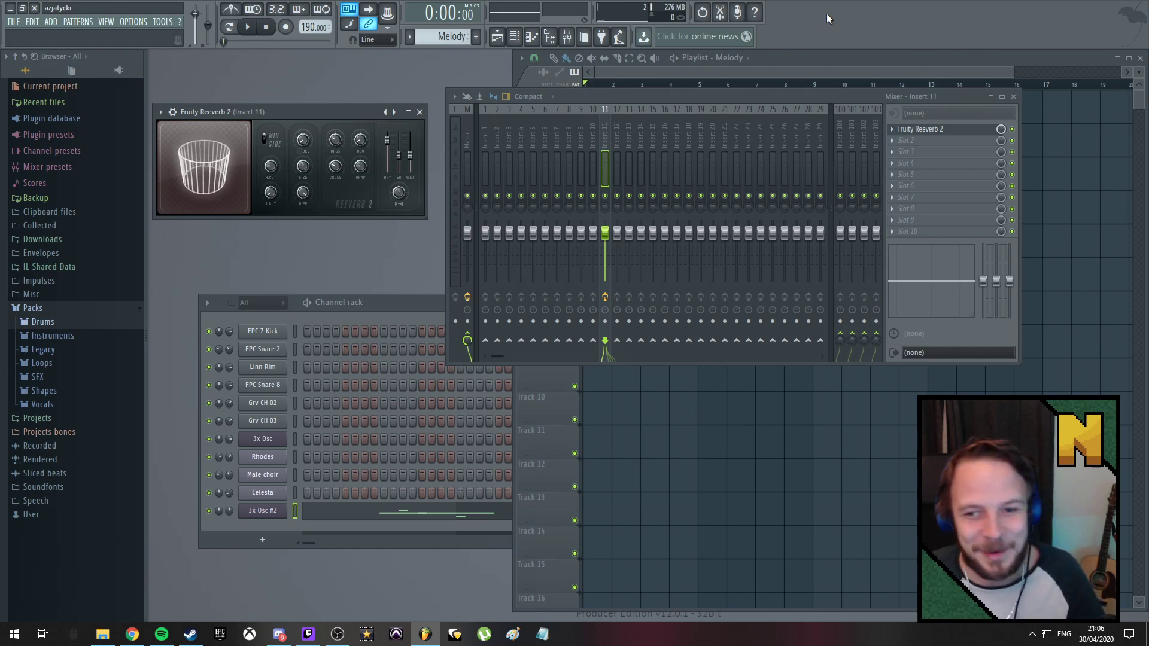
key("space")
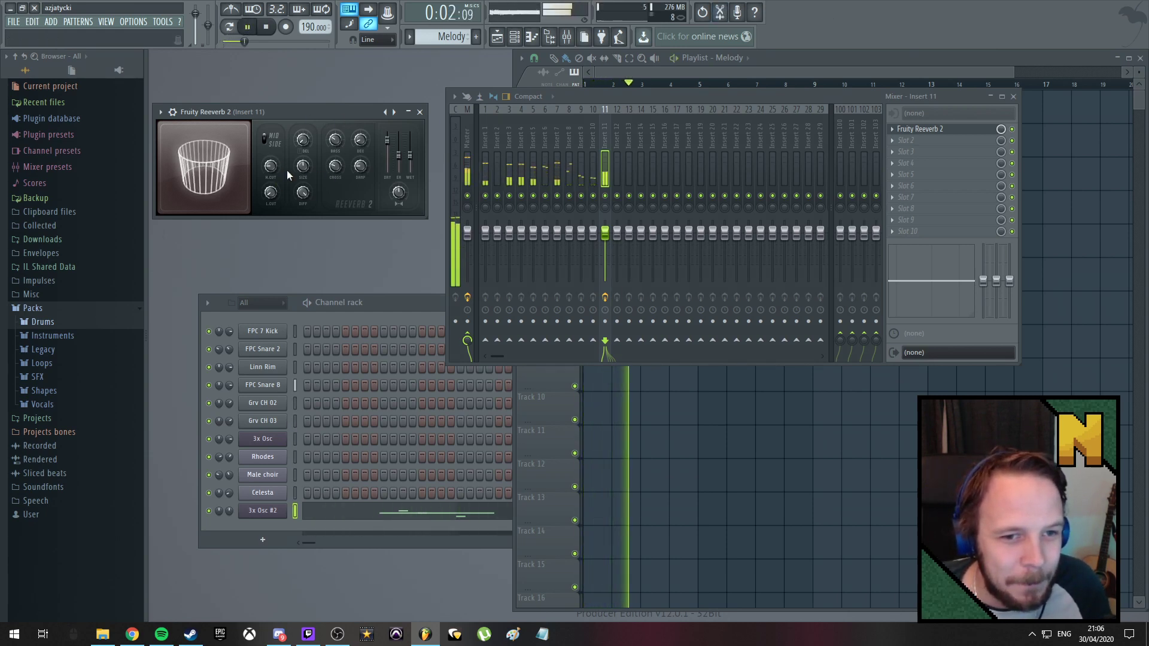
key("space")
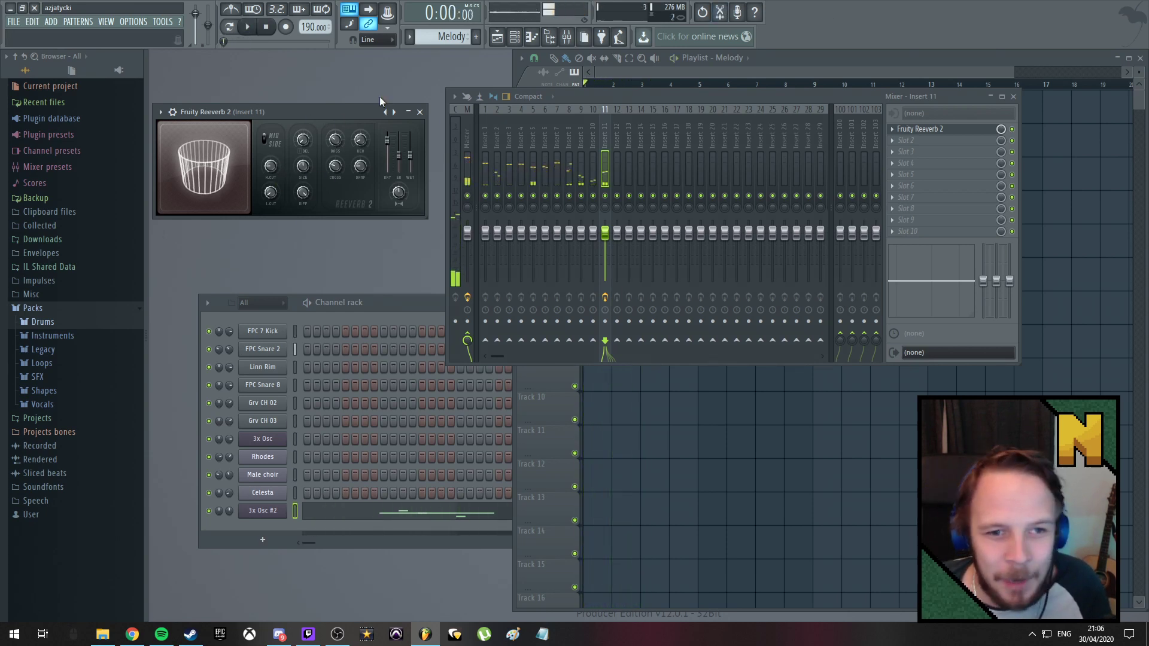
Close the Fruity Reeverb 2 and mixer windows and play back the arrangement in the playlist
left_click(420, 112)
left_click(1014, 97)
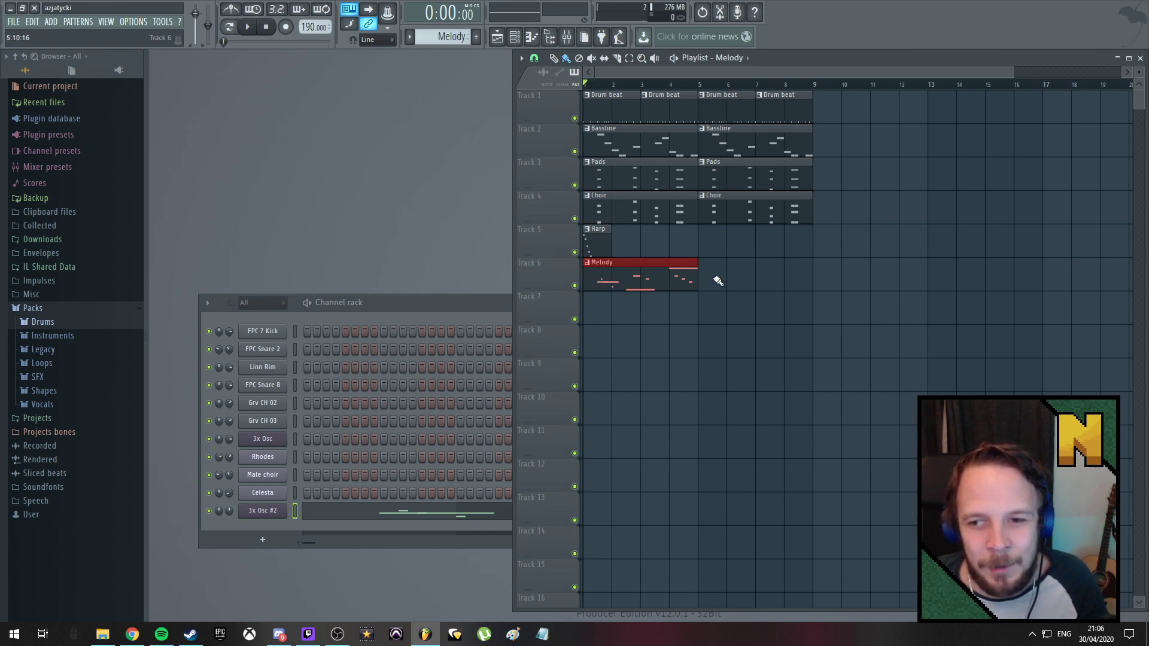
key("space")
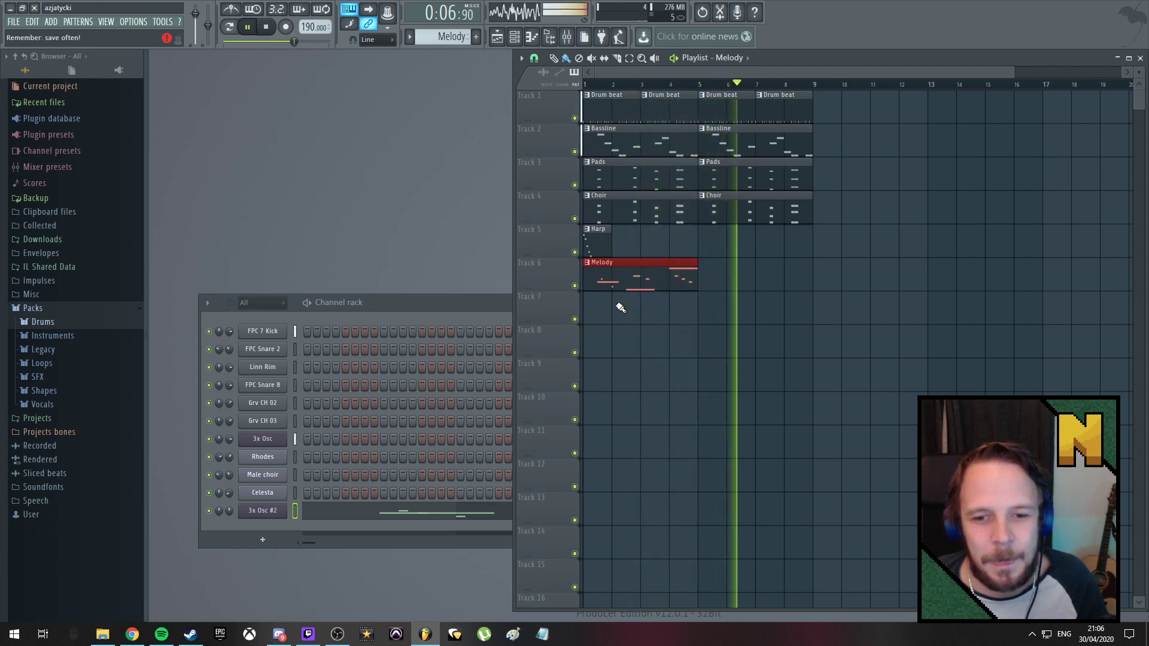
key("space")
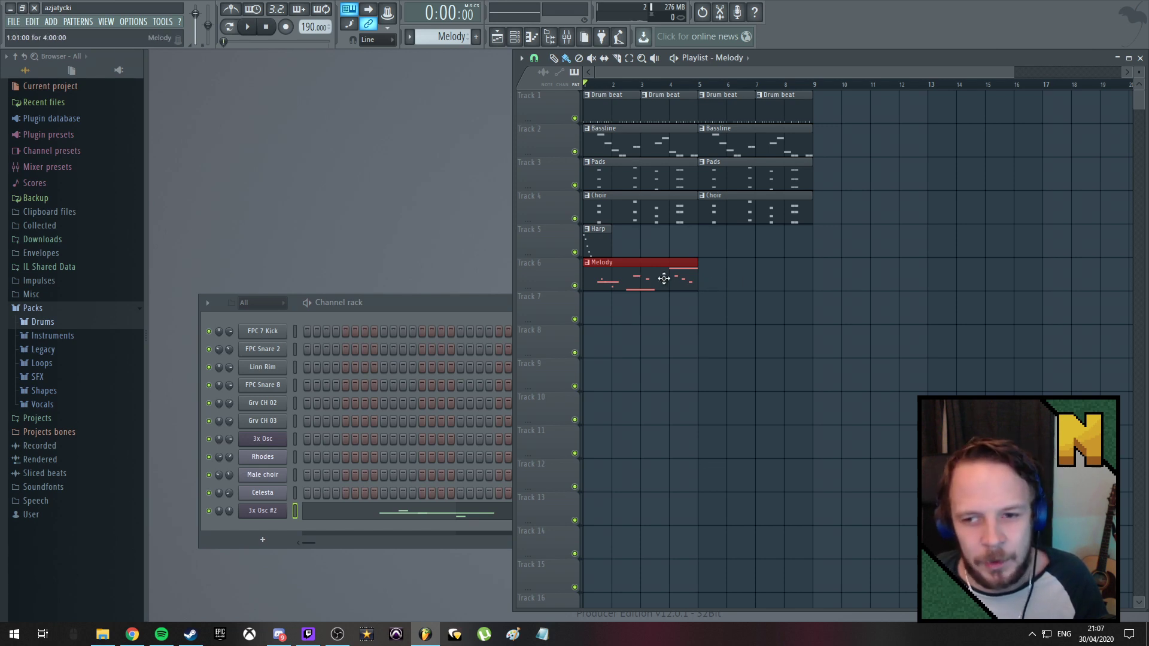
Move the channel rack higher, then open the 3x Osc #2 piano roll and play its melody
left_click(441, 303)
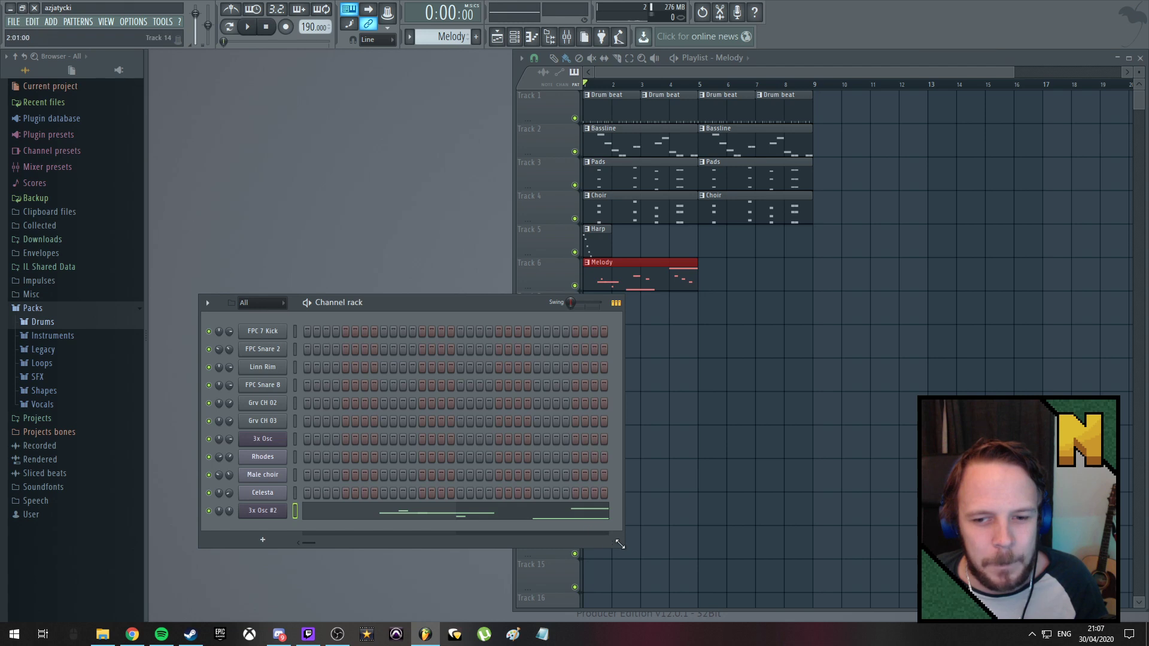
left_click_drag(436, 309, 426, 192)
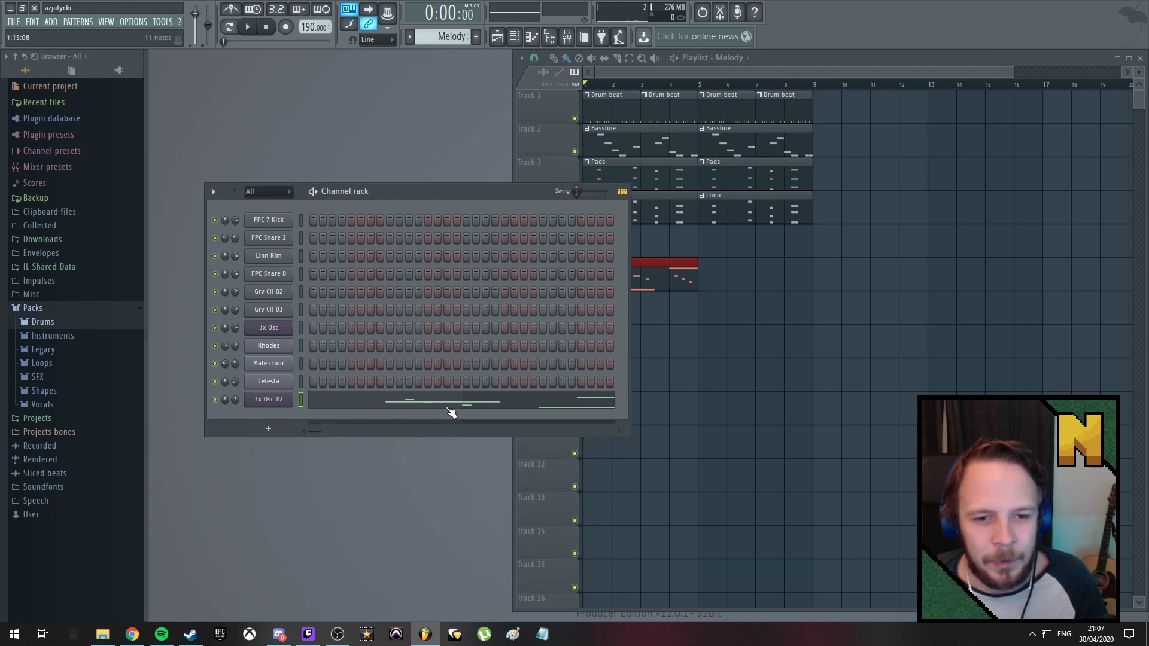
left_click(364, 402)
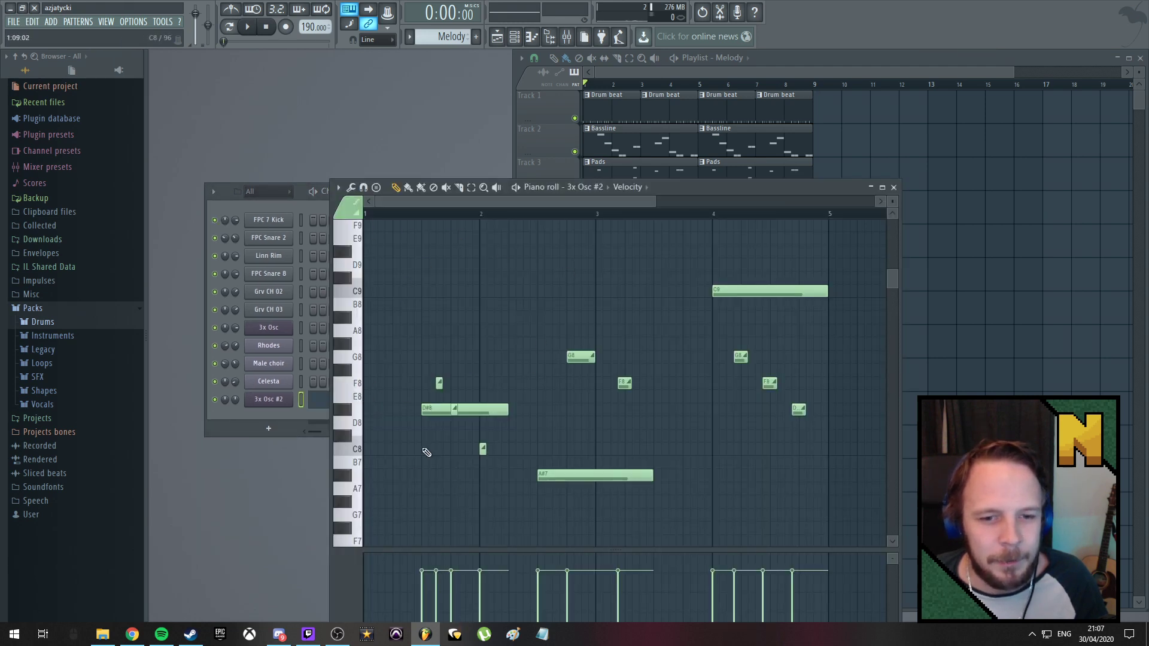
key("space")
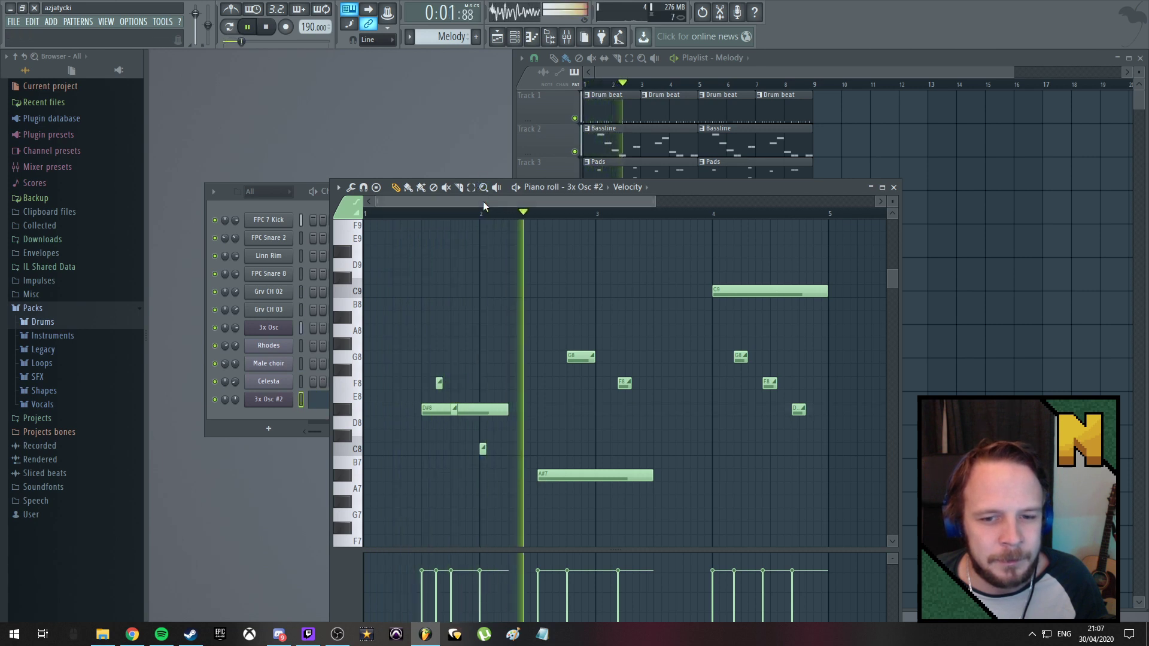
mouse_move(481, 200)
left_mouse_down()
mouse_move(547, 199)
mouse_move(461, 199)
left_mouse_up()
key("space")
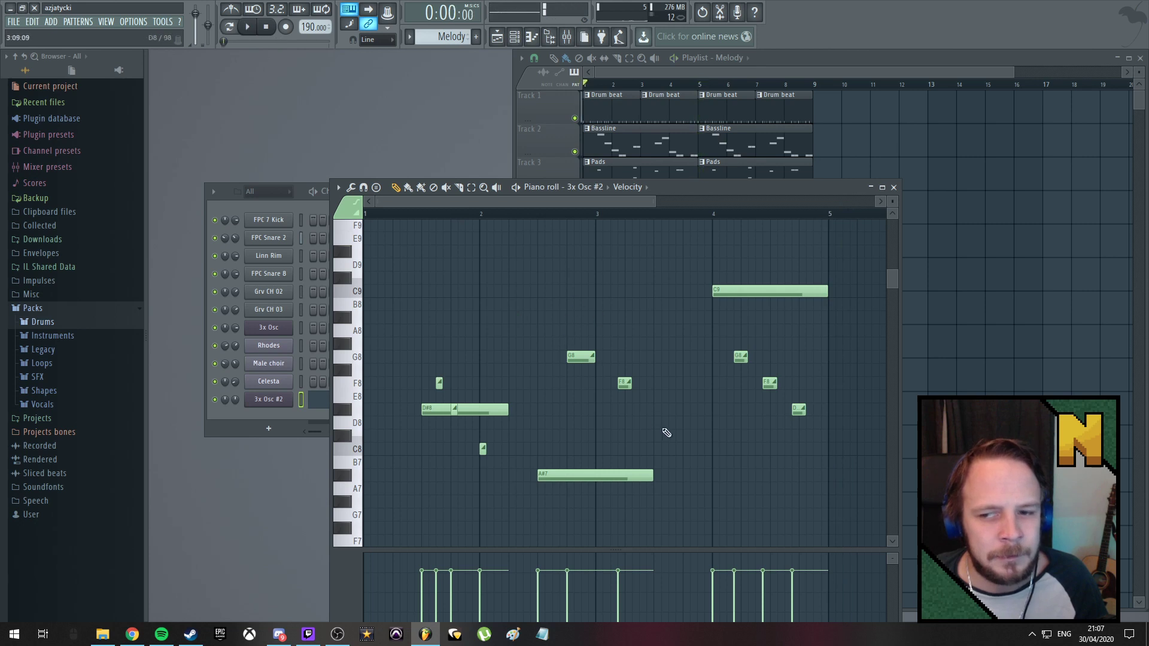
Add a one-bar D#8 note starting midway through bar 5 of the 3x Osc #2 melody
left_click_drag(627, 203, 749, 203)
left_click_drag(641, 199, 673, 359)
left_click(710, 397)
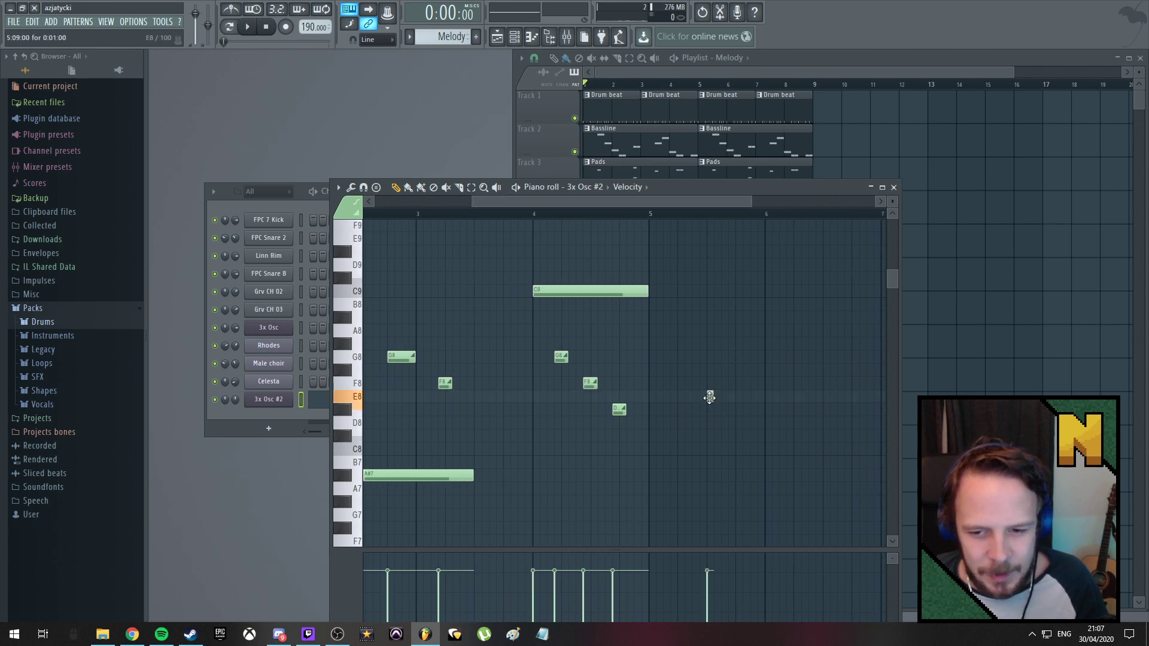
left_click_drag(712, 397, 819, 438)
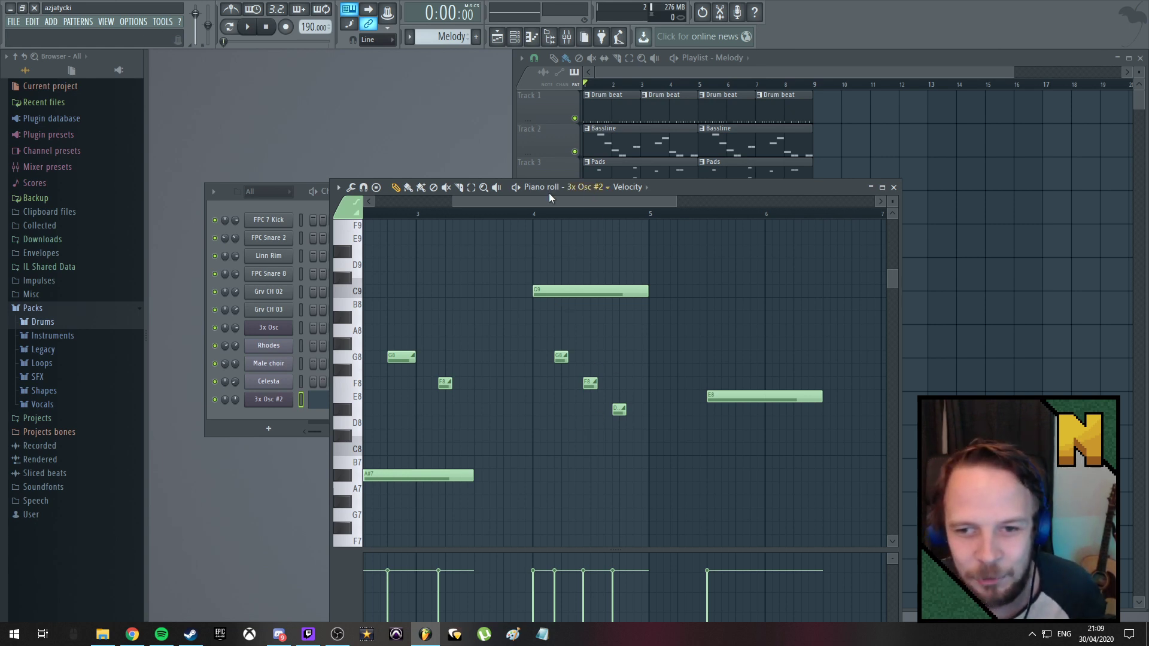
left_click_drag(549, 201, 386, 188)
scroll(581, 220, "right", 5)
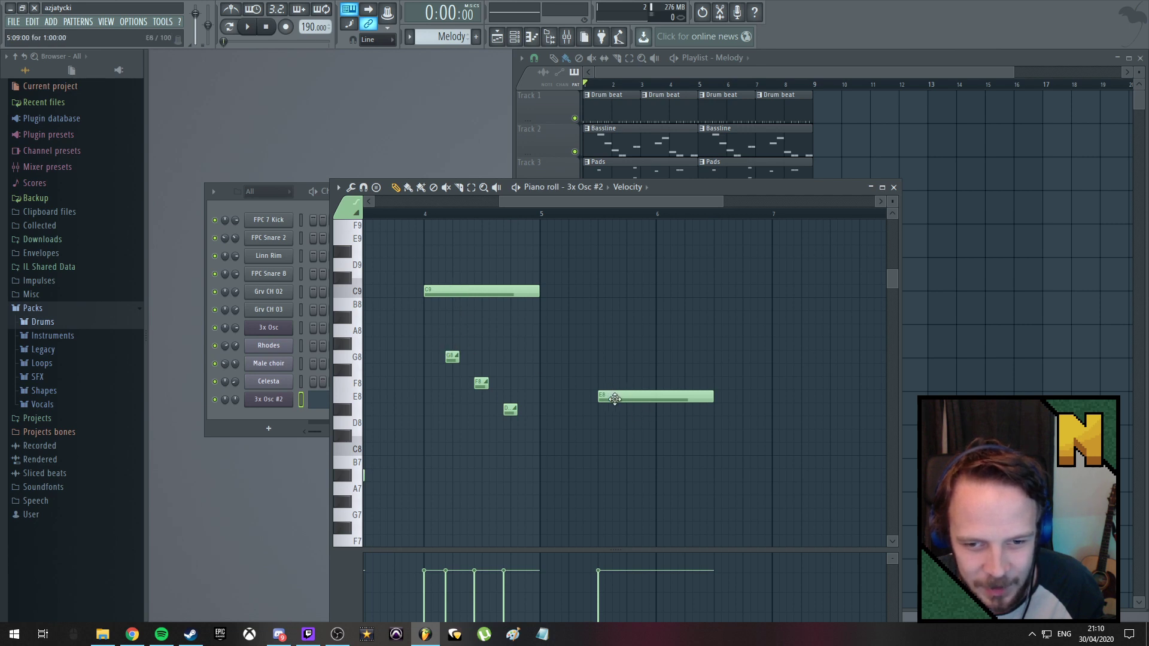
left_click_drag(615, 399, 616, 412)
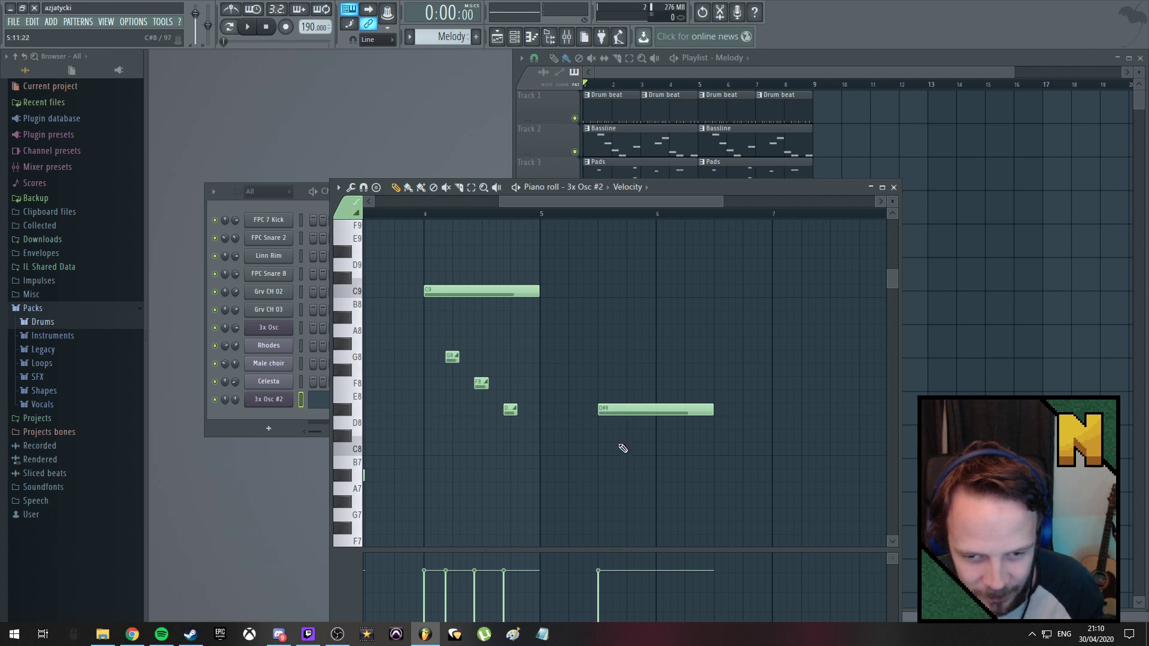
Add three short descending notes, A#7, G#7 and G7, beneath the long D#8 note across bars 5 and 6
left_click(624, 476)
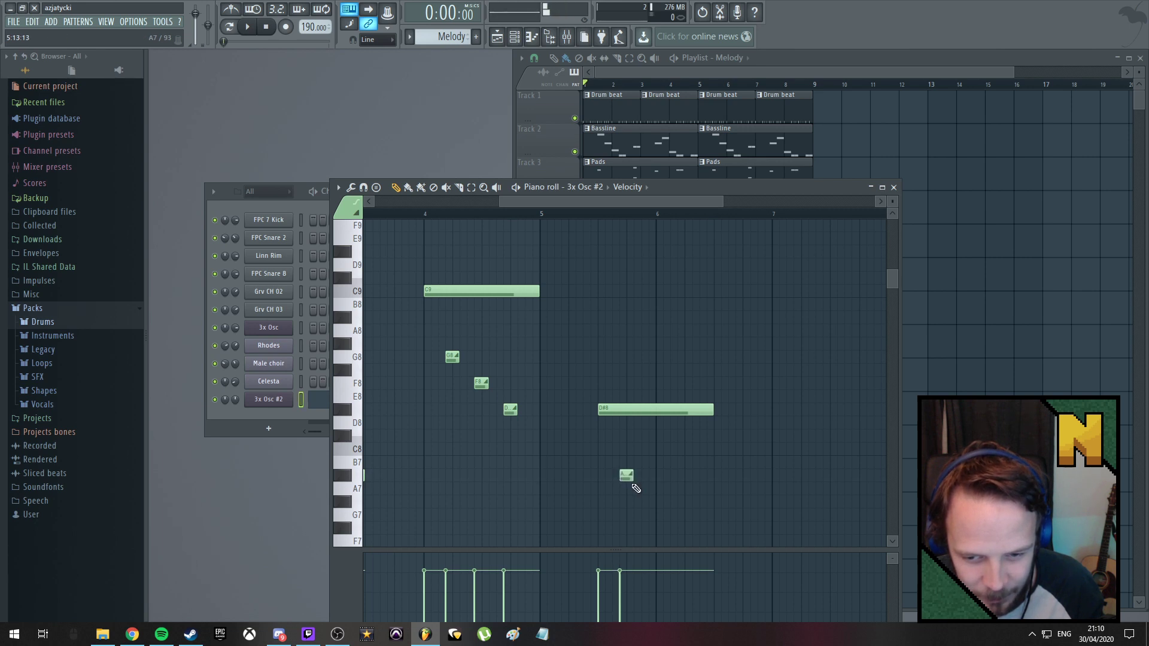
left_click(659, 504)
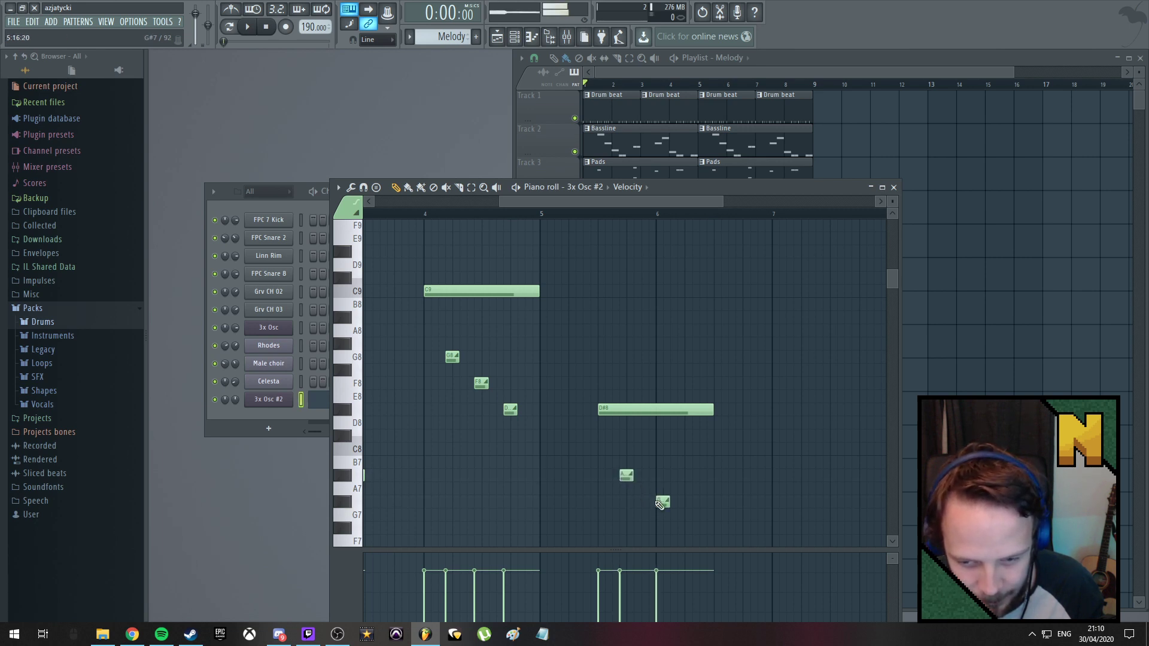
left_click_drag(662, 501, 655, 502)
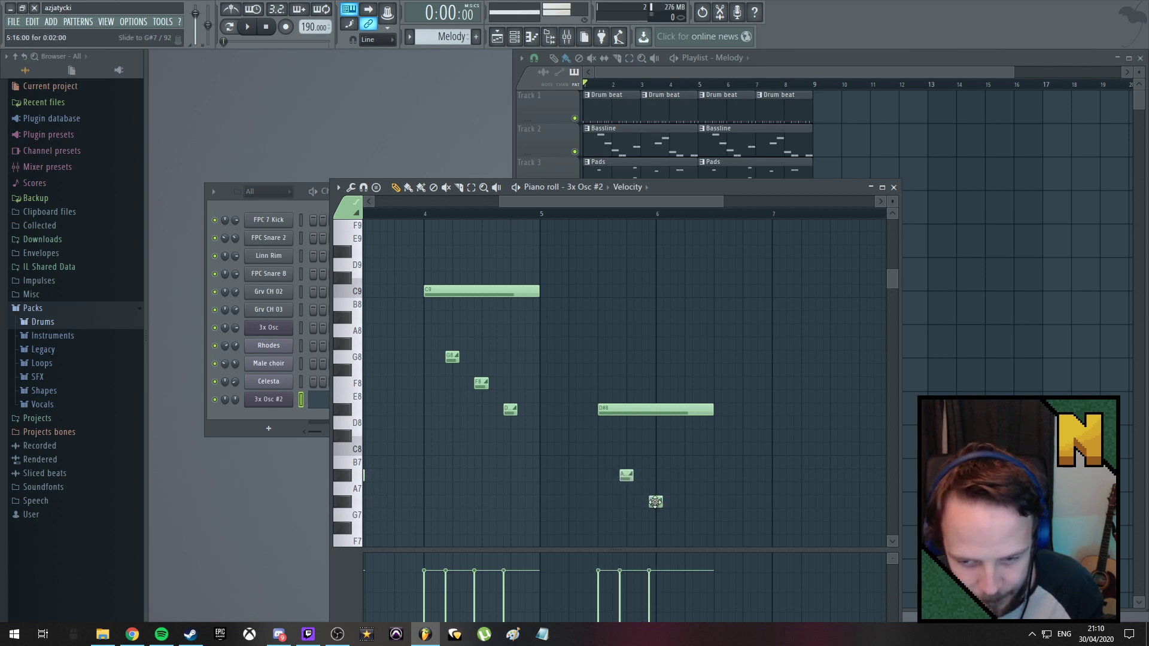
left_click(685, 517)
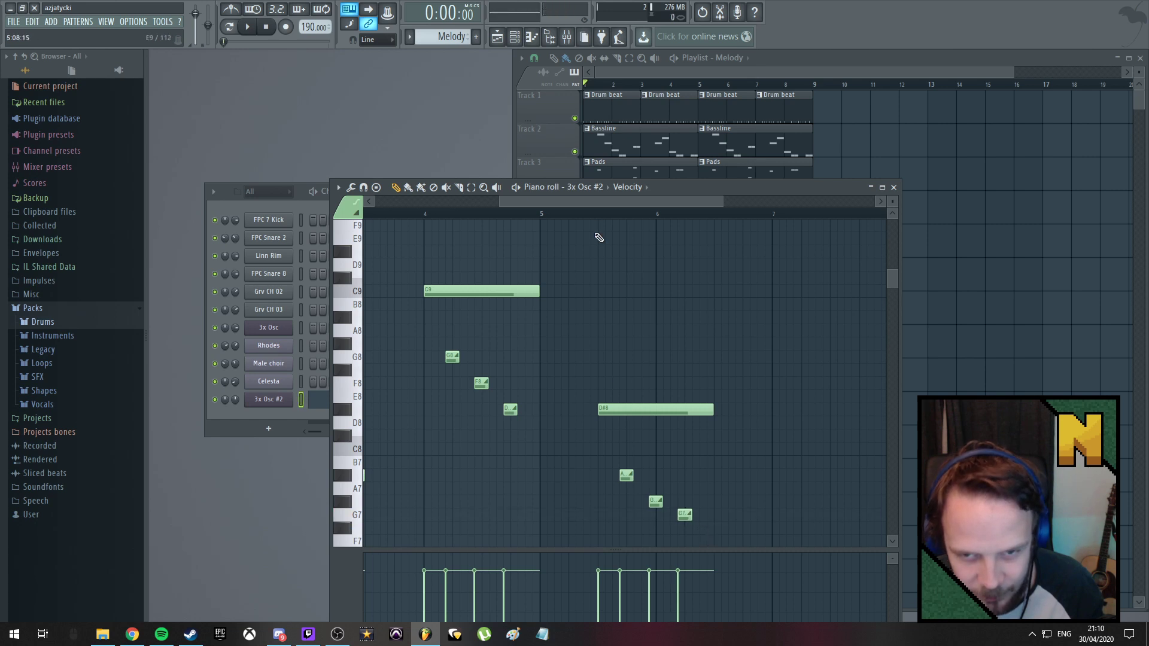
Play the melody from the start to listen to the added notes in bars 5 and 6
left_click(419, 213)
key("space")
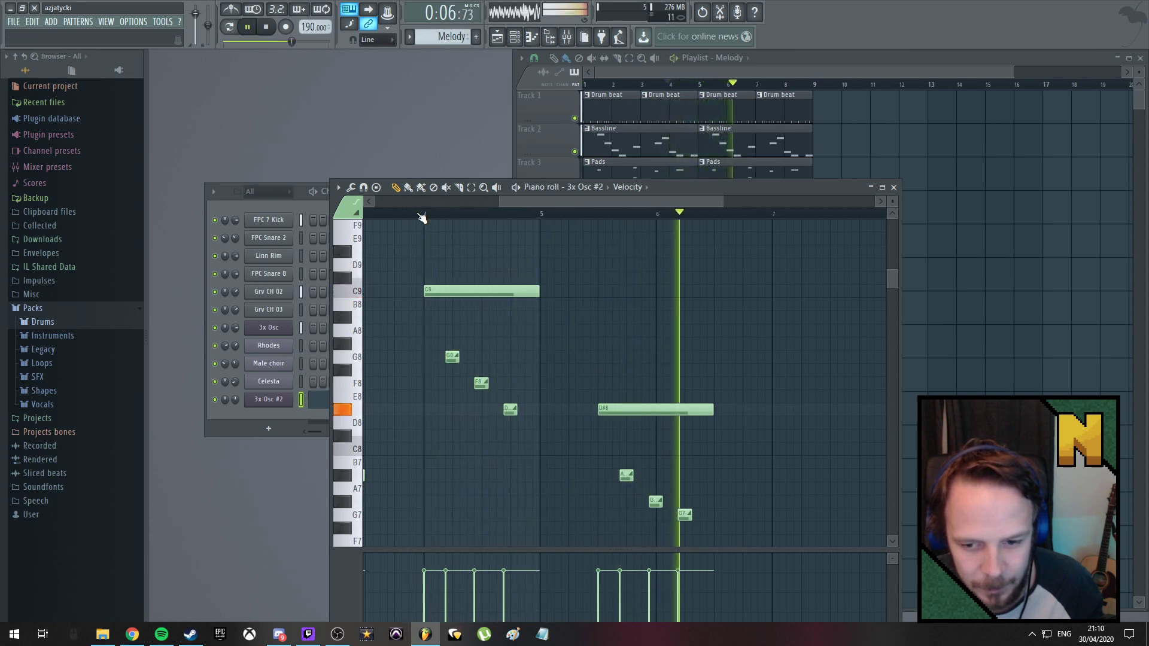
left_click(375, 213)
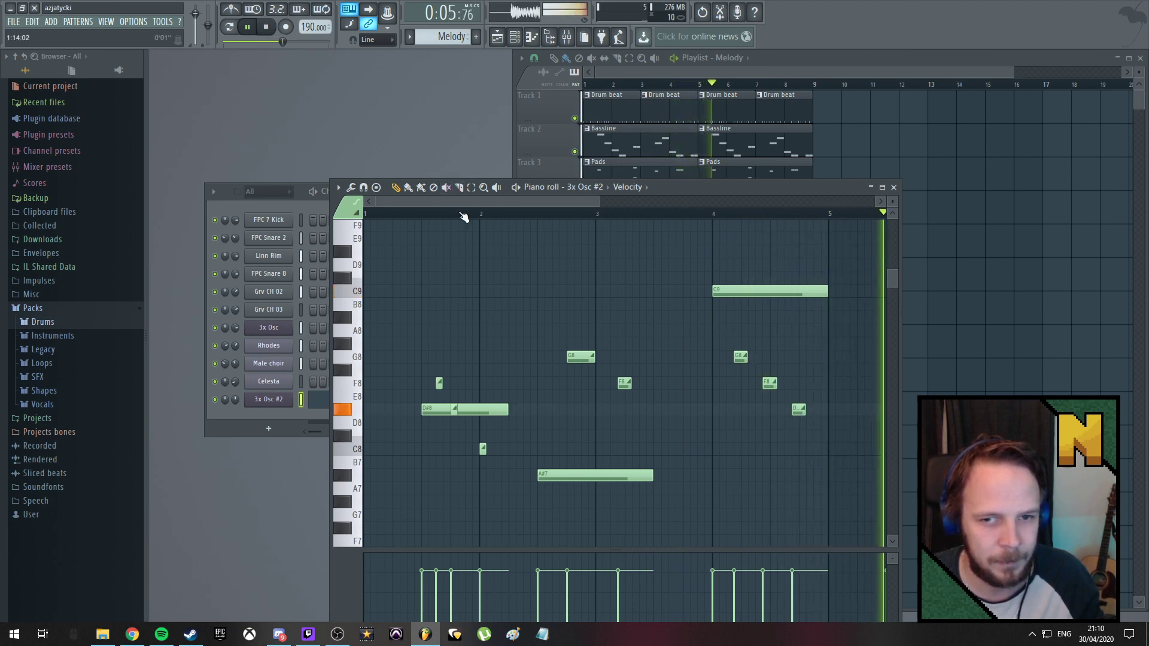
mouse_move(472, 200)
left_mouse_down()
mouse_move(609, 203)
mouse_move(454, 202)
left_mouse_up()
key("space")
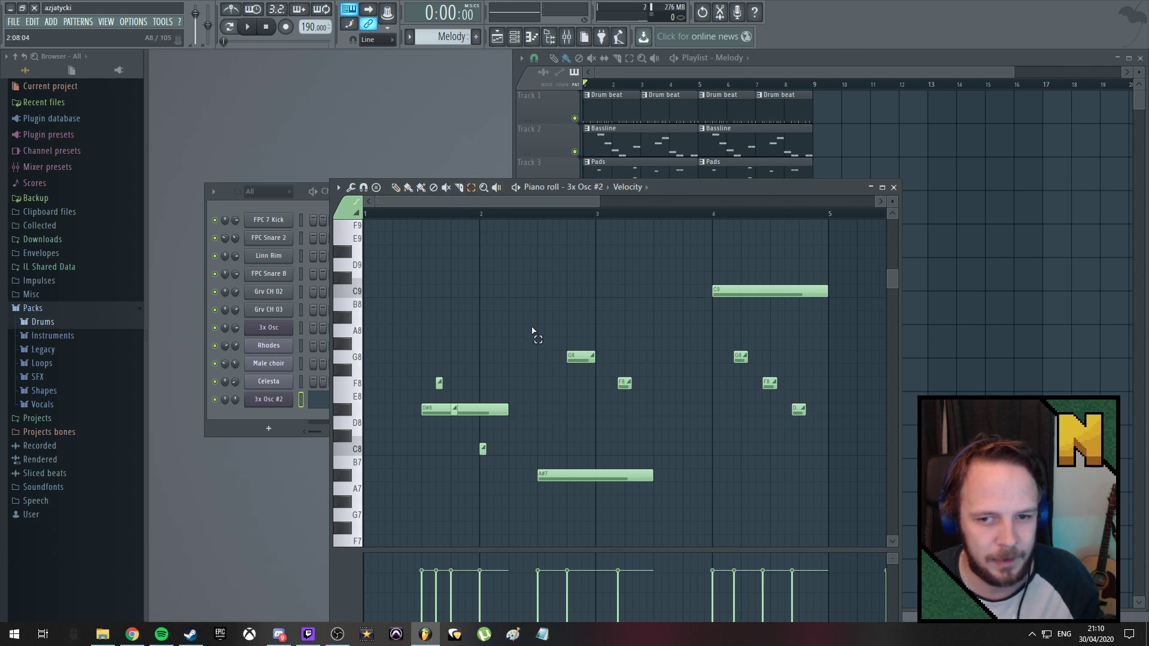
Copy the A#7, G8 and F8 phrase from bars 2 and 3 so the copy starts midway through bar 6
left_click_drag(532, 330, 672, 505)
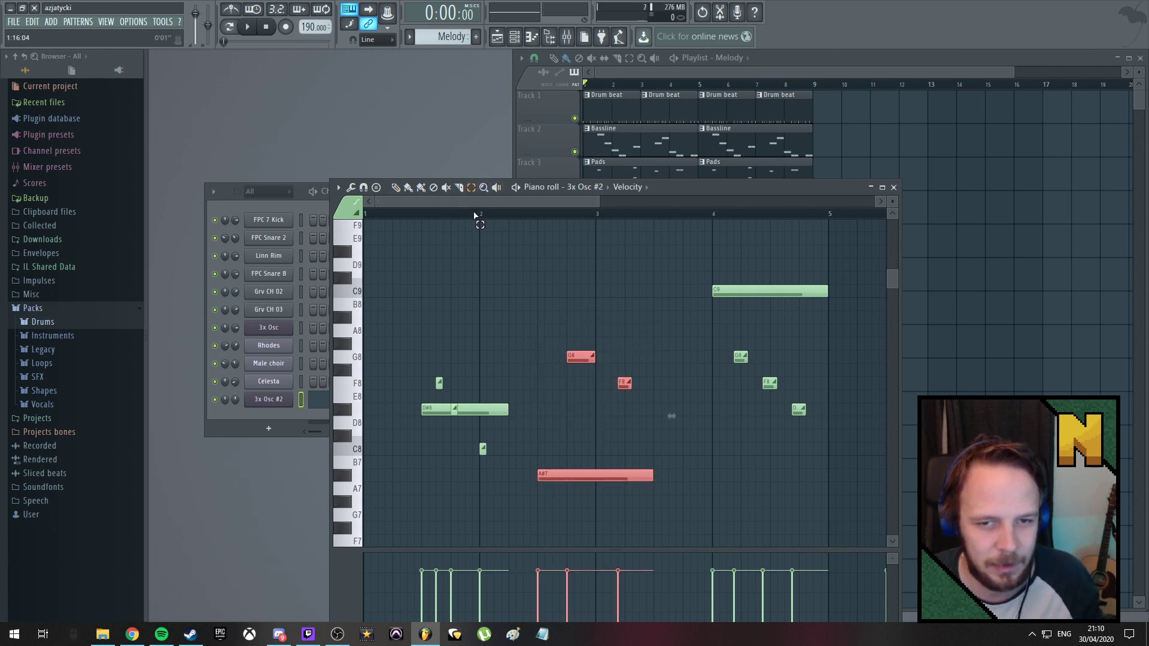
key("ctrl+v")
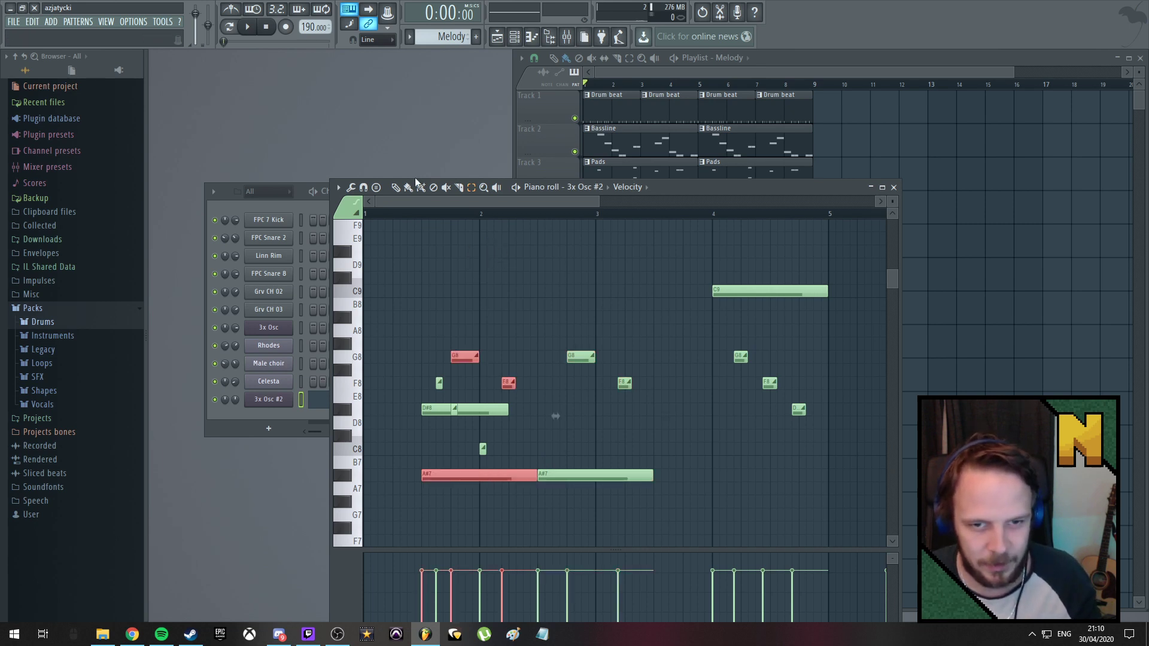
left_click(397, 188)
left_click_drag(449, 472, 816, 476)
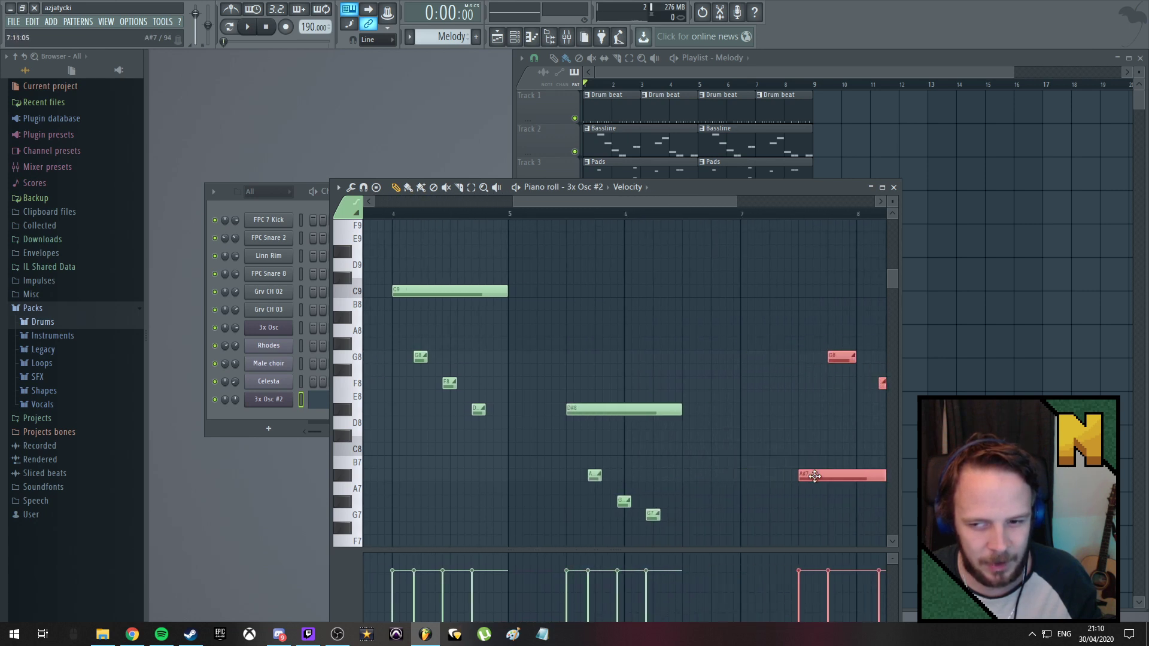
left_click_drag(644, 203, 542, 202)
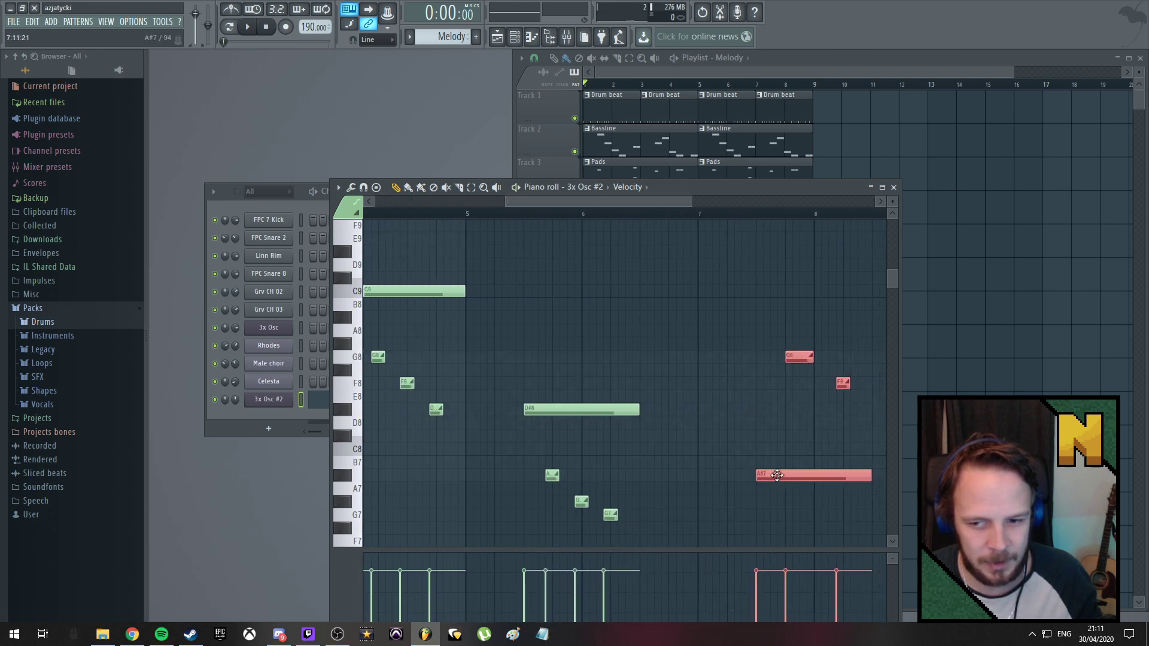
left_click_drag(777, 475, 661, 476)
Return to the beginning of the melody and play it to check the copied A#7, G8 and F8 phrase
left_click_drag(562, 206, 402, 203)
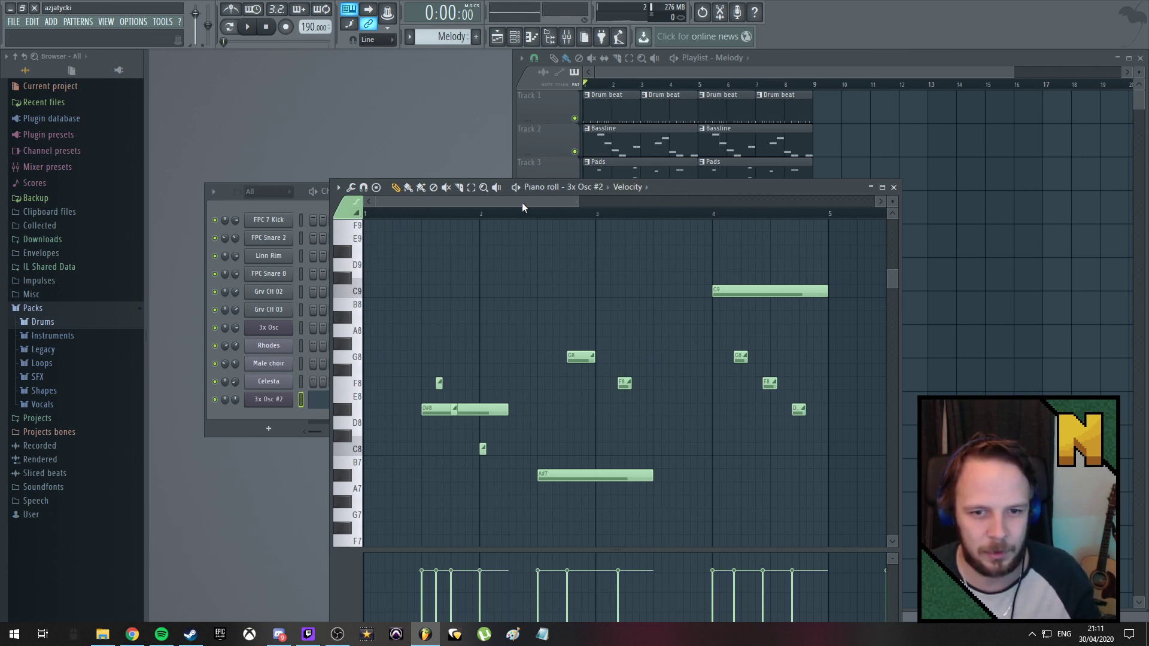
left_click_drag(522, 207, 376, 207)
key("space")
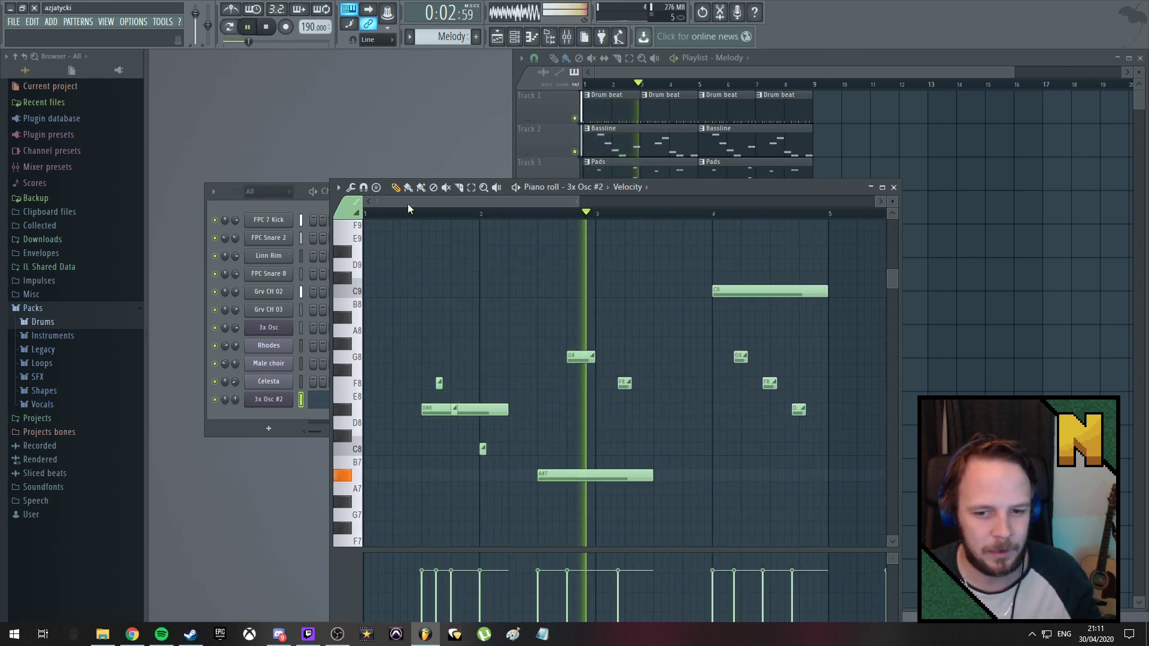
left_click_drag(444, 202, 407, 197)
key("space")
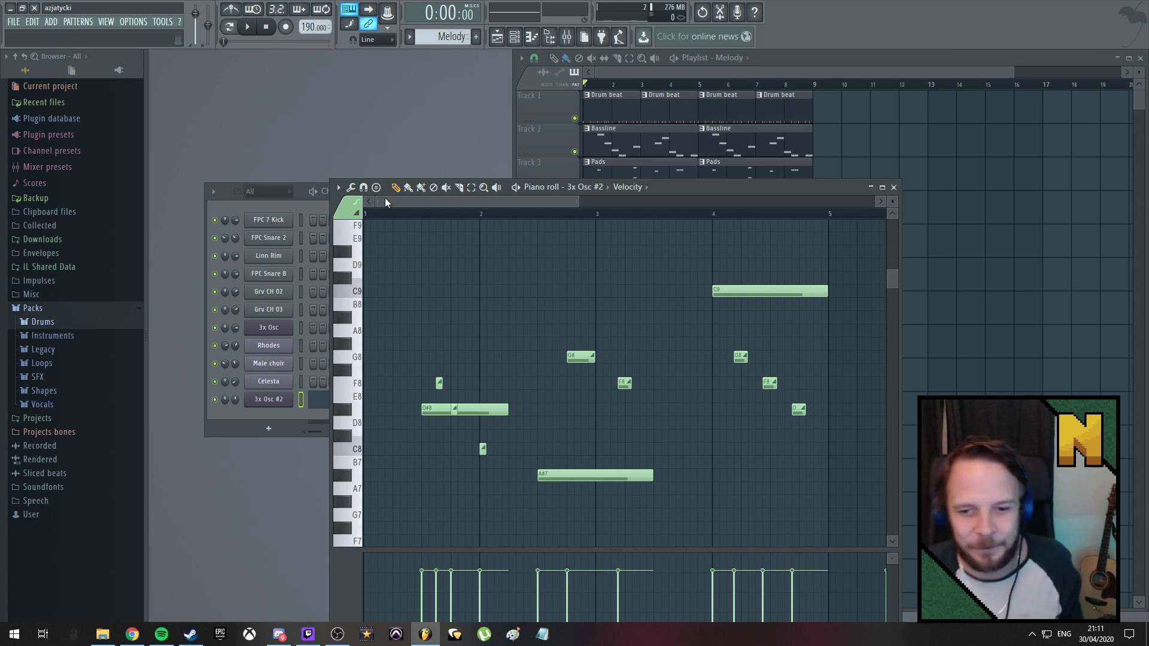
Copy the C9, G8, F8 and D#8 phrase from bar 4 to bar 8 and close the piano roll
left_click_drag(501, 206, 539, 197)
scroll(647, 228, "right", 5)
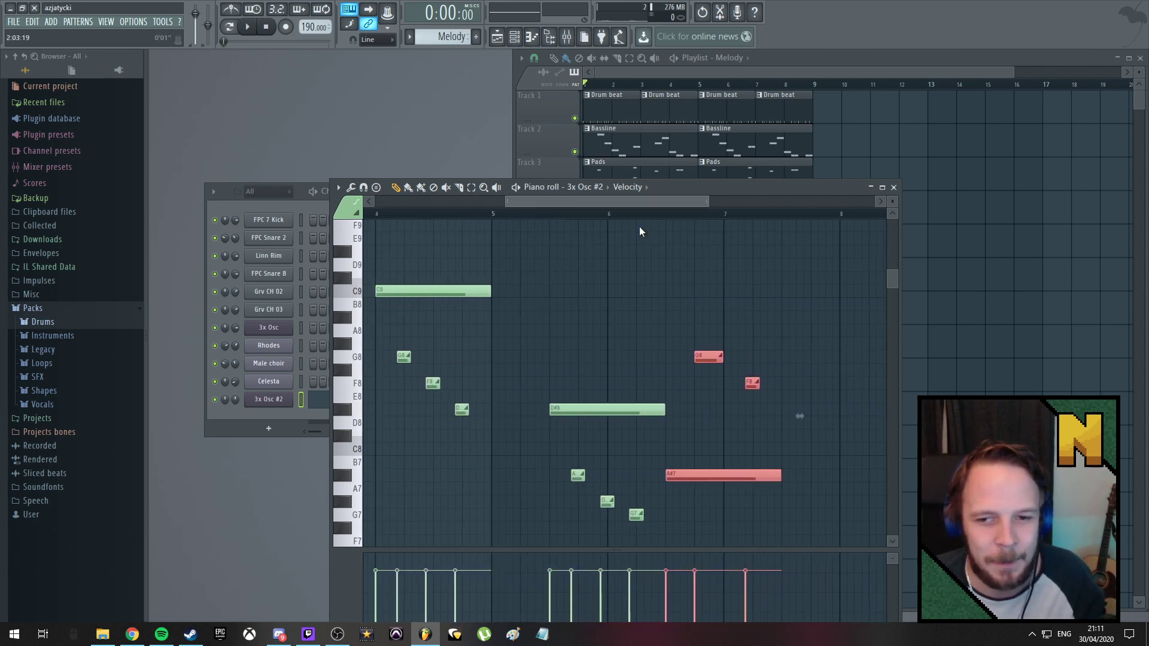
scroll(598, 226, "left", 2)
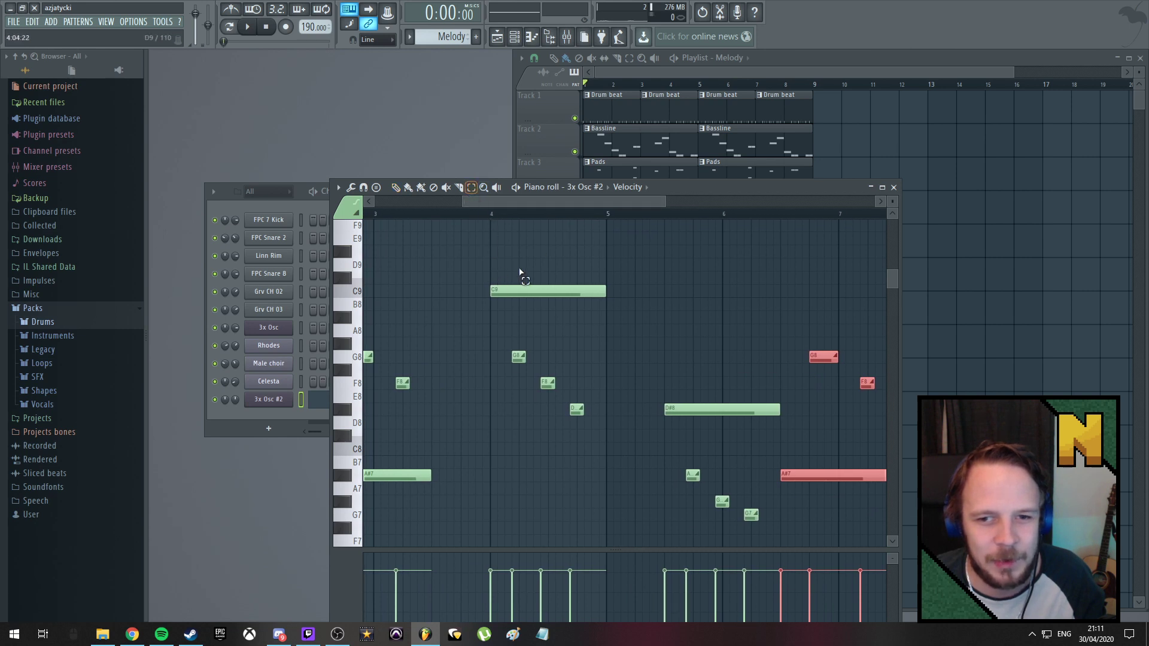
left_click_drag(501, 259, 596, 431)
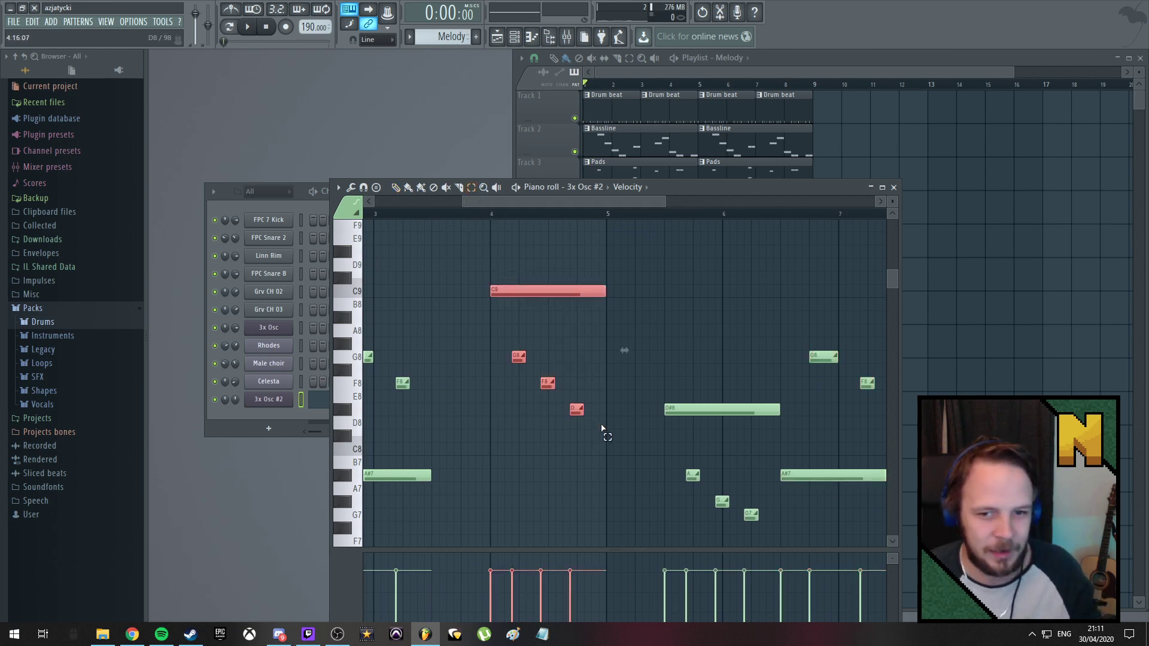
left_click_drag(585, 292, 658, 281)
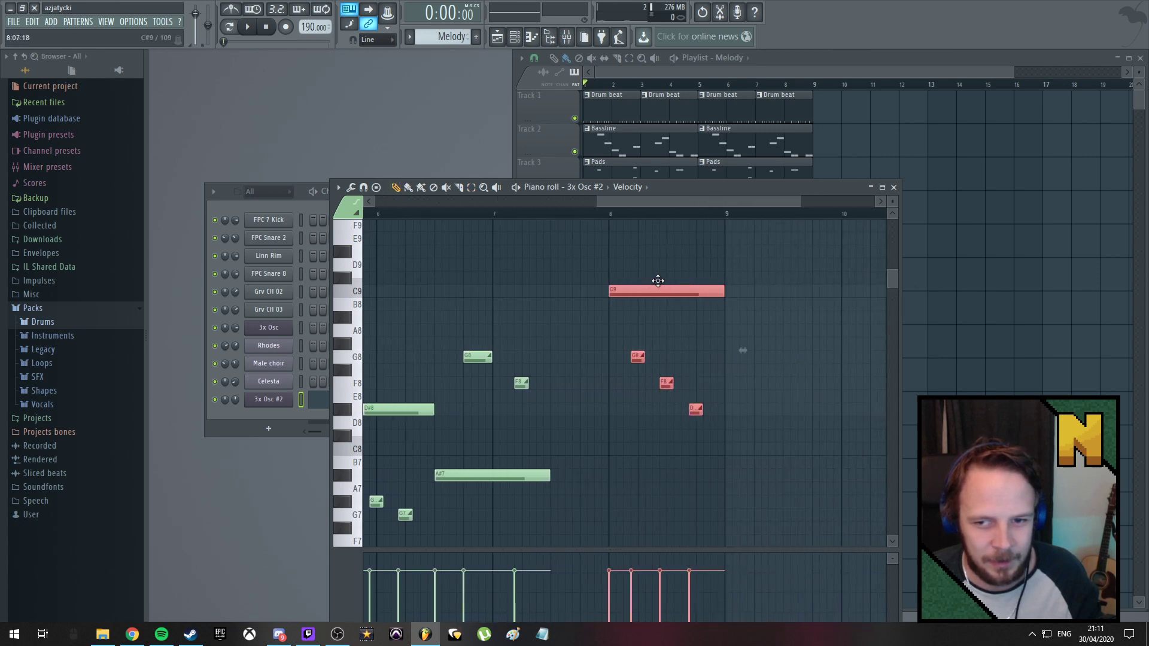
left_click(894, 188)
left_click(635, 89)
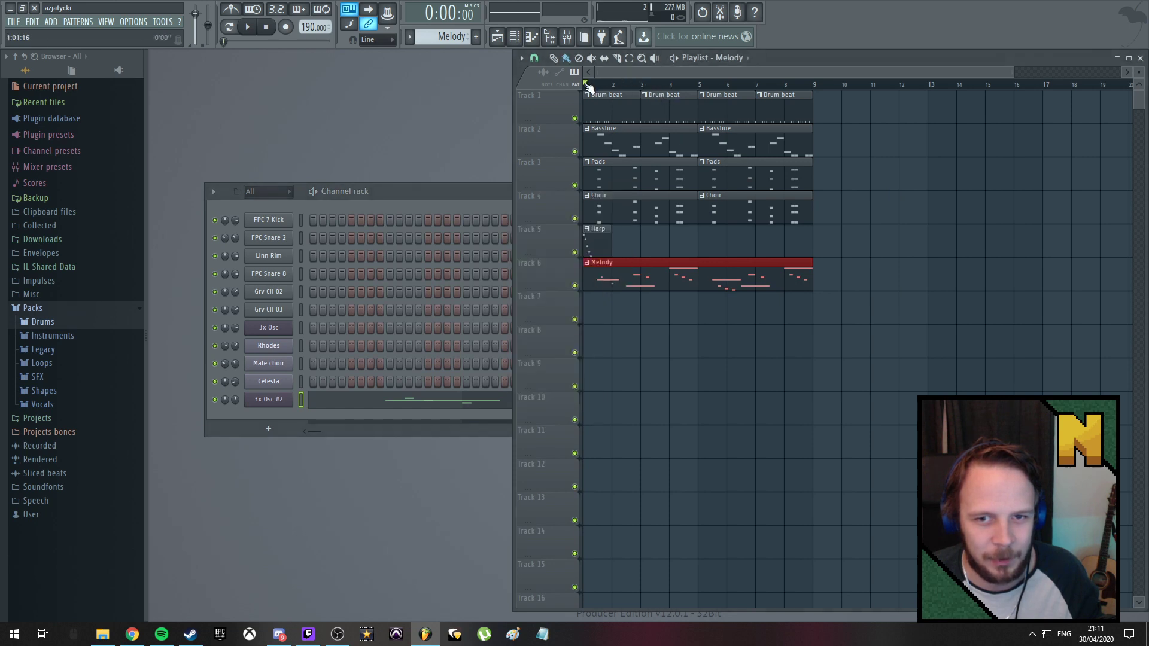
Play the whole arrangement to check the melody, moving and widening the channel rack so it sits below the clips
key("space")
left_click(433, 192)
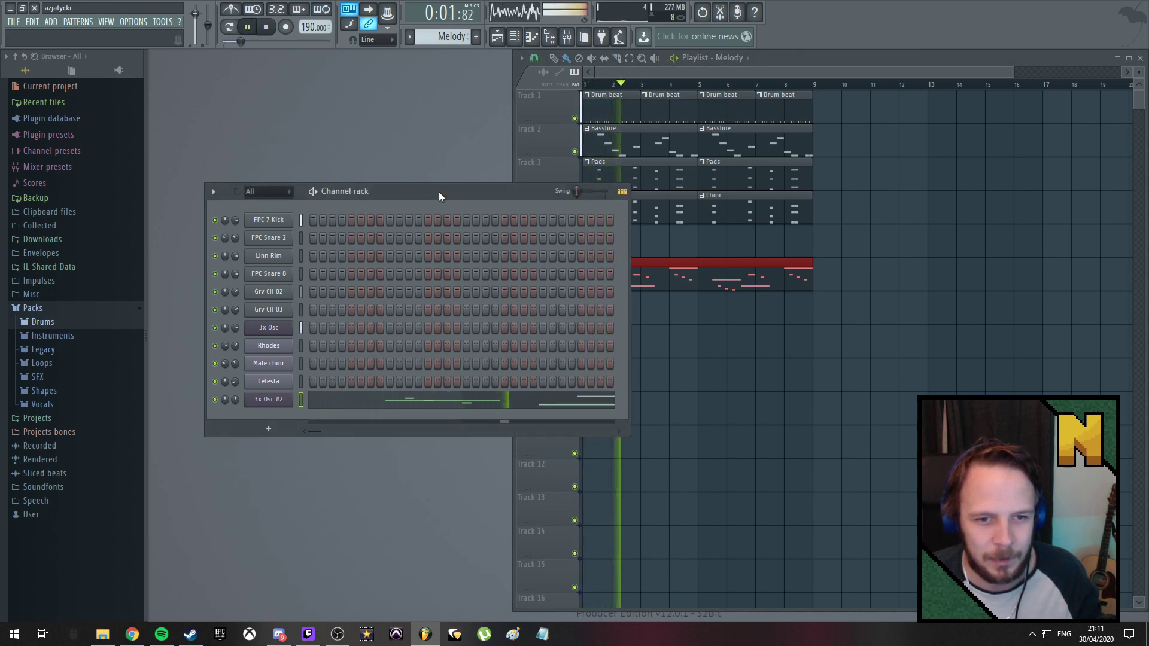
left_click_drag(440, 191, 398, 110)
left_click_drag(589, 355, 736, 367)
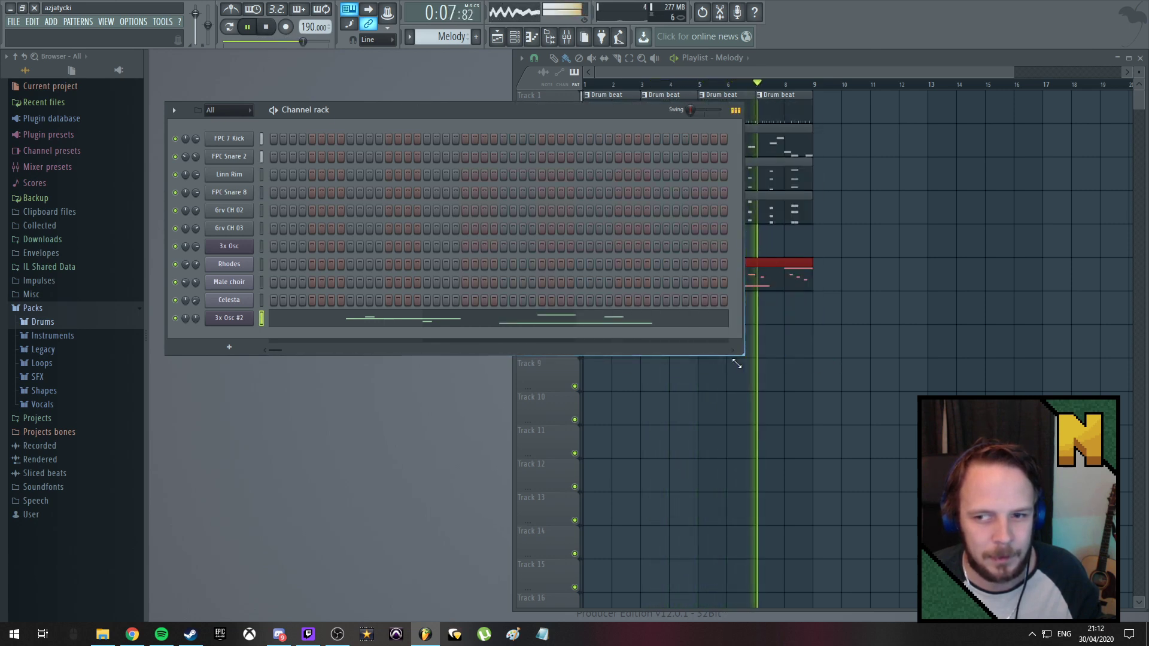
left_click_drag(497, 119, 478, 318)
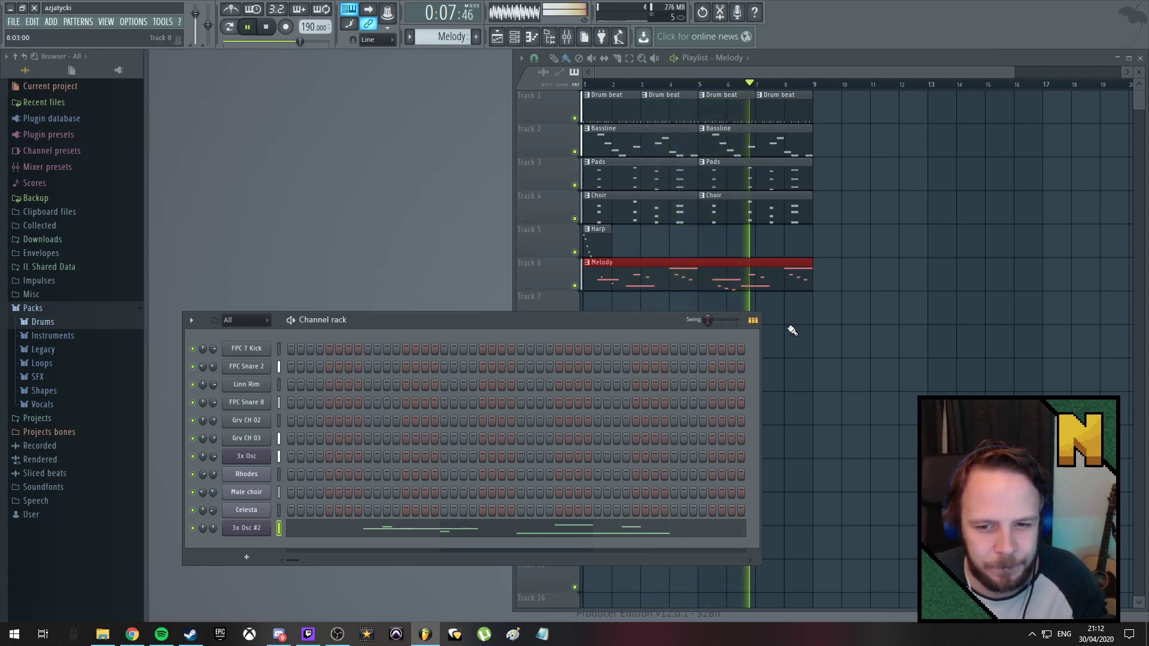
key("space")
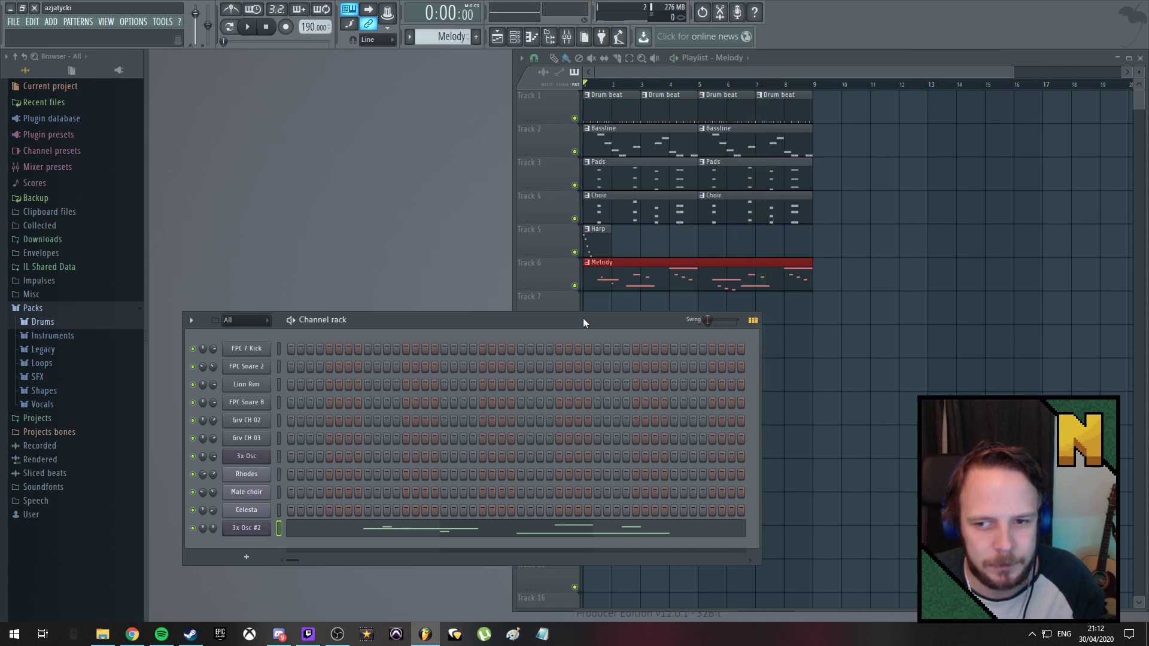
Open the 3x Osc #2 melody's notes and delete the copied C9, G8, F8 and D#8 phrase from bar 8
left_click(535, 534)
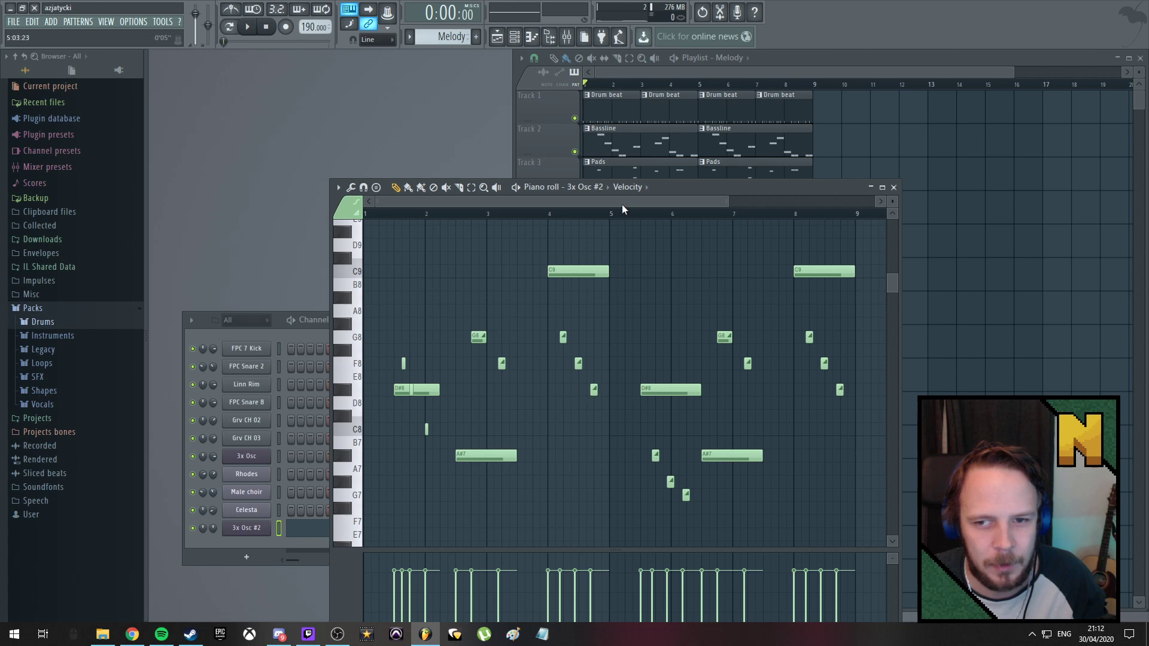
left_click_drag(622, 204, 719, 200)
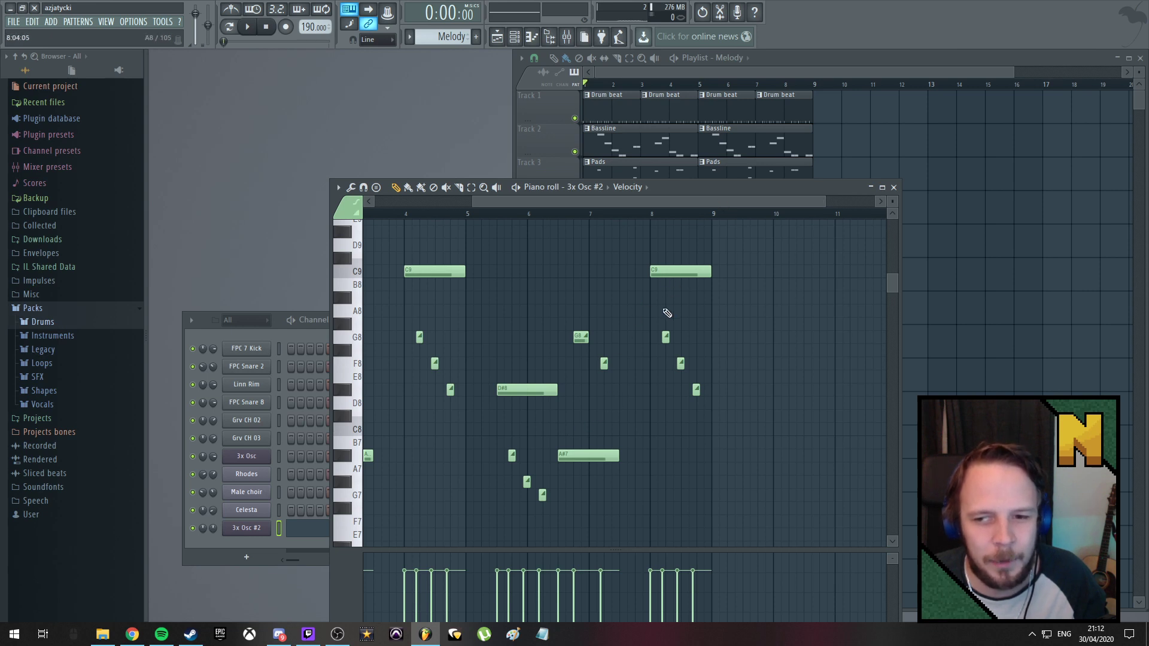
right_click(674, 266)
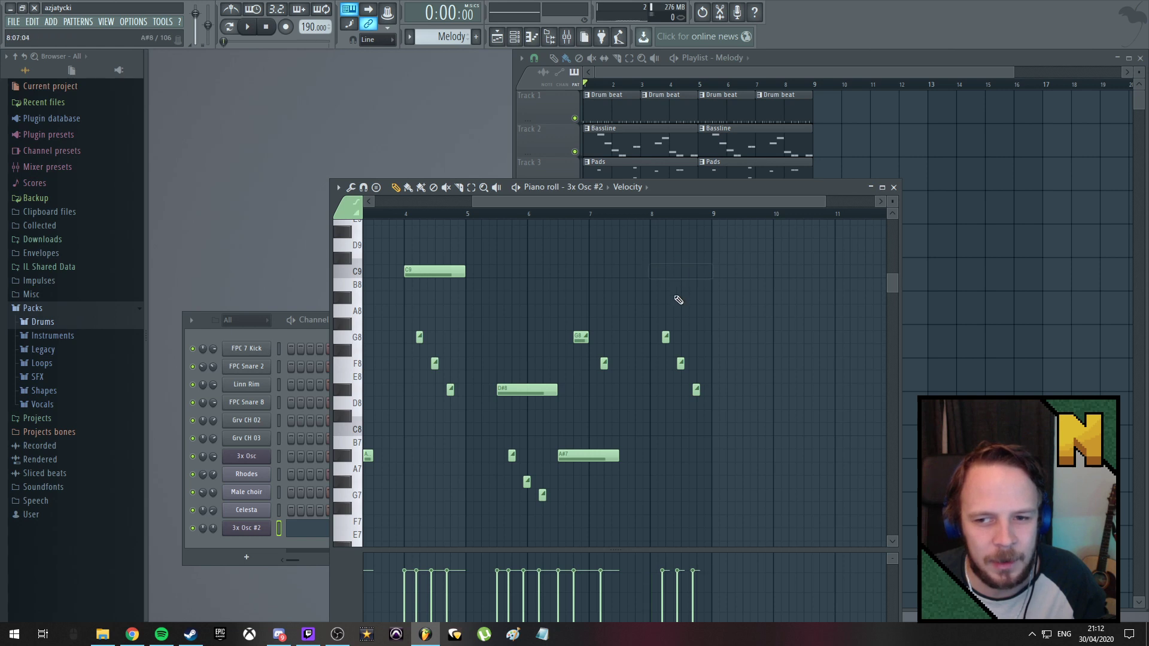
right_click(666, 338)
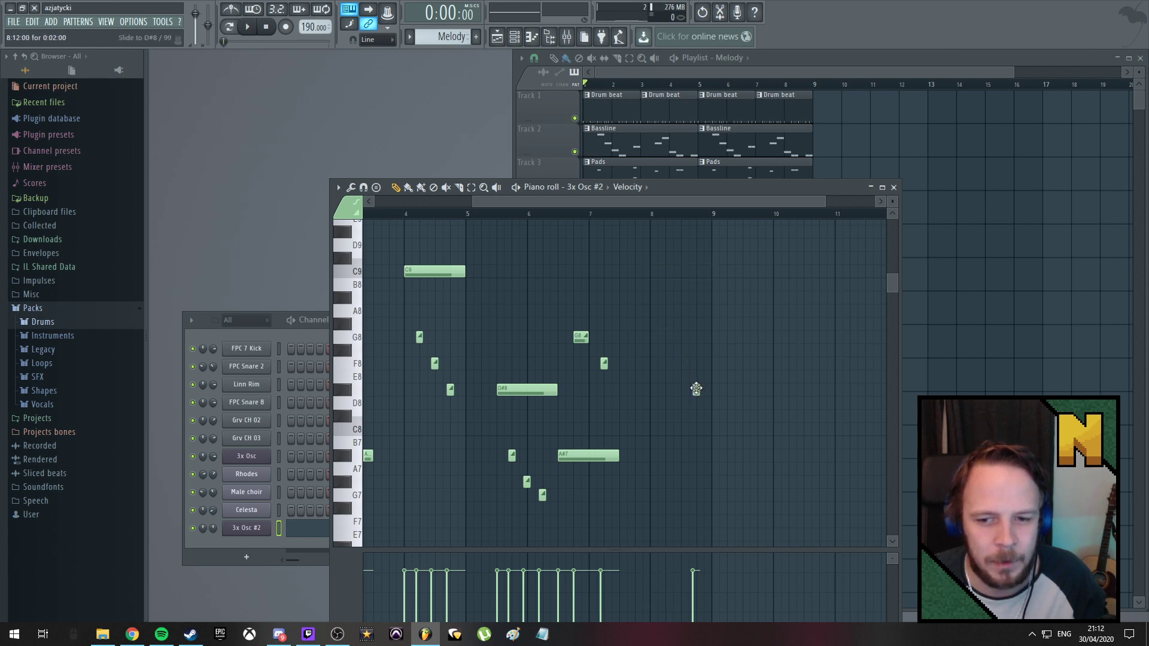
right_click(696, 389)
Play the melody from around bar 5 to hear how it leads into bar 8
key("space")
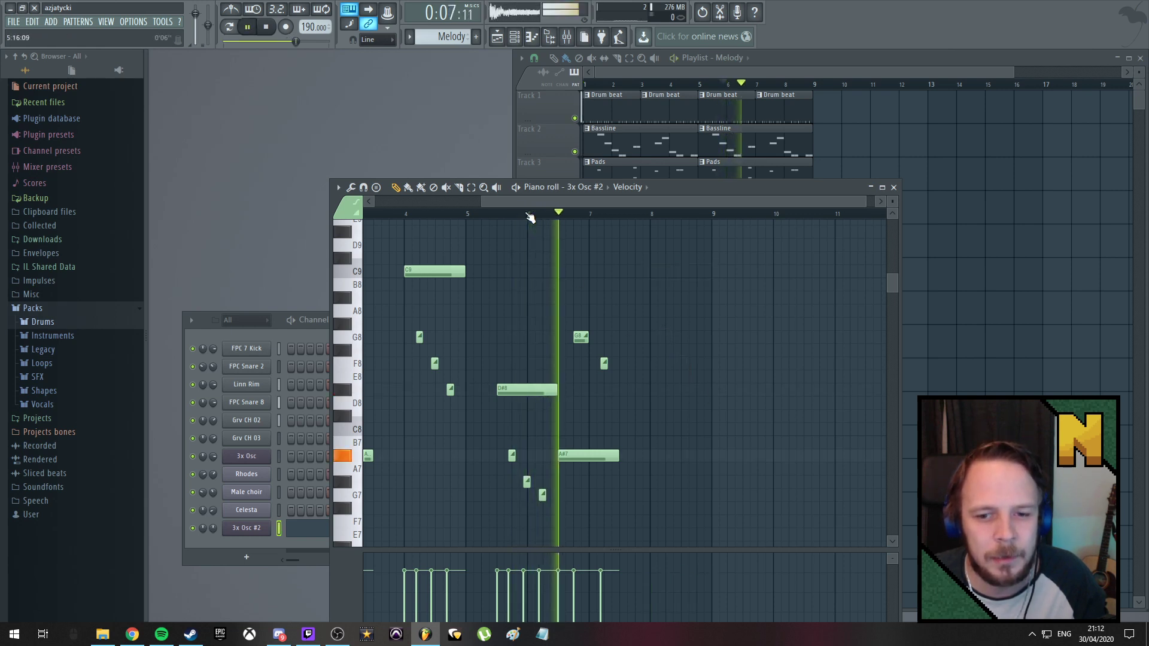
key("space")
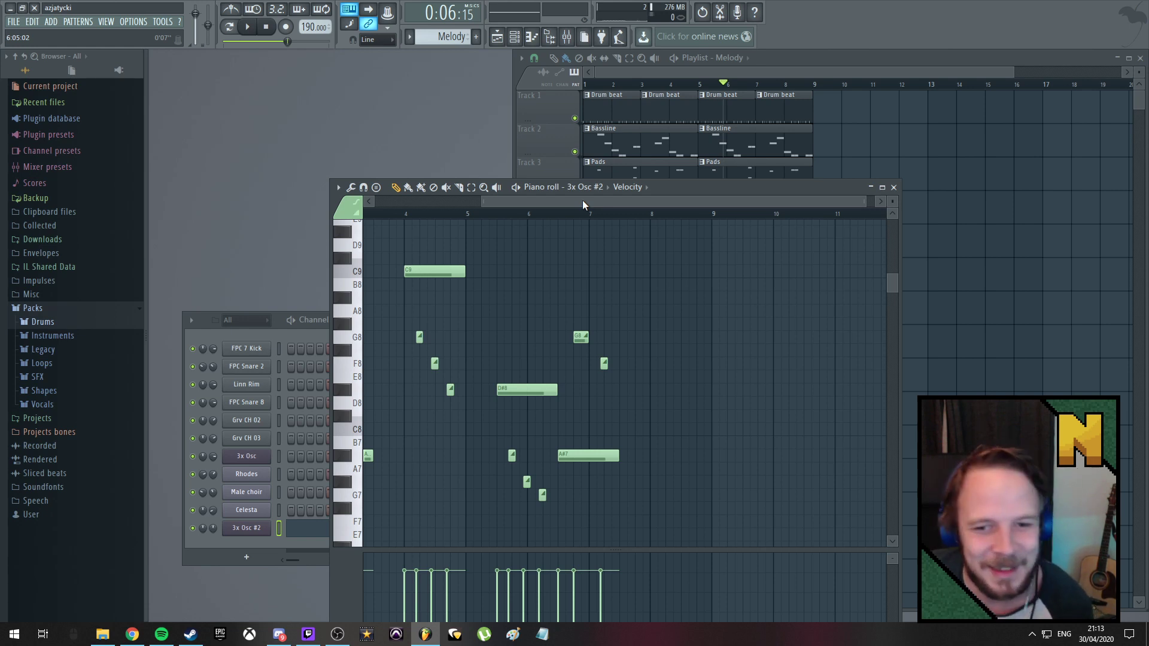
key("space")
left_click_drag(510, 200, 543, 202)
key("space")
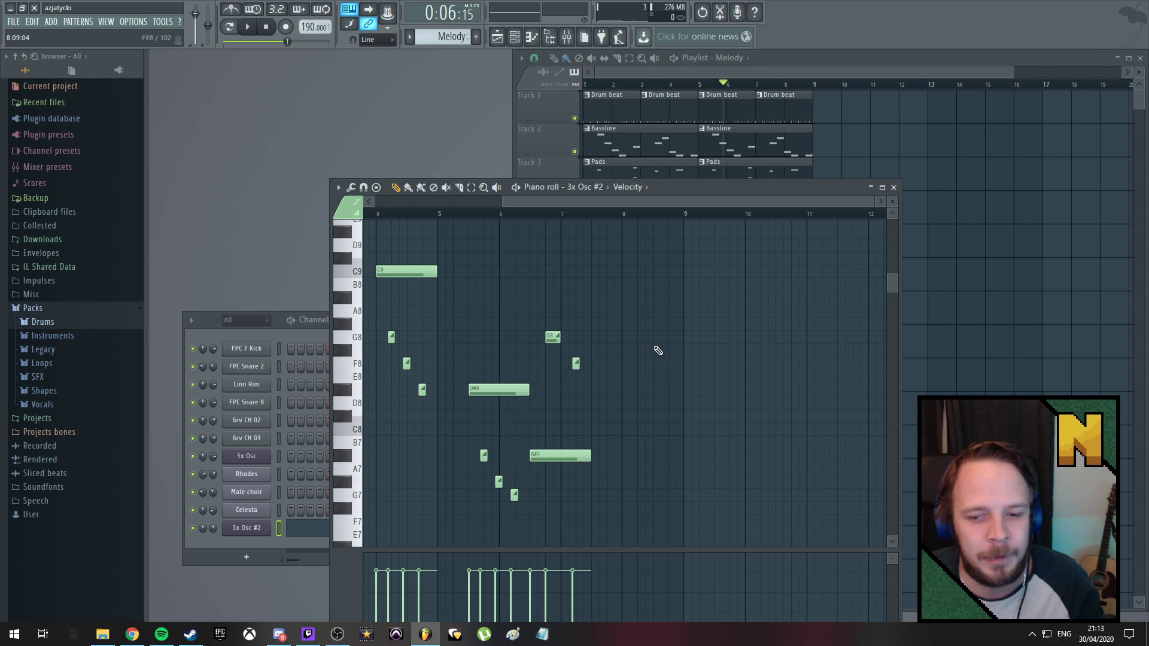
Draw a one-bar D#8 note in bar 8 with short D8 and C8 notes beneath it, and play the phrase
left_click(625, 364)
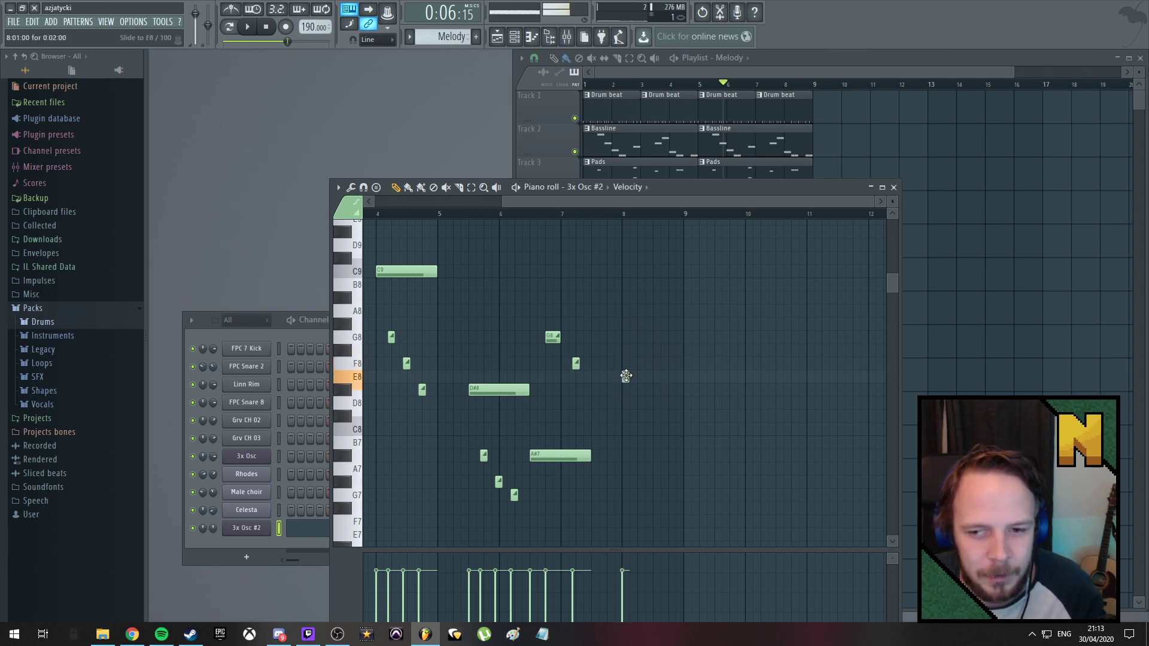
left_click_drag(627, 376, 626, 431)
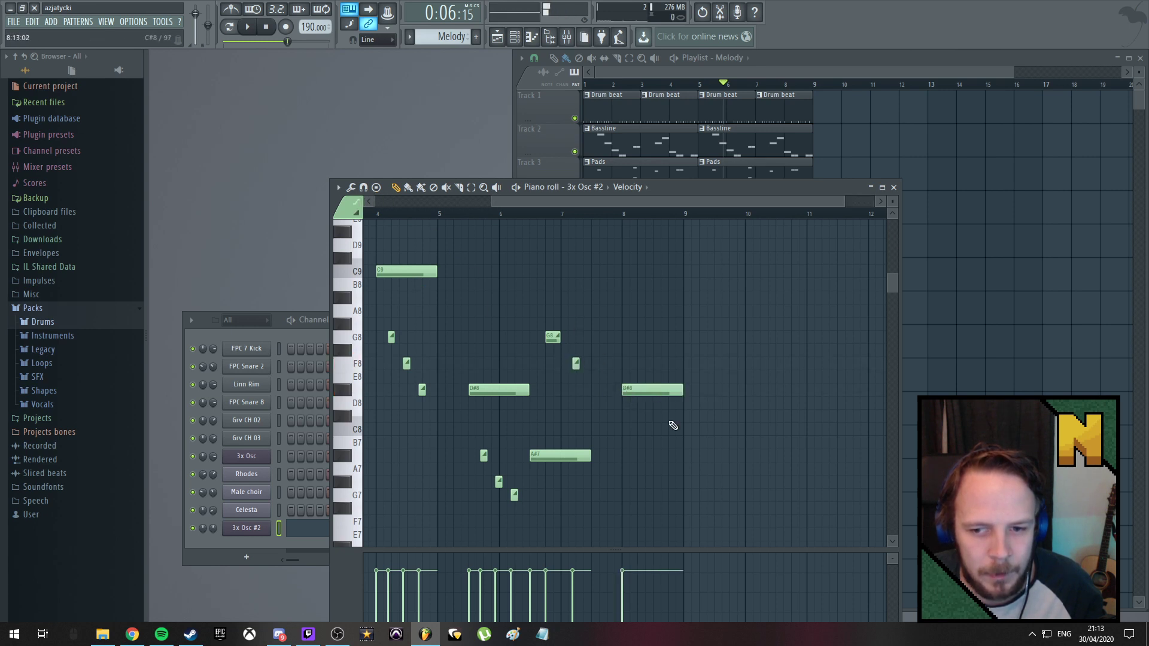
scroll(665, 414, "up", 5)
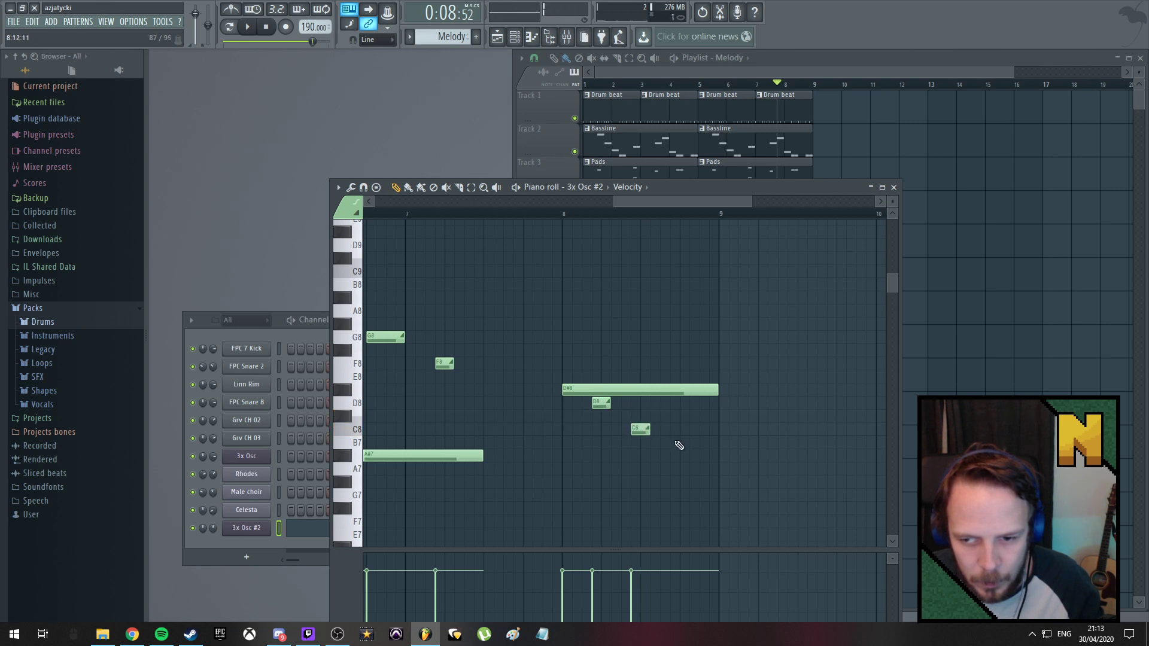
key("space")
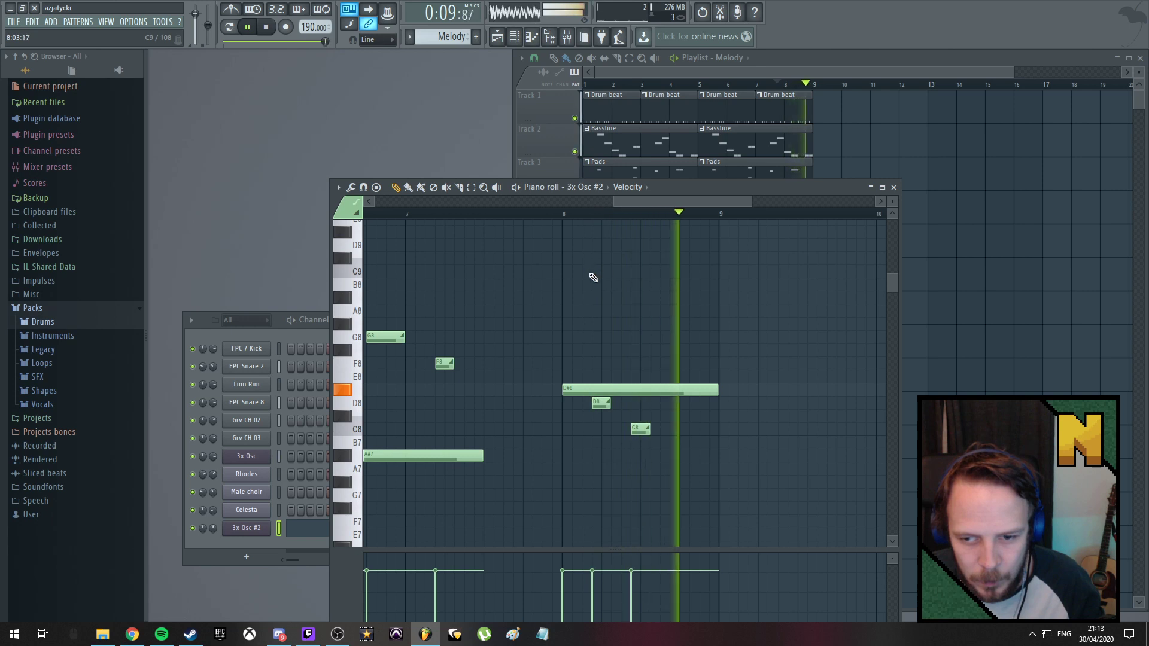
Rework the notes beneath the long D#8 into one-step D8, C8, A#7 and C8 notes, checking by playback, and close the piano roll
key("space")
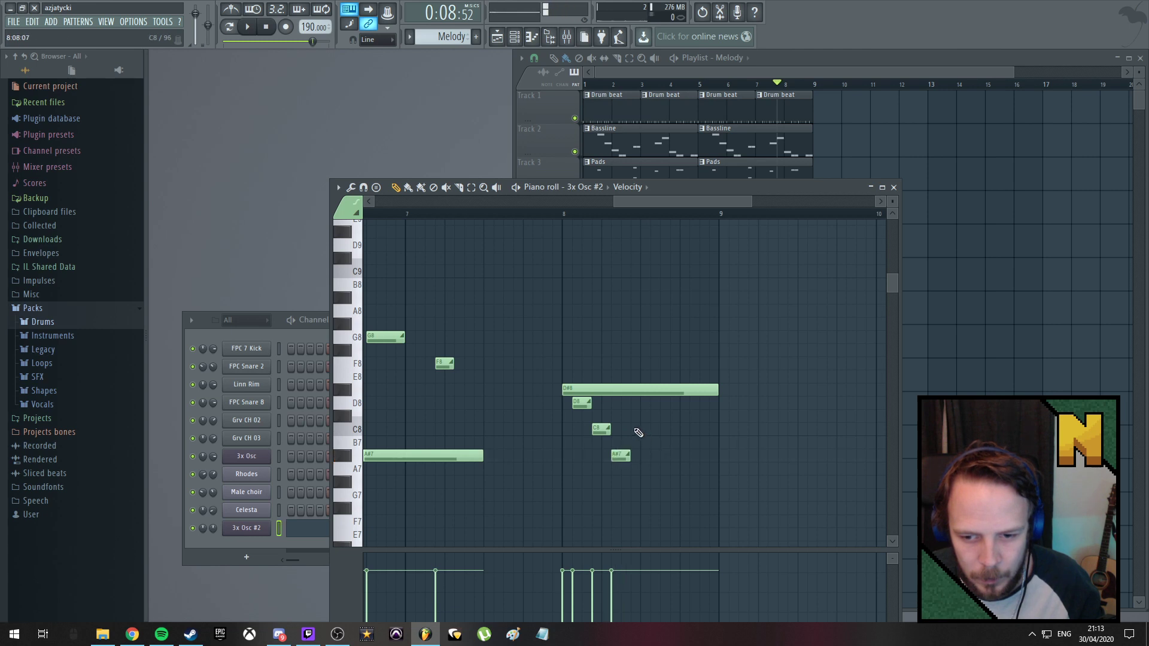
key("space")
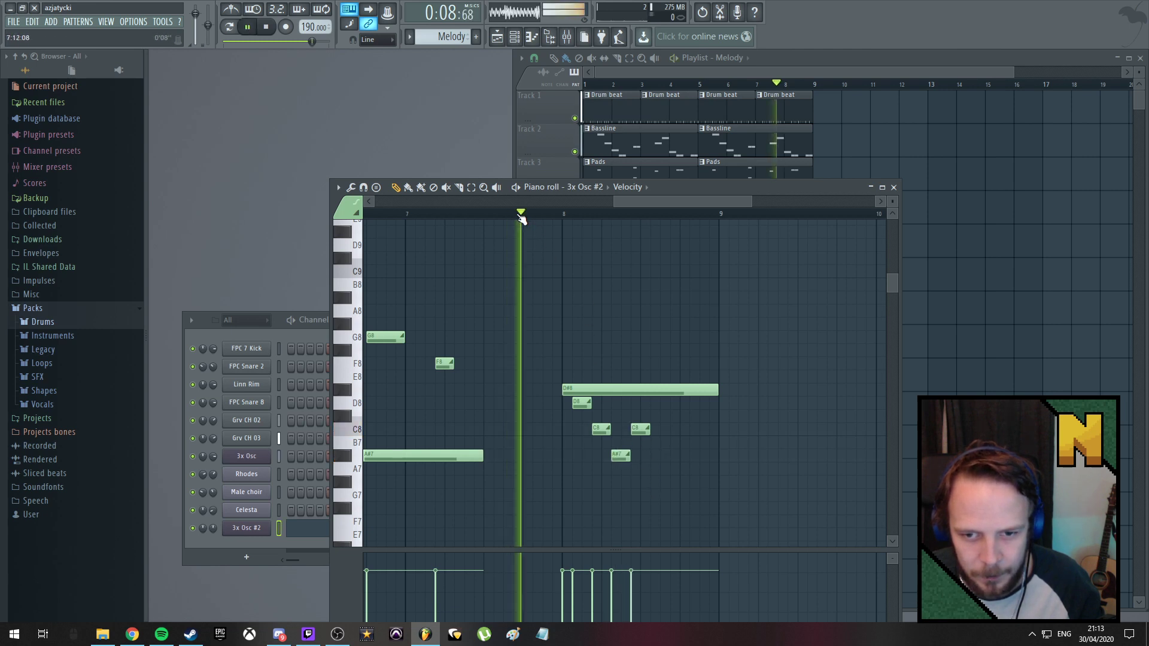
key("space")
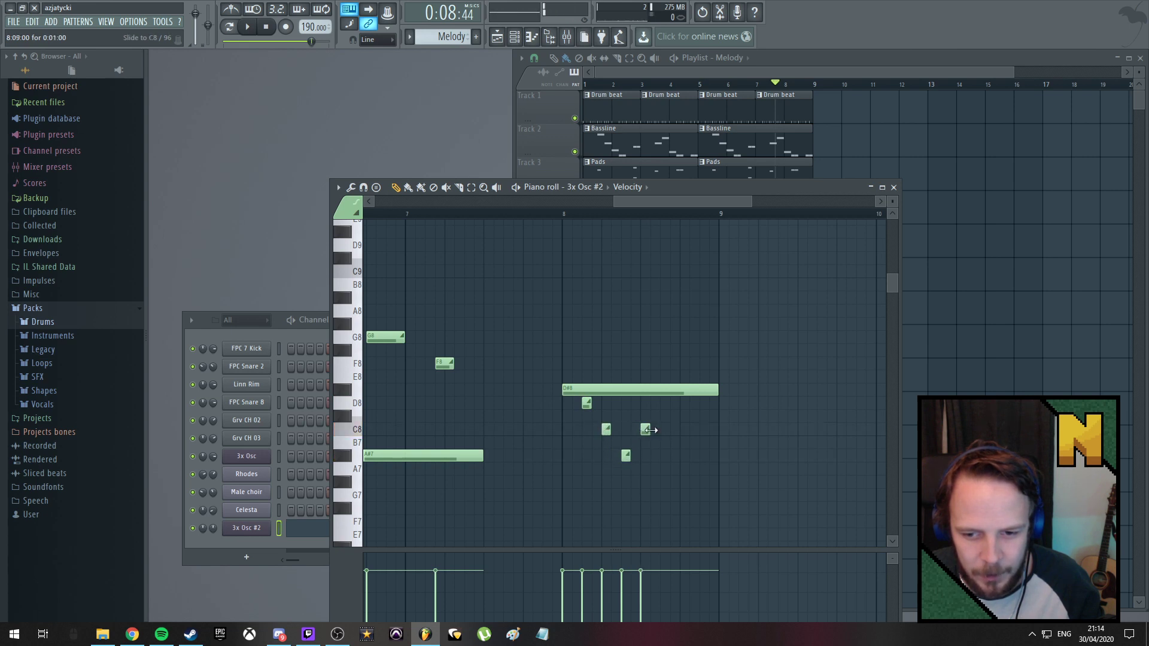
key("space")
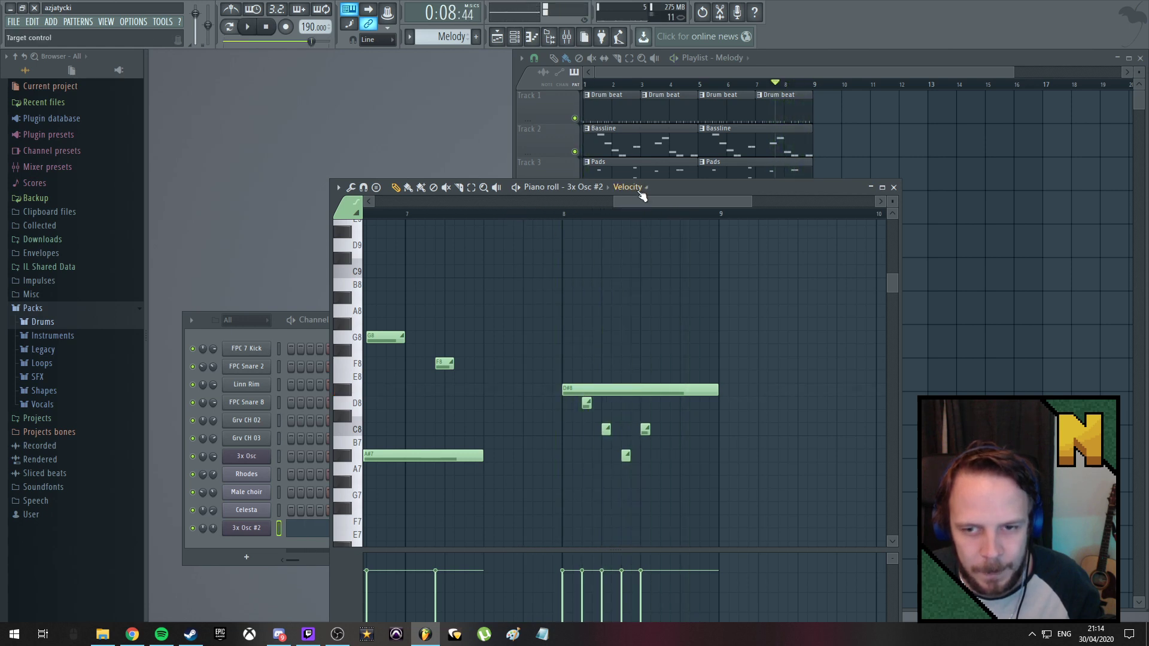
left_click(894, 188)
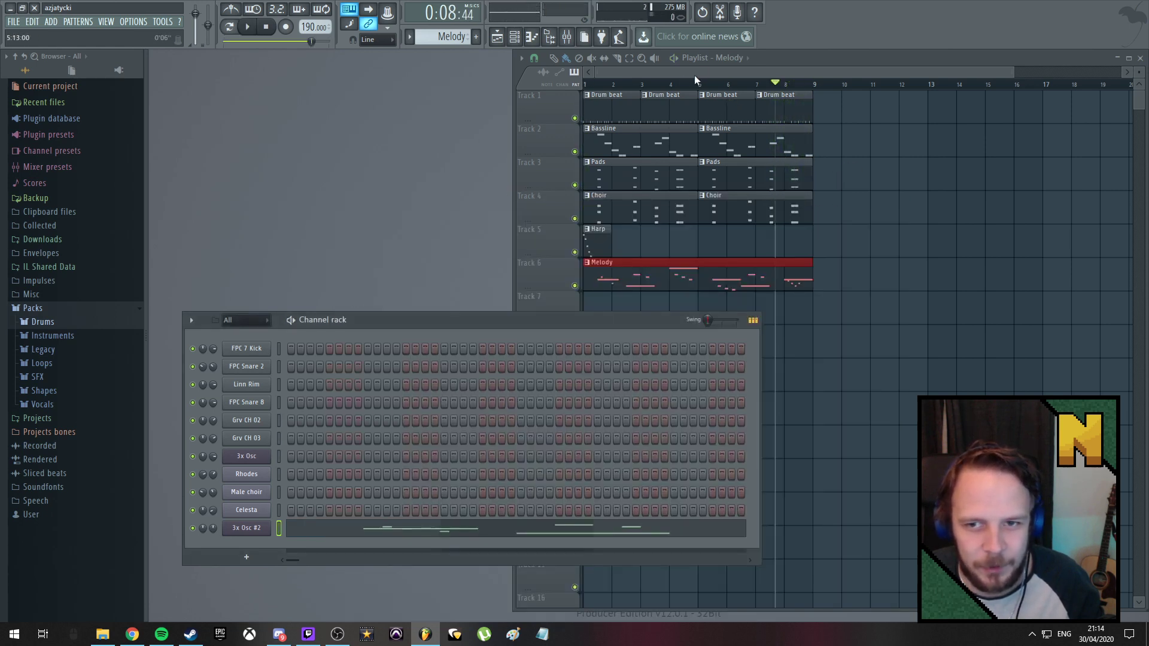
Play the whole arrangement from the start to listen to the reworked melody ending
left_click(637, 84)
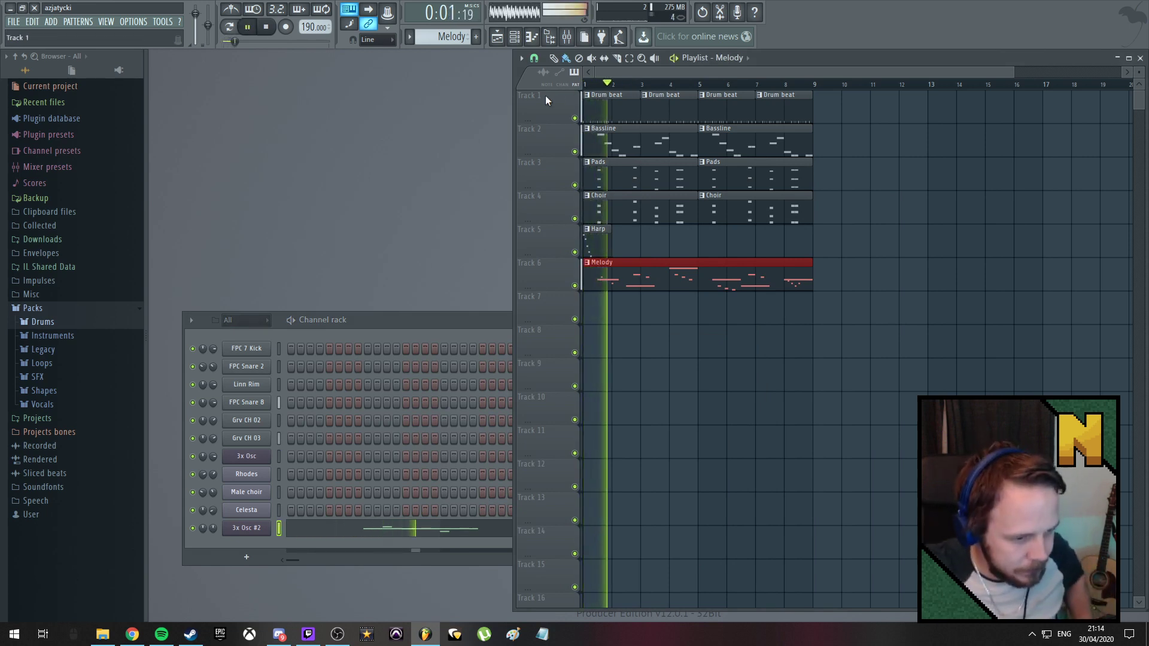
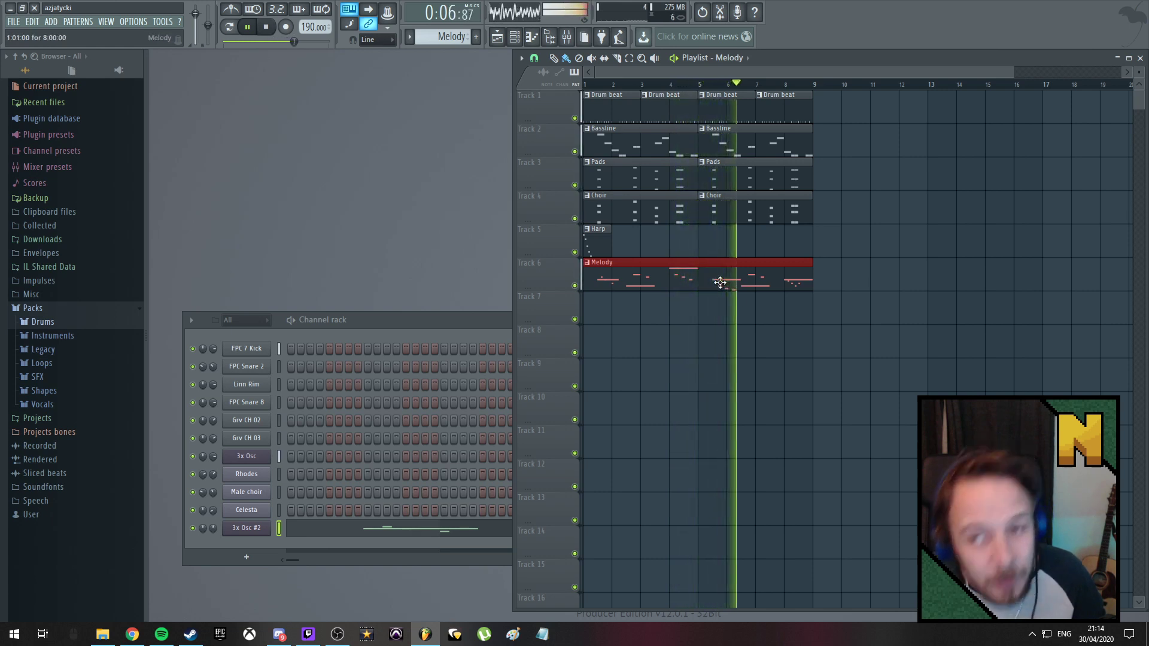
key("space")
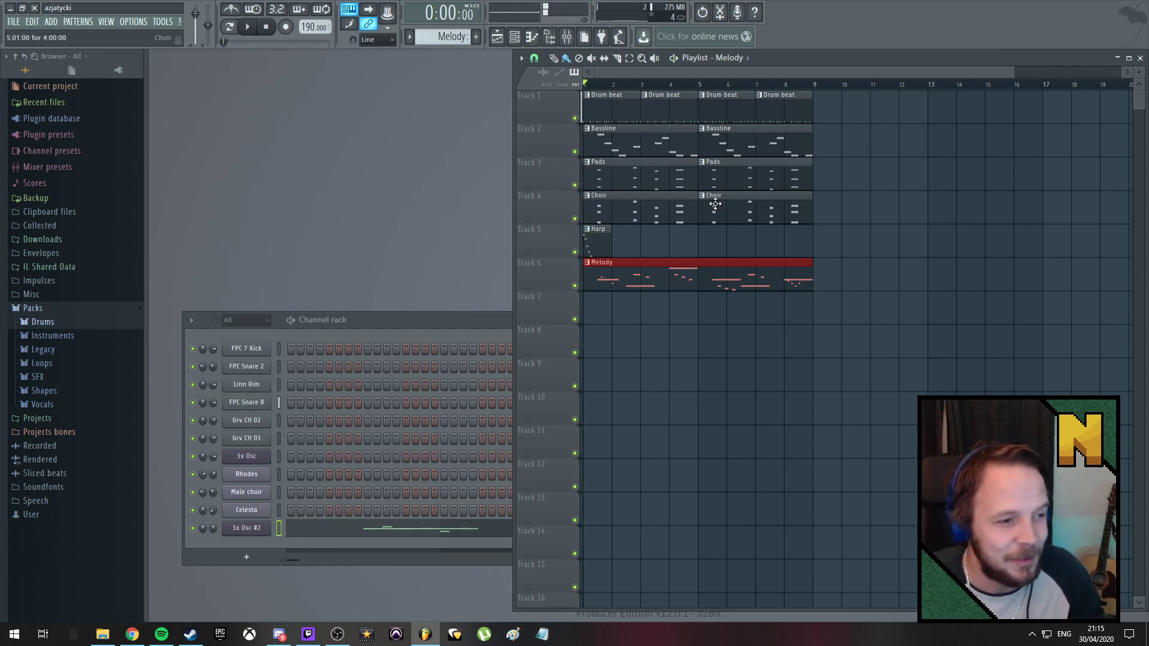
key("space")
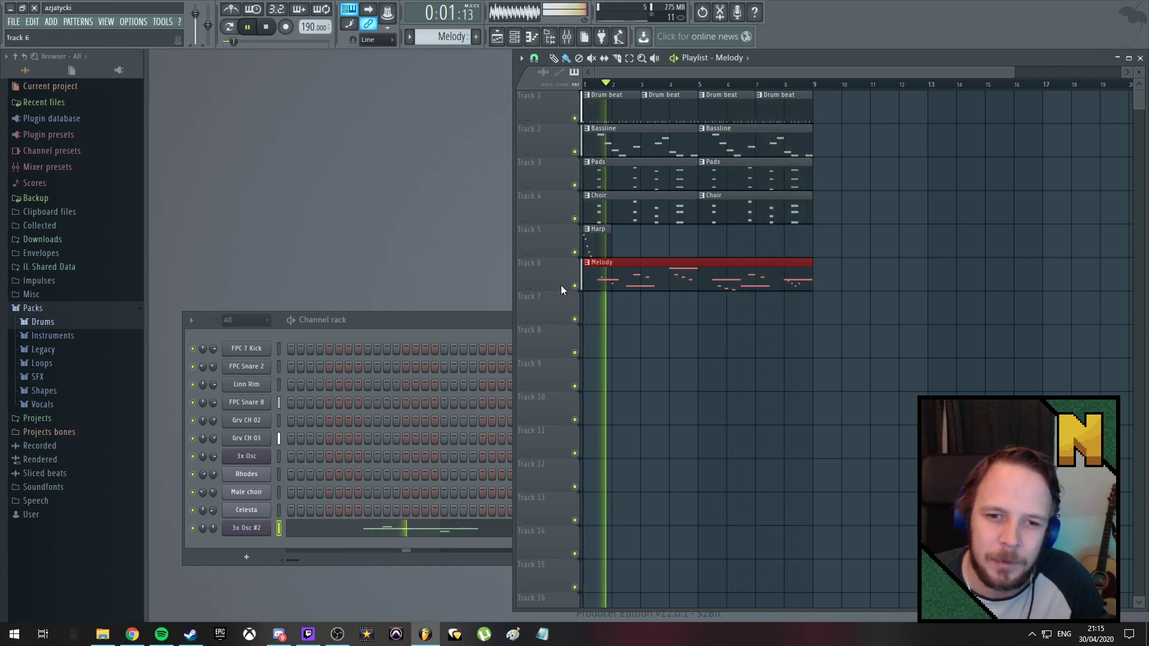
In the Drum beat pattern, remove the Grv CH 03 hit on step 14, add one on step 11, and narrow the channel rack
left_click(599, 111)
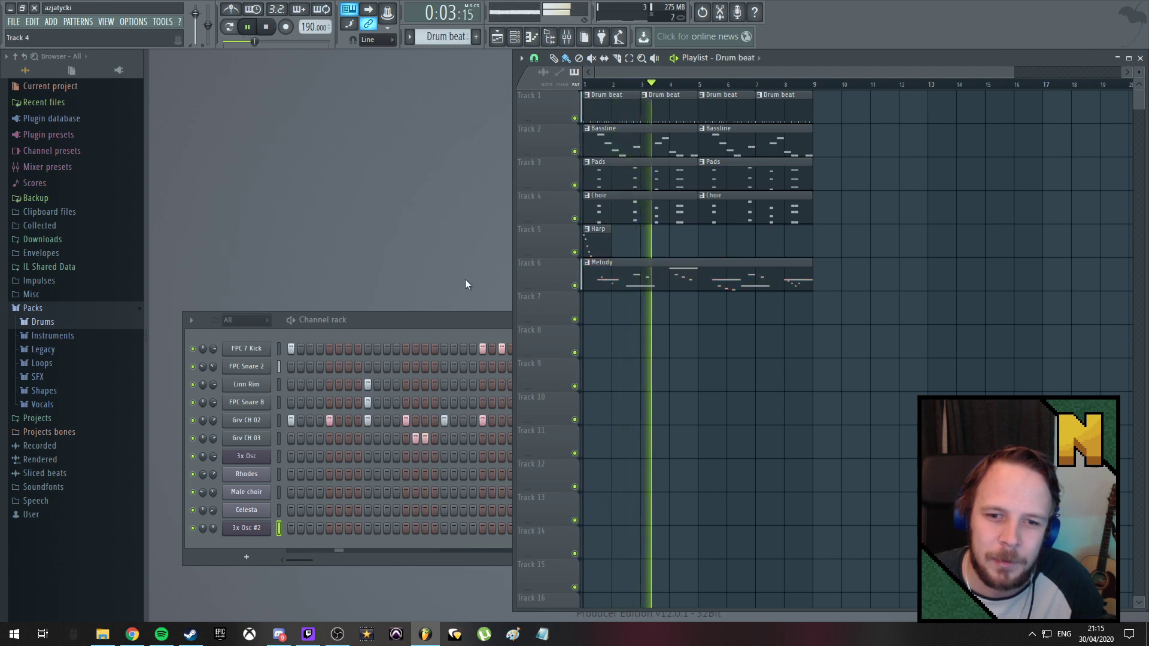
left_click_drag(431, 320, 424, 249)
left_click(412, 361)
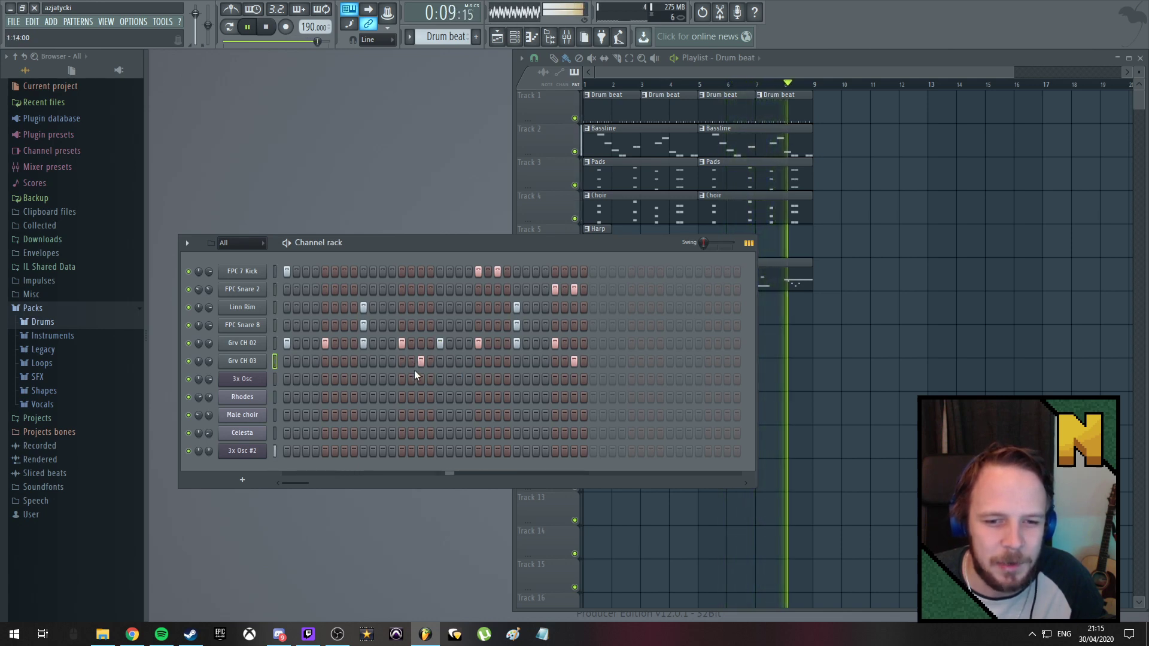
left_click(383, 362)
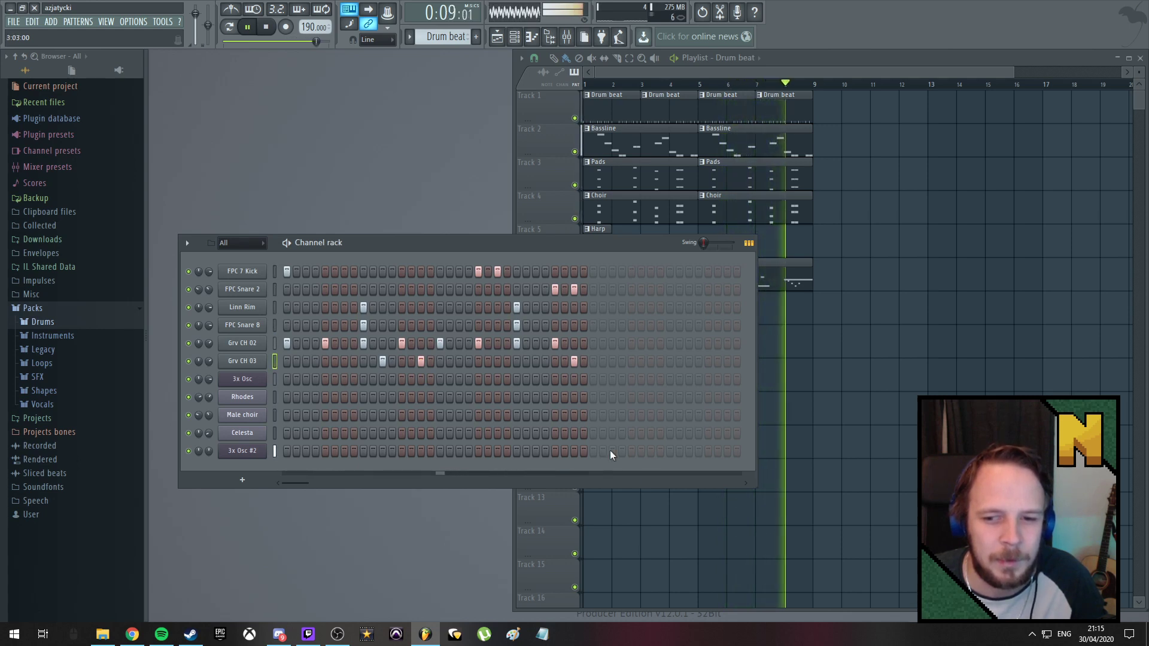
left_click_drag(754, 488, 597, 488)
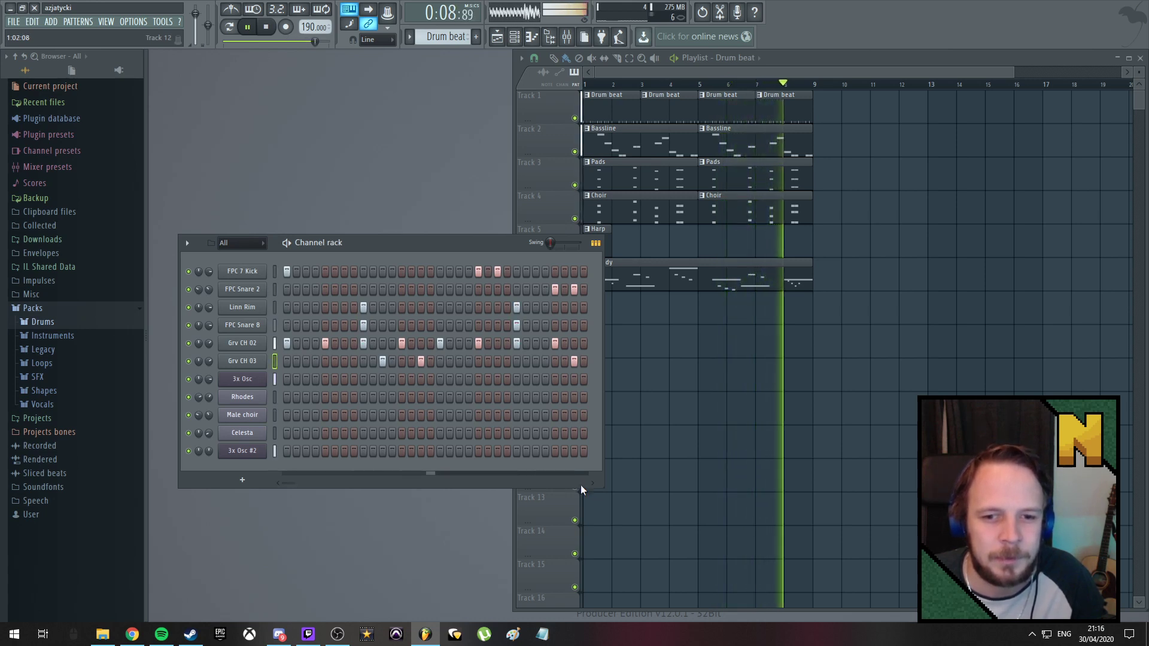
Try an extra FPC 7 Kick hit on steps 11, 13 and 15 of the Drum beat, one position at a time
left_click(382, 271)
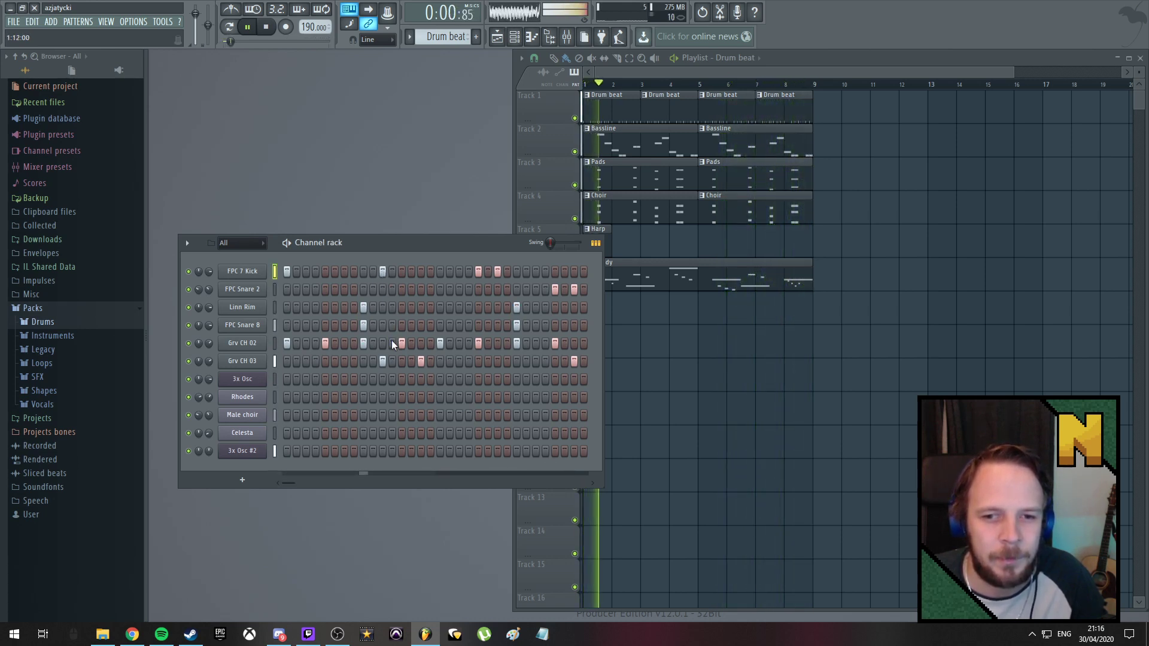
left_click(382, 271)
left_click(402, 271)
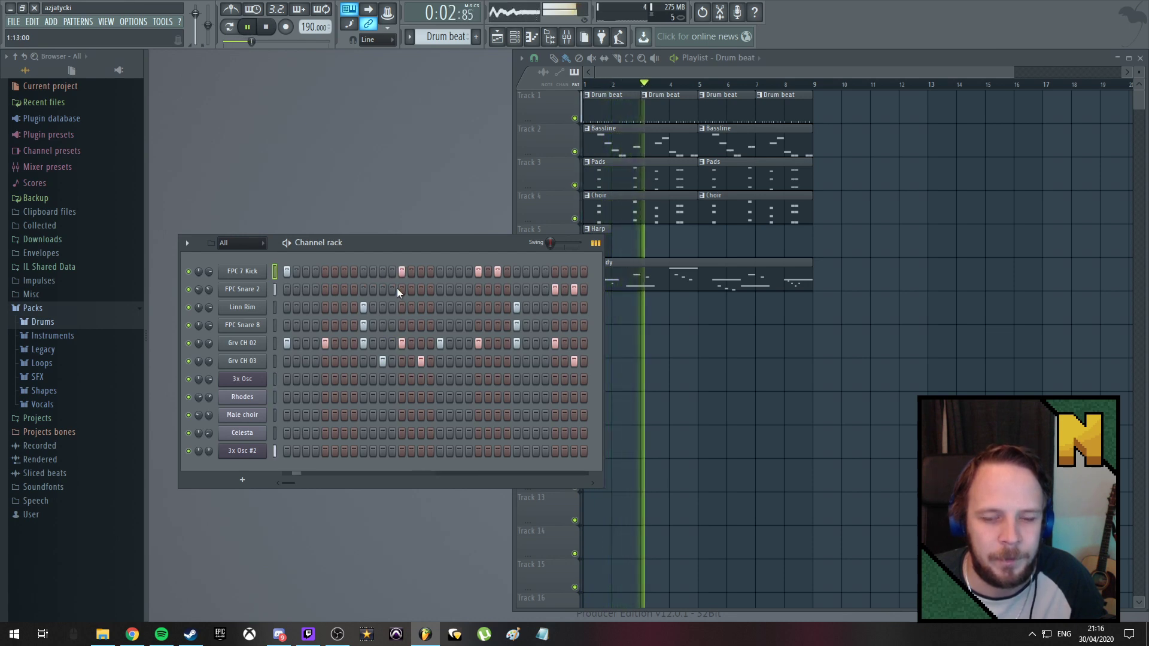
left_click(401, 270)
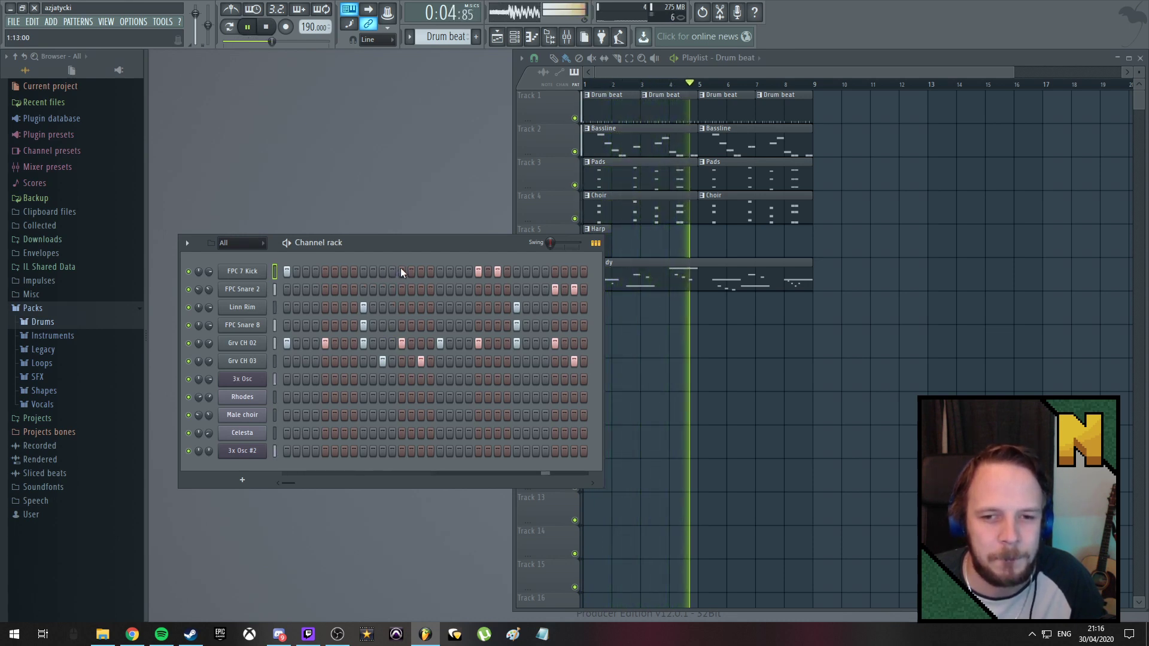
left_click(421, 271)
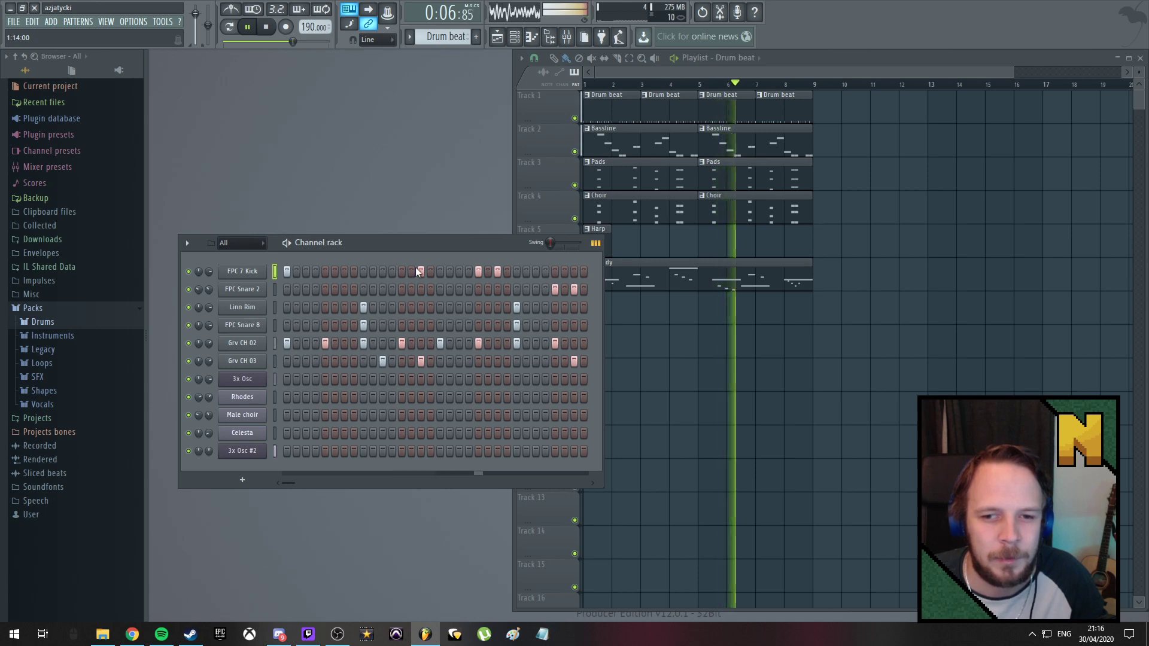
left_click(417, 271)
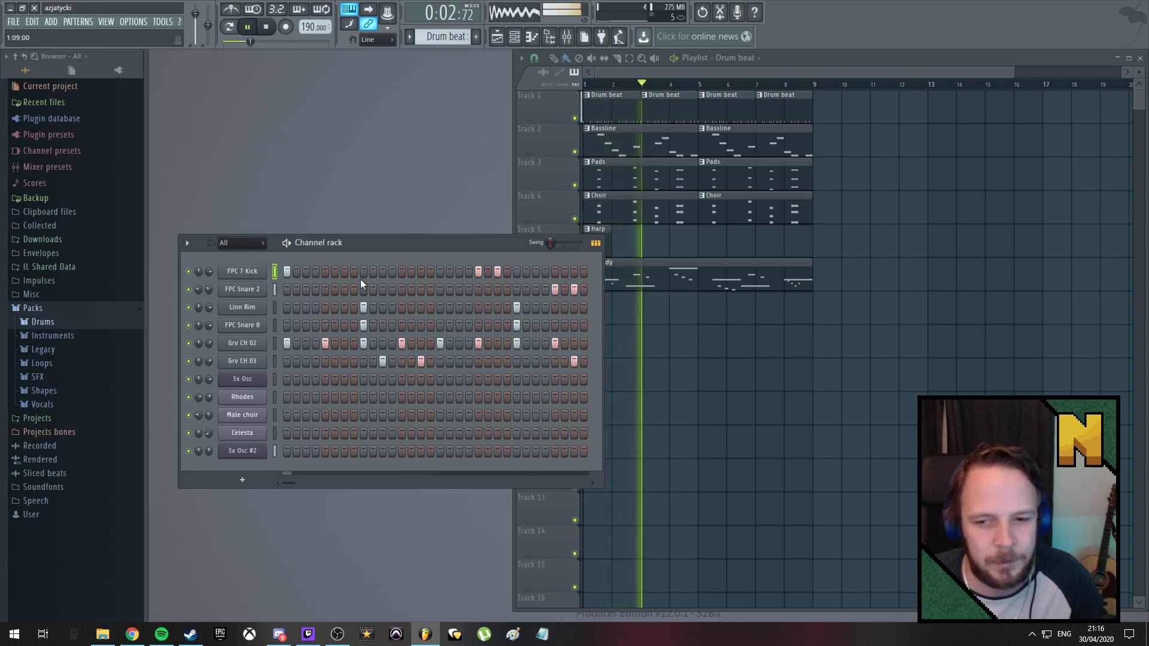
Stop playback, audition percussion samples in the Drums pack, and add FPC Tamb as a new channel below 3x Osc #2
key("space")
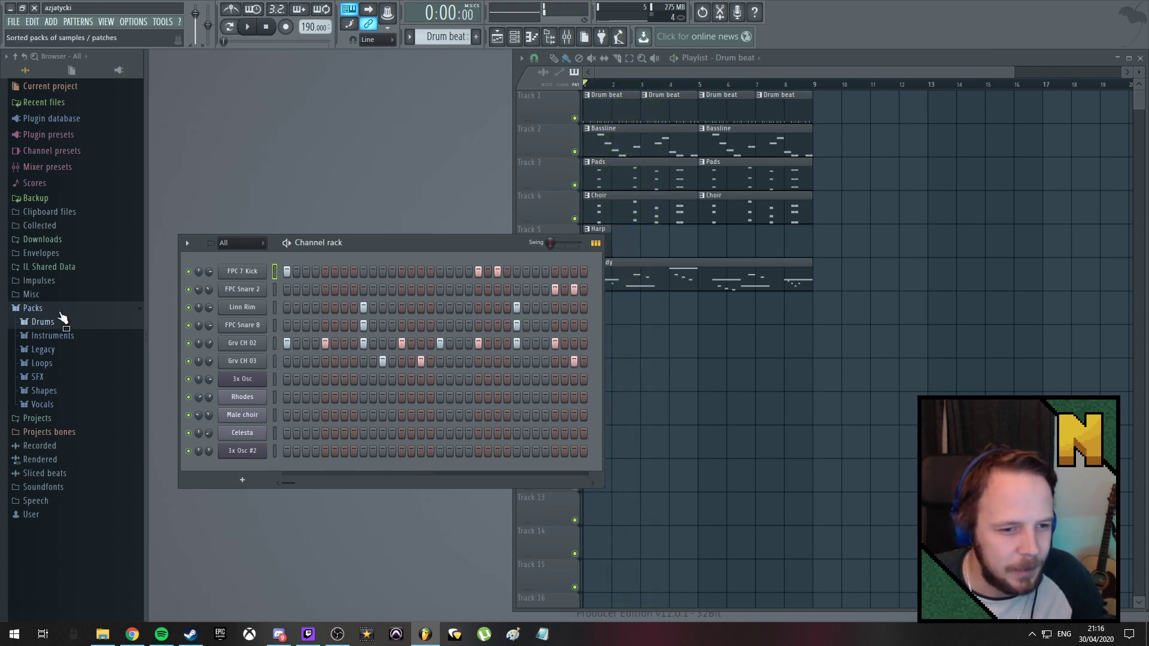
left_click(46, 325)
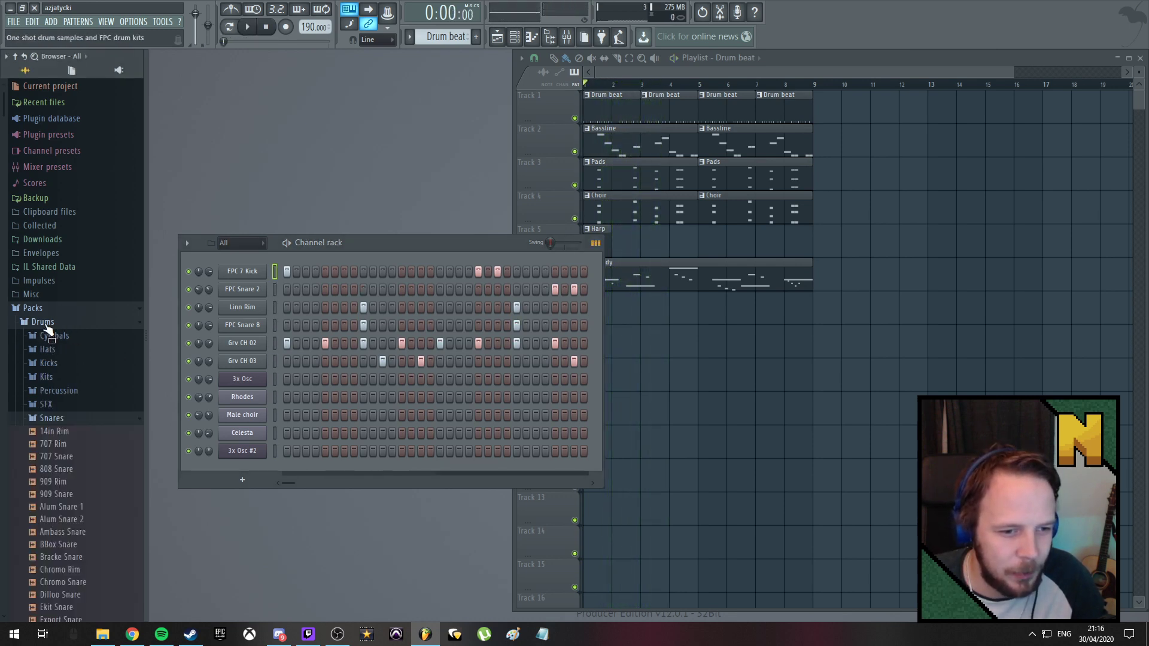
left_click(61, 419)
left_click(67, 389)
scroll(75, 411, "down", 4)
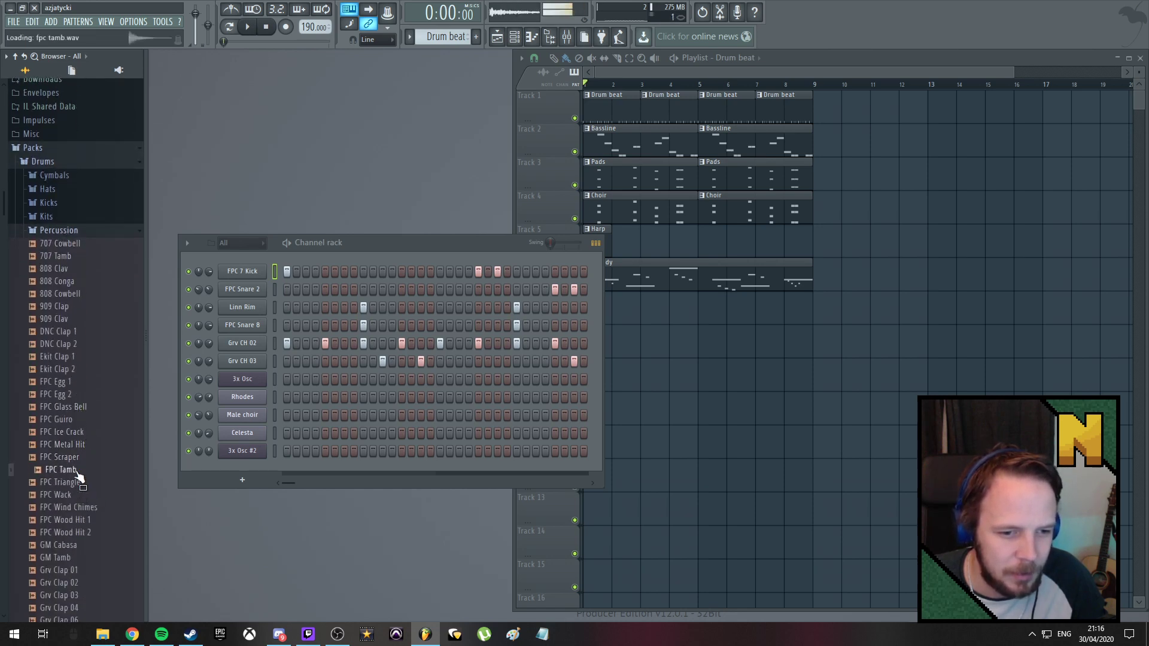
scroll(82, 428, "down", 2)
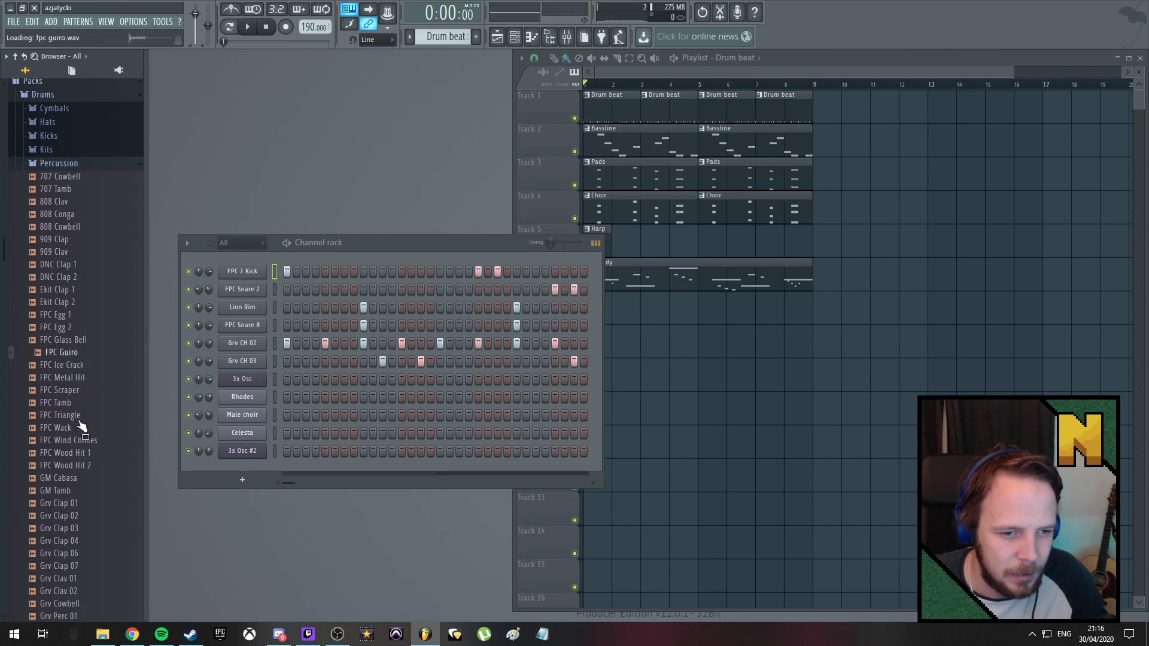
scroll(87, 482, "down", 2)
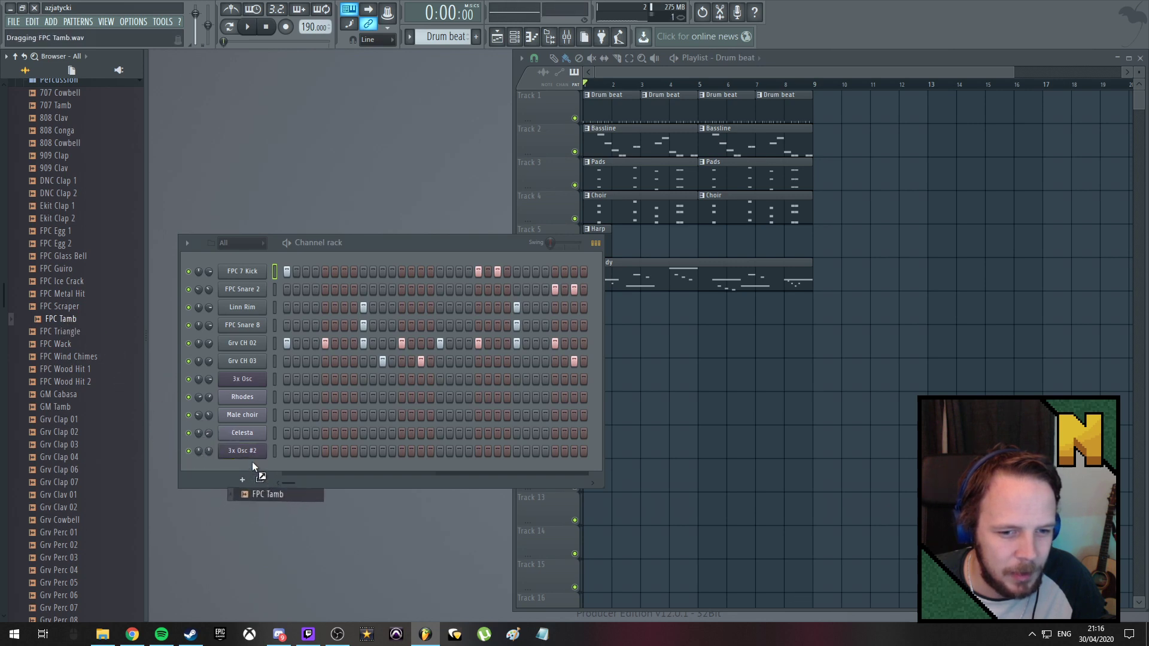
left_click_drag(252, 462, 253, 465)
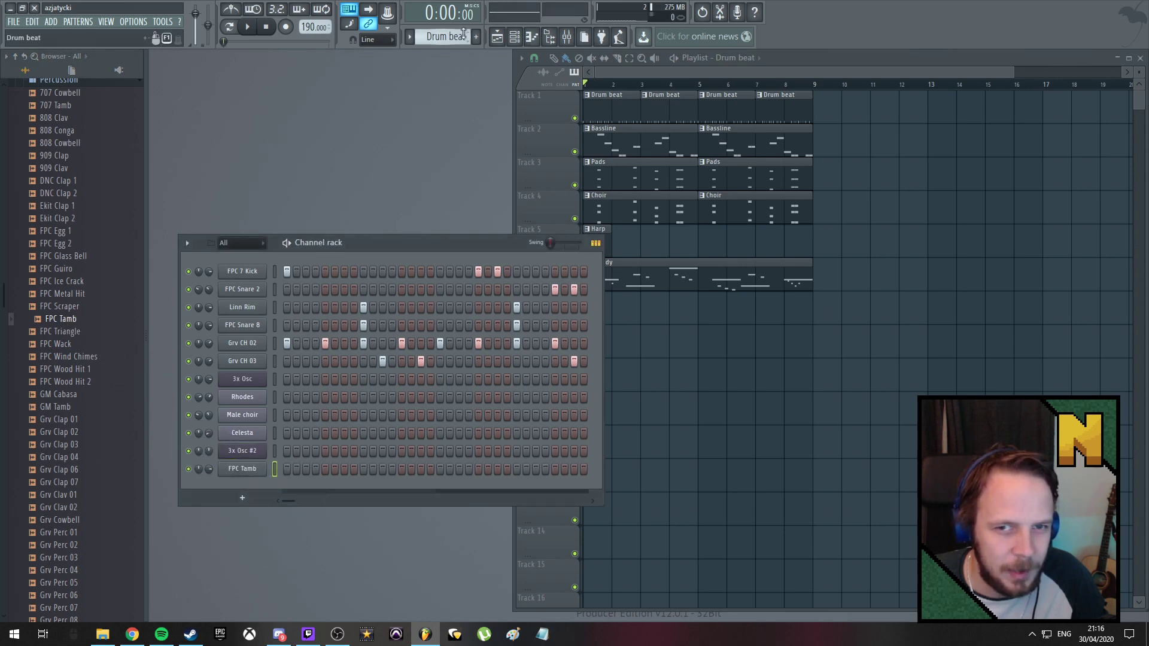
Create a new pattern after Melody and name it Tamb
scroll(443, 37, "down", 6)
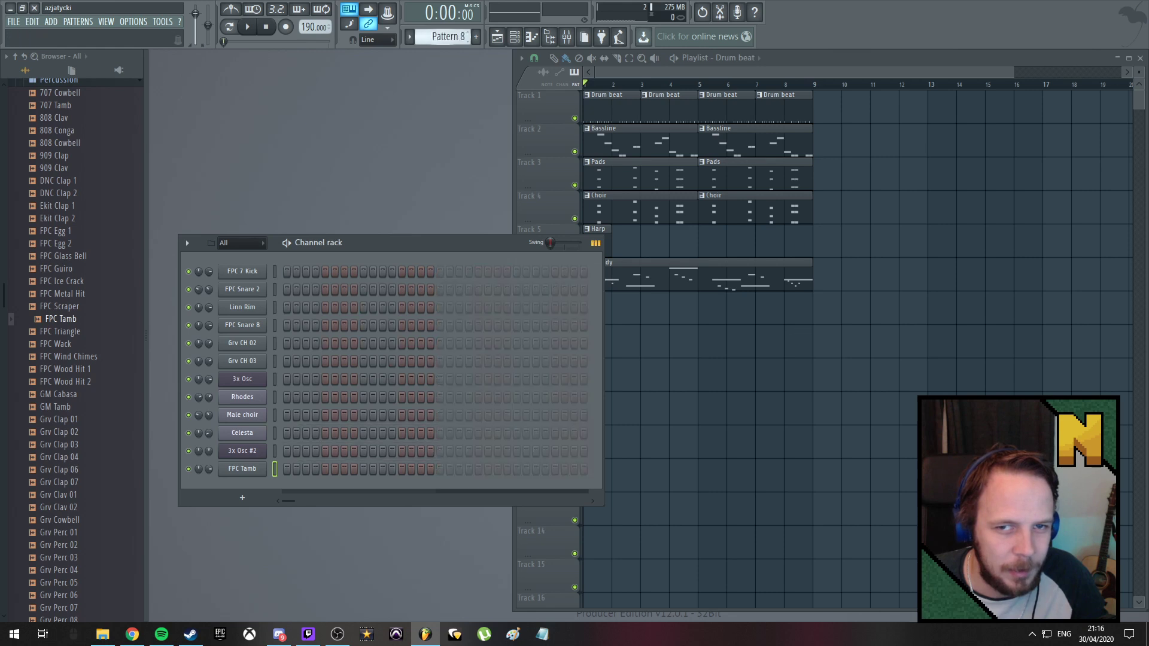
scroll(443, 37, "up", 1)
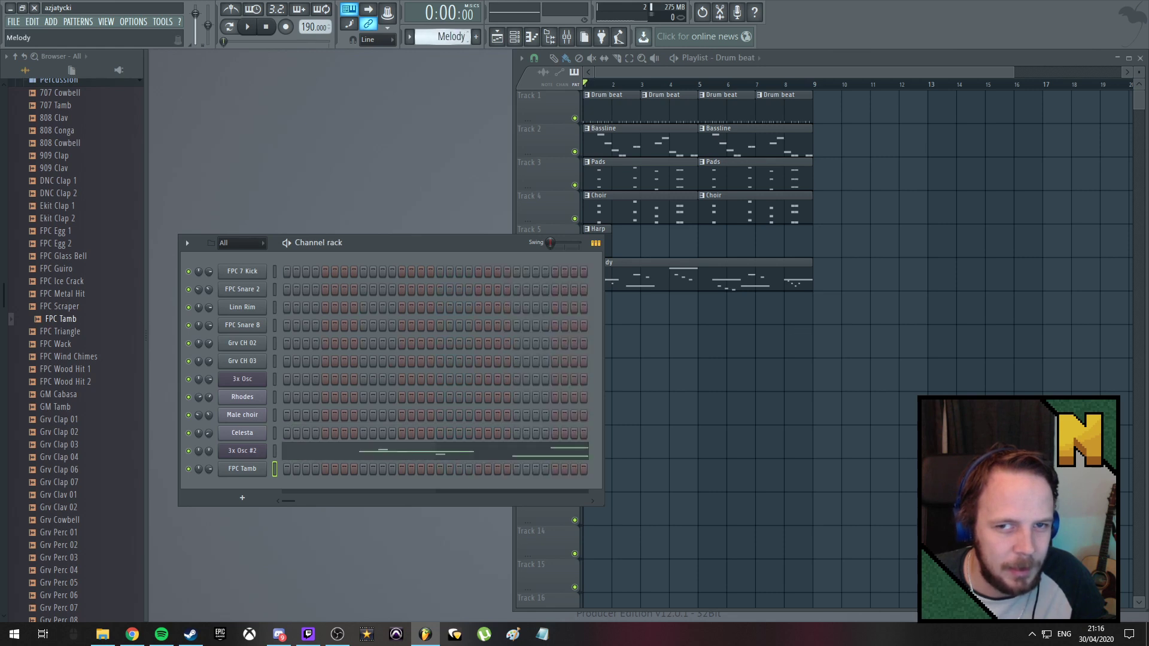
left_click(479, 39)
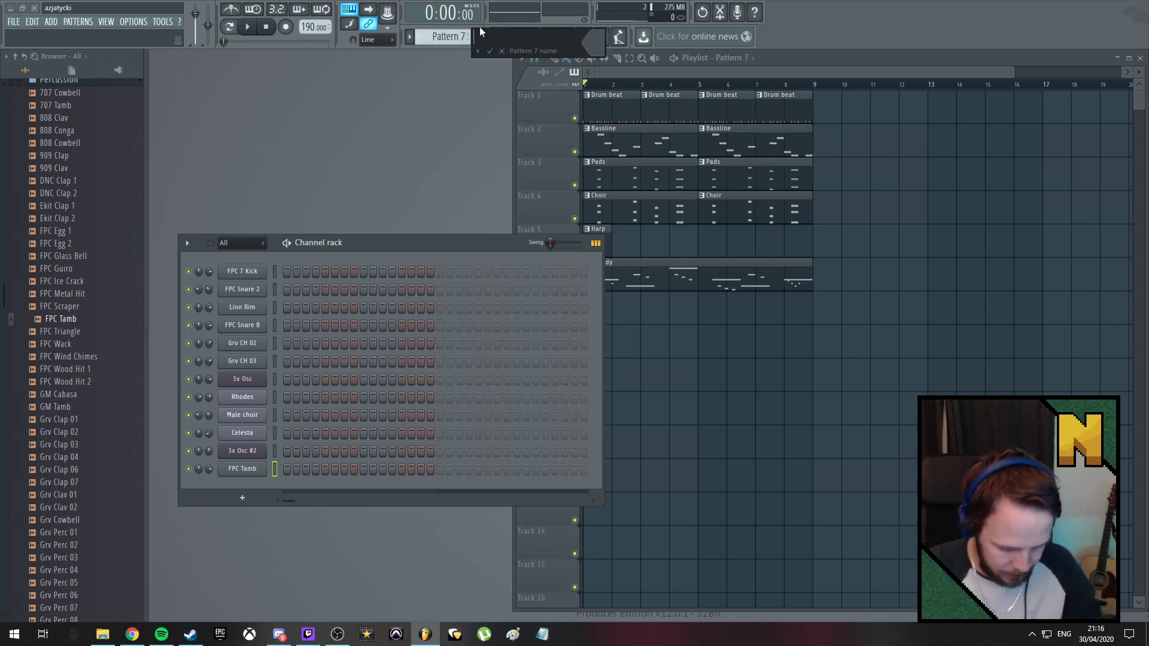
key("Return")
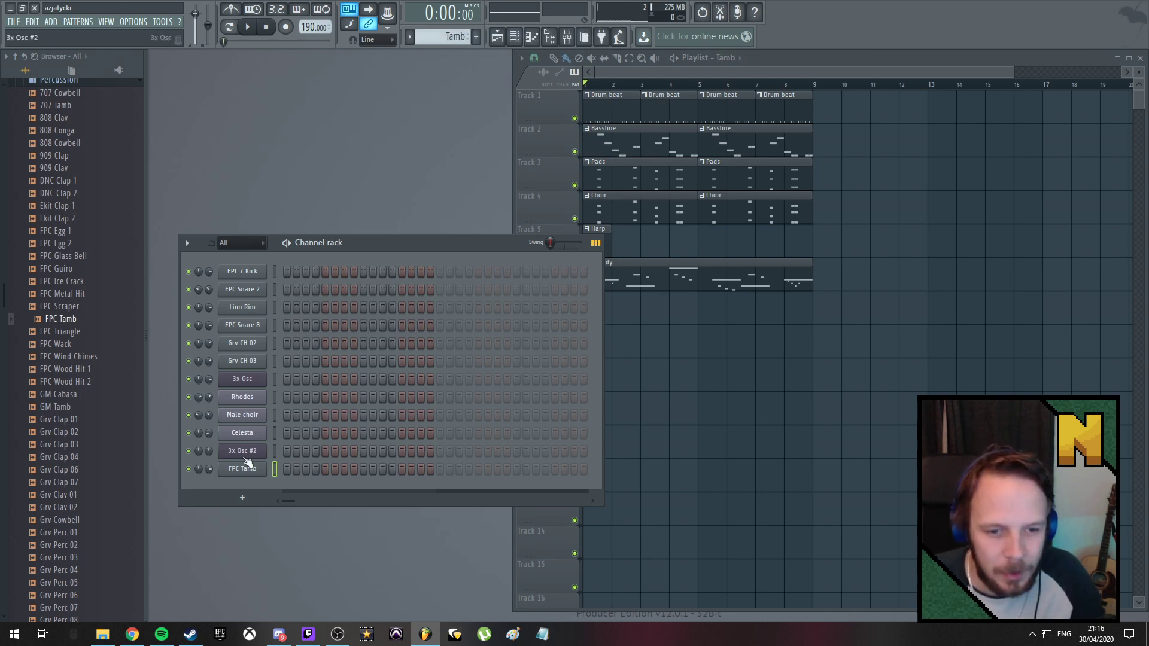
Add FPC Tamb hits on steps 5 and 13 of the Tamb pattern and audition it alone in pattern mode
left_click(411, 468)
left_click(402, 469)
key("space")
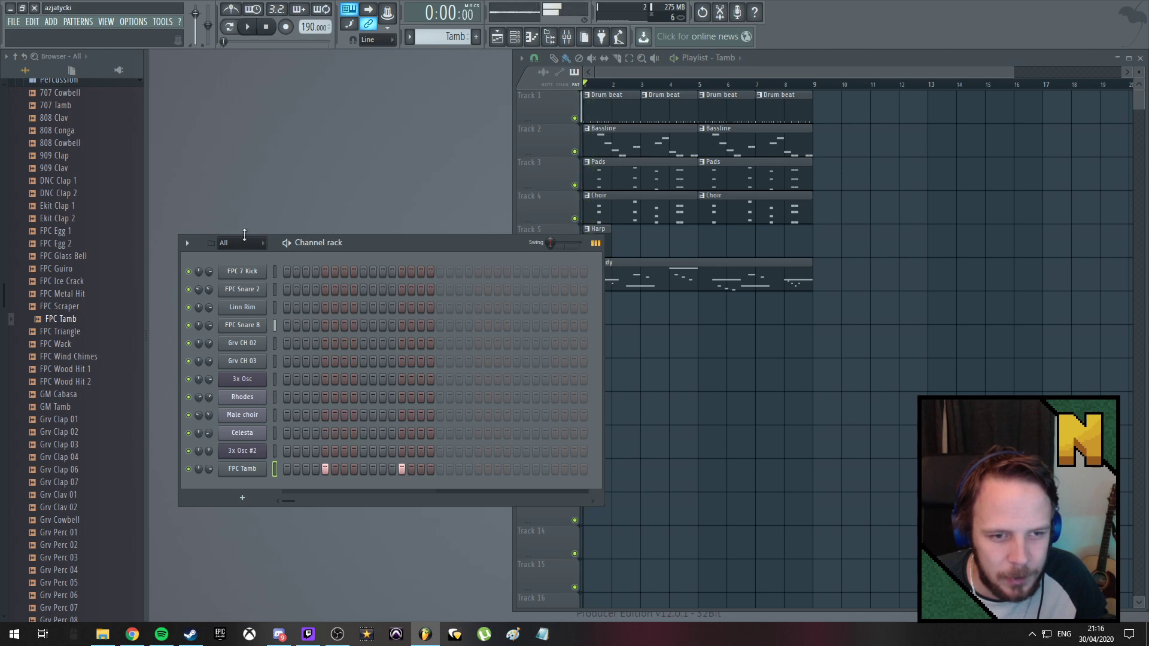
left_click(230, 26)
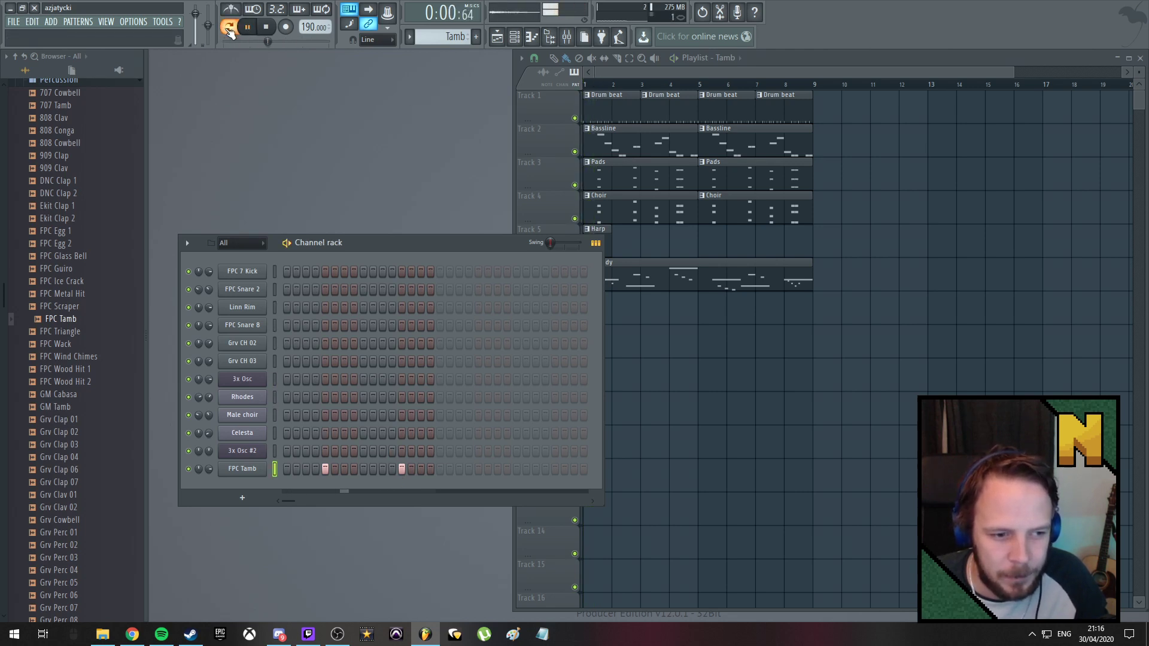
key("space")
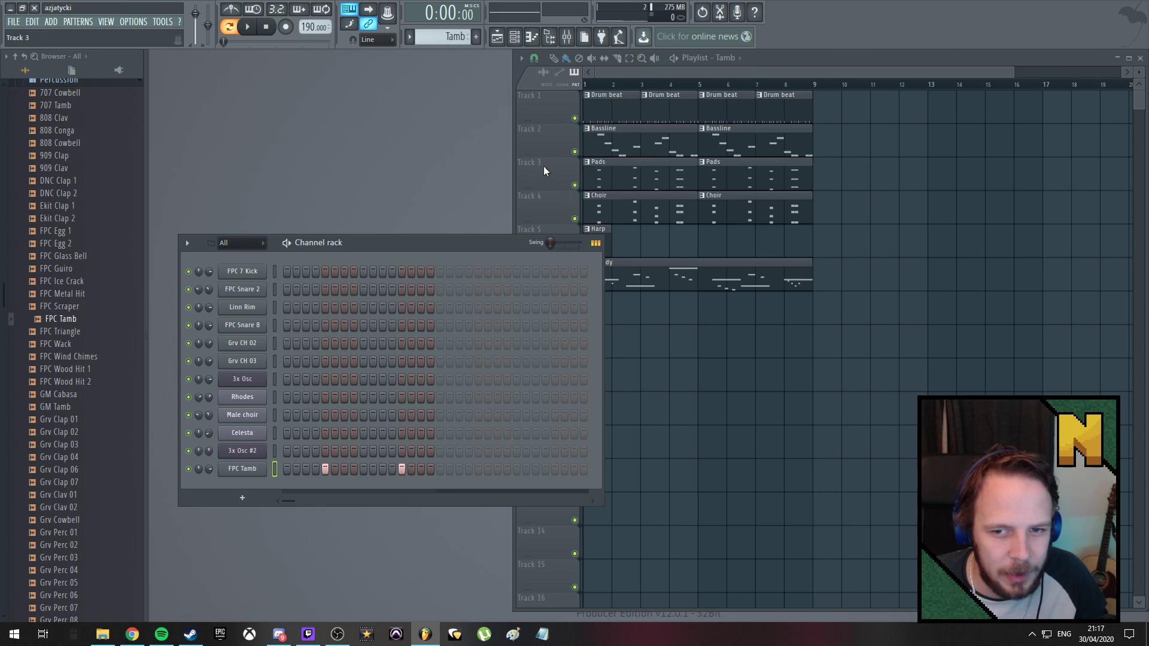
Try one-bar B5 and C#6 notes in the Pads pattern's Rhodes piano roll, select them together, and delete both
left_click(599, 174)
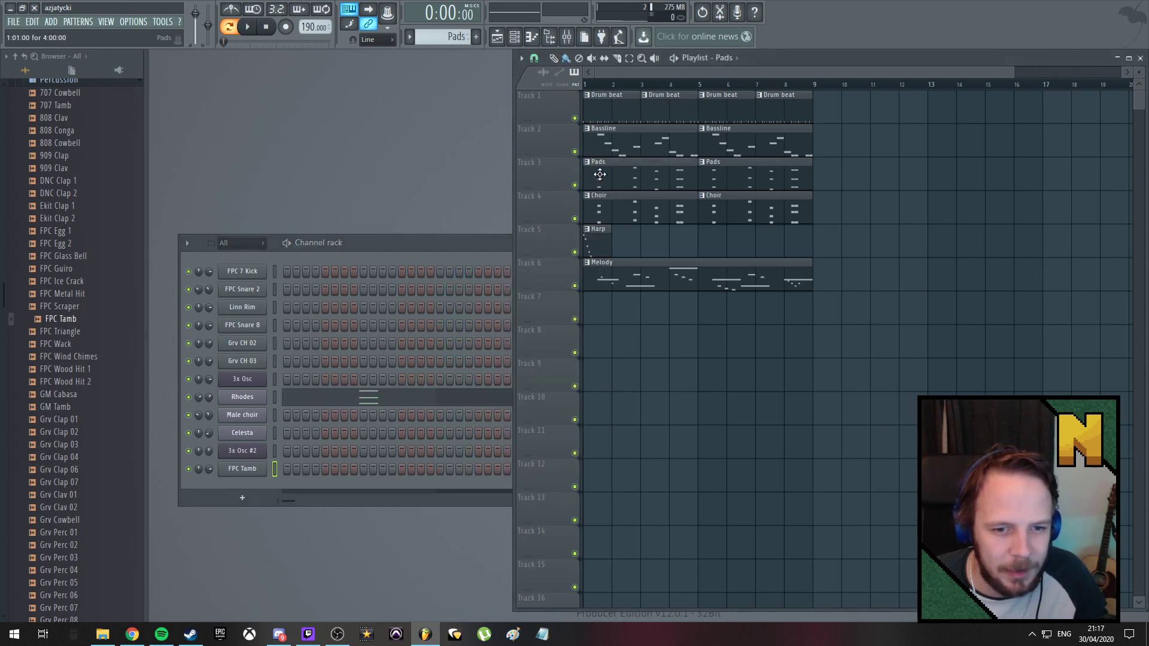
left_click(316, 402)
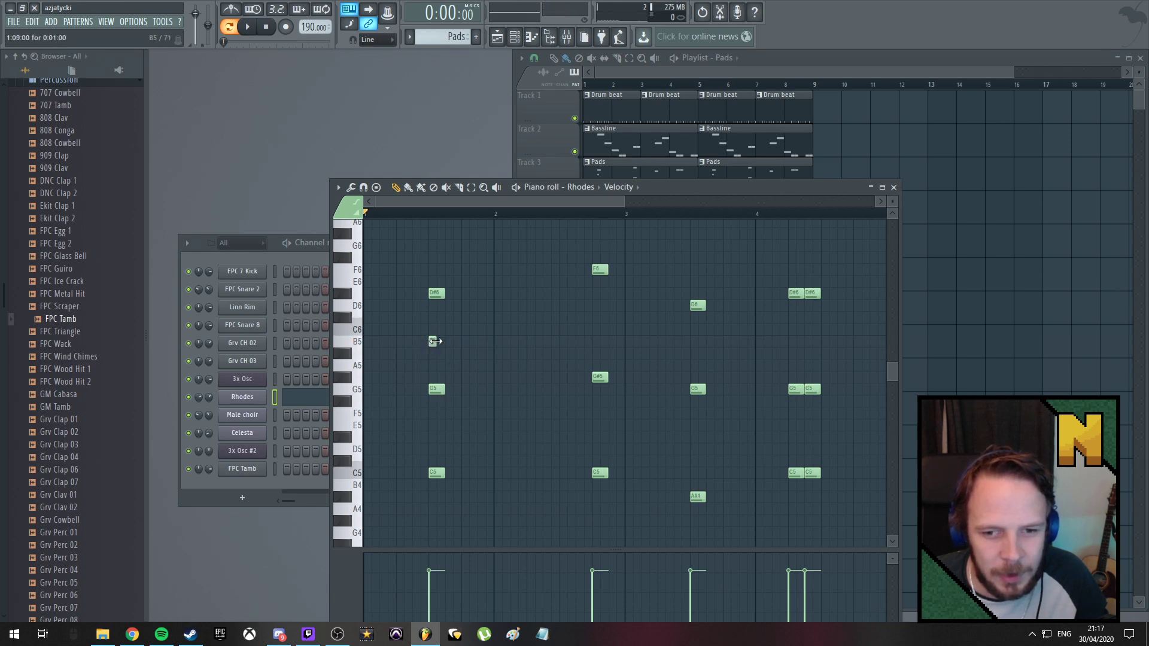
left_click_drag(435, 341, 555, 371)
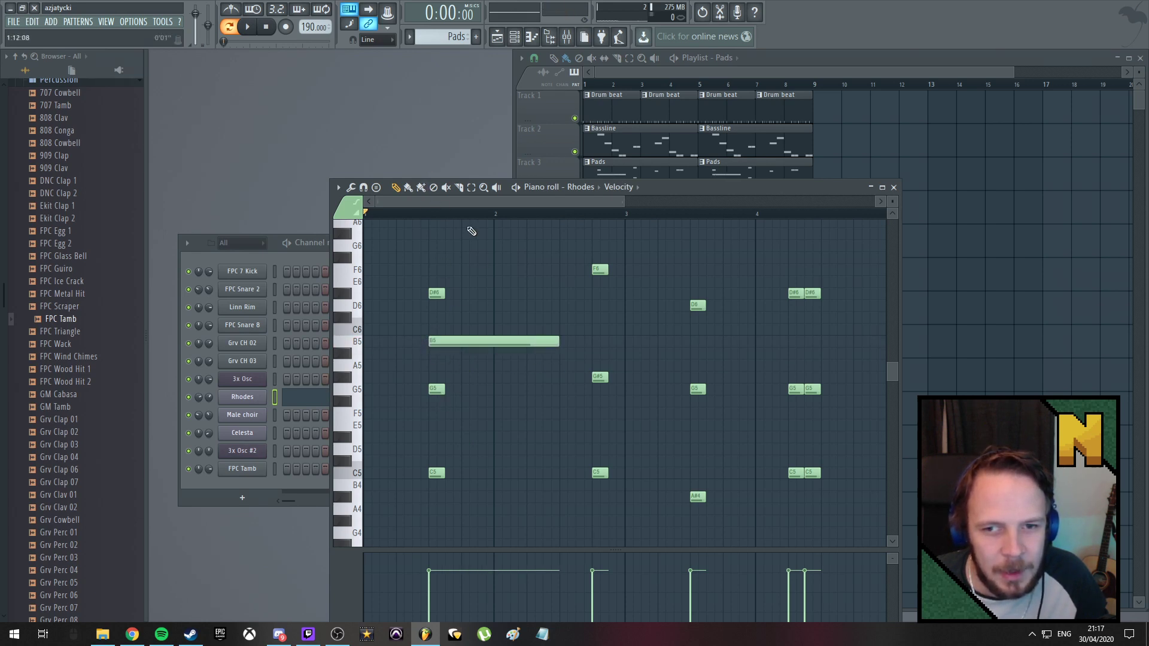
left_click(440, 318)
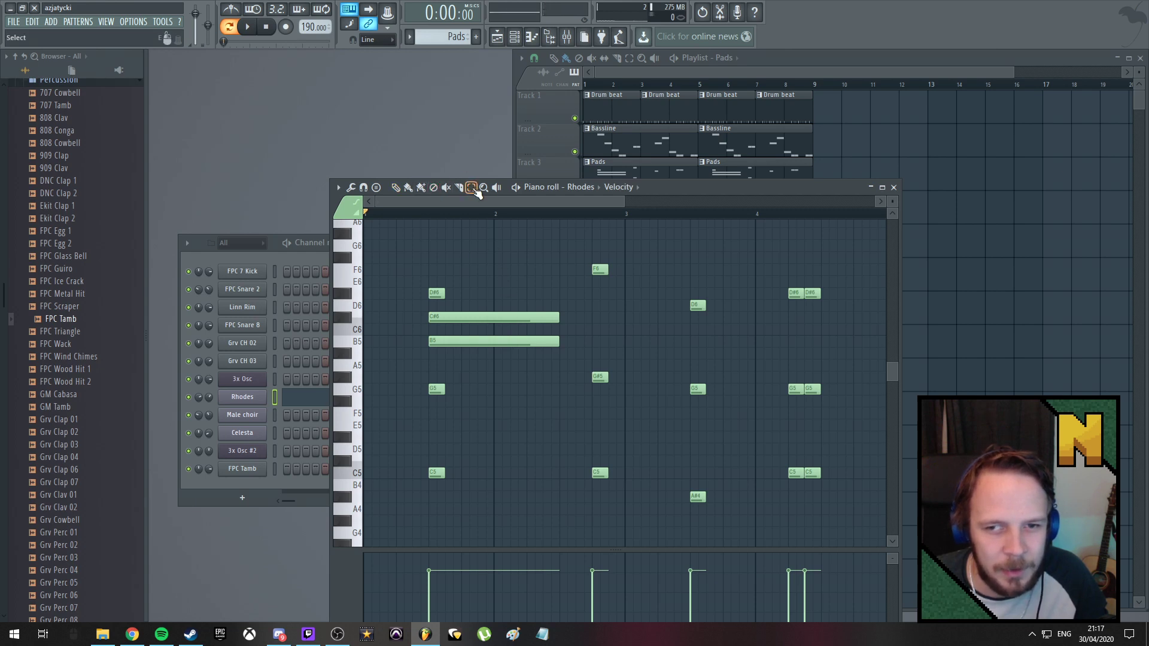
left_click_drag(487, 283, 512, 466)
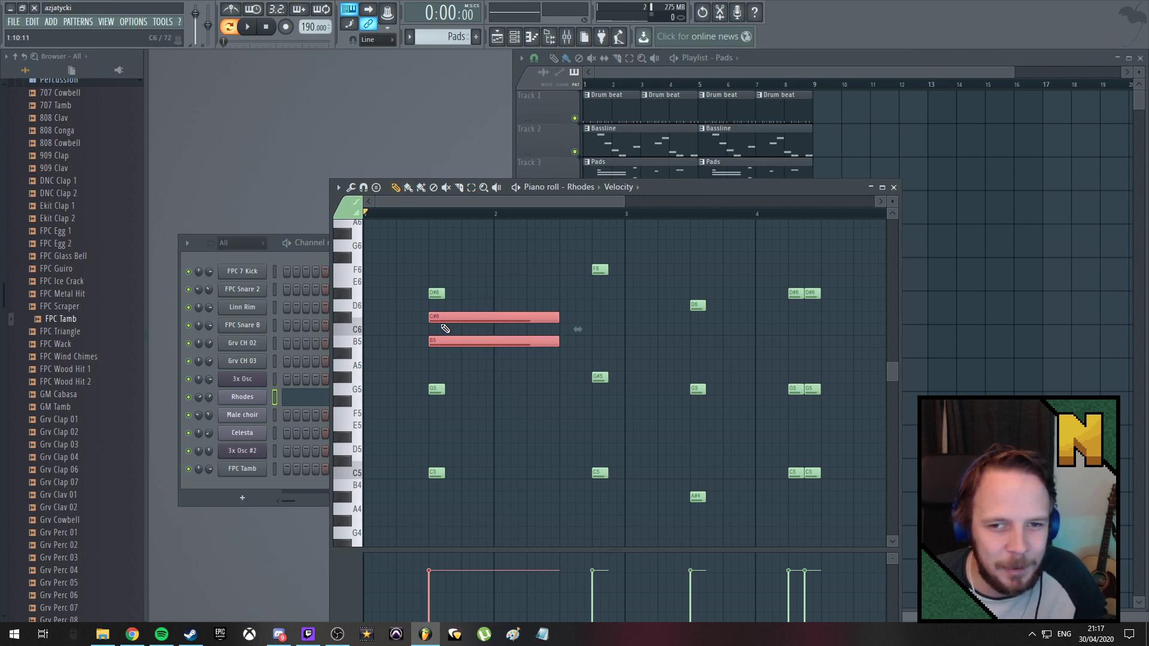
mouse_move(454, 317)
left_mouse_down()
mouse_move(585, 317)
mouse_move(454, 318)
left_mouse_up()
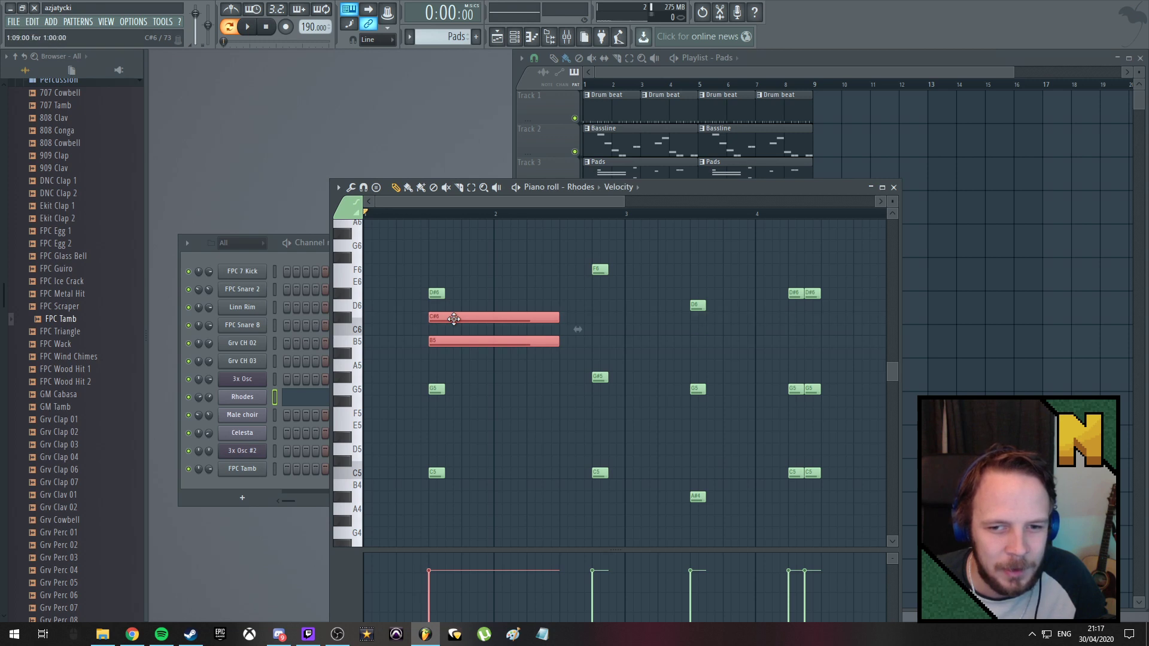
left_click(471, 188)
left_click_drag(512, 278, 523, 368)
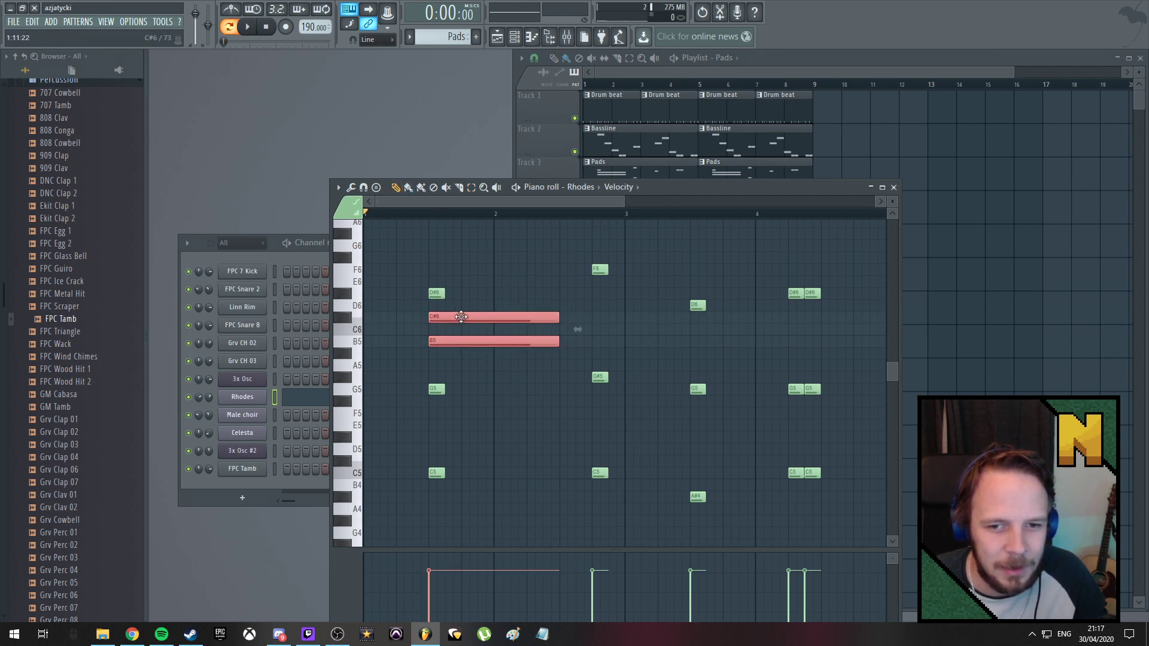
right_click(485, 316)
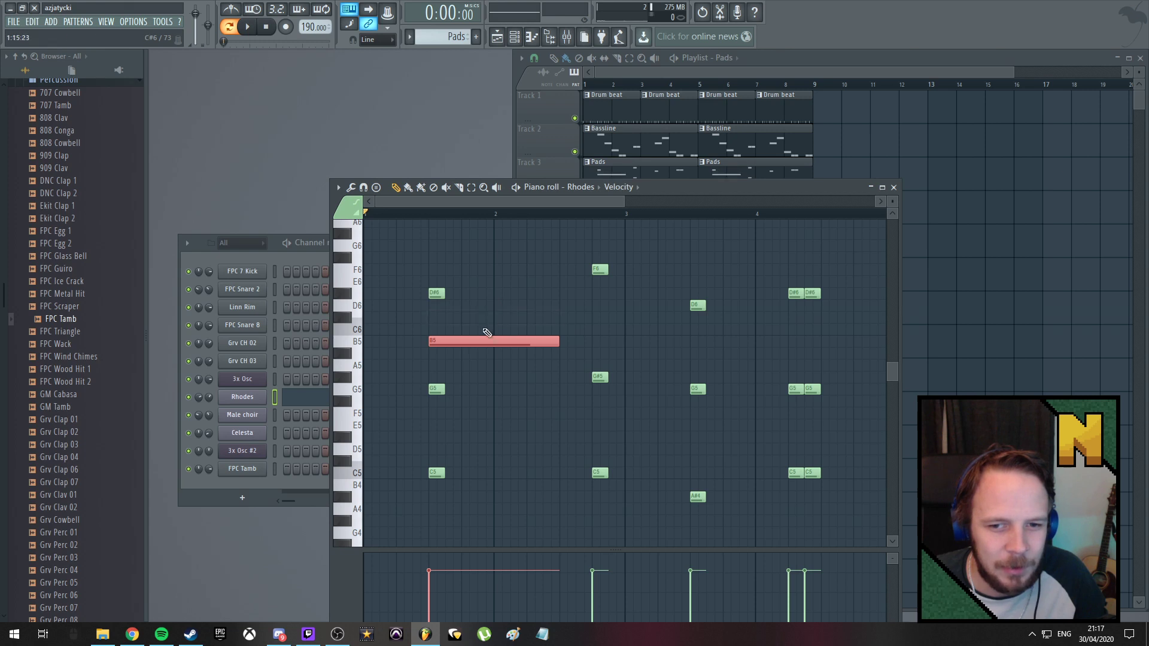
right_click(485, 343)
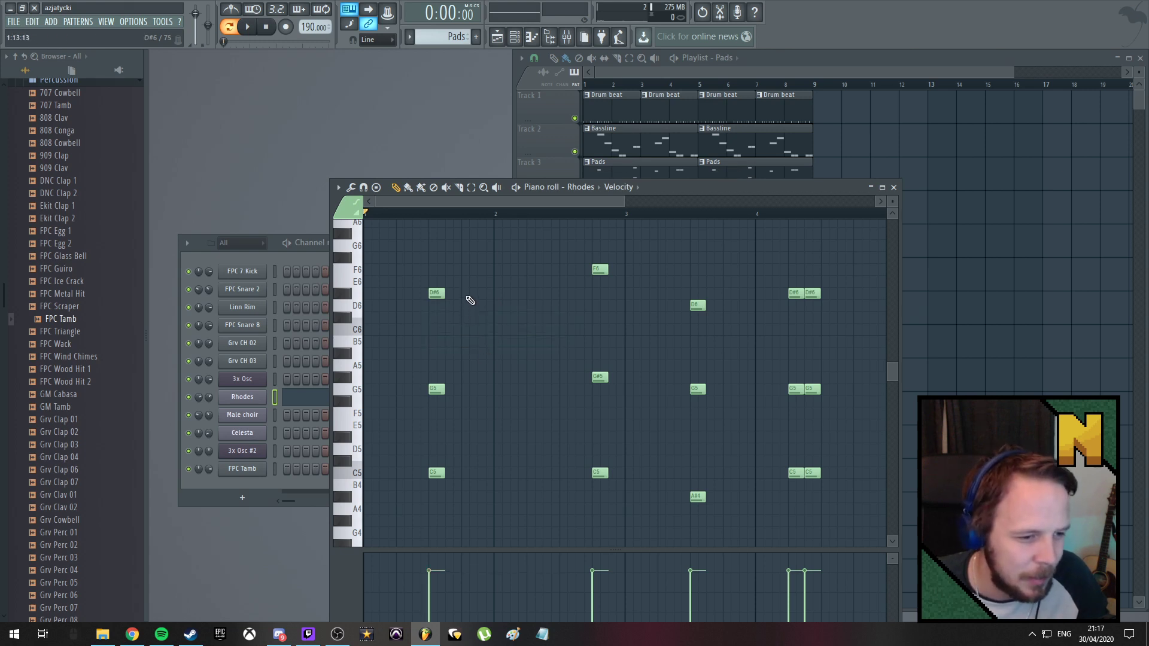
left_click(894, 188)
left_click(653, 283)
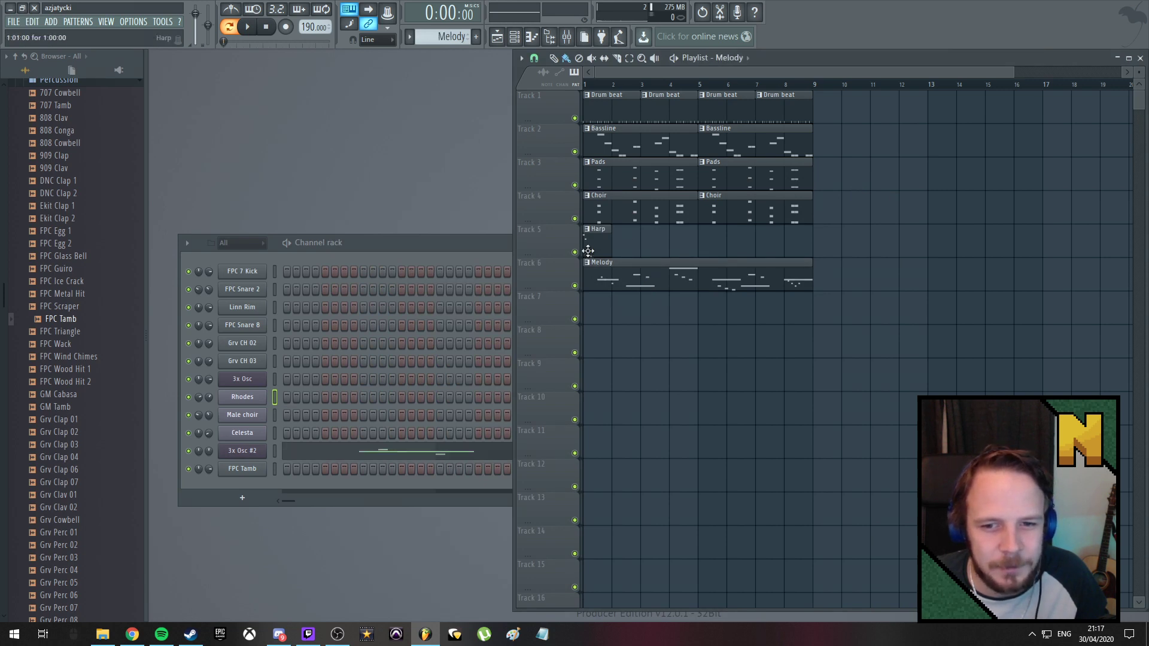
left_click(606, 110)
left_click(433, 242)
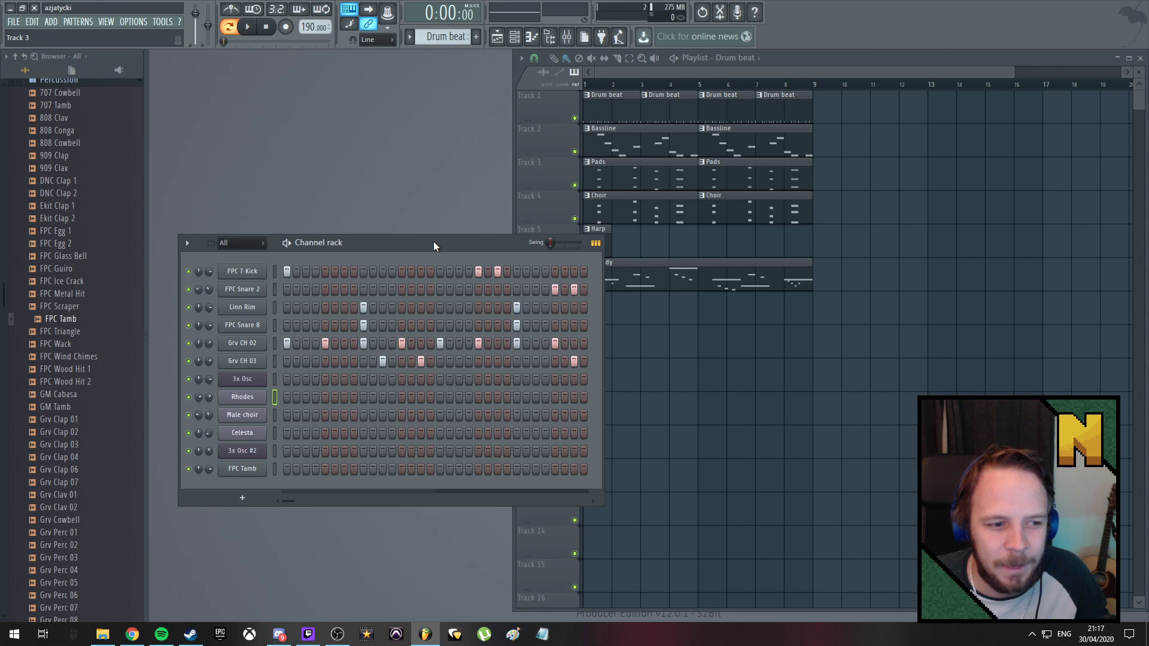
Select the Tamb pattern and place its clips back to back across bars 1 to 8 of Track 7
left_click(807, 58)
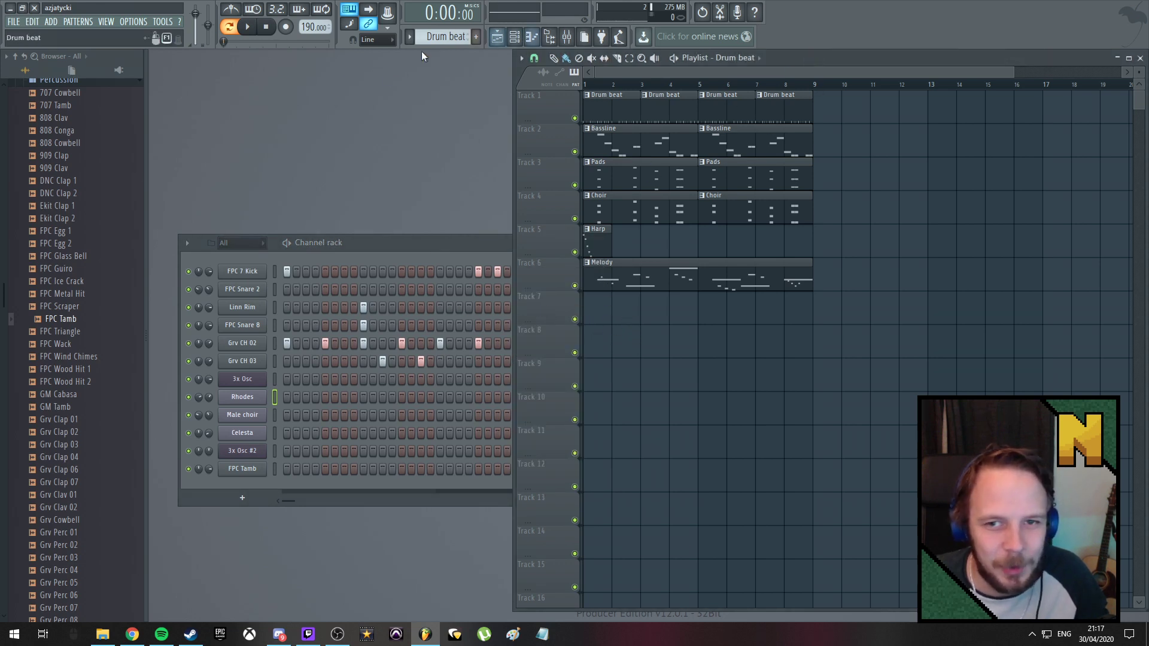
left_click_drag(455, 38, 454, 15)
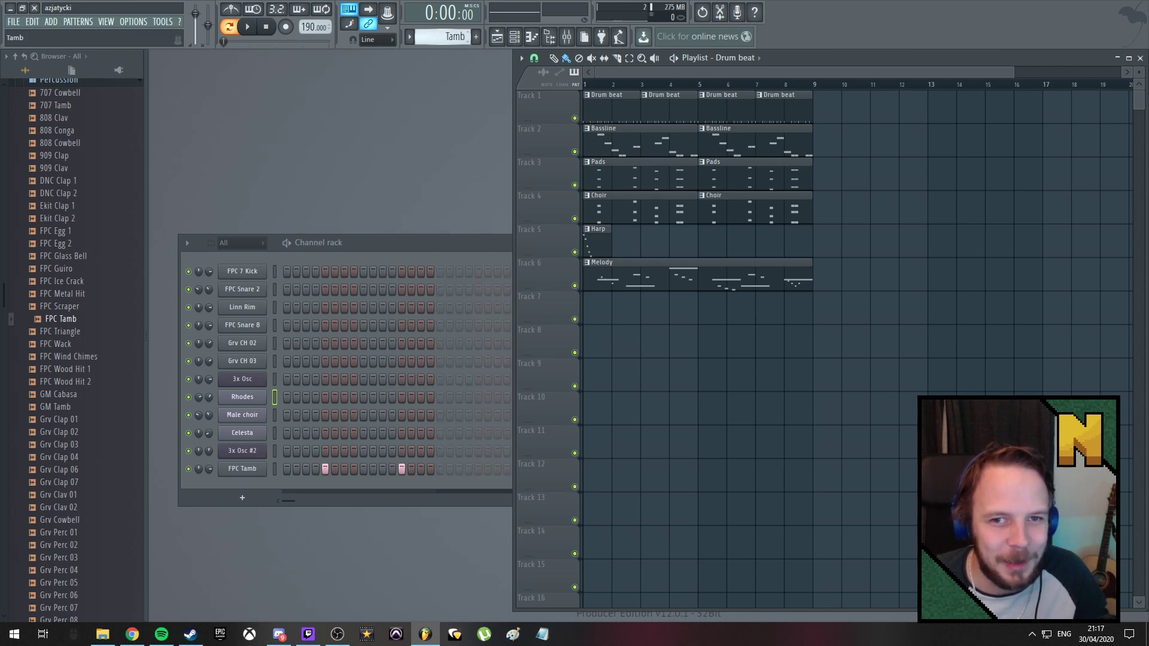
left_click_drag(594, 310, 799, 310)
Play the arrangement in song mode while adjusting the FPC Tamb channel's panning, and stop playback
left_click(229, 27)
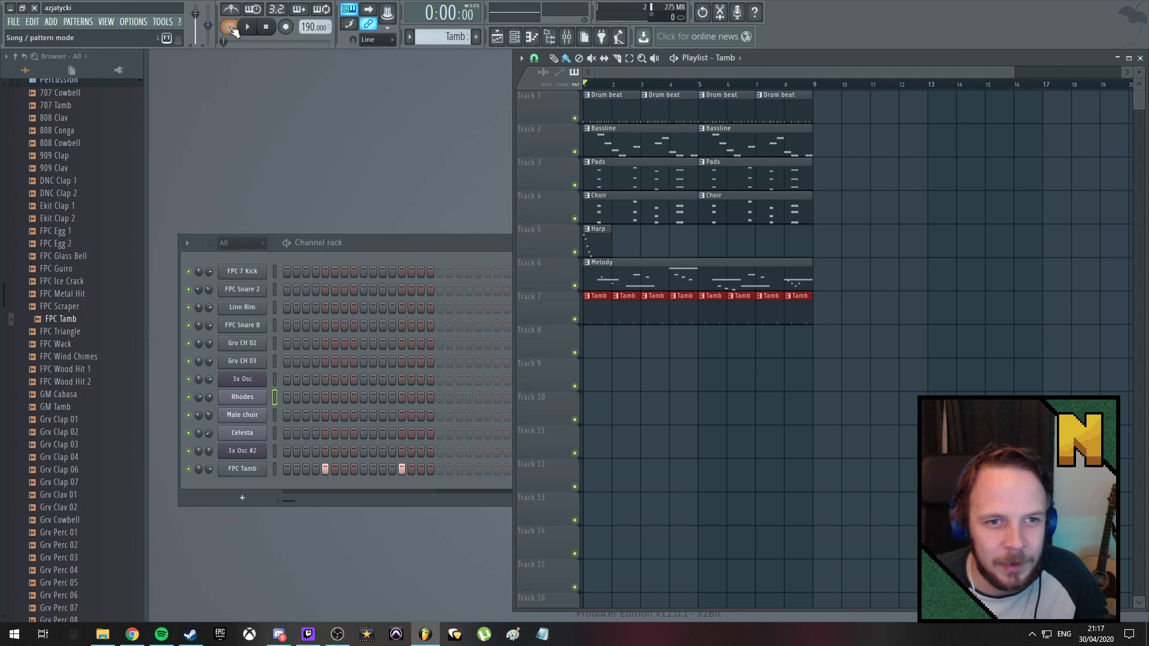
key("space")
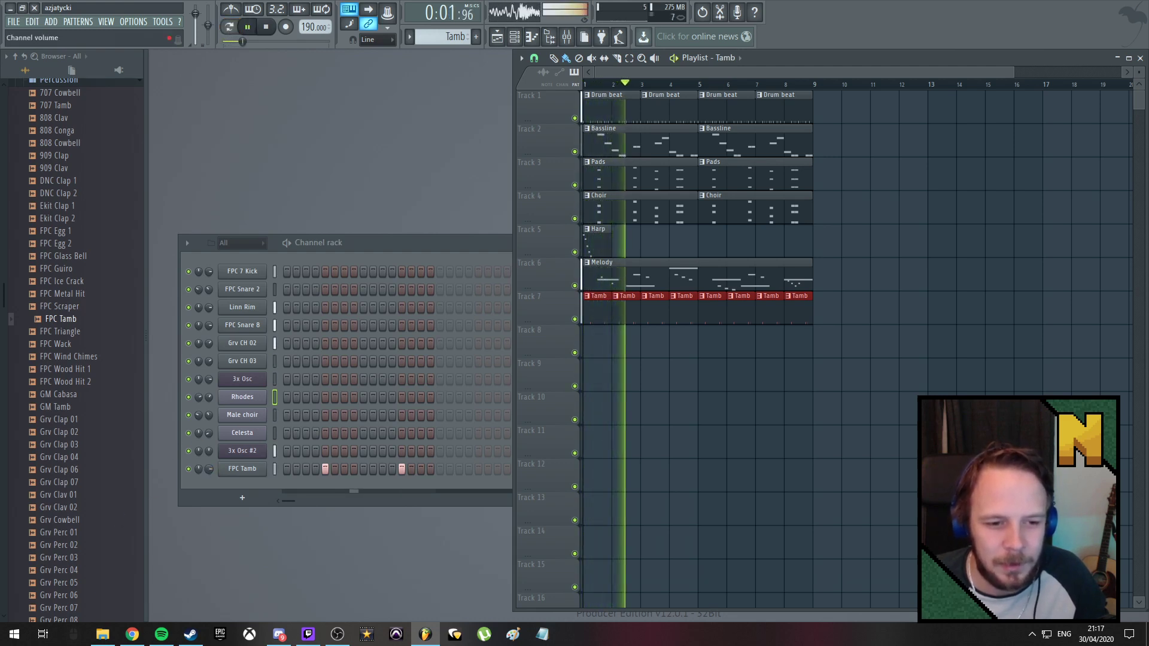
left_click(209, 469)
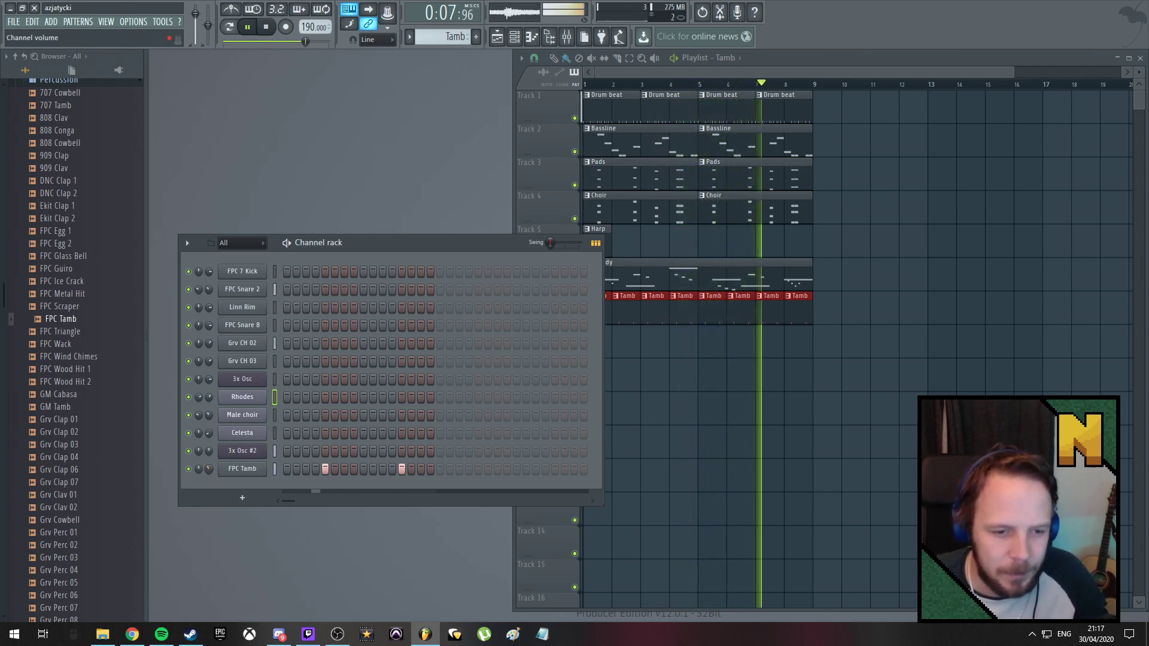
left_click_drag(200, 470, 200, 446)
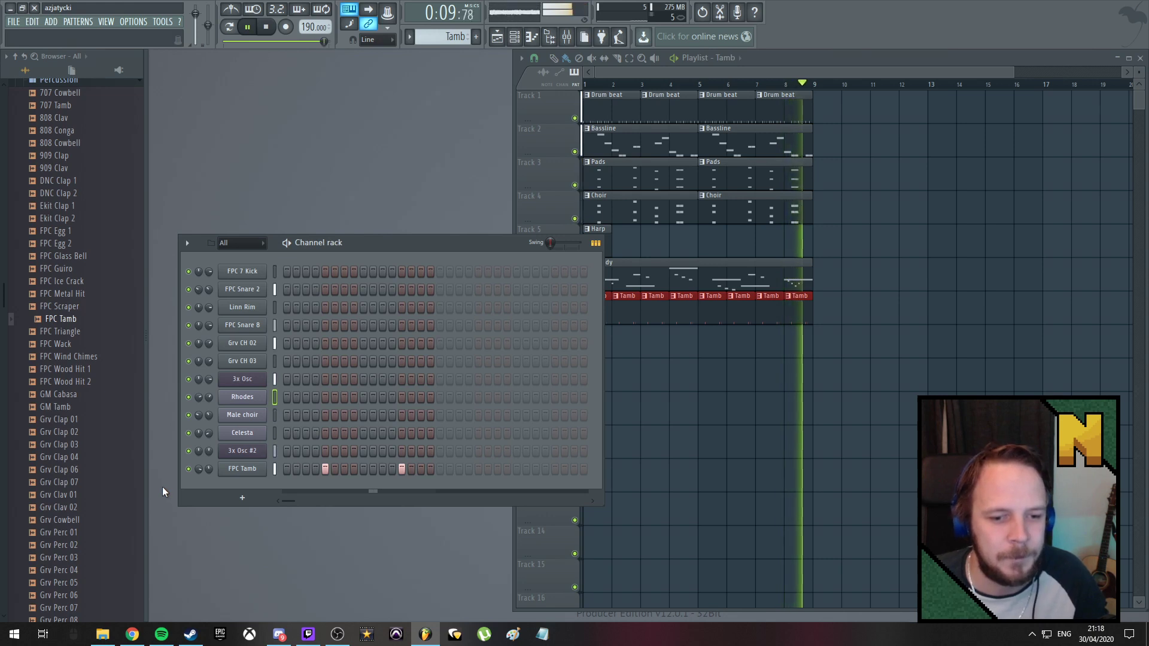
key("space")
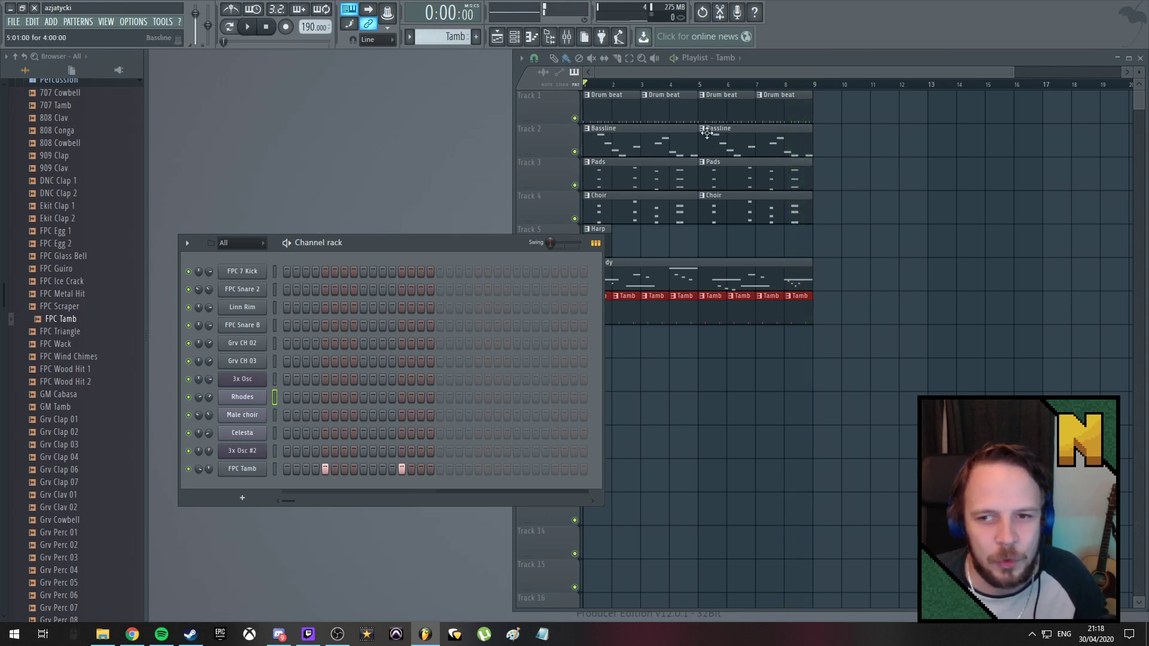
Clear the Grv CH 03 hits on steps 11, 15 and 31 of the Drum beat pattern and move the channel rack clear of the playlist
left_click(551, 99)
left_click(598, 104)
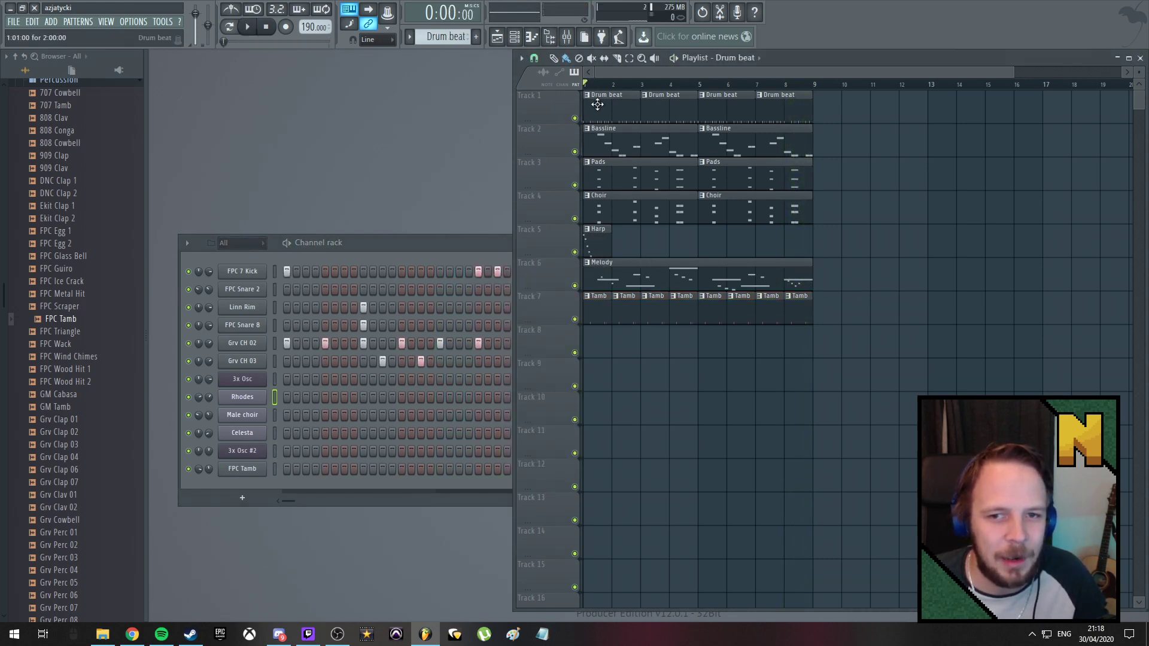
left_click(409, 244)
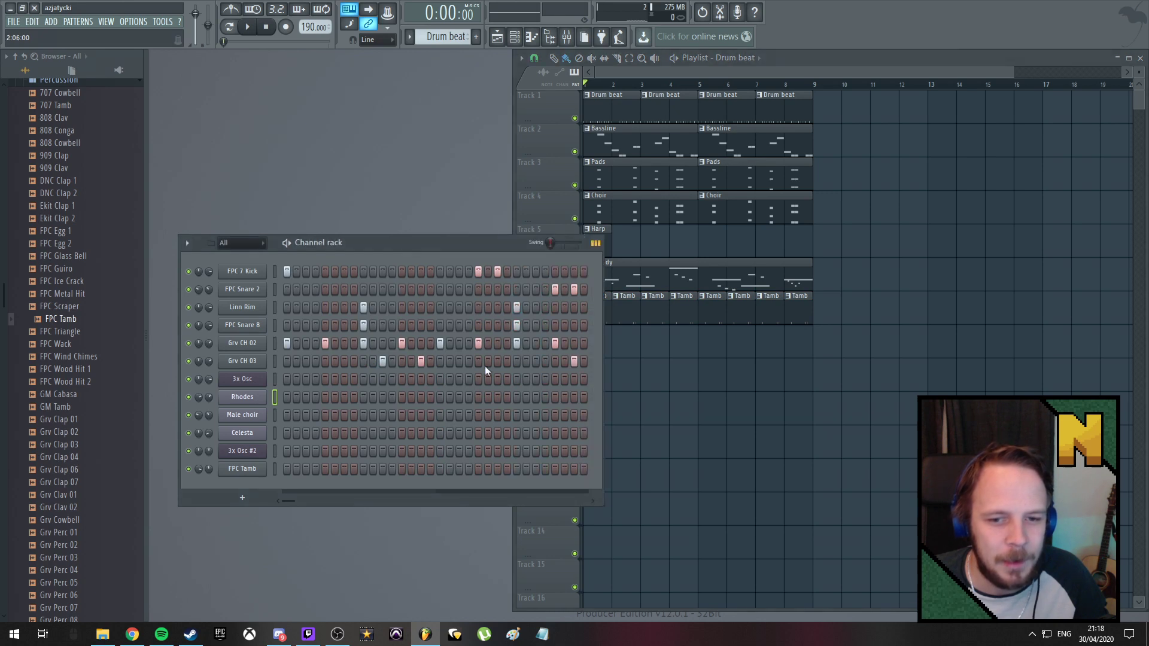
left_click(383, 361)
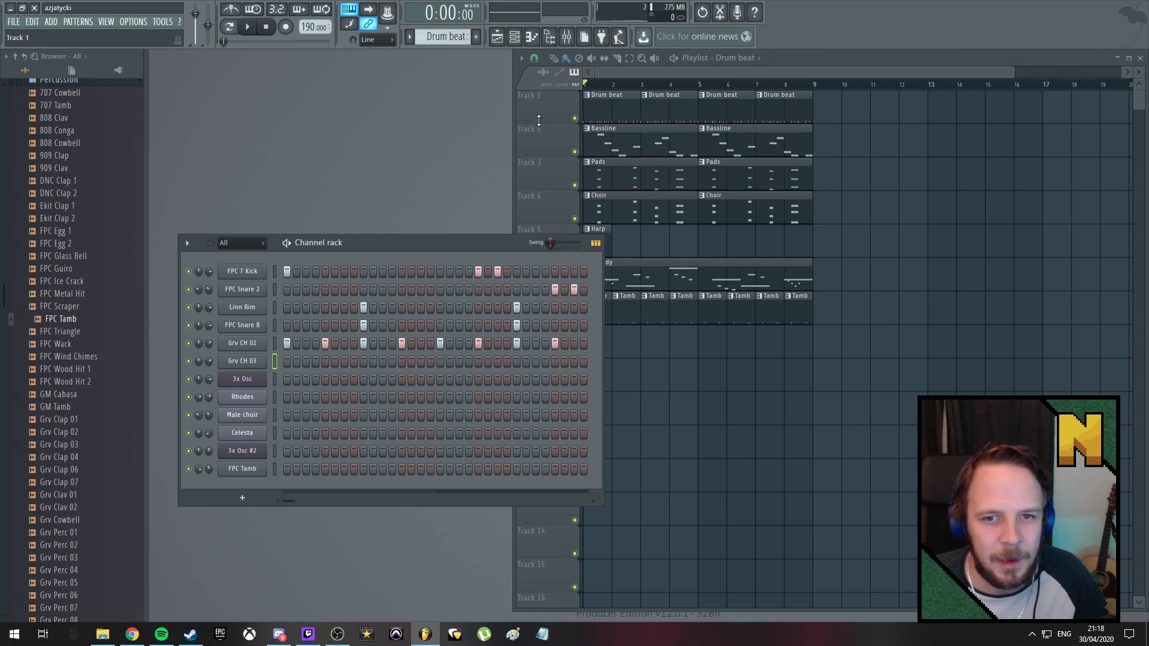
left_click_drag(468, 245, 408, 181)
left_click(565, 300)
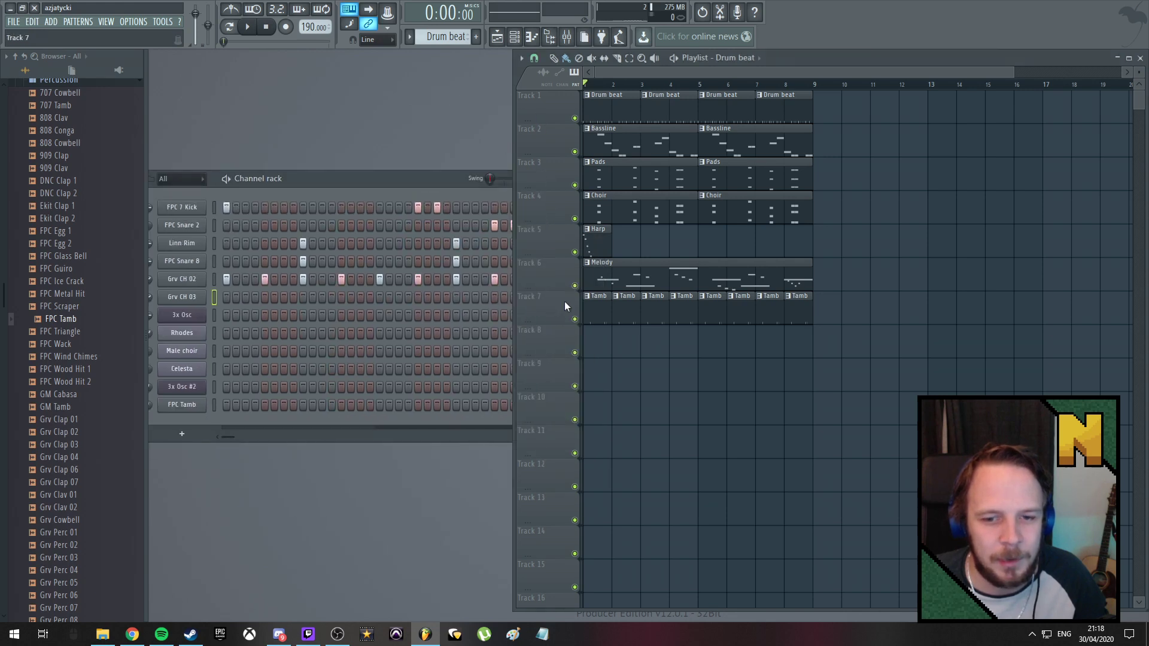
Create a new pattern named Hats and place Grv CH 03 hits on steps 11, 15 and 31
left_click(477, 37)
type("Hats")
key("Return")
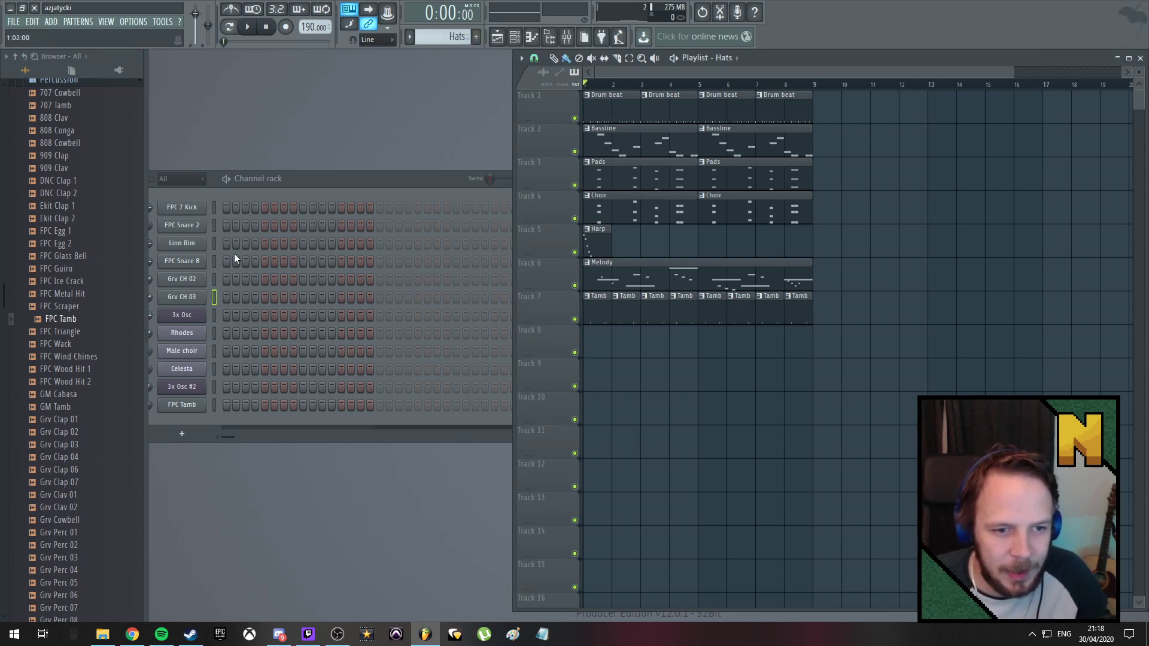
left_click_drag(303, 176, 354, 195)
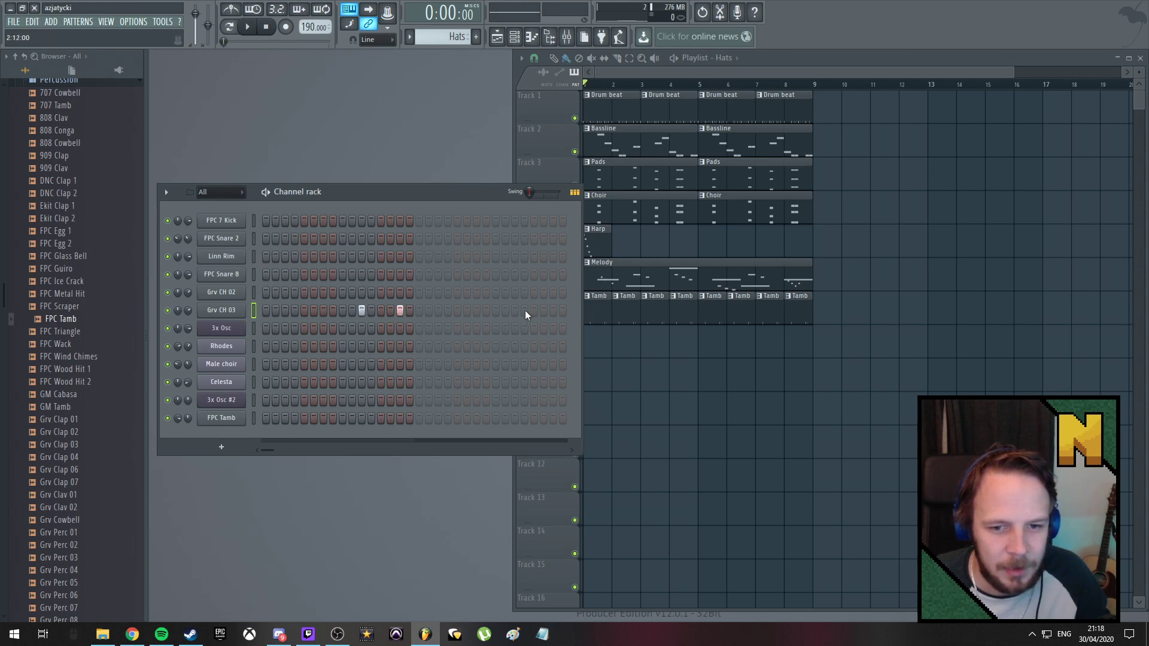
left_click(554, 310)
With the song playing, clear the Tamb clips from Track 7 and place two Hats clips across bars 5 to 8 of Track 8
key("space")
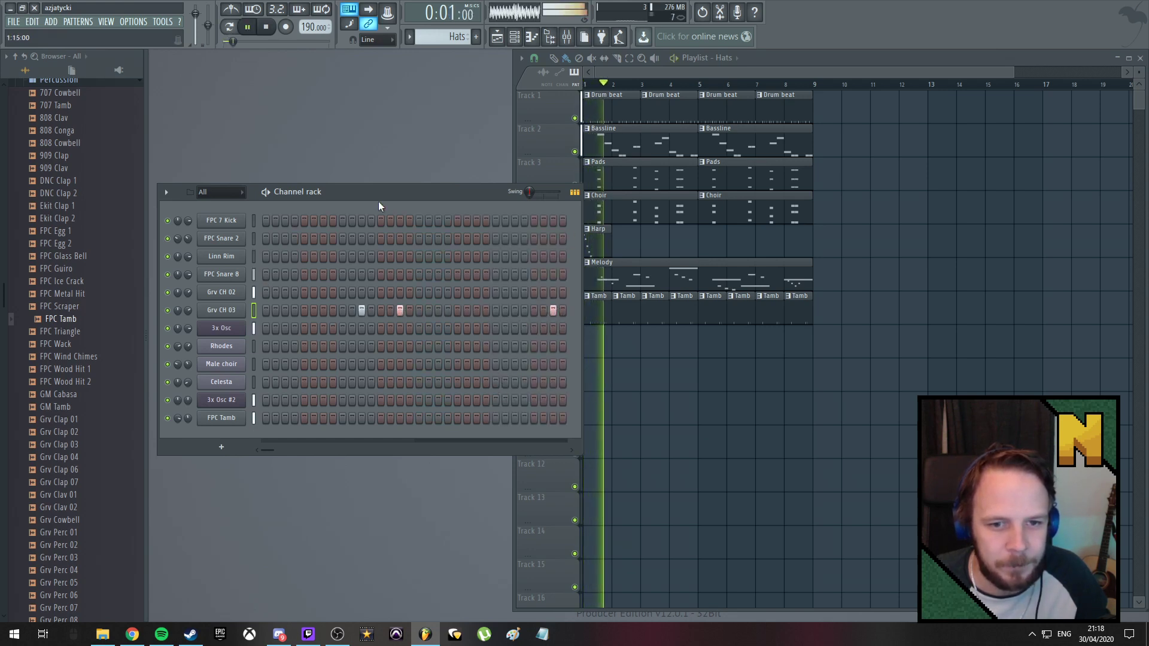
left_click_drag(427, 200, 405, 209)
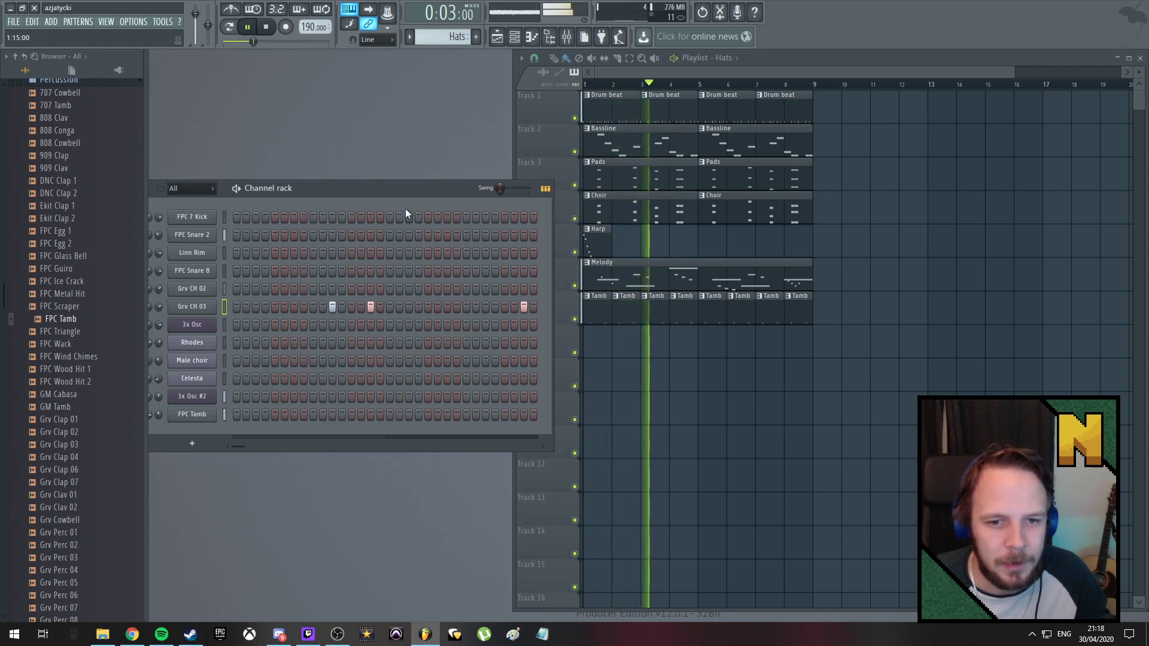
left_click_drag(595, 310, 822, 322)
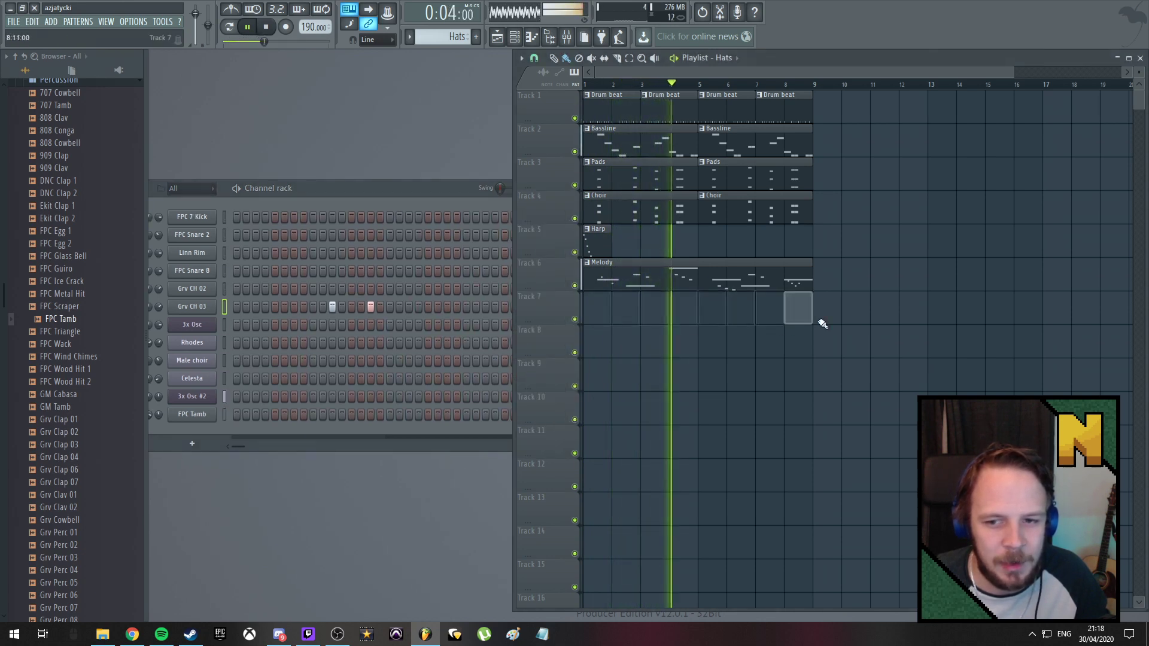
left_click(719, 343)
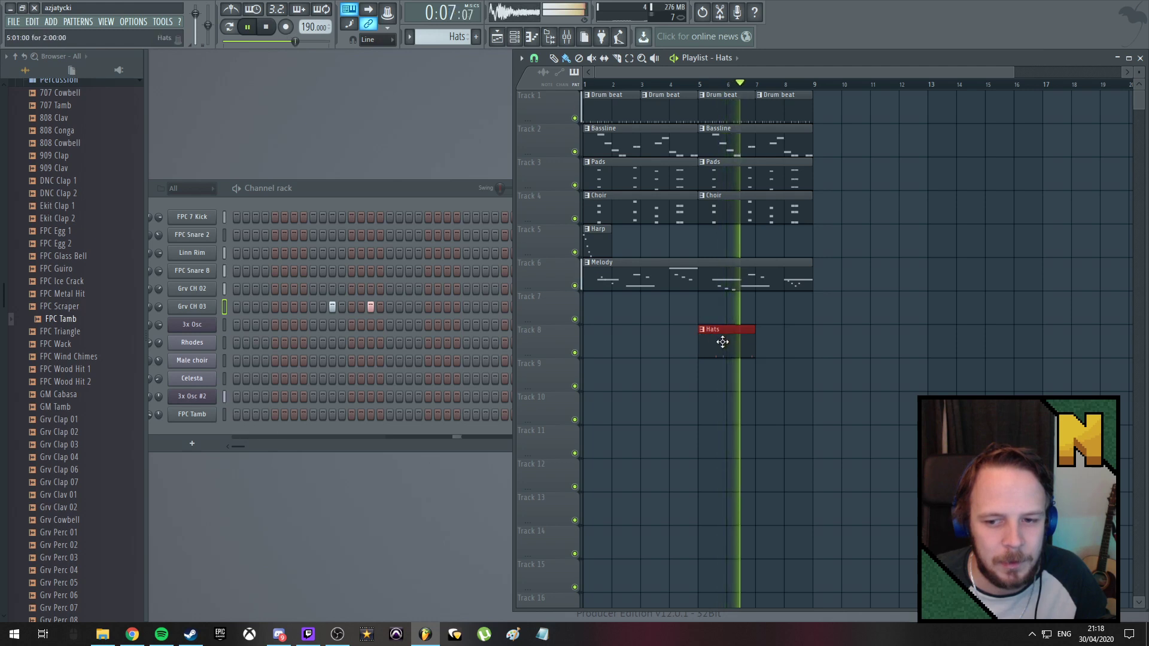
left_click(772, 342)
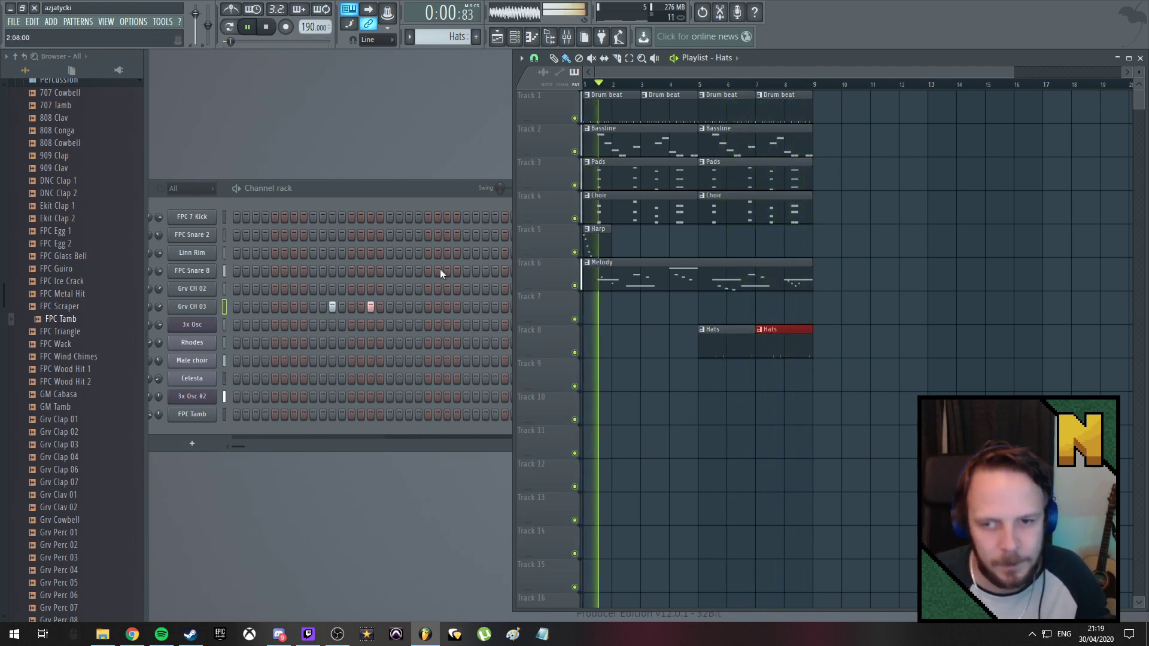
Stop playback, reposition the channel rack, and save the project as Quarenstream SIX in the Projects folder
left_click(399, 190)
left_click_drag(318, 179, 390, 135)
key("space")
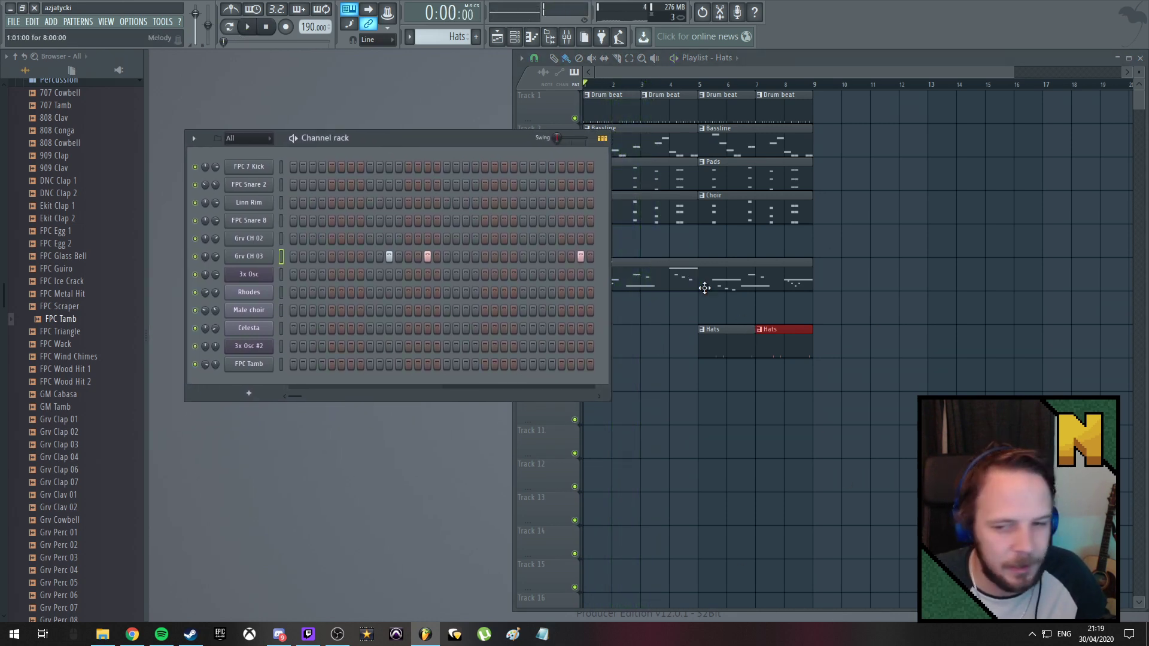
left_click_drag(406, 138, 412, 167)
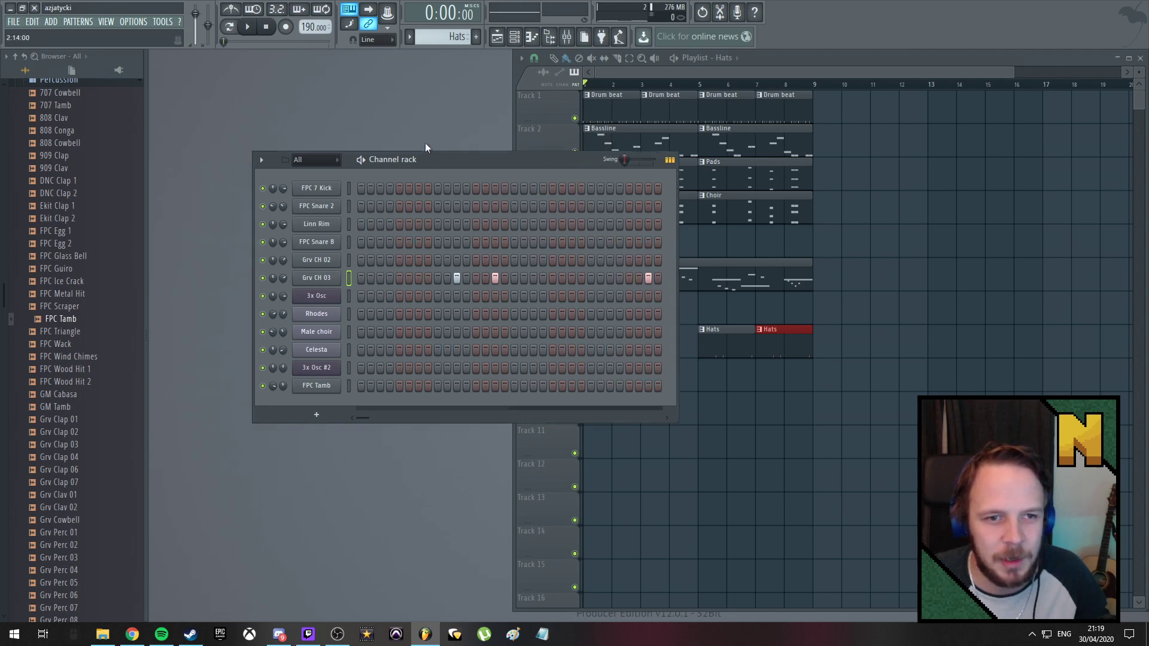
left_click(14, 23)
left_click(45, 73)
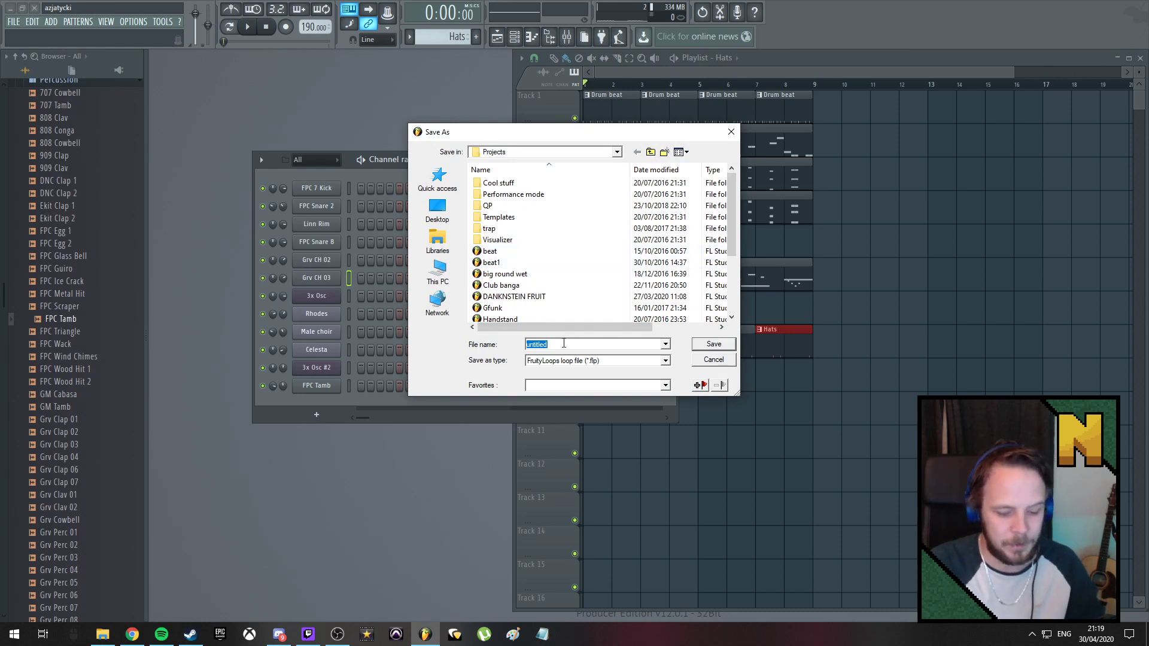
type("Quarenstream SIX")
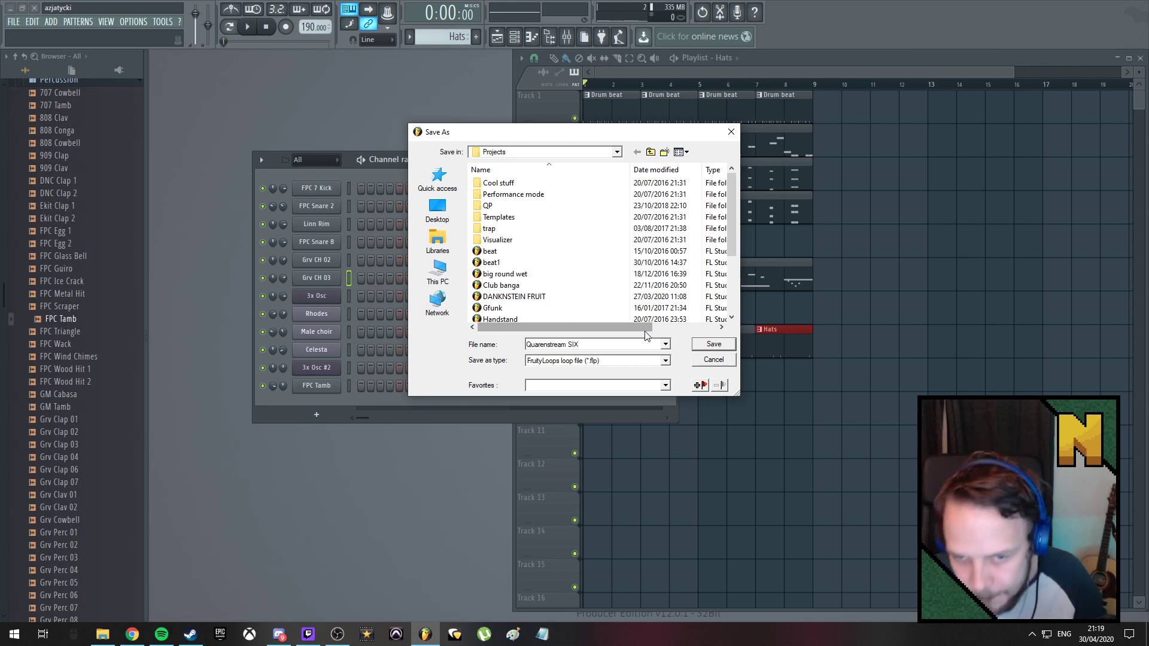
left_click(705, 347)
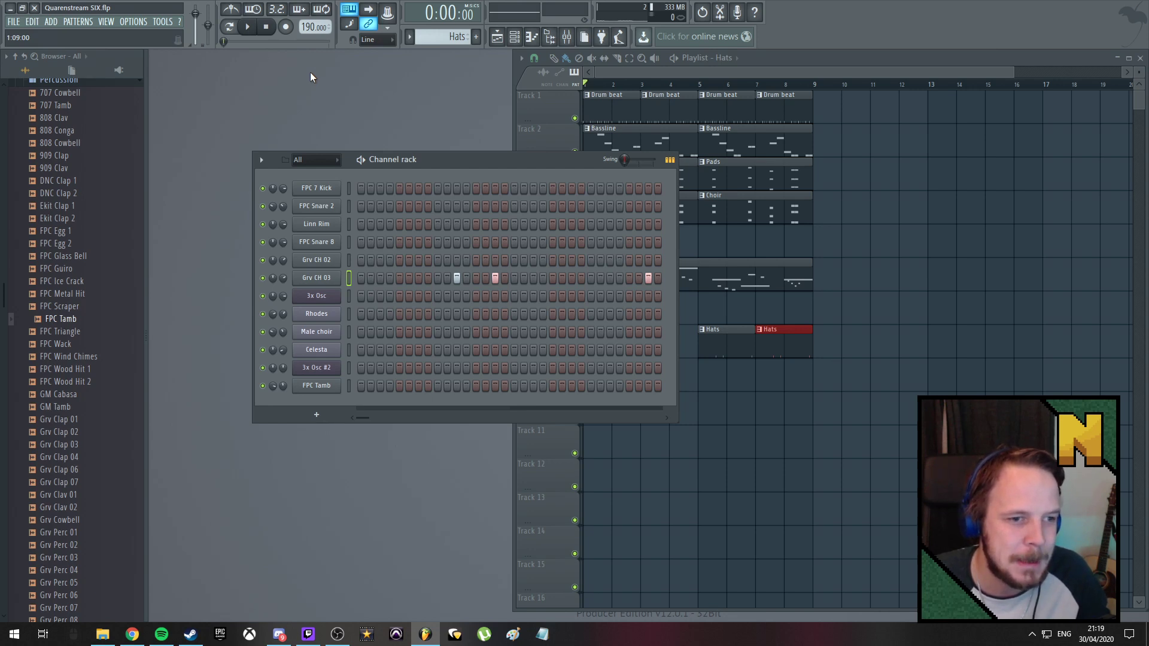
Launch Pro Tools from the desktop, then switch back to FL Studio and close it
key("alt+Tab")
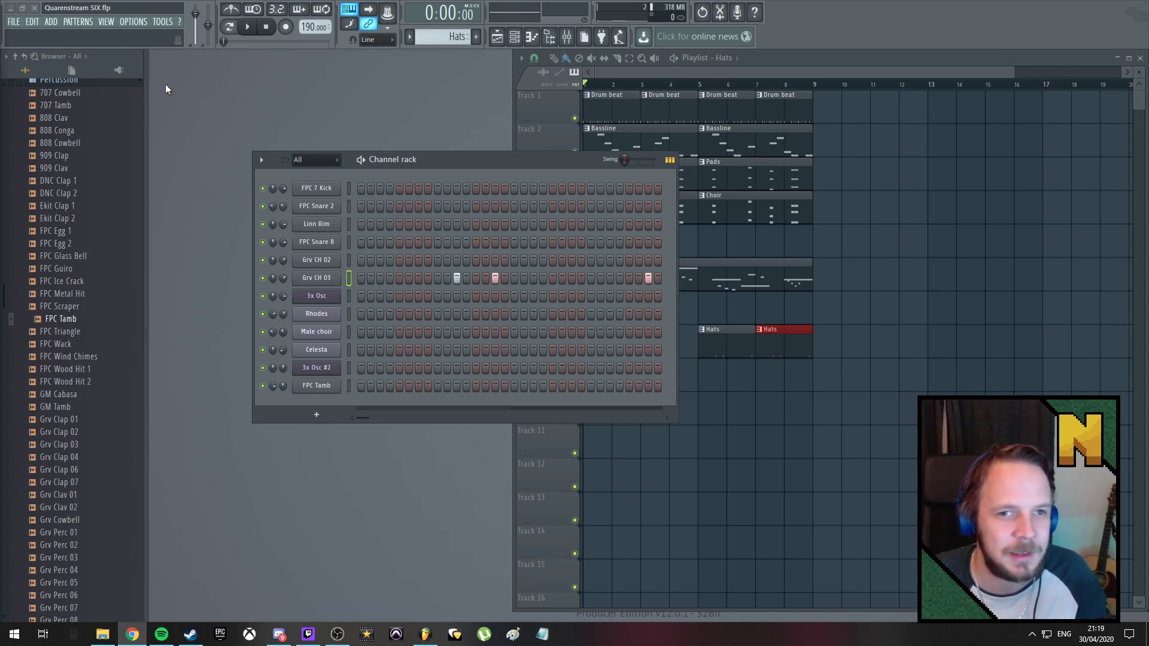
left_click(10, 7)
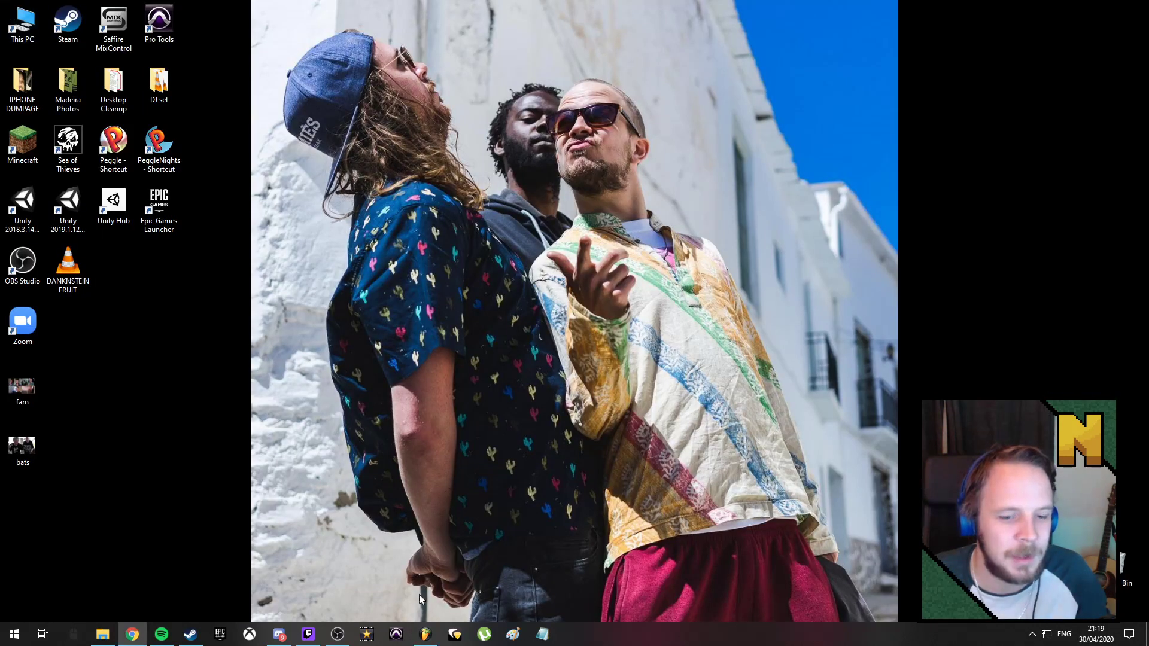
double_click(158, 21)
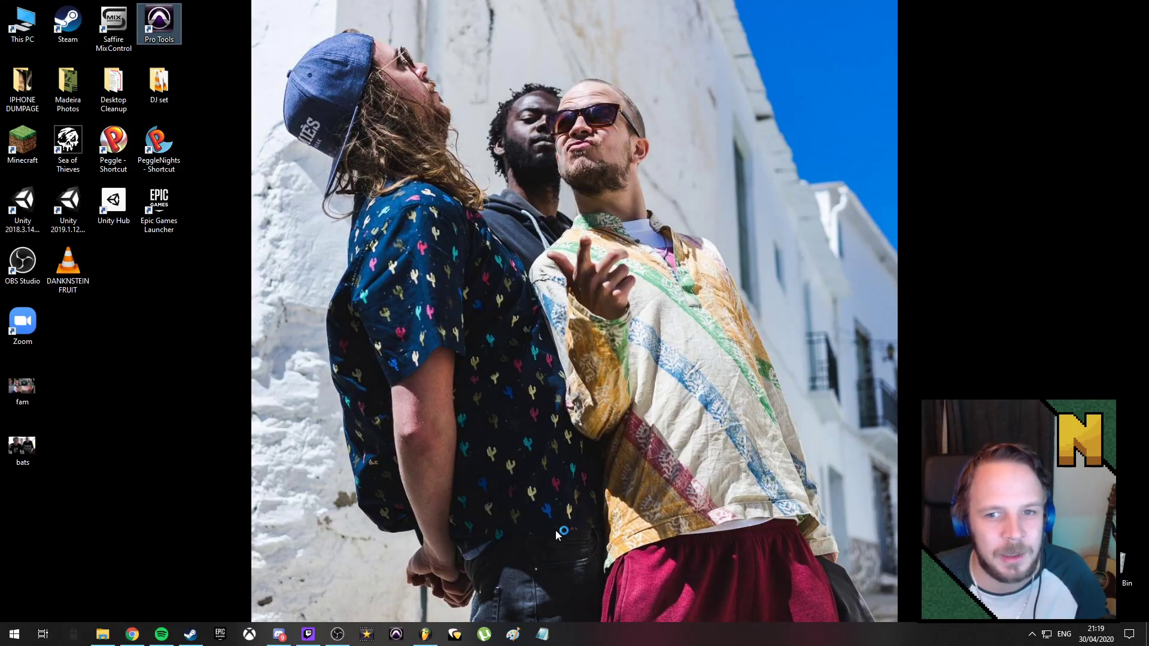
left_click(428, 637)
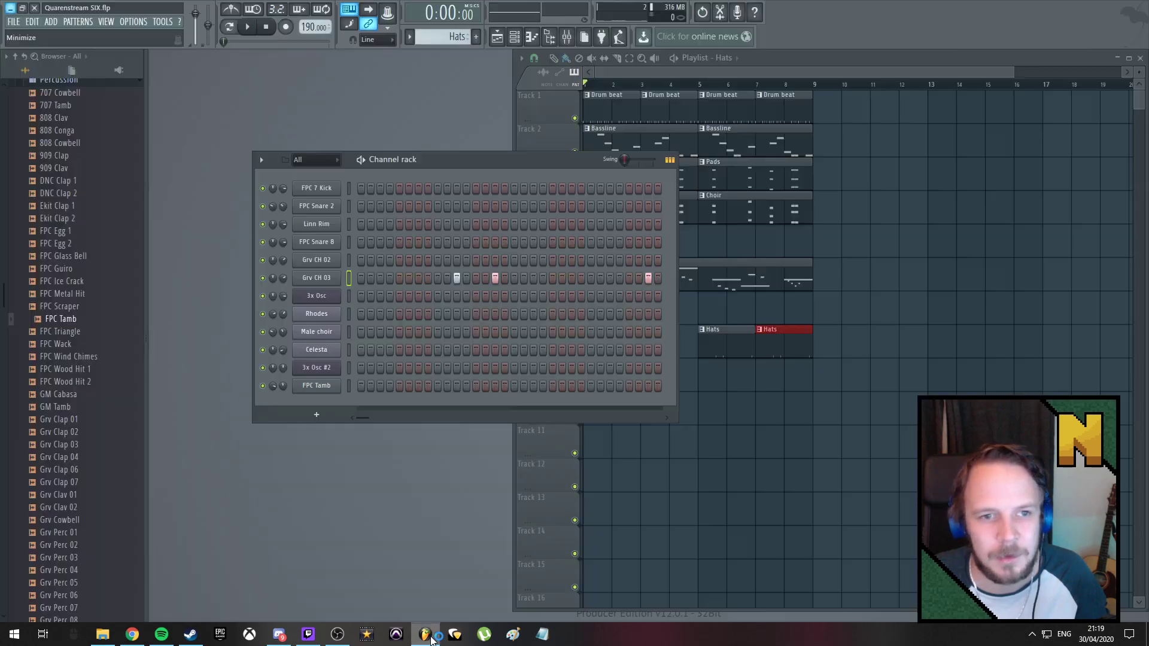
left_click(35, 8)
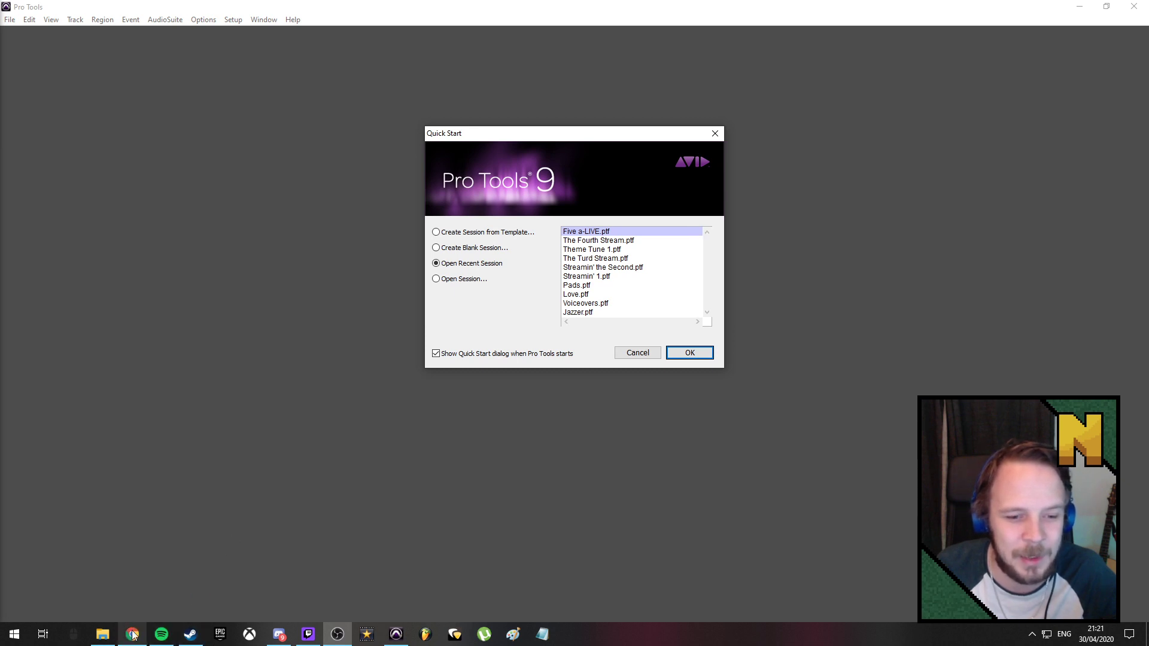
Relaunch FL Studio while Pro Tools stays running, and open the recent project Quarenstream SIX.flp
key("super+d")
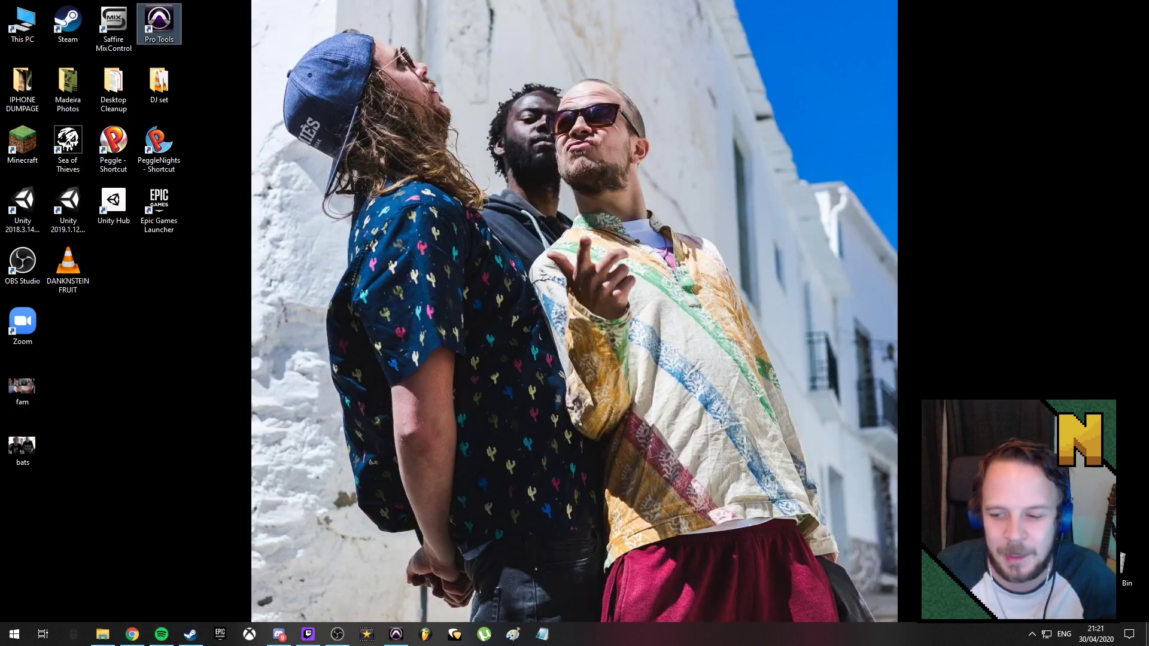
left_click(422, 636)
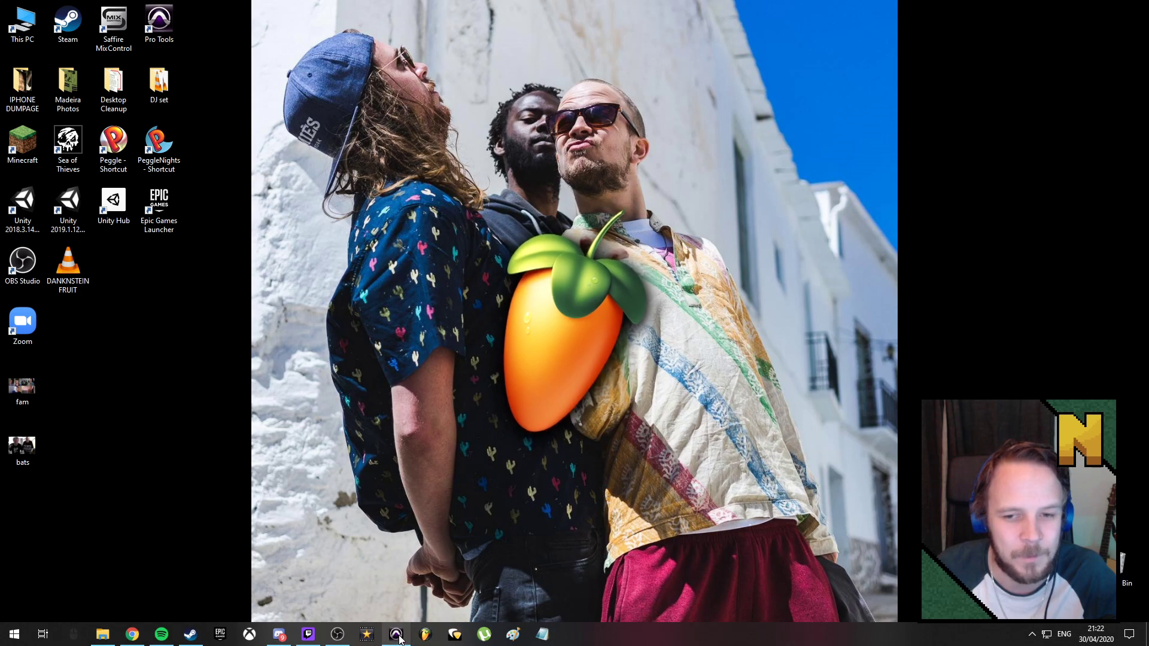
key("alt+Tab")
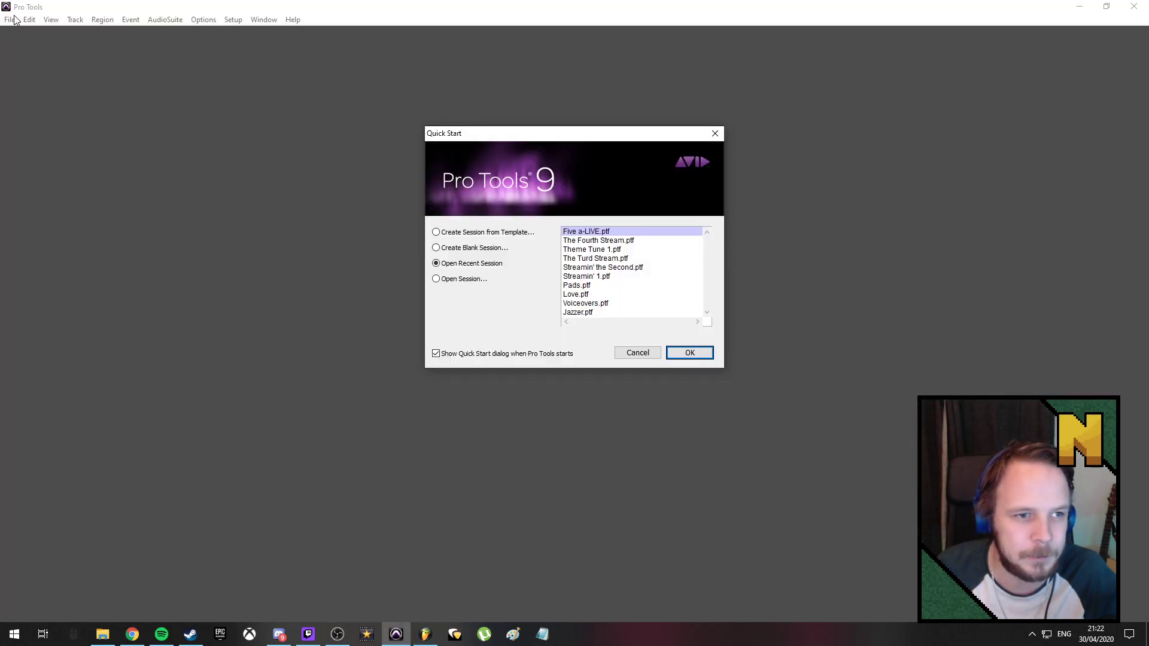
left_click(432, 637)
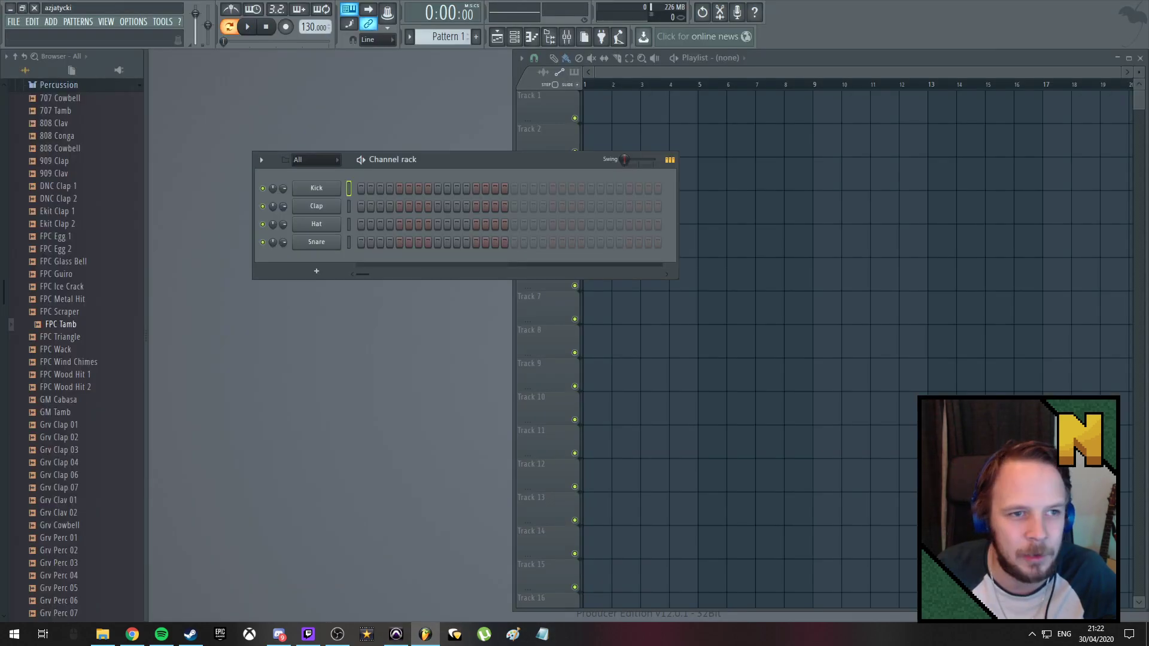
left_click(12, 23)
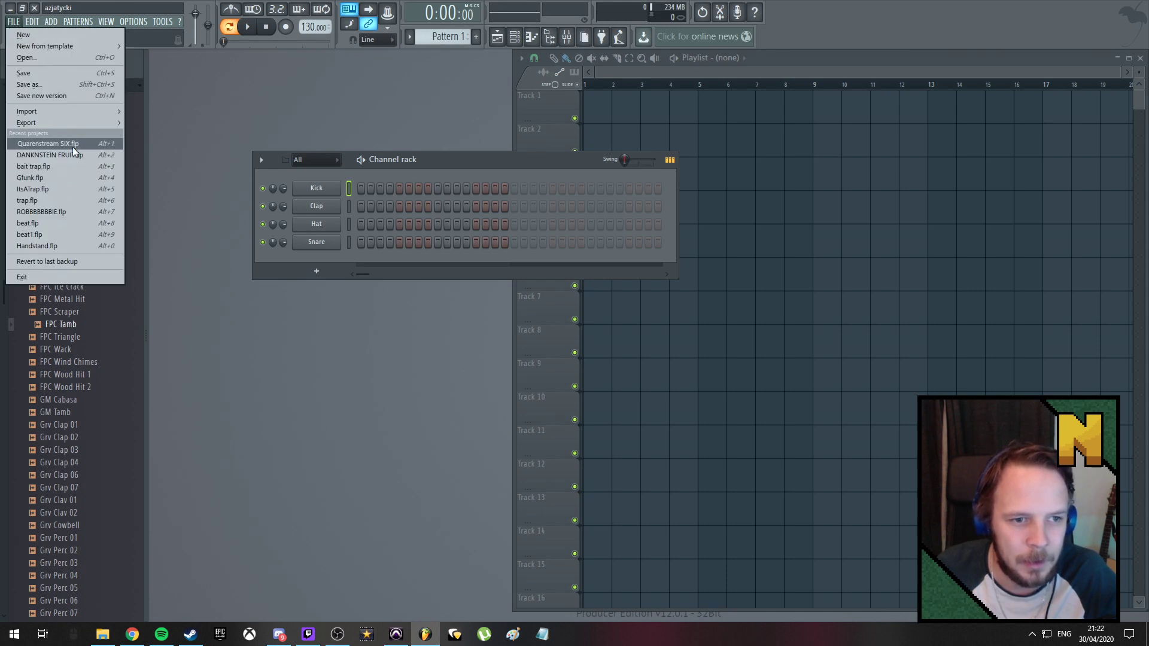
left_click(74, 146)
left_click(655, 71)
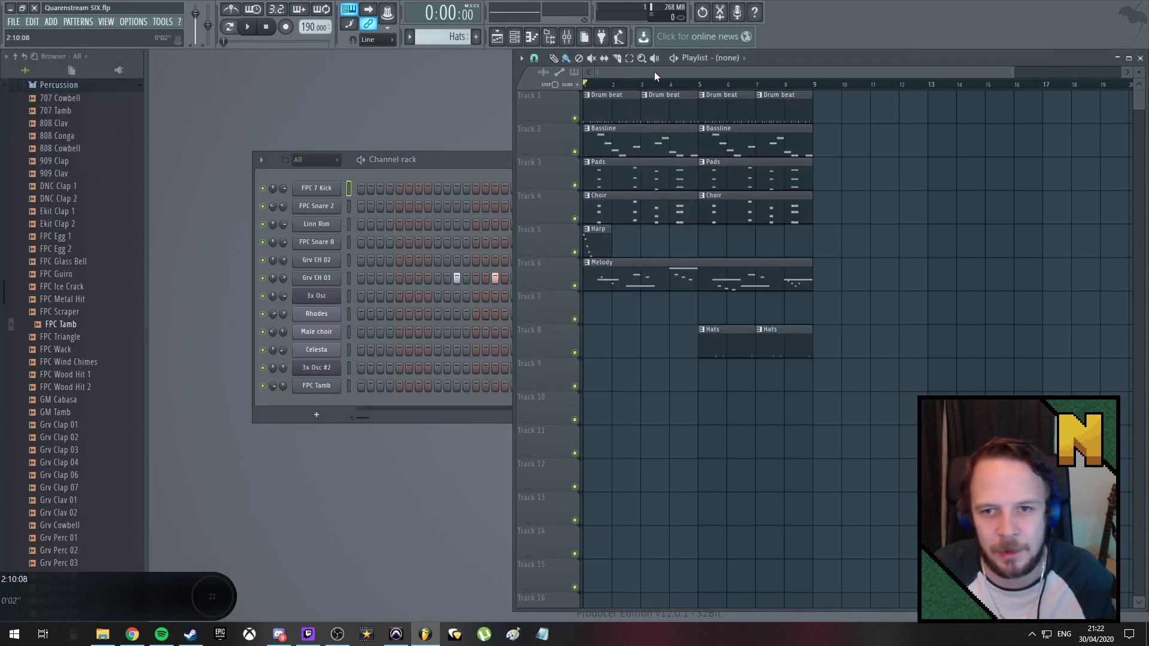
Start song playback, select the Tamb pattern, and place its clips back to back across bars 1 to 8 of Track 7
key("space")
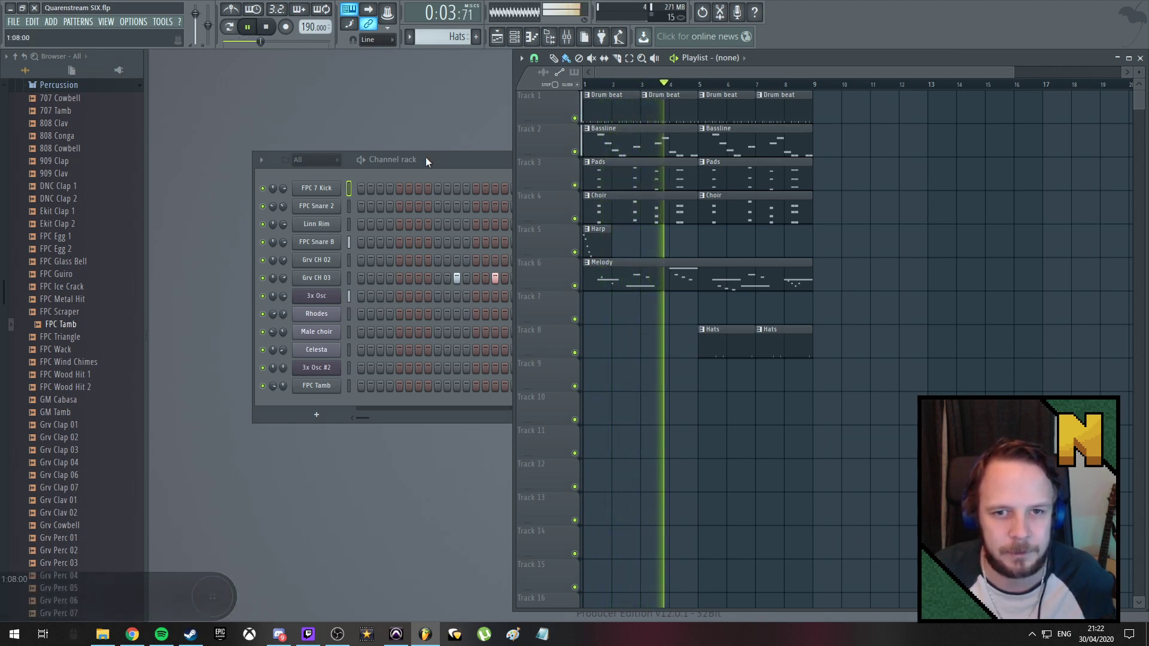
left_click_drag(446, 37, 447, 31)
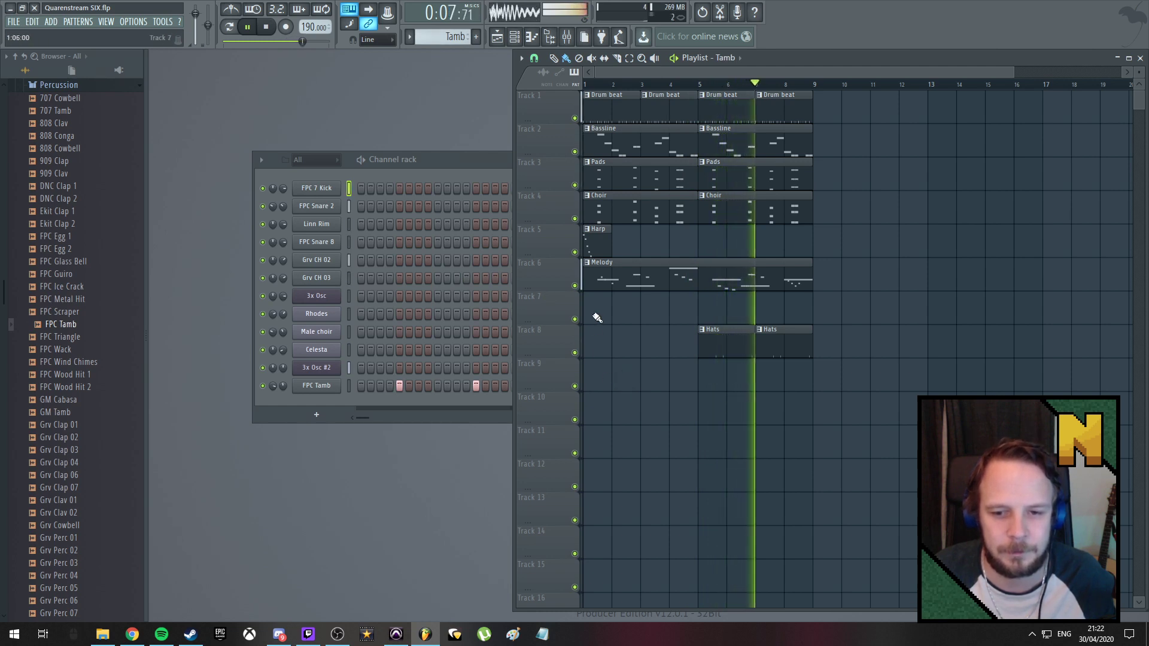
left_click_drag(595, 313, 785, 313)
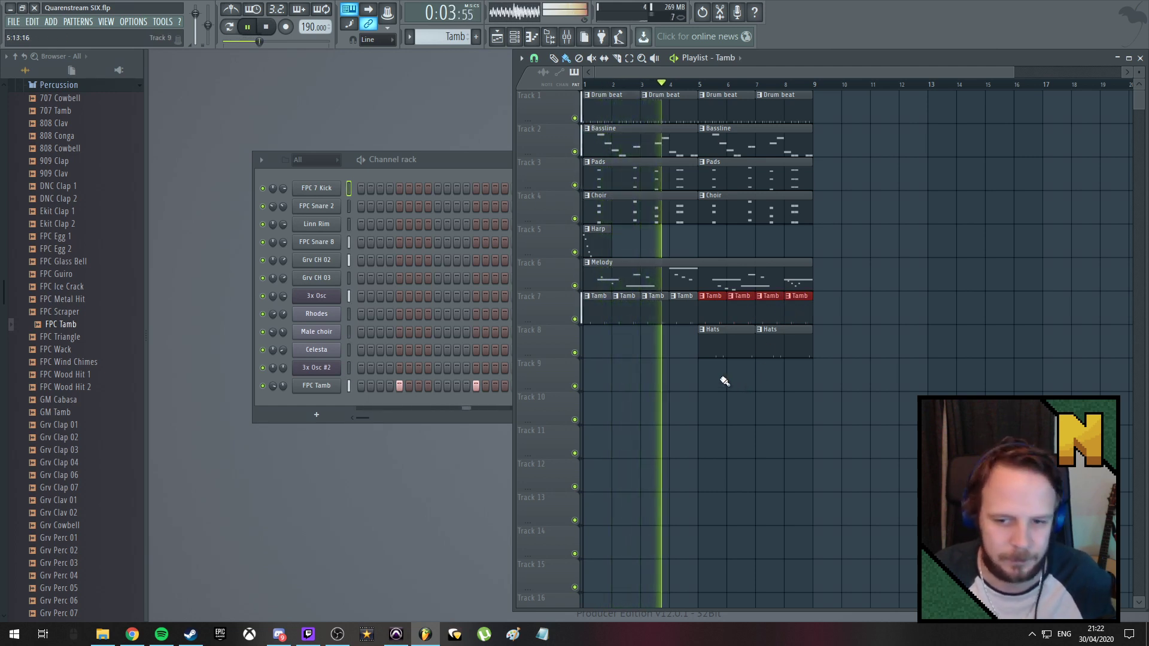
Delete all the Tamb clips from Track 7 and the Melody clip from Track 6
right_click(604, 315)
right_click(619, 314)
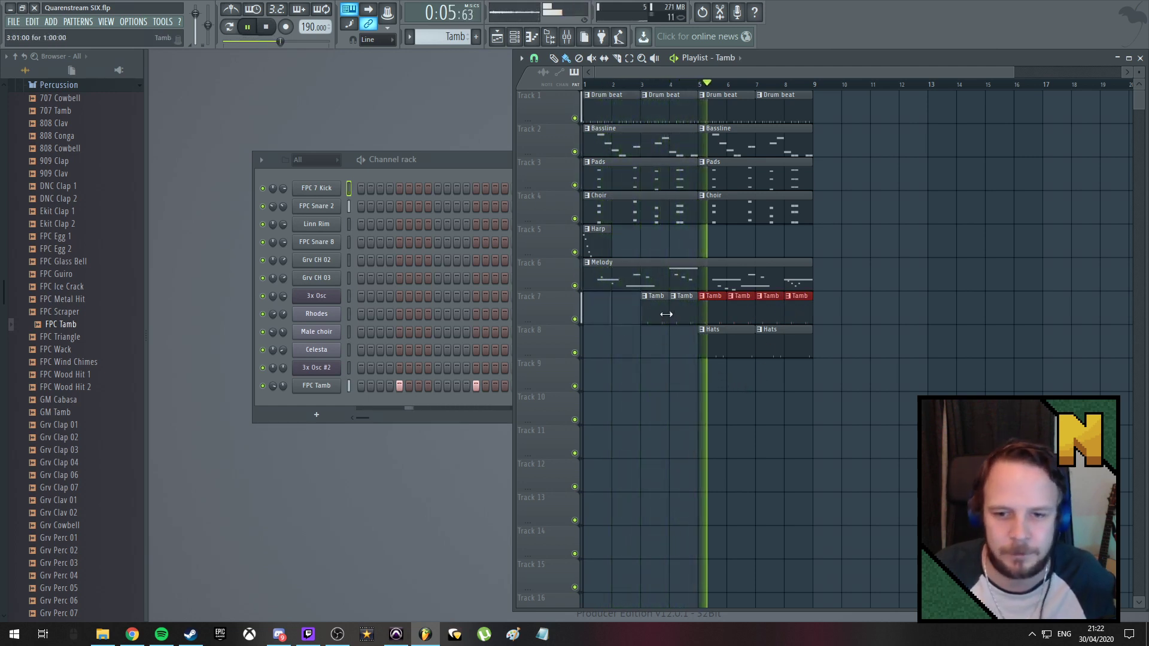
right_click(653, 312)
right_click(679, 314)
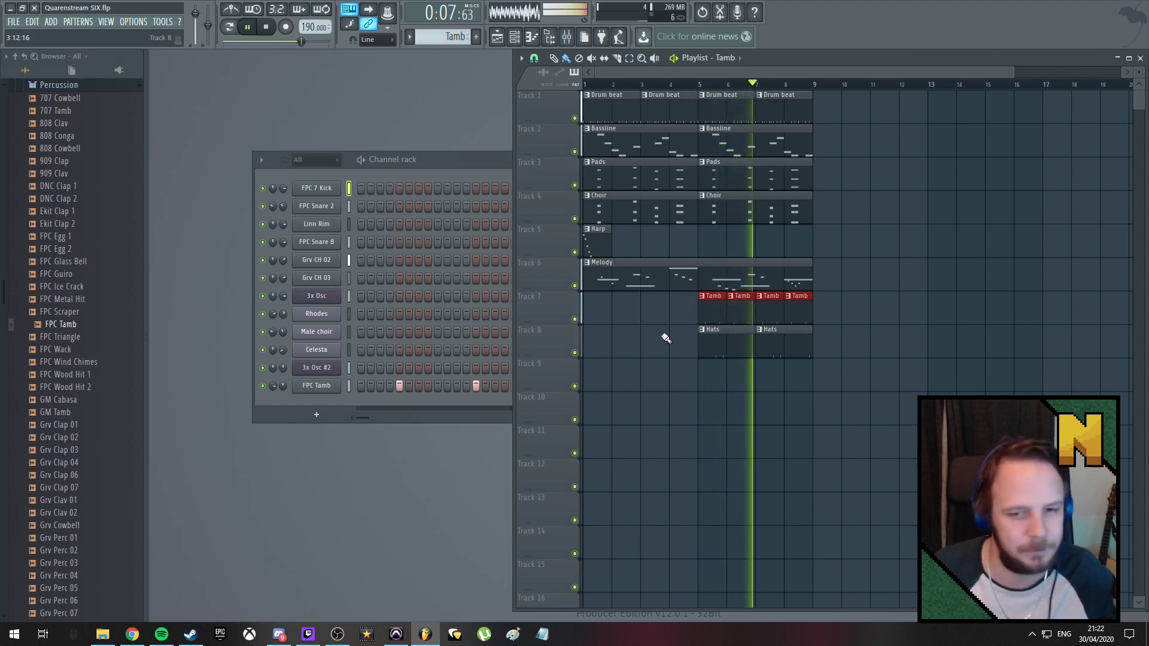
right_click(708, 313)
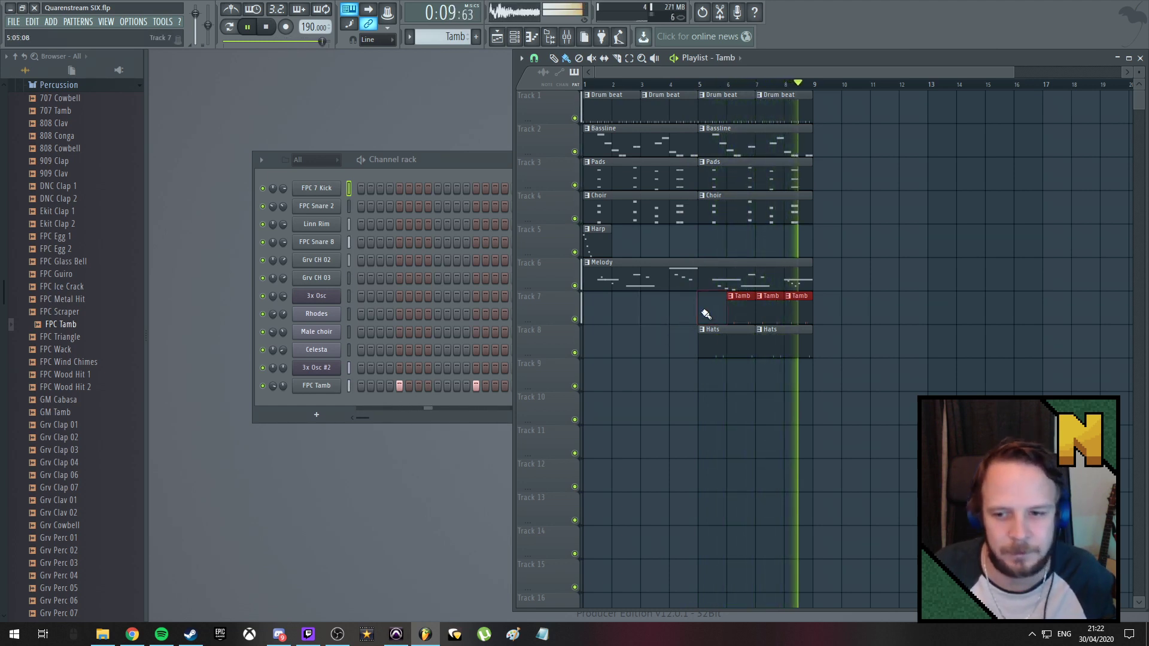
right_click(644, 285)
right_click(742, 309)
right_click(768, 311)
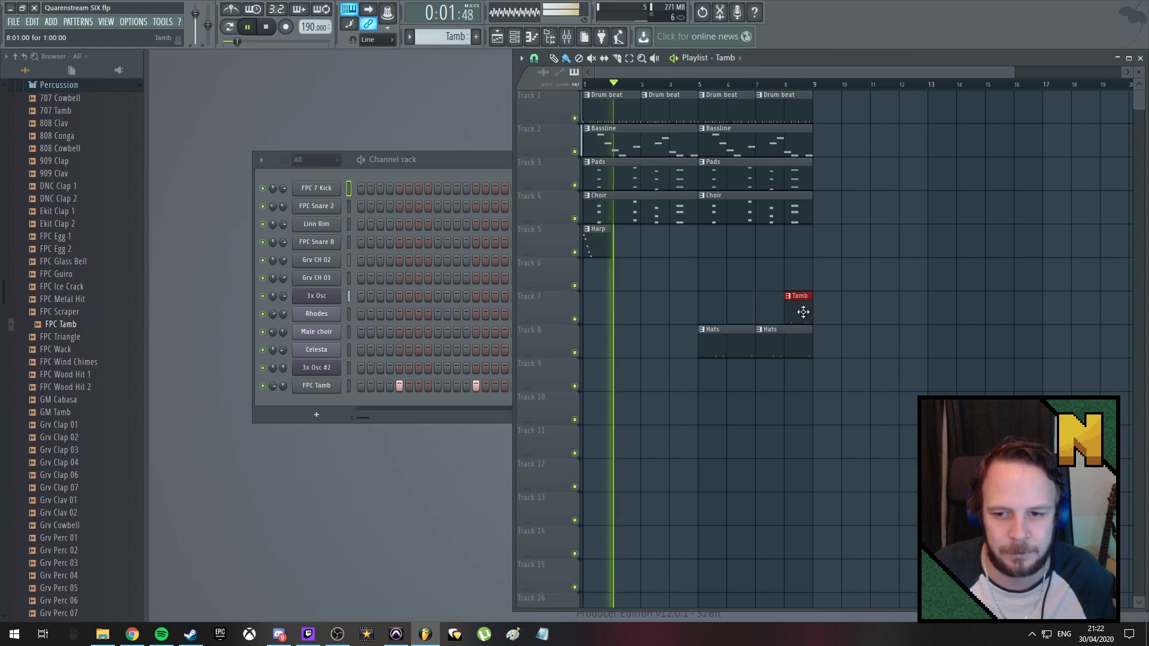
right_click(800, 310)
Delete the Hats, Harp, Choir and Pads clips from Tracks 8, 5, 4 and 3, and select the Harp pattern
right_click(722, 344)
right_click(796, 351)
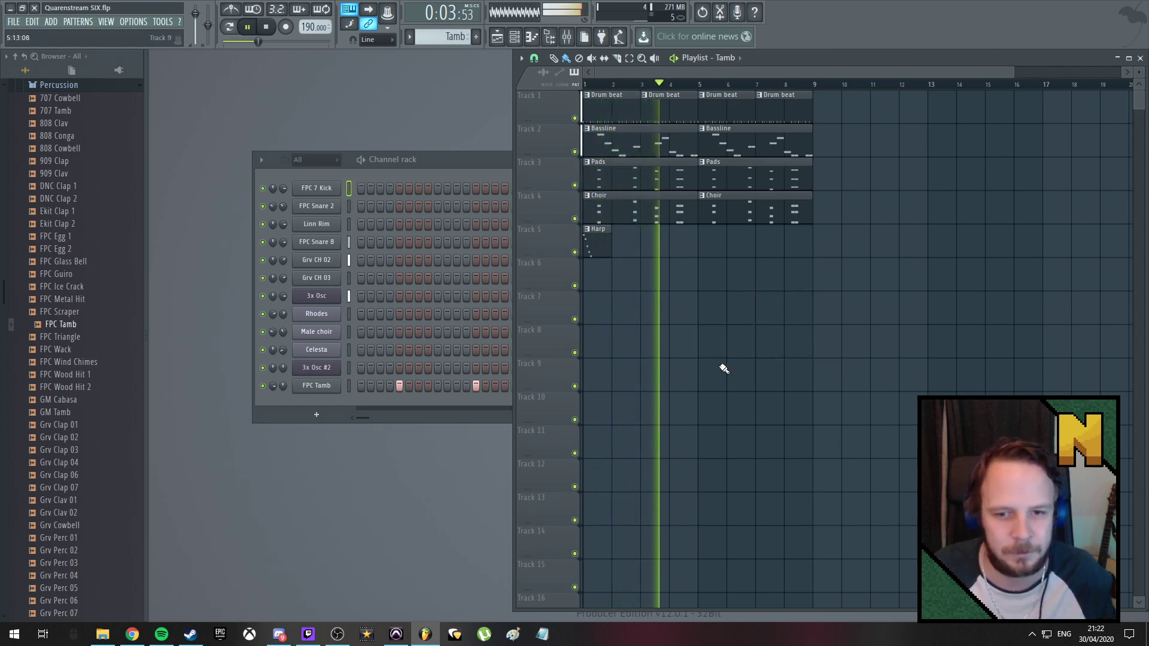
right_click(598, 248)
right_click(690, 218)
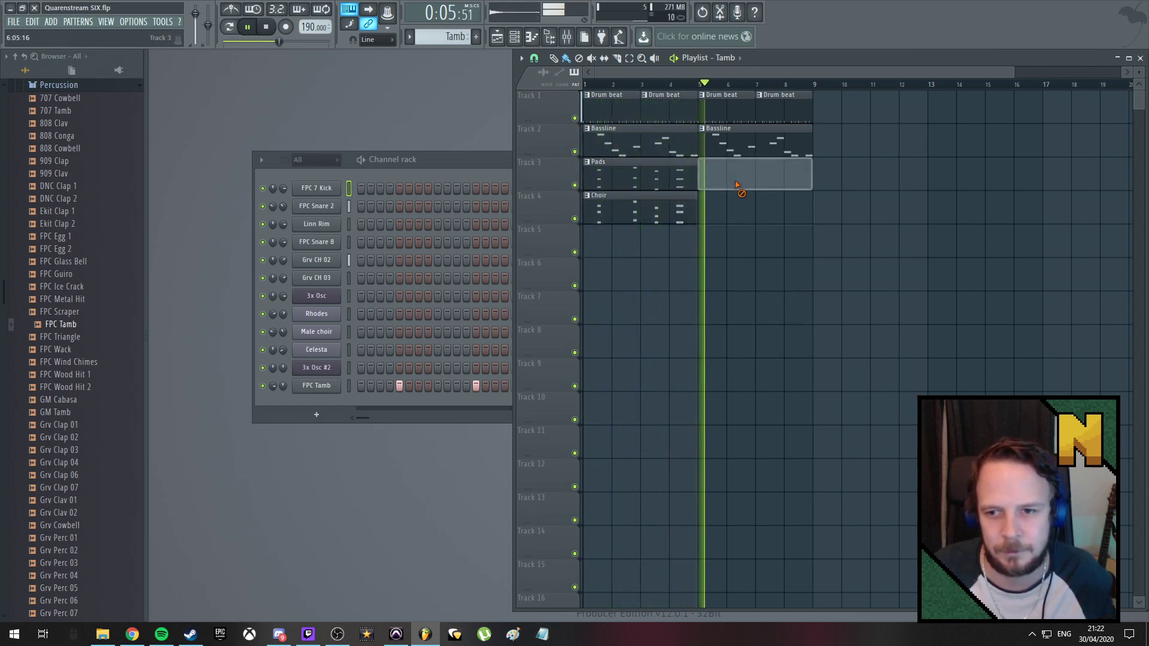
right_click(741, 183)
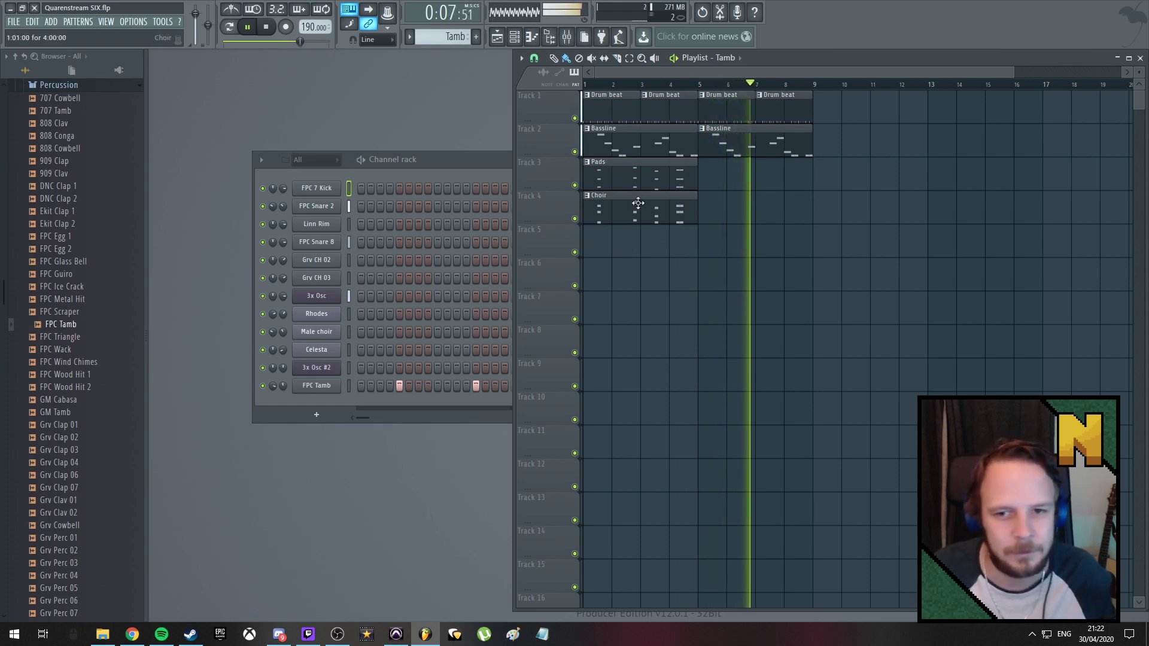
right_click(652, 179)
right_click(619, 212)
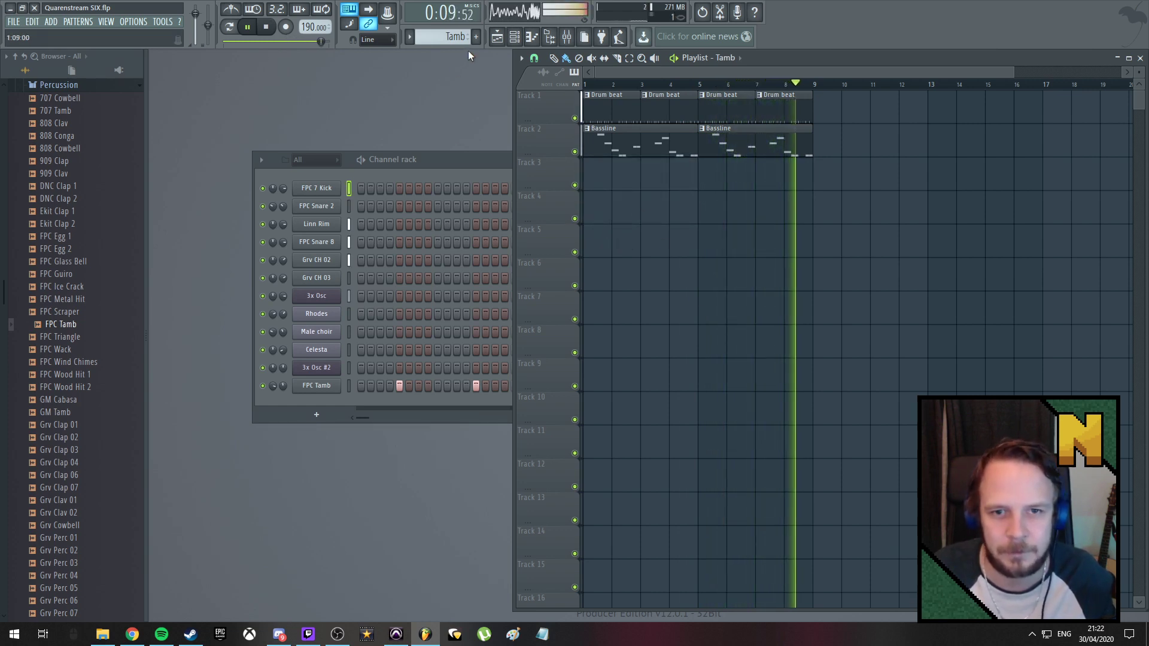
scroll(455, 37, "up", 3)
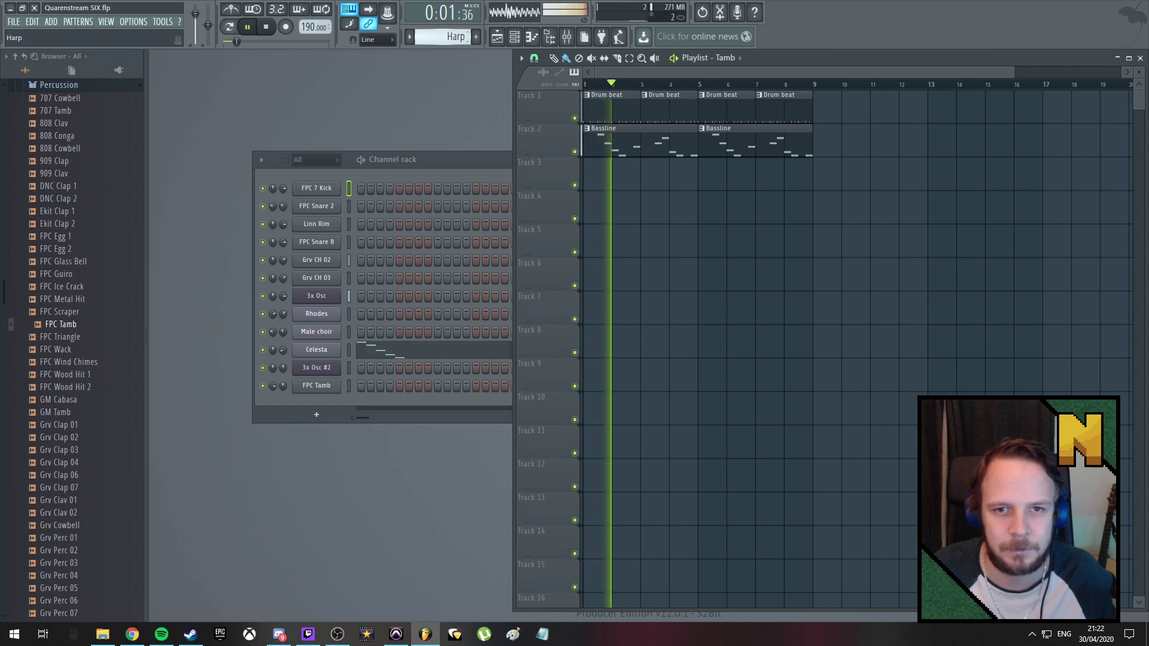
Place the Melody pattern on Track 3 and the Harp pattern on Track 4, both starting at bar 1
scroll(455, 37, "up", 2)
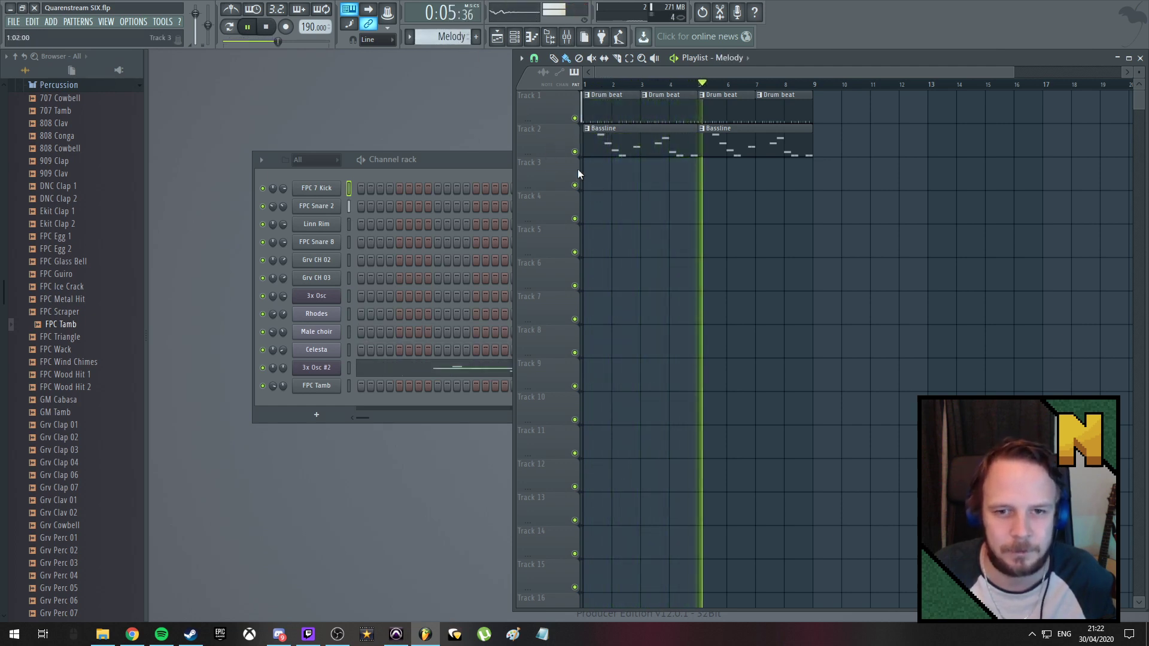
scroll(443, 27, "up", 1)
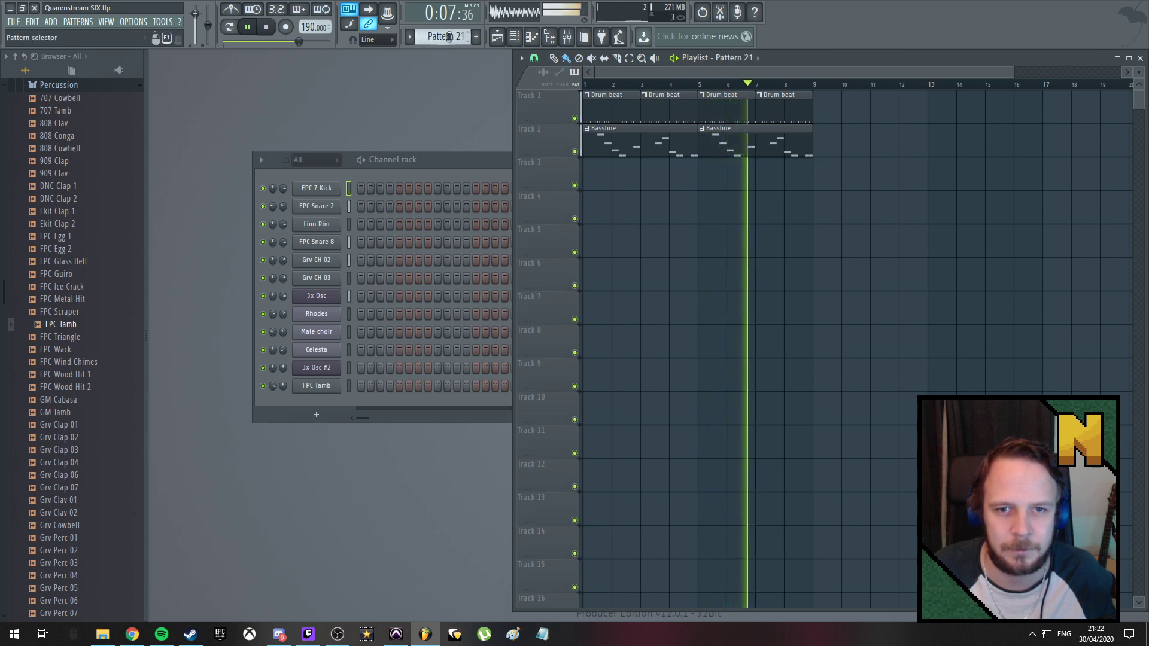
scroll(443, 30, "down", 1)
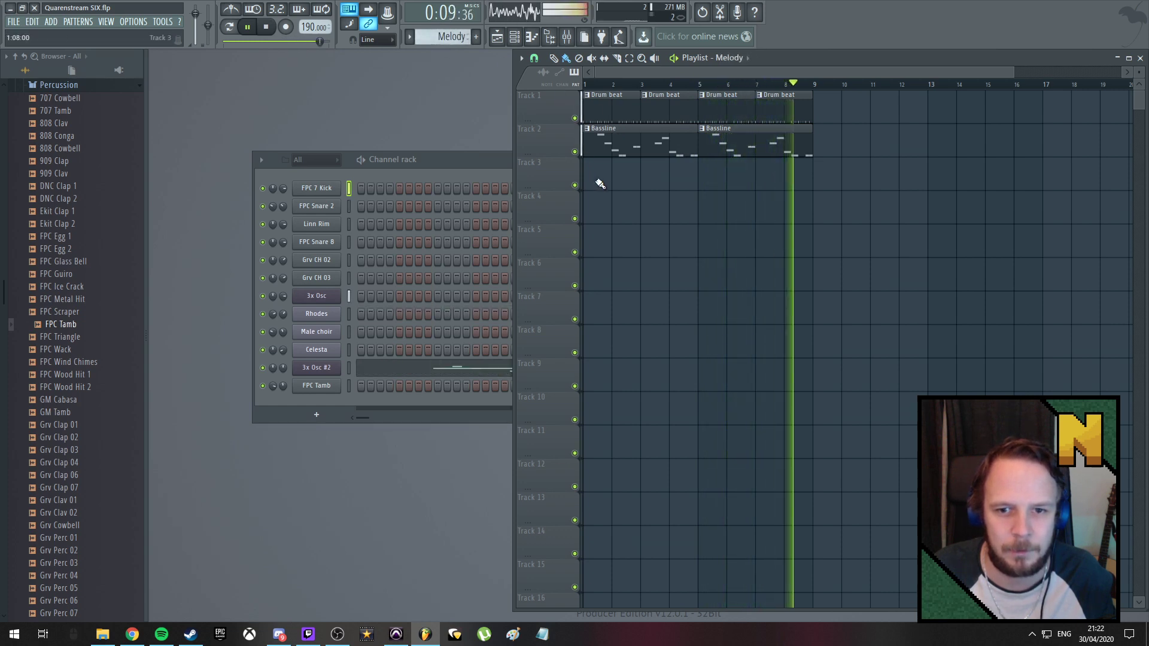
left_click(598, 179)
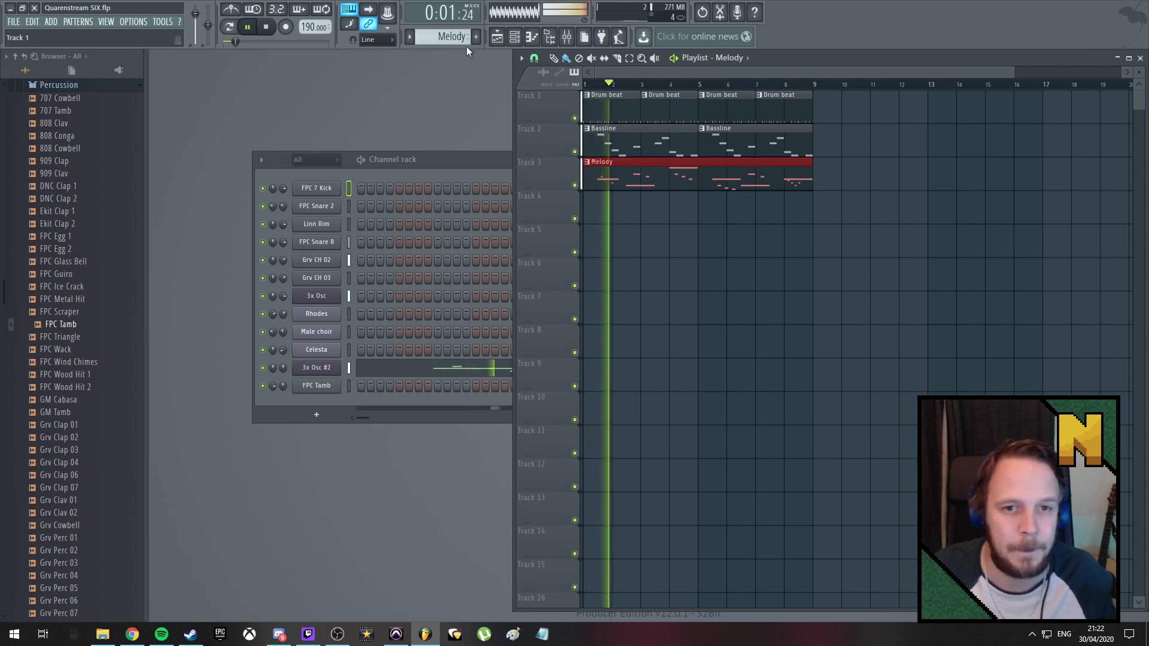
scroll(445, 36, "down", 1)
left_click(592, 207)
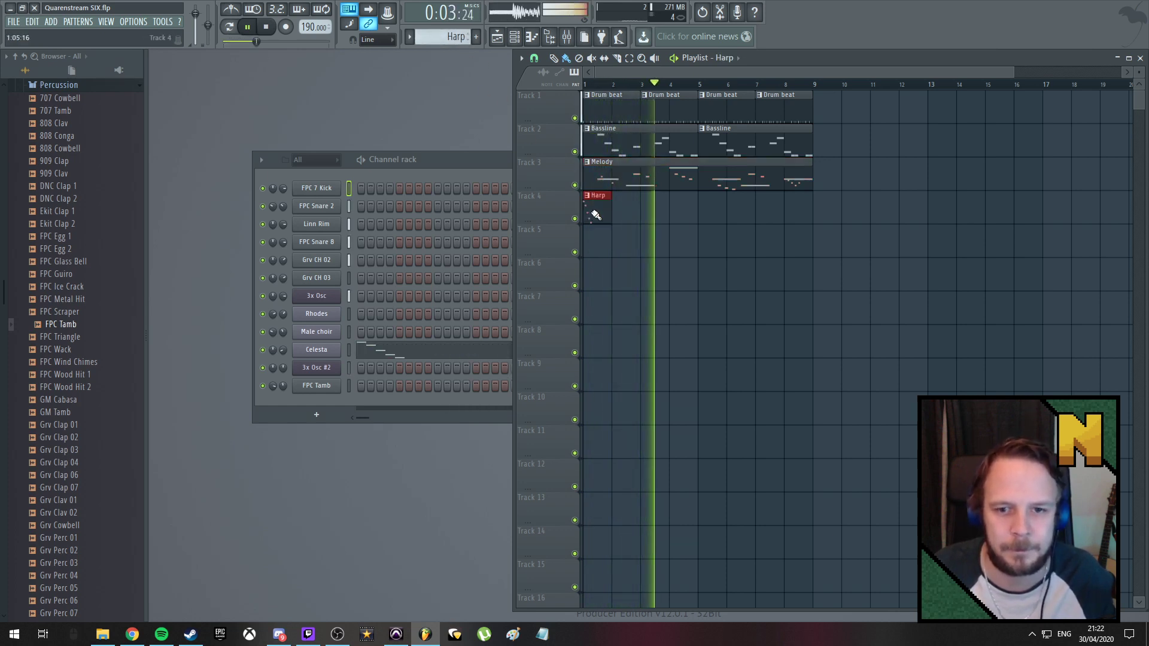
Place a Choir pattern clip on Track 5 starting at bar 1
scroll(445, 36, "down", 1)
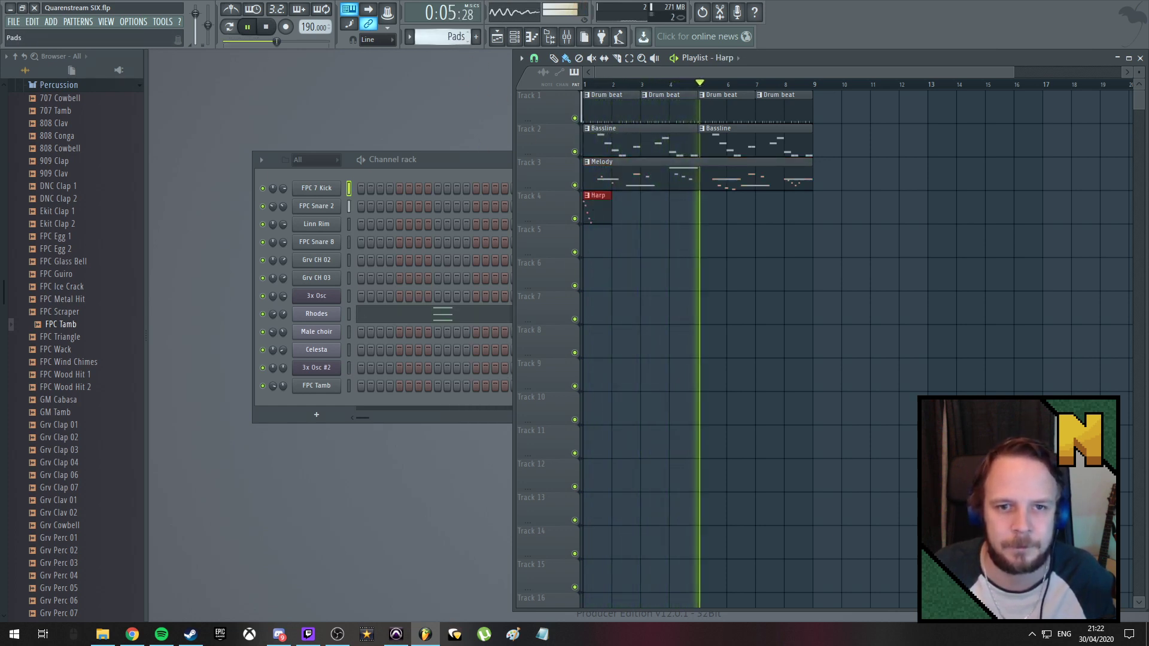
scroll(445, 36, "down", 1)
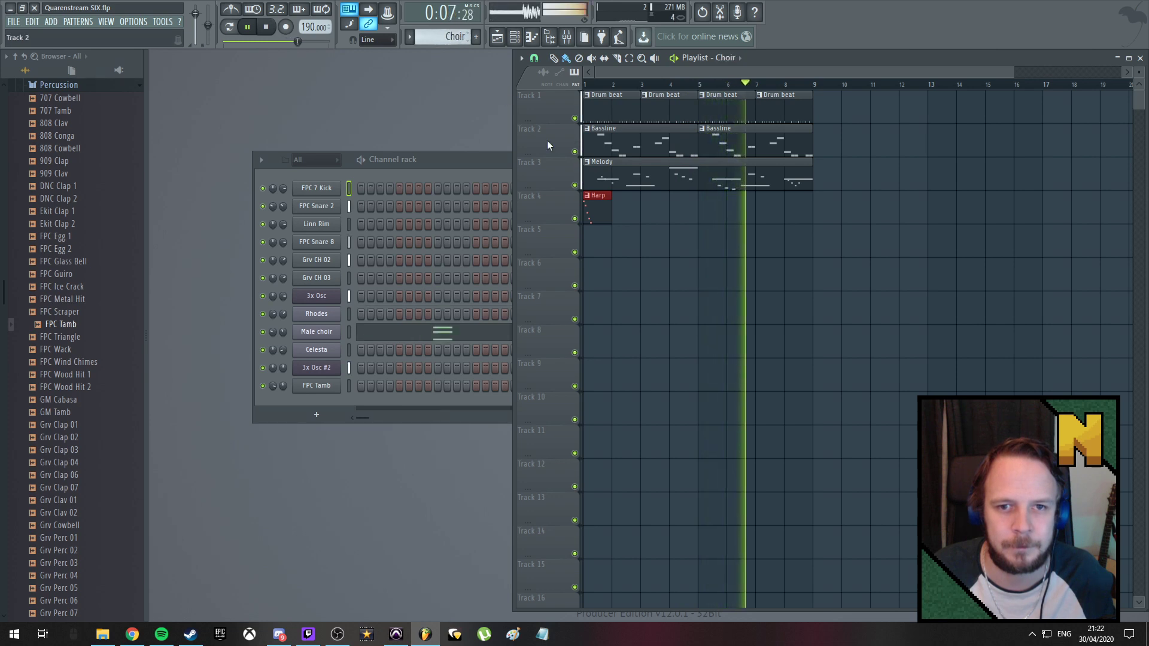
left_click(592, 242)
left_click(593, 282)
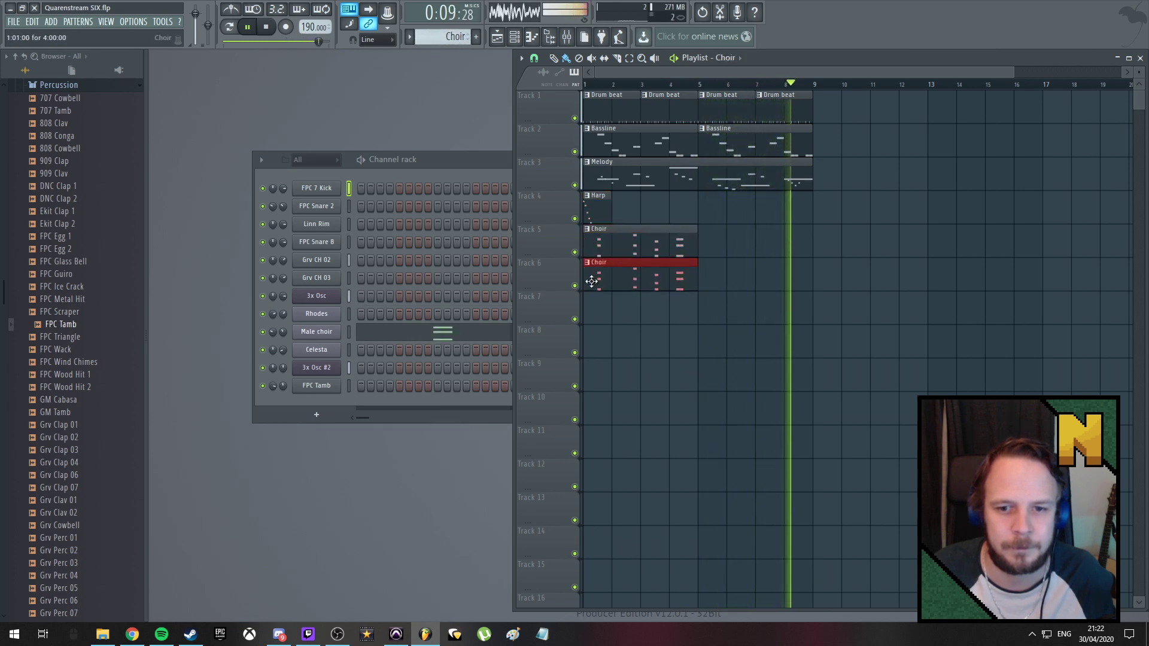
right_click(593, 282)
scroll(446, 36, "up", 2)
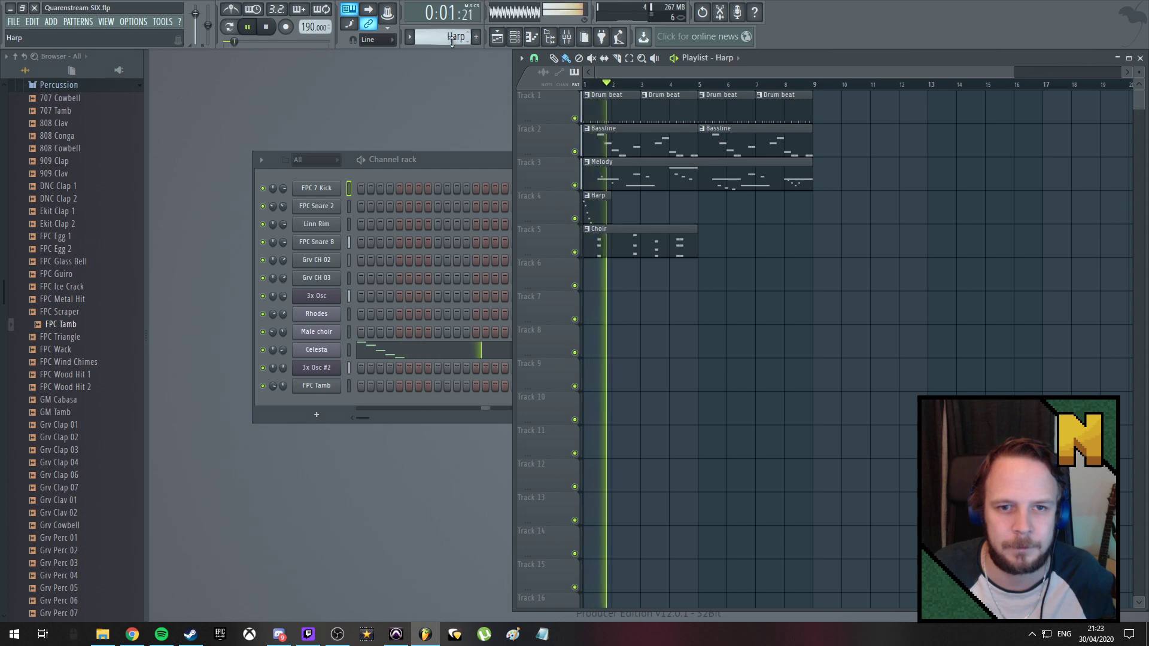
left_click(593, 281)
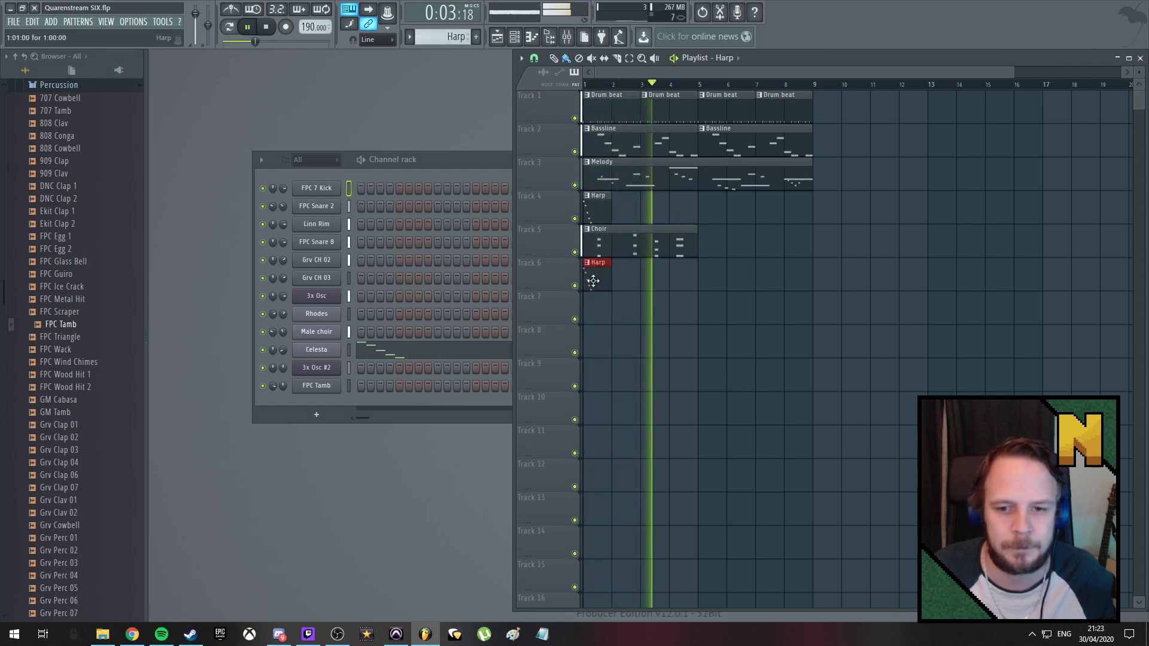
right_click(592, 282)
Place Pads clips at bars 1 and 5 of Track 6 and add a second Choir clip at bar 5 of Track 5
left_click_drag(449, 40, 449, 30)
left_click(598, 280)
left_click(707, 277)
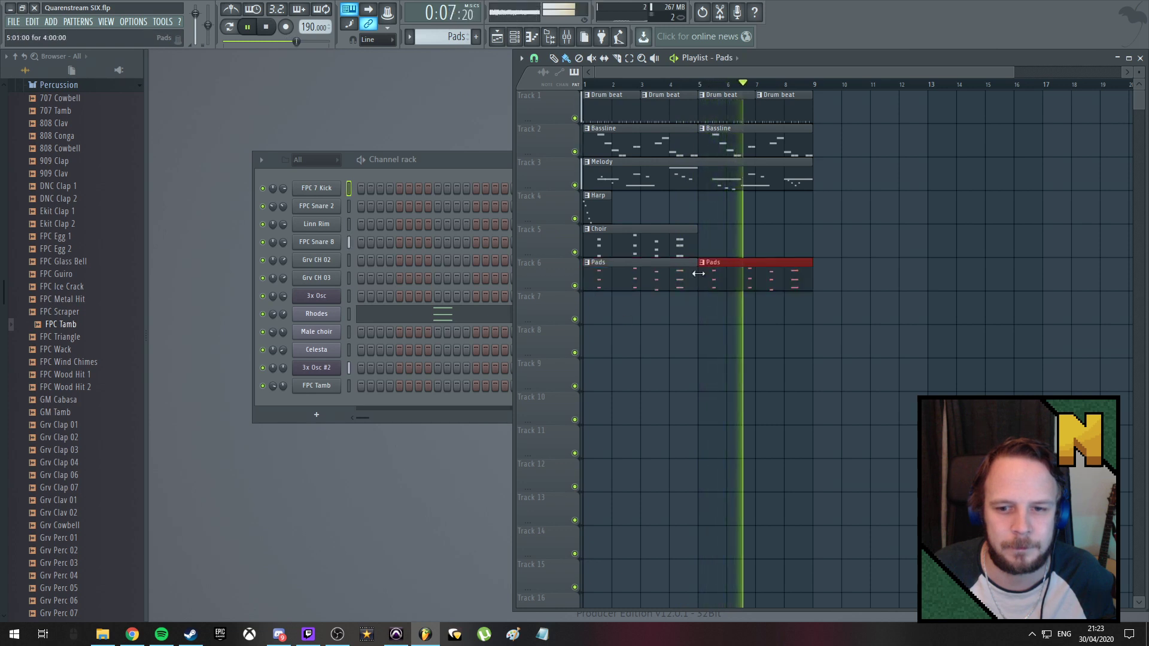
left_click(676, 243)
left_click(707, 243)
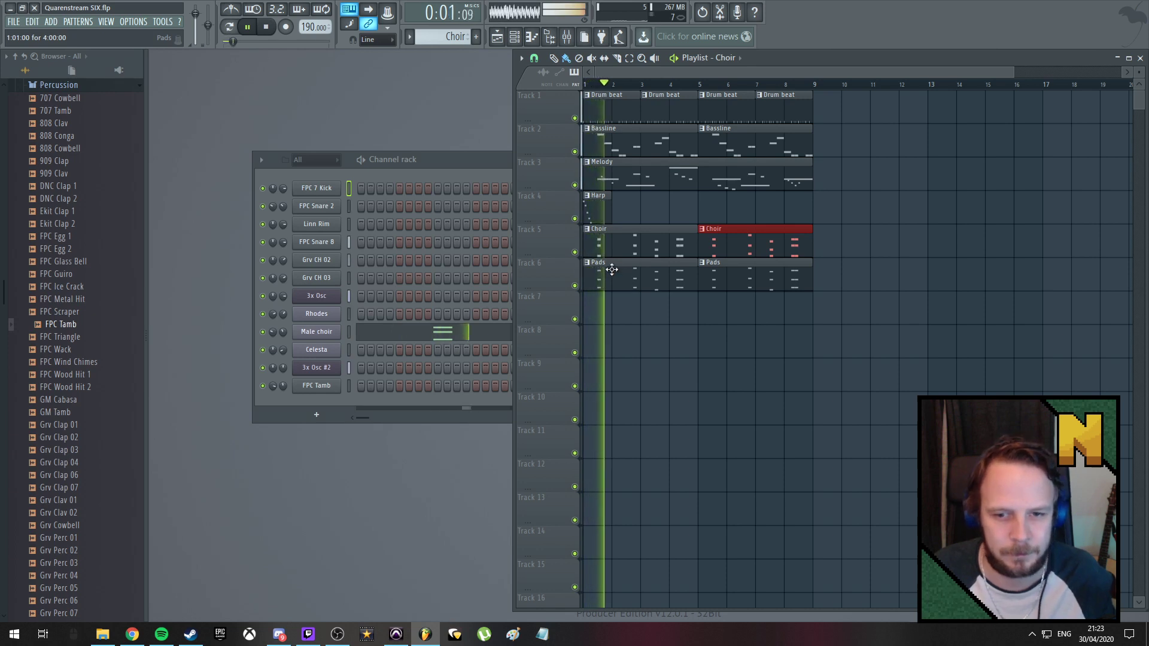
Place Tamb pattern clips back to back on Track 7 across bars 1 to 8
left_click_drag(449, 37, 448, 41)
left_click(599, 316)
left_click_drag(599, 316, 790, 317)
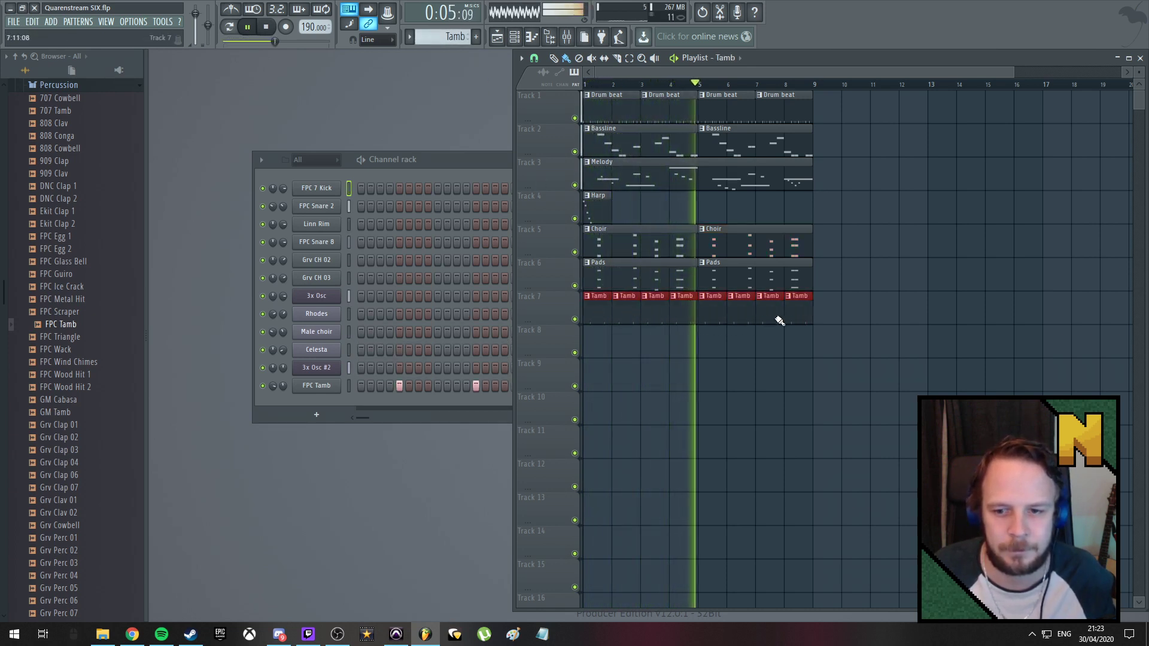
Fill bars 1 to 8 of Track 8 with Hats clips, aligning them back to back without gaps
left_click_drag(449, 36, 449, 33)
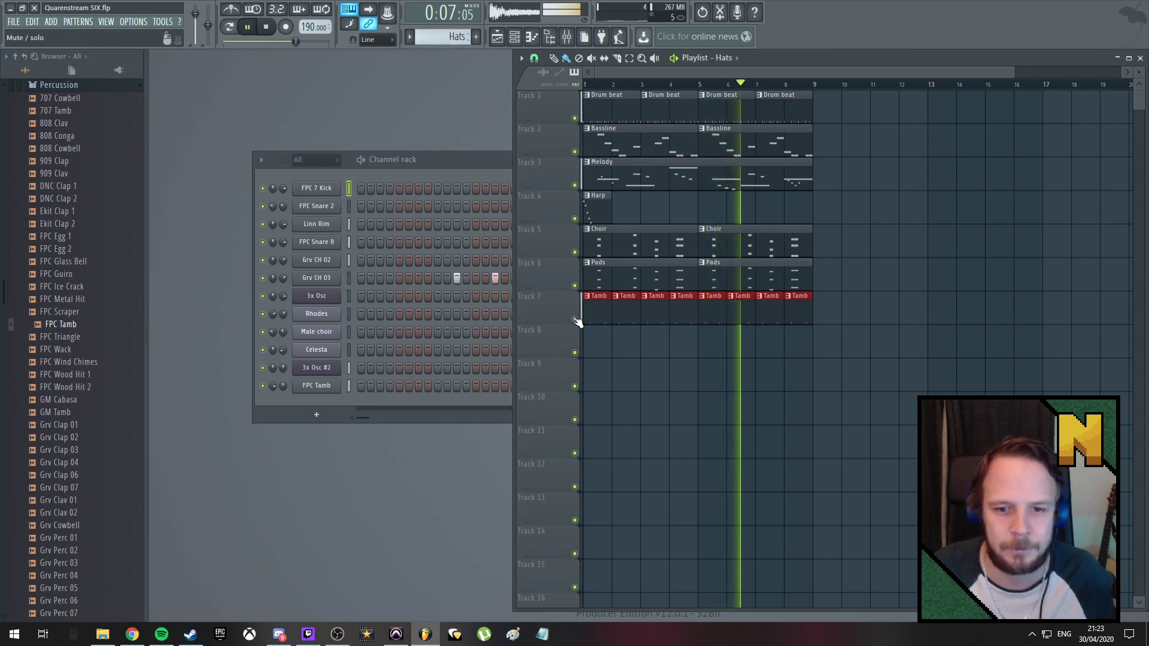
left_click(594, 340)
left_click_drag(674, 341, 795, 351)
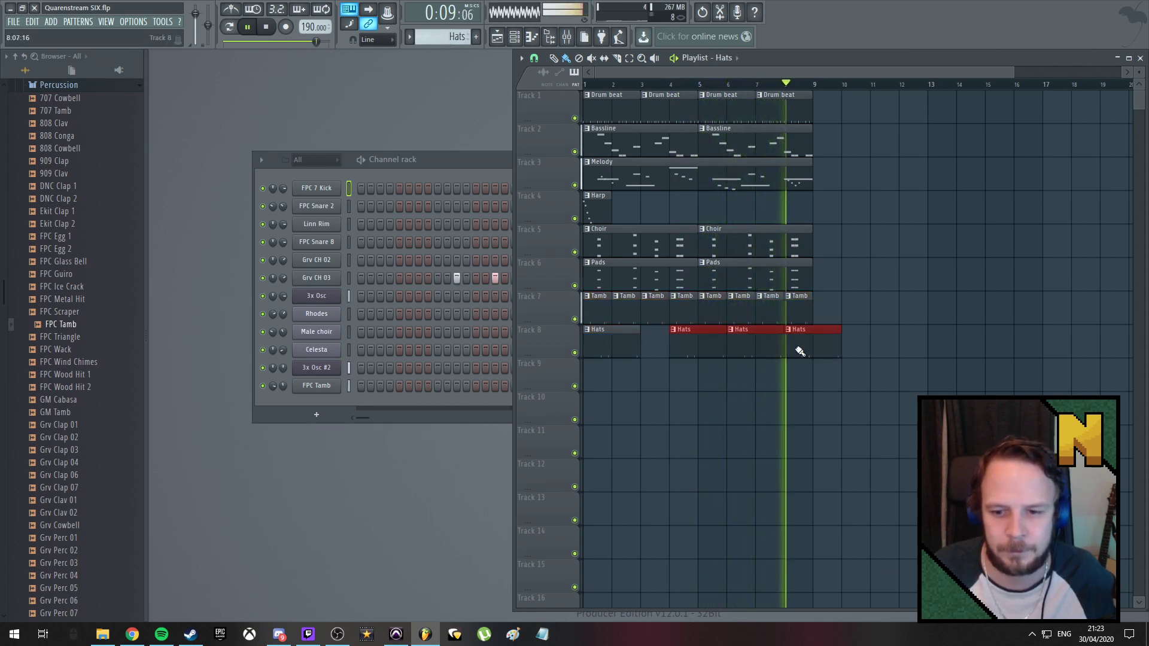
left_click_drag(693, 344, 667, 347)
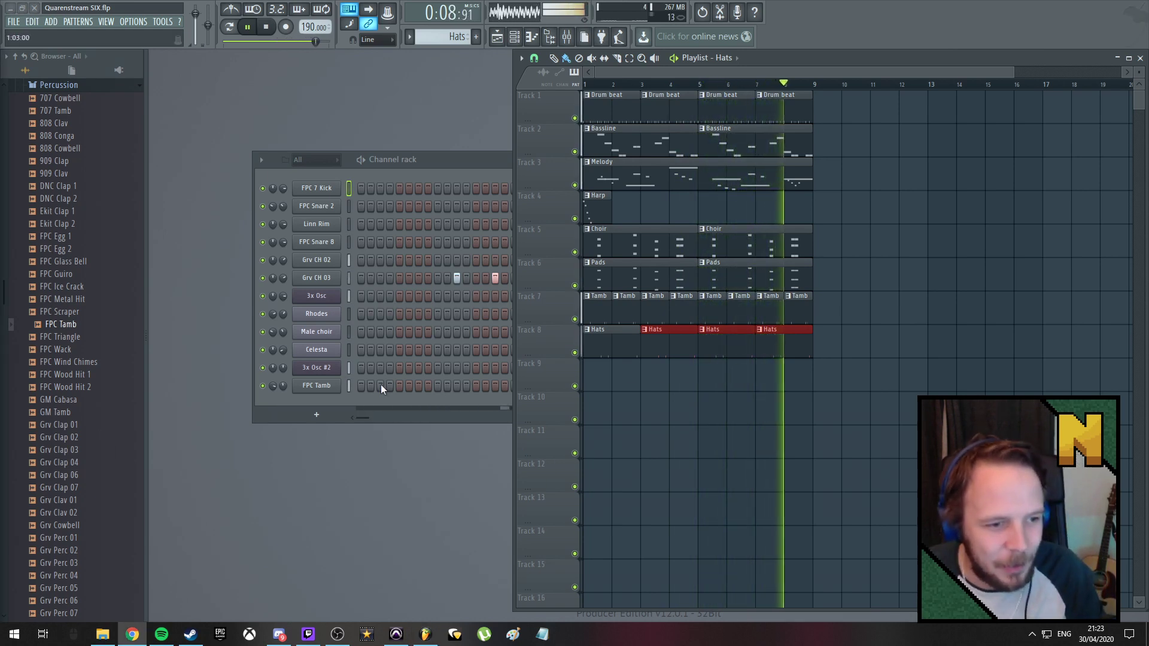
Stop playback and close FL Studio without saving the changes to Quarenstream SIX.flp
key("space")
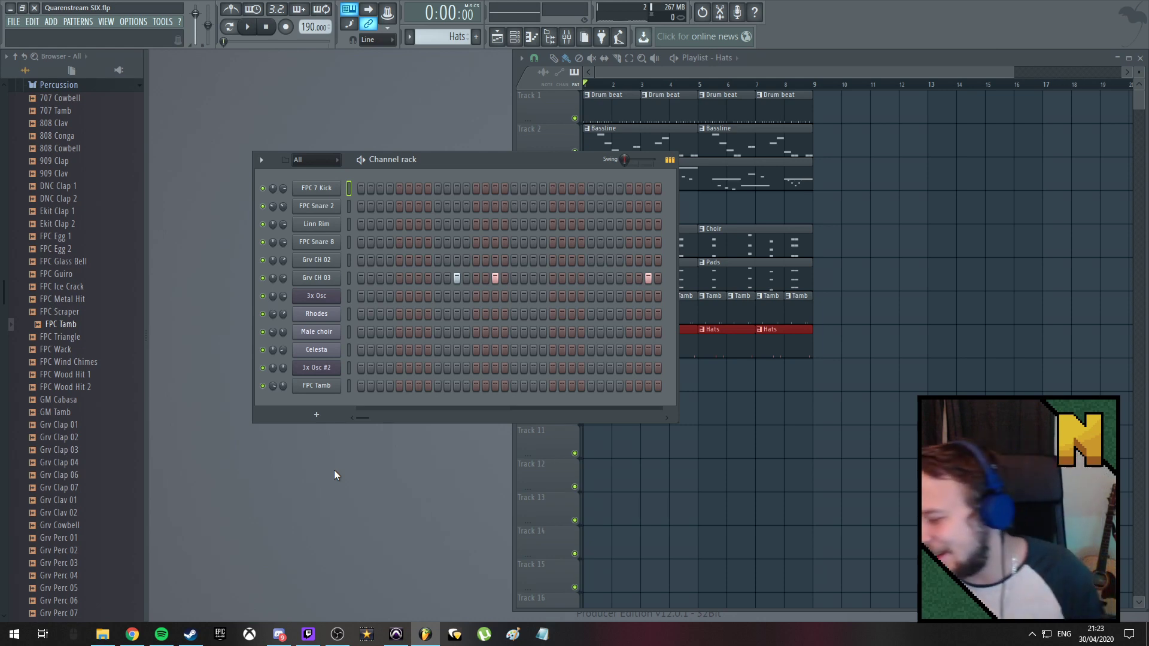
left_click(34, 7)
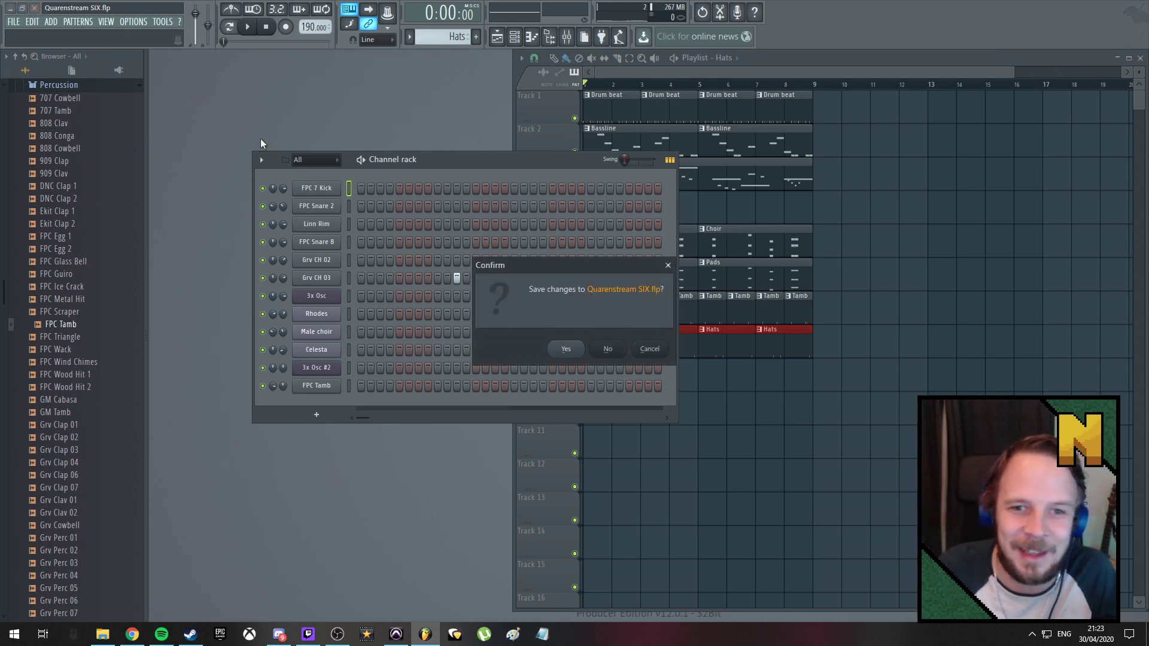
left_click(608, 350)
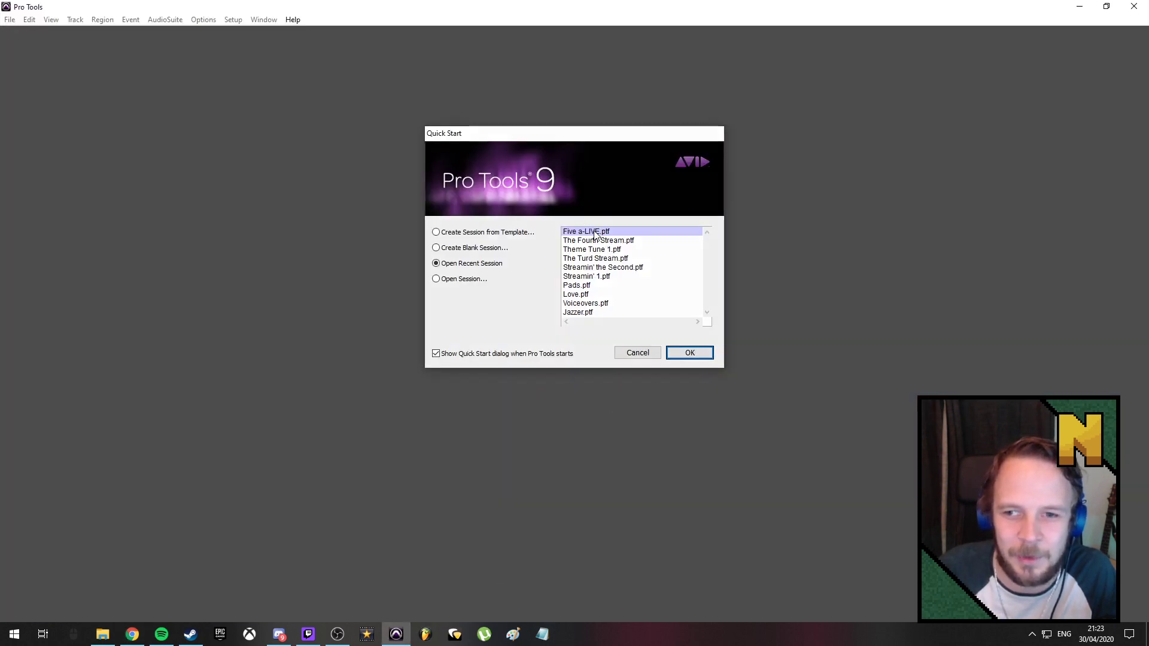
Open the recent session Five a-LIVE.ptf in Pro Tools and mute the Audio5 and Audio6 tracks
double_click(592, 234)
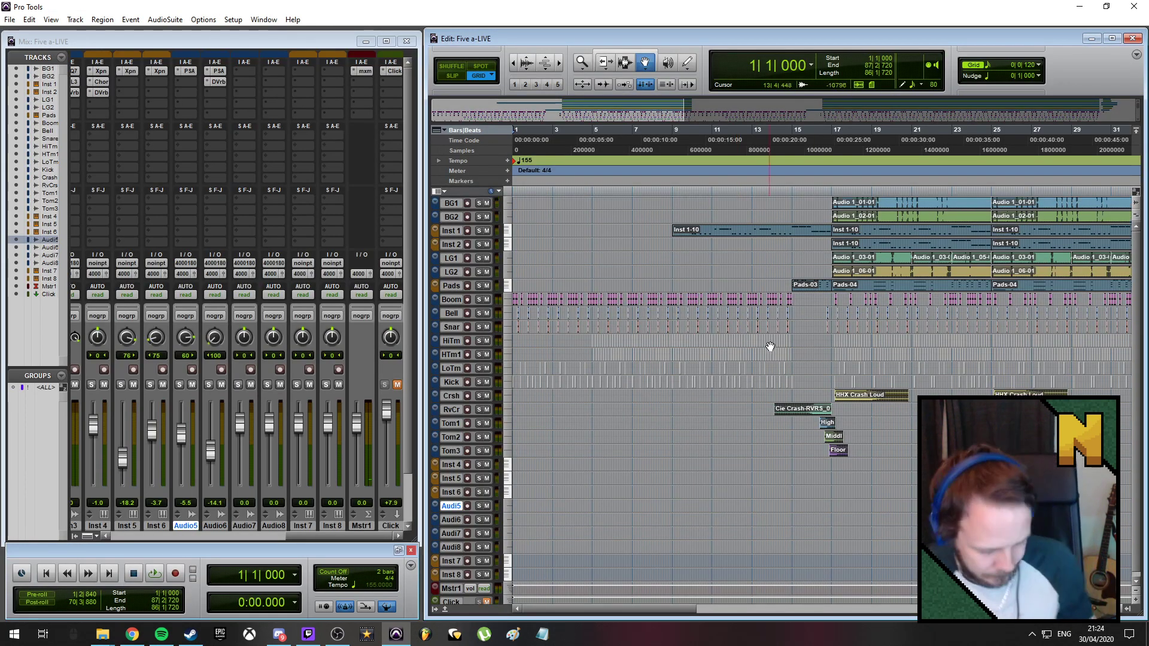
scroll(775, 355, "down", 2)
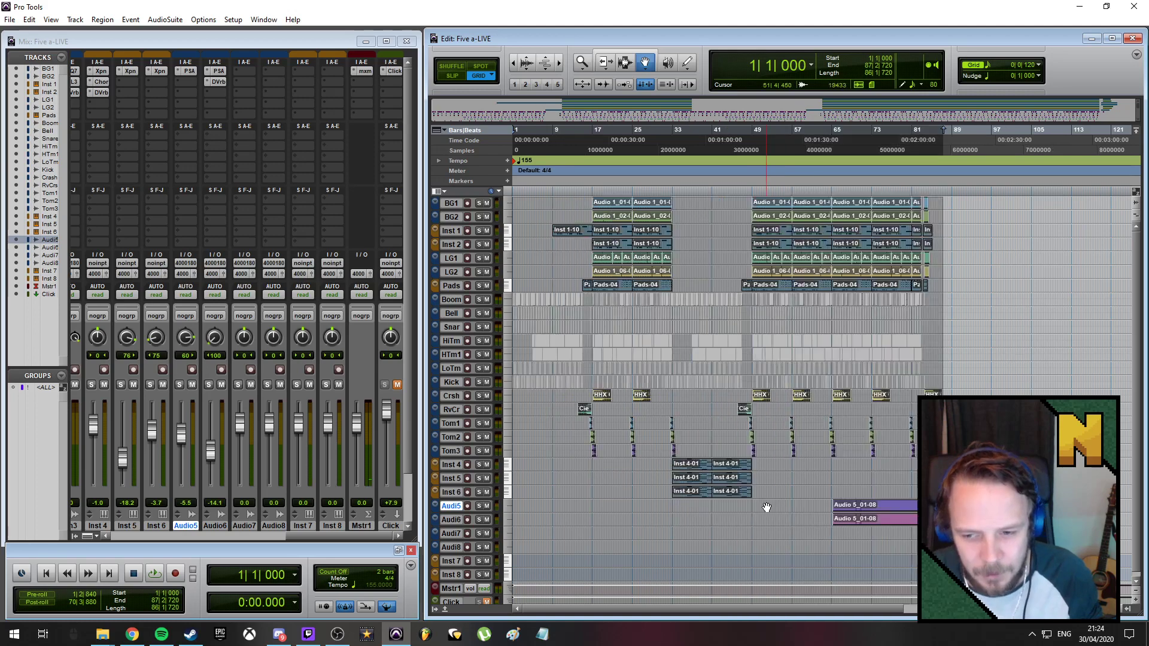
left_click(885, 506)
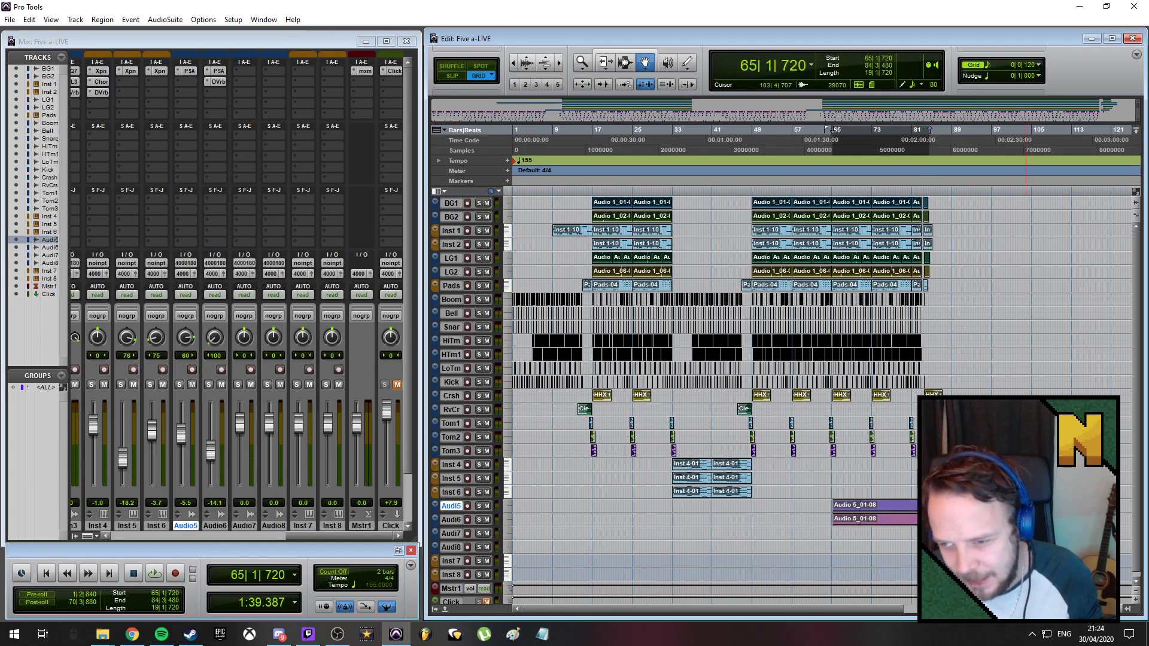
scroll(831, 129, "up", 3)
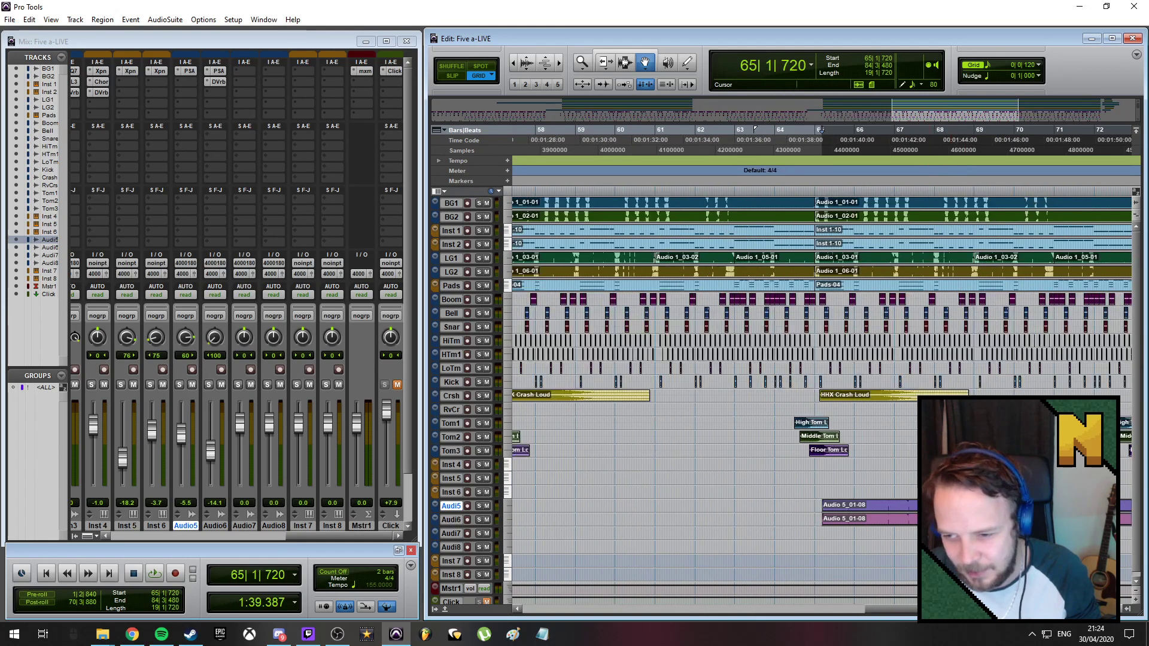
scroll(826, 299, "right", 8)
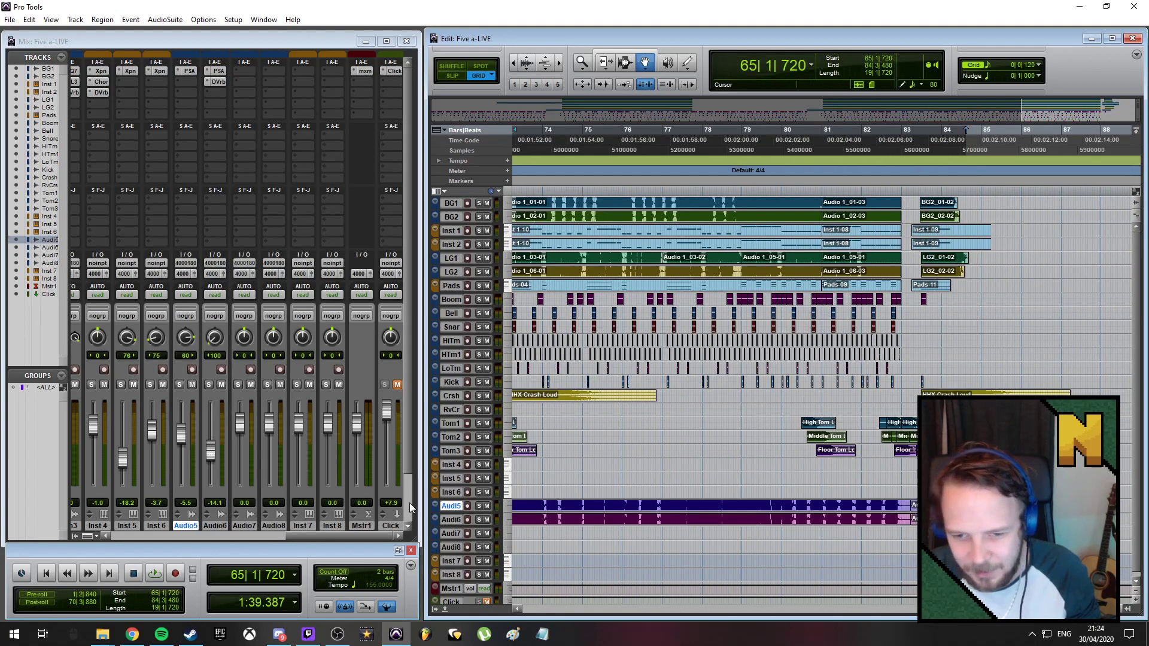
left_click(487, 520)
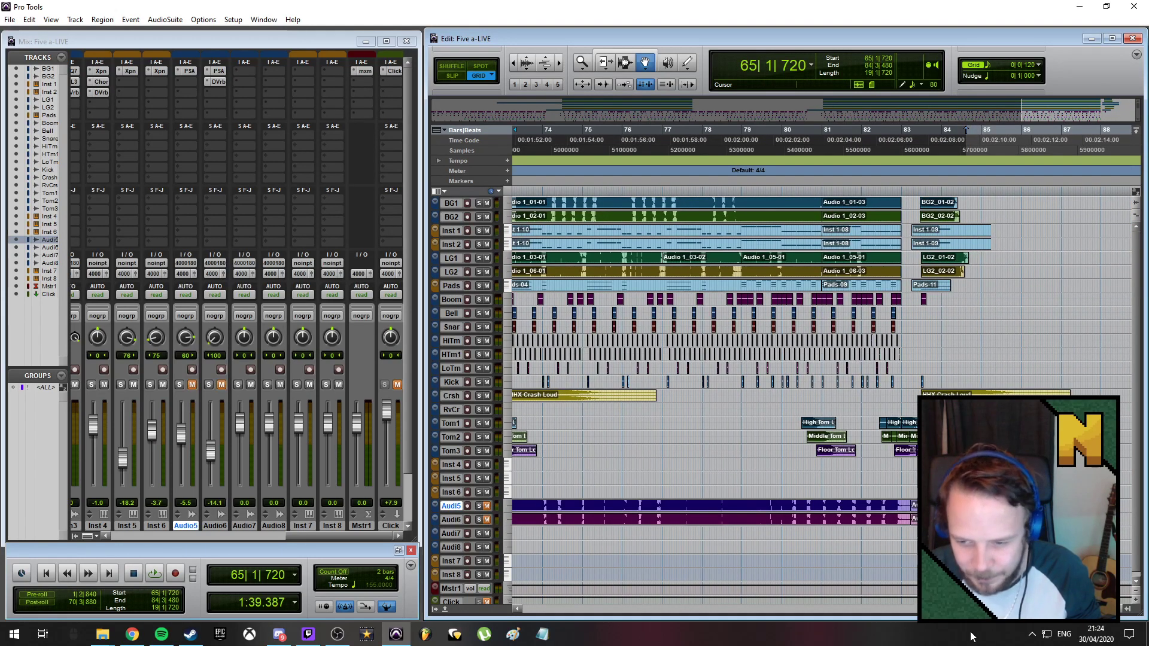
Place the stereo audio 138 to end on tracks Audio7 and Audio8, starting at bar 65
scroll(634, 487, "down", 2)
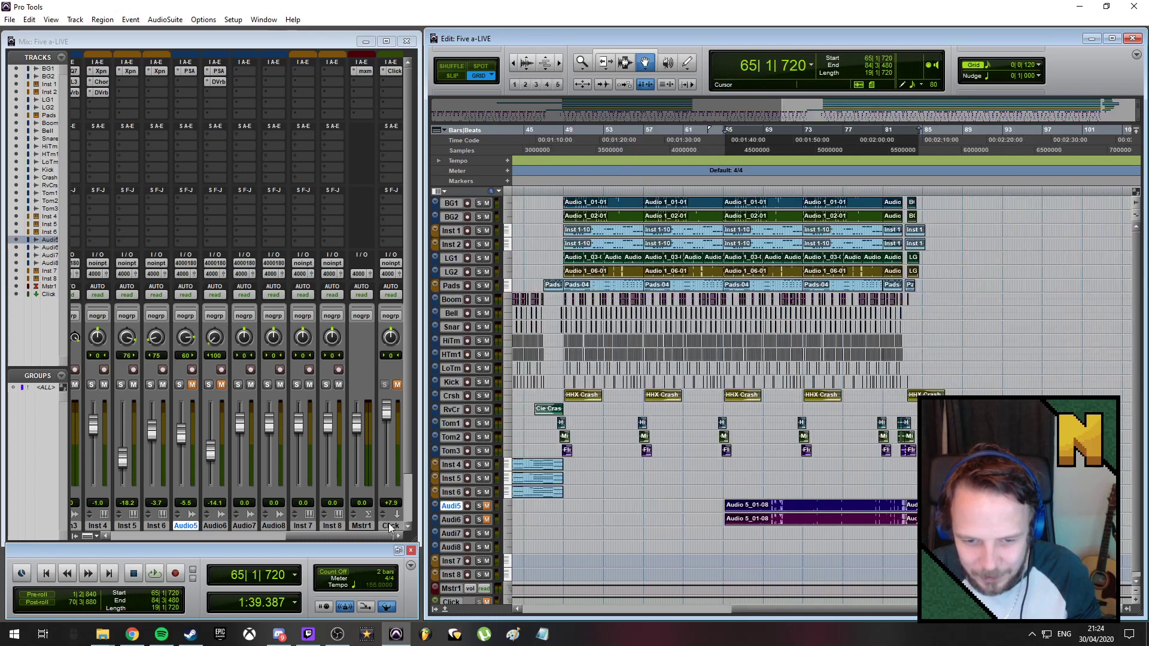
left_click(448, 534)
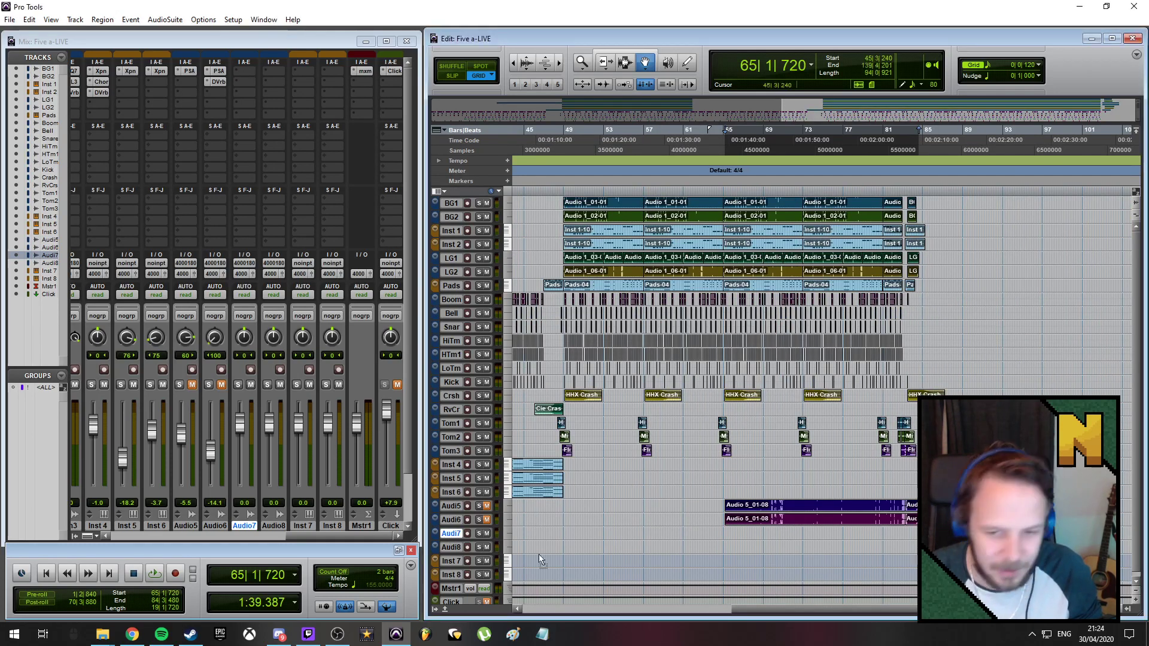
left_click(725, 542)
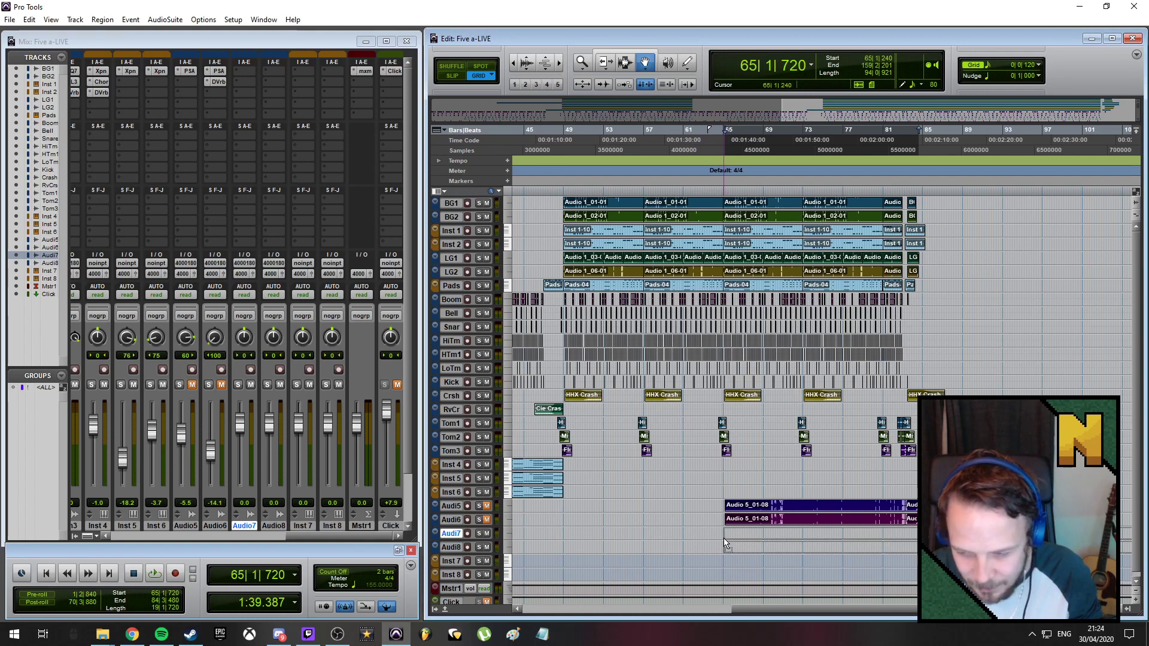
key("ctrl+v")
key("ctrl+[")
key("ctrl+[")
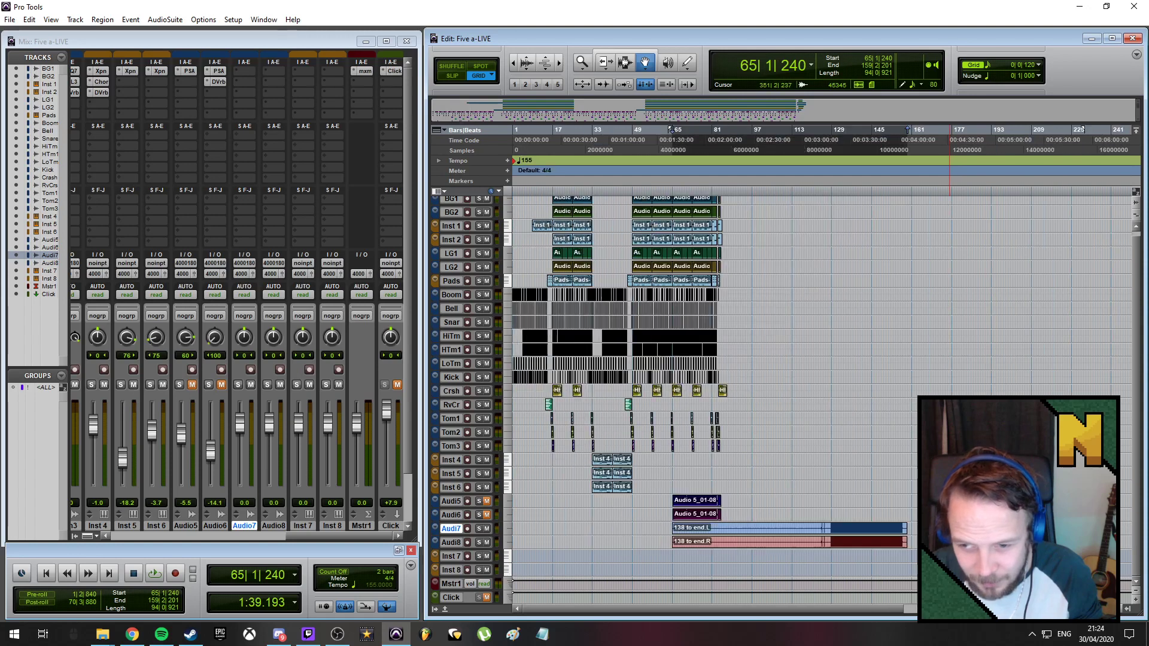
Move the 138 to end regions on Audio7 and Audio8 to the session start at 1|1|000
left_click(731, 532)
left_click_drag(731, 531, 530, 529)
key("ctrl+]")
key("ctrl+]")
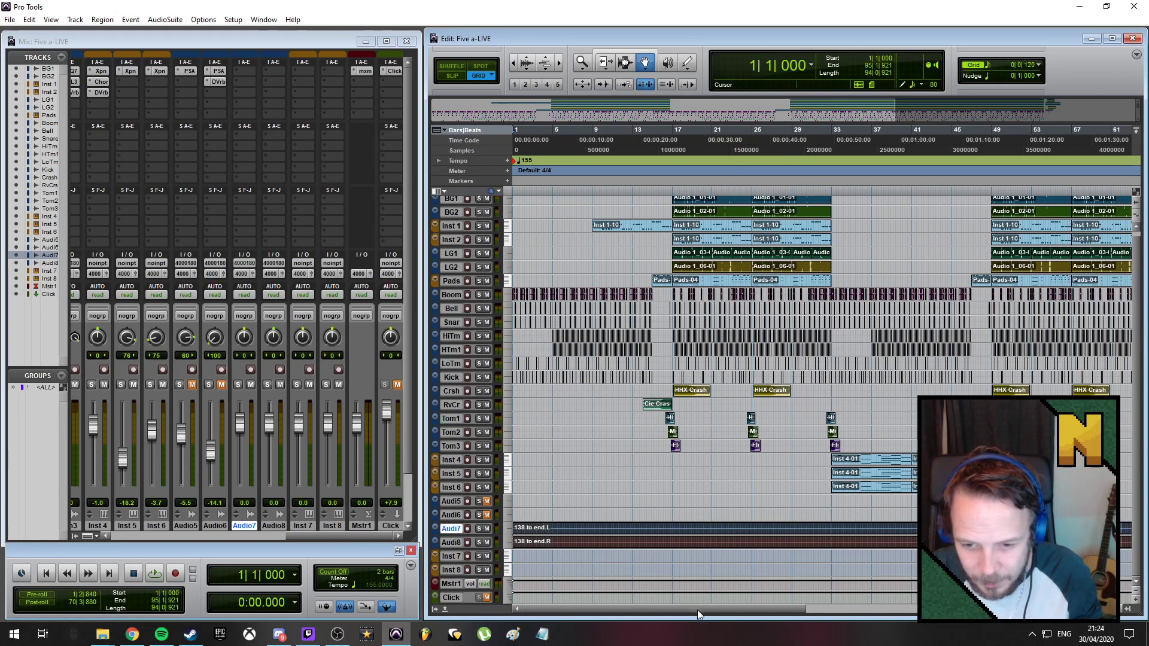
left_click(853, 610)
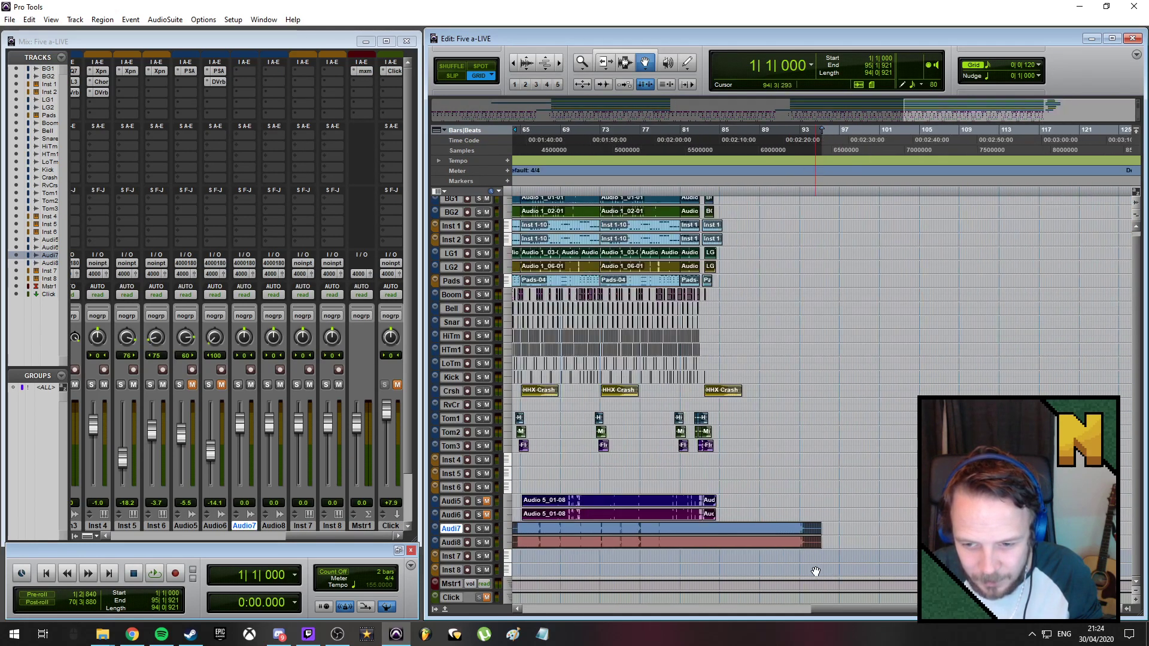
left_click_drag(843, 611, 745, 598)
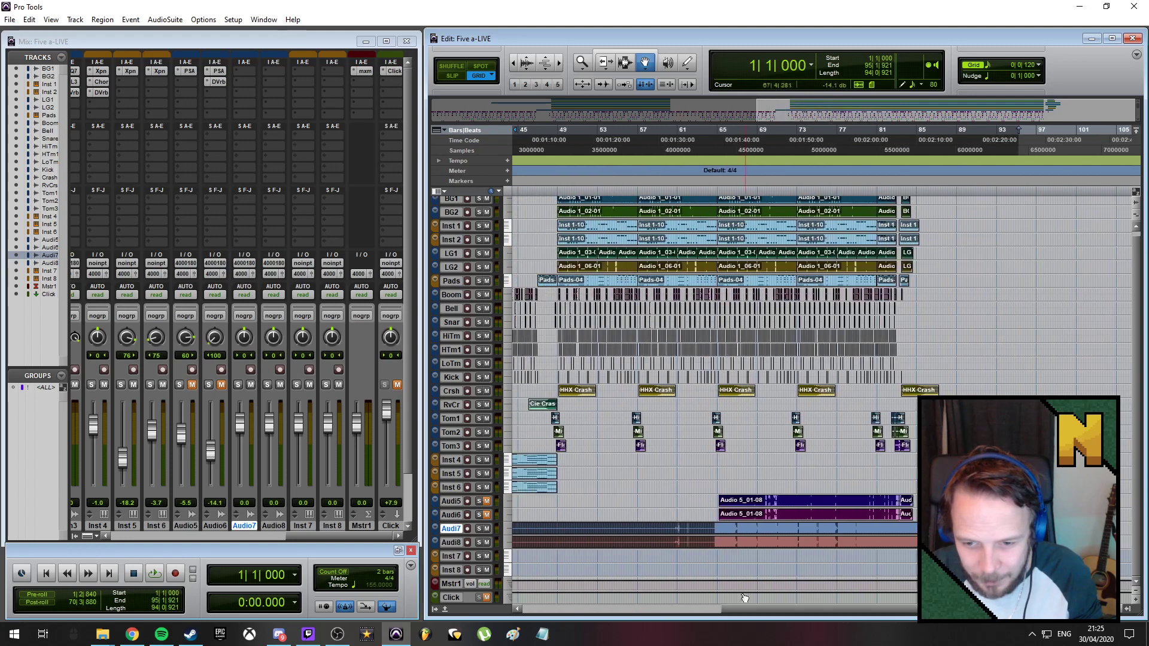
Solo Audio7 and Audio8, play the session from bar 59, and restart playback from 60|3|000
left_click(659, 135)
key("space")
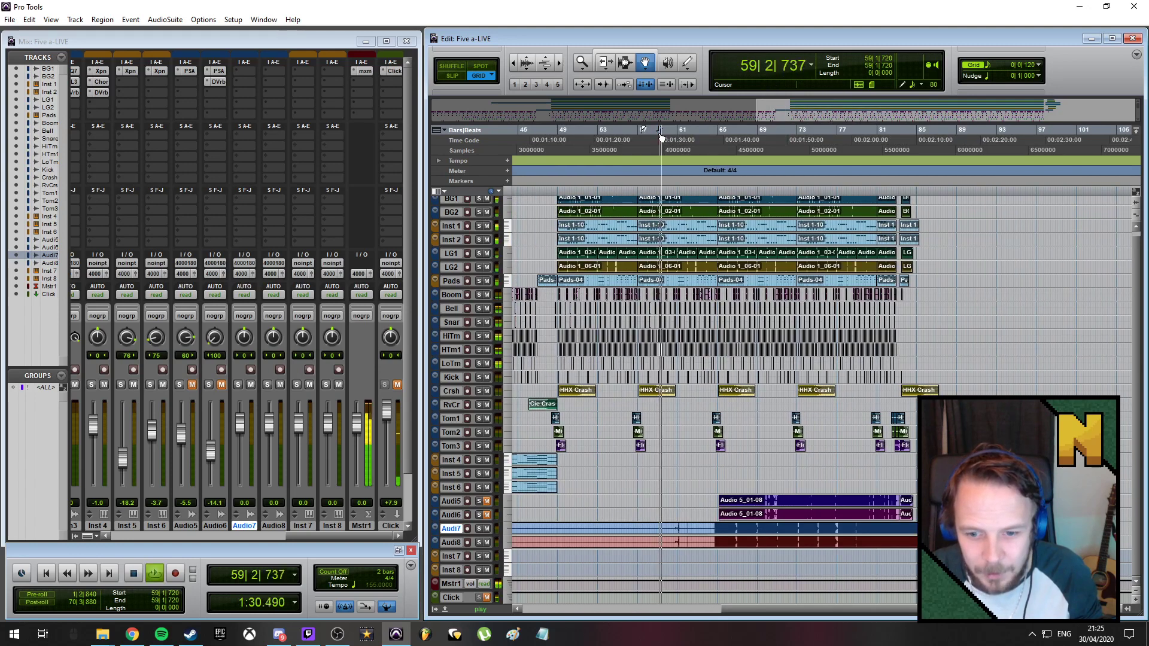
left_click(479, 529)
key("space")
left_click(480, 543)
key("space")
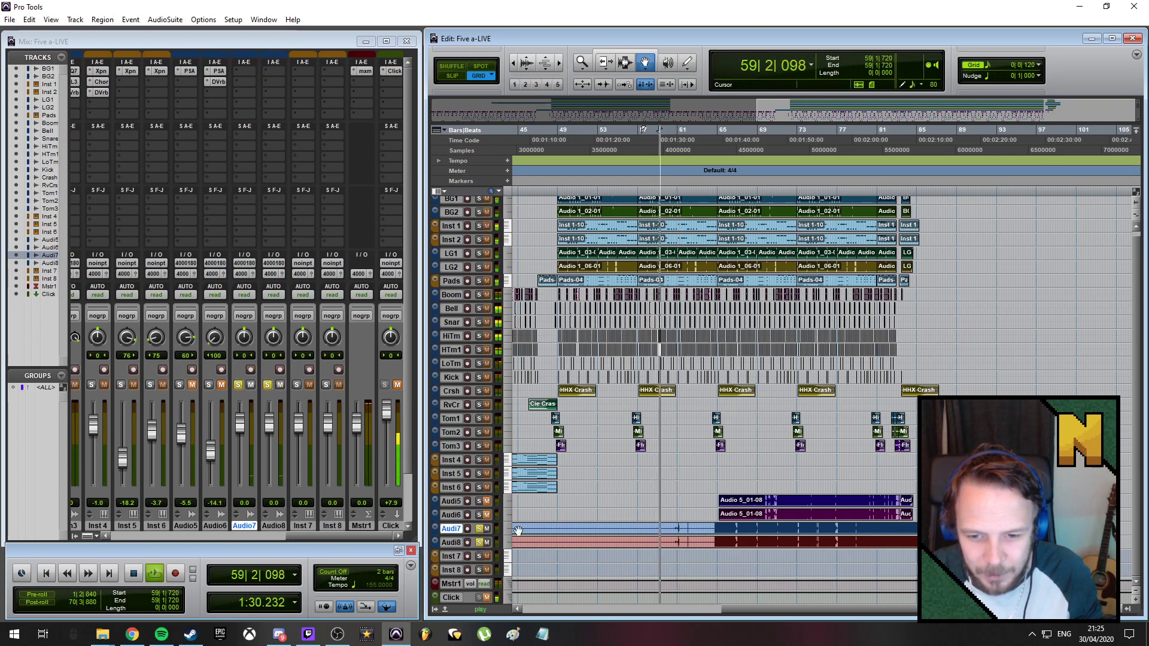
left_click(672, 129)
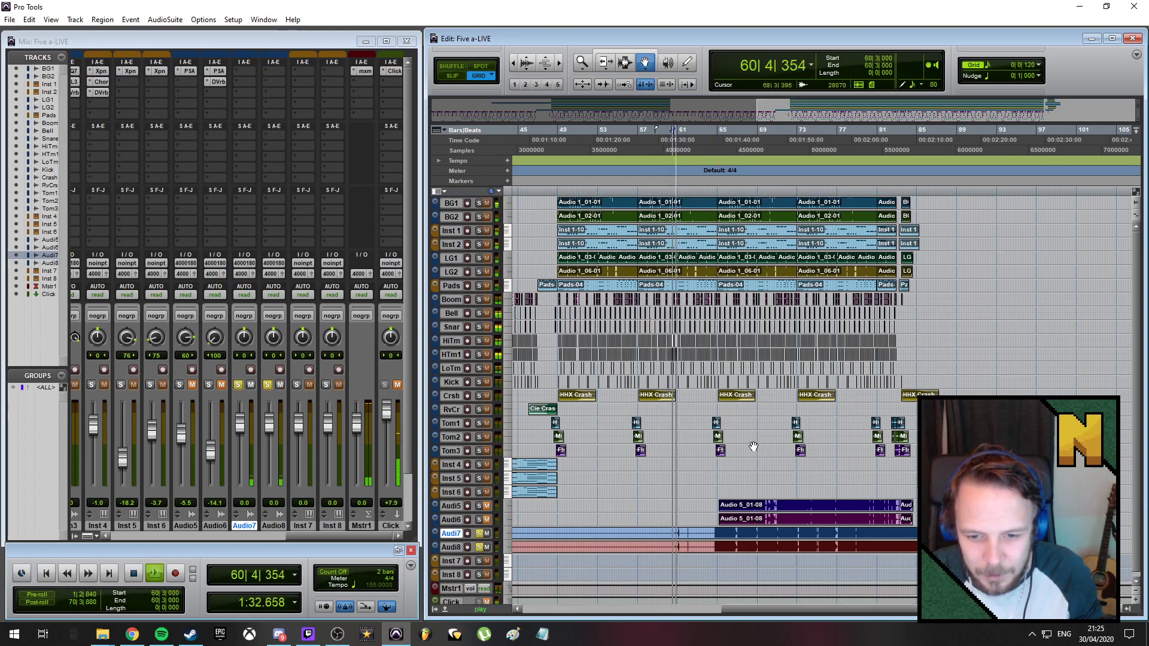
Listen through the start of the 138 to end audio near bar 65, stop playback and unsolo Audio7 and Audio8
key("ctrl+]")
key("ctrl+]")
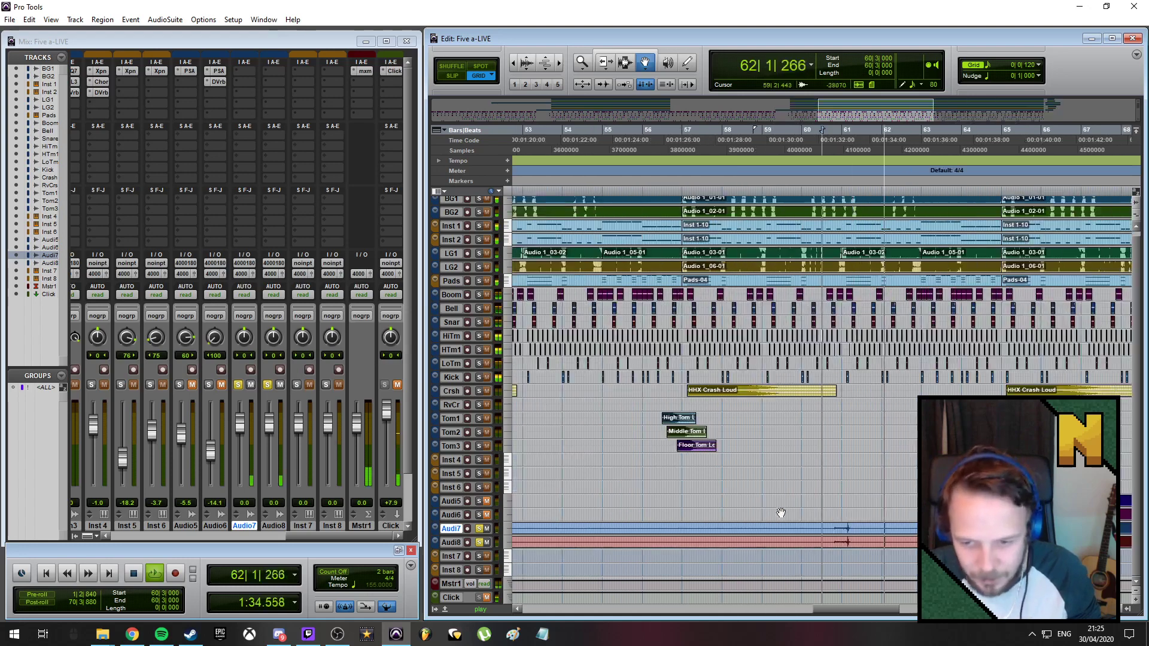
left_click_drag(848, 608, 890, 612)
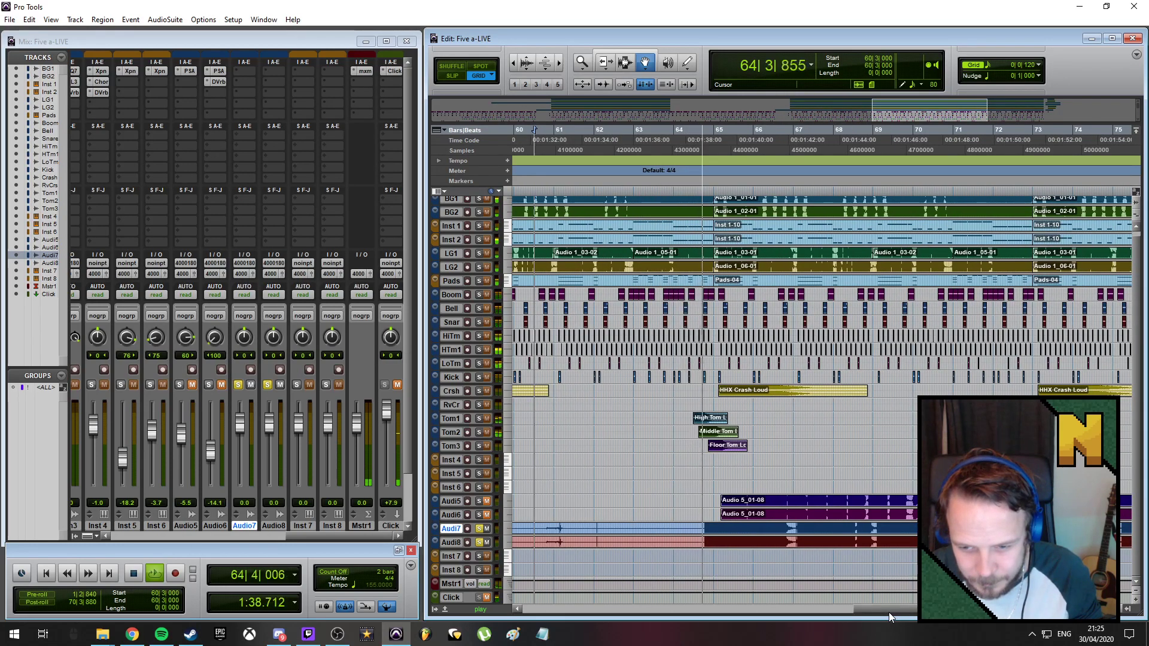
left_click(481, 528)
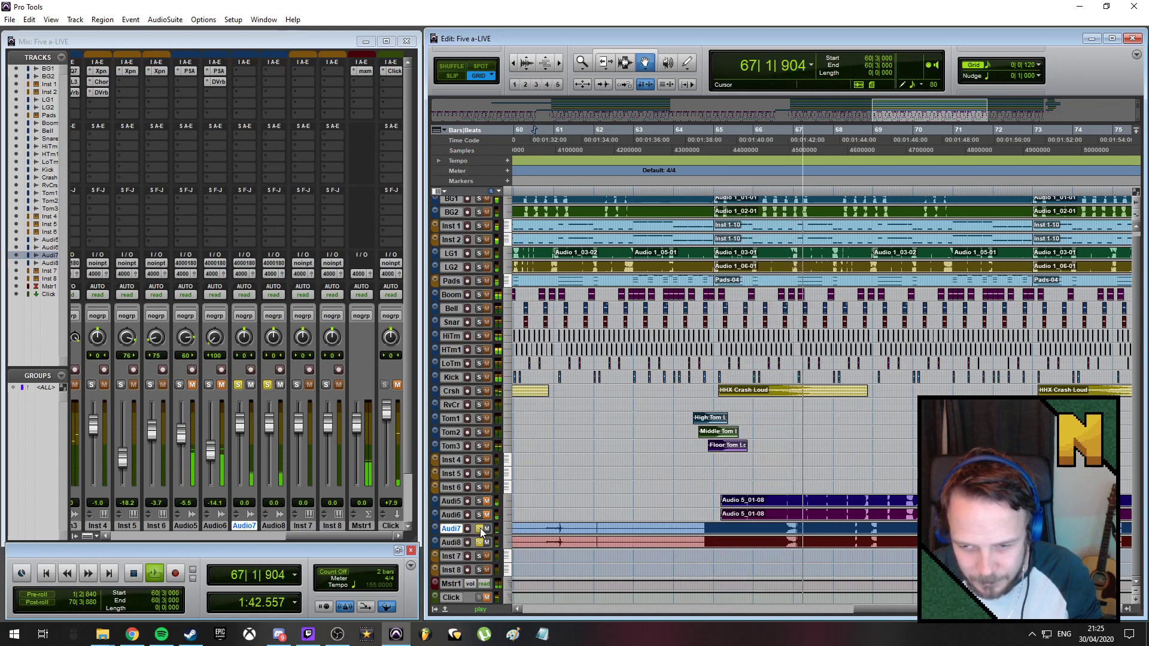
key("space")
left_click(479, 543)
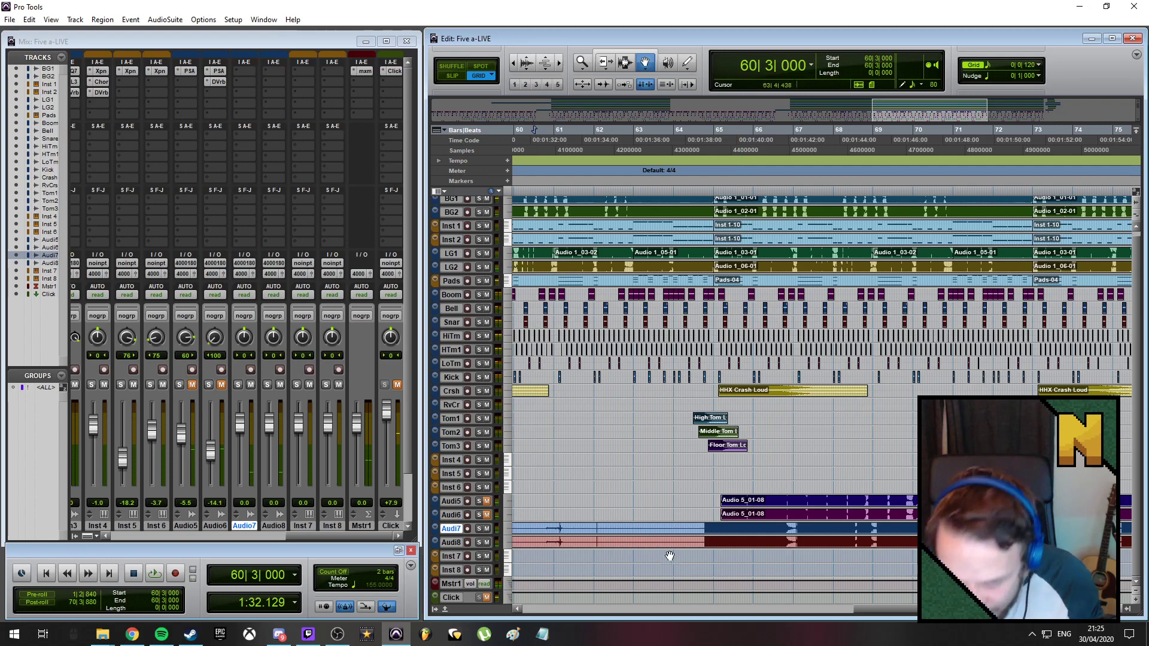
Delete the 138 to end regions from the Audio7 and Audio8 tracks
key("ctrl+bracketleft")
key("ctrl+bracketleft")
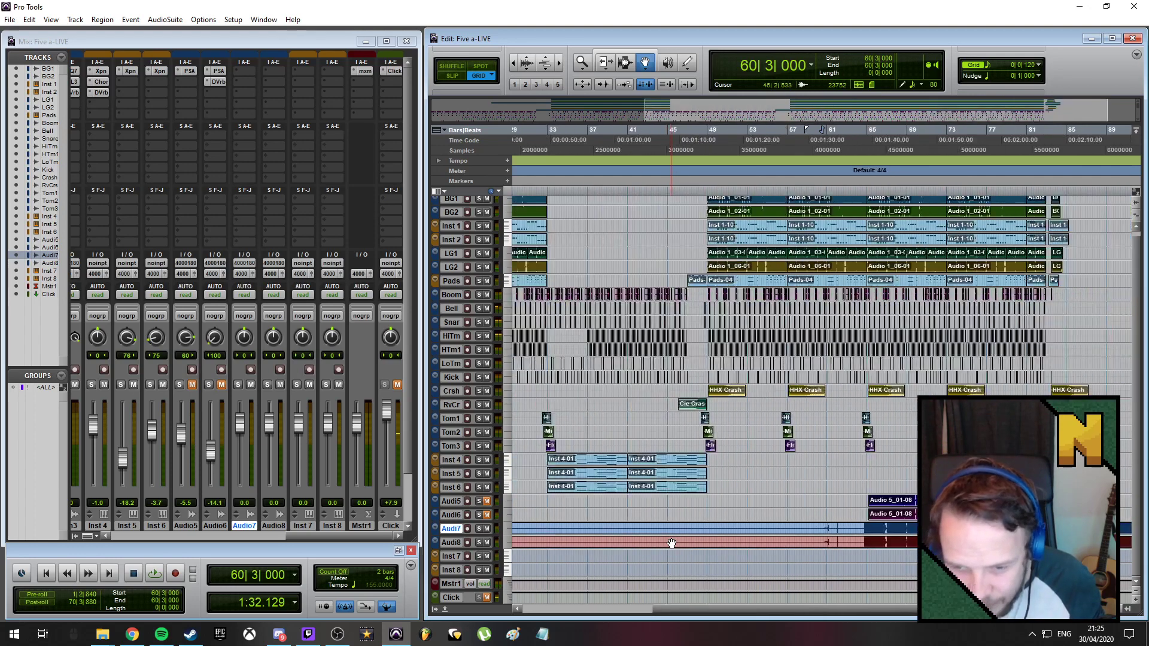
key("ctrl+a")
left_click(675, 547)
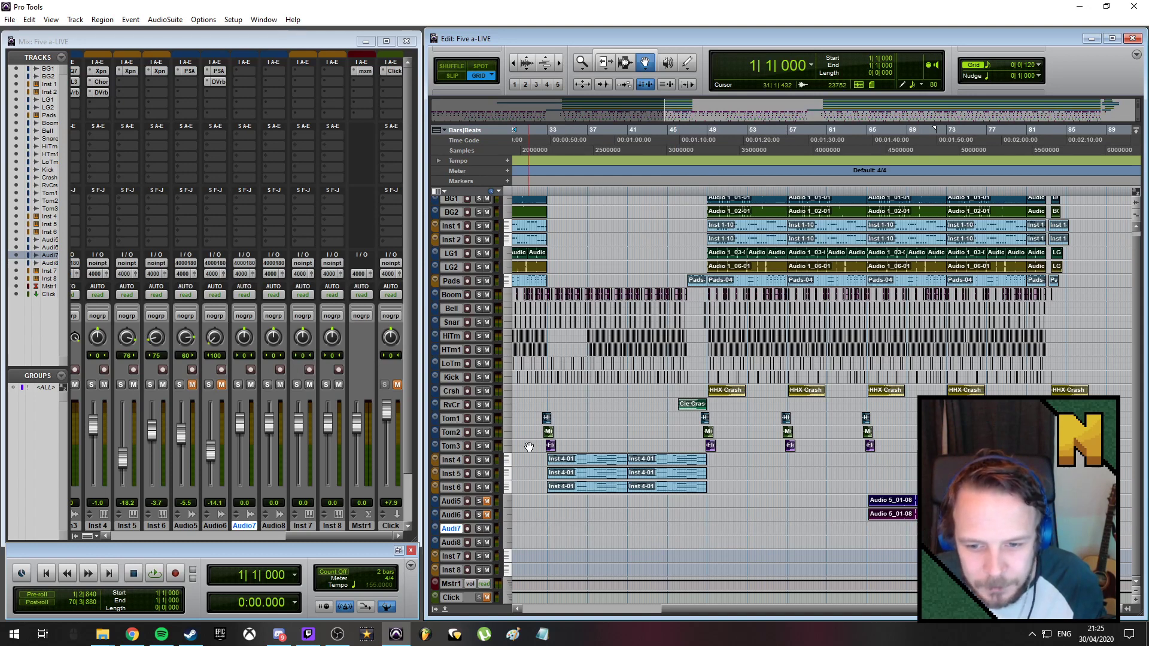
Create one new stereo audio track directly below the Inst 6 track
left_click(451, 486)
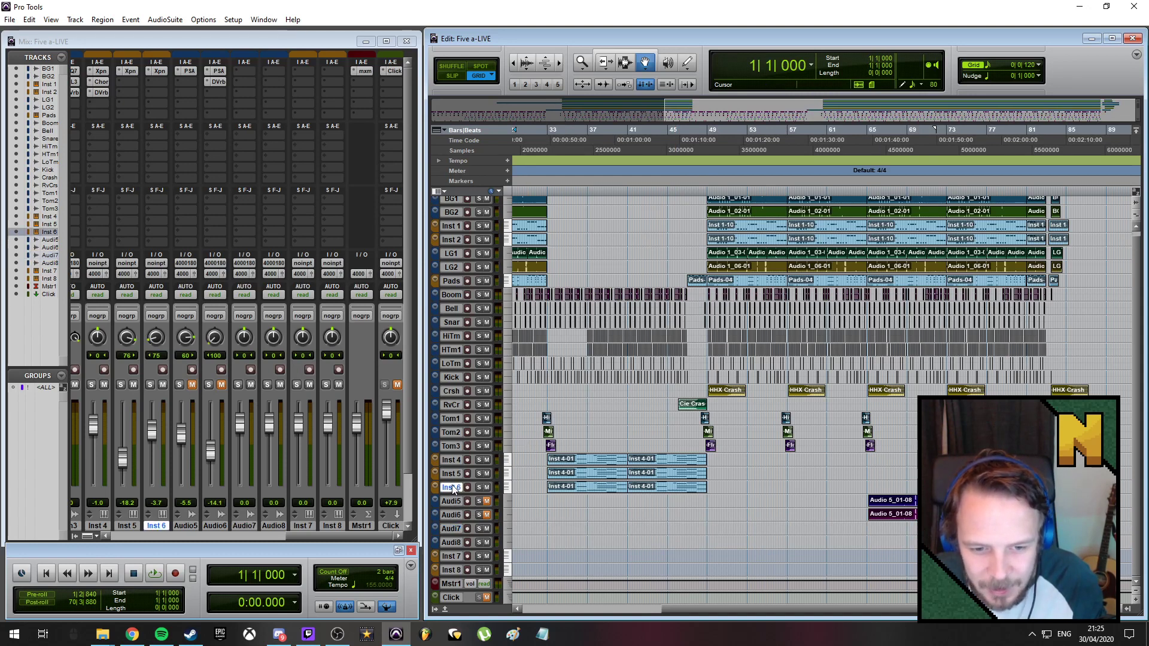
left_click(75, 19)
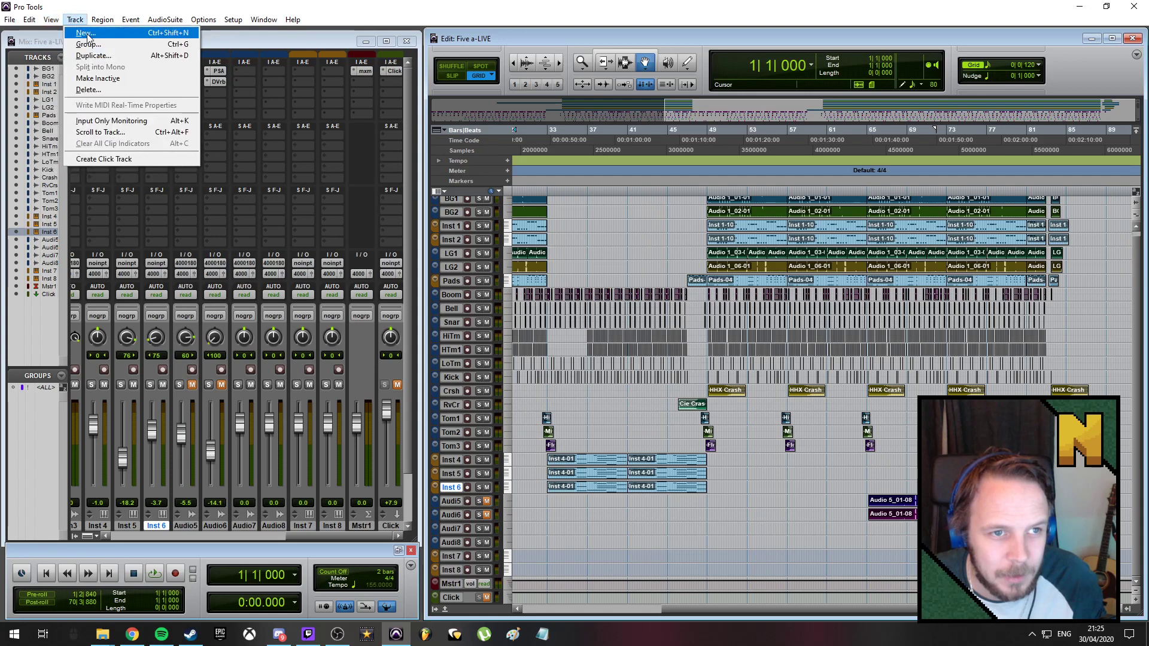
left_click(86, 33)
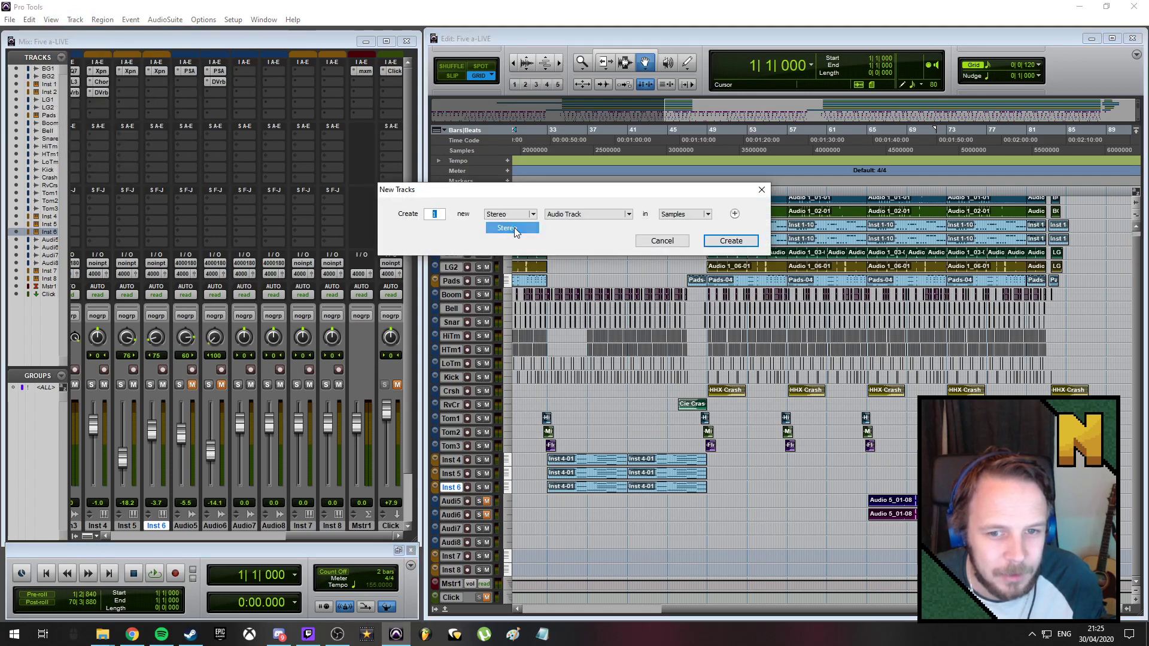
left_click(507, 228)
key("Return")
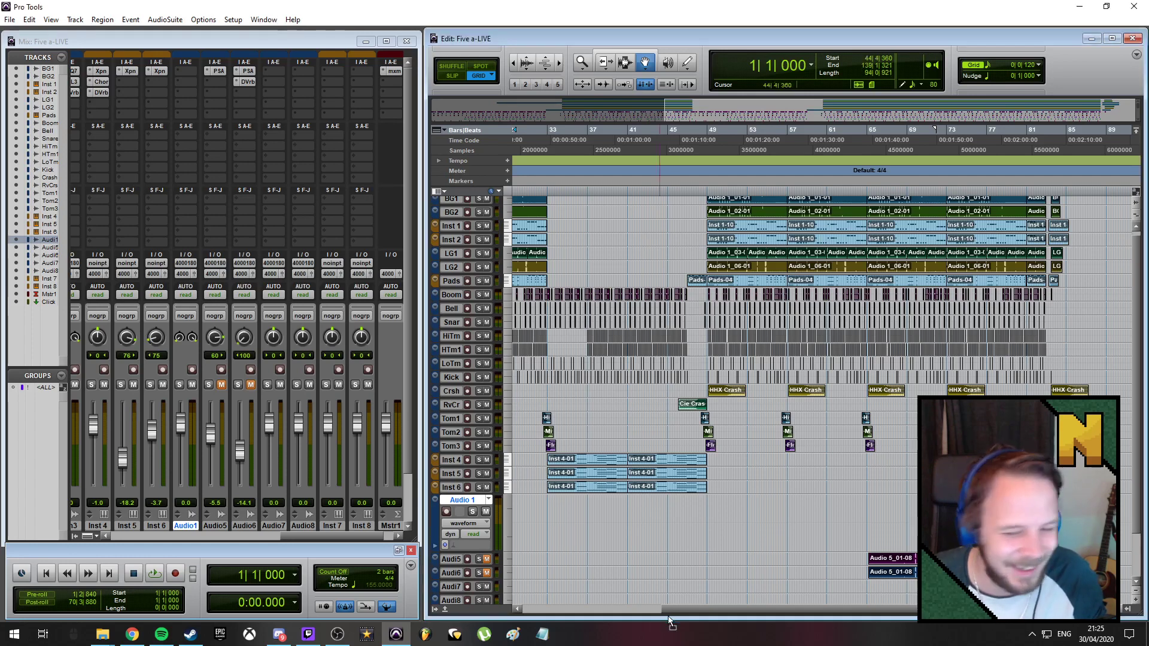
Place the 138 to end audio on the stereo Audio 1 track and move its region to the session start at 1|1|000
left_click_drag(916, 521, 457, 525)
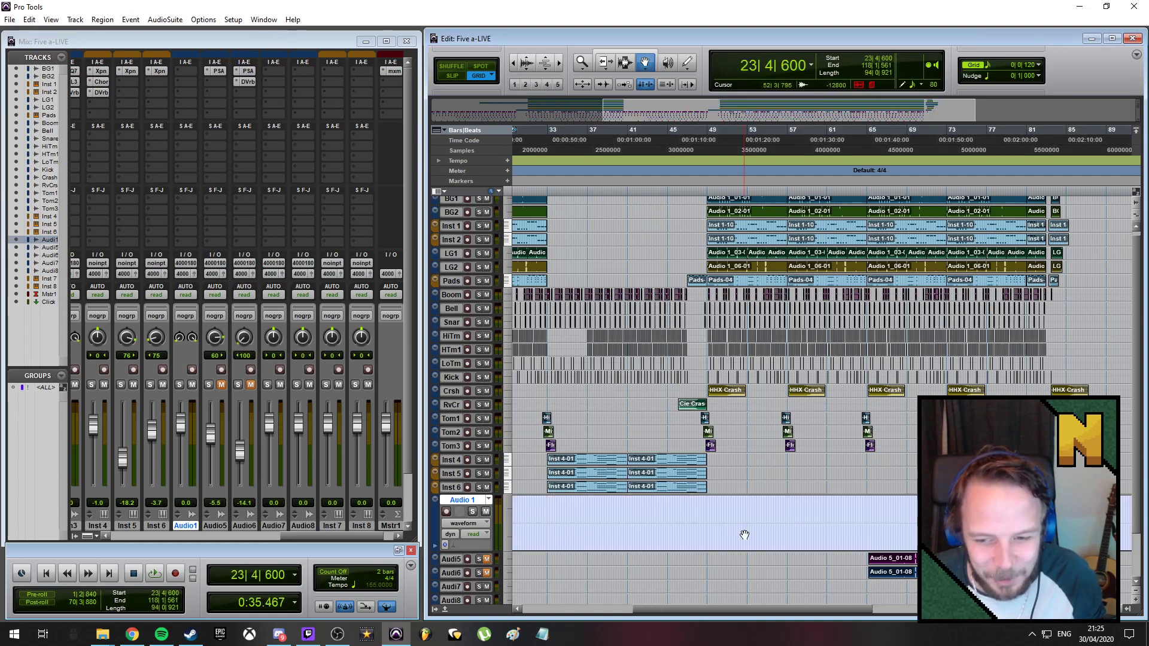
key("ctrl+bracketleft")
key("ctrl+bracketleft")
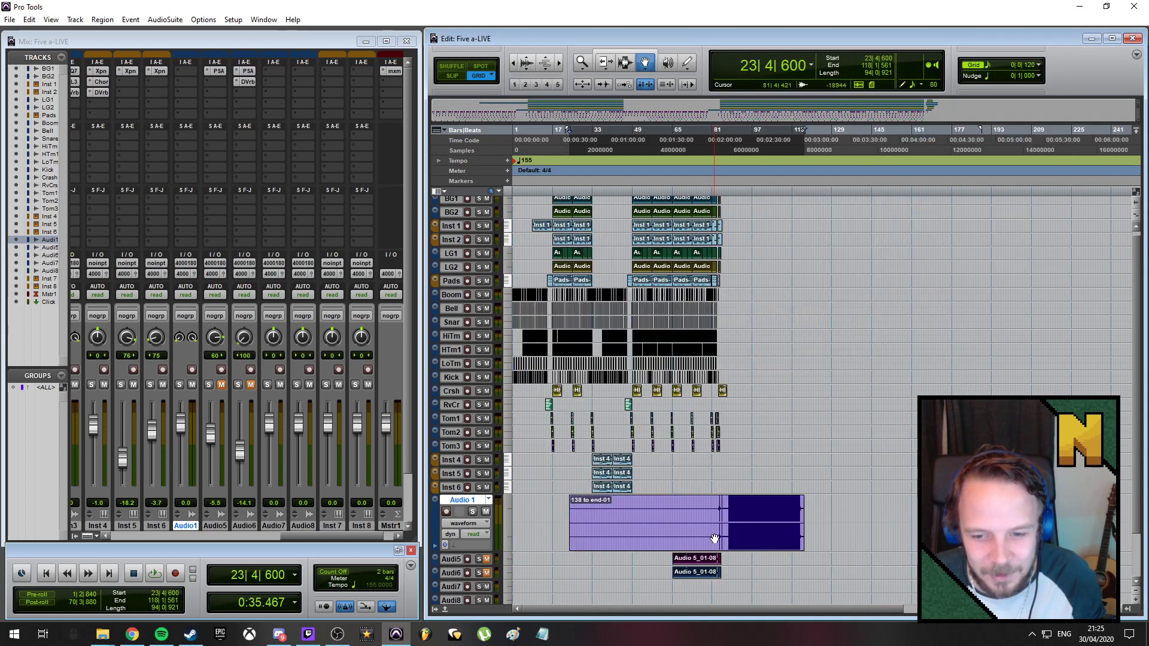
left_click_drag(639, 524, 529, 523)
key("ctrl+bracketright")
key("ctrl+bracketright")
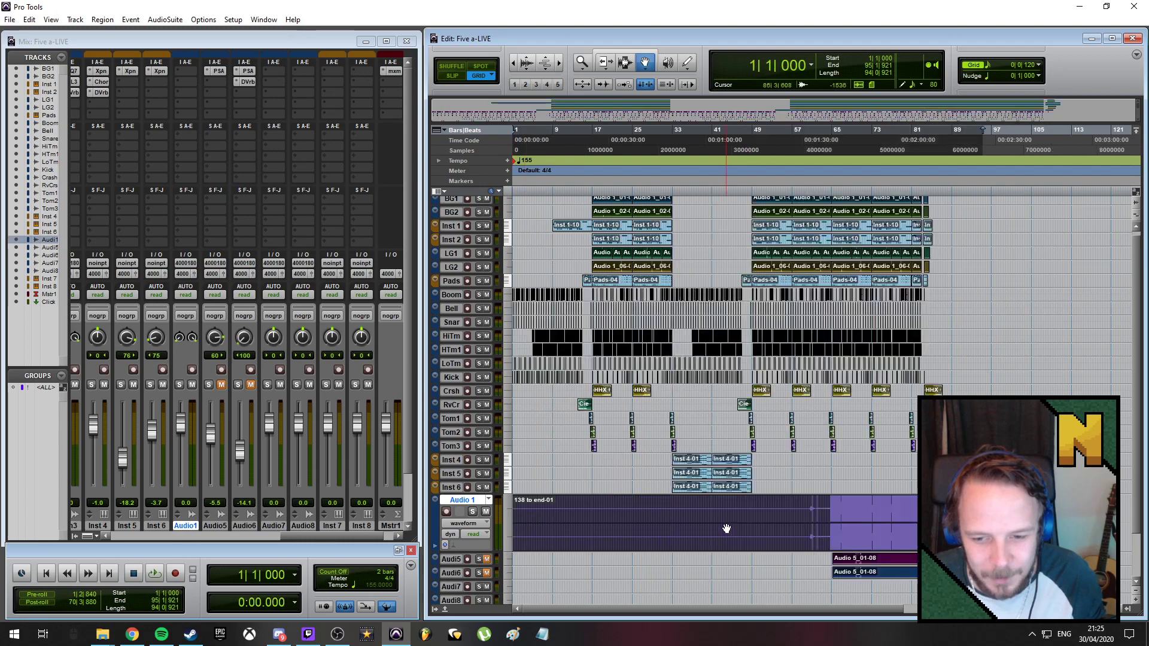
Remove the part of the Audio 1 region before 64|2|600 by deleting the section from 57|2|480 and the remaining piece before it
left_click_drag(695, 606, 850, 605)
left_click(623, 62)
left_click(818, 504)
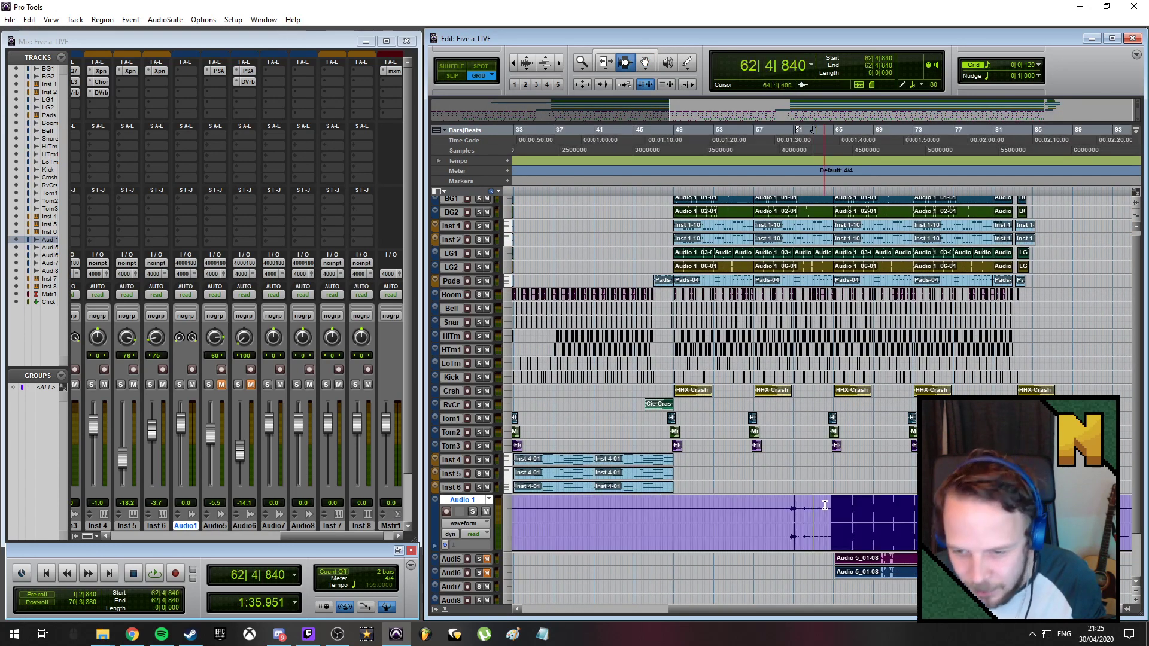
left_click(828, 504)
left_click_drag(827, 504, 756, 504)
key("Delete")
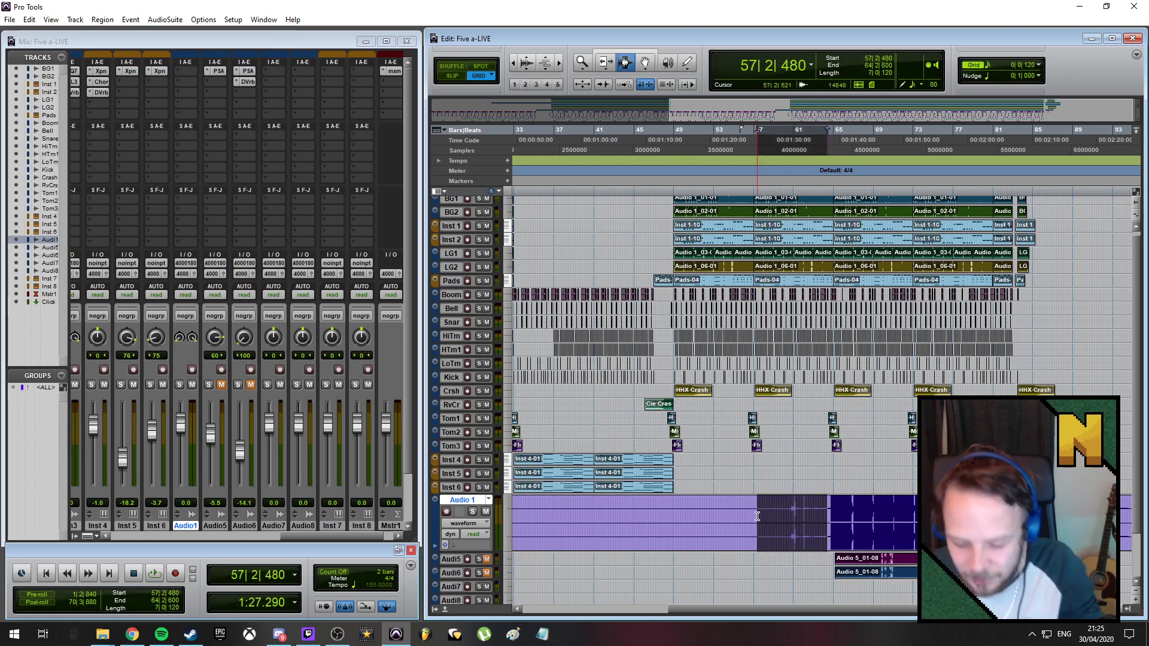
scroll(756, 516, "down", 3)
left_click(646, 66)
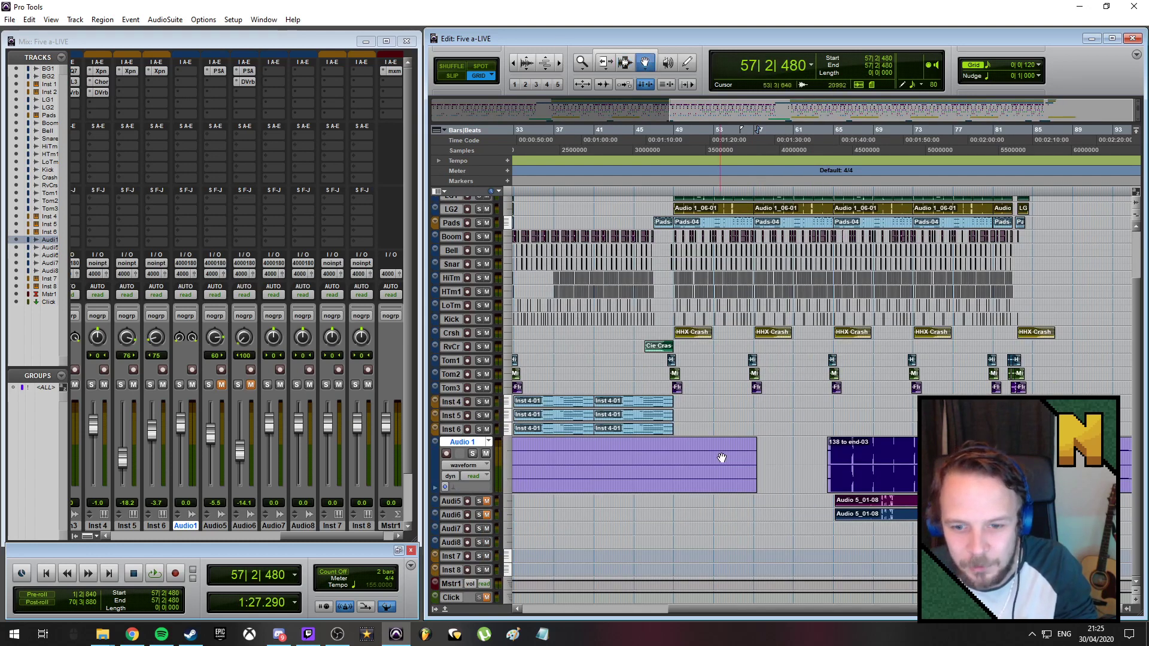
left_click(721, 461)
key("Delete")
Play the session from 62|2|240, solo Audio 1 to hear it alone, and stop playback
left_click(807, 136)
key("space")
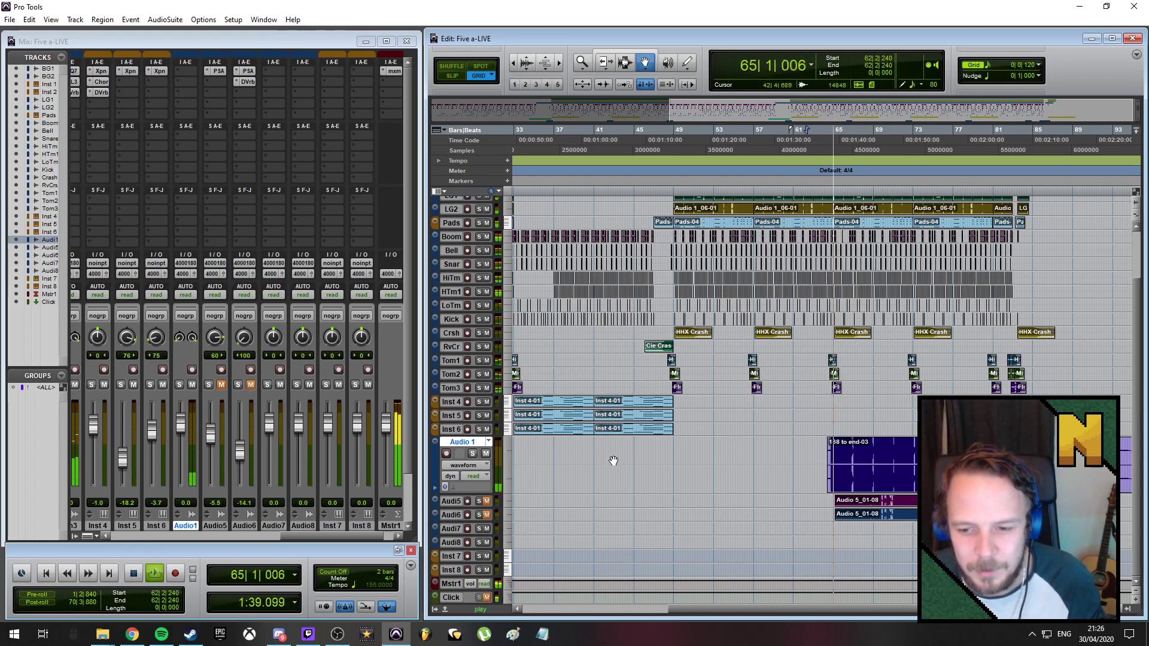
left_click(473, 453)
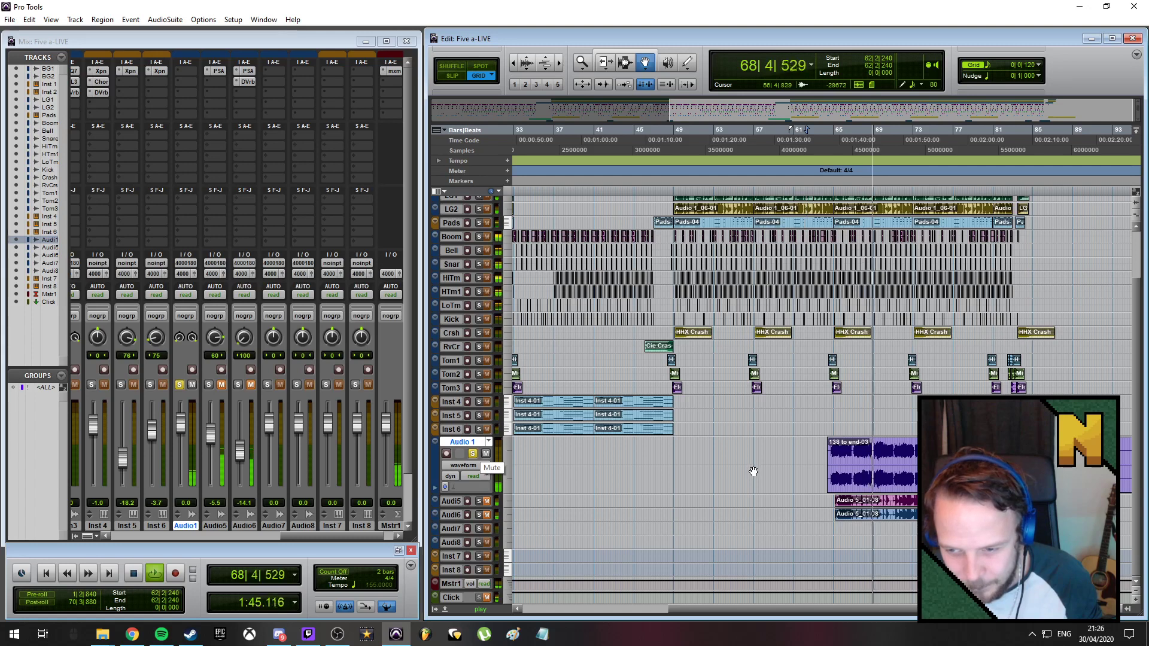
key("space")
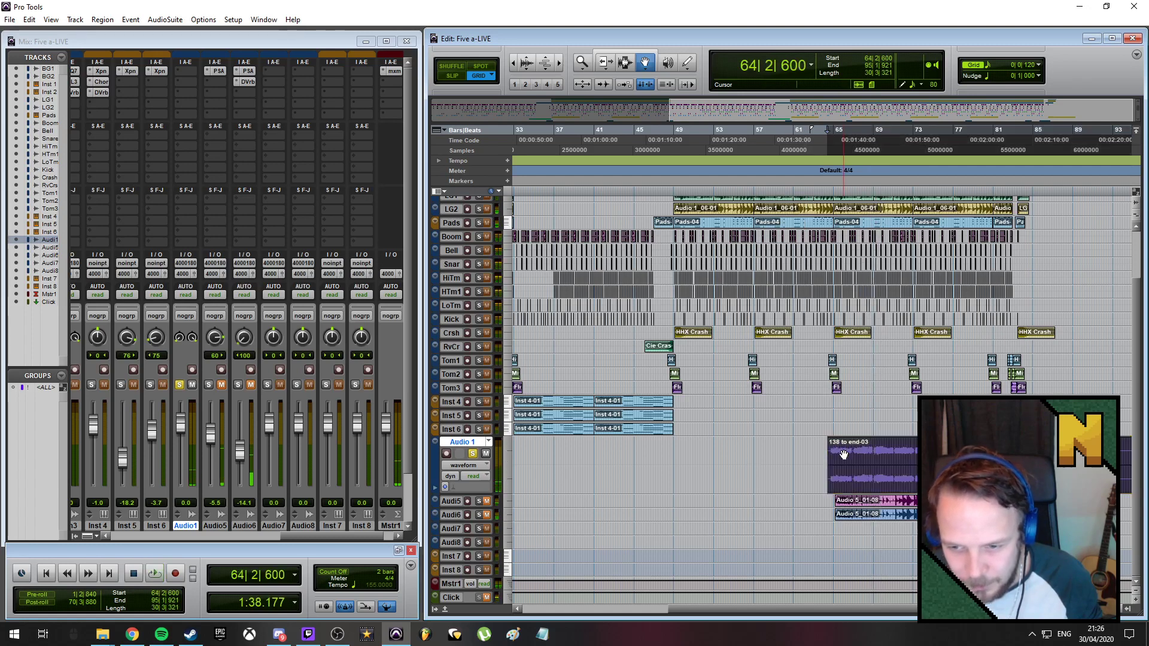
Normalize the trimmed 138 to end region on Audio 1 to a peak level of 100%
left_click(74, 19)
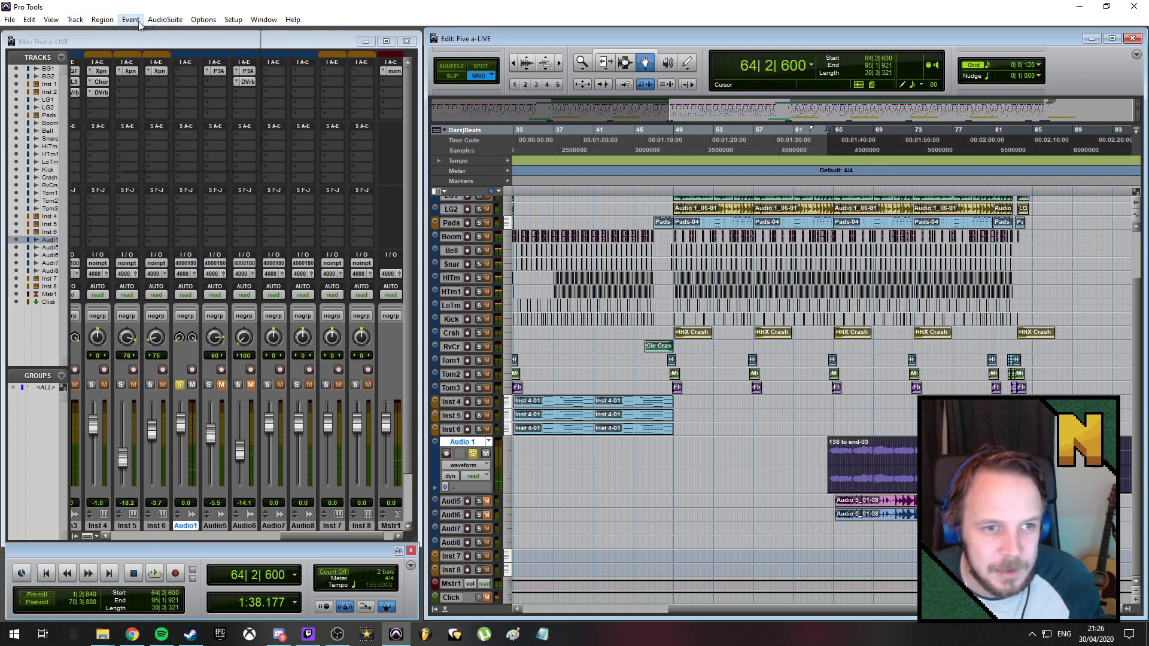
left_click(165, 20)
mouse_move(190, 112)
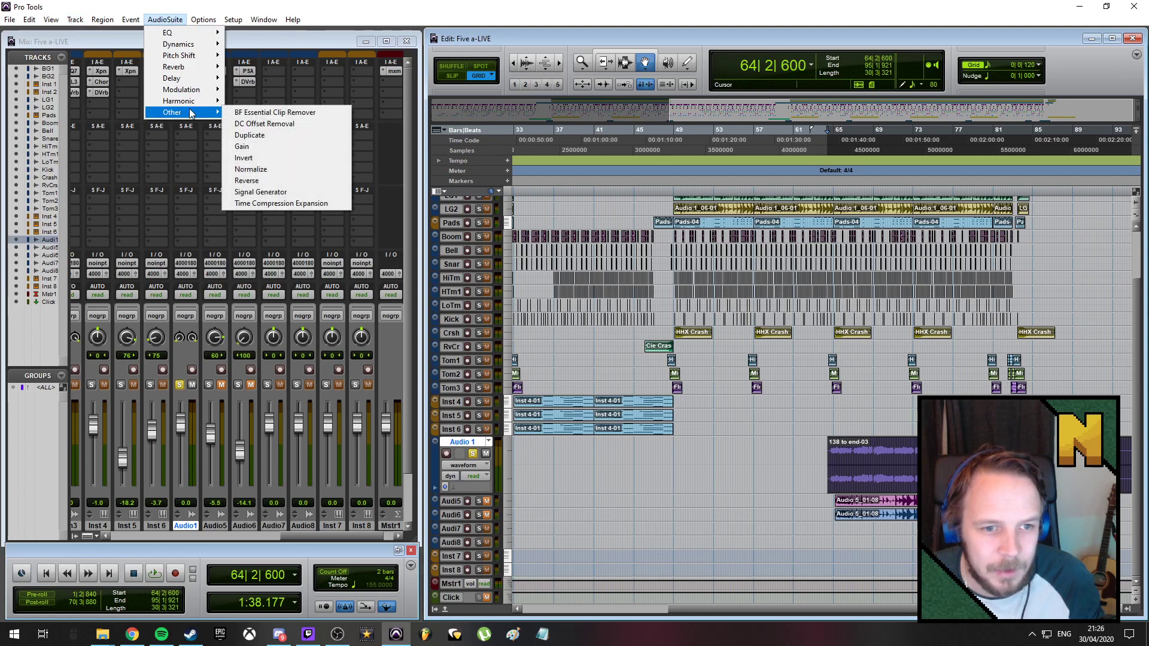
left_click(309, 170)
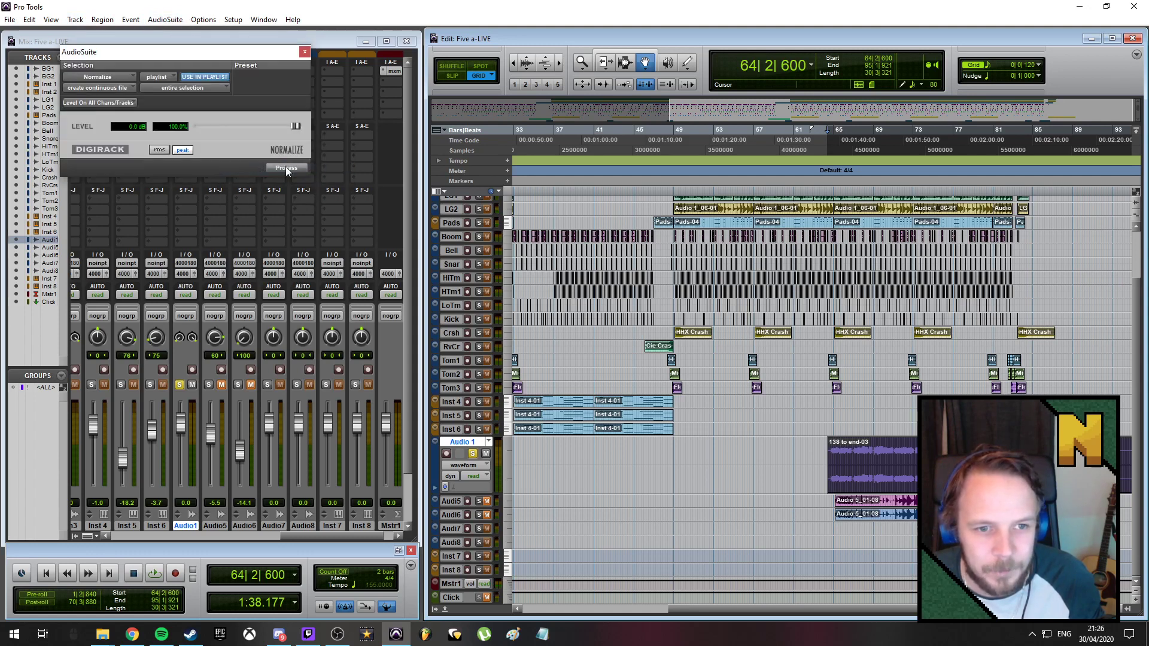
left_click(286, 168)
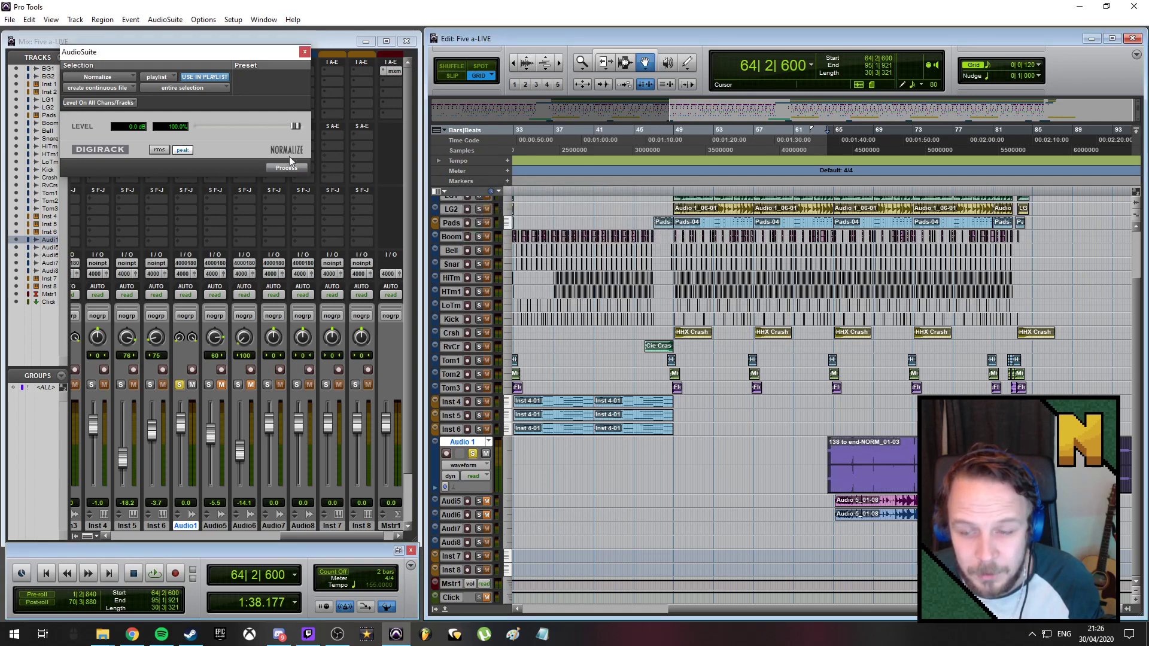
left_click(305, 52)
Play the normalized audio from 63|3|720, unsolo Audio 1, and restart playback with the full mix
left_click(822, 130)
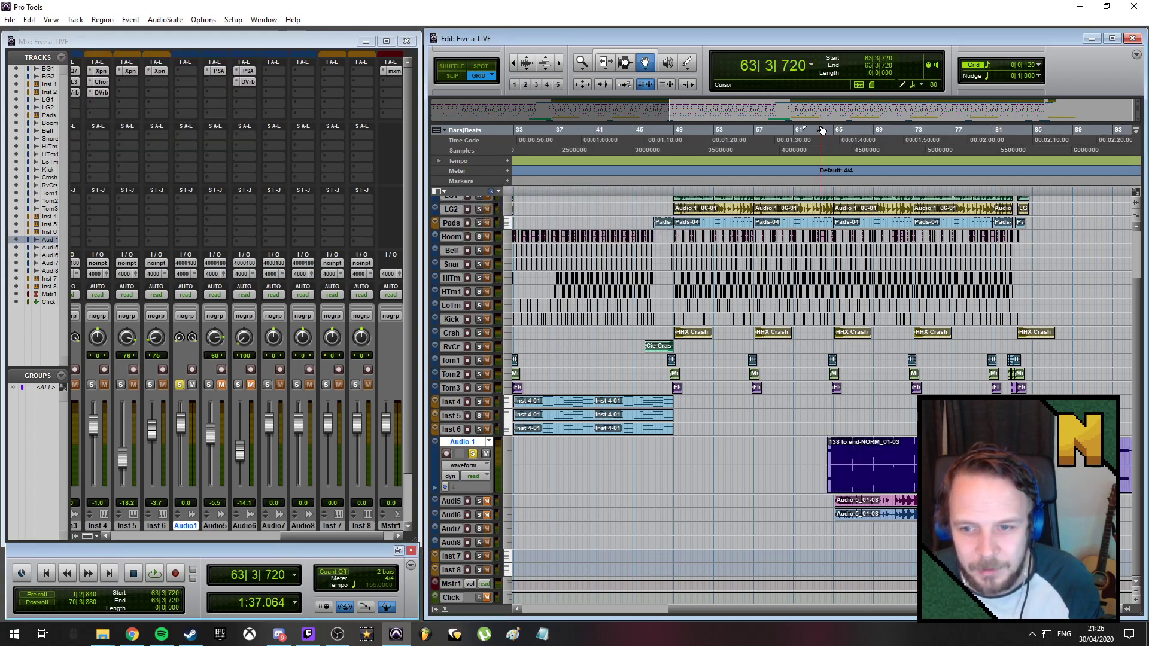
key("space")
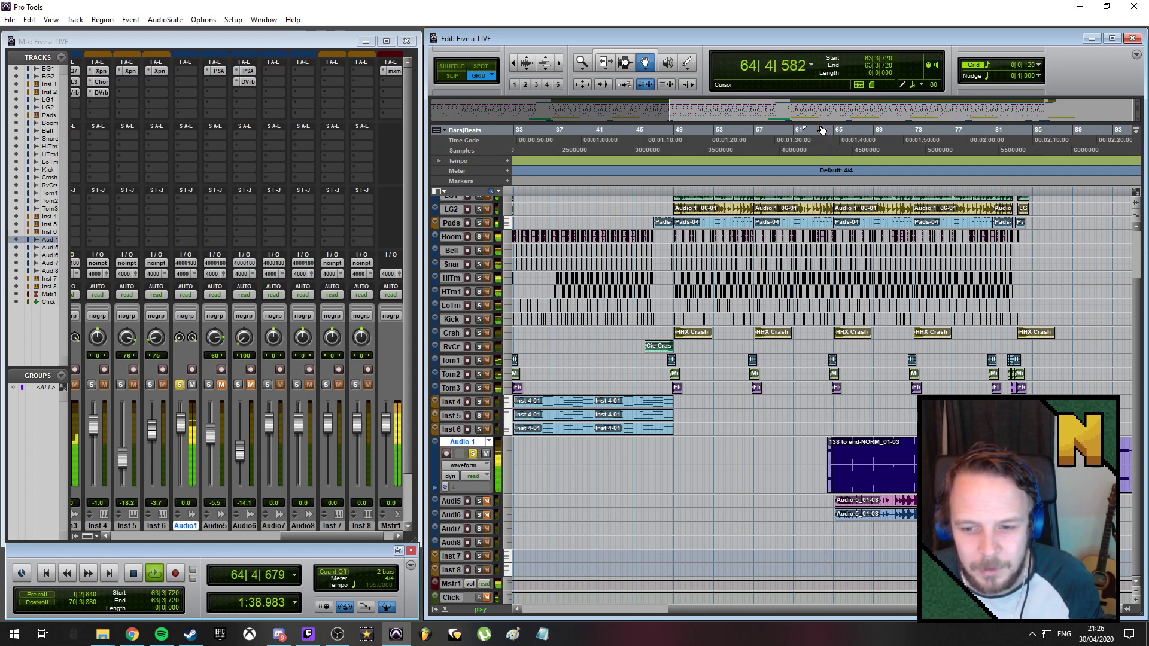
key("space")
left_click(473, 454)
key("space")
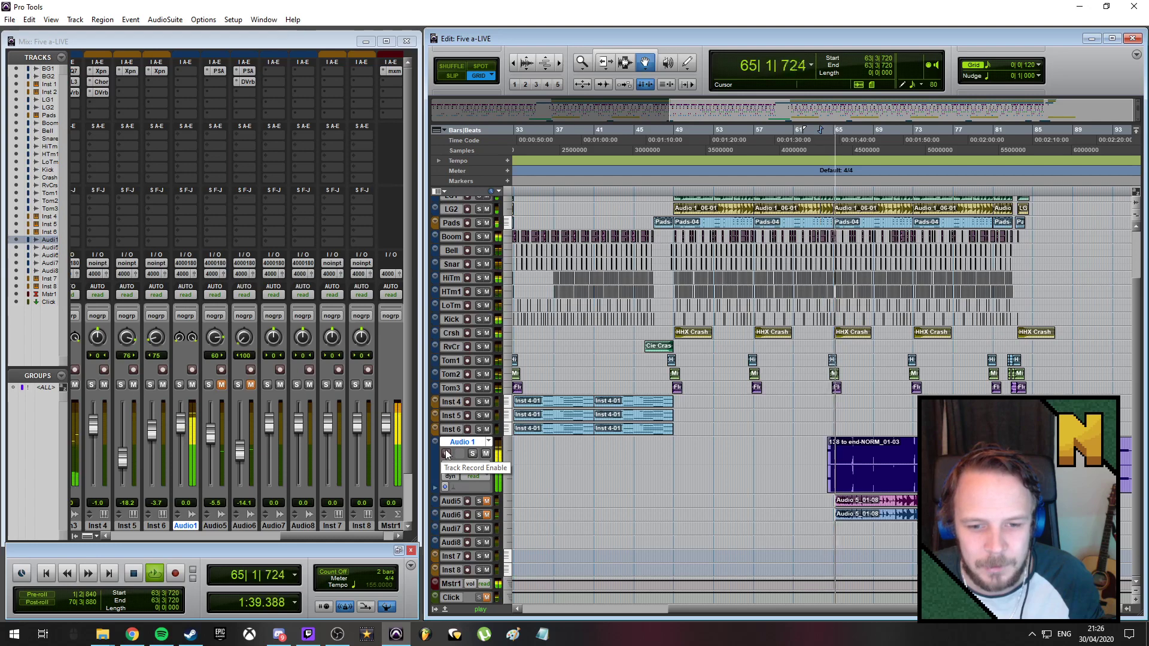
Check the timing of the Audio 1 region against Audio5 and Audio6 and replay the passage from 63|4|840
scroll(903, 497, "up", 2)
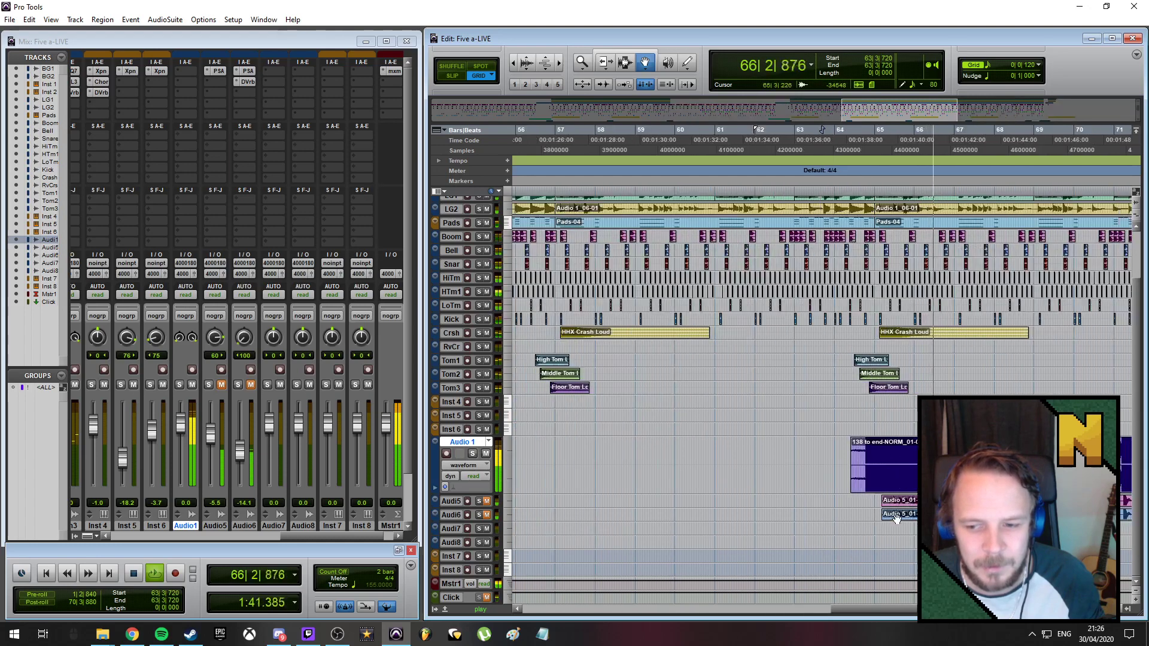
scroll(898, 608, "right", 3)
scroll(693, 475, "up", 1)
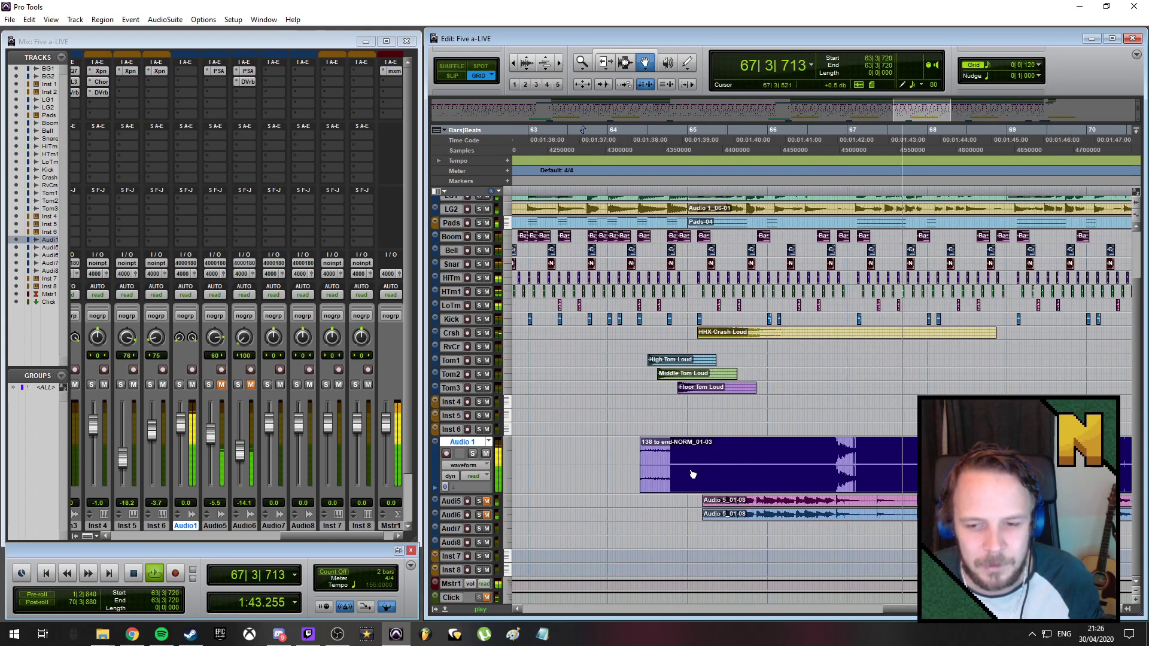
key("space")
left_click(605, 131)
key("space")
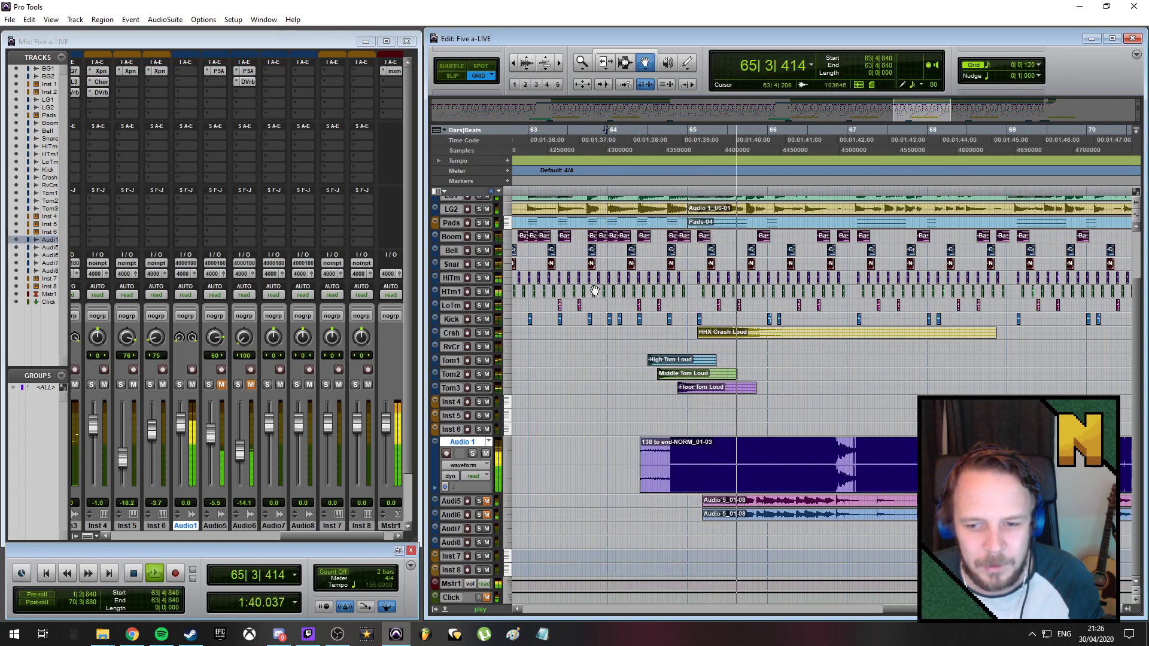
key("space")
Shift the normalized region on Audio 1 to start at 64|4|000
left_click(691, 457)
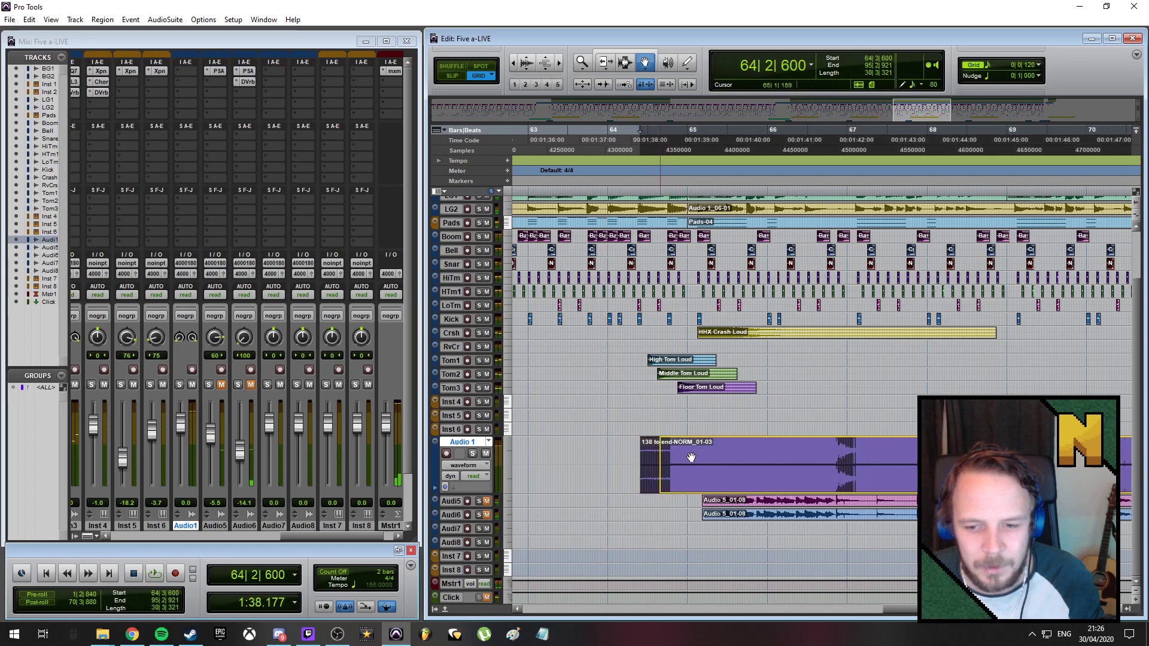
left_click_drag(691, 458, 729, 457)
scroll(730, 458, "up", 1)
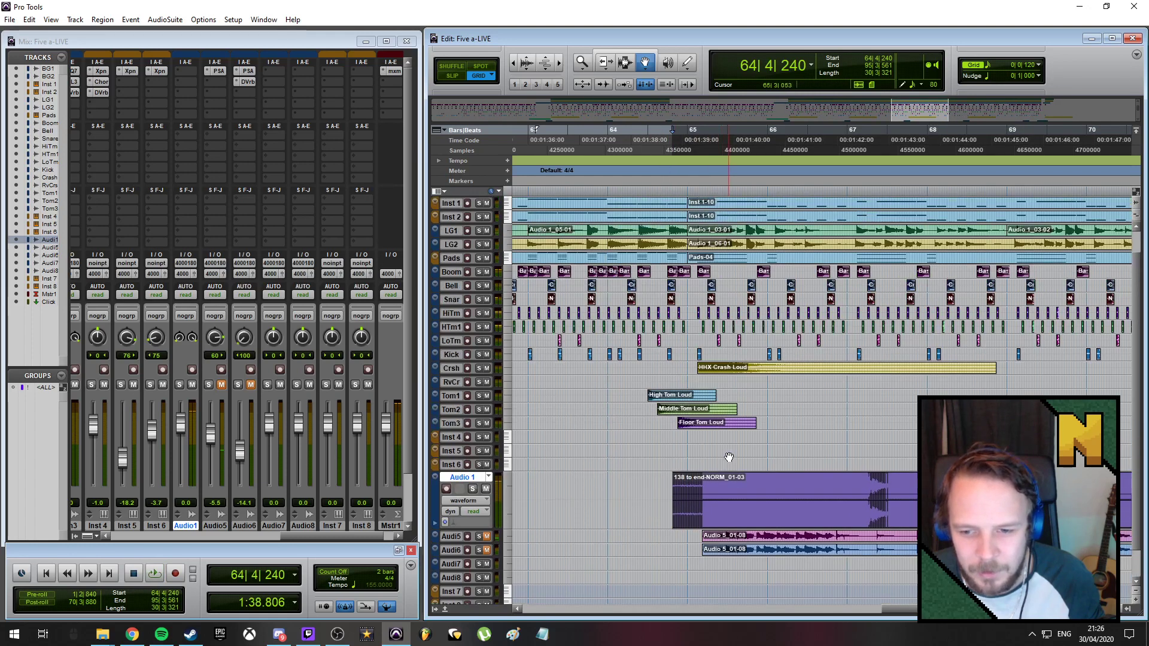
scroll(729, 457, "down", 1)
key("ctrl+]")
key("ctrl+]")
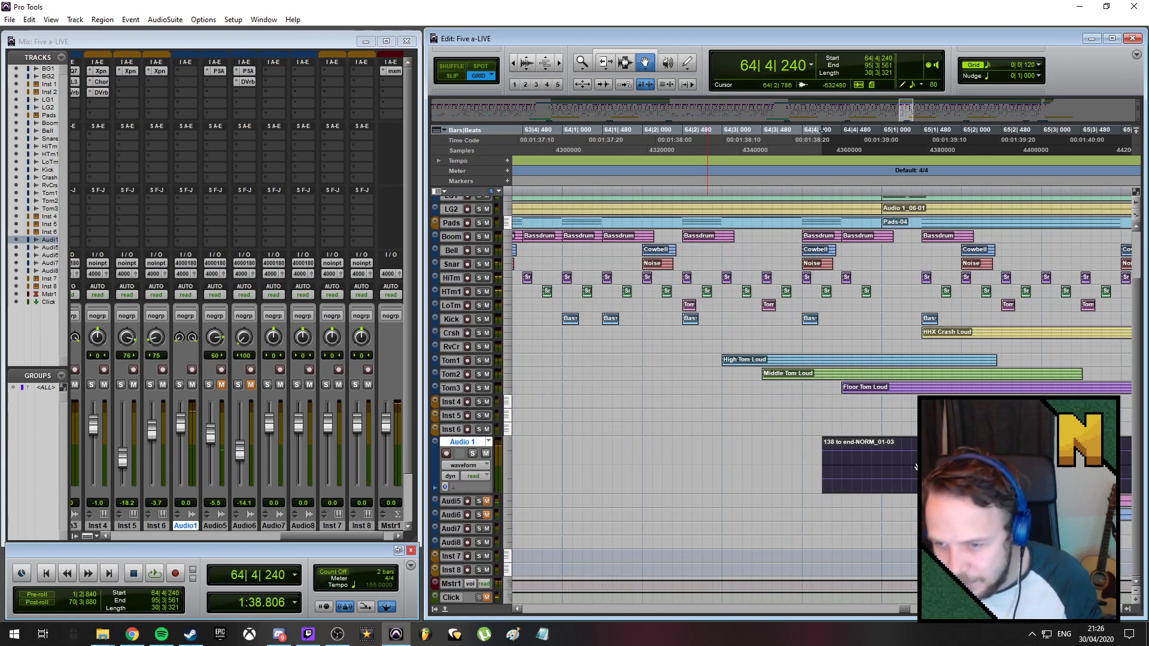
left_click_drag(916, 466, 888, 460)
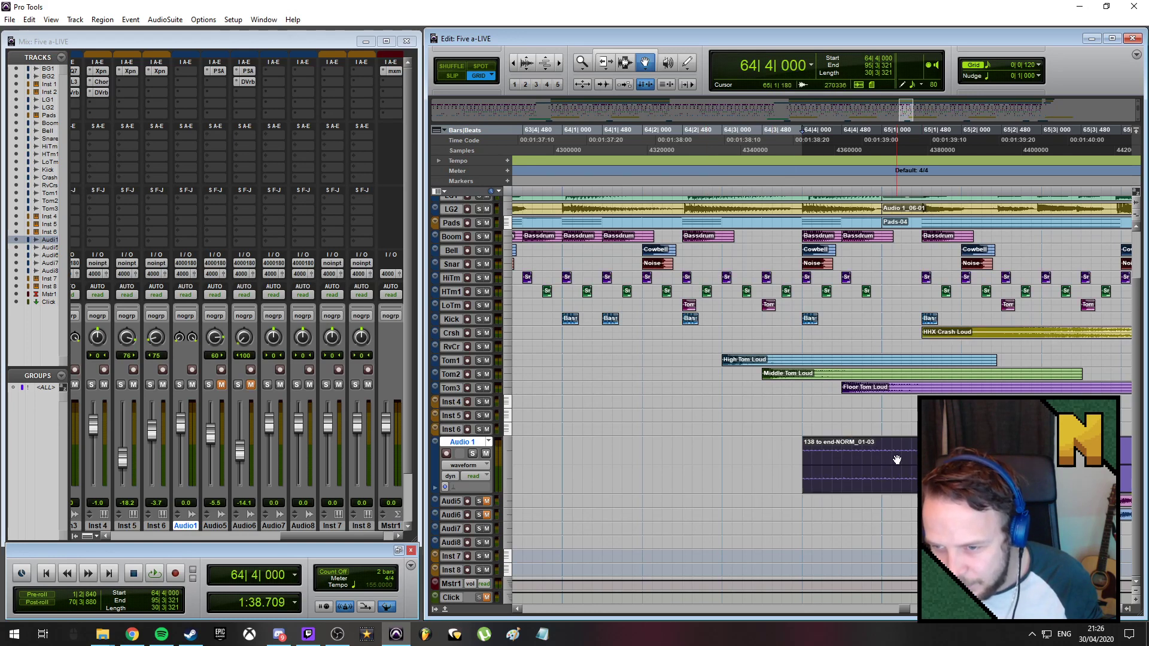
Play the session from 64|1|840 to check the shifted Audio 1 region against the other tracks
left_click(631, 141)
key("space")
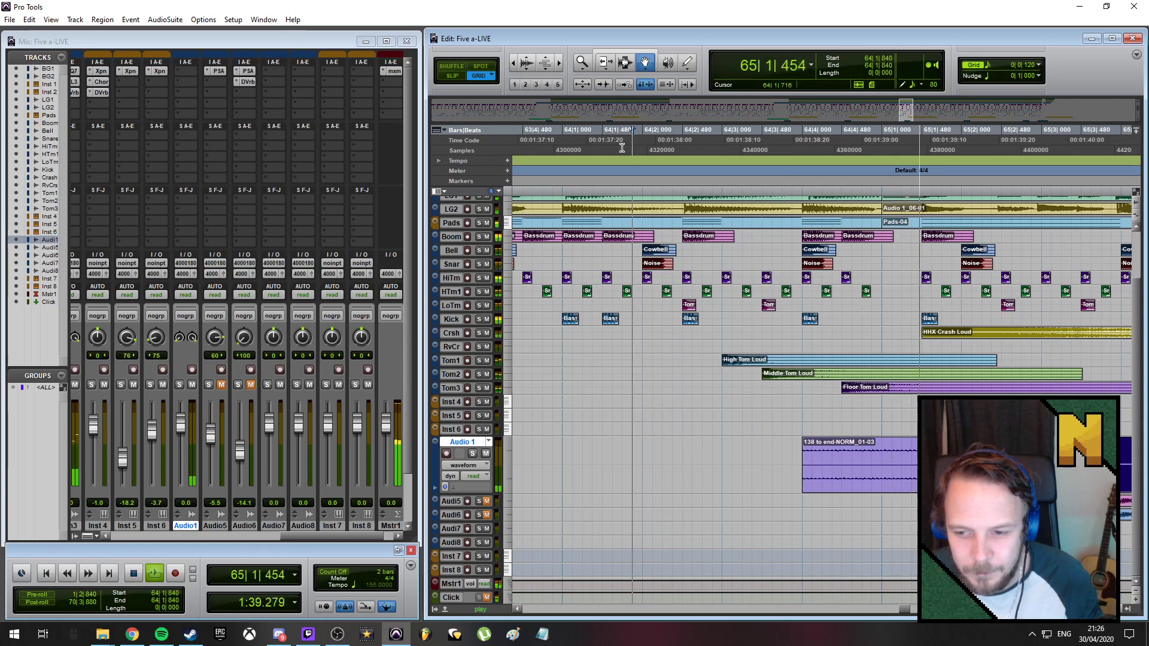
key("r")
key("r")
key("r")
key("r")
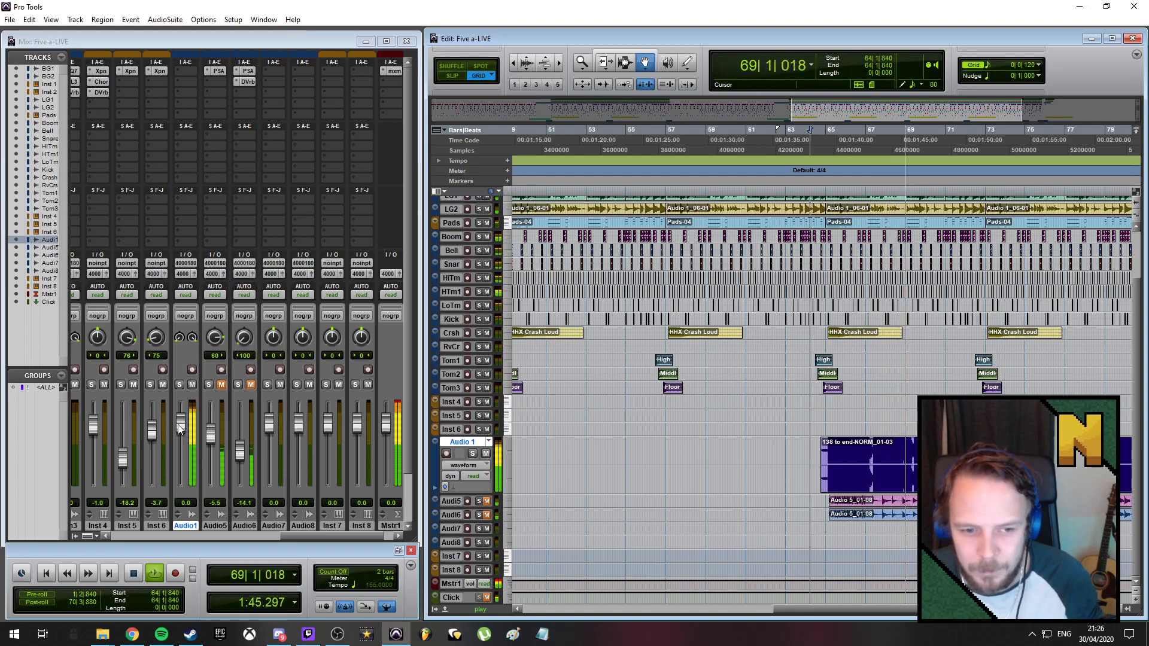
Lower the Audio 1 track volume to -6.8 dB and stop playback
left_click_drag(180, 425, 181, 445)
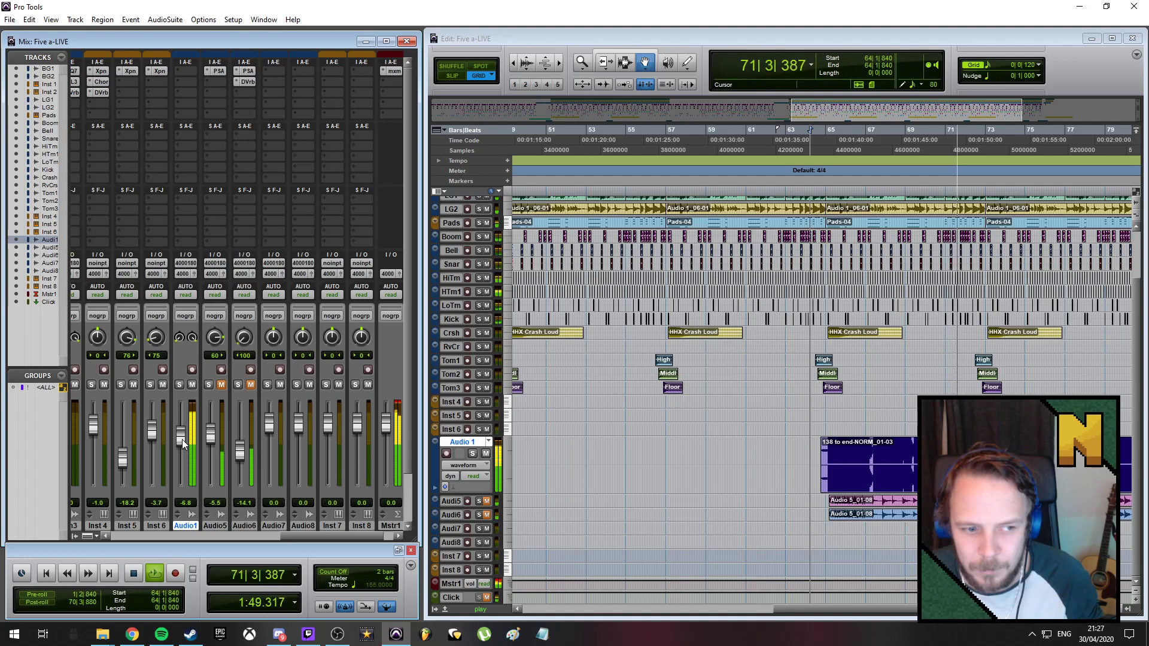
key("space")
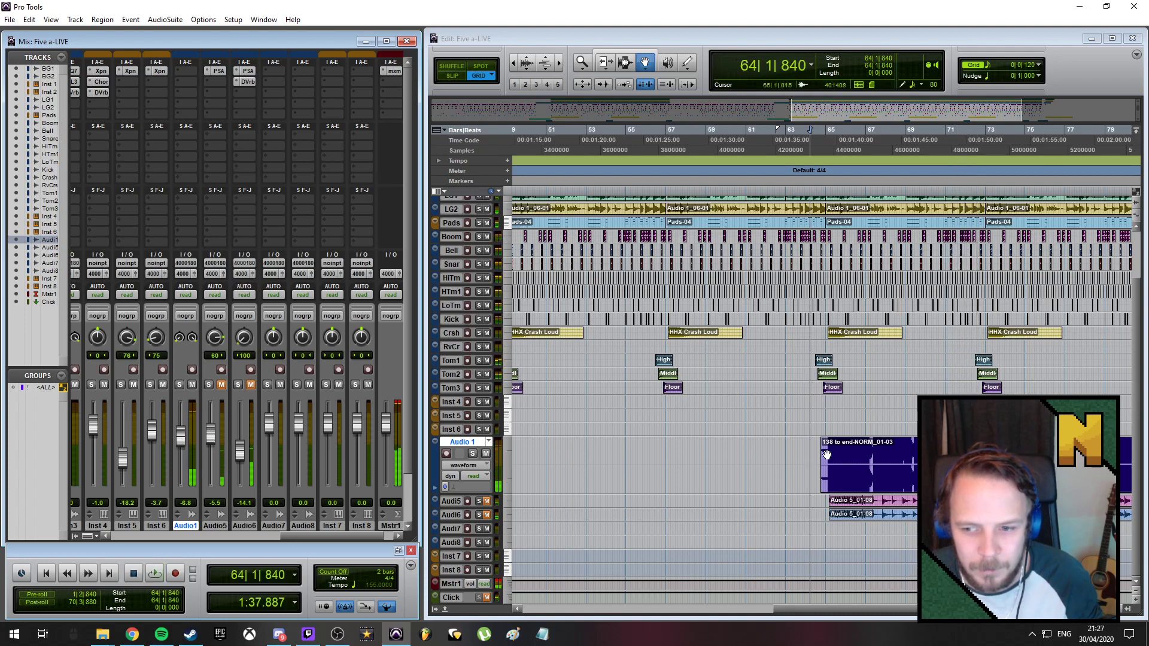
Move the 138 to end-NORM region on Audio 1 earlier, into beat 2 of bar 64, and play from 63|4|840
key("ctrl+]")
key("ctrl+]")
key("ctrl+]")
left_click_drag(899, 609, 909, 608)
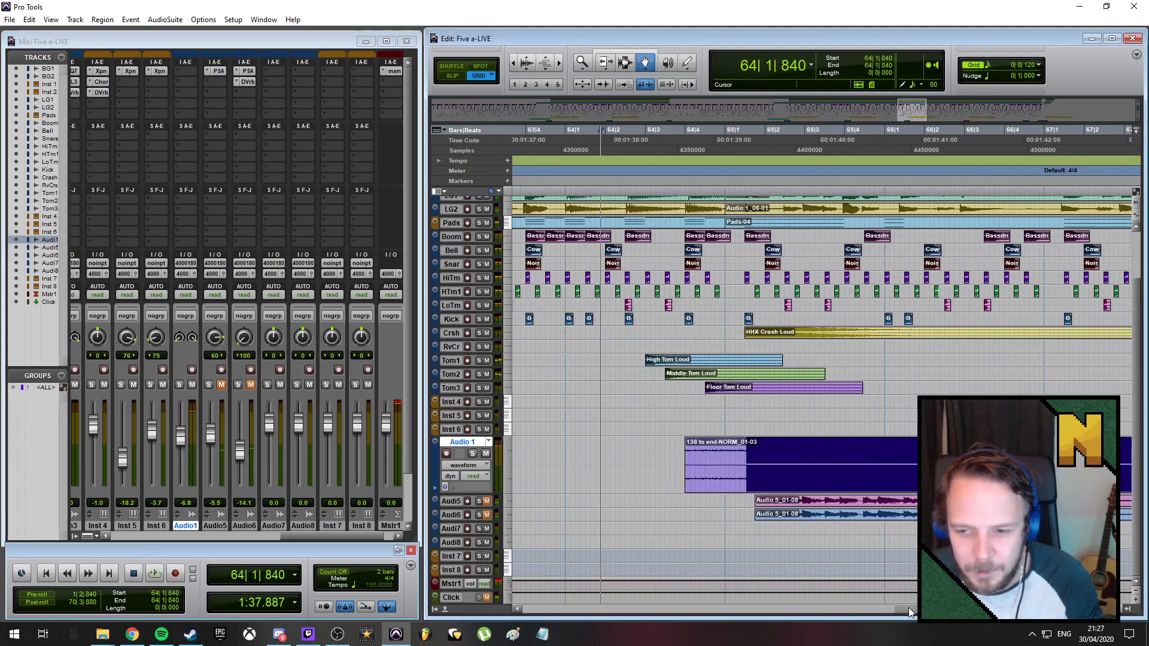
left_click_drag(769, 467, 712, 470)
left_click(560, 137)
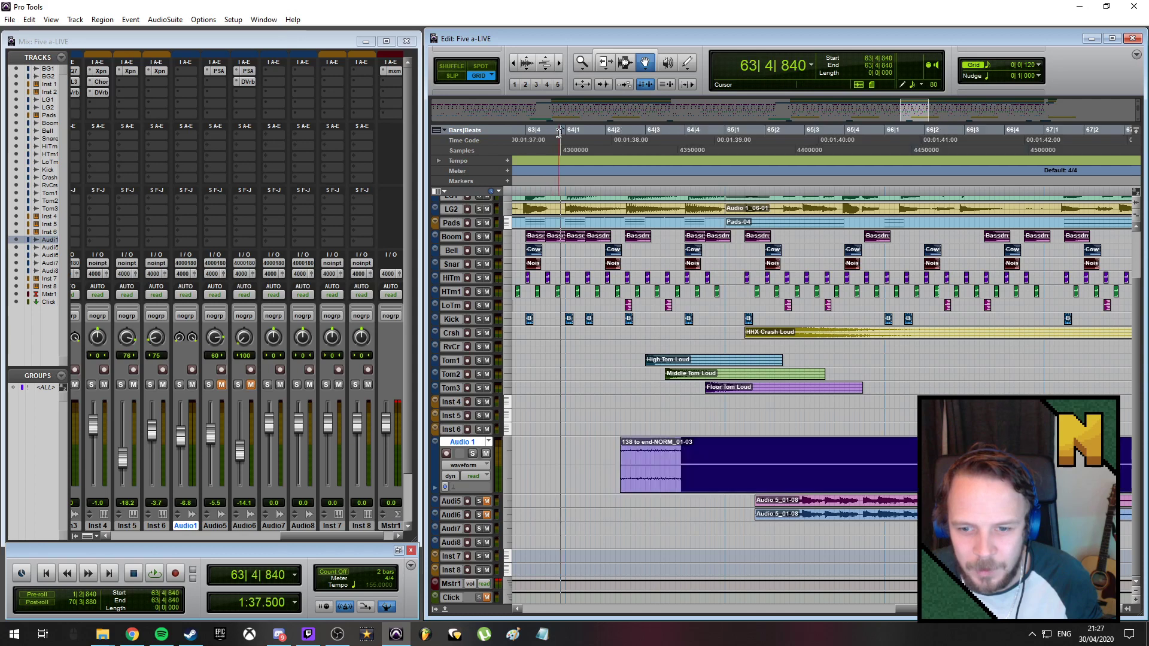
key("space")
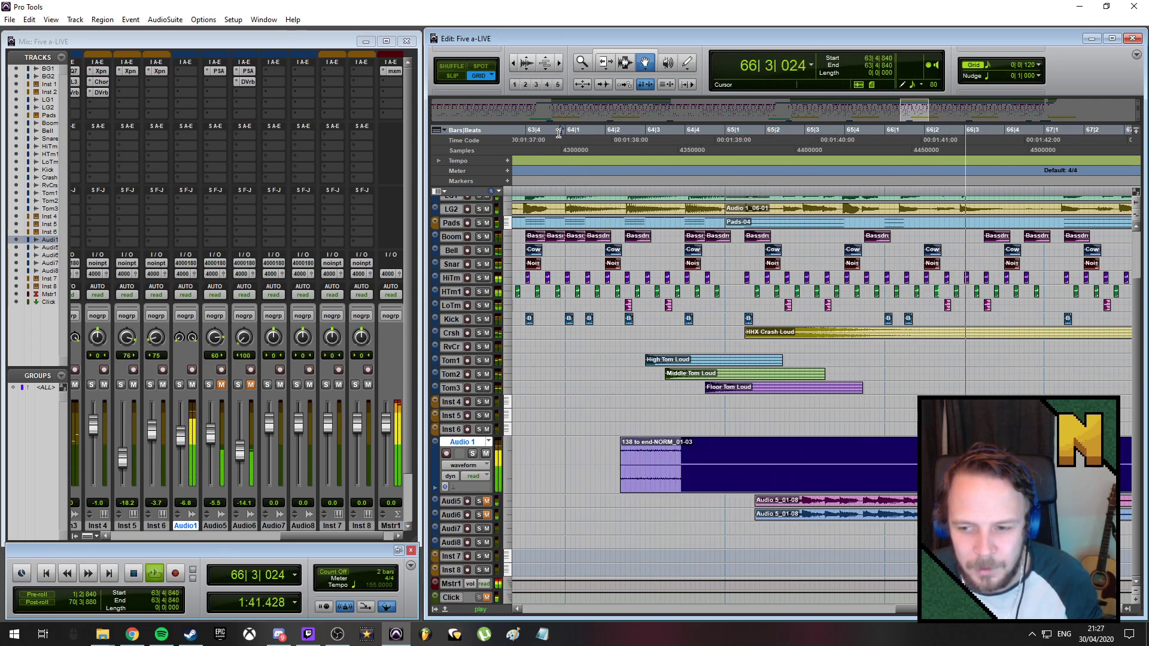
Shift the Audio 1 region to start at 64|2|480 and play from 64|1|360
key("space")
left_click(846, 463)
left_click_drag(846, 463, 854, 462)
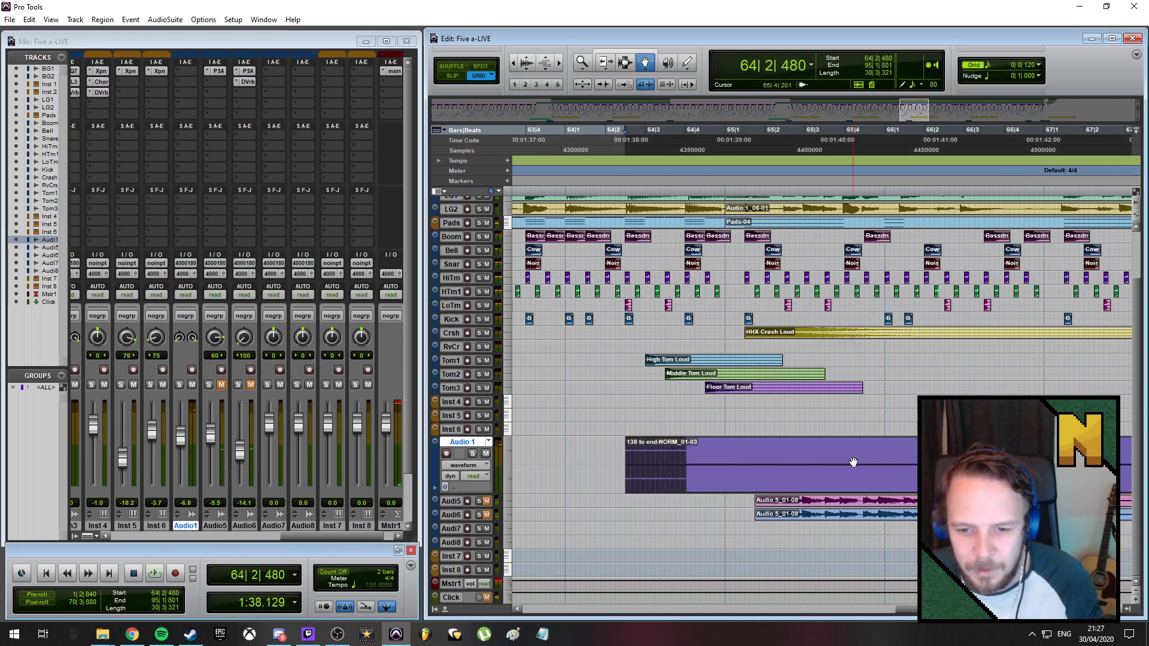
left_click(578, 137)
key("space")
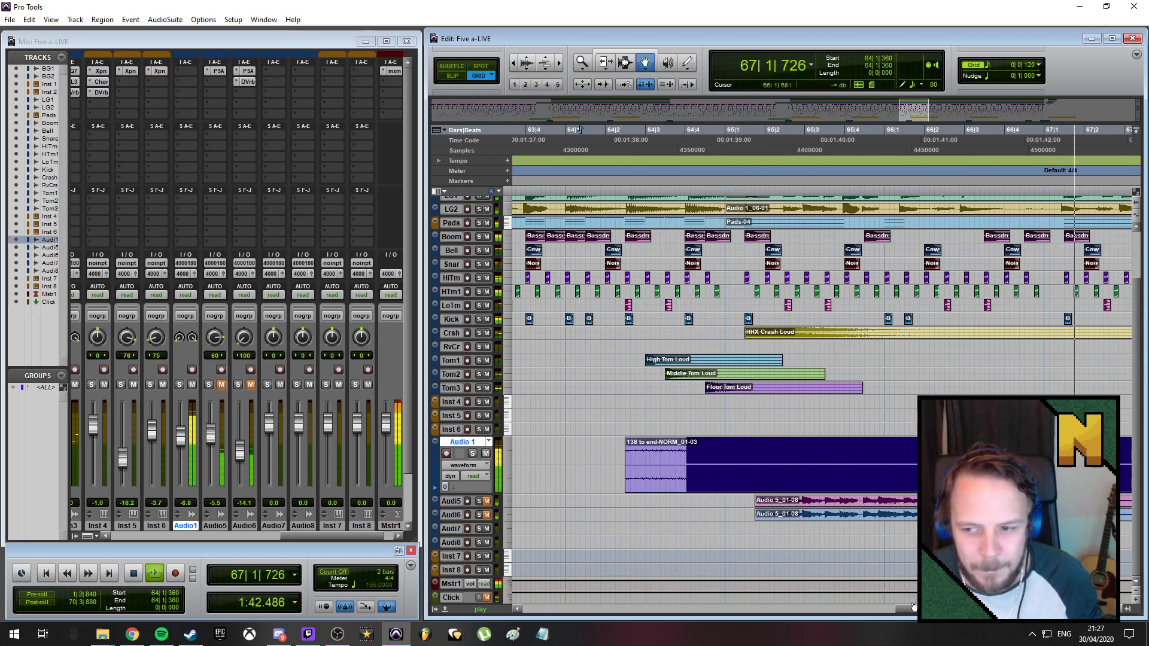
Stop playback and shift the Audio 1 region to start at 64|2|720, aligning its waveform burst near bar 67
left_click_drag(904, 609, 915, 608)
key("space")
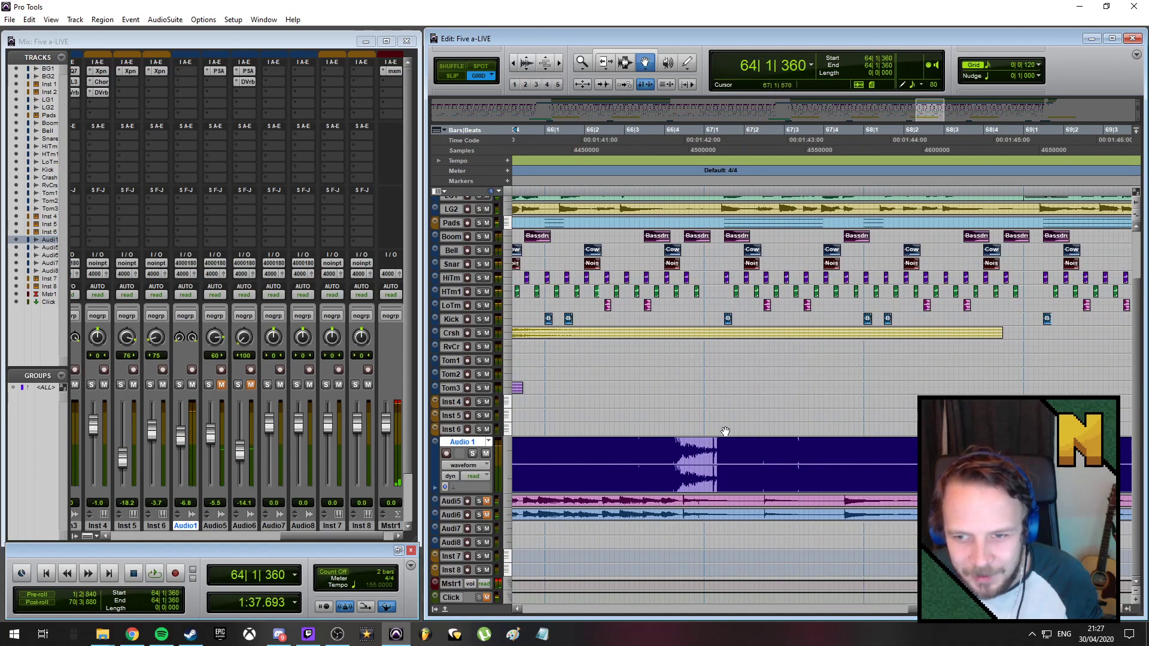
key("ctrl+bracketright")
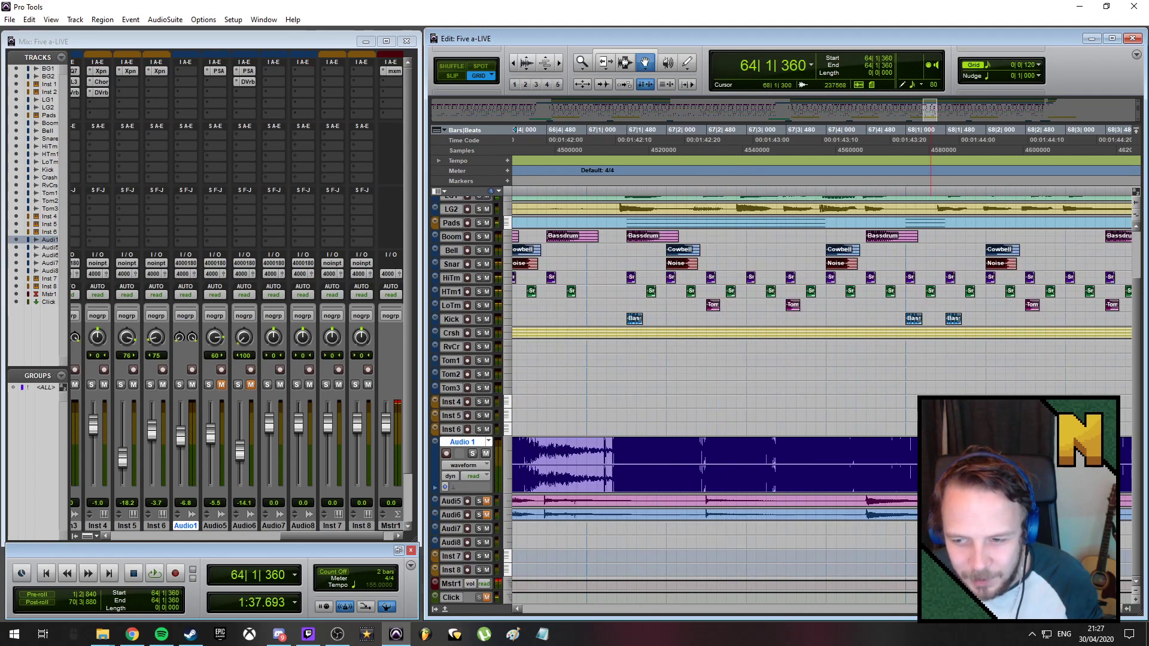
left_click(600, 454)
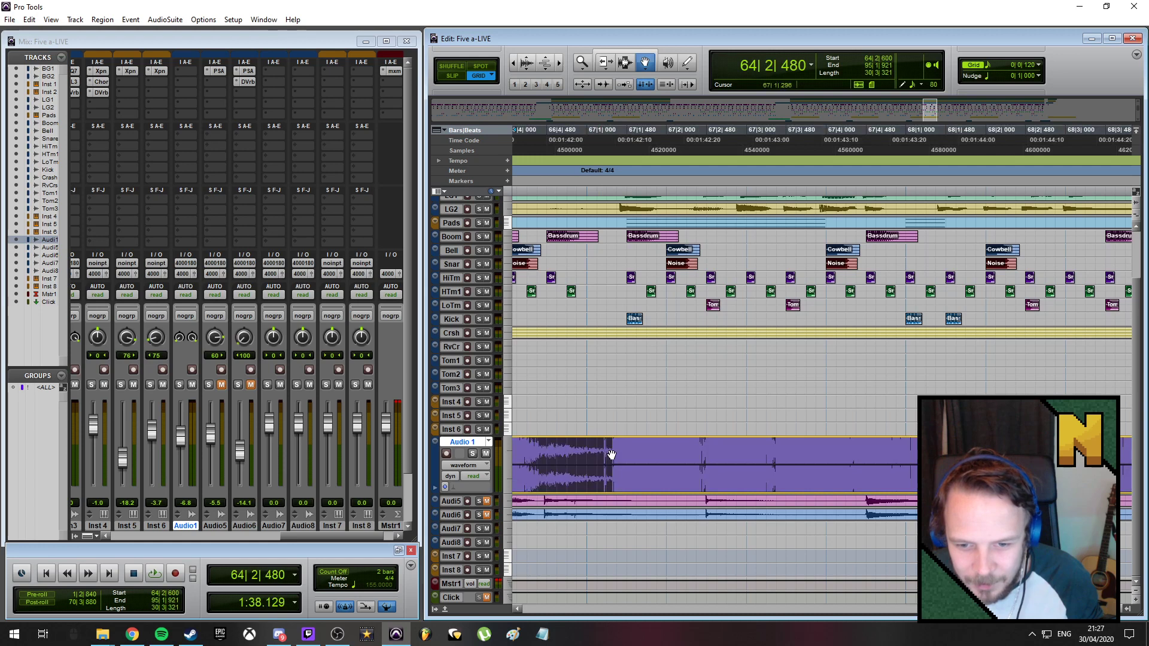
left_click_drag(612, 455, 611, 460)
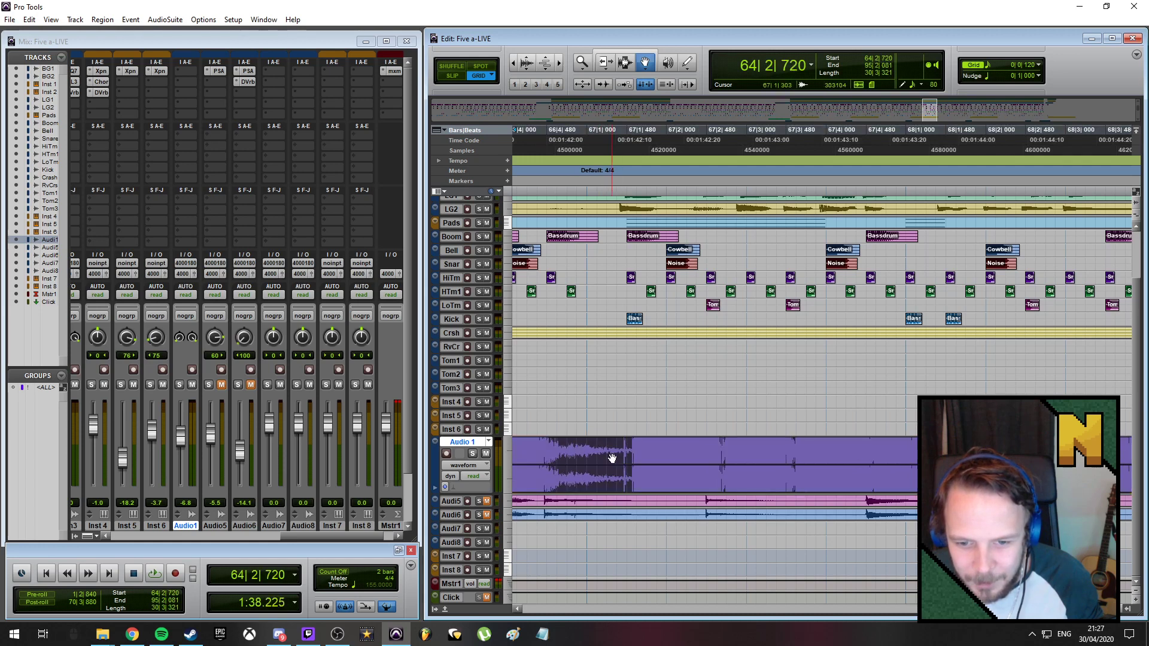
Play the session from 63|3|240 to check the shifted Audio 1 region, and clear the master track's clip indicator
key("ctrl+bracketleft")
key("ctrl+bracketleft")
key("ctrl+bracketleft")
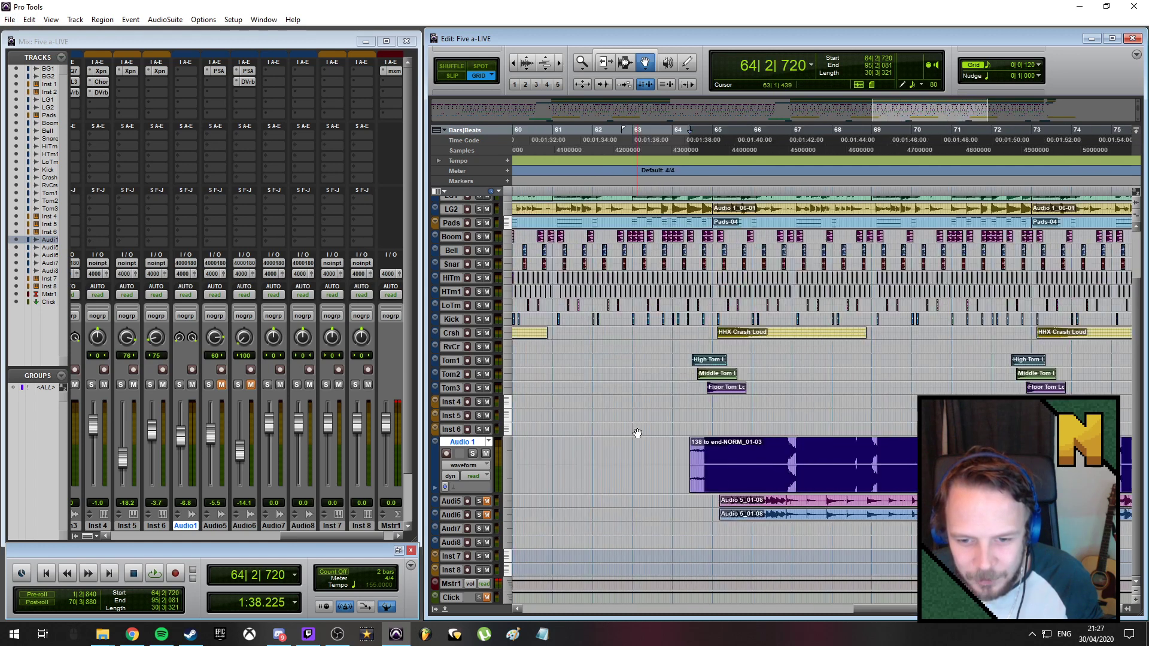
left_click(655, 150)
key("space")
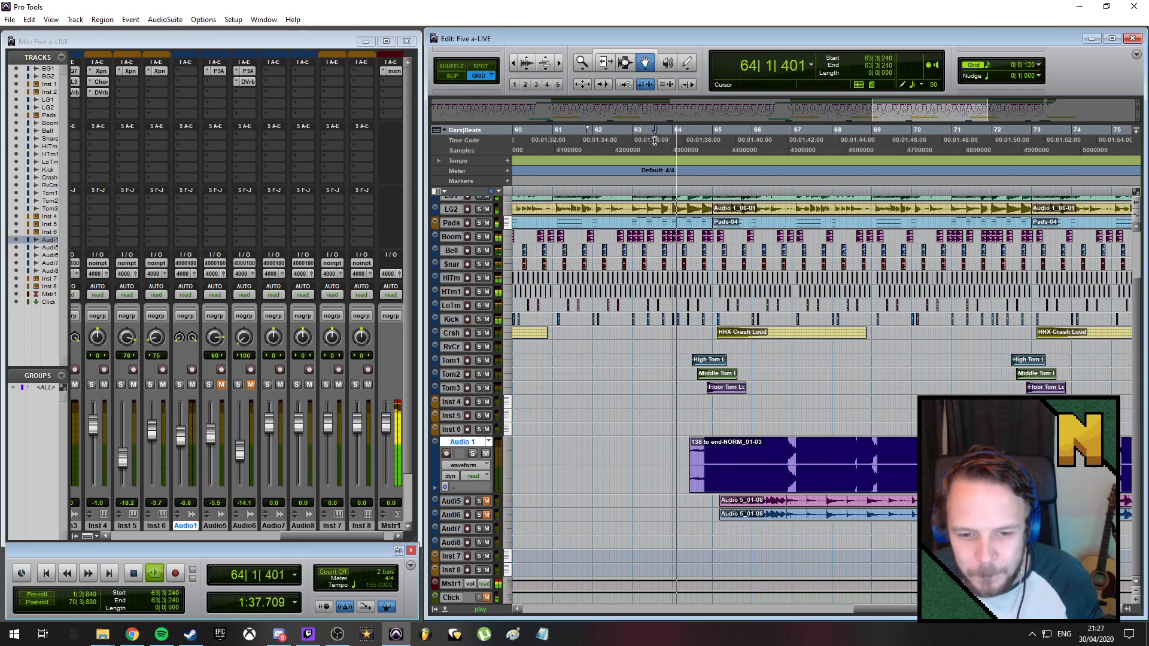
left_click(398, 406)
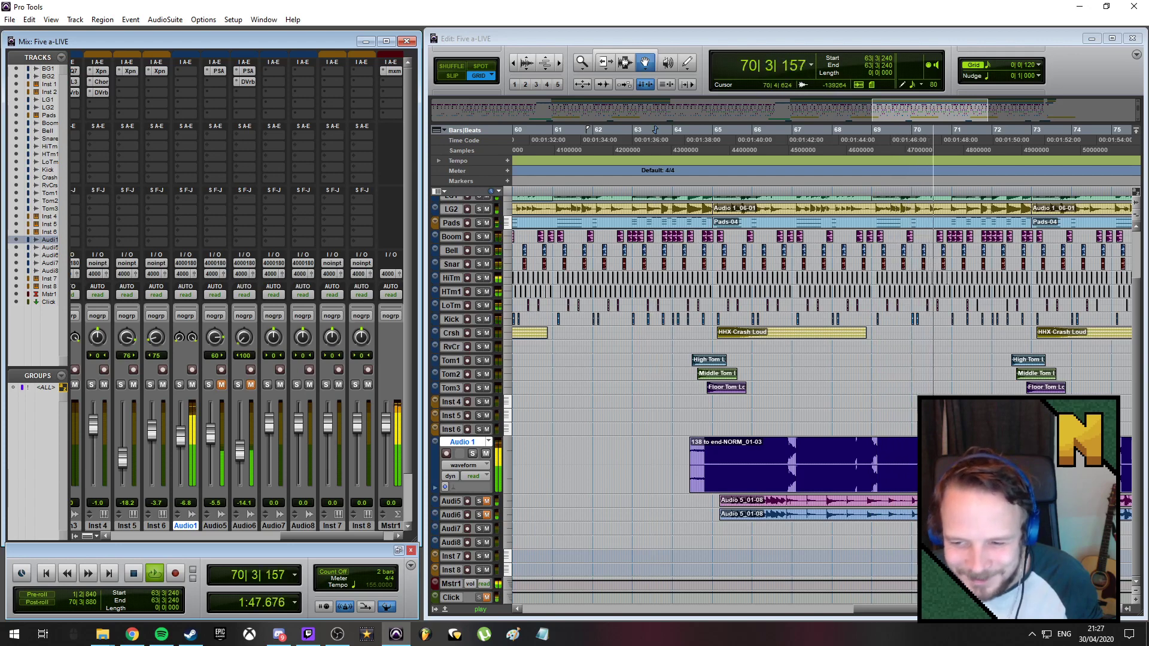
Stop playback and shift the Audio 1 region to start at 64|2|000, using its waveform burst near bar 73 as the alignment reference
key("ctrl+bracketright")
key("ctrl+bracketright")
left_click_drag(889, 605, 955, 609)
key("space")
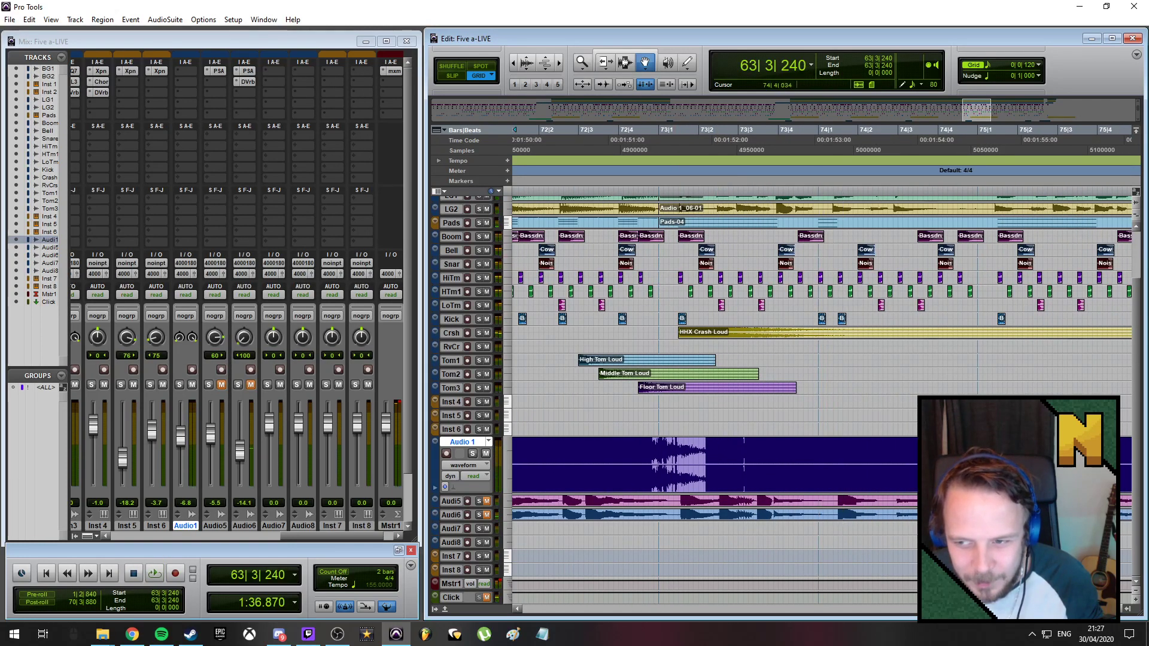
left_click(736, 466)
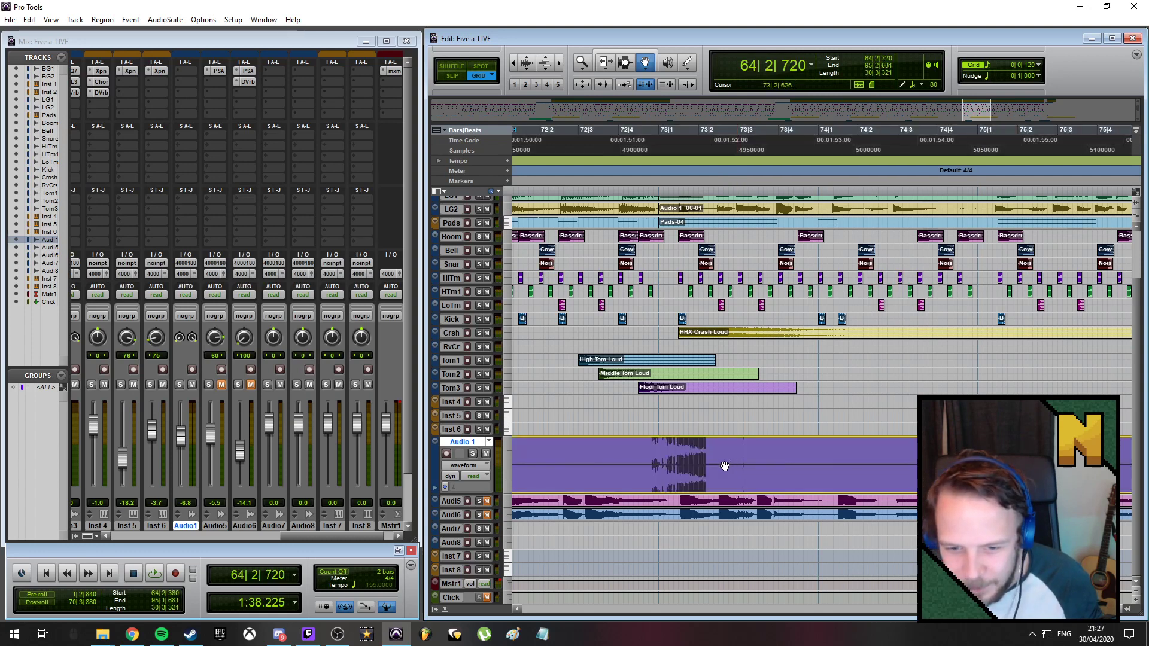
left_click_drag(725, 466, 714, 467)
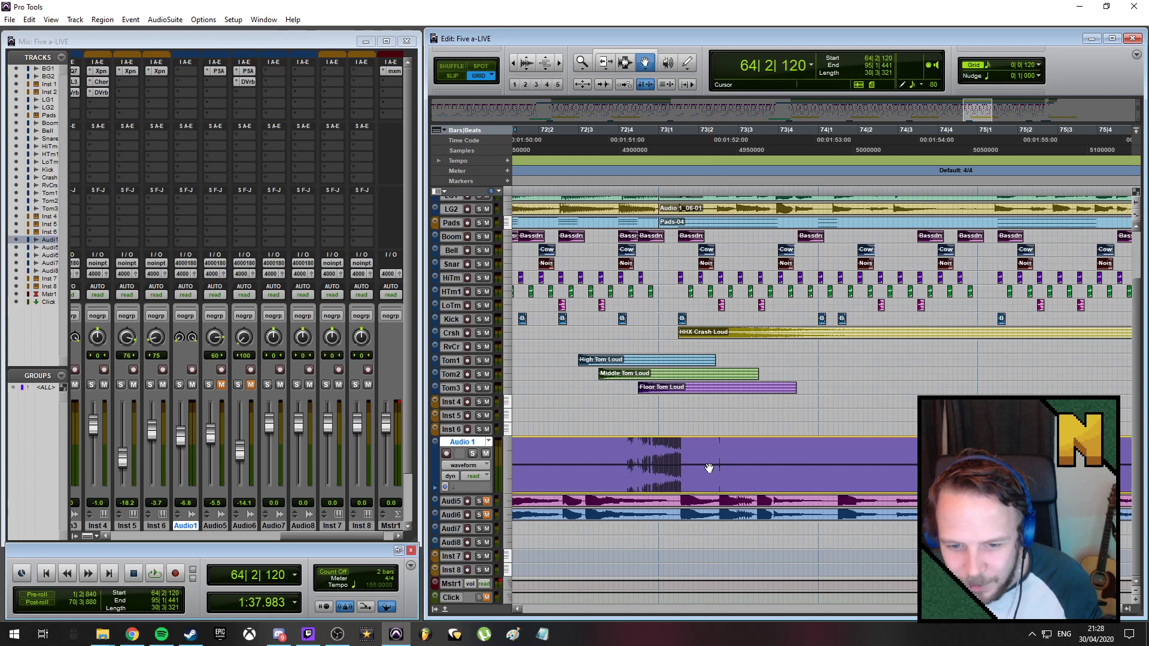
left_click_drag(705, 468, 705, 469)
Play the realigned session from 61|3|600 through the ending, and stop playback
scroll(698, 455, "down", 4)
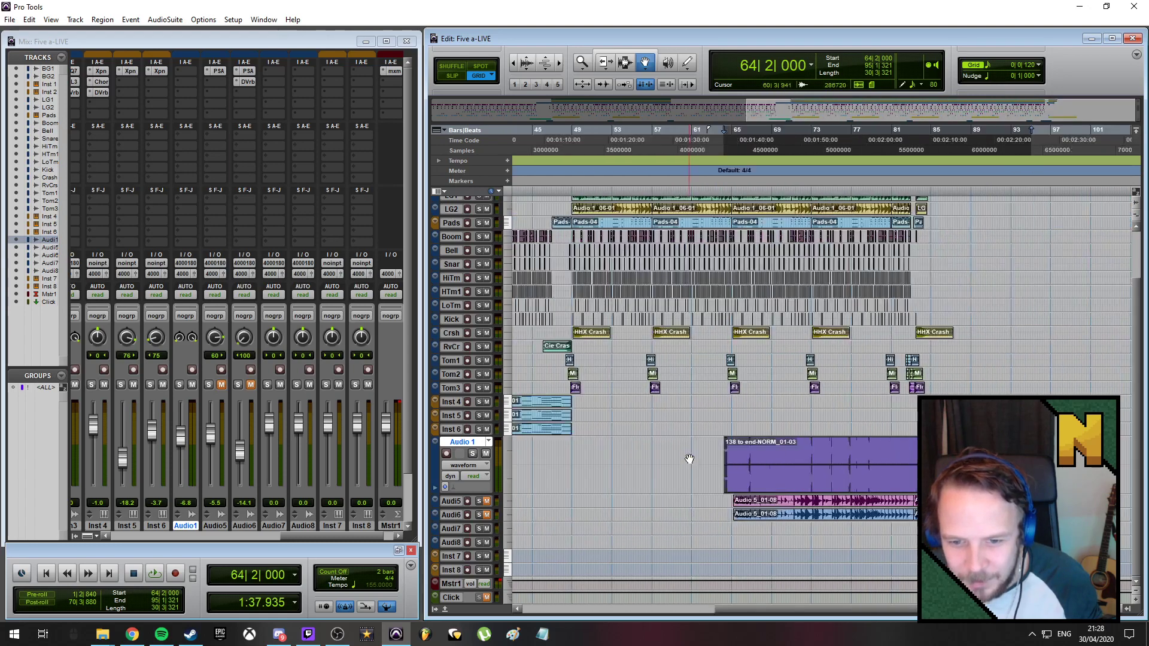
left_click(703, 130)
key("space")
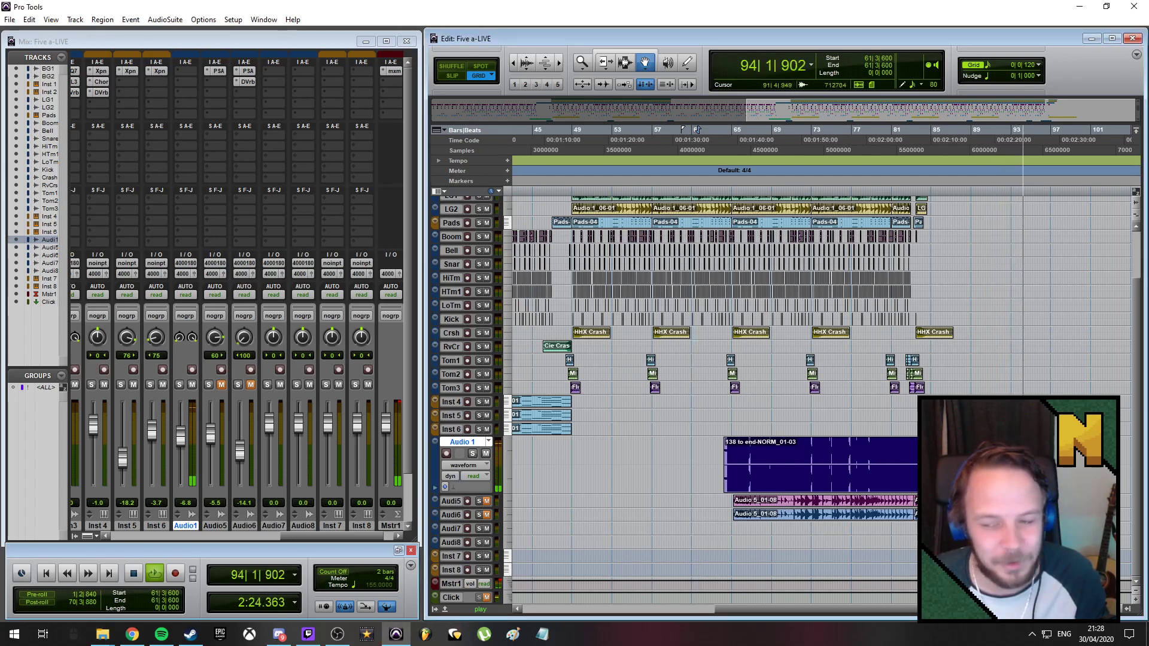
key("space")
Play from 63|2|000 and compare the Audio 1 waveform with the other tracks through to the song's ending
key("ctrl+bracketright")
key("ctrl+bracketright")
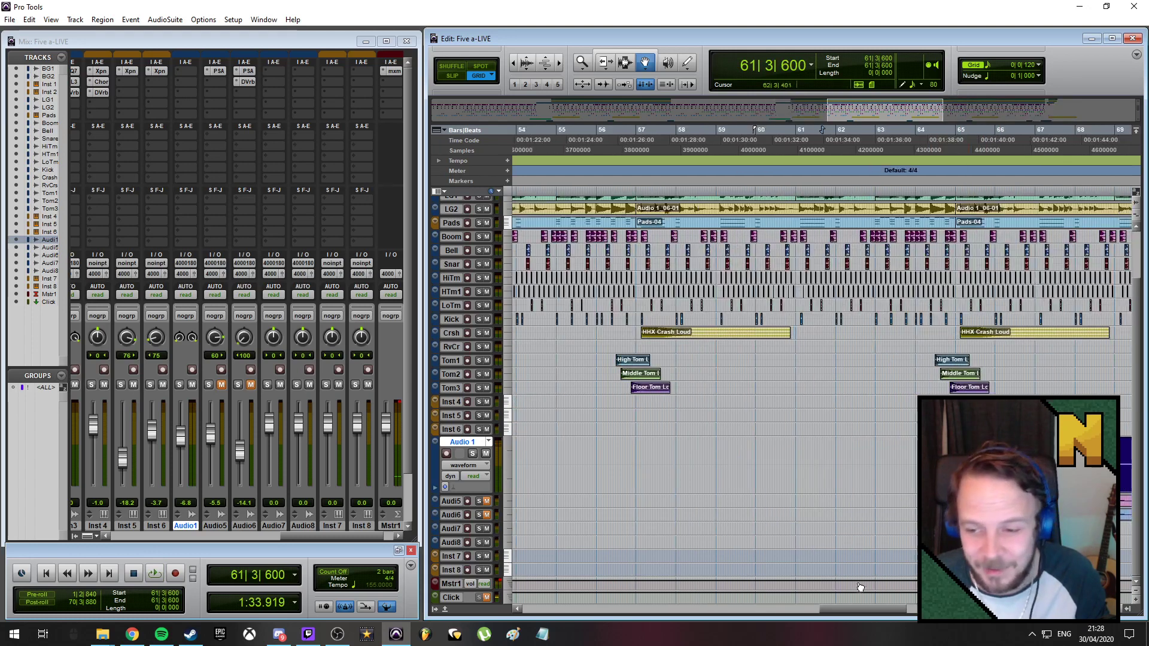
left_click_drag(854, 612, 892, 609)
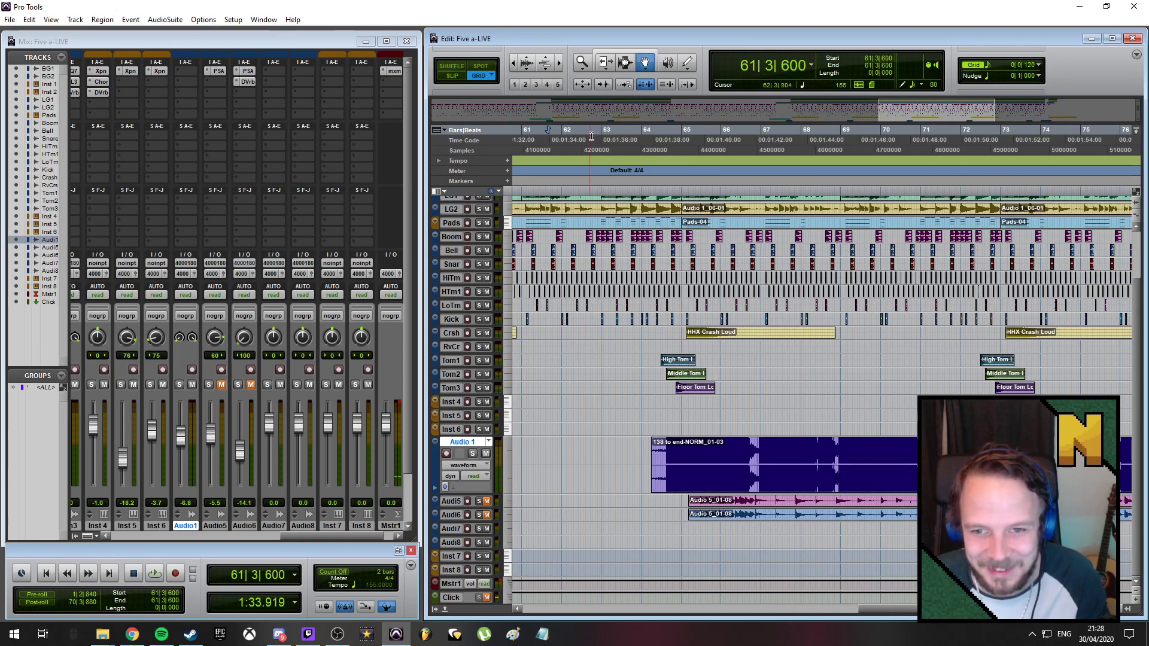
key("space")
key("ctrl+bracketright")
key("ctrl+bracketright")
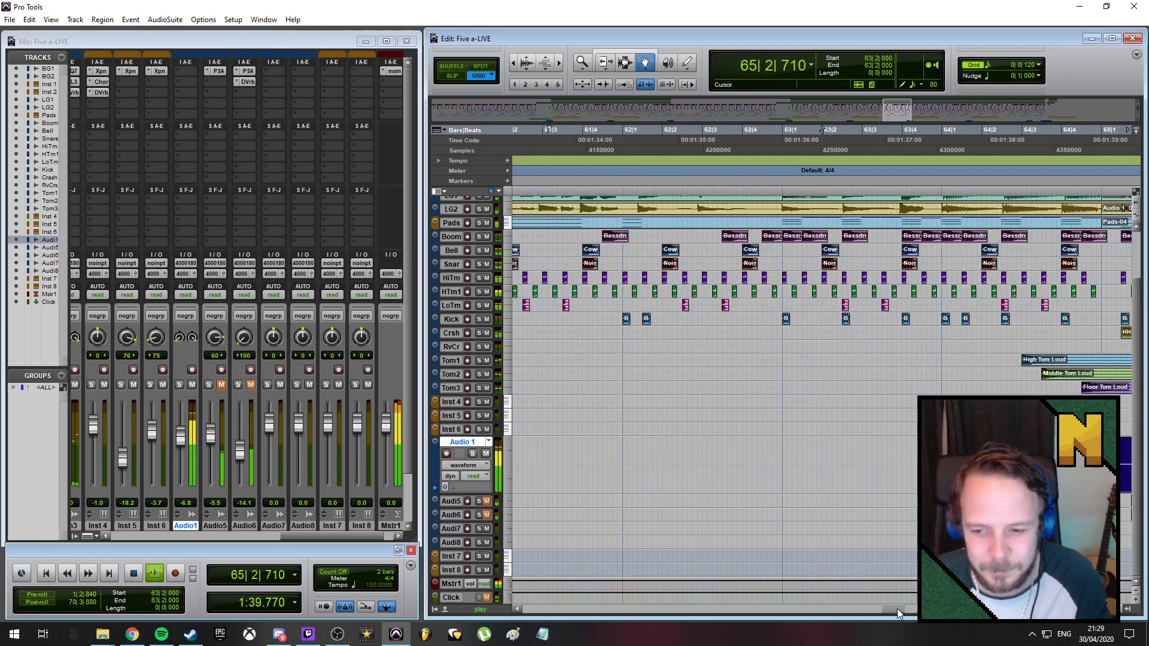
left_click_drag(897, 609, 924, 609)
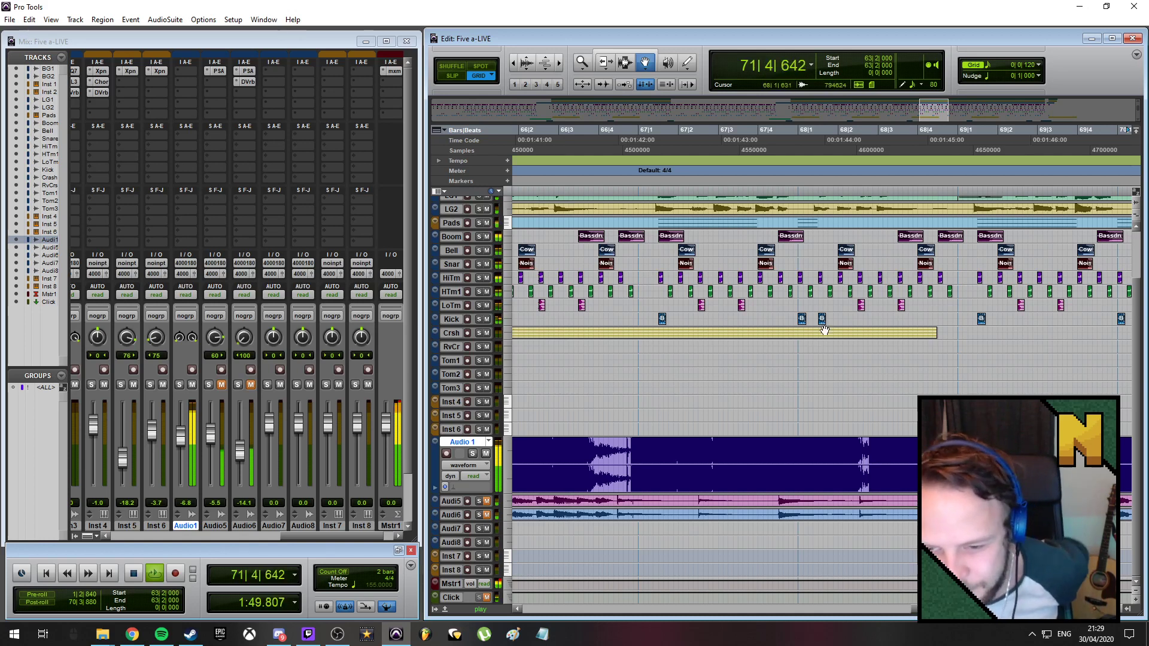
key("ctrl+[")
key("ctrl+[")
key("ctrl+[")
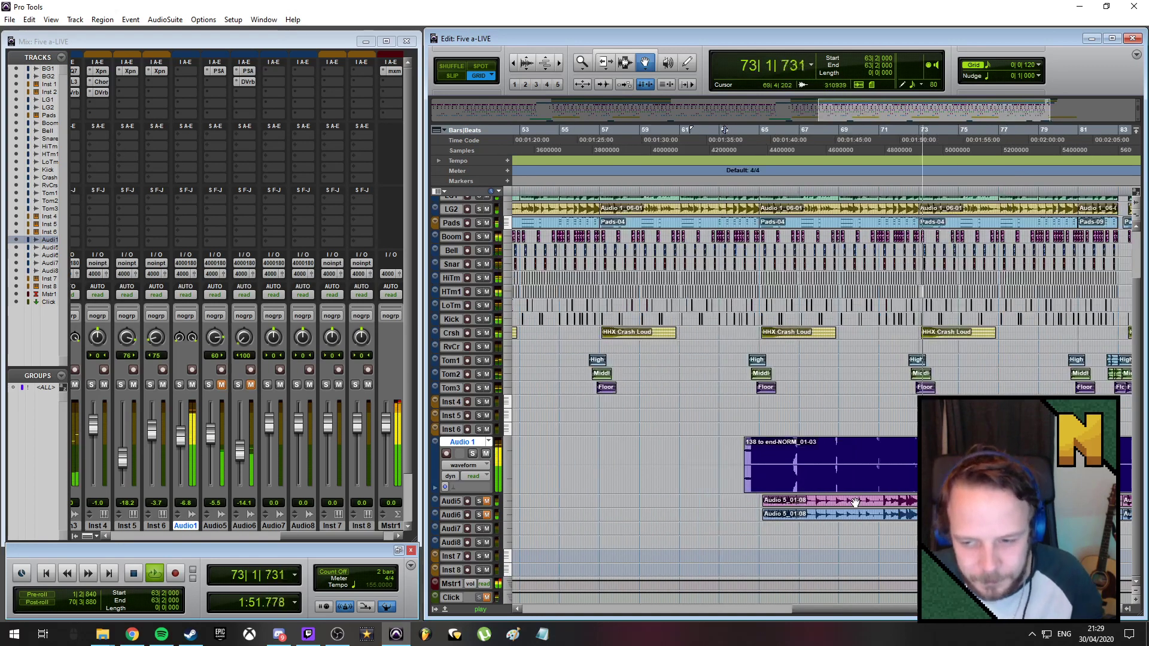
scroll(855, 501, "right", 3)
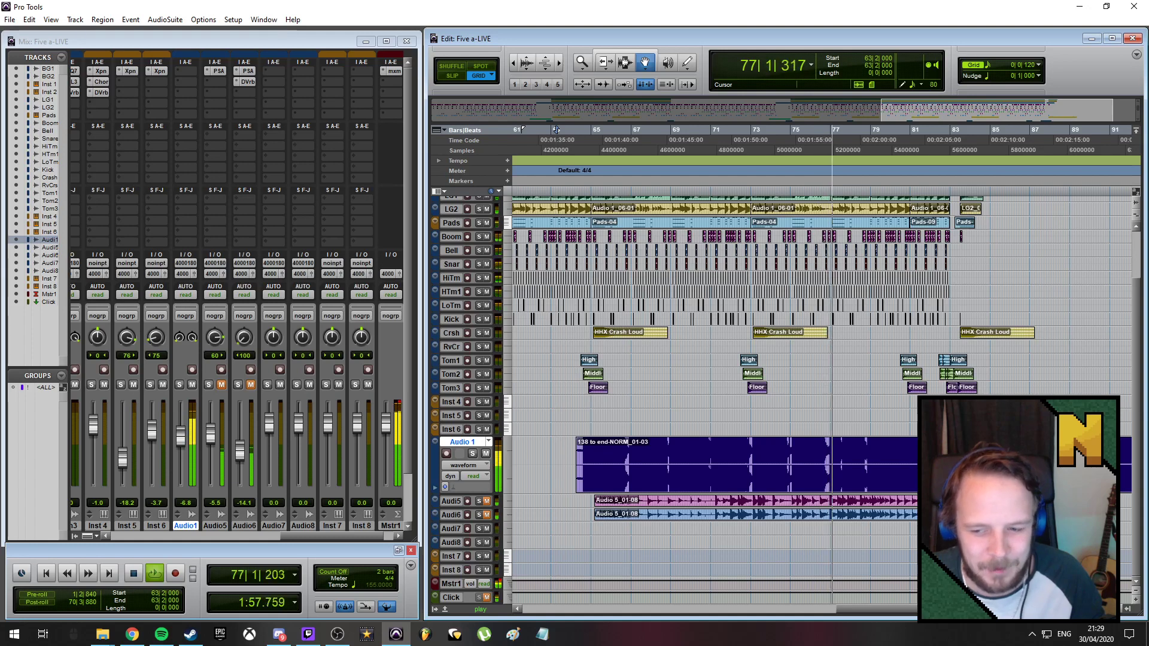
scroll(556, 129, "right", 3)
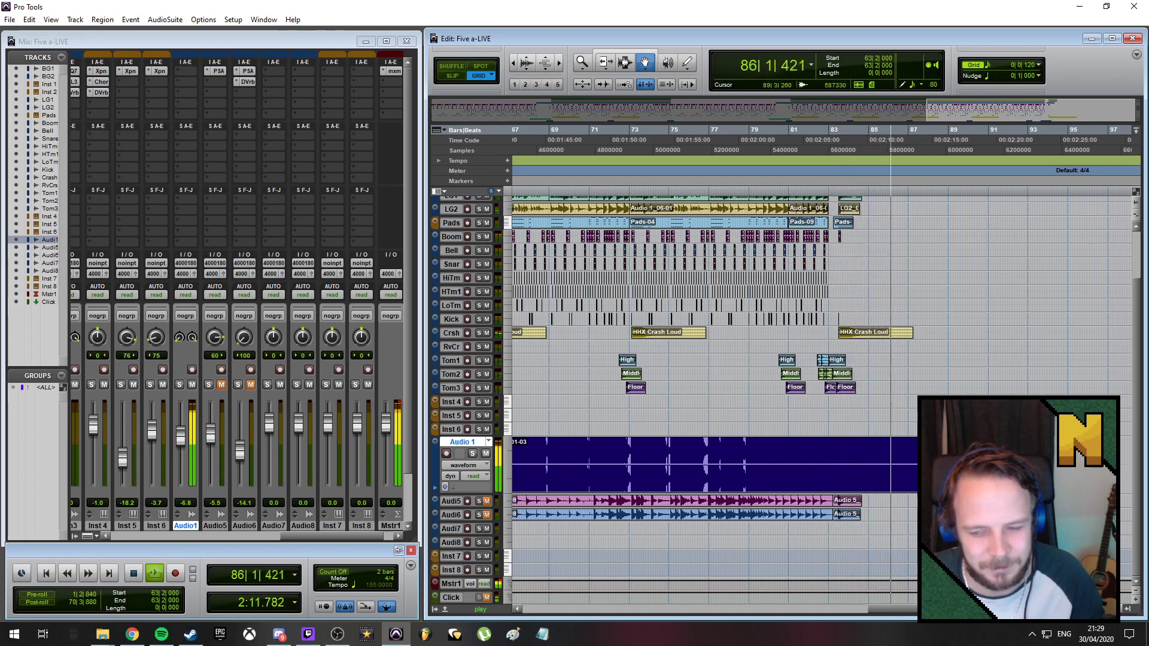
key("ctrl+bracketright")
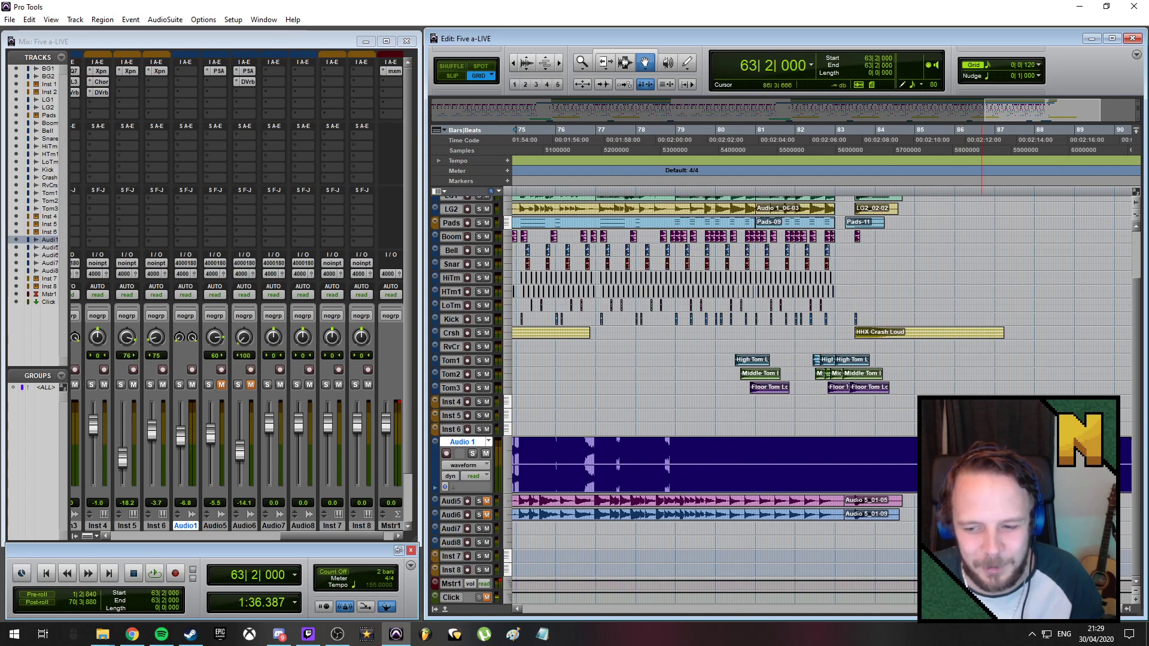
Audition the tail of the Audio 1 region from 84|4|720, 87|2|240, 86|2|120 and 85|2|360 to locate where it should end
scroll(844, 334, "right", 3)
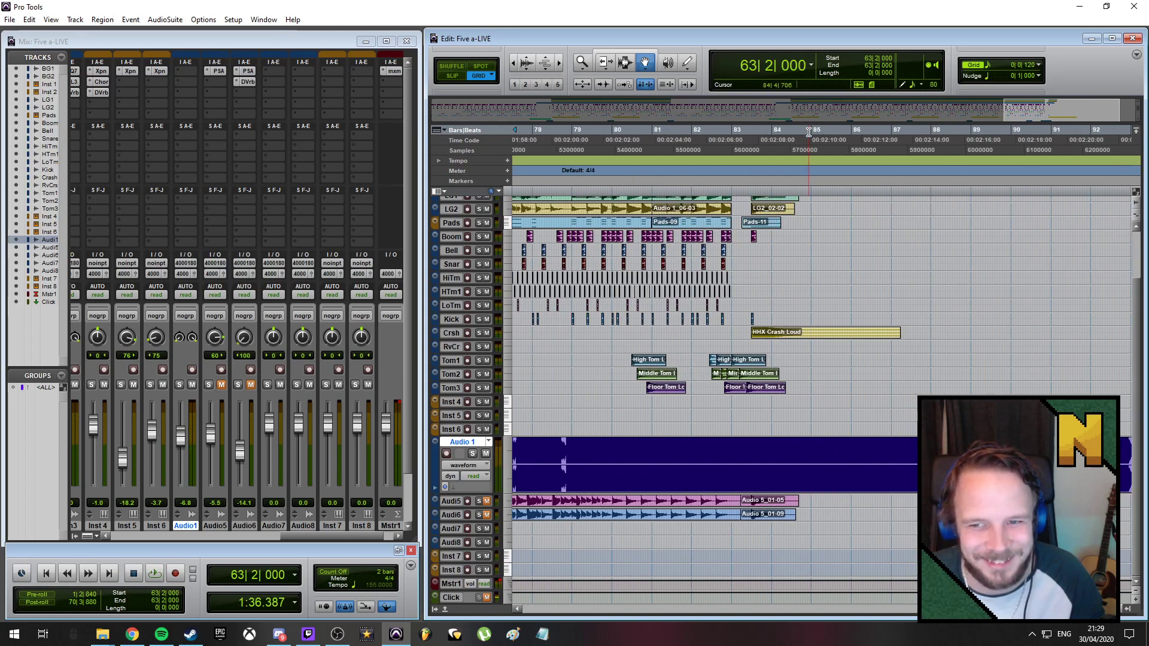
left_click(809, 131)
key("space")
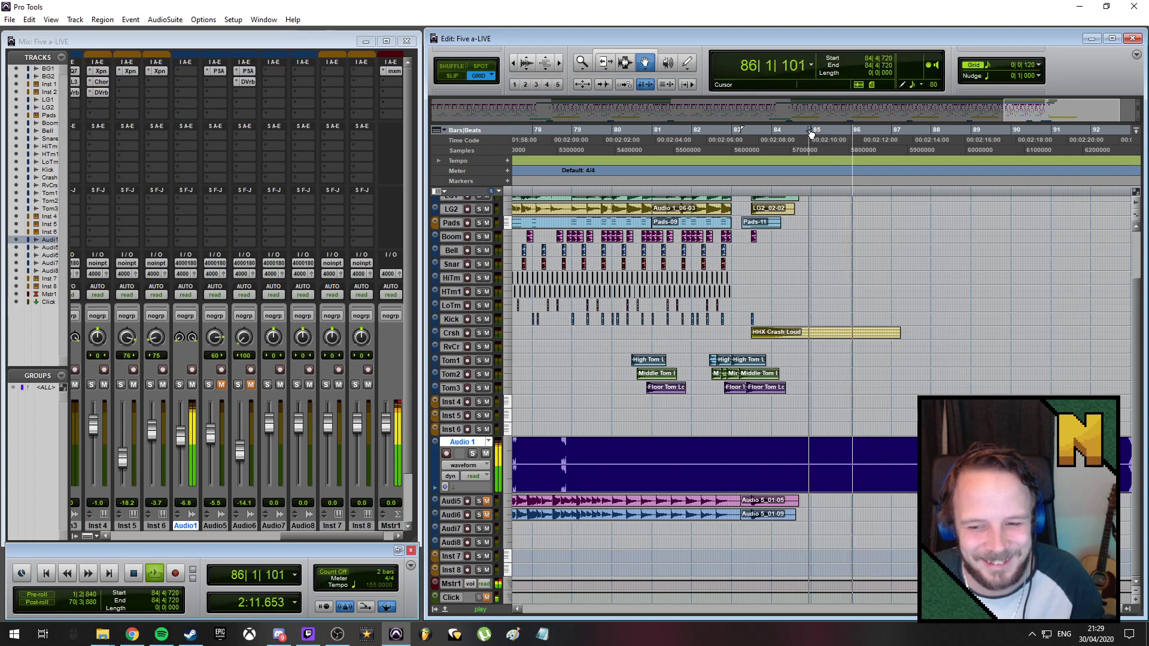
key("space")
left_click(914, 465)
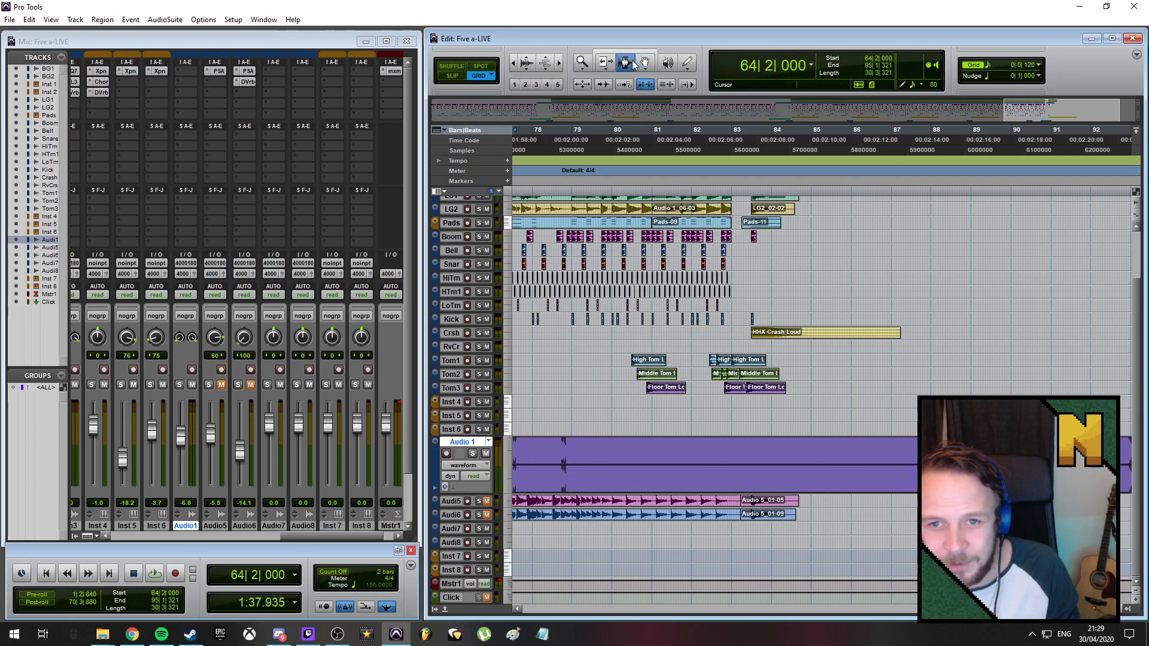
left_click(903, 457)
key("space")
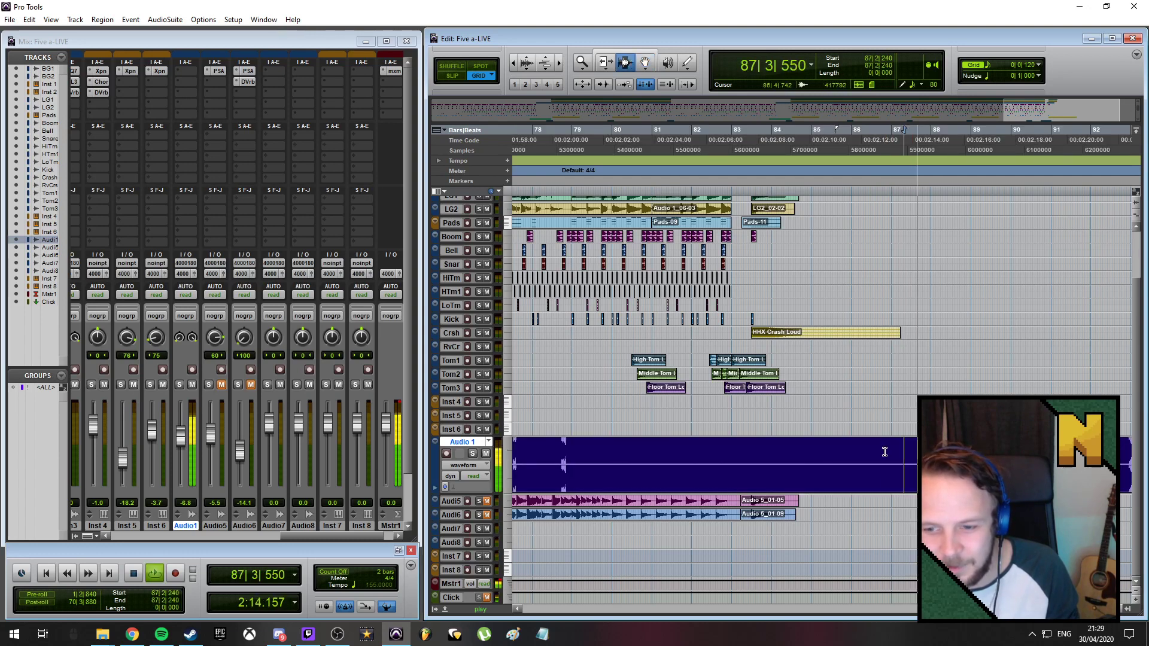
left_click(885, 452)
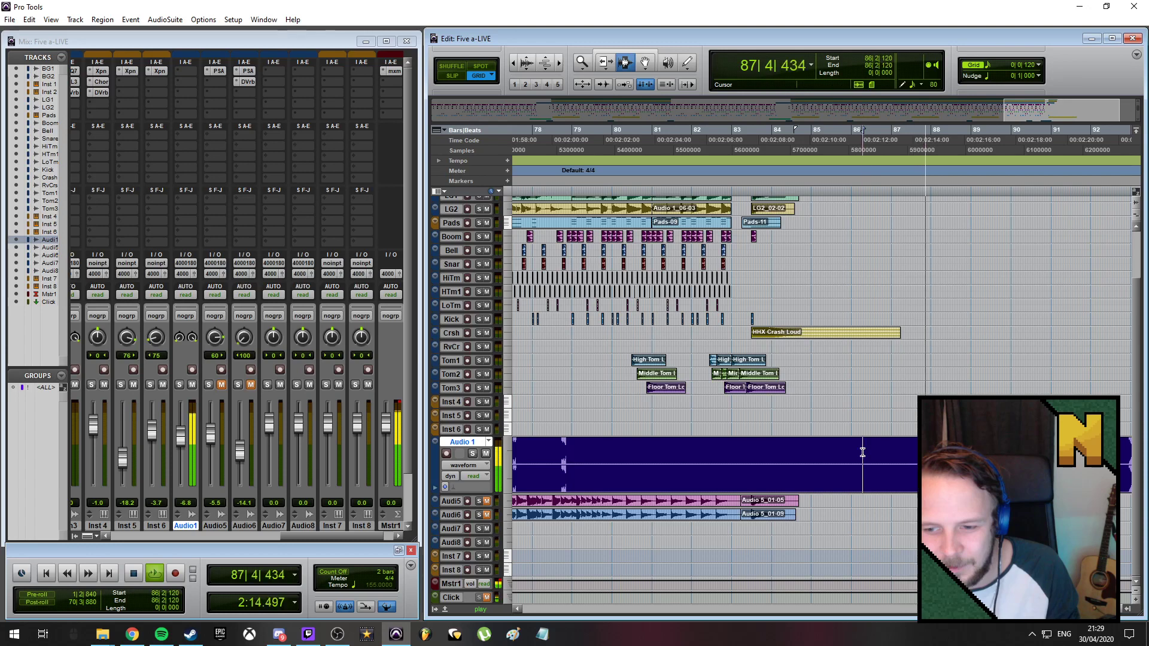
left_click(826, 130)
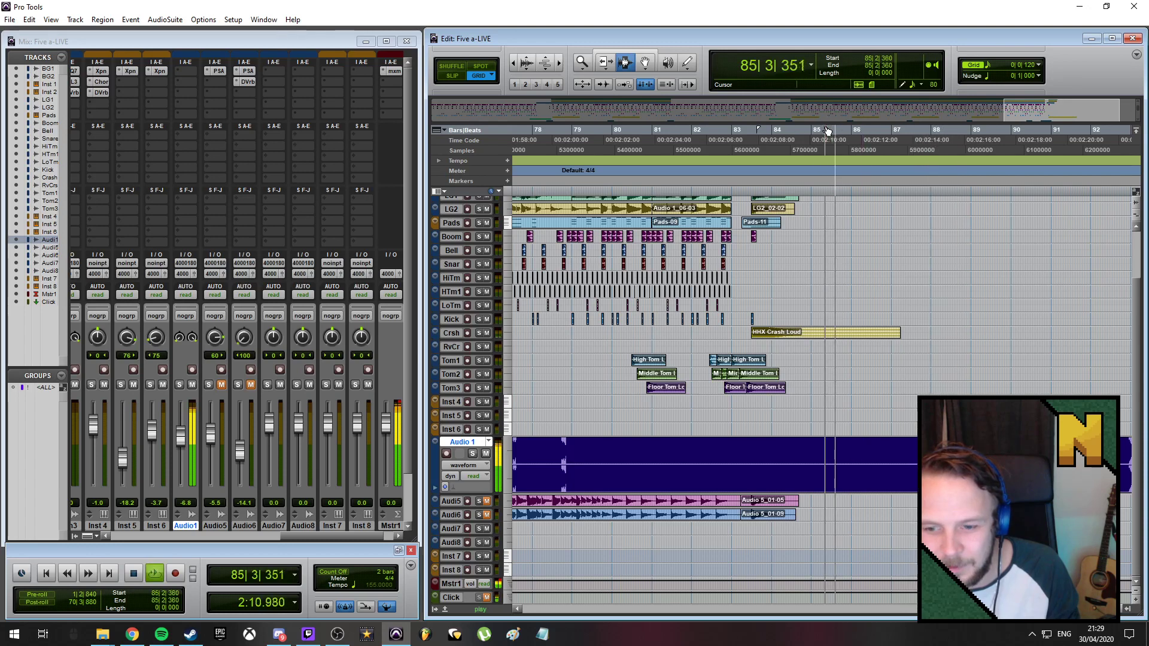
key("space")
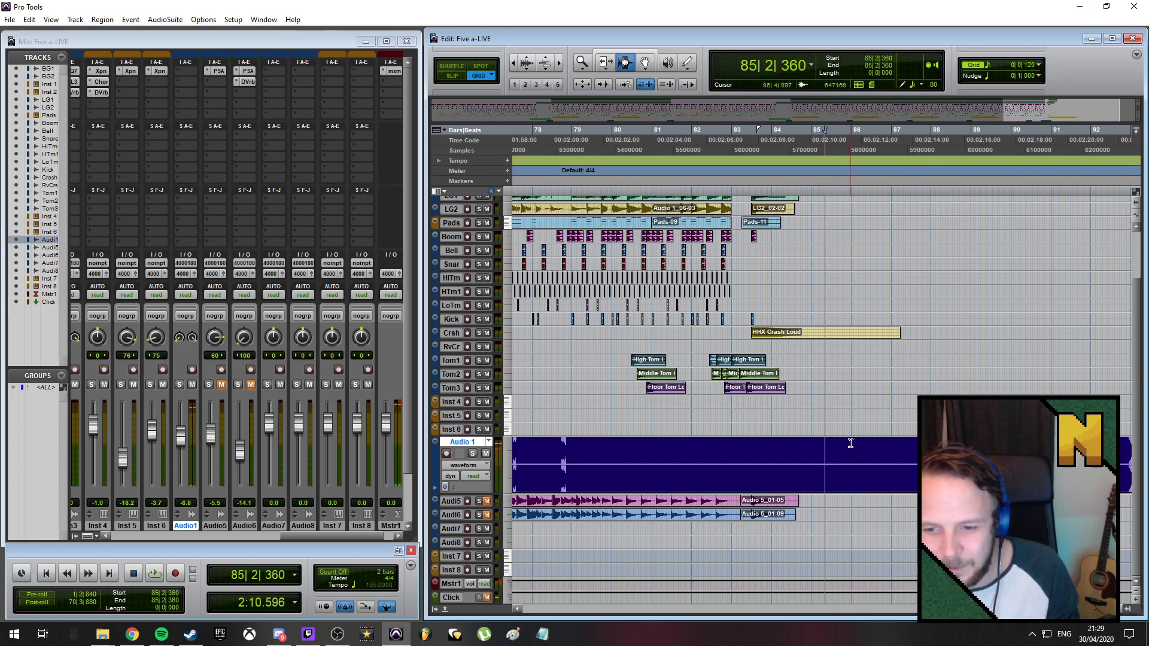
Delete the Audio 1 audio from 85|4|840 onward, including the leftover region after the cut
left_click_drag(851, 443, 891, 487)
key("Delete")
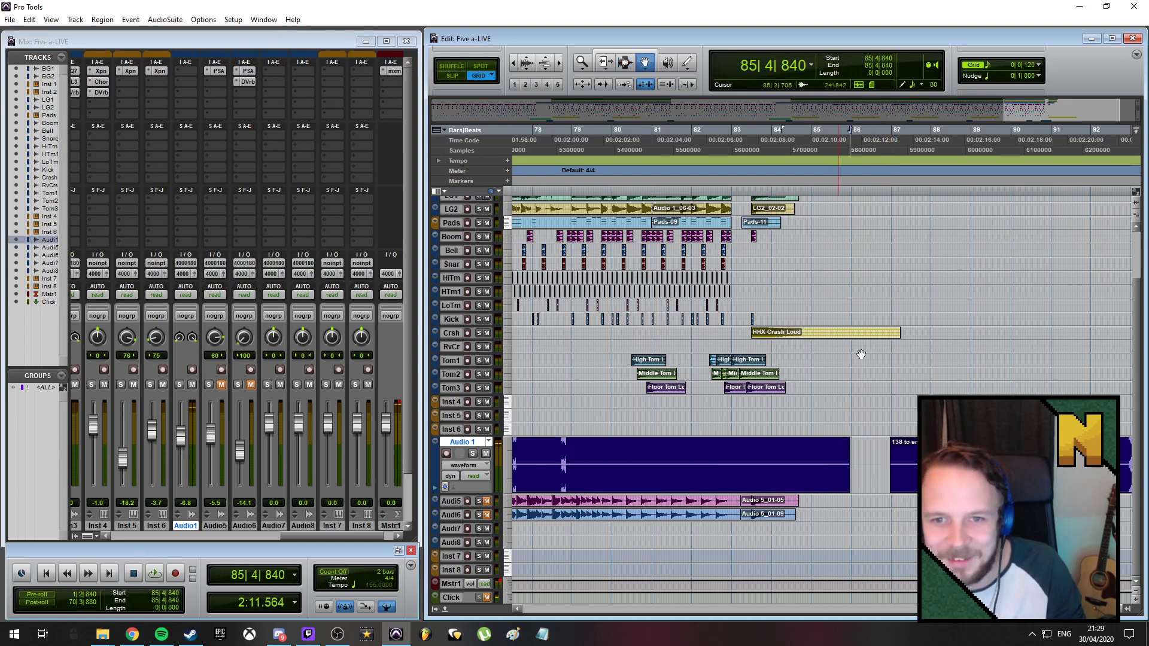
key("Tab")
key("shift+Tab")
key("Delete")
Play the shortened ending from 82|4|240 and stop playback
left_click(725, 130)
key("space")
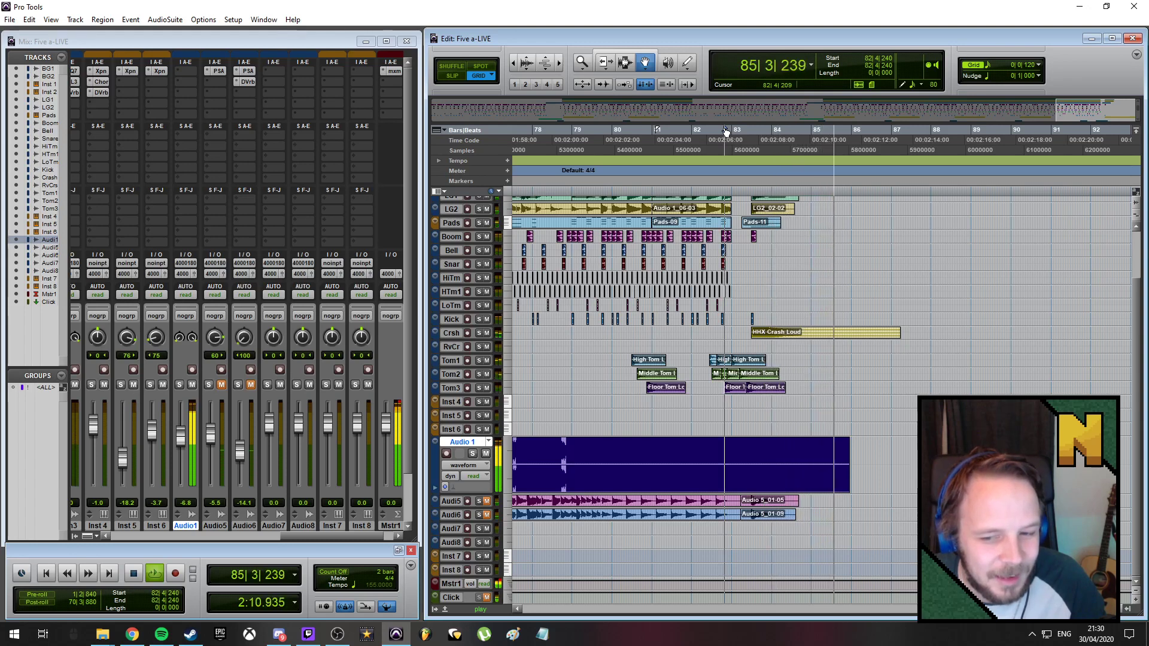
key("space")
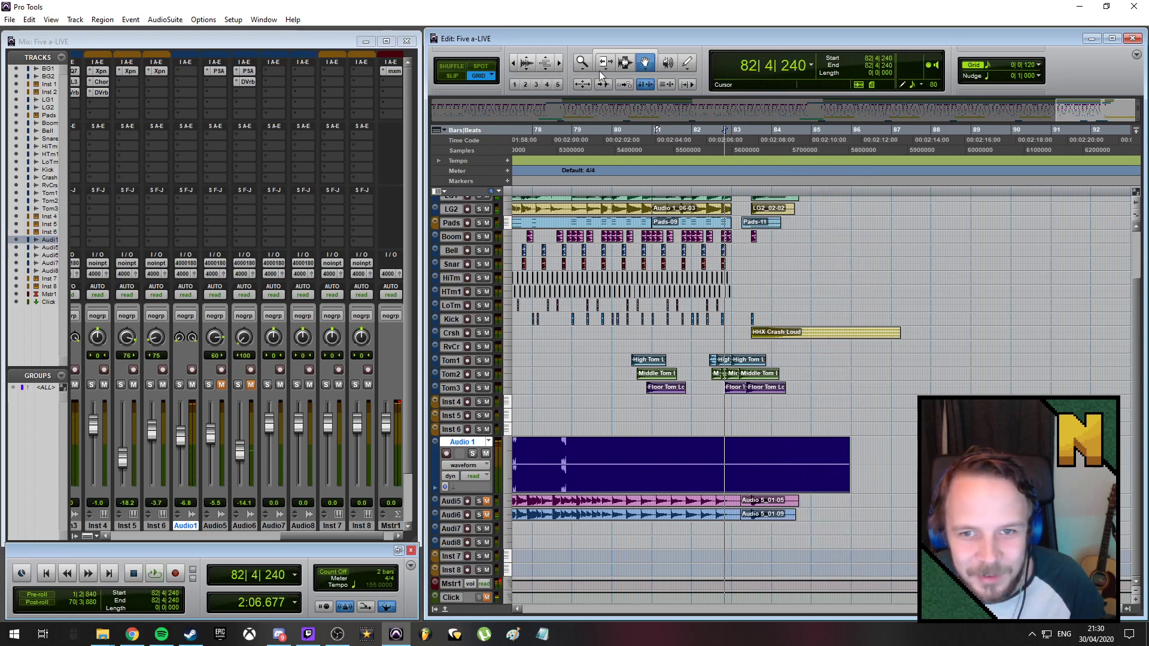
Switch to the Trim tool and examine the tail of the Audio 1 region past bar 83 up close
key("ctrl+]")
key("ctrl+]")
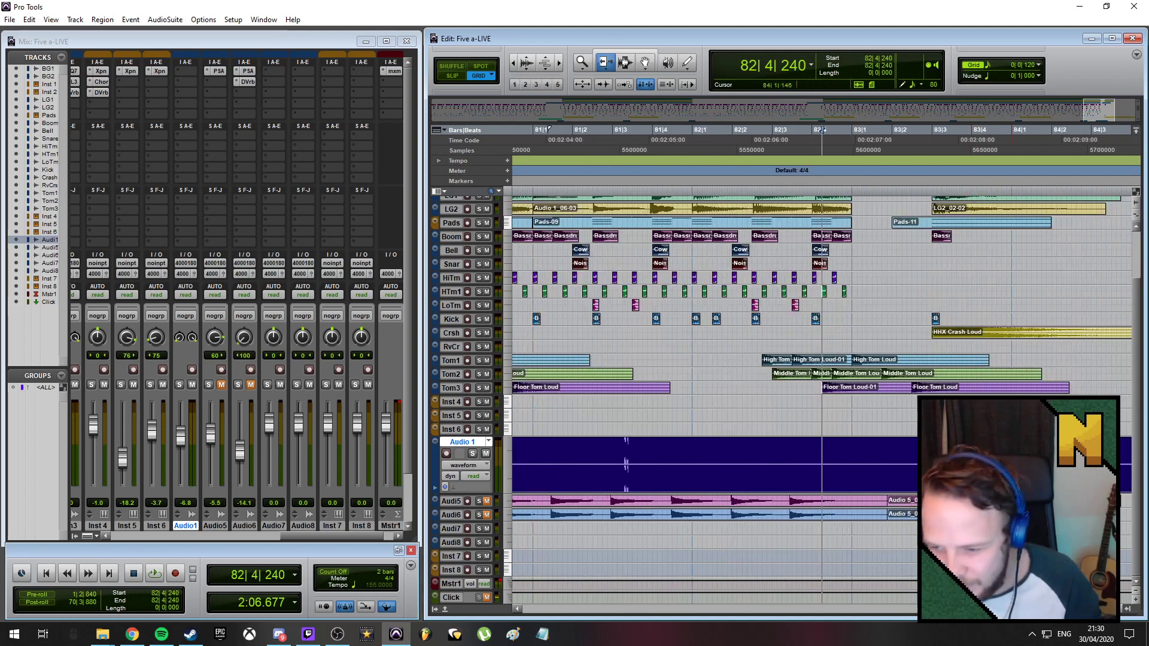
scroll(821, 300, "right", 3)
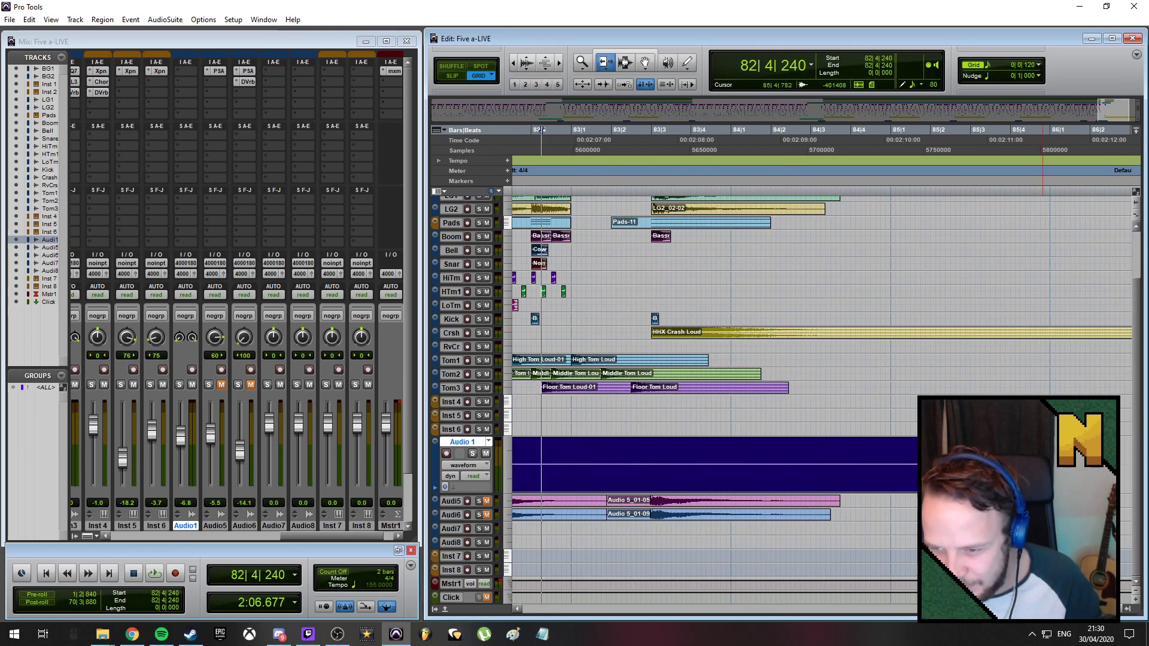
Play back the song's ending from several points around bars 84 to 85 to check how the Audio 1 clip sounds
left_click(988, 479)
key("space")
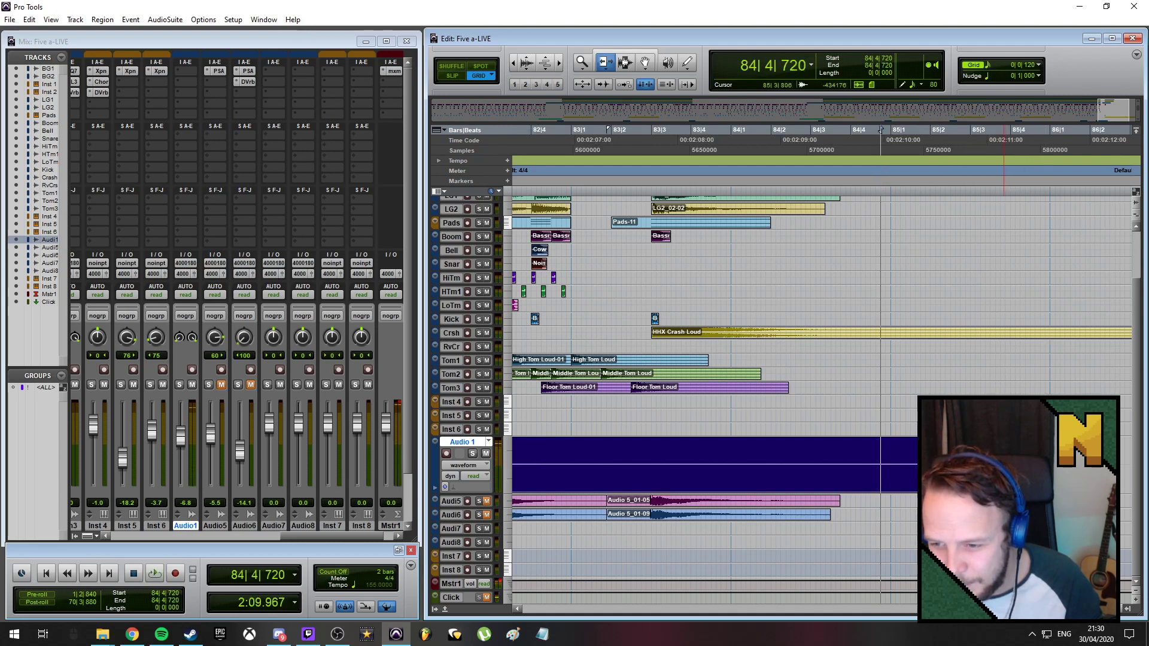
key("space")
key("space")
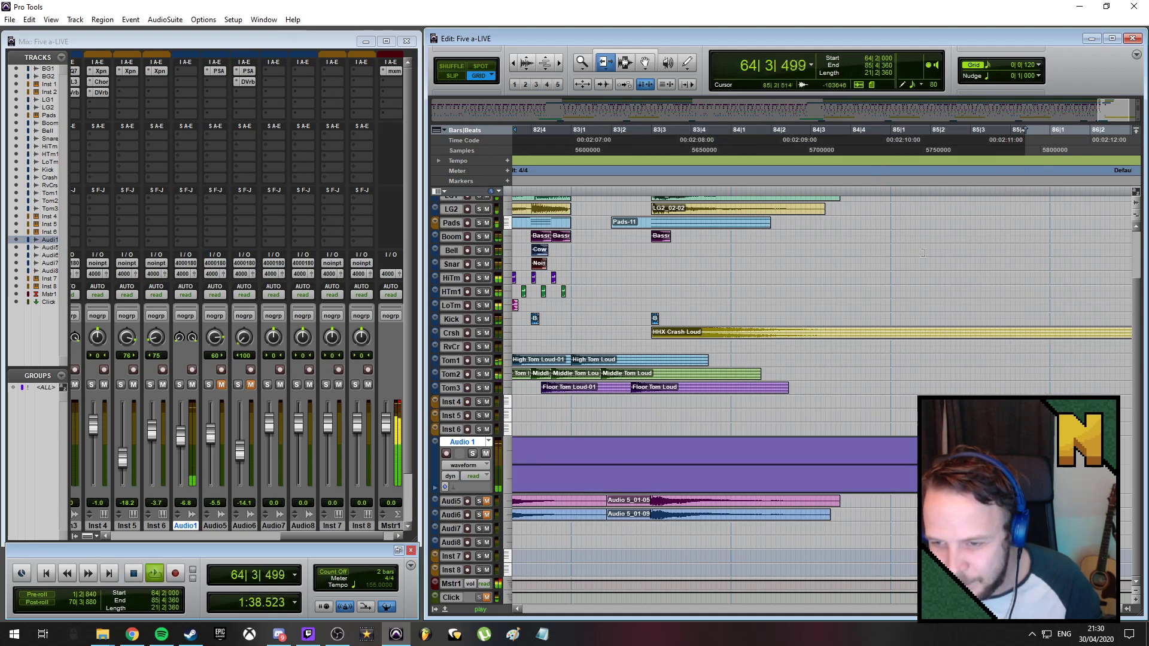
left_click(911, 130)
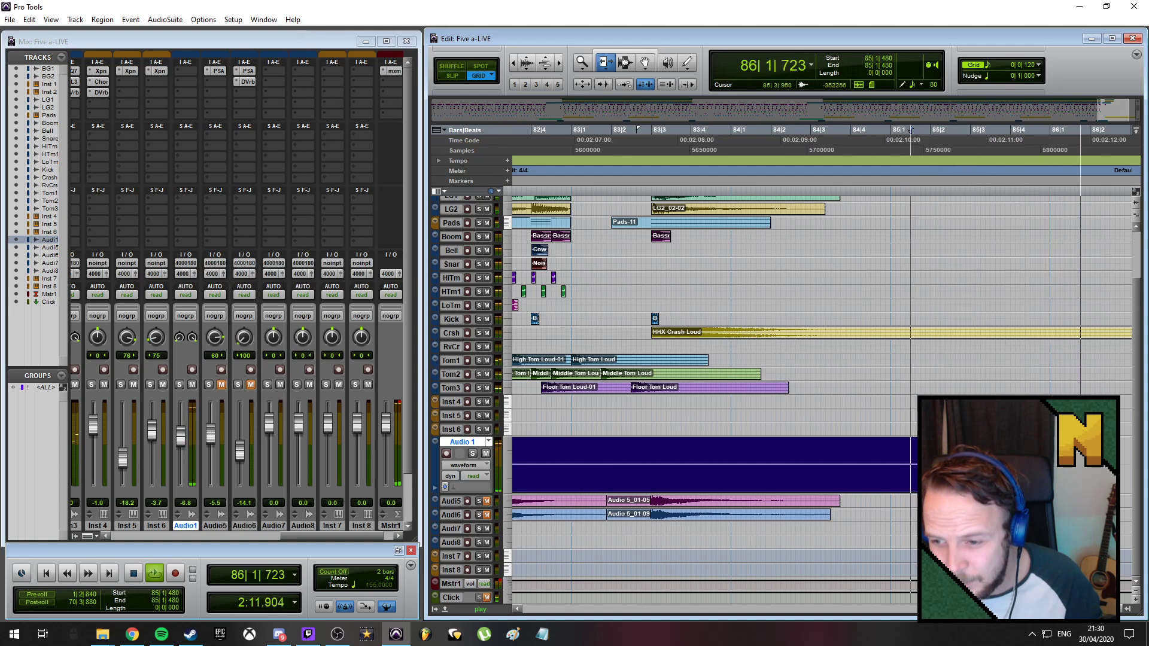
key("space")
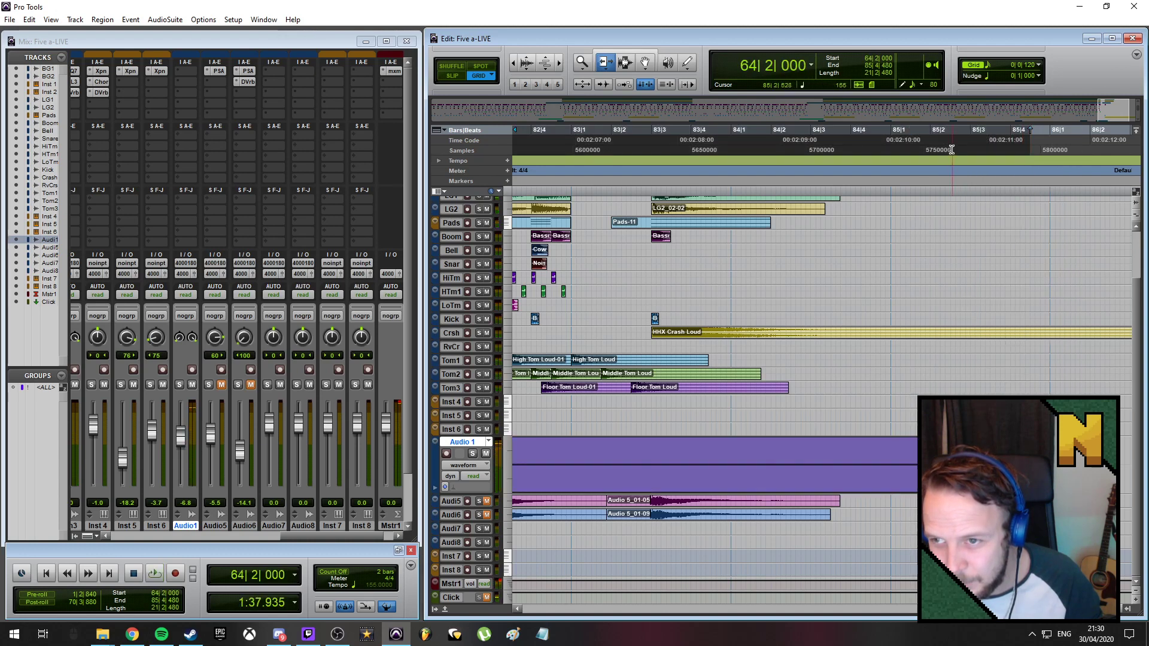
left_click(945, 129)
key("space")
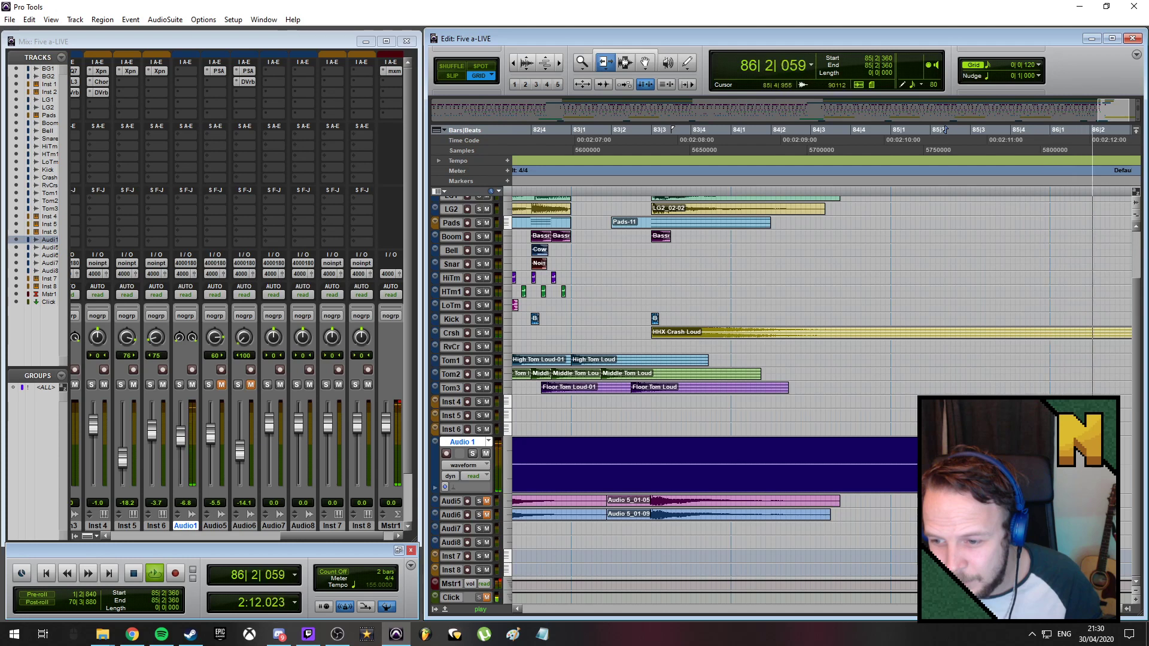
key("ctrl+bracketleft")
key("ctrl+bracketleft")
key("ctrl+bracketleft")
key("ctrl+bracketleft")
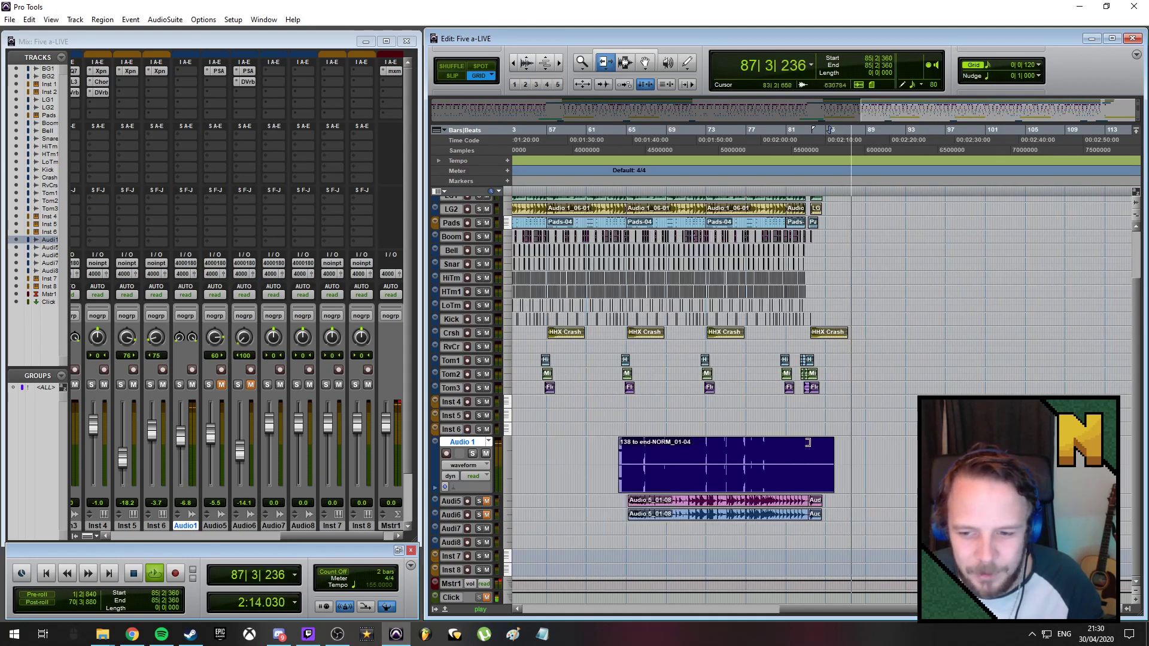
key("space")
left_click_drag(834, 608, 787, 610)
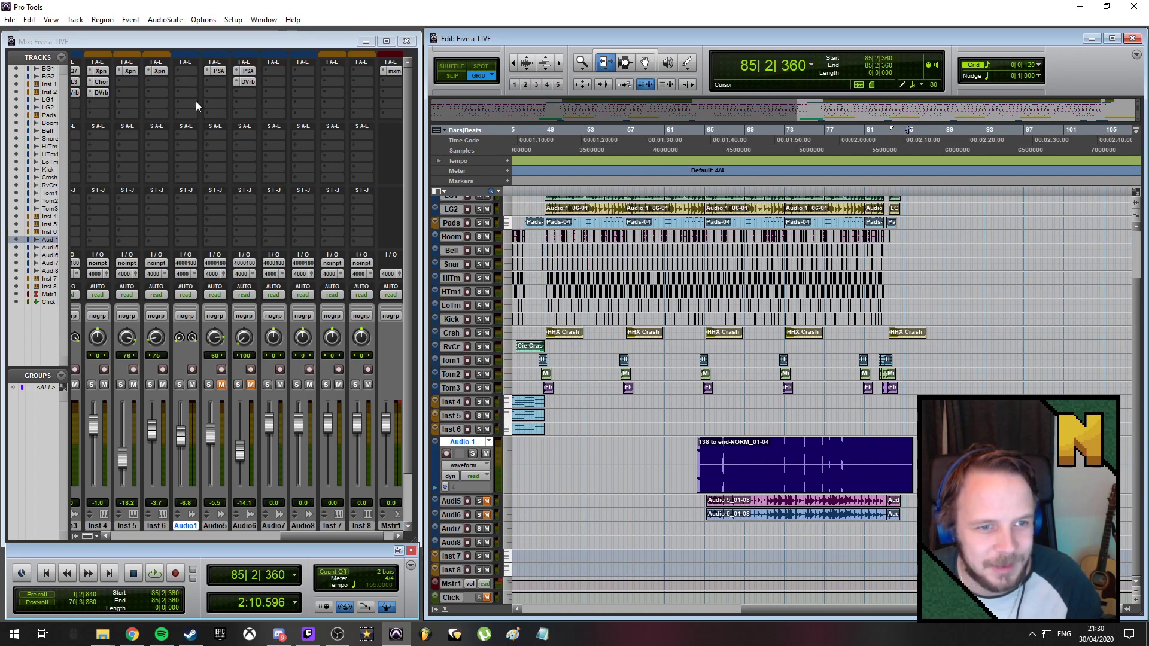
Solo the Audio 1 track and delete the opening section of its clip around bar 64, just before the darker waveform begins
left_click(472, 453)
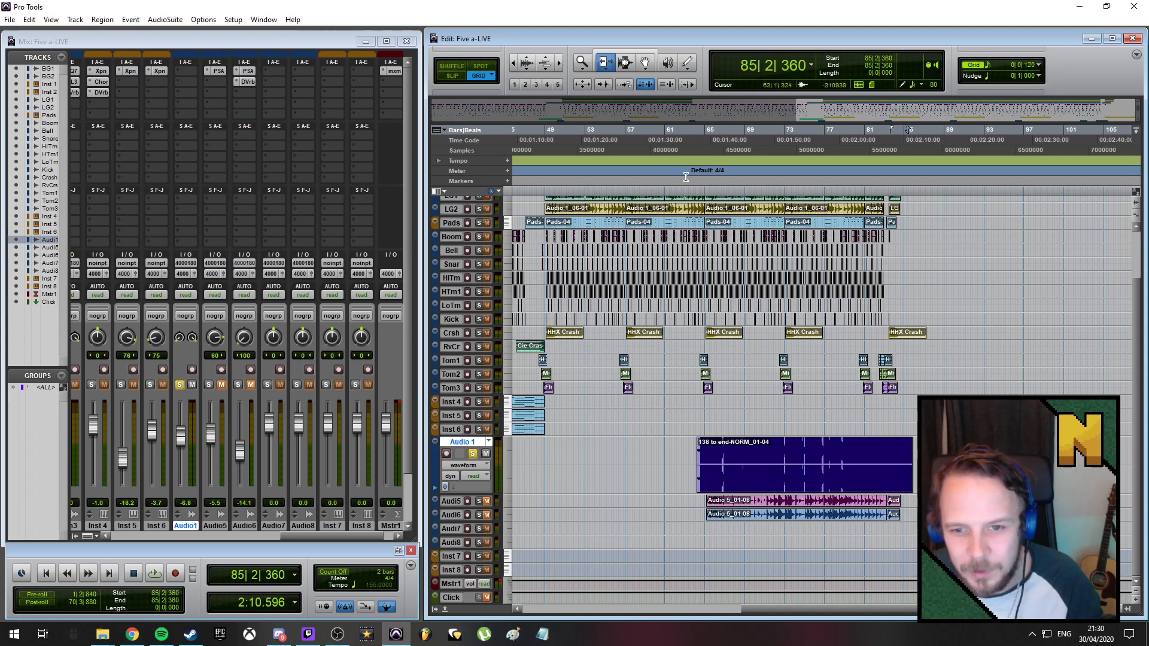
key("ctrl+bracketright")
key("ctrl+bracketright")
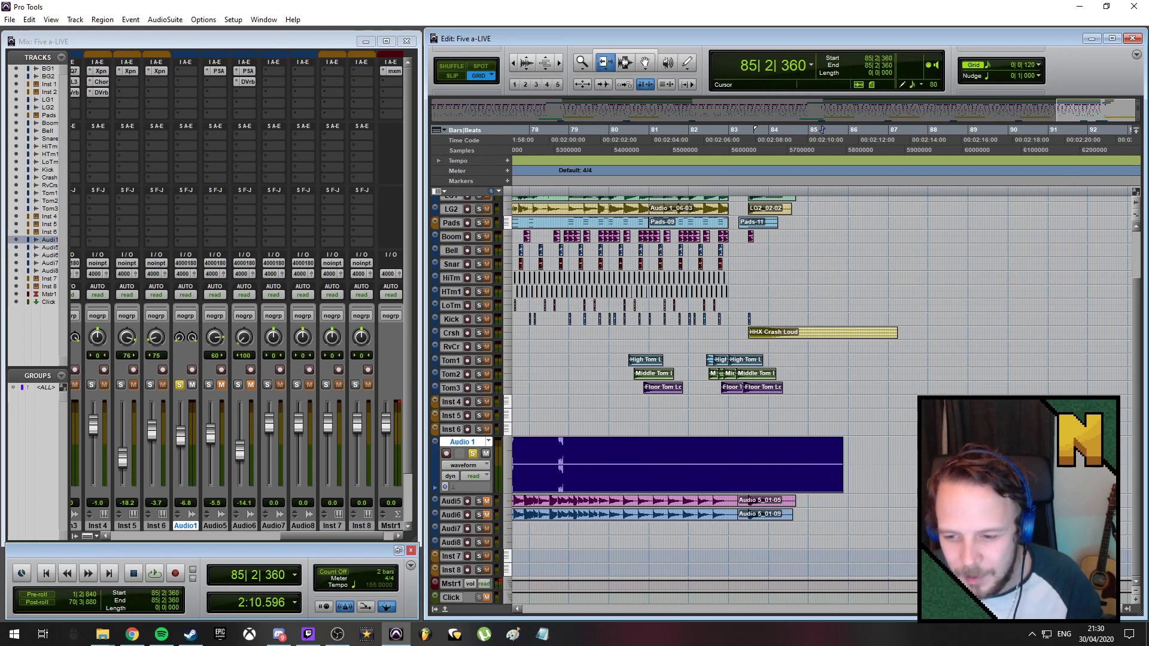
left_click_drag(1010, 609, 887, 607)
key("ctrl+bracketright")
key("ctrl+bracketright")
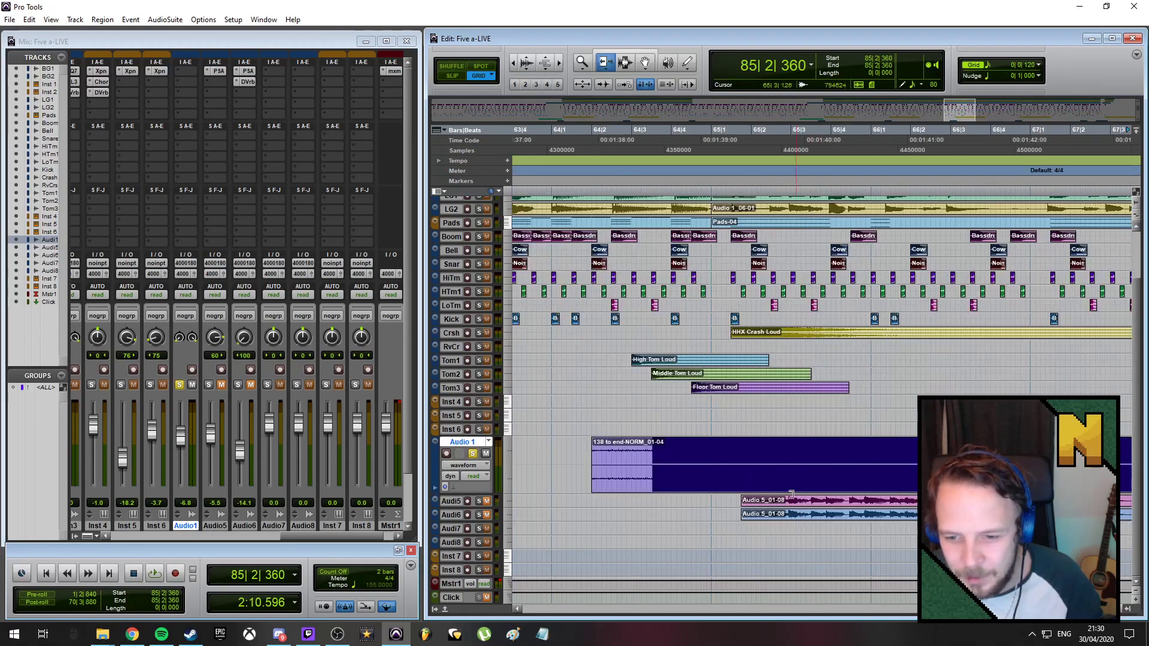
left_click(625, 62)
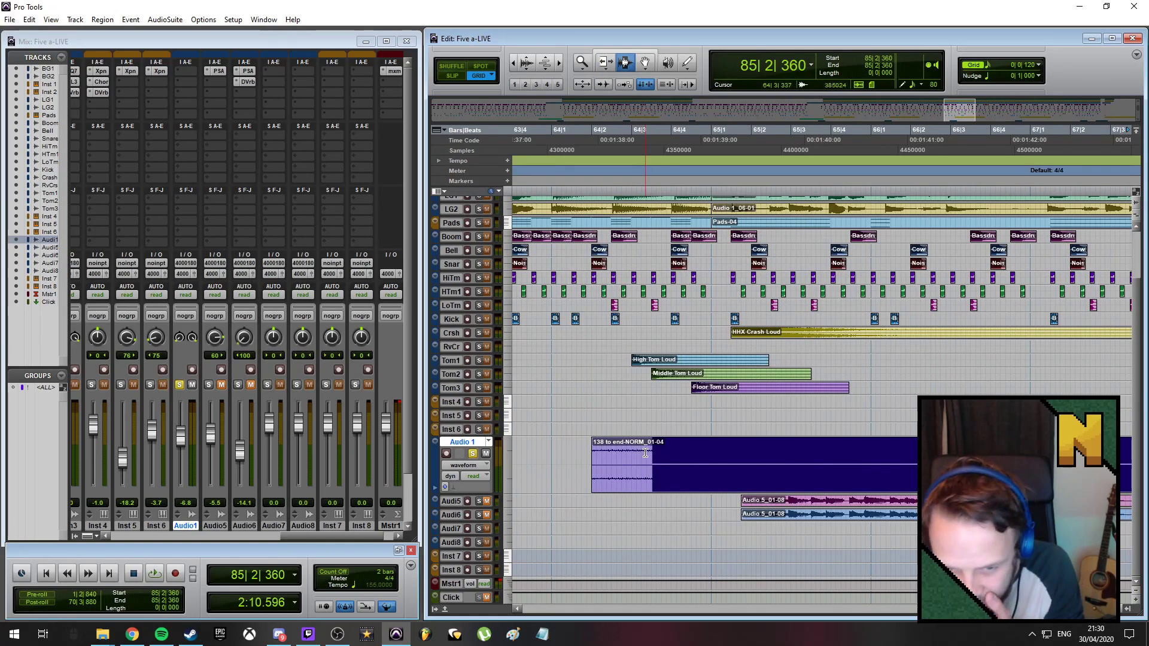
left_click_drag(645, 454, 563, 455)
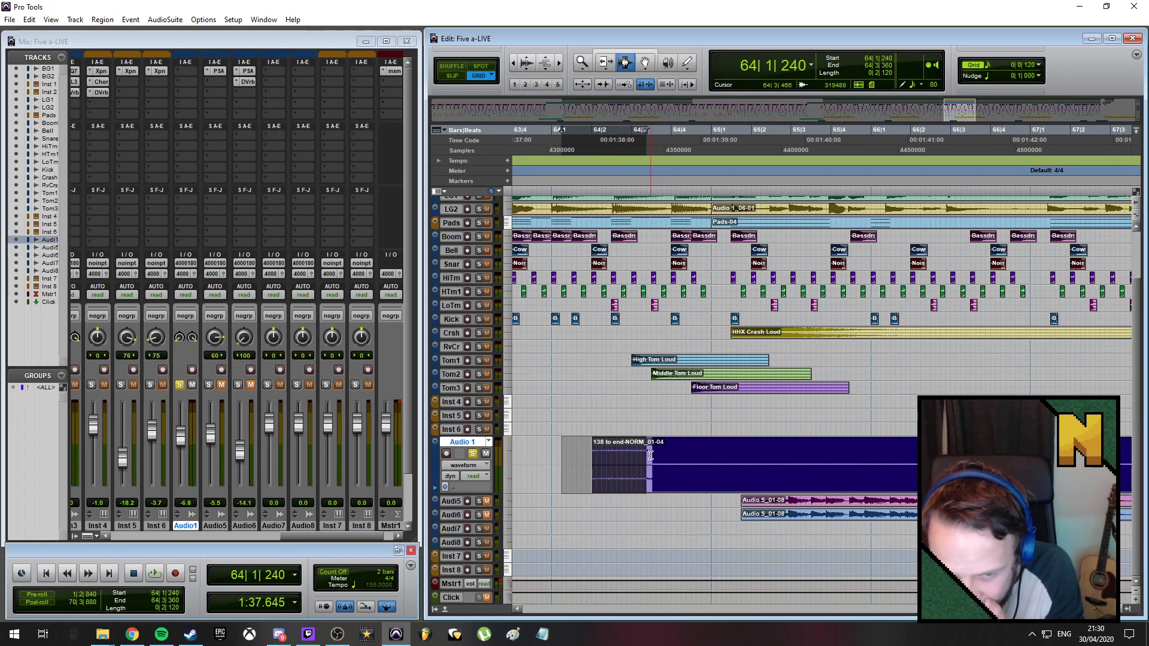
left_click_drag(650, 455, 590, 455)
key("Delete")
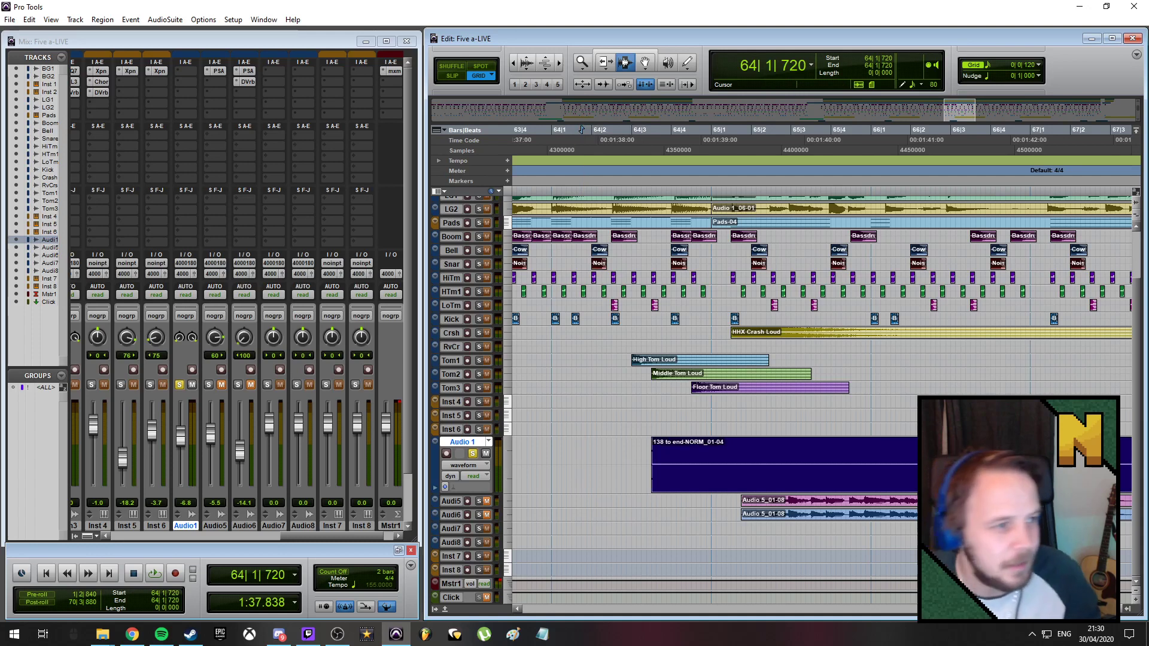
Listen to the soloed Audio 1 clip from 64|2|720
key("alt+Tab")
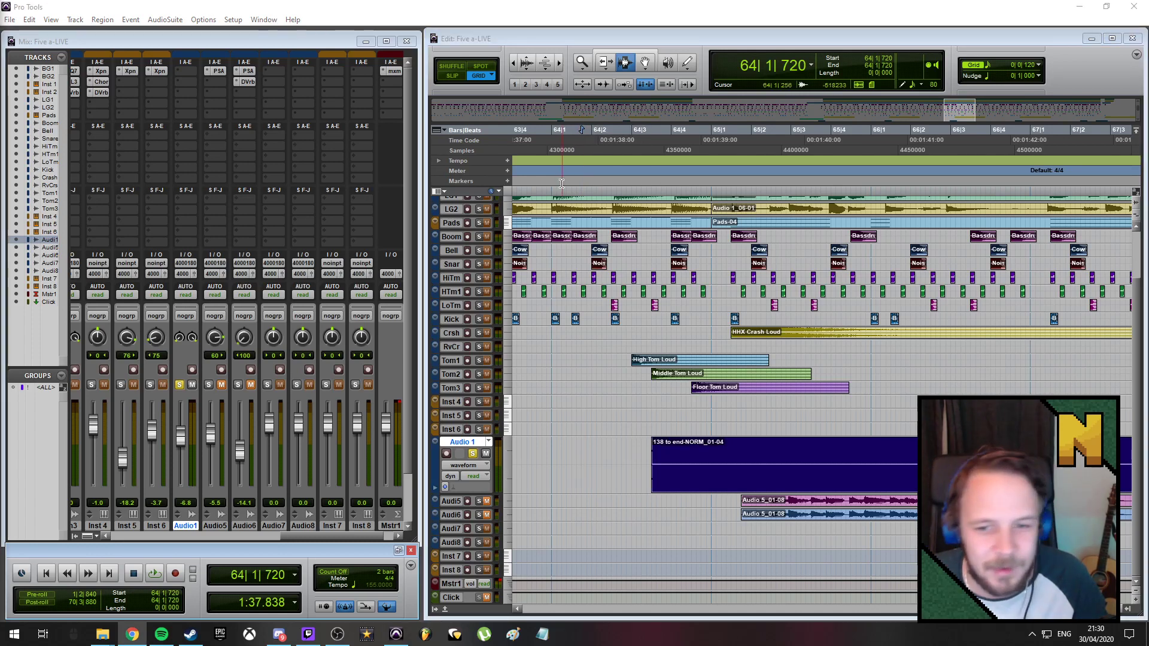
left_click(623, 131)
key("space")
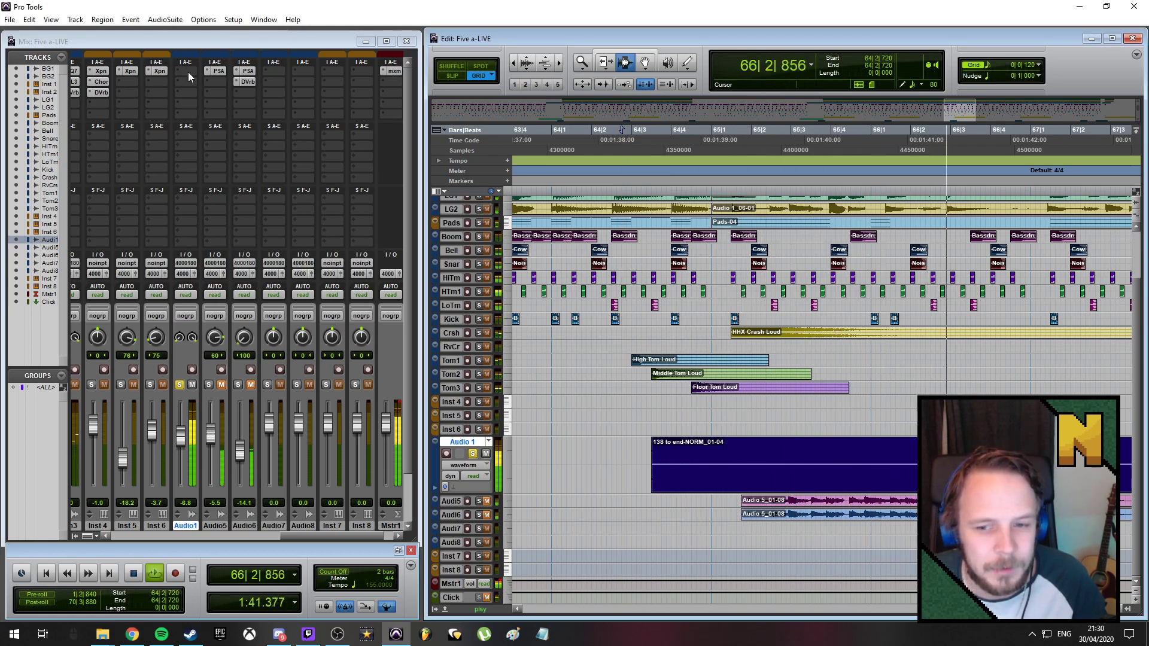
key("space")
Duplicate the Audio 1 track together with its clip
right_click(456, 444)
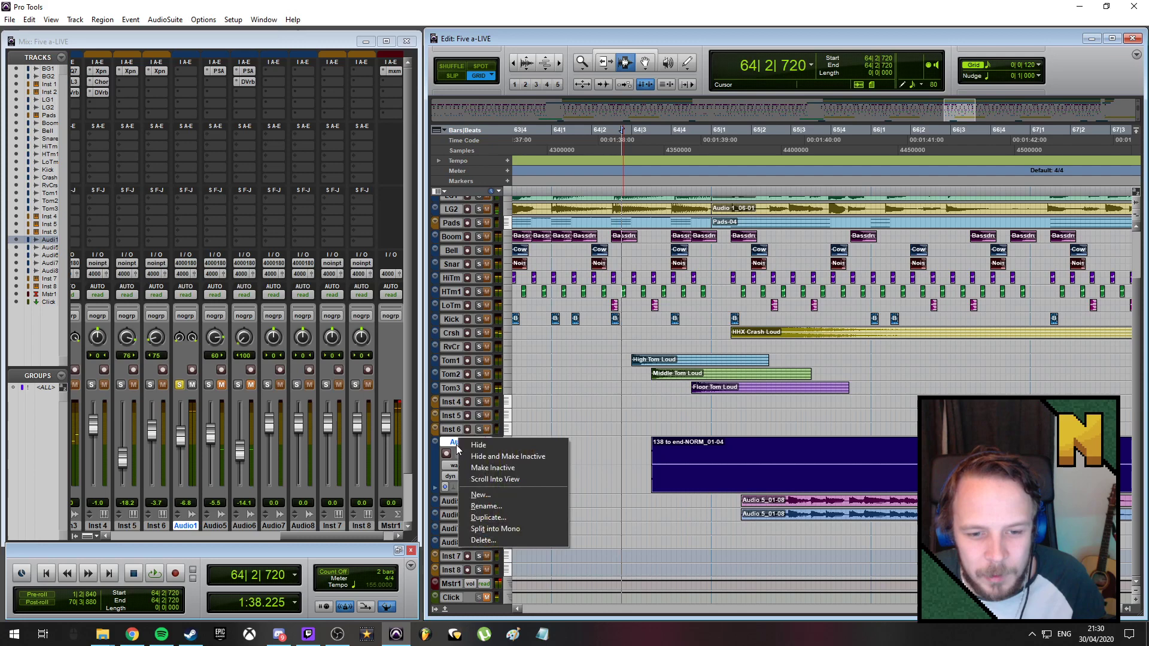
left_click(512, 518)
left_click(624, 327)
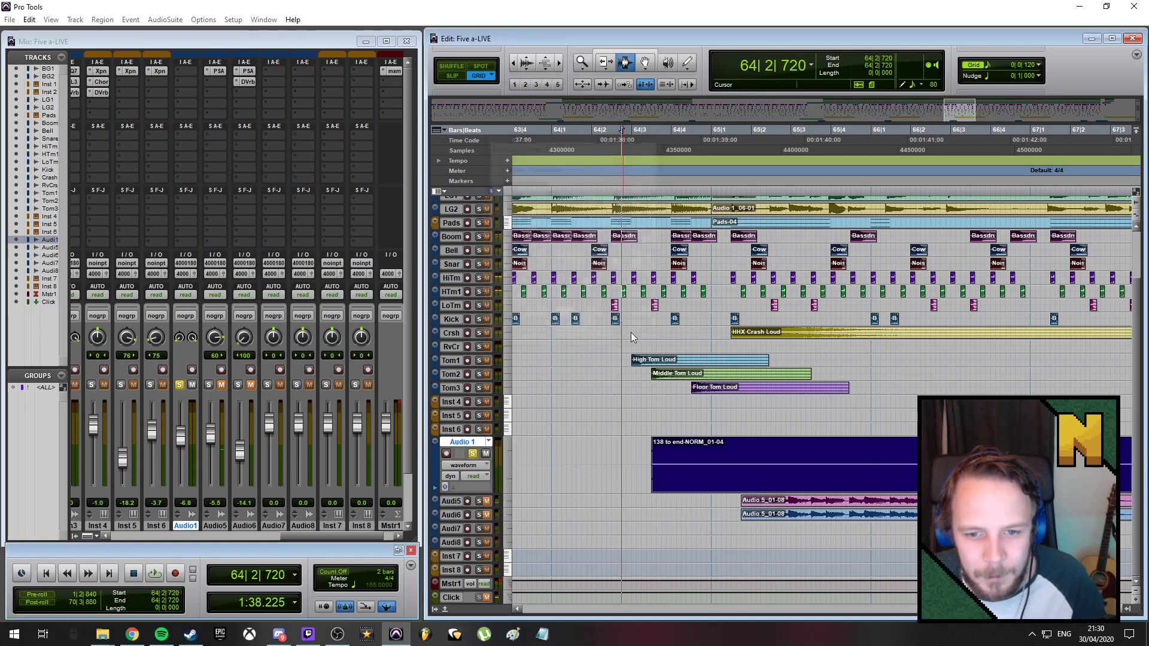
key("ctrl+[")
key("ctrl+[")
key("ctrl+[")
key("ctrl+[")
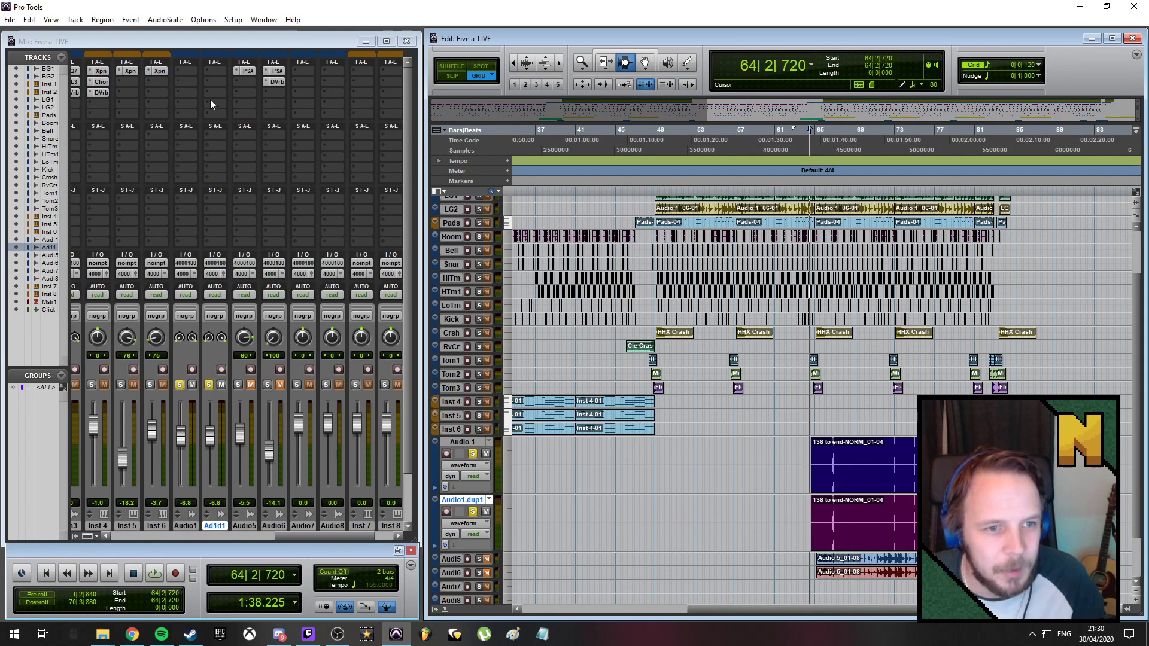
Add the DVrb reverb as an insert on Audio1.dup1 and listen to both soloed tracks from 64|2|720
left_click(234, 83)
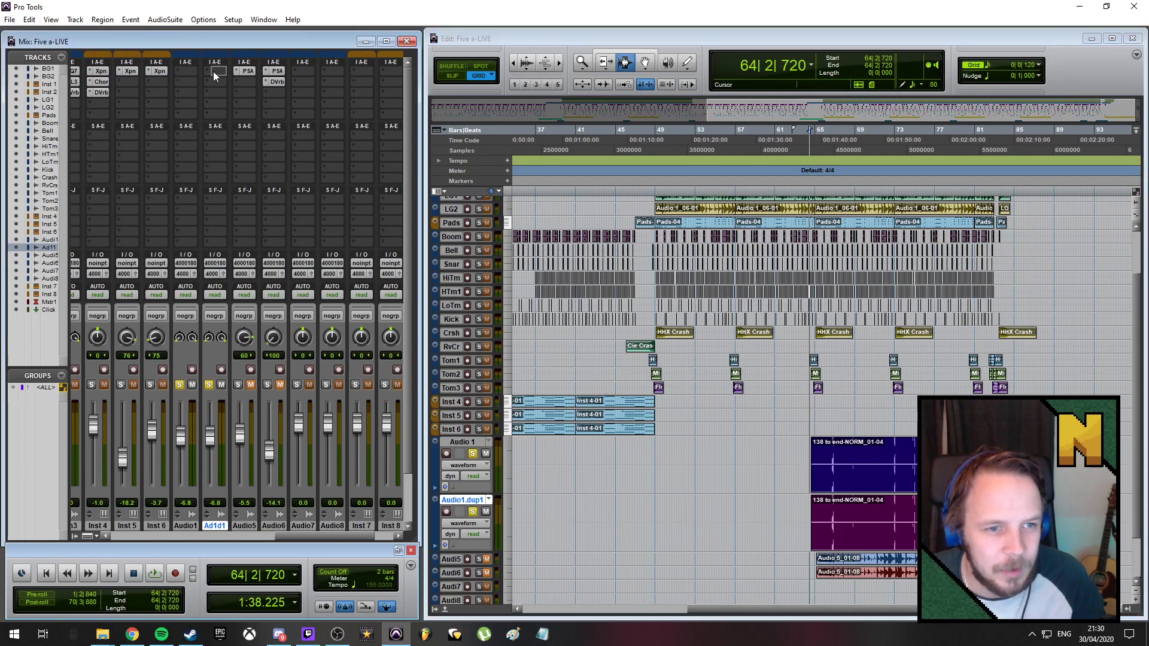
left_click_drag(213, 71, 214, 71)
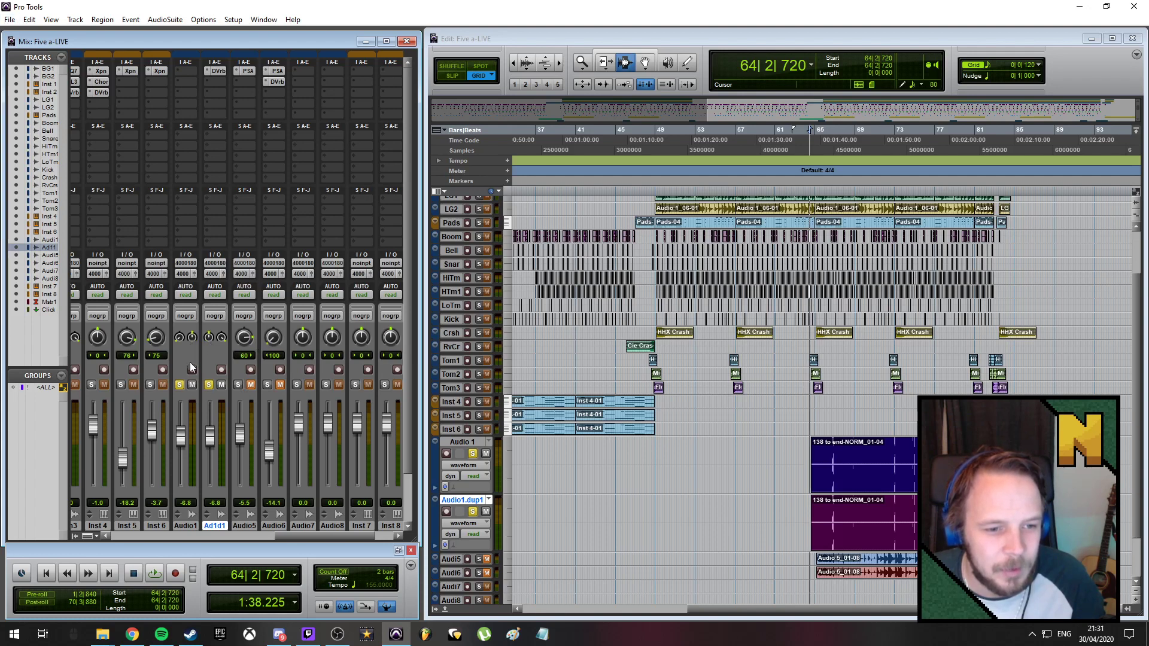
key("space")
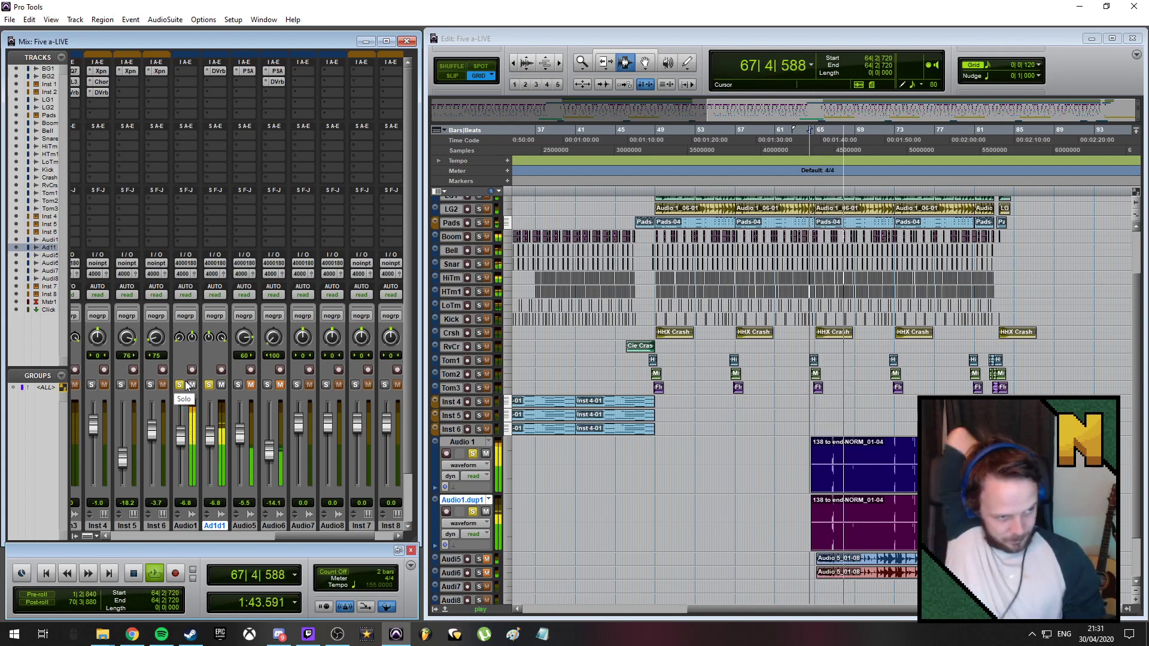
key("space")
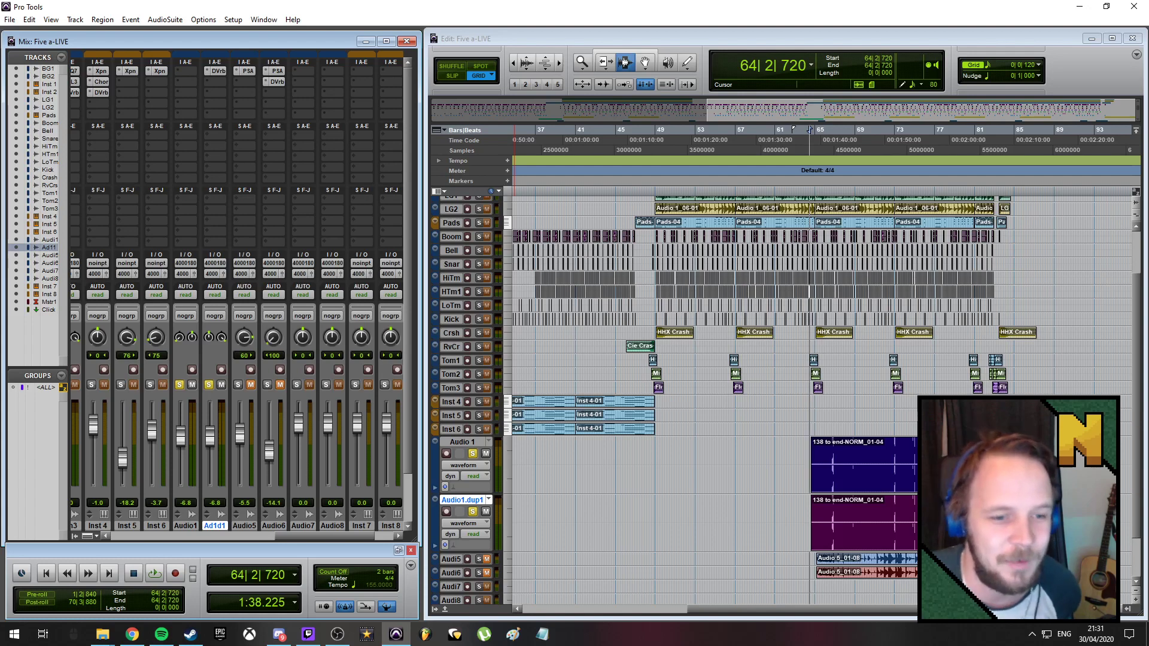
Insert the stereo AIR Phaser on Audio 1 and load its 13 Long Sweeping preset
left_click(187, 70)
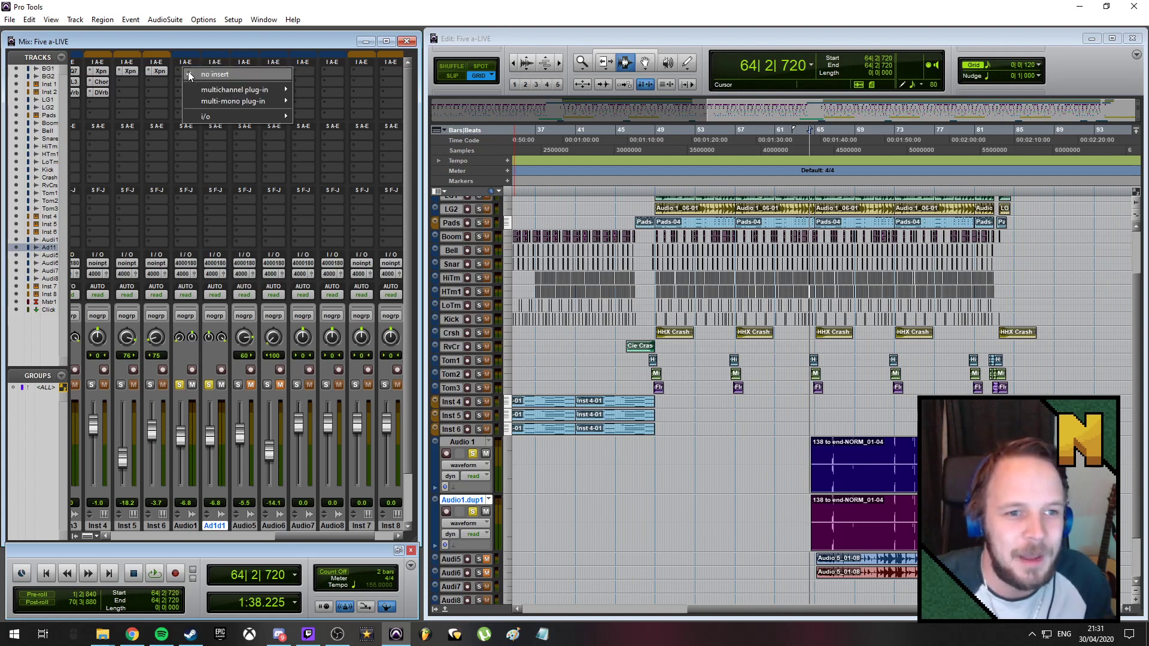
mouse_move(238, 87)
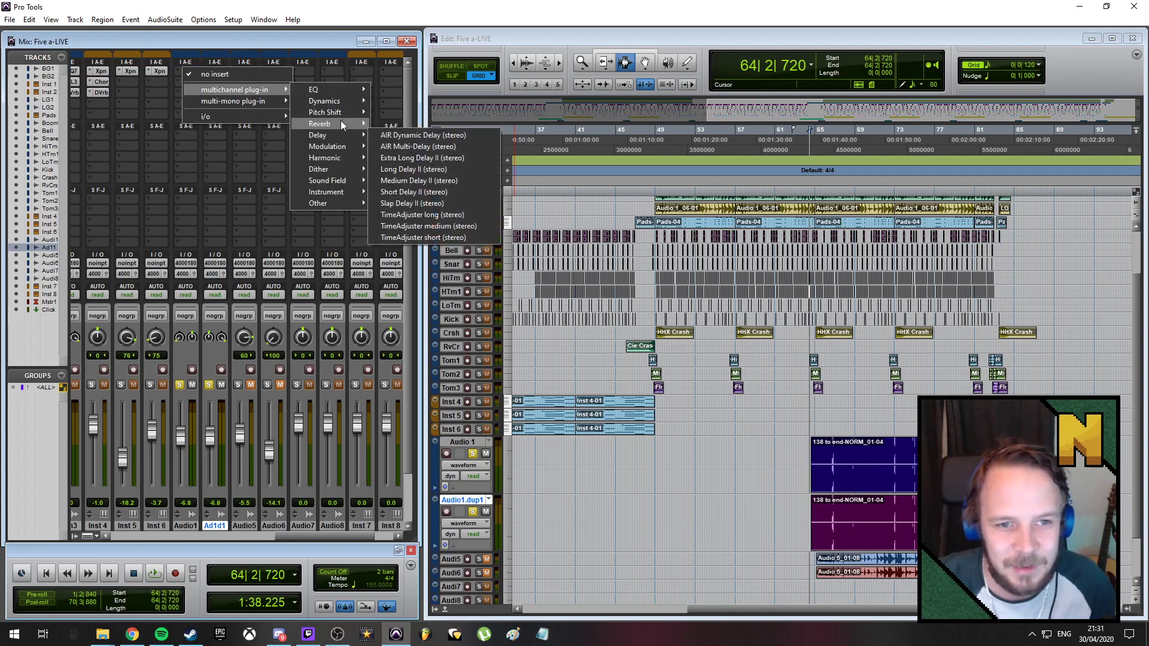
mouse_move(338, 157)
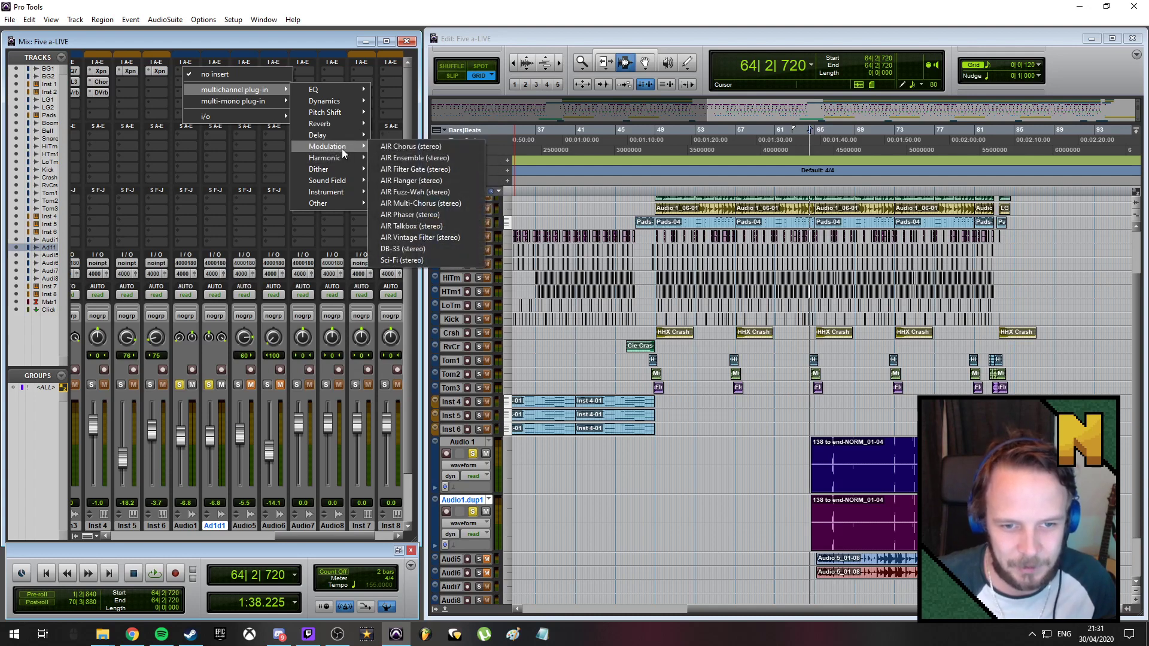
left_click(413, 214)
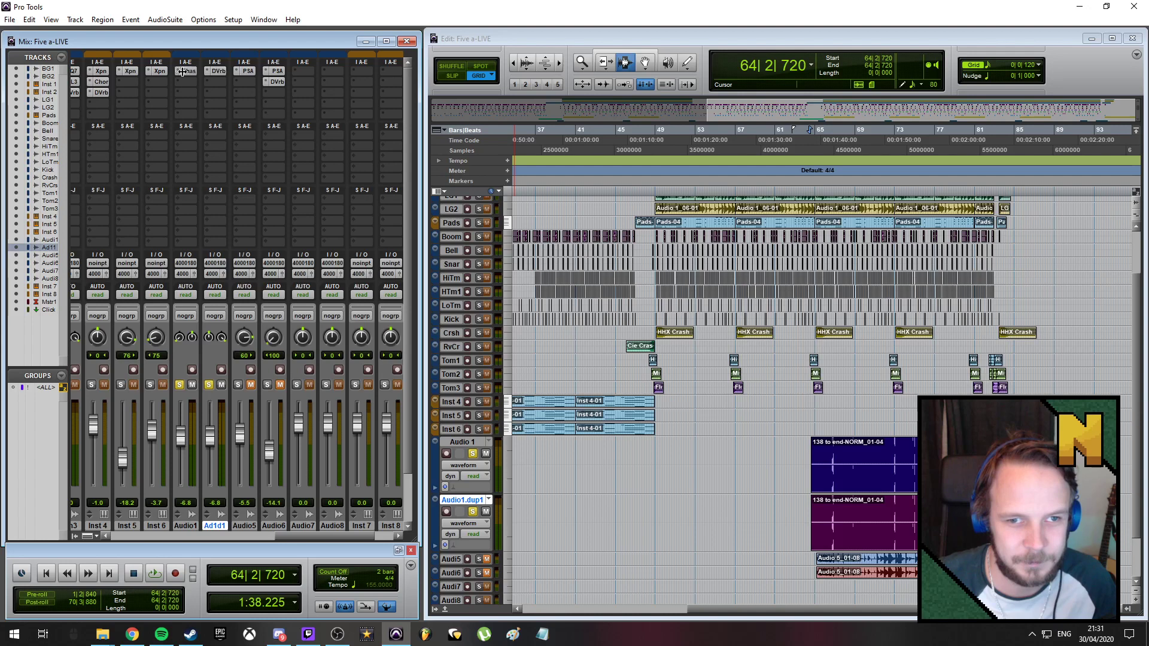
left_click(184, 72)
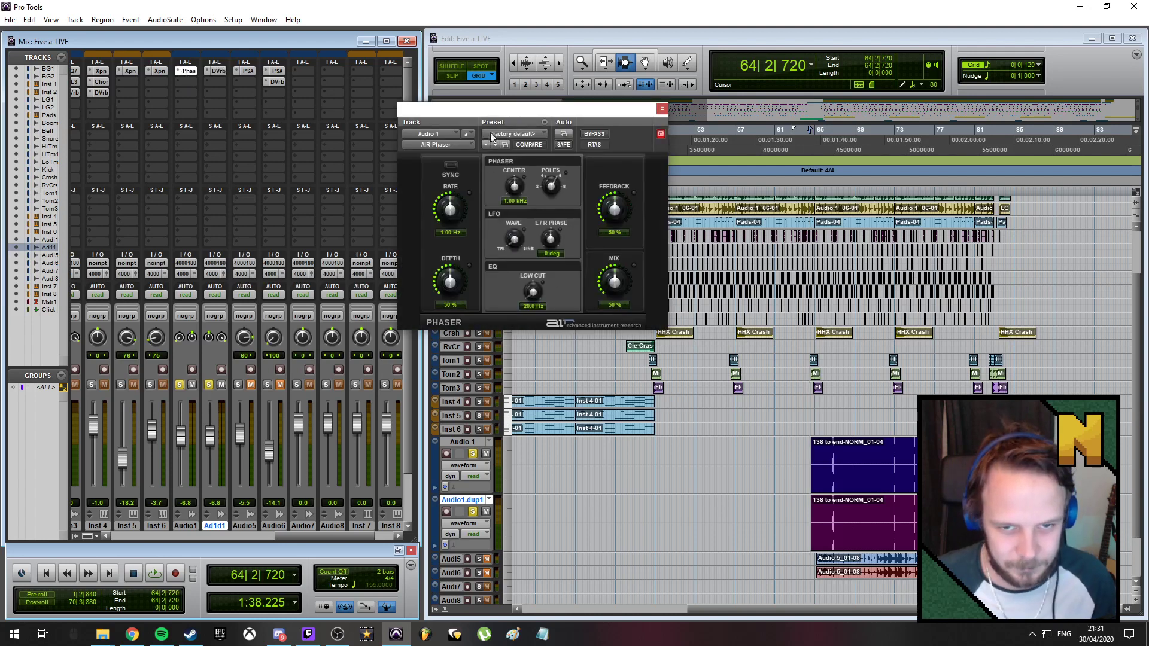
left_click(516, 133)
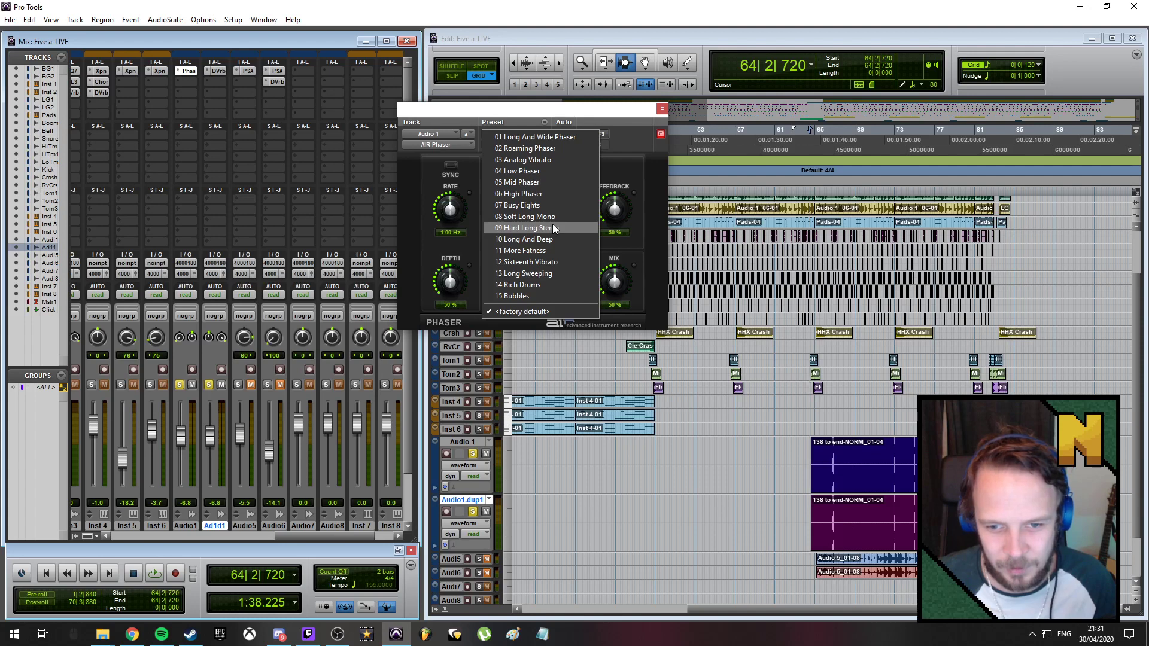
left_click(551, 274)
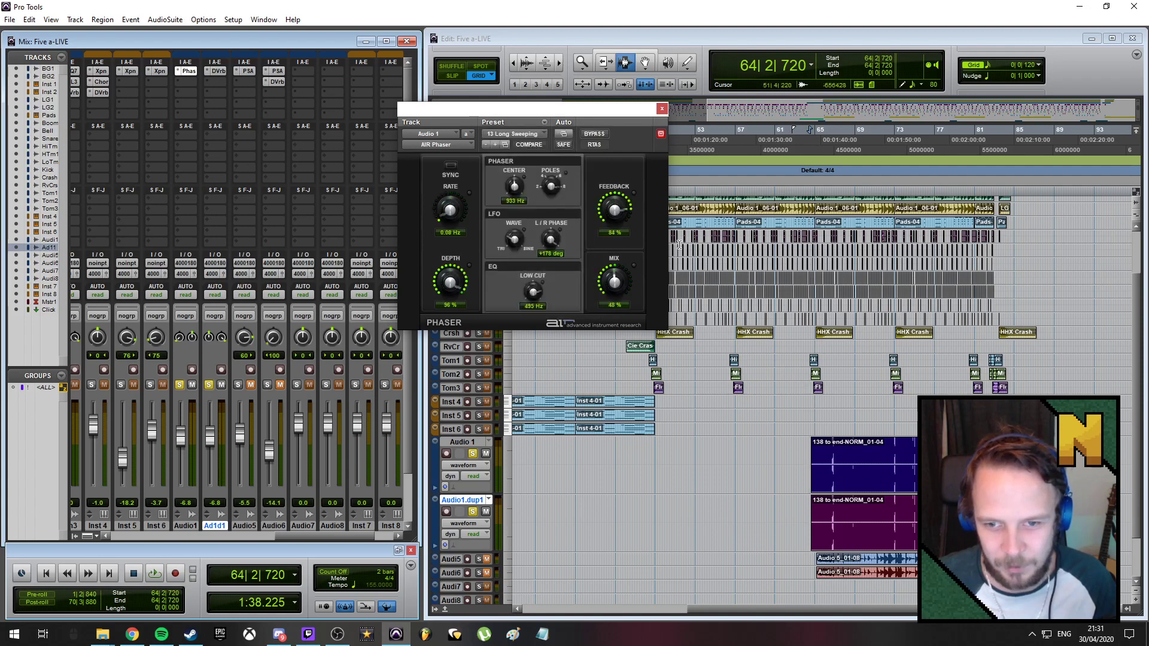
Audition the phaser and add the same effect to Audio1.dup1 ahead of its reverb
key("space")
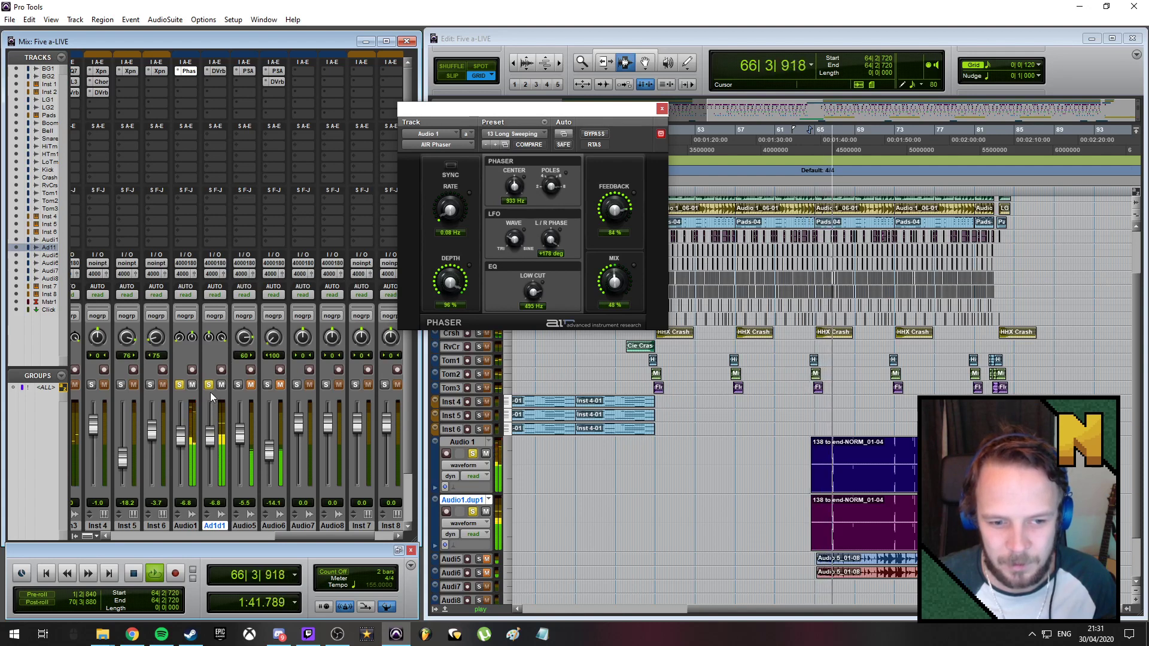
key("space")
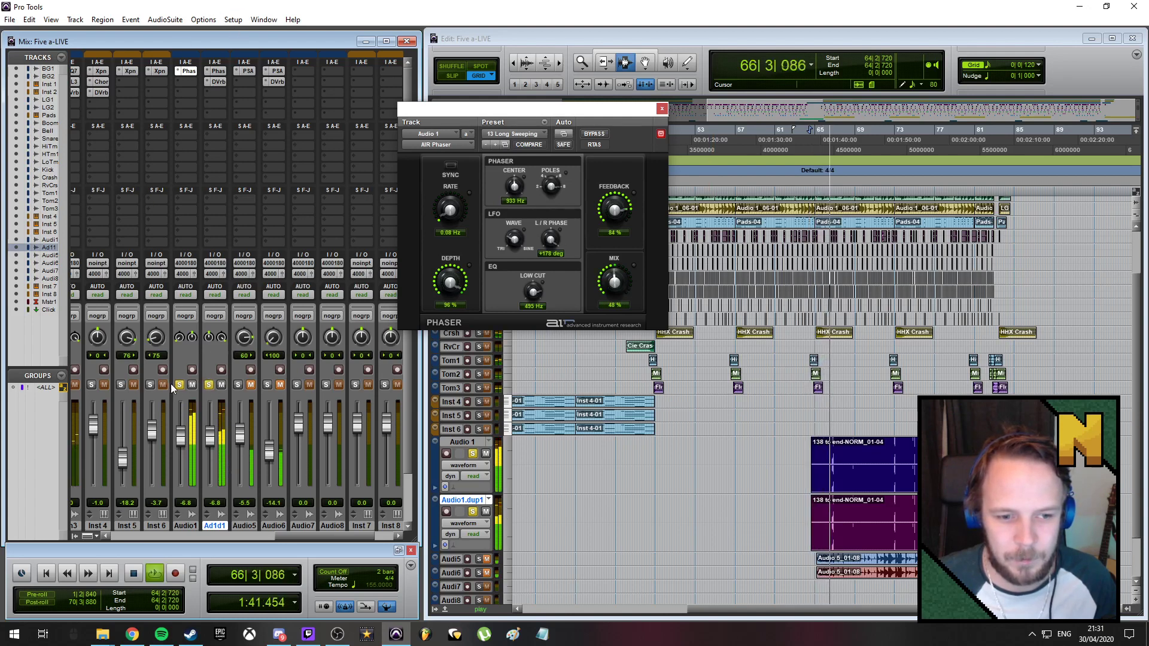
key("space")
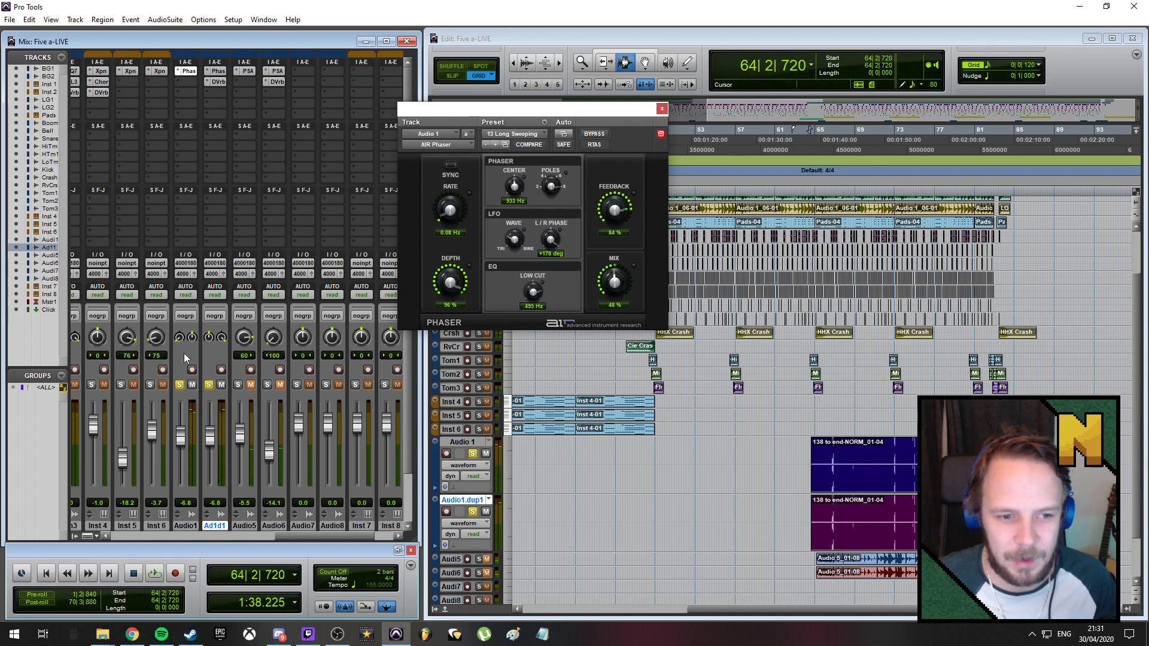
Unsolo Audio 1 and Audio1.dup1, close the phaser window and play the full mix from 63|4|720
left_click(208, 384)
left_click(662, 108)
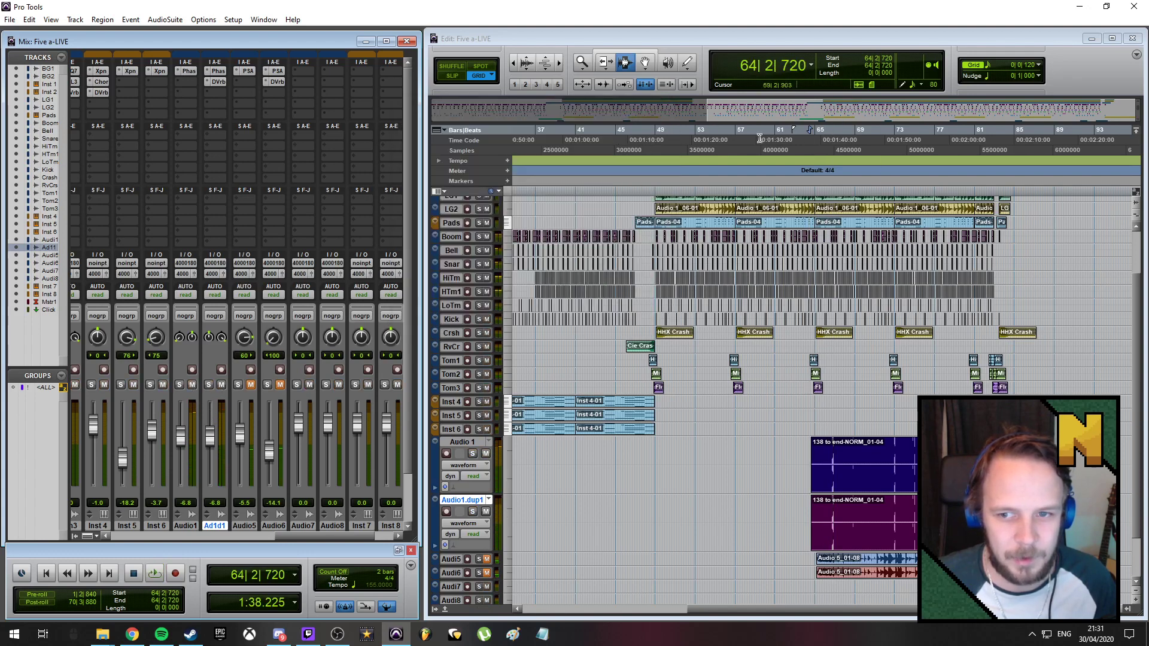
left_click(804, 134)
key("space")
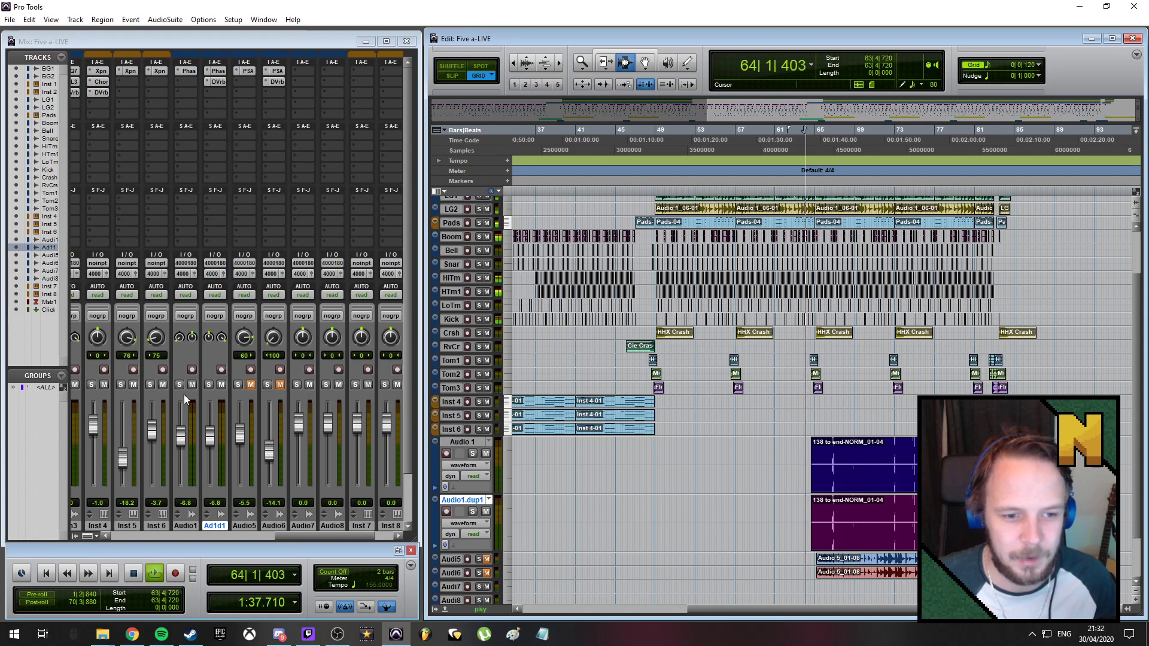
Stop playback, solo Audio 1 and shift the inserts on Audio 1 and Audio1.dup1 down one slot to free the first
key("space")
left_click(179, 385)
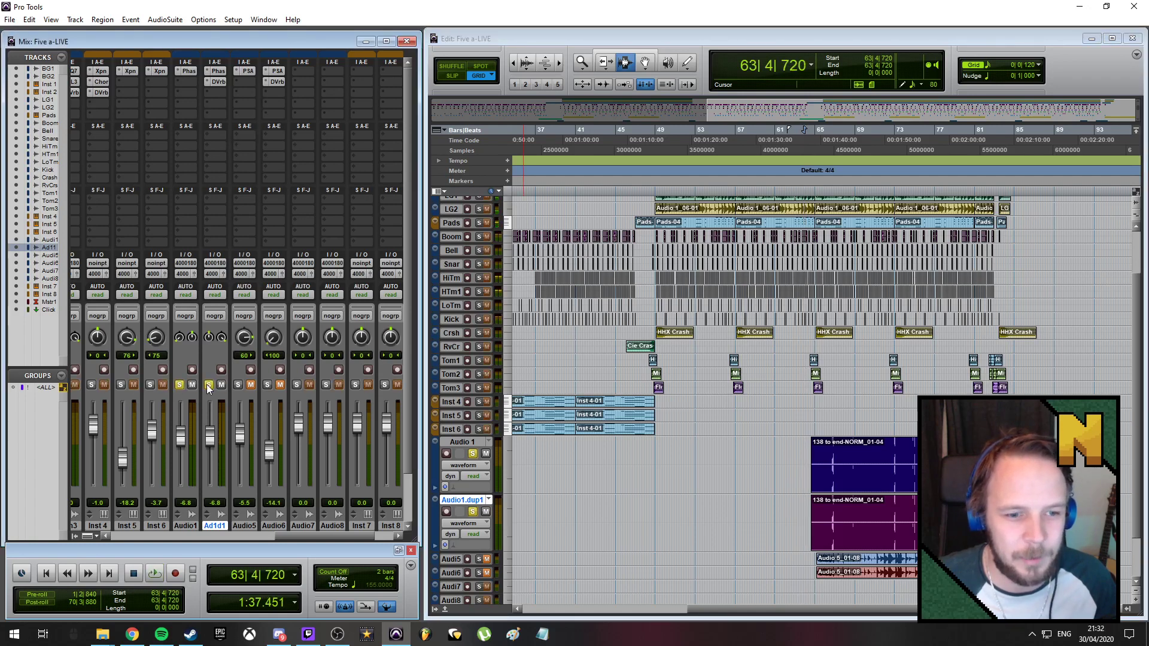
left_click_drag(189, 72, 217, 82)
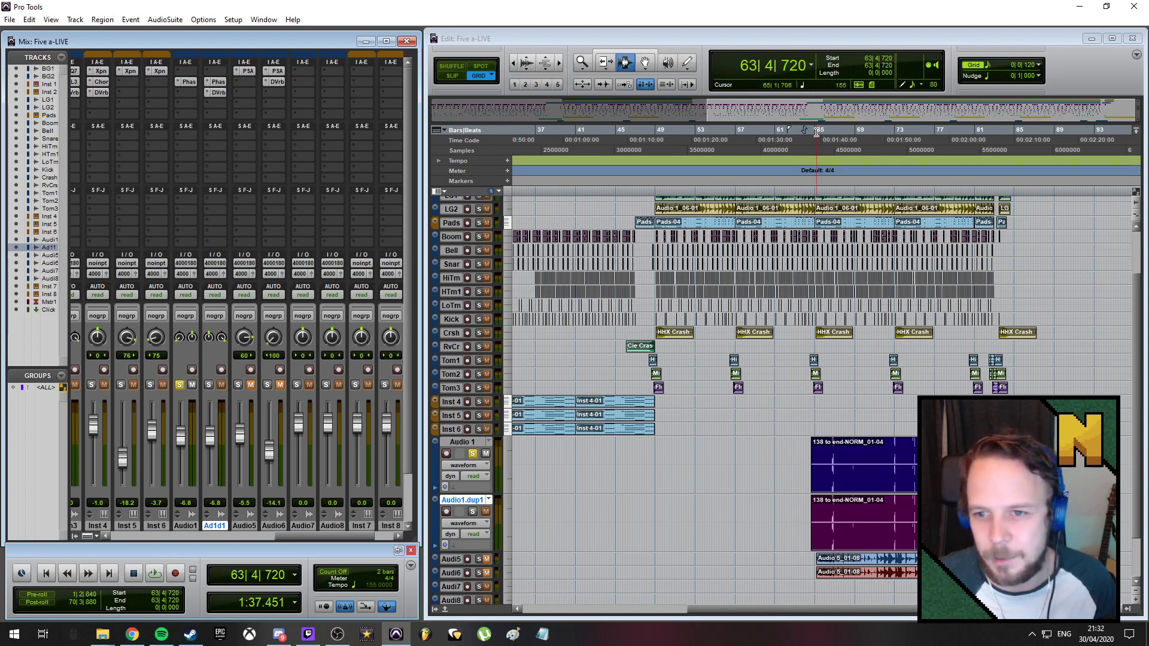
Loop playback over 65|1|720 to 71|2|000 and bypass the phaser on Audio 1
left_click_drag(821, 248, 887, 247)
key("space")
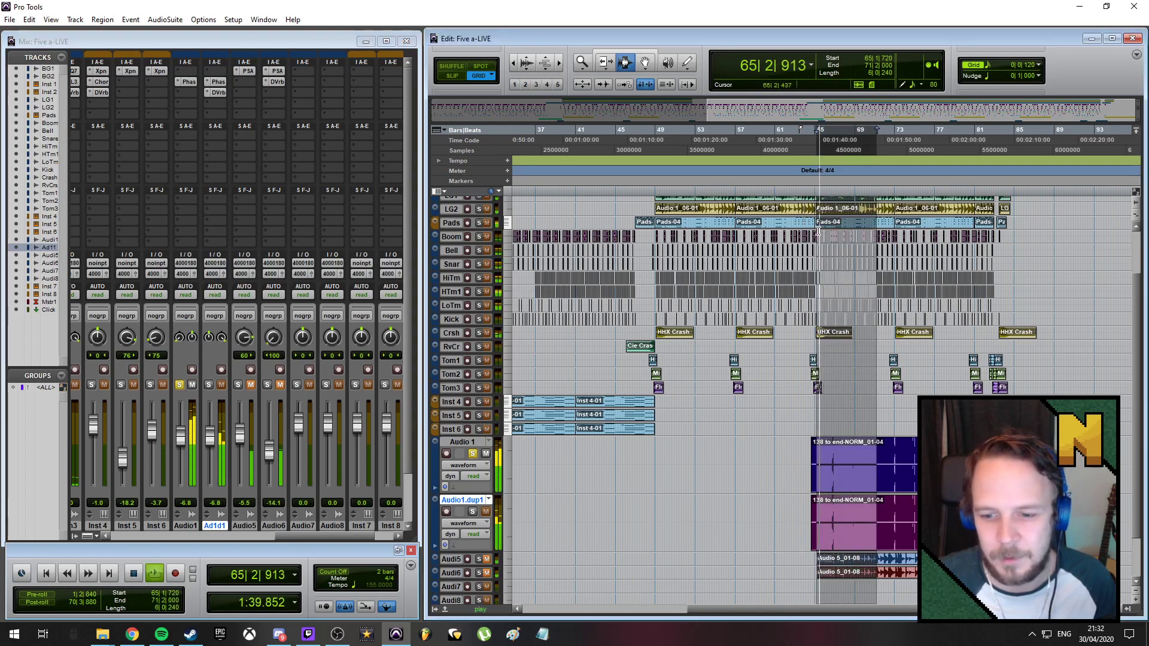
left_click(188, 82)
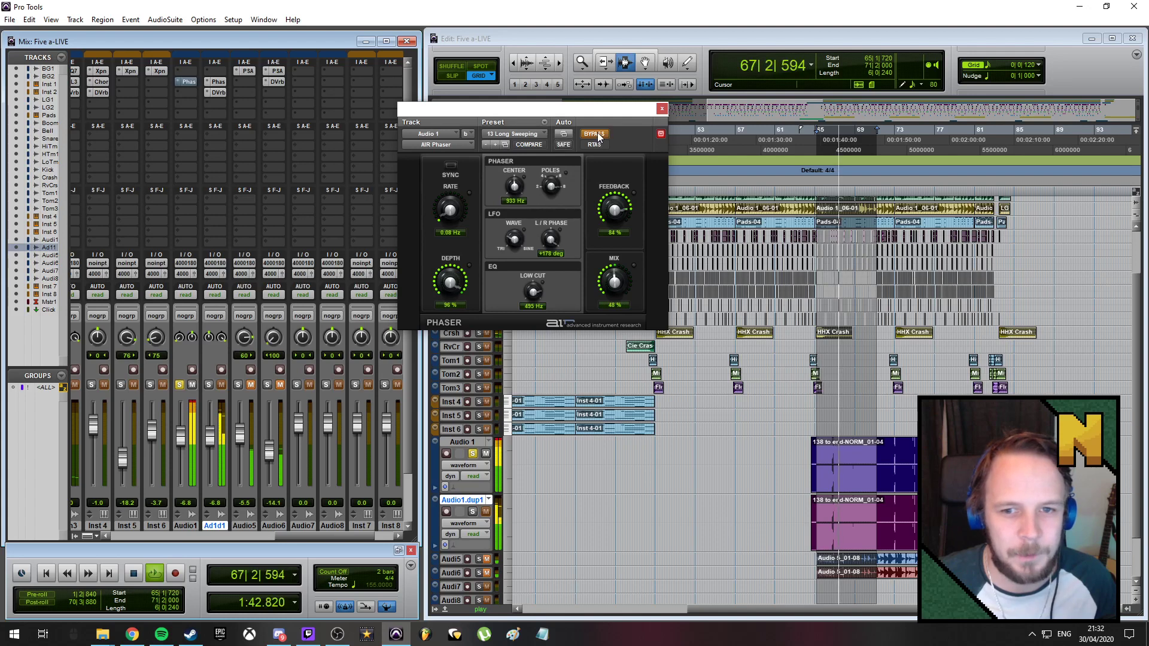
Insert the multichannel EQ 3 7-Band on Audio 1 ahead of its phaser
left_click(183, 71)
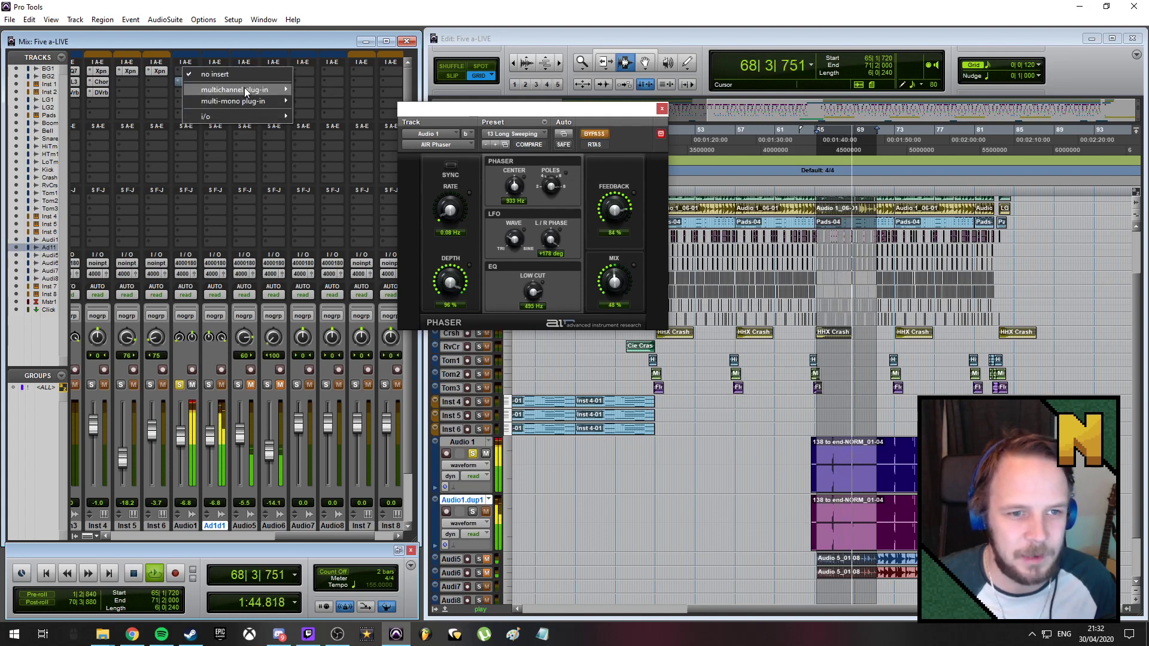
mouse_move(240, 89)
mouse_move(329, 89)
left_click(402, 123)
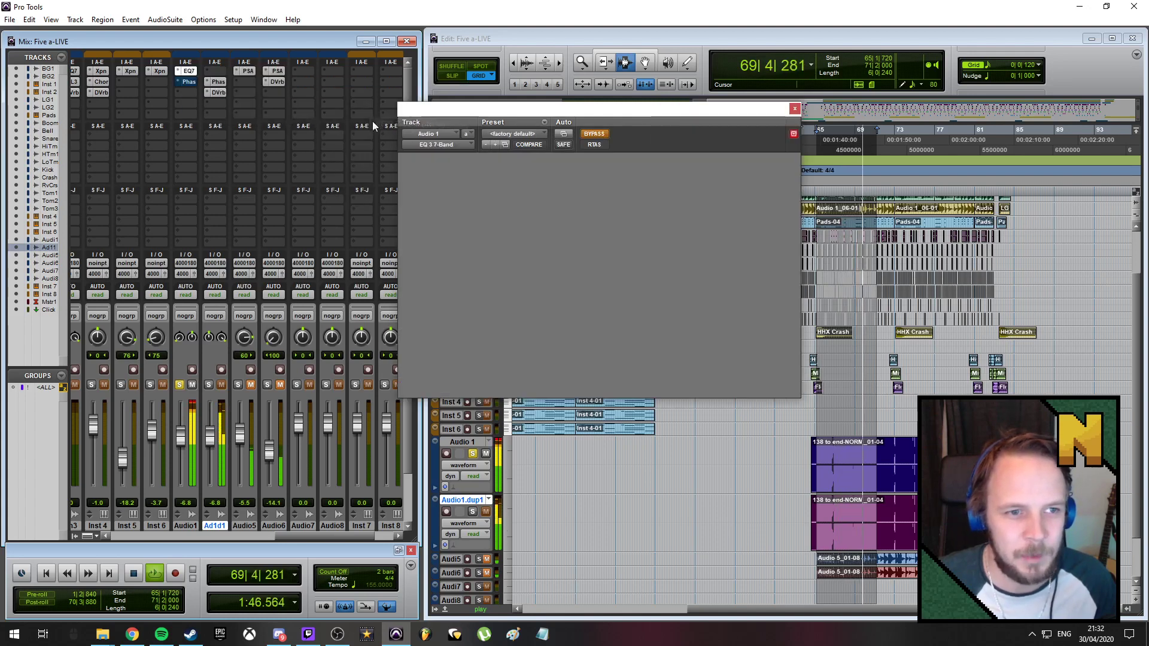
Shape Audio 1's EQ with a 24 dB/oct high-pass at 182.9 Hz, a 1.0 dB boost at 289 Hz and a 1.8 dB cut at 1.07 kHz
left_click_drag(458, 236, 458, 215)
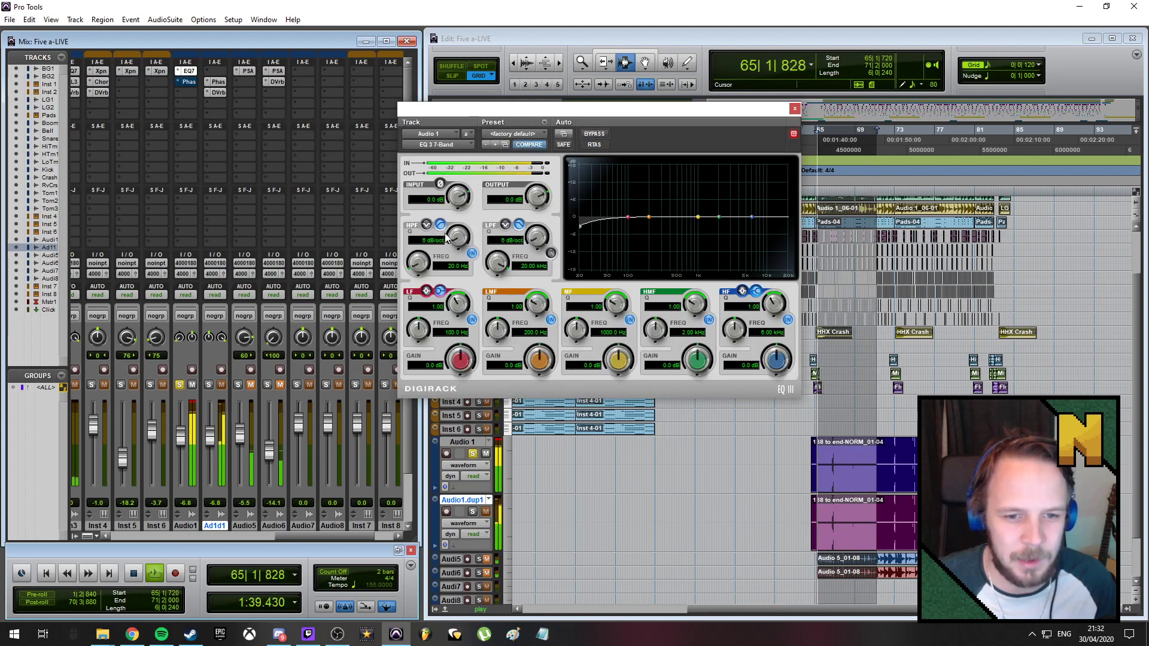
left_click_drag(419, 261, 422, 230)
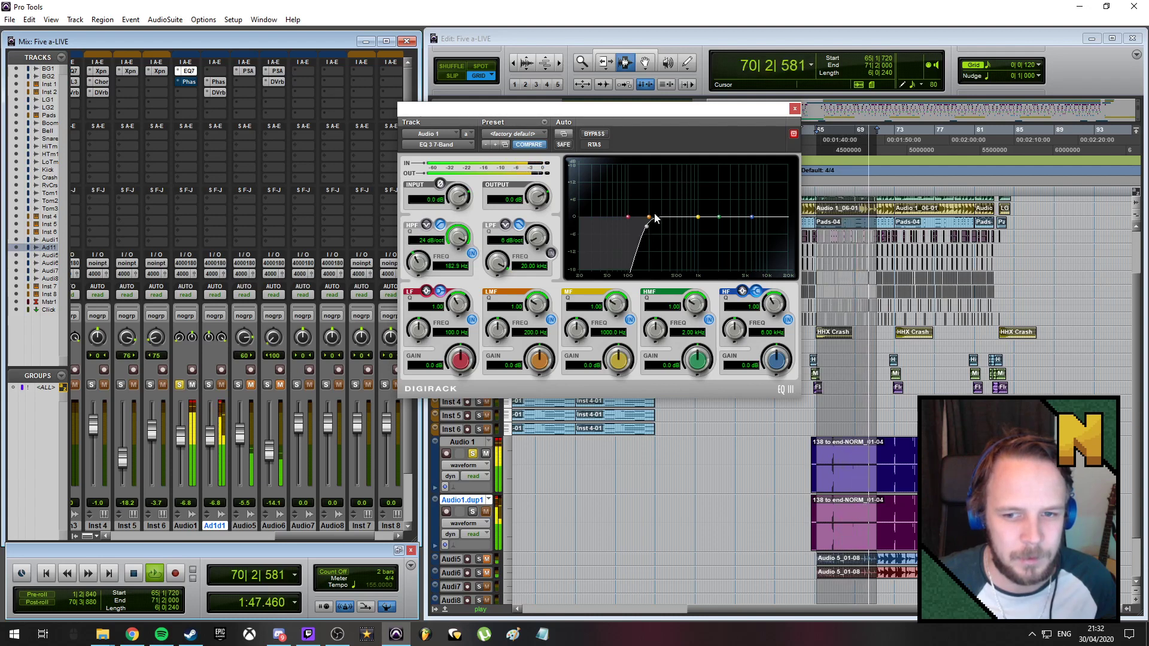
left_click_drag(652, 218, 703, 226)
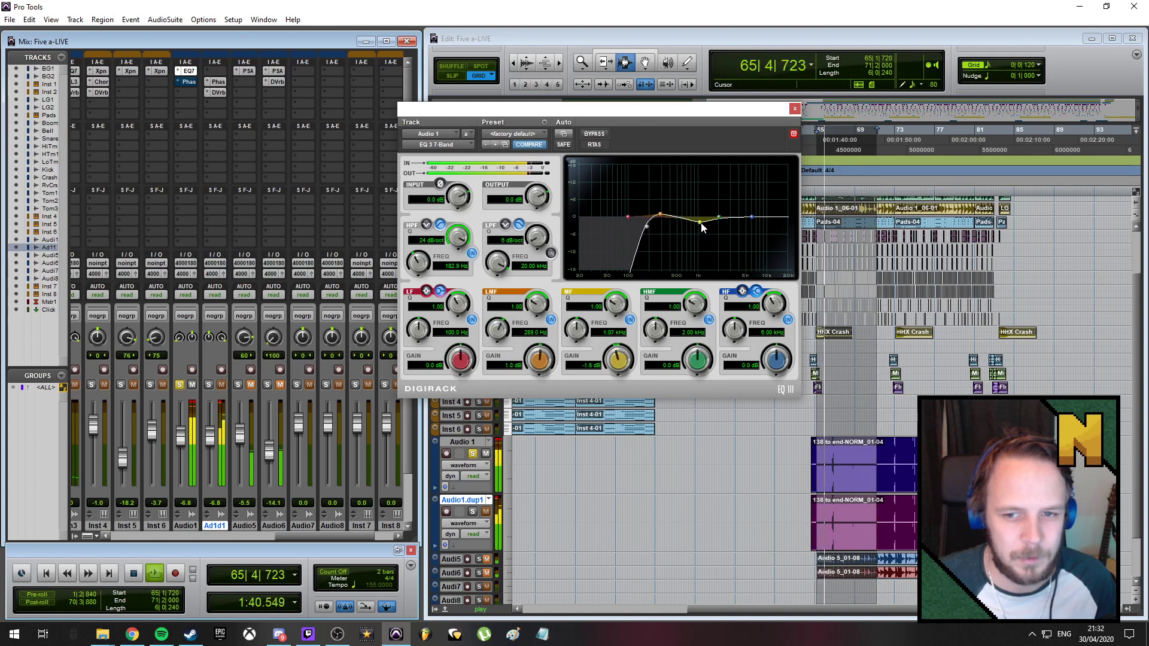
Try a 24 dB/oct low-pass filter at 20 kHz on Audio 1's EQ and switch it off again
left_click(551, 253)
left_click_drag(537, 239, 537, 231)
mouse_move(497, 262)
left_mouse_down()
mouse_move(495, 285)
mouse_move(499, 251)
left_mouse_up()
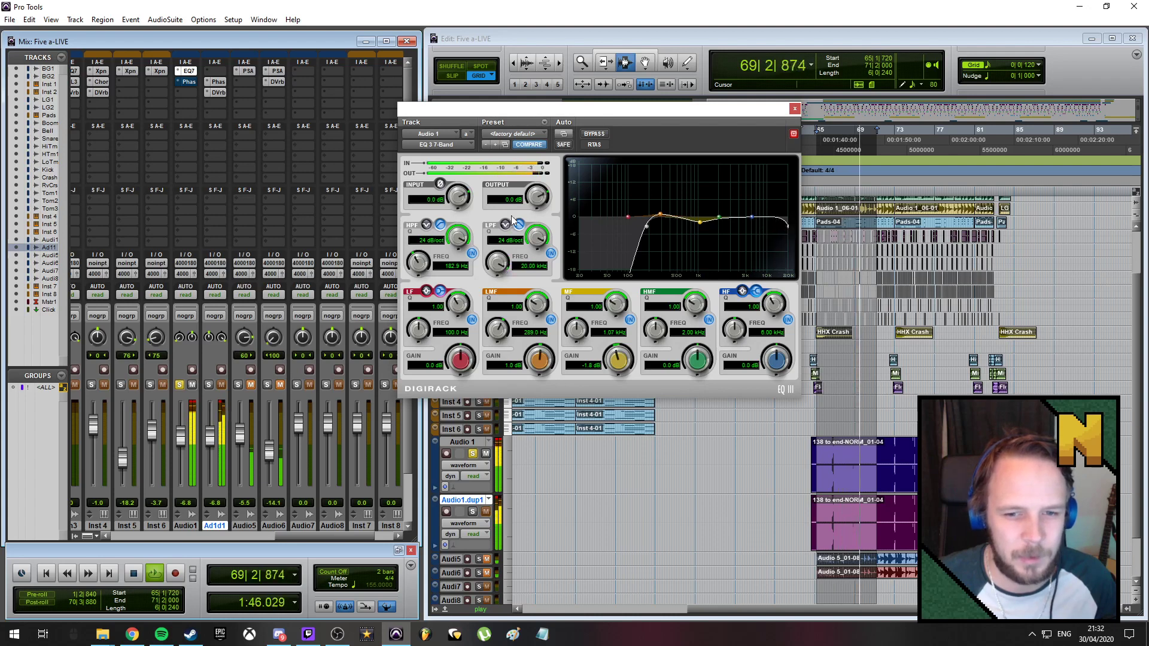
left_click(551, 254)
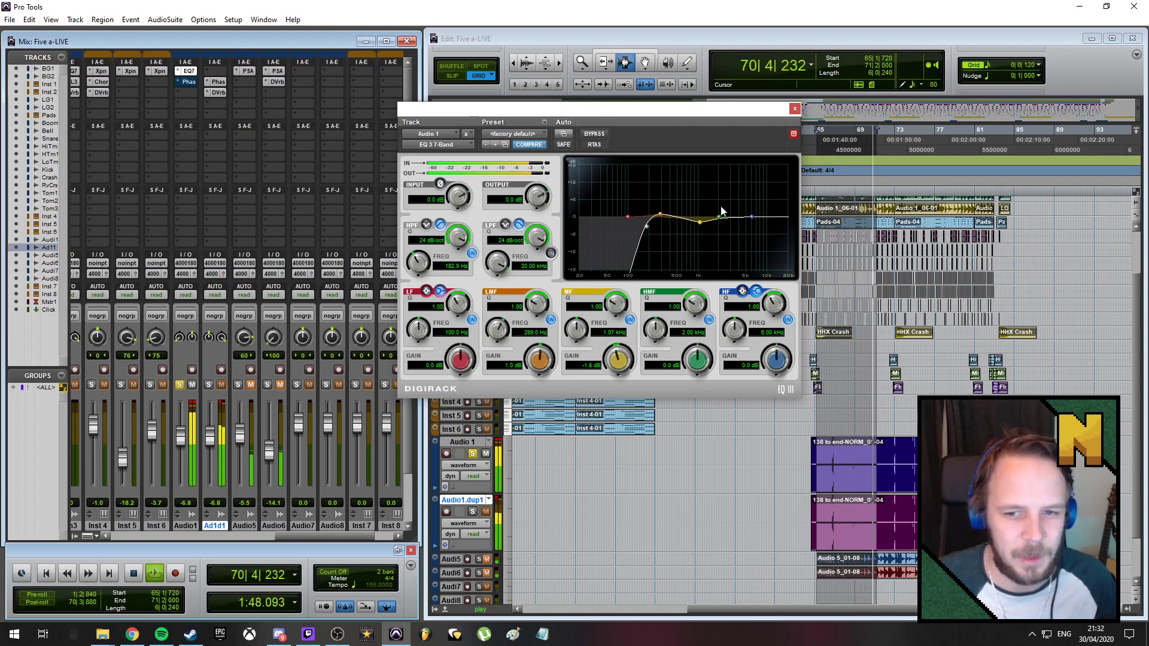
Stop playback, copy Audio 1's EQ to the first insert of Audio1.dup1 and re-enable the Audio 1 phaser
key("space")
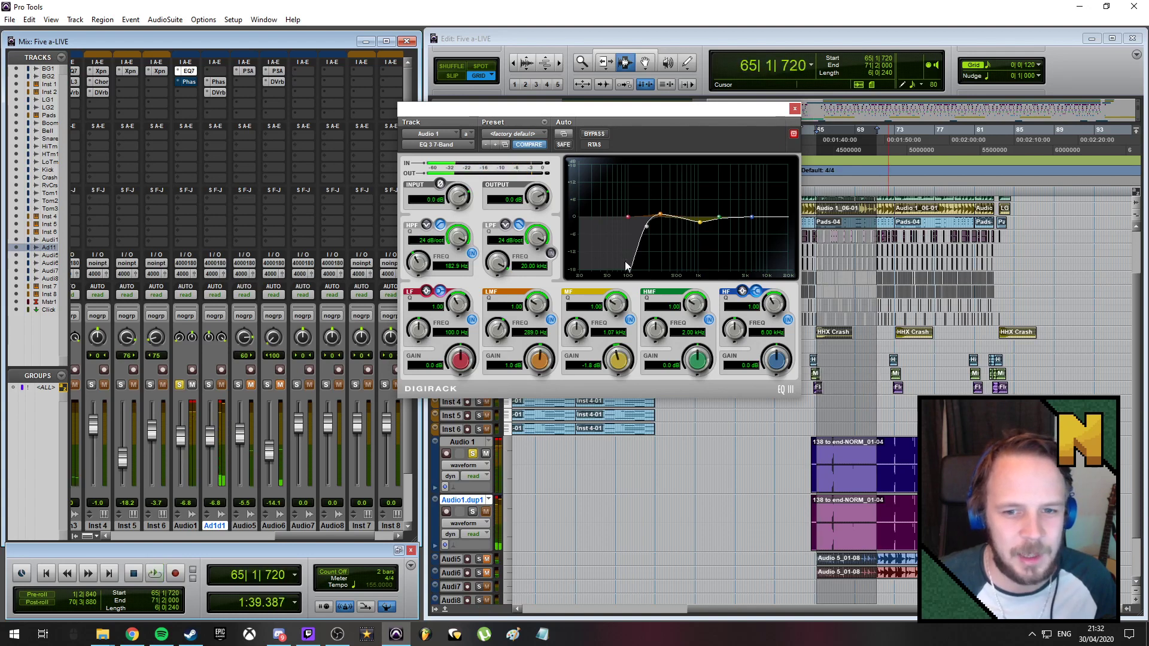
left_click(794, 109)
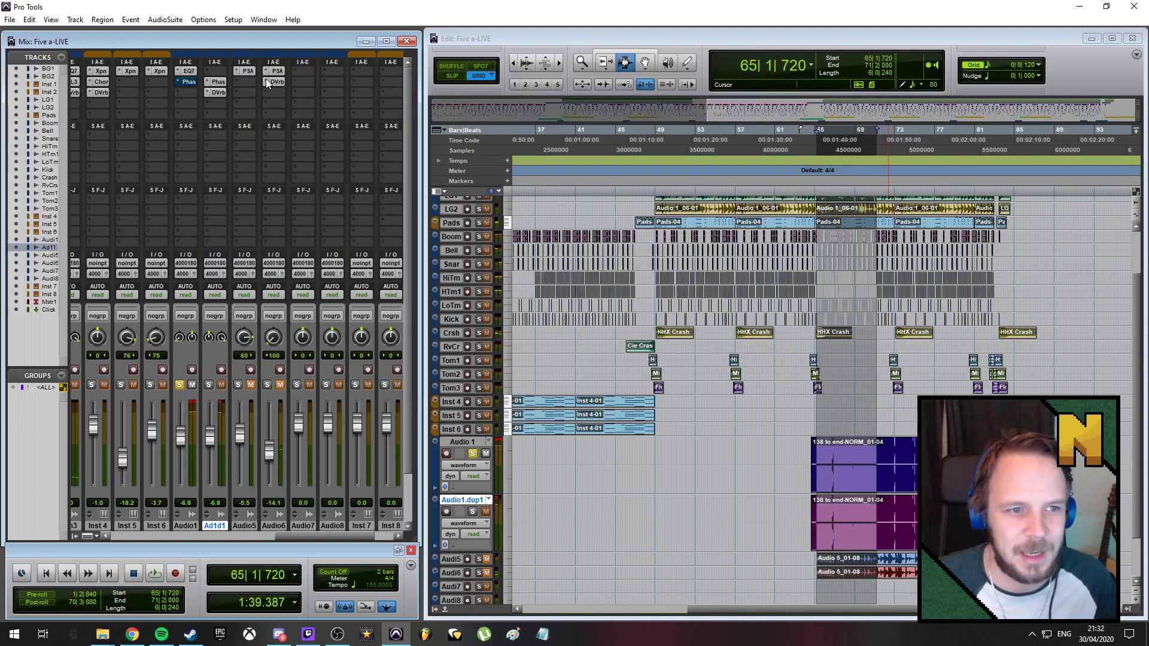
left_click(183, 82)
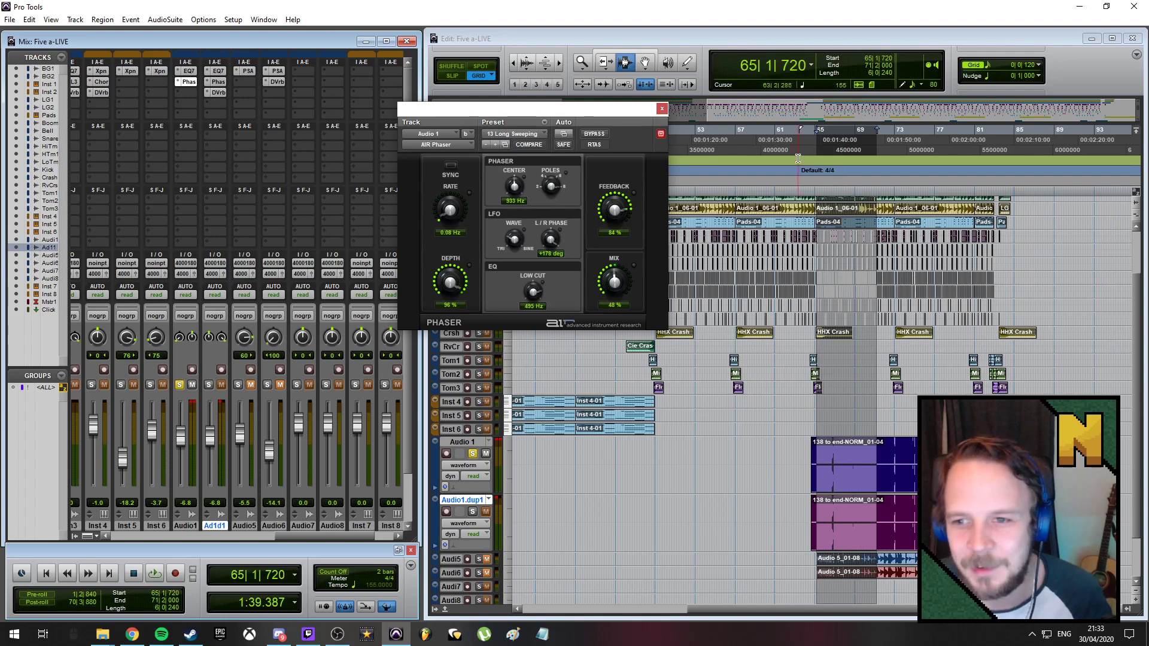
Play from 64|2|360, unsolo Audio 1 and close the phaser window to hear the full mix
left_click(809, 134)
key("space")
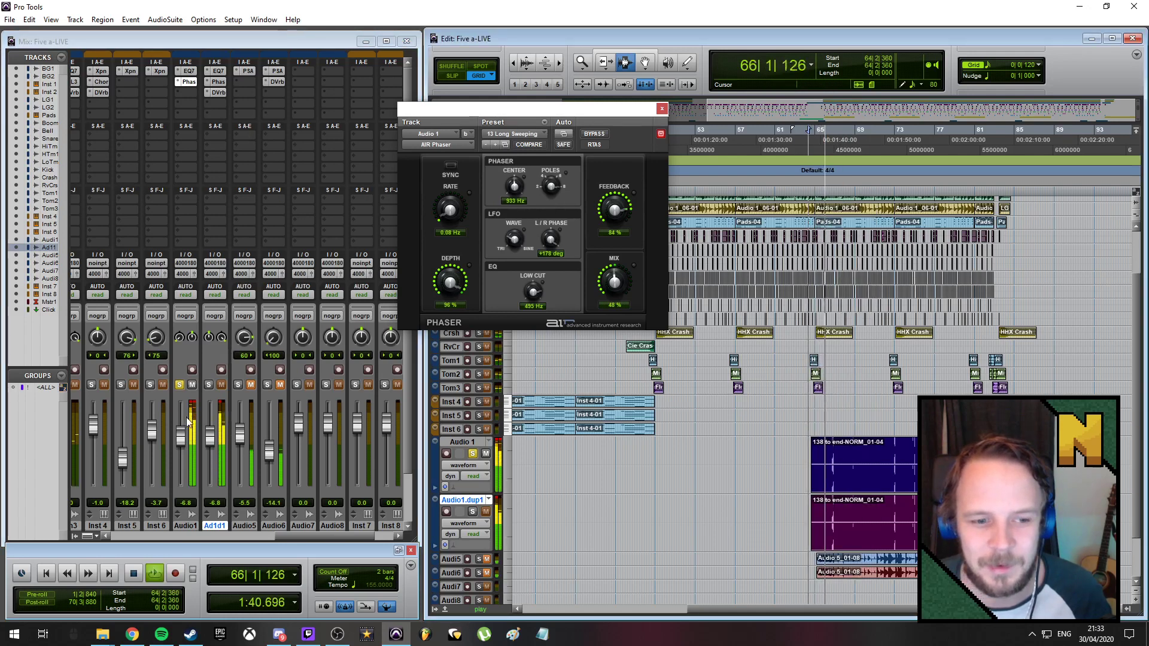
left_click(180, 385)
left_click(662, 109)
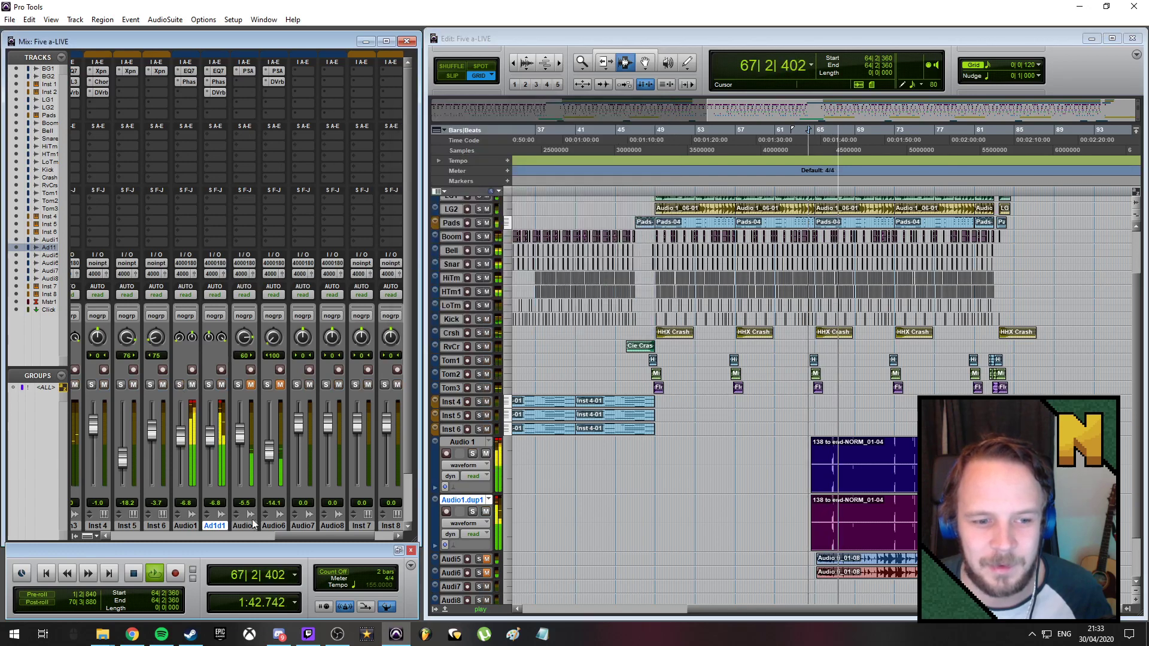
Lower the Audio 1 fader to -9.8 dB and the Audio1.dup1 fader to -16.8 dB, checking the balance during playback
key("space")
left_click_drag(178, 432, 209, 458)
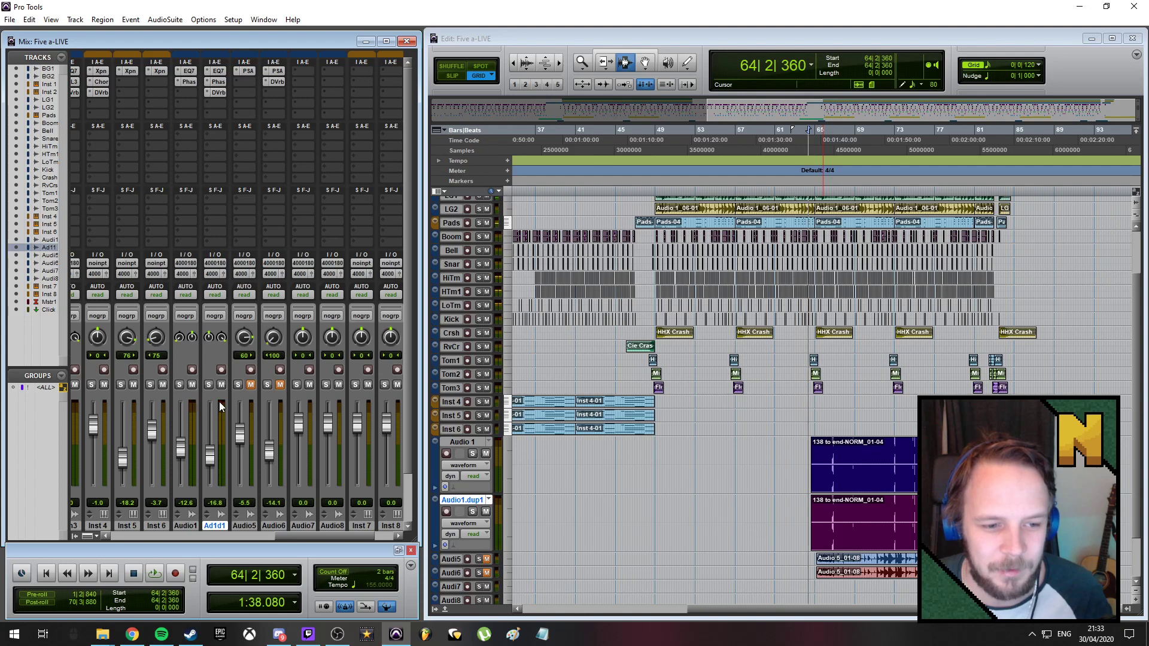
key("space")
left_click_drag(185, 452, 182, 446)
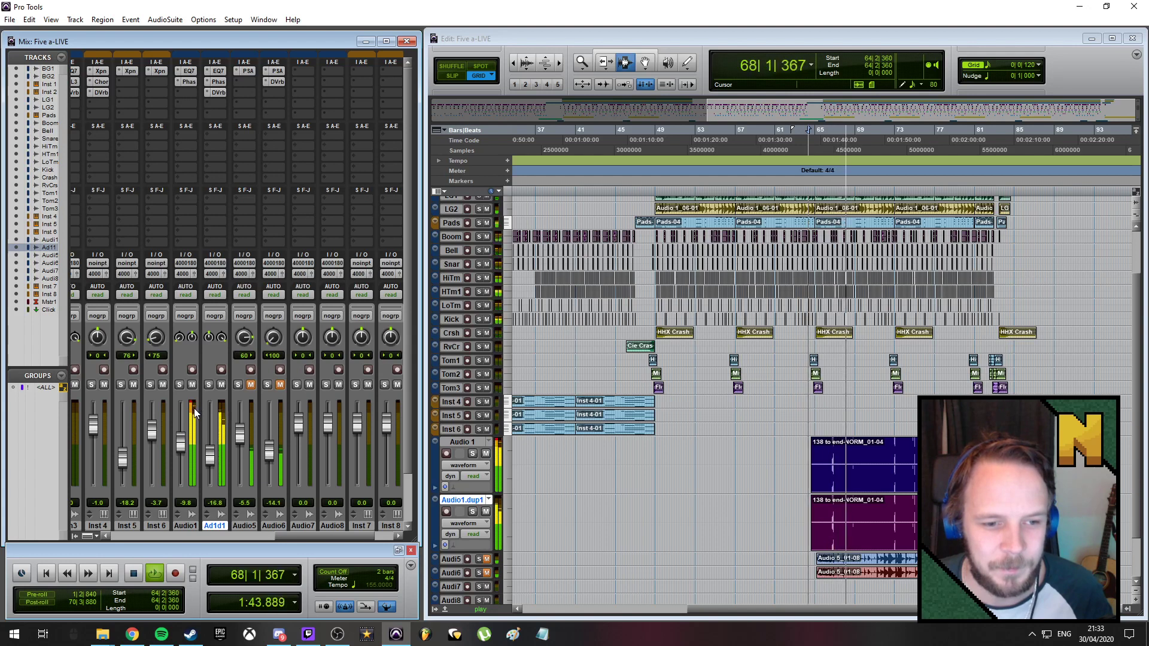
Replay the mix from 64|2|360 to past bar 87 and set the Audio1.dup1 fader to -15.1 dB
key("space")
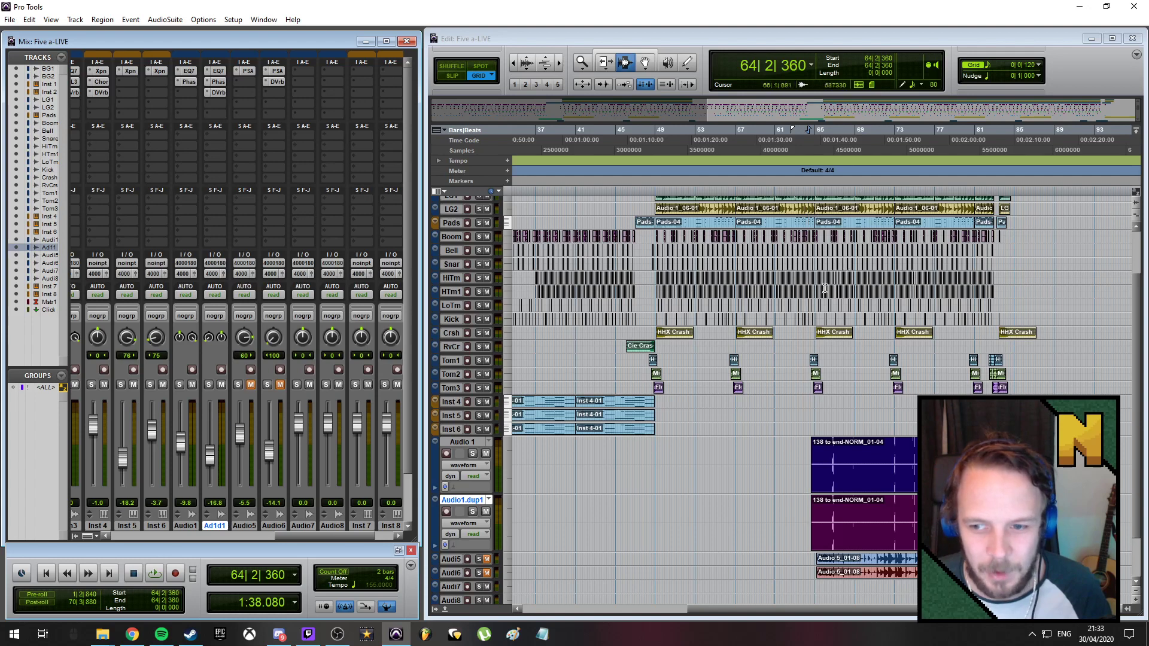
key("space")
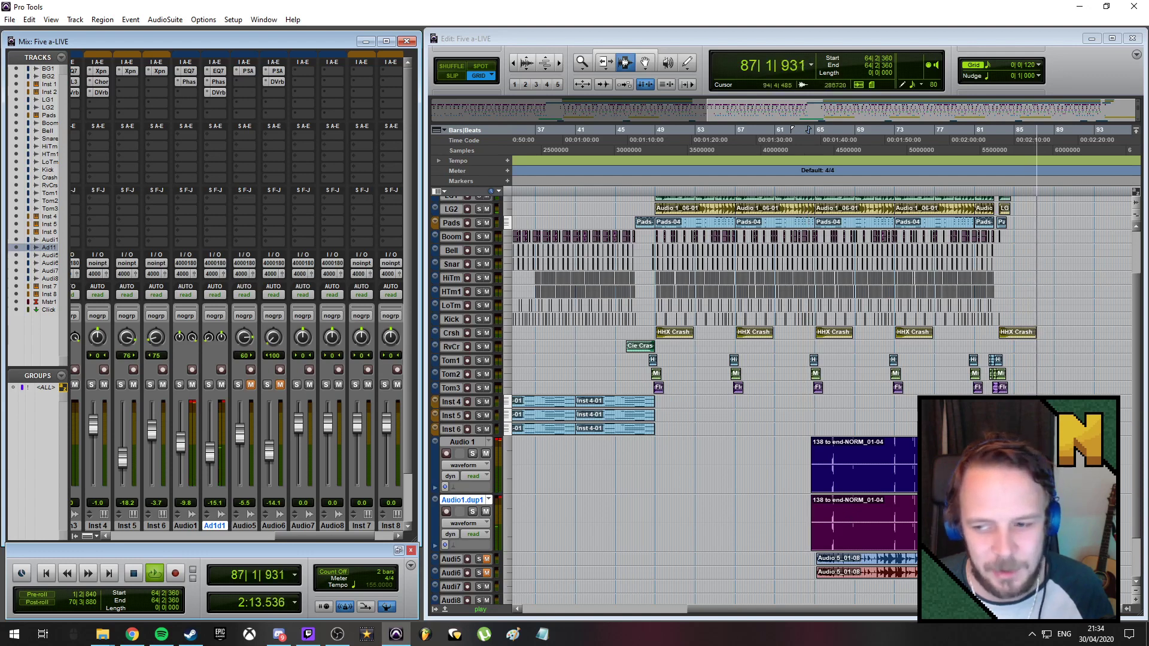
key("space")
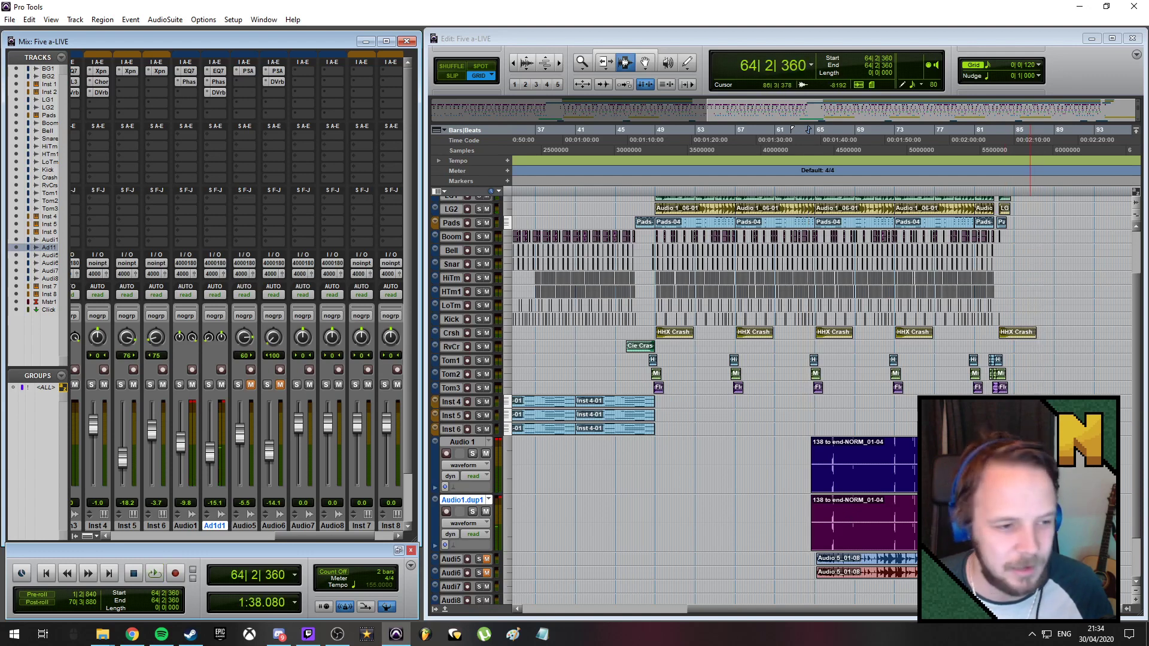
Save the Five a-LIVE session
left_click(9, 19)
left_click(34, 82)
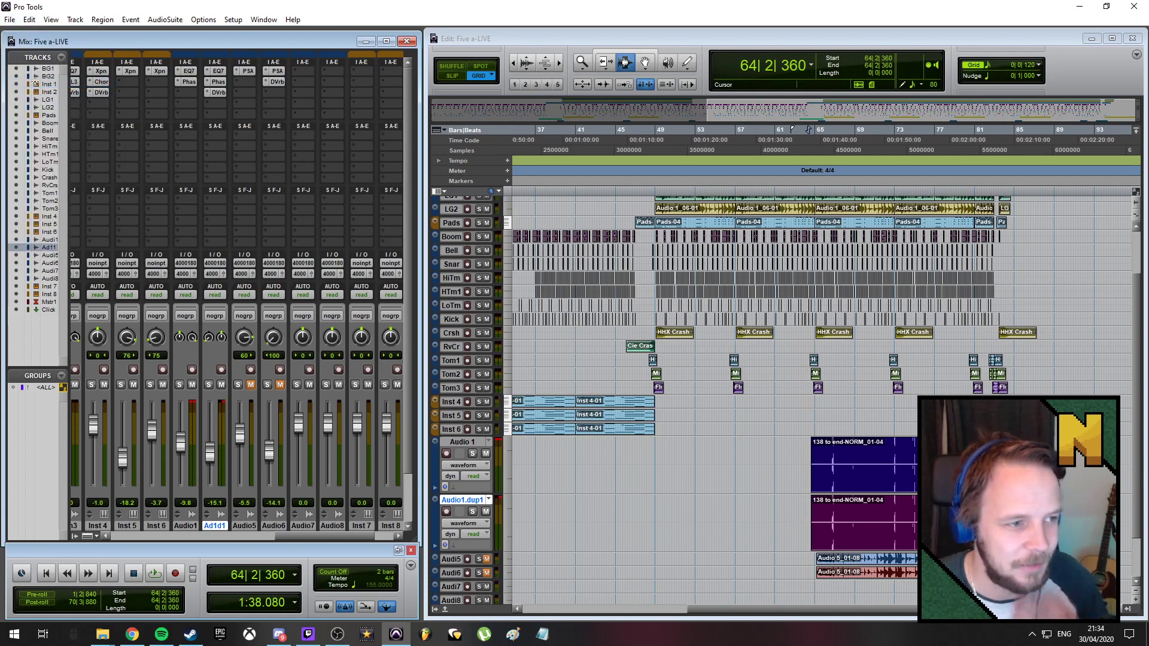
key("alt+Tab")
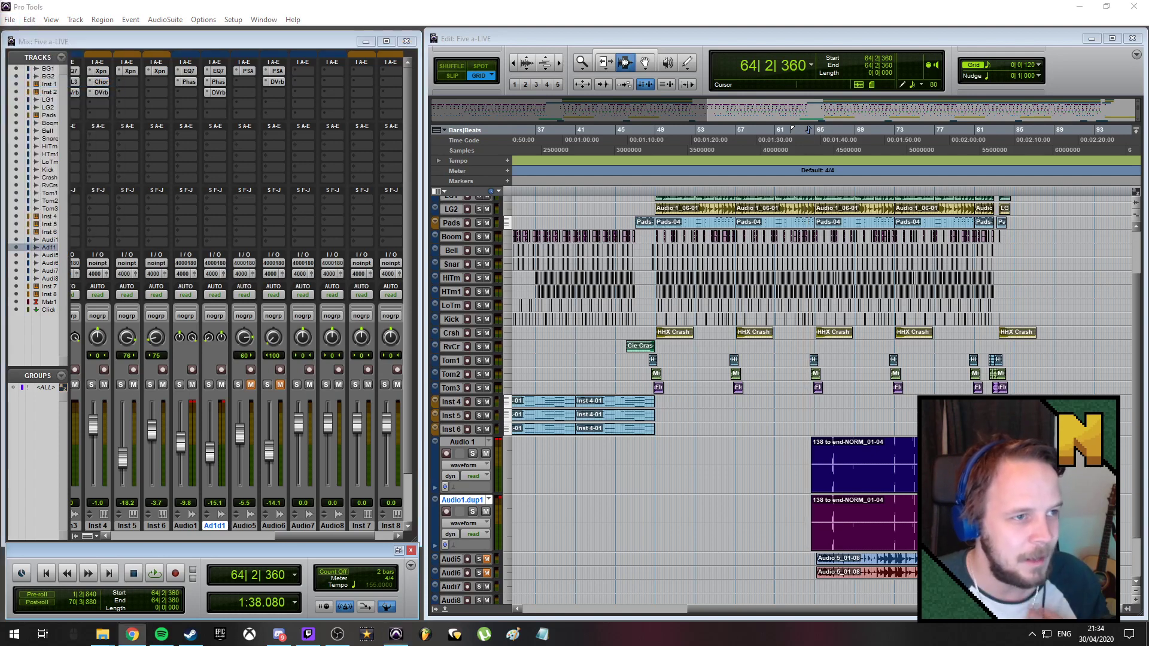
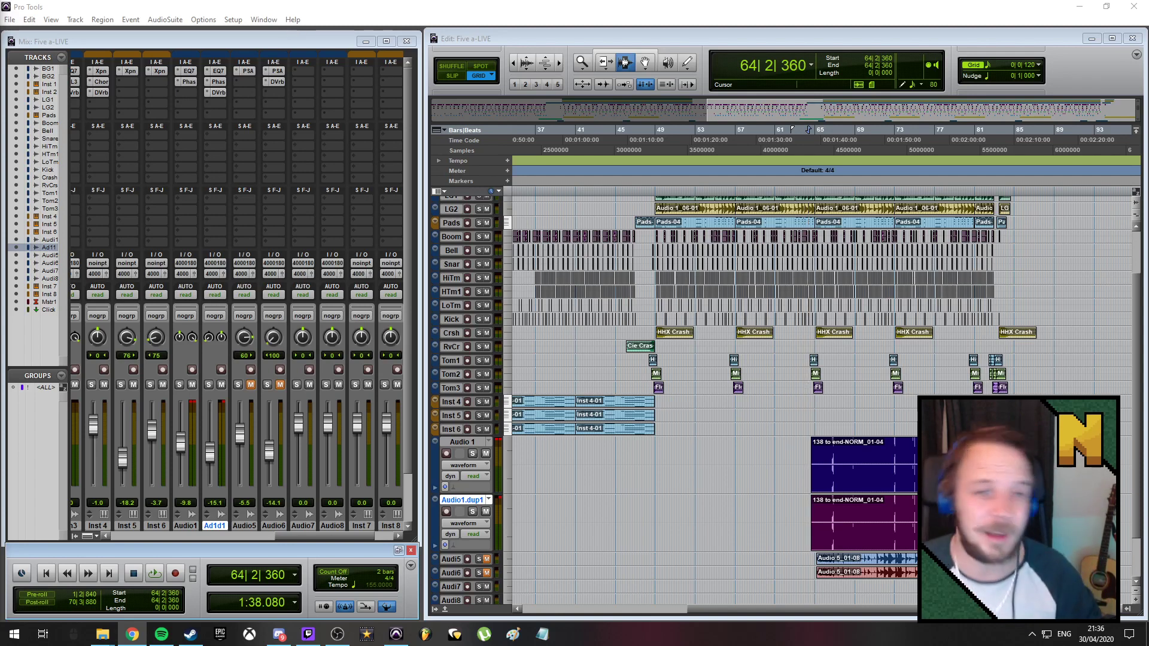
left_click(11, 21)
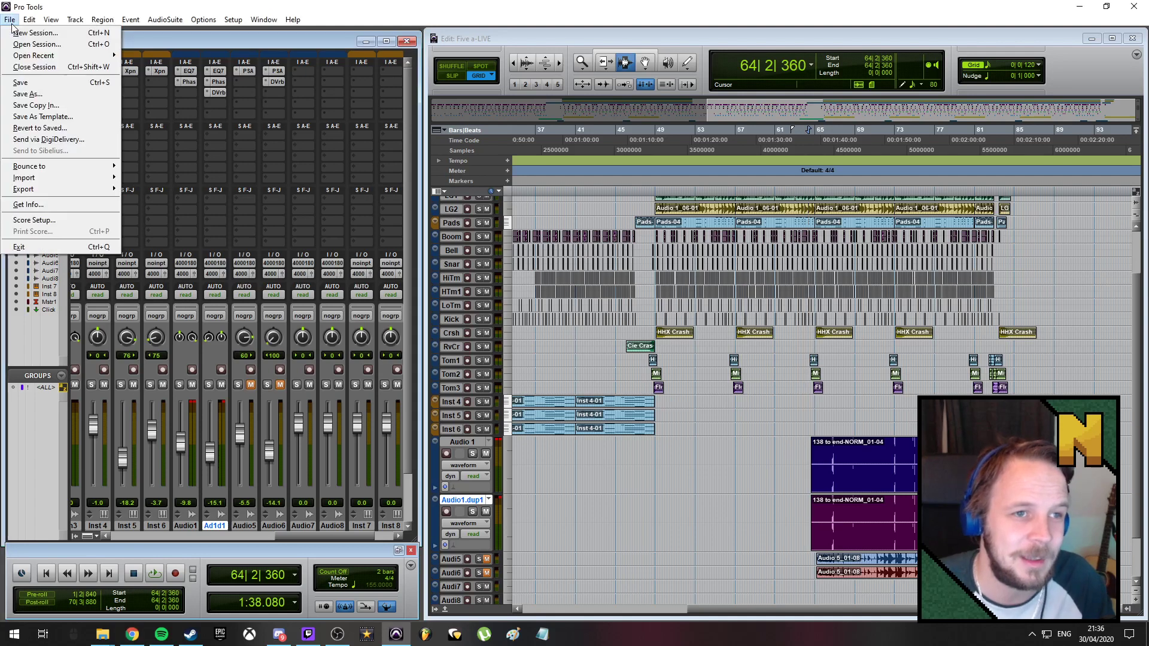
left_click(29, 85)
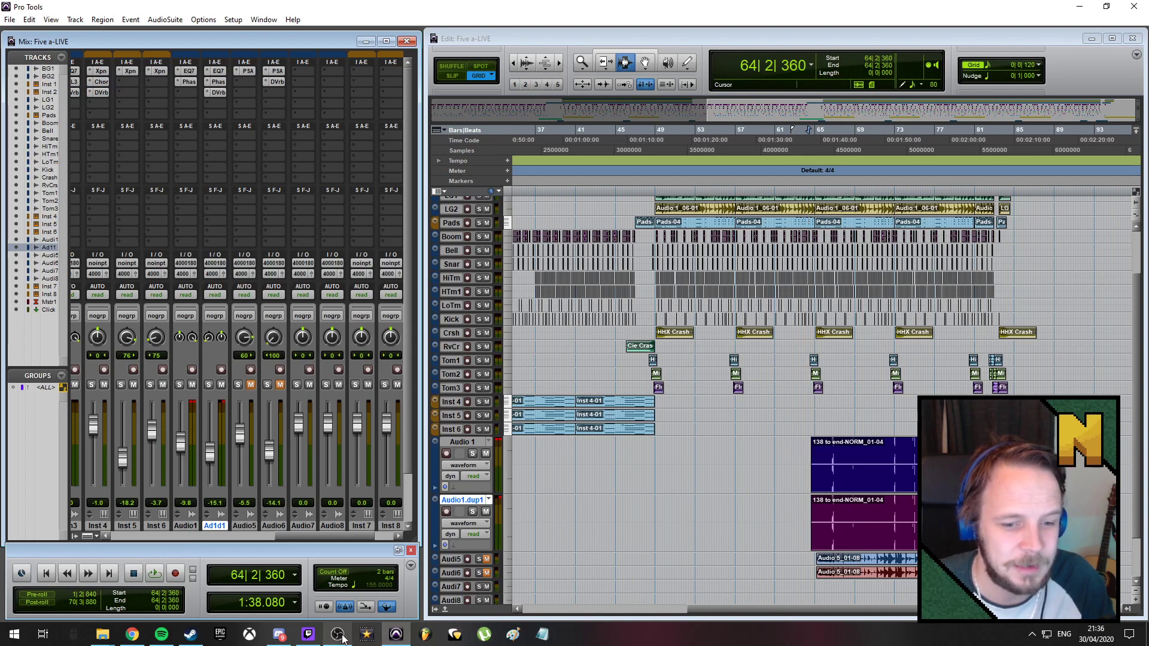
Switch to FL Studio and open the recent project Quarenstream SIX.flp, moving the channel rack aside and bringing the playlist forward
left_click(425, 636)
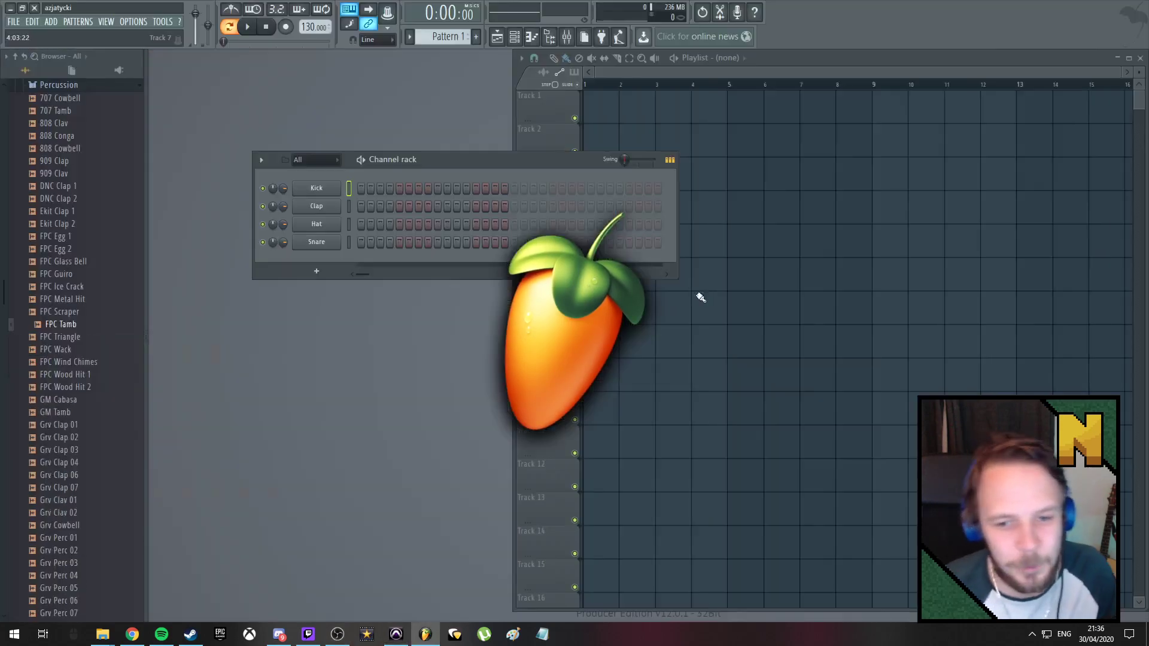
left_click(14, 22)
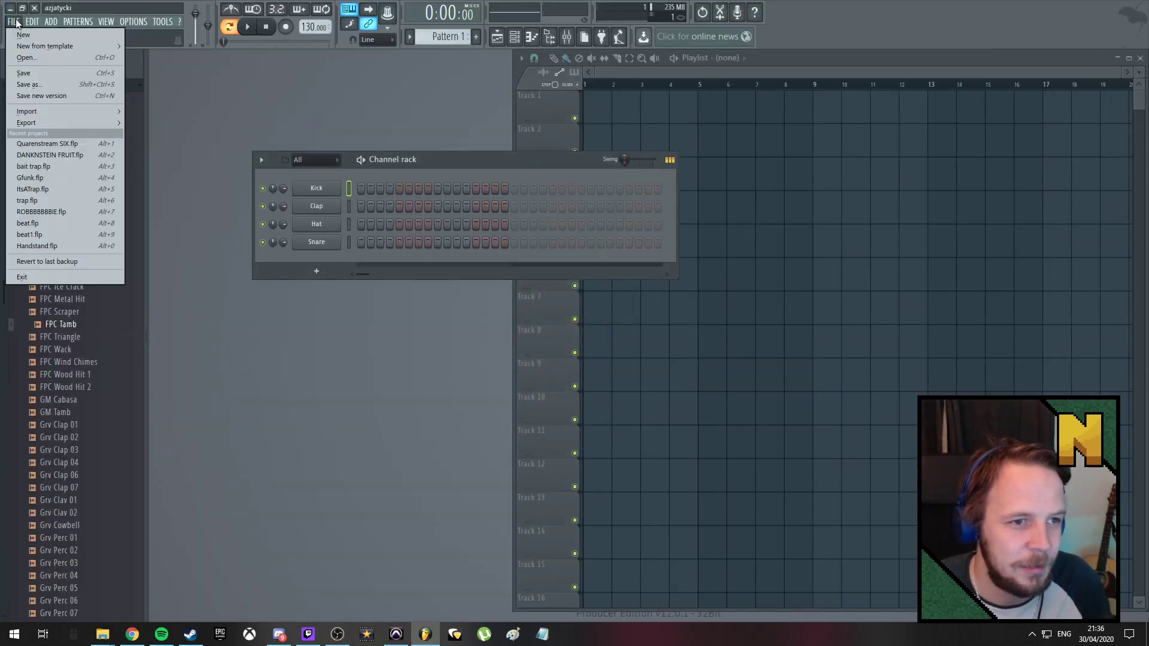
left_click(46, 144)
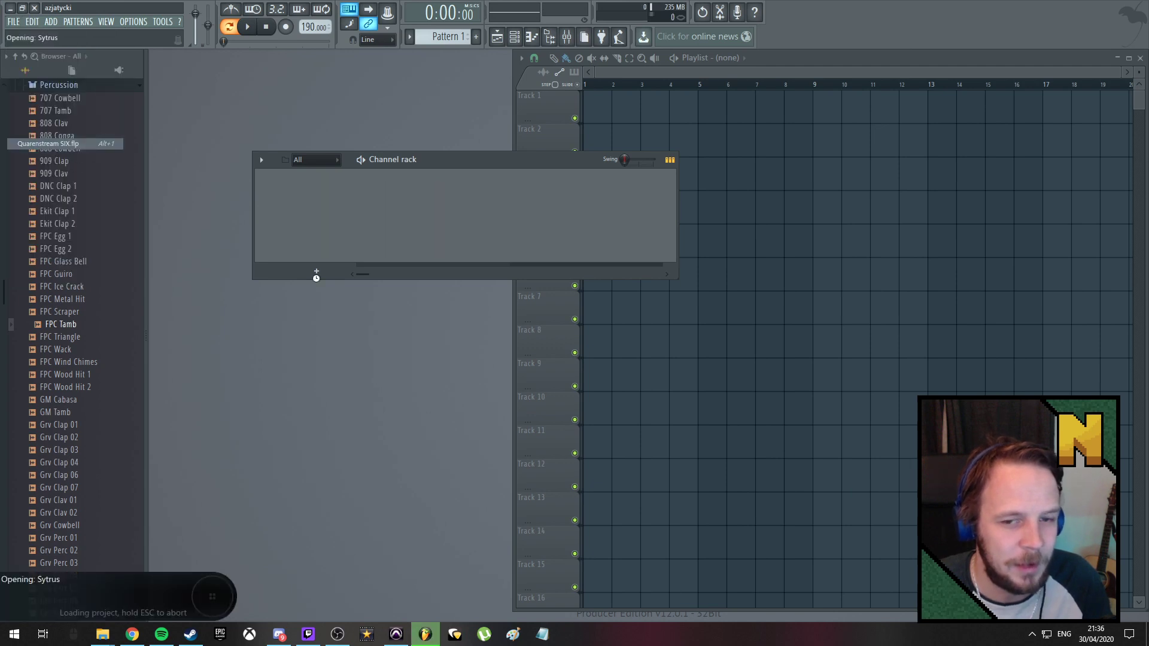
left_click_drag(456, 160, 381, 83)
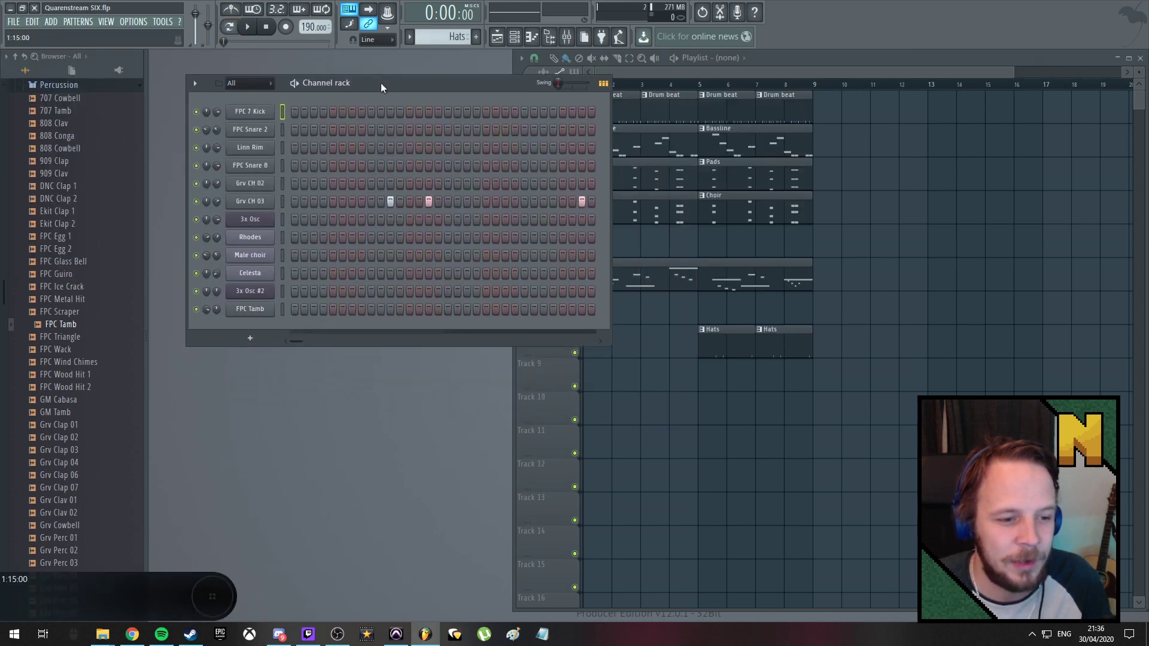
left_click(805, 60)
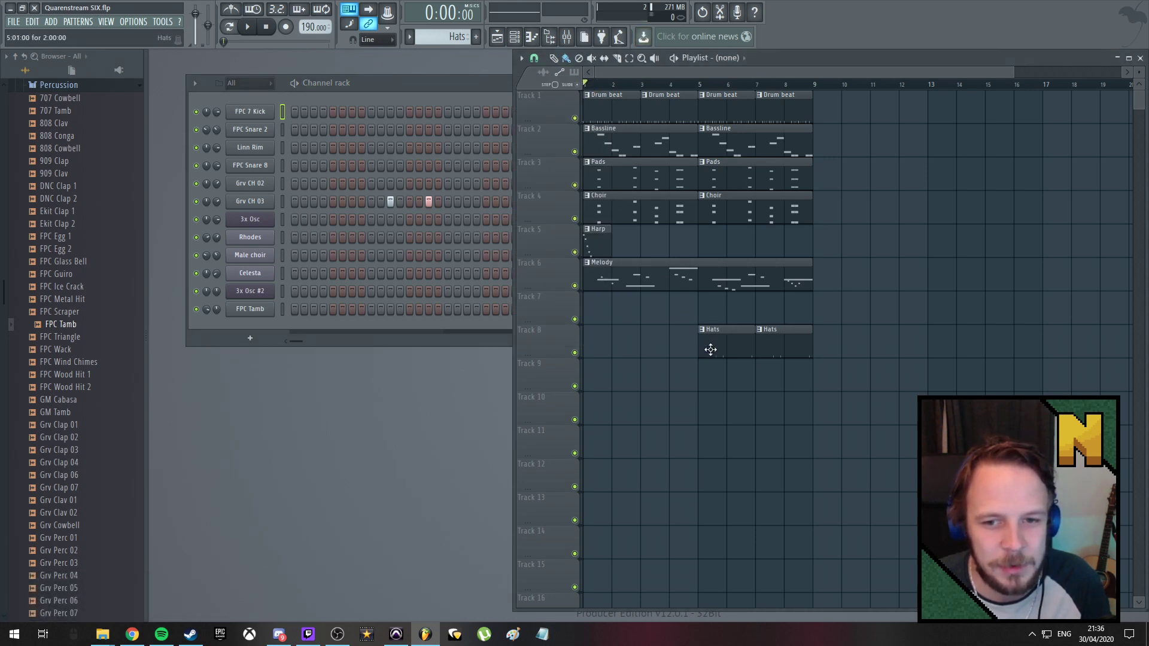
Start song playback and fill bars 1 to 8 of Track 7 with Tamb pattern clips
key("space")
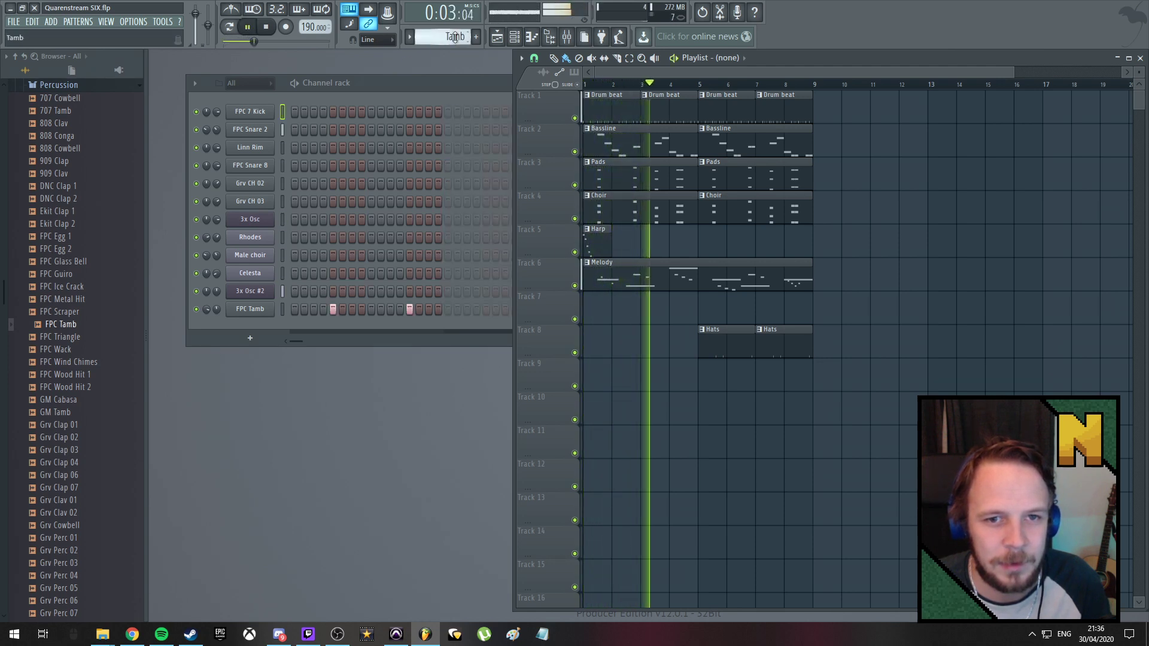
scroll(450, 36, "down", 2)
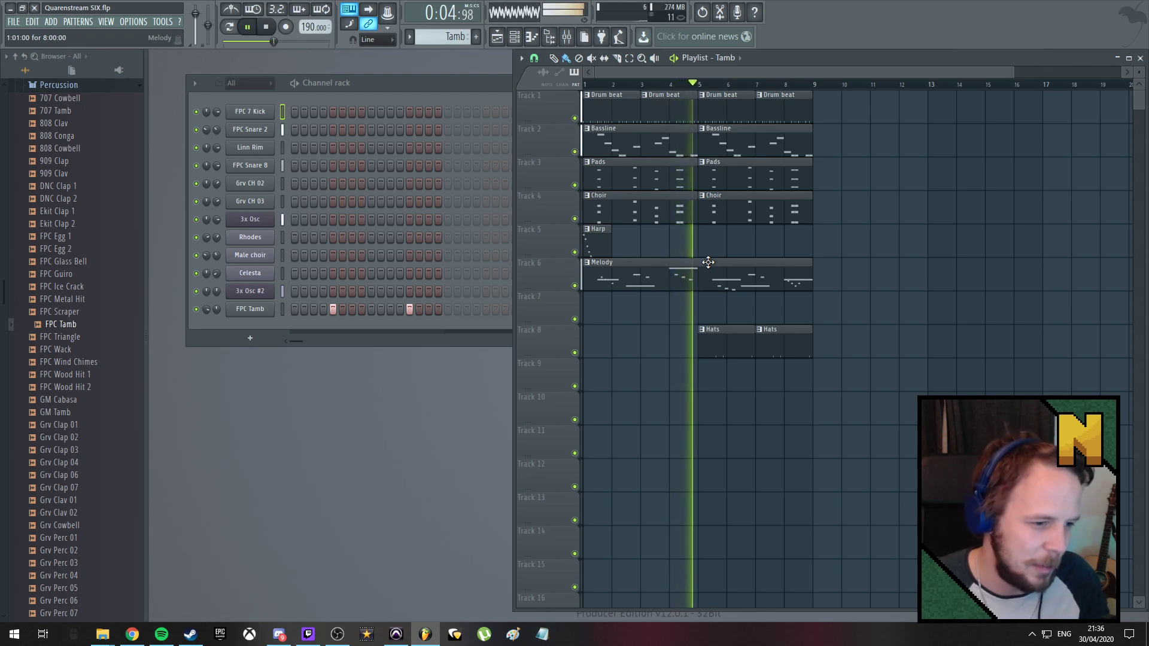
left_click_drag(597, 313, 767, 316)
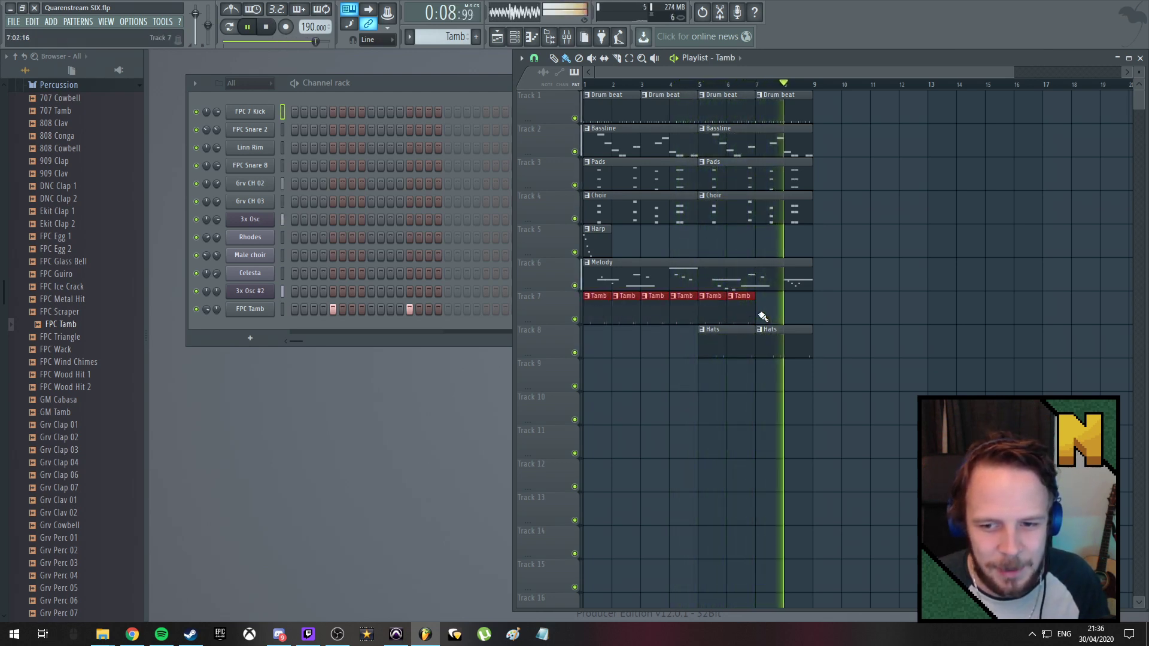
left_click(761, 313)
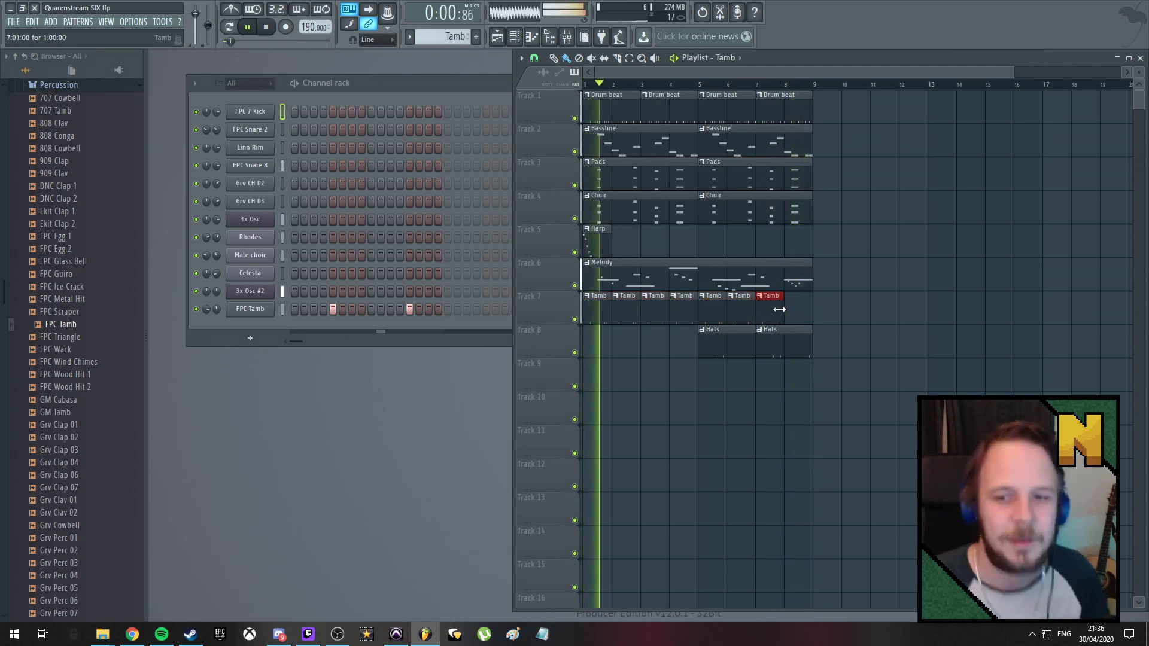
left_click(787, 310)
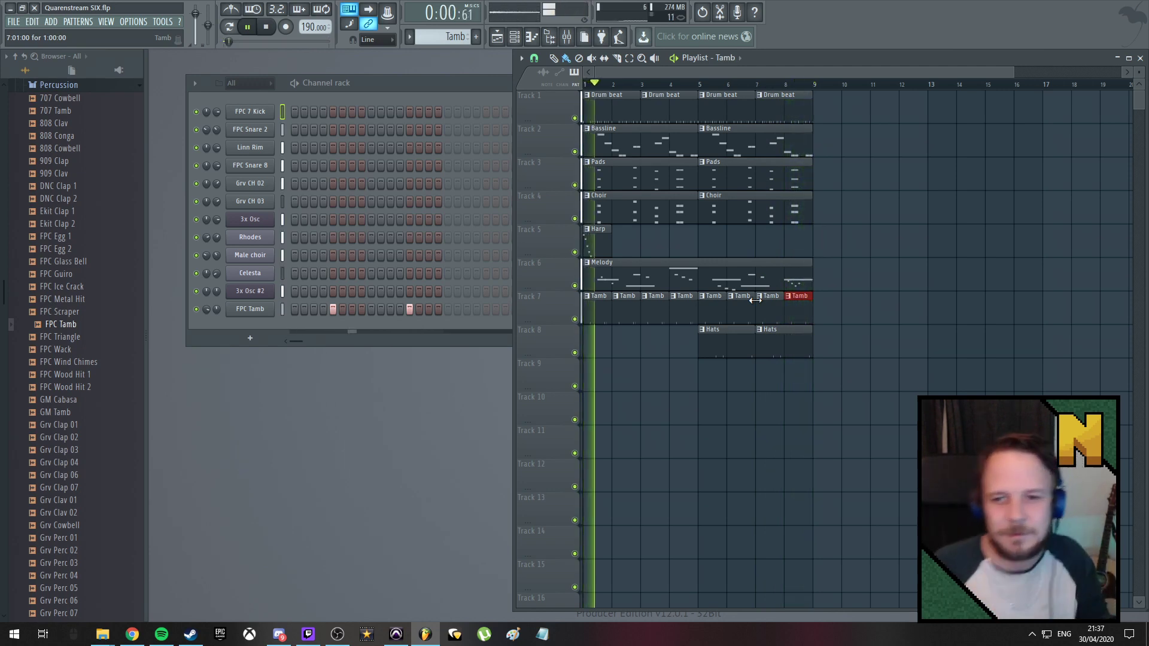
Delete the Melody, Tamb, Hats and Choir clips from Tracks 6, 7, 8 and 4 of the playlist
right_click(650, 275)
right_click(598, 310)
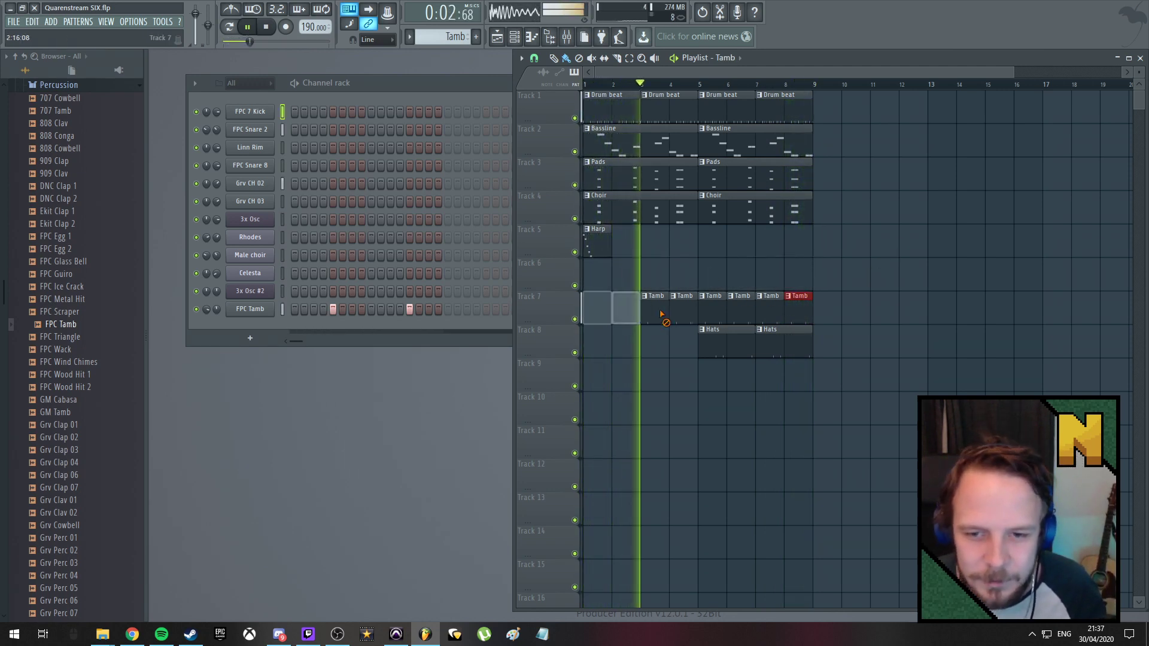
right_click(790, 350)
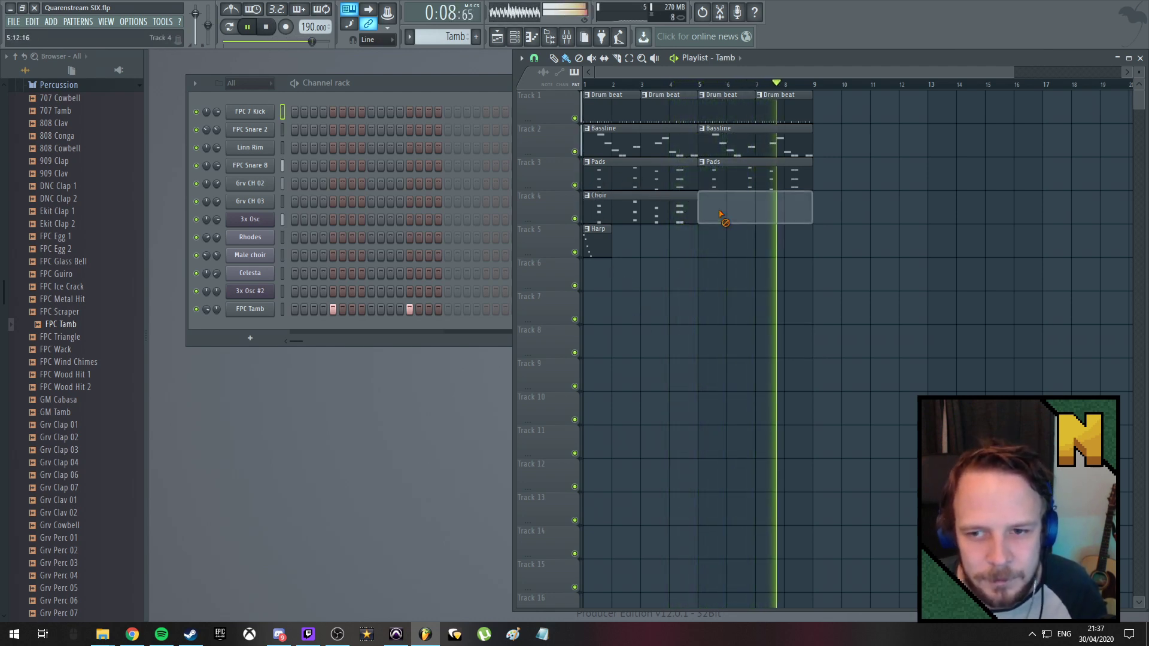
right_click(718, 197)
right_click(659, 206)
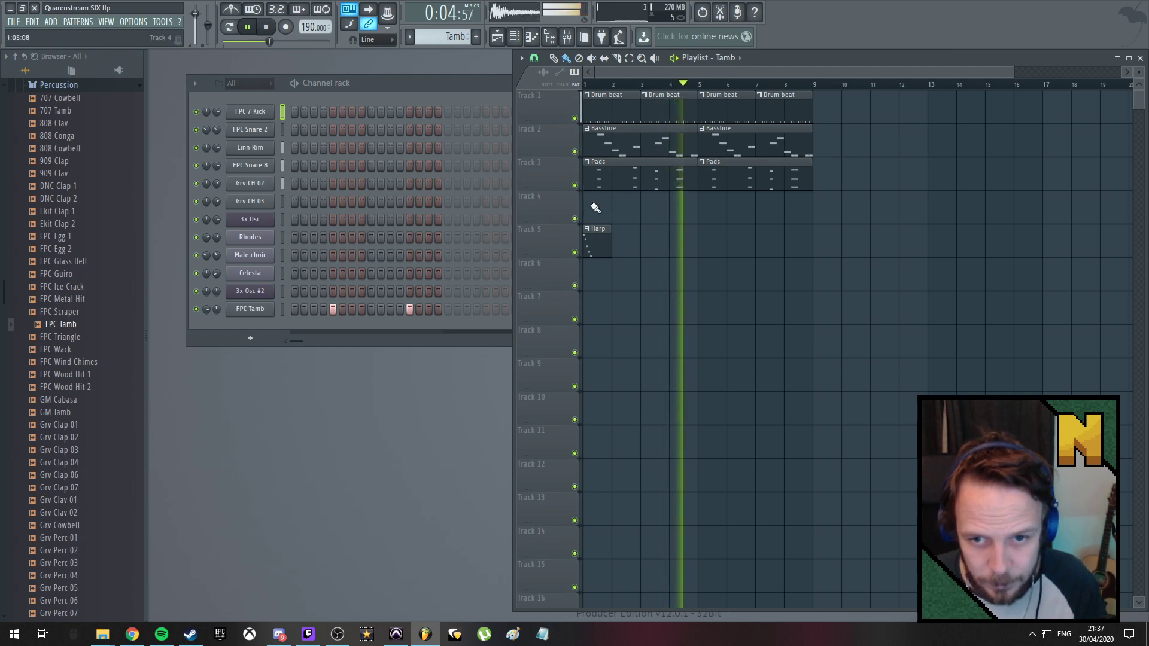
Place Tamb pattern clips across bars 1 to 8 of Track 4
left_click_drag(595, 209, 672, 206)
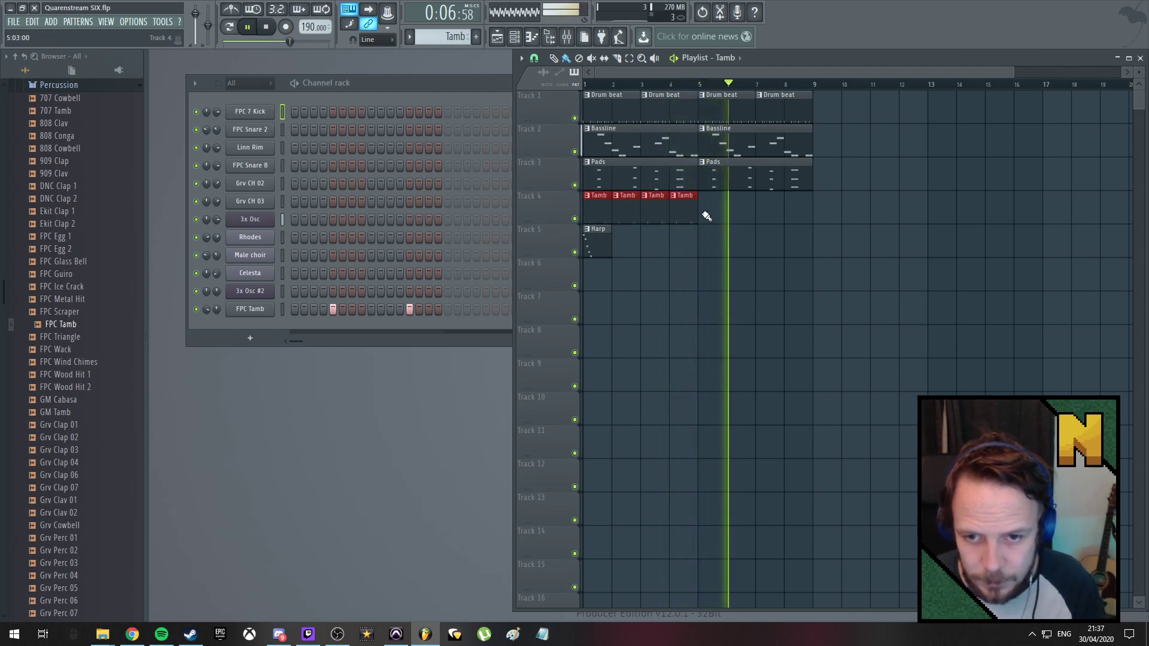
left_click_drag(708, 210, 793, 208)
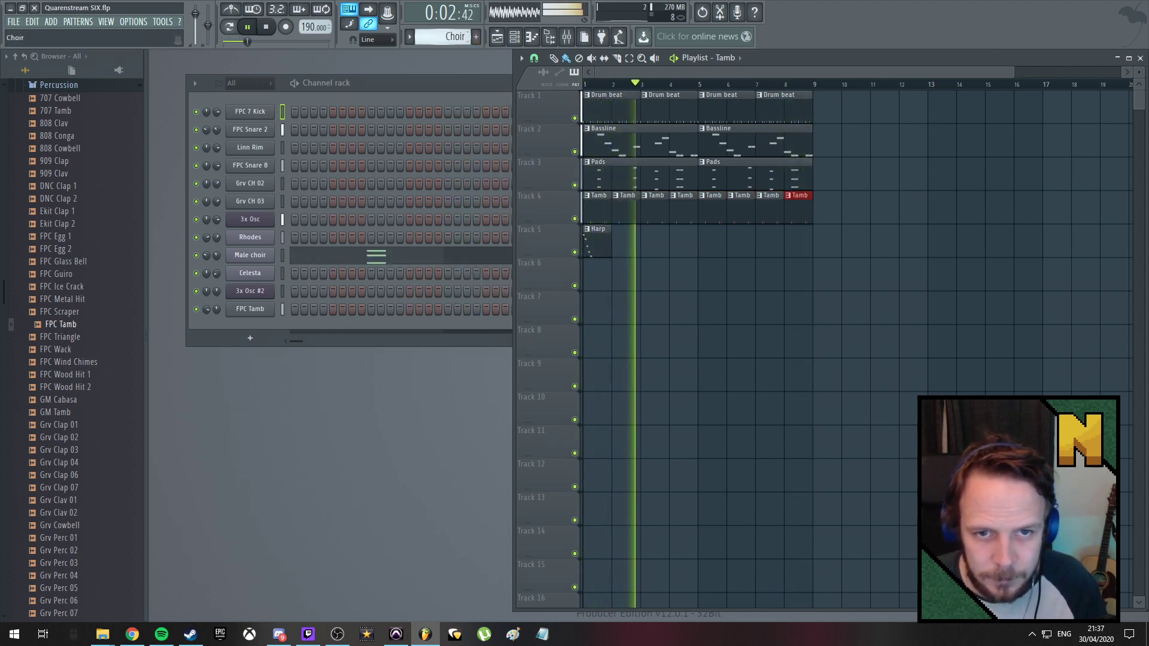
Place Choir clips at bars 5 and 1 of Track 6 and a Melody clip at bar 1 of Track 7
key("KP_Add")
left_click(706, 277)
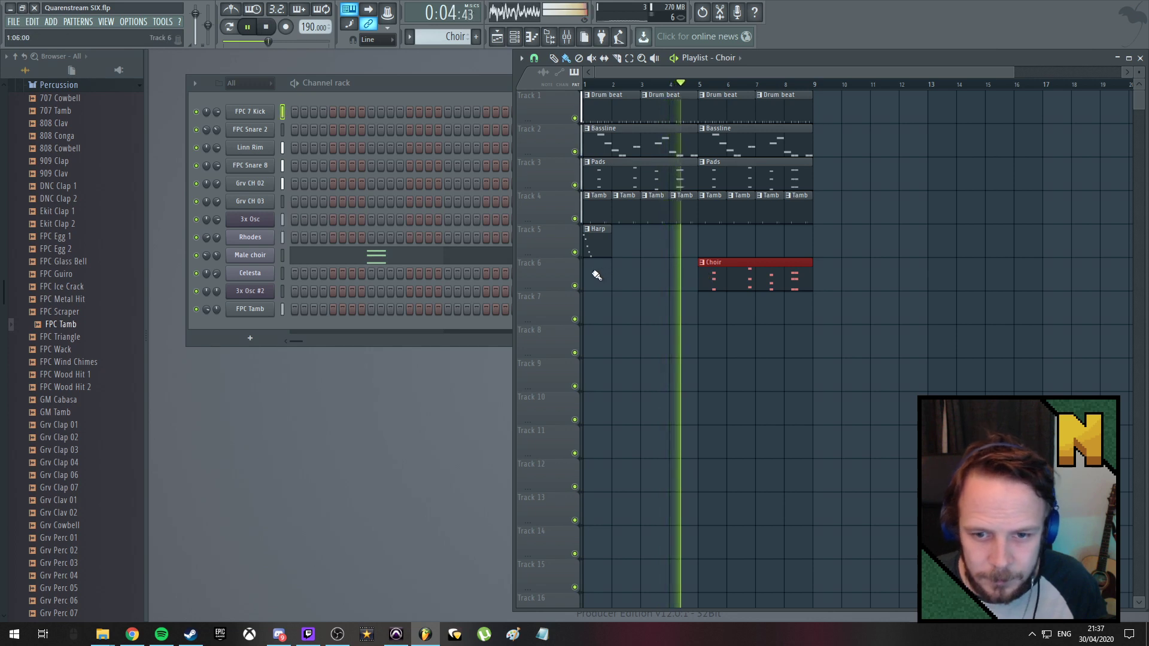
left_click(592, 273)
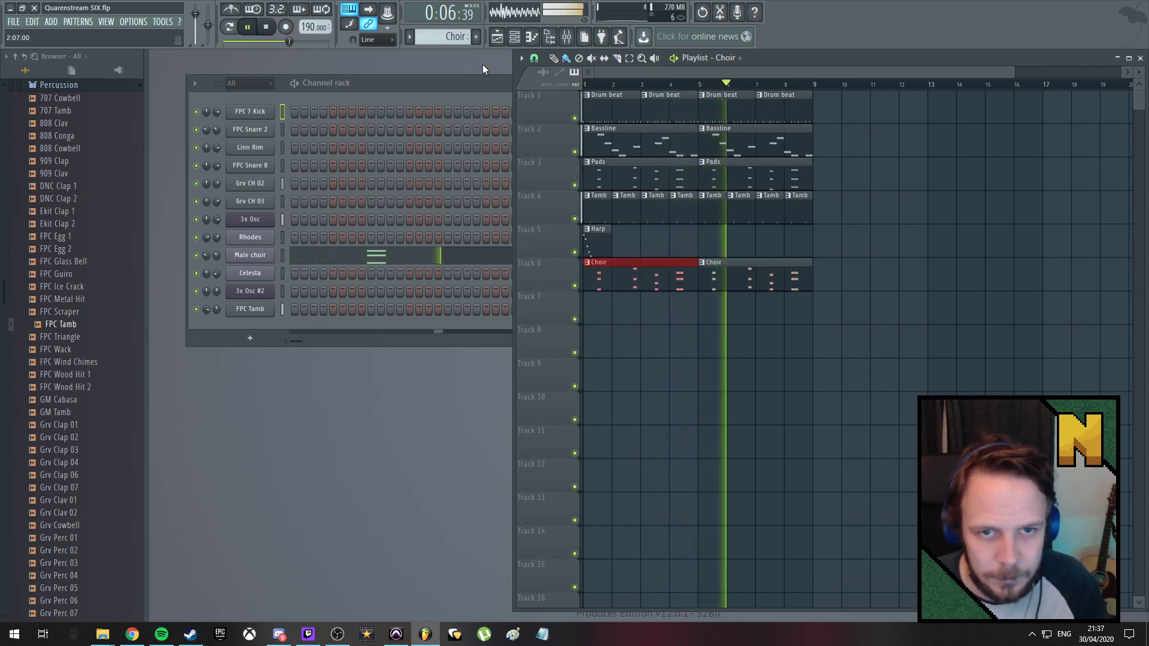
key("KP_Subtract")
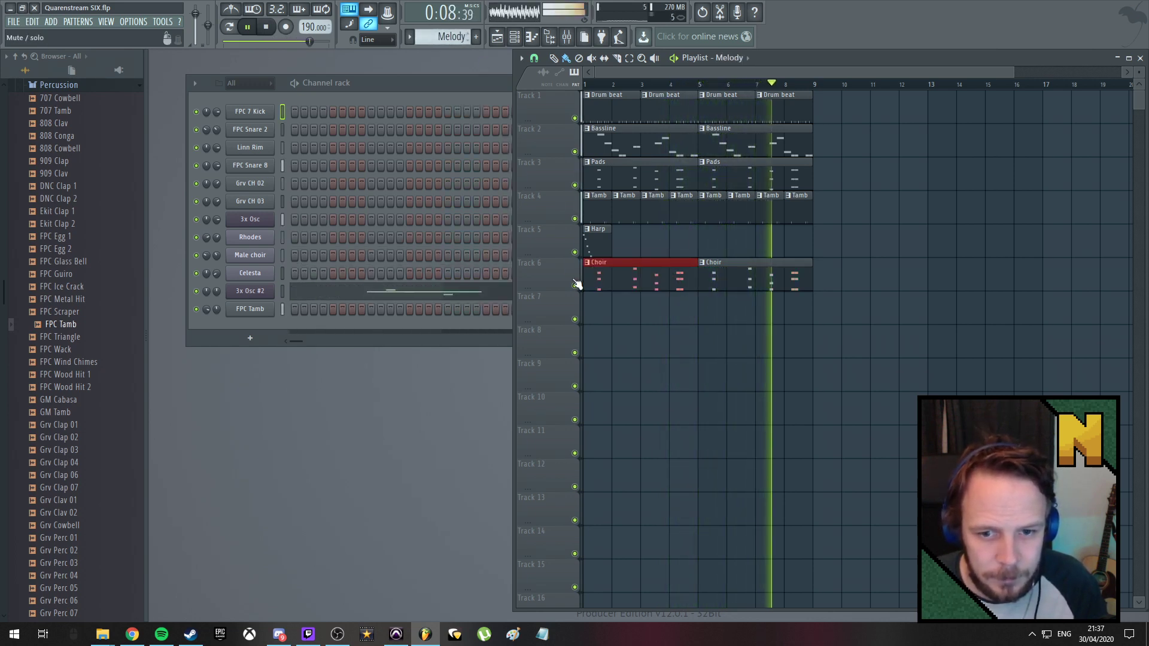
left_click(596, 313)
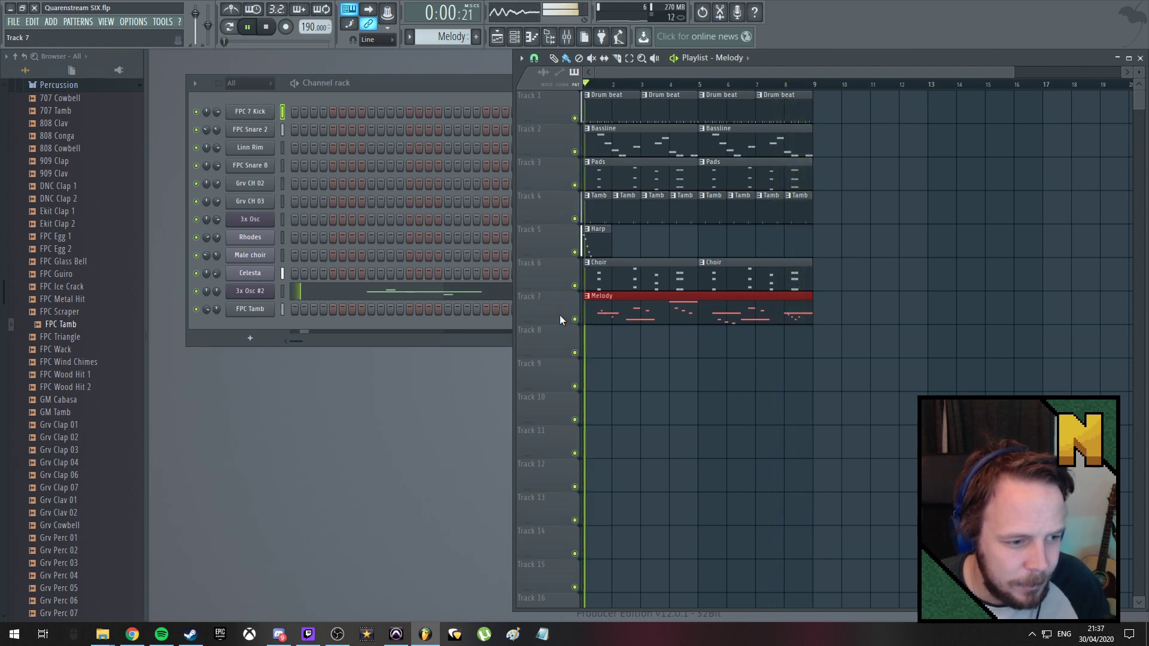
Stop playback and close FL Studio without saving the changes to Quarenstream SIX.flp
key("space")
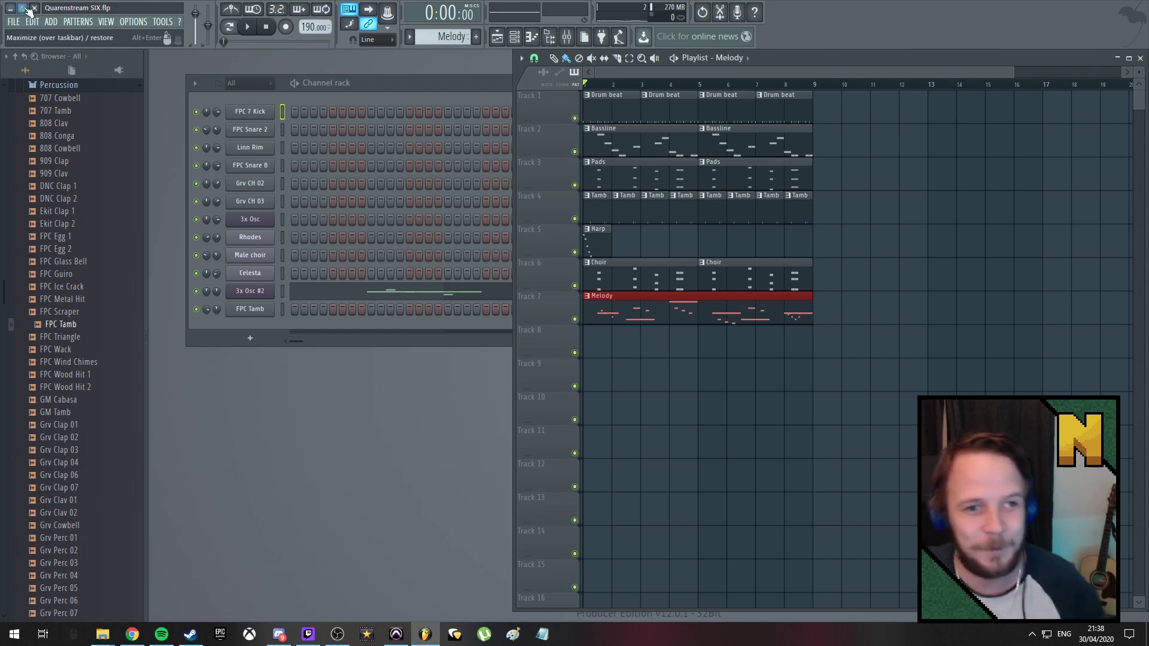
left_click(37, 8)
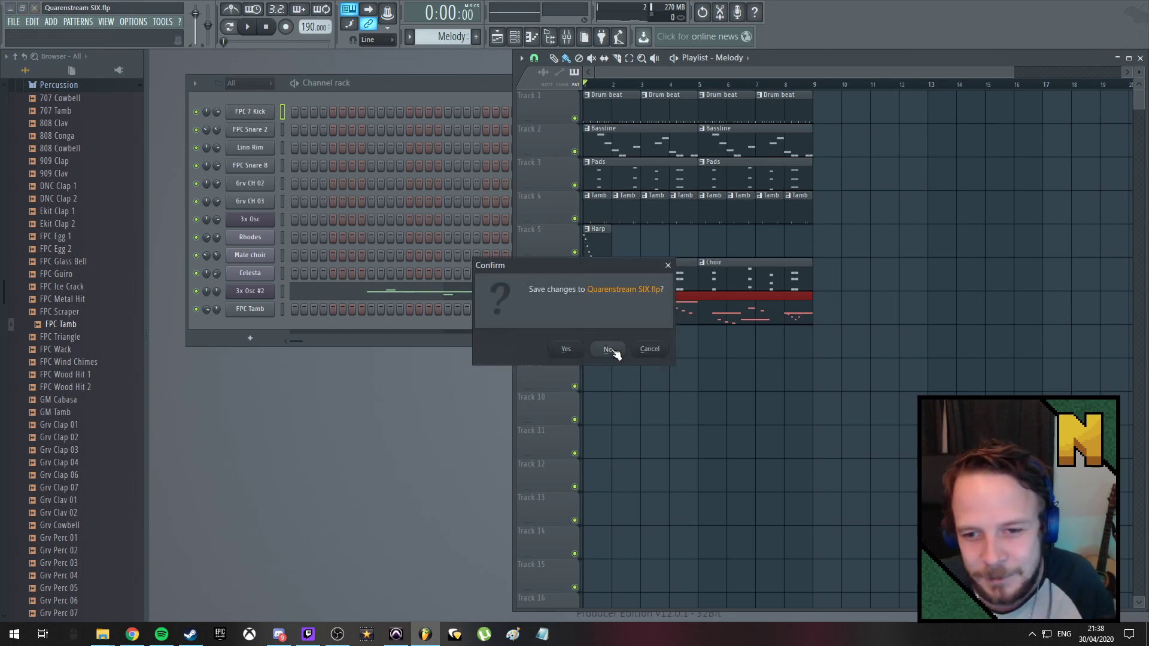
left_click(608, 350)
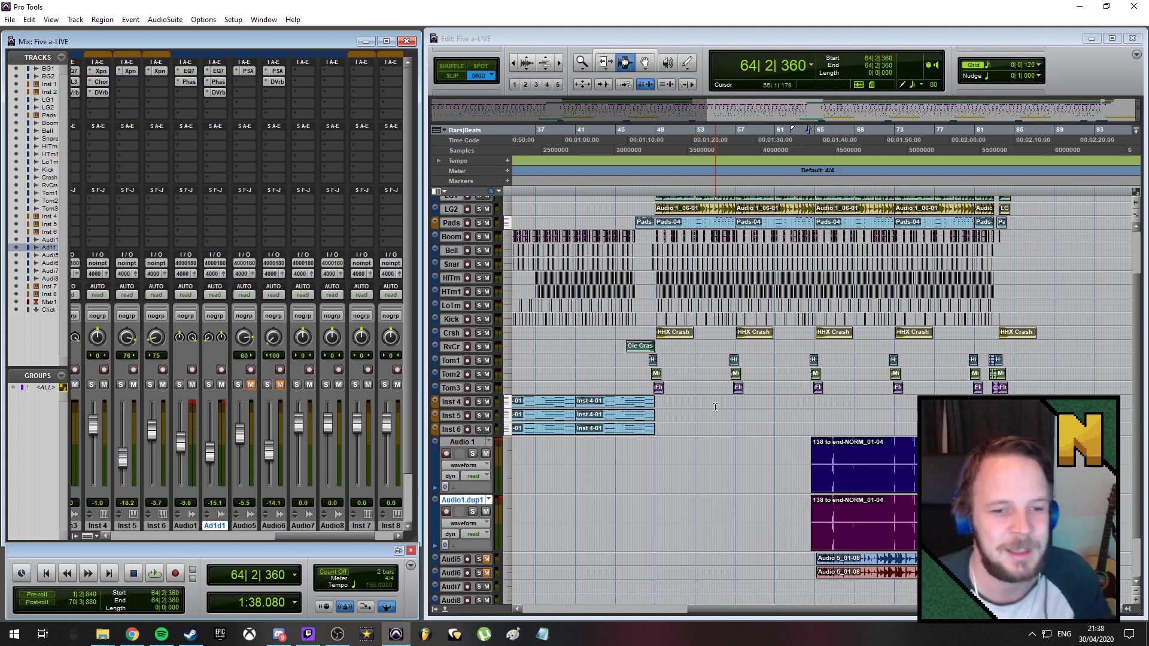
Open the recent session The Turd Stream.ptf in Pro Tools, saving the changes to Five a-LIVE
left_click(10, 18)
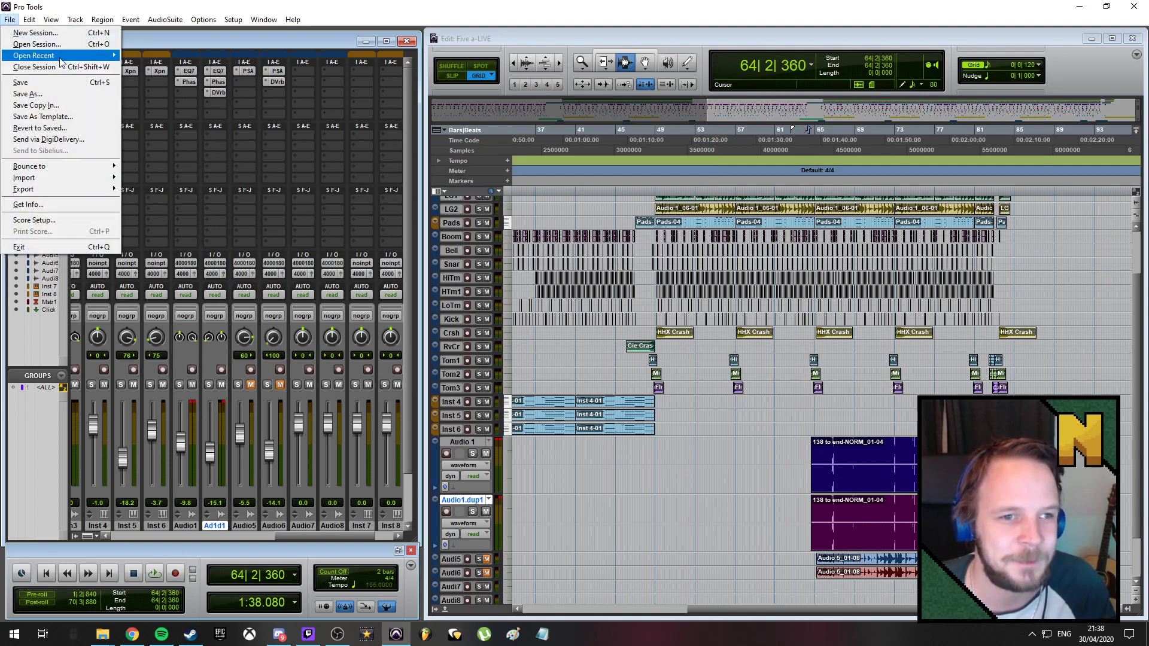
mouse_move(60, 62)
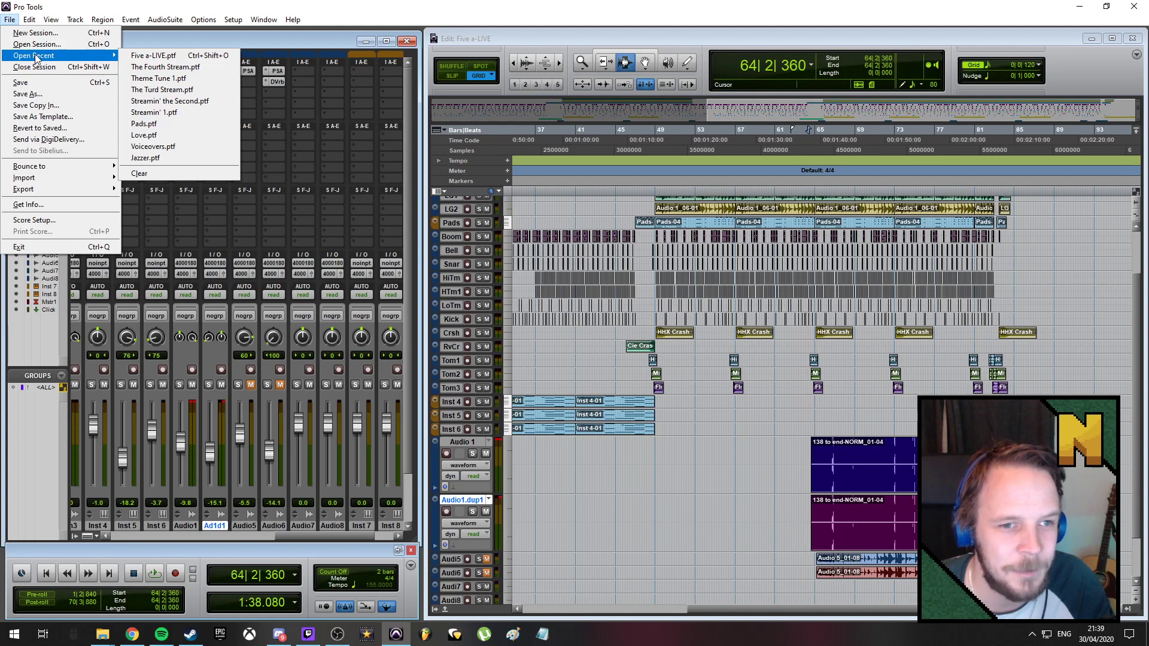
left_click(163, 89)
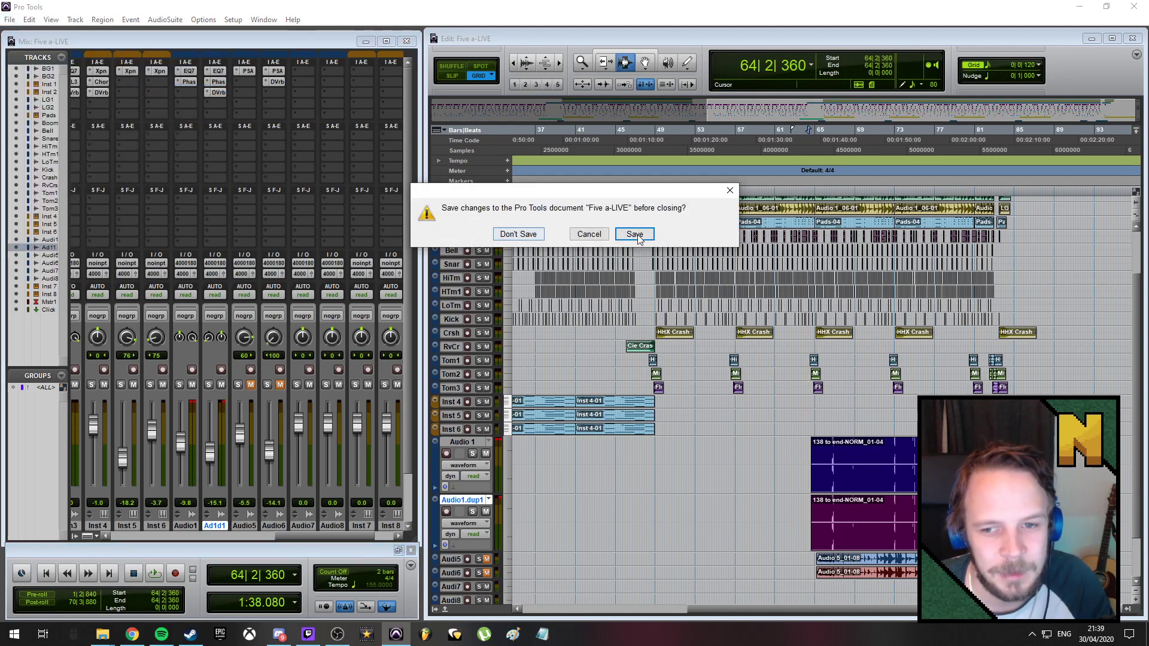
left_click(638, 236)
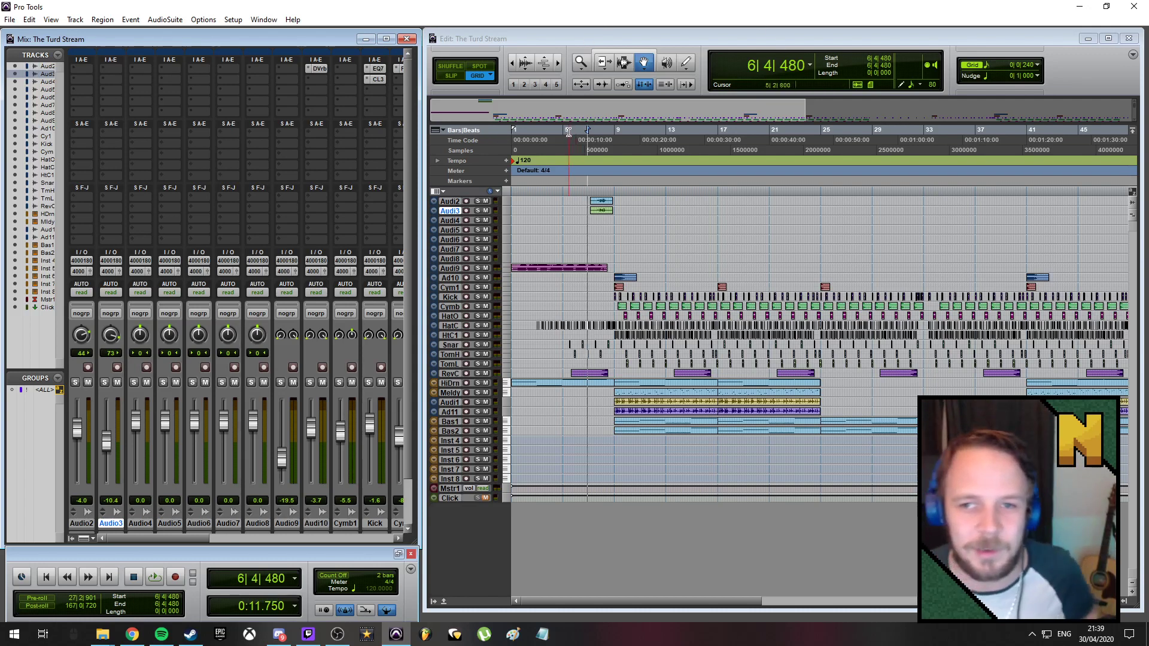
Play the session from bar 1 to listen through the existing arrangement
left_click(543, 133)
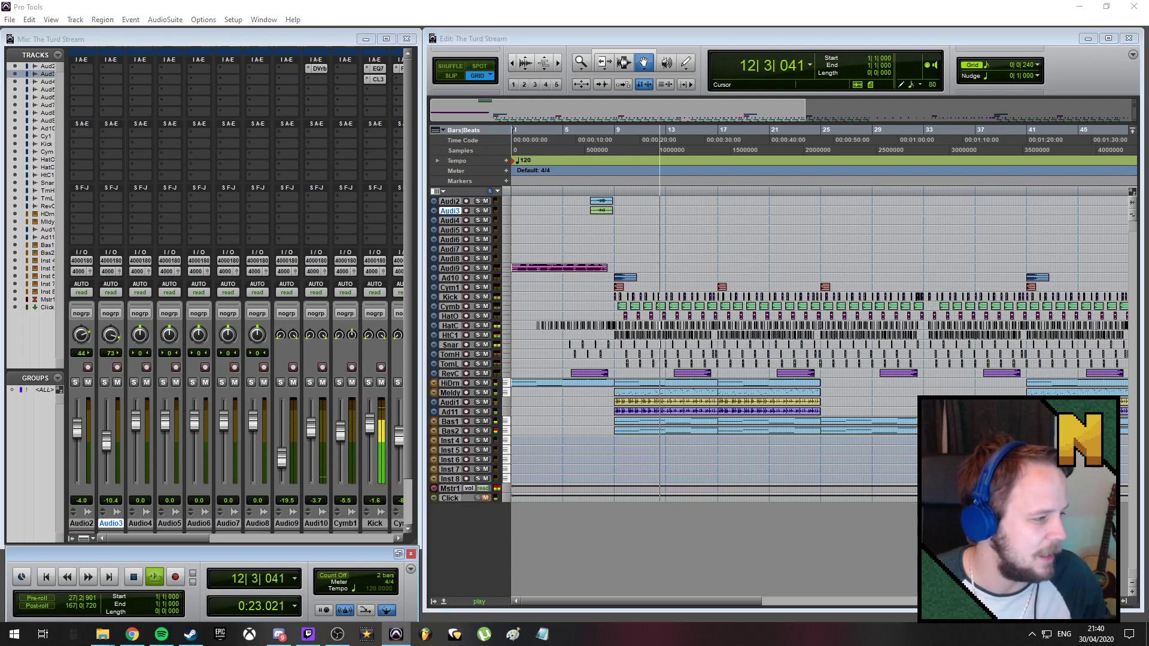
key("super+d")
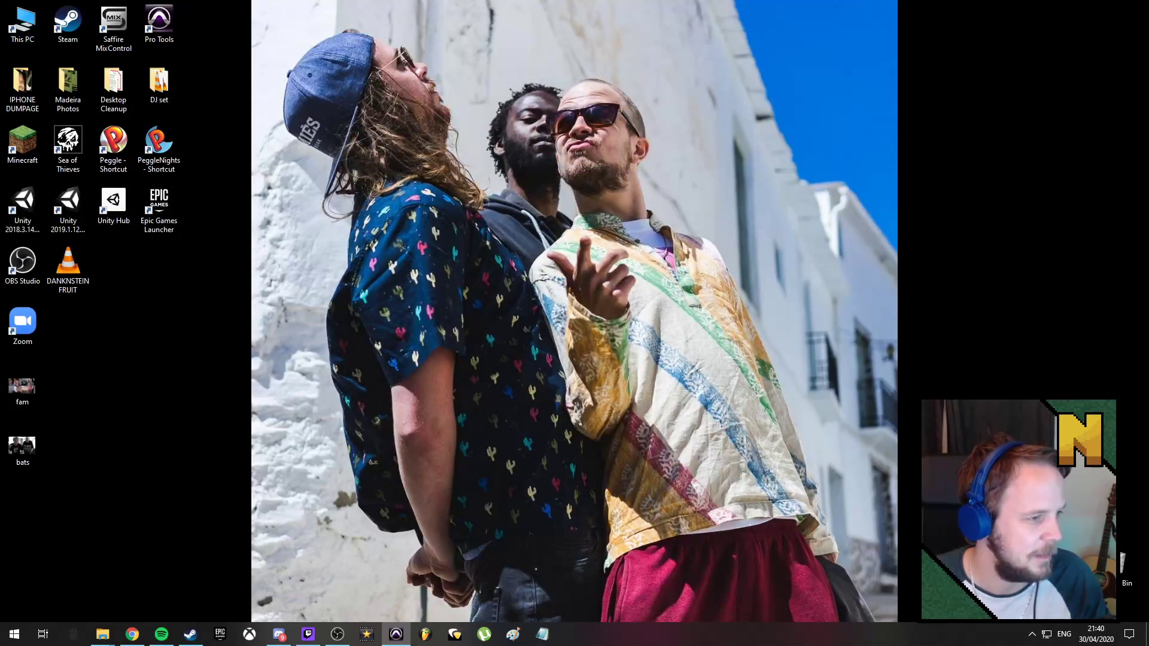
key("super+d")
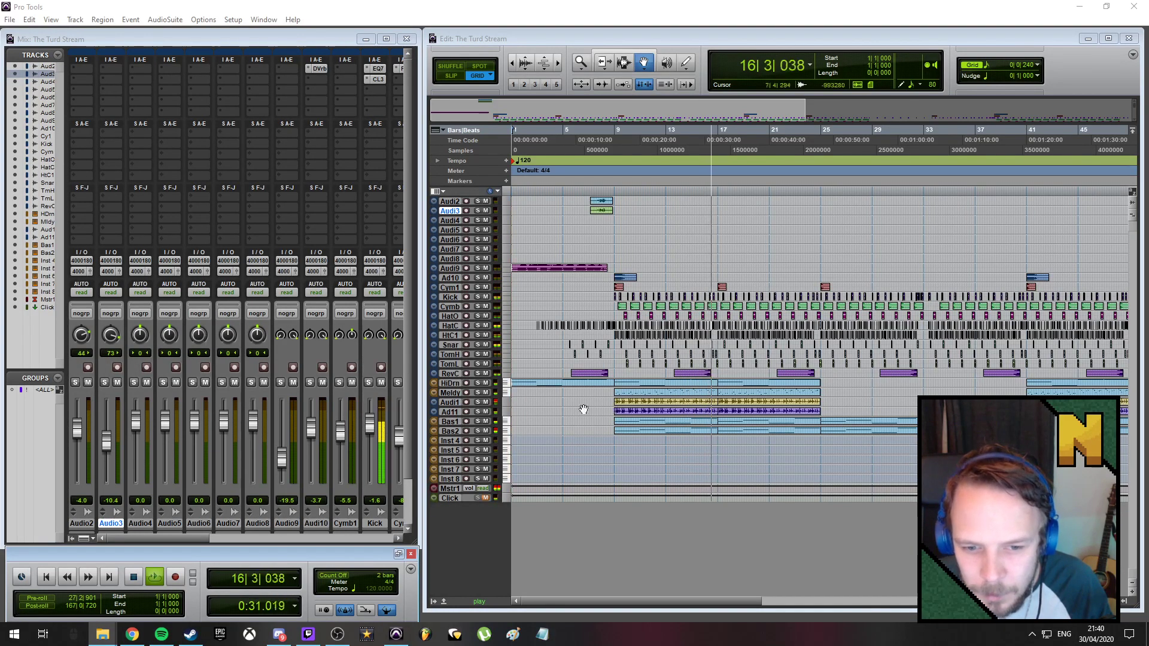
Create one new stereo audio track directly below the Bass2 track
left_click(453, 431)
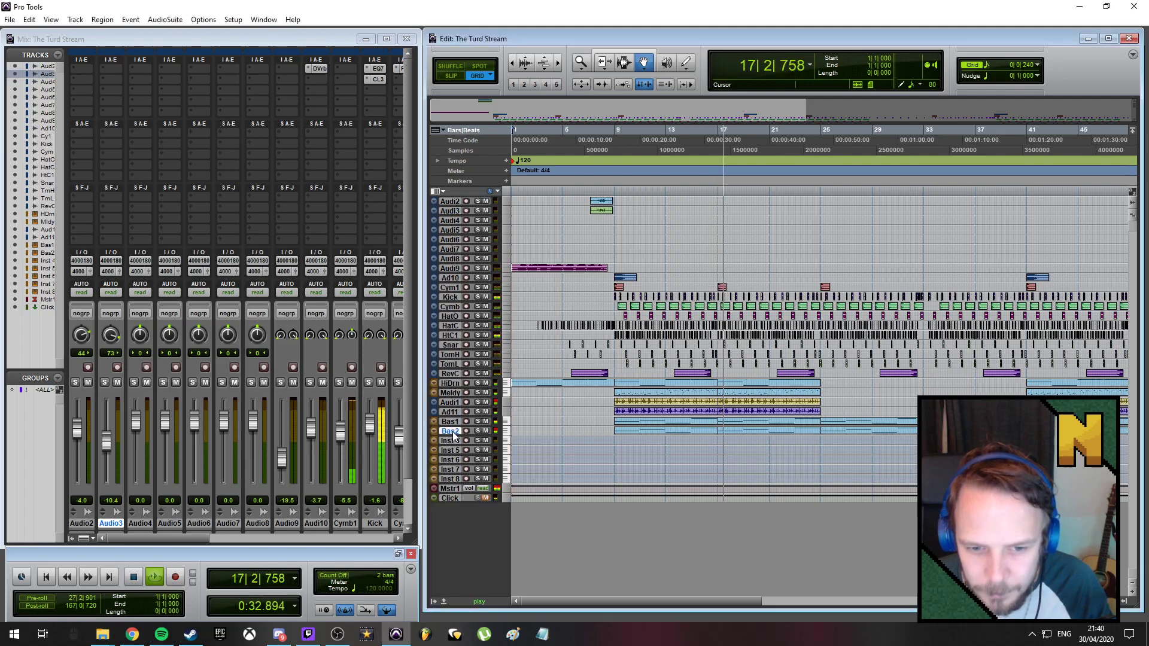
left_click(75, 19)
left_click(84, 33)
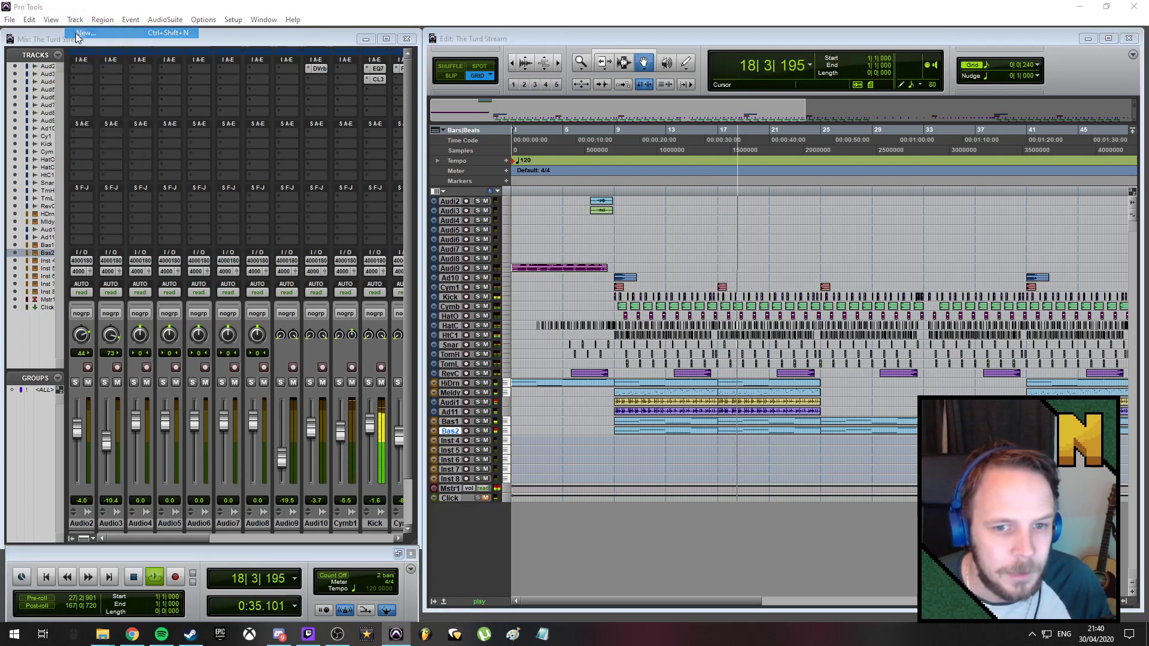
left_click(512, 214)
left_click(508, 228)
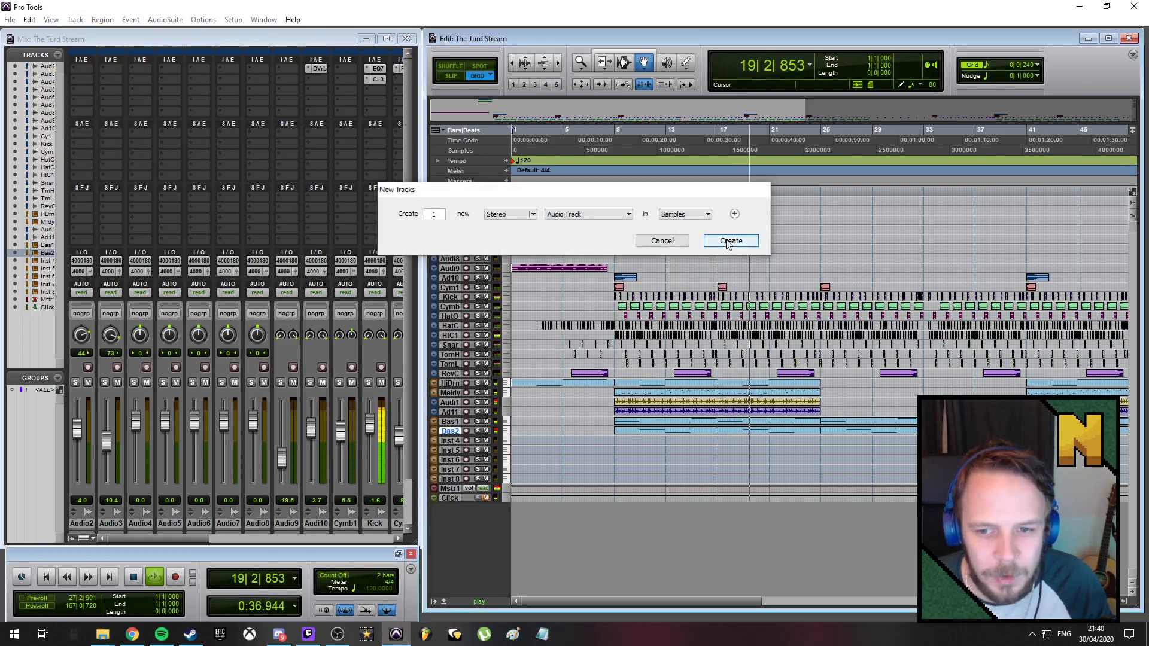
left_click(718, 241)
Place the 120-153 audio clip on the new Audio 11 track, starting at bar 1
left_click_drag(741, 601, 825, 602)
key("r")
key("r")
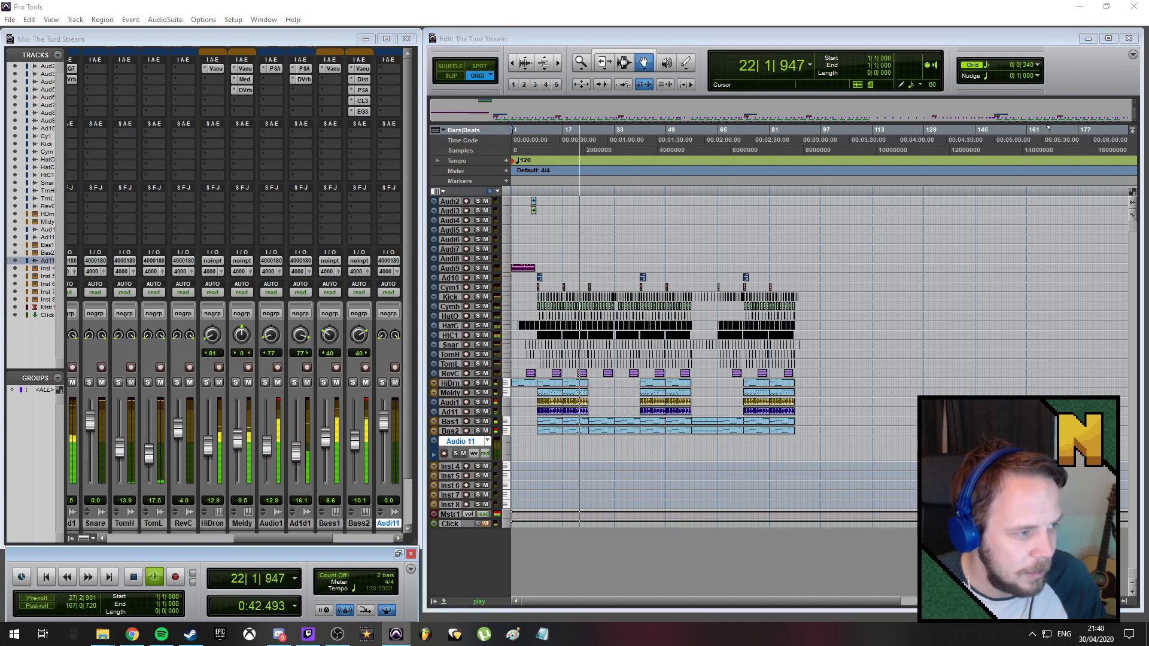
left_click_drag(809, 453, 481, 450)
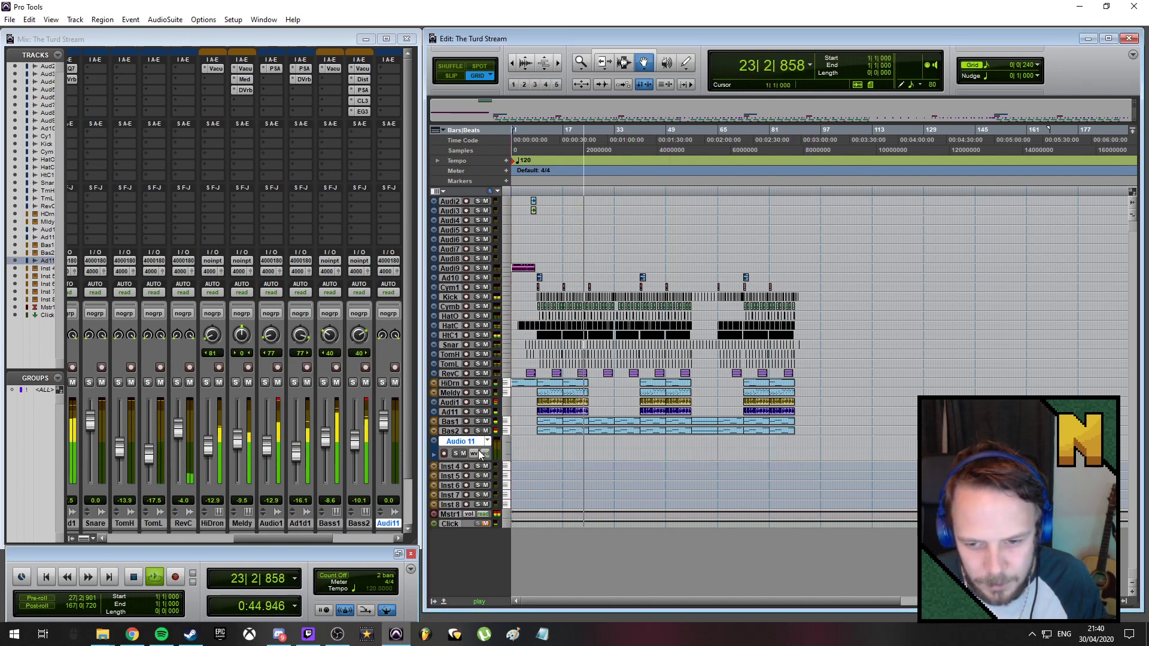
left_click(656, 469)
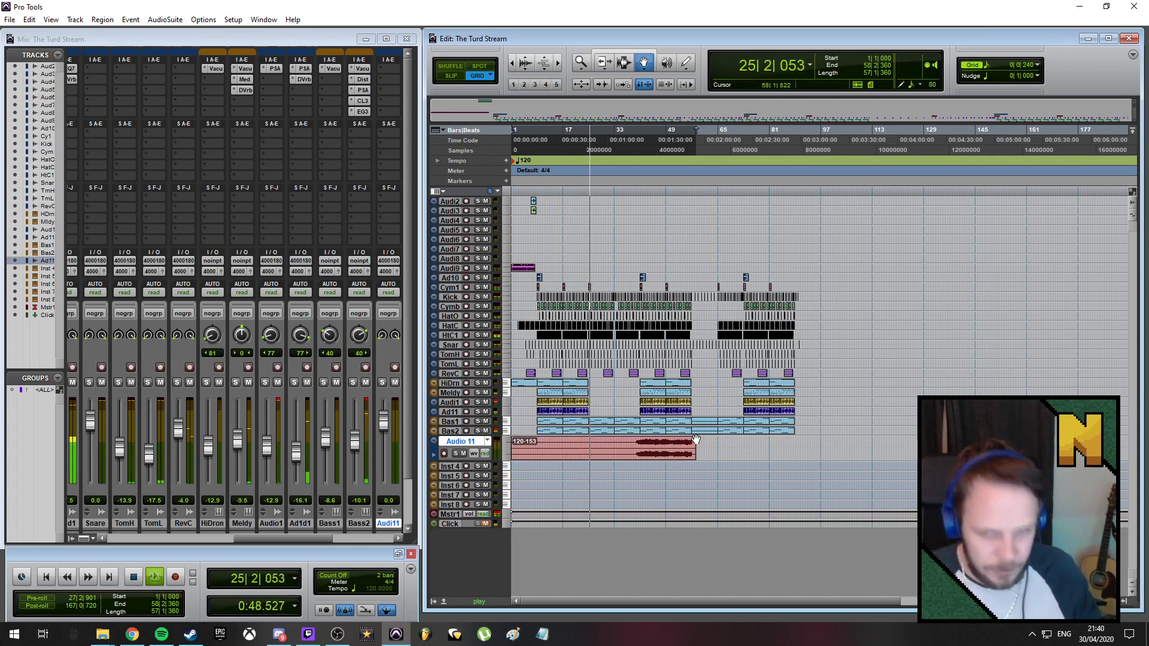
Split off and delete the silent lead-in of the Audio 11 clip before about bar 40
key("ctrl+]")
key("ctrl+]")
key("ctrl+]")
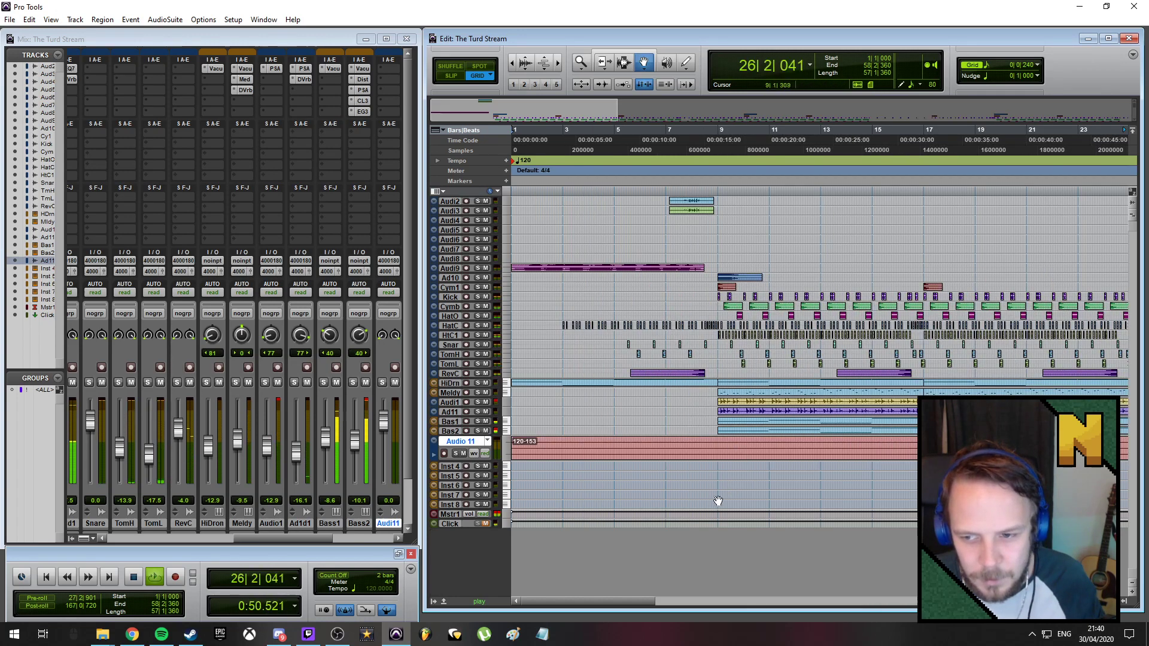
left_click_drag(631, 600, 807, 603)
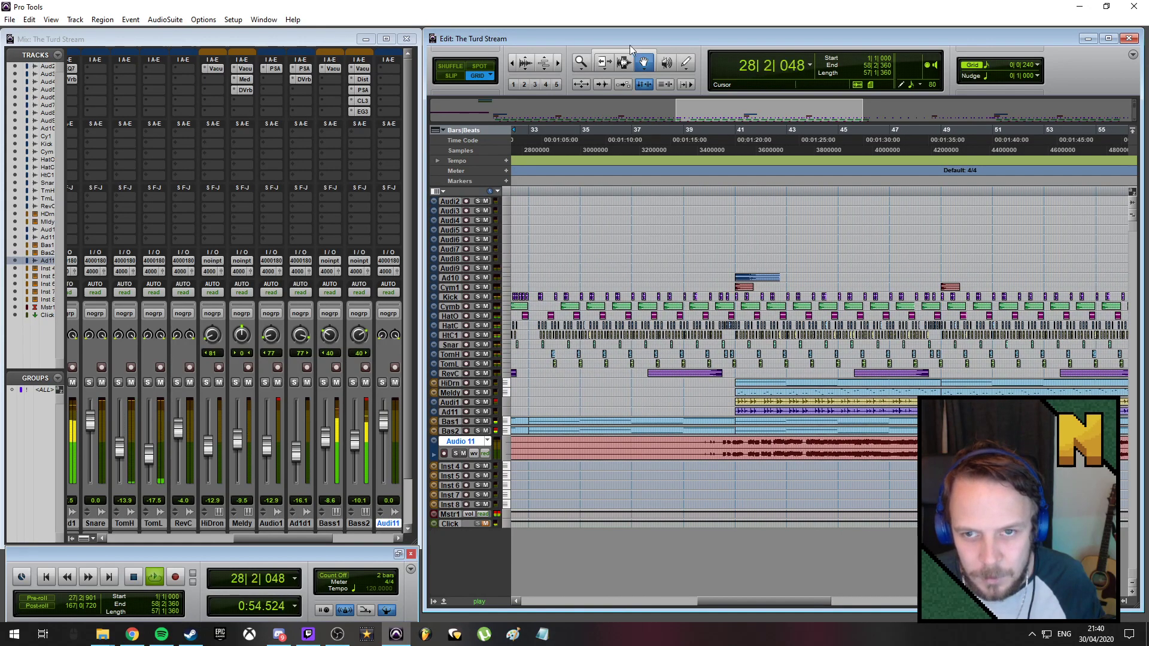
left_click(694, 443)
key("Delete")
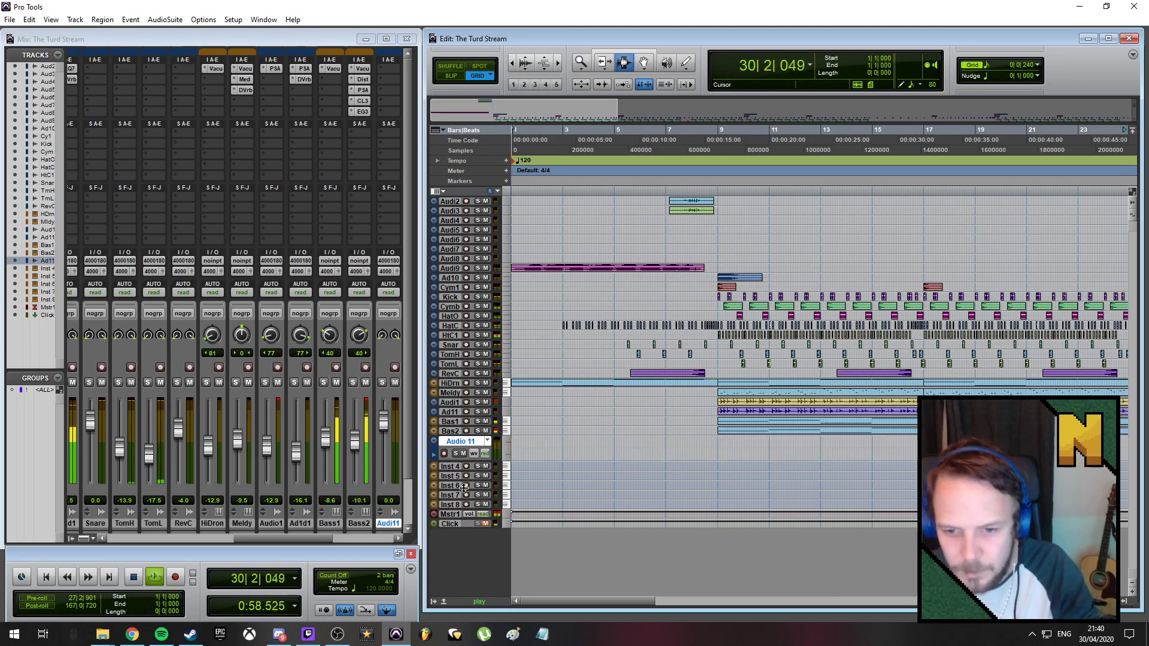
left_click_drag(569, 598, 766, 589)
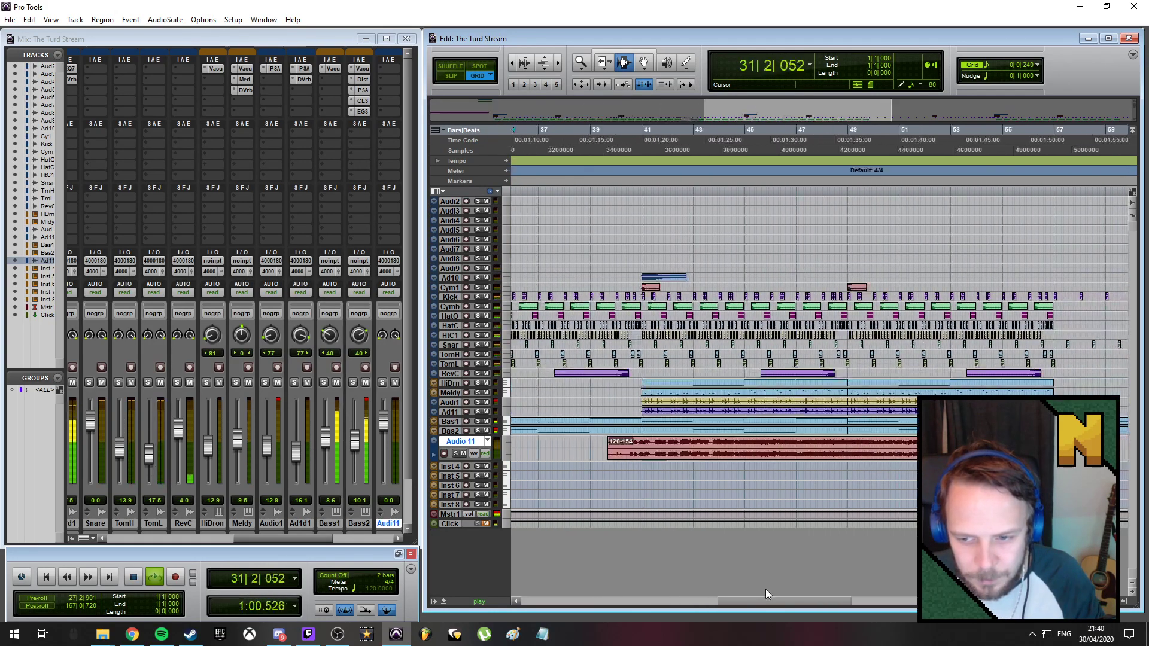
left_click(642, 63)
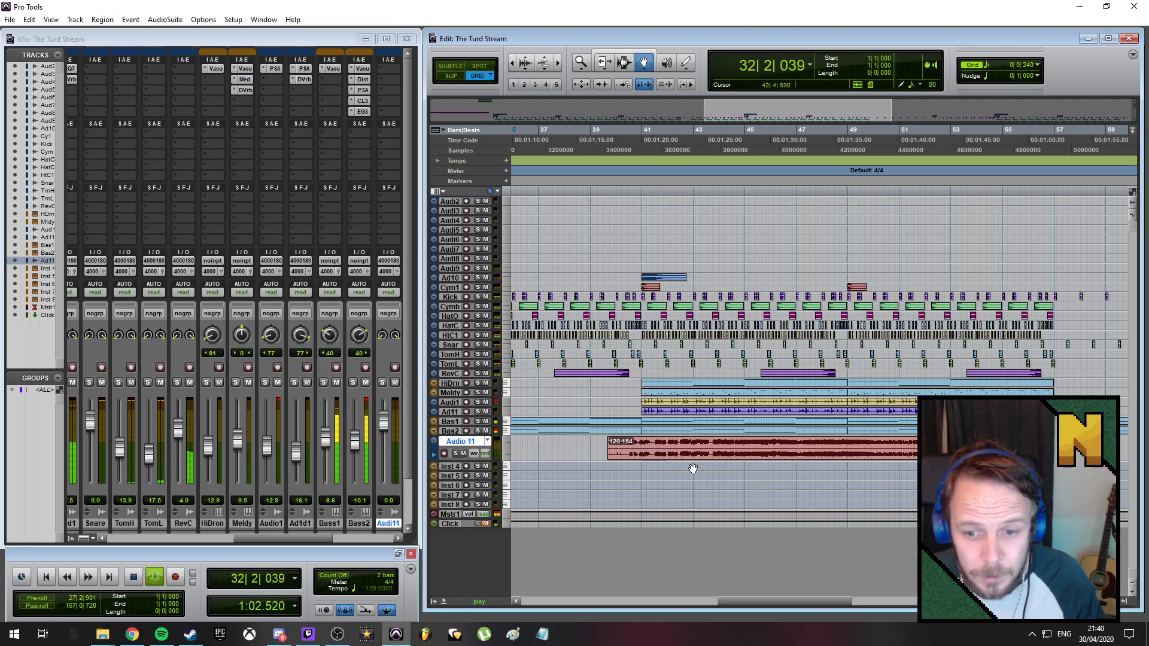
Normalize the trimmed clip on Audio 11 to a 0.0 dB peak with AudioSuite, then play the result
left_click(693, 449)
left_click(165, 20)
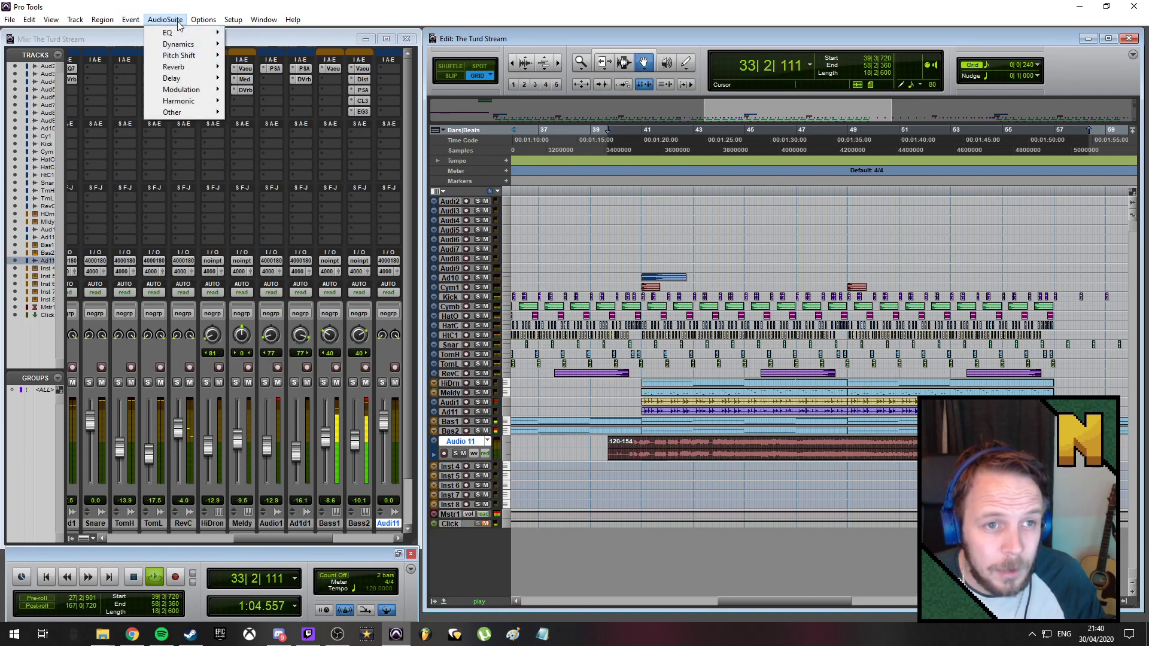
mouse_move(173, 111)
left_click(266, 170)
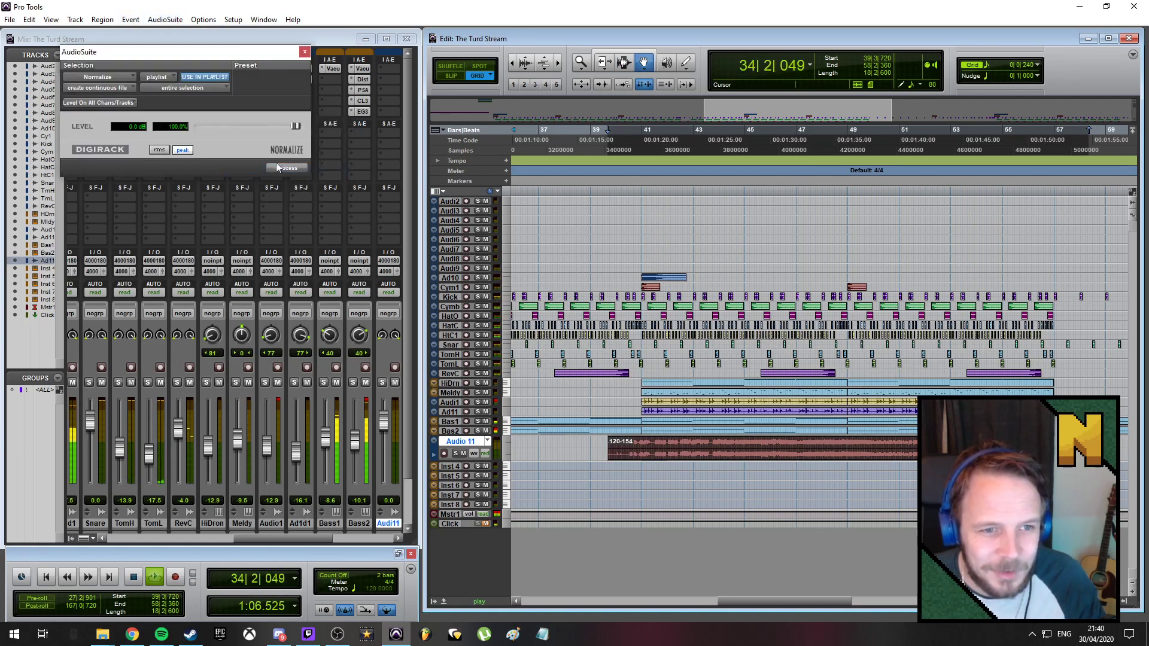
left_click(286, 168)
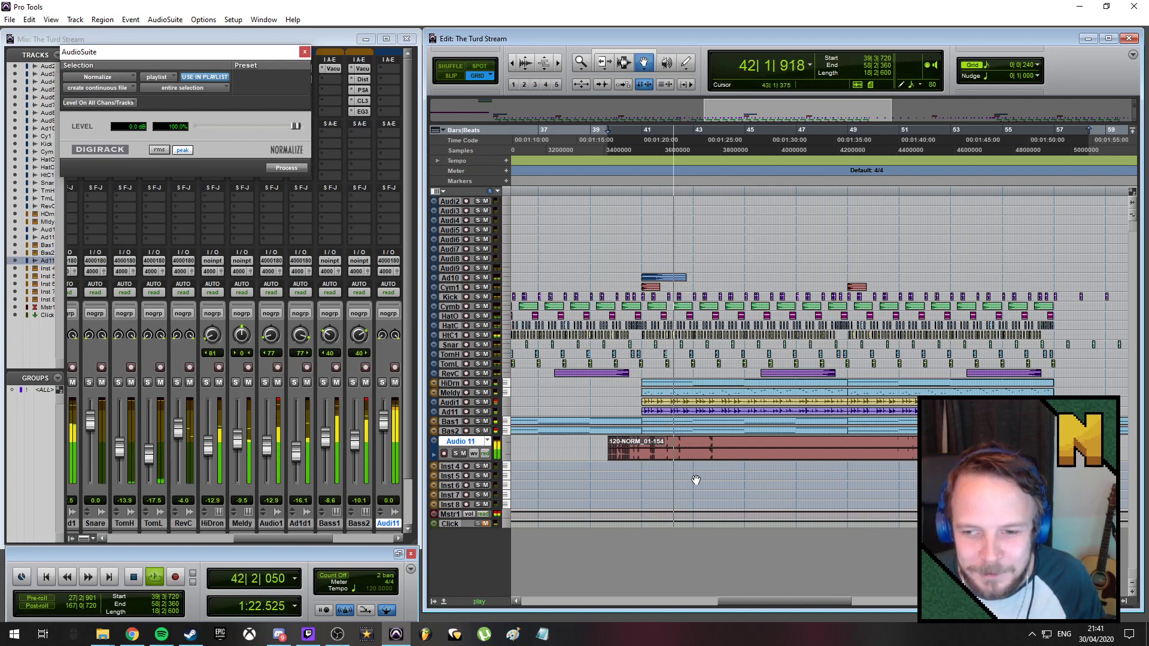
key("space")
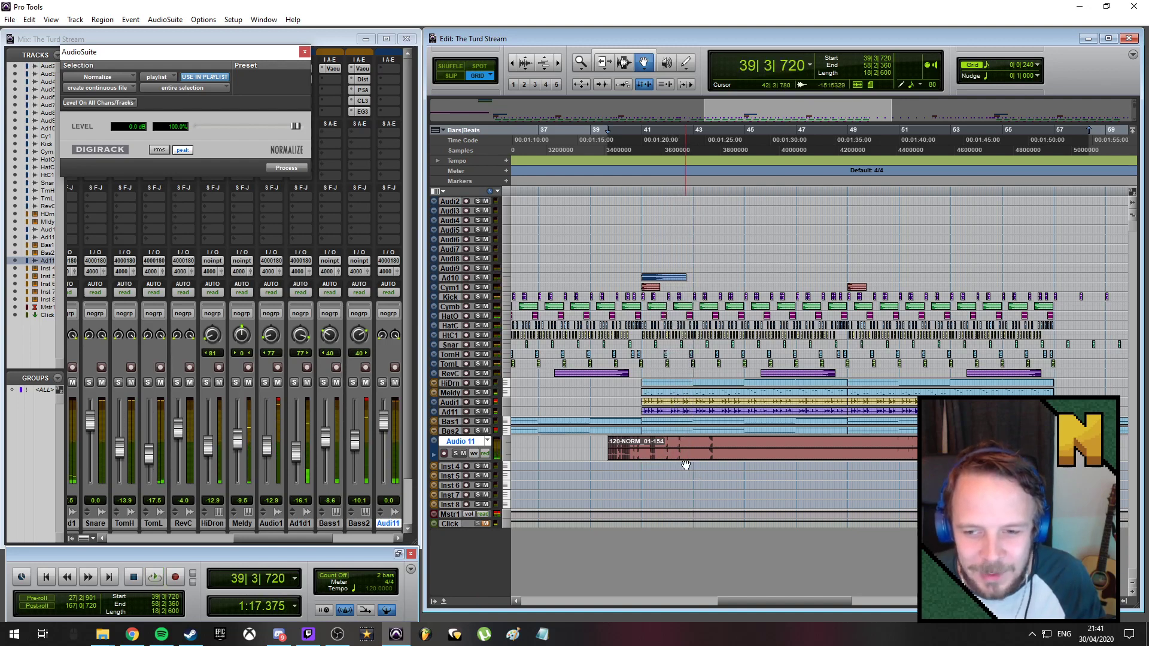
Shift the normalized Audio 11 clip to start at 39|4|000 and play the section from 39|3|720 to check its timing
key("ctrl+]")
key("ctrl+]")
key("ctrl+]")
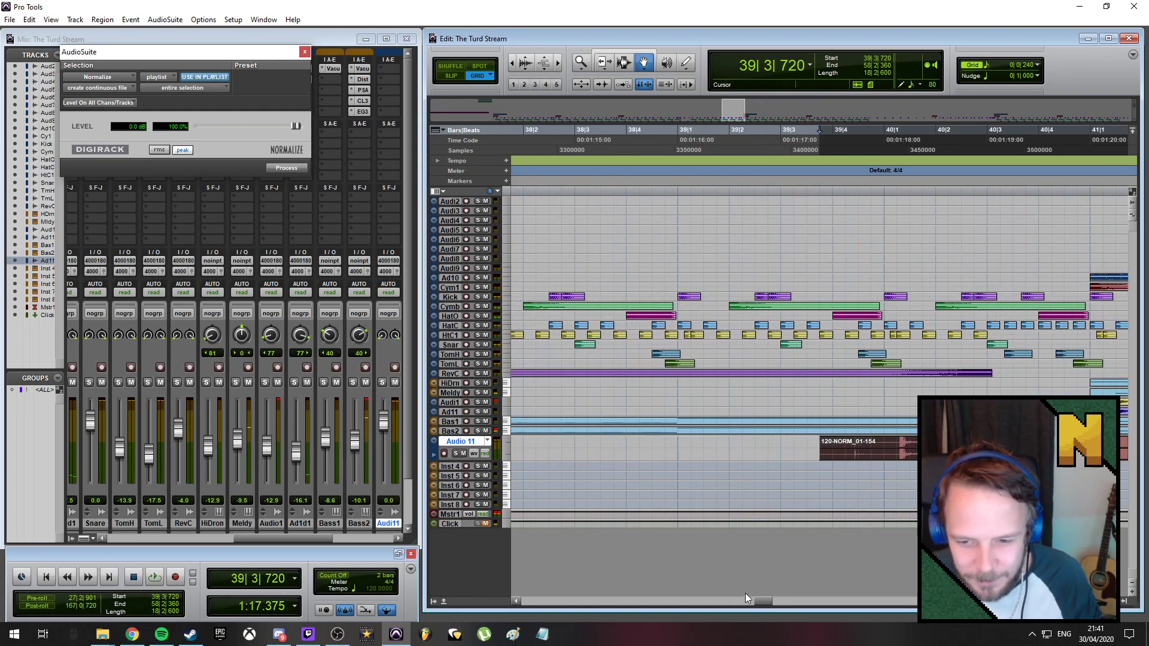
left_click_drag(766, 600, 772, 600)
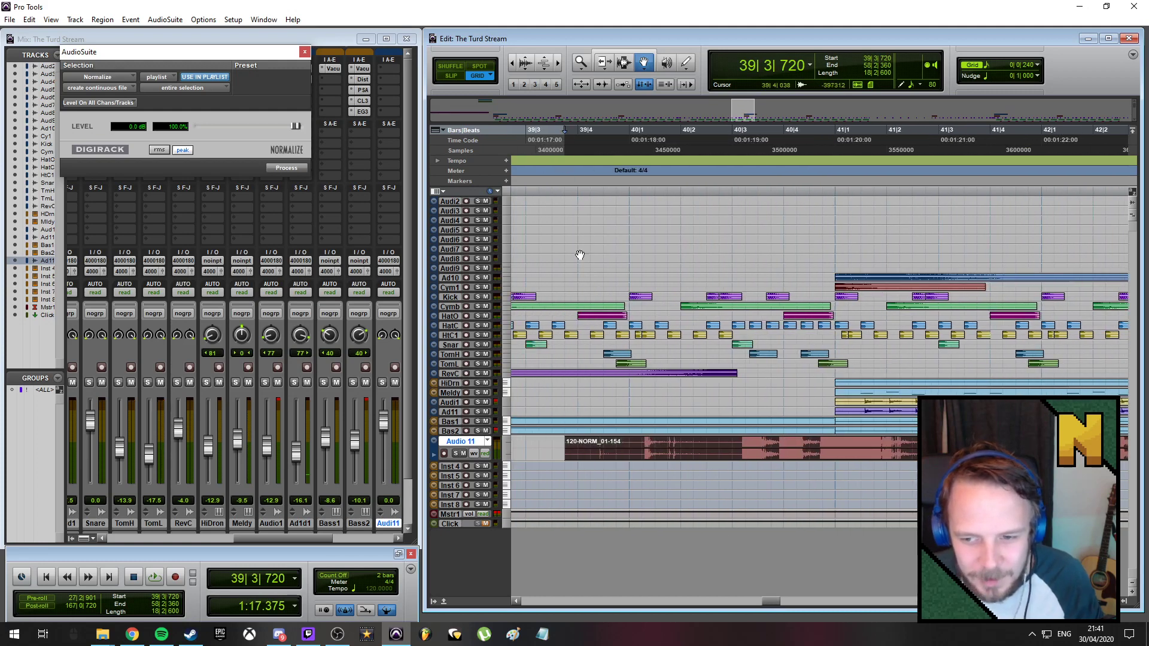
left_click(739, 458)
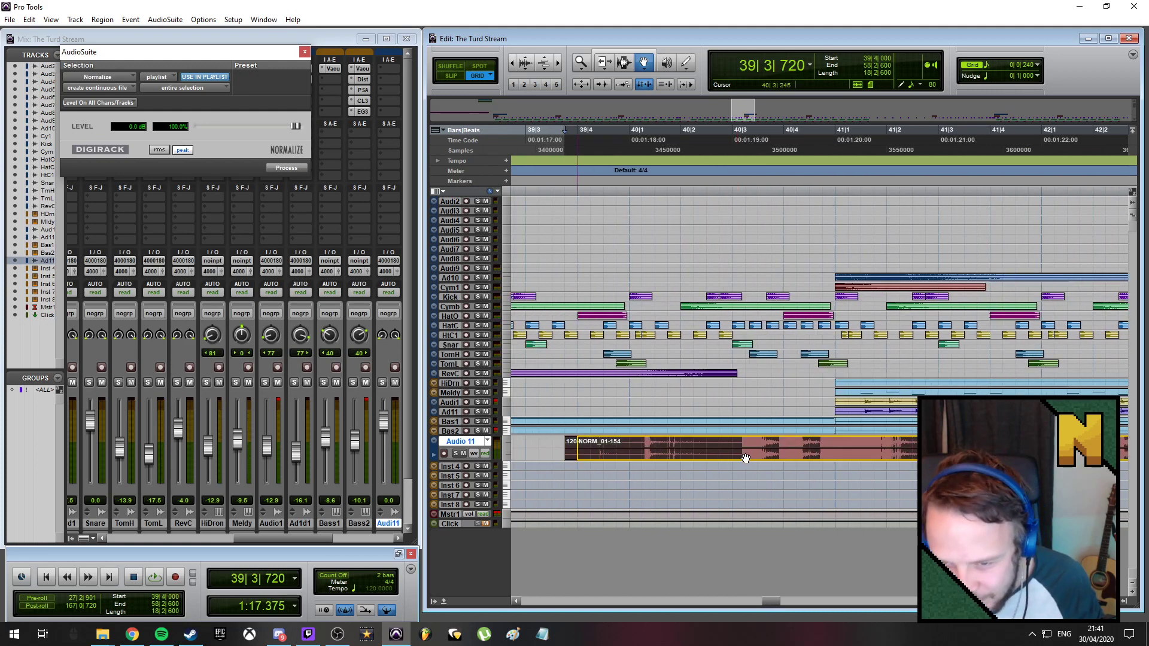
left_click_drag(745, 458, 749, 458)
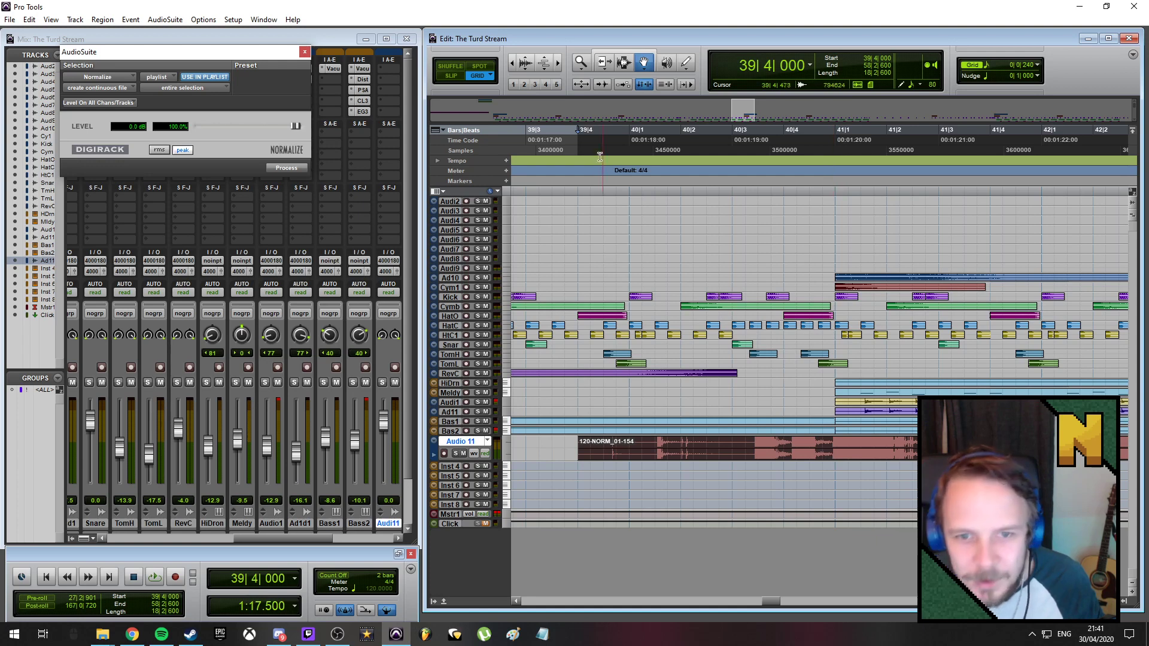
left_click(567, 133)
key("space")
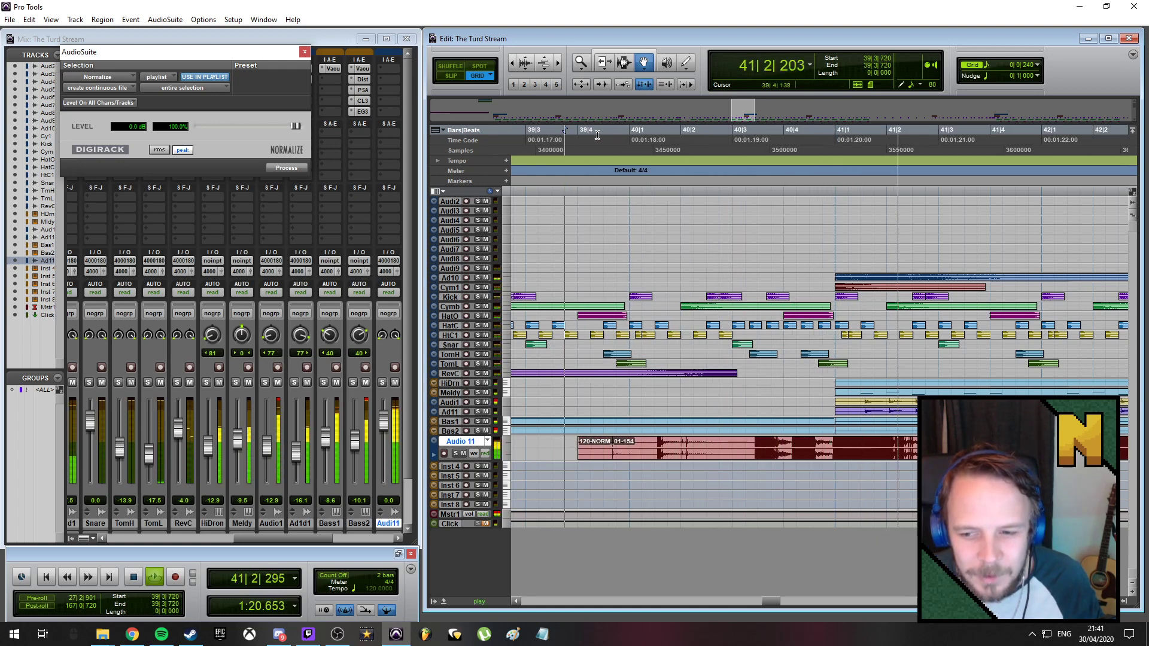
key("space")
Select the quiet opening of the Audio 11 clip up to 40|3|240 and delete it
left_click(606, 63)
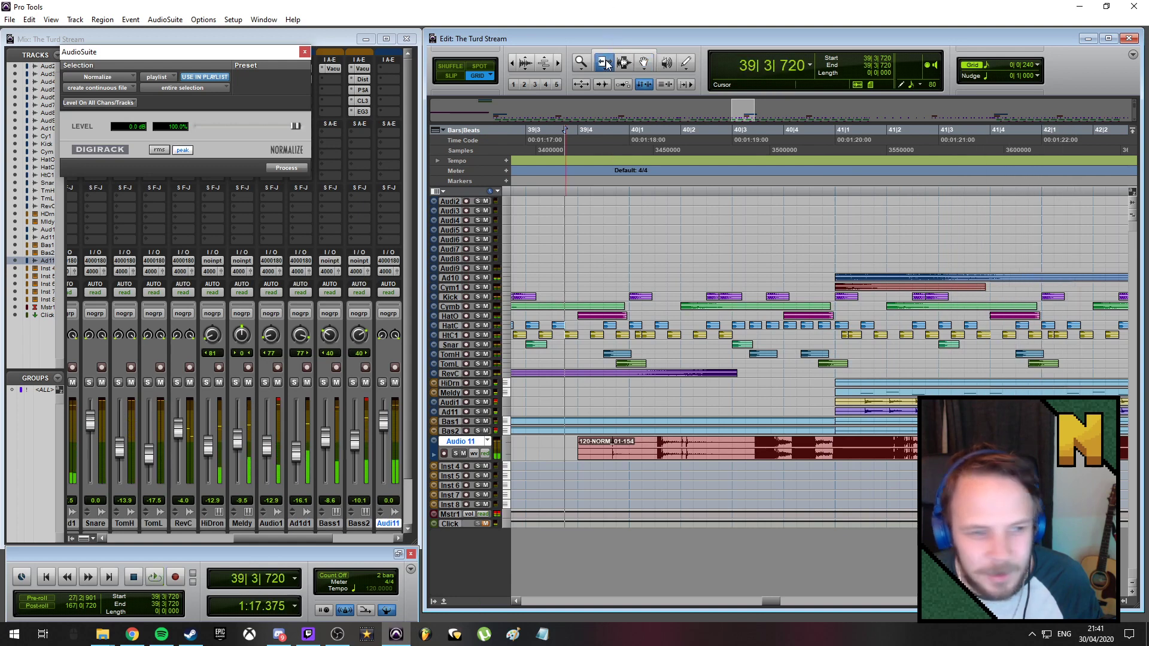
left_click(630, 64)
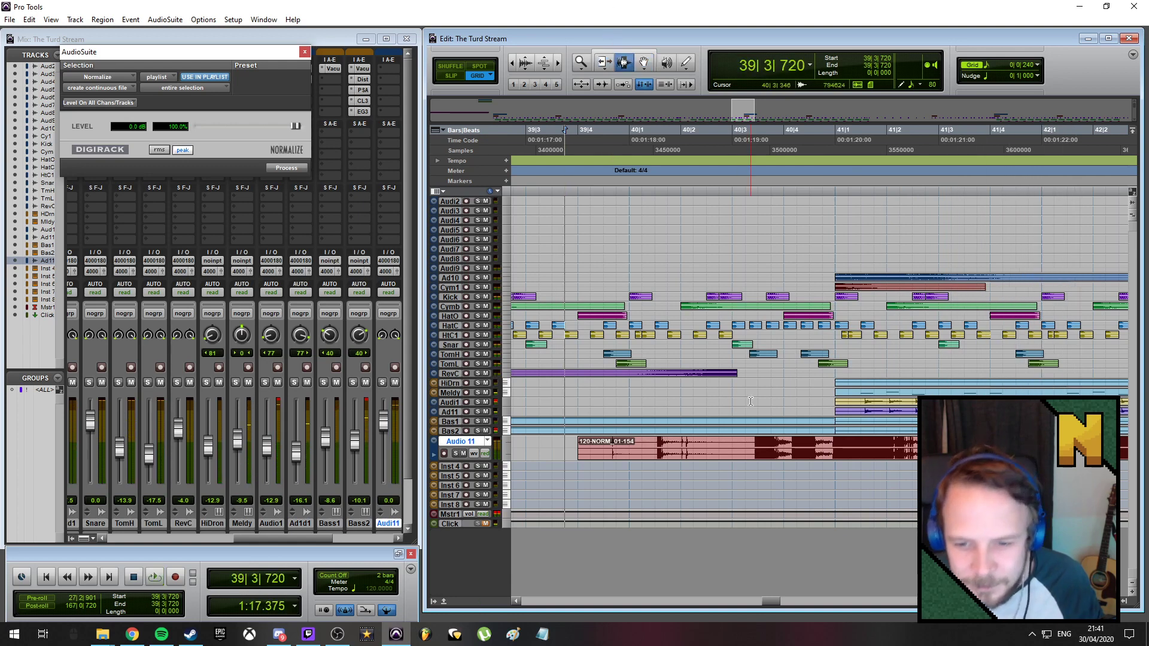
left_click_drag(746, 446, 560, 444)
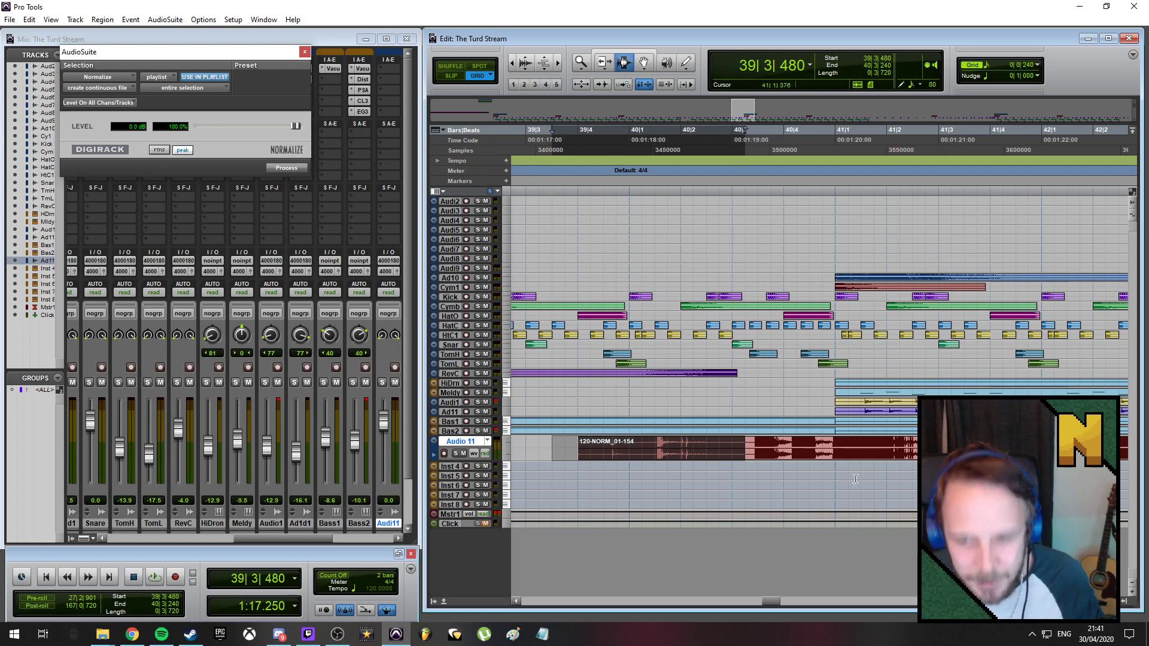
key("Delete")
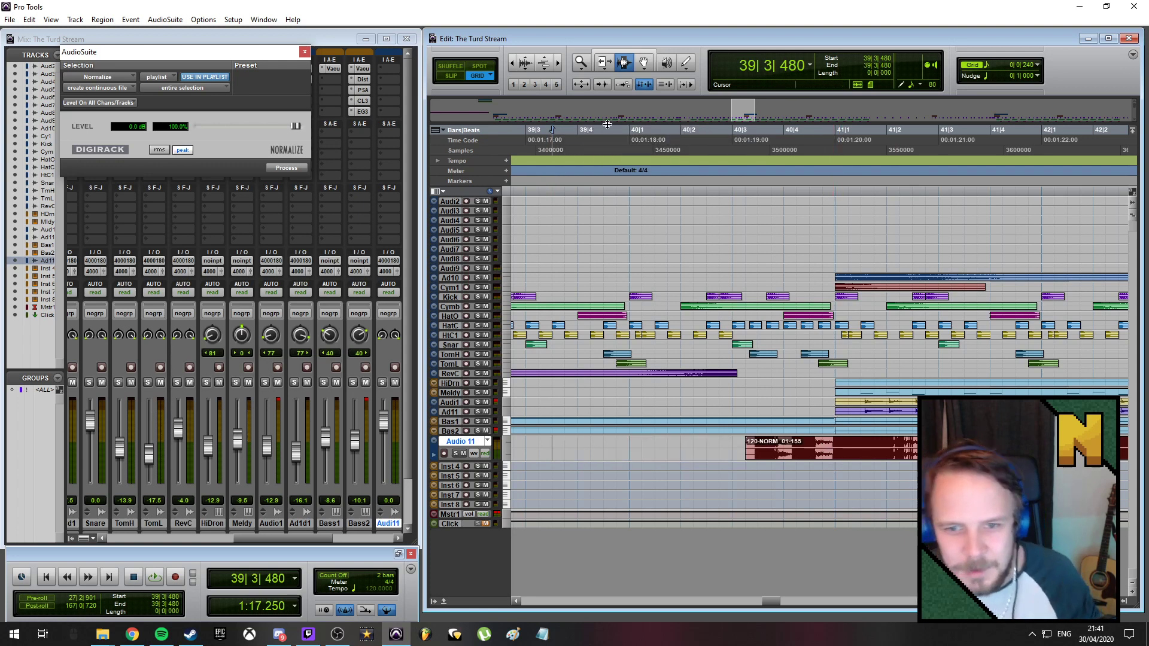
Play the arrangement from 39|4|720 past the end of the Audio 11 clip, following how the clip sits against the other tracks
key("space")
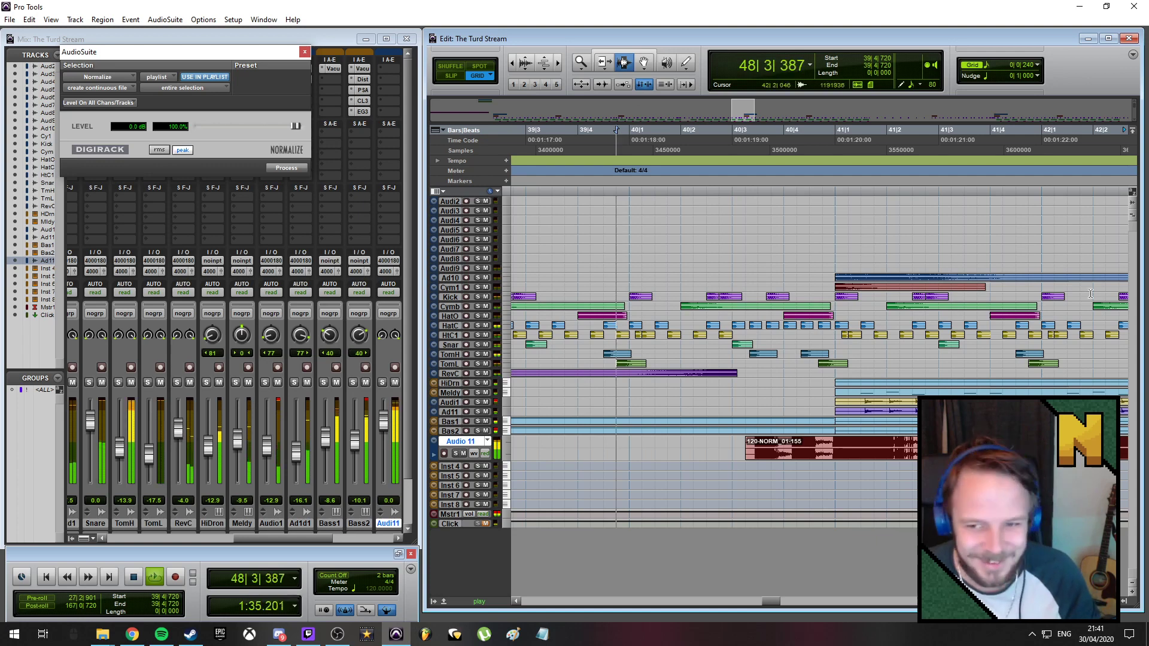
key("ctrl+bracketleft")
key("ctrl+bracketleft")
key("ctrl+bracketleft")
key("ctrl+bracketleft")
key("ctrl+bracketleft")
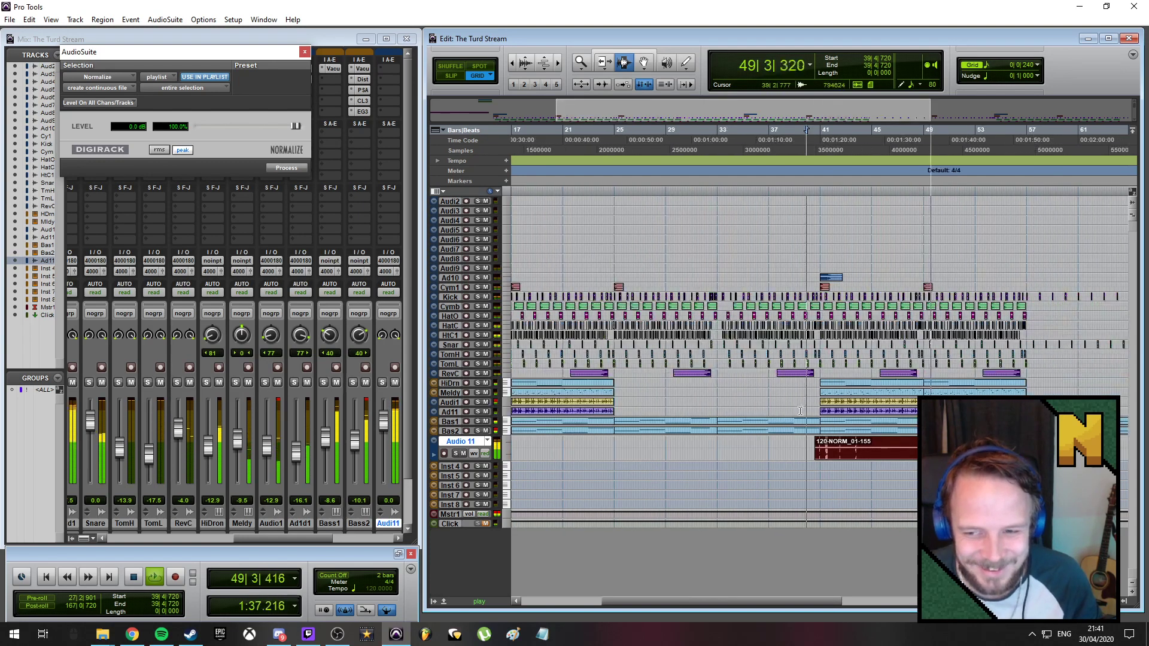
left_click_drag(835, 603, 871, 604)
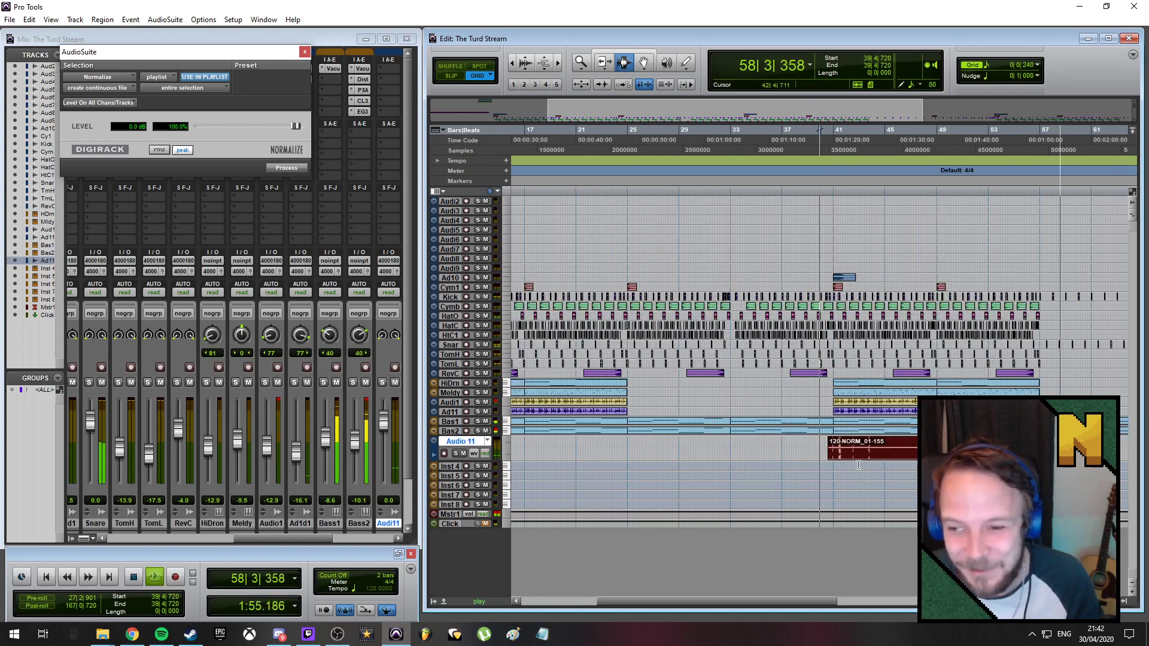
key("ctrl+]")
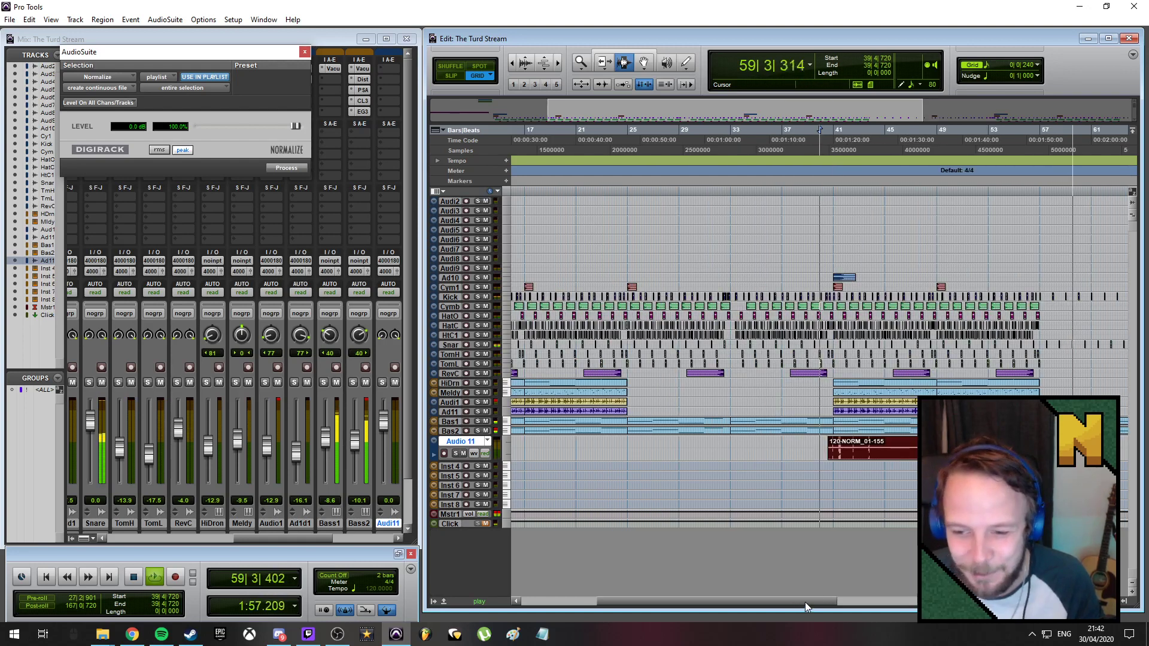
left_click_drag(806, 602, 879, 598)
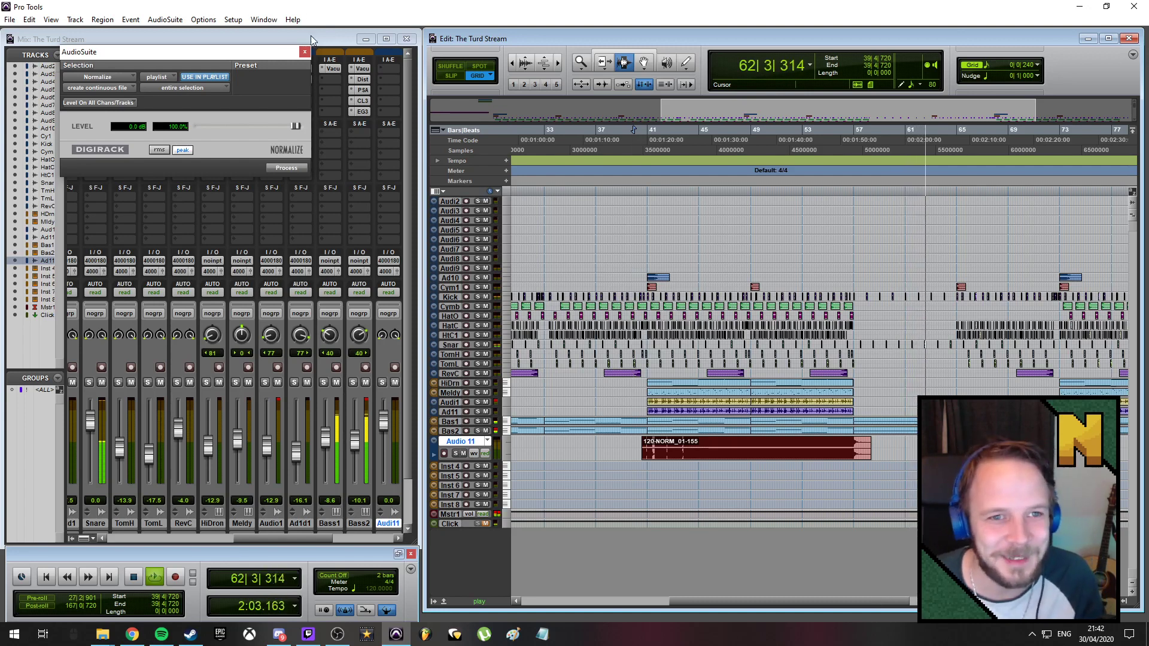
Close the AudioSuite window and make one duplicate of the Audio 11 track with all its data, inserted directly after it
left_click(306, 53)
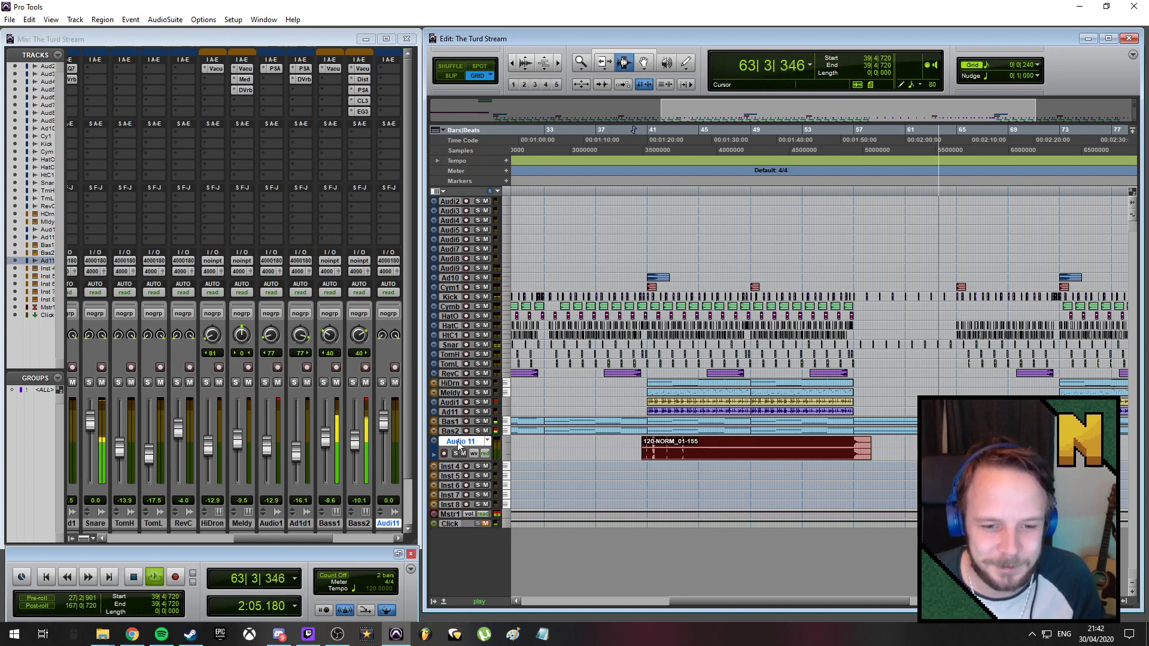
right_click(457, 441)
left_click(511, 519)
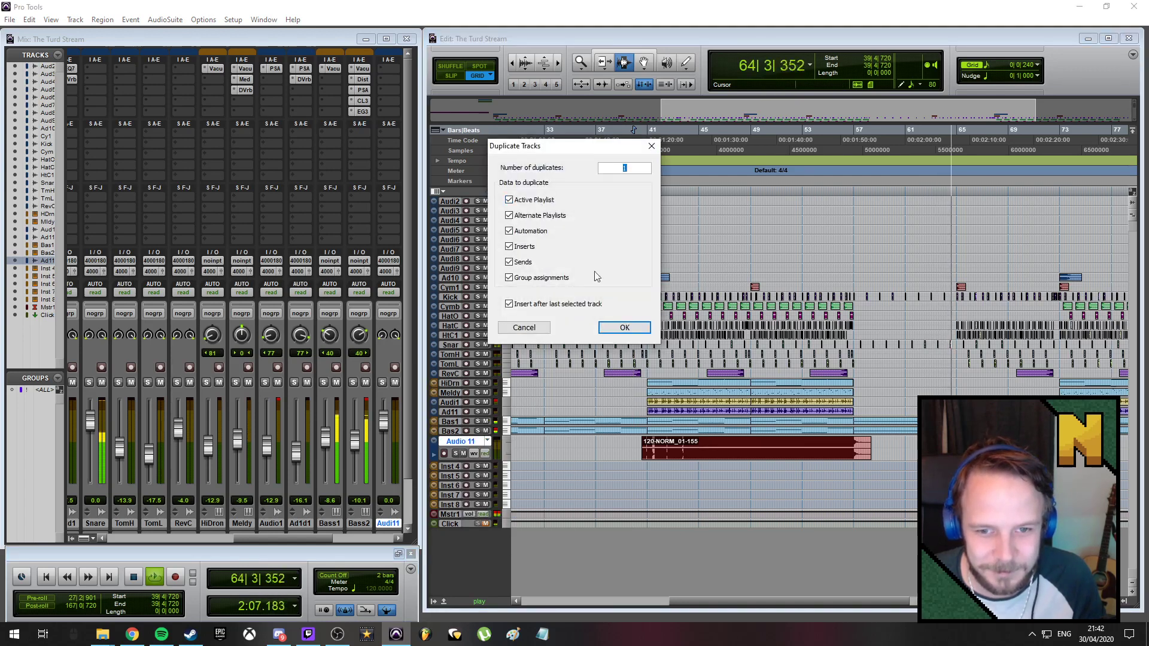
left_click(622, 329)
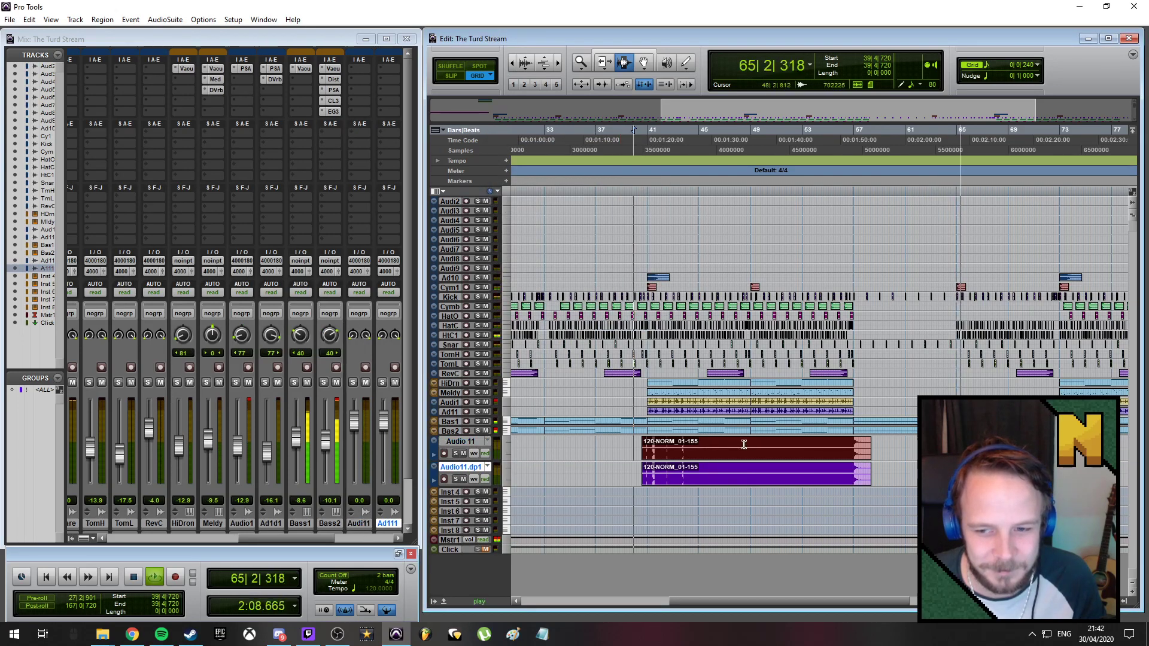
Mute Audio 11 and its duplicate, then play the section from 39|4|720 to hear the mix without them
key("space")
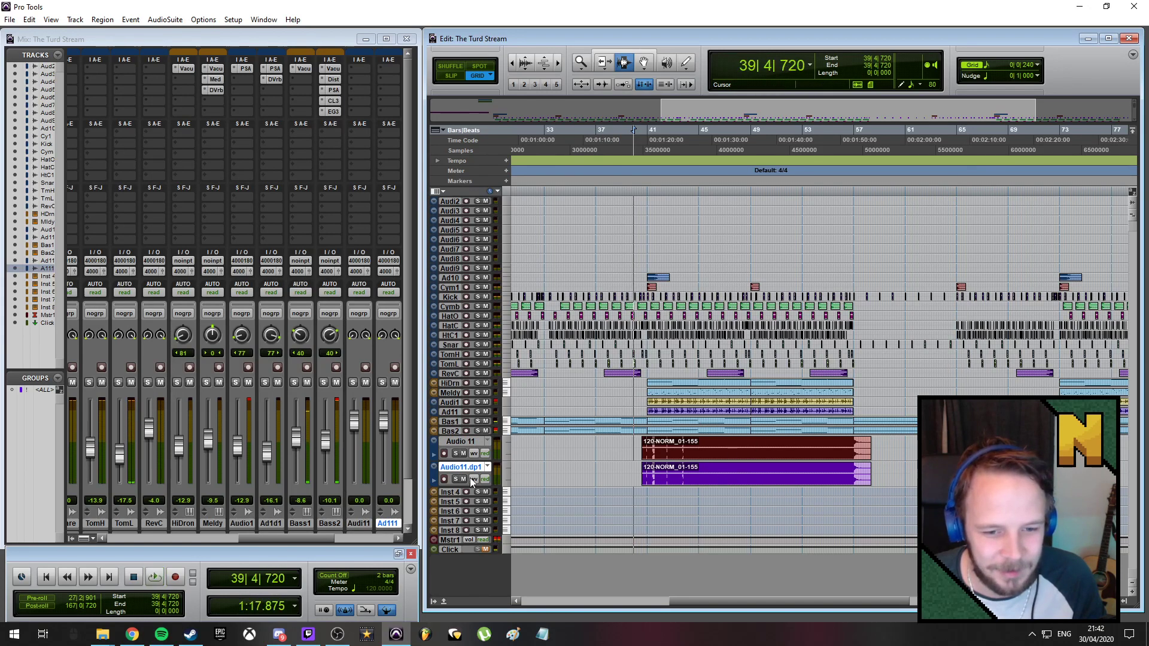
left_click(469, 442)
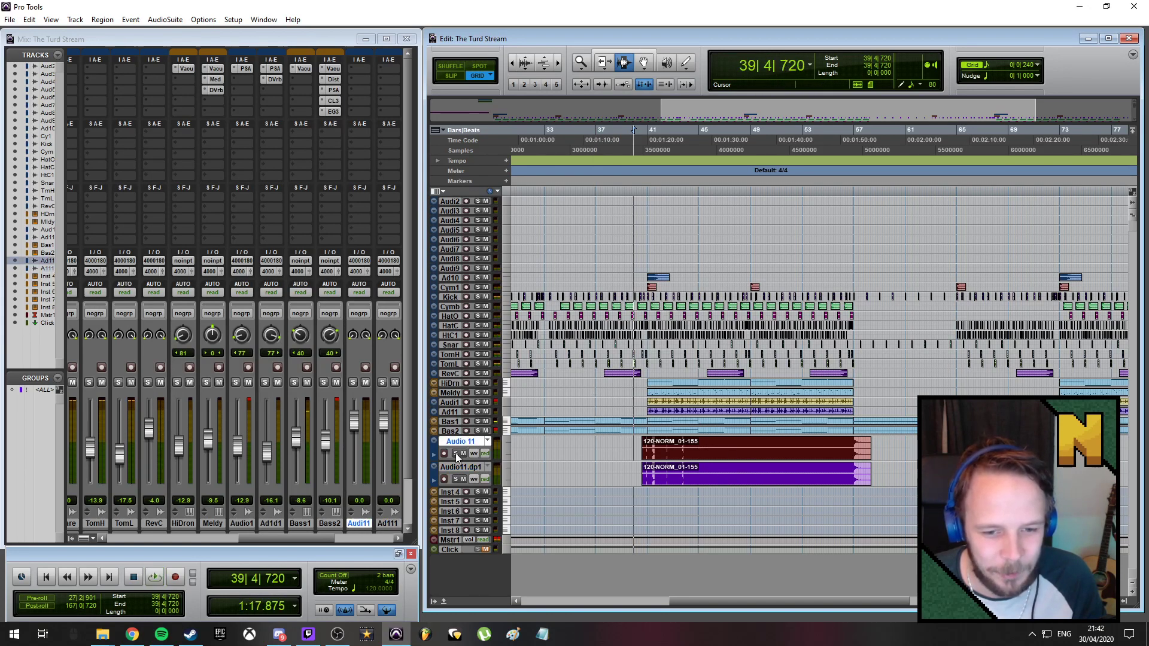
left_click(464, 453)
key("space")
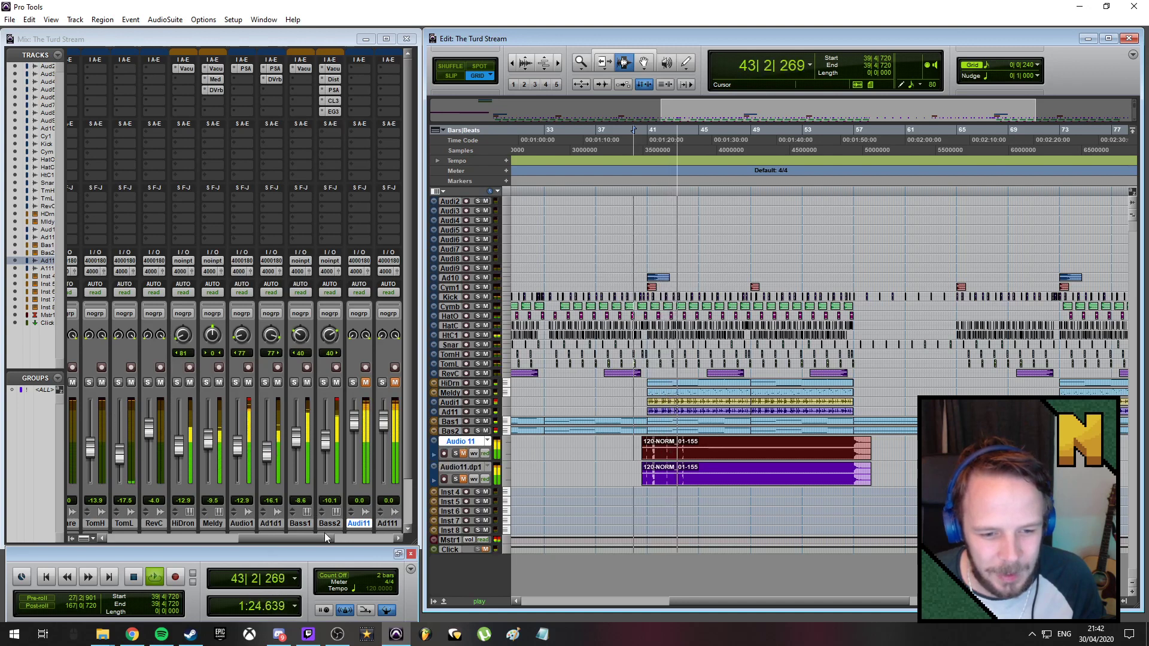
left_click_drag(325, 537, 350, 537)
key("space")
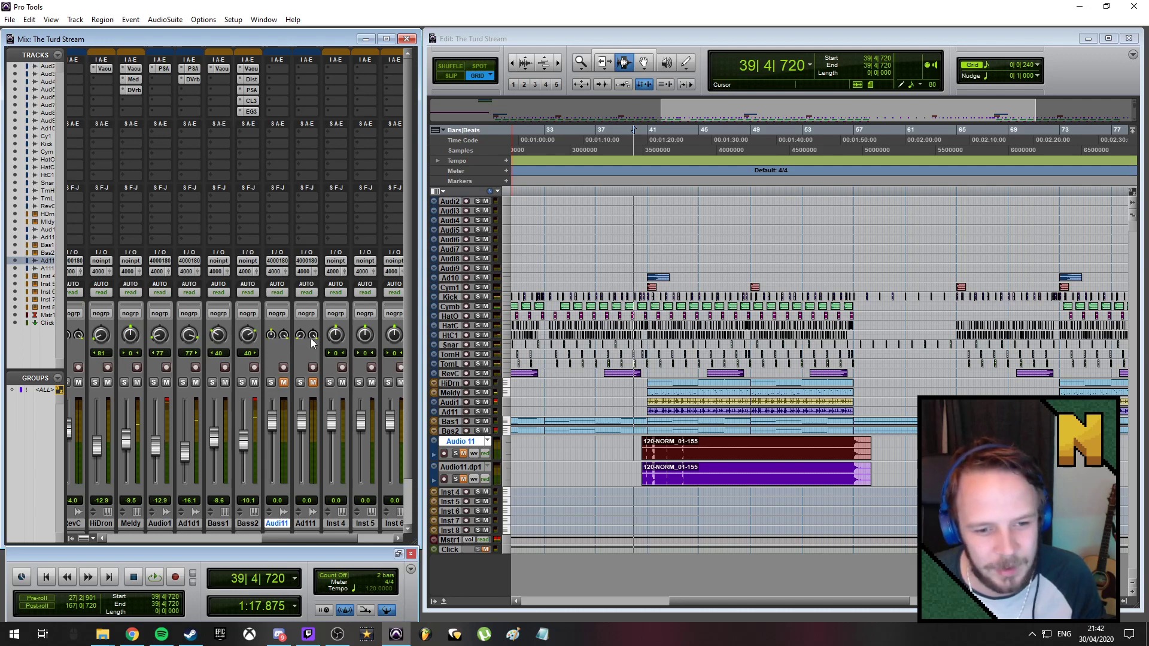
Insert the stereo D-Verb multichannel plug-in on the duplicate of Audio 11
left_click(311, 70)
mouse_move(404, 90)
mouse_move(459, 122)
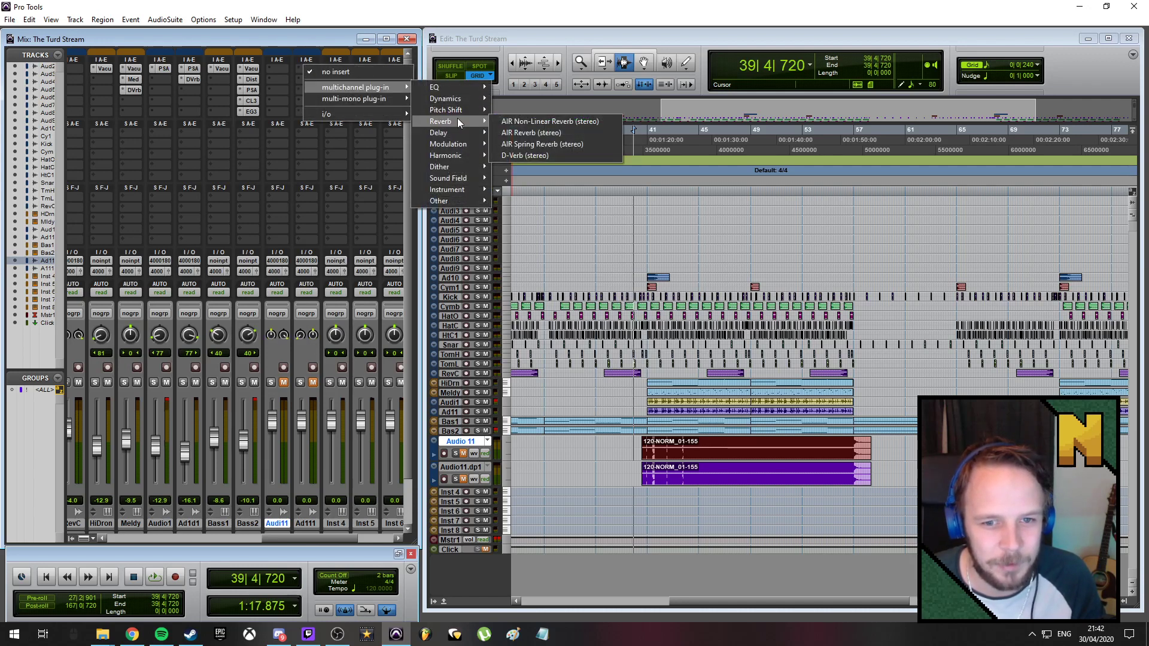
left_click(537, 153)
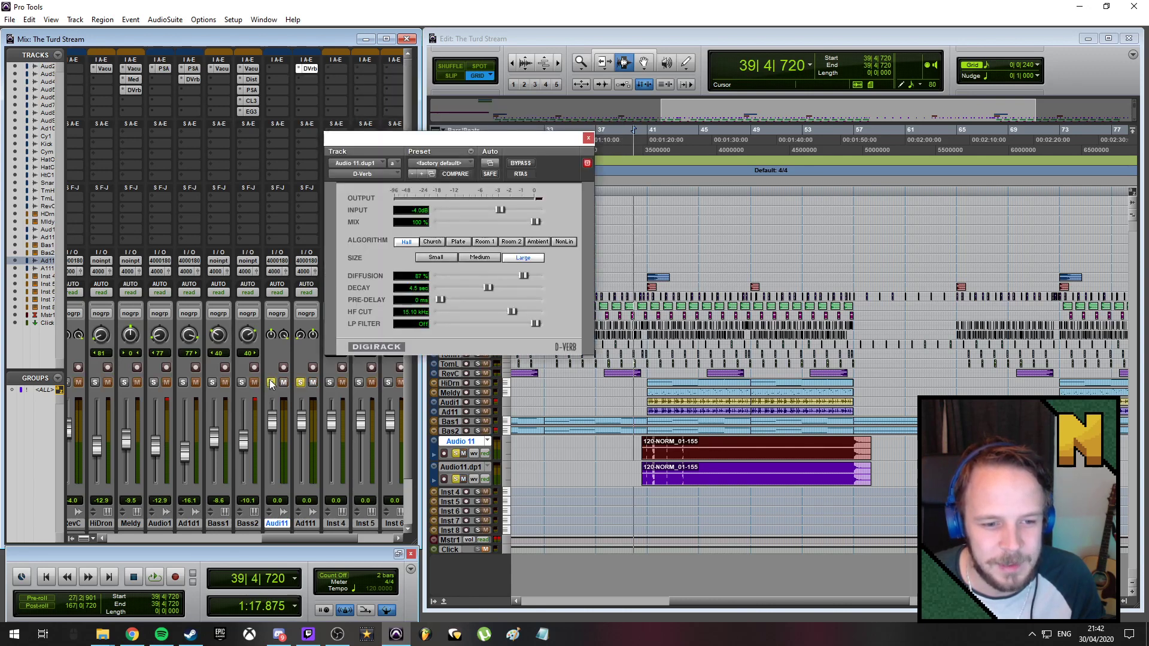
Try the Large Hall preset in D-Verb with the input raised to 0.0 dB, toggling solo during playback to compare the tracks
left_click(468, 166)
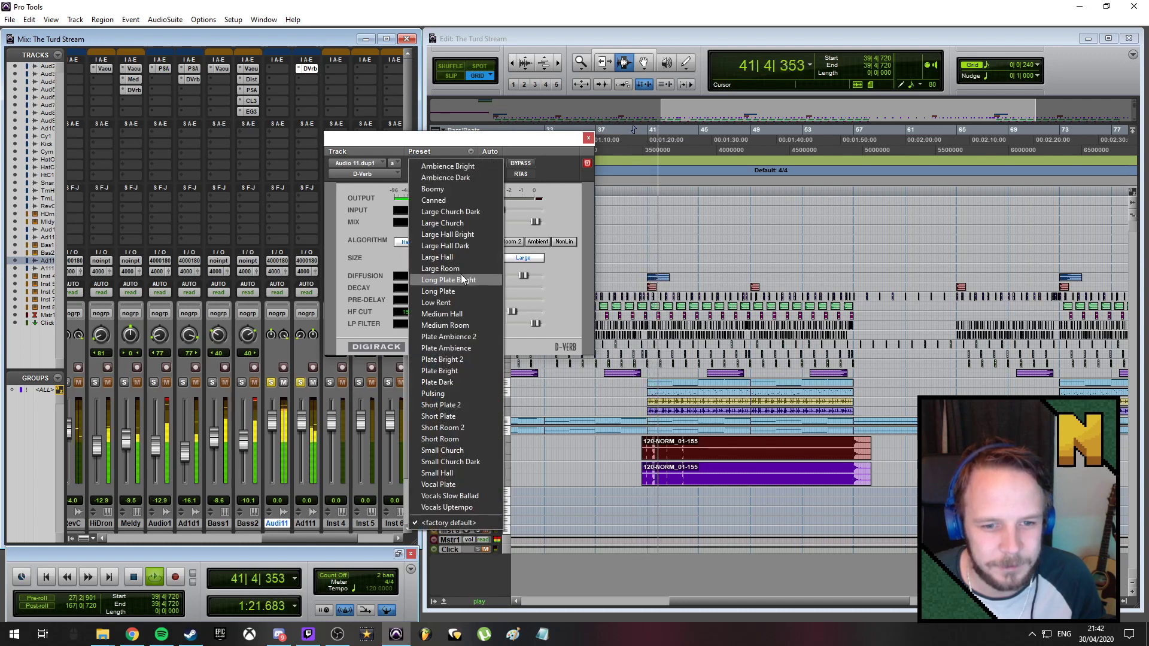
left_click(462, 257)
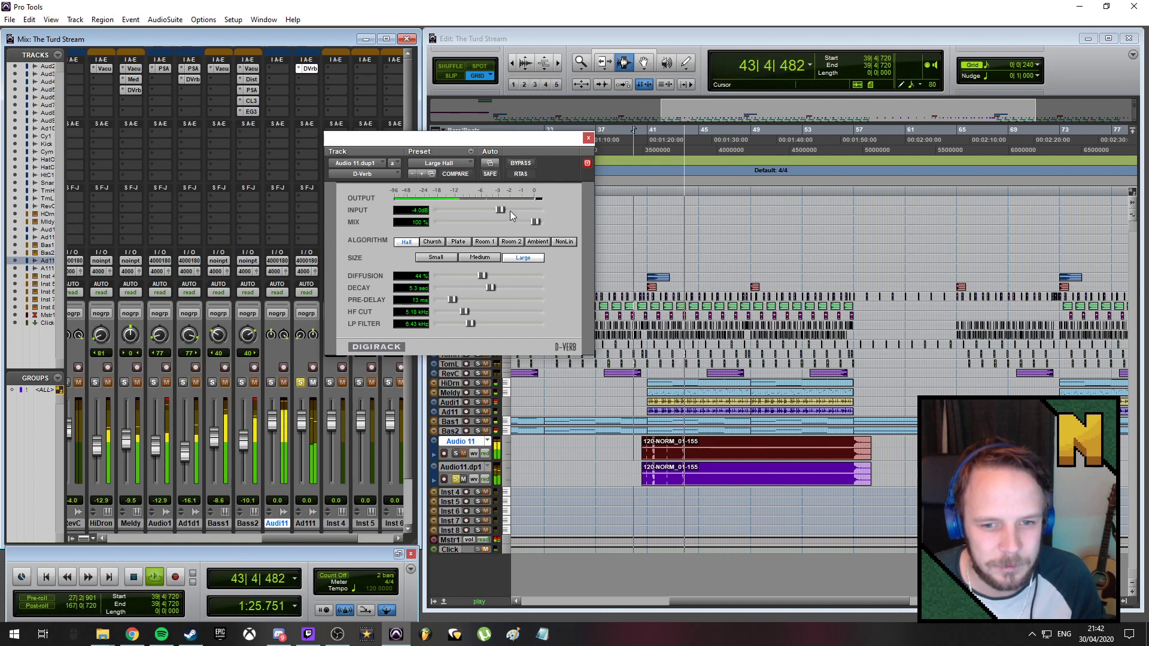
left_click(271, 383)
key("space")
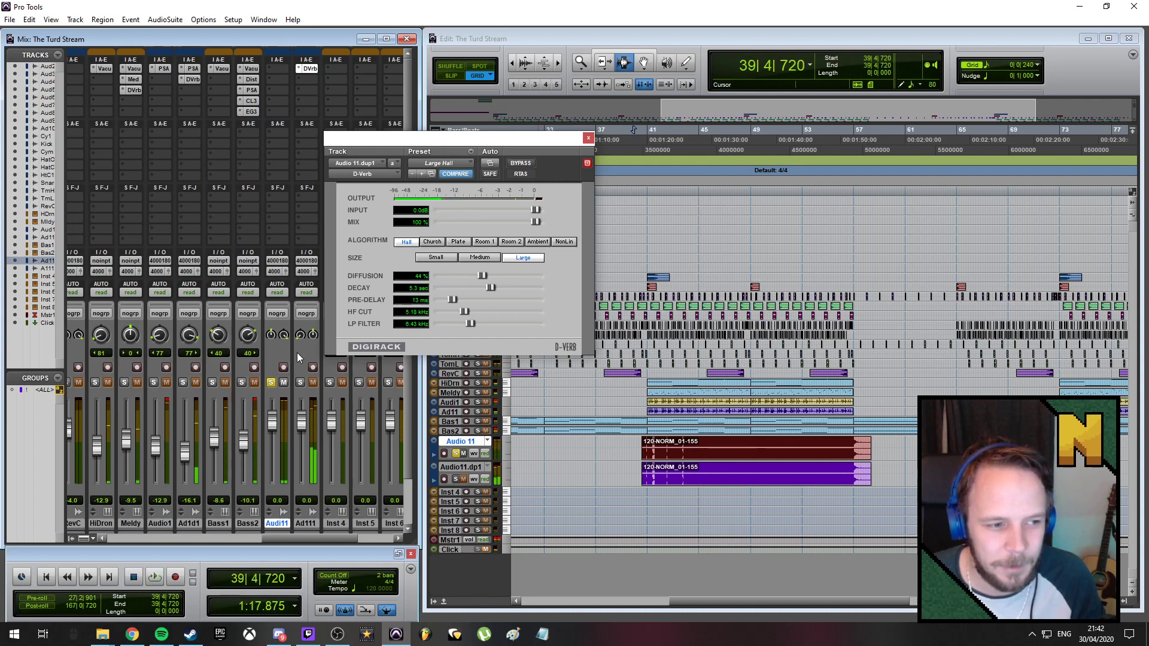
Load D-Verb's Large Hall Bright preset, raise its input to 0.0 dB, and audition it from 39|4|720 with only the duplicate track soloed
left_click(464, 164)
left_click(447, 234)
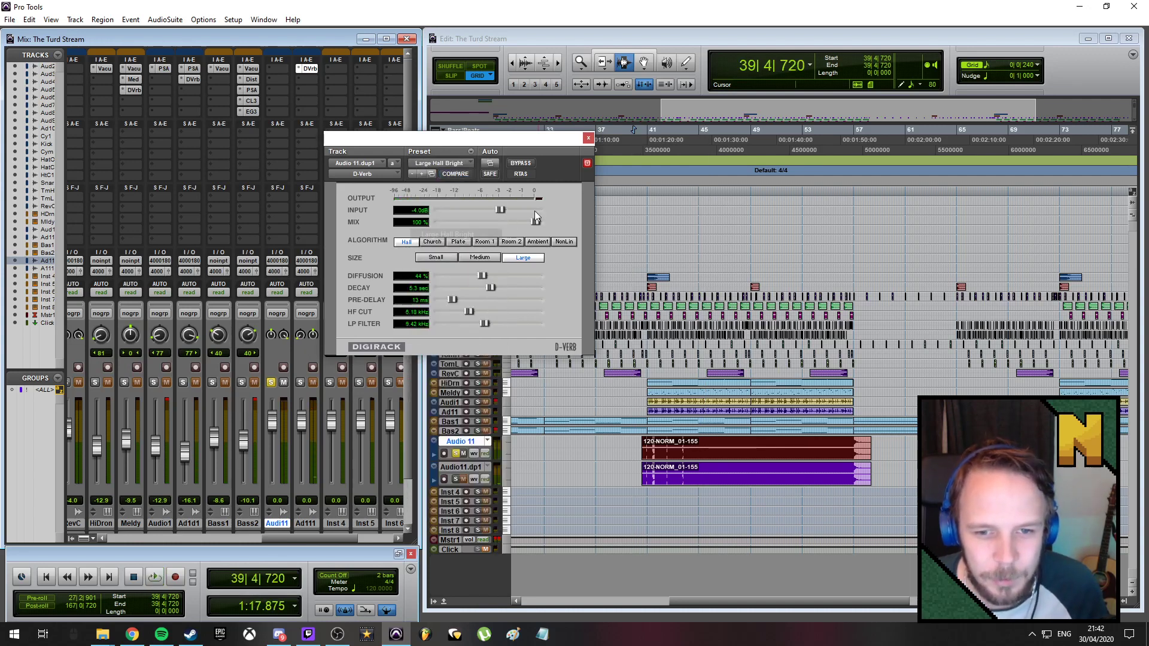
key("space")
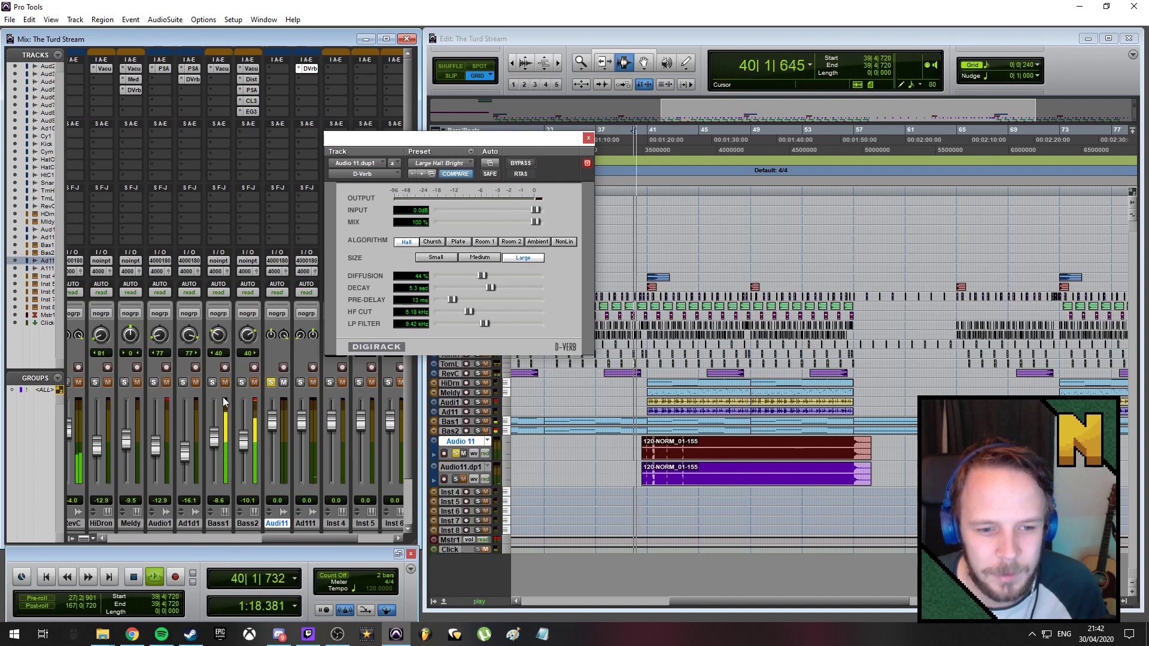
left_click(272, 382)
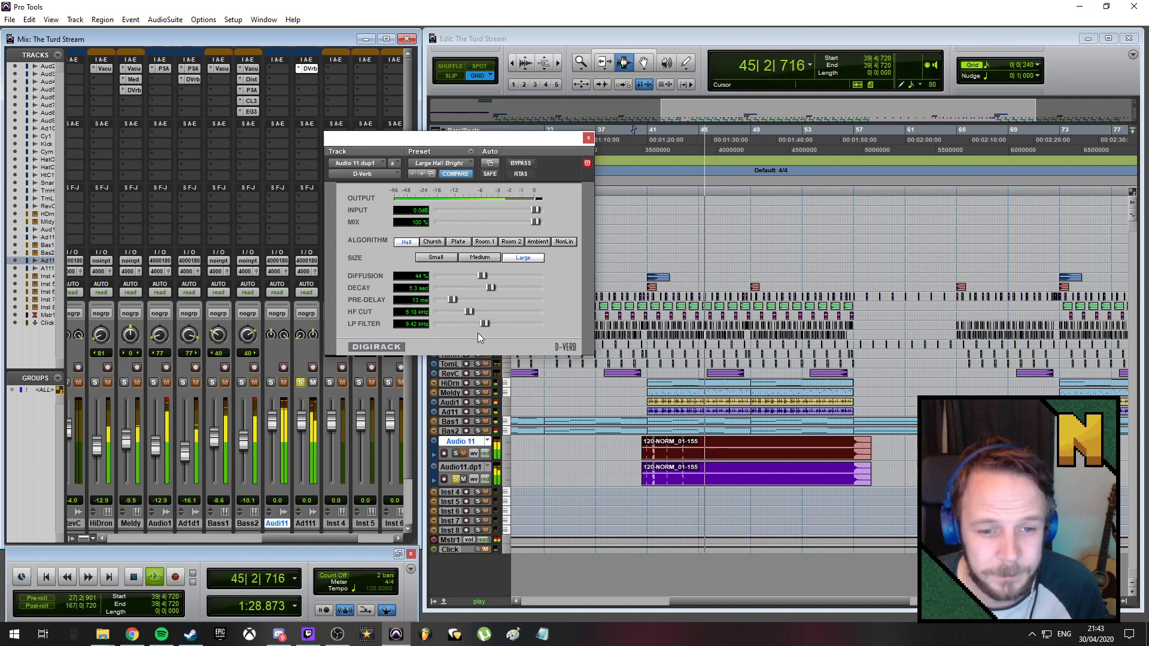
key("space")
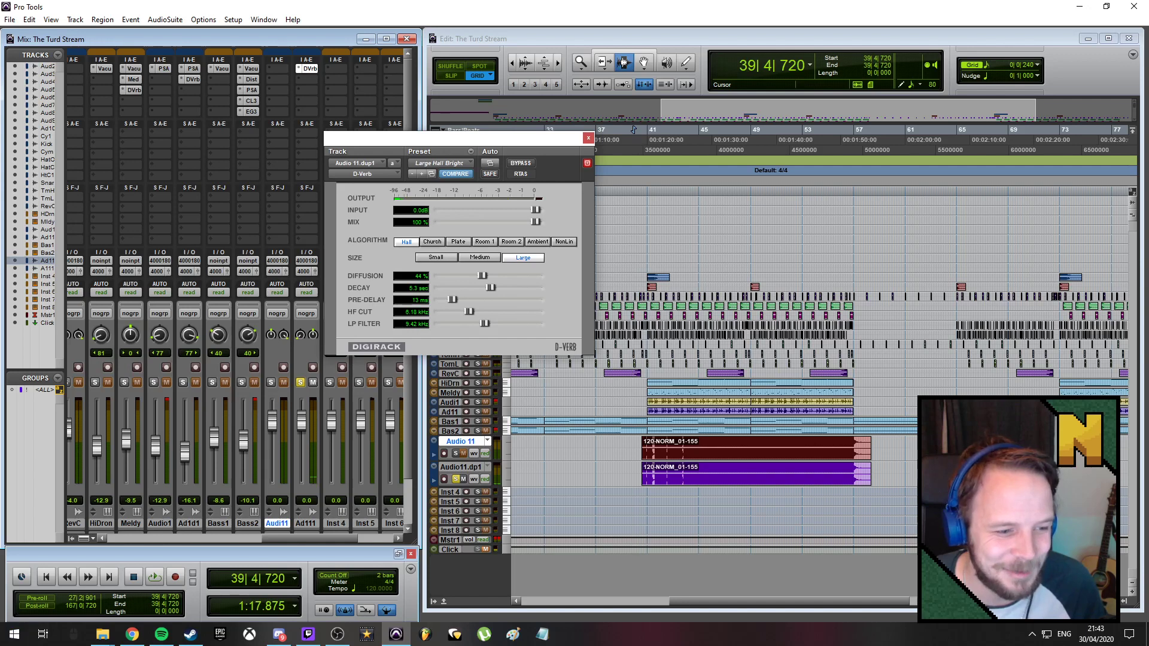
key("alt+Tab")
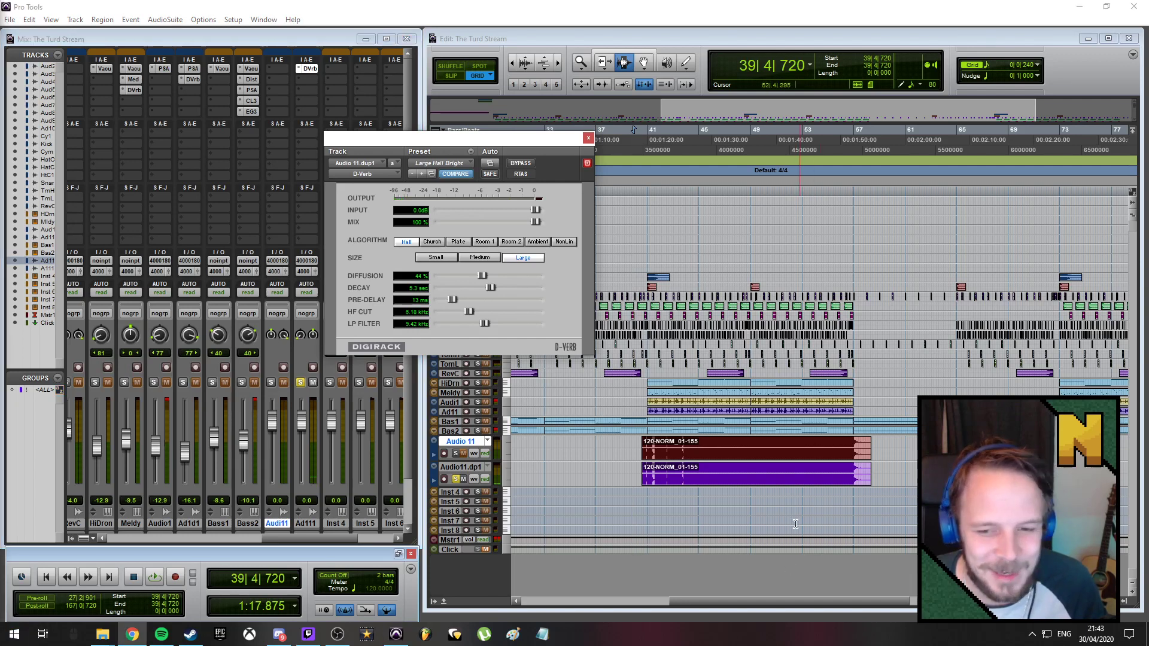
Turn off solo on the duplicate of Audio 11 and move its D-Verb down to the second insert slot
left_click(457, 480)
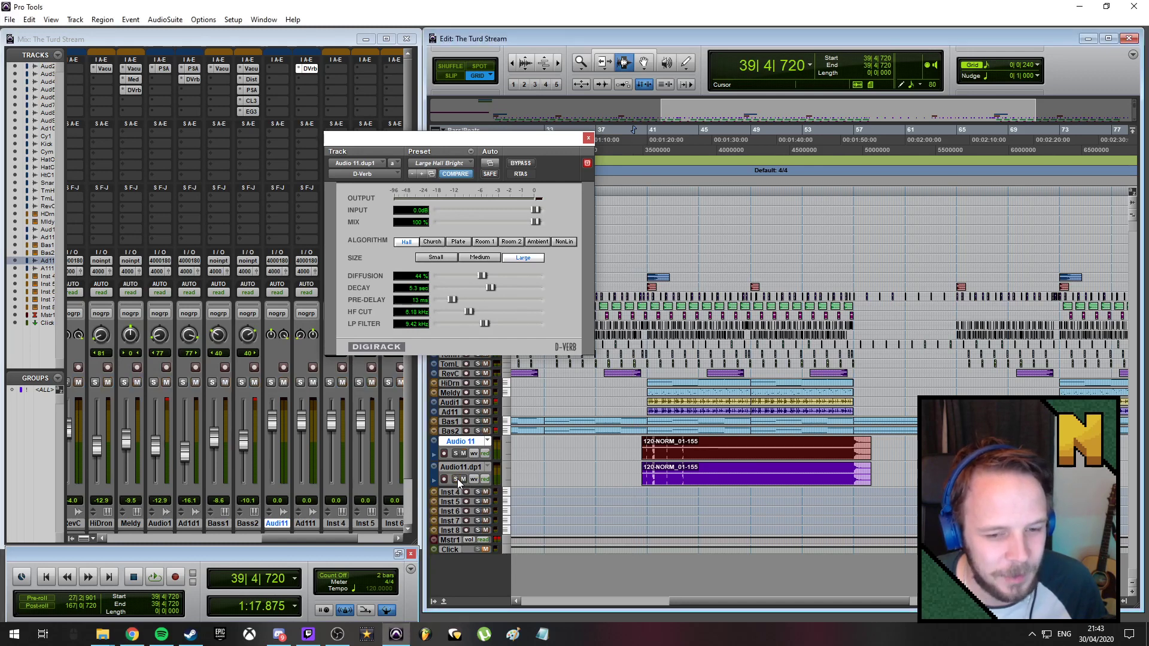
left_click(588, 138)
left_click(311, 70)
Insert the stereo EQ 3 7-Band multichannel plug-in in the first insert slot of Audio 11
left_click(284, 70)
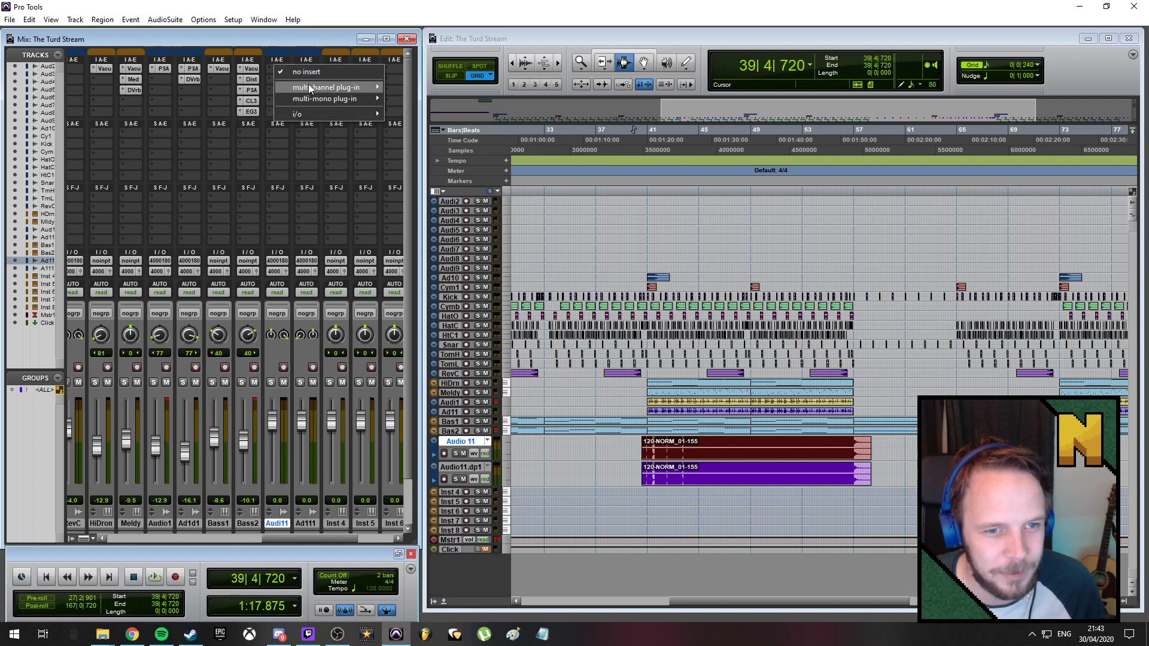
mouse_move(326, 88)
mouse_move(417, 88)
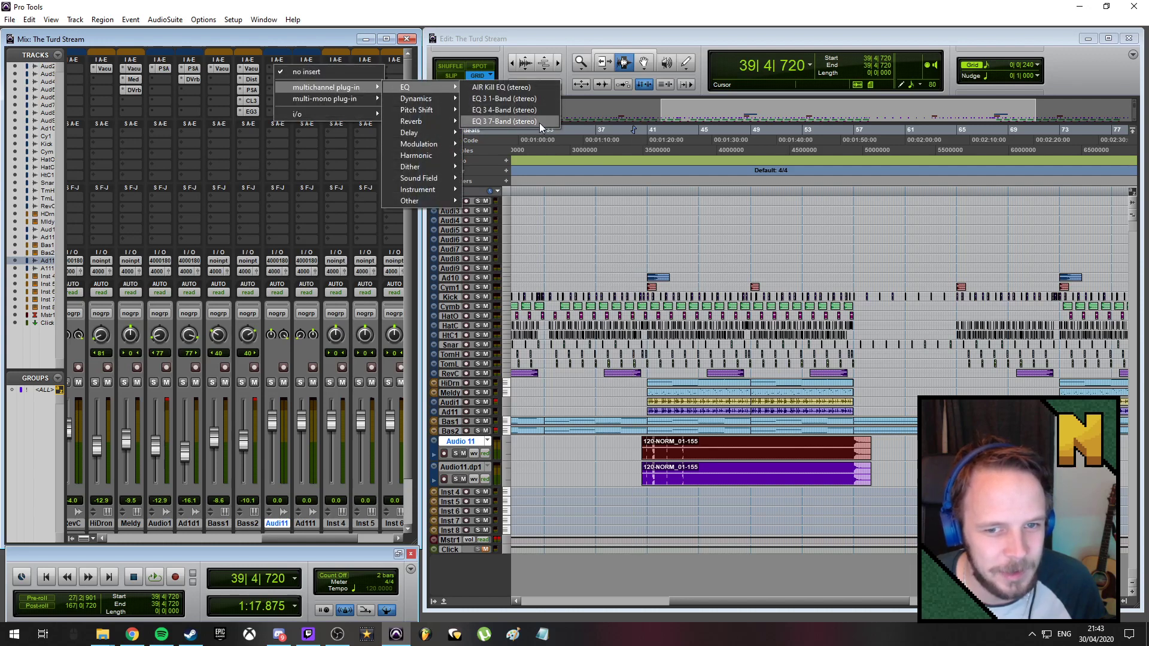
left_click(540, 122)
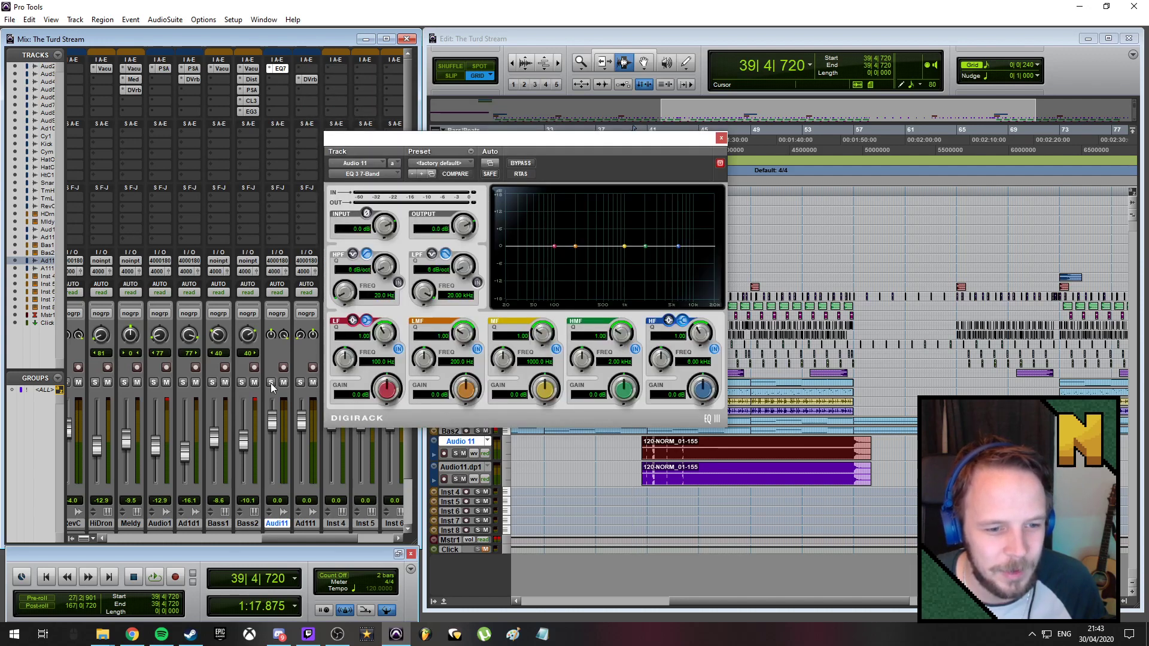
With Audio 11 soloed and playing from 47|4|720, add a 24 dB/oct high-pass at 177.5 Hz and a -4.1 dB mid cut at 1.25 kHz
left_click(272, 383)
key("space")
left_click(747, 129)
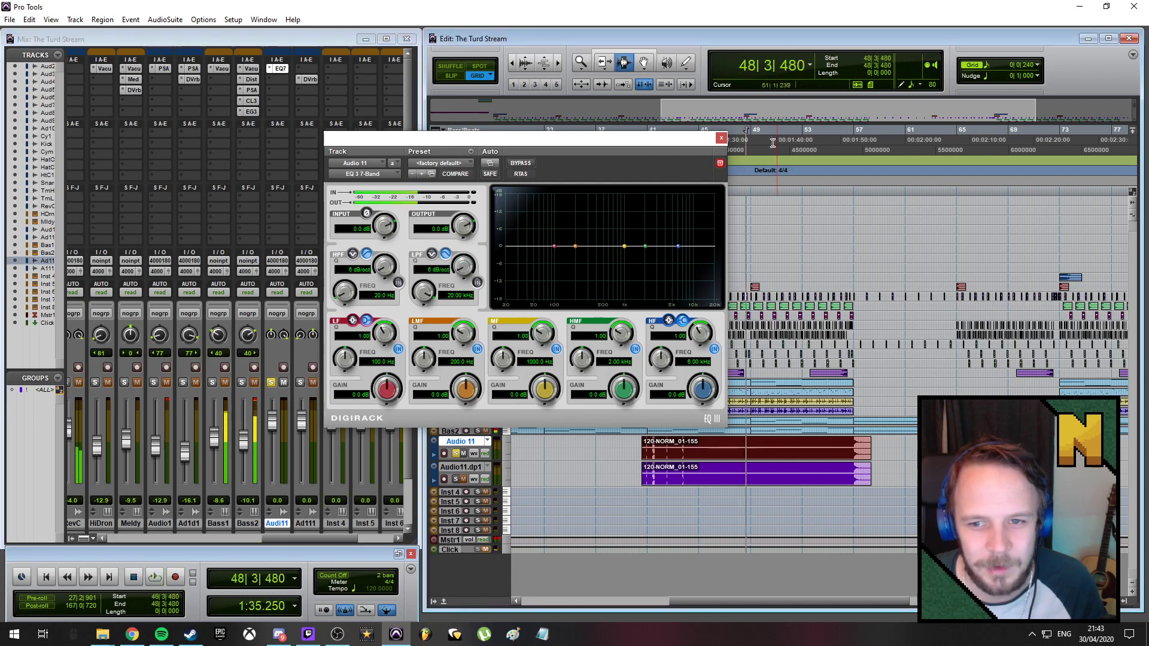
left_click(738, 128)
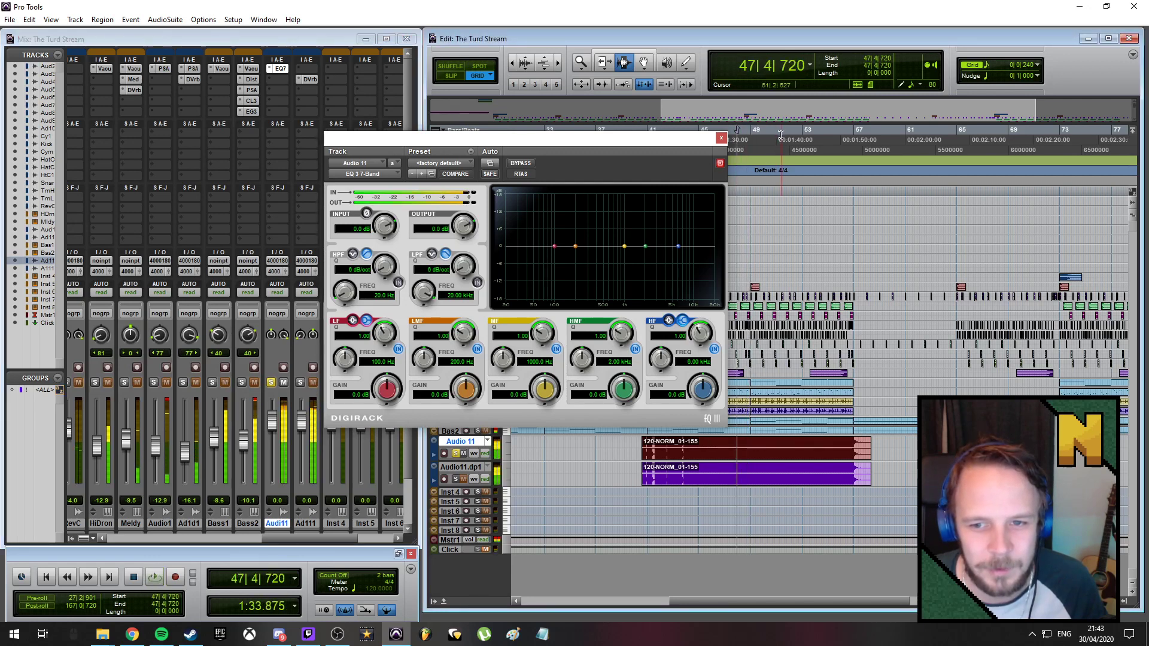
left_click(398, 282)
left_click_drag(345, 289, 352, 246)
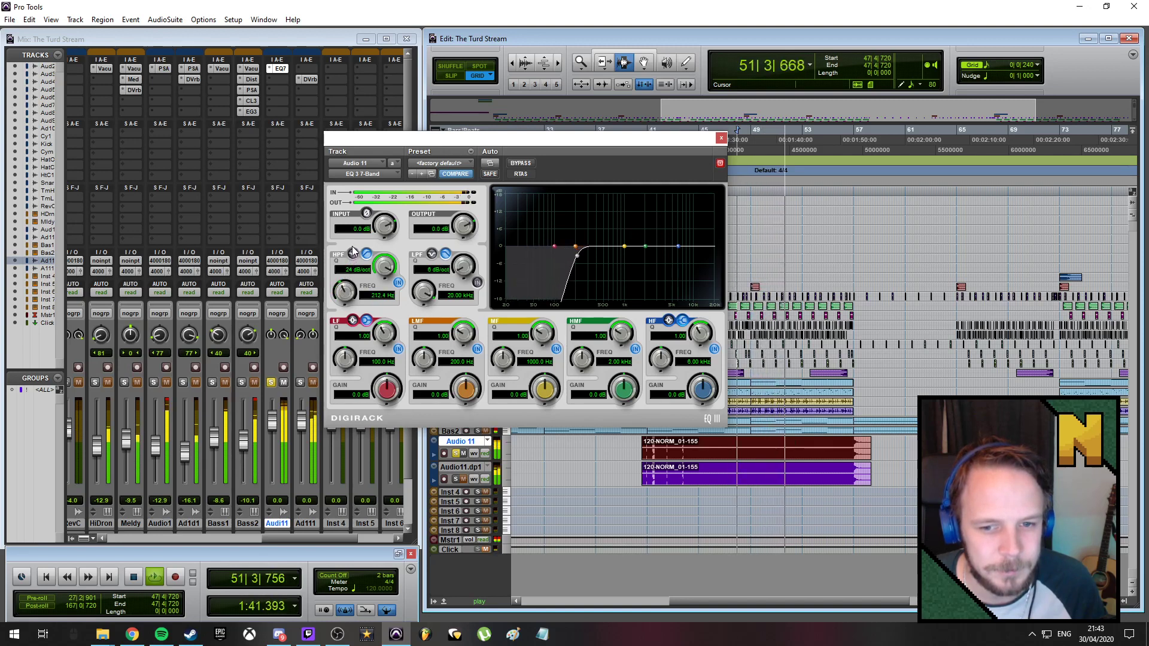
left_click_drag(624, 246, 632, 260)
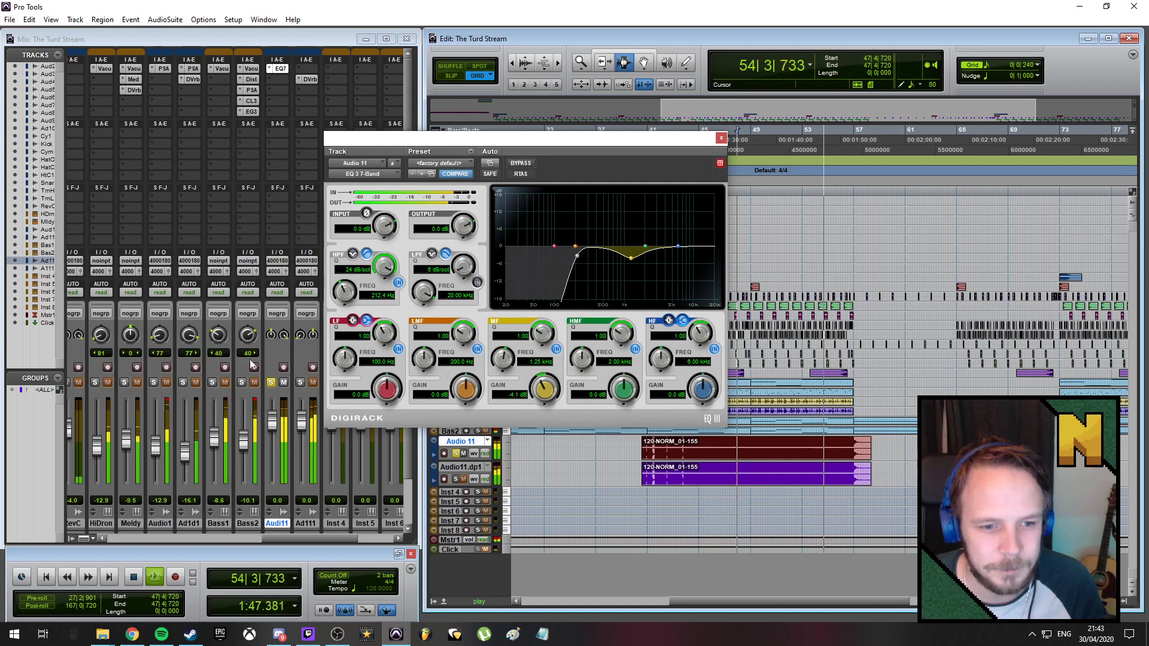
left_click_drag(344, 291, 342, 305)
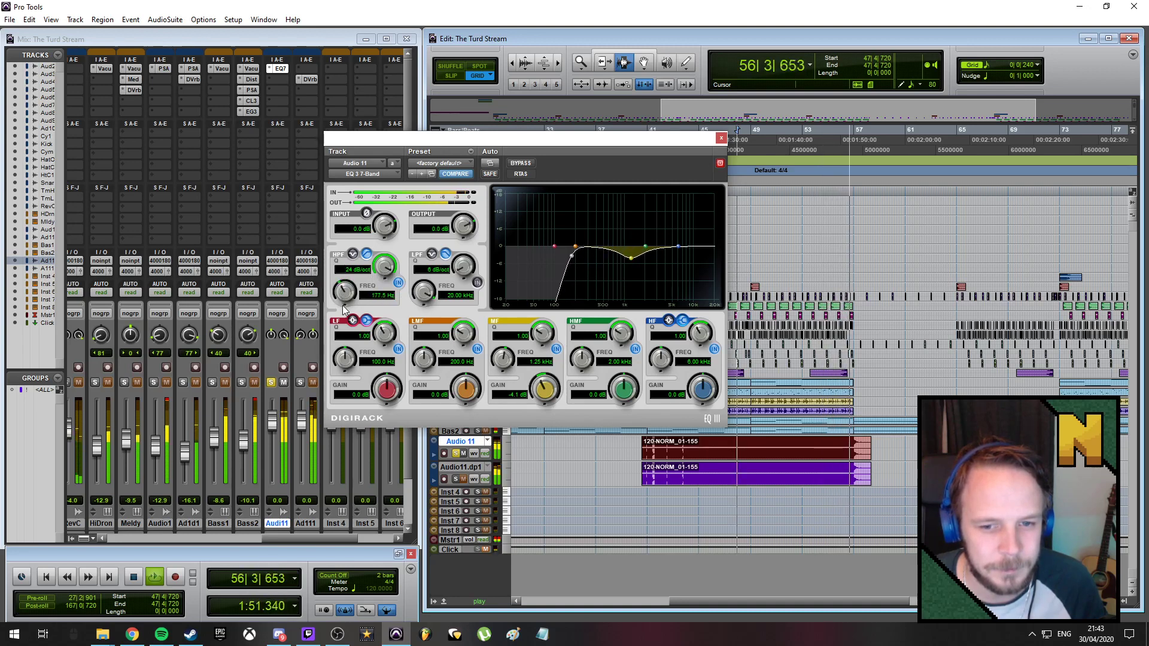
key("space")
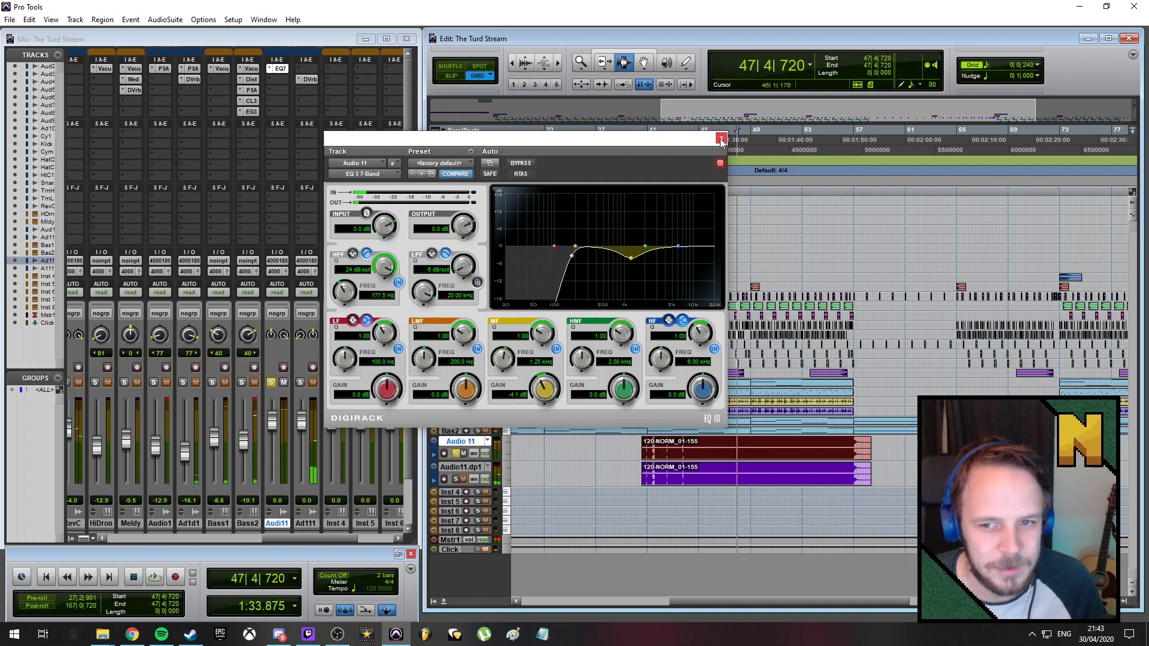
left_click(721, 138)
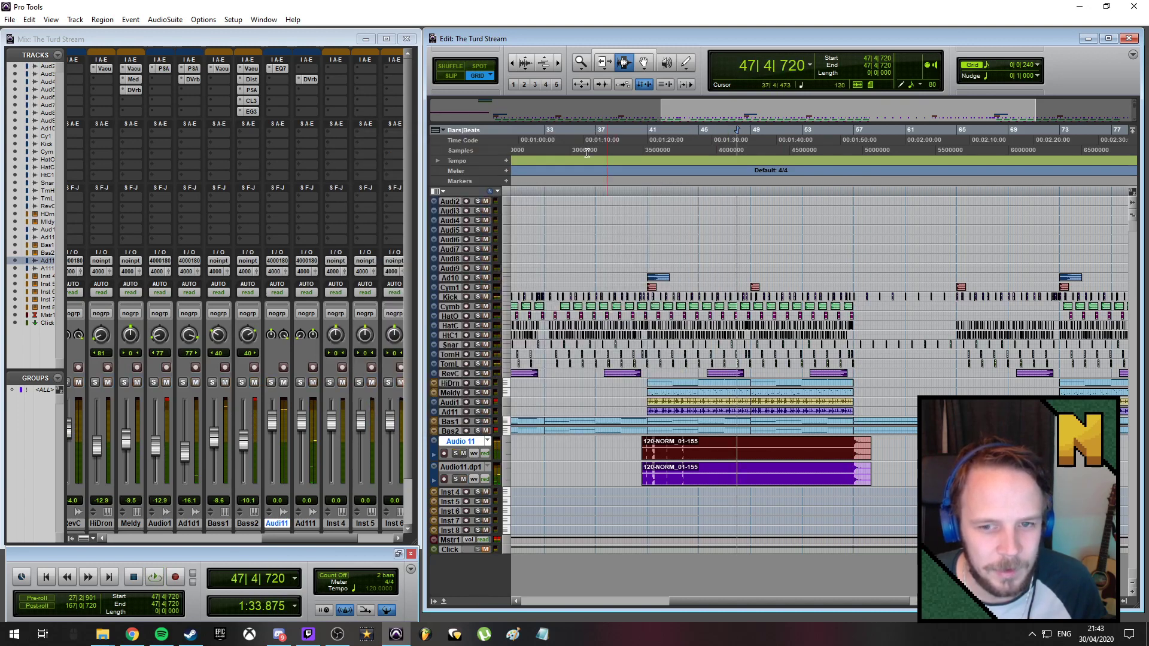
Play from 34|2|720 and set the Audio 11 fader to -5.5 dB and its duplicate's fader to -12.0 dB
left_click(563, 449)
key("space")
left_click_drag(273, 422, 297, 451)
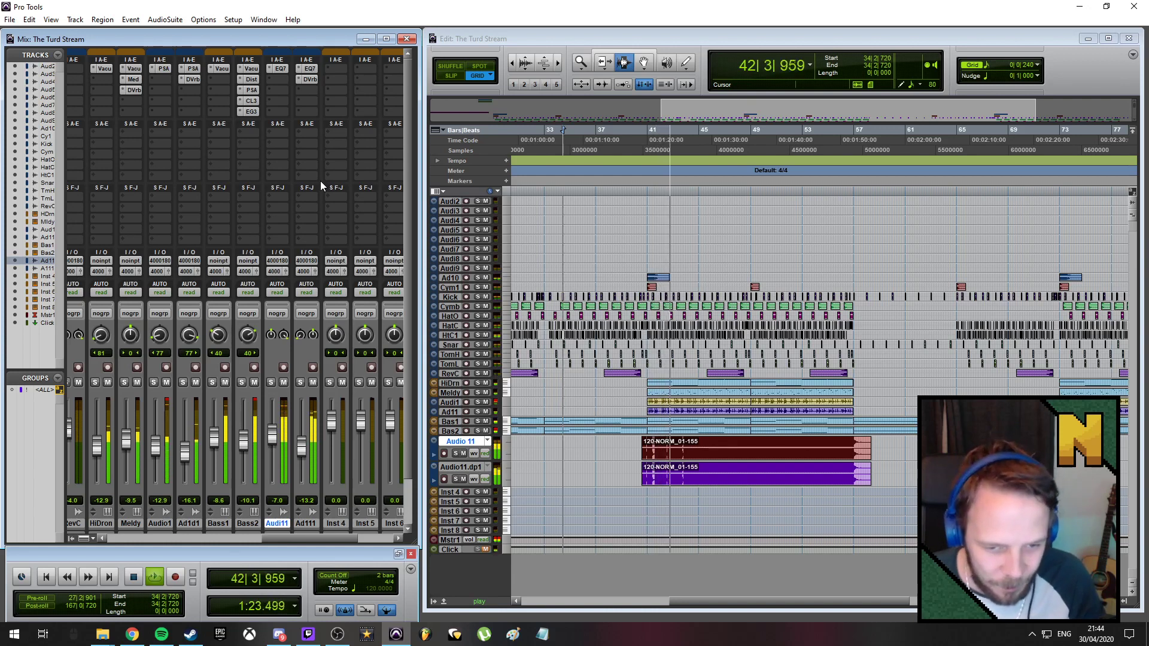
left_click_drag(275, 439, 303, 450)
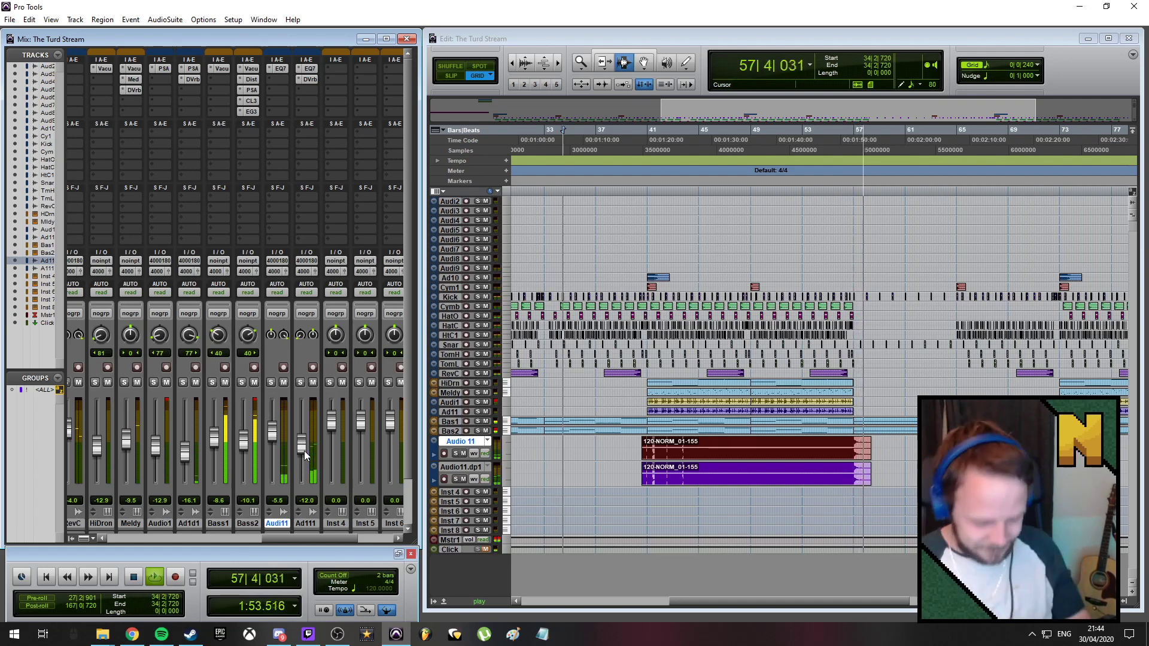
Stop playback and delete the tails of the Audio 11 clip and its duplicate after 57|1|240
key("ctrl+bracketright")
key("ctrl+bracketright")
key("ctrl+bracketright")
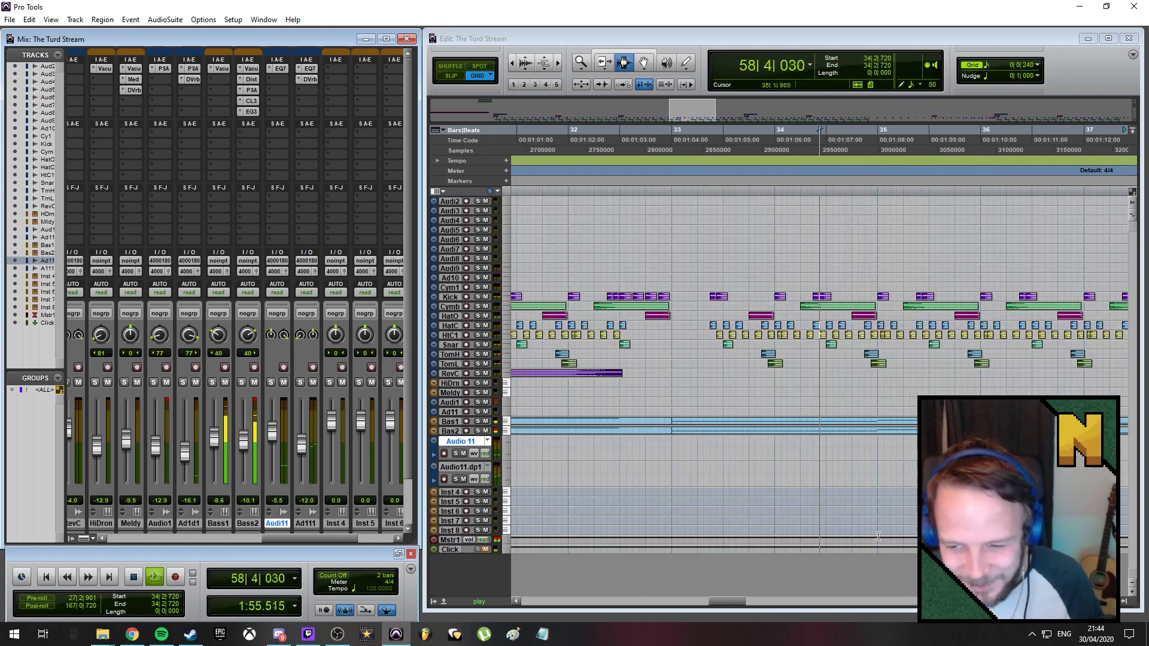
key("space")
left_click_drag(725, 600, 877, 600)
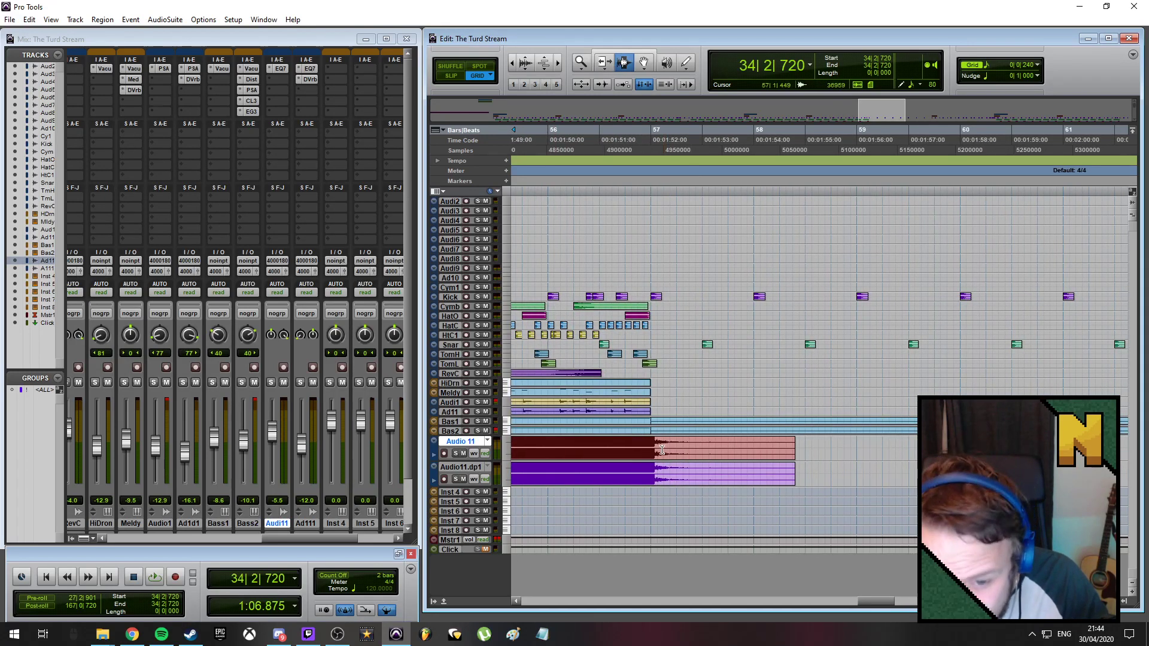
left_click_drag(656, 446, 839, 486)
key("Delete")
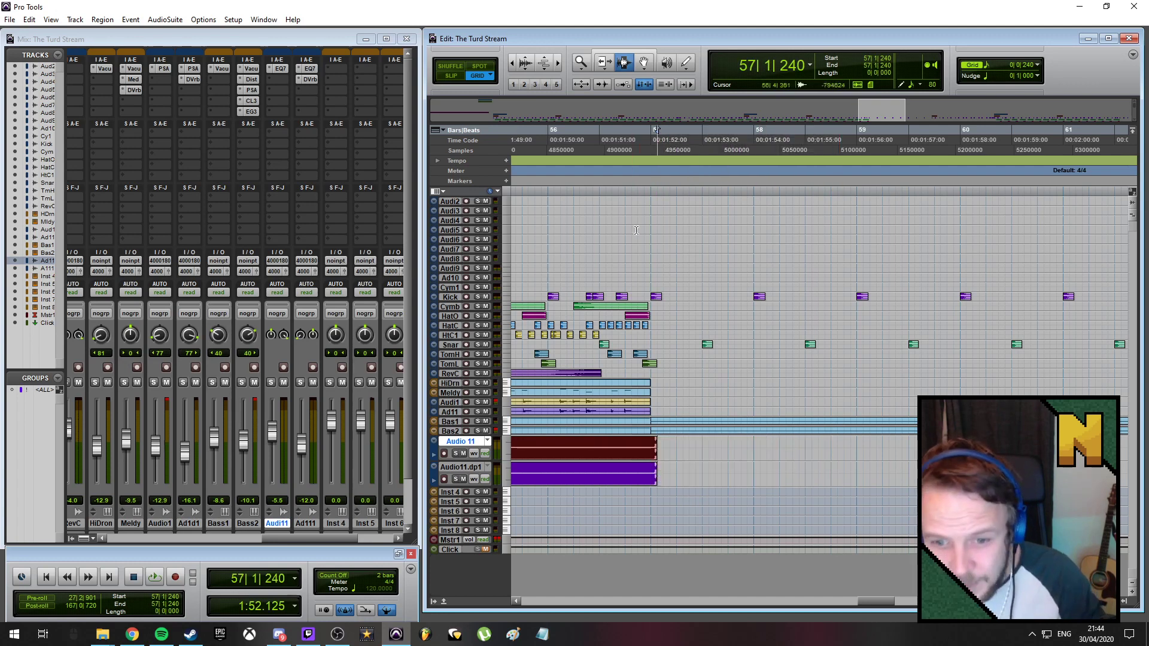
Audition the shortened clip ending from 56|2|480, first in the full mix and again with only Audio 11 and its duplicate soloed
left_click(585, 132)
key("space")
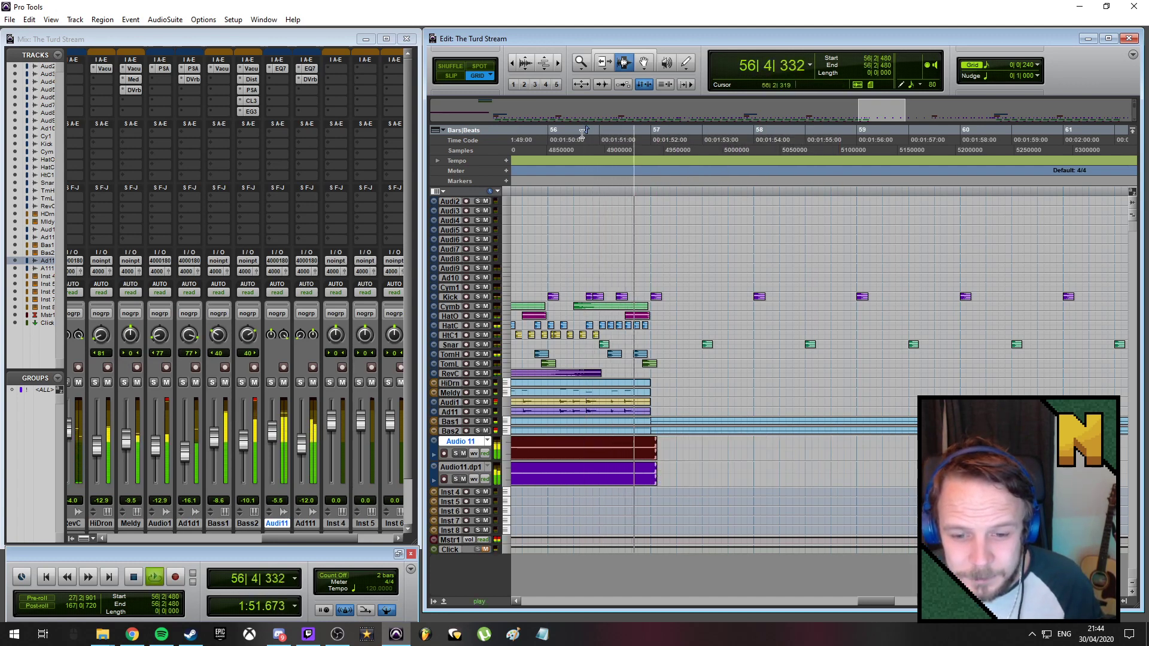
key("space")
left_click(460, 455)
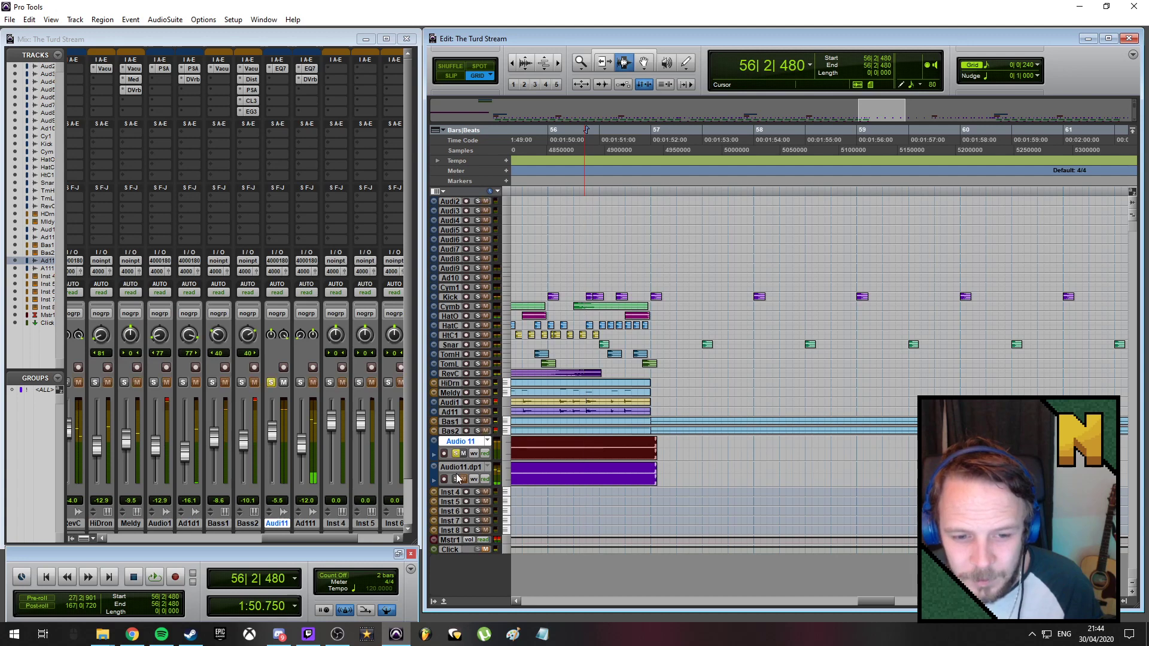
left_click(457, 480)
key("space")
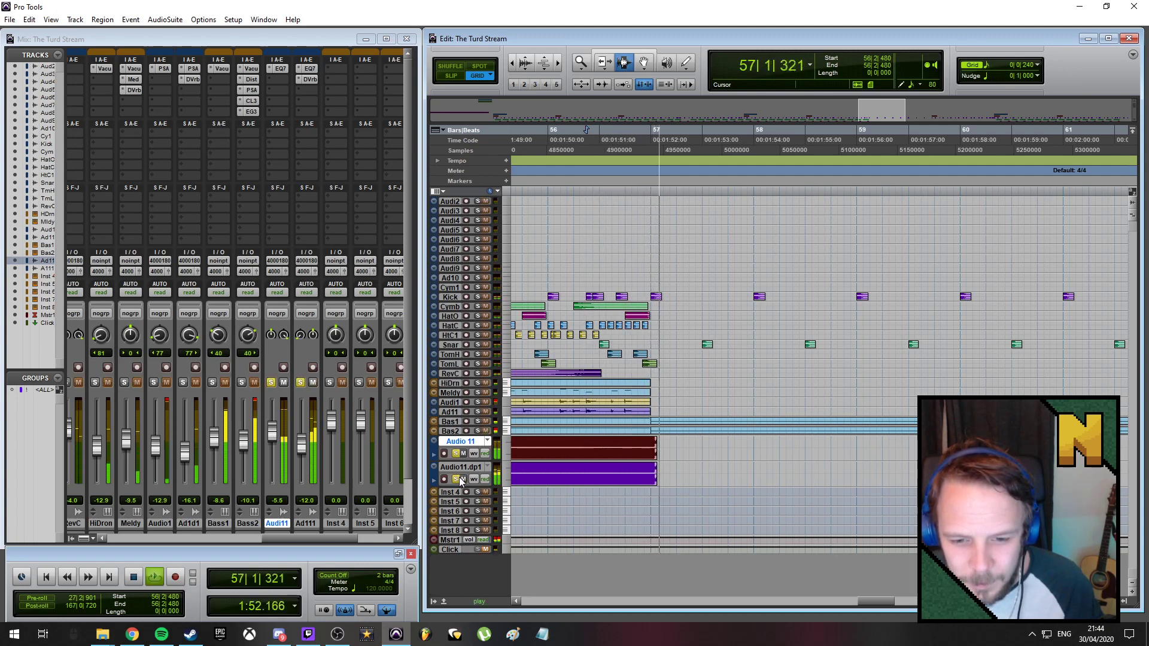
left_click(455, 454)
key("space")
left_click(456, 479)
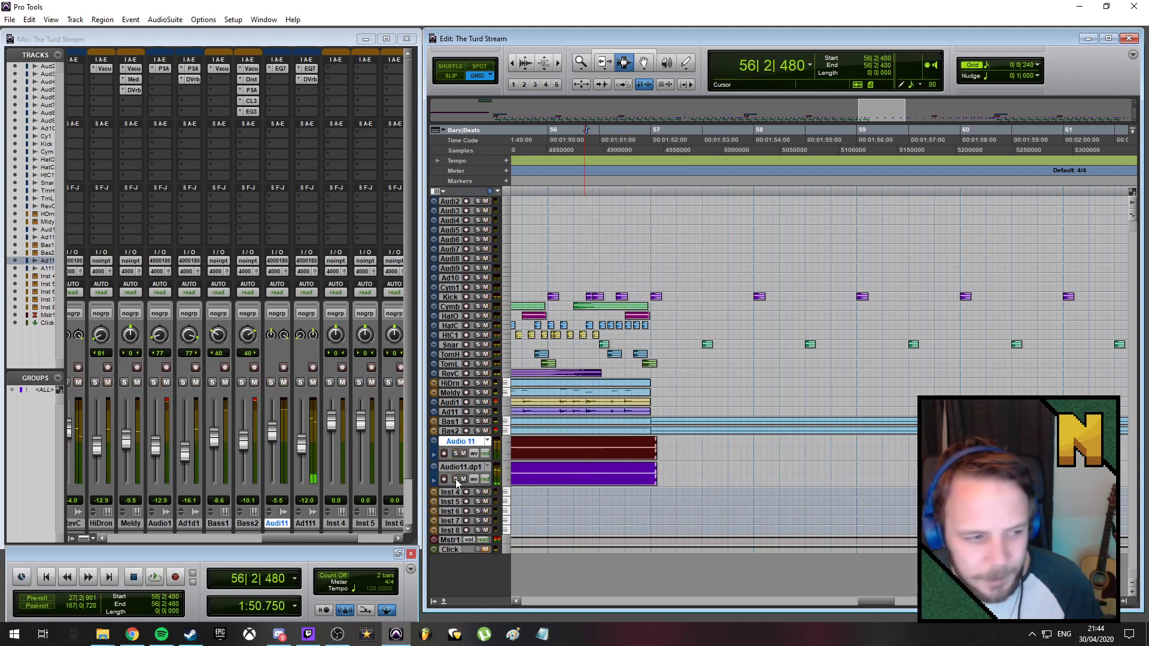
Play the whole arrangement from the session start at 1|1|000 to review the mix
key("ctrl+bracketleft")
key("ctrl+bracketleft")
key("ctrl+bracketleft")
key("ctrl+bracketleft")
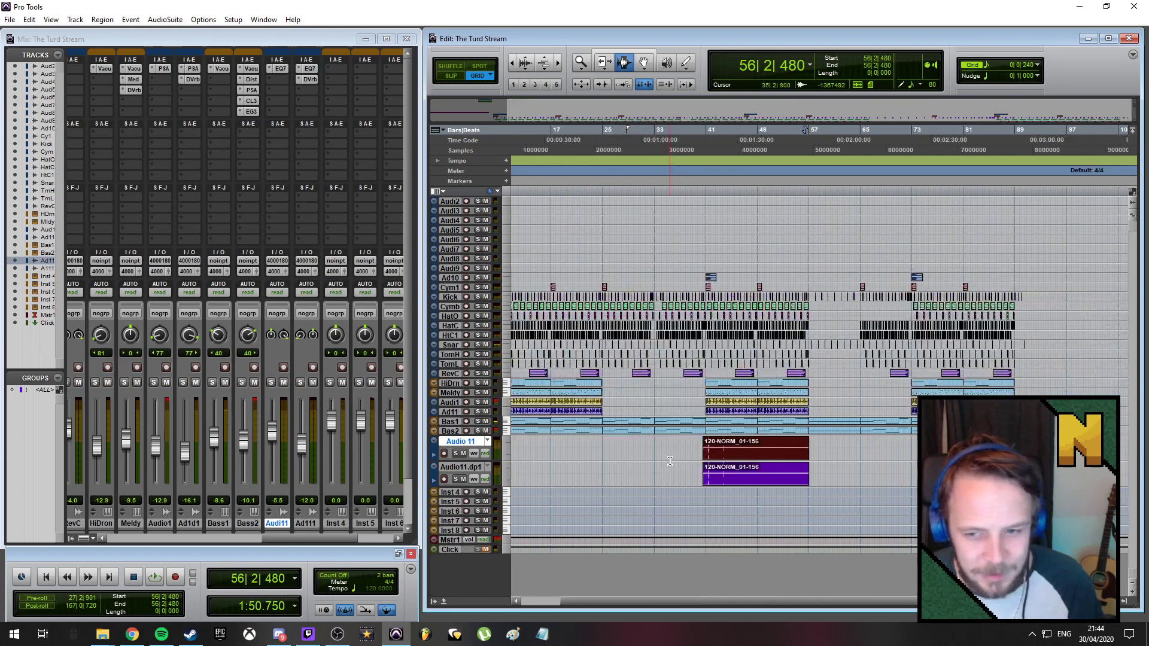
left_click(8, 20)
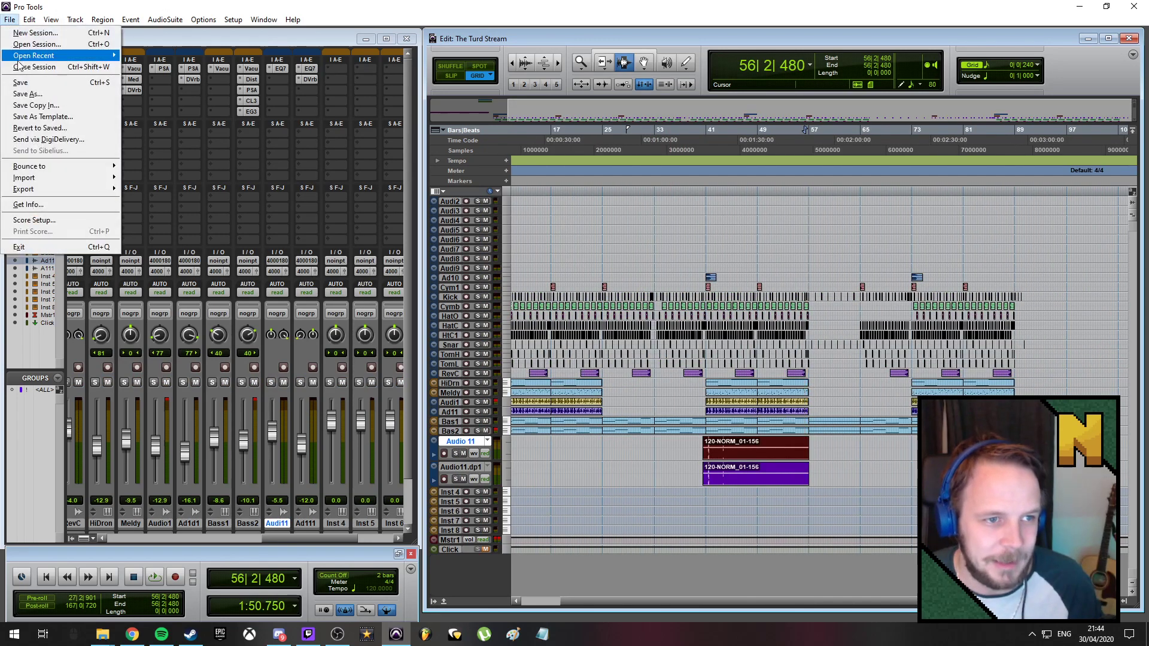
key("Escape")
key("ctrl+bracketleft")
key("ctrl+bracketleft")
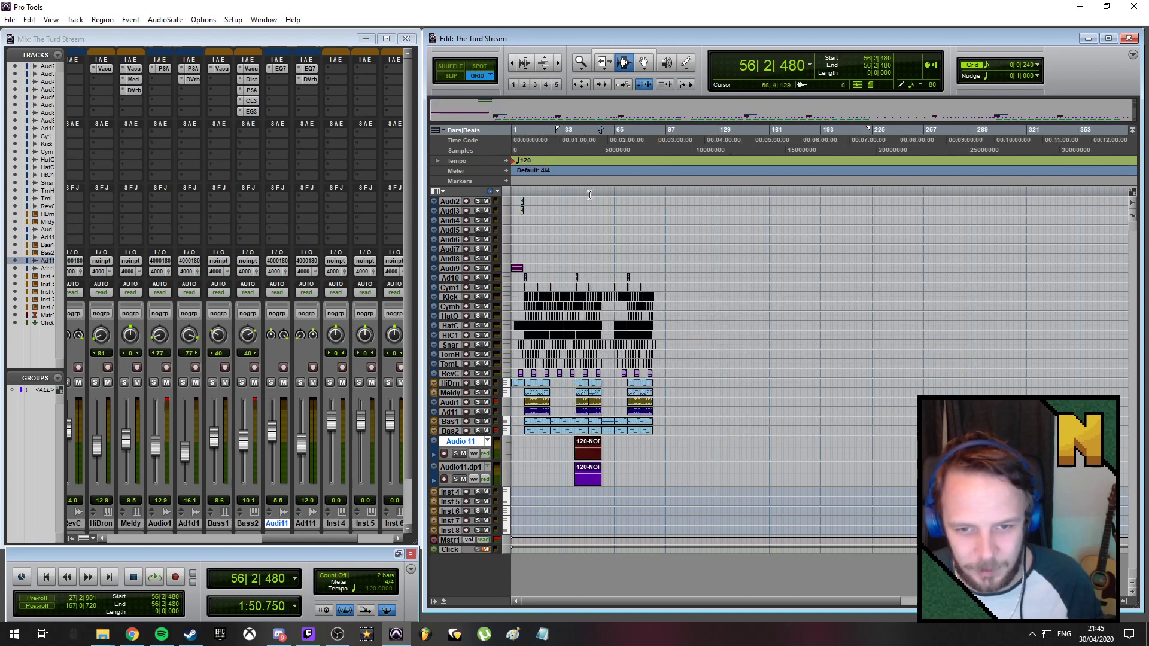
left_click(531, 131)
key("Return")
key("space")
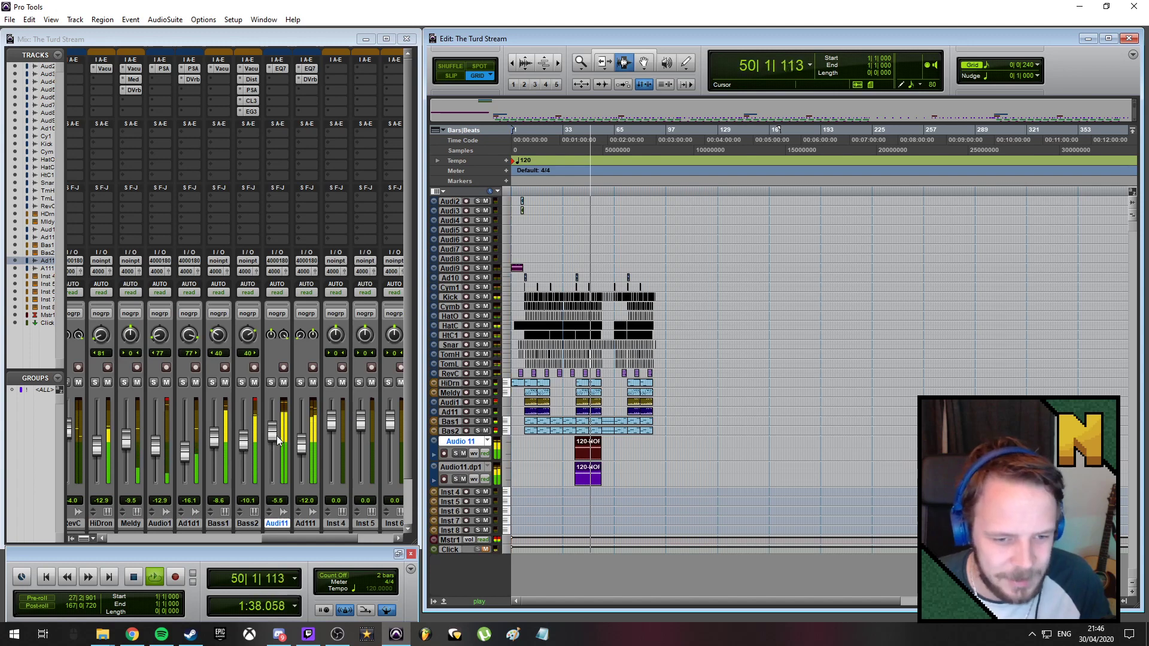
Lower the Audio 11 fader to -8.3 dB and its duplicate's fader to -15.8 dB during playback, then stop
left_click(300, 449)
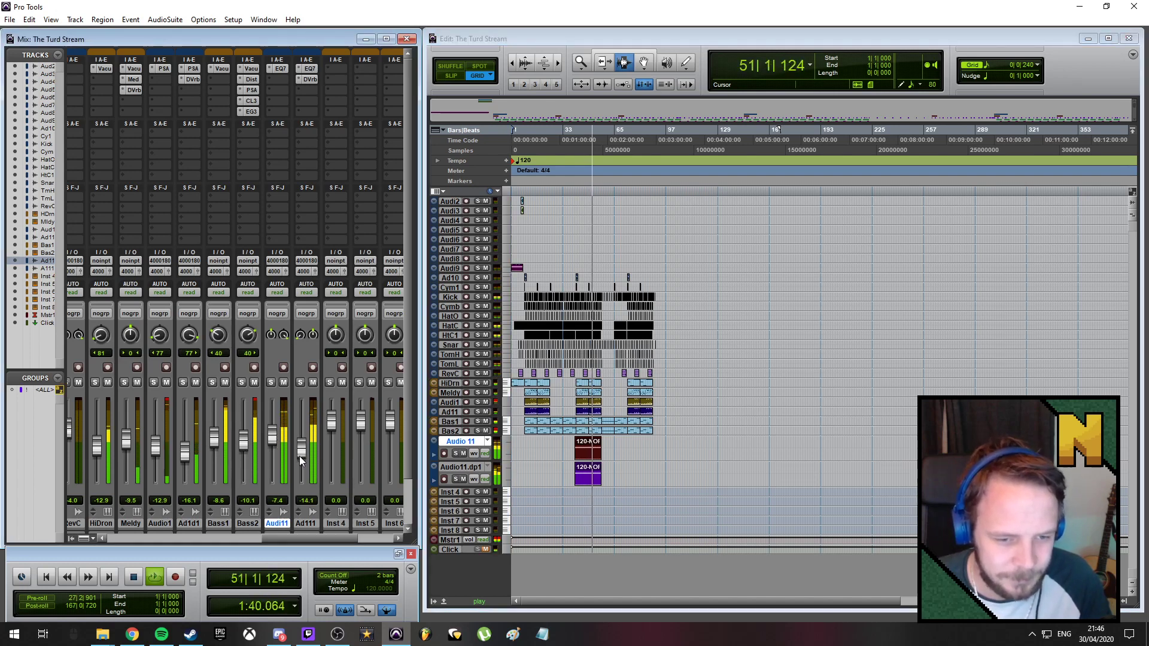
left_click(303, 539)
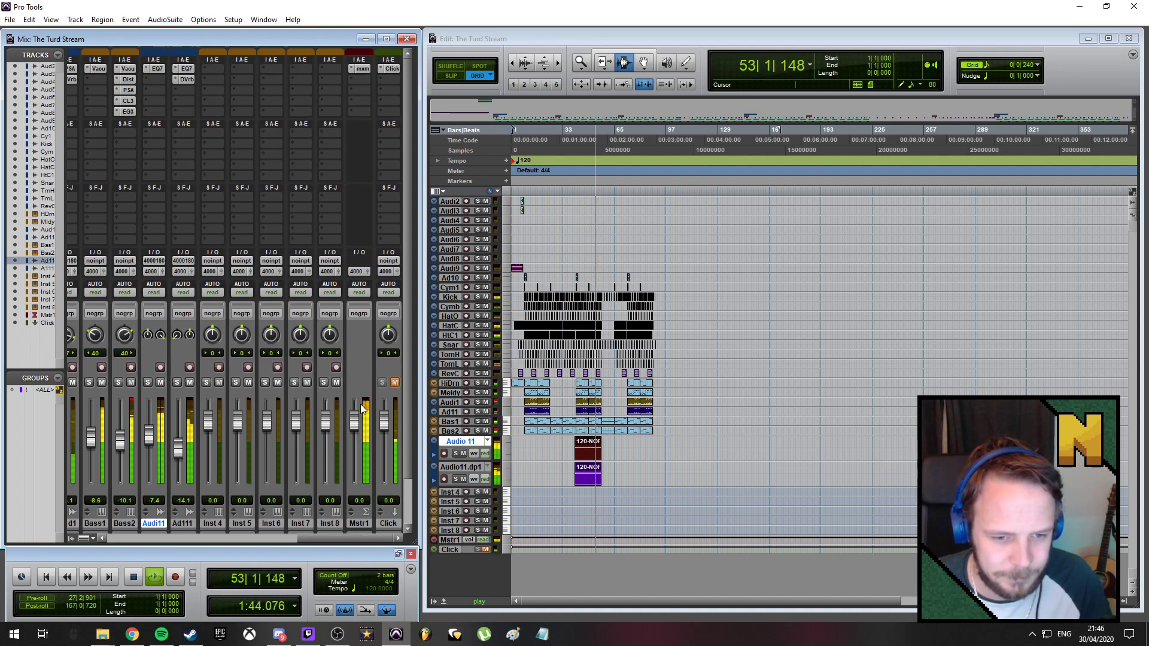
left_click_drag(151, 442, 151, 443)
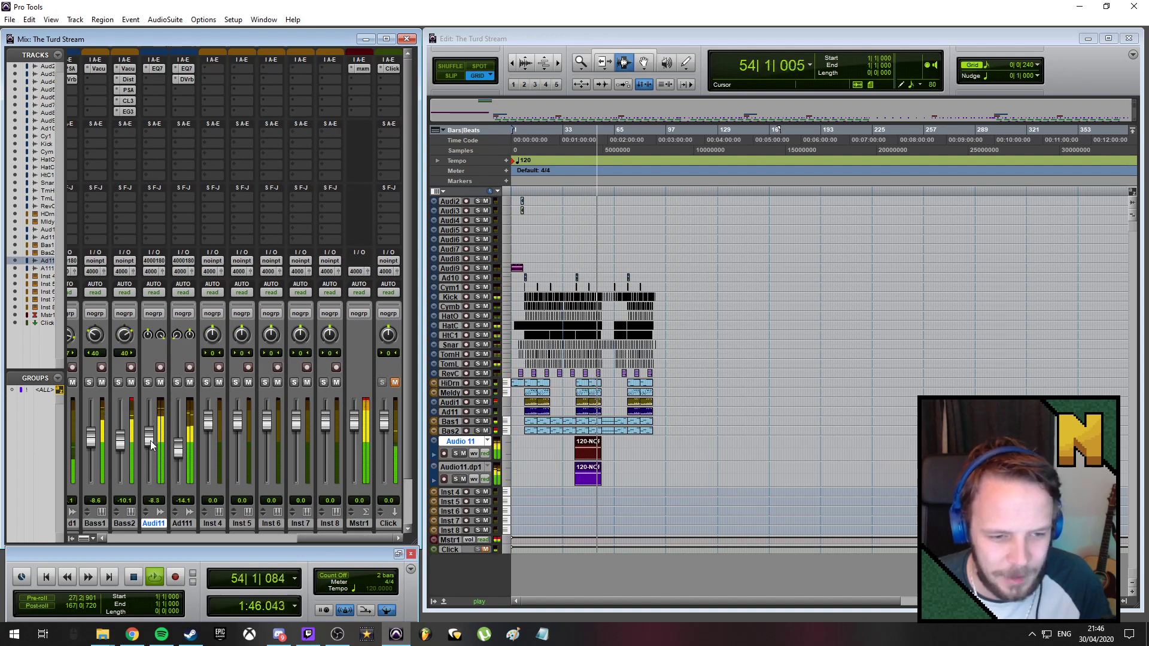
left_click_drag(178, 455, 152, 446)
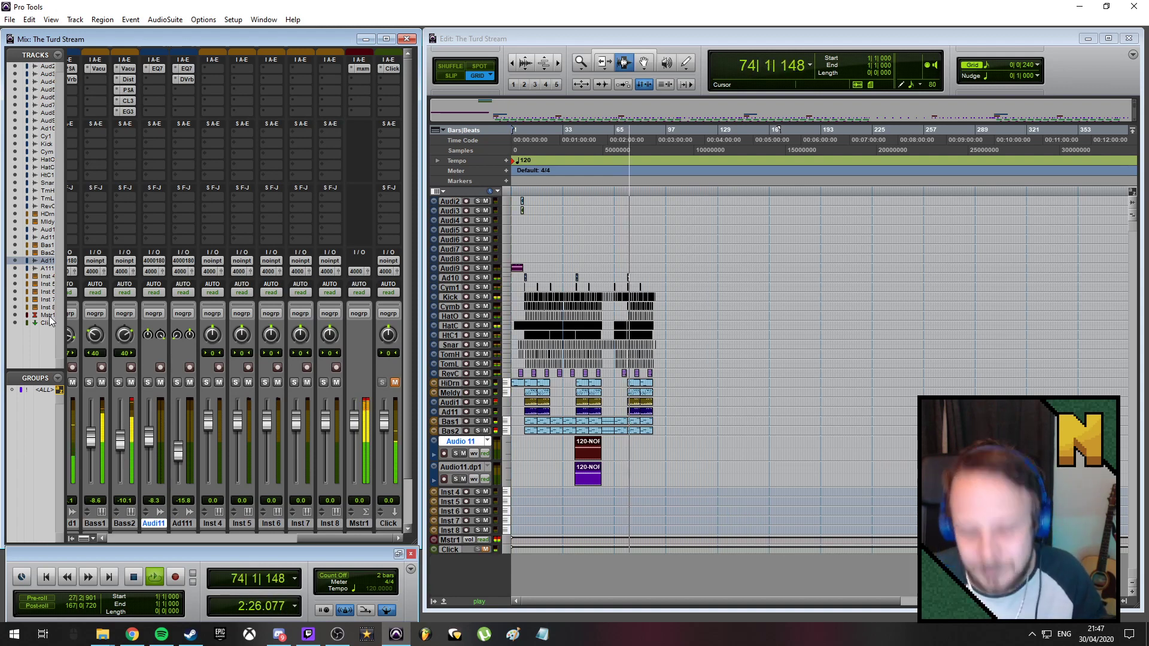
key("space")
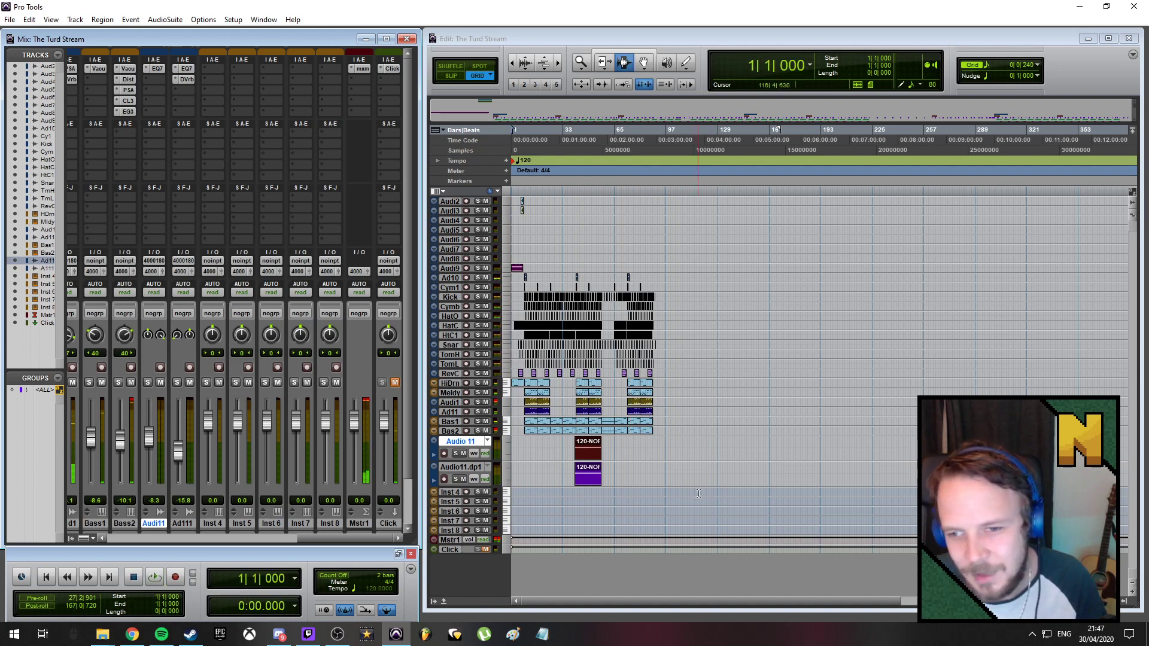
Save the session and close Pro Tools
left_click(10, 19)
left_click(23, 81)
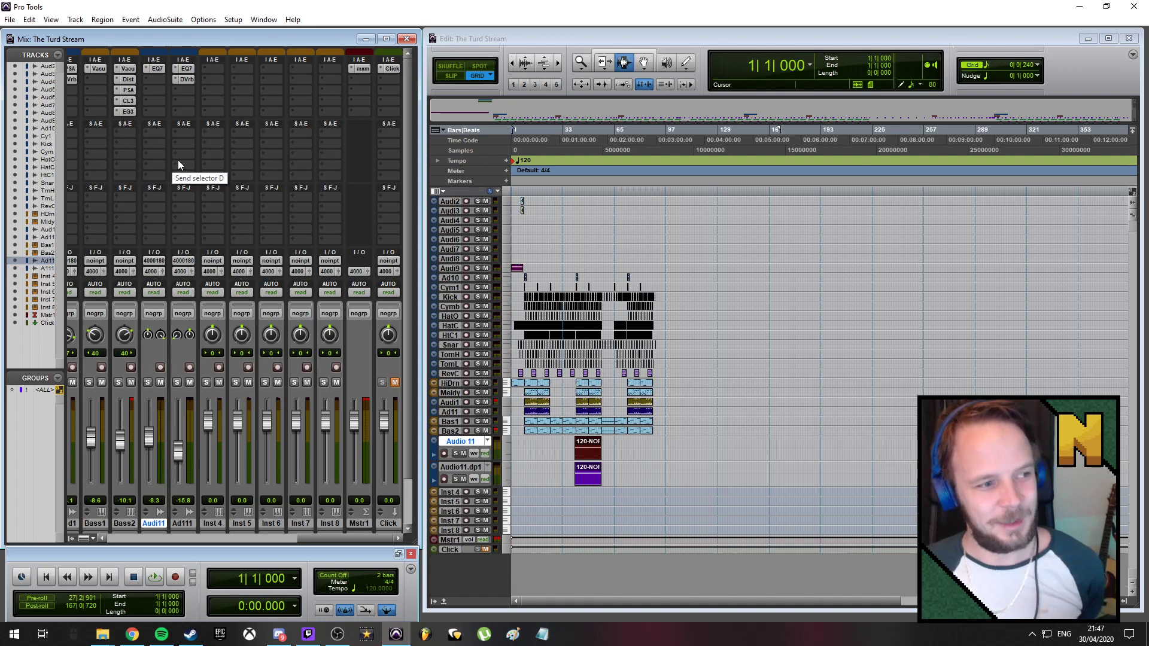
left_click(1135, 7)
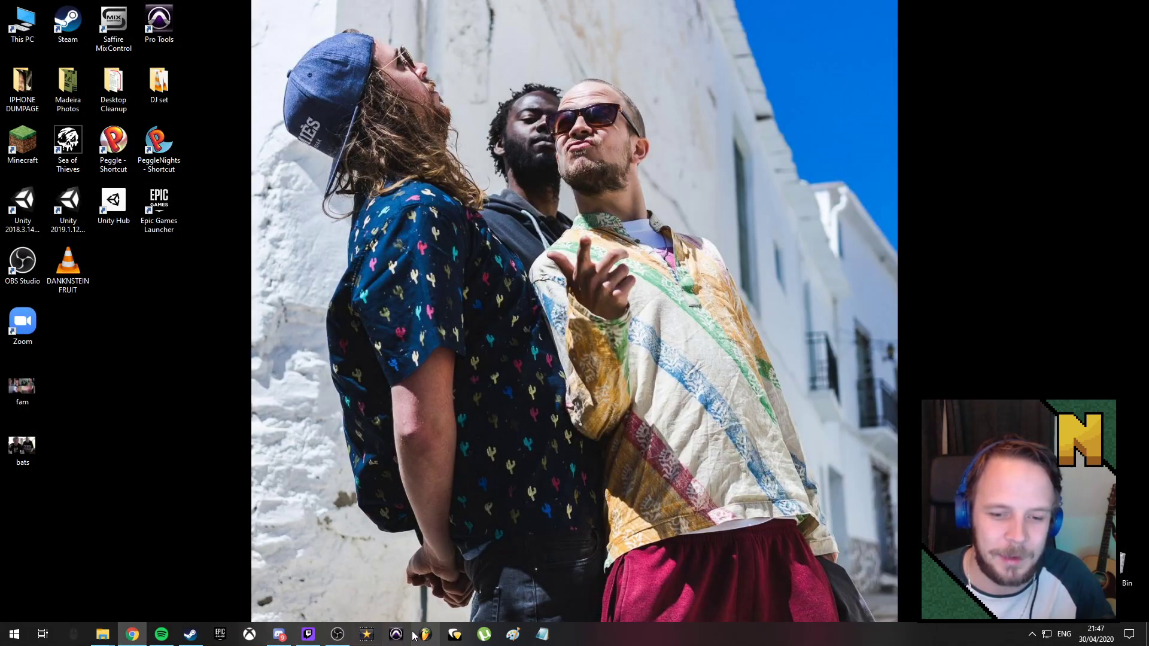
Switch to FL Studio and open the project Quarenstream SIX.flp
left_click(425, 635)
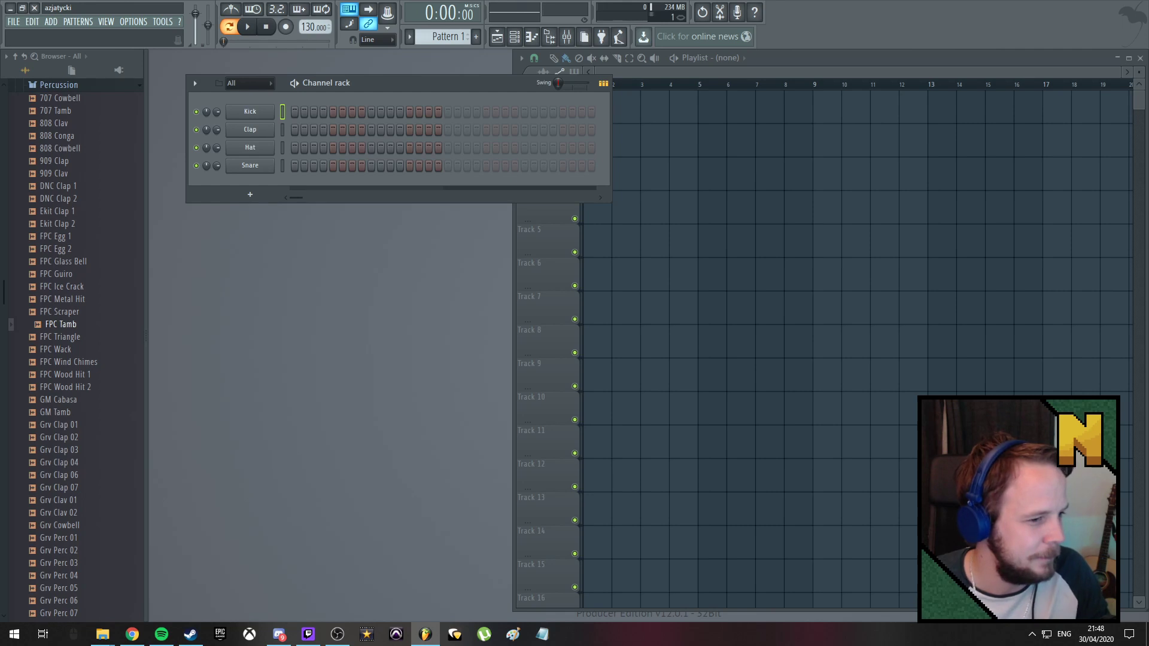
left_click(13, 22)
left_click(70, 146)
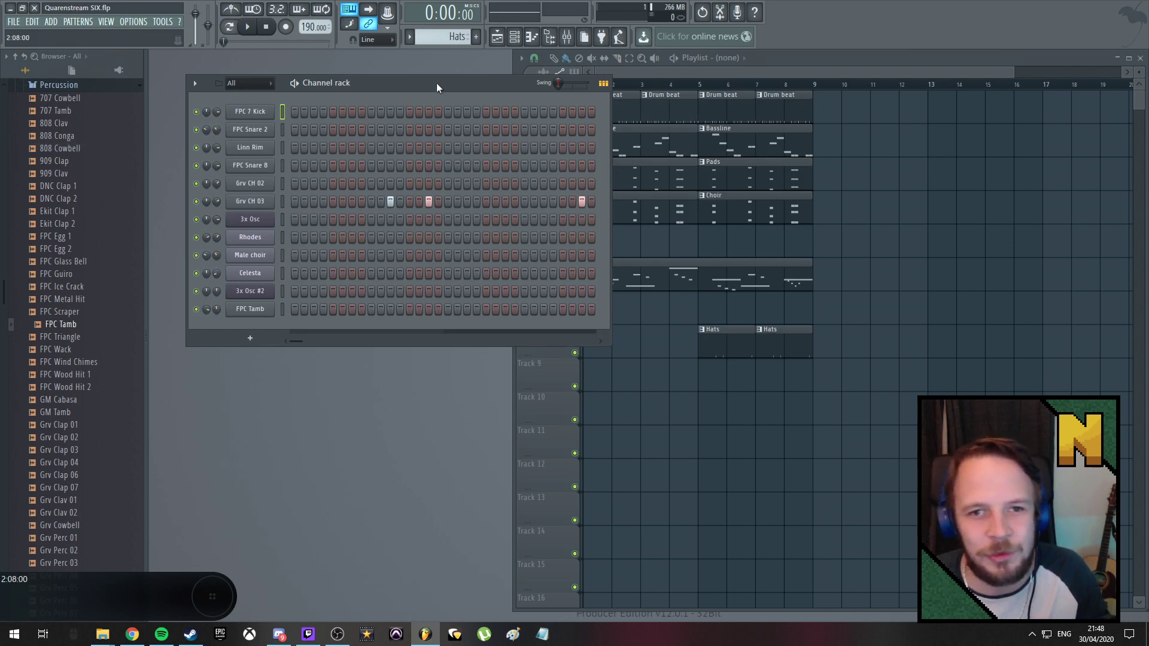
Bring the Playlist in front of the Channel rack and create the new empty pattern Pattern 10
left_click(810, 58)
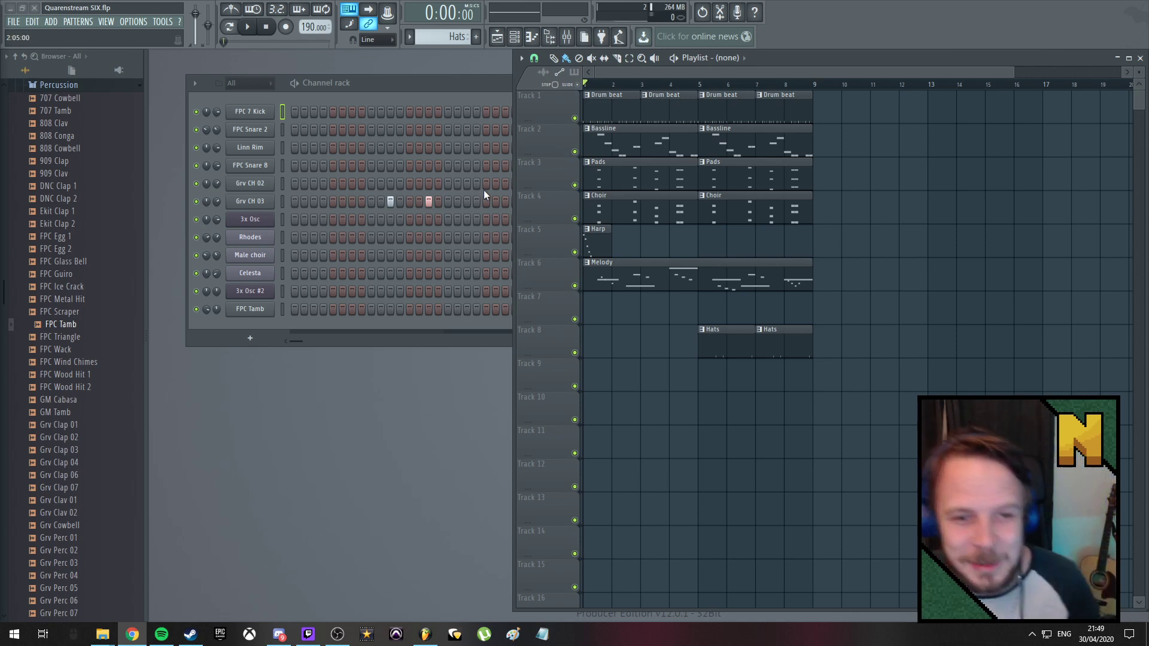
key("F4")
key("KP_Add")
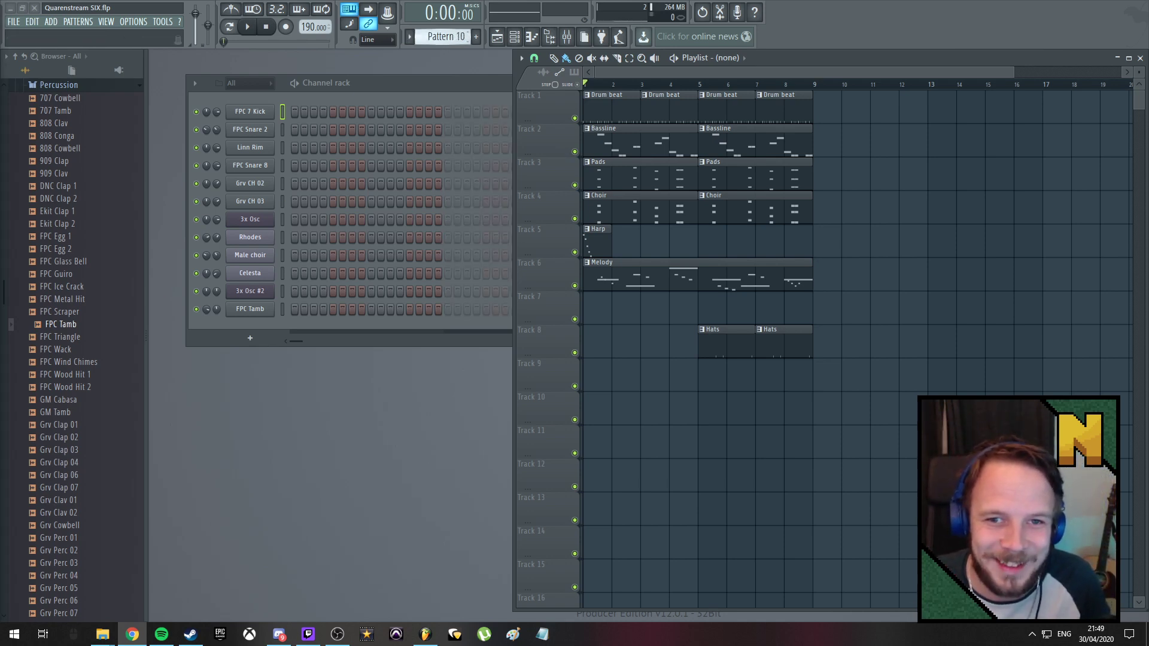
Fill Track 7 with Tamb clips over bars 1–8 and add Hats clips on Track 8 over bars 1–4
key("KP_Add")
key("KP_Subtract")
key("KP_Subtract")
key("KP_Subtract")
key("KP_Subtract")
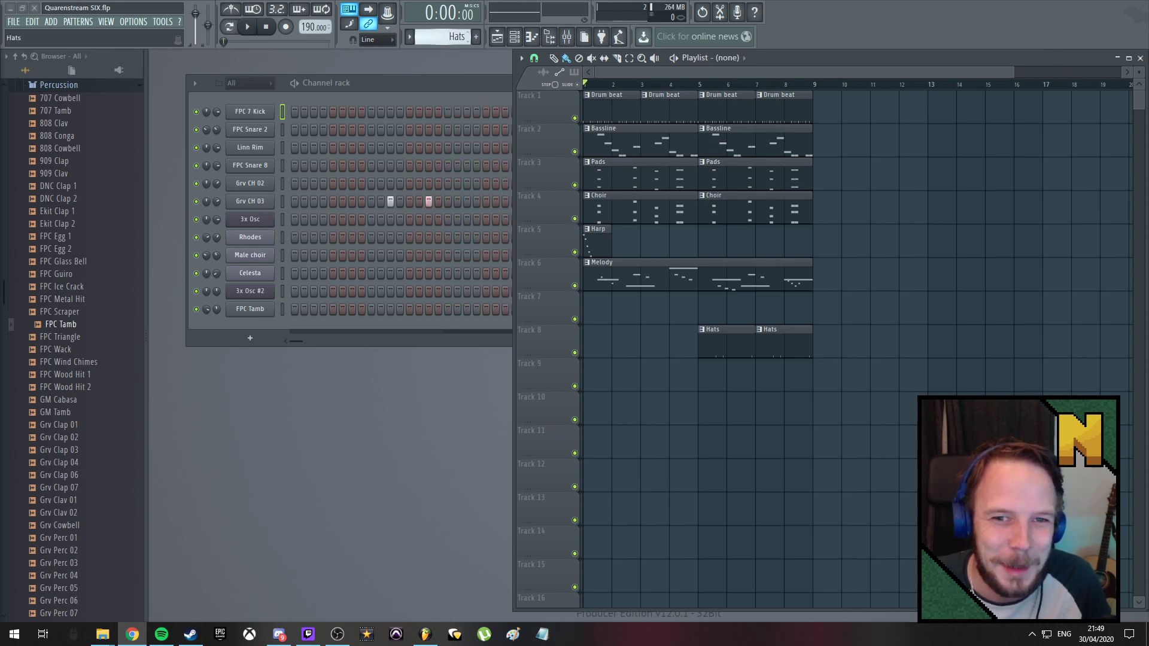
left_click_drag(603, 314, 796, 318)
left_click(600, 312)
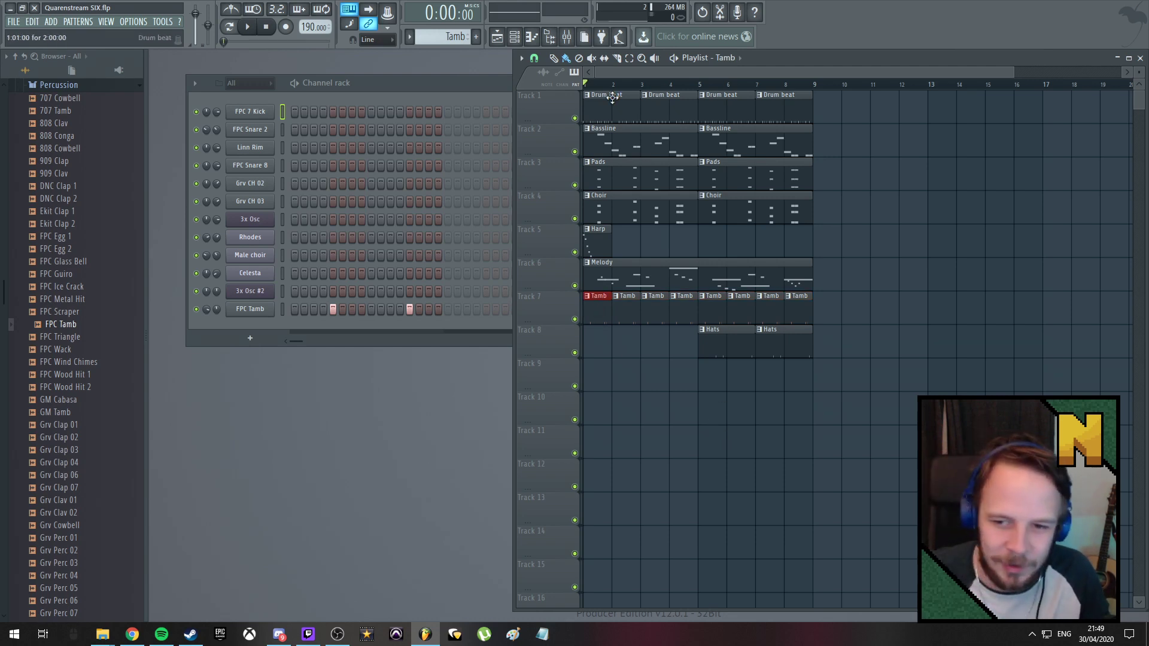
left_click(731, 336)
left_click_drag(593, 344, 687, 344)
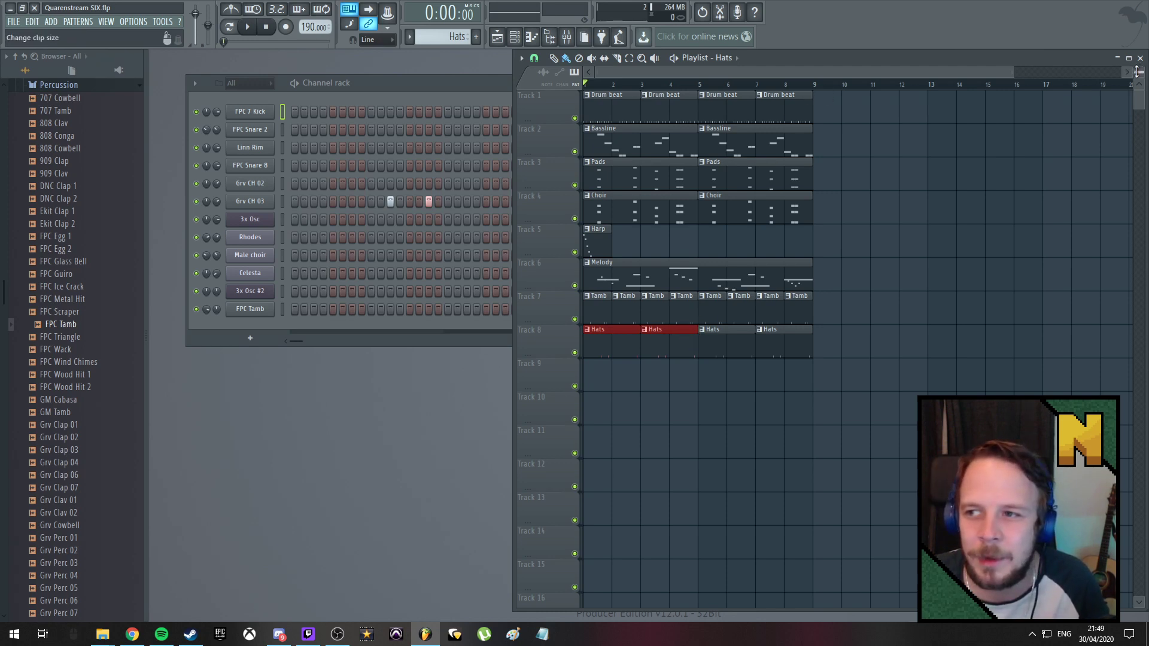
Continue the Drum beat on Track 1 and the Bassline on Track 2 through bars 9–16
scroll(982, 161, "down", 3)
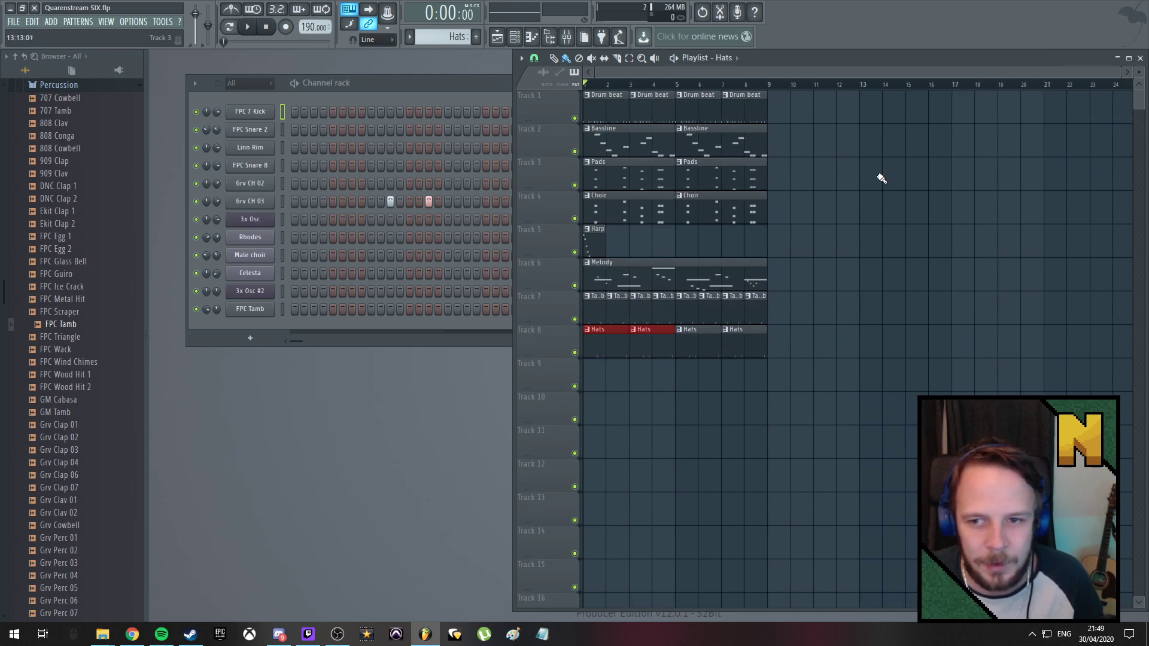
left_click(707, 111)
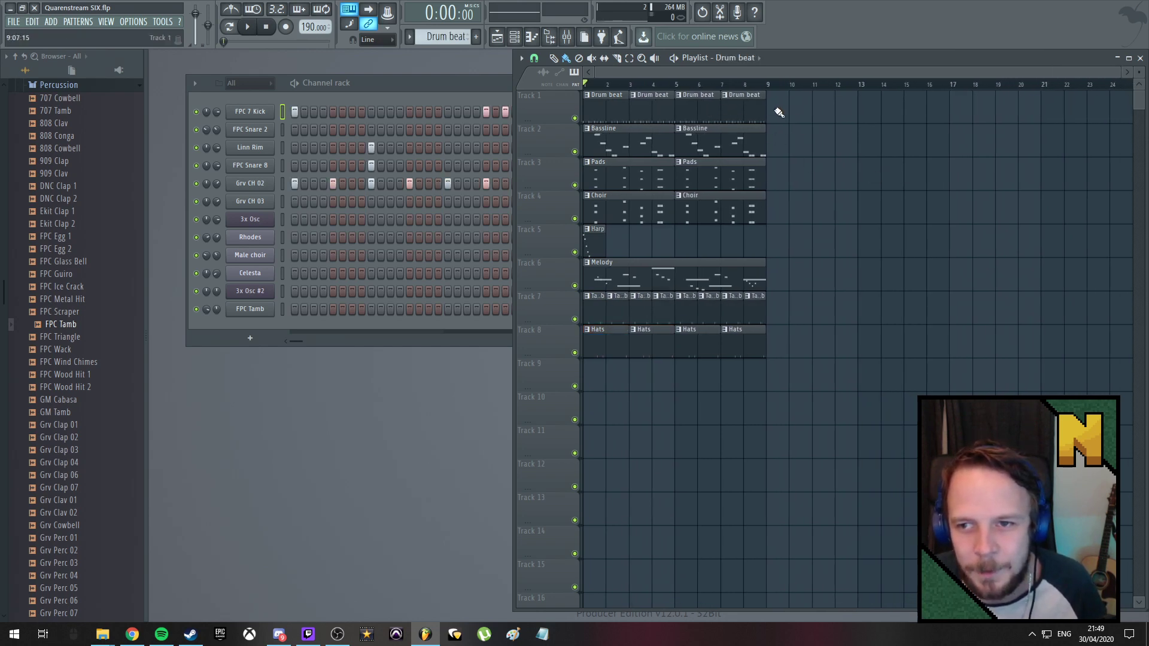
left_click_drag(780, 113, 927, 118)
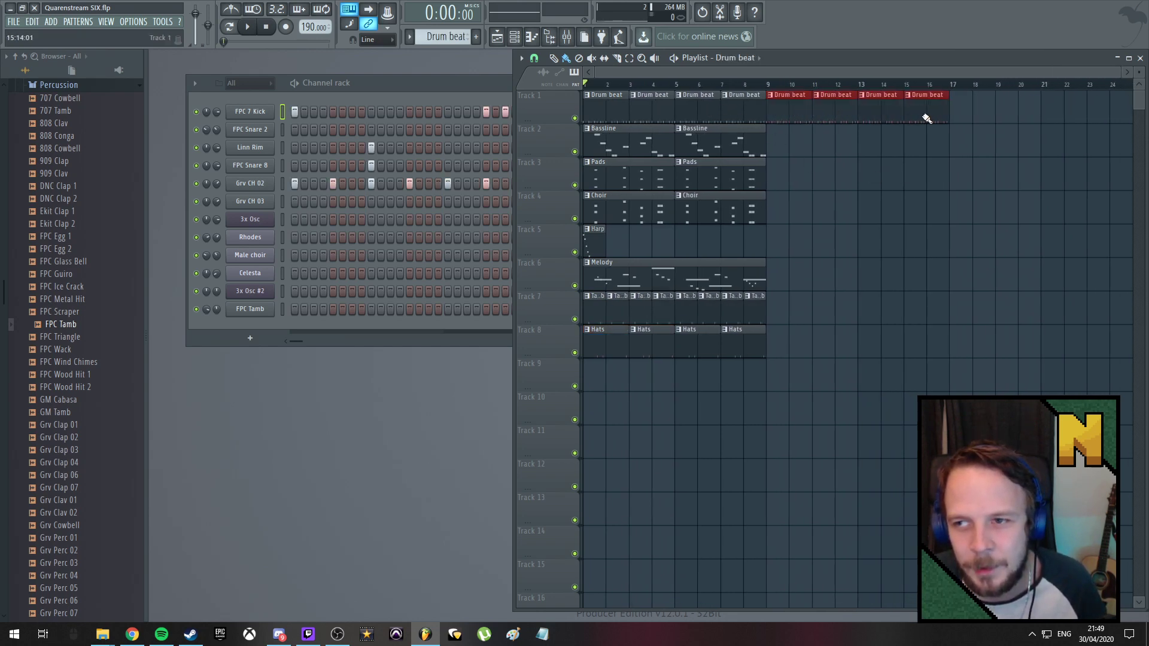
left_click(743, 144)
left_click_drag(781, 147, 934, 146)
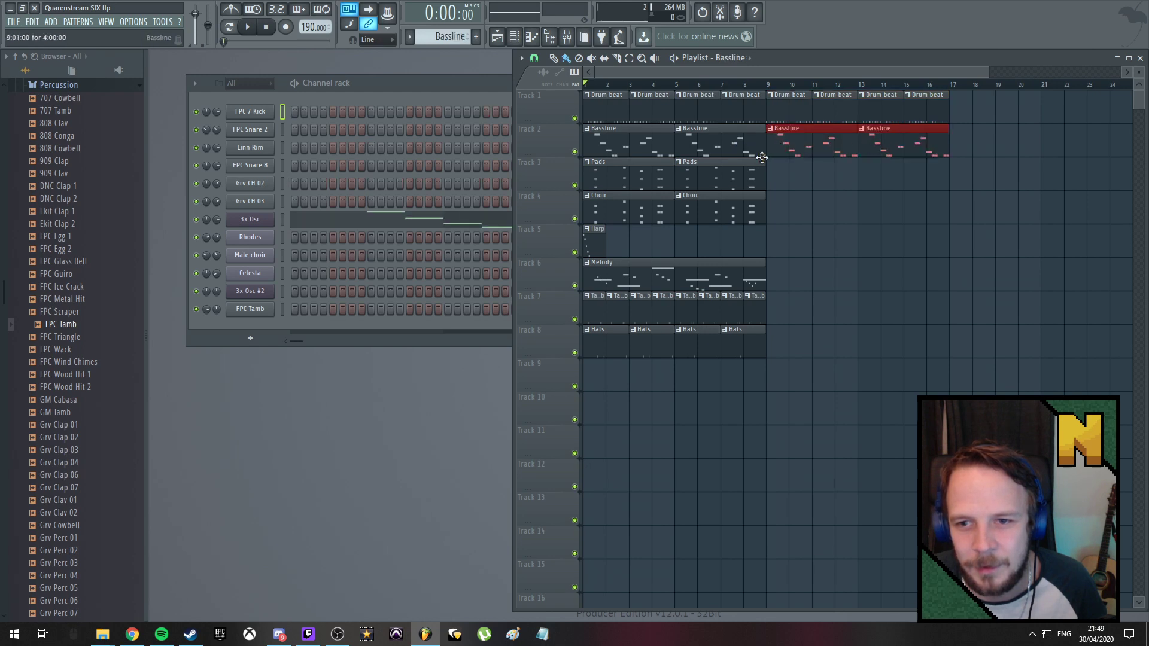
Continue the Pads on Track 3 and the Choir on Track 4 through bars 9–16
left_click(724, 167)
left_click_drag(778, 180, 850, 183)
left_click(745, 205)
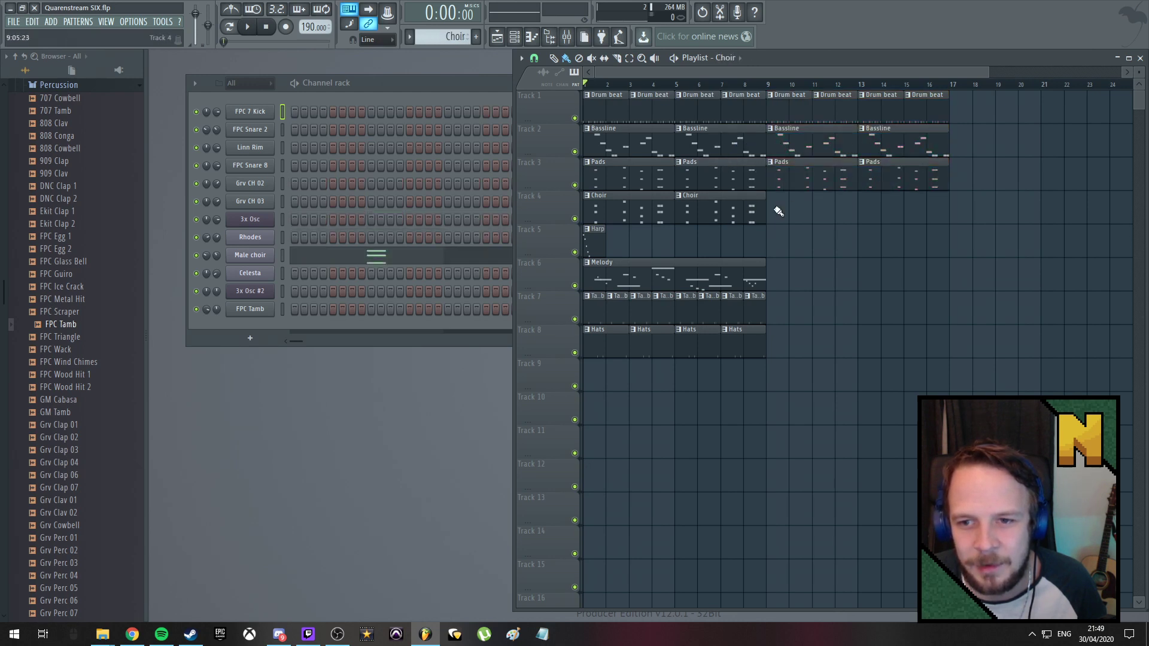
left_click_drag(779, 212, 871, 212)
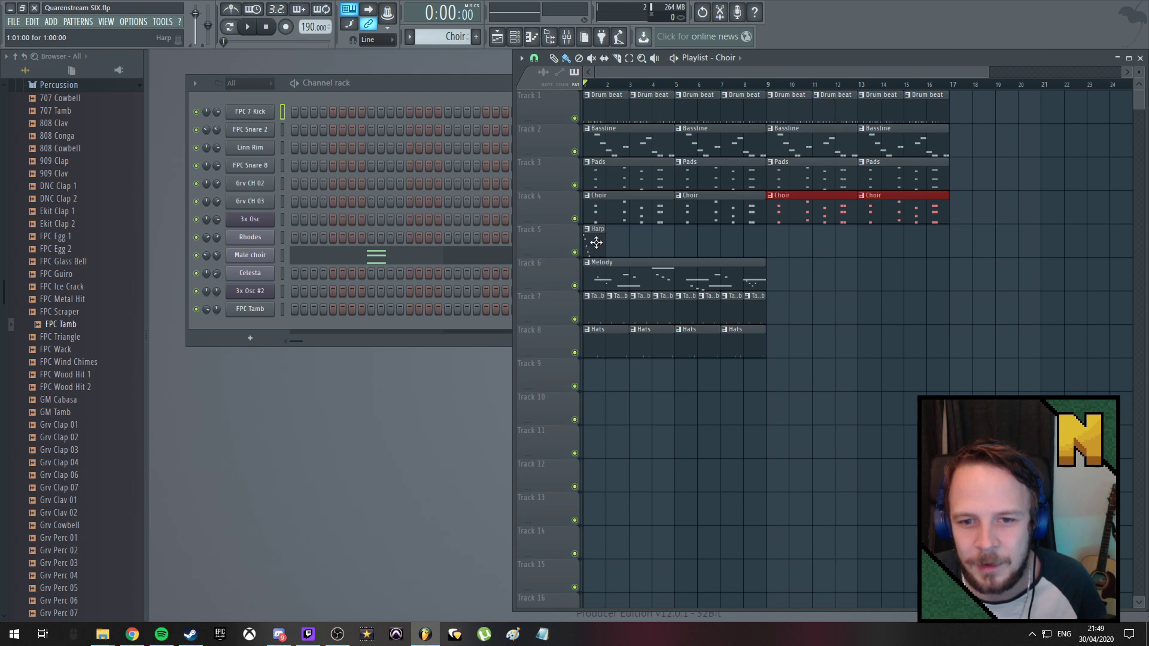
Place a copy of the Harp on Track 5 and of the Melody on Track 6, both starting at bar 9
left_click(596, 242)
left_click(776, 243)
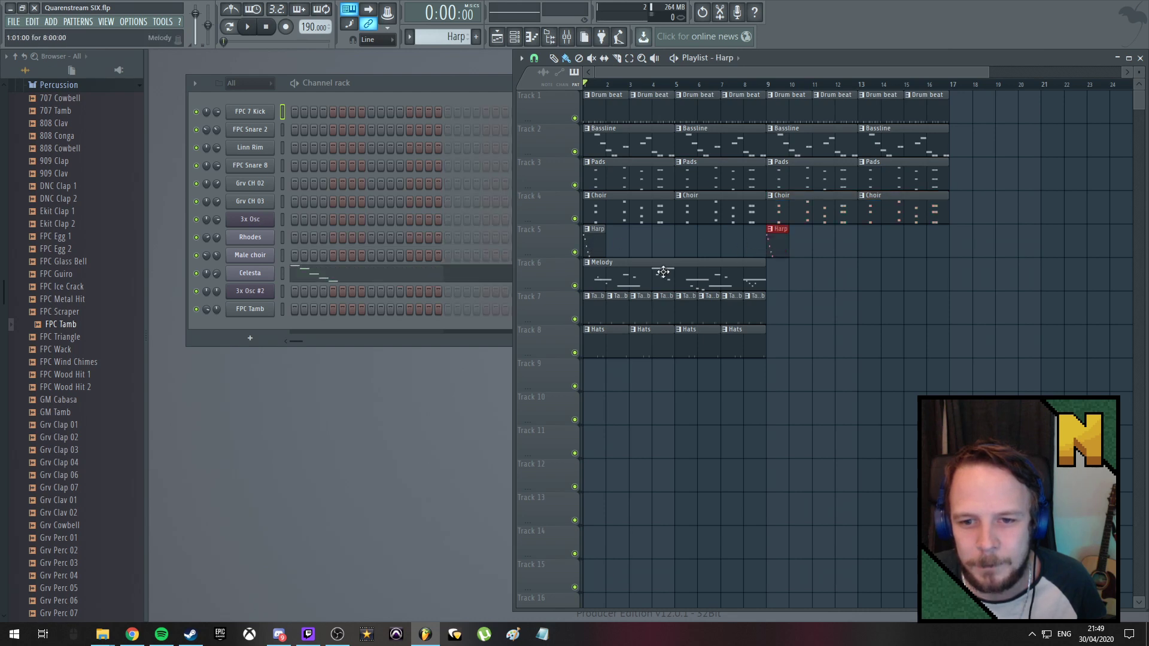
left_click(664, 273)
left_click(781, 277)
Continue the Tamb clips on Track 7 and the Hats clips on Track 8 through bars 9–16
left_click(664, 312)
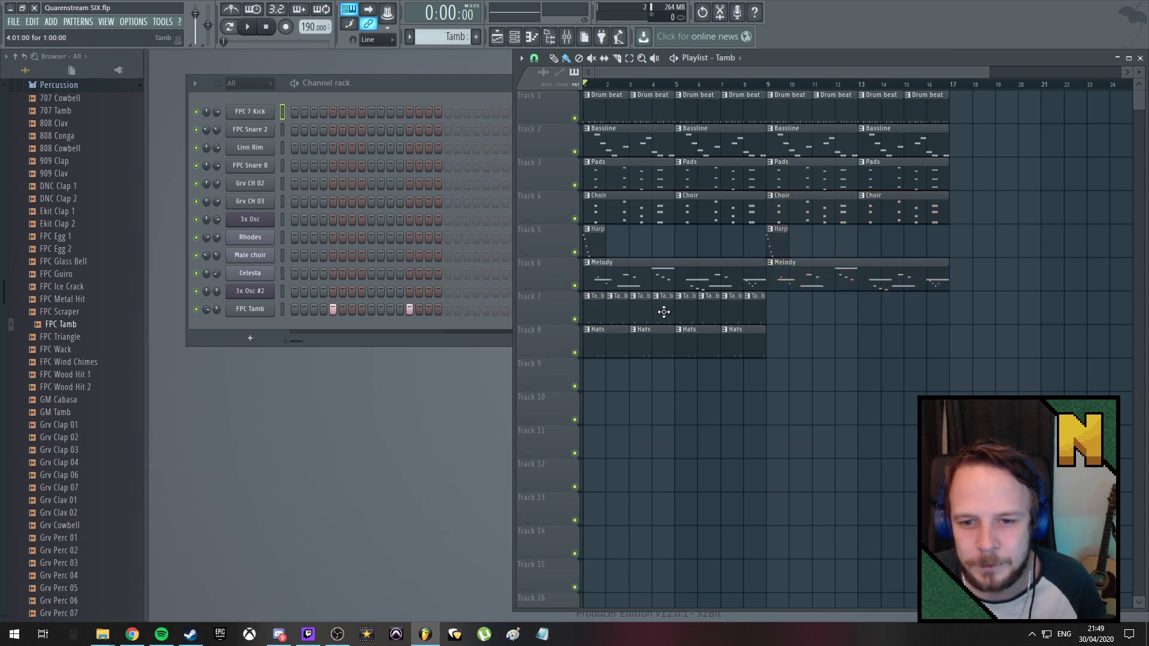
left_click_drag(770, 303, 928, 318)
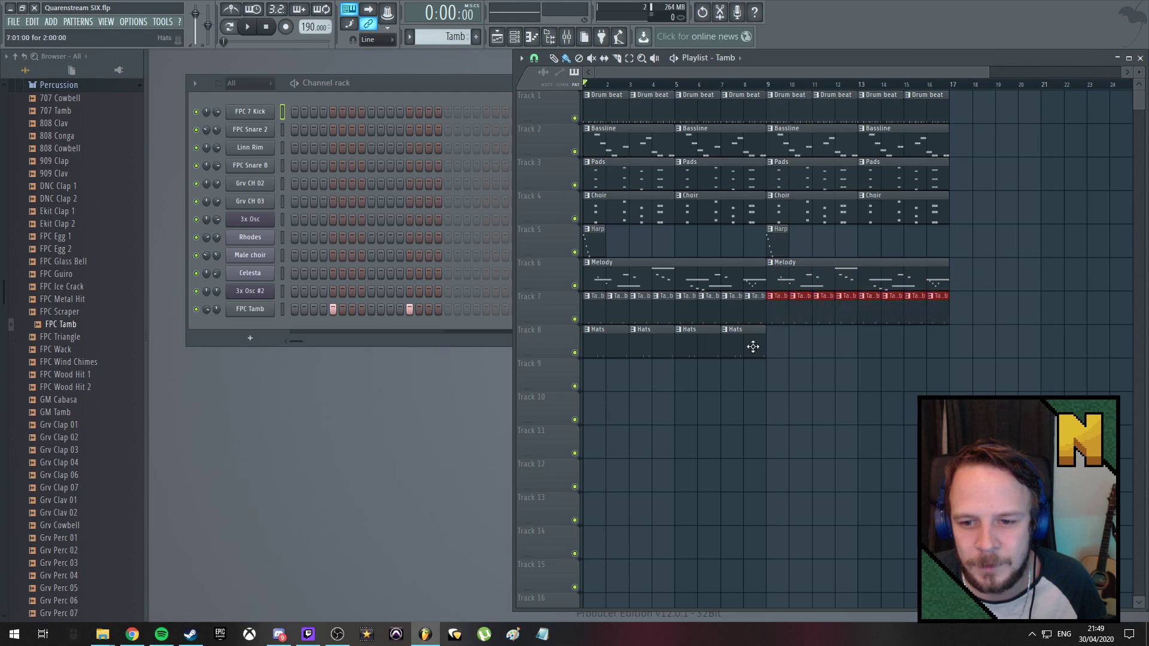
left_click(753, 346)
left_click_drag(770, 343, 910, 346)
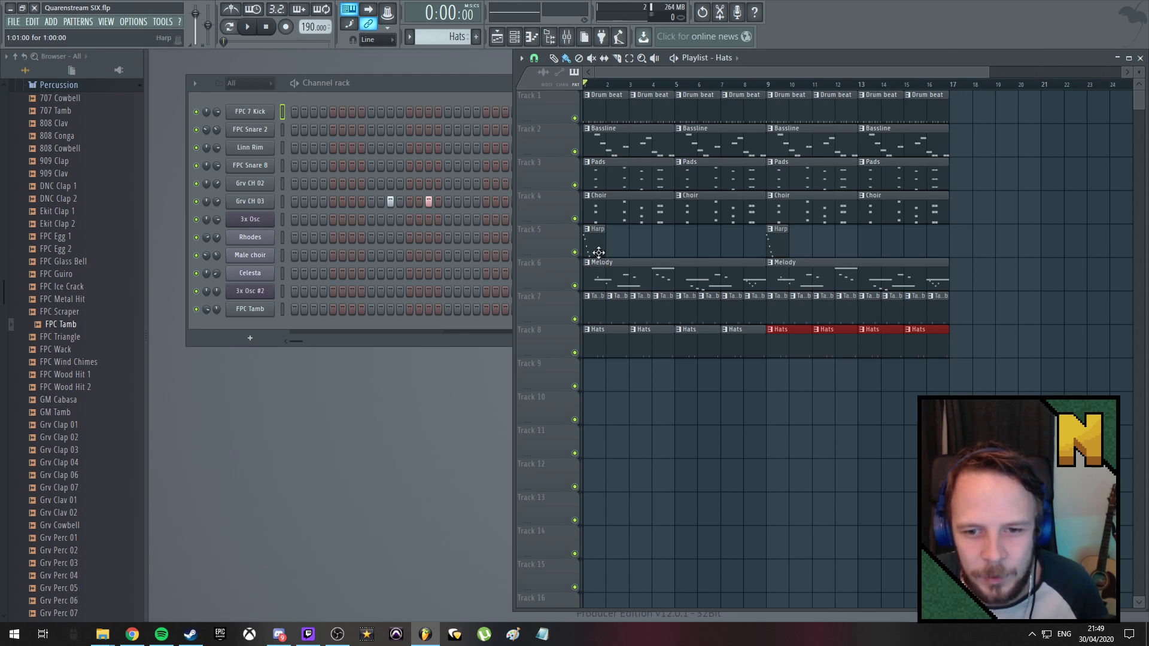
Delete the Harp, Melody and Bassline clips from bars 1–8, and play the thinned-out intro from the start
right_click(599, 252)
right_click(603, 269)
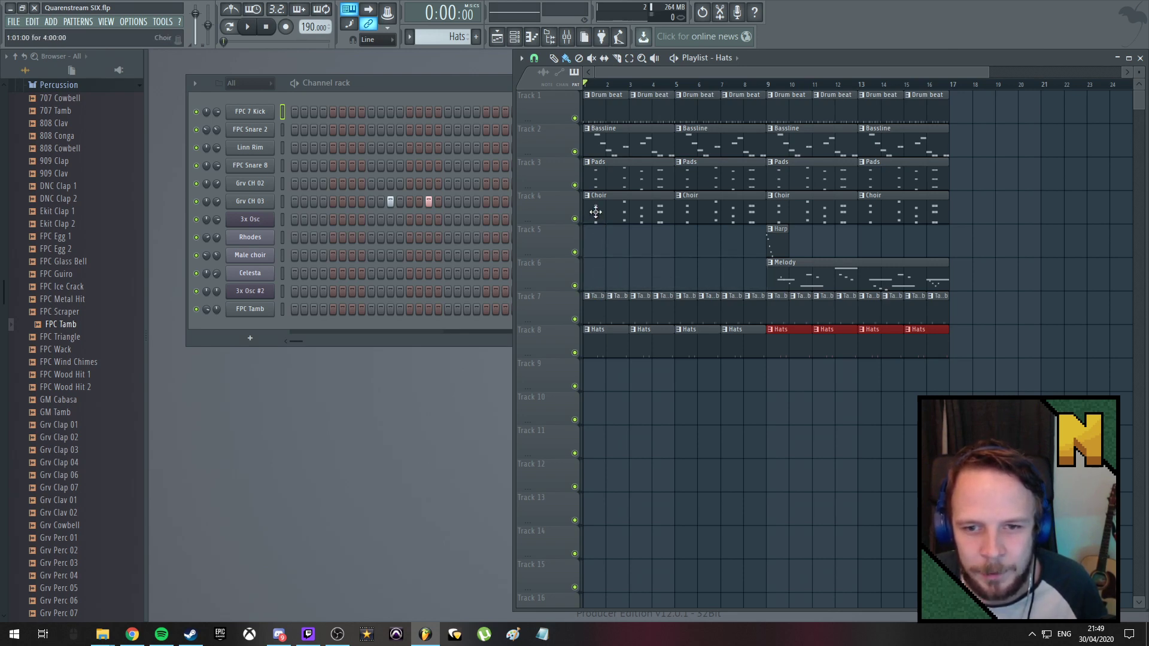
right_click(615, 150)
right_click(706, 146)
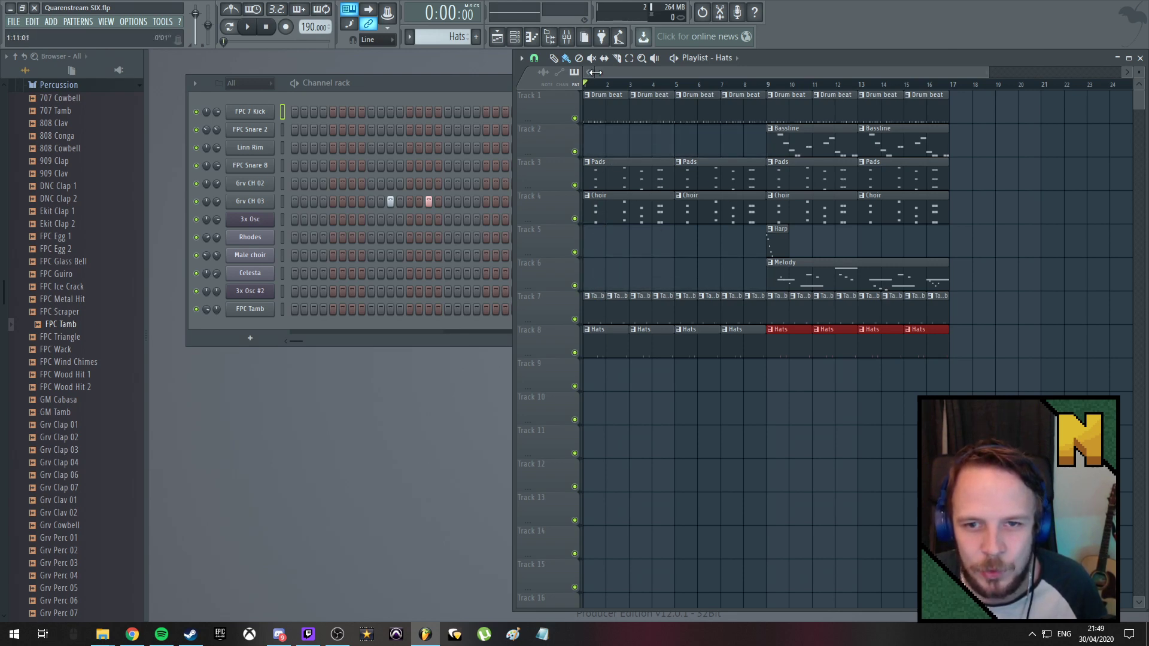
key("space")
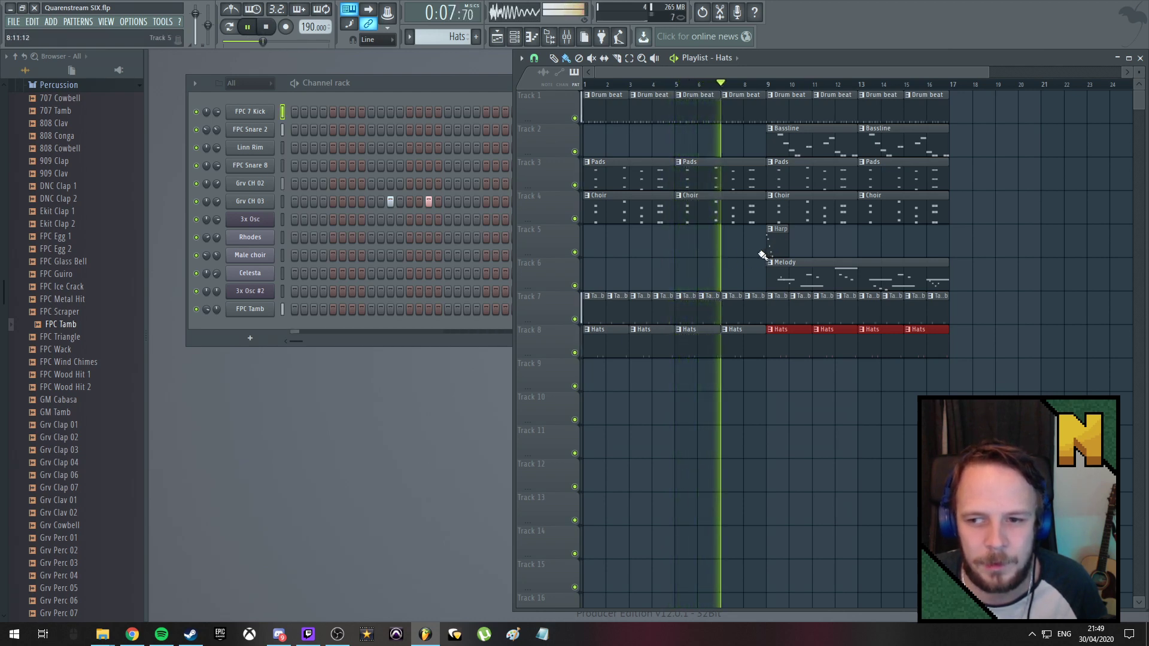
key("space")
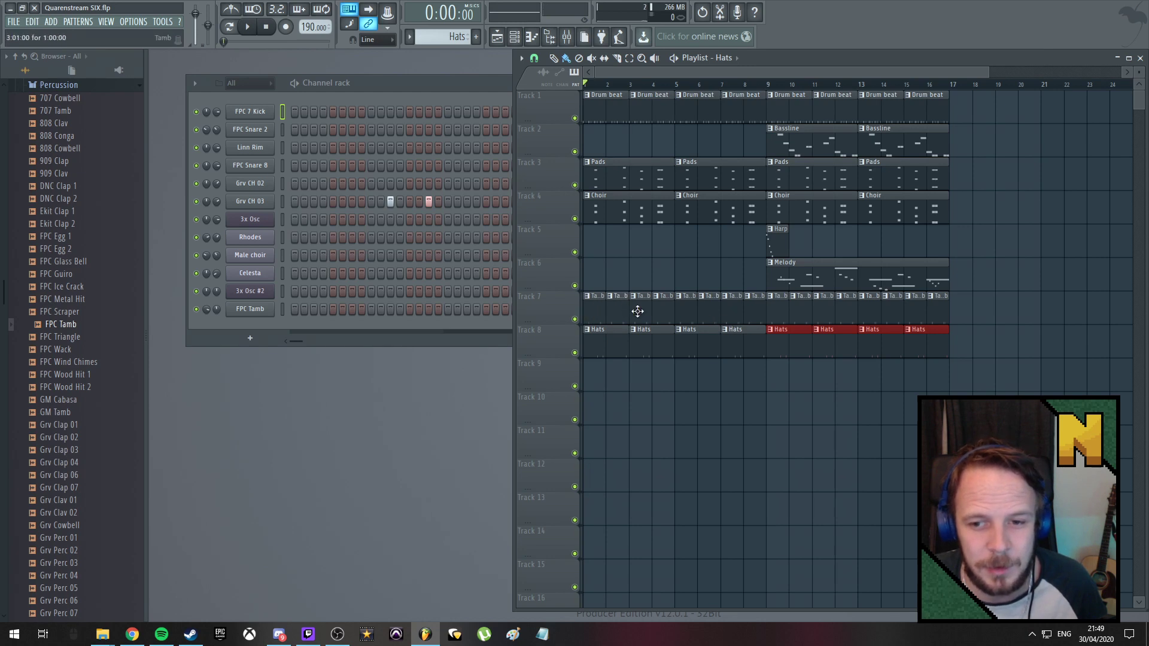
Remove the Hats clips from bars 1–6 and the Tamb clips from bars 1–4, and play the intro again
right_click(651, 342)
right_click(605, 341)
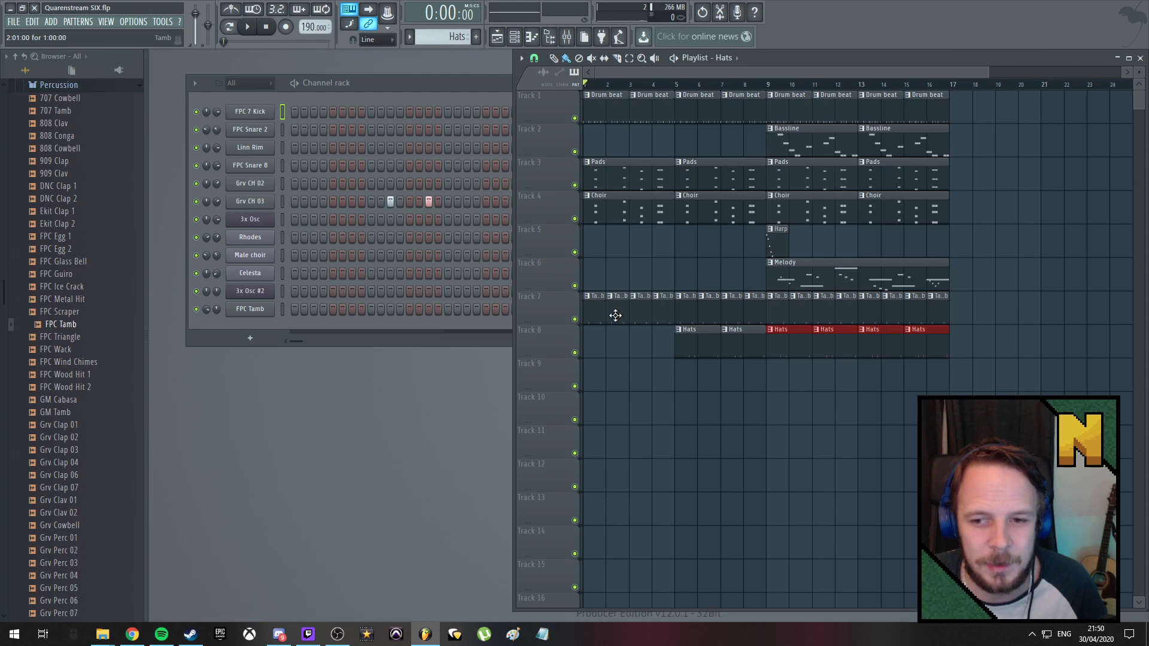
right_click(685, 341)
right_click(654, 303)
right_click(631, 303)
right_click(609, 303)
right_click(594, 303)
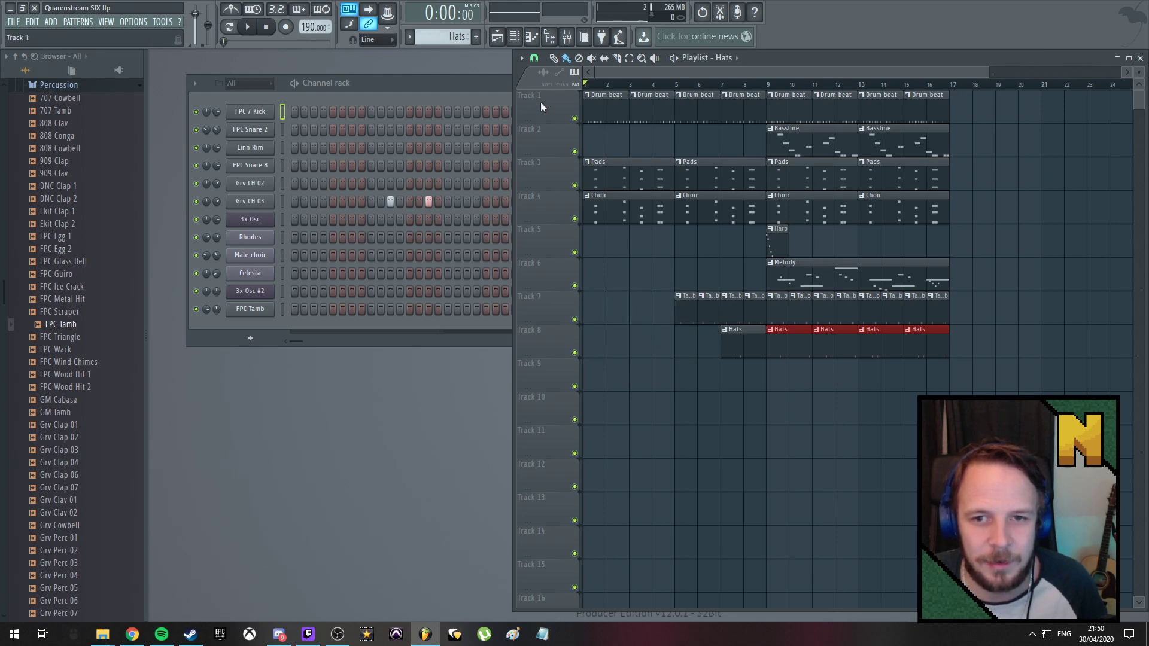
key("space")
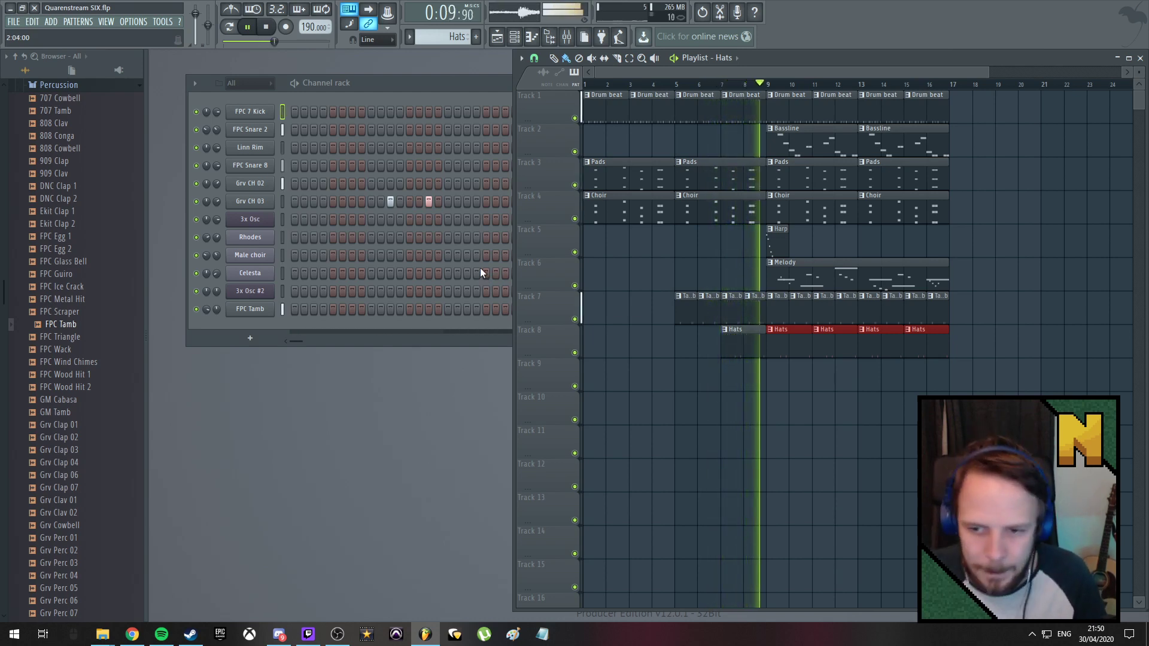
key("space")
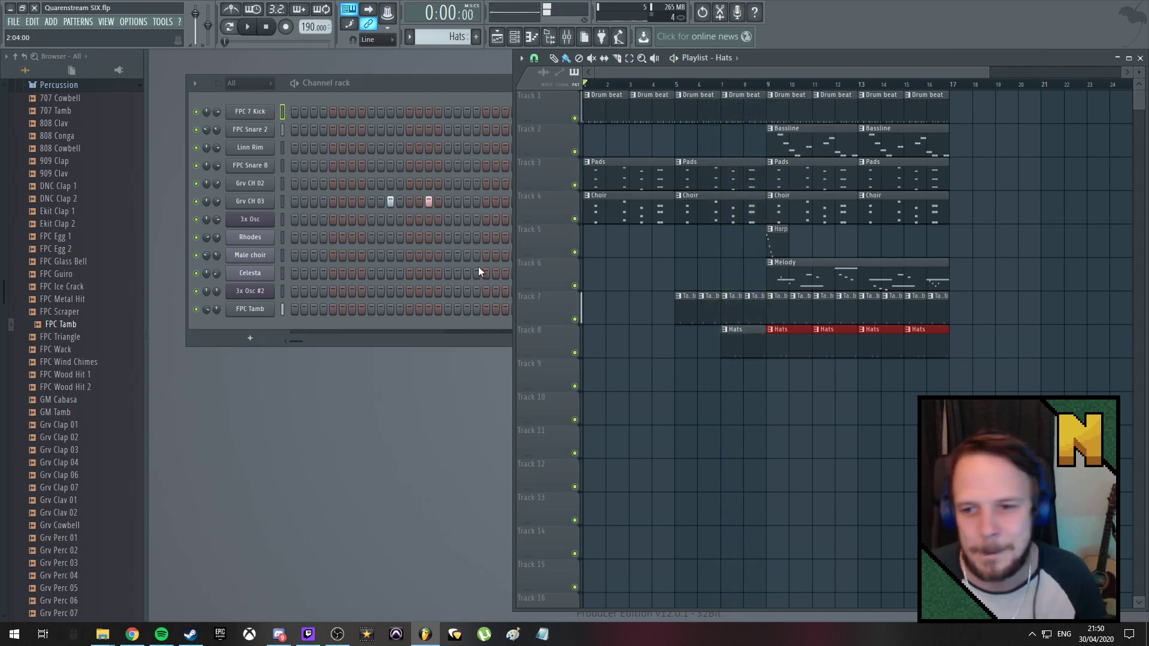
Delete the remaining Melody clip at bar 9 on Track 6 and audition the section from bar 8
right_click(811, 278)
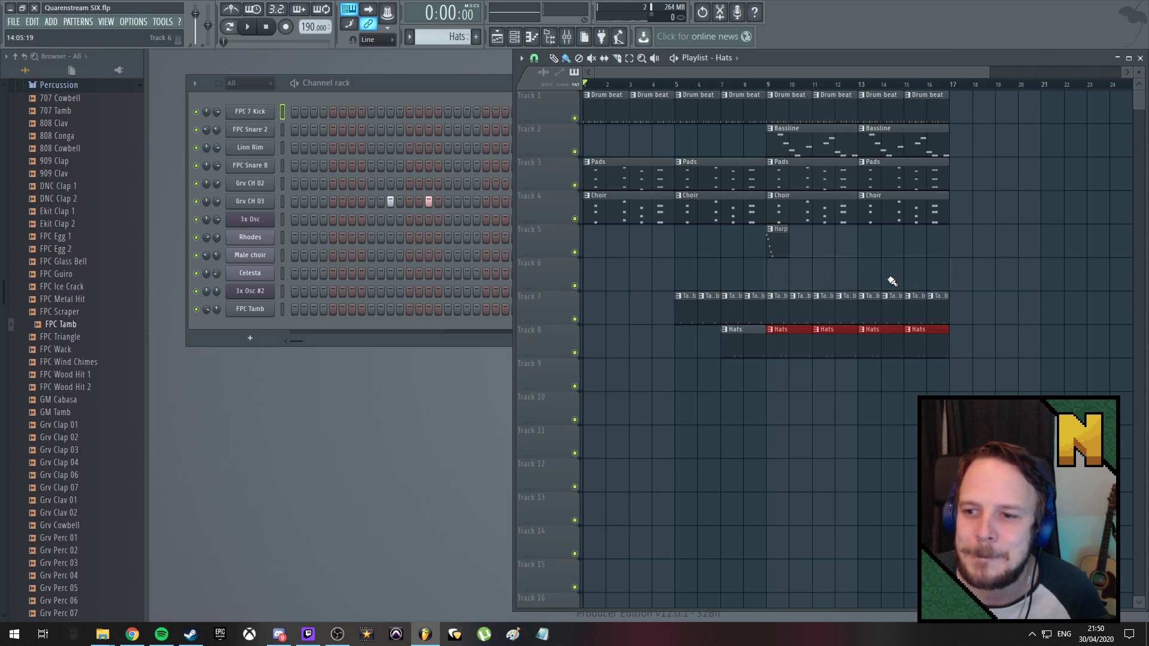
left_click(752, 85)
key("space")
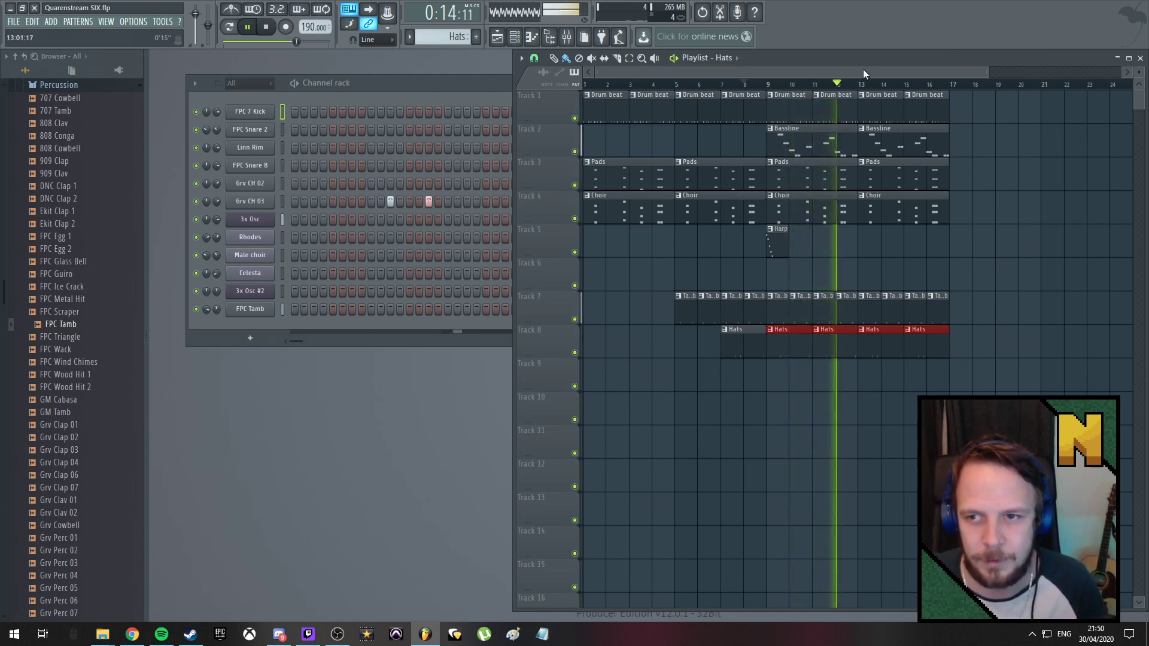
left_click_drag(863, 70, 898, 67)
key("space")
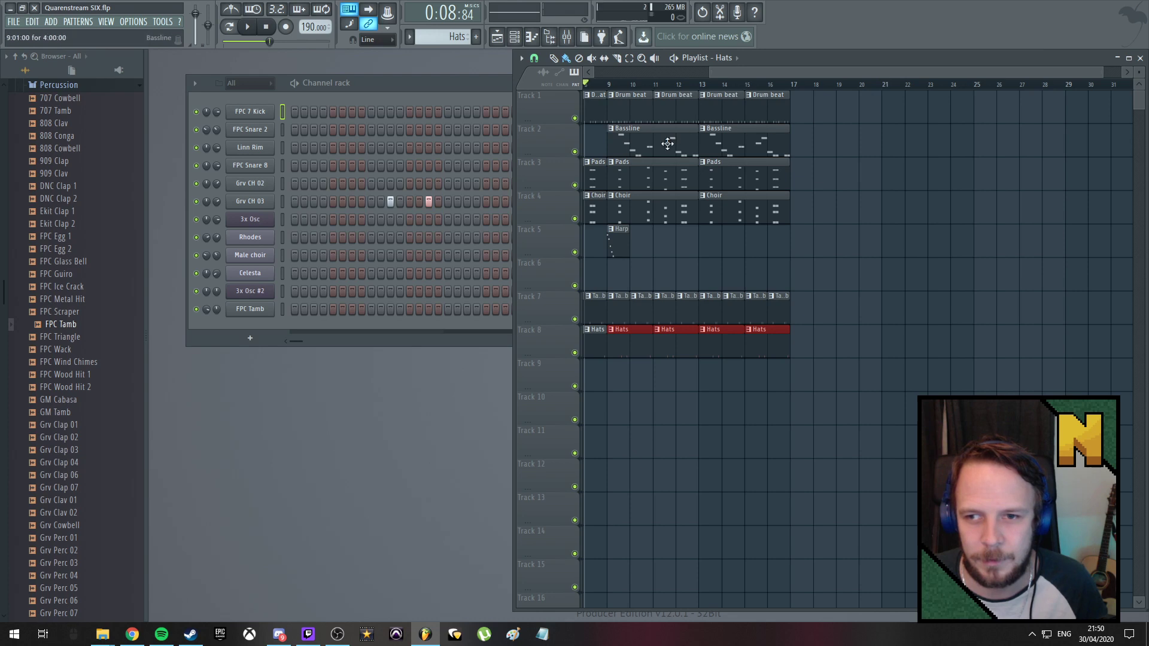
Add a Bassline clip on Track 2 at bar 17
left_click(625, 142)
left_click(625, 141)
left_click(801, 144)
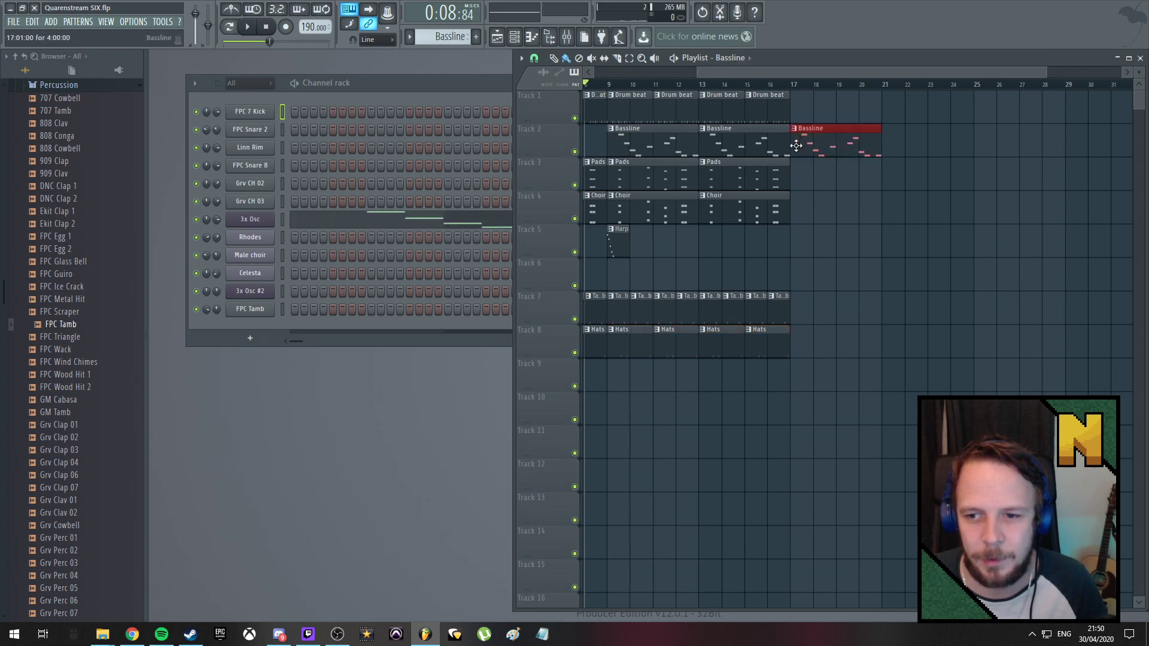
Try a Hats clip on Track 8 at bar 17, audition the transition from bar 16, and delete the clip
left_click(752, 343)
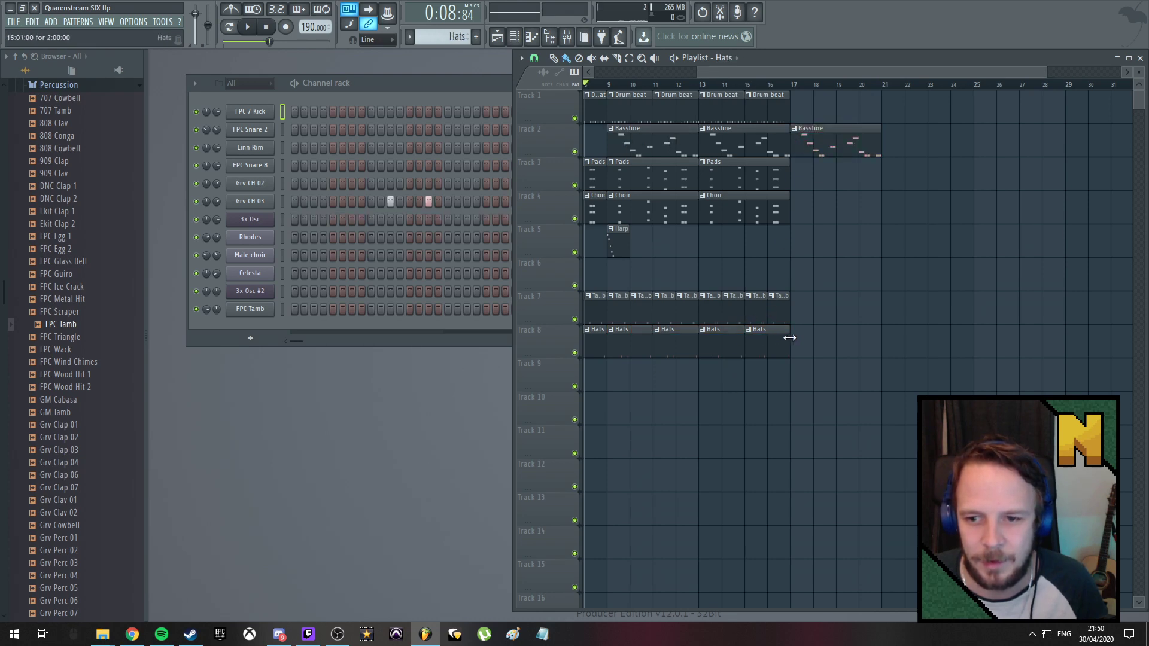
left_click(796, 339)
left_click(760, 84)
key("space")
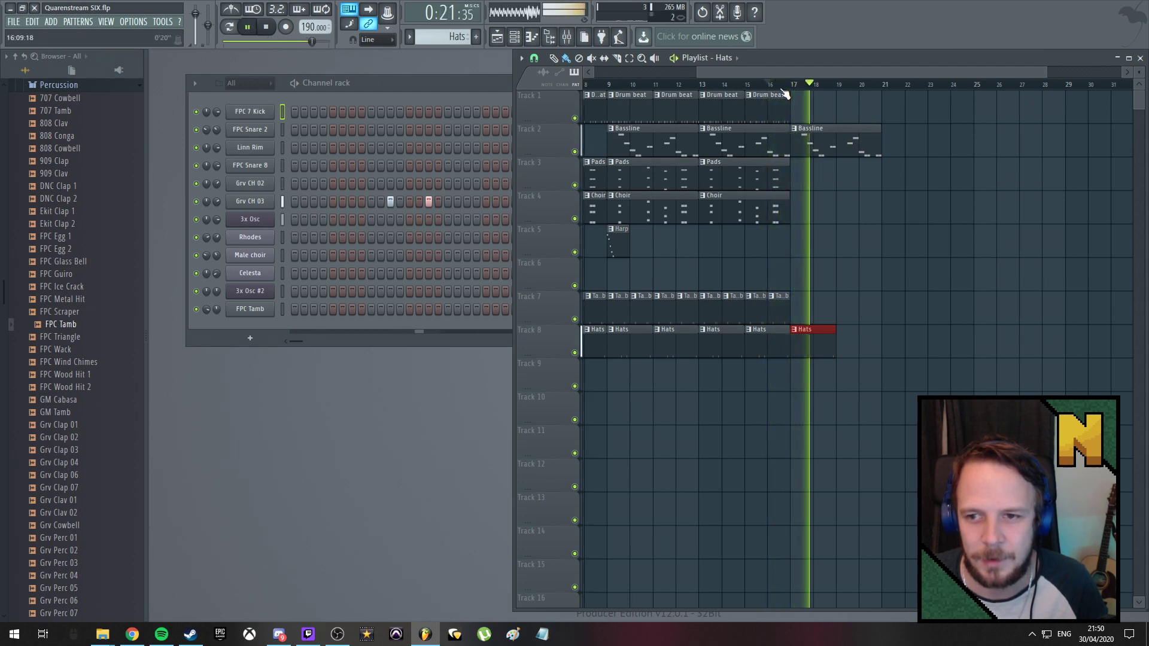
key("space")
right_click(809, 353)
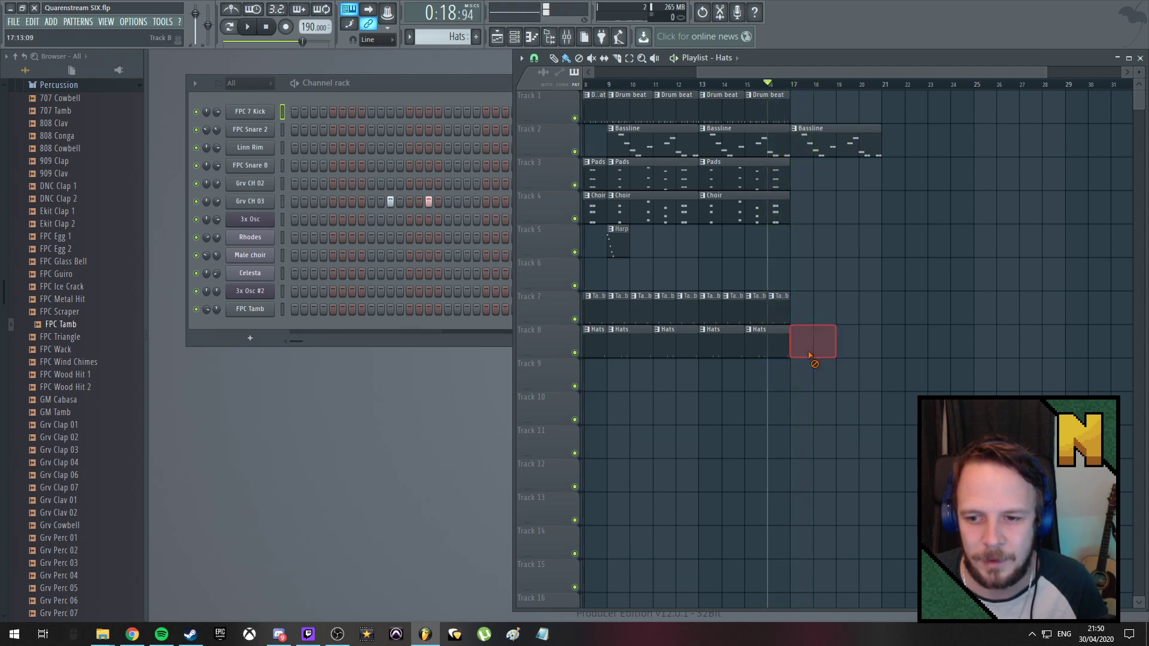
Extend the Drum beat on Track 1 over bars 17–24 while auditioning the transition, removing the extra clip at bar 25
left_click(802, 113)
right_click(822, 109)
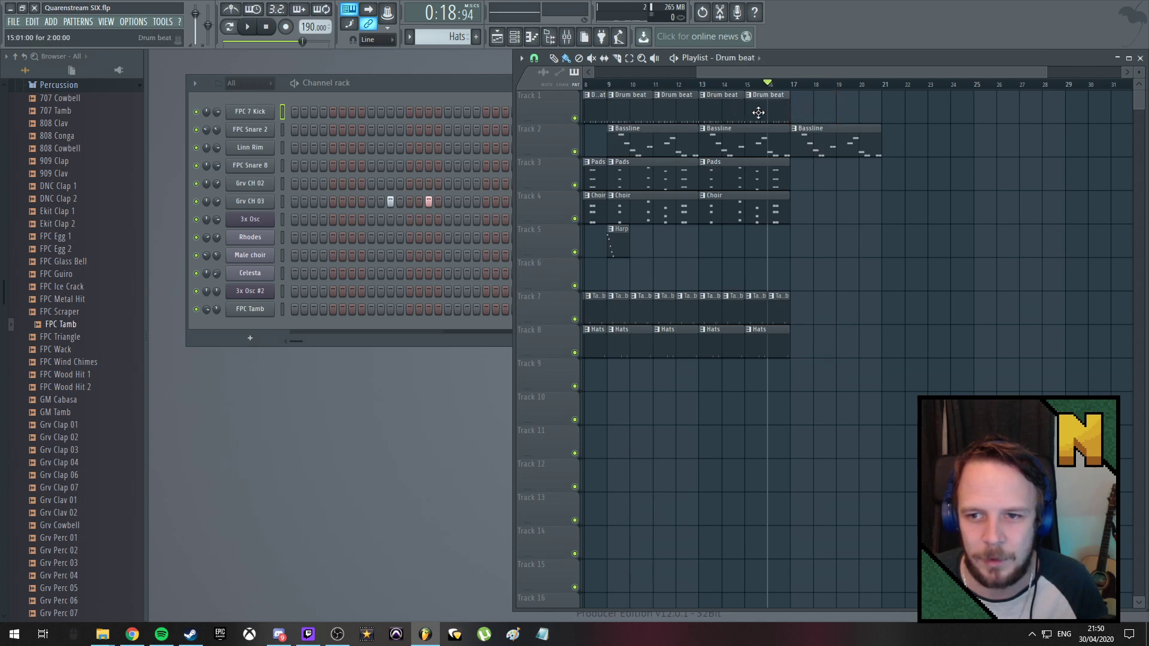
left_click(758, 112)
left_click_drag(802, 110, 834, 108)
key("space")
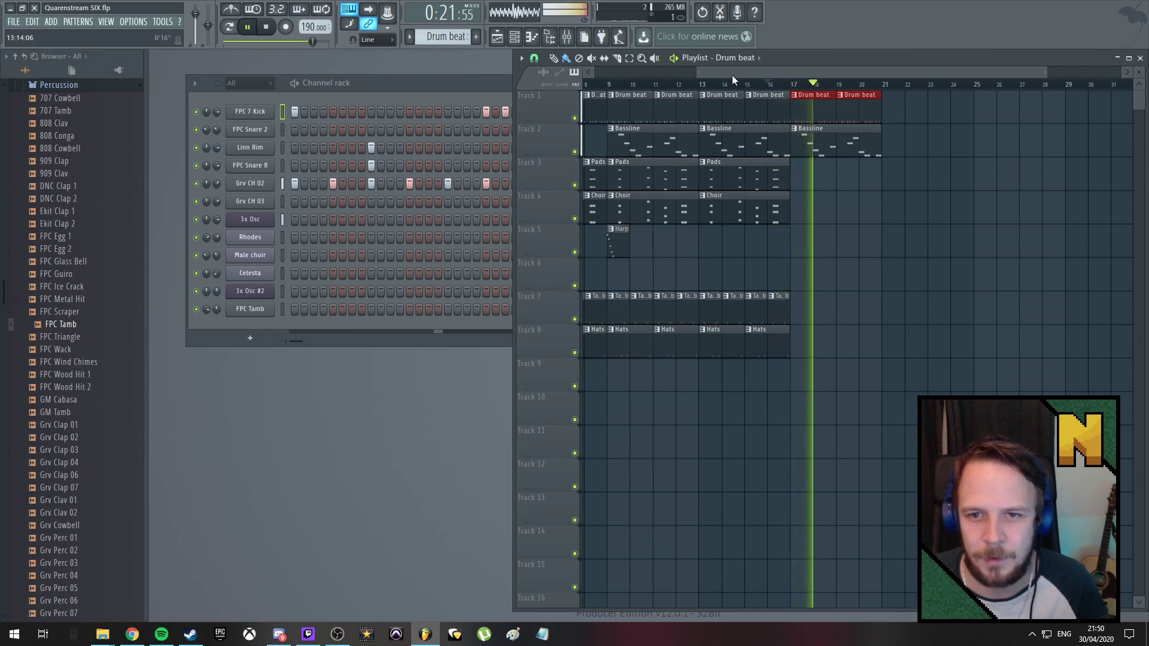
mouse_move(733, 75)
left_mouse_down()
mouse_move(675, 55)
mouse_move(677, 76)
mouse_move(773, 77)
left_mouse_up()
left_click_drag(828, 112, 932, 104)
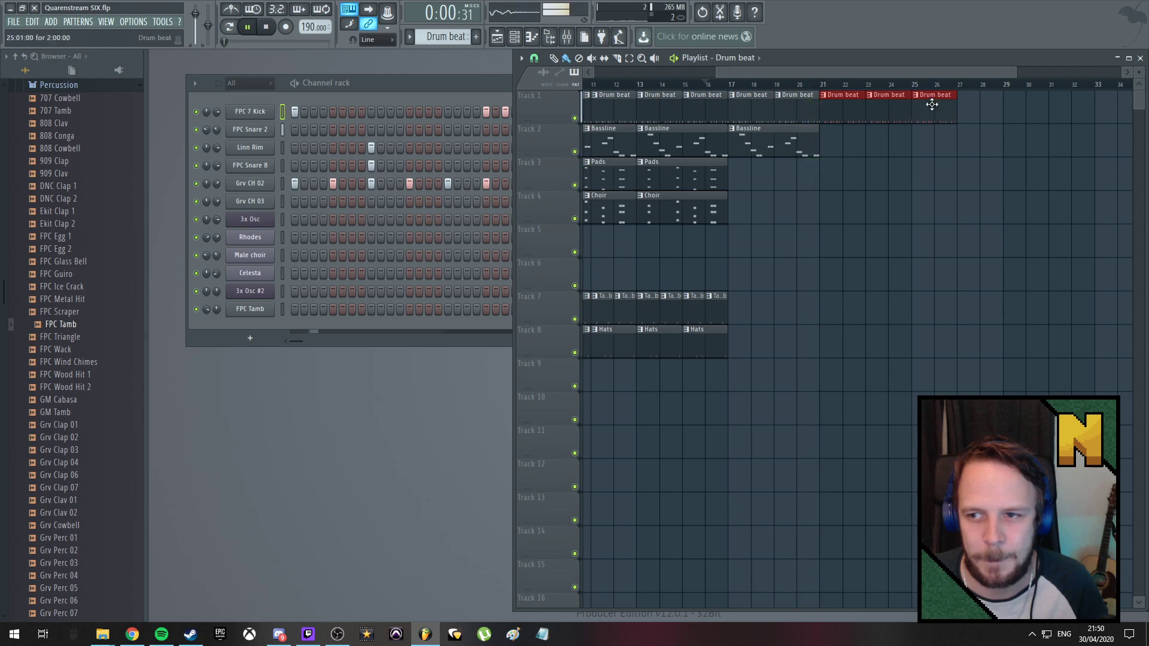
right_click(932, 104)
Stop playback and replace the Bassline clip at bar 17 with Bassline clips covering bars 17–24 on Track 2
right_click(757, 144)
key("space")
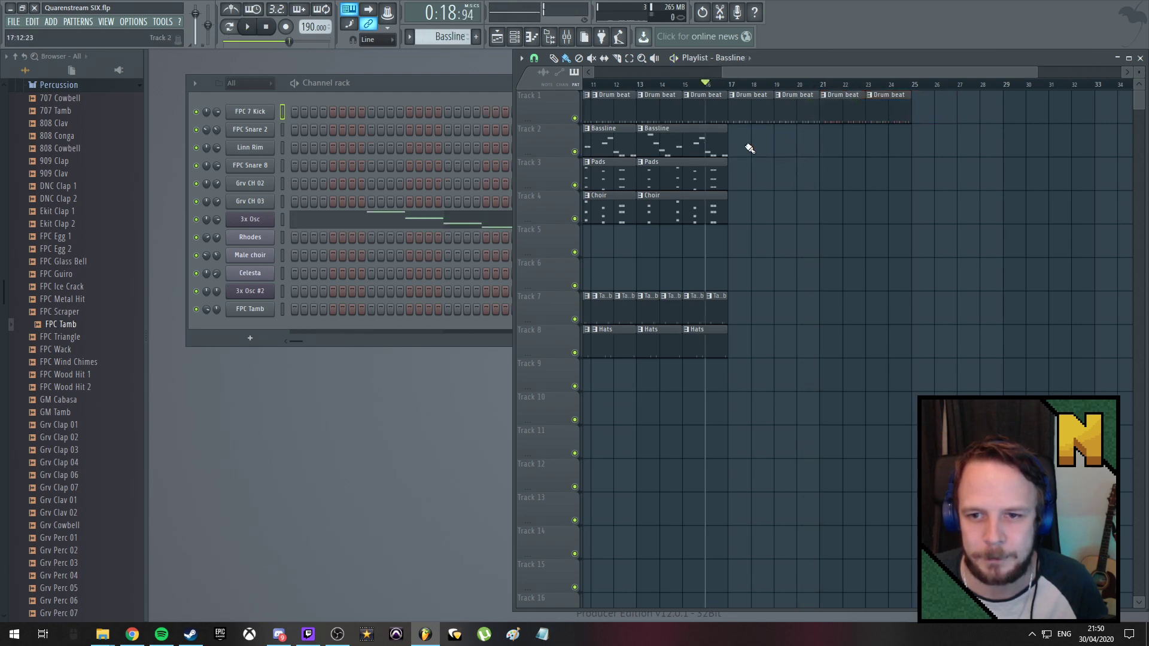
left_click_drag(740, 150, 842, 148)
Delete all Choir clips from Track 4 across bars 1–16 and play the arrangement from the beginning
left_click_drag(774, 71, 556, 144)
left_click_drag(902, 213, 648, 215)
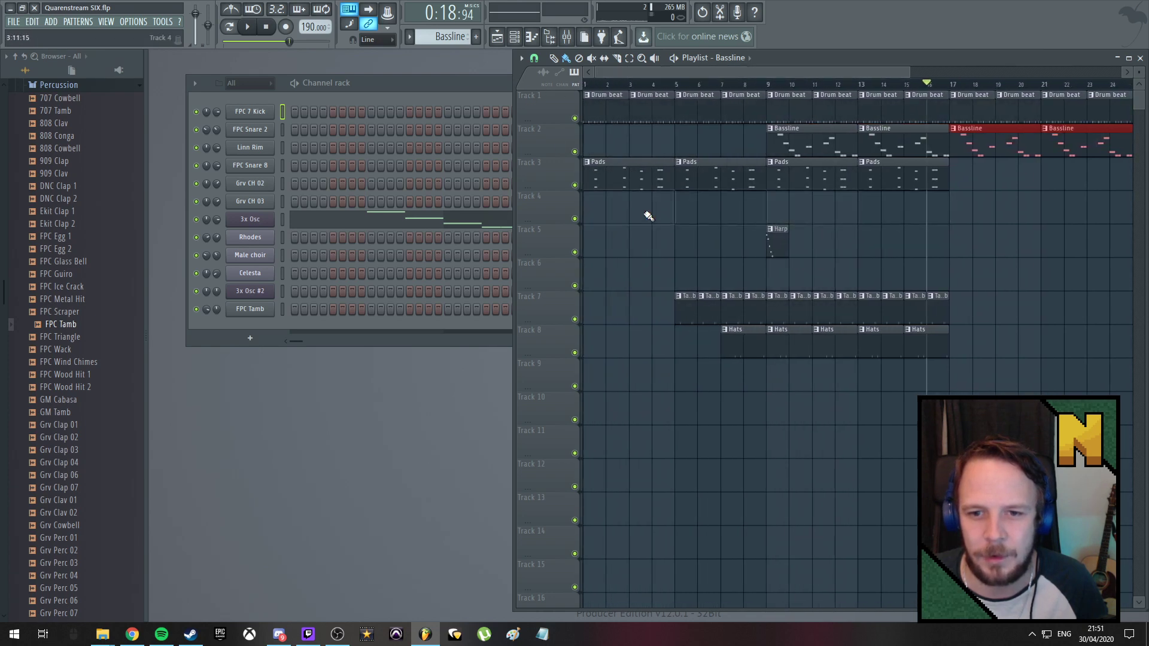
key("space")
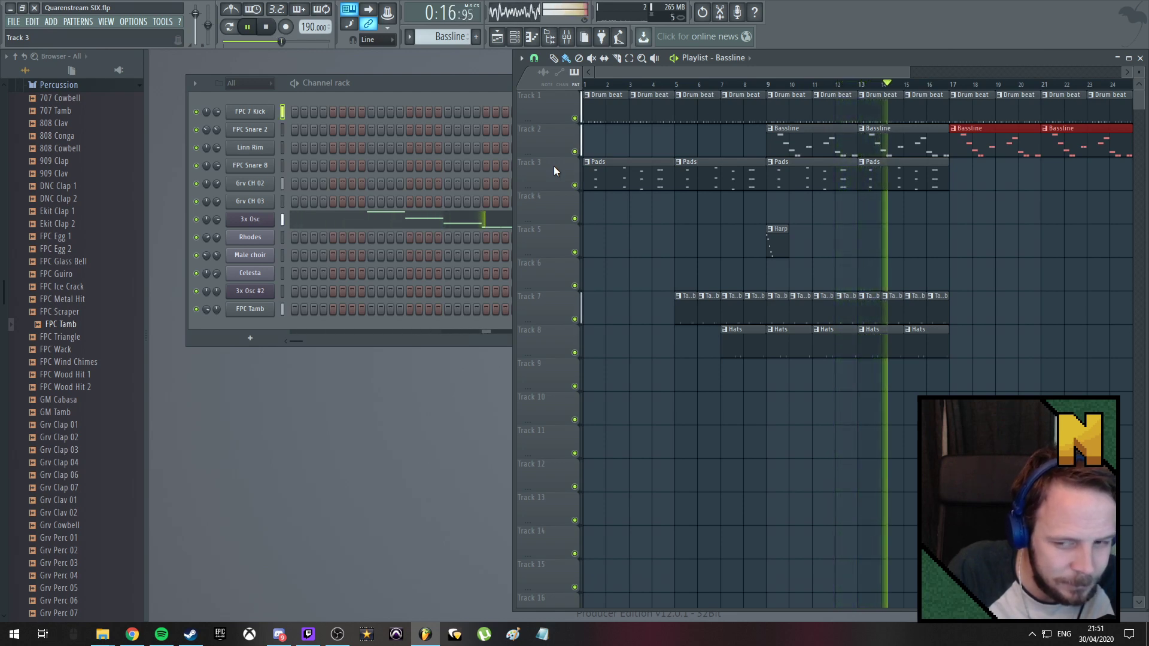
Stop playback, add a Harp clip on Track 5 at bar 17, and audition the transition from bar 16
left_click_drag(801, 73, 833, 72)
key("space")
left_click(654, 236)
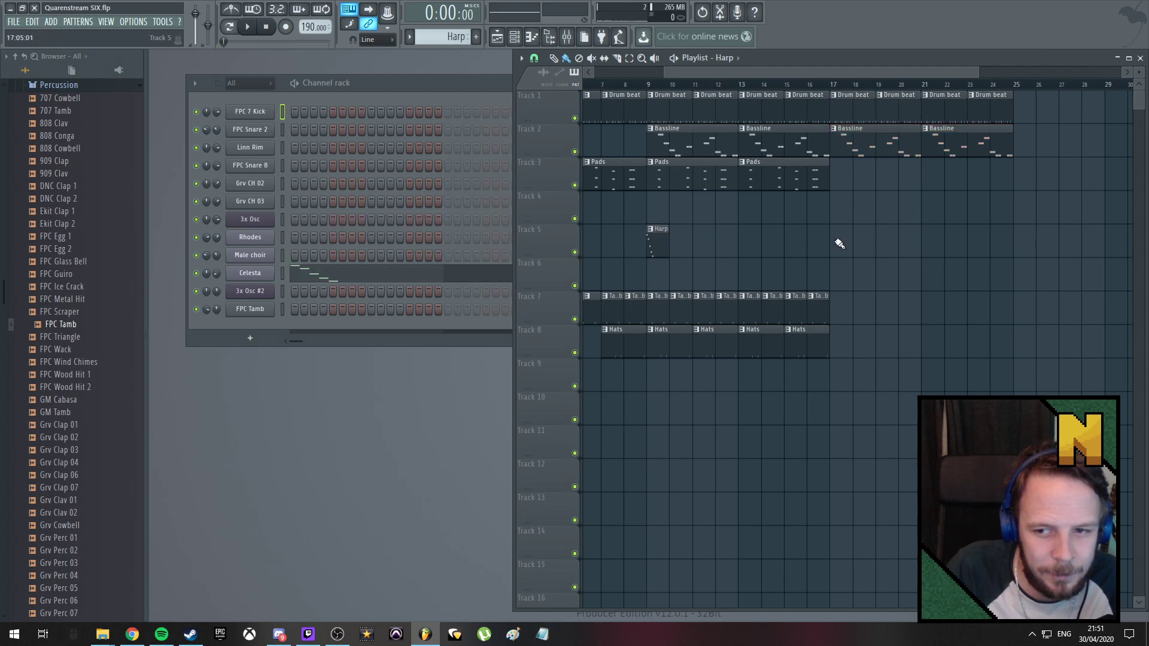
left_click(838, 241)
left_click(811, 86)
key("space")
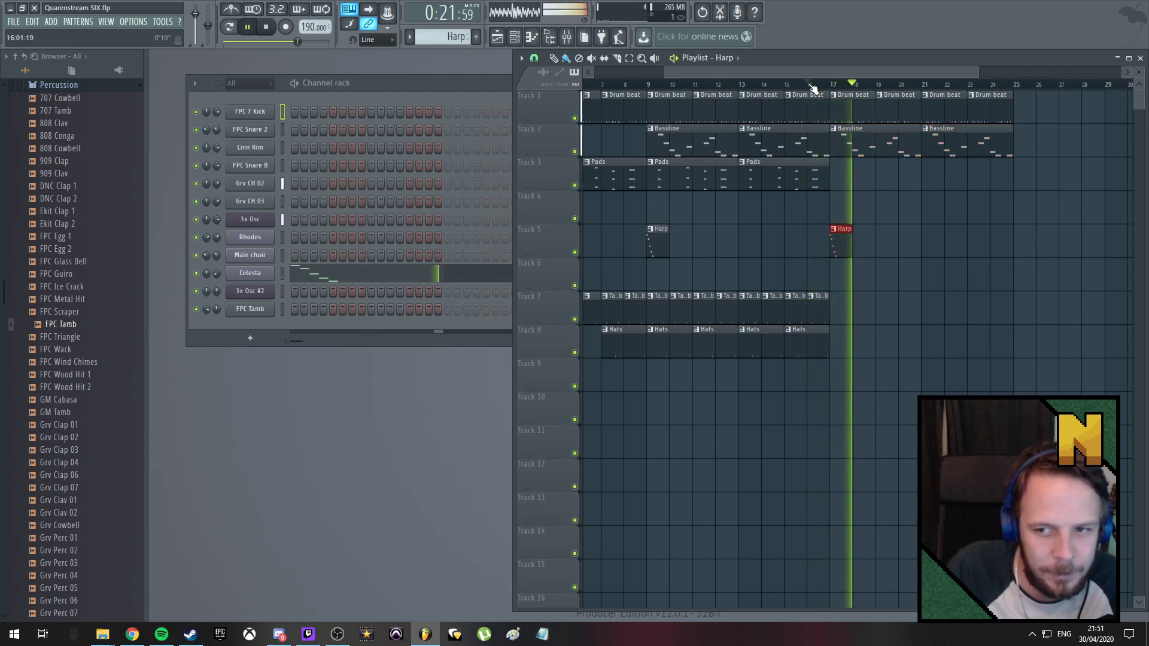
left_click_drag(825, 73, 906, 66)
key("space")
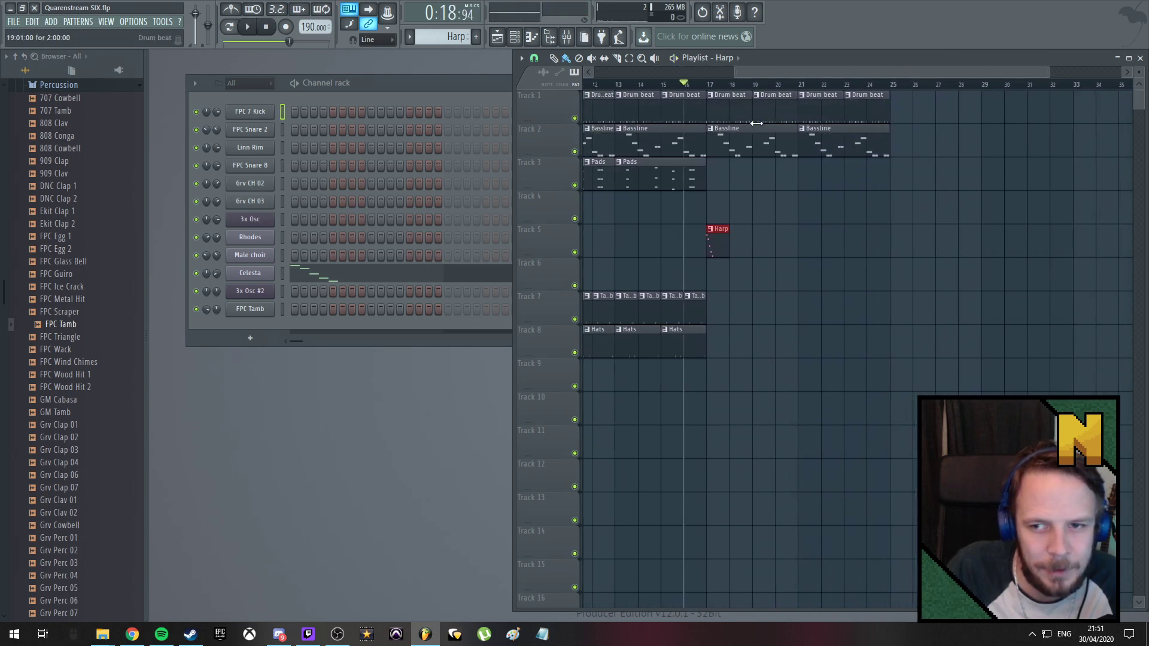
Extend the Drum beat on Track 1 and the Bassline on Track 2 over bars 25–32
left_click_drag(757, 123, 675, 111)
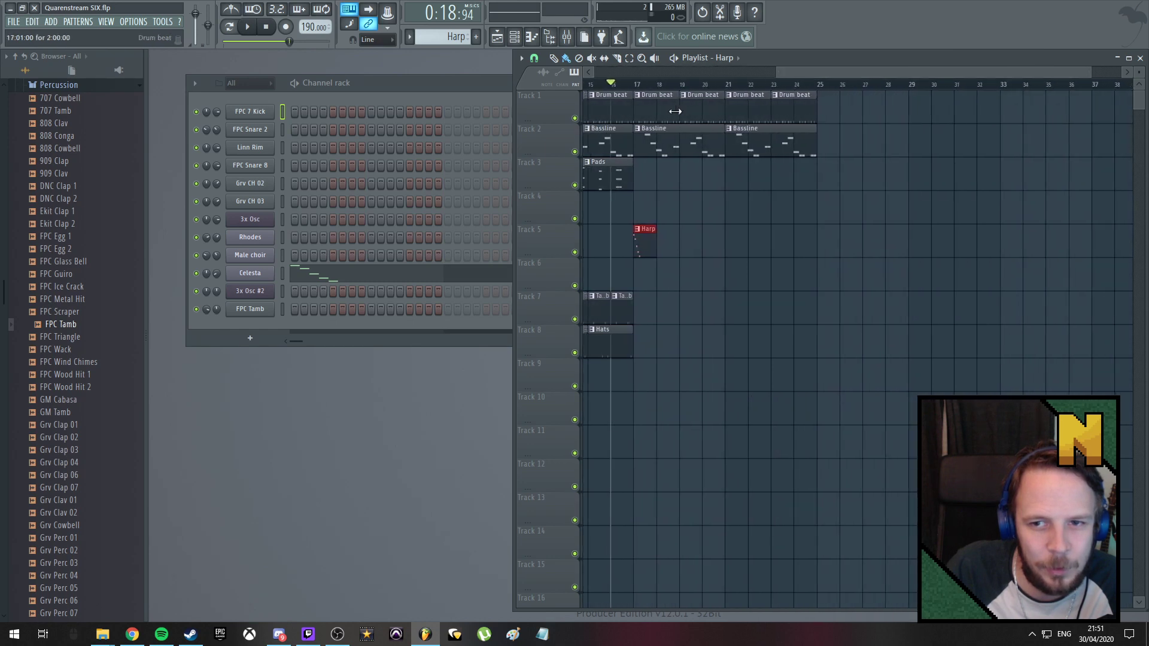
left_click(656, 110)
left_click_drag(826, 114, 959, 118)
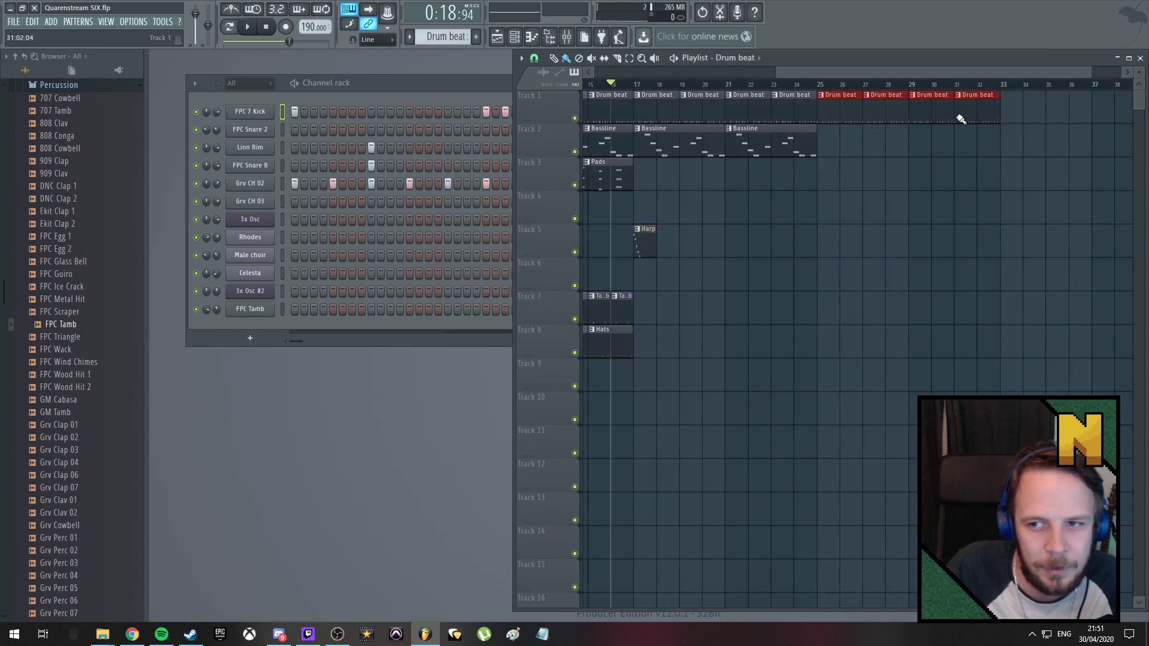
left_click(739, 132)
left_click_drag(829, 135, 922, 138)
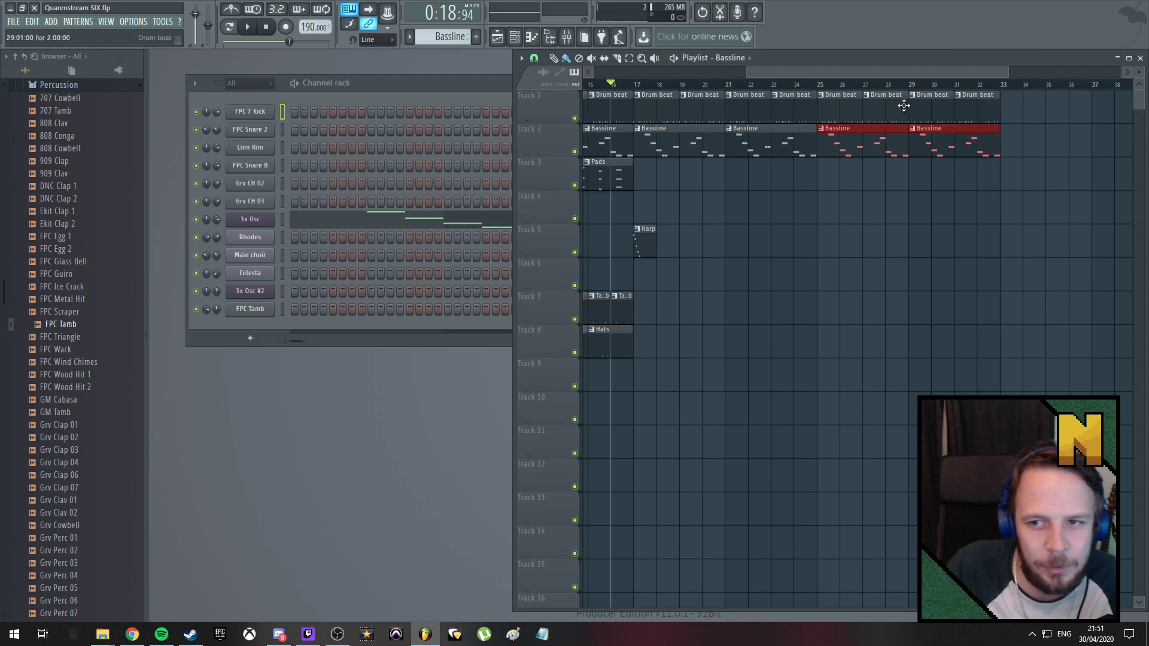
Place a Harp clip on Track 5 at bar 33
left_click_drag(863, 73, 876, 74)
scroll(876, 76, "right", 3)
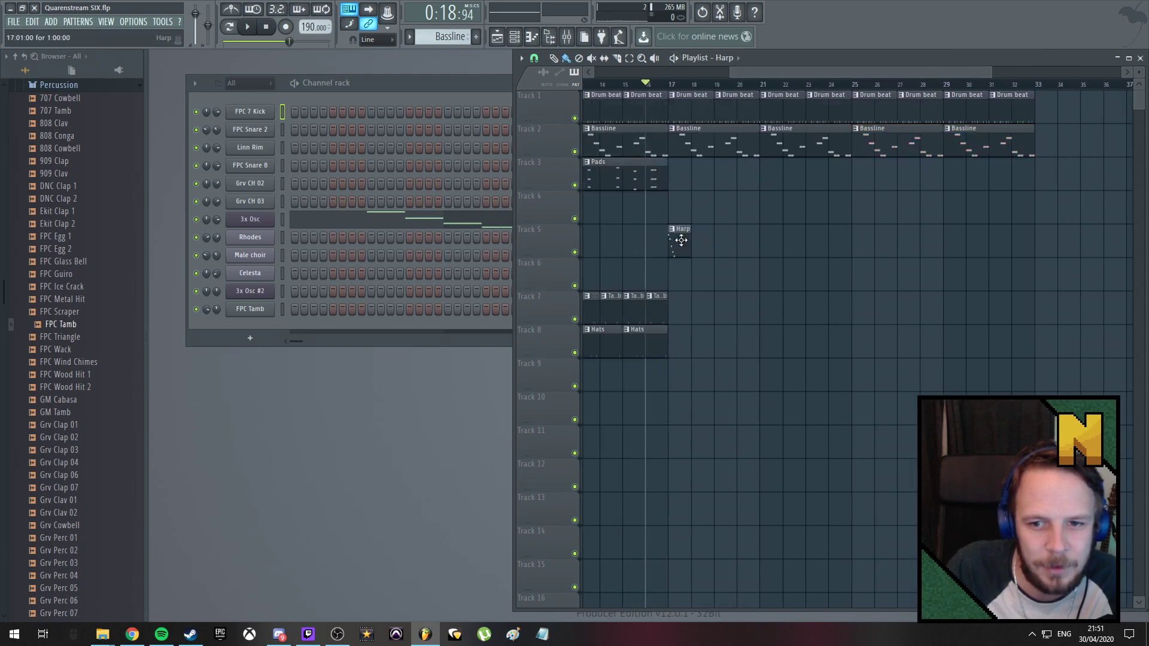
left_click(676, 234)
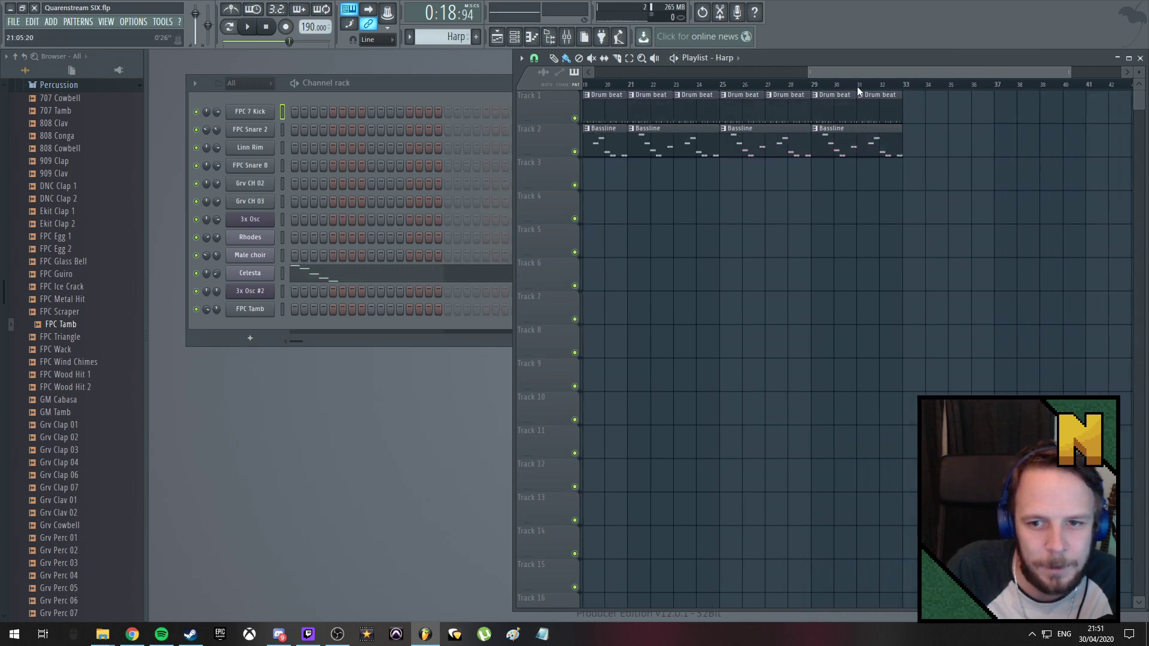
scroll(859, 91, "right", 3)
left_click(837, 234)
Continue the Drum beat on Track 1 and the Bassline on Track 2 across bars 33–40
left_click(794, 105)
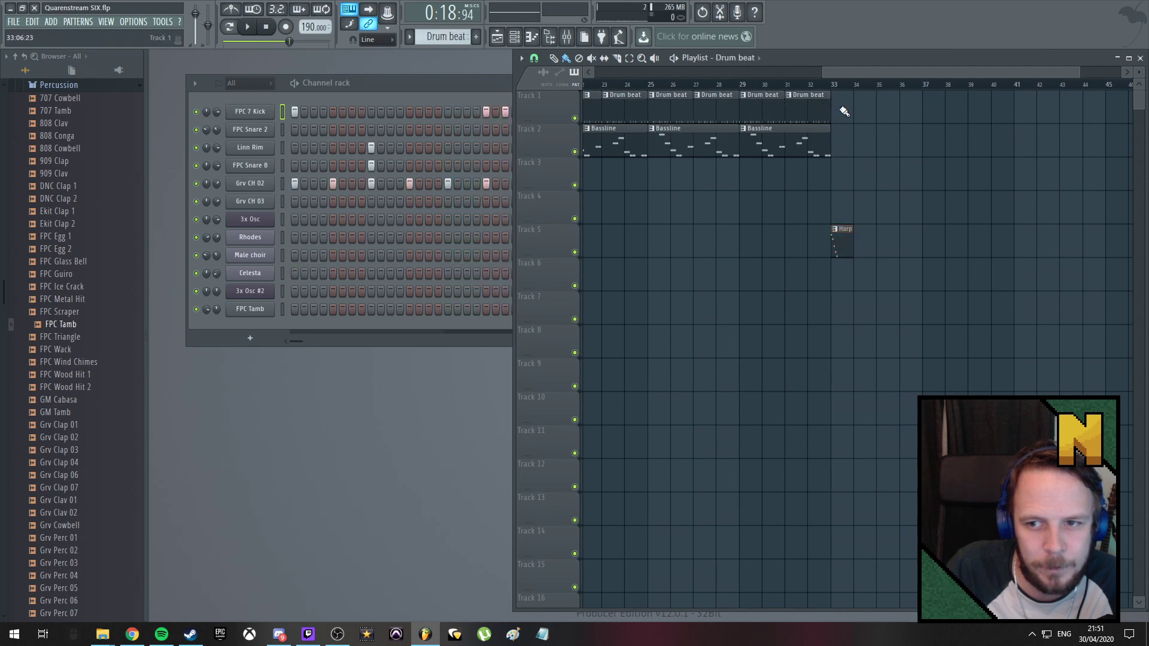
left_click_drag(844, 111, 963, 125)
left_click(789, 144)
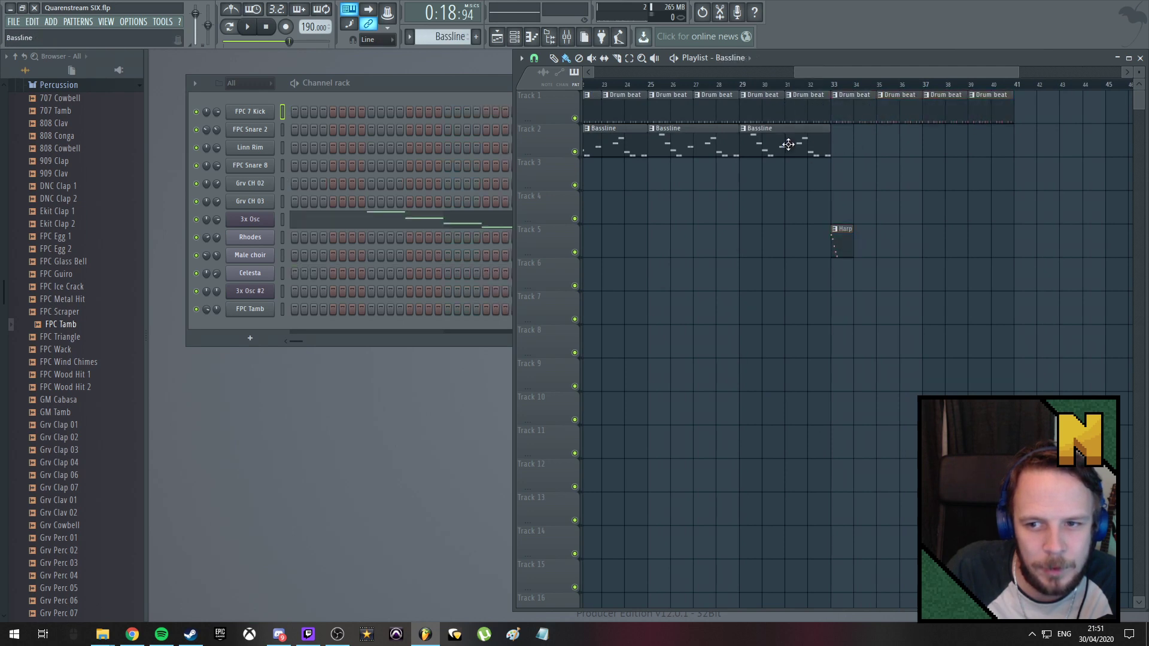
left_click_drag(844, 147, 976, 160)
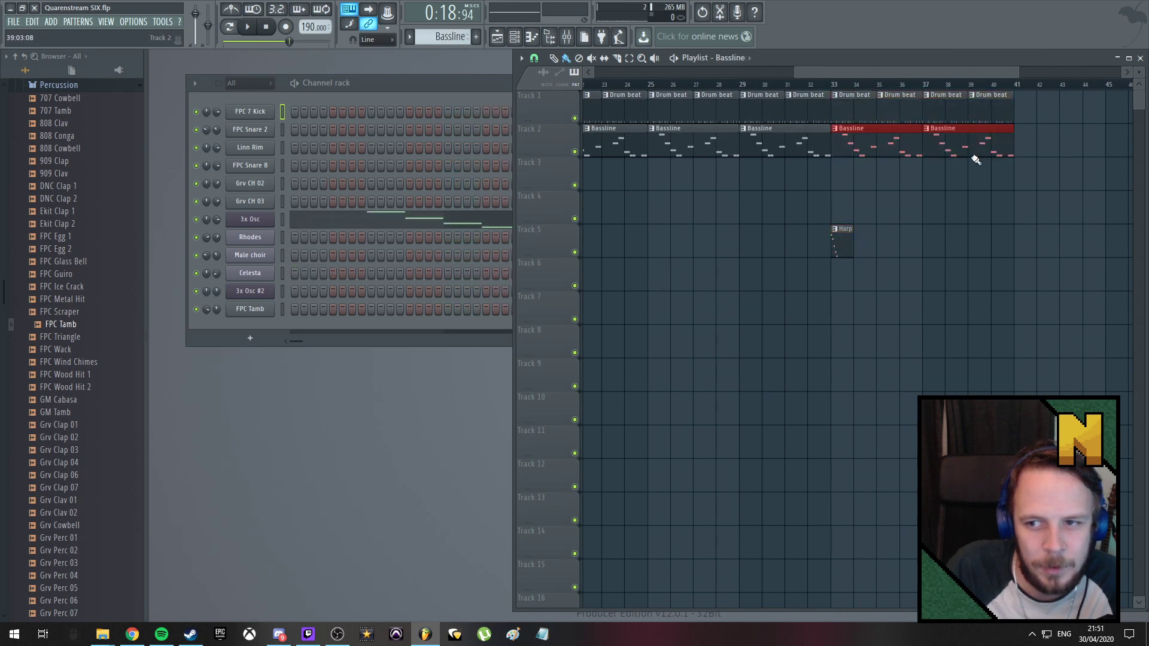
Set the playback position to bar 33 and fill bars 33–40 on Track 7 with Tamb clips
left_click(835, 88)
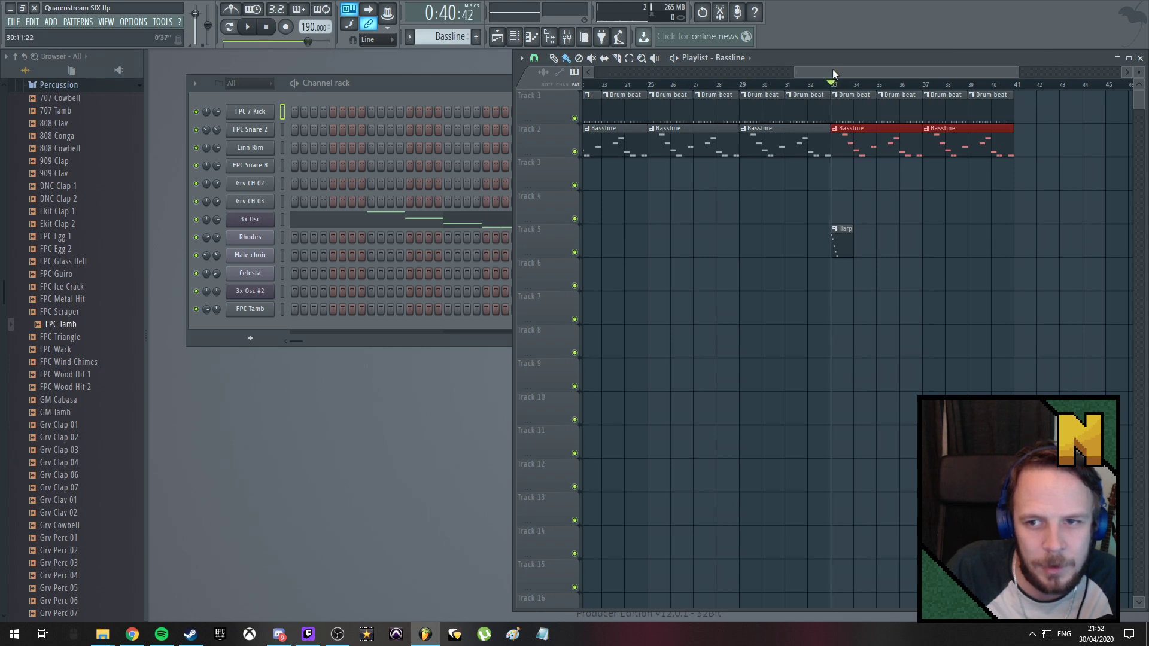
left_click_drag(834, 73, 592, 85)
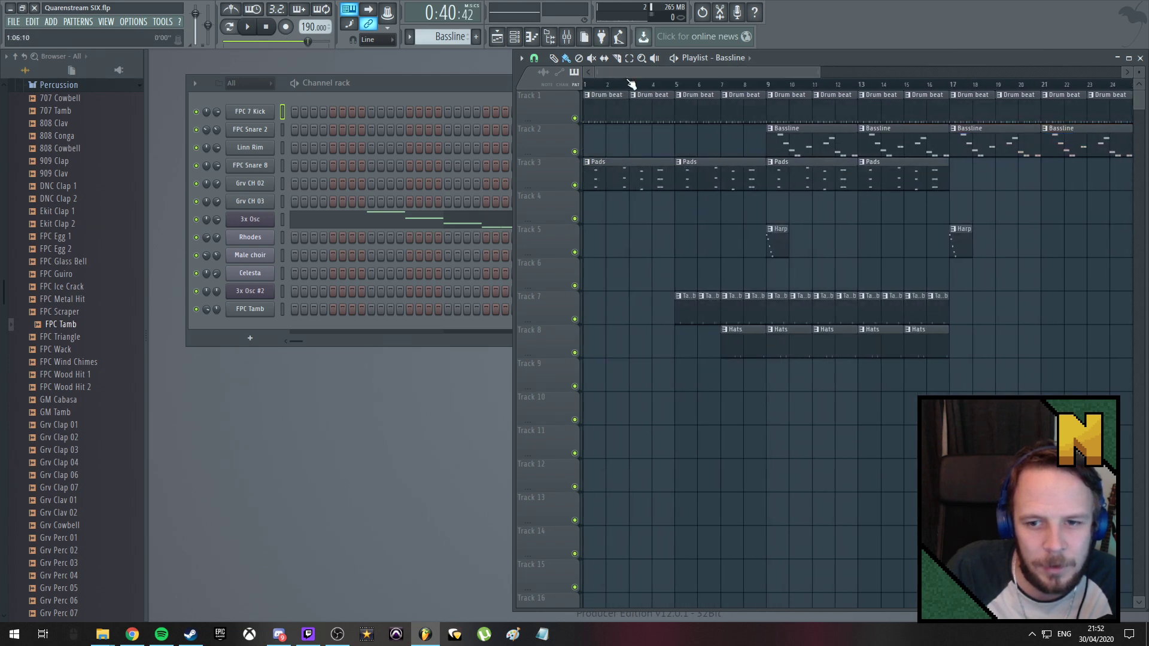
left_click(753, 309)
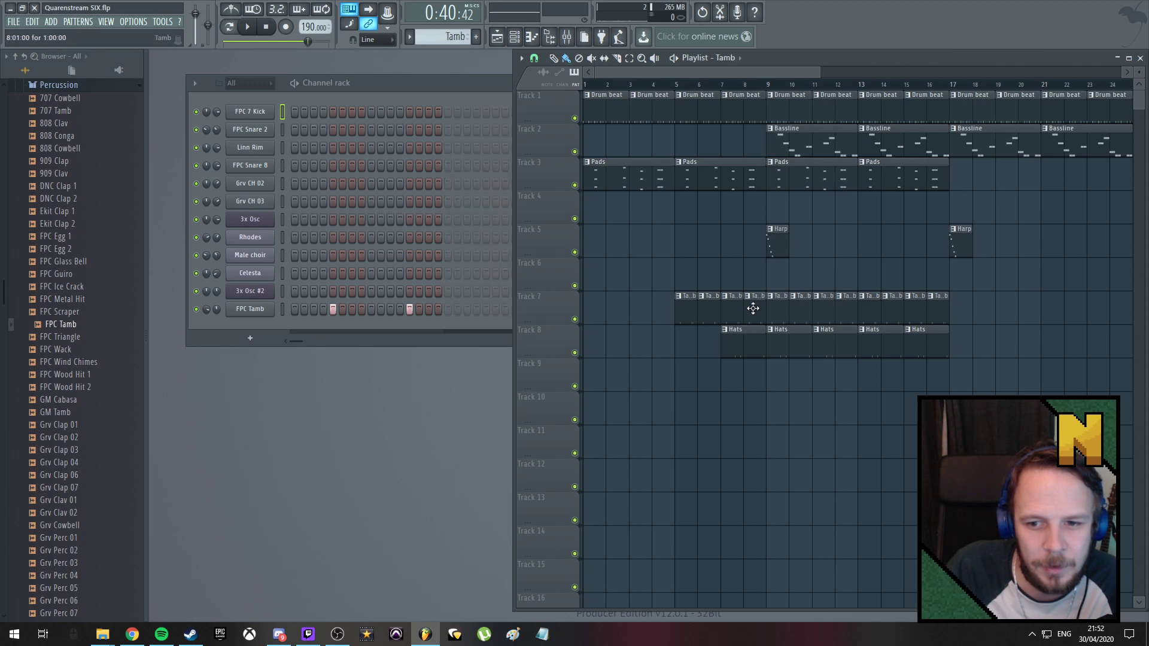
left_click_drag(734, 76, 916, 77)
mouse_move(880, 314)
left_mouse_down()
mouse_move(1008, 313)
mouse_move(1023, 292)
left_mouse_up()
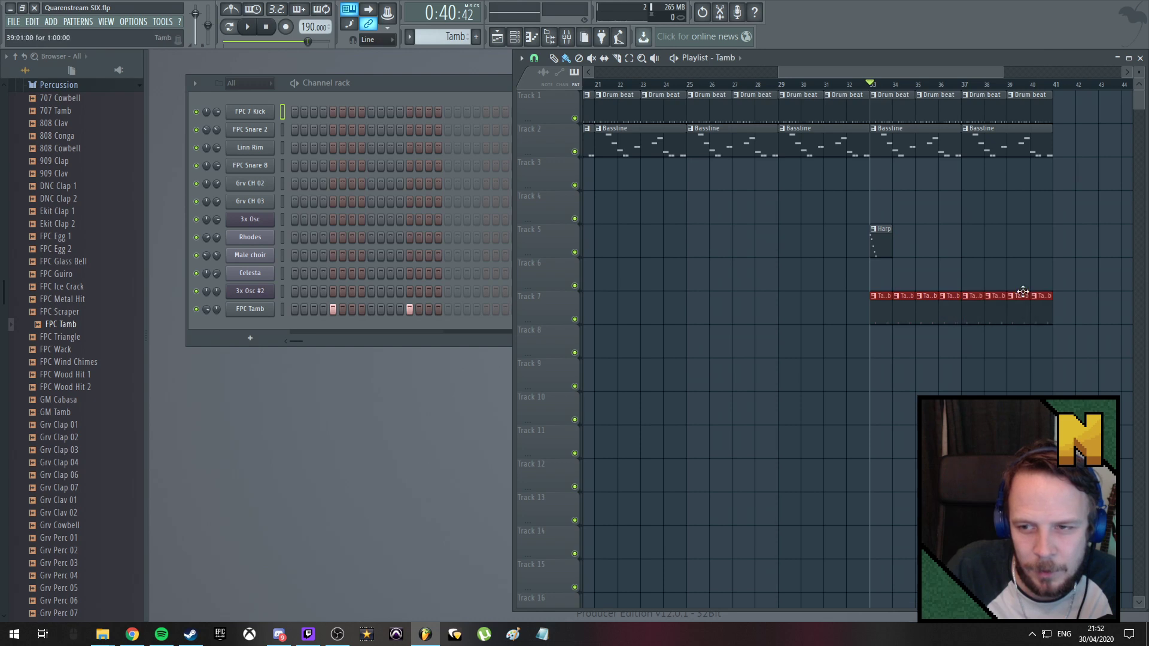
Fill bars 33–40 on Track 8 with Hats clips
left_click_drag(827, 73, 732, 73)
left_click(716, 357)
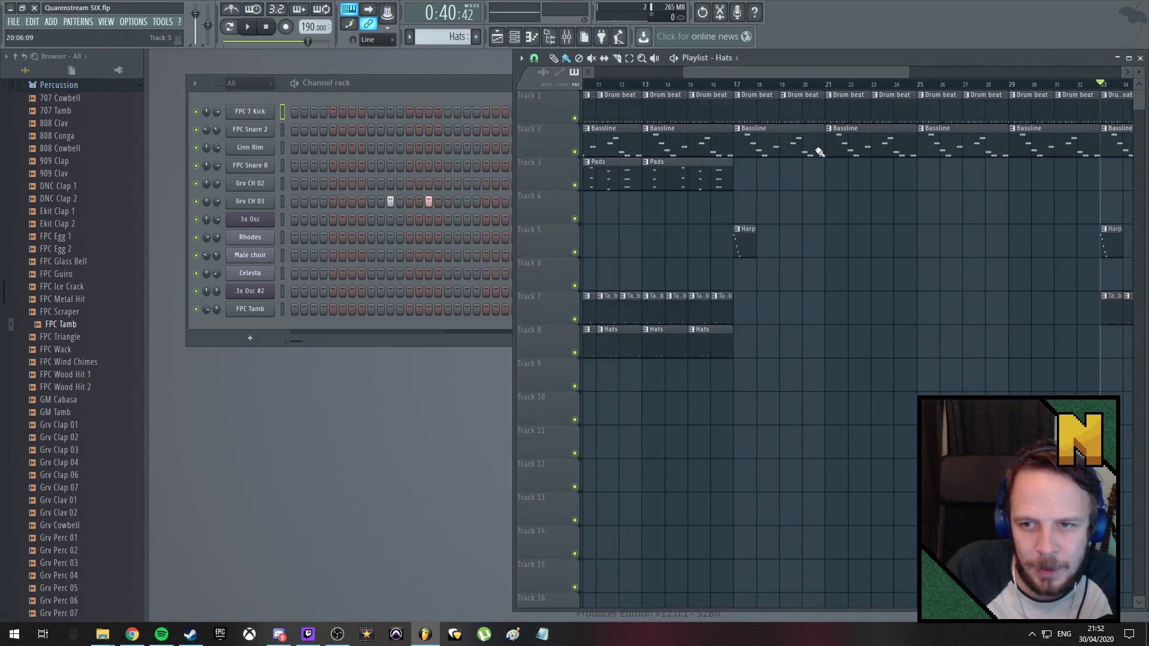
left_click_drag(823, 76, 994, 76)
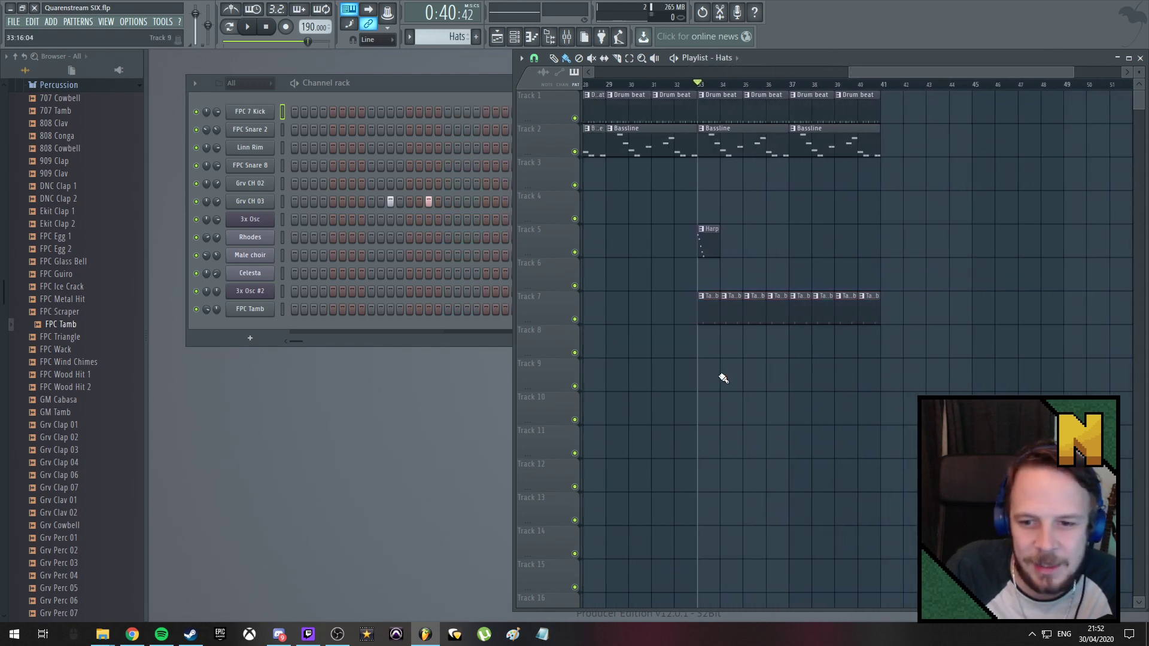
left_click_drag(707, 351, 850, 353)
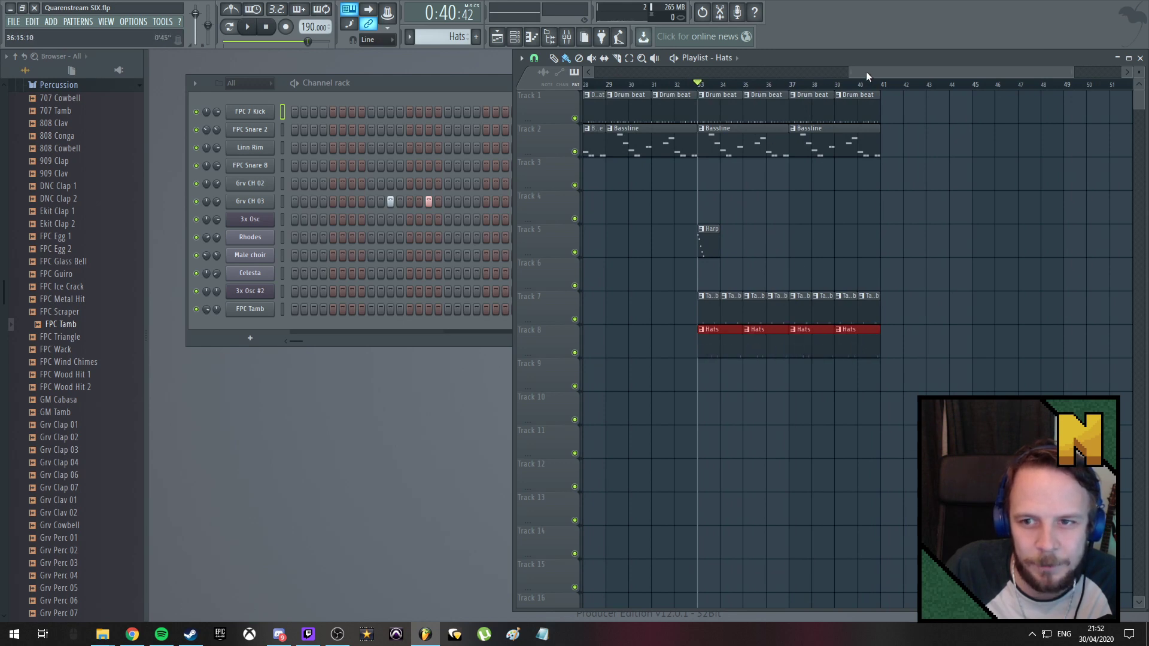
Add Pads clips covering bars 33–40 on Track 3
left_click_drag(866, 71, 677, 78)
left_click(674, 176)
left_click_drag(752, 70, 933, 75)
left_click_drag(759, 187, 890, 186)
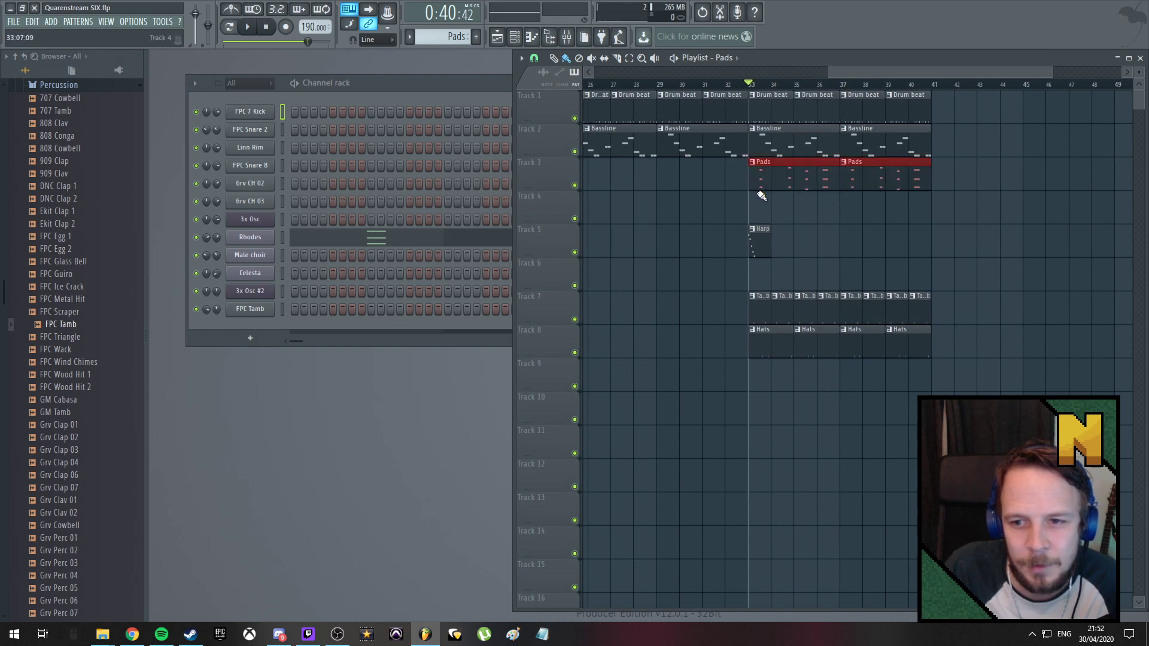
Add Choir clips over bars 33–40 on Track 4 and a Melody clip at bar 33 on Track 6
scroll(446, 36, "down", 1)
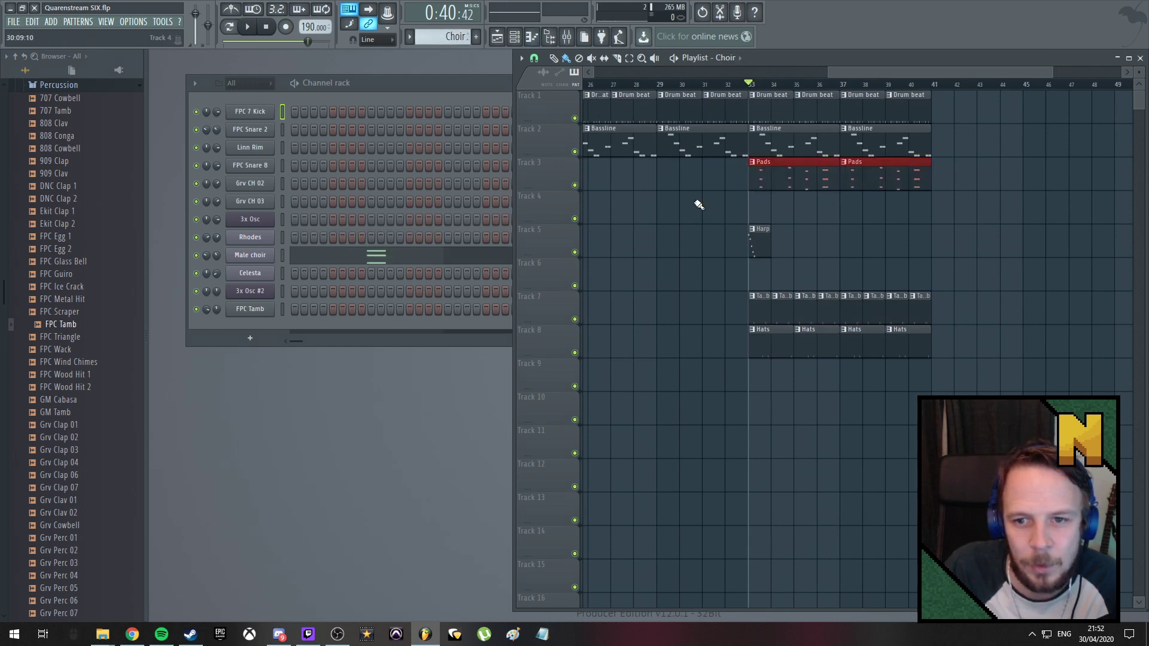
left_click_drag(758, 215, 892, 217)
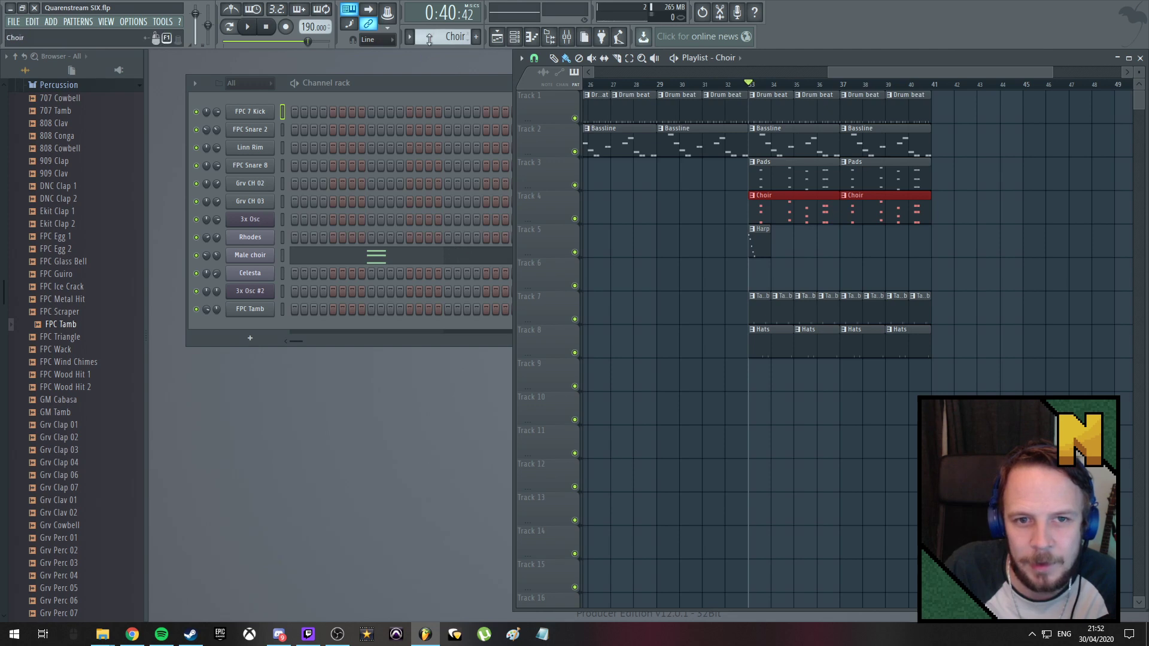
scroll(429, 39, "down", 1)
scroll(446, 36, "down", 1)
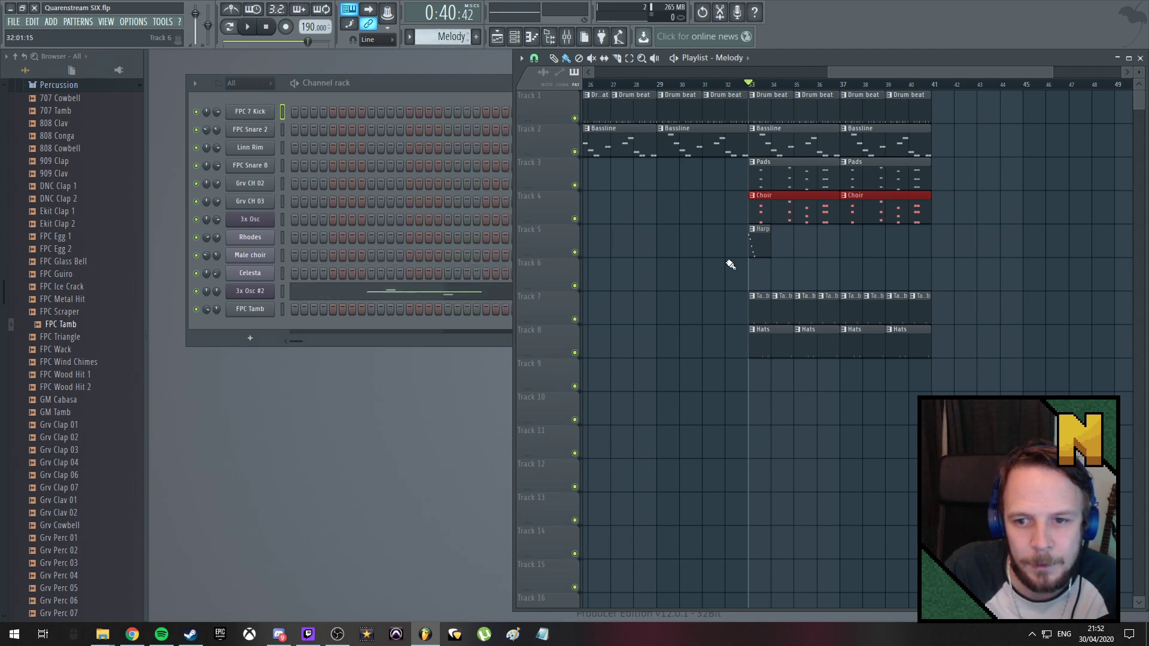
left_click(759, 282)
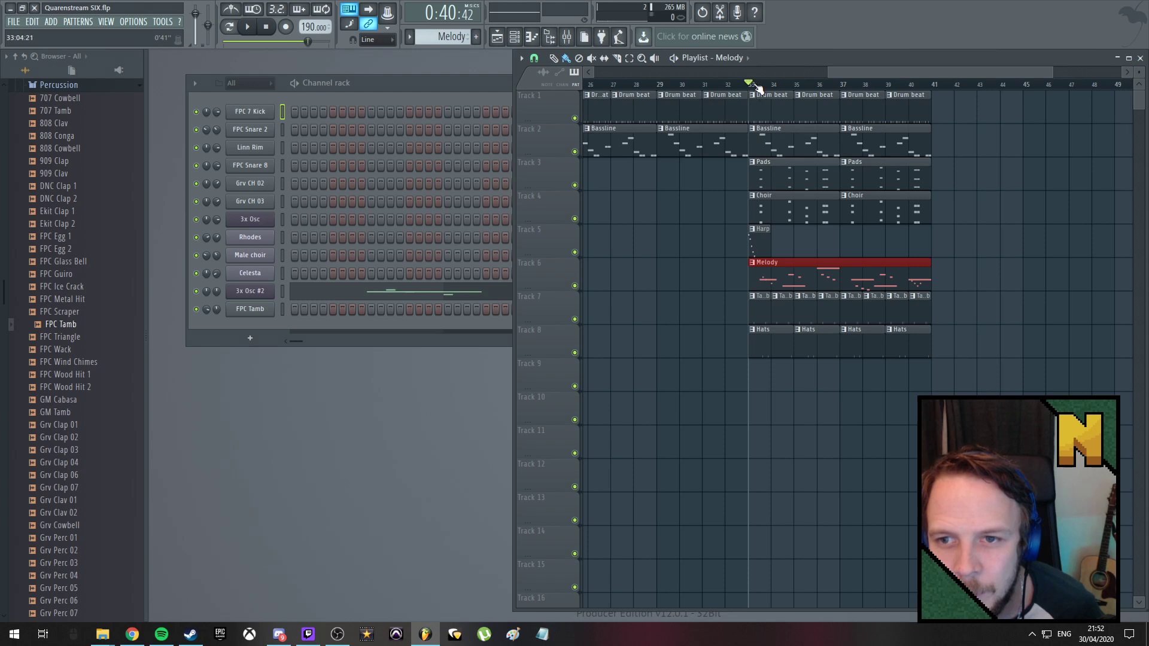
left_click_drag(765, 85, 747, 85)
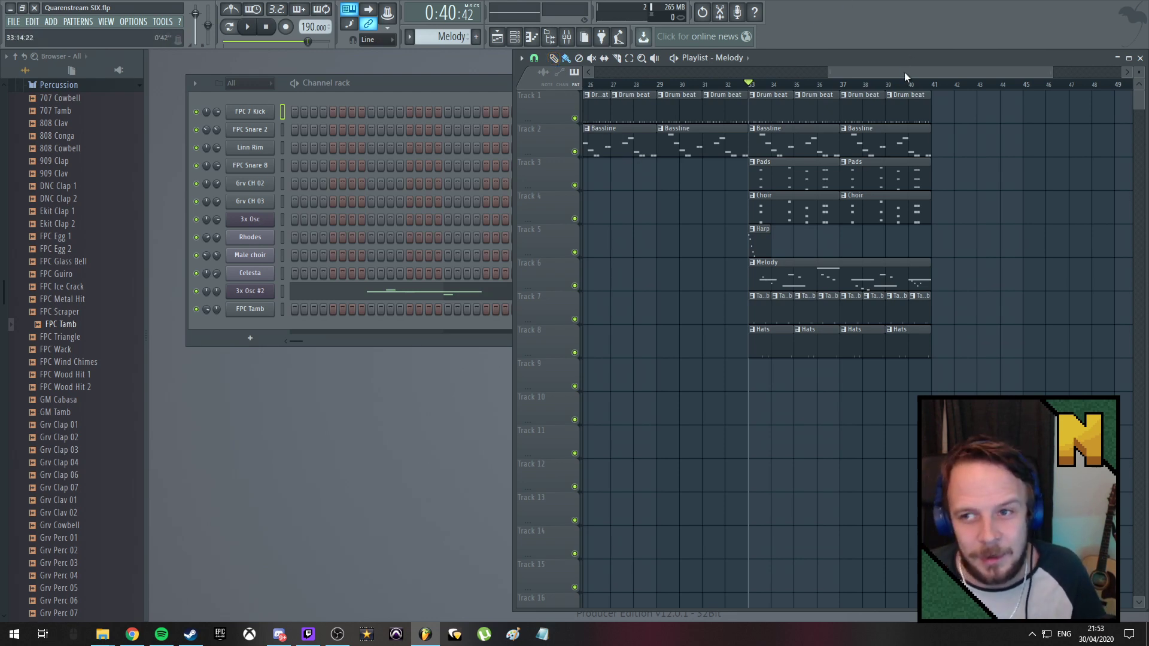
left_click_drag(904, 72, 612, 85)
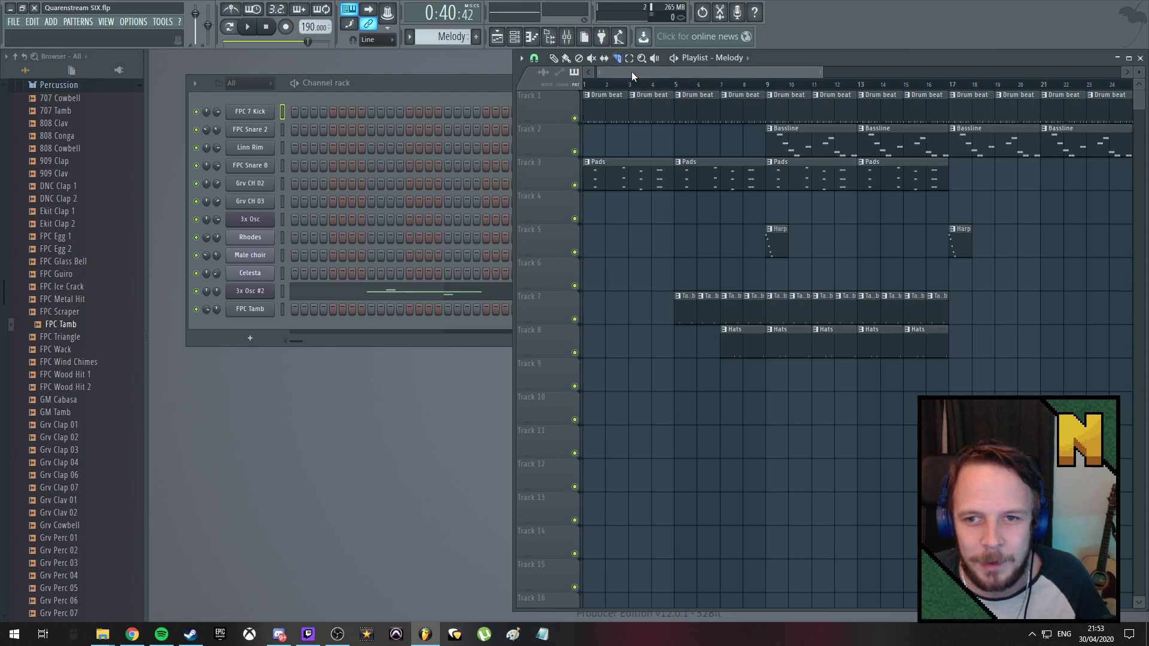
left_click_drag(631, 71, 939, 72)
left_click(731, 84)
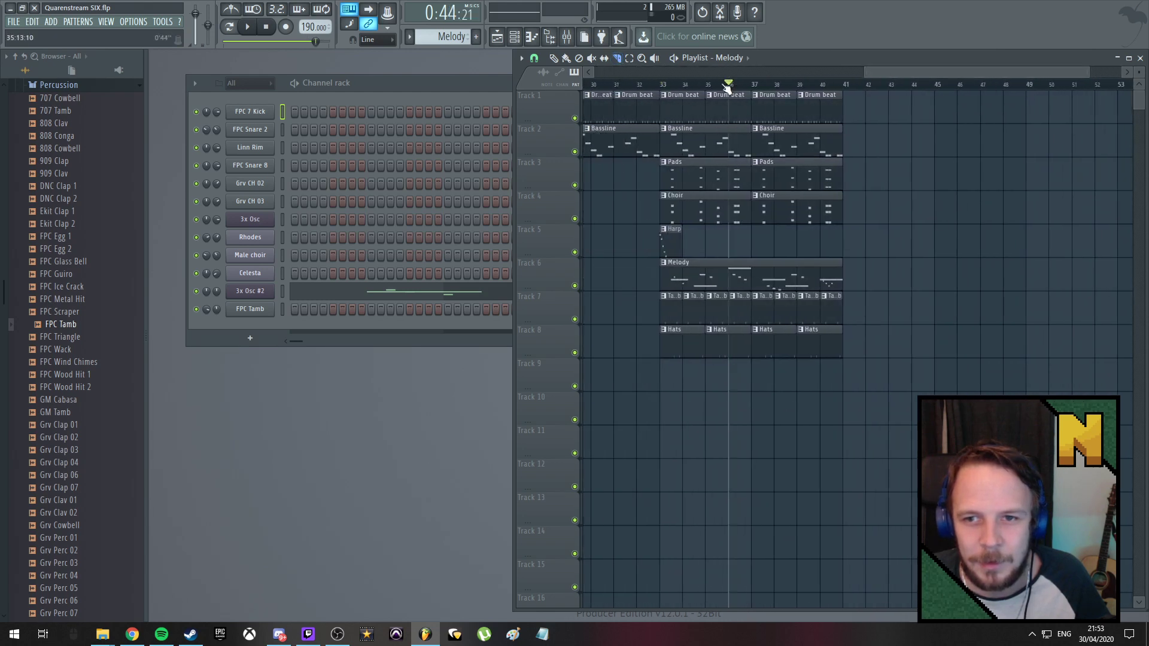
left_click(660, 84)
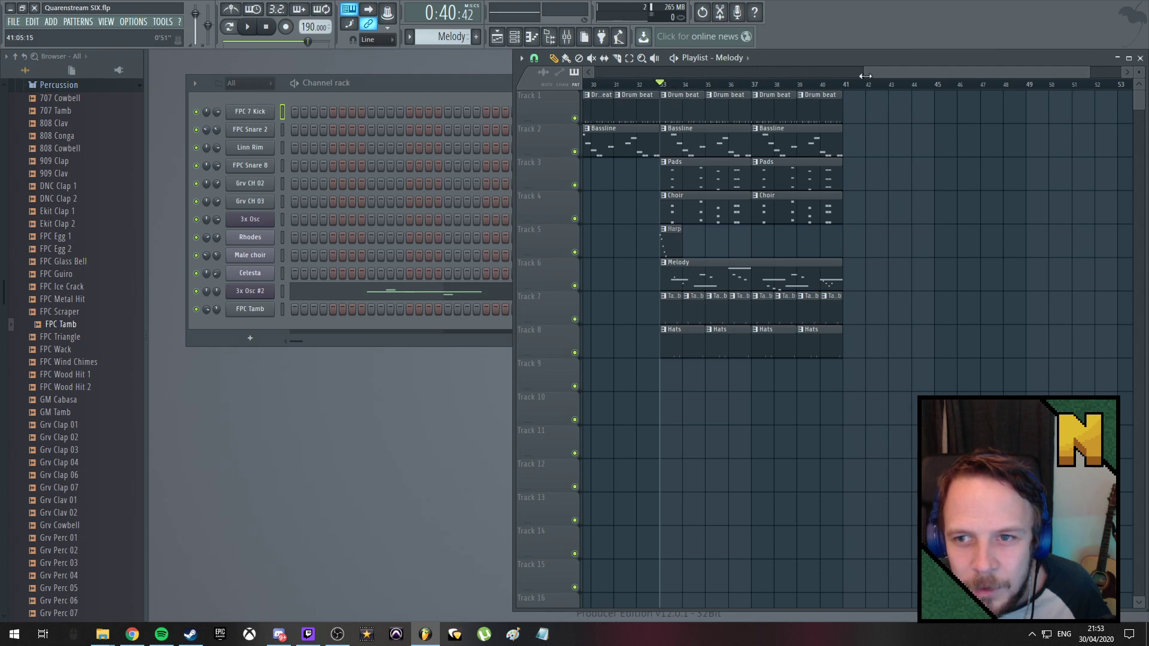
mouse_move(866, 75)
left_mouse_down()
mouse_move(583, 84)
mouse_move(877, 70)
left_mouse_up()
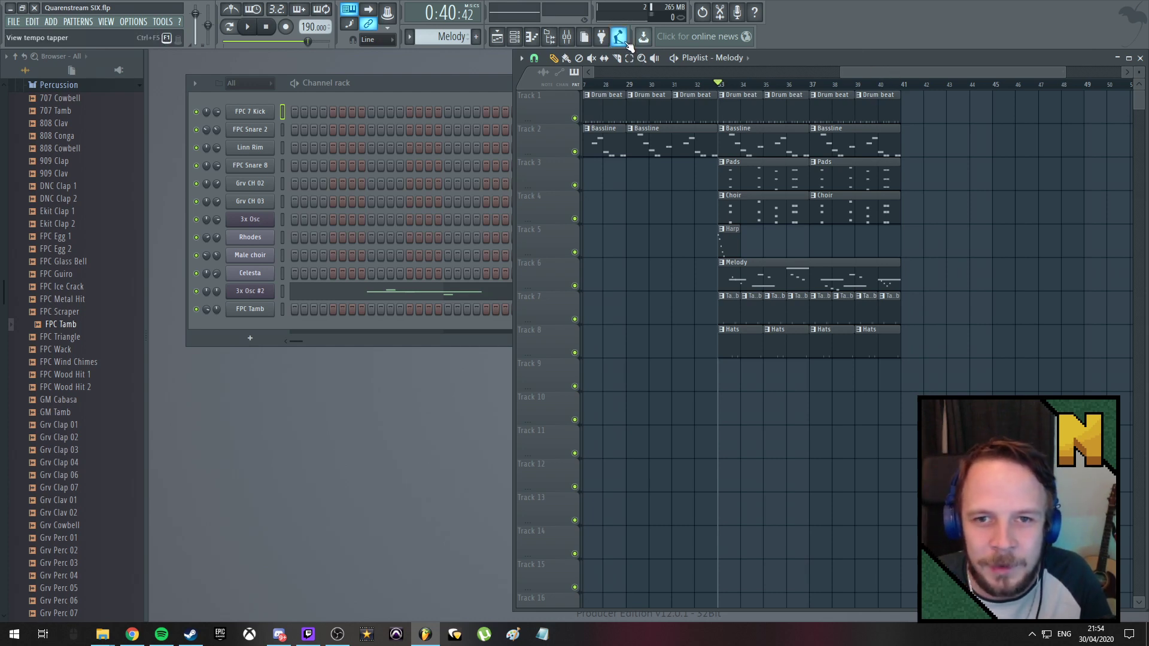
left_click(370, 12)
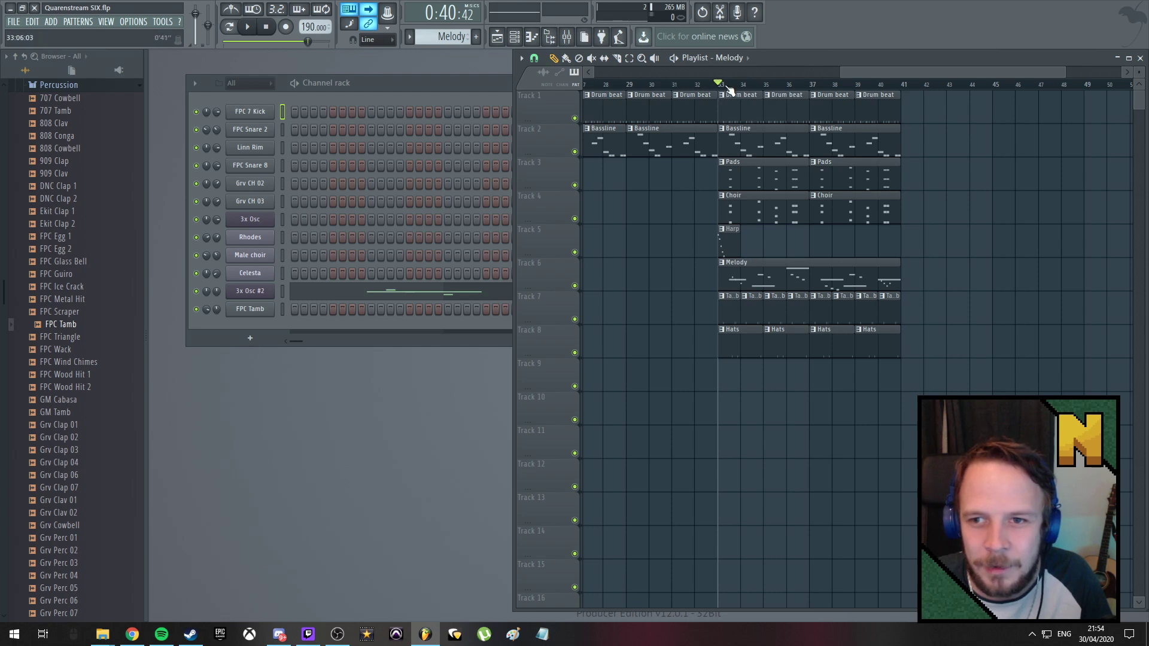
left_click_drag(856, 72, 478, 59)
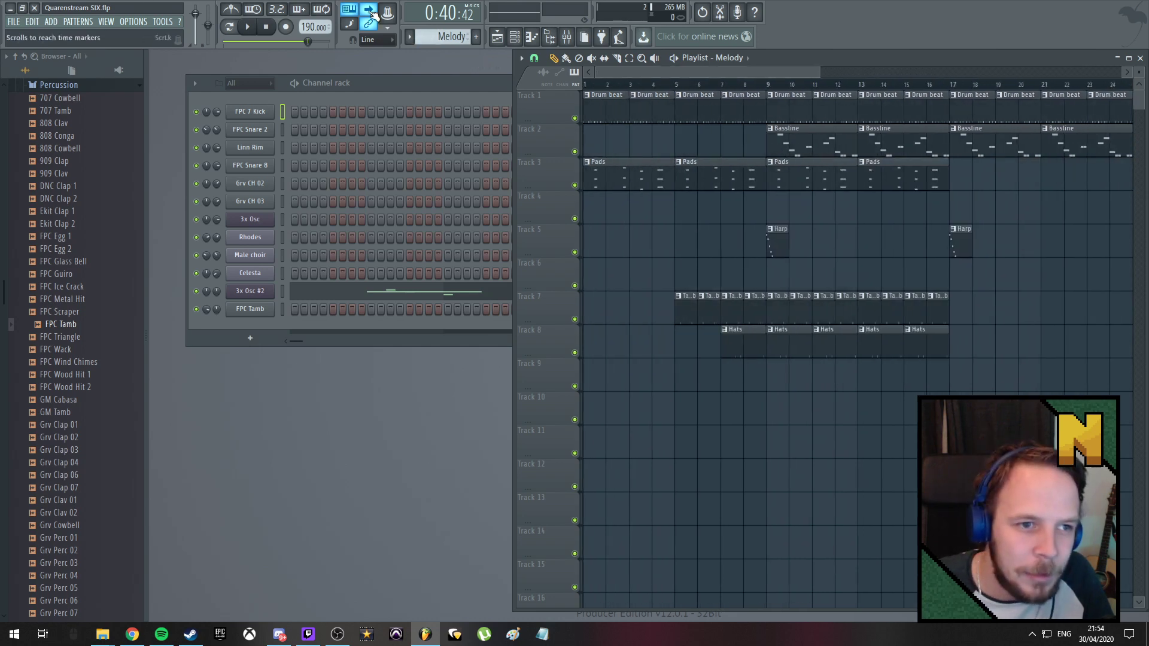
left_click(371, 13)
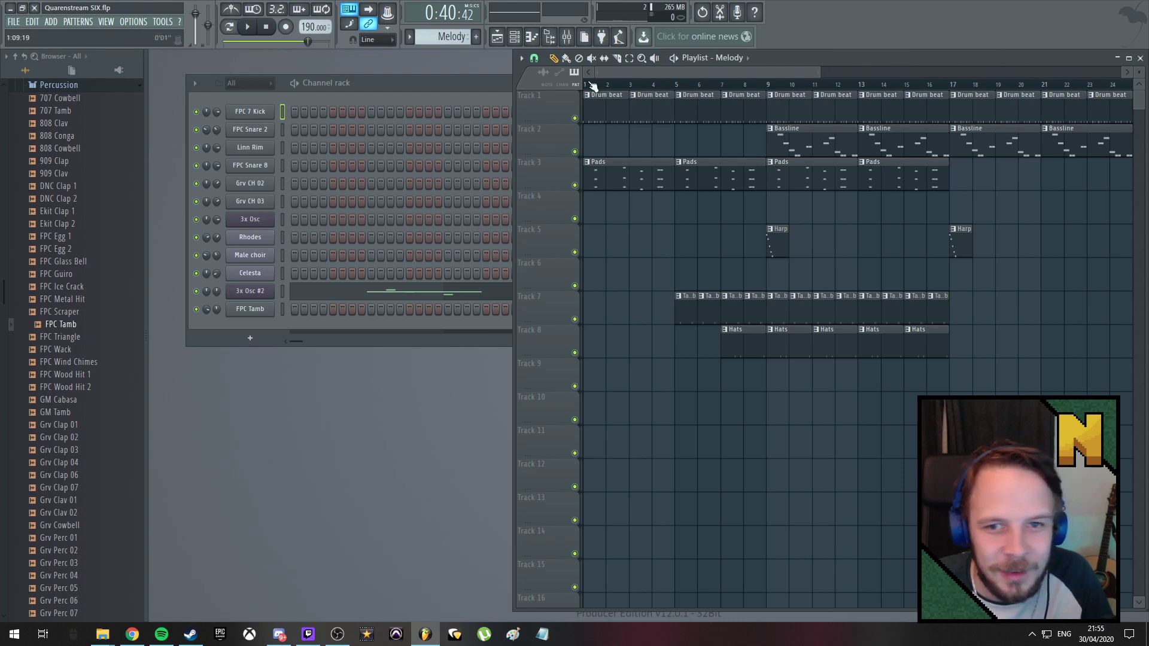
left_click_drag(611, 73, 852, 68)
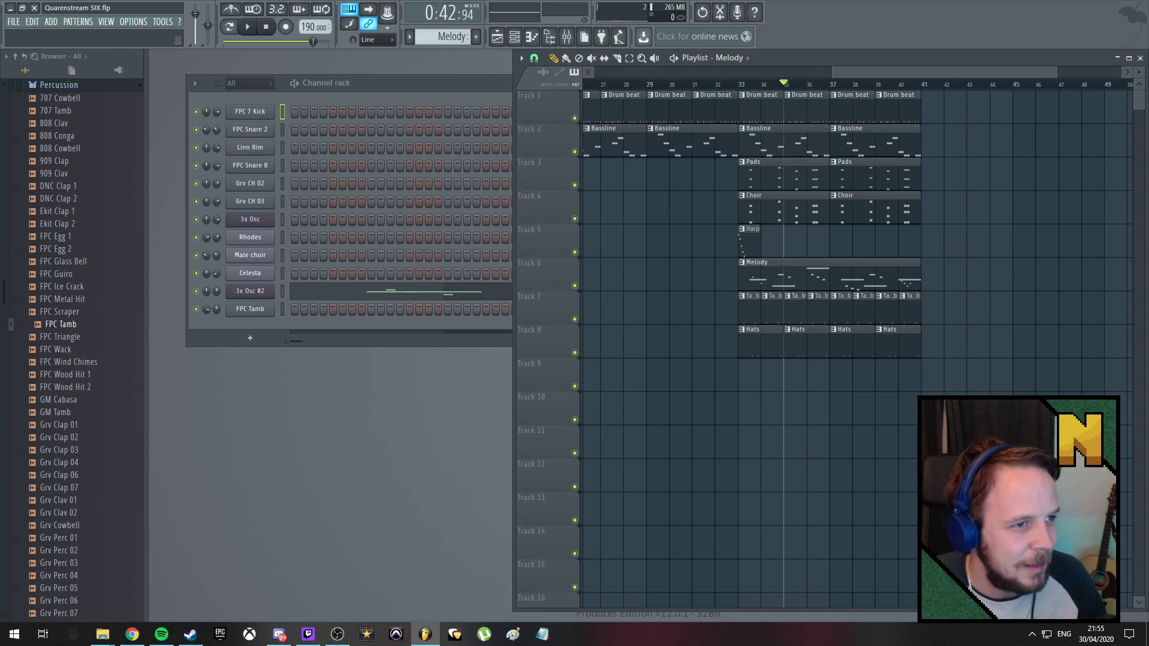
key("alt+Tab")
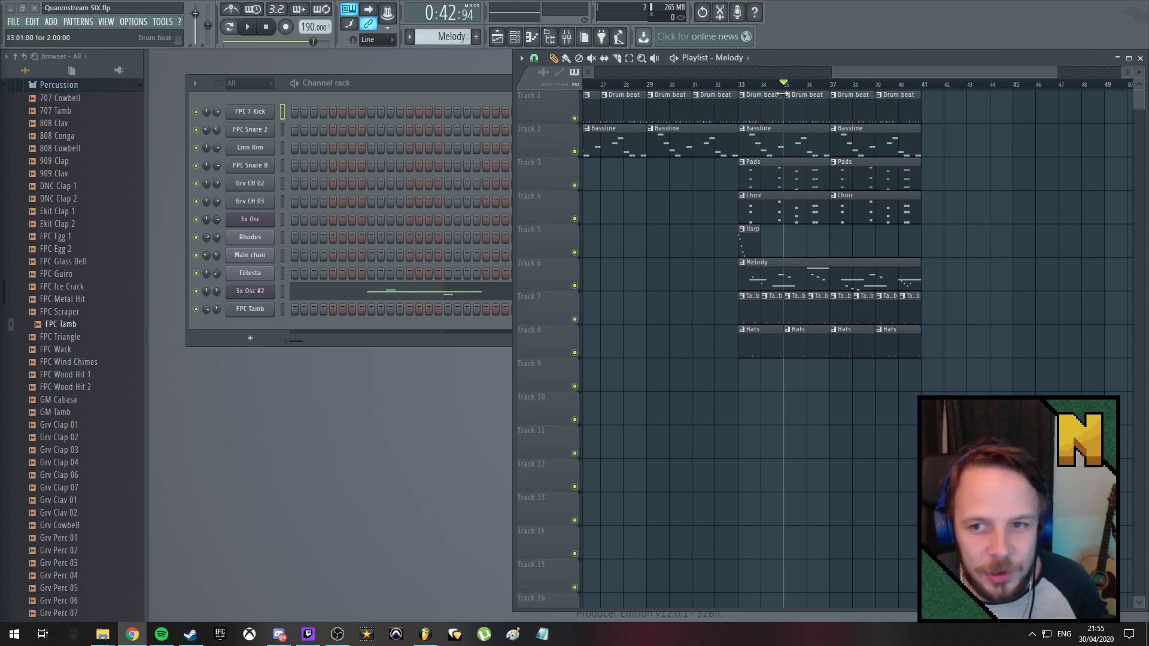
Return the playback position to bar 1 and play the whole arrangement from the beginning
left_click(247, 42)
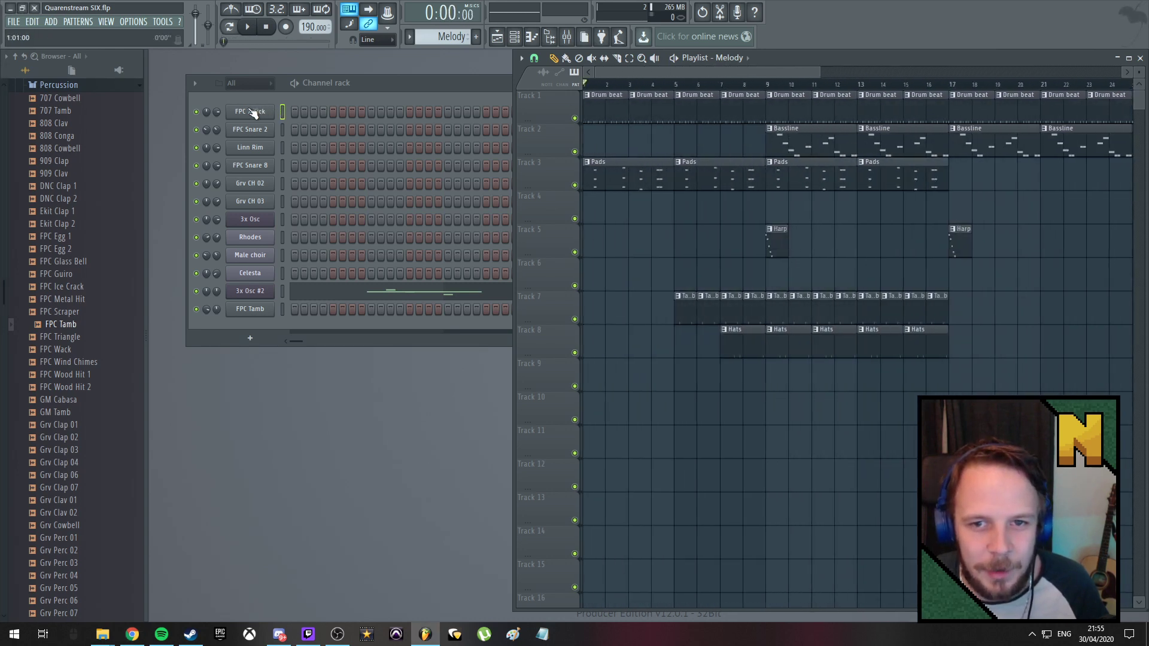
key("space")
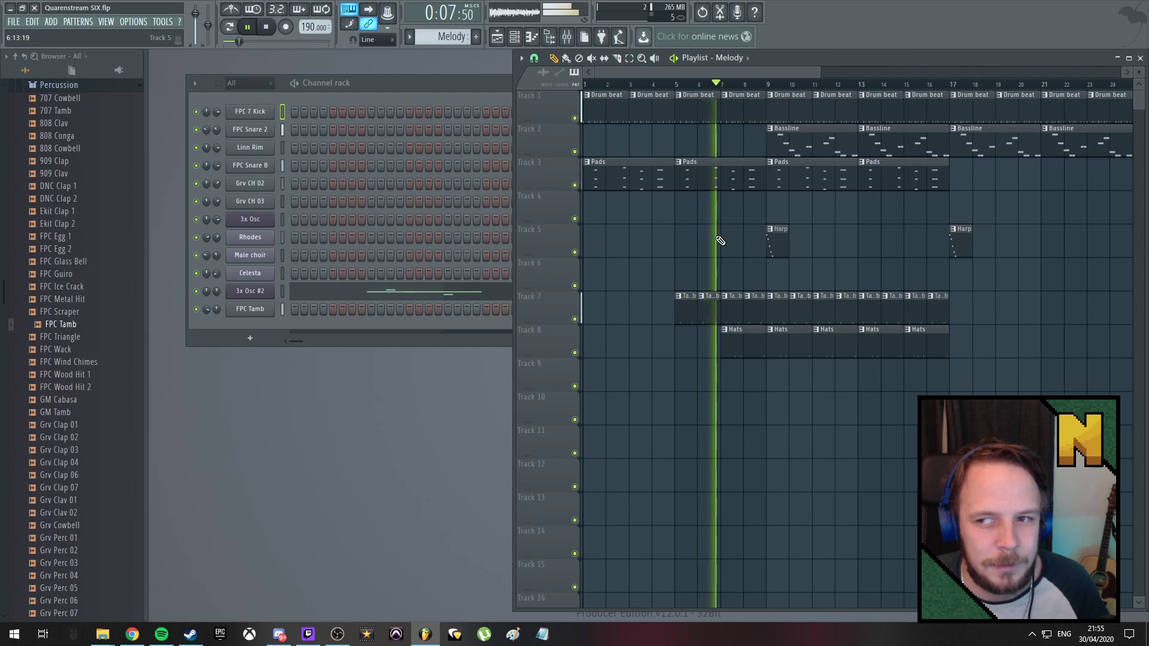
Remove the Drum beat clips from bars 1–16 on Track 1 and play back the thinned-out intro
key("space")
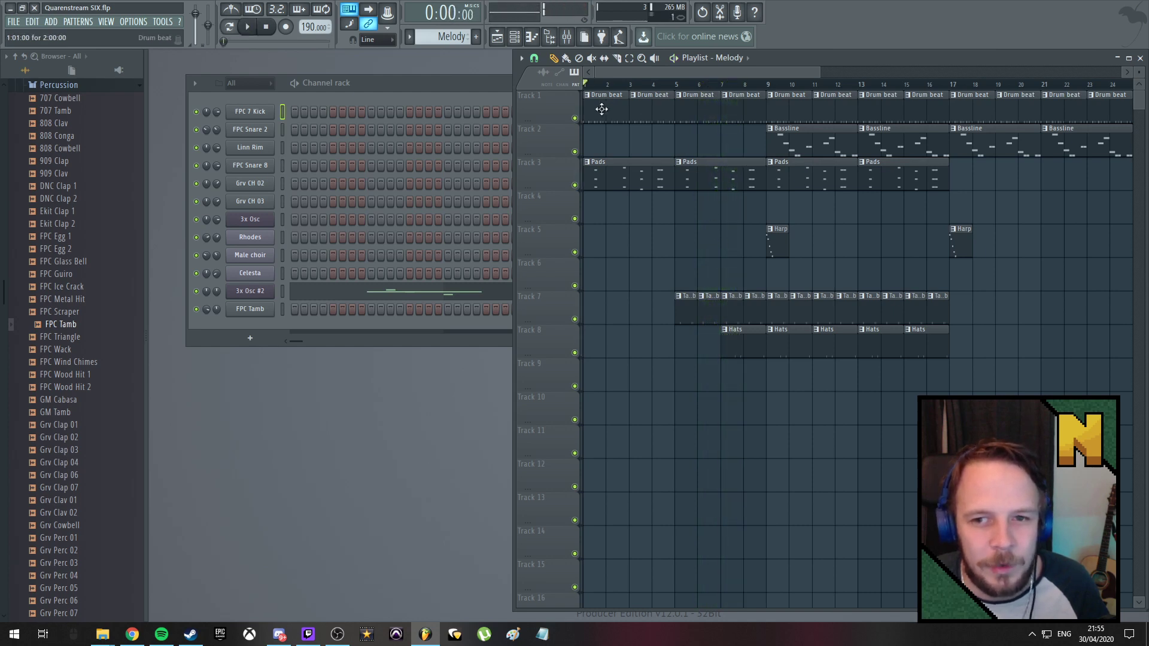
left_click_drag(600, 108, 934, 107)
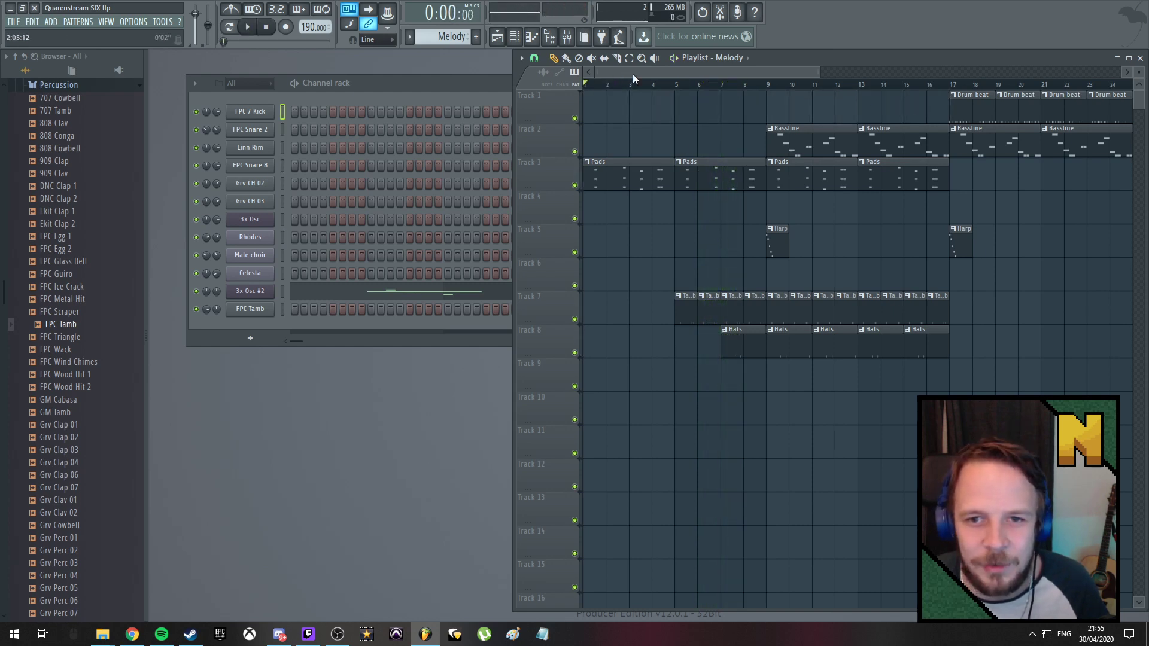
key("space")
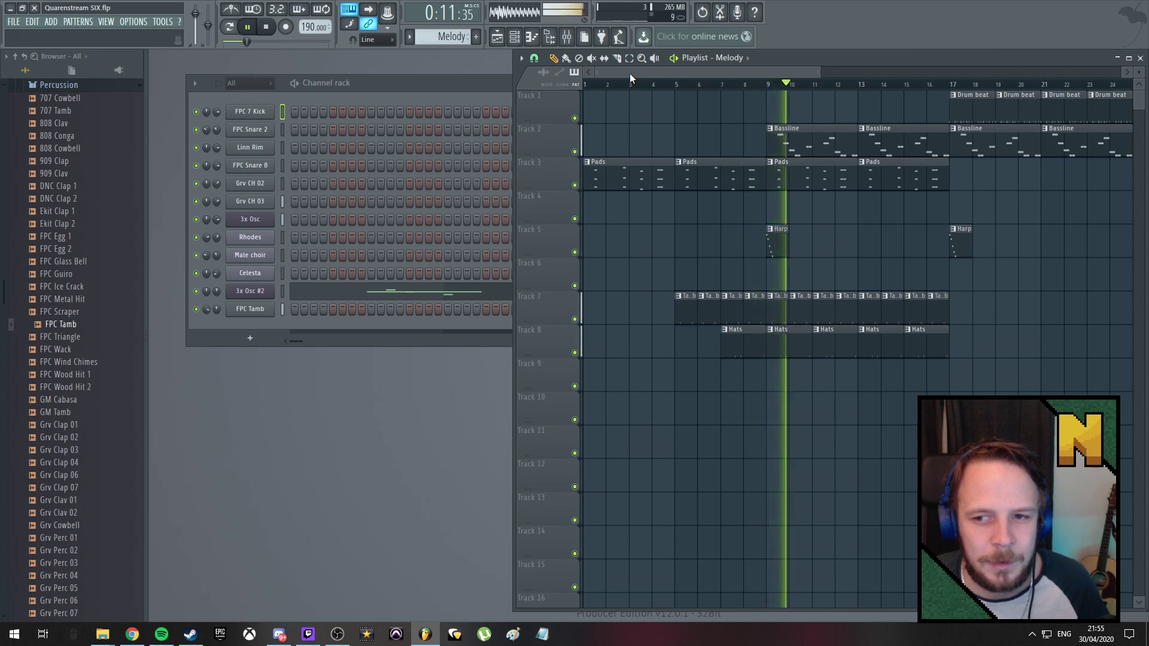
left_click_drag(630, 73, 758, 71)
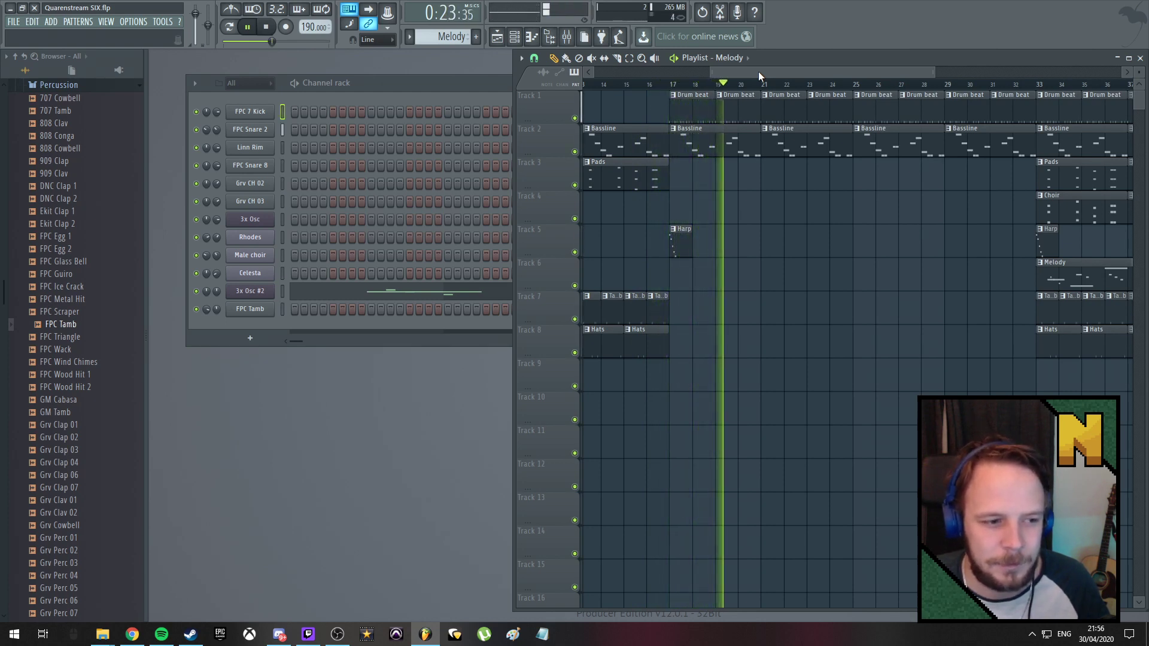
left_click_drag(760, 71, 624, 64)
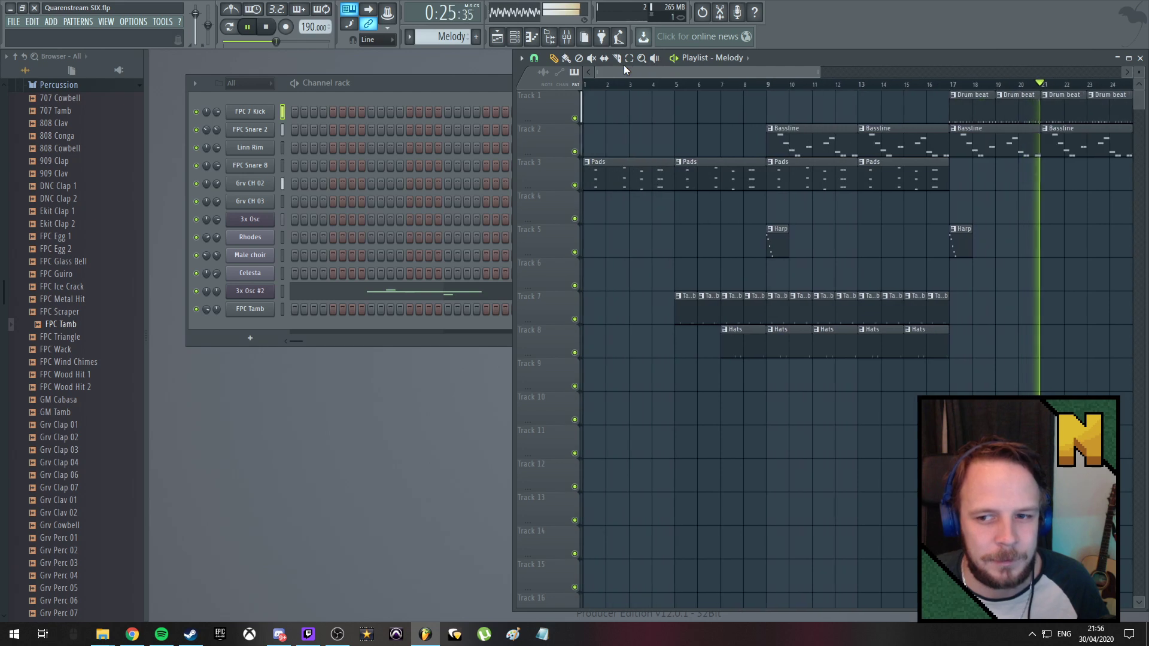
Stop playback and delete the two Bassline clips covering bars 9–16 on Track 2
key("space")
right_click(805, 143)
right_click(872, 149)
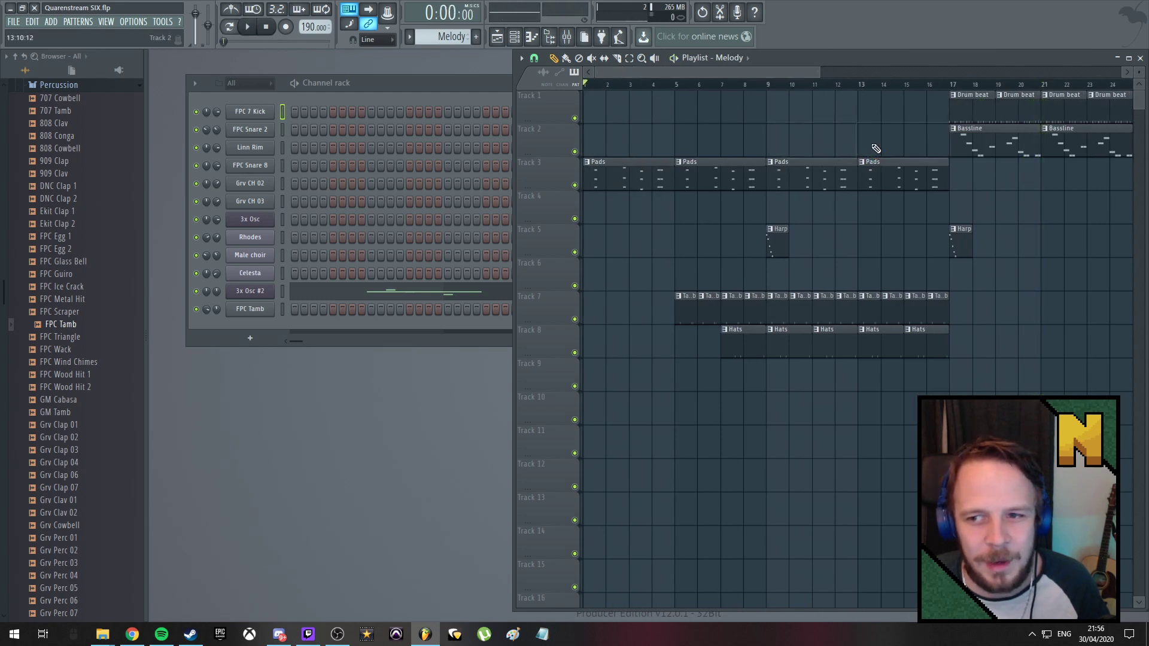
Add Choir clips at bars 9 and 13 on Track 4
left_click_drag(748, 72, 623, 59)
left_click(908, 215)
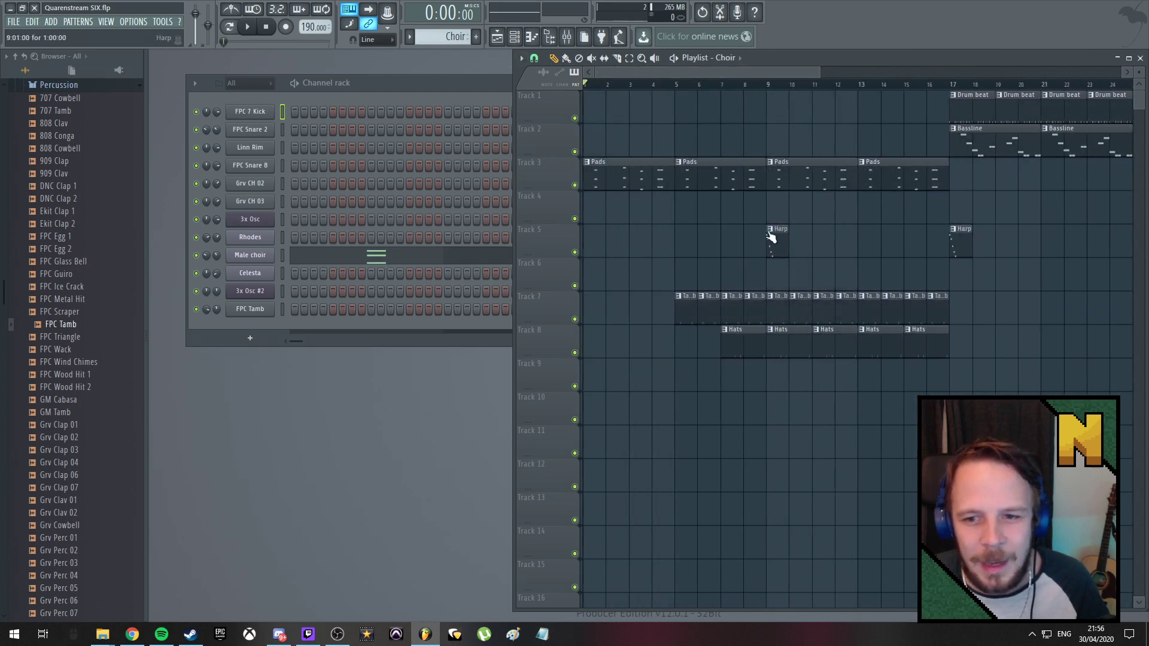
left_click(776, 211)
left_click(865, 211)
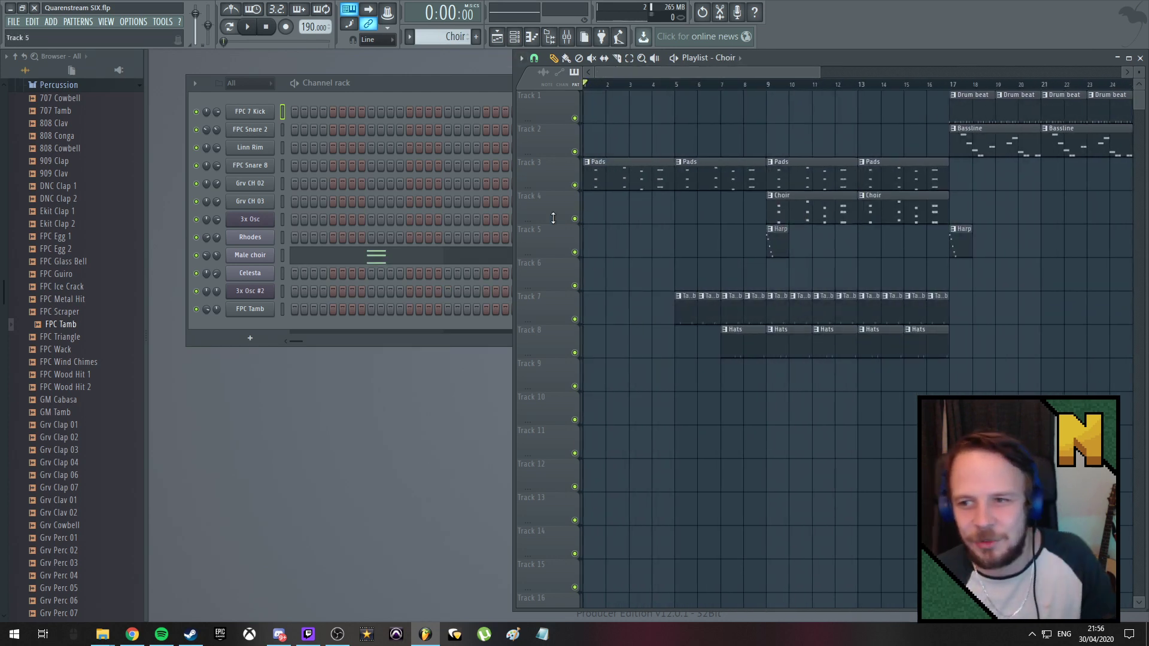
Clone the Drum beat pattern as Drum beat #2 and keep the clone selected for editing
left_click(972, 108)
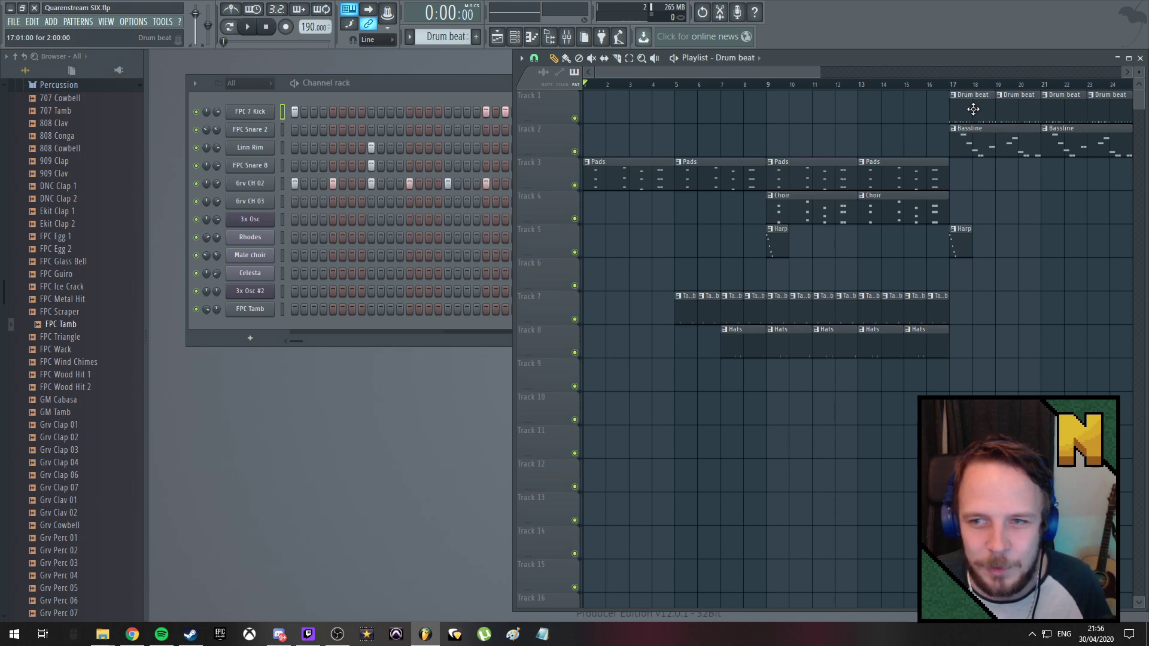
left_click(442, 91)
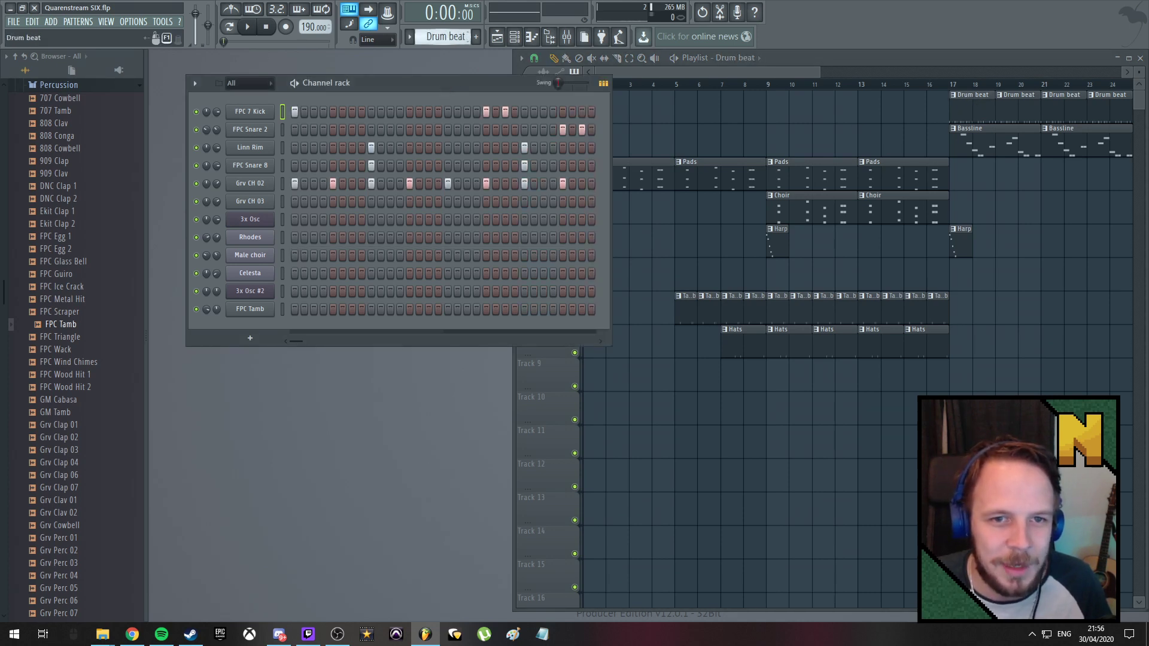
left_click(446, 36)
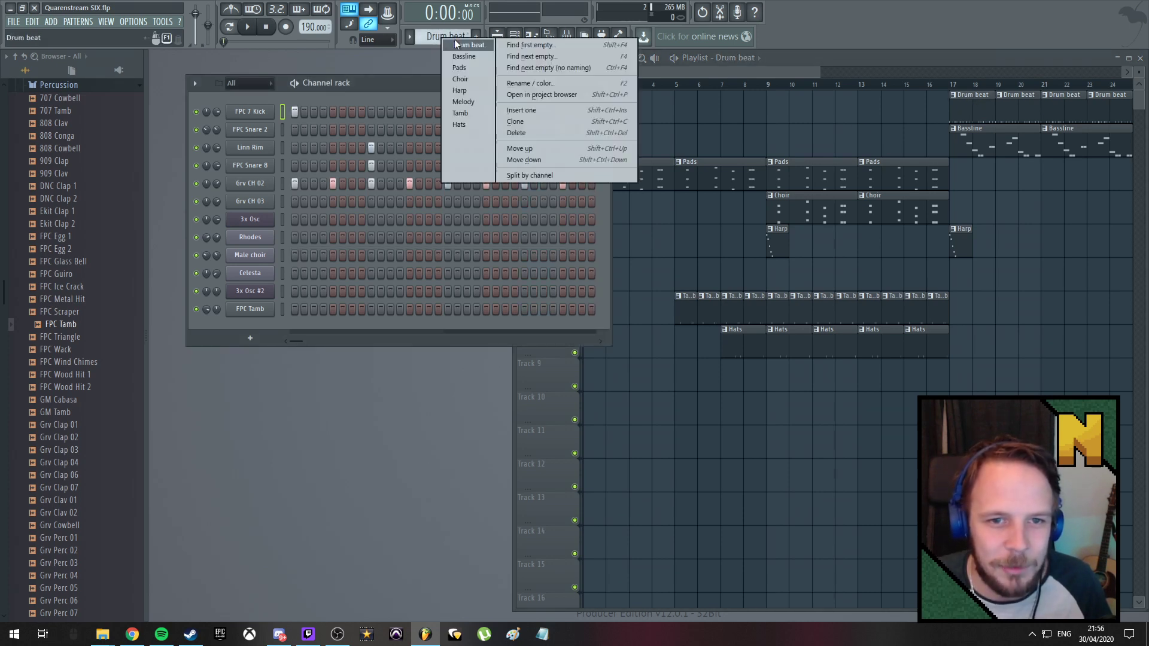
left_click(522, 121)
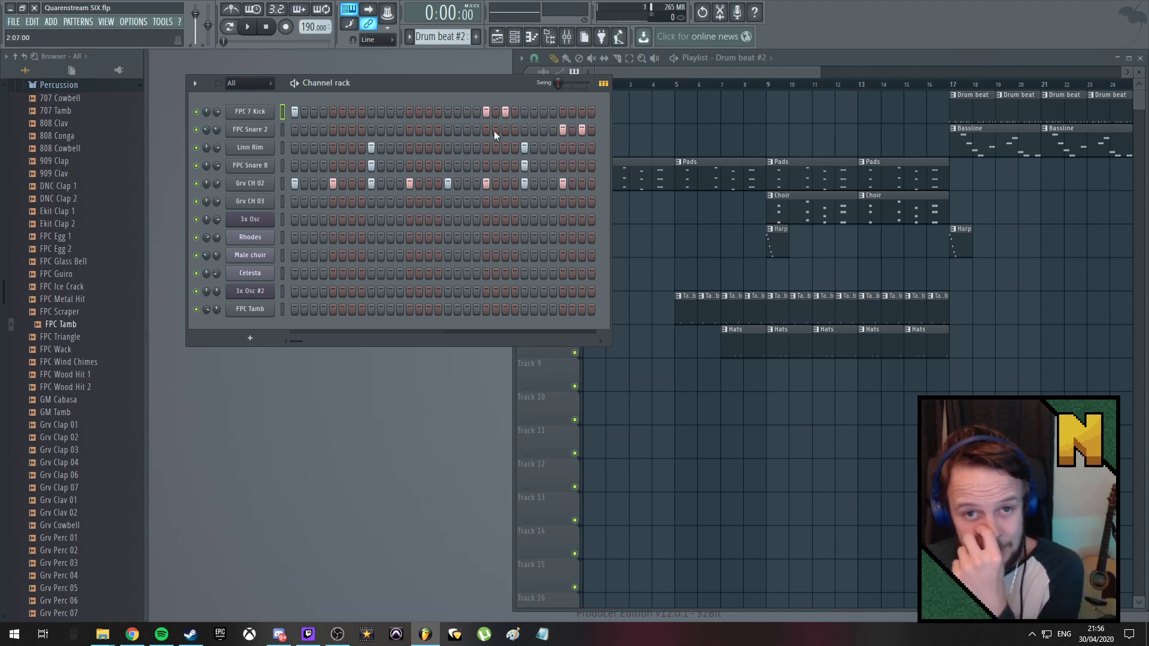
scroll(442, 37, "down", 1)
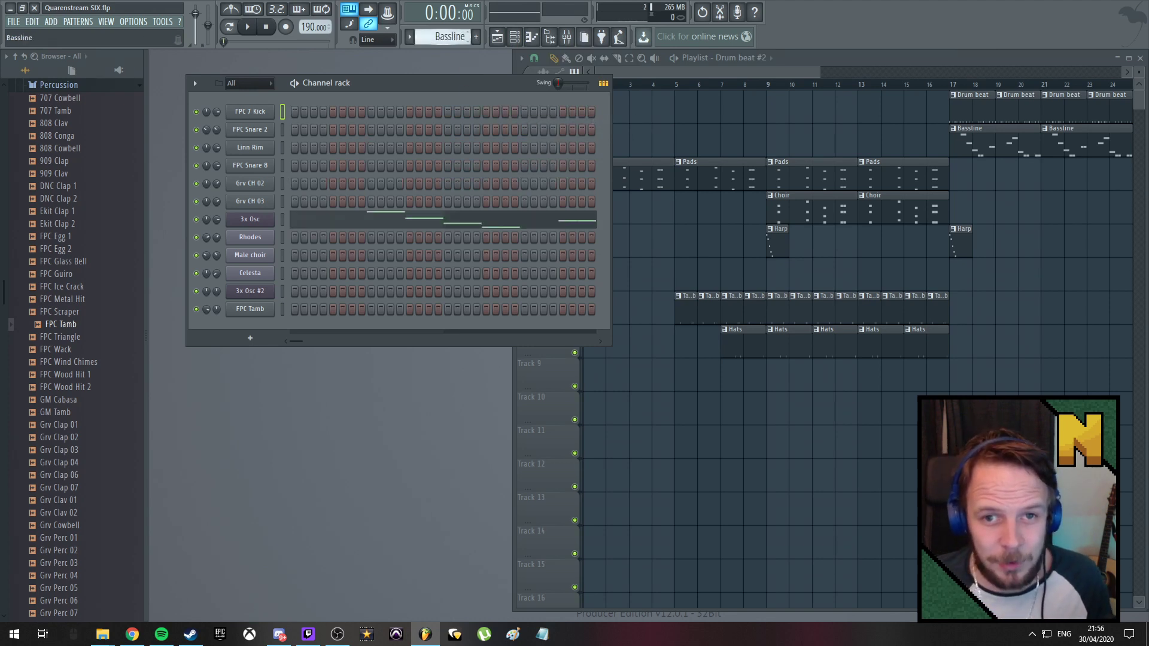
scroll(446, 37, "up", 1)
scroll(446, 36, "down", 1)
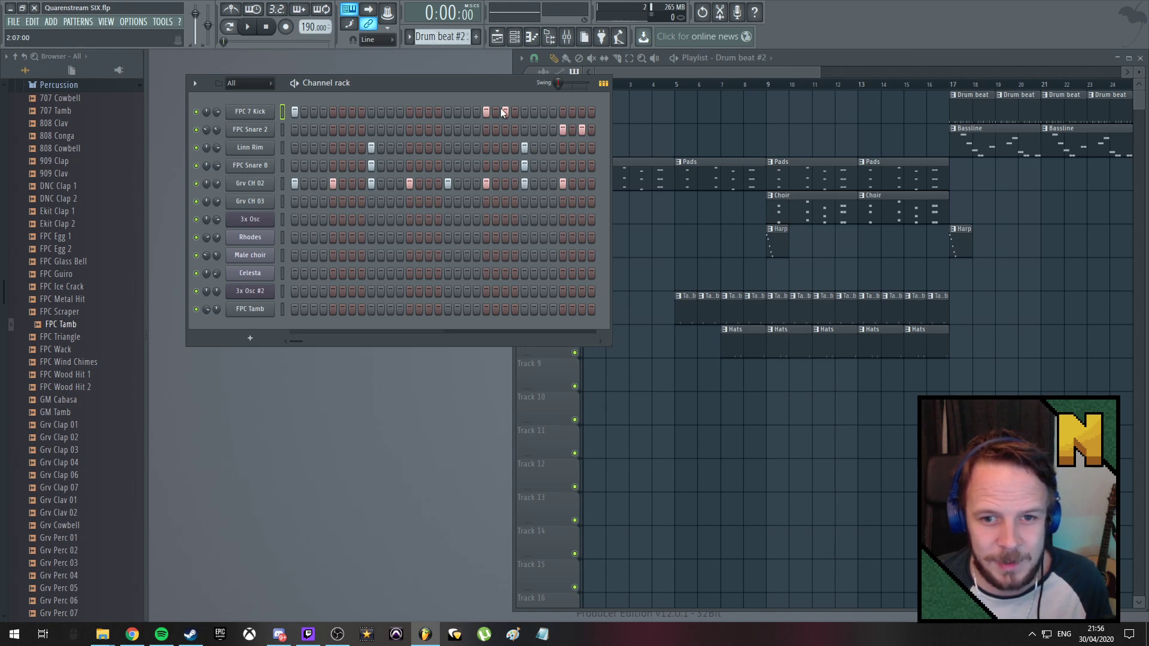
Clear the kick steps and the earlier rim, snare and Grv CH 02 steps in Drum beat #2, keeping only the closing fill
right_click(371, 147)
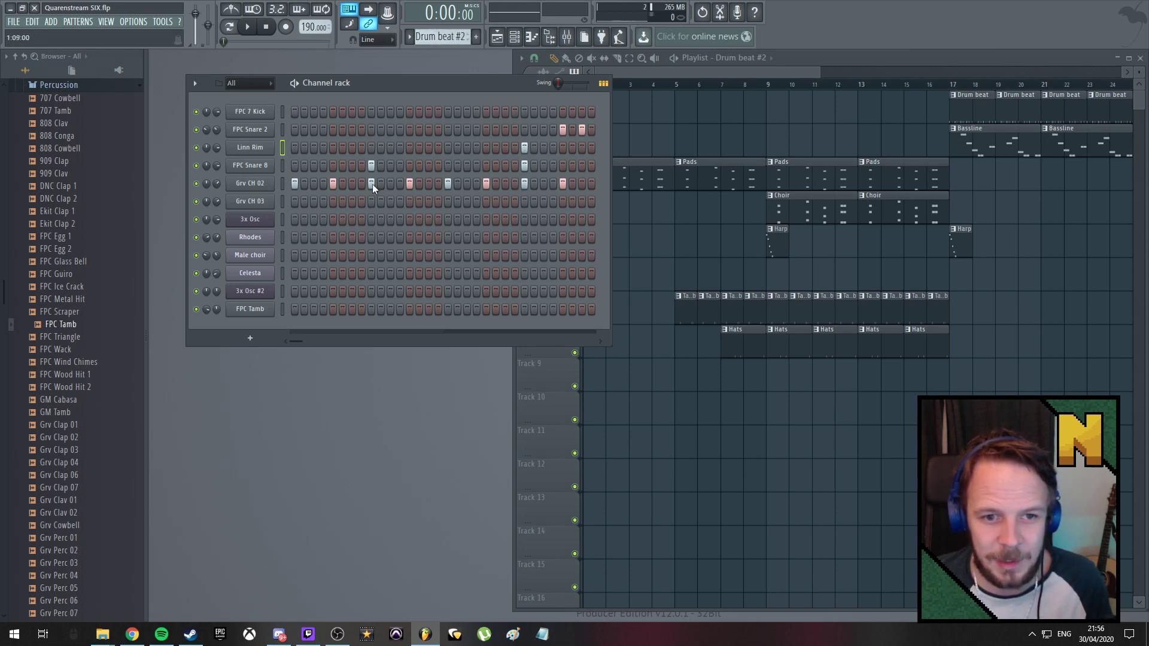
right_click(374, 165)
right_click(486, 183)
right_click(448, 183)
right_click(409, 183)
right_click(371, 183)
right_click(332, 183)
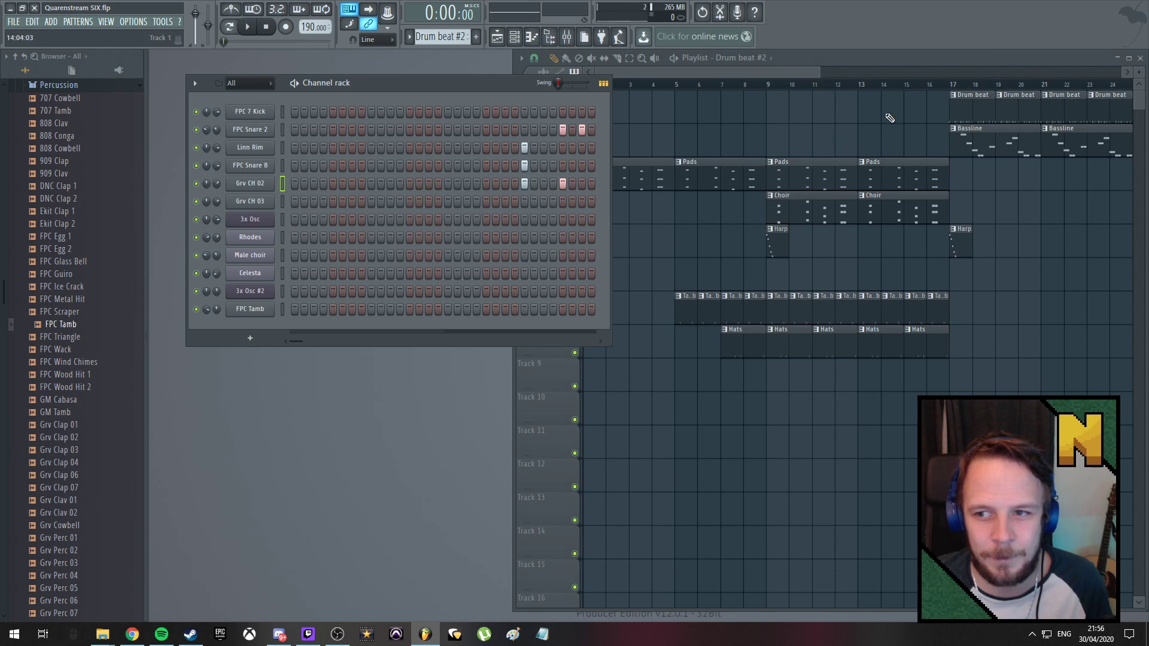
Place a Drum beat #2 clip at bar 15 on Track 1, leading into the drums at bar 17
left_click(911, 112)
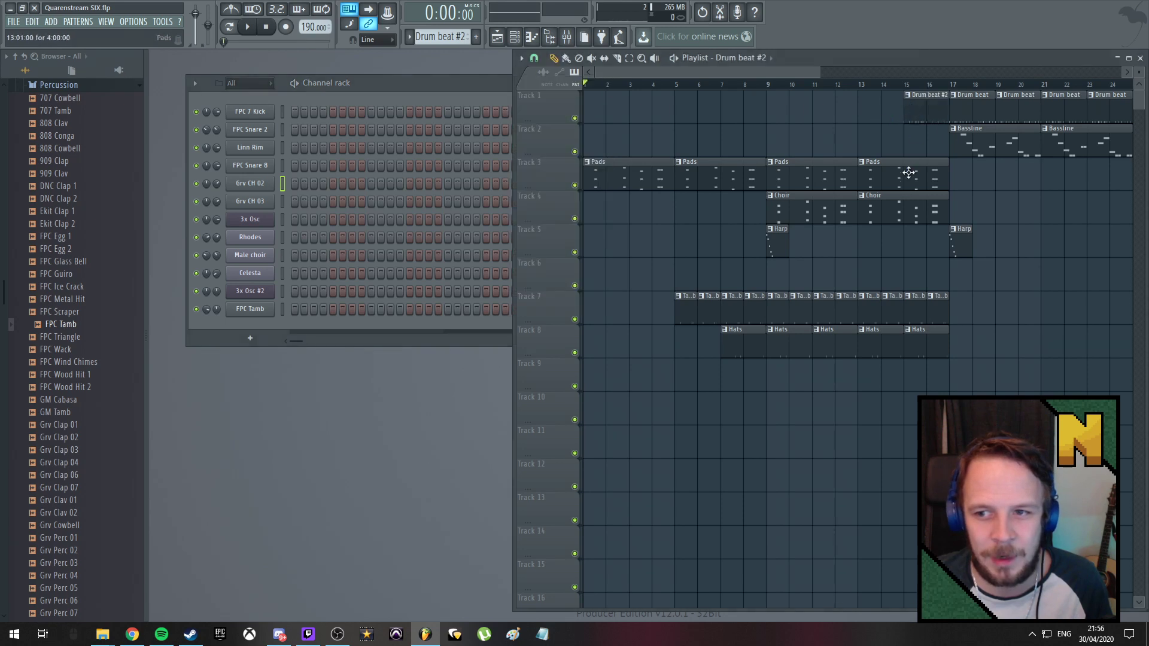
right_click(921, 117)
left_click(442, 88)
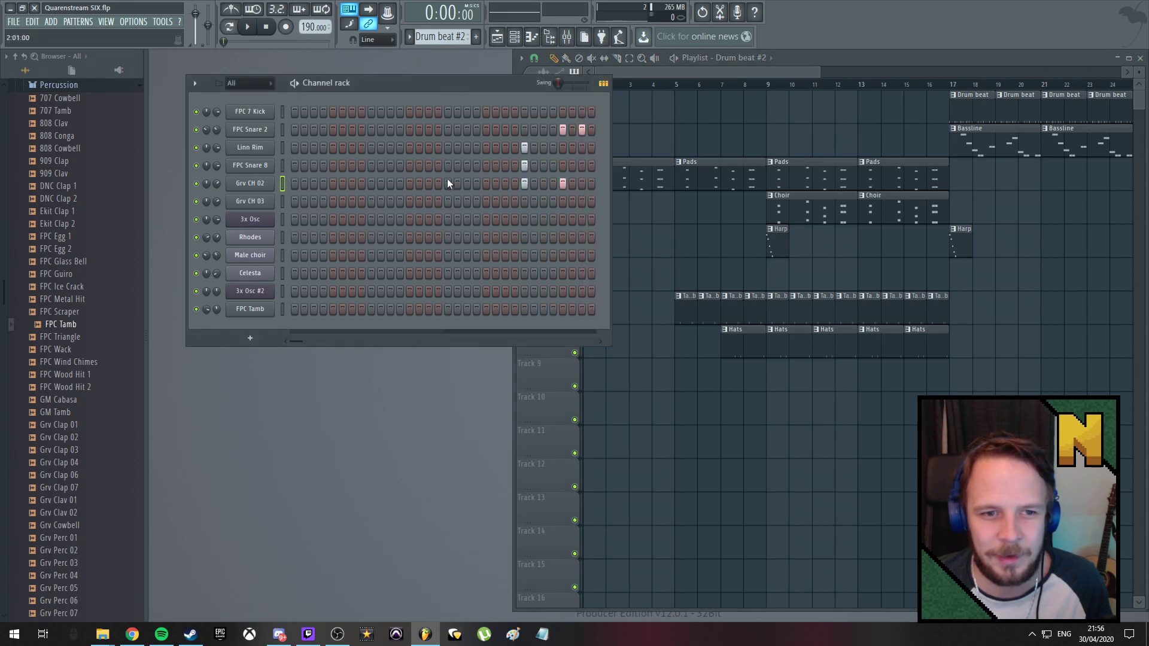
left_click(904, 120)
Play the arrangement from bar 1 to check the drum fill leading into bar 17, and return to the start
key("space")
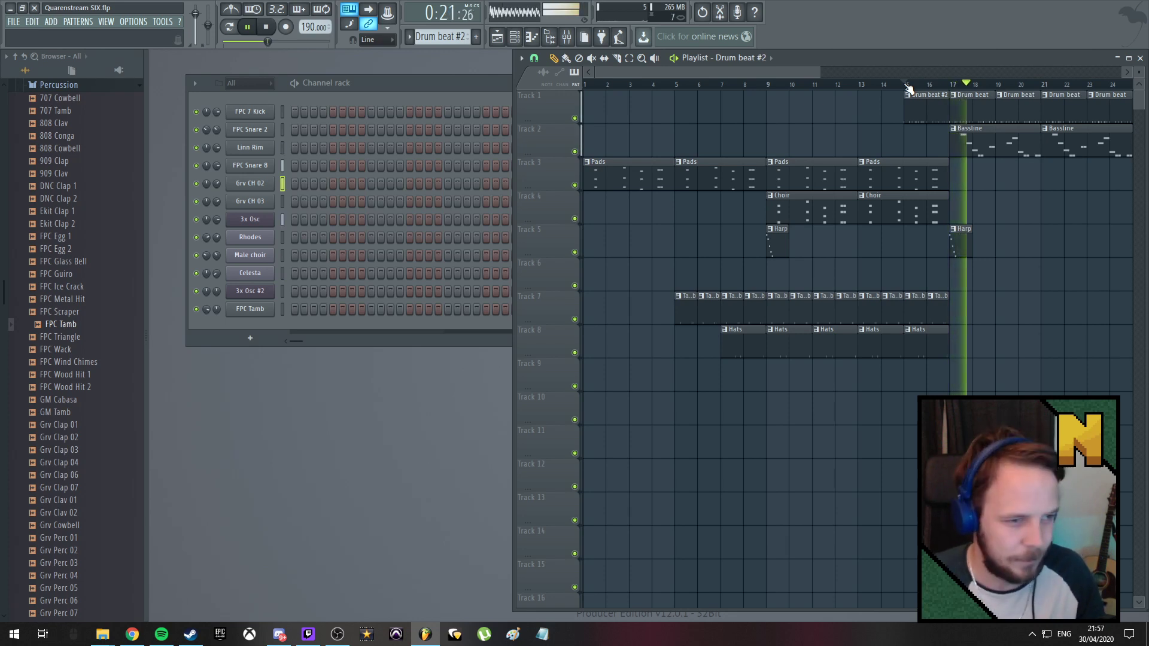
left_click_drag(781, 70, 825, 73)
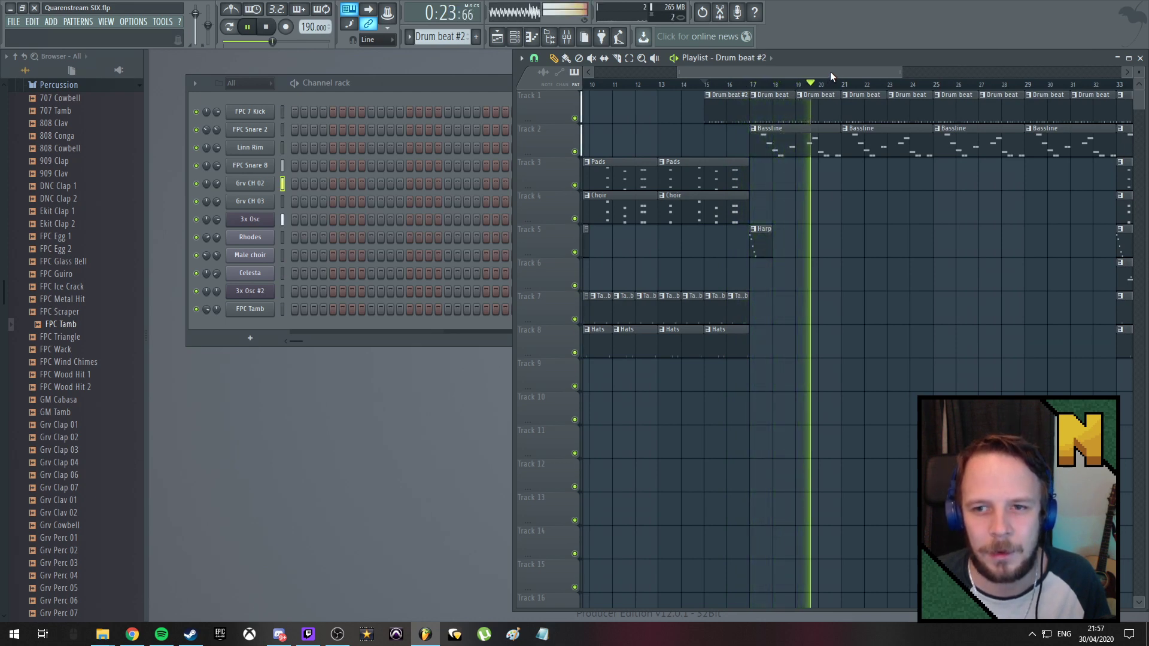
key("space")
left_click_drag(681, 73, 590, 86)
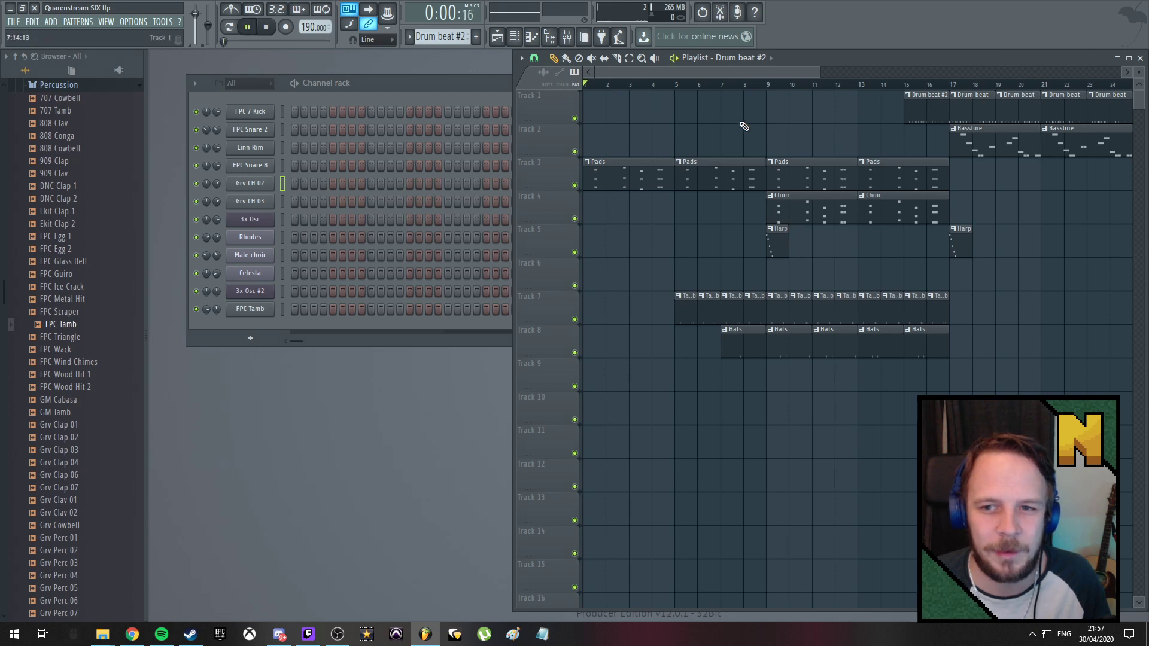
Add two Hats clips covering bars 25–28 on Track 8 while the arrangement plays
scroll(814, 227, "down", 5)
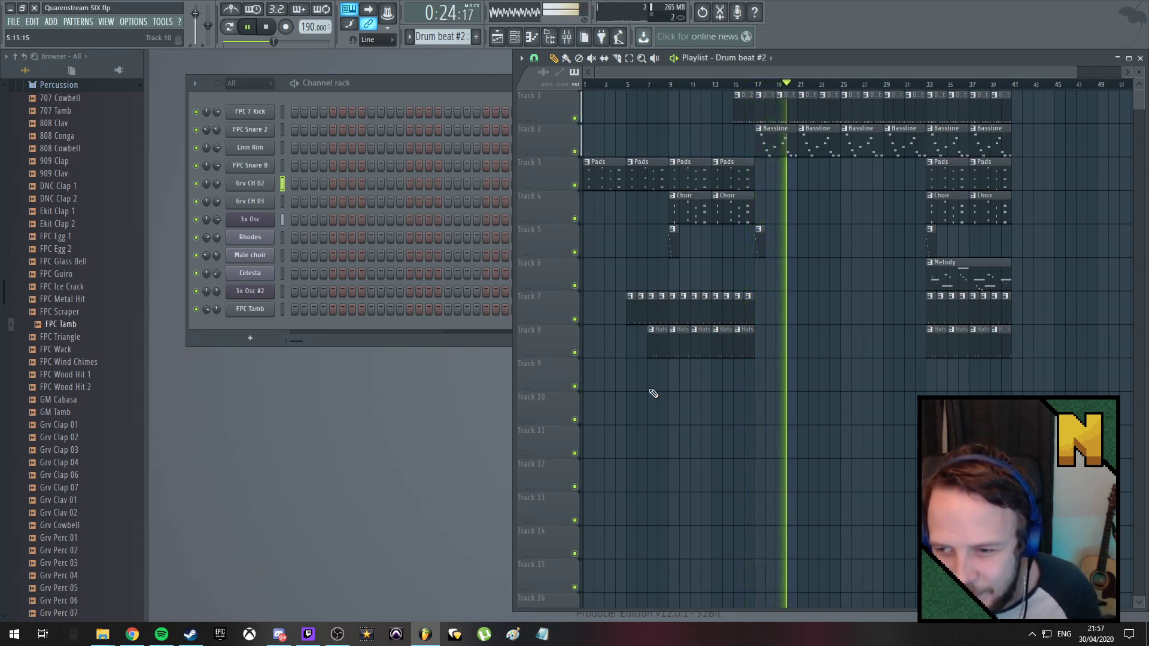
left_click(742, 343)
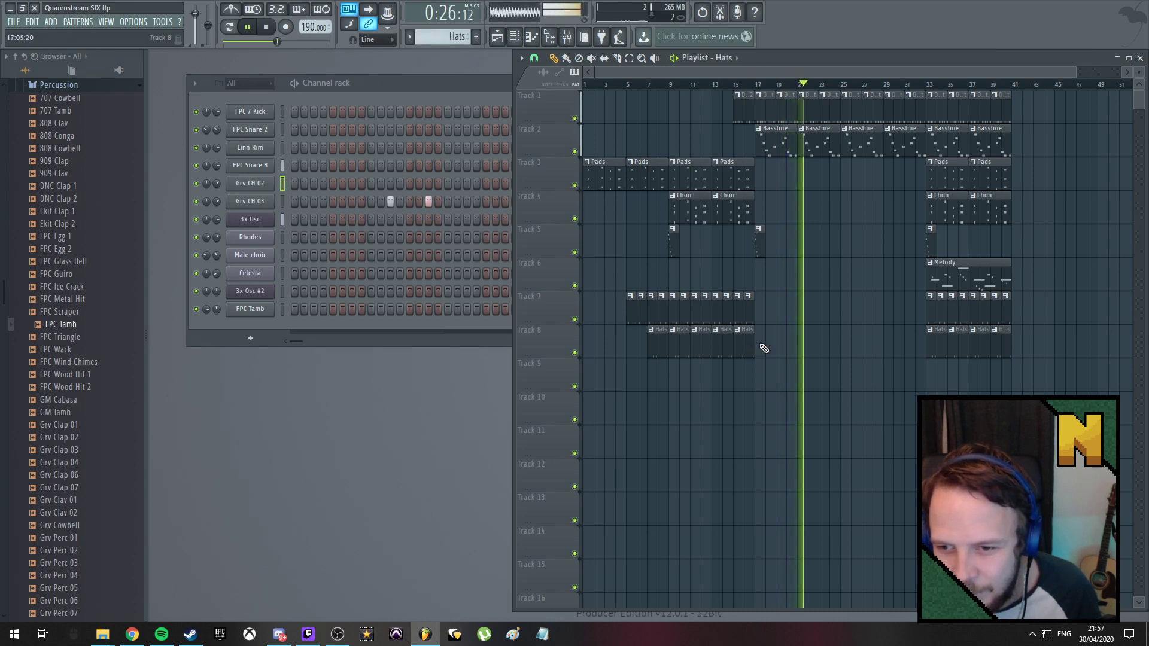
left_click(857, 344)
left_click_drag(857, 346, 846, 345)
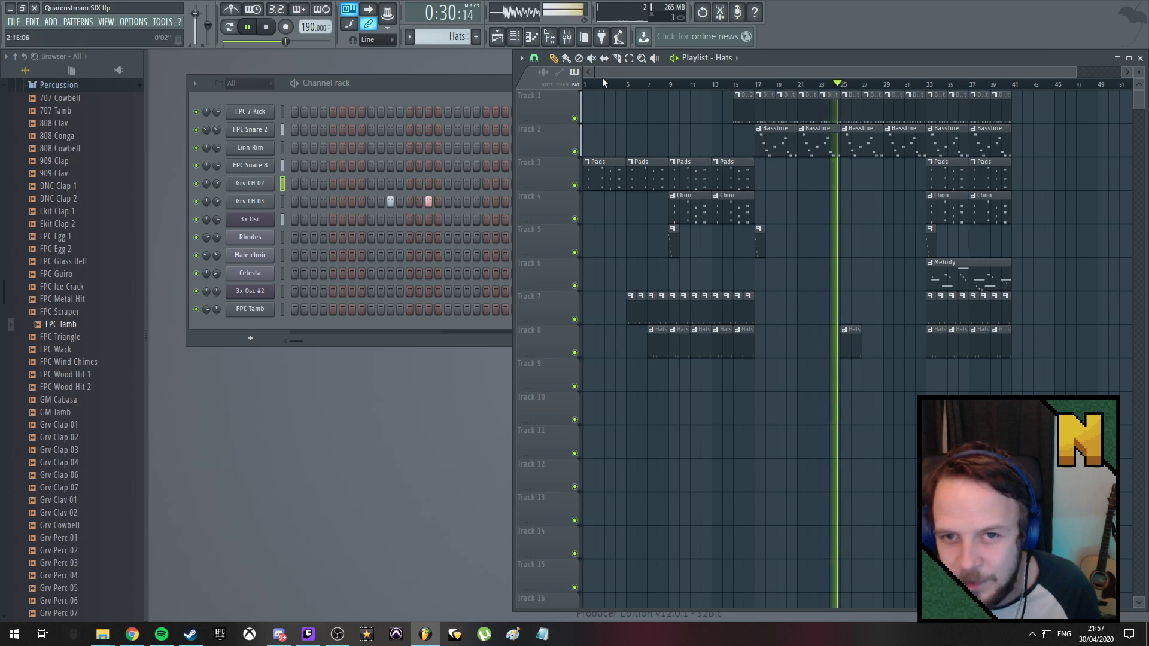
left_click(873, 351)
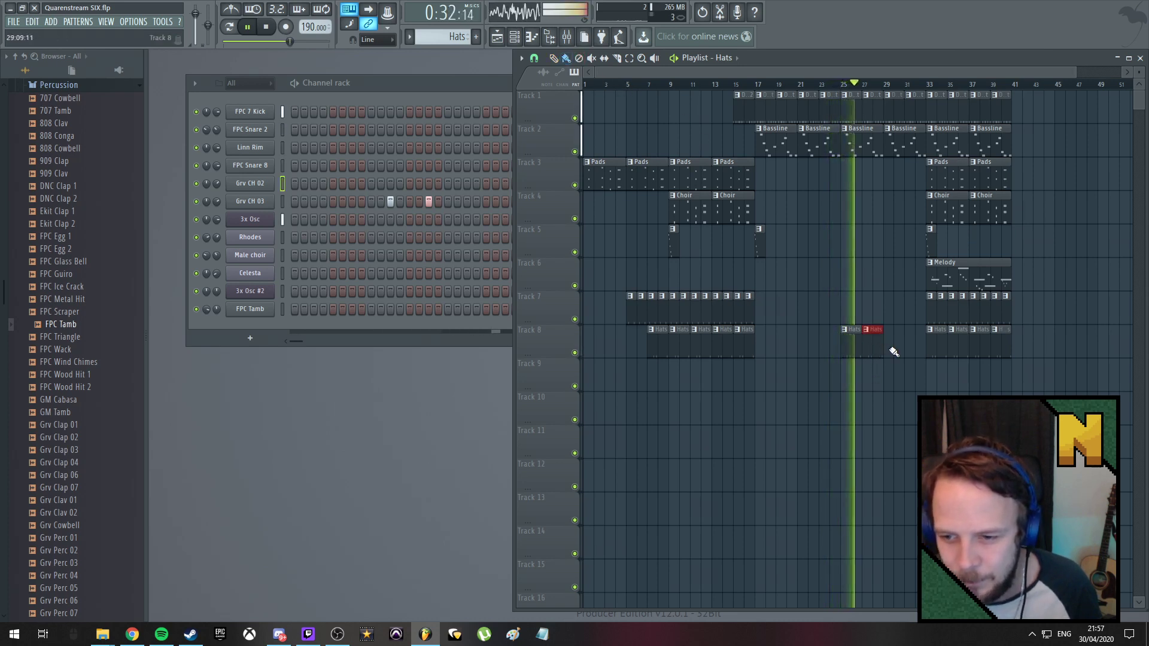
left_click(894, 350)
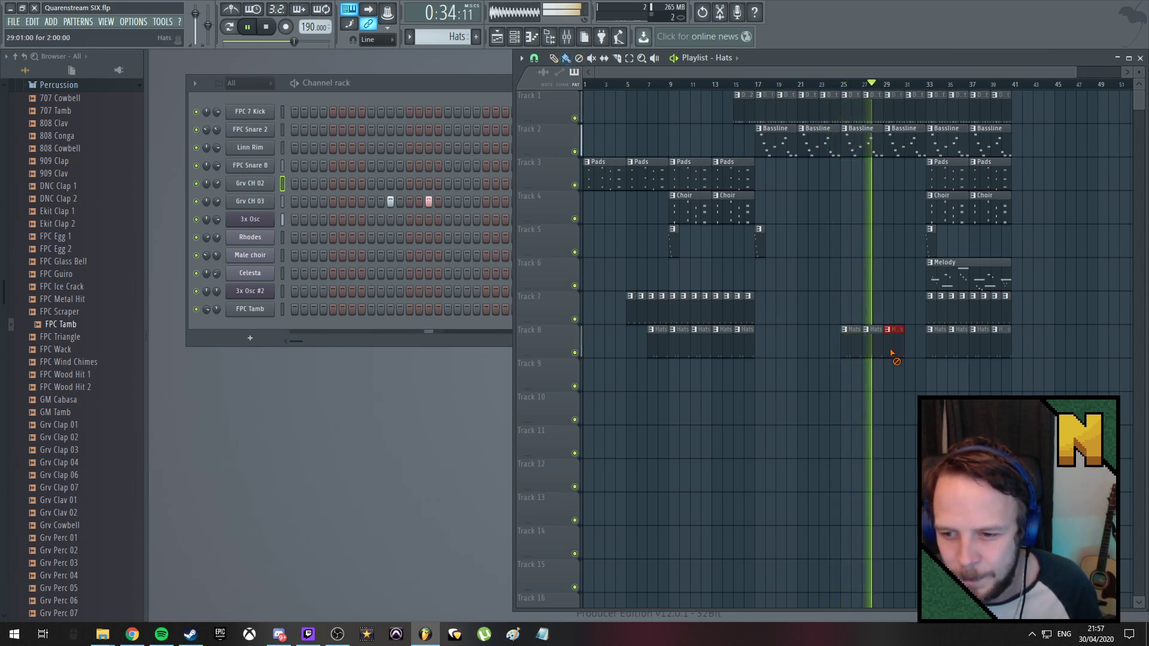
right_click(896, 340)
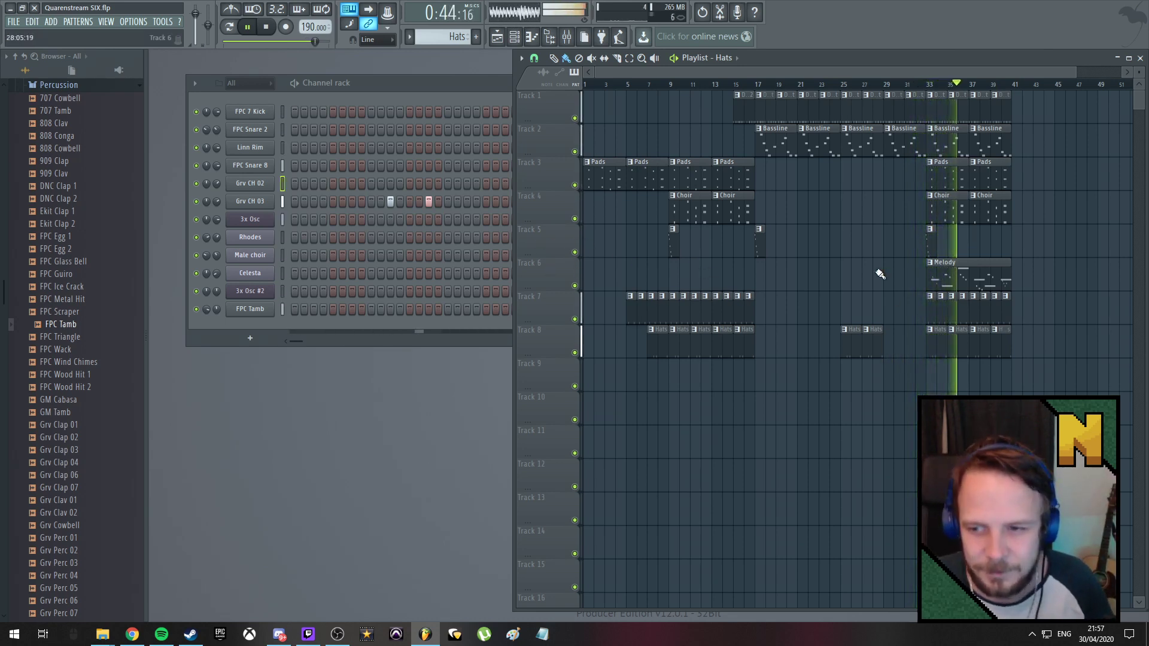
Lower the channel volume of the Melody's 3x Osc #2 instrument slightly and stop playback
left_click(937, 274)
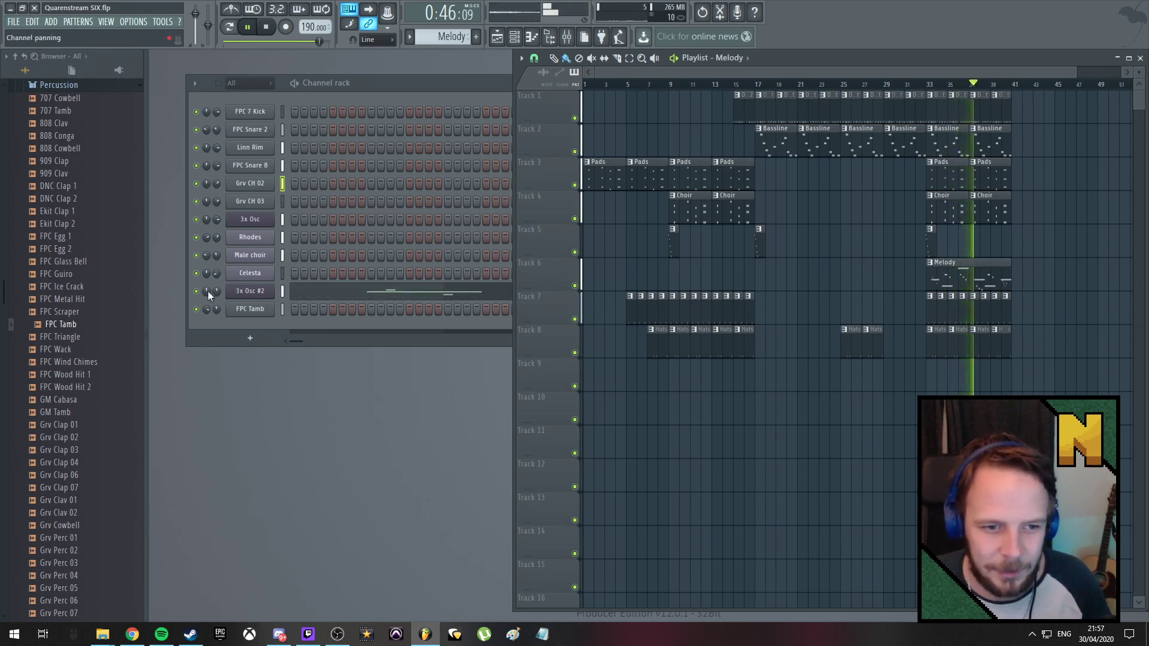
left_click_drag(217, 291, 217, 299)
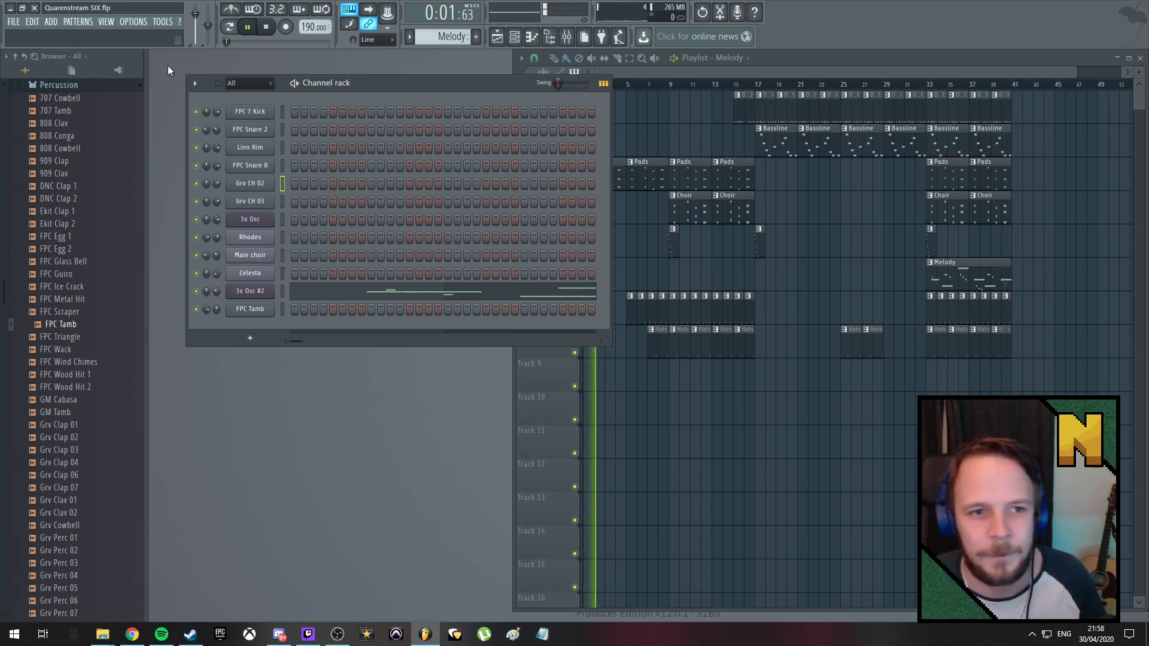
key("space")
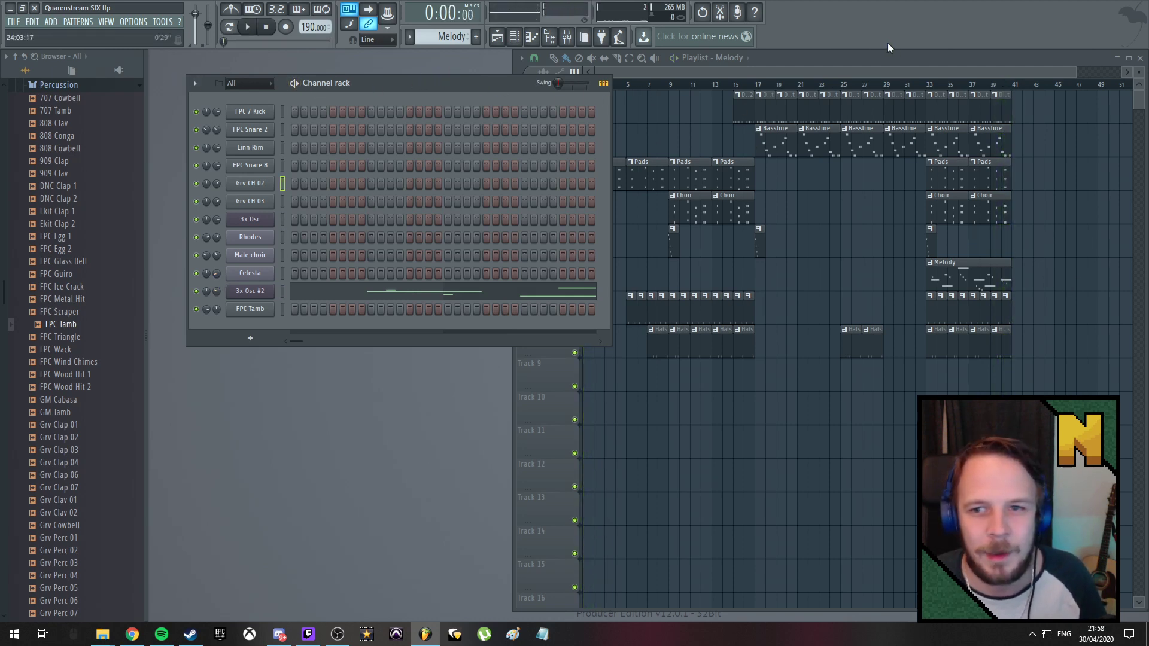
Extend the Drum beat on Track 1 and the Bassline on Track 2 through bars 41–48
left_click(886, 59)
left_click_drag(878, 70, 985, 75)
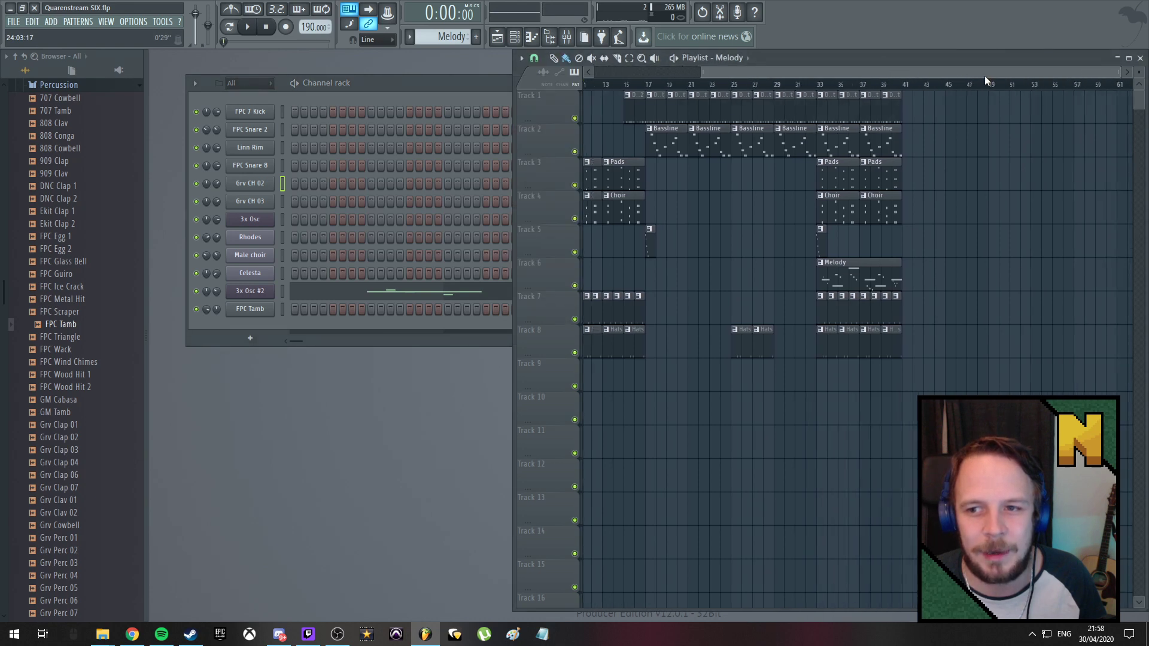
left_click(840, 108)
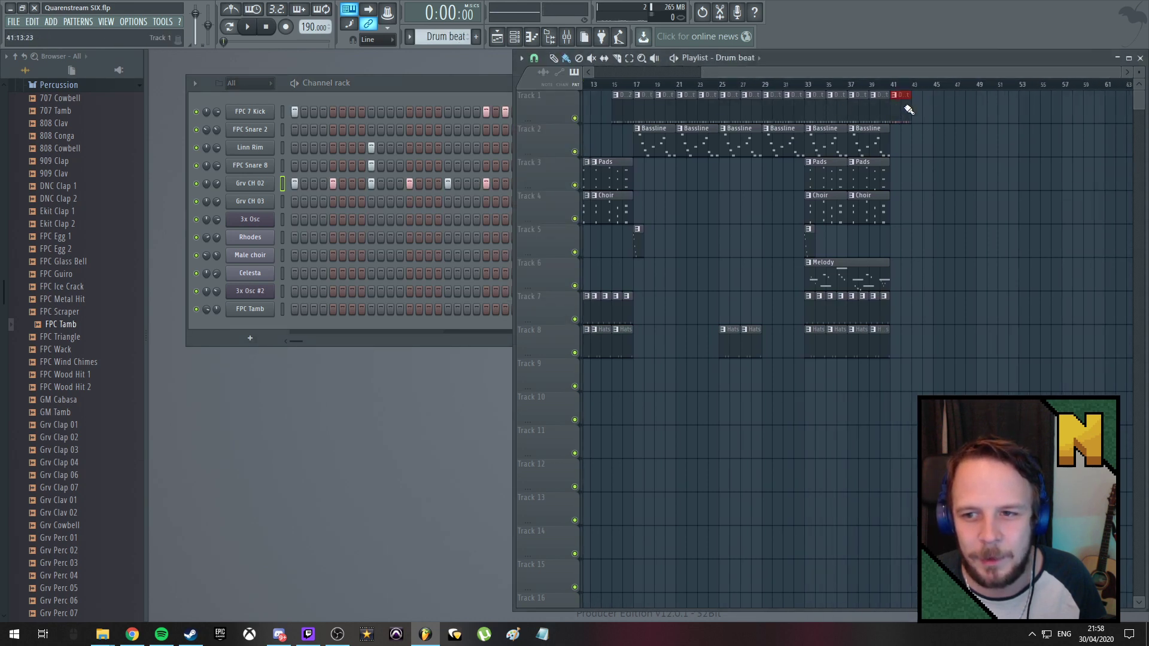
left_click(869, 143)
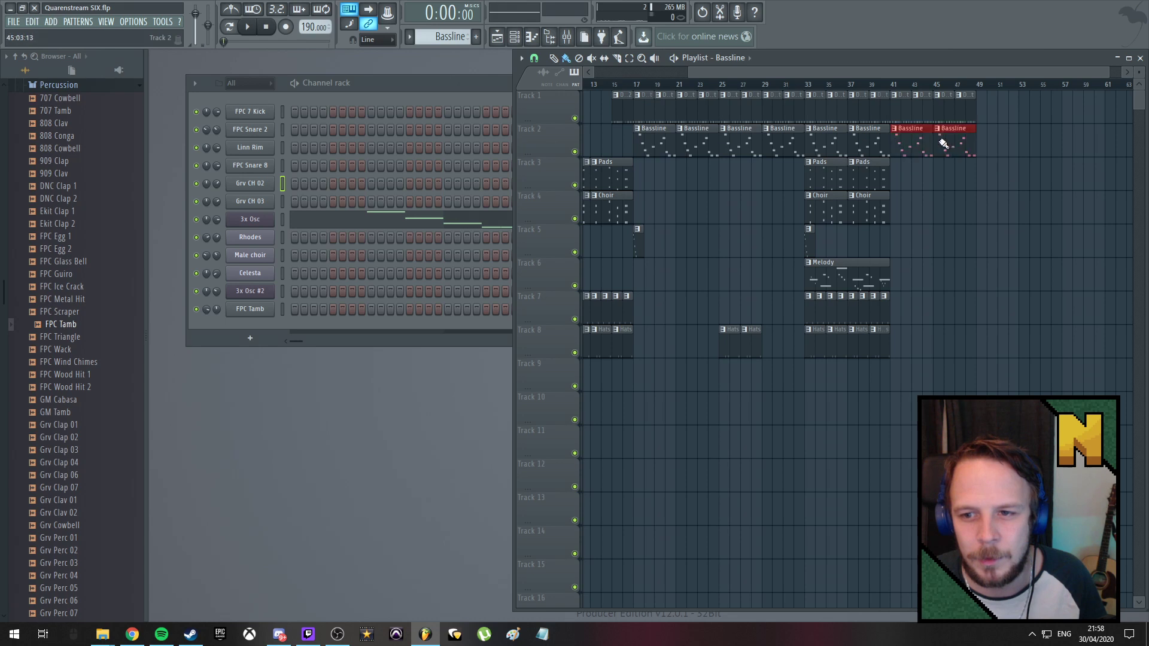
Extend the Pads, Choir, Melody, Tamb and Hats clips on their tracks through bars 41–48, and play the arrangement from bar 1
left_click(878, 170)
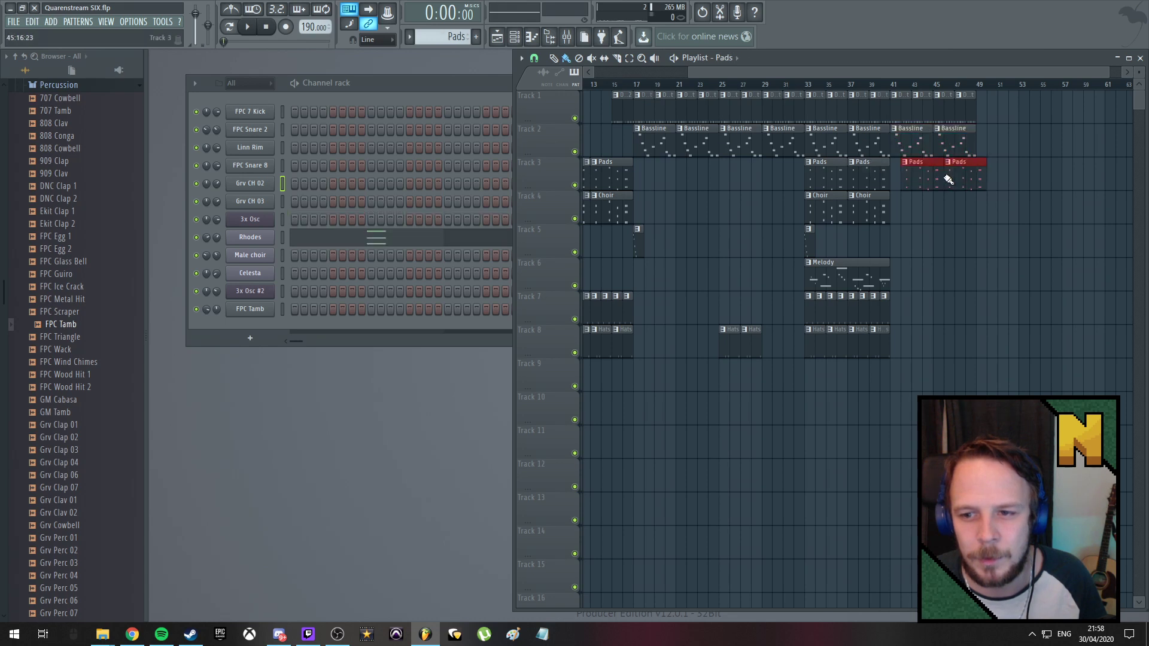
left_click(864, 205)
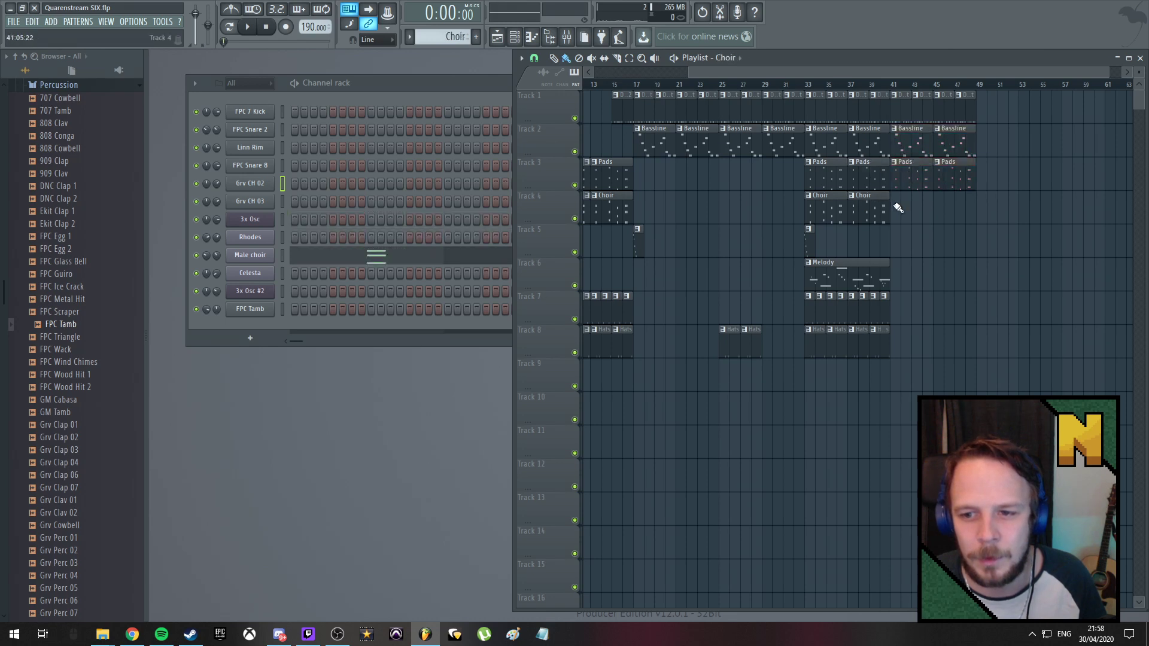
left_click(851, 279)
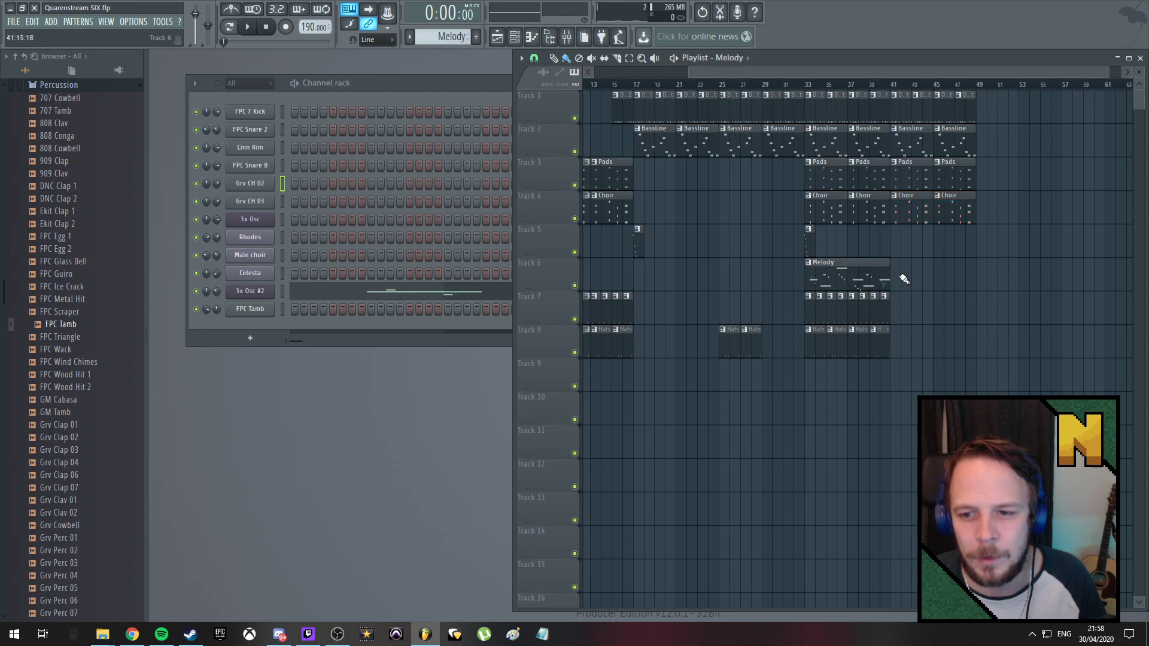
left_click(882, 308)
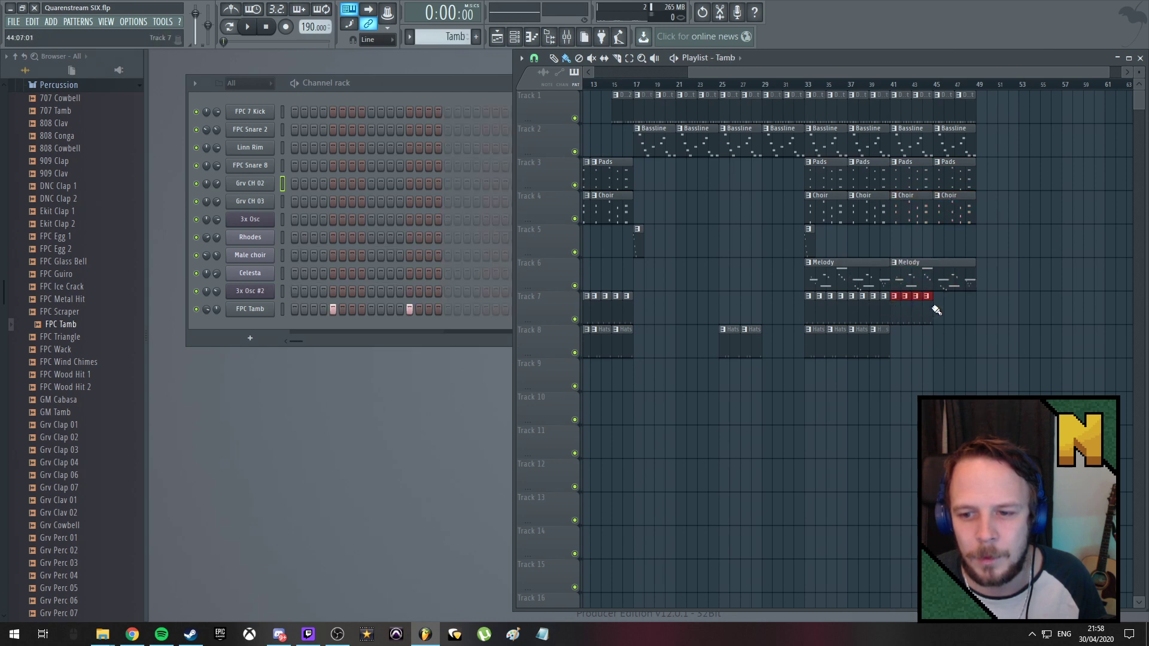
left_click(874, 348)
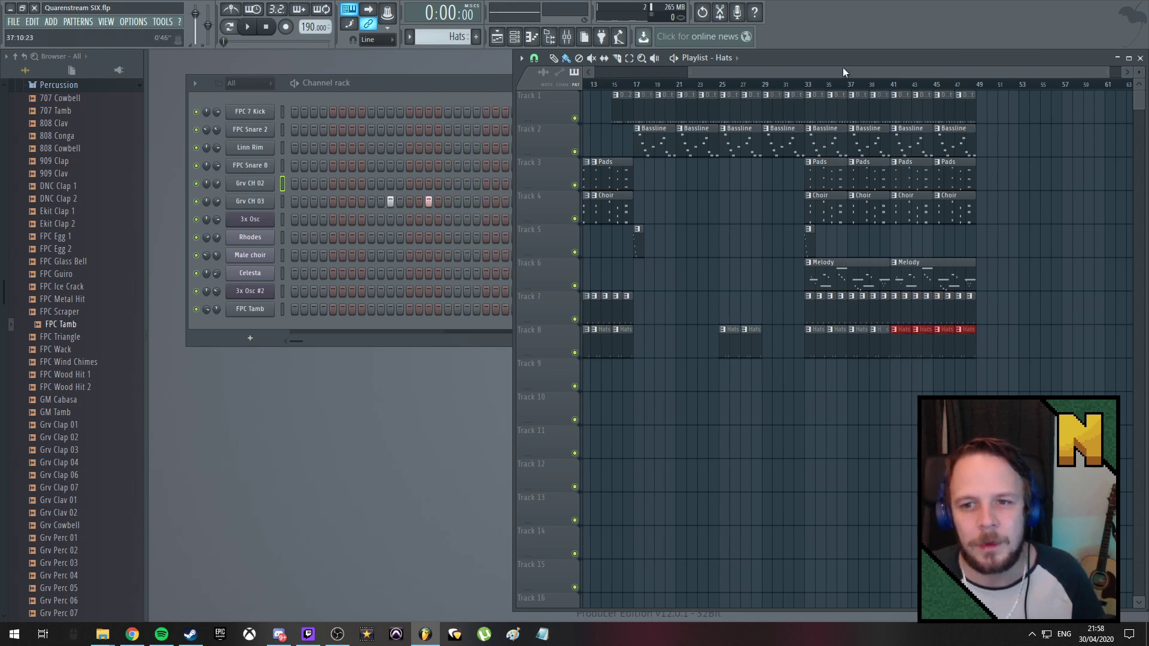
left_click_drag(842, 73, 603, 70)
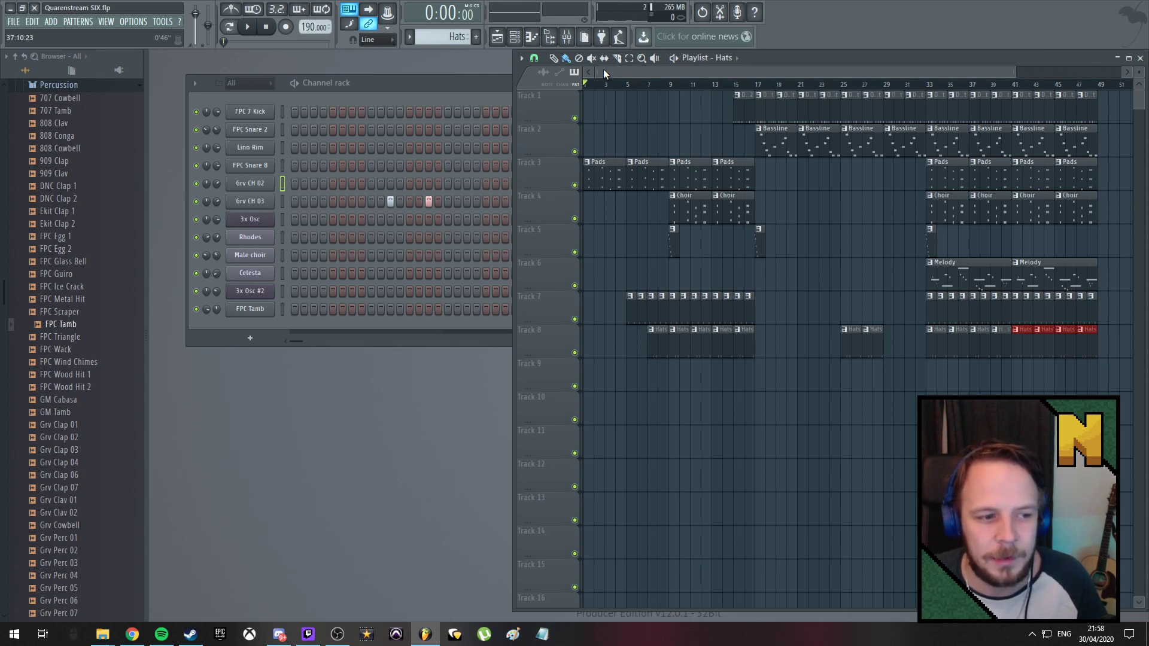
key("space")
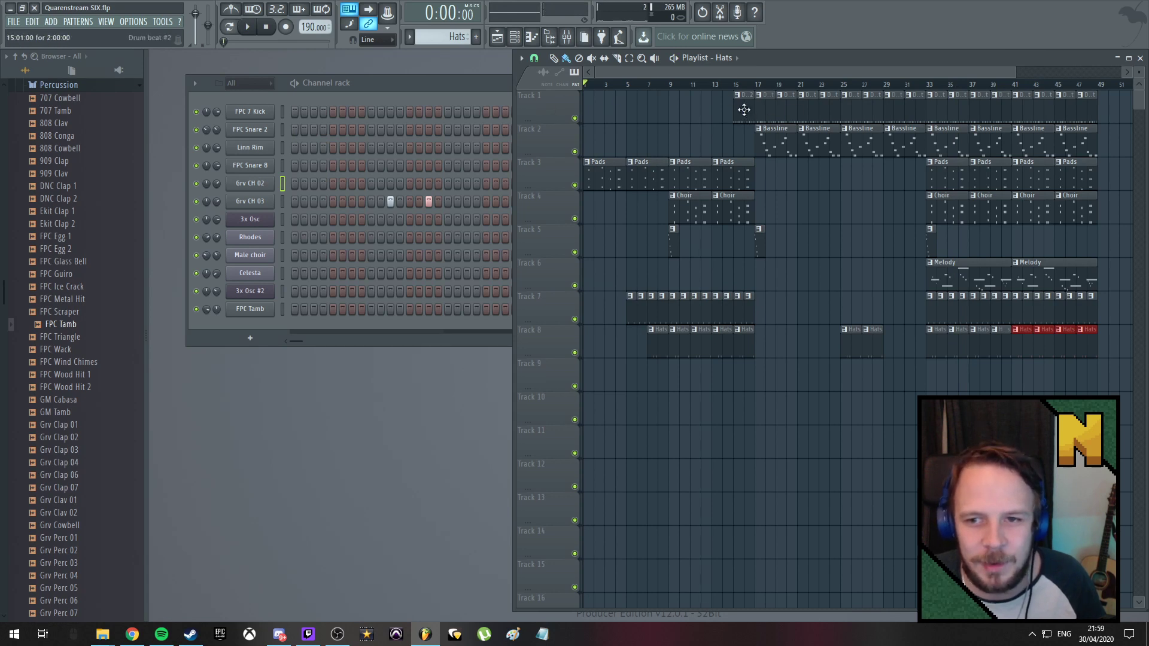
Clone the Drum beat pattern and clear the copy's FPC 7 Kick and Grv CH 02 hits from step 17 onward
left_click(450, 37)
left_click(547, 123)
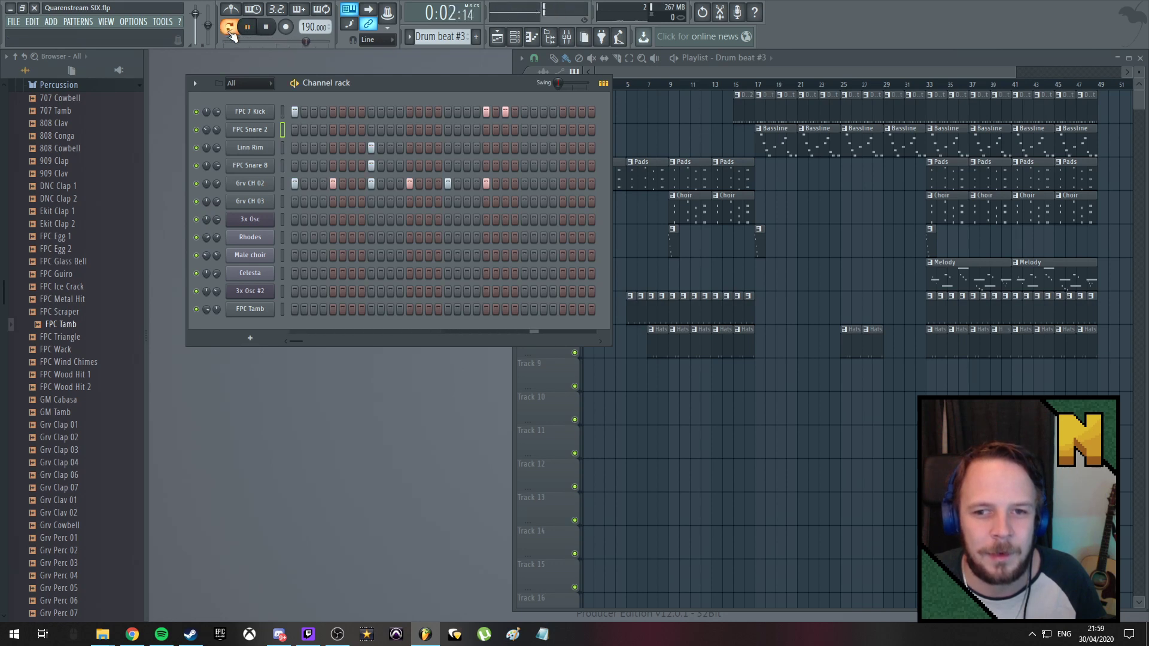
left_click(448, 184)
left_click(486, 184)
left_click(486, 112)
left_click(505, 111)
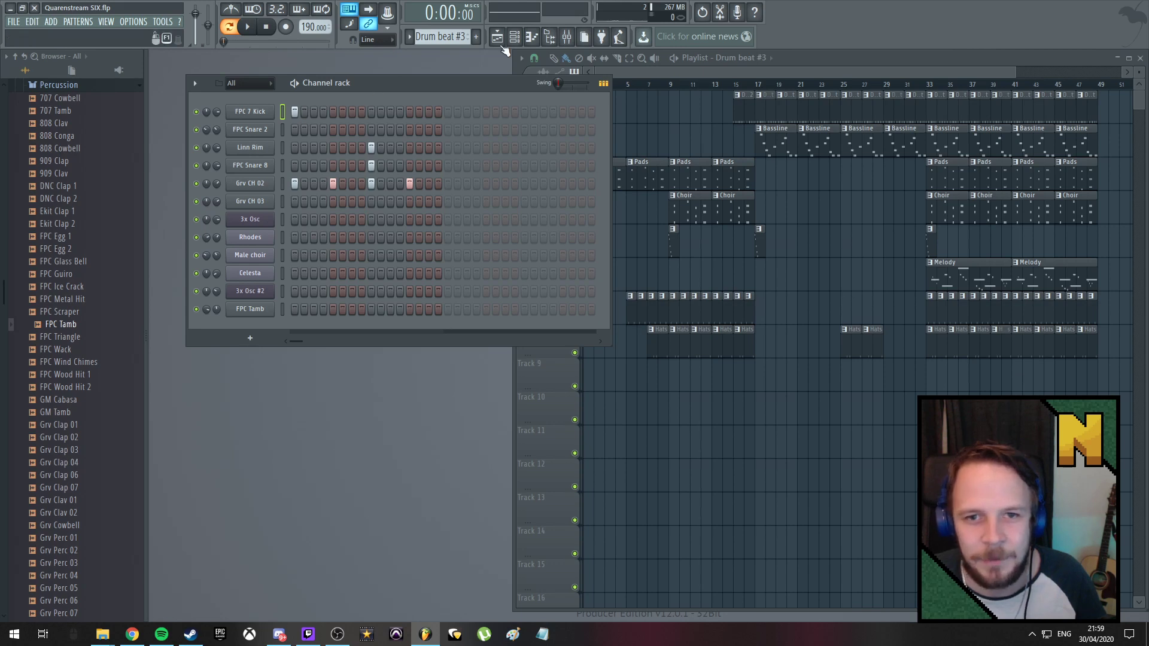
Replace the last Track 1 drum clip before bar 33 with Drum beat #3 at bar 31, and check the transition from bar 29
left_click(917, 113)
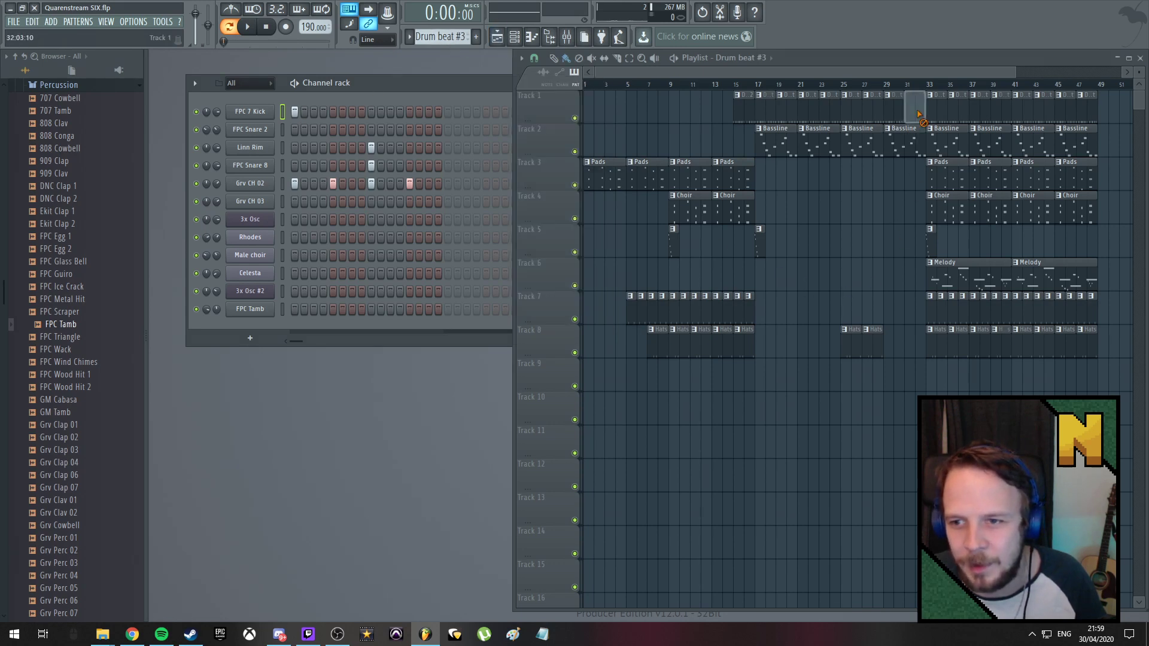
left_click(890, 87)
key("space")
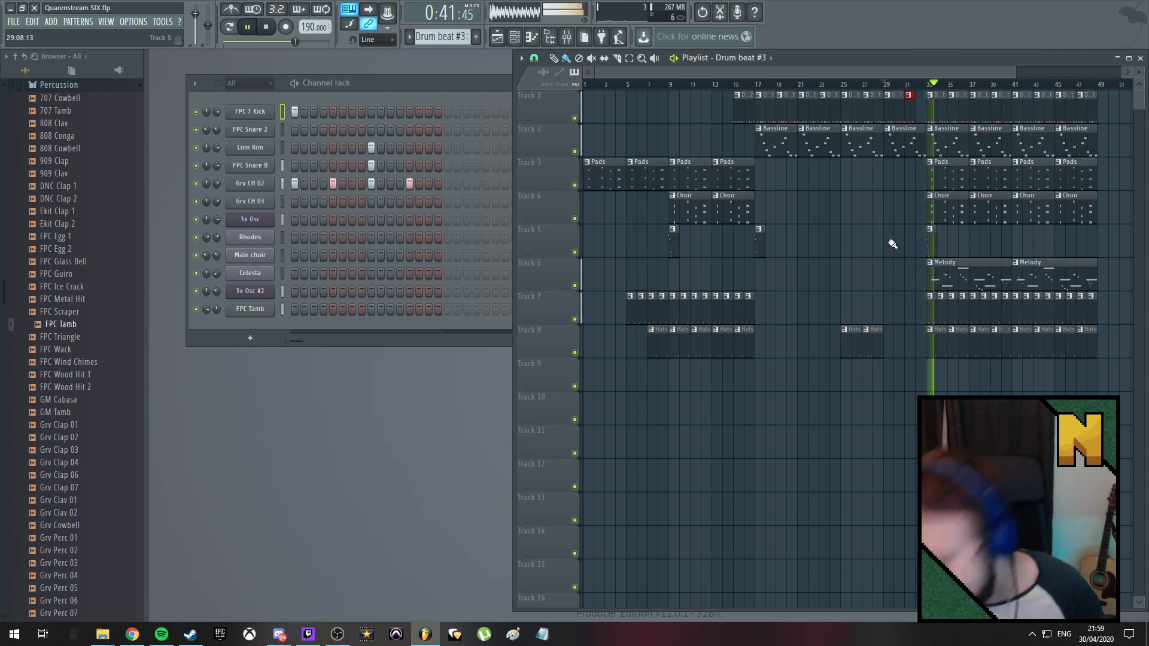
key("space")
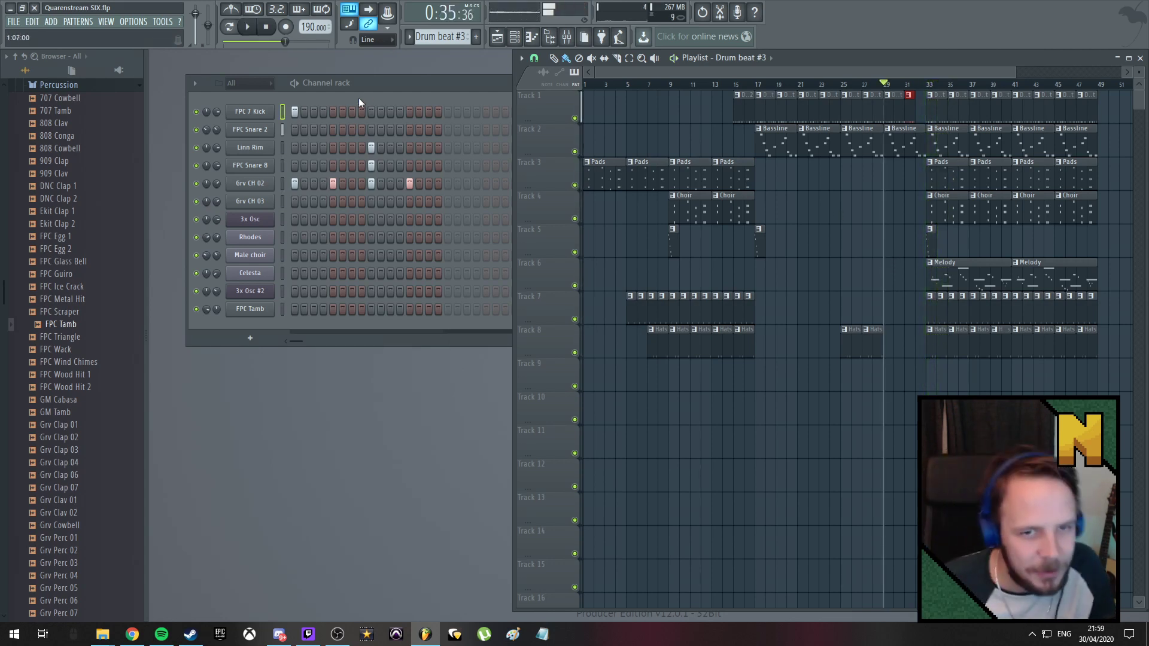
left_click(382, 81)
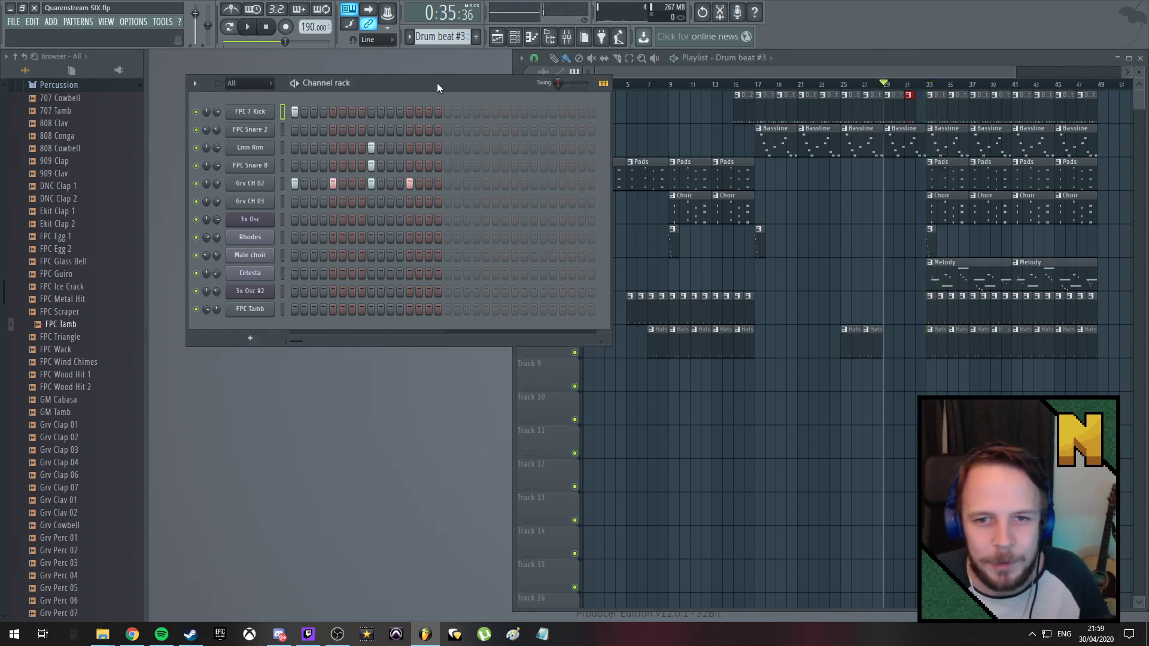
left_click(789, 70)
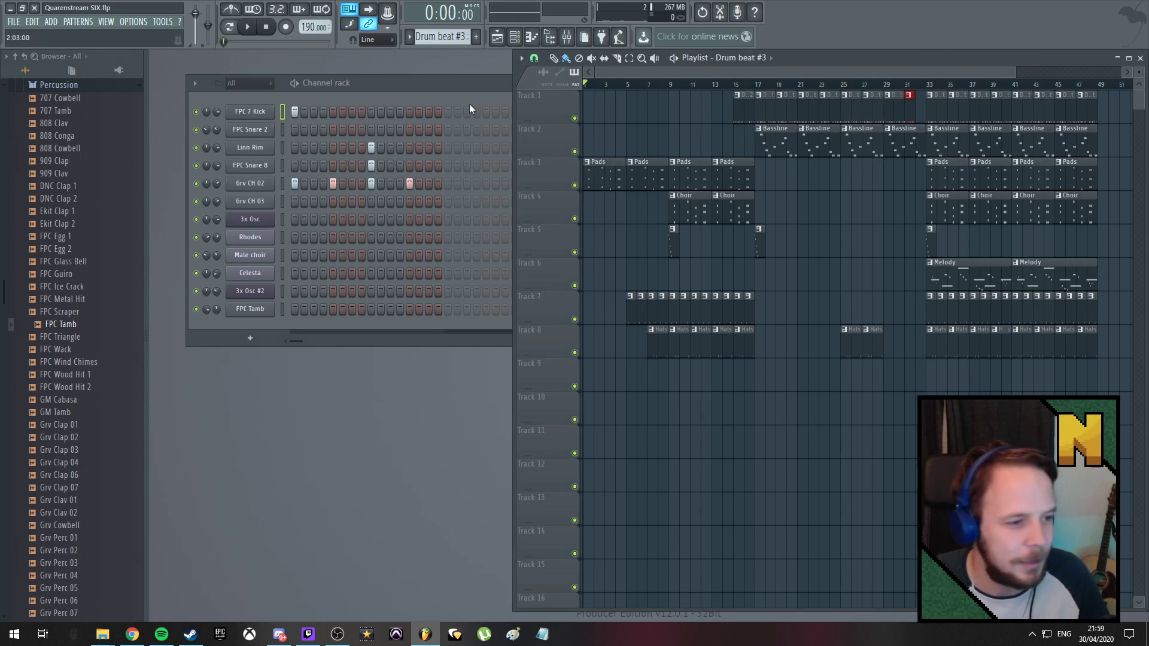
Play the arrangement, remove the fourth Grv CH 02 hit from Drum beat #3, and replay the transition from bar 29
key("space")
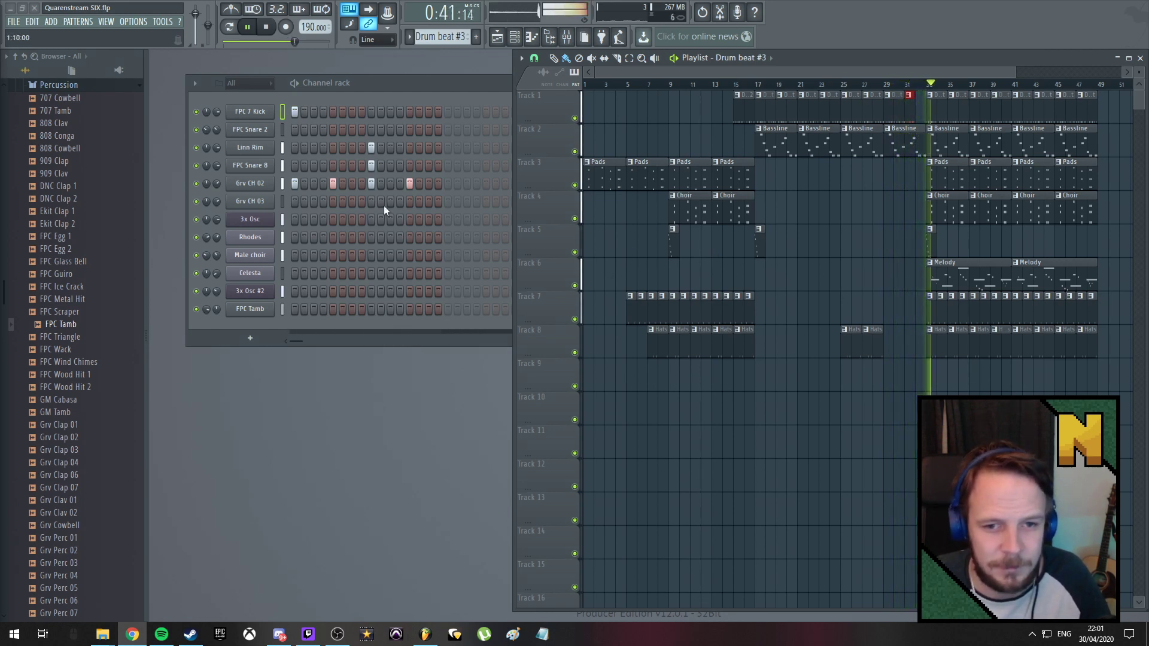
left_click(411, 183)
left_click(409, 183)
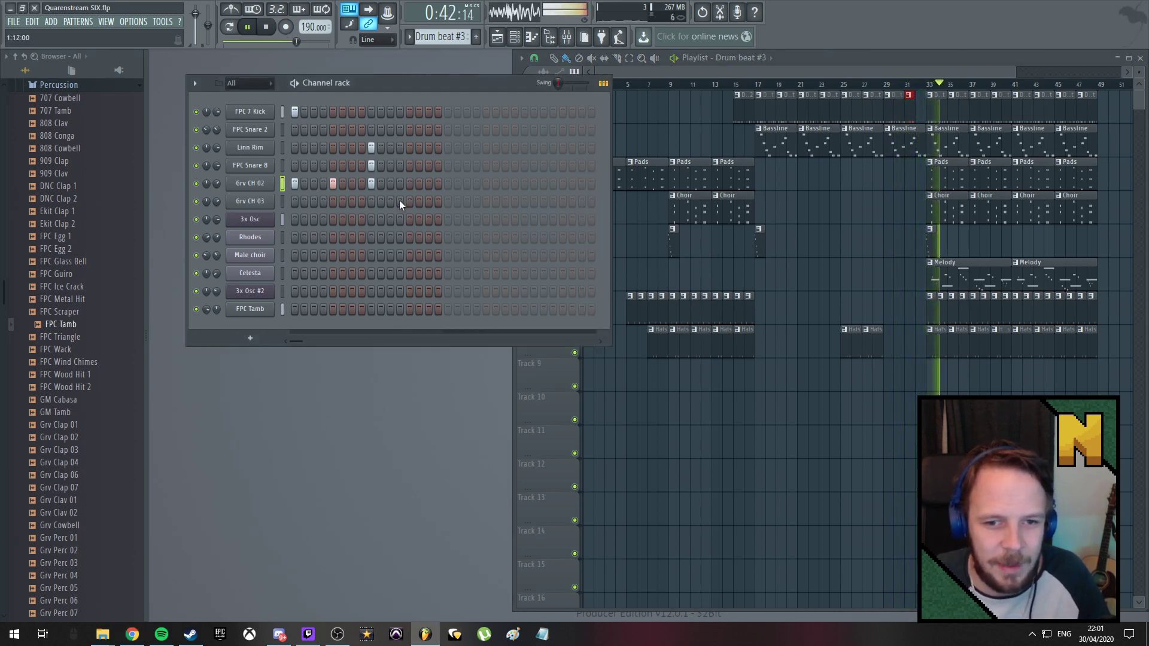
left_click(878, 84)
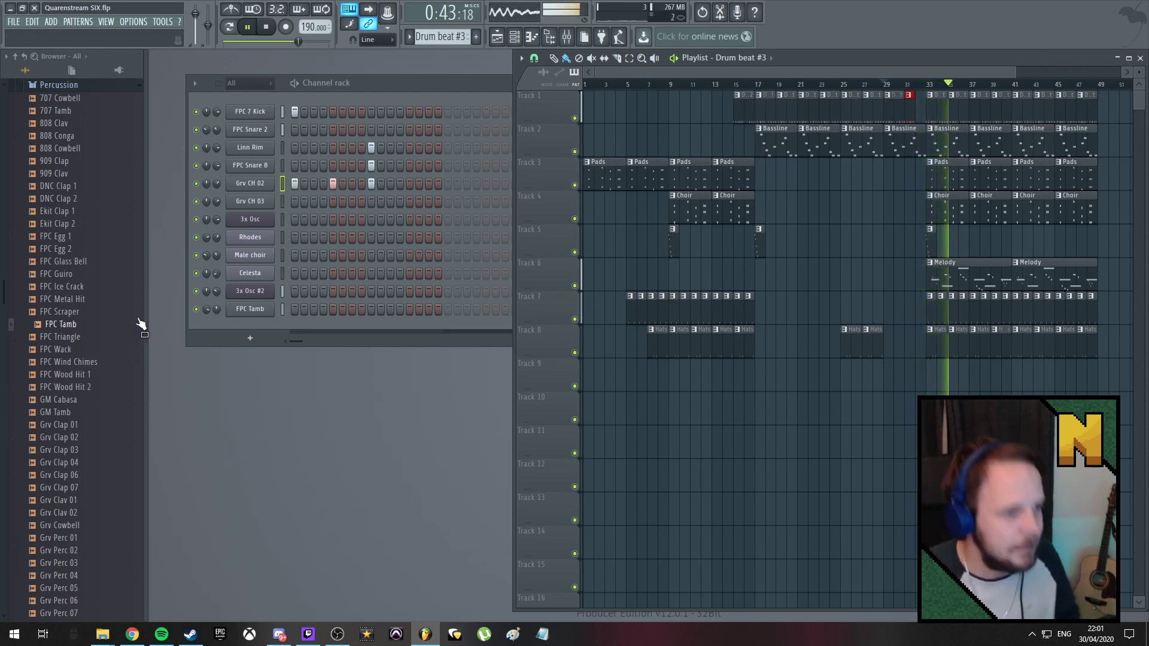
key("space")
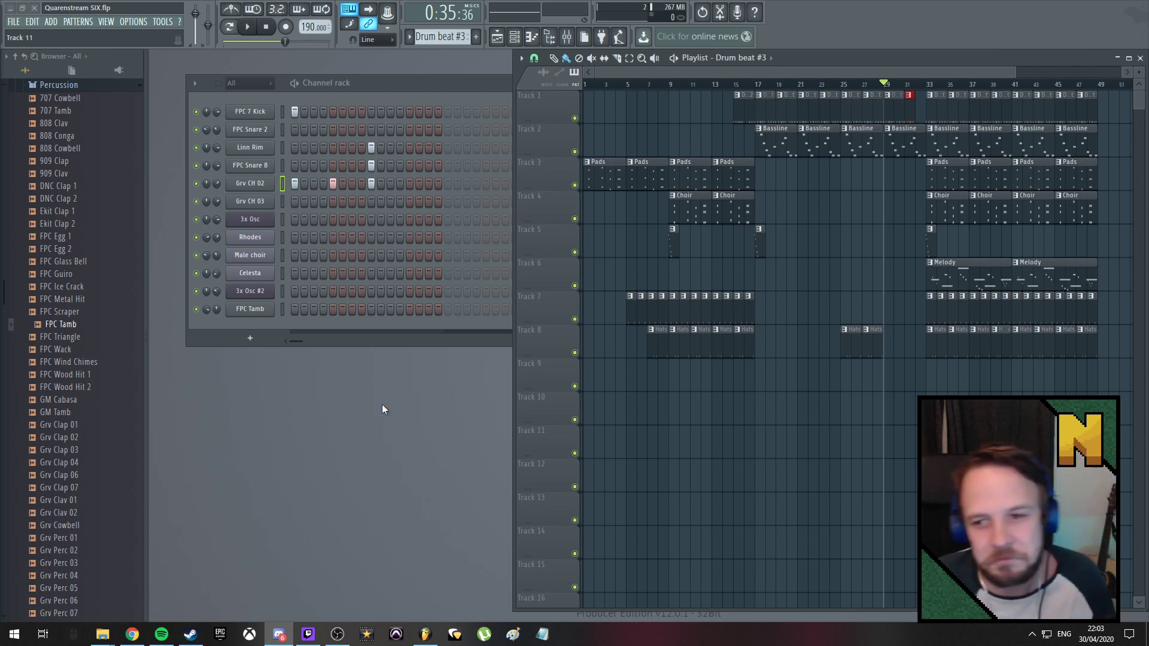
Play the arrangement from bar 1 to review it, and stop playback
left_click(586, 85)
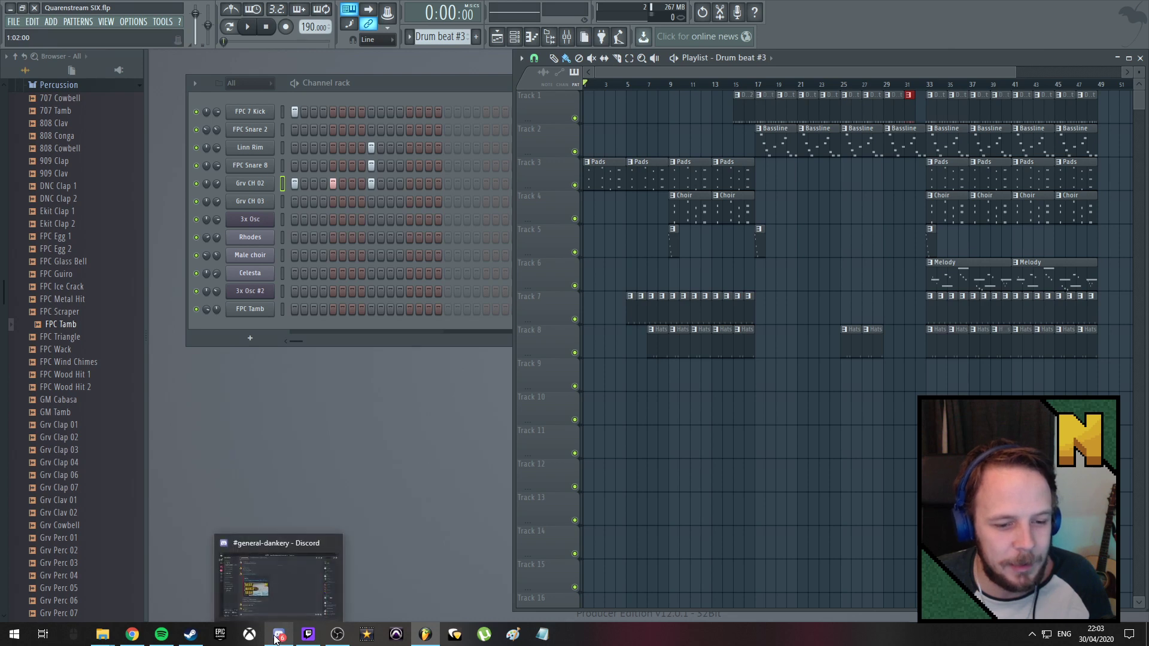
key("space")
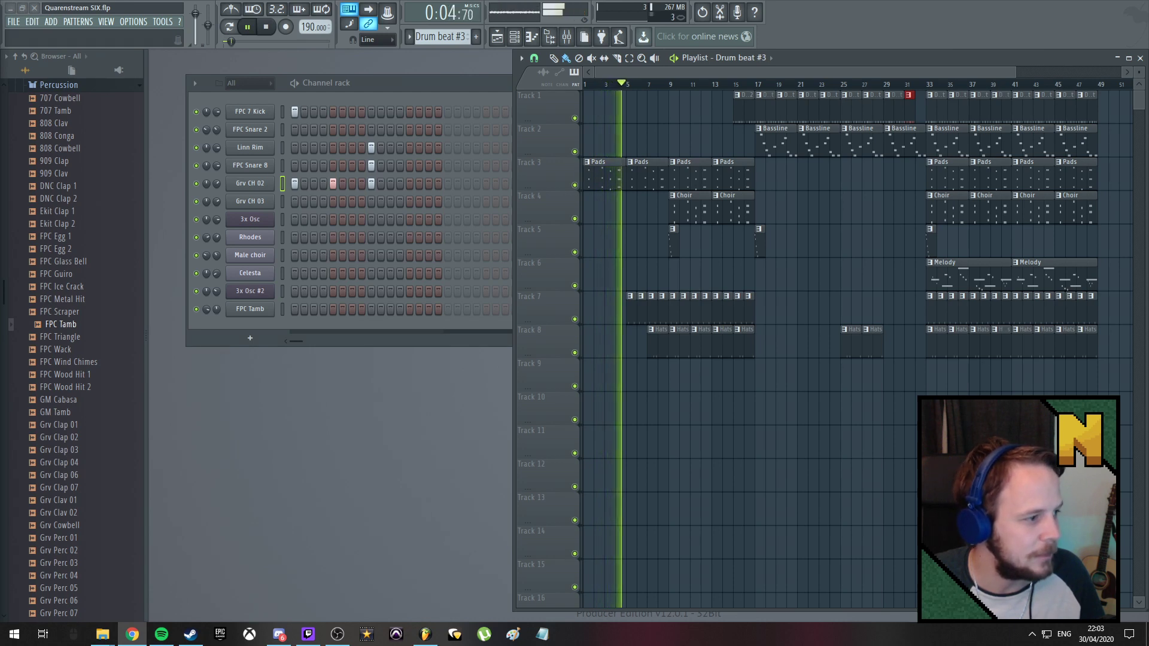
key("space")
key("F6")
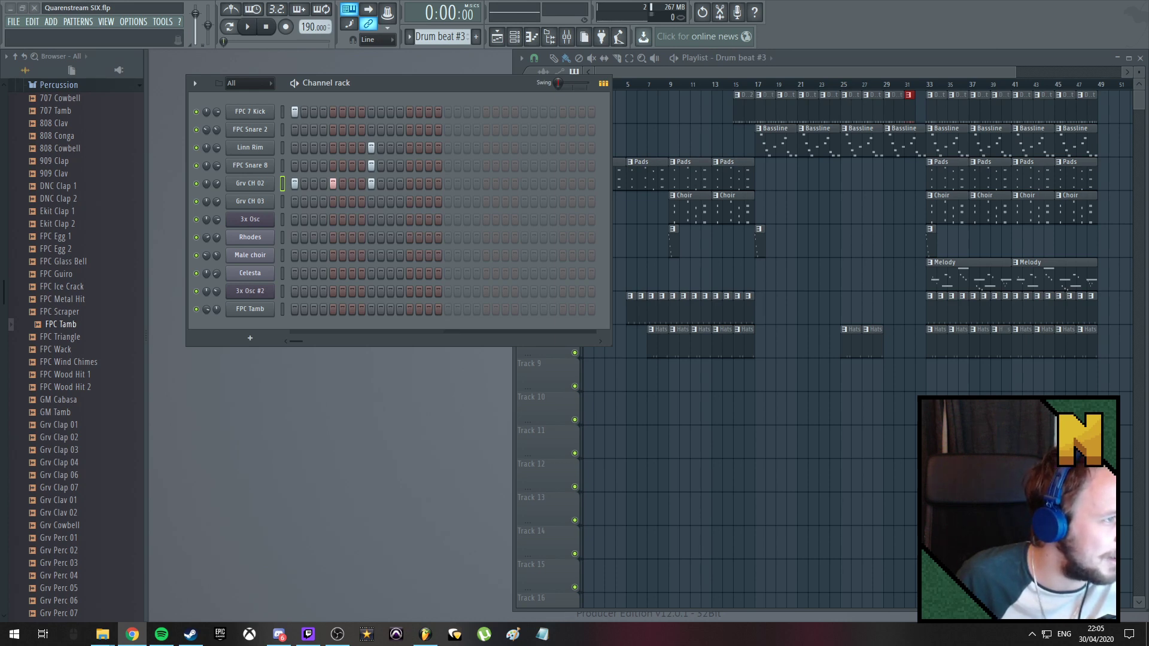
left_click_drag(0, 203, 0, 211)
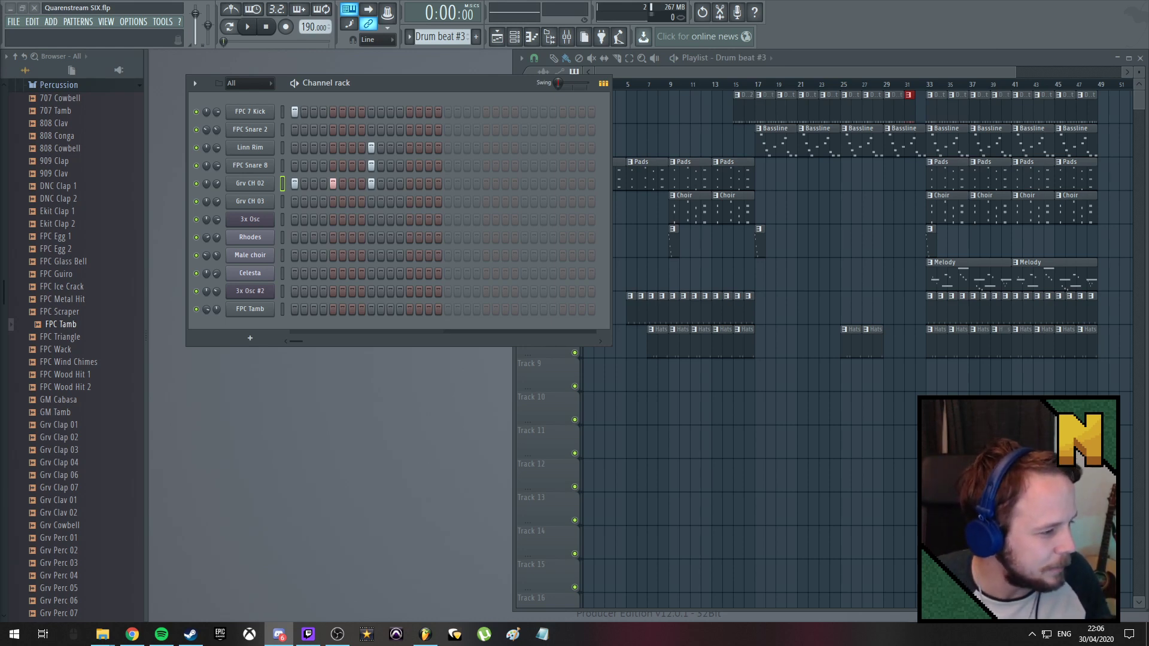
key("alt+Tab")
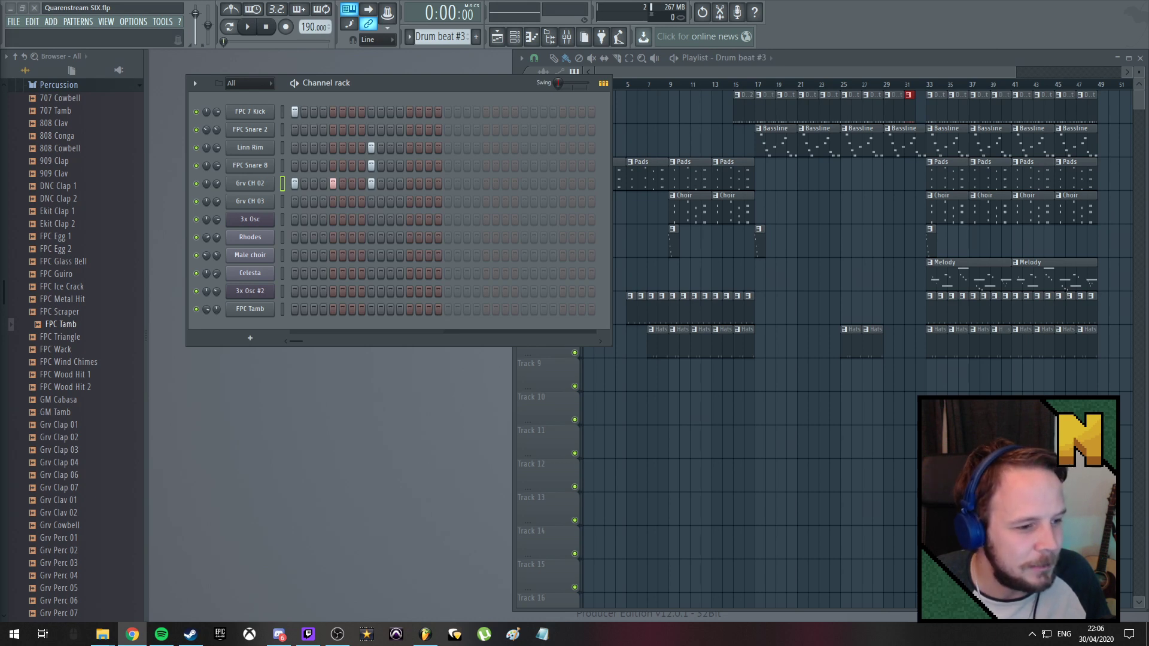
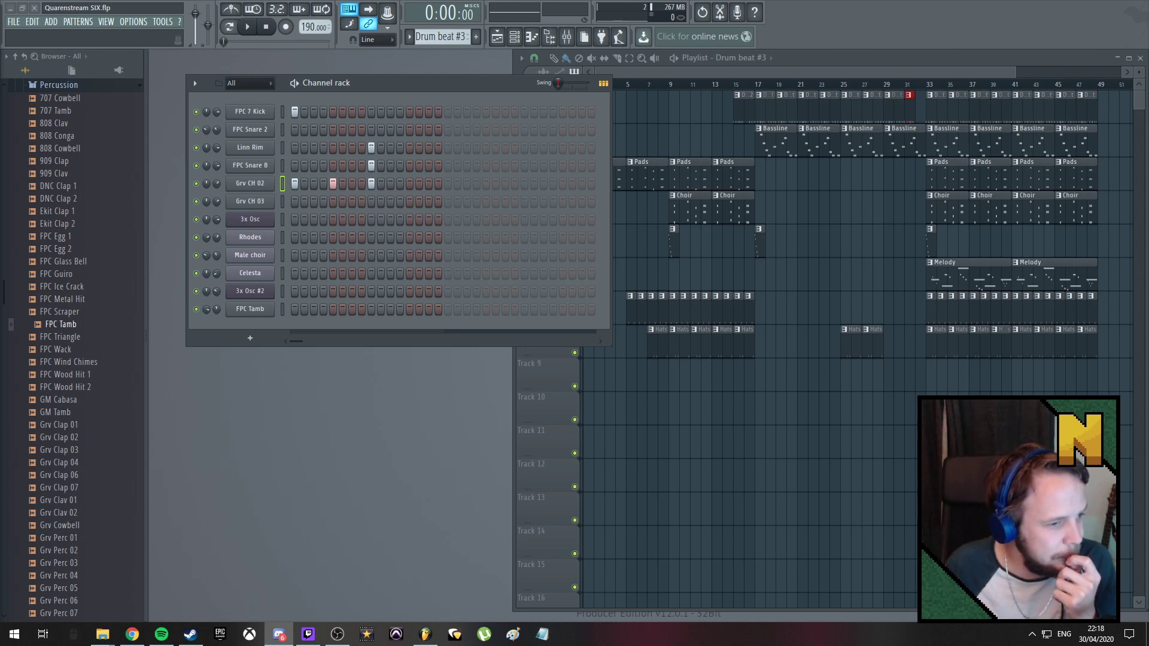
key("alt+Tab")
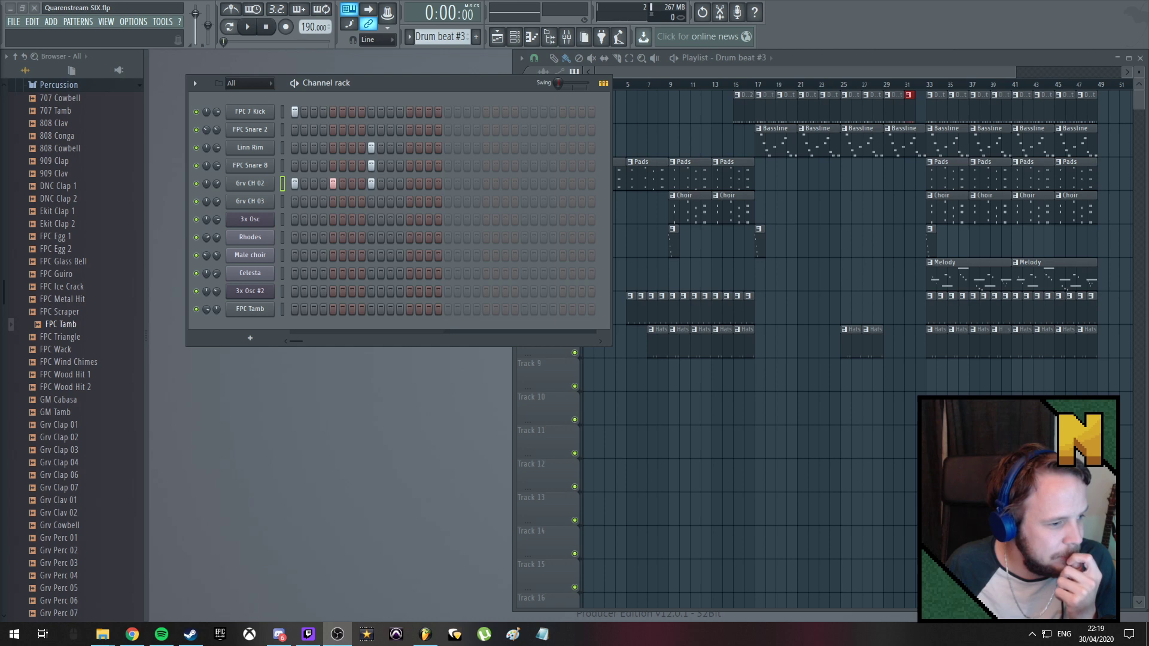
key("alt+Tab")
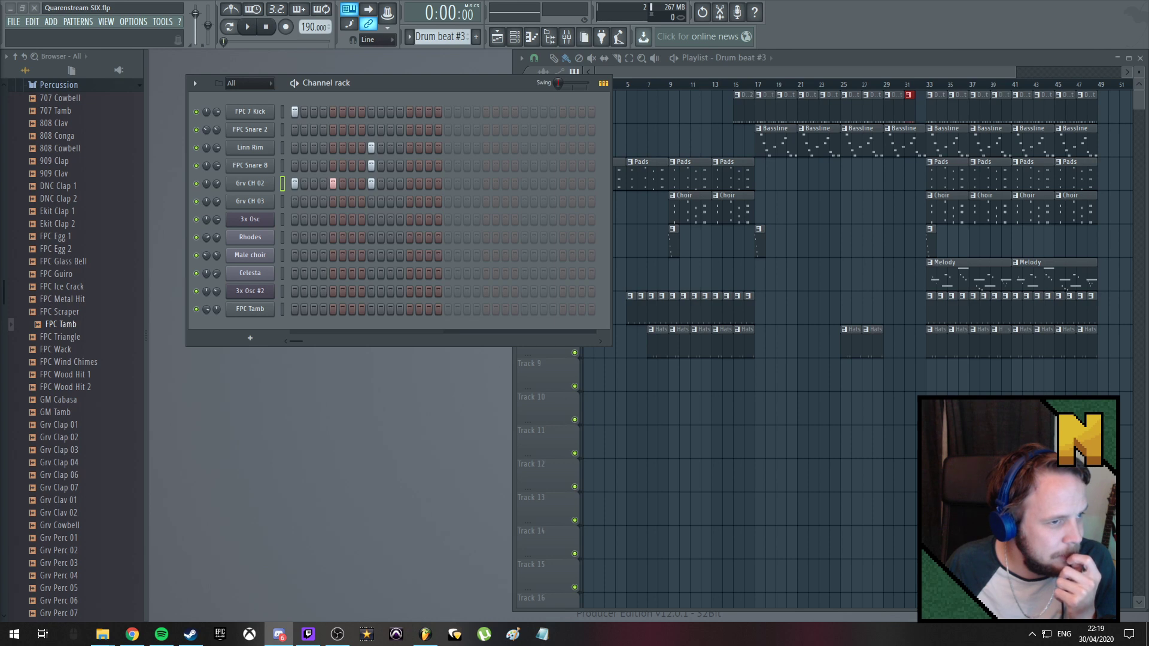
Switch to VLC media player to listen to Sownd Boih 2.mp3, and return to FL Studio
key("alt+Tab")
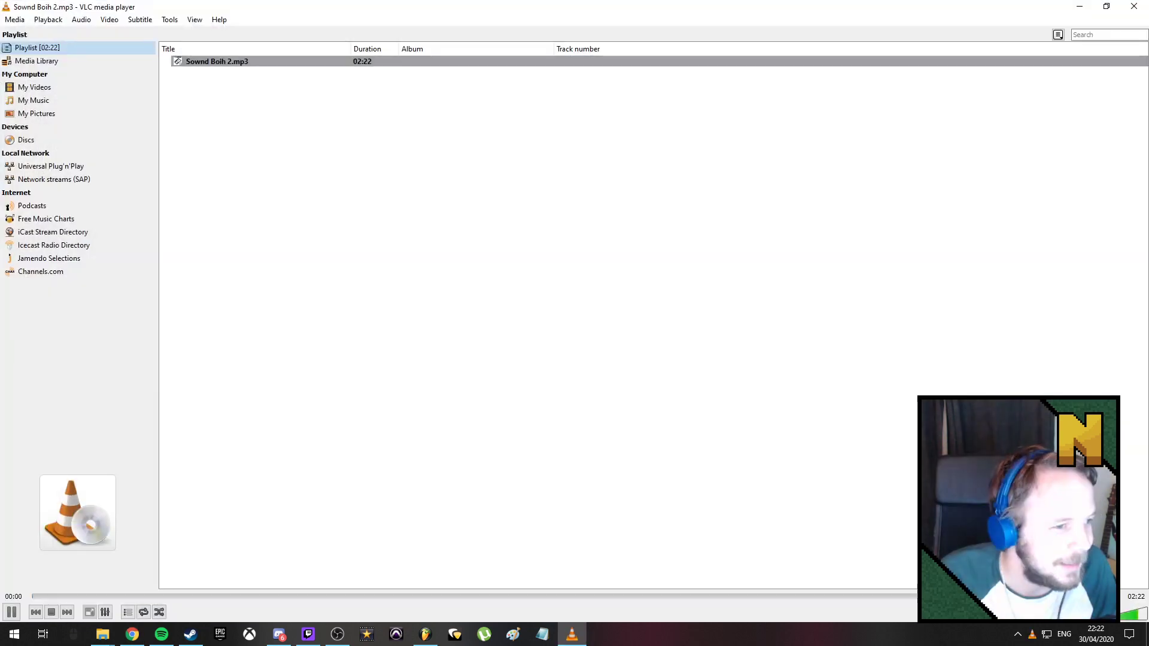
left_click(1079, 6)
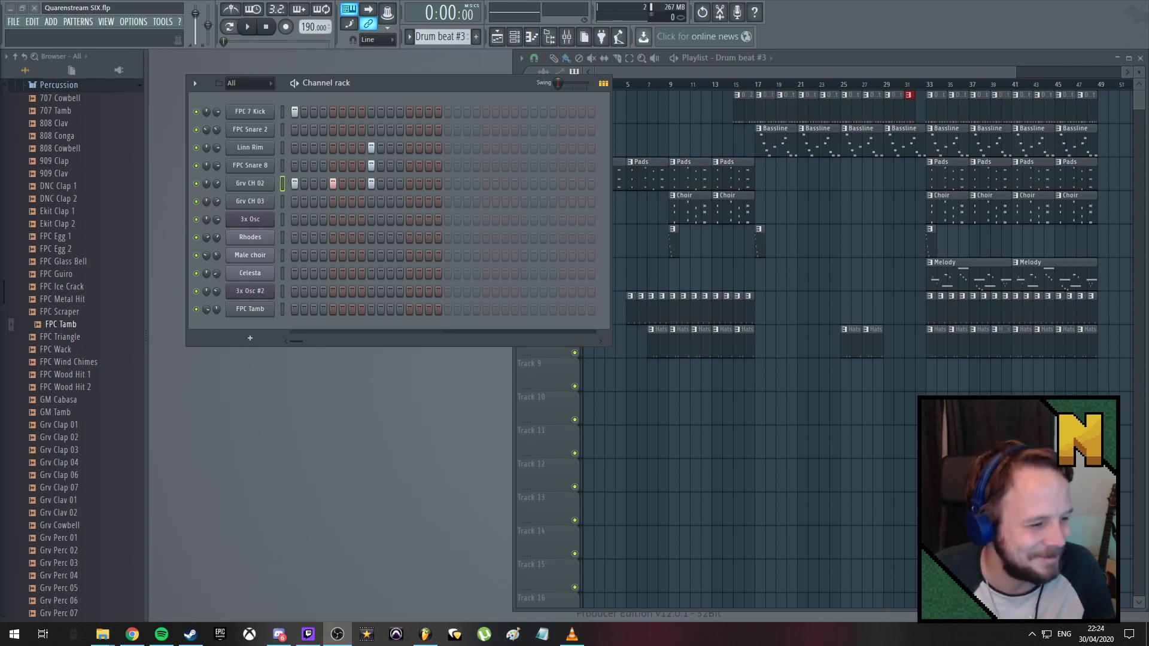
key("alt+Tab")
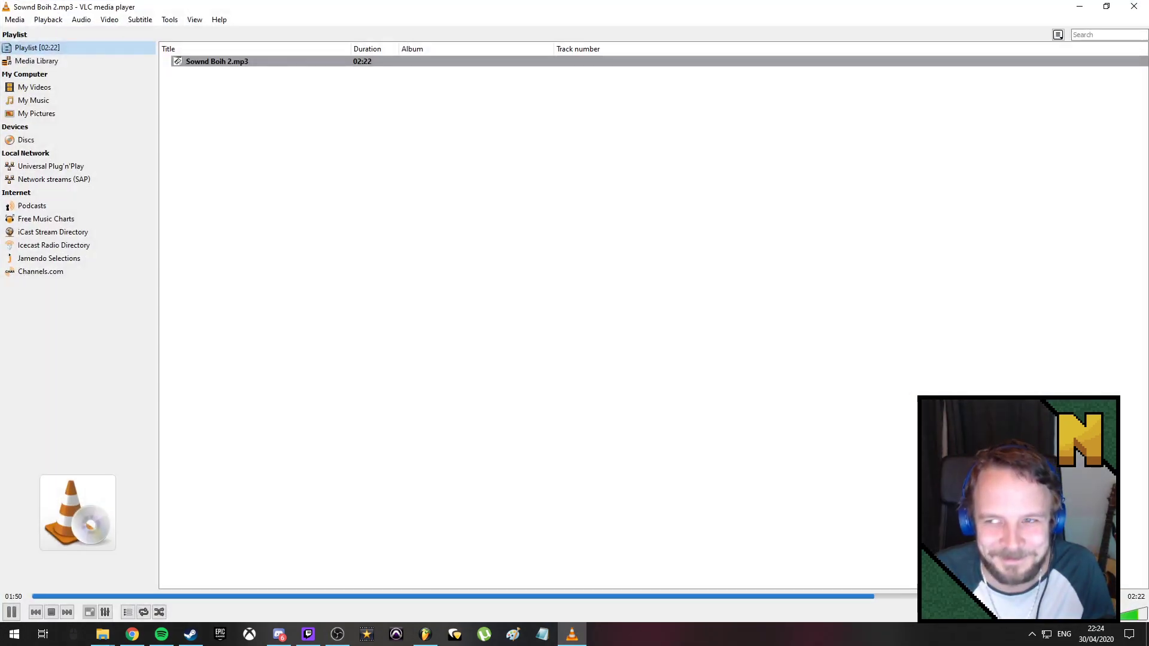
key("alt+Tab")
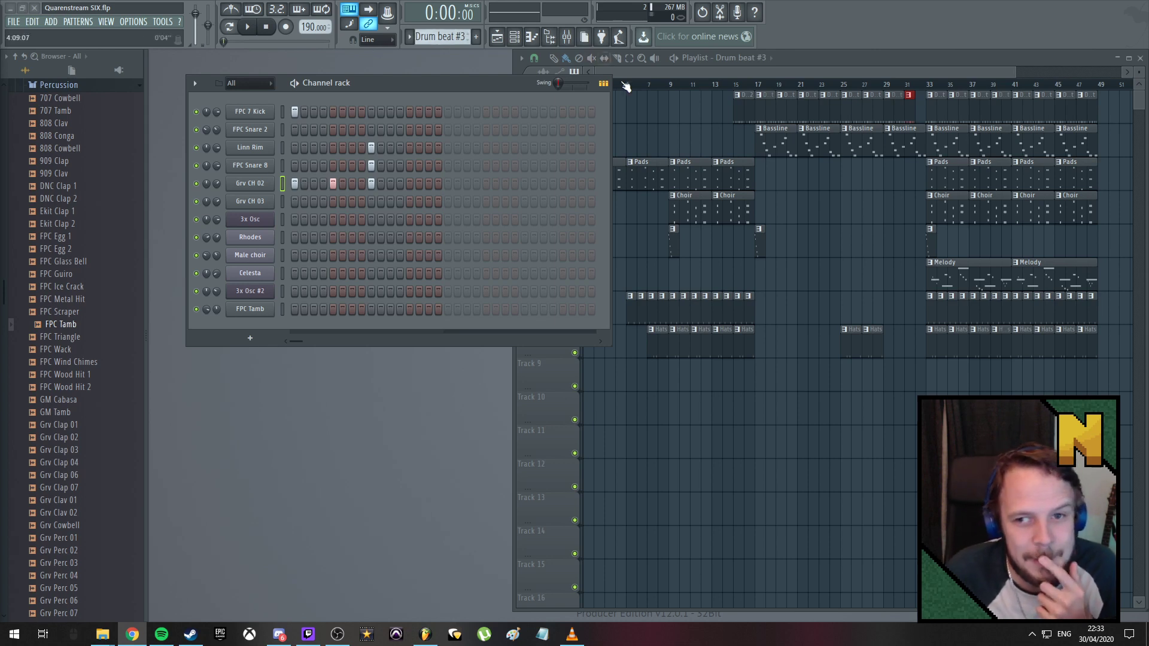
Move the Channel rack up slightly and play the whole arrangement again from bar 1
left_click_drag(403, 81, 381, 67)
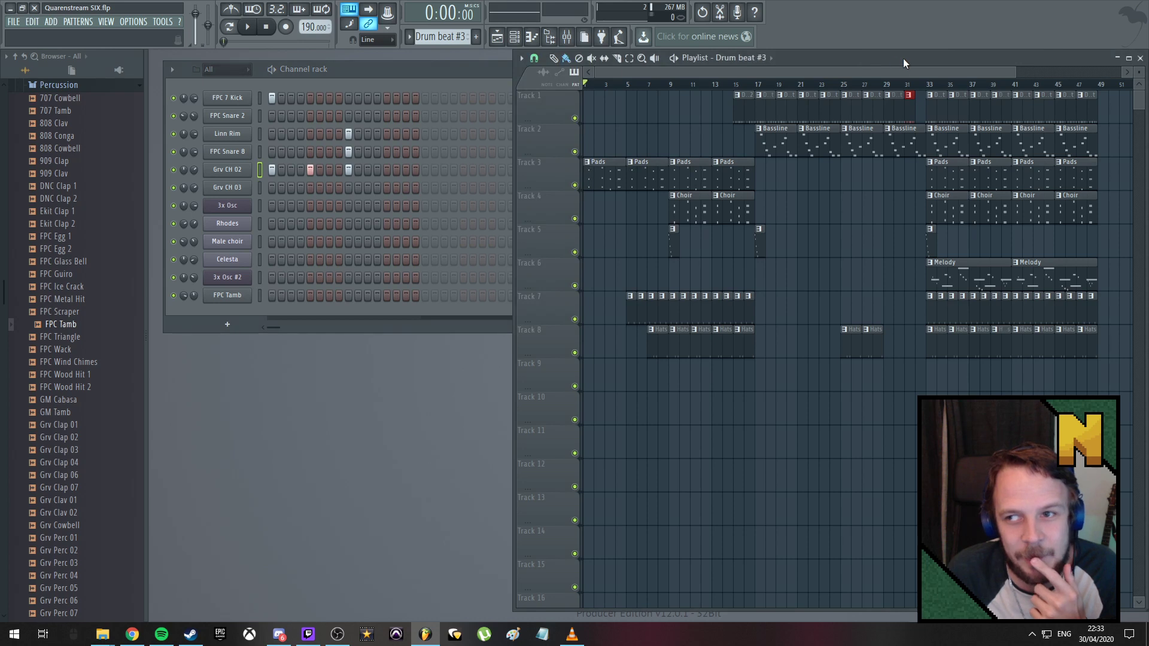
left_click_drag(925, 70, 808, 71)
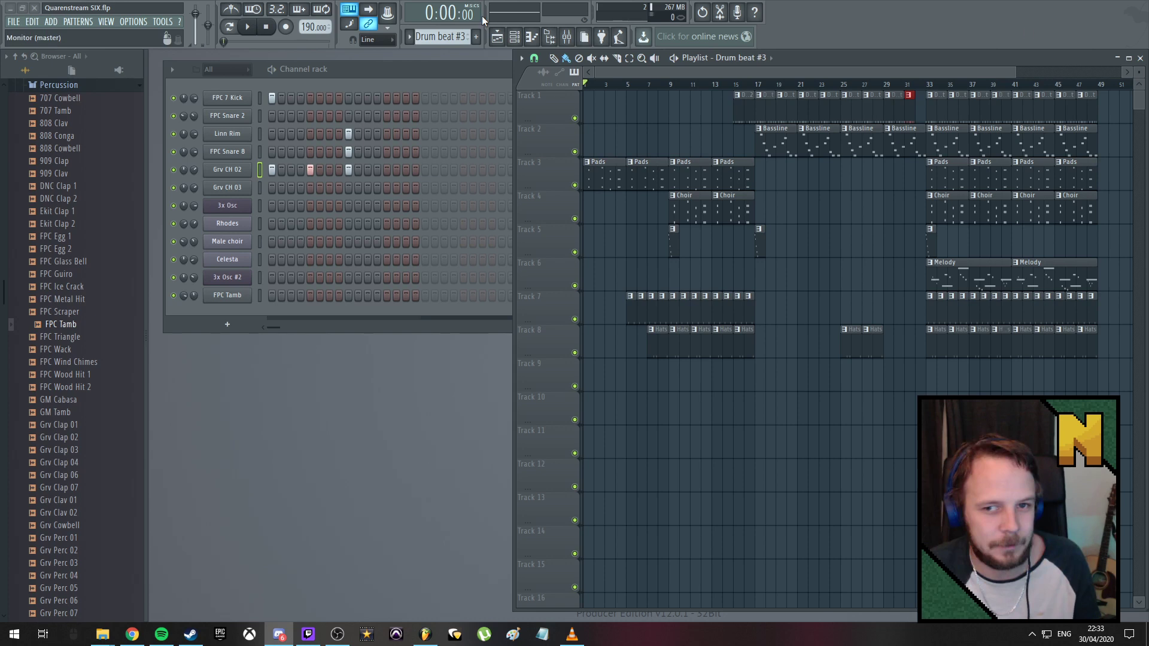
key("F6")
key("space")
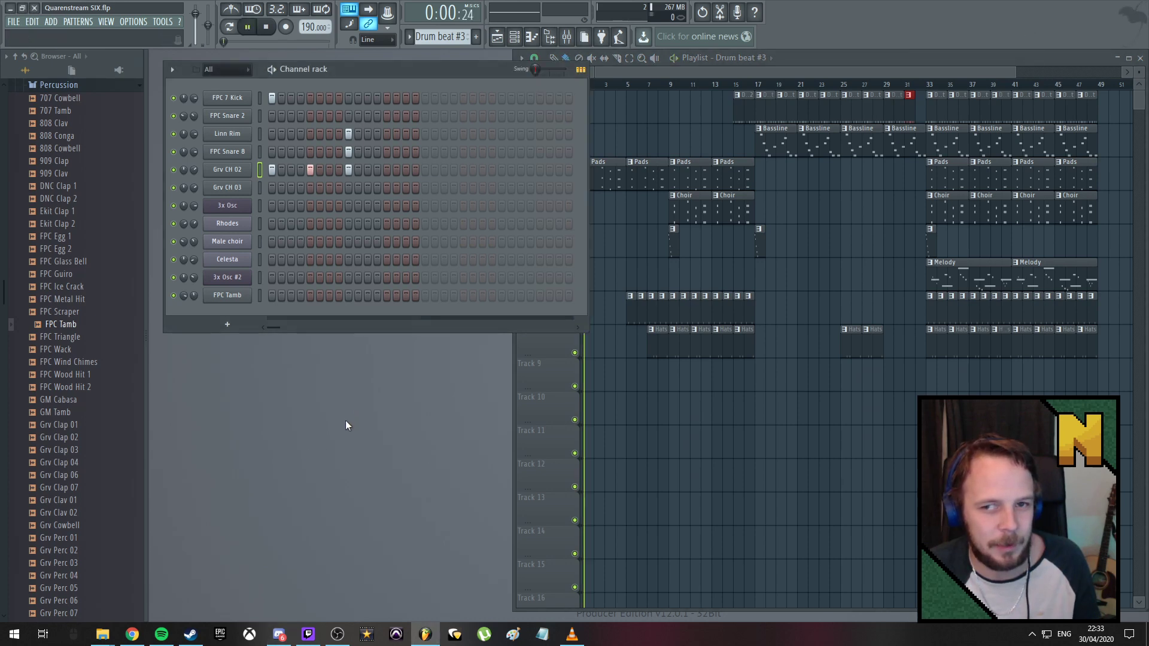
left_click(678, 72)
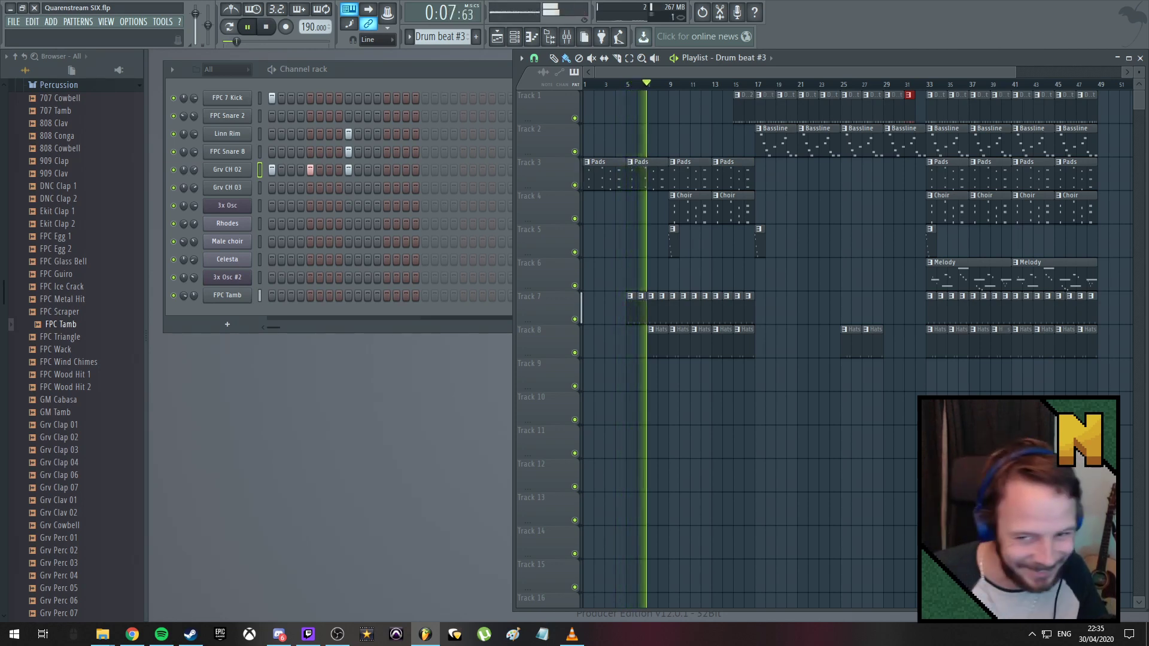
left_click(444, 414)
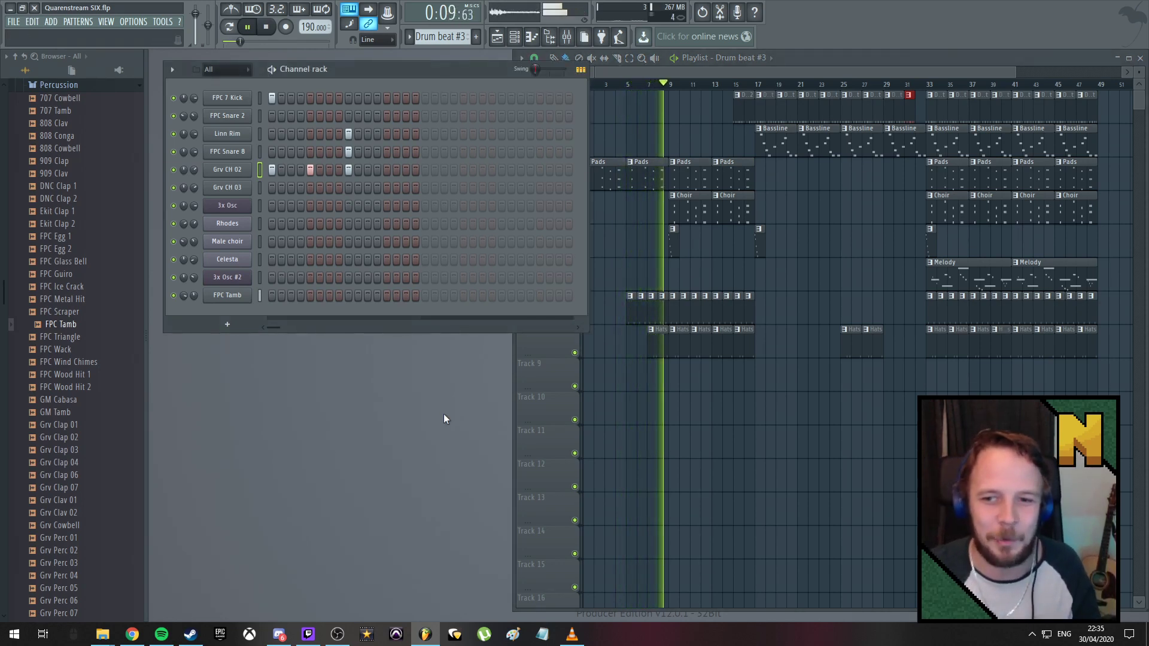
Stop the arrangement's playback and bring the Playlist in front of the Channel rack
key("space")
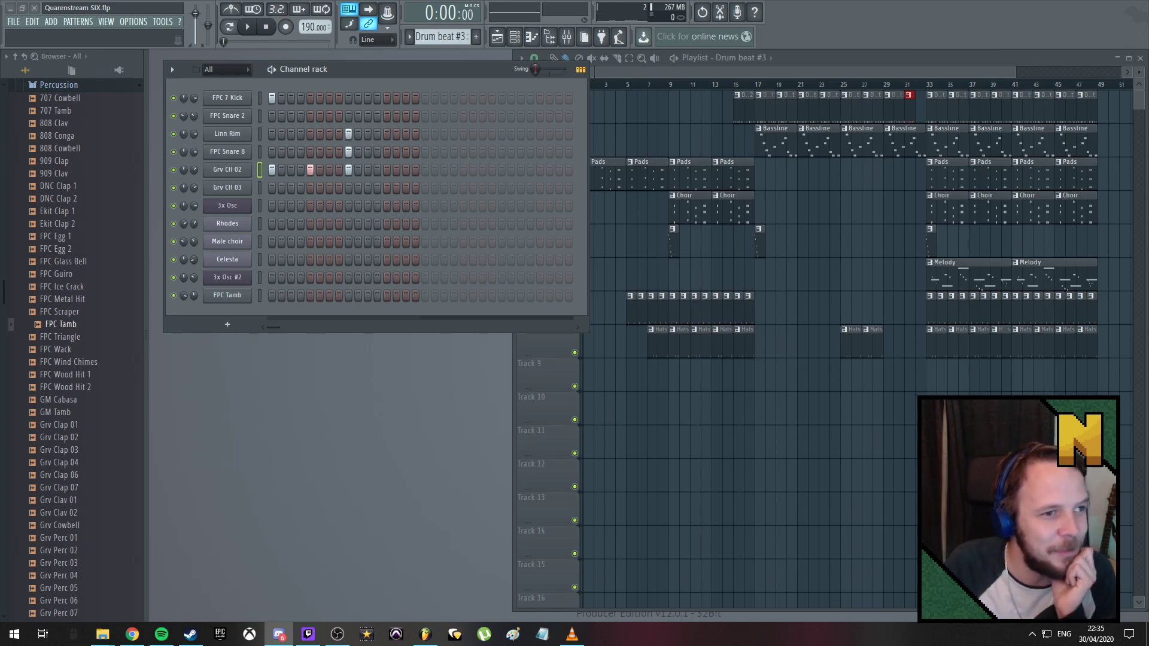
key("alt+Tab")
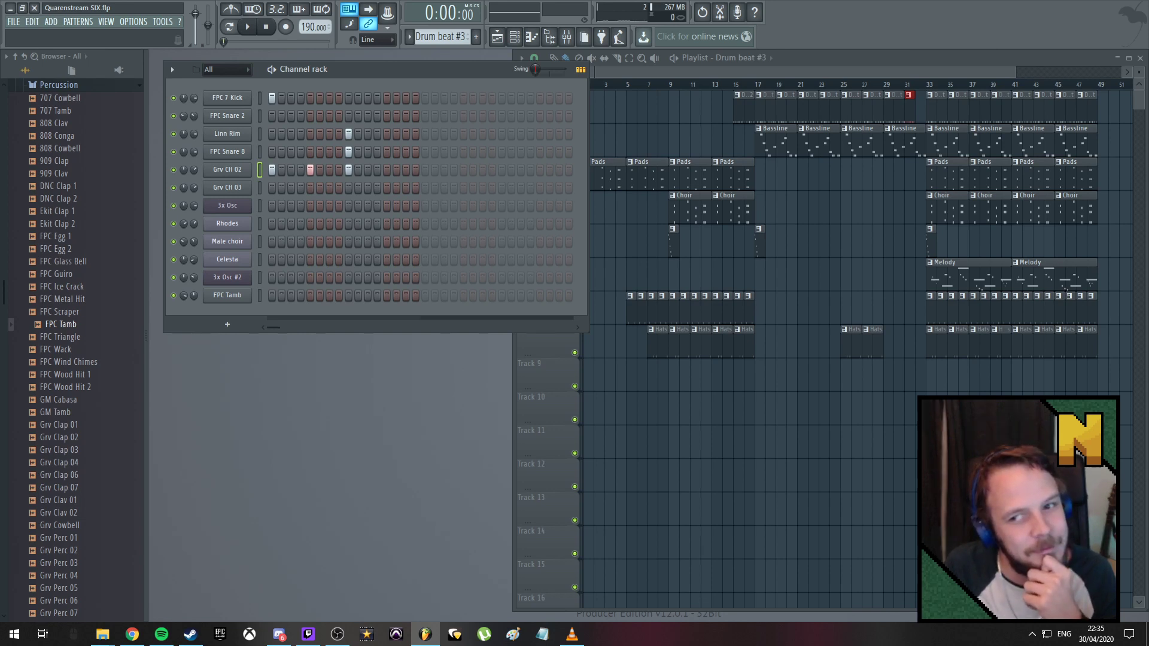
left_click(746, 73)
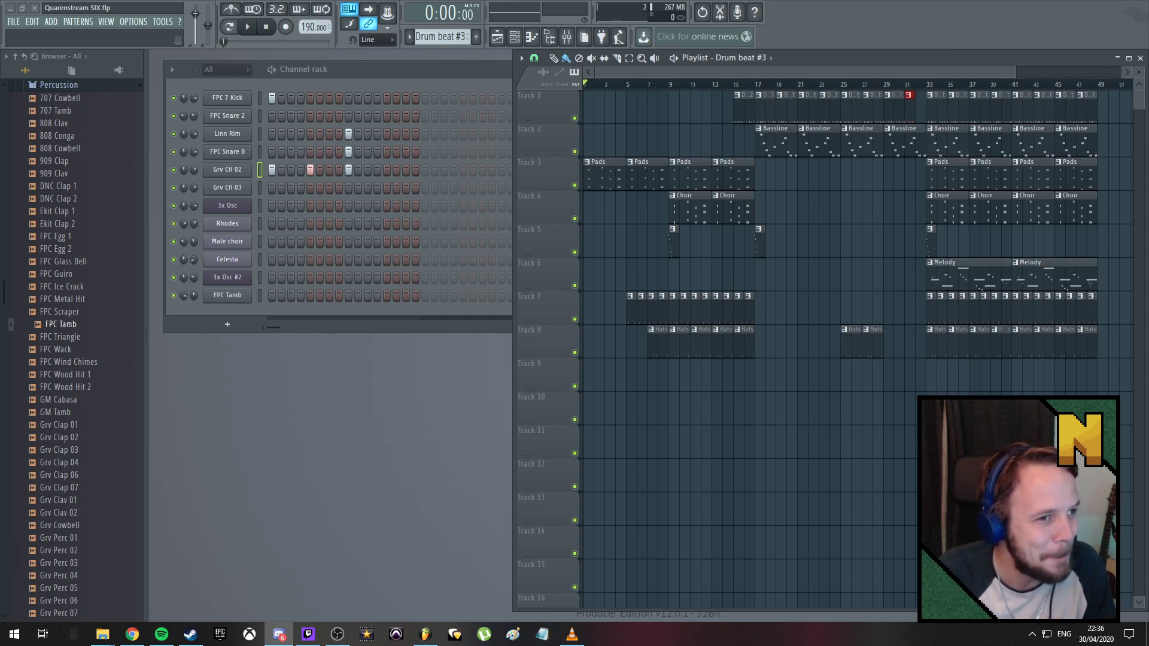
key("alt+Tab")
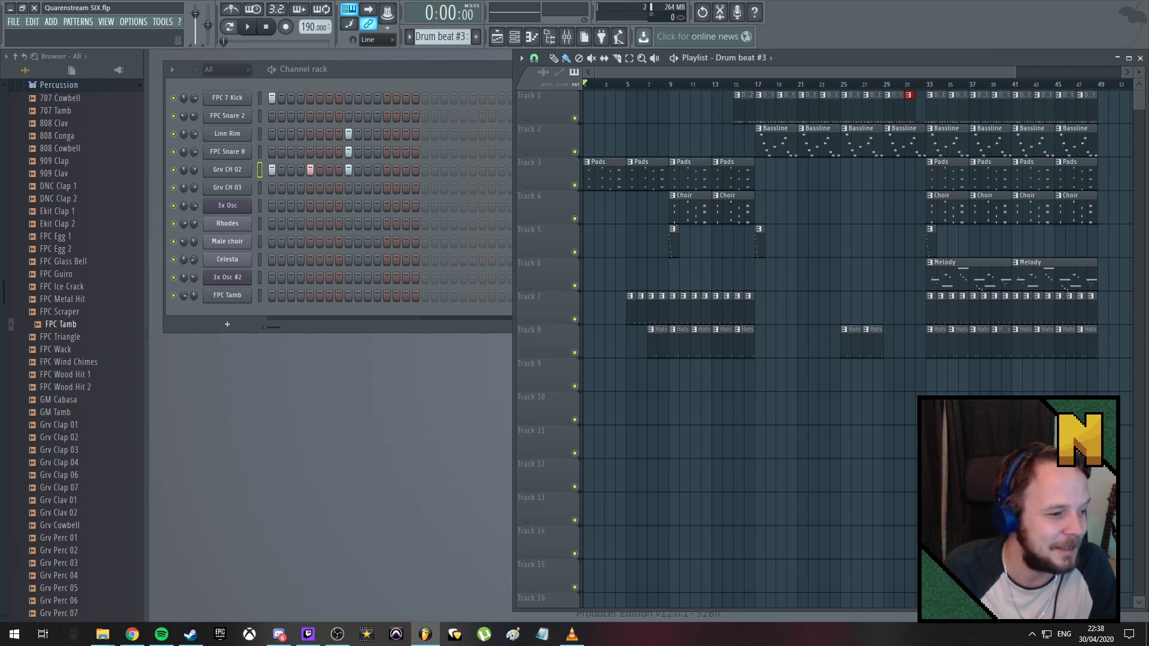
key("alt+Tab")
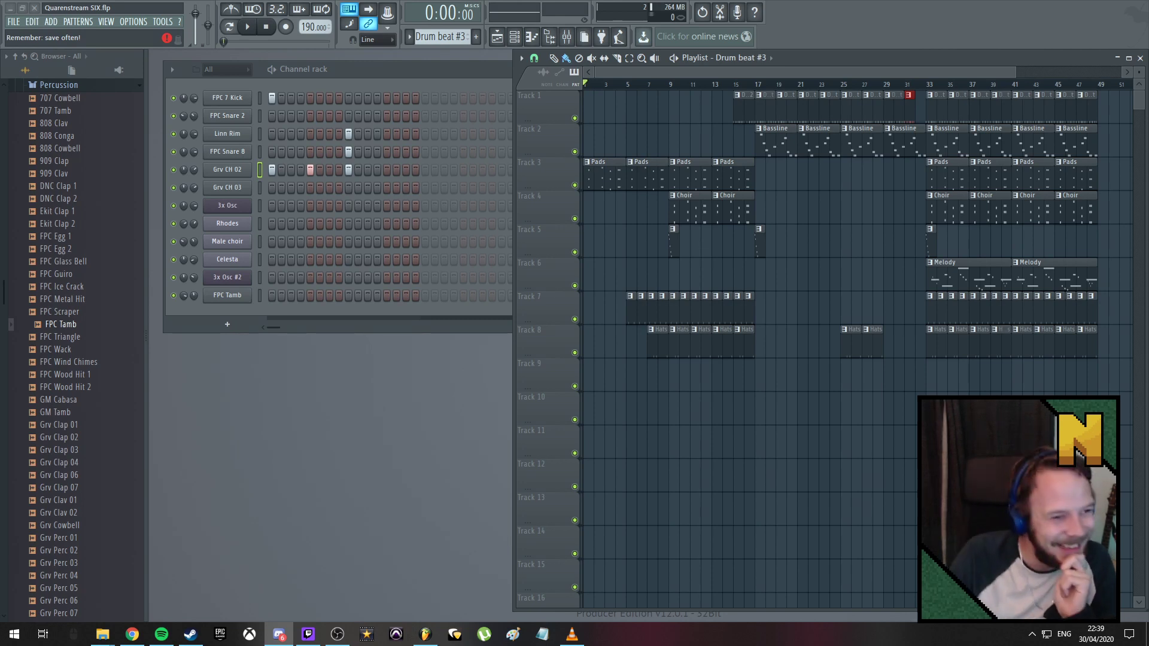
key("alt+Tab")
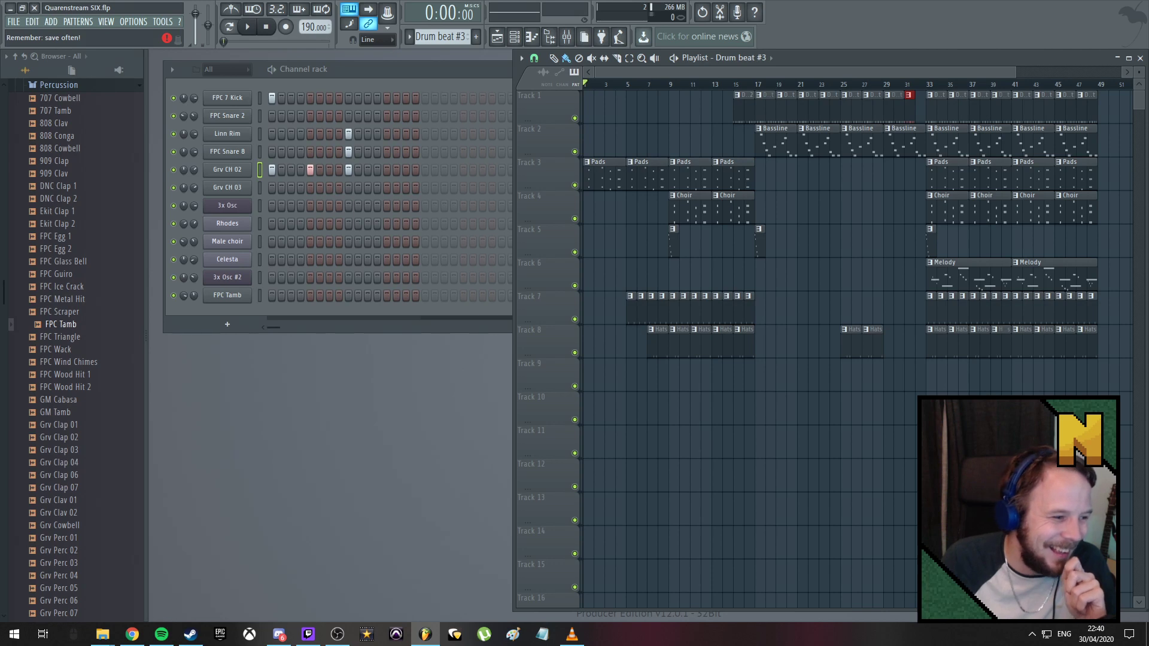
key("alt+Tab")
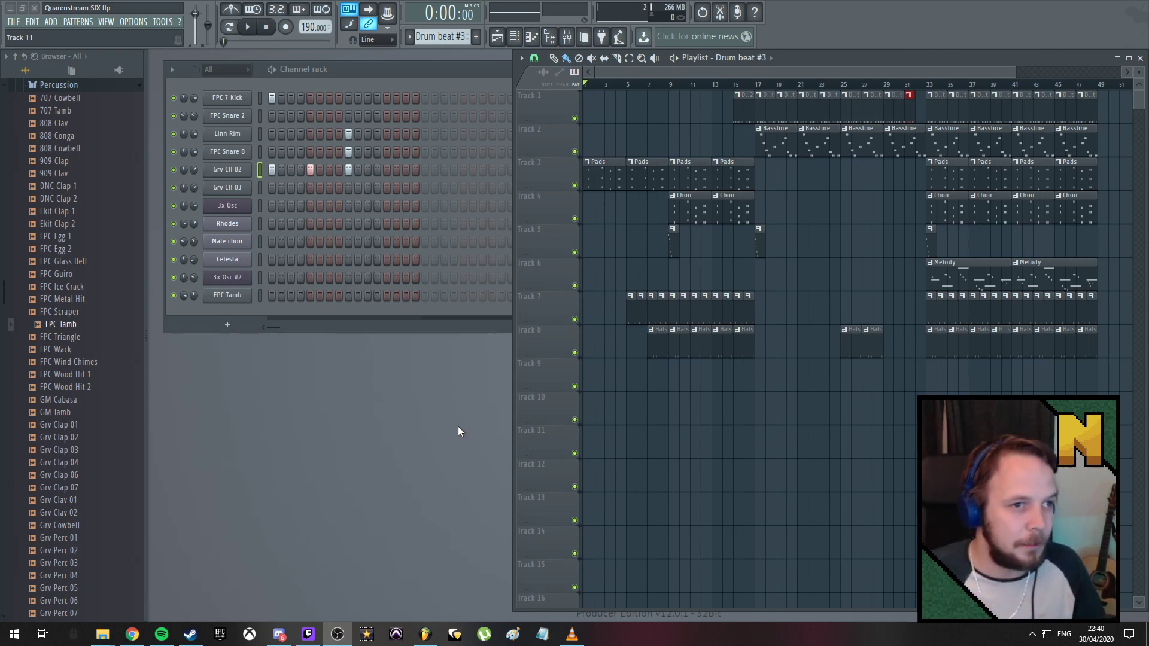
Bring the Channel rack in front of the Playlist and move it up against the Browser and the toolbar
left_click(416, 479)
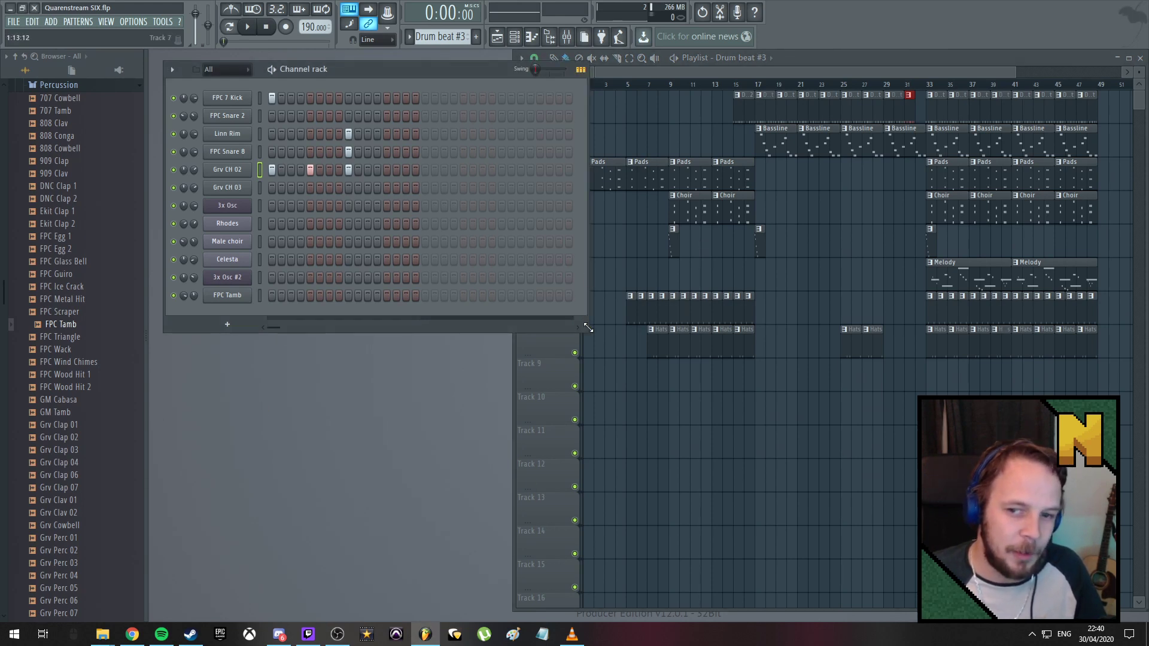
mouse_move(588, 328)
left_mouse_down()
mouse_move(453, 341)
mouse_move(588, 335)
left_mouse_up()
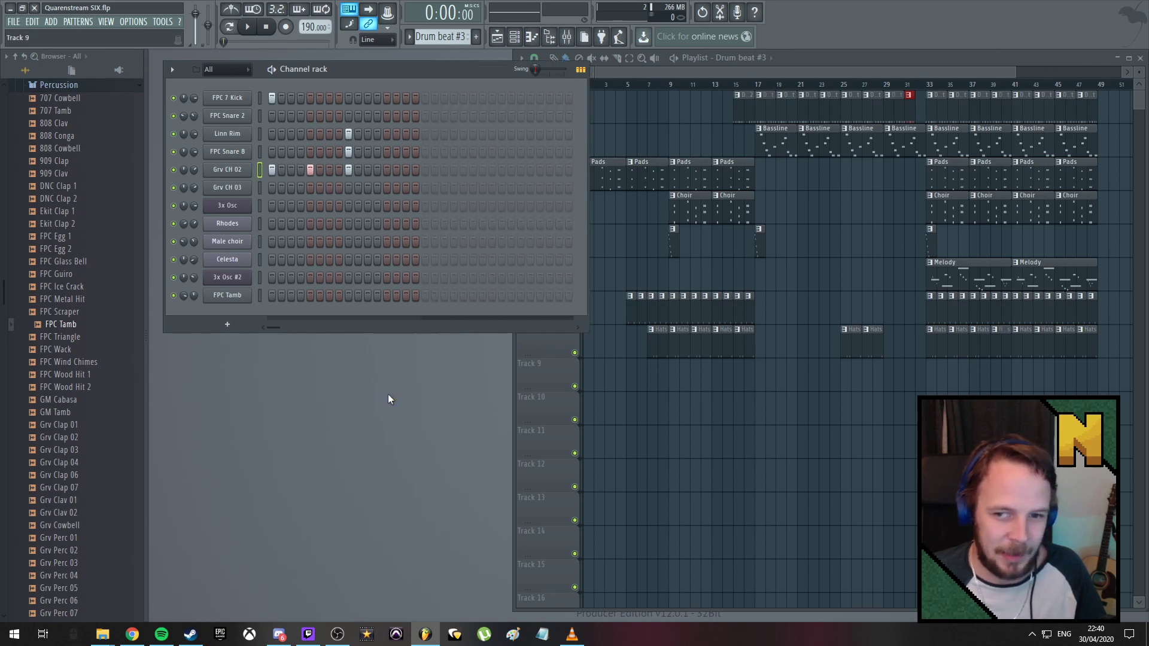
left_click_drag(378, 67, 356, 60)
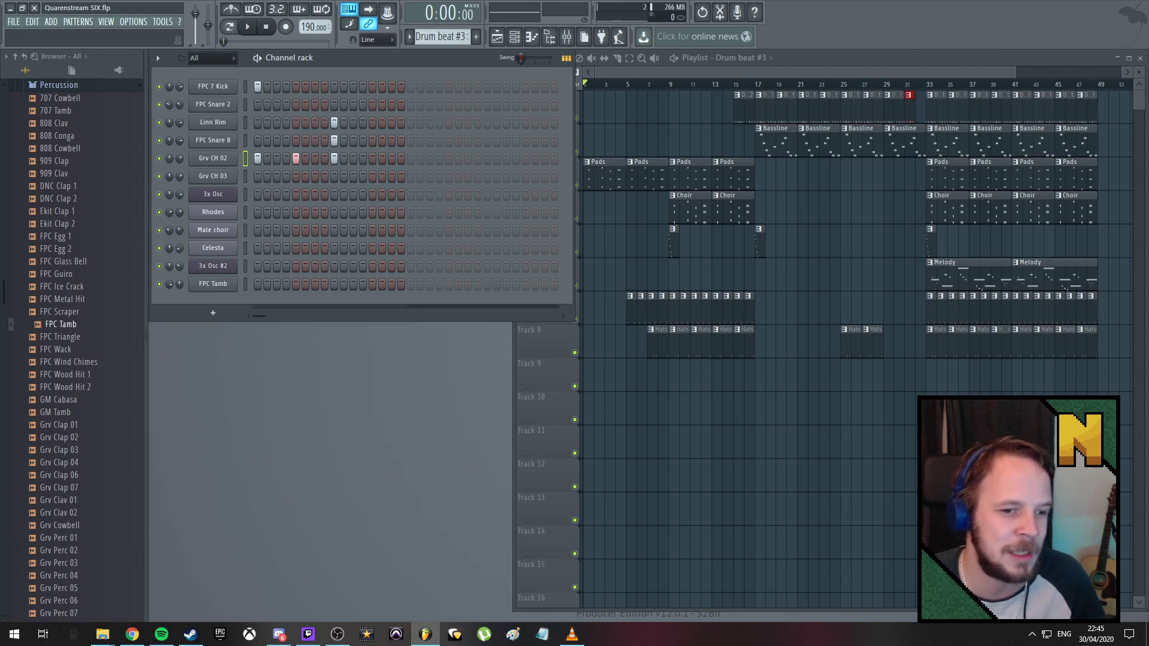
key("alt+Tab")
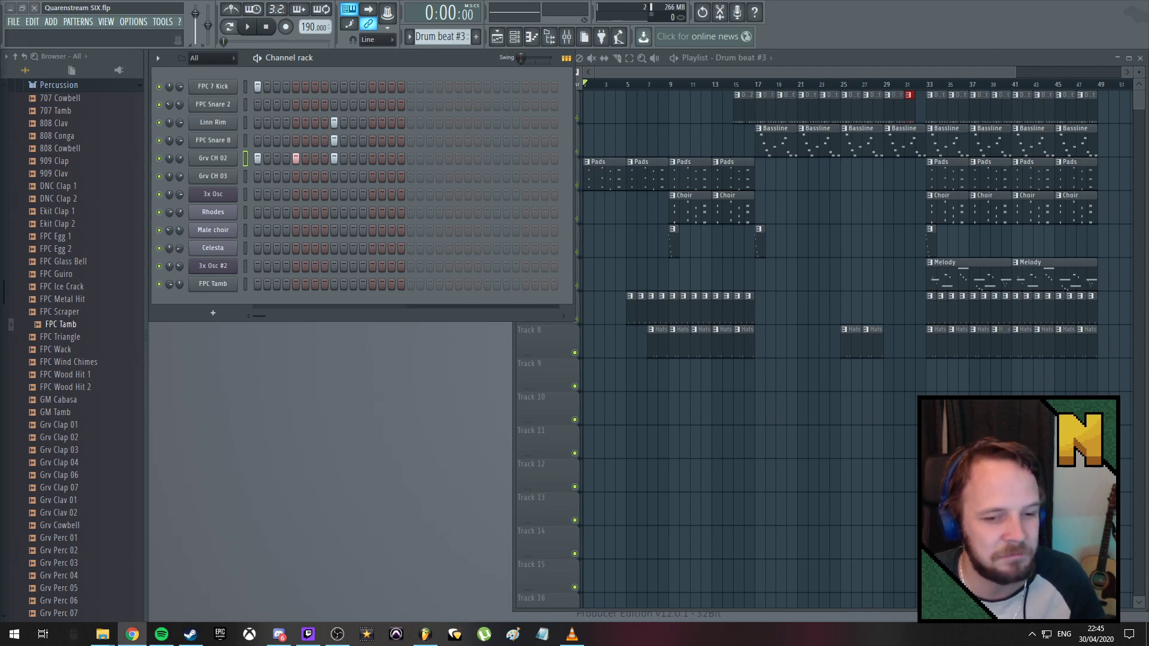